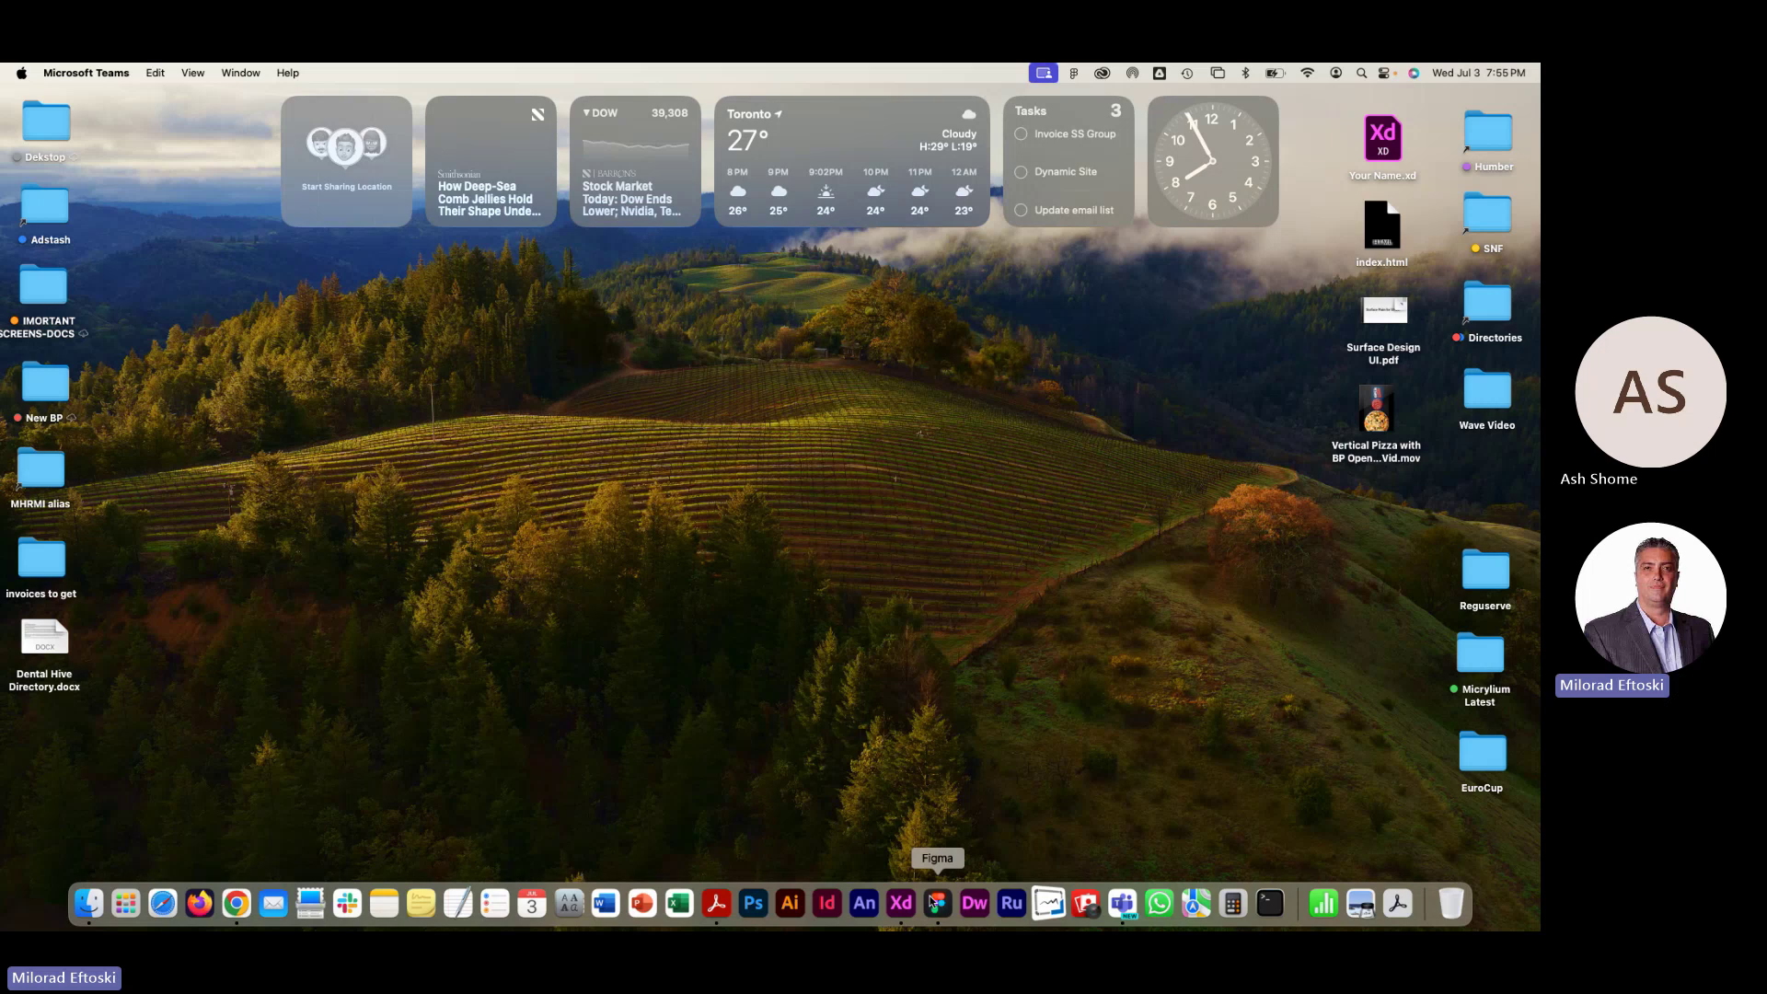
# - Switch to Chrome and run a Google search for "20 billion dollars for figma" in a new tab
pyautogui.click(236, 921)
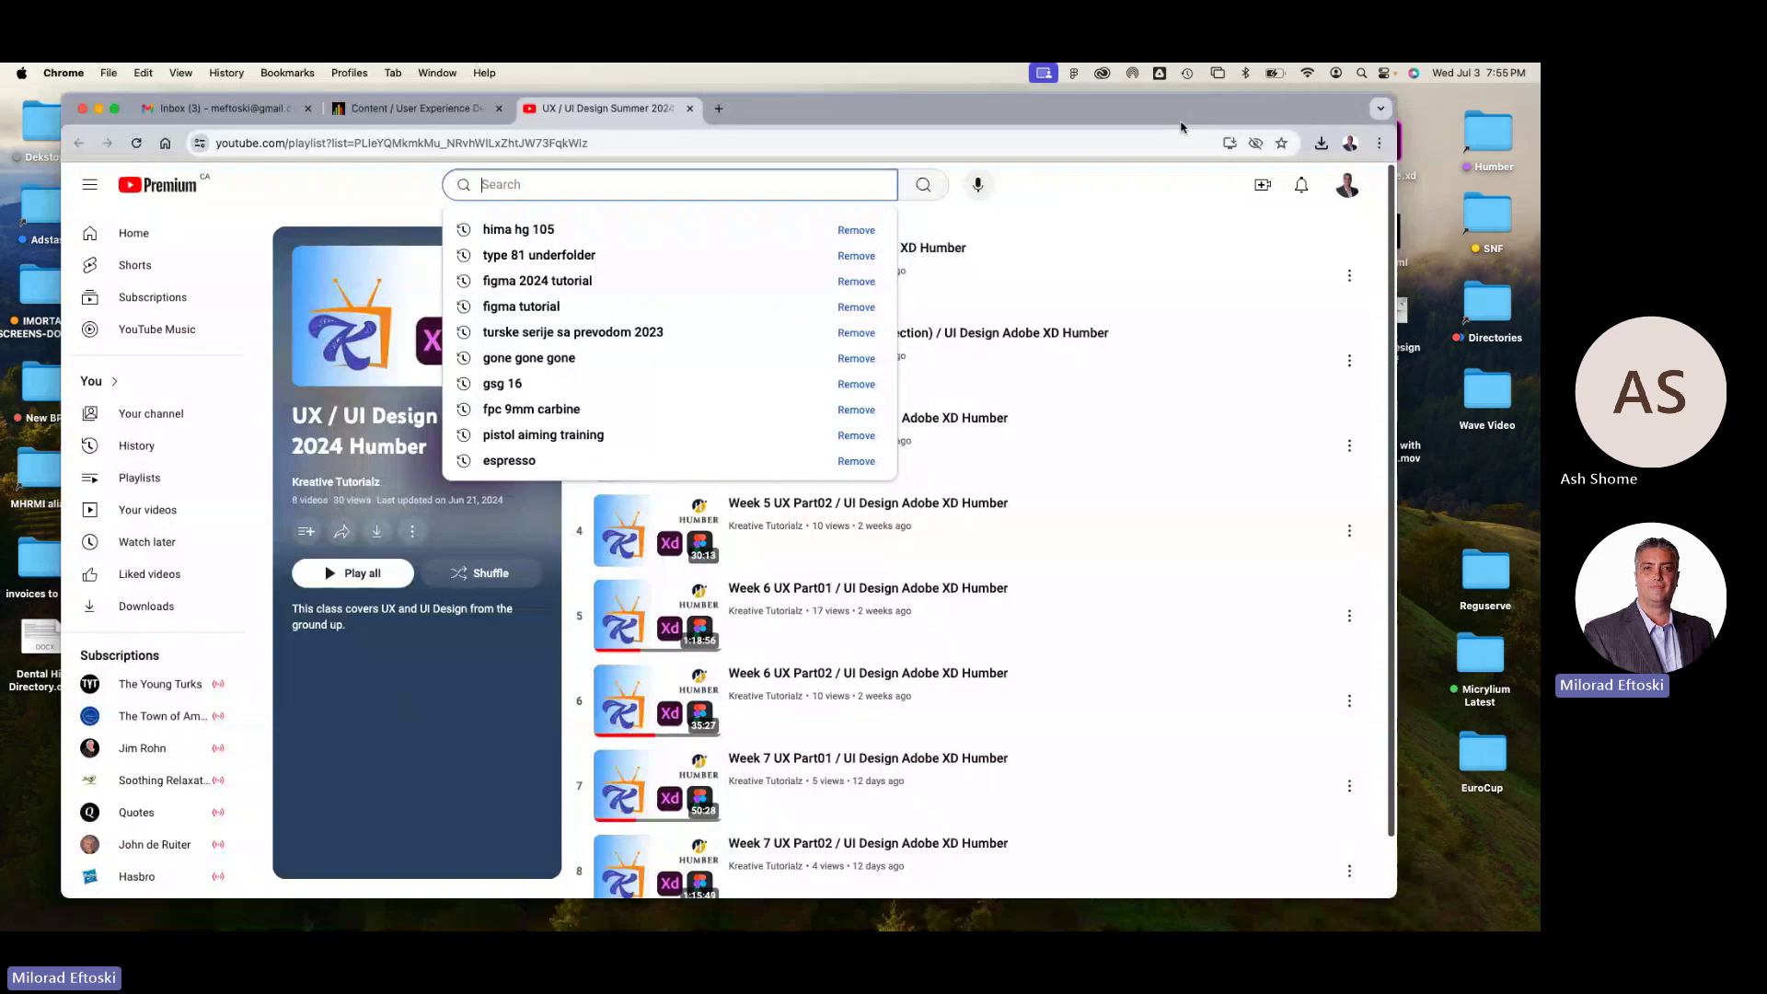
pyautogui.press('super+t')
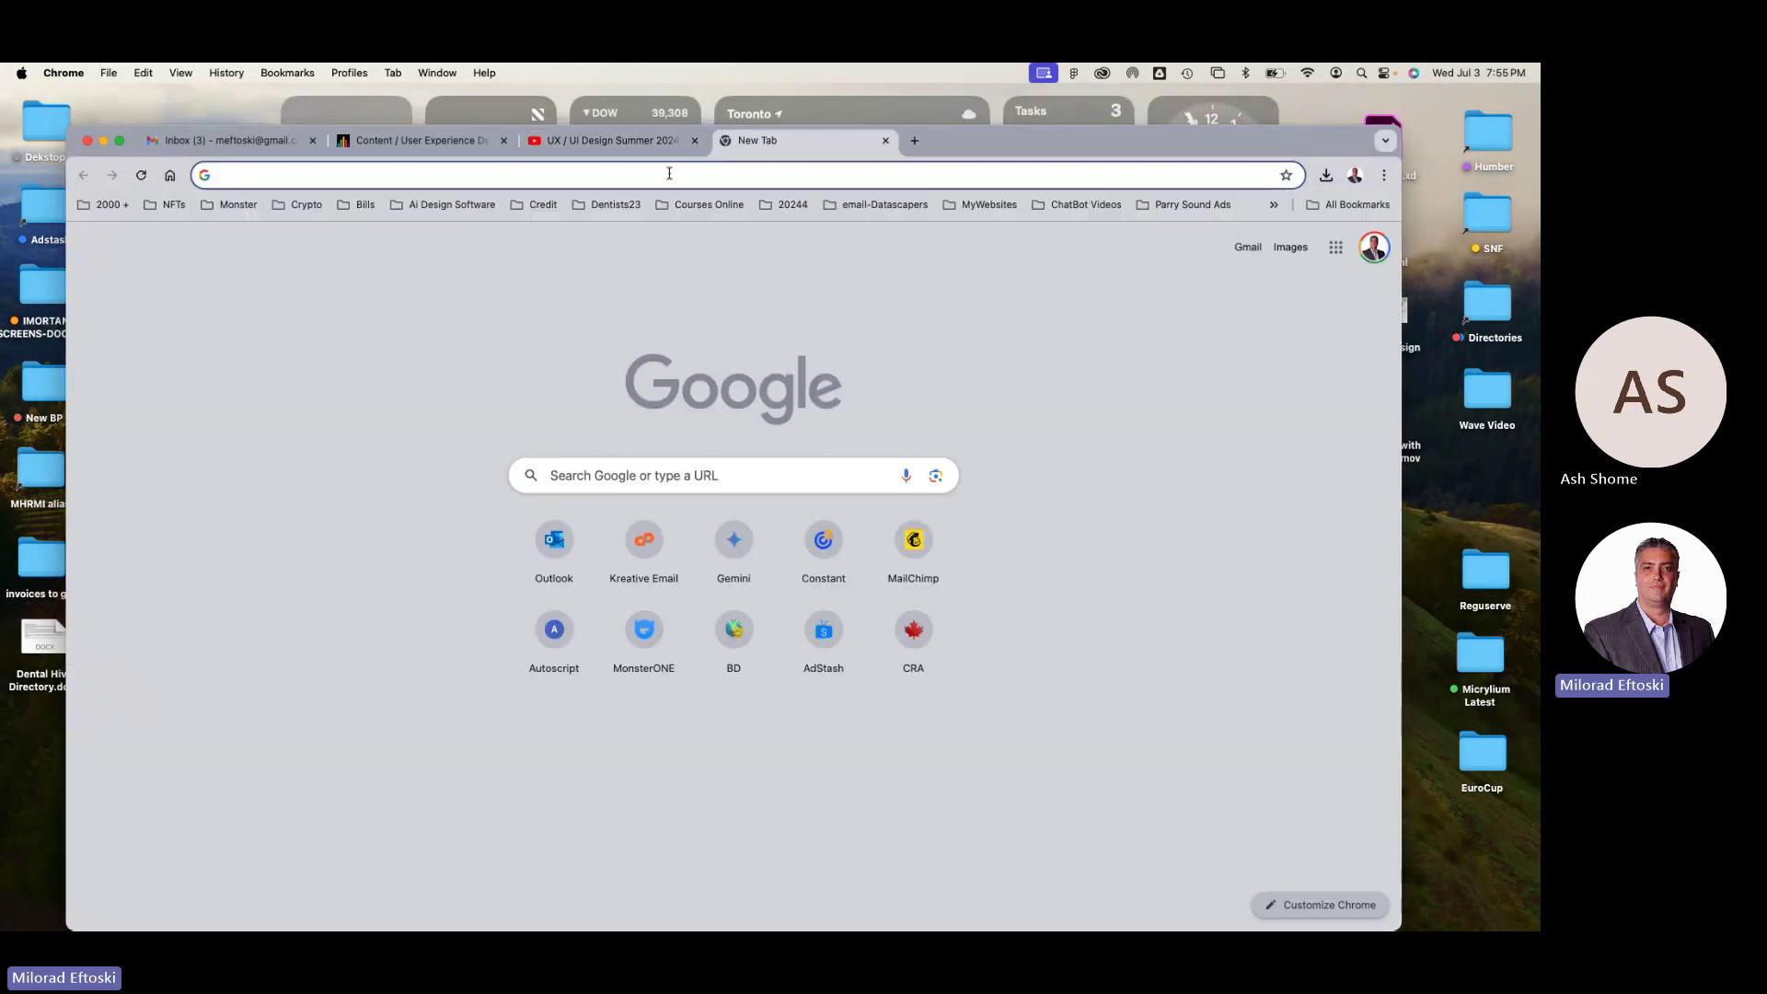
pyautogui.write('2')
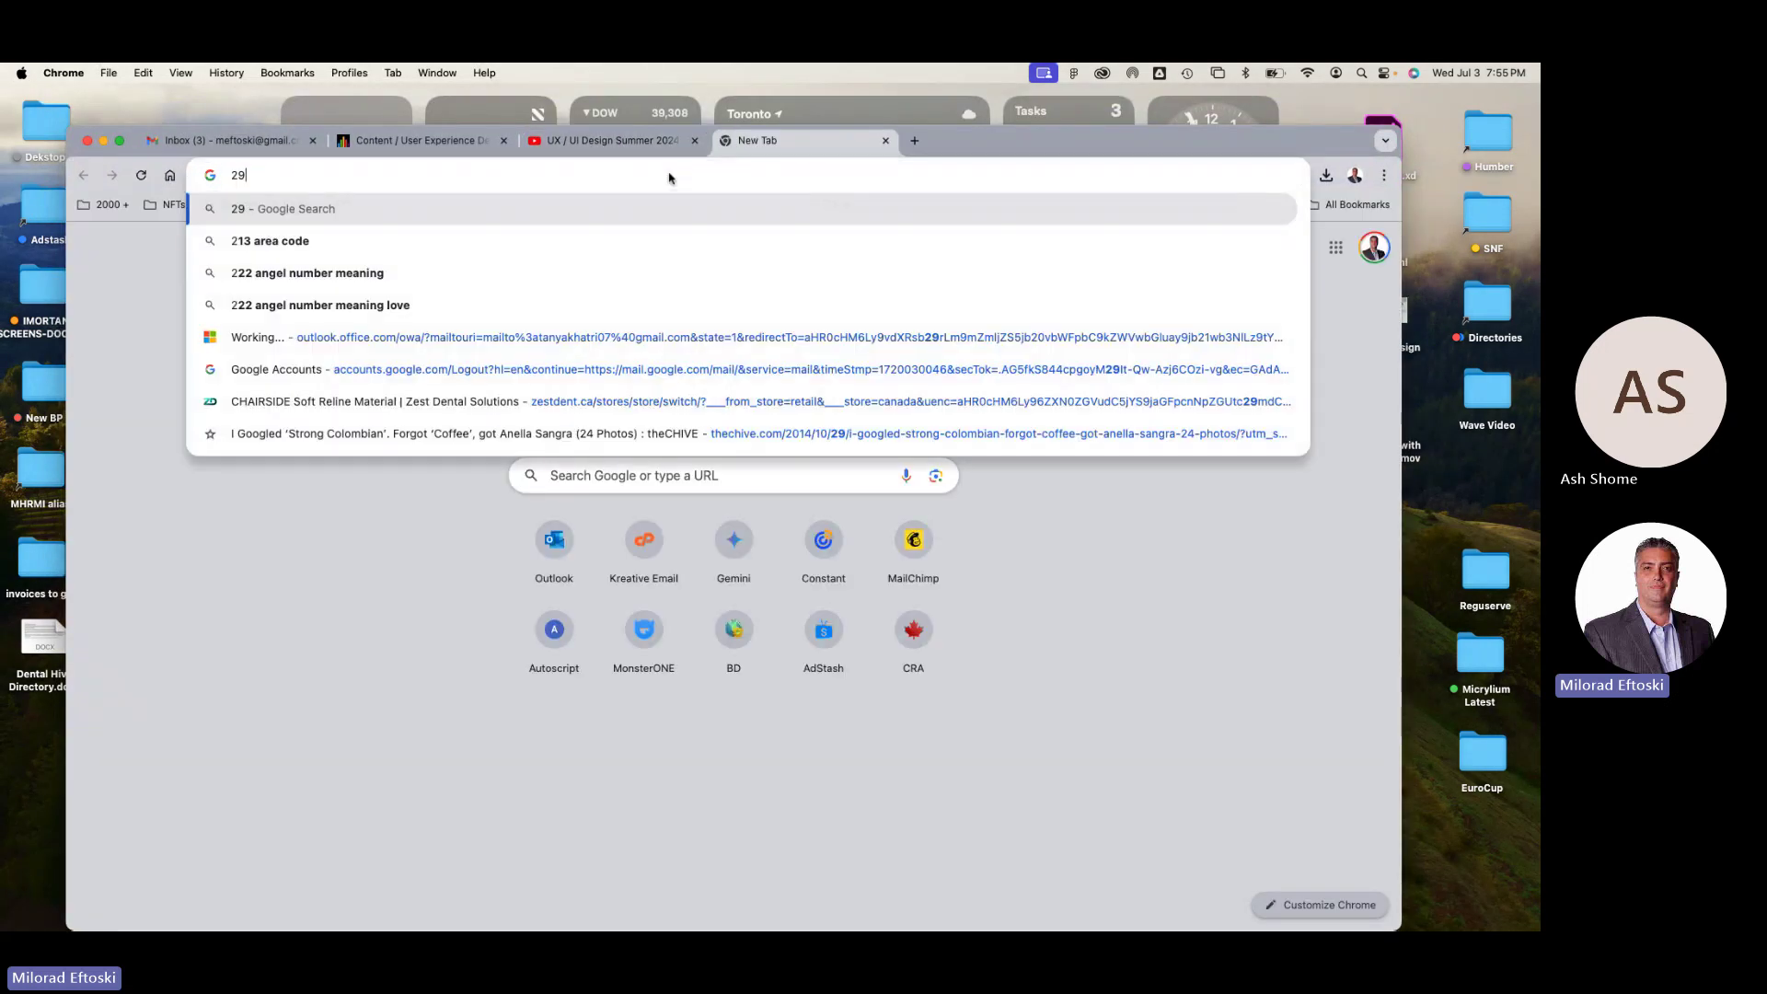
pyautogui.write('0')
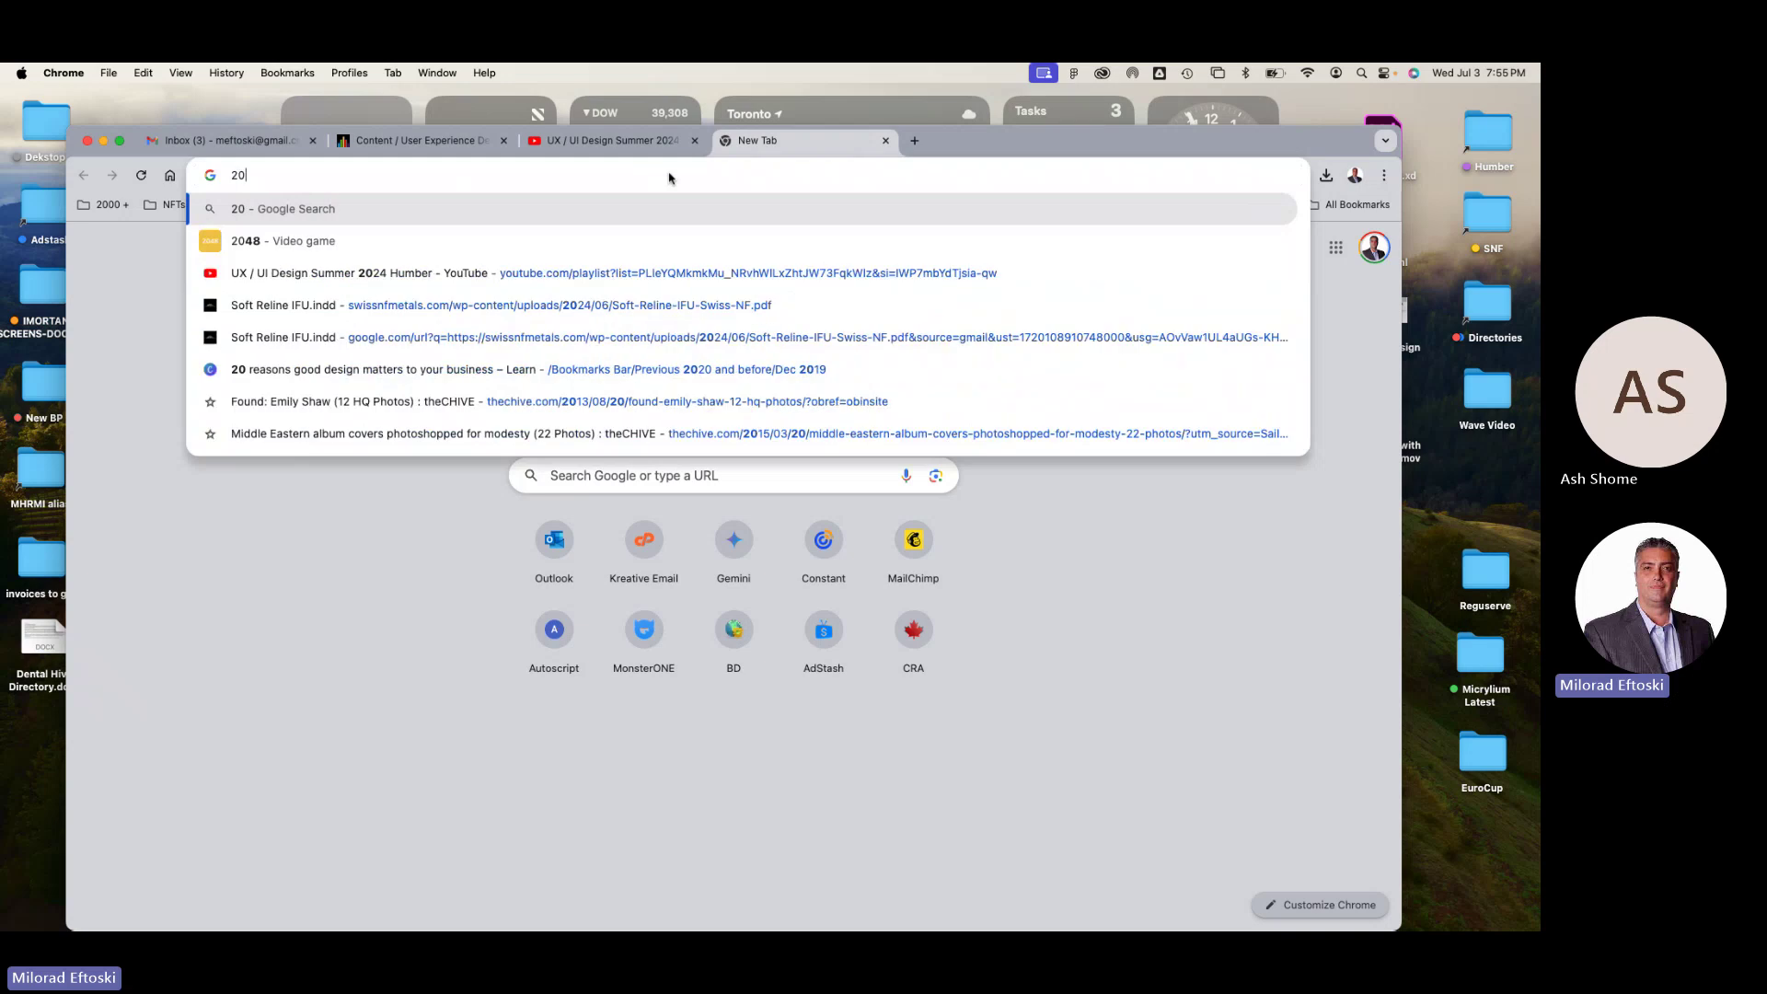
pyautogui.write(' billion ')
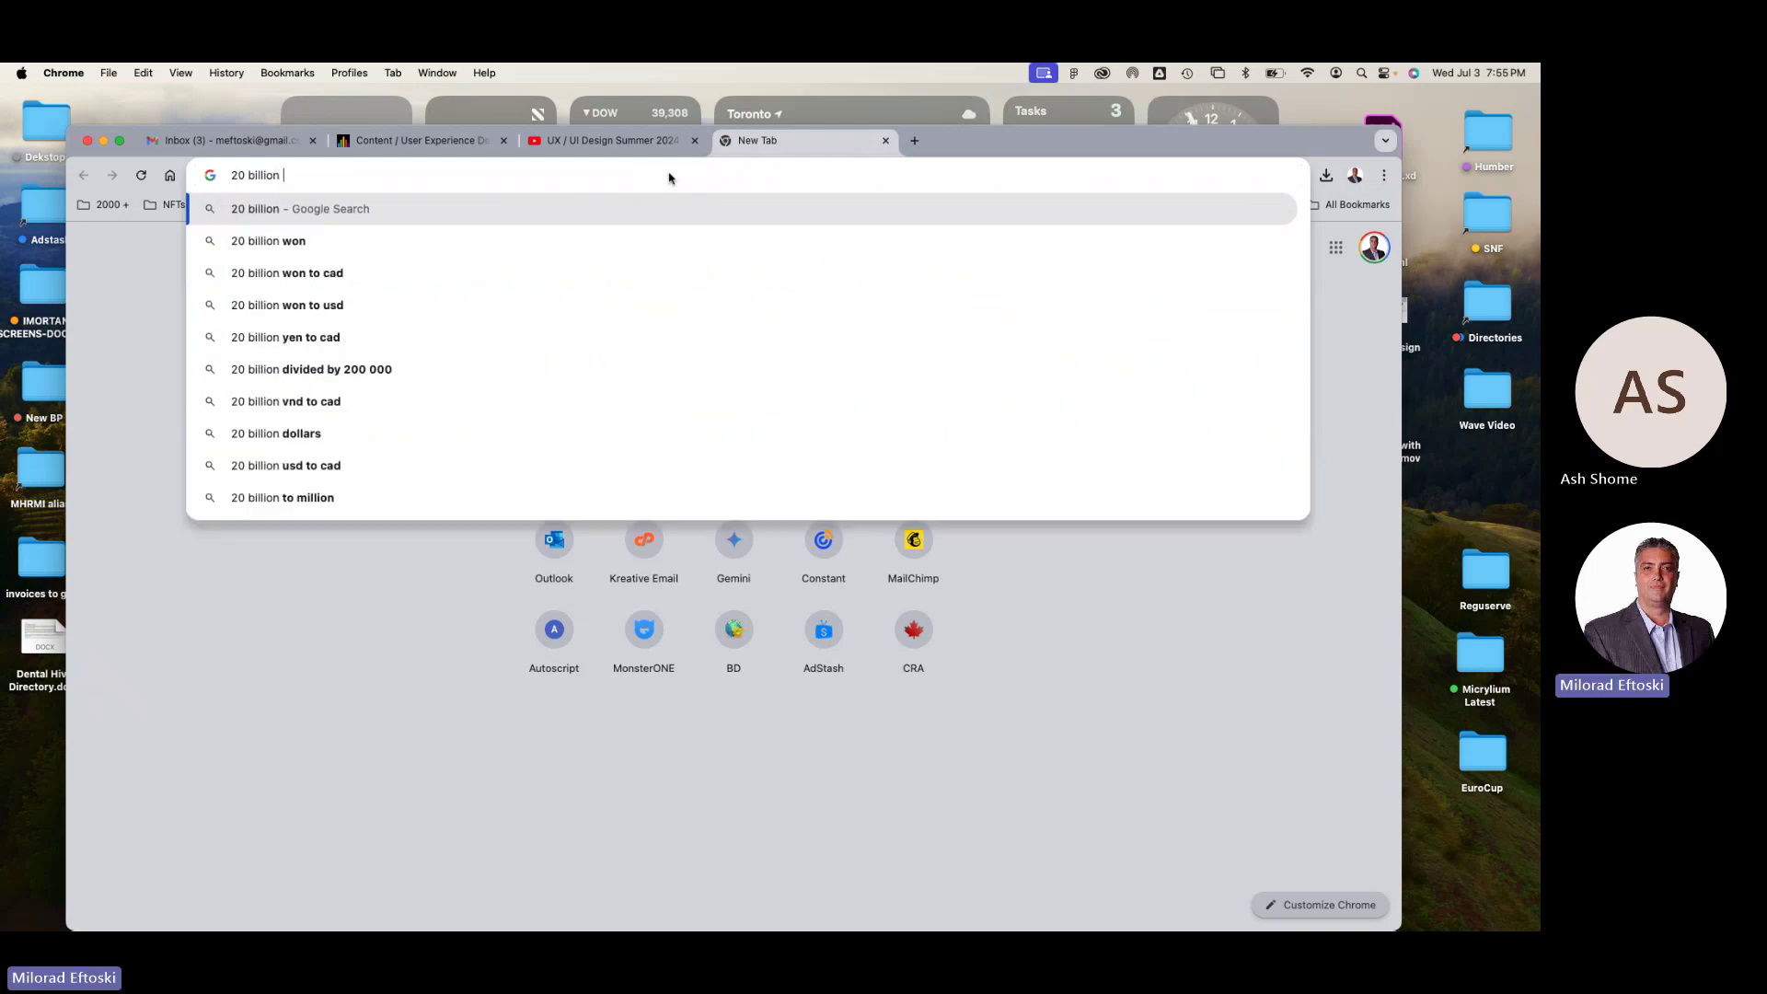
pyautogui.write('dollars for figma')
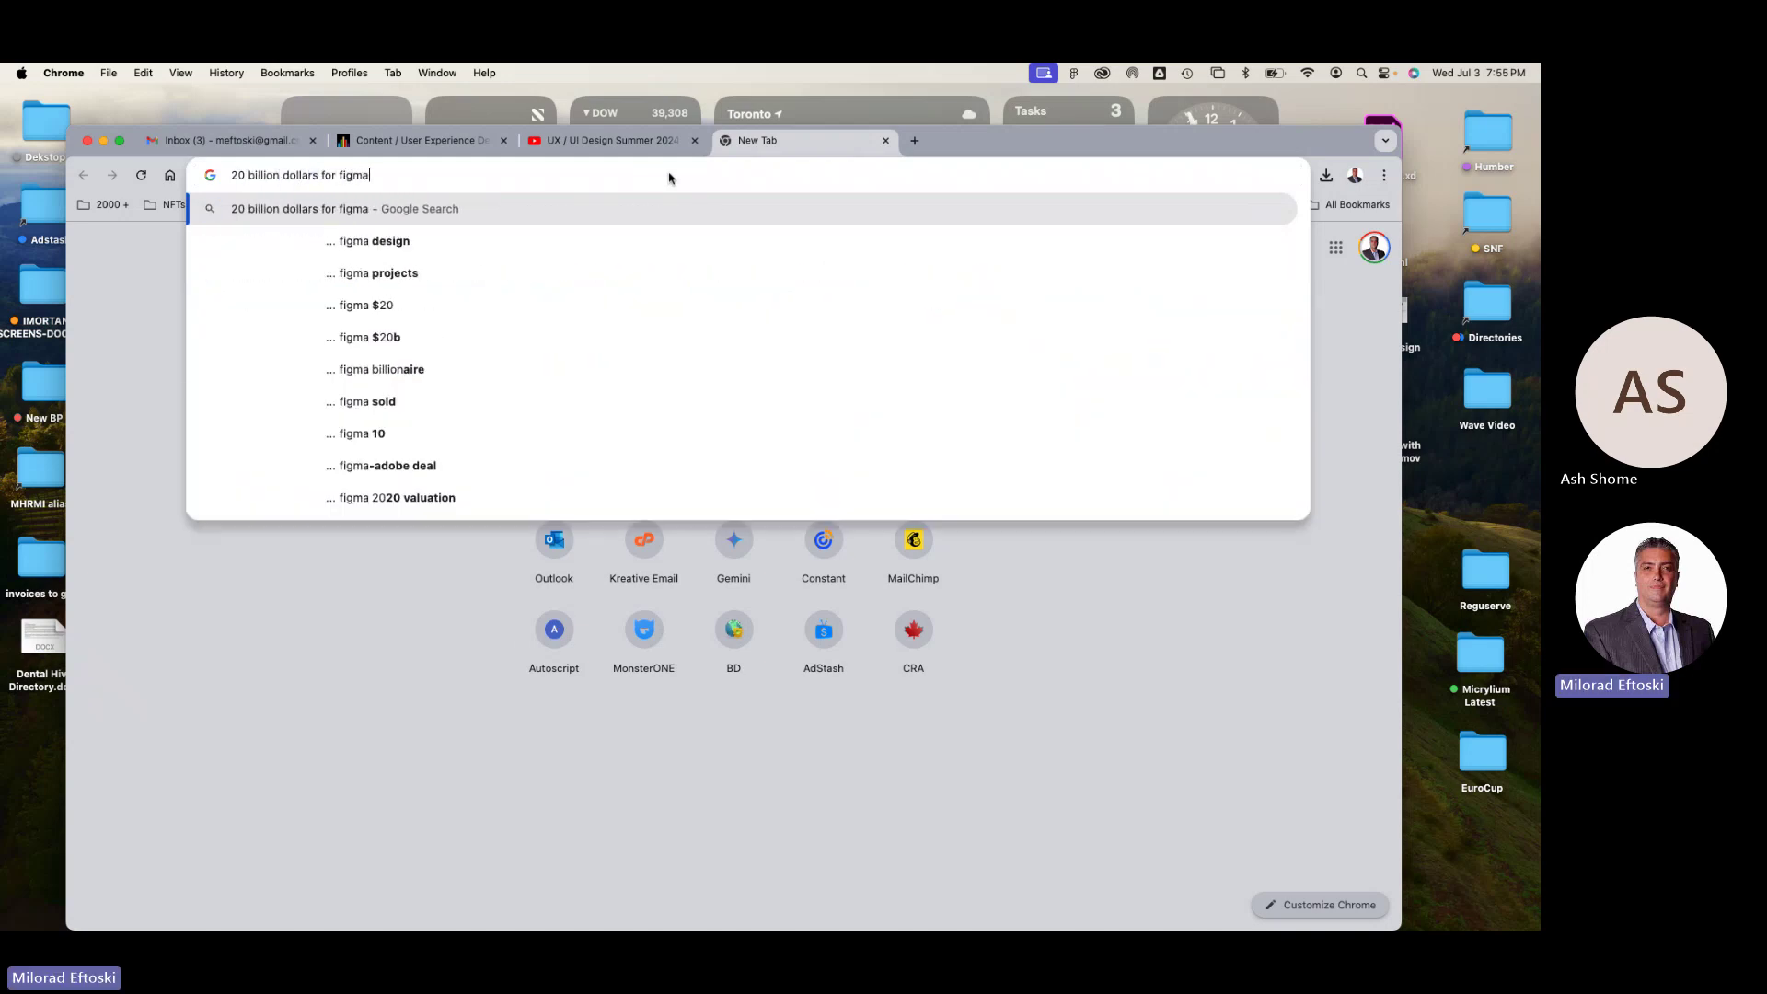
pyautogui.press('Return')
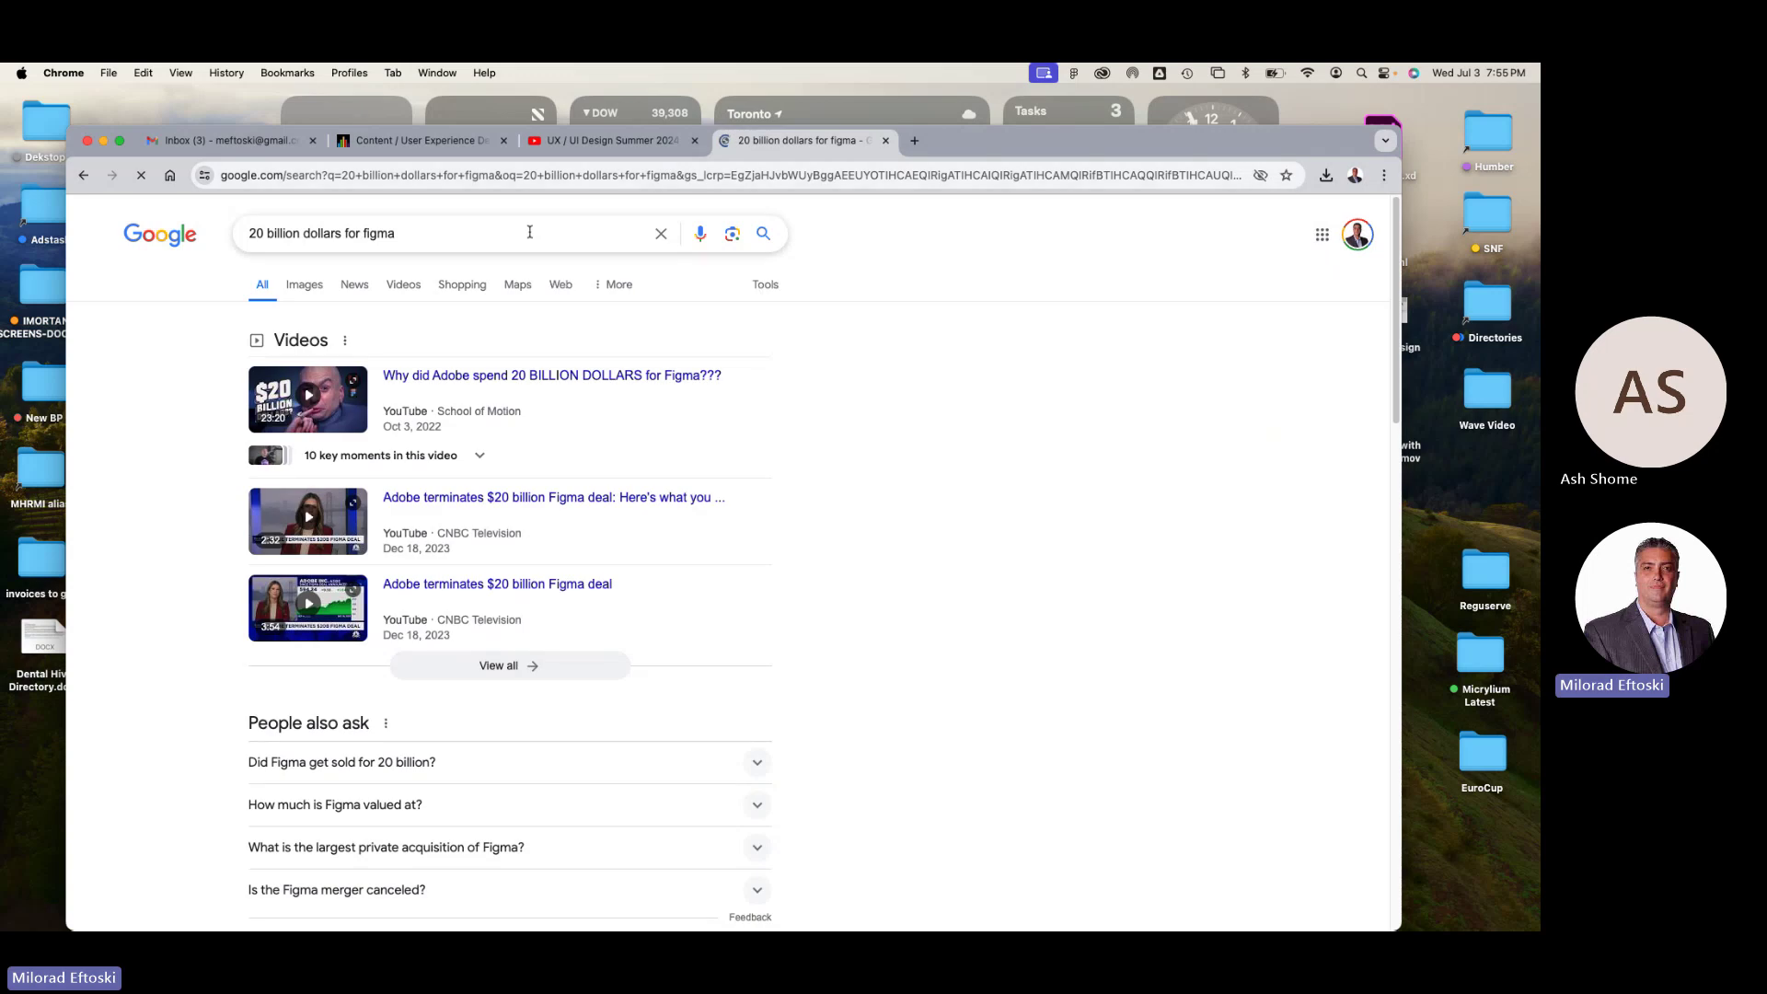
# - Expand the related question "Did Figma get sold for 20 billion?" and read its answer
pyautogui.click(607, 760)
pyautogui.scroll(-3, 840, 726)
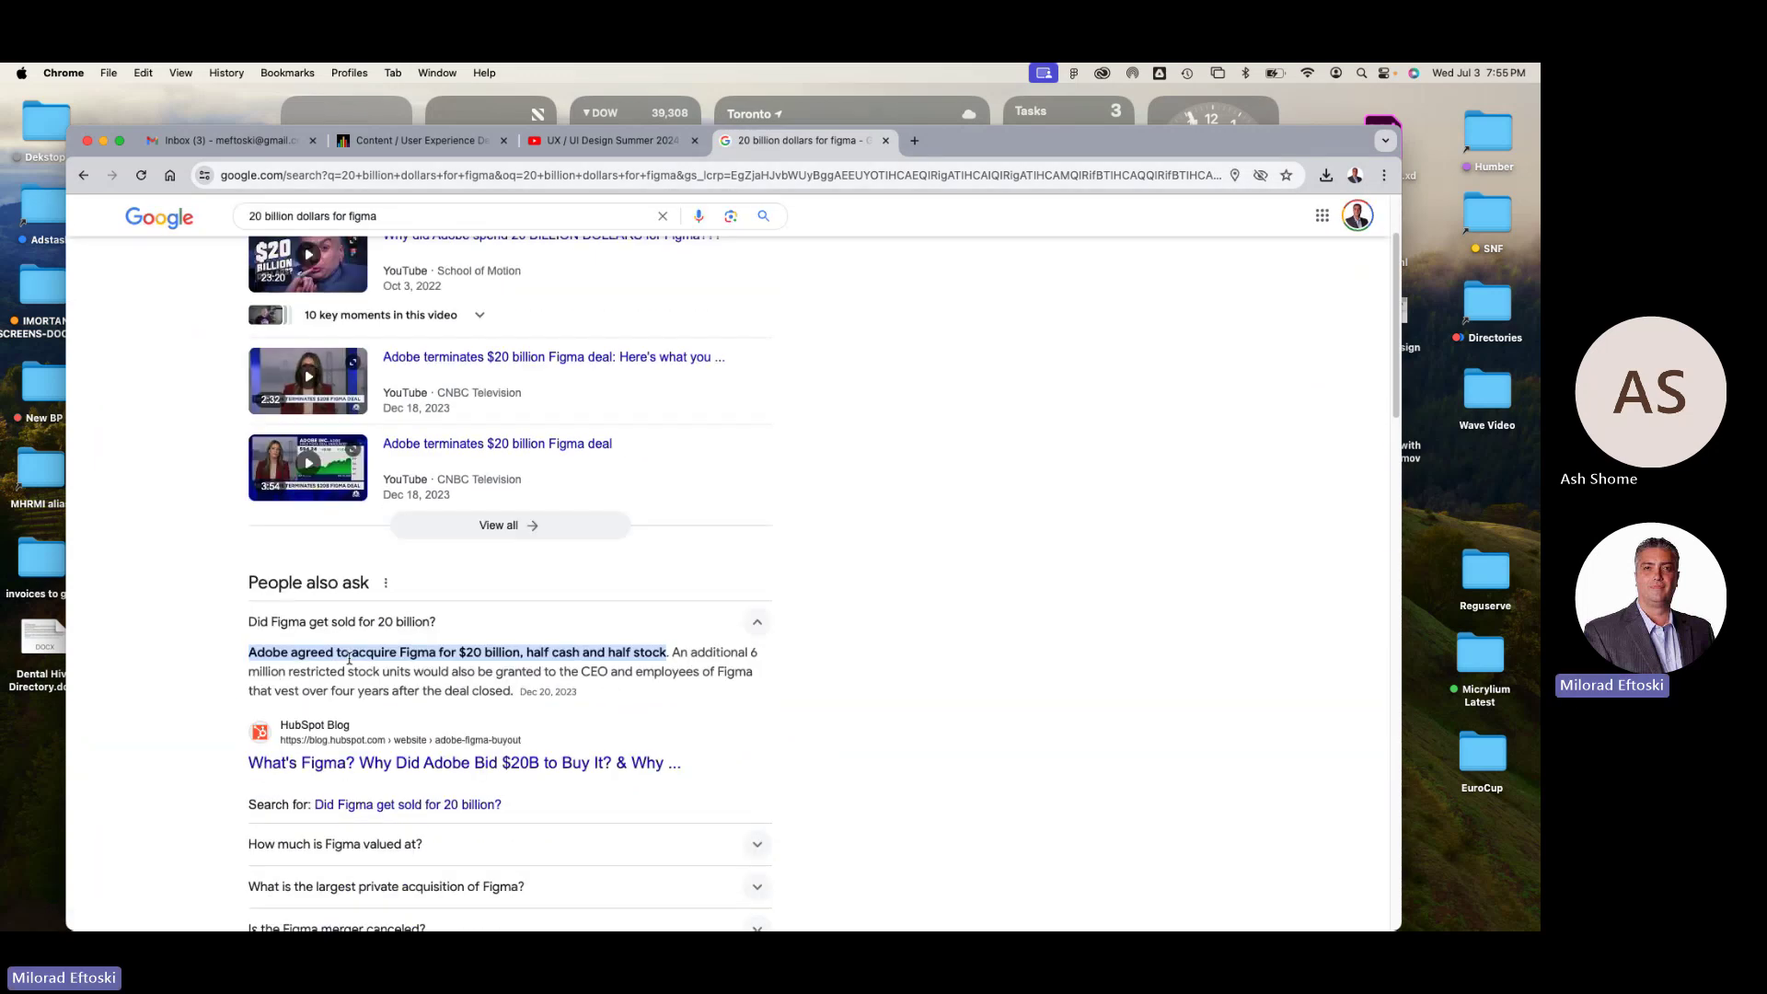
pyautogui.moveTo(515, 652); pyautogui.dragTo(433, 652)
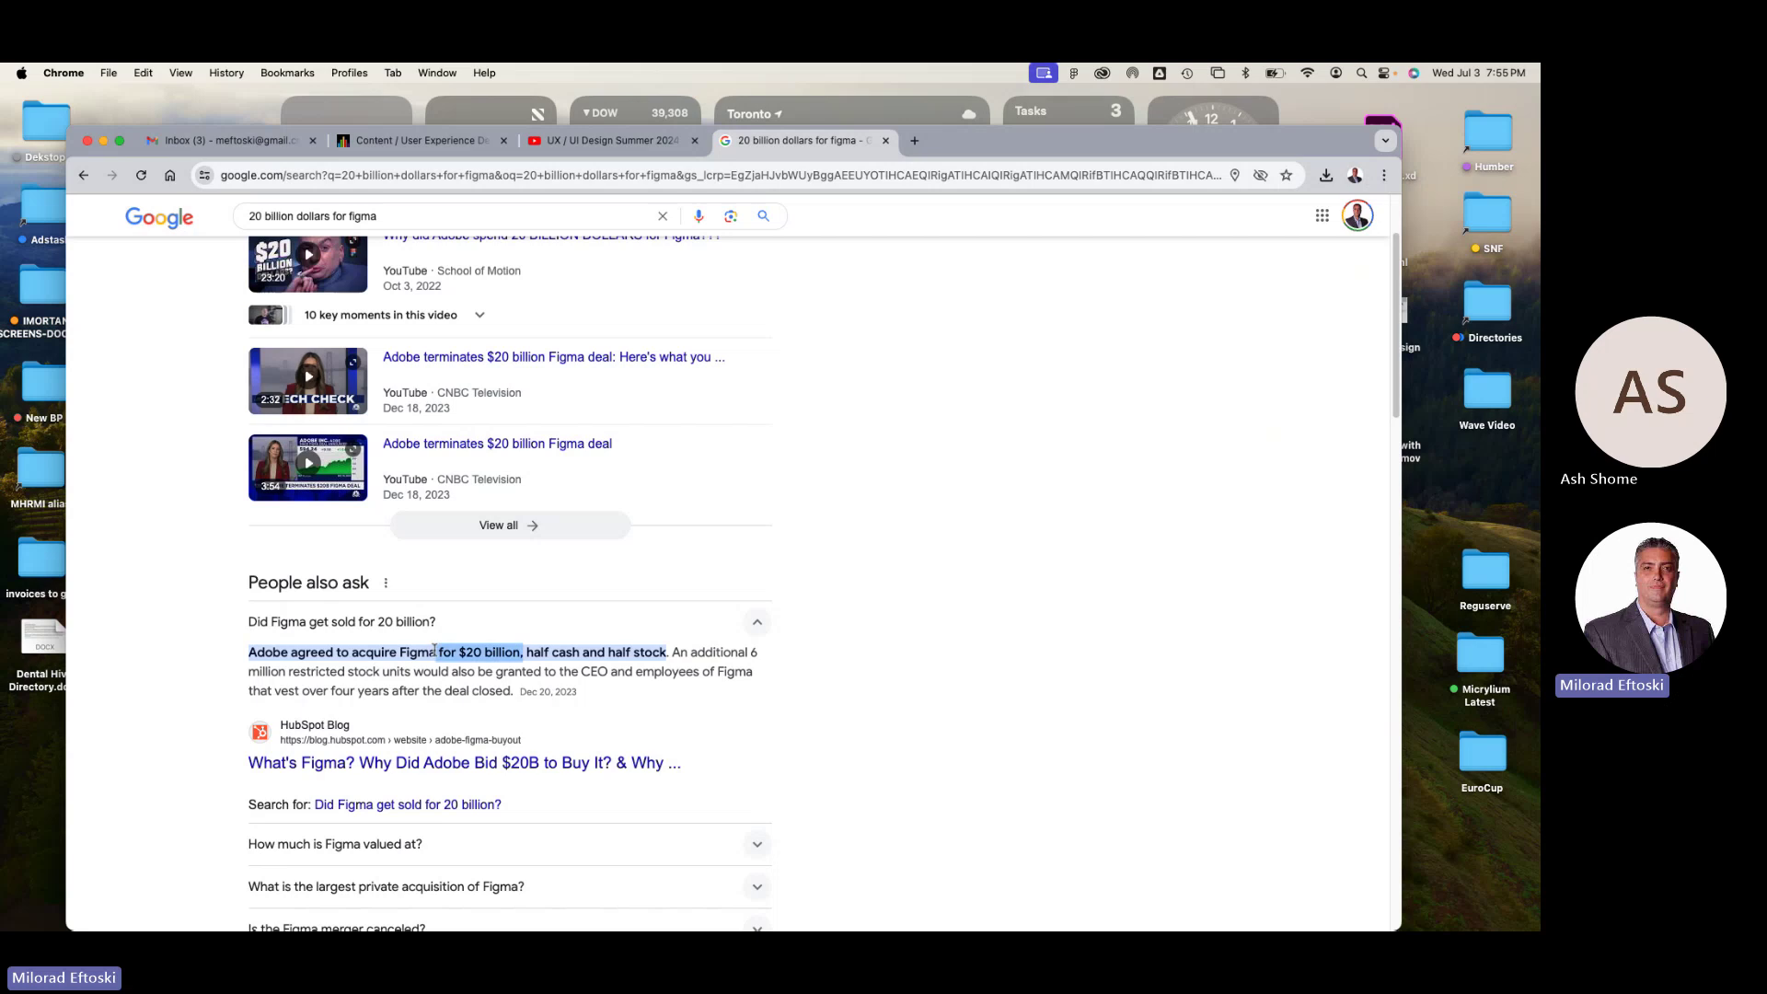
pyautogui.click(538, 653)
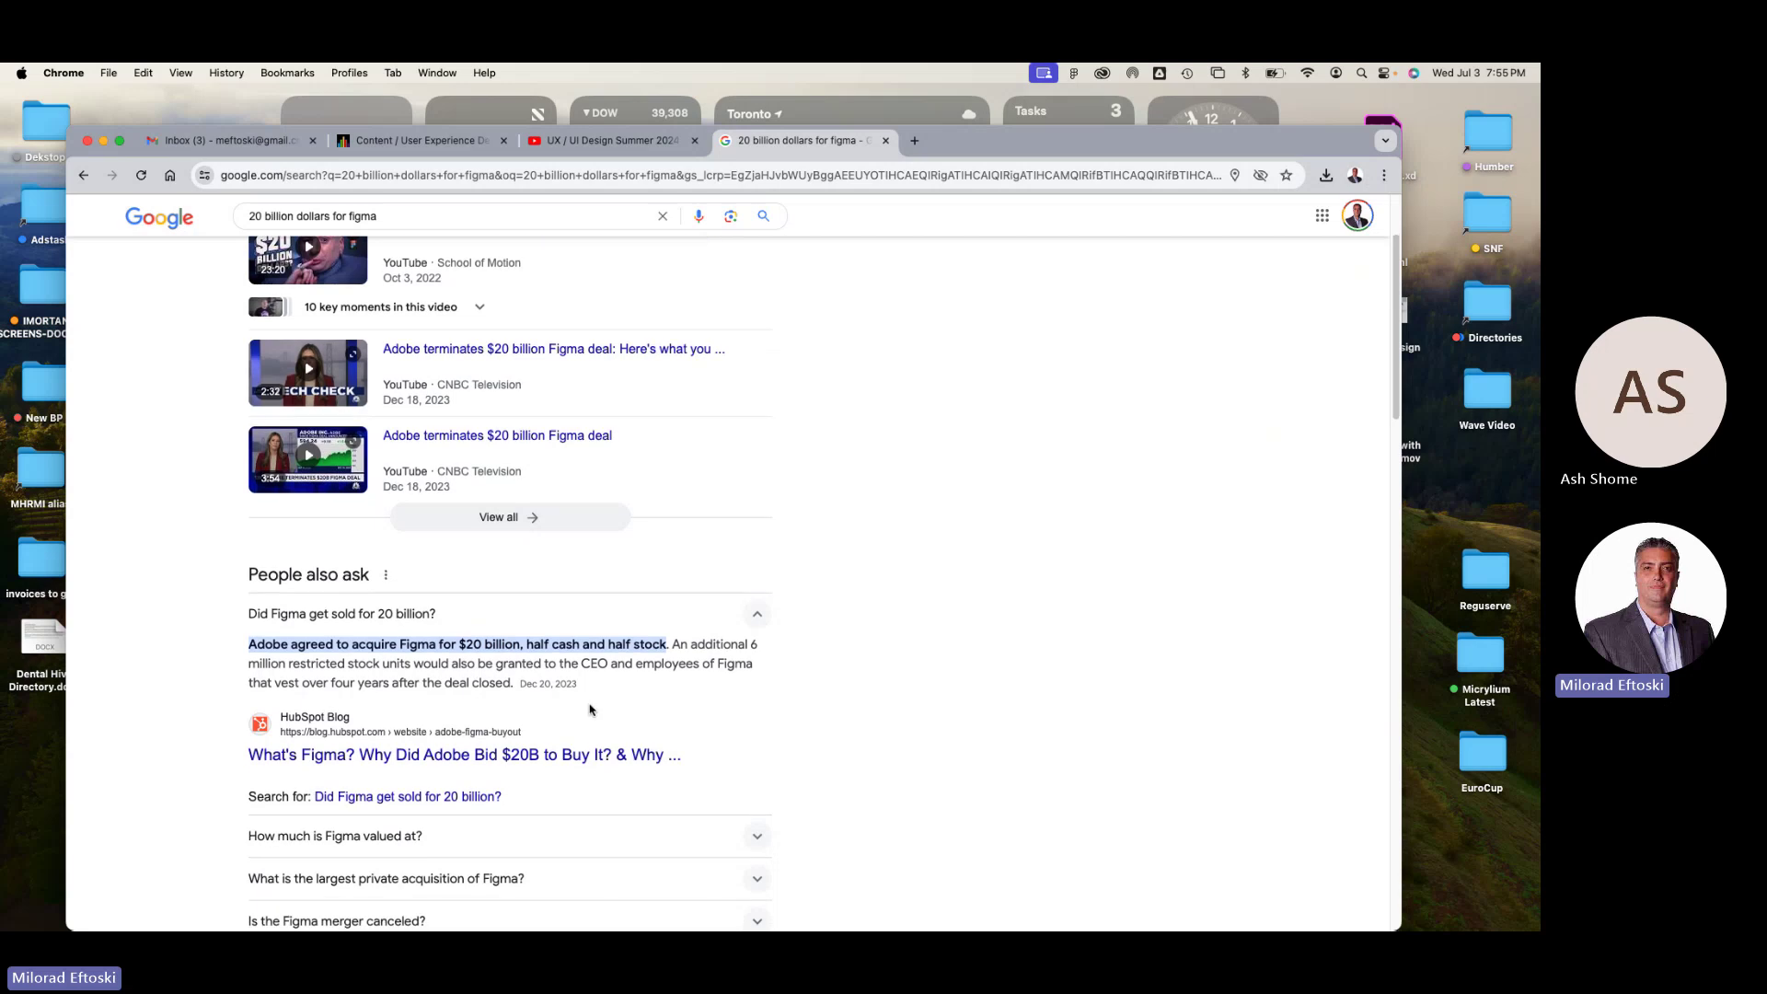
pyautogui.scroll(-1, 553, 676)
pyautogui.scroll(-2, 538, 635)
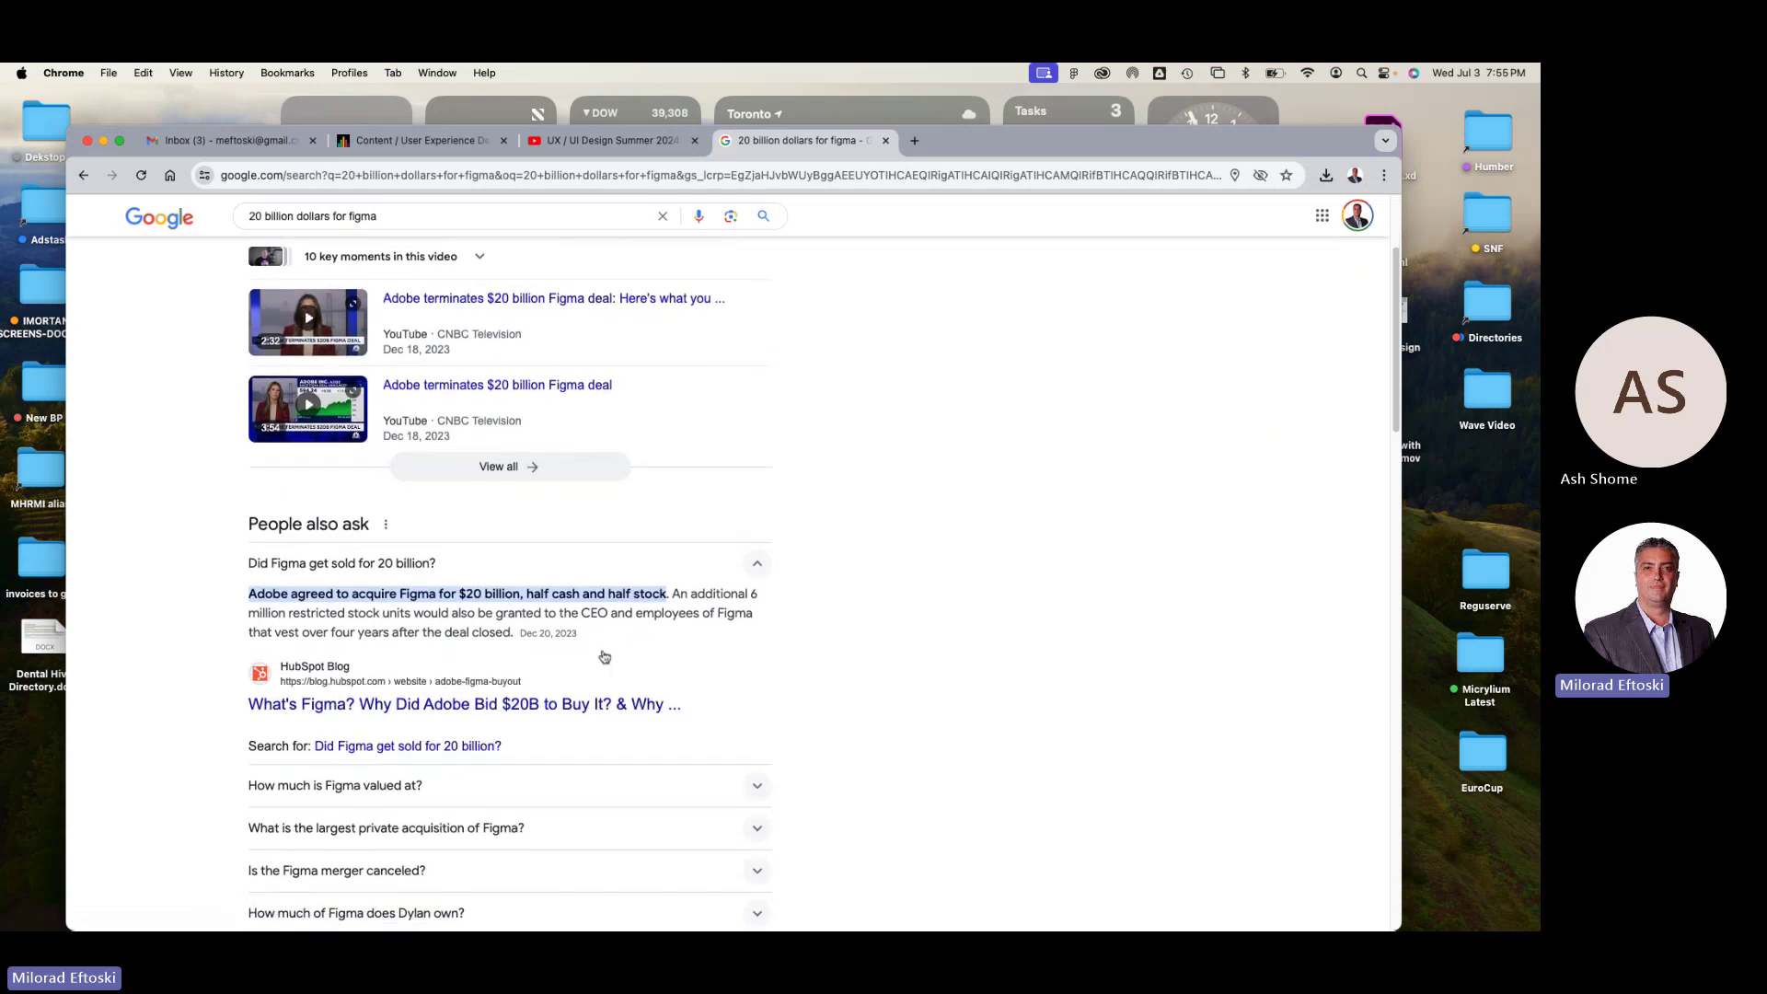
# - Expand the related question "How much is Figma valued at?" and examine the valuation answer
pyautogui.click(543, 710)
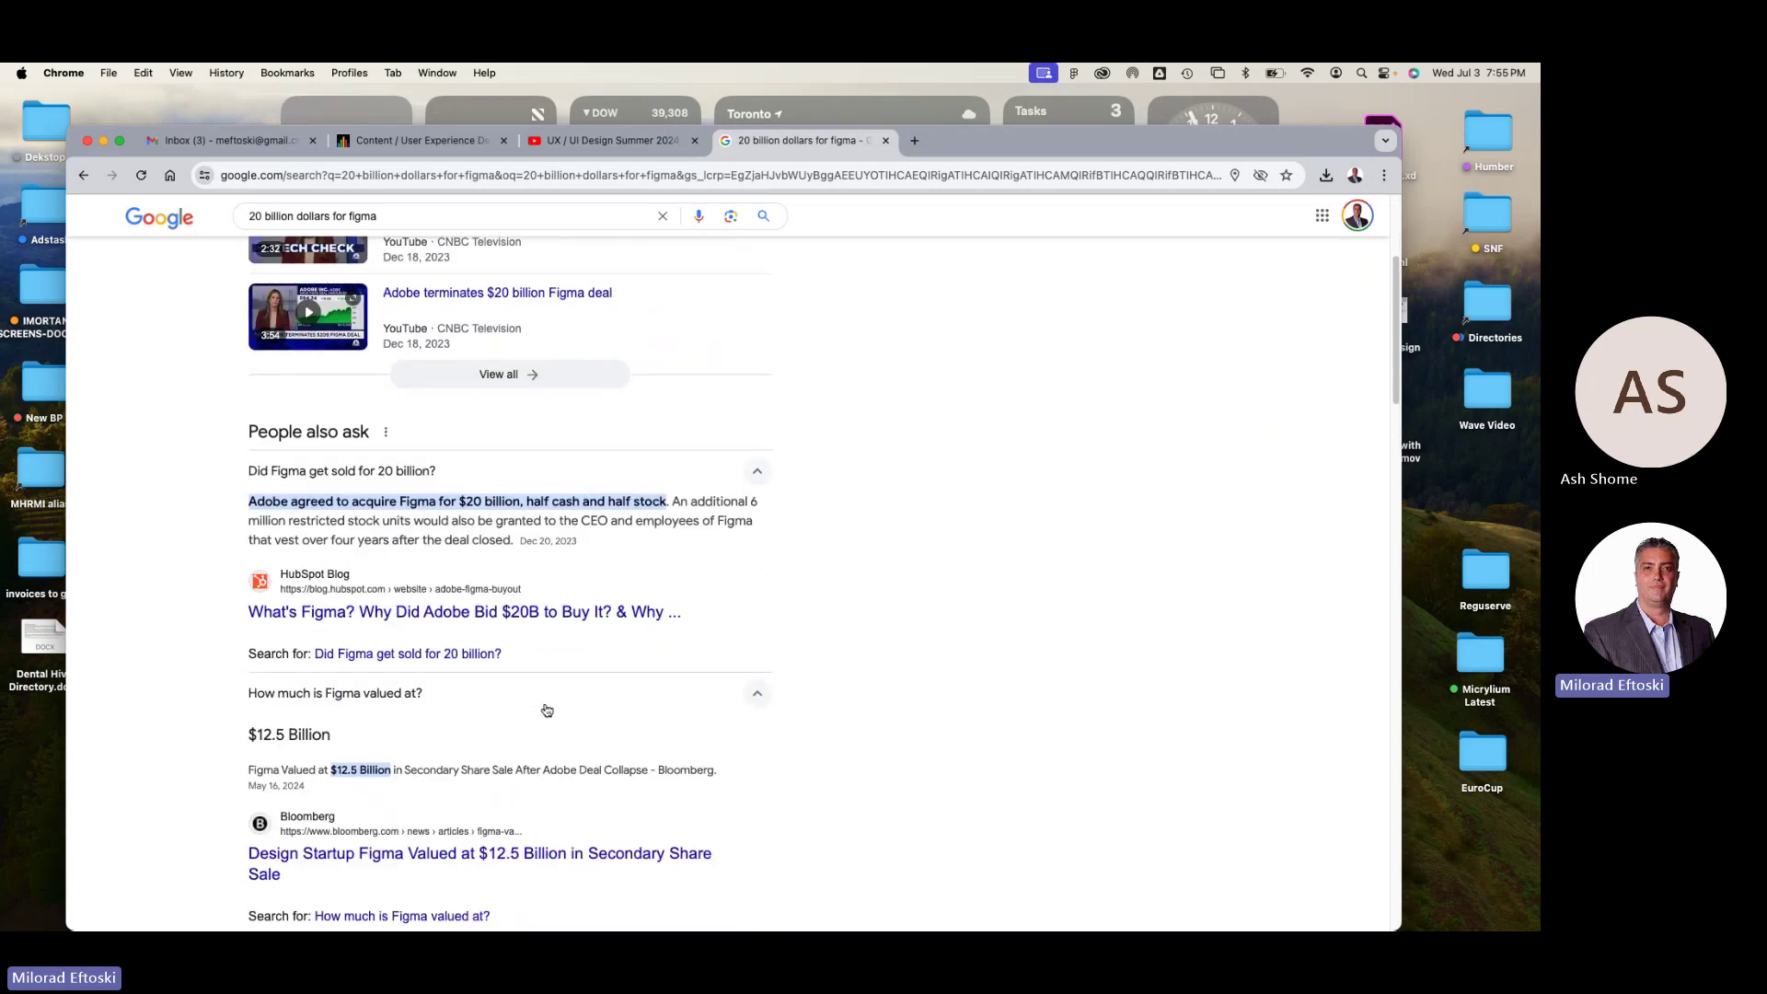
pyautogui.scroll(-2, 386, 658)
pyautogui.moveTo(262, 627); pyautogui.dragTo(354, 638)
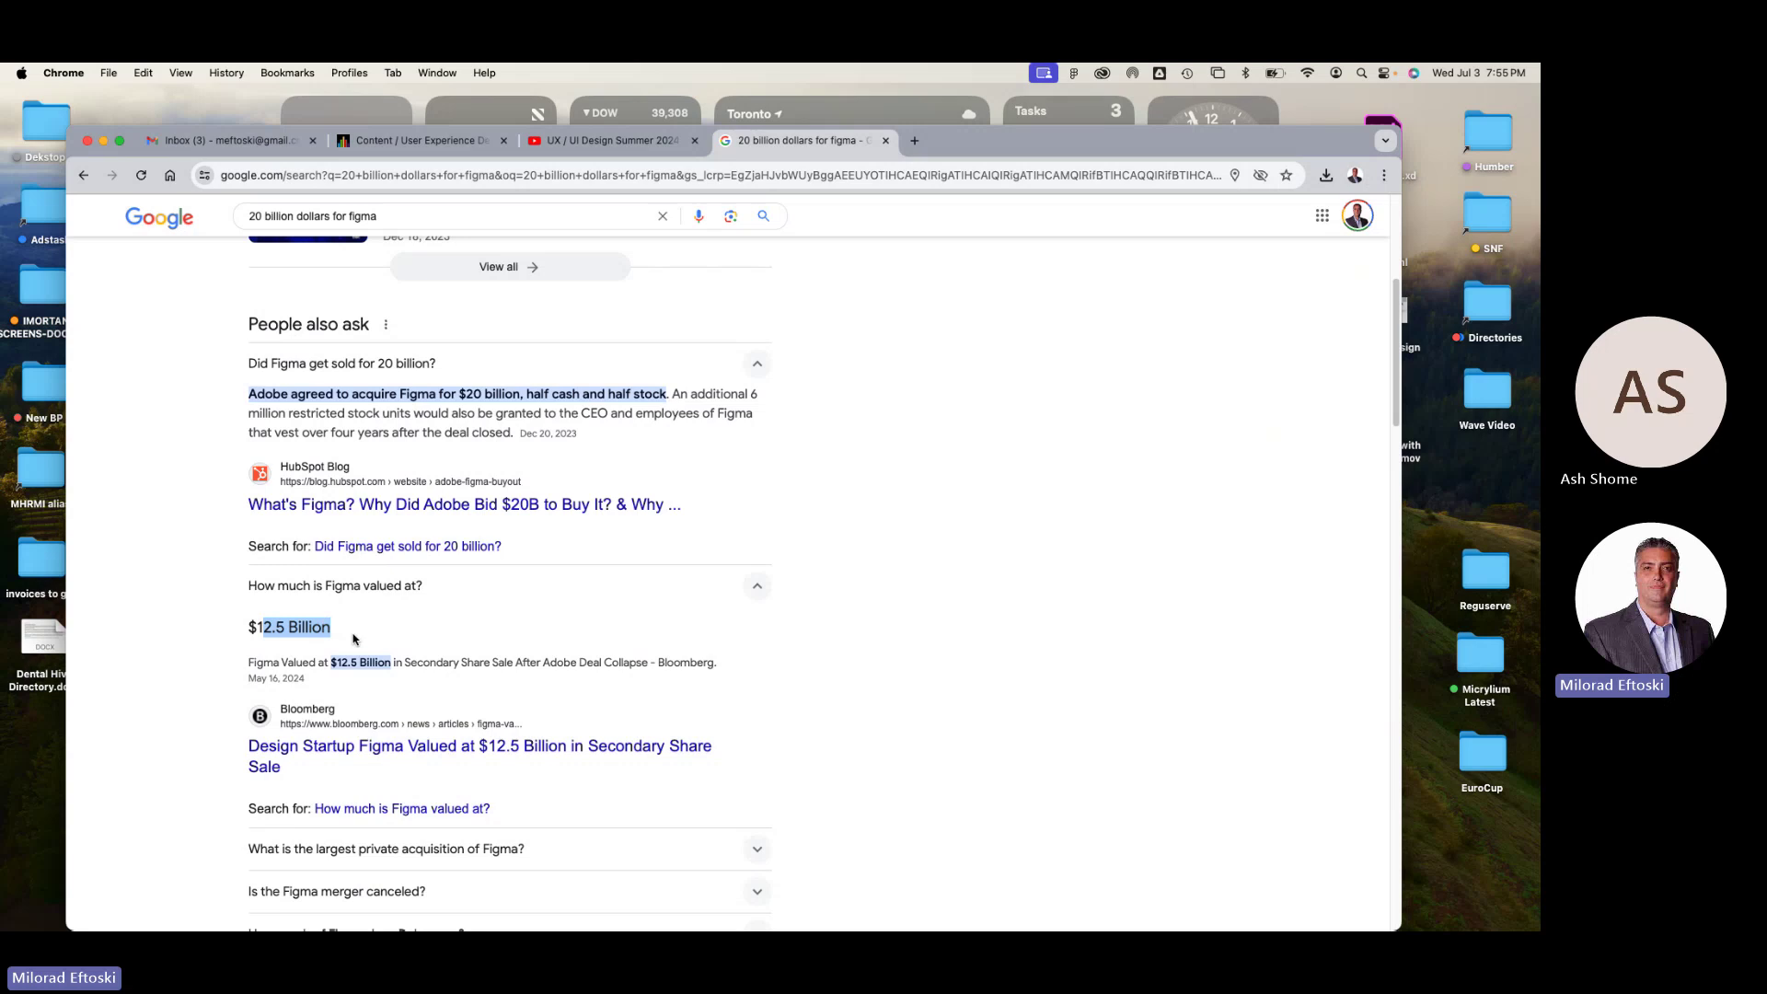
pyautogui.click(428, 647)
pyautogui.scroll(-3, 442, 681)
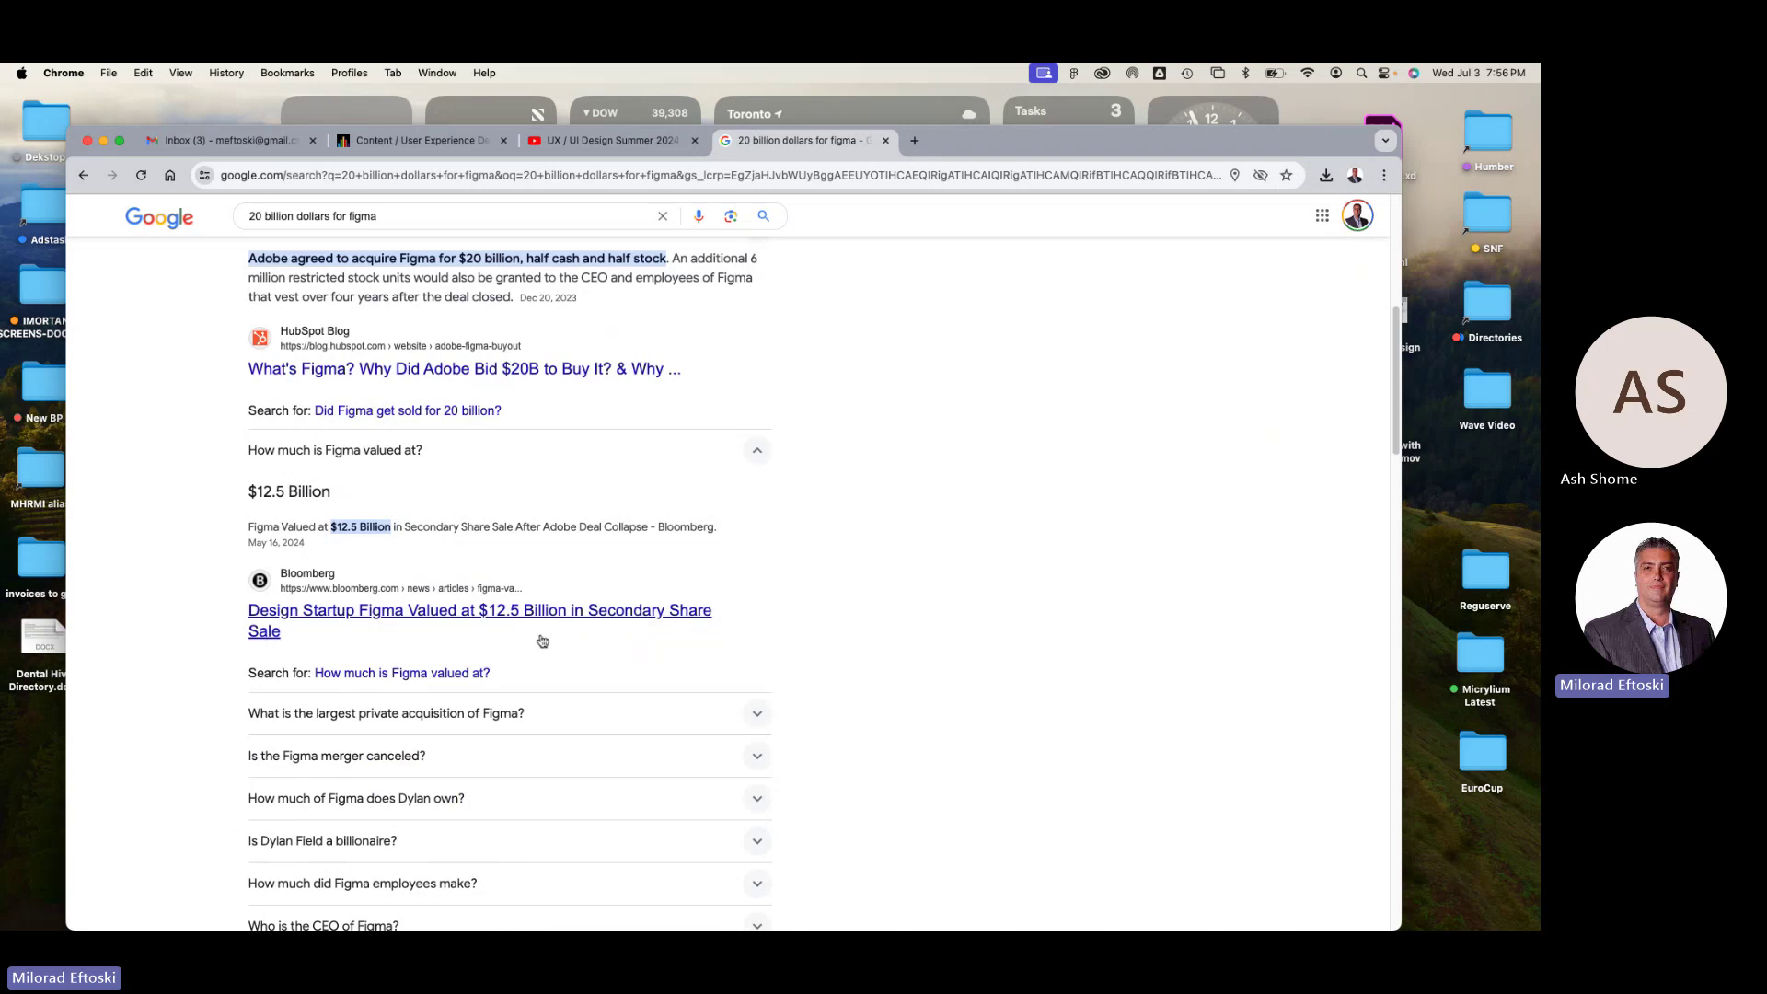
pyautogui.scroll(6, 538, 639)
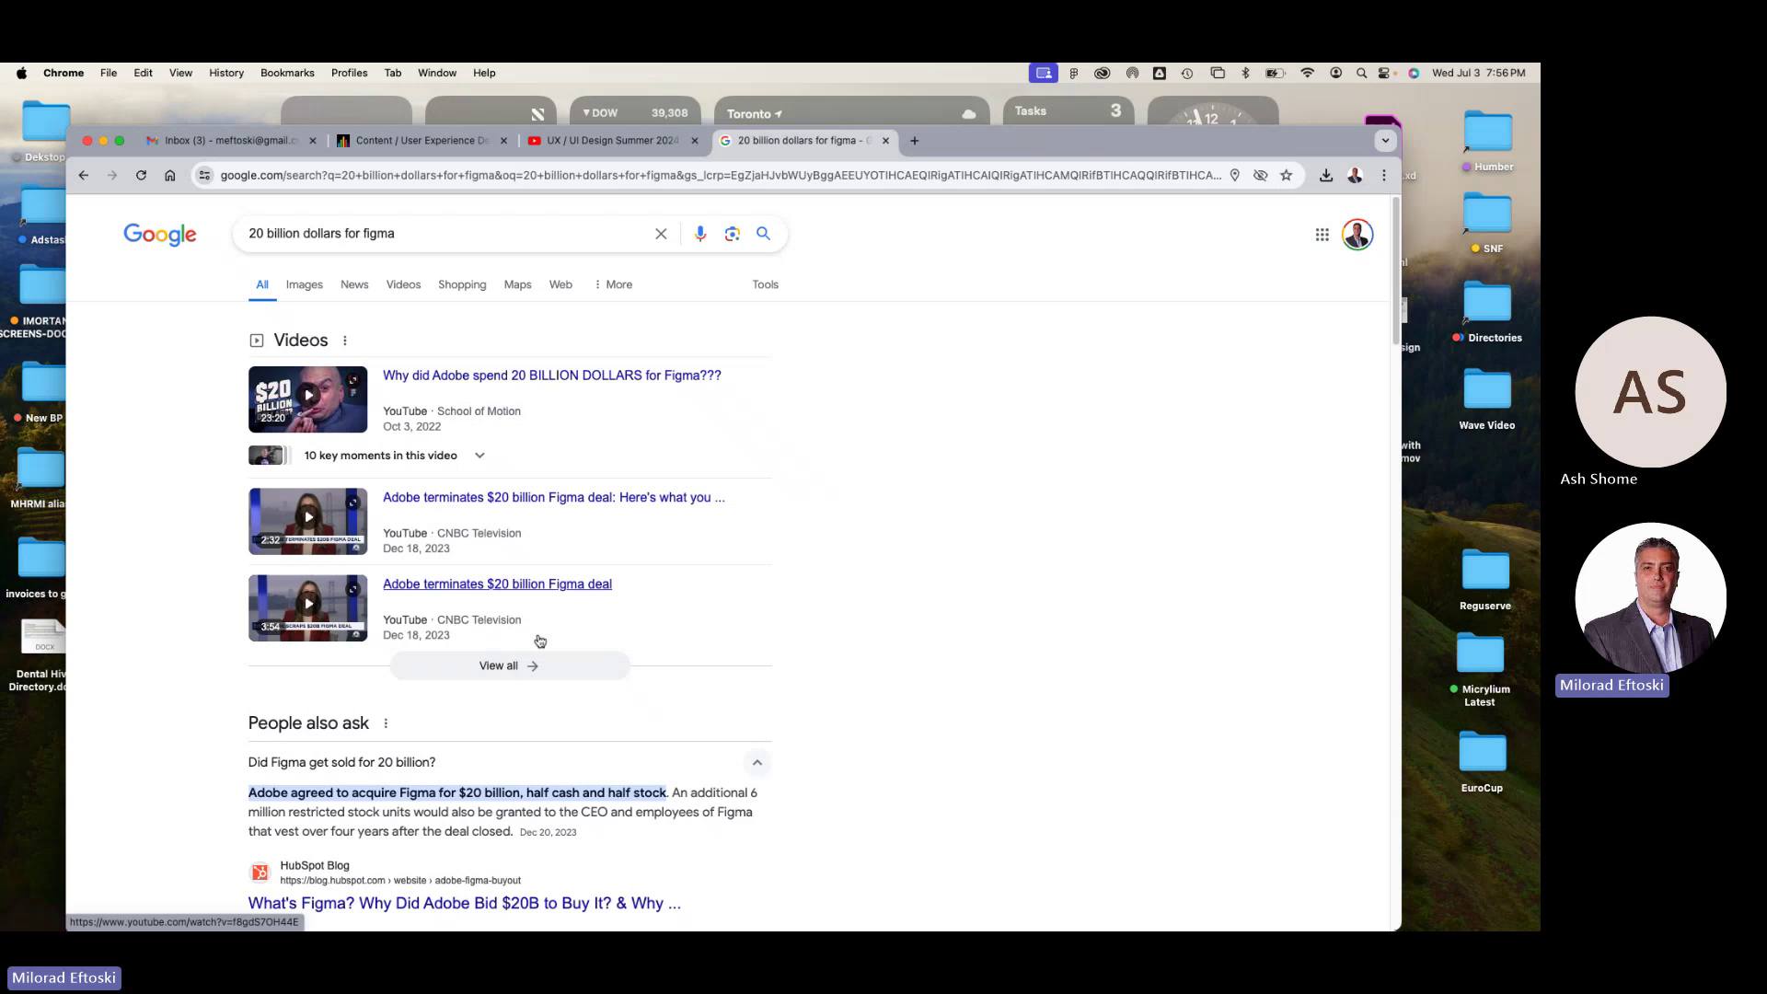
# - Load the Figma website in the current tab and view its recent files page and web address
pyautogui.click(754, 176)
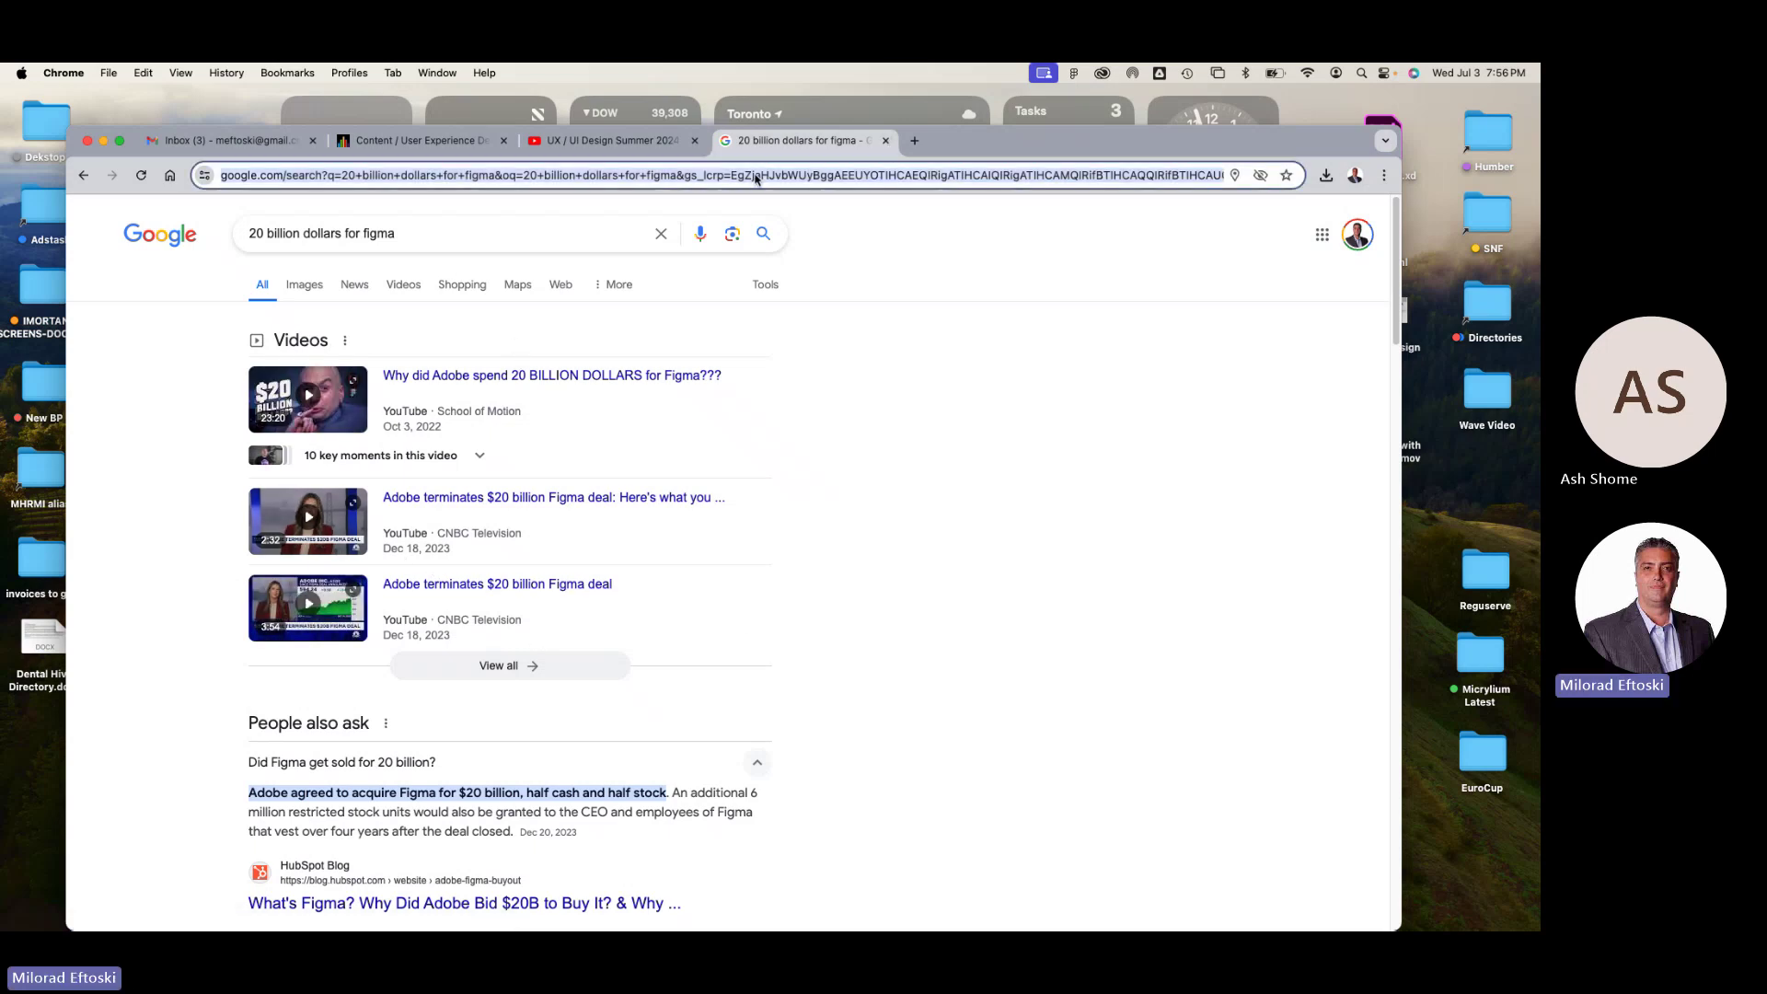
pyautogui.write('figma.co')
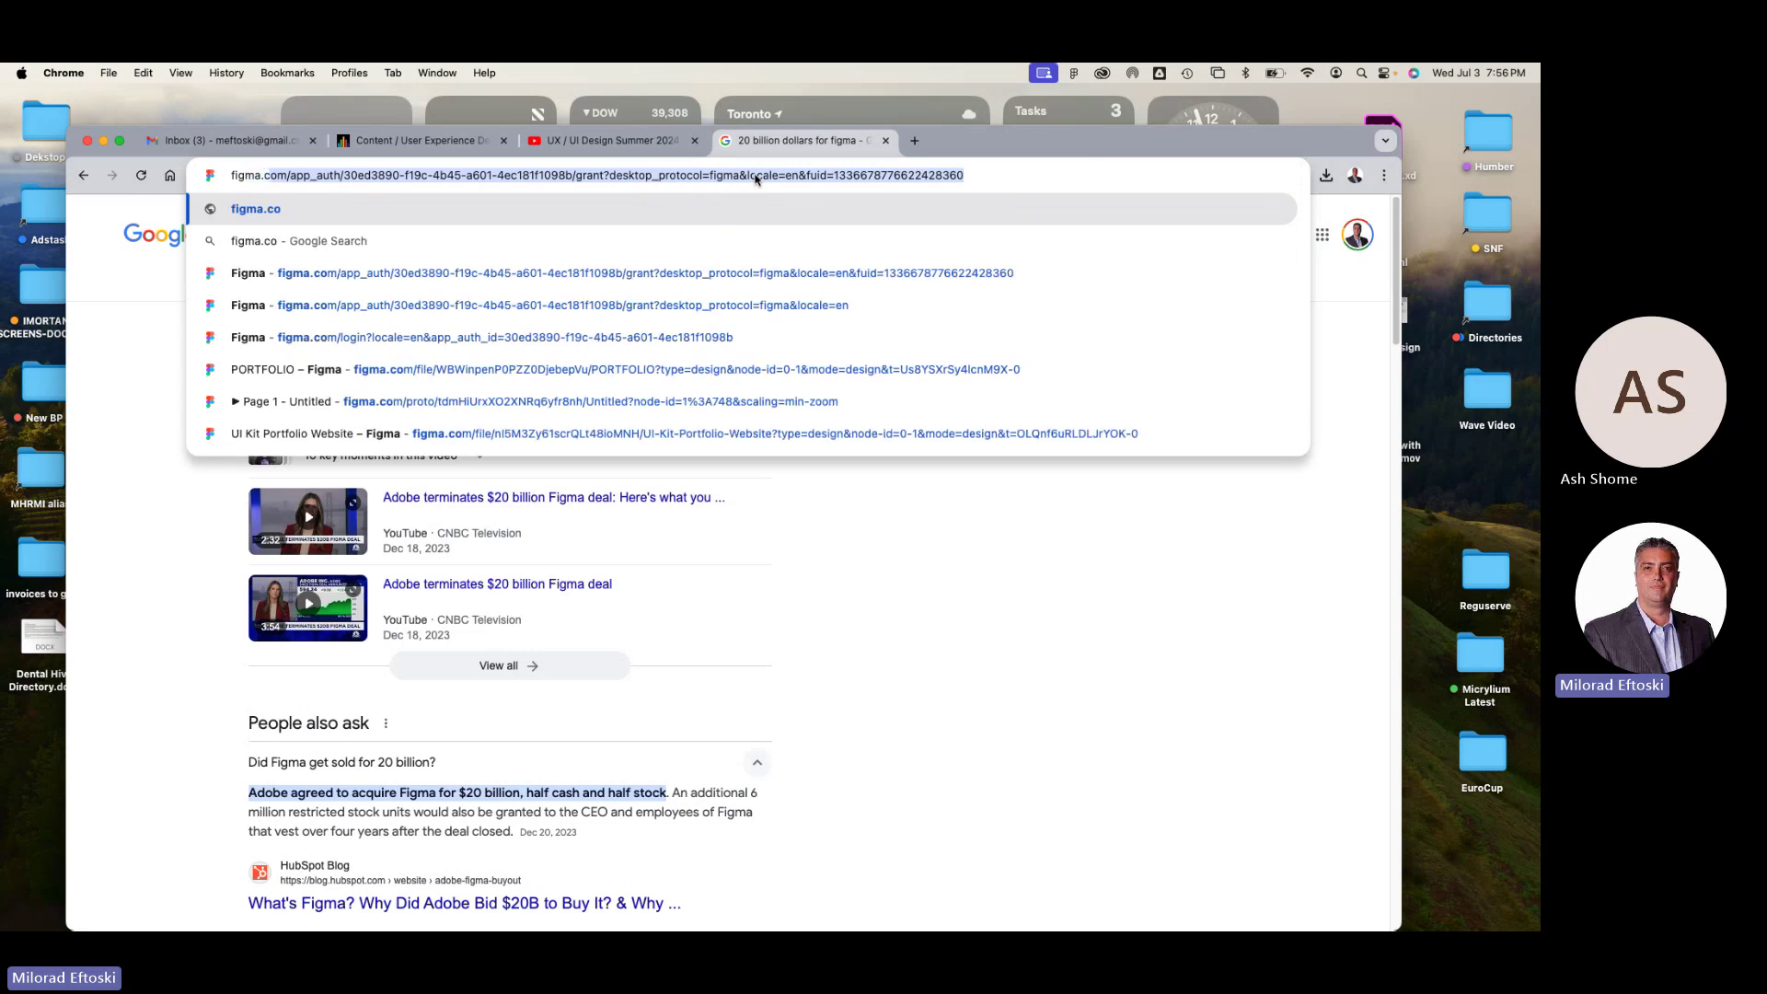
pyautogui.press('Return')
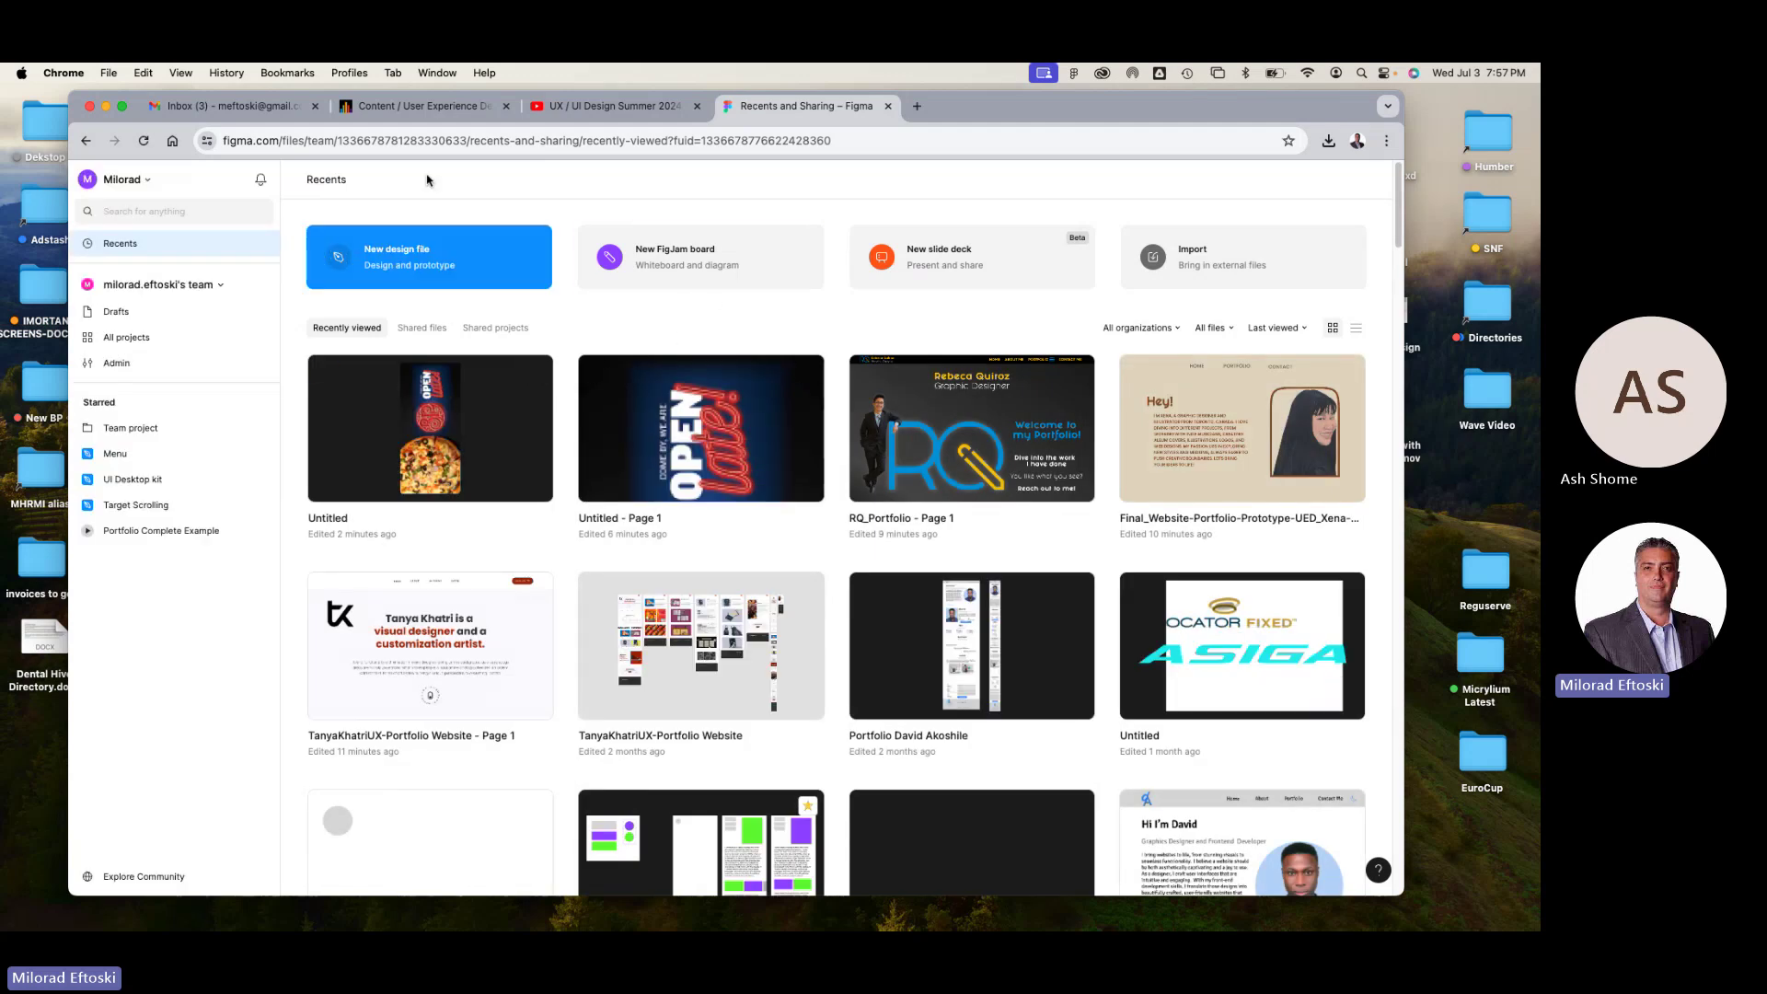
pyautogui.click(582, 138)
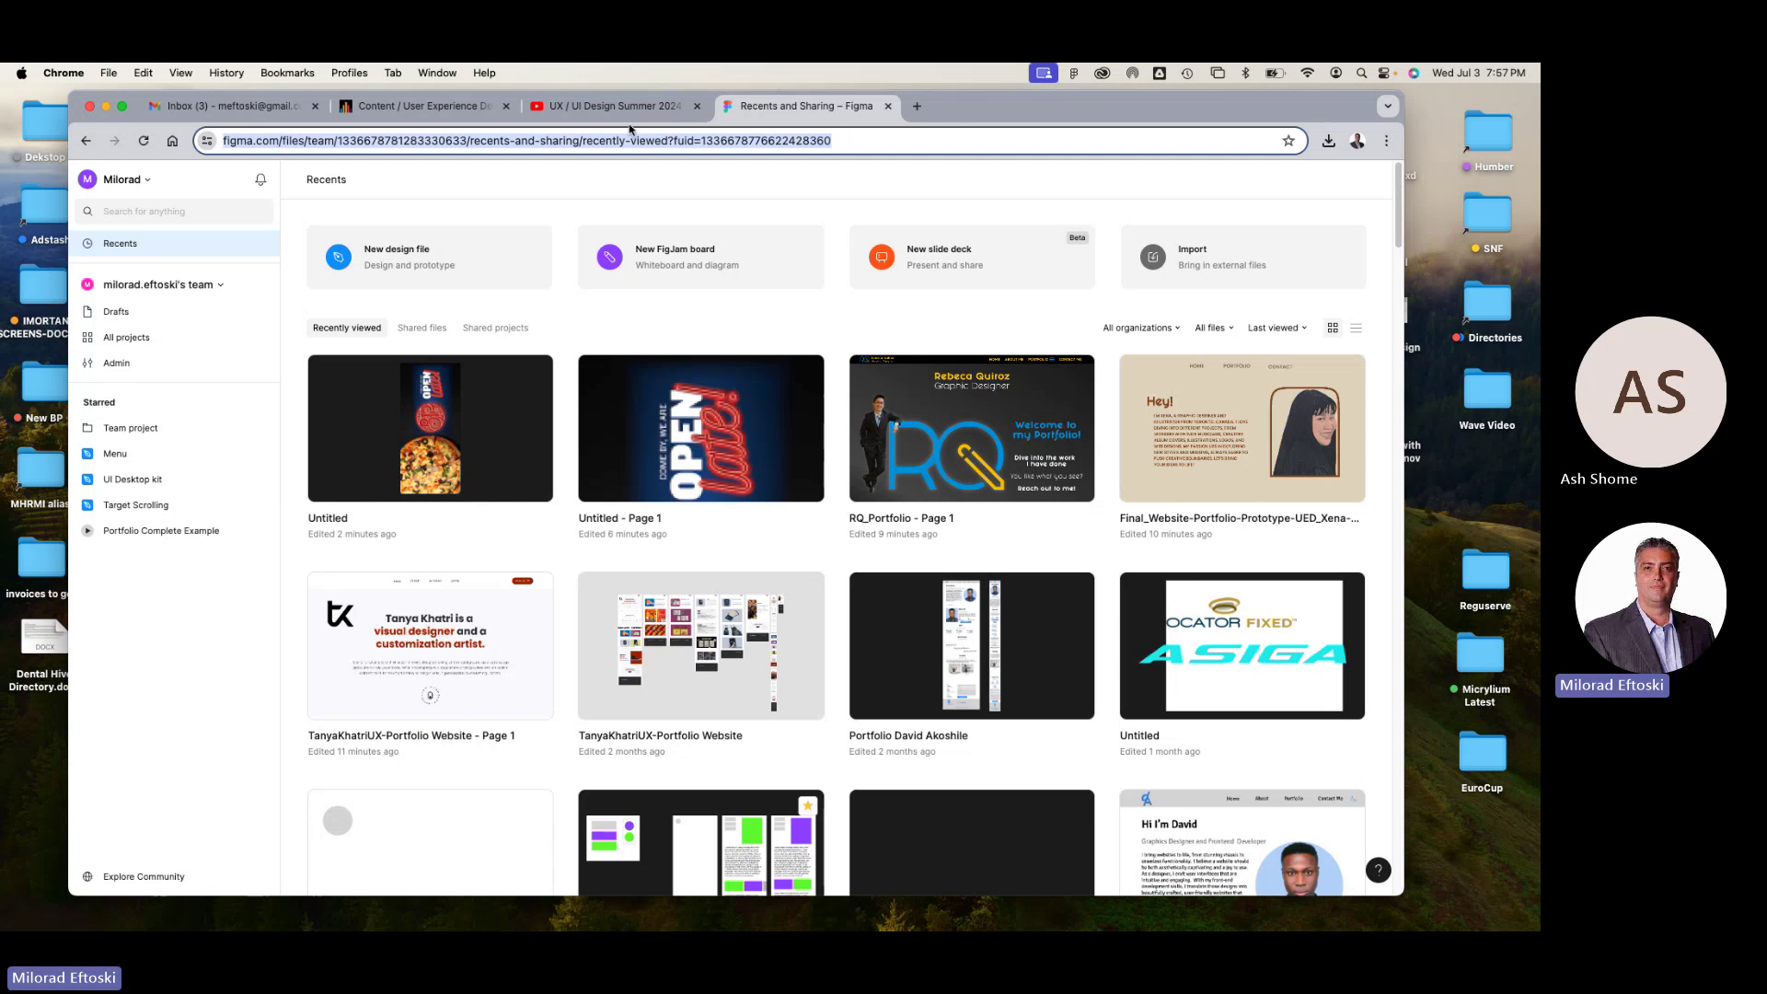
pyautogui.moveTo(1004, 107)
pyautogui.mouseDown()
pyautogui.moveTo(998, 160)
pyautogui.moveTo(1005, 115)
pyautogui.mouseUp()
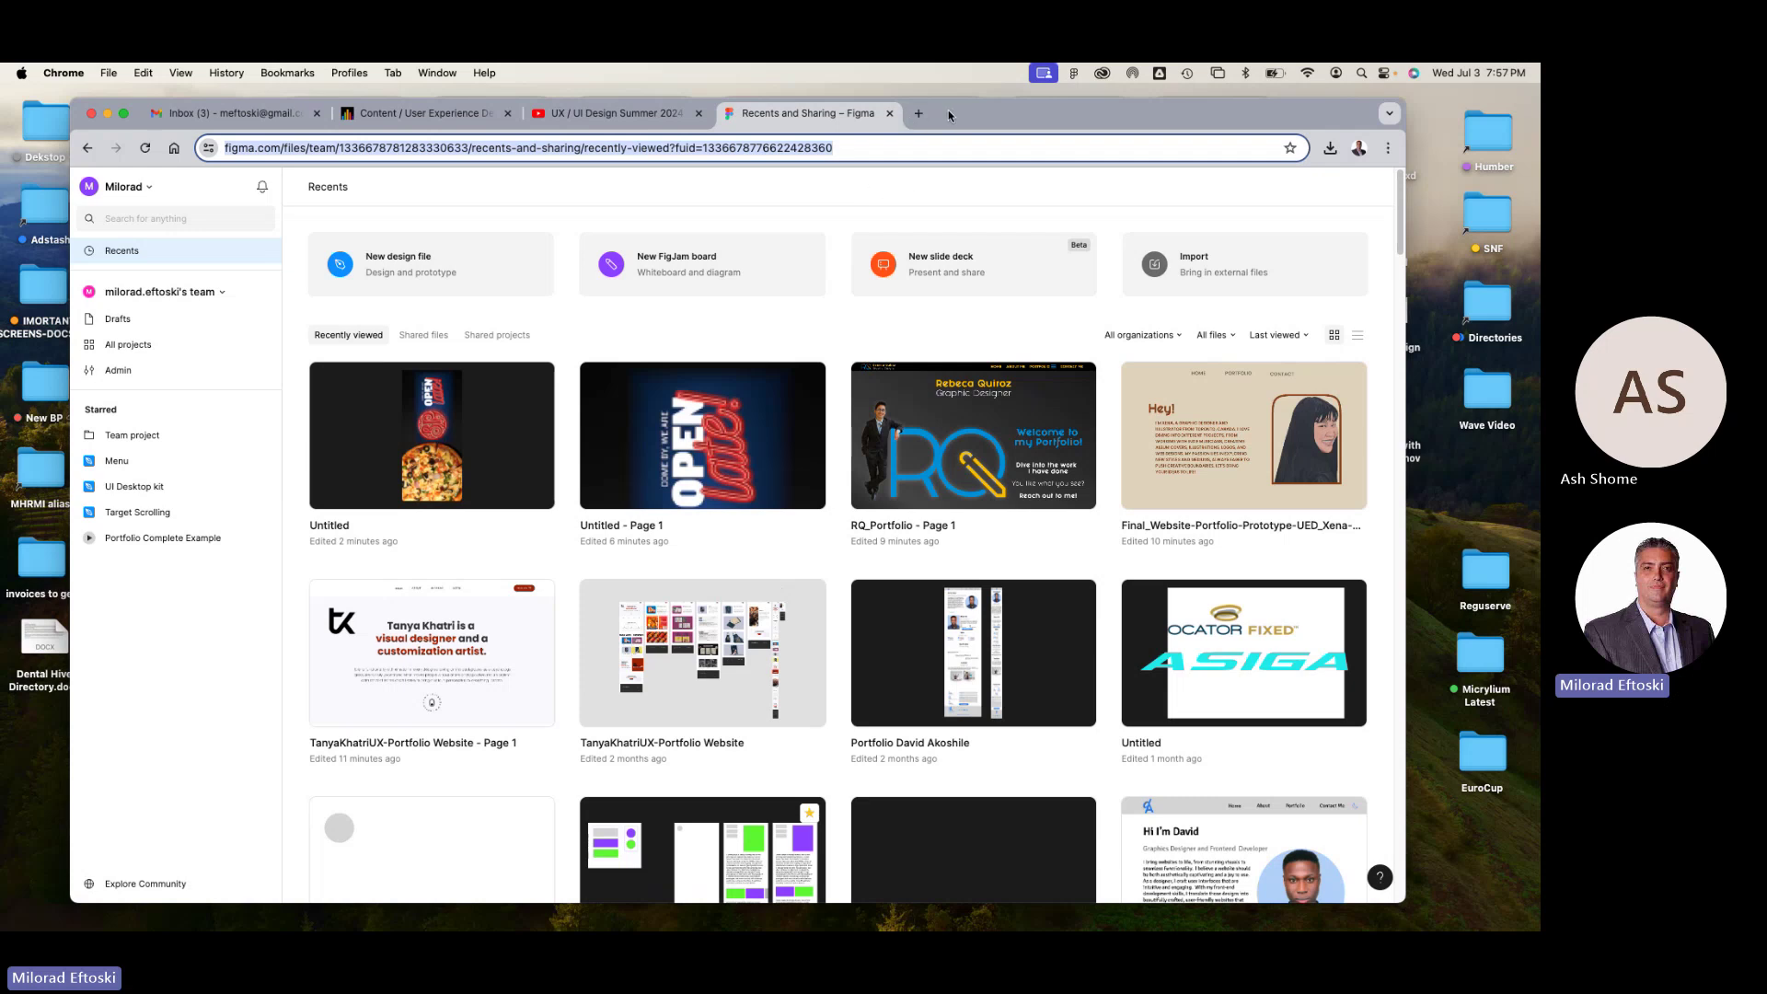
pyautogui.moveTo(948, 108); pyautogui.dragTo(944, 113)
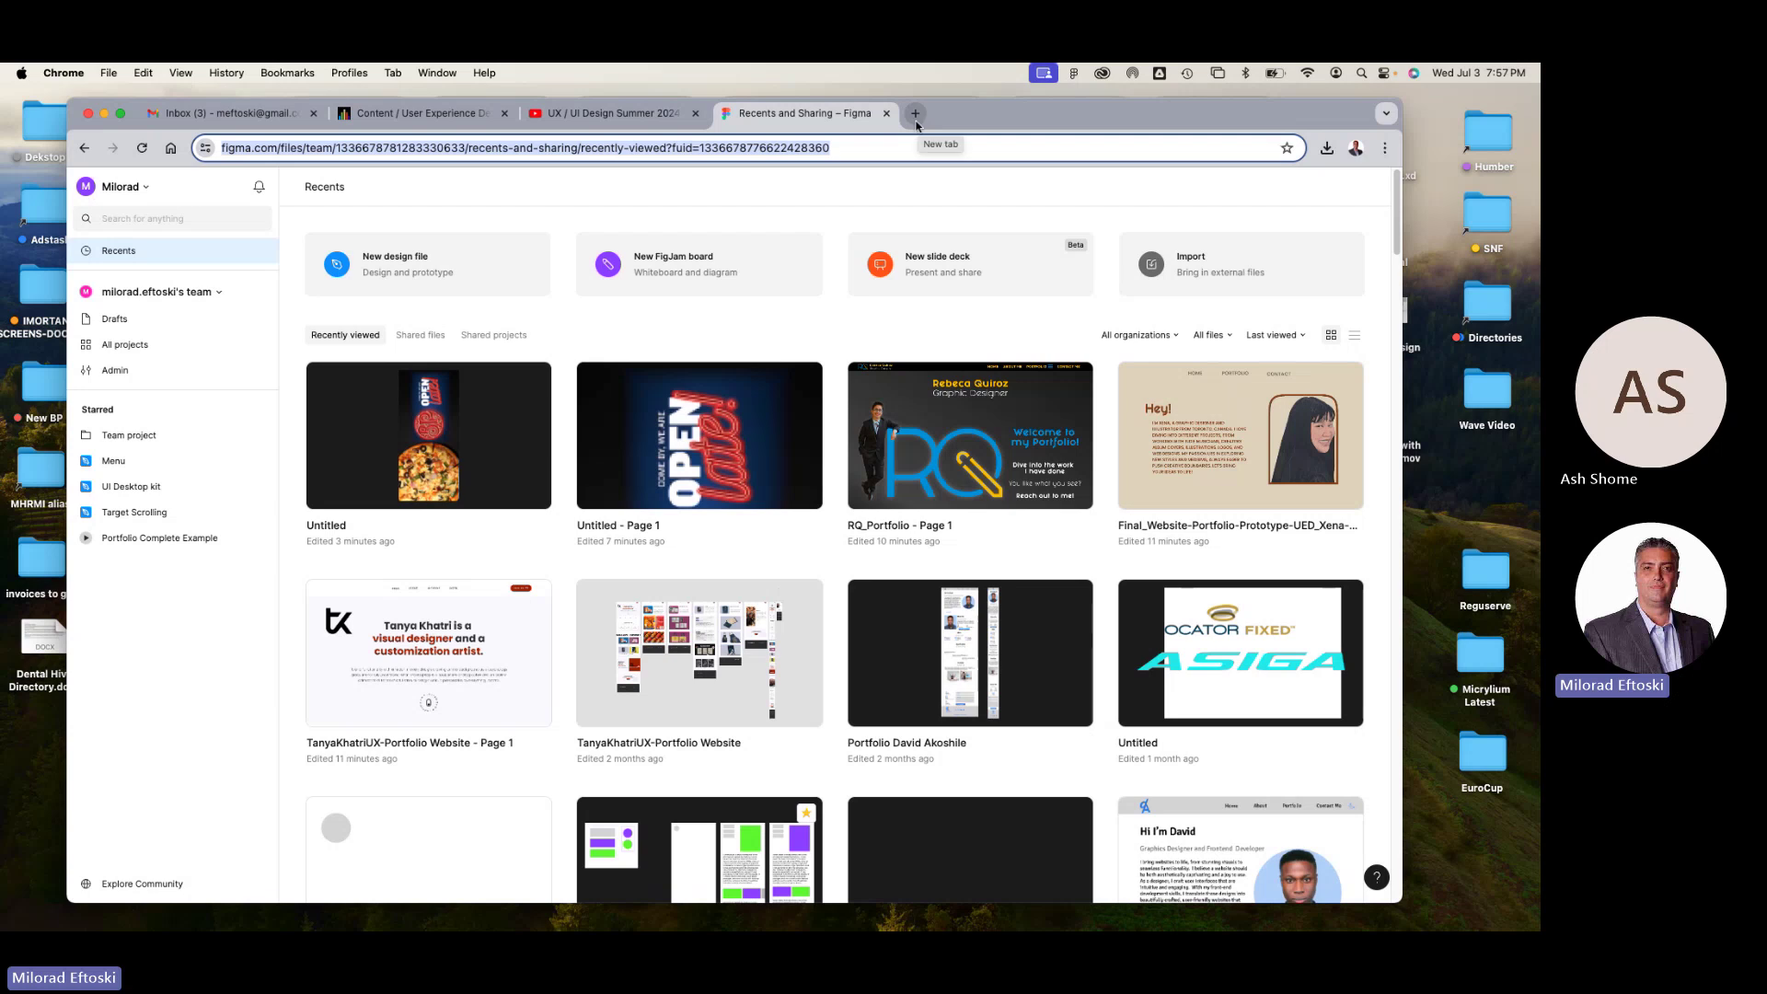
# - Close the Figma tab and search Google for "figma origin" in a new tab, without the auto-completed extra words
pyautogui.click(886, 114)
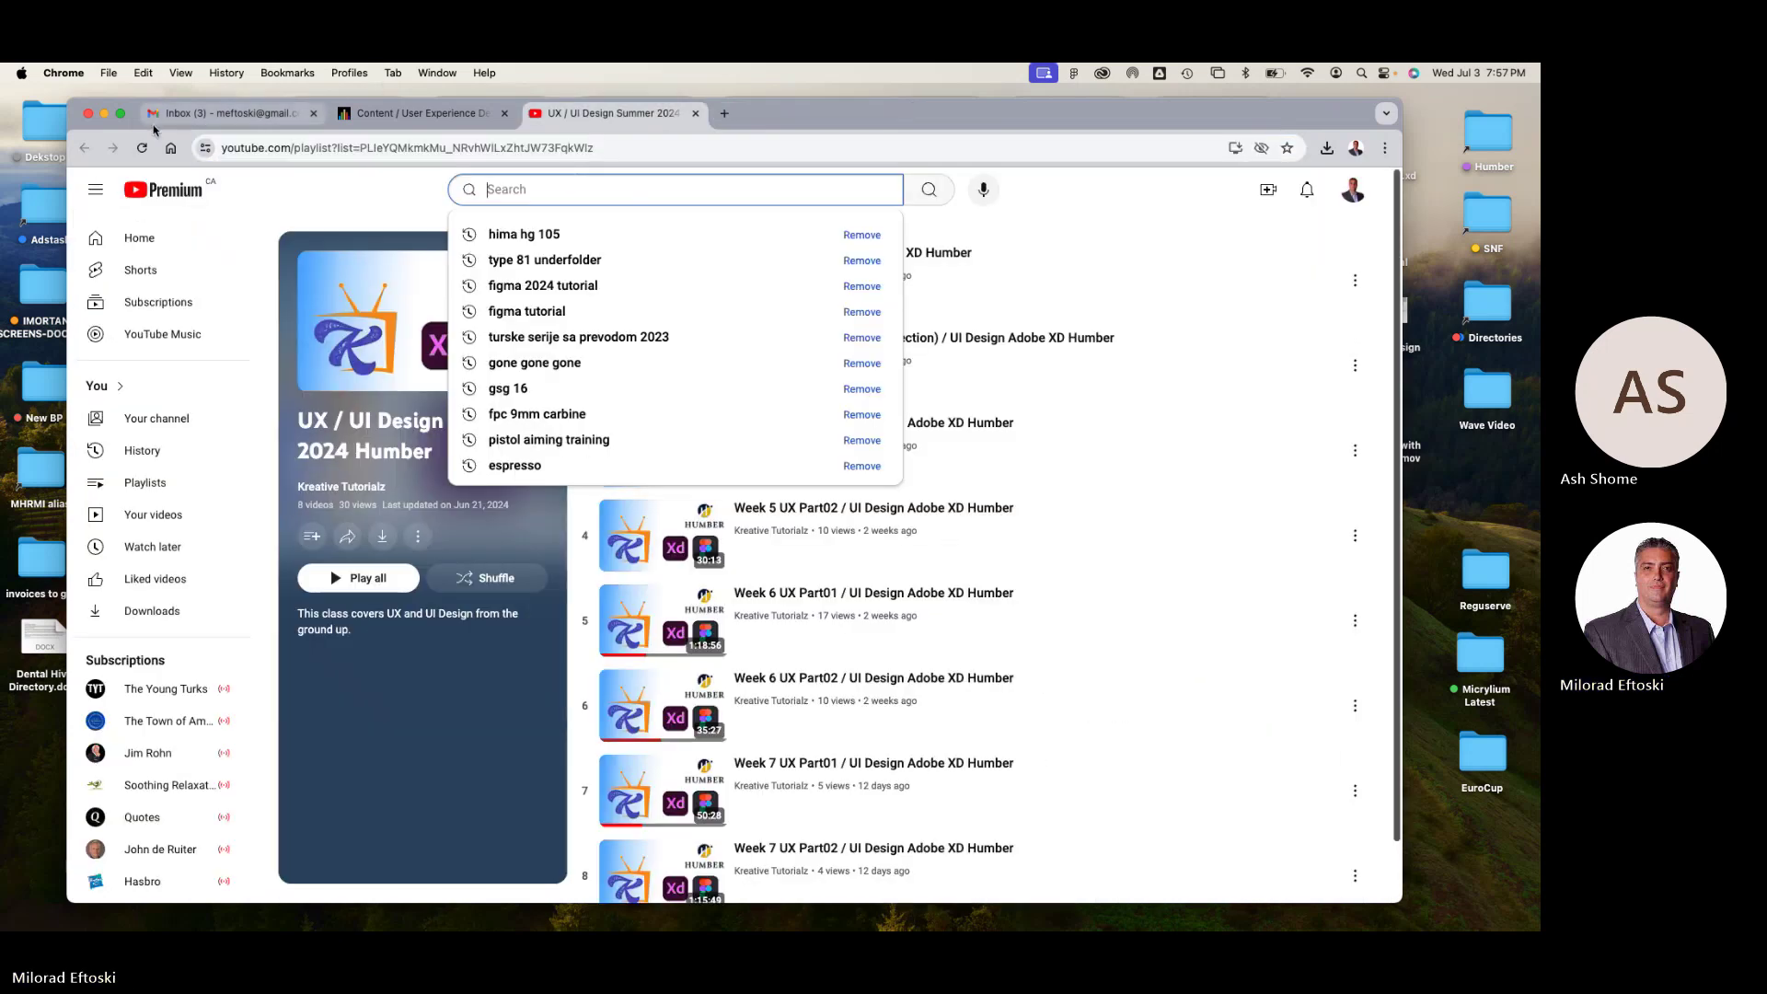
pyautogui.moveTo(725, 121); pyautogui.dragTo(723, 119)
pyautogui.click(724, 118)
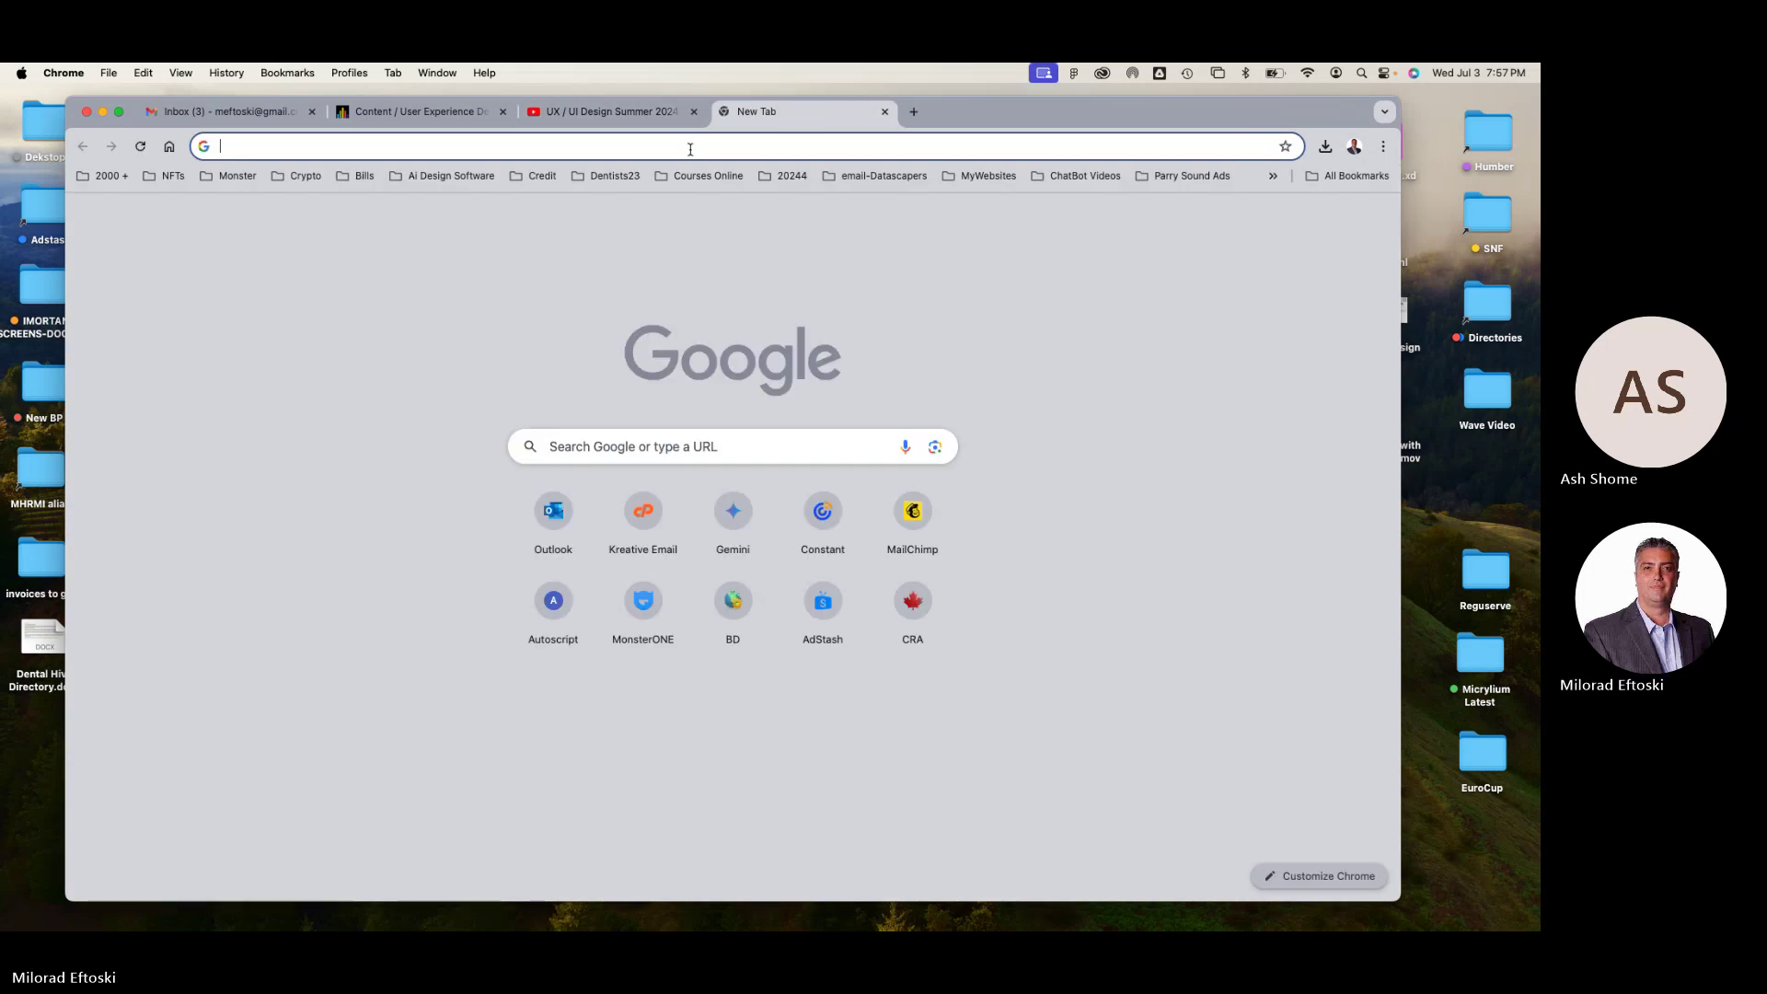
pyautogui.write('figma origin')
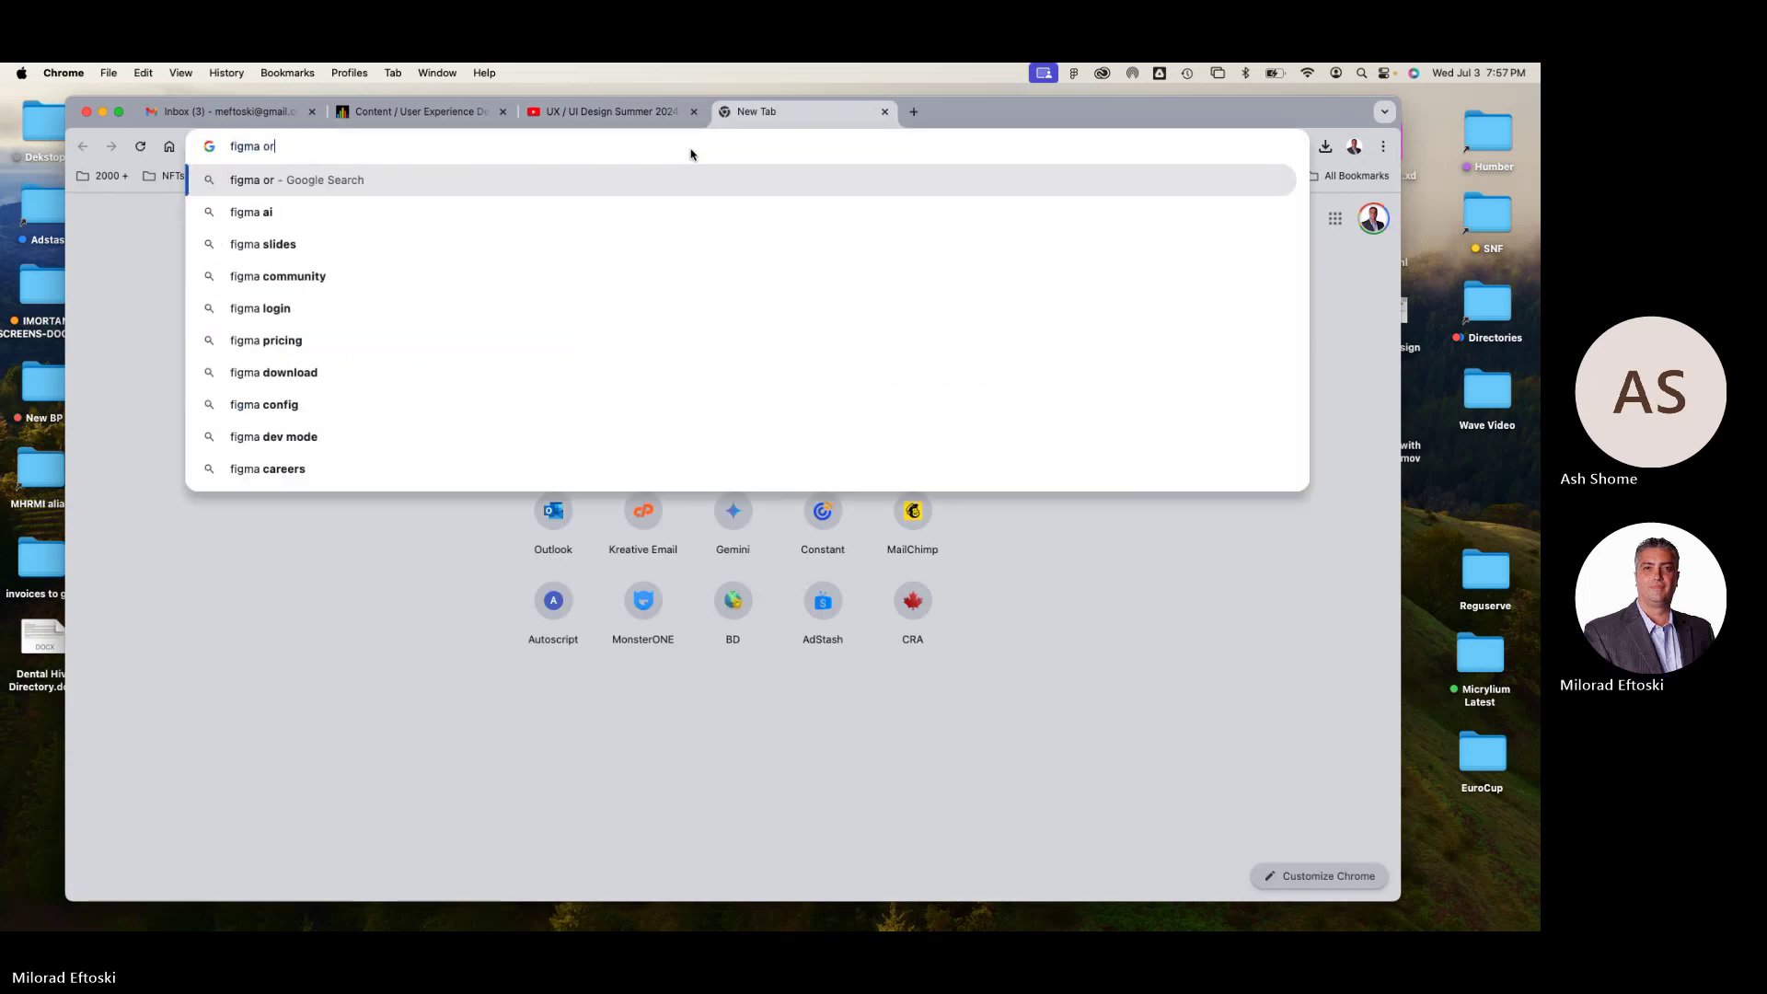
pyautogui.press('Return')
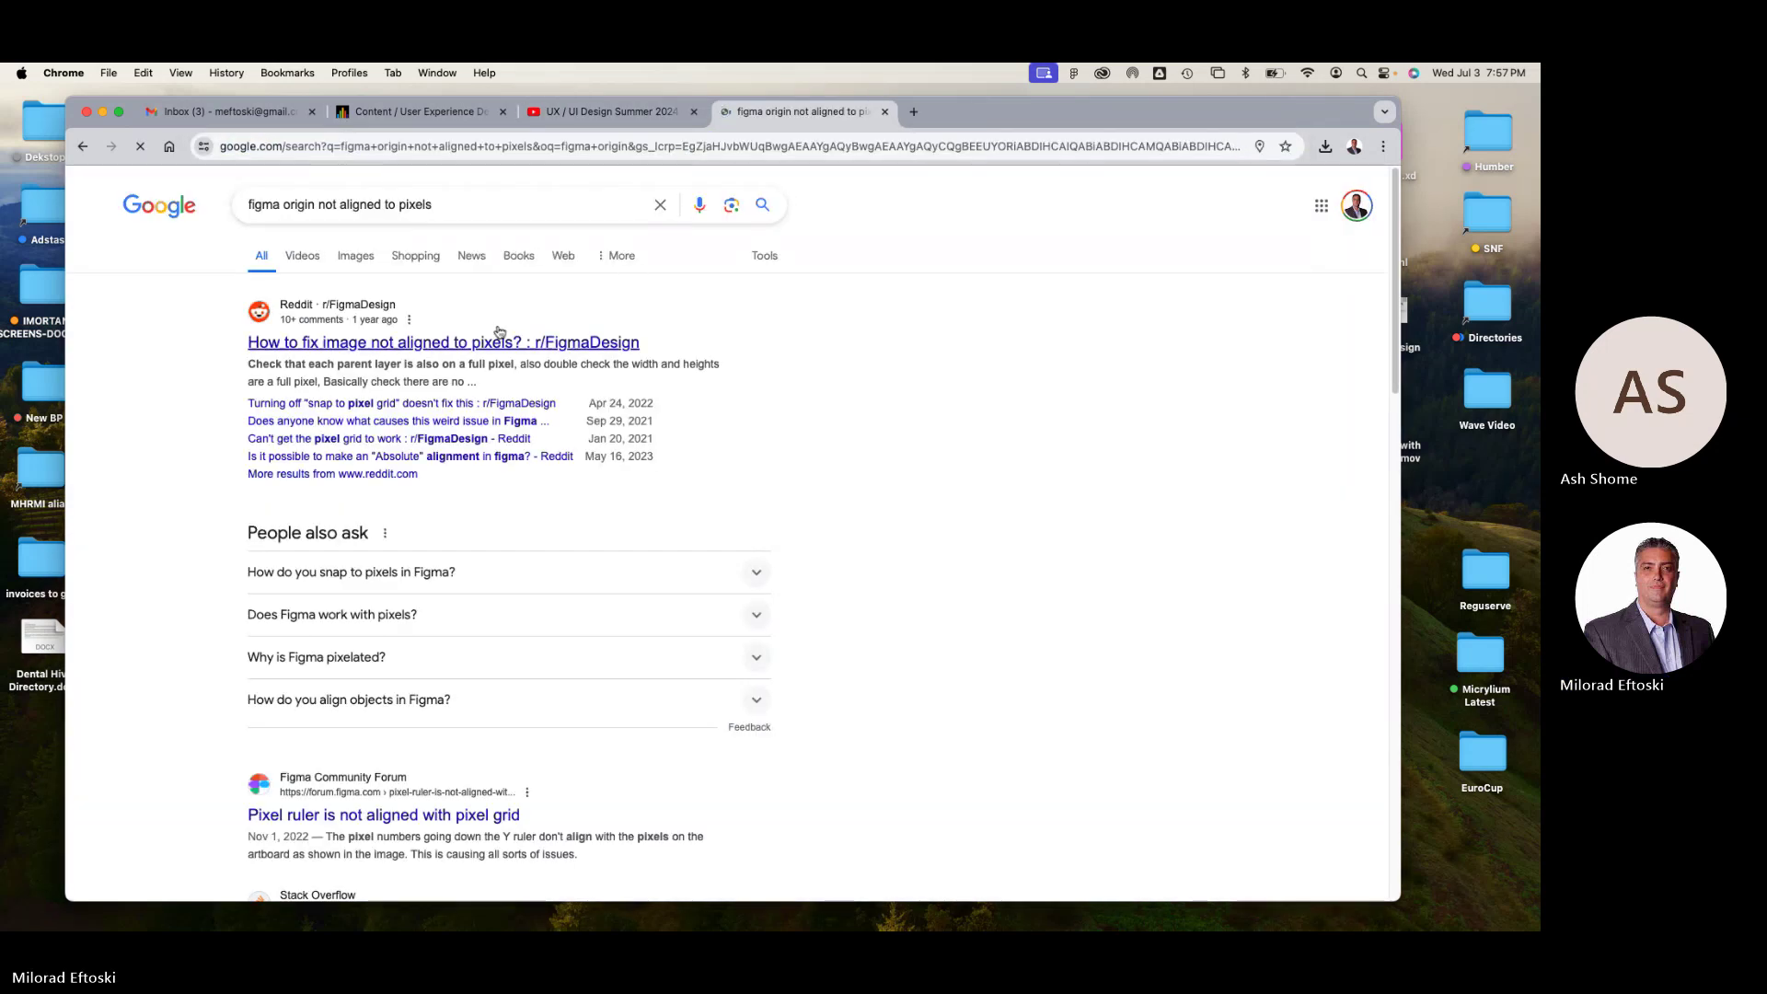
pyautogui.moveTo(436, 204); pyautogui.dragTo(321, 206)
pyautogui.press('BackSpace')
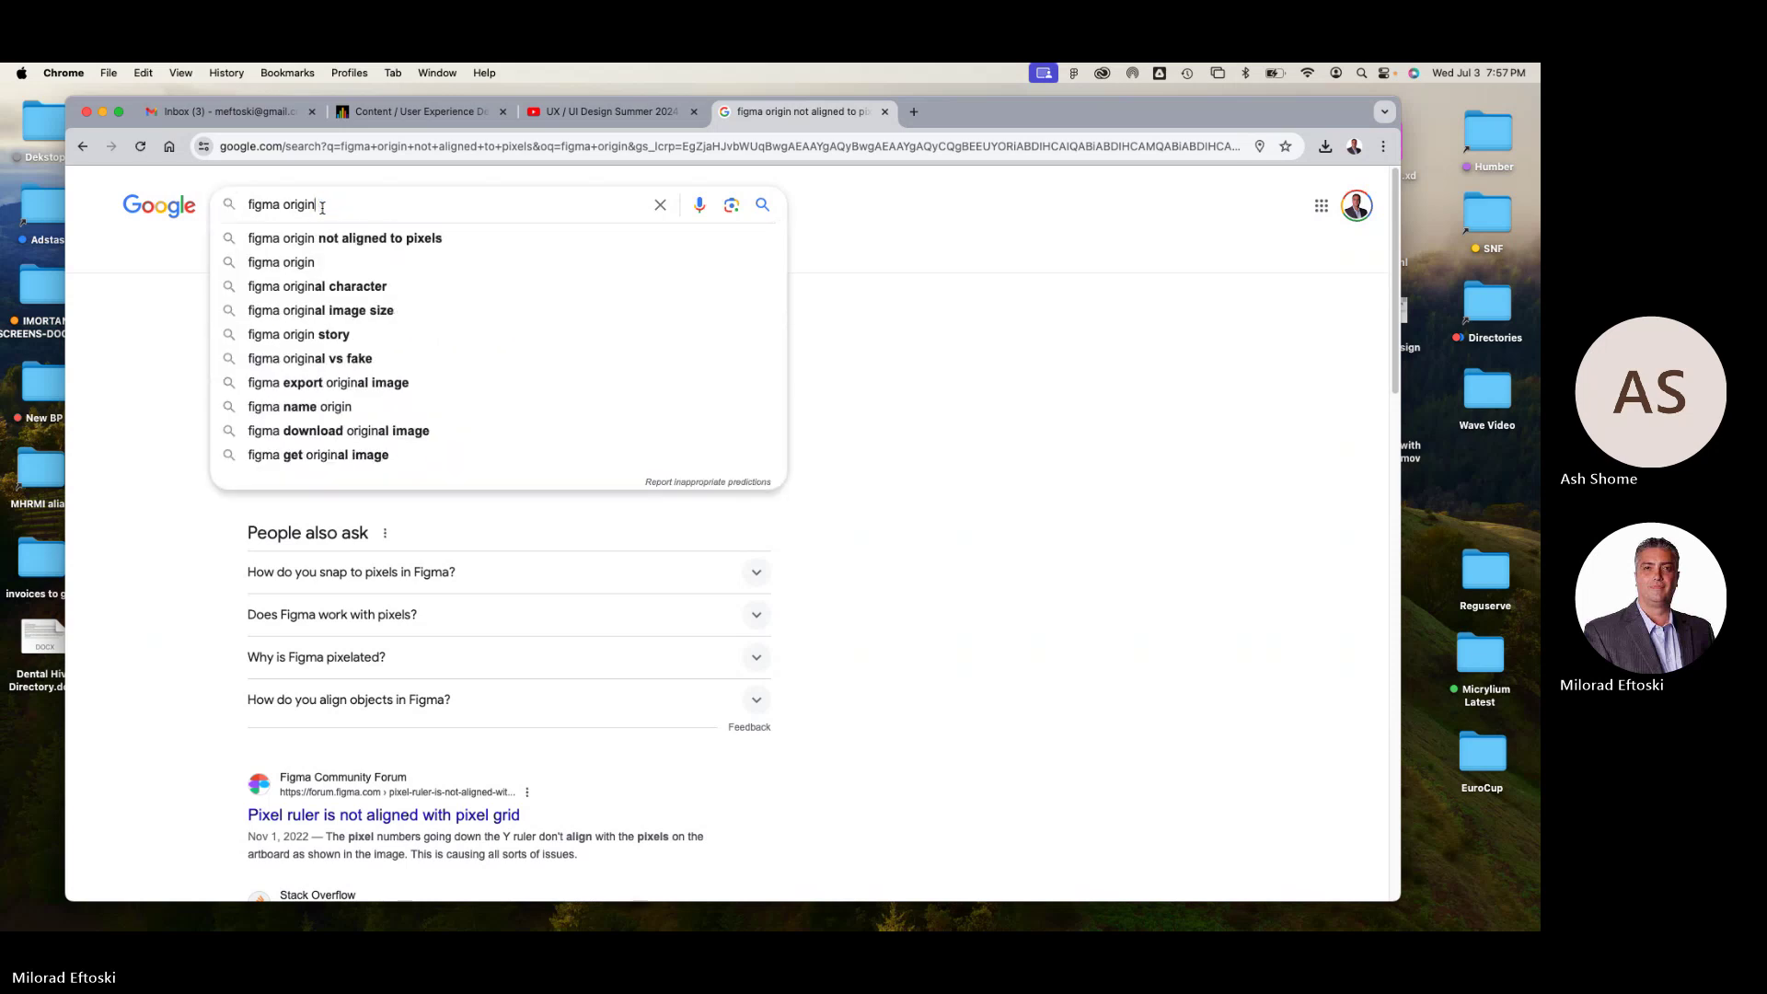
pyautogui.press('Return')
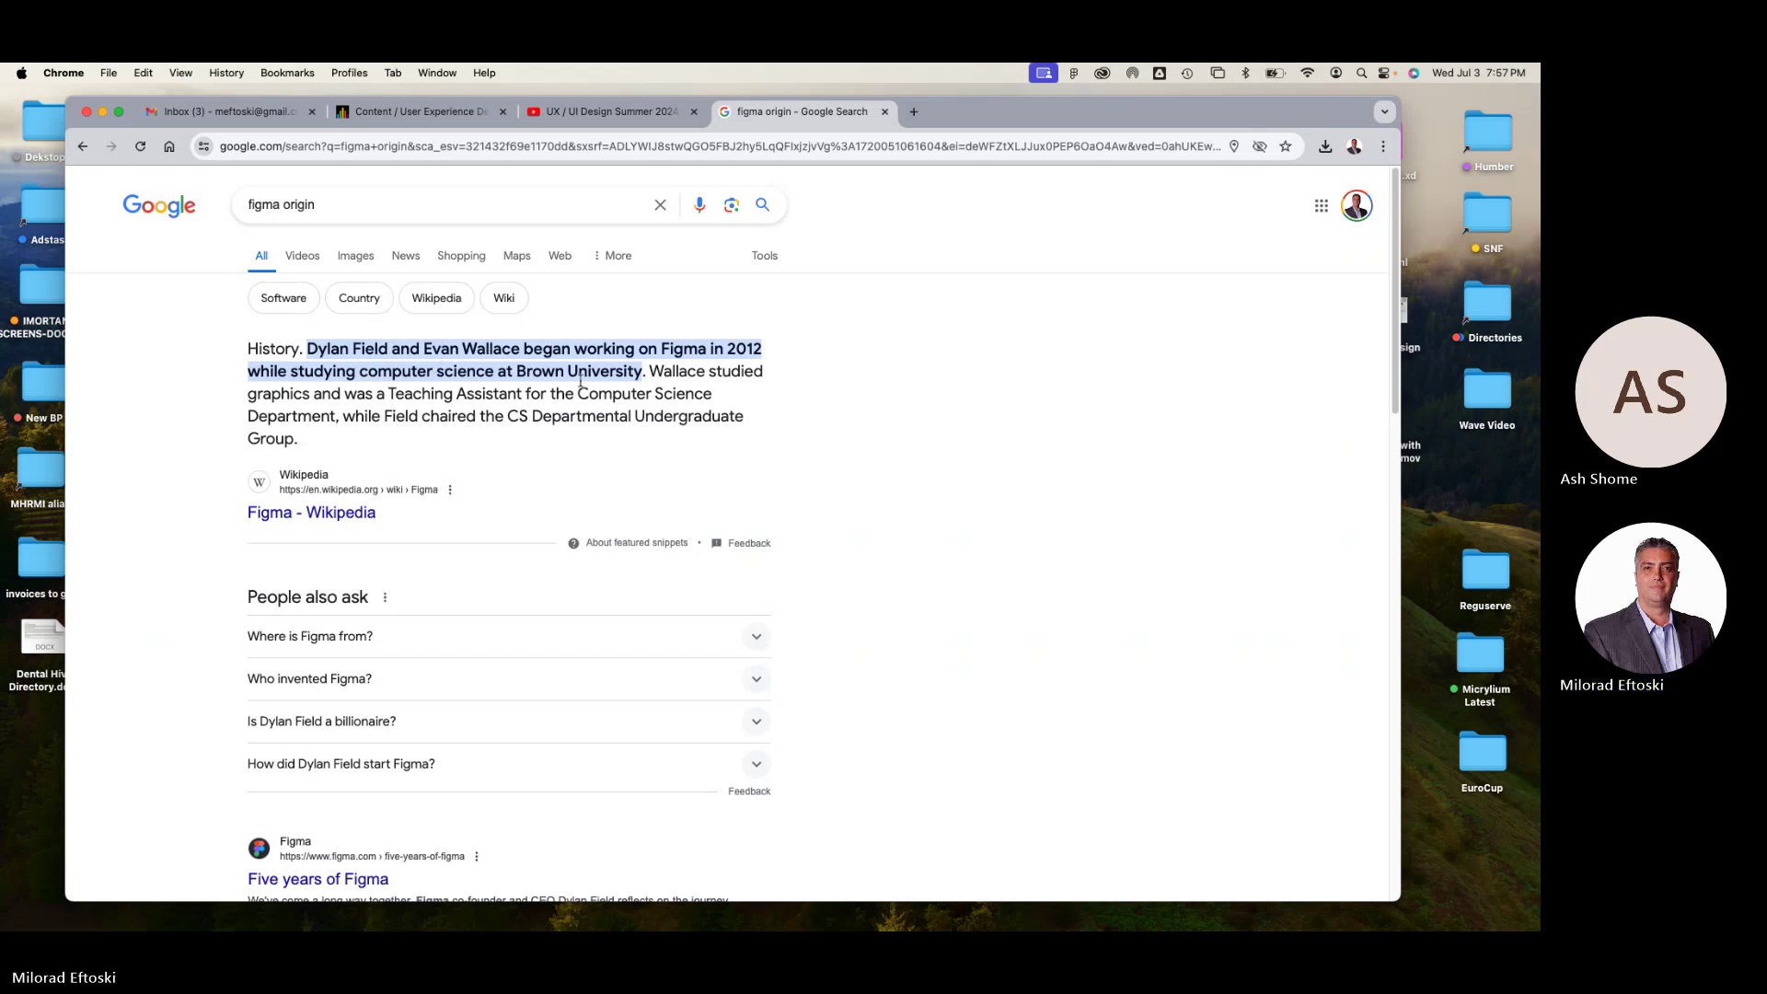
# - Read the Figma history snippet and expand the related question "Where is Figma from?"
pyautogui.scroll(-1, 978, 516)
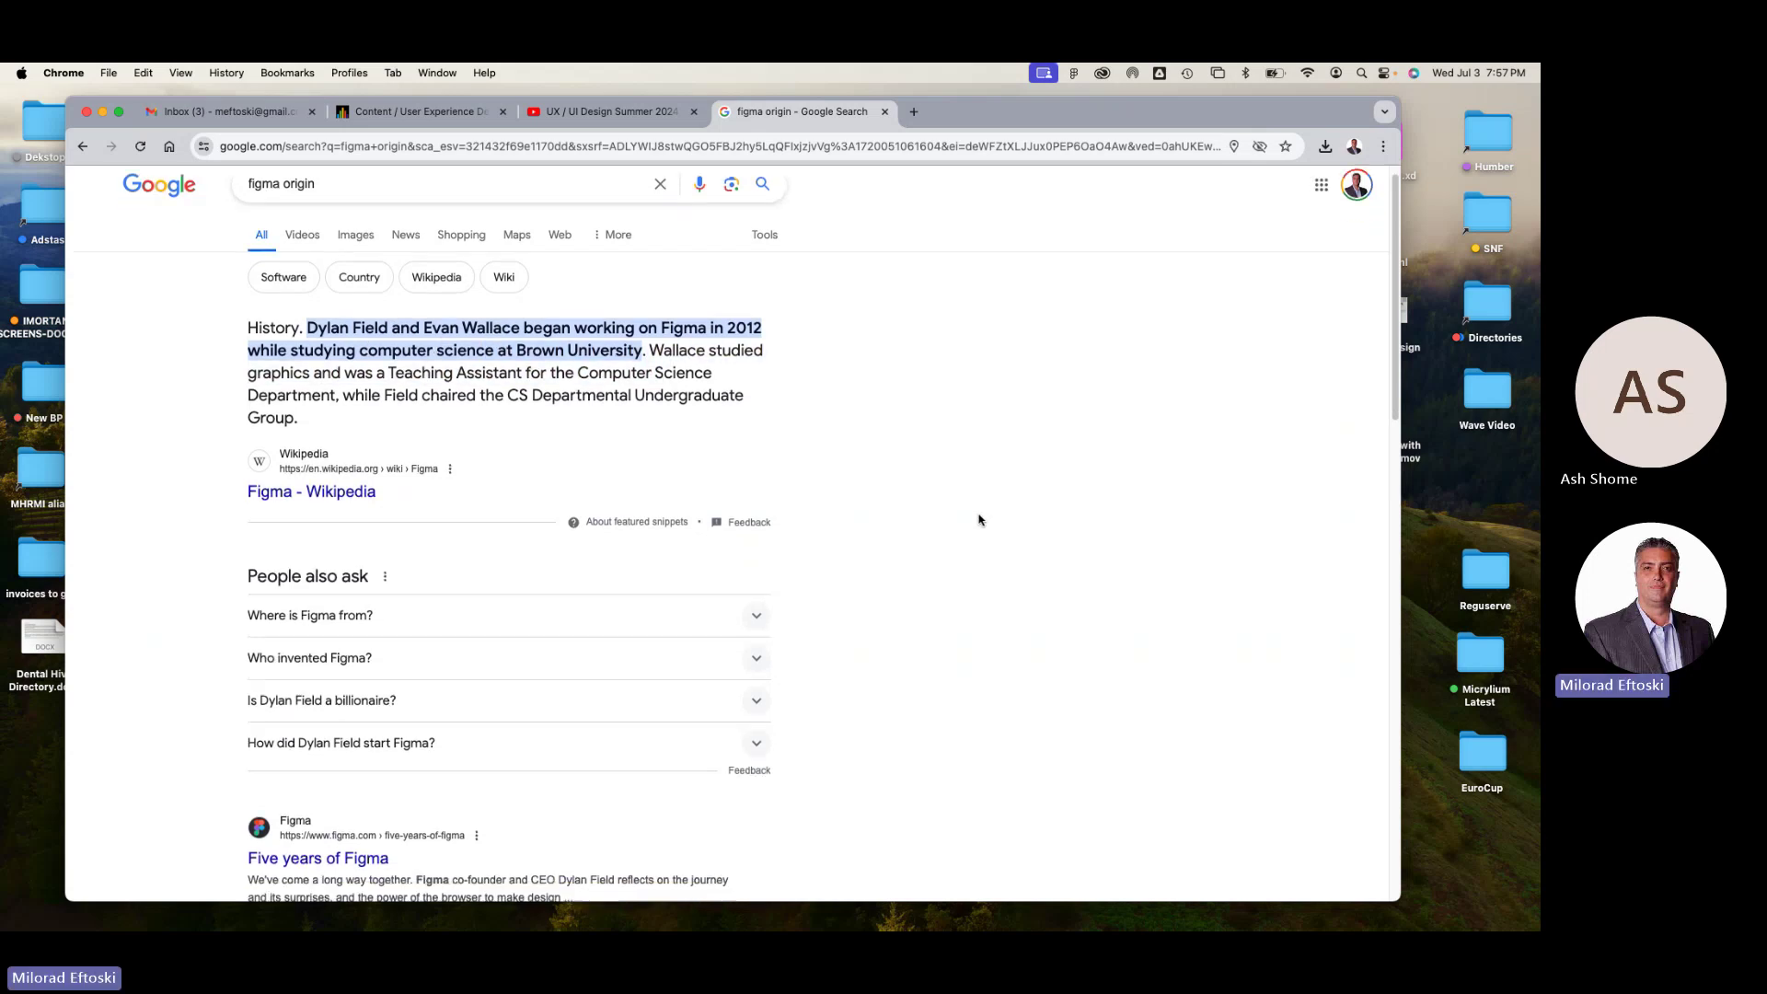
pyautogui.click(703, 587)
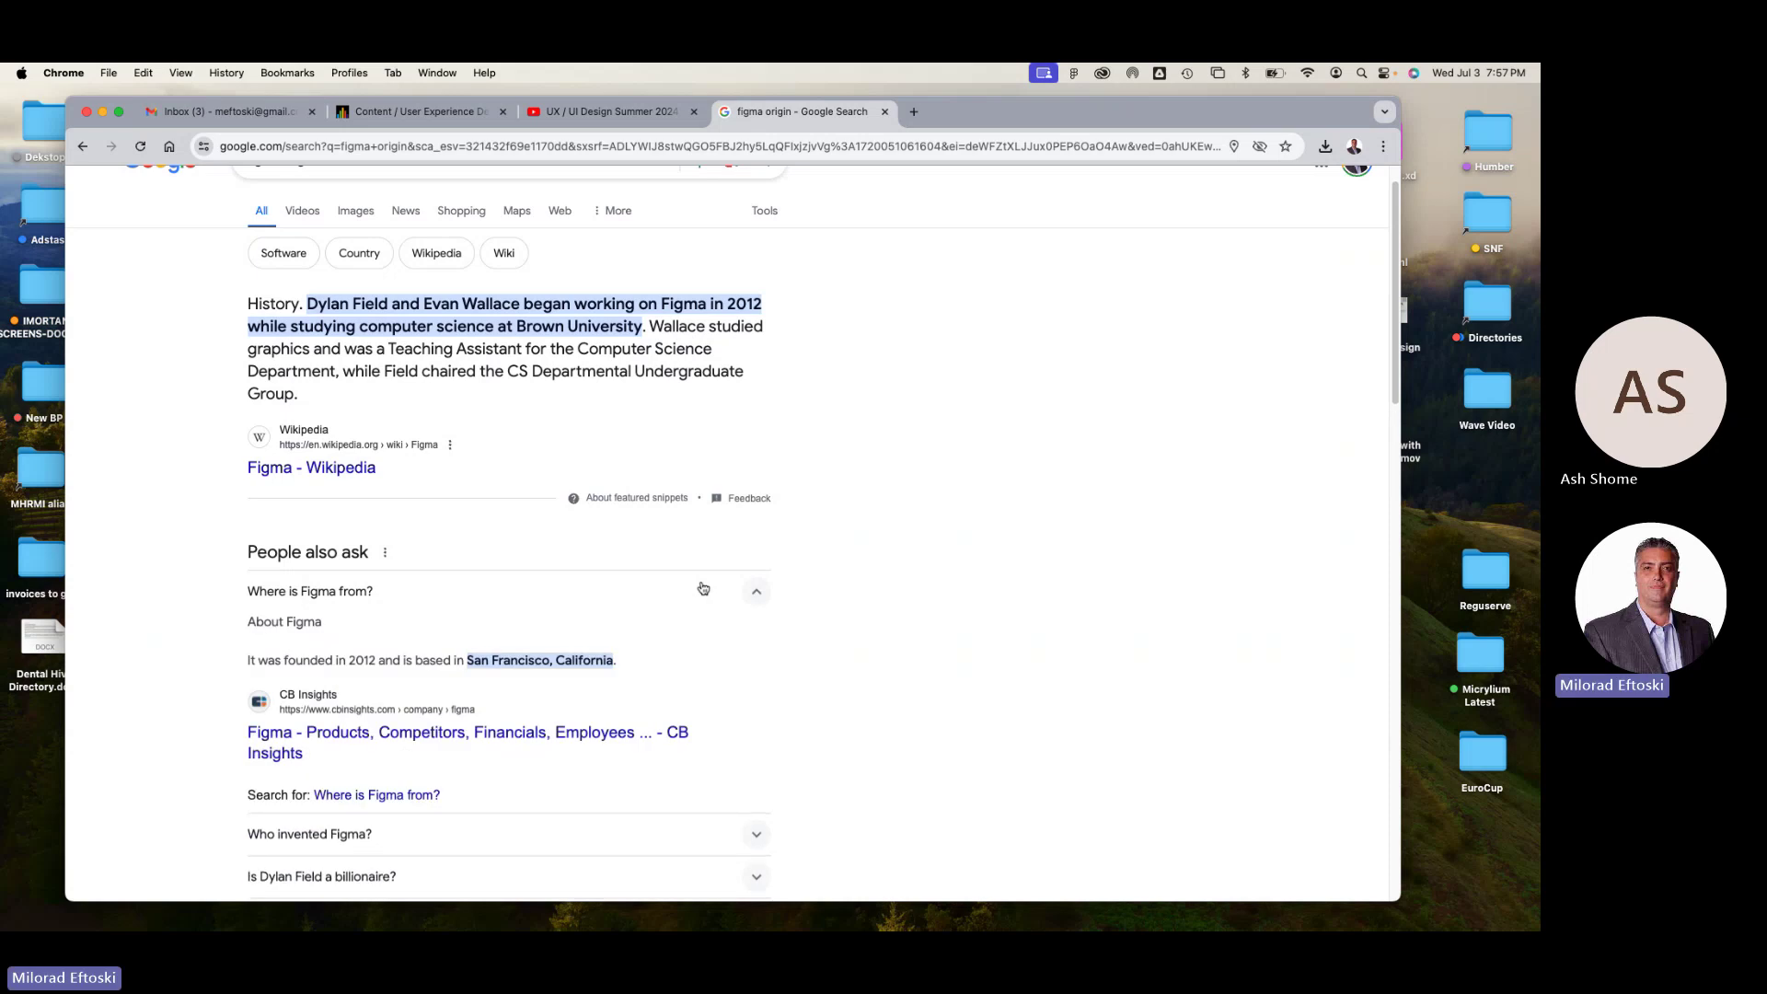
pyautogui.scroll(-1, 819, 588)
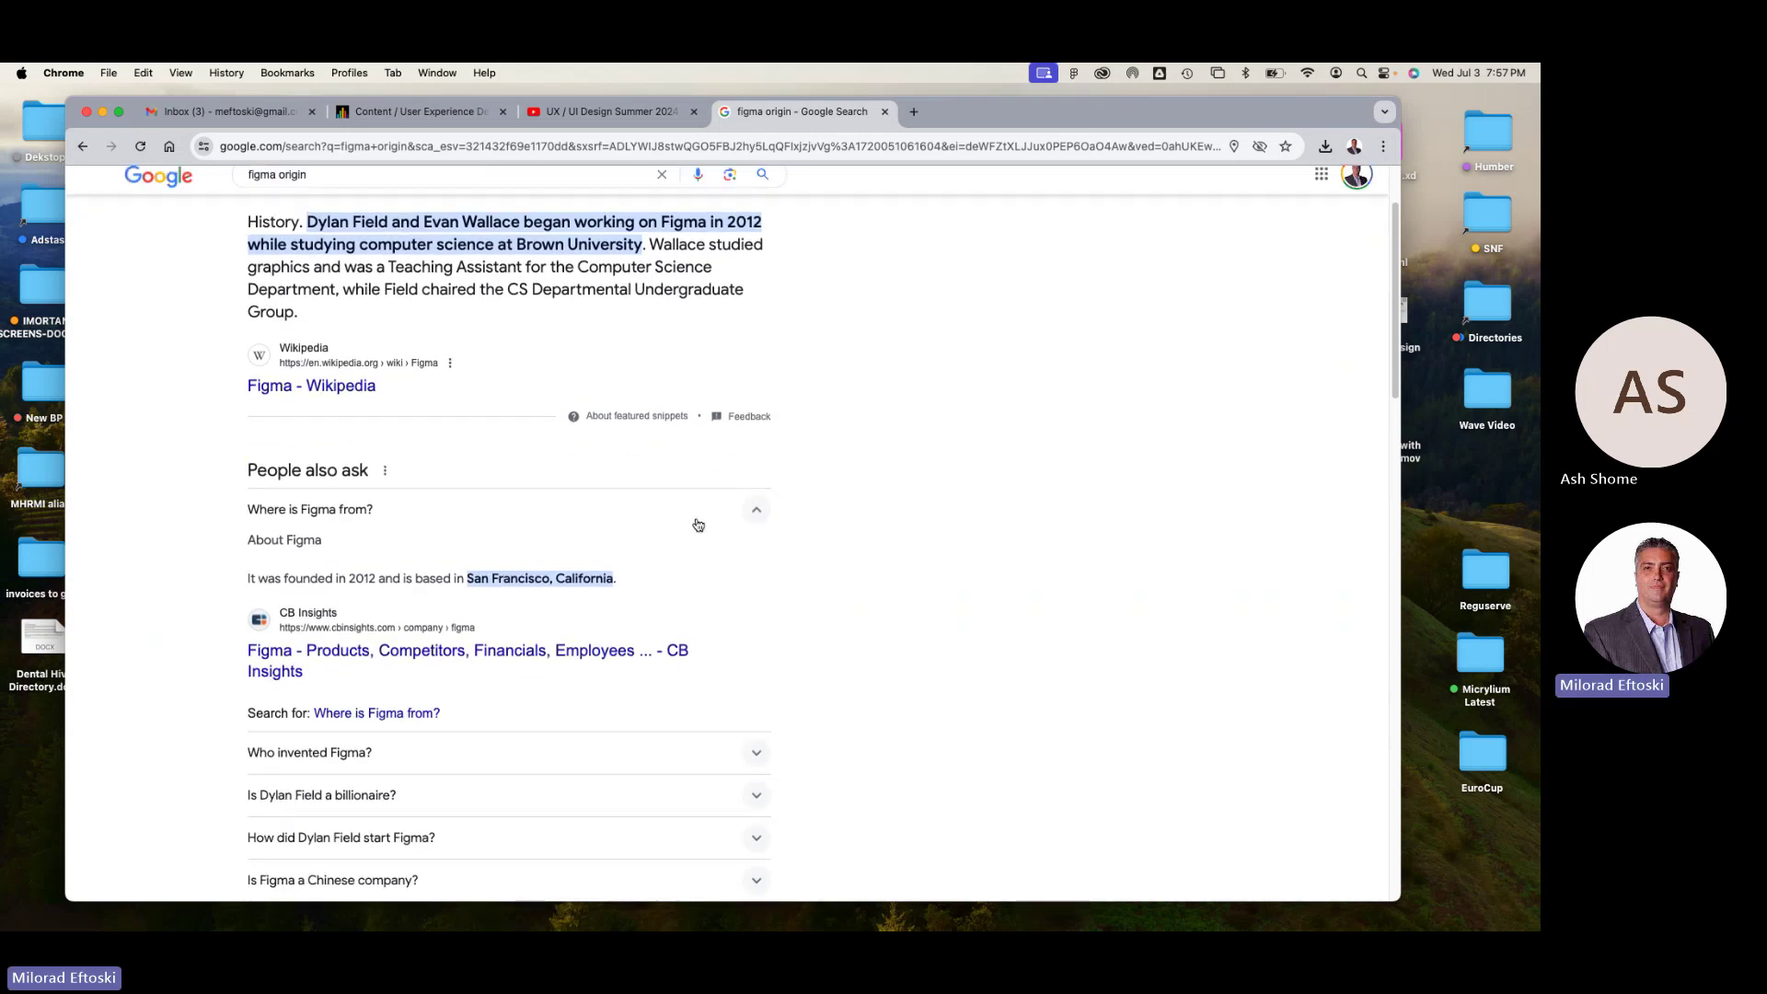
pyautogui.scroll(3, 721, 500)
pyautogui.scroll(-1, 712, 446)
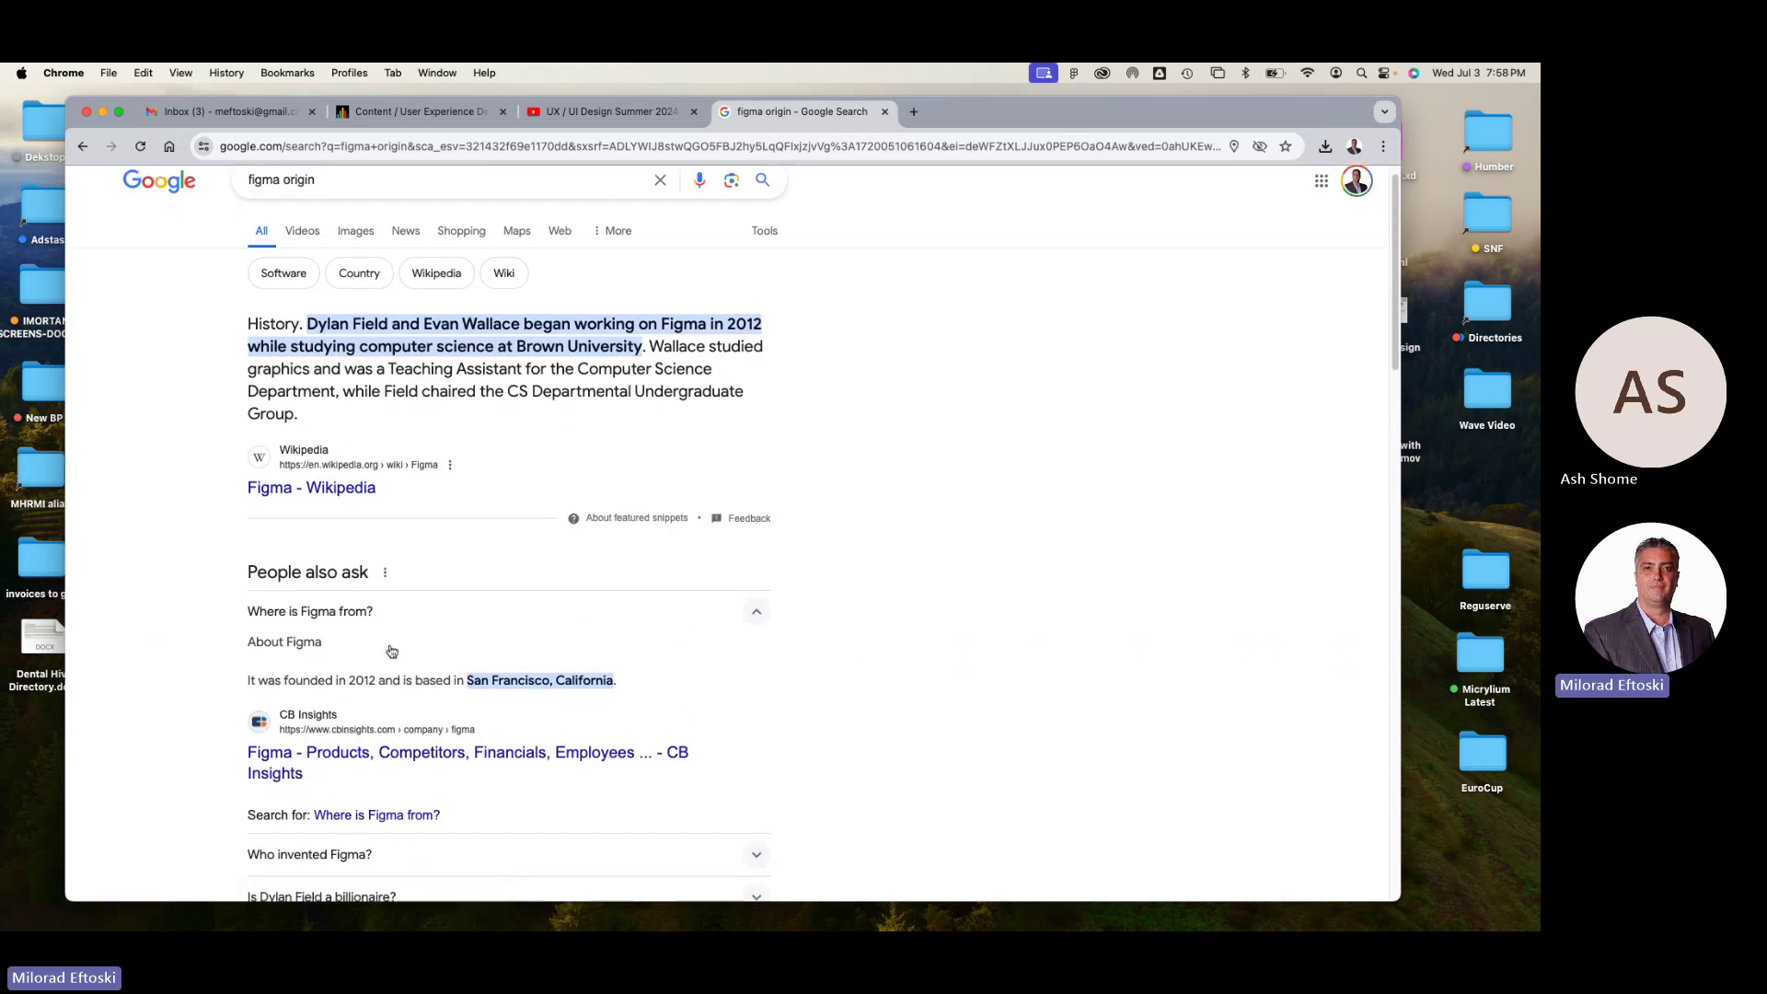
pyautogui.scroll(1, 580, 563)
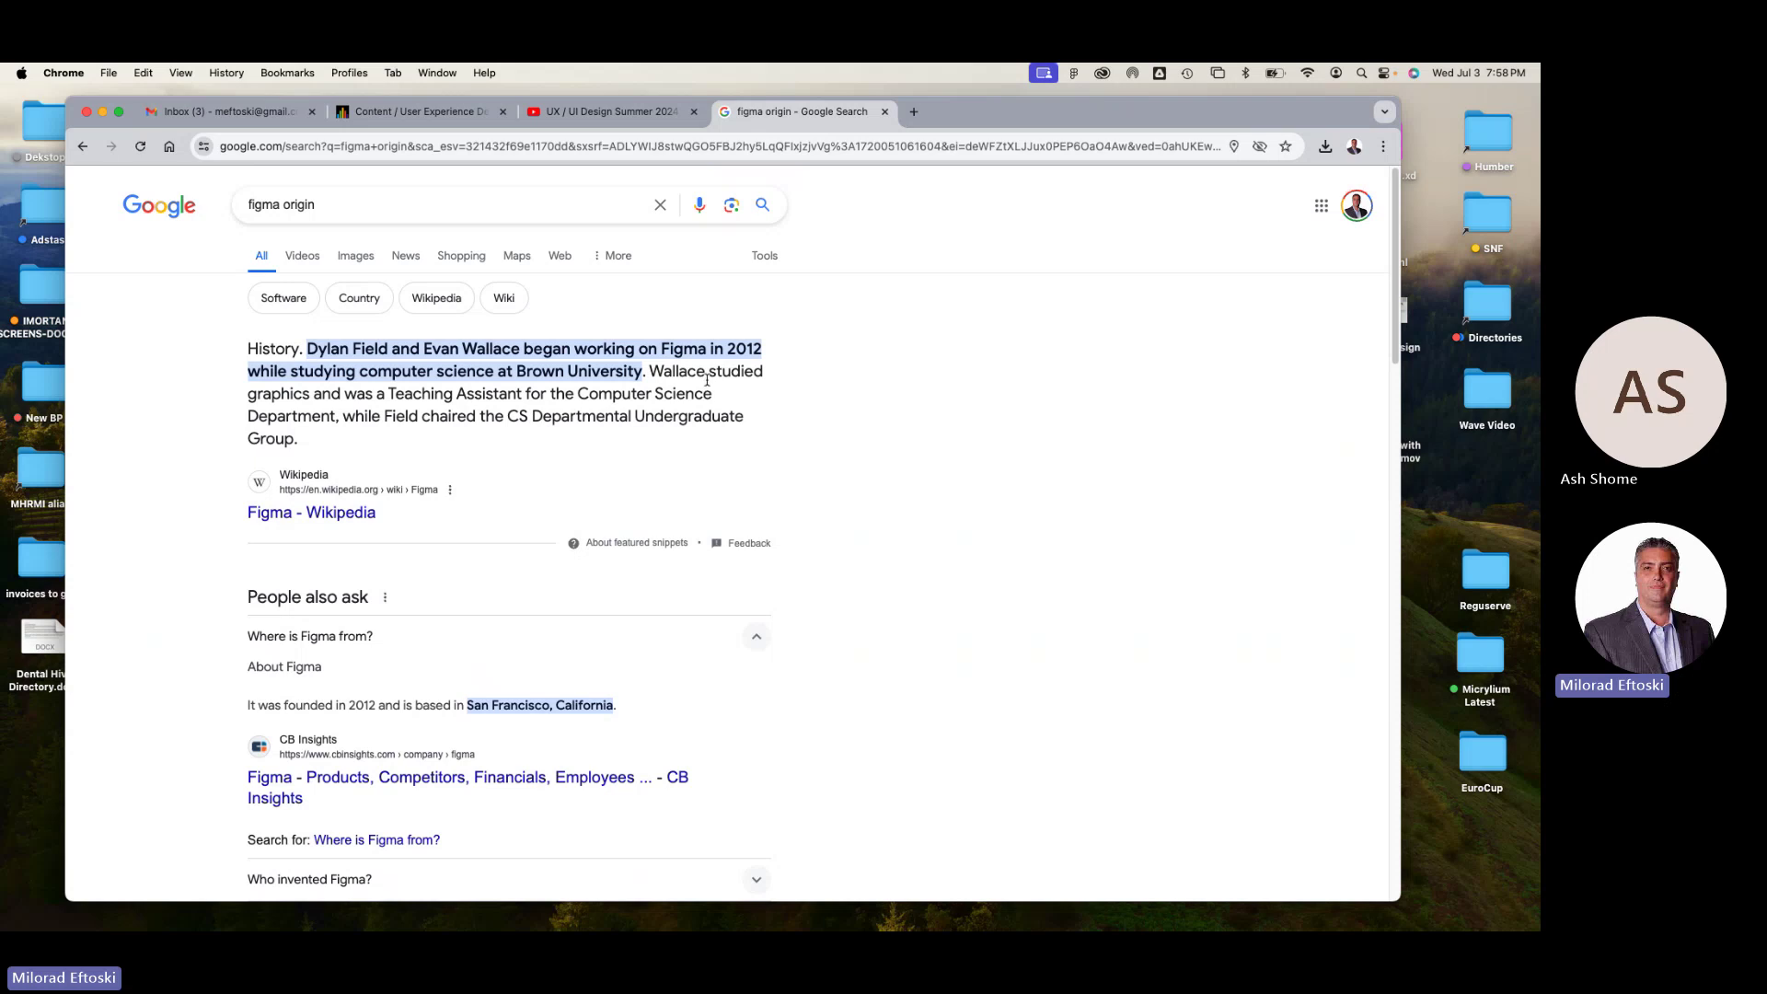
# - Close the Figma origin search tab and search Google for "xd origin" in a new tab
pyautogui.click(884, 111)
pyautogui.click(724, 112)
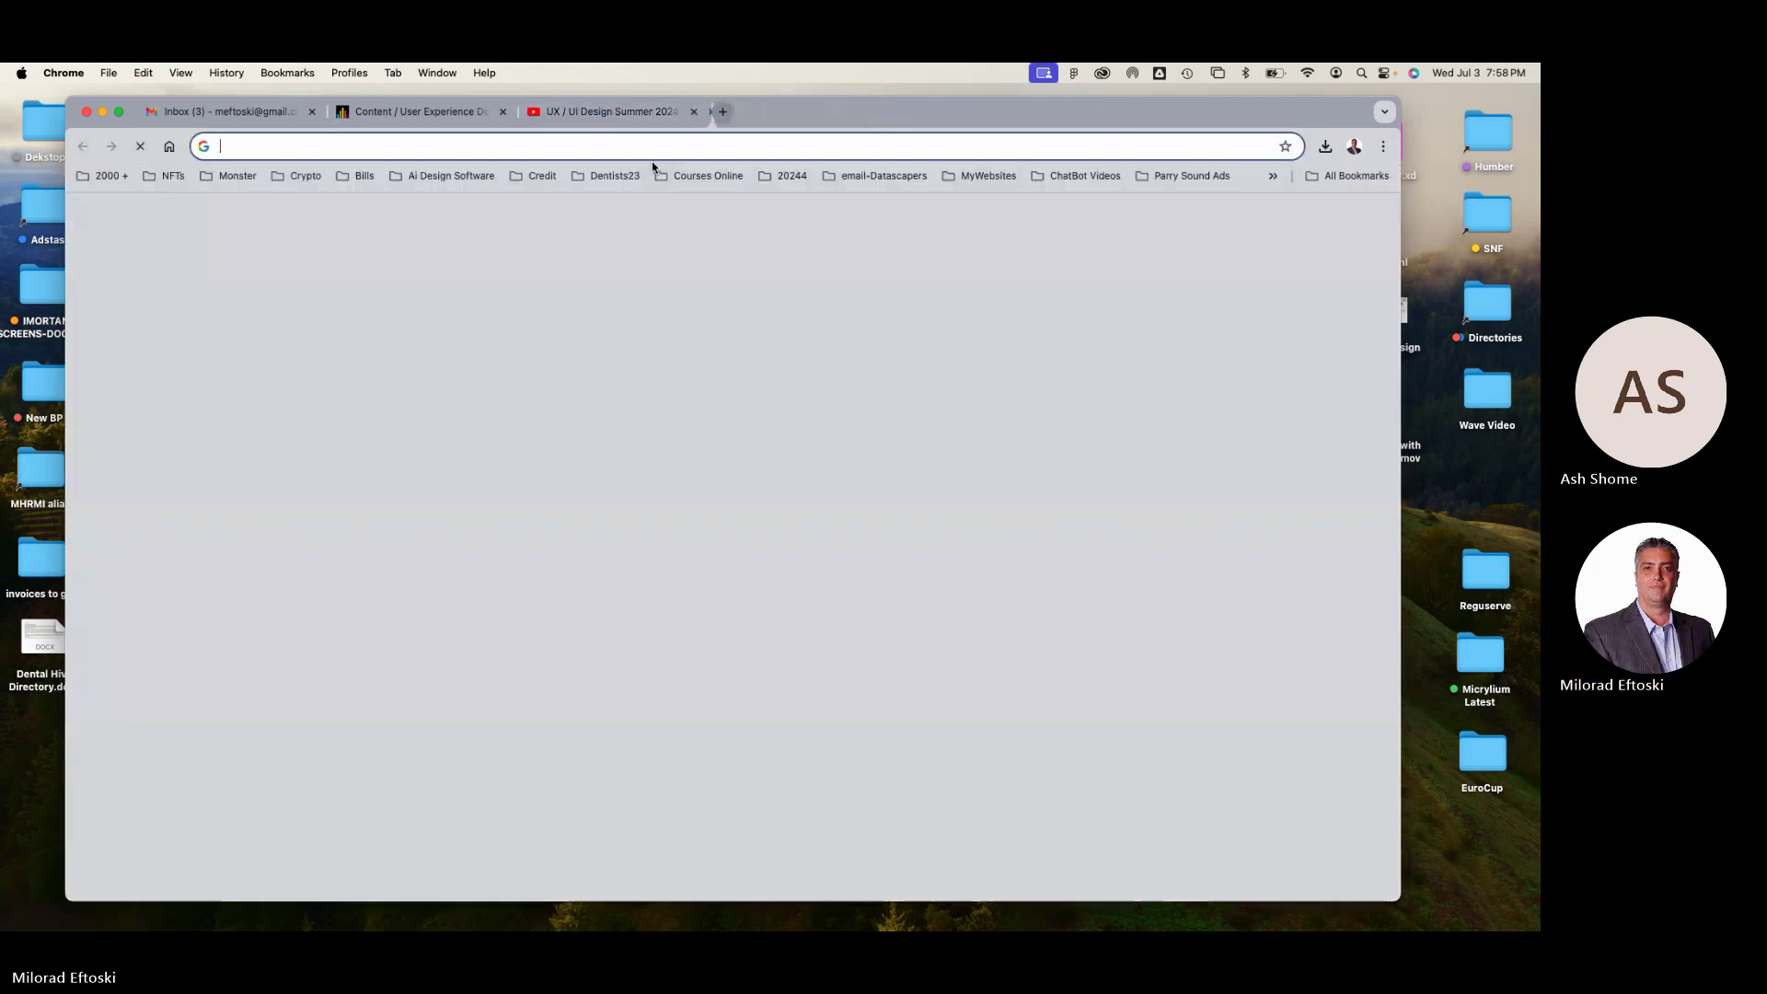
pyautogui.click(625, 147)
pyautogui.write('dxd')
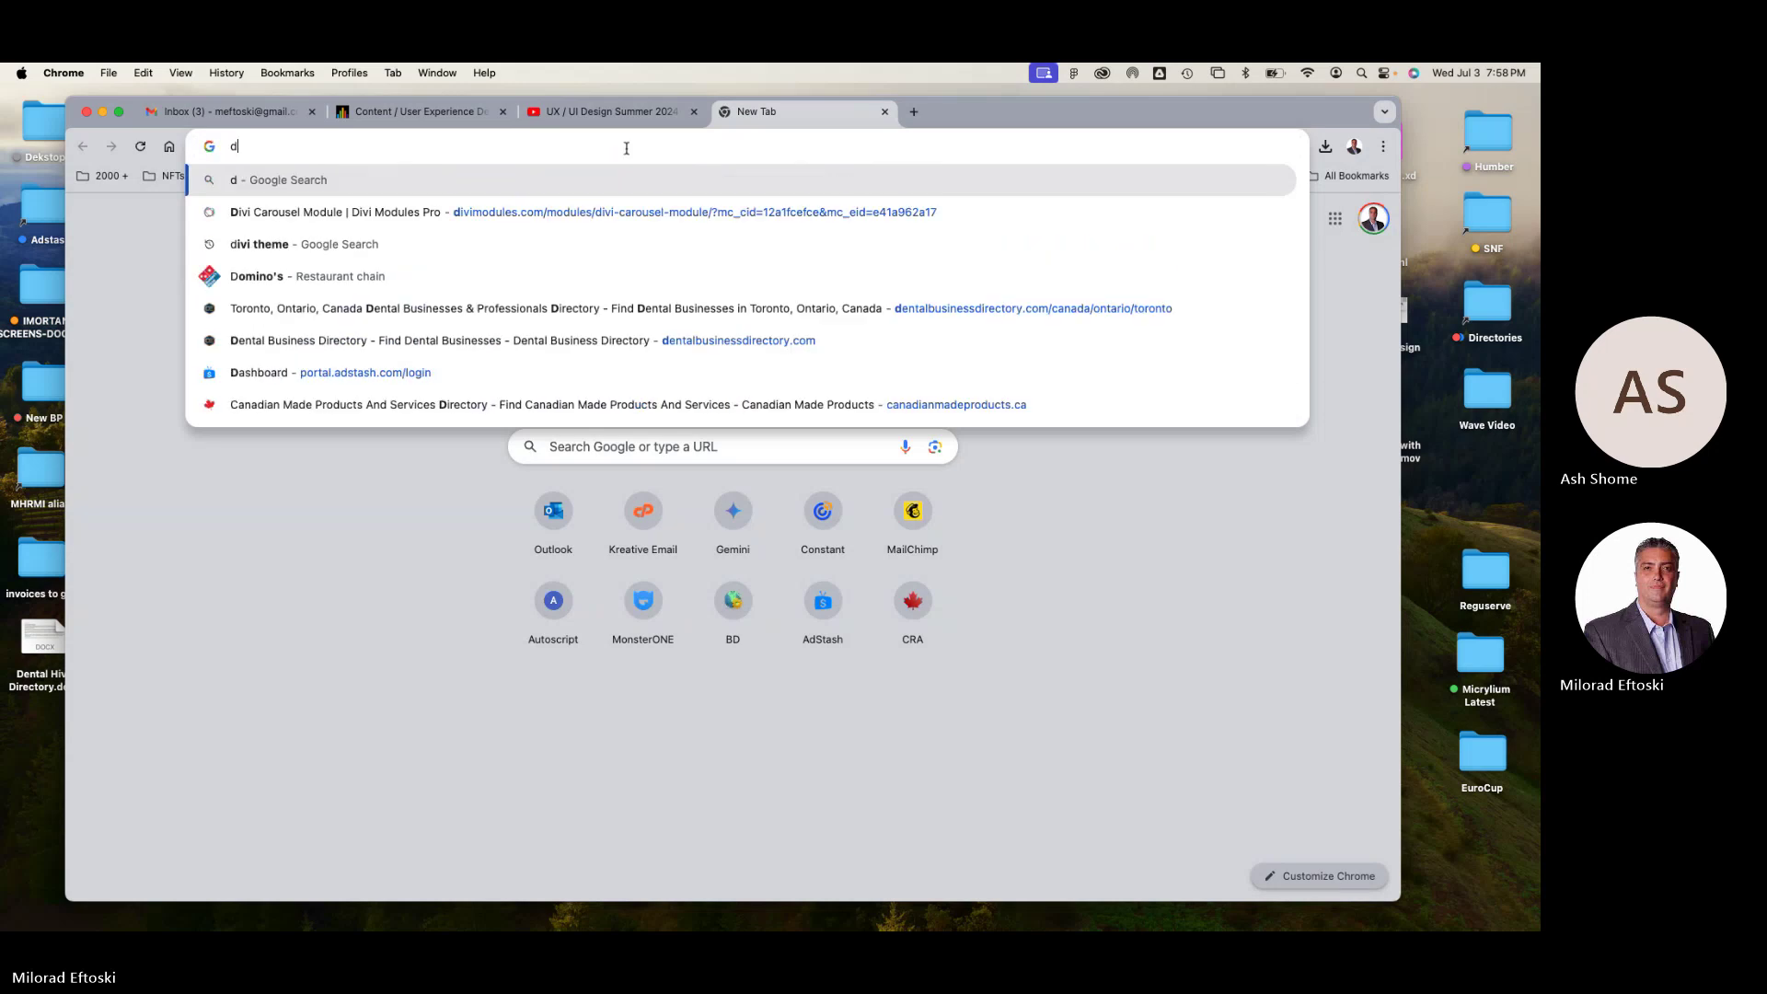
pyautogui.press('BackSpace')
pyautogui.press('BackSpace')
pyautogui.press('BackSpace')
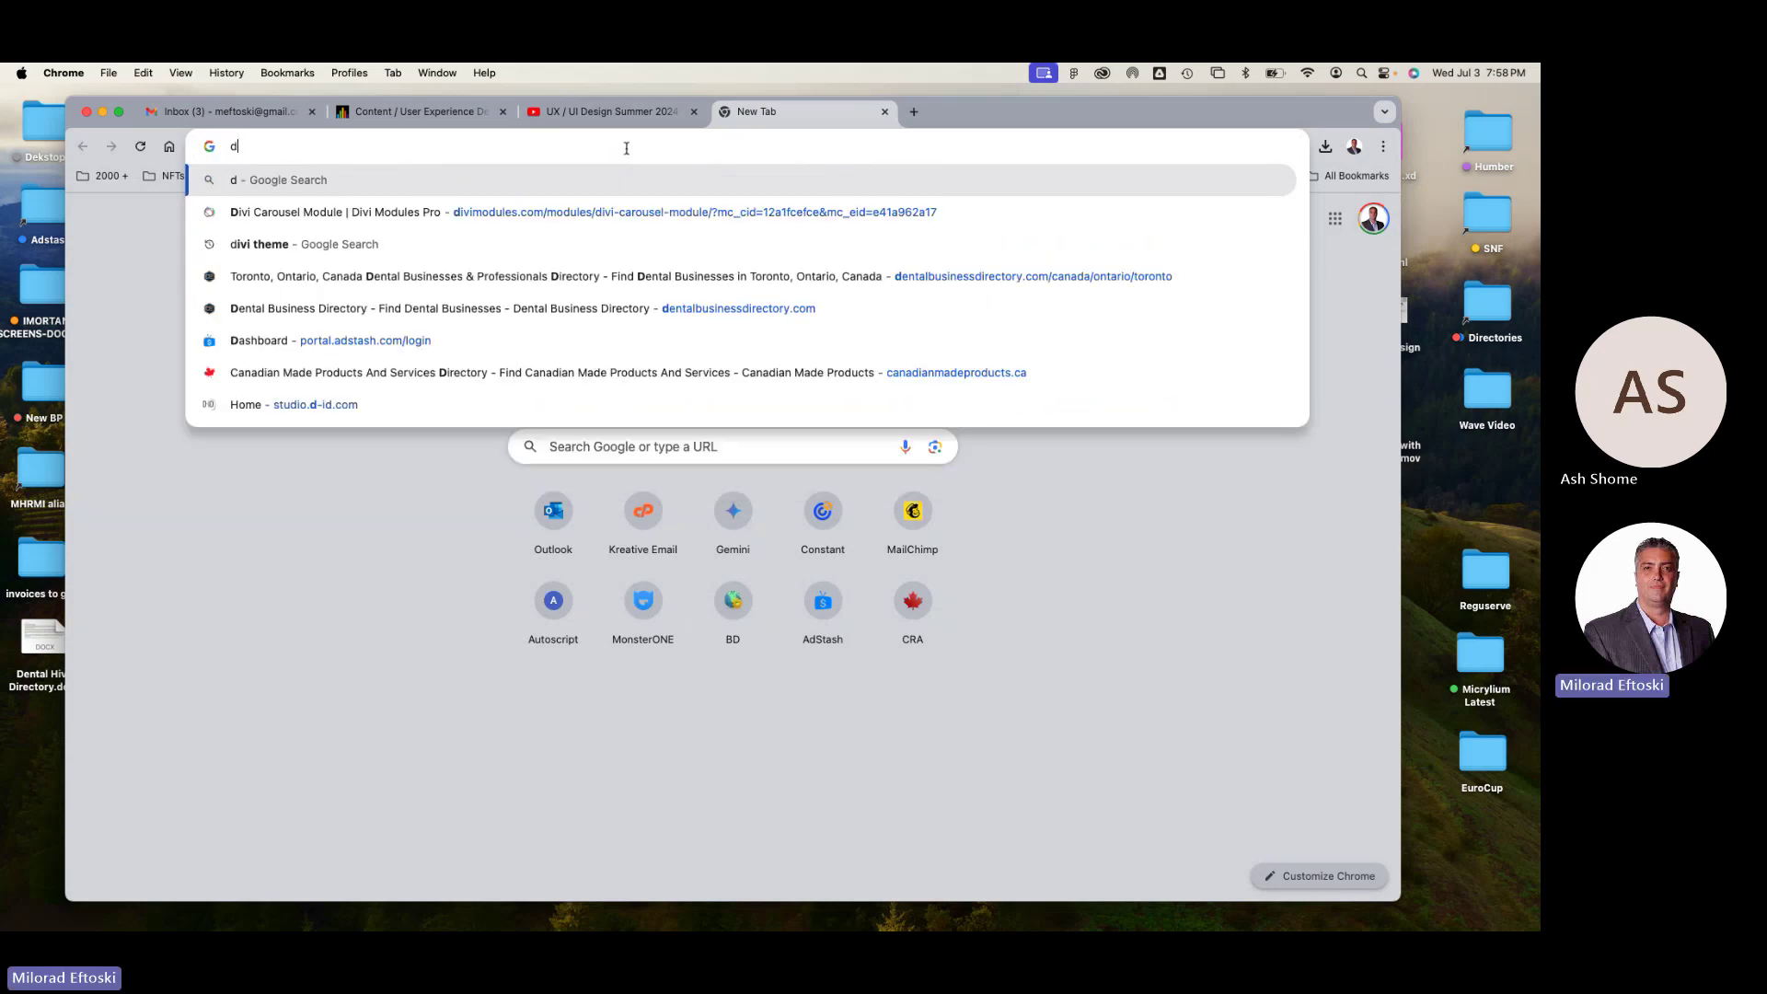
pyautogui.write('xd origin')
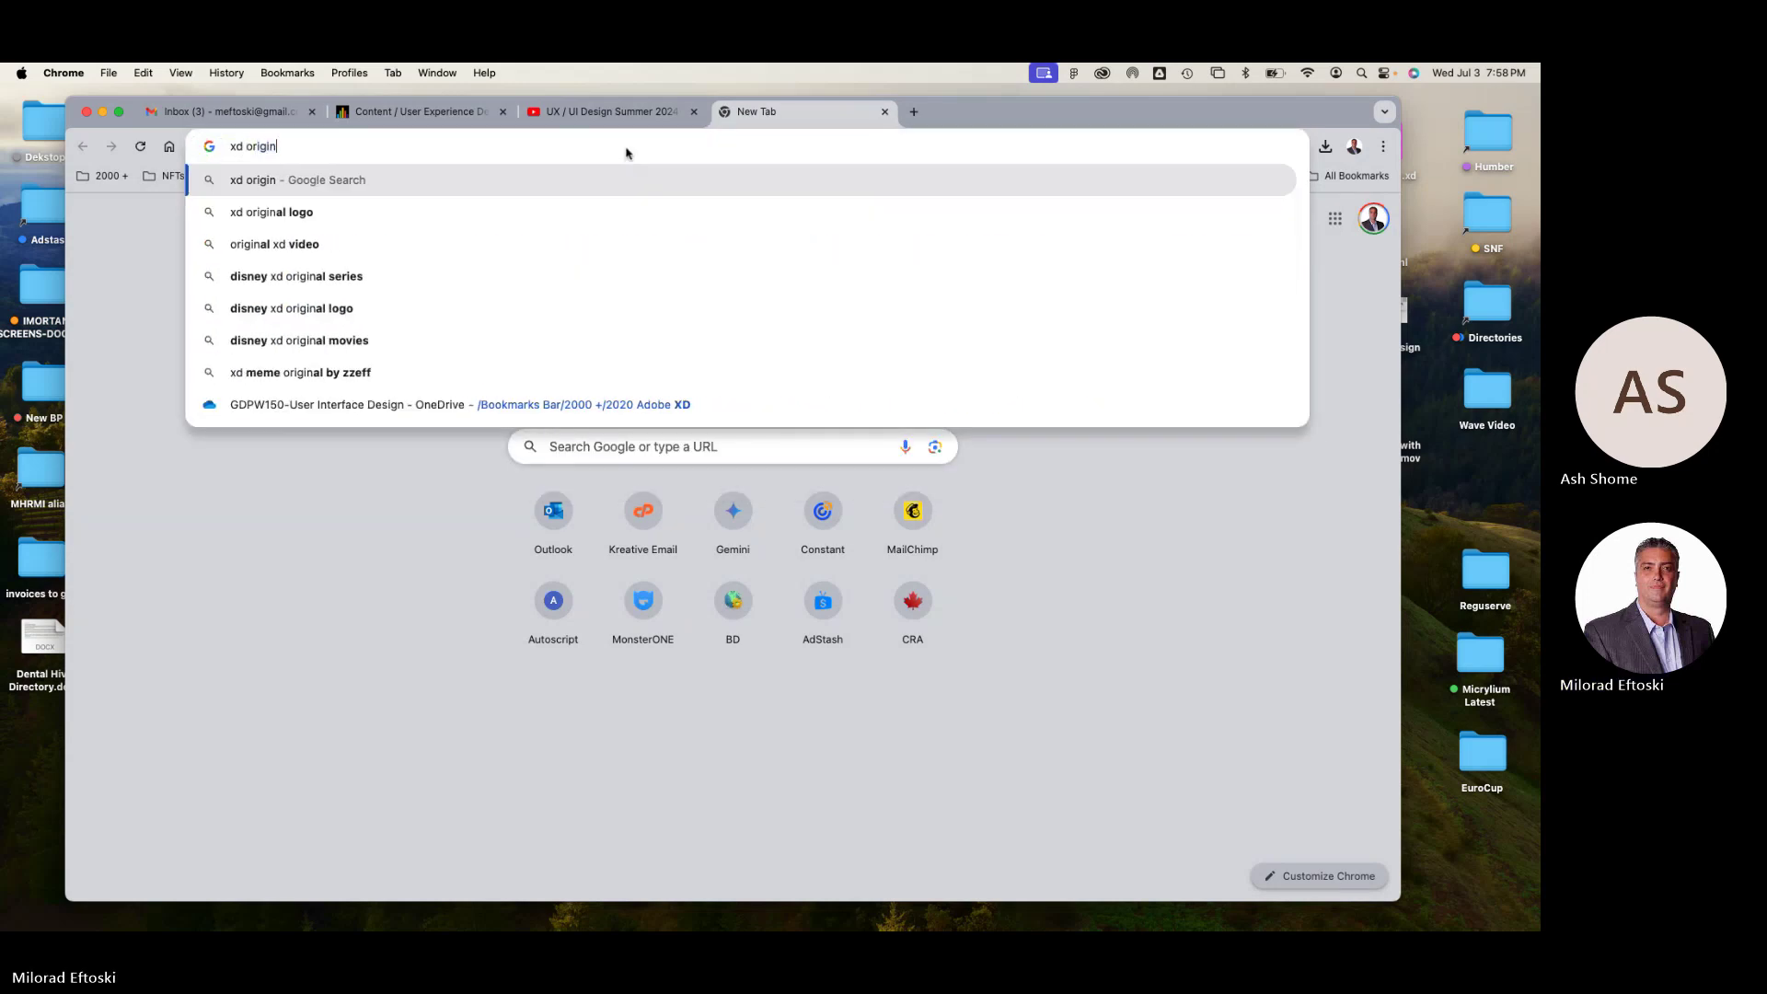
pyautogui.press('Return')
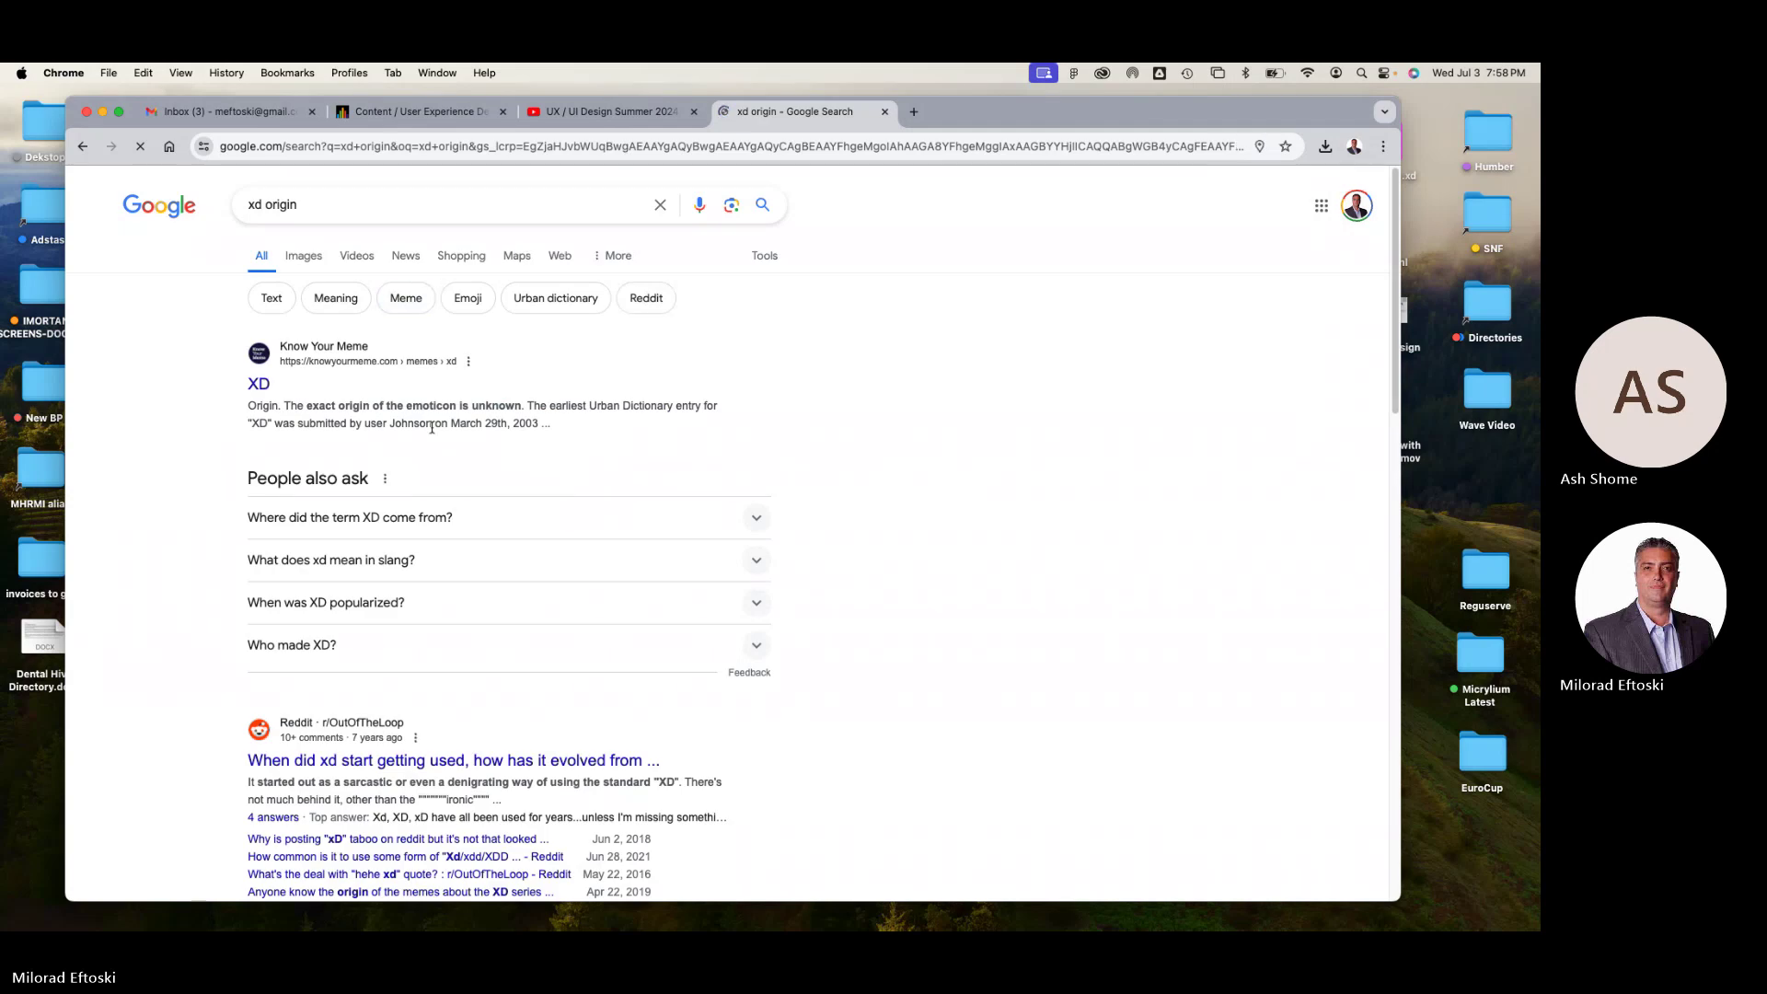
# - Skim the "xd origin" search results, close their tab and minimize the browser window
pyautogui.scroll(-1, 865, 587)
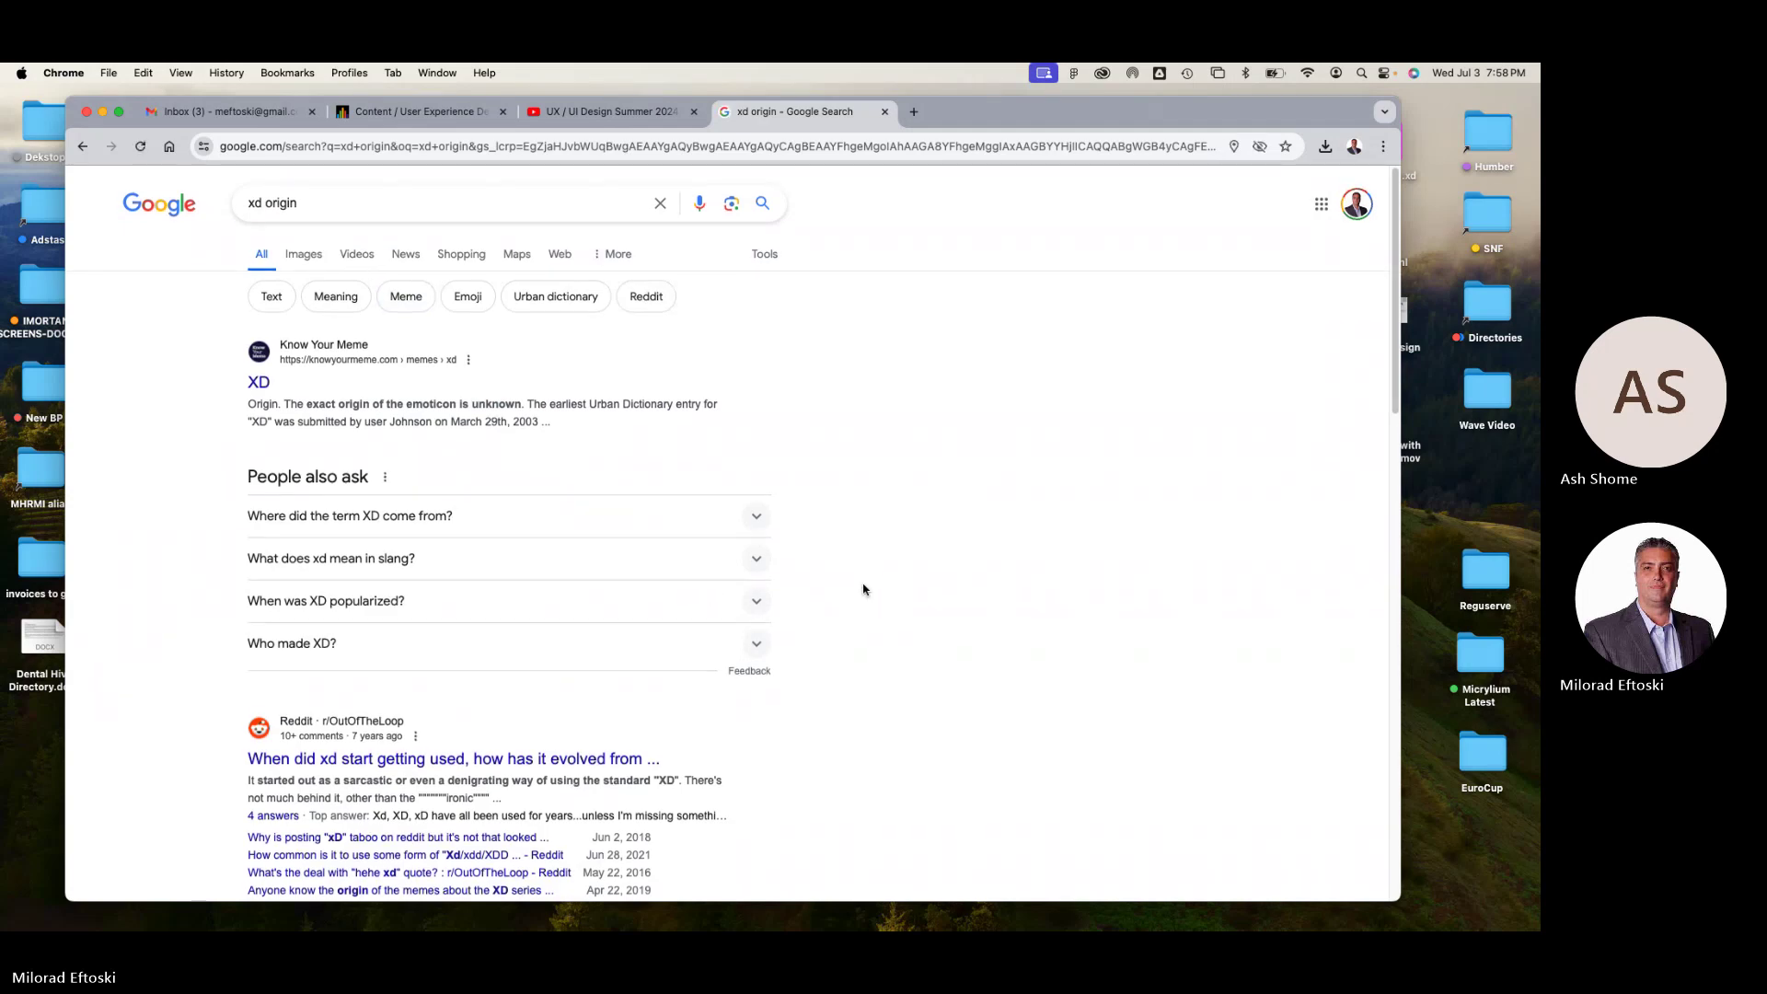
pyautogui.scroll(-5, 860, 589)
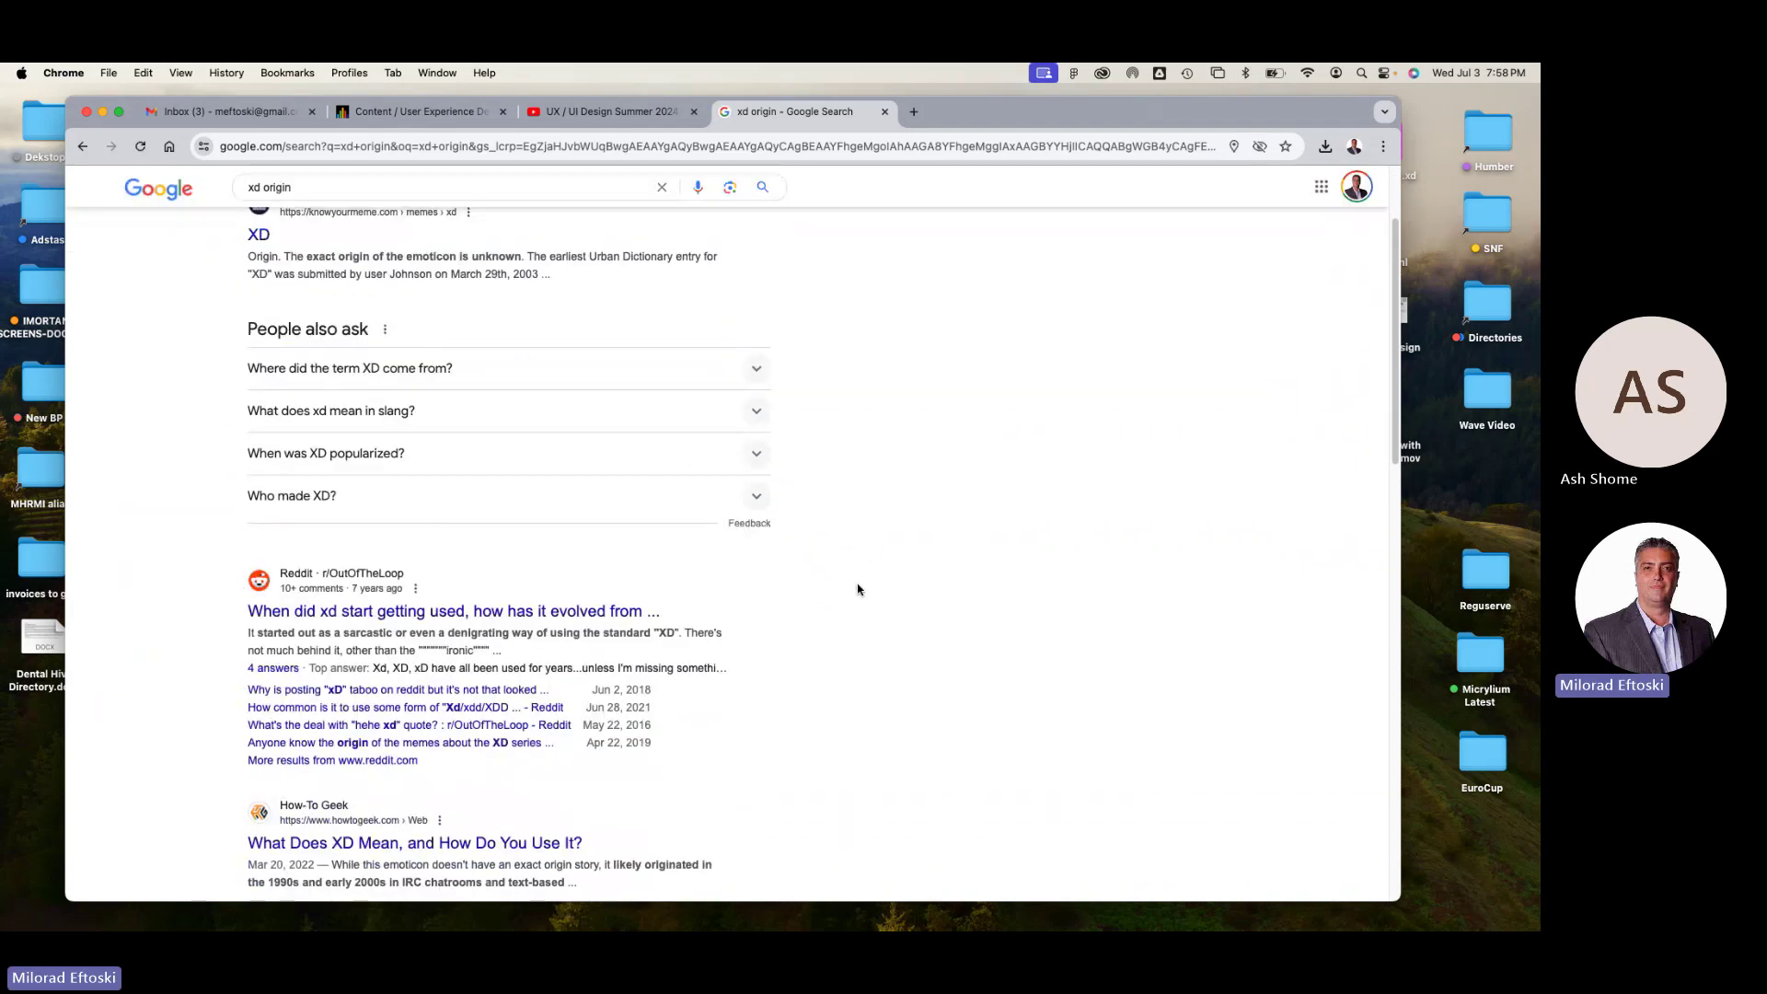
pyautogui.scroll(6, 853, 592)
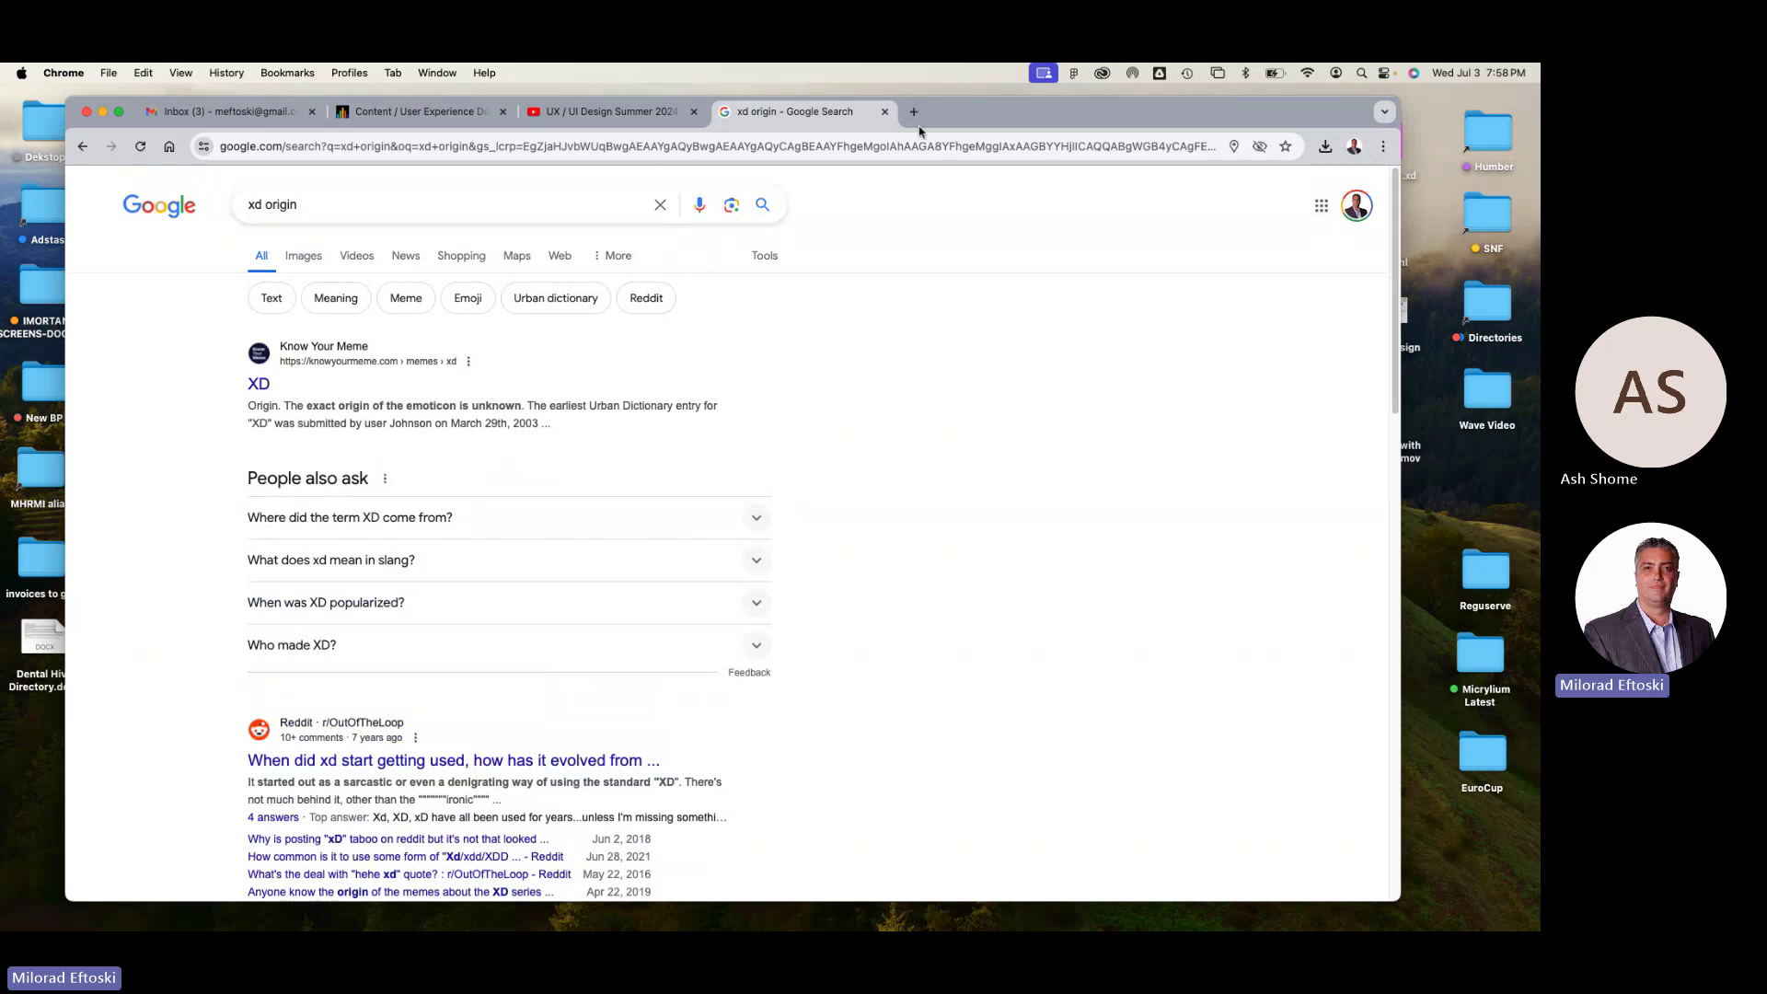
pyautogui.click(884, 112)
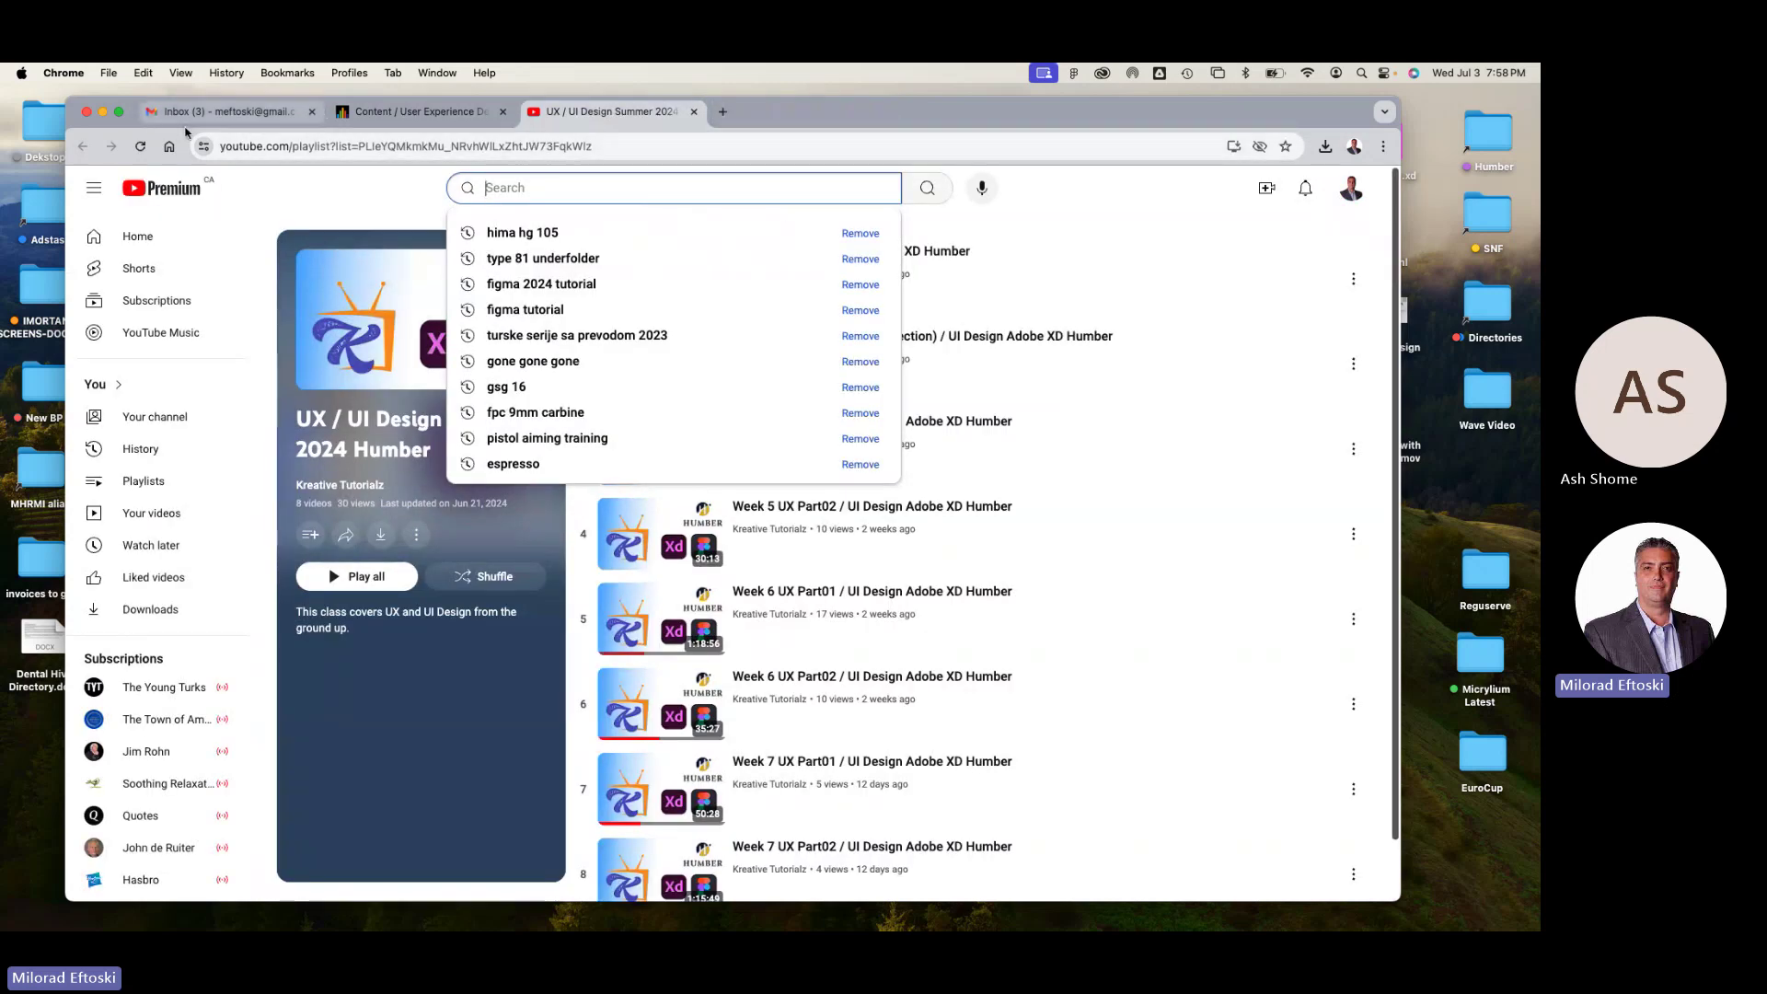
pyautogui.click(103, 113)
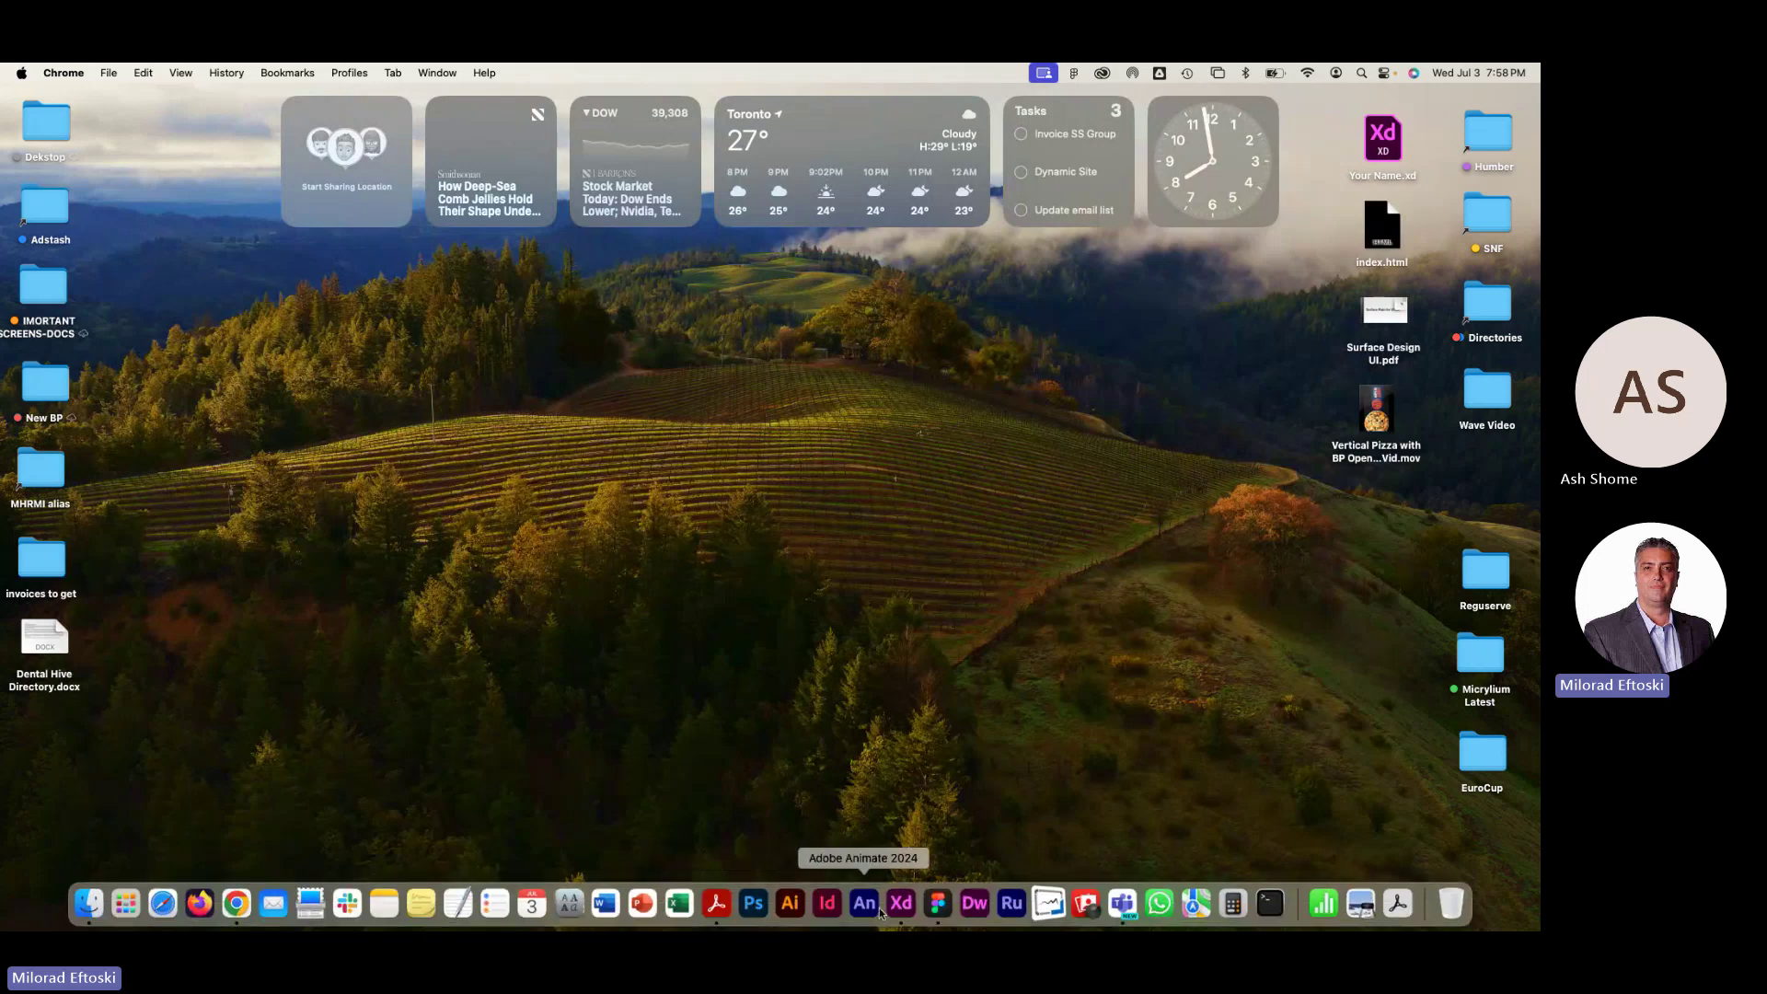
# - Switch to the Figma desktop app by launching it from the last page of installed applications
pyautogui.click(126, 903)
pyautogui.hscroll(10, 517, 716)
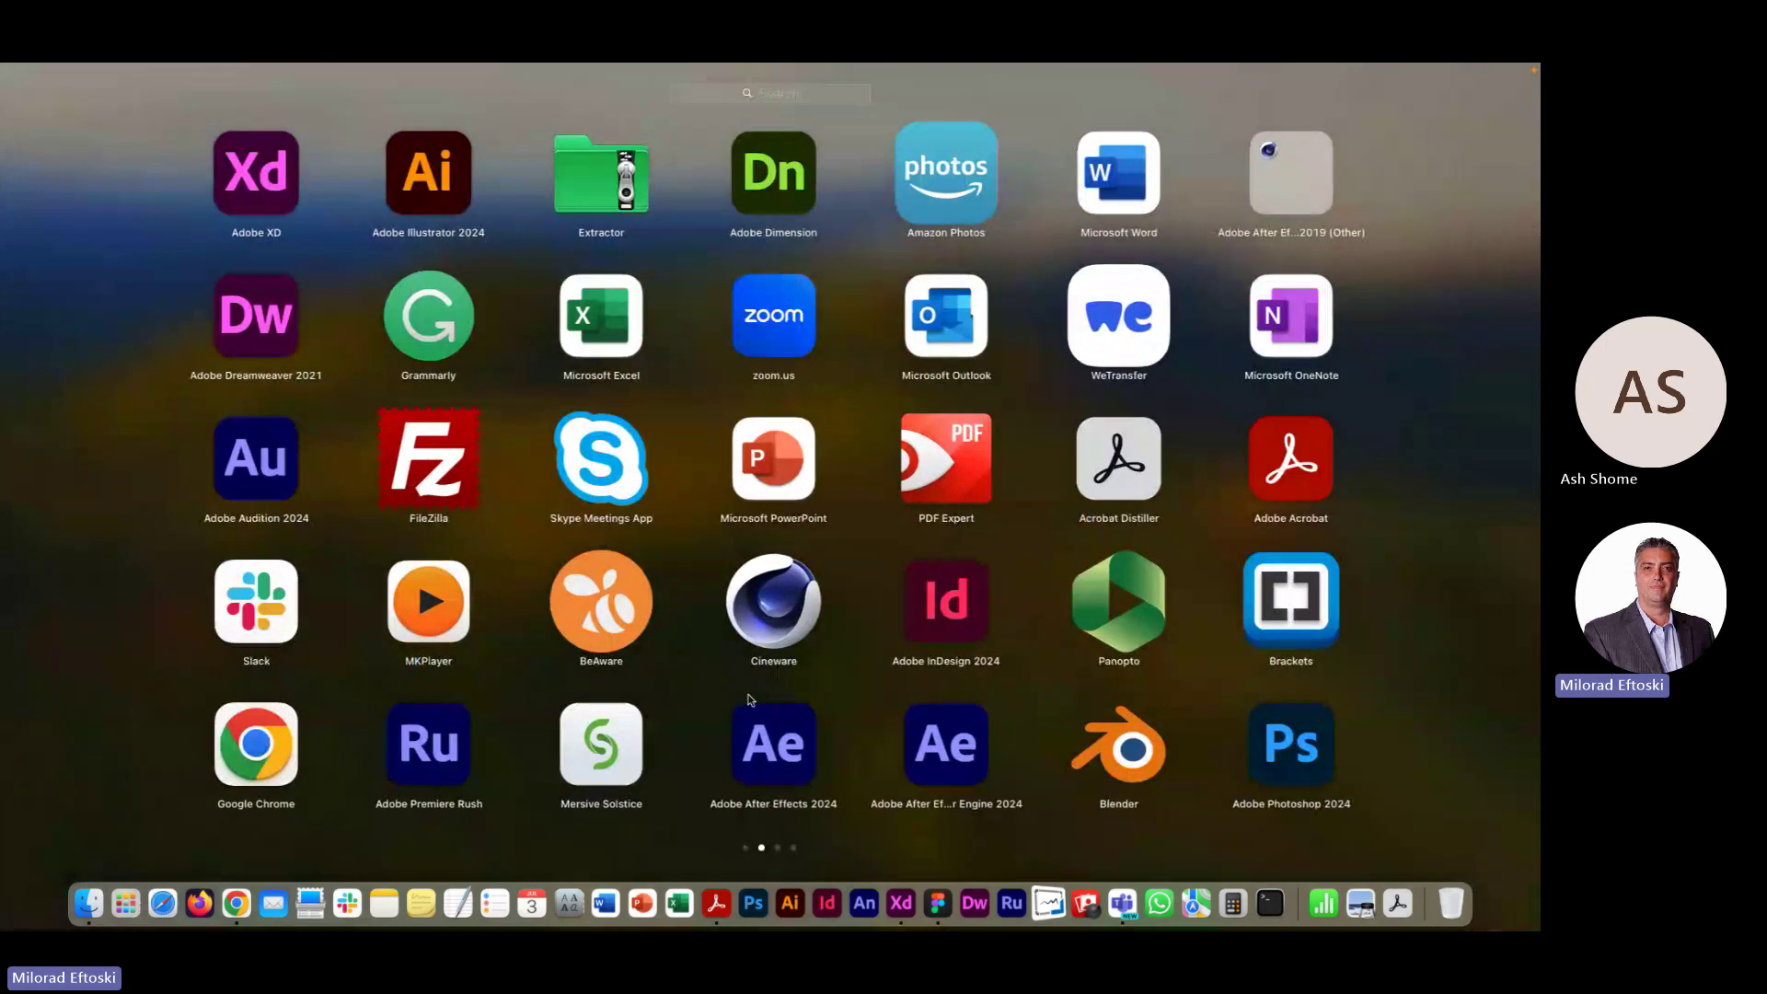
pyautogui.hscroll(5, 738, 702)
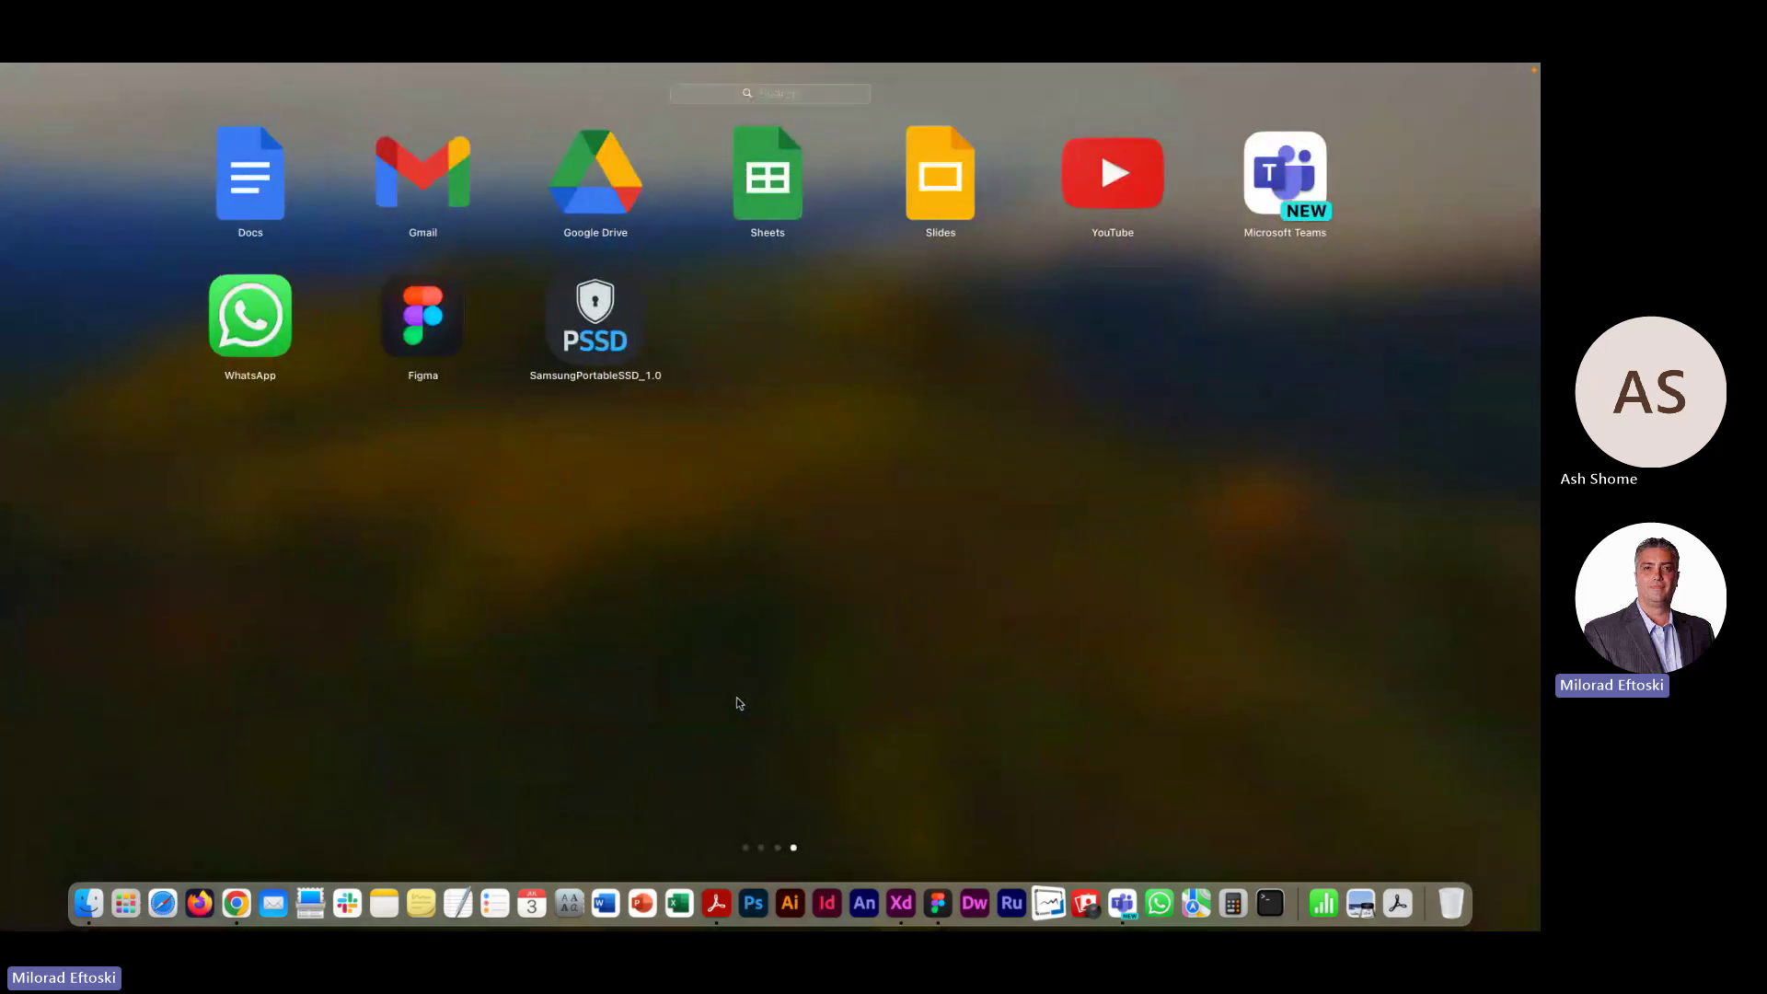
pyautogui.click(409, 334)
pyautogui.moveTo(409, 334)
pyautogui.mouseDown()
pyautogui.moveTo(395, 287)
pyautogui.moveTo(360, 310)
pyautogui.moveTo(411, 306)
pyautogui.moveTo(438, 337)
pyautogui.mouseUp()
pyautogui.click(440, 348)
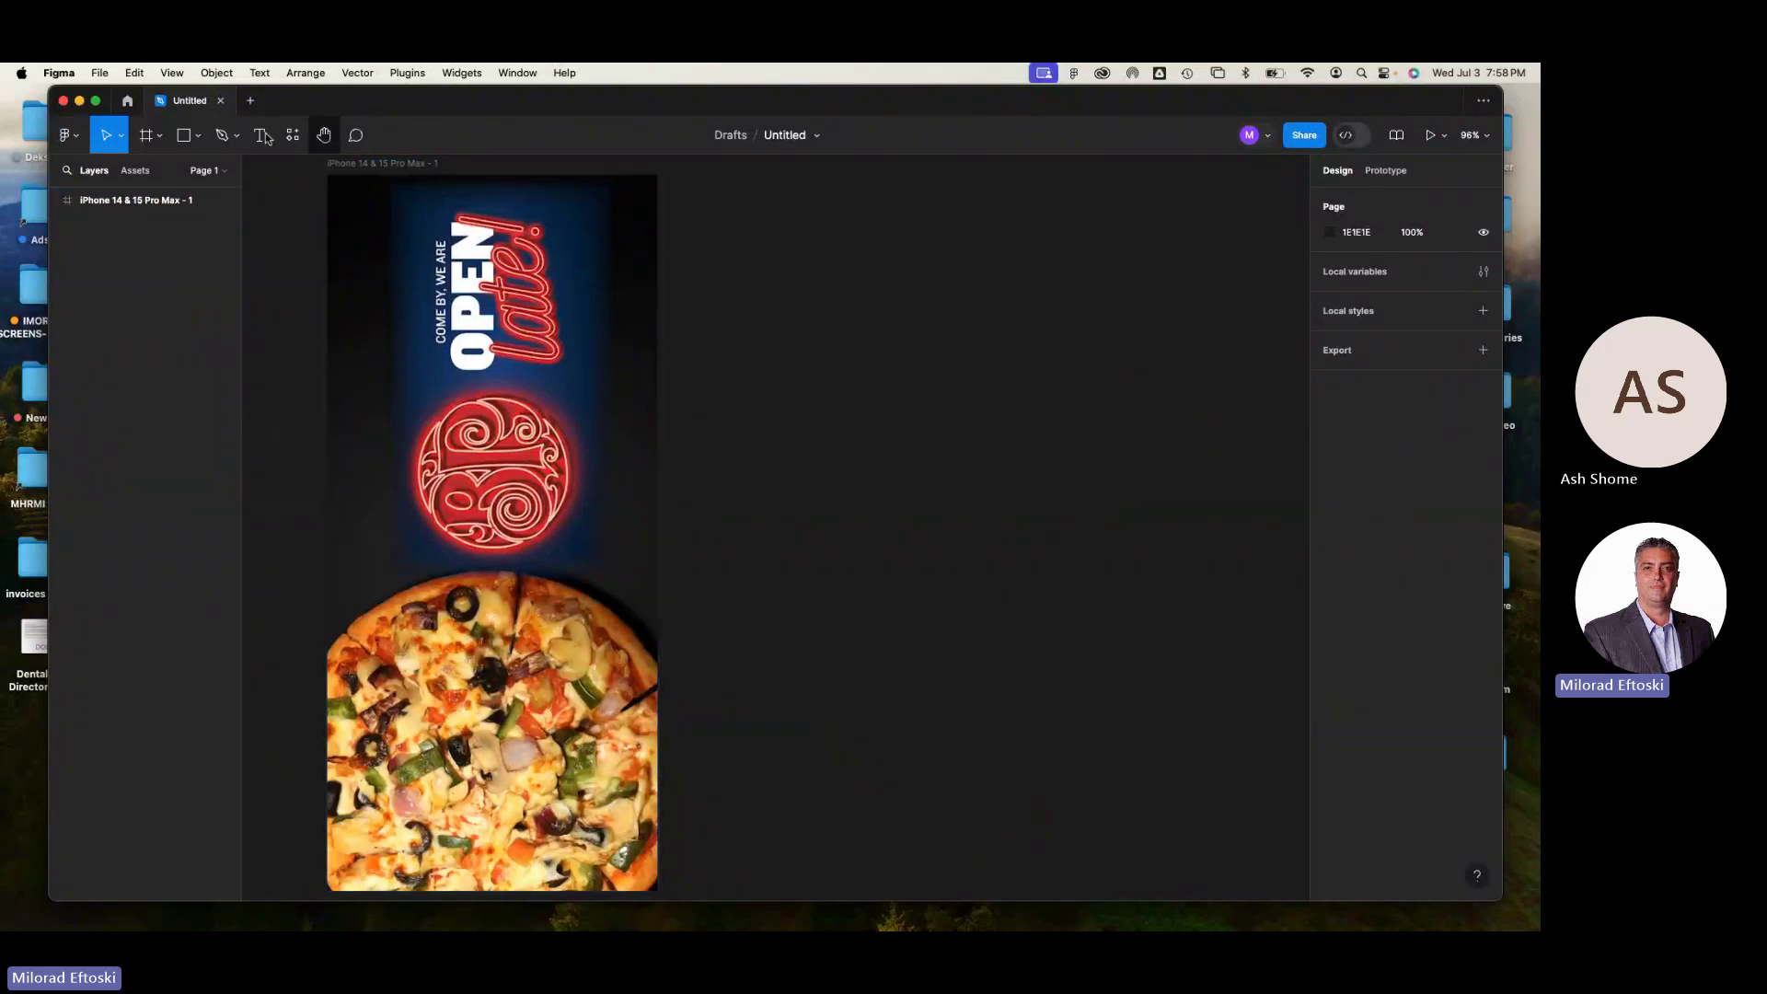
# - Close the open Untitled pizza design and briefly view the new-file page, returning to the recent files
pyautogui.click(222, 101)
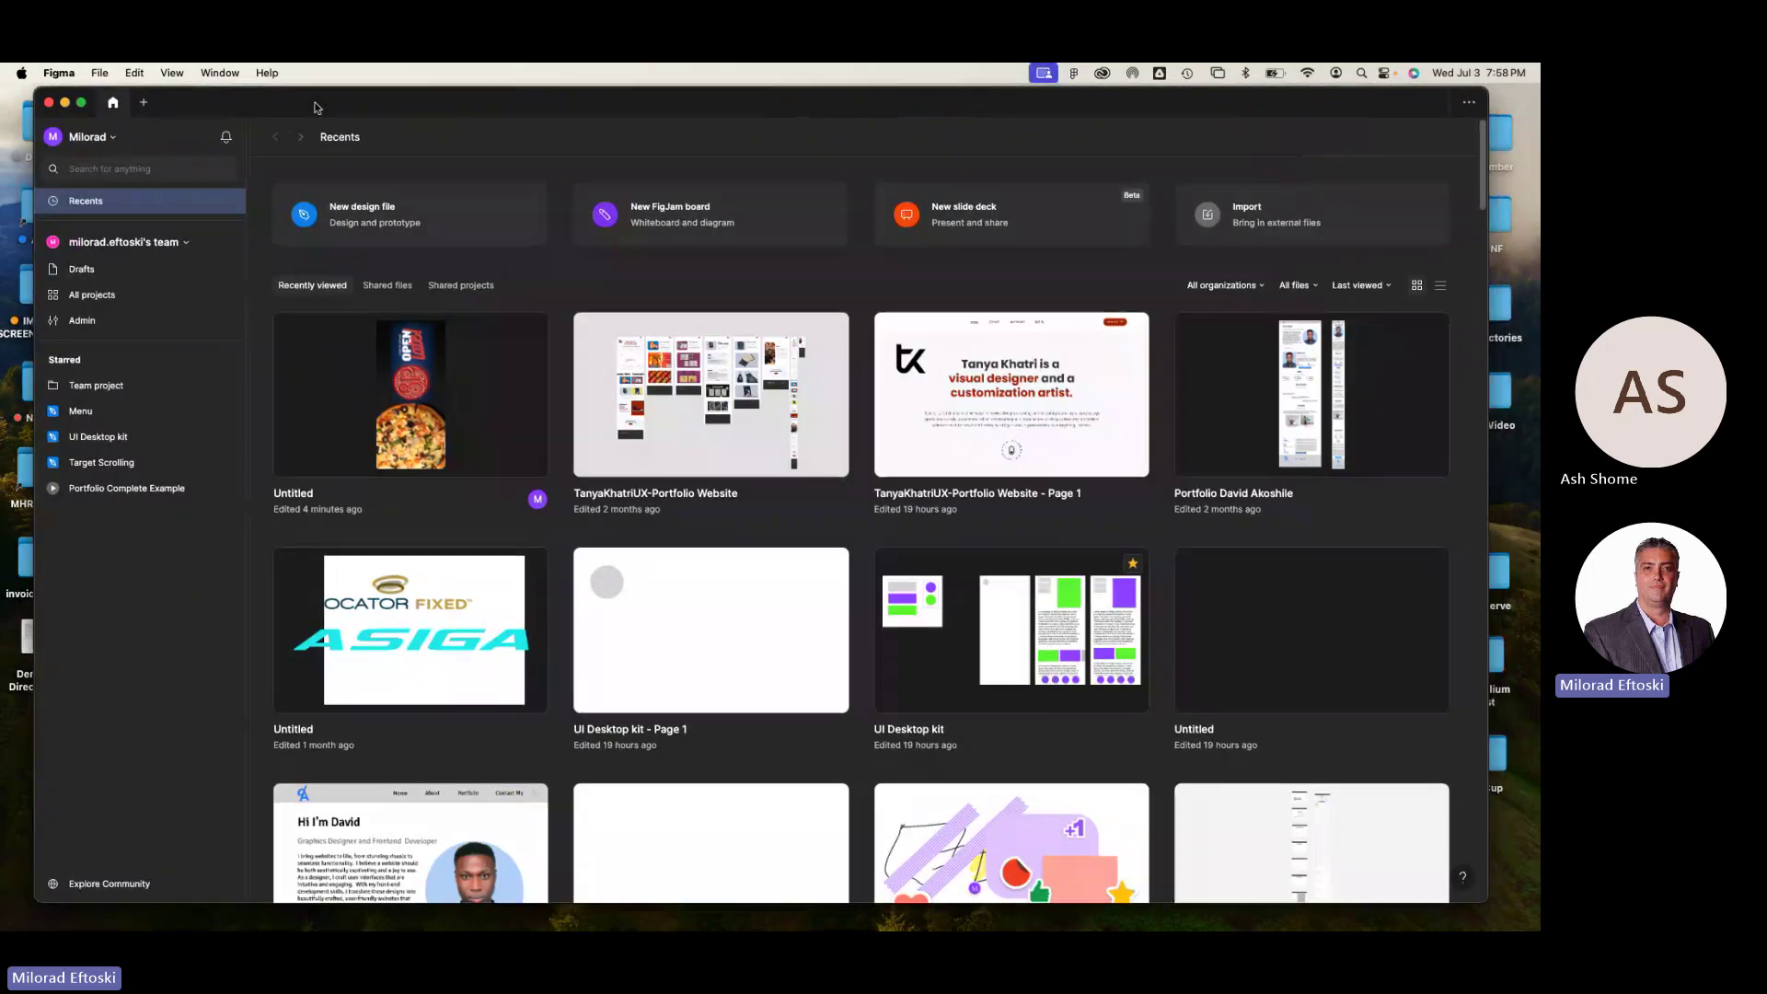
pyautogui.moveTo(315, 87)
pyautogui.mouseDown()
pyautogui.moveTo(480, 162)
pyautogui.moveTo(330, 93)
pyautogui.mouseUp()
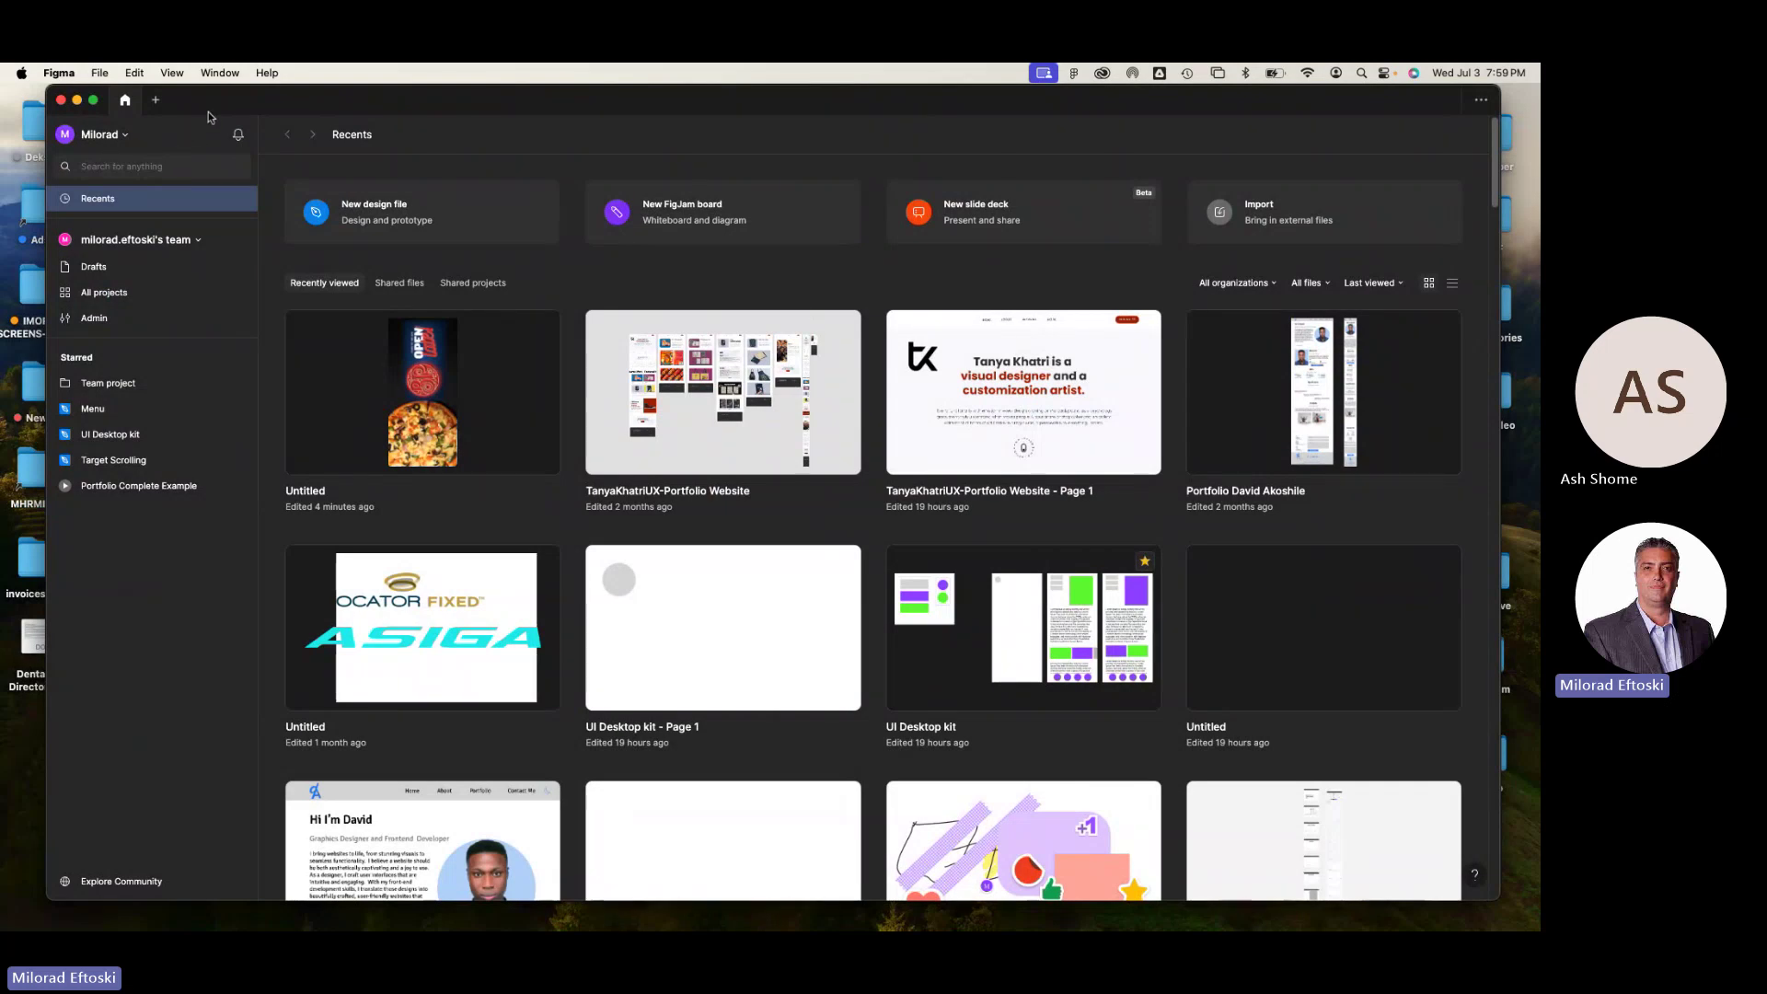
pyautogui.moveTo(229, 111)
pyautogui.mouseDown()
pyautogui.moveTo(74, 115)
pyautogui.moveTo(208, 118)
pyautogui.mouseUp()
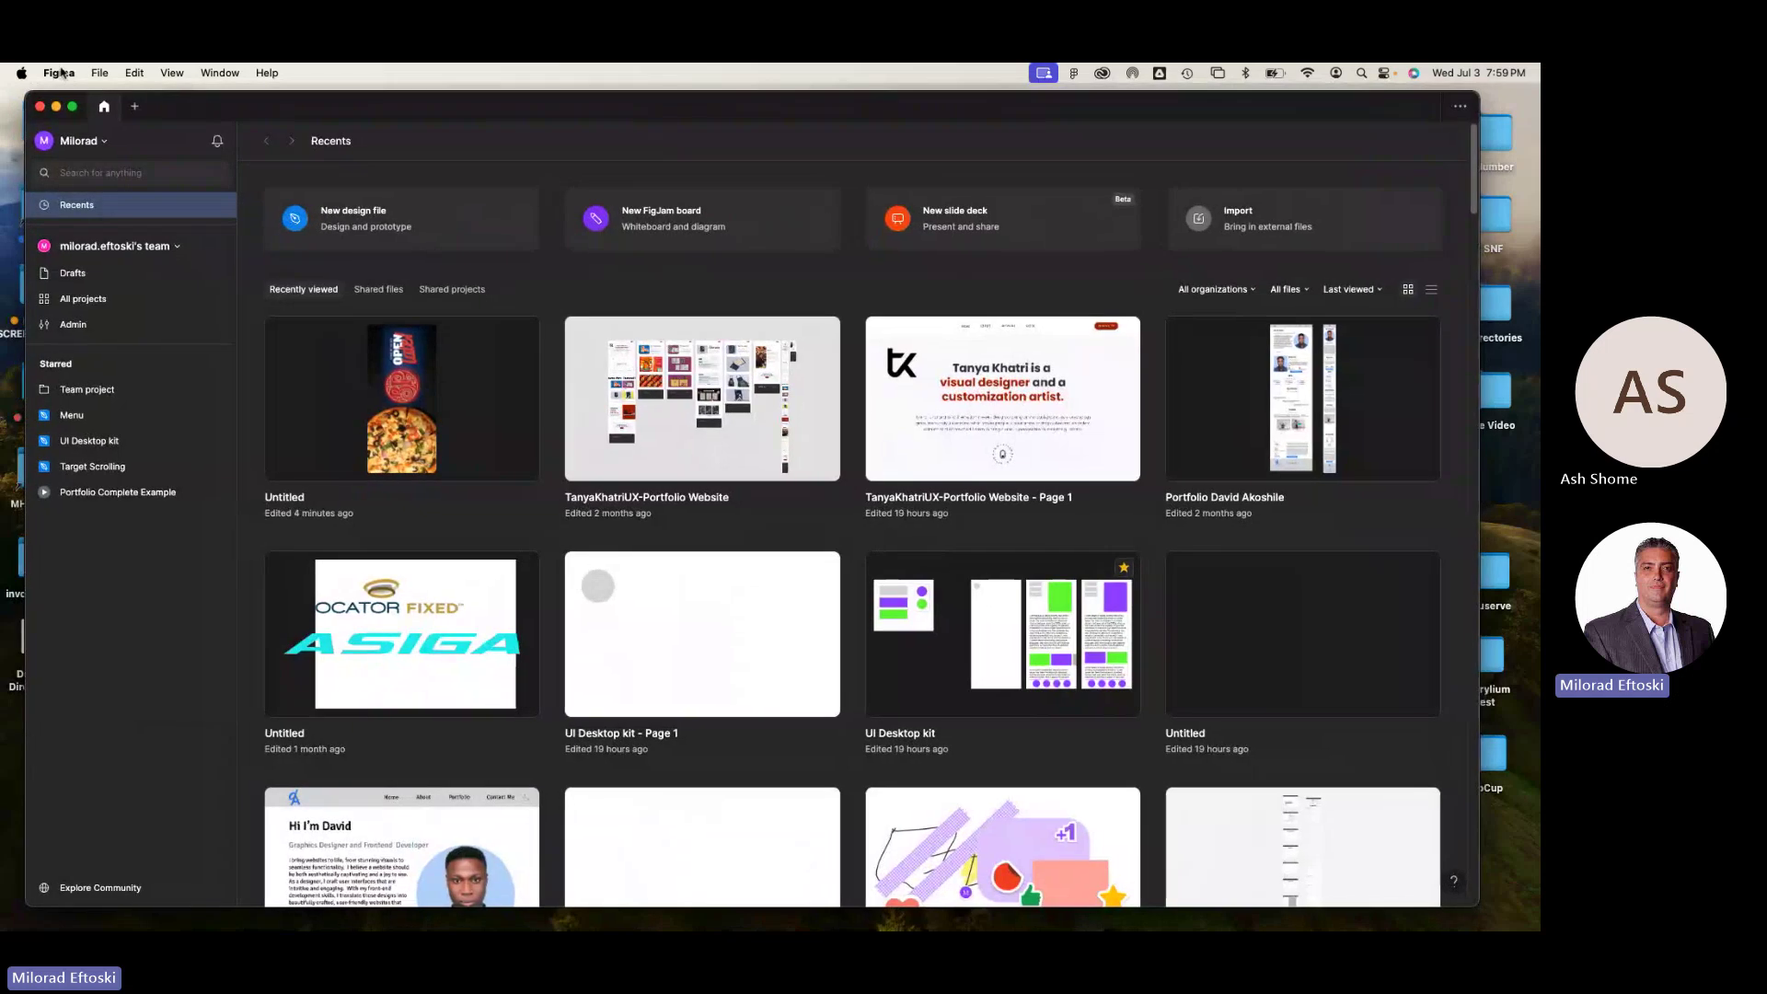
pyautogui.click(55, 72)
pyautogui.click(258, 109)
pyautogui.moveTo(332, 118); pyautogui.dragTo(340, 113)
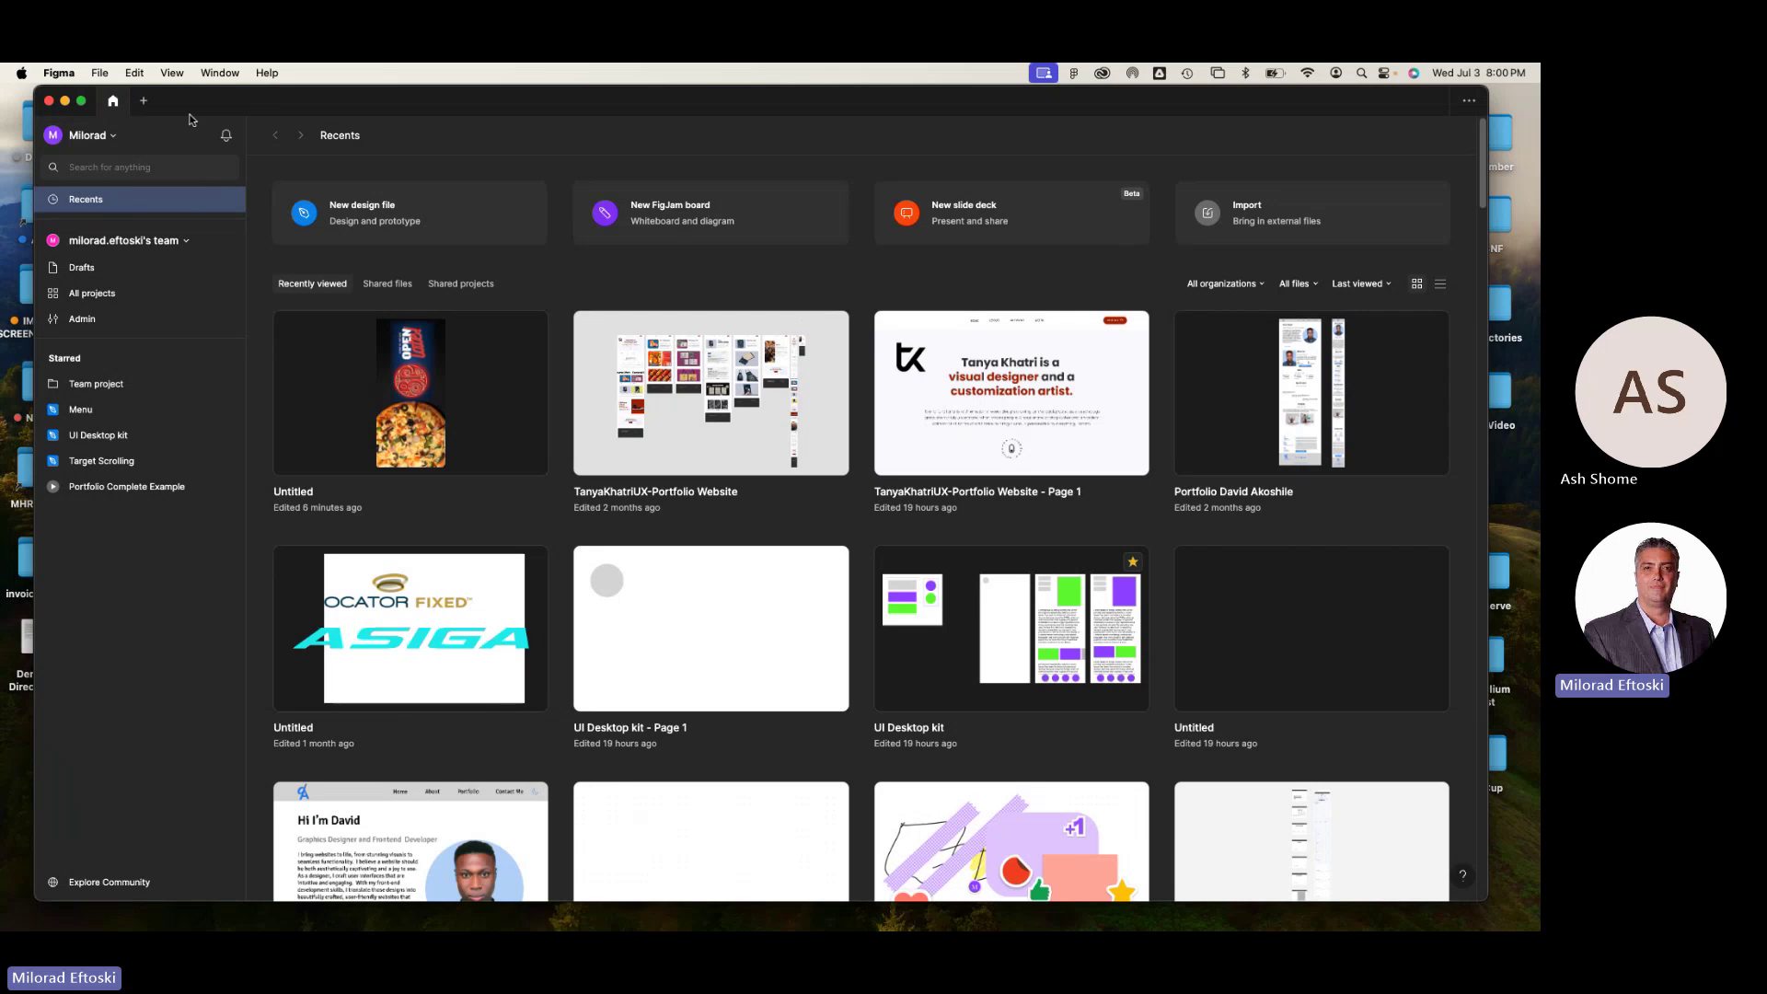
pyautogui.click(144, 103)
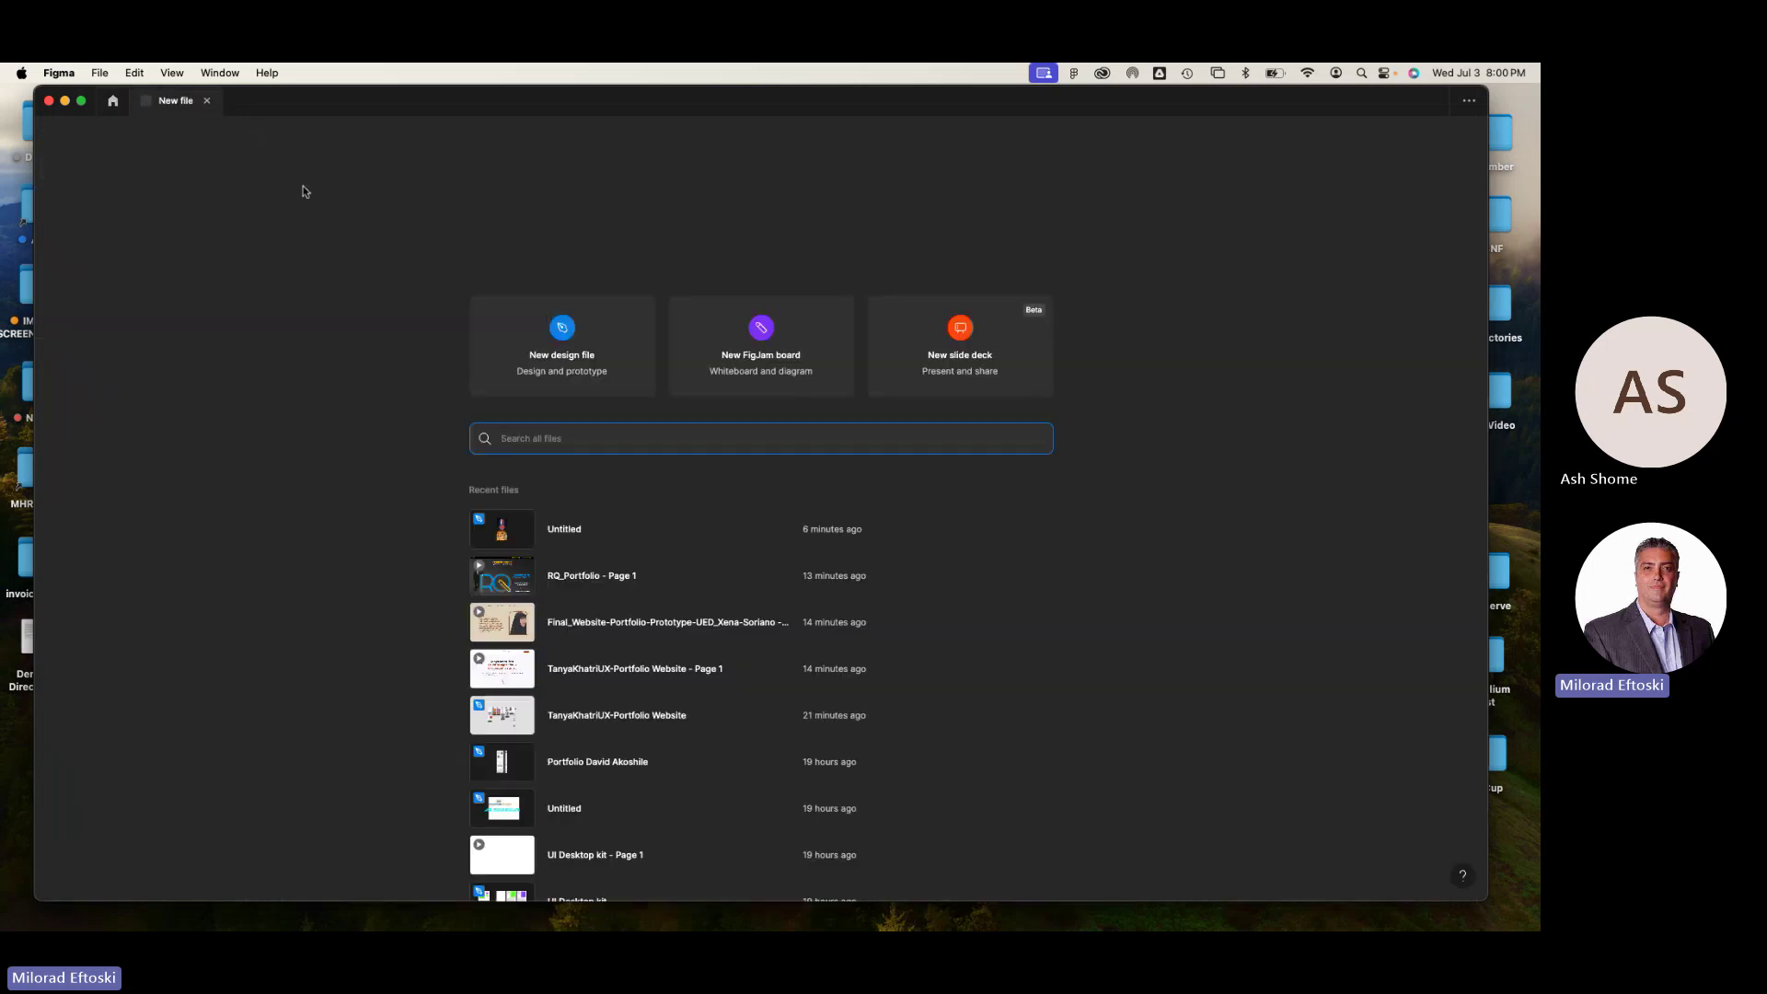
pyautogui.click(208, 101)
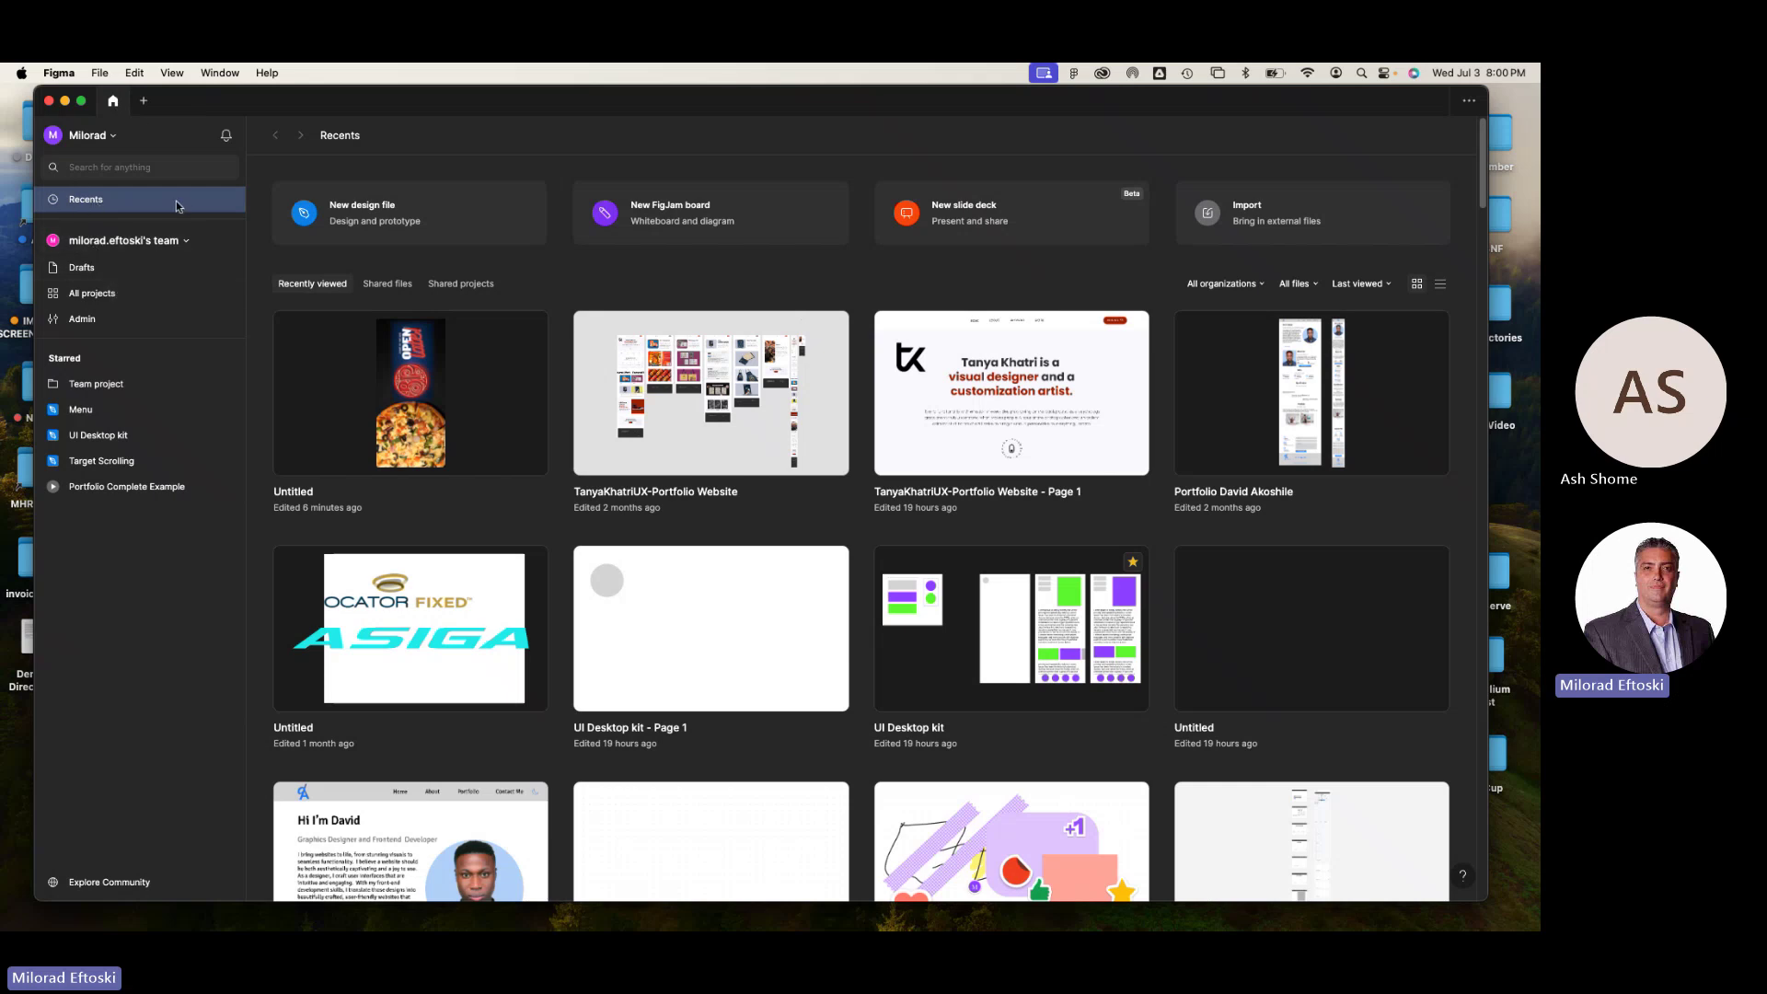
# - Look through the home sections Drafts, All projects, Admin and Recents, including the team switcher
pyautogui.click(99, 273)
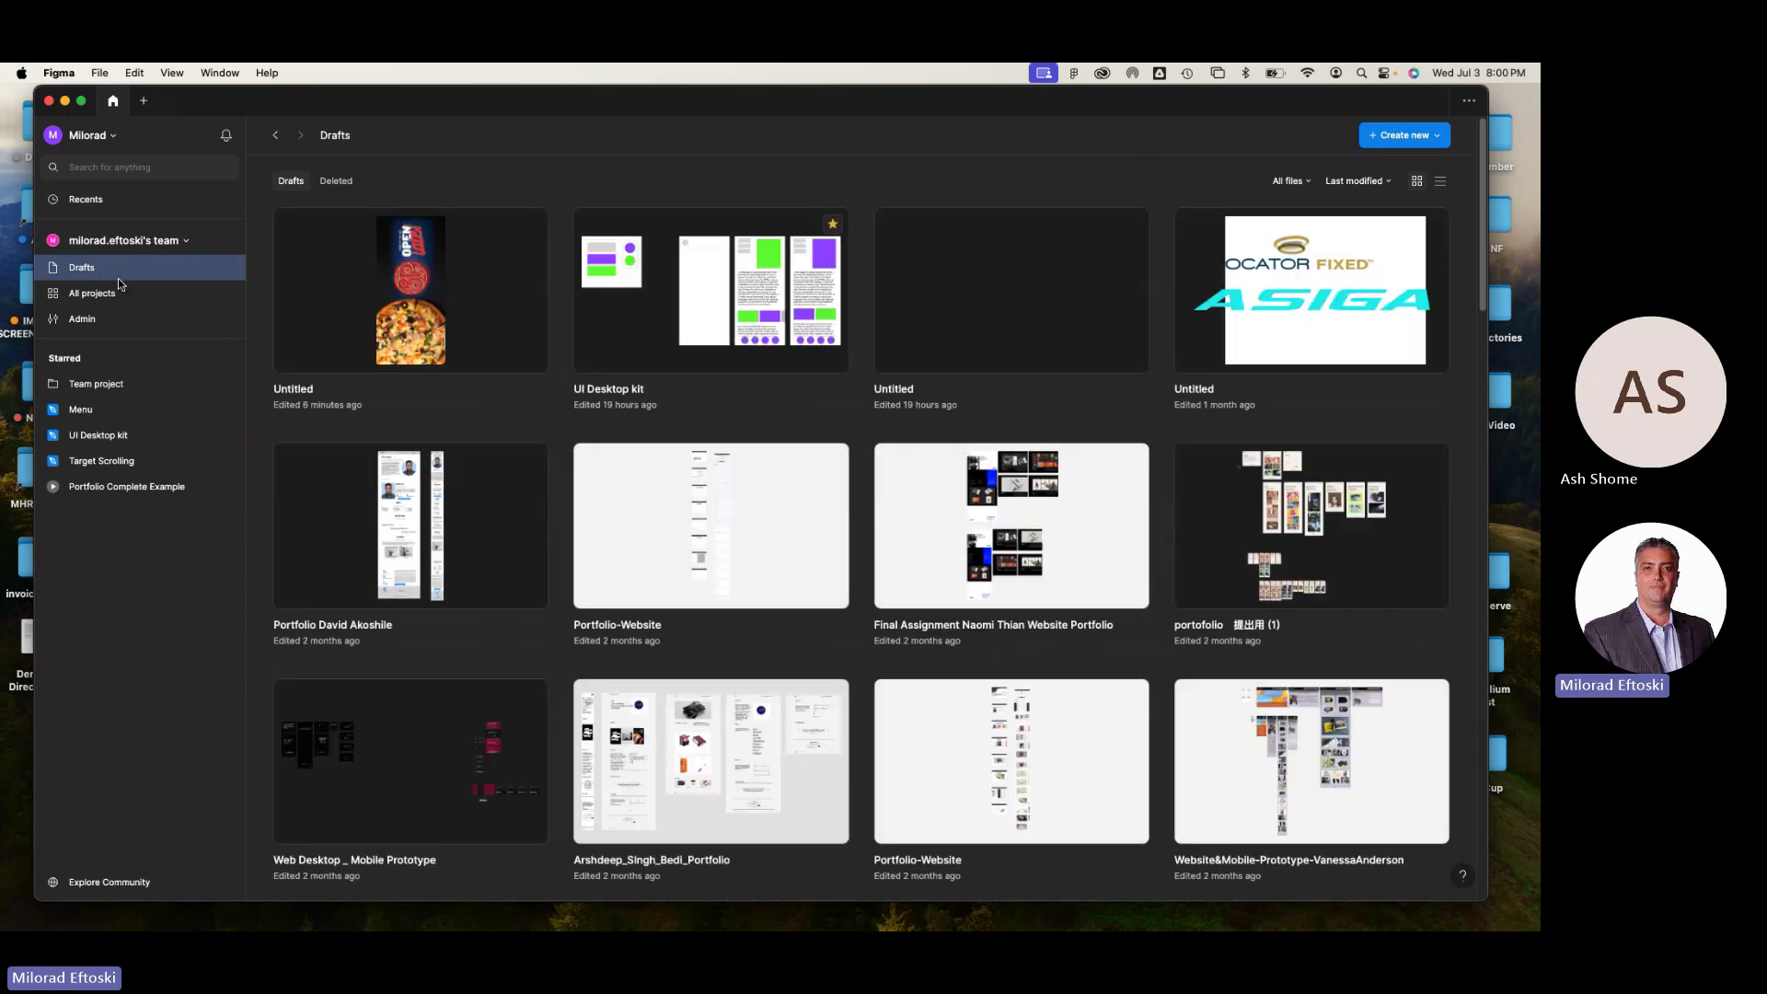
pyautogui.click(111, 295)
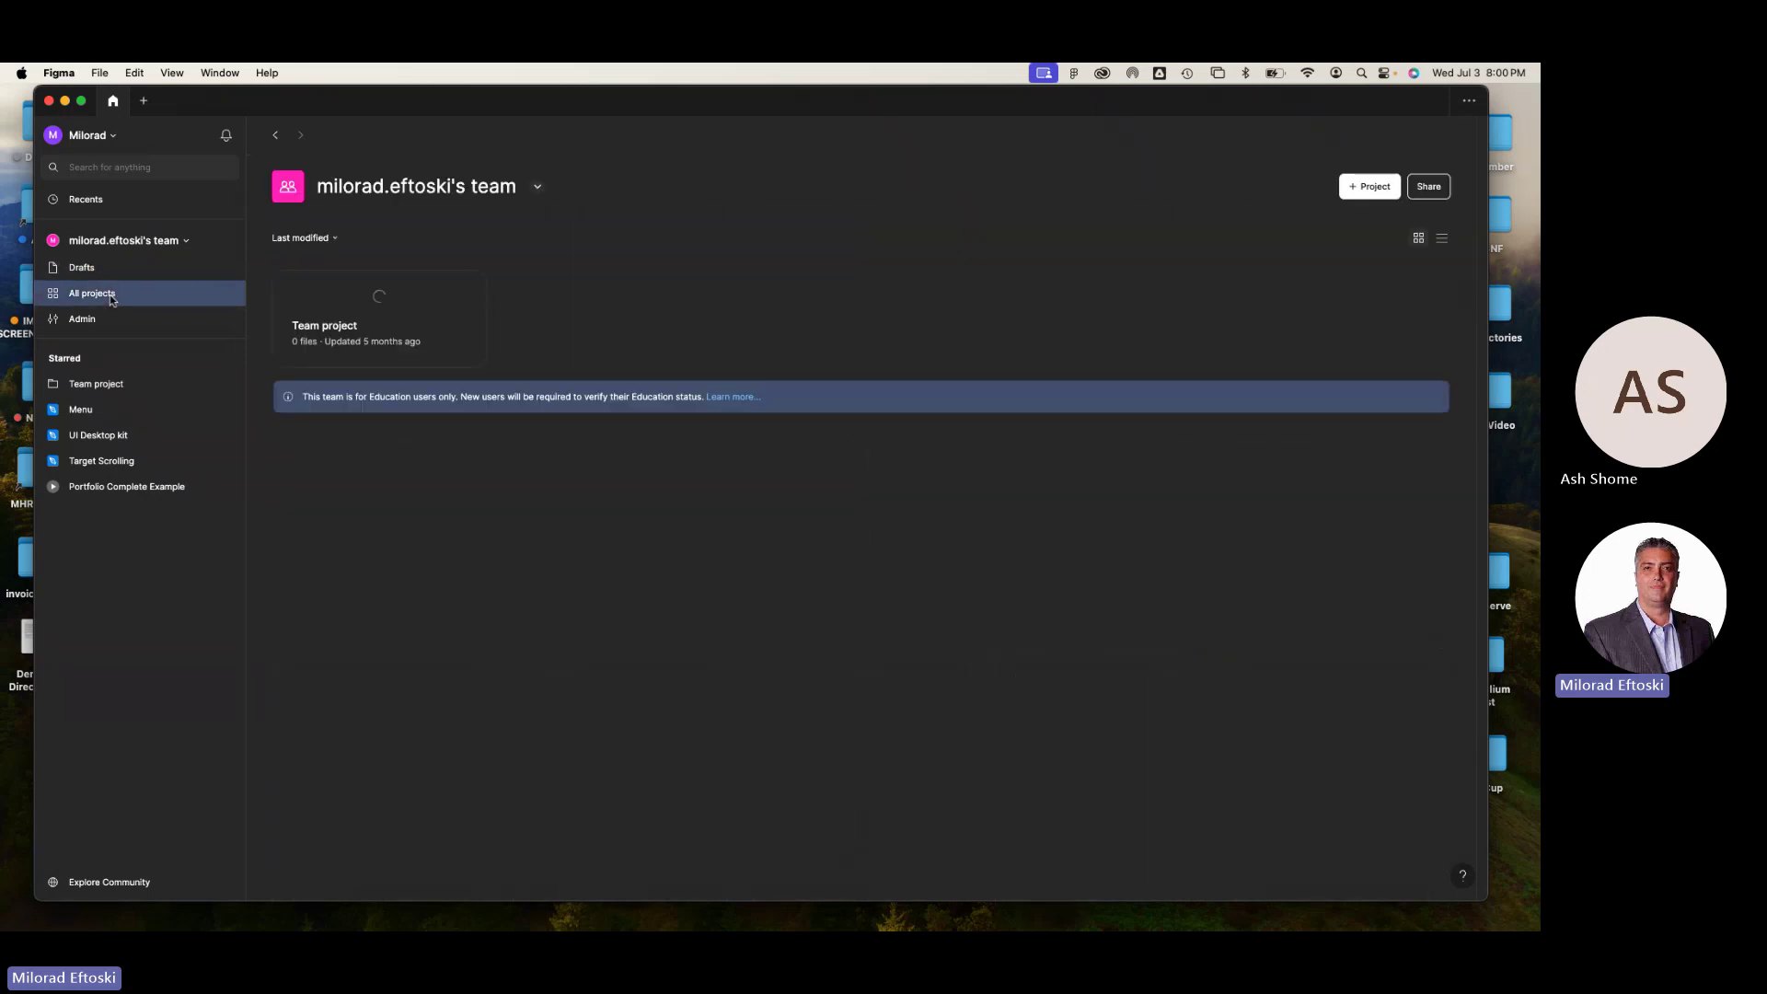
pyautogui.click(102, 322)
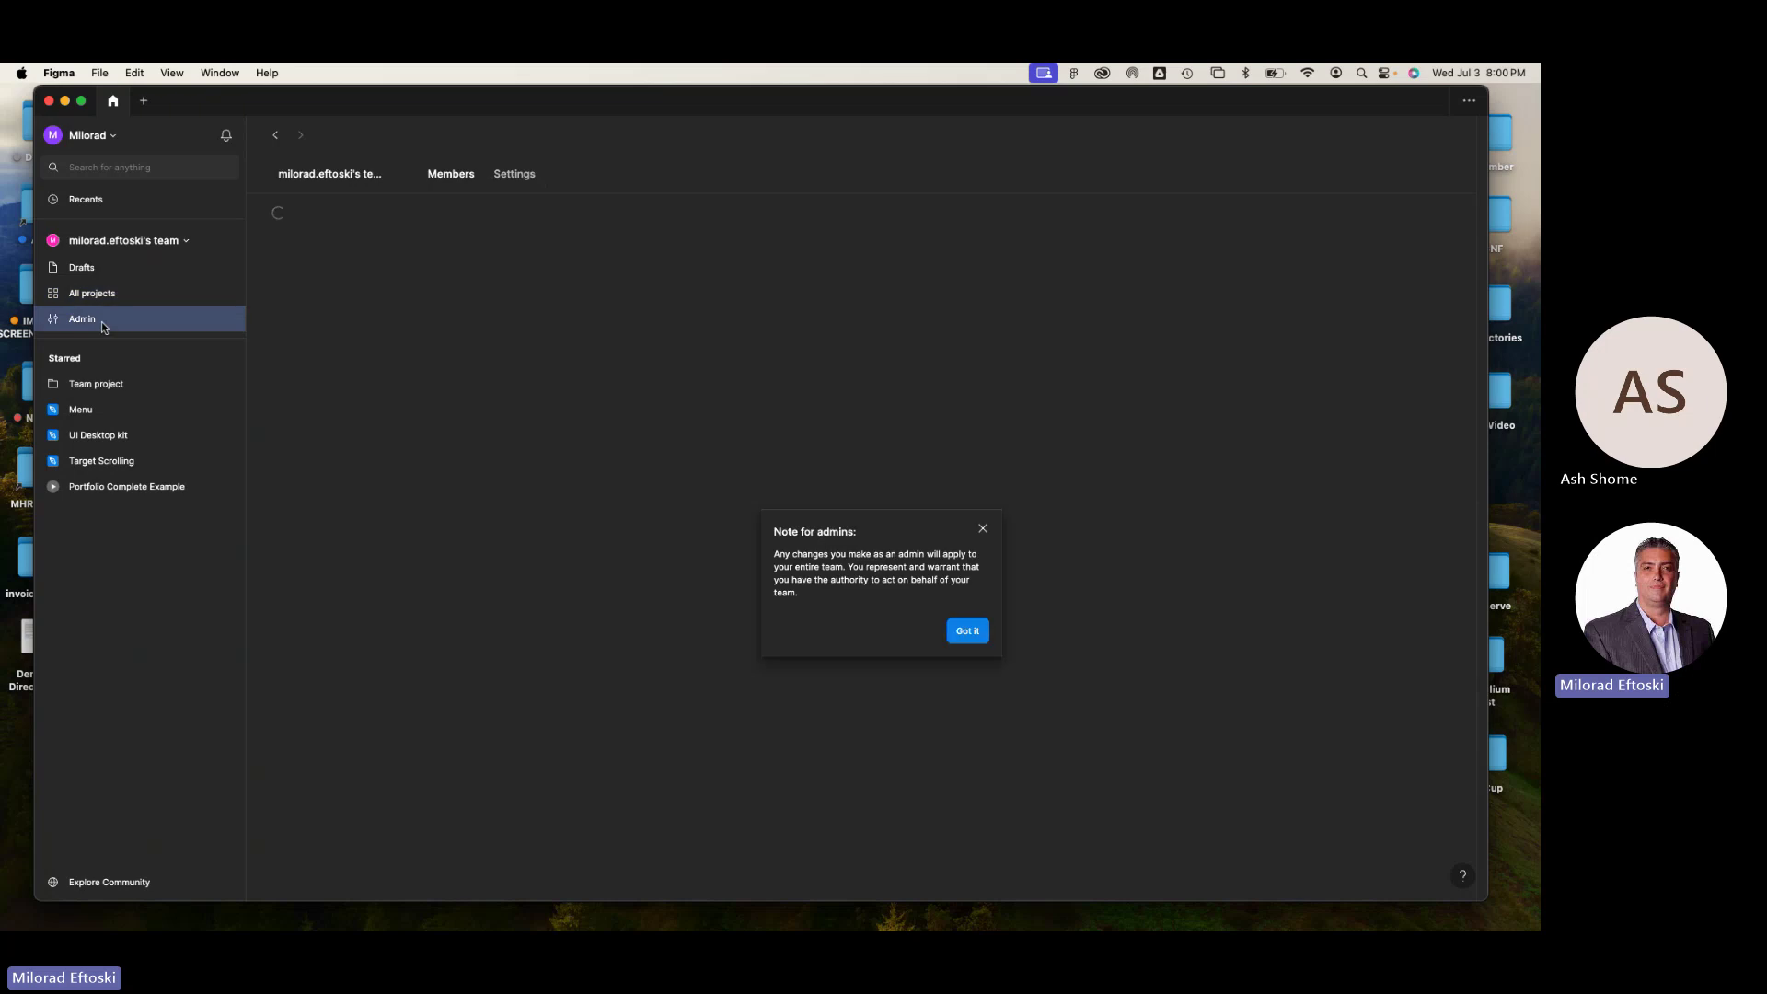
pyautogui.click(106, 247)
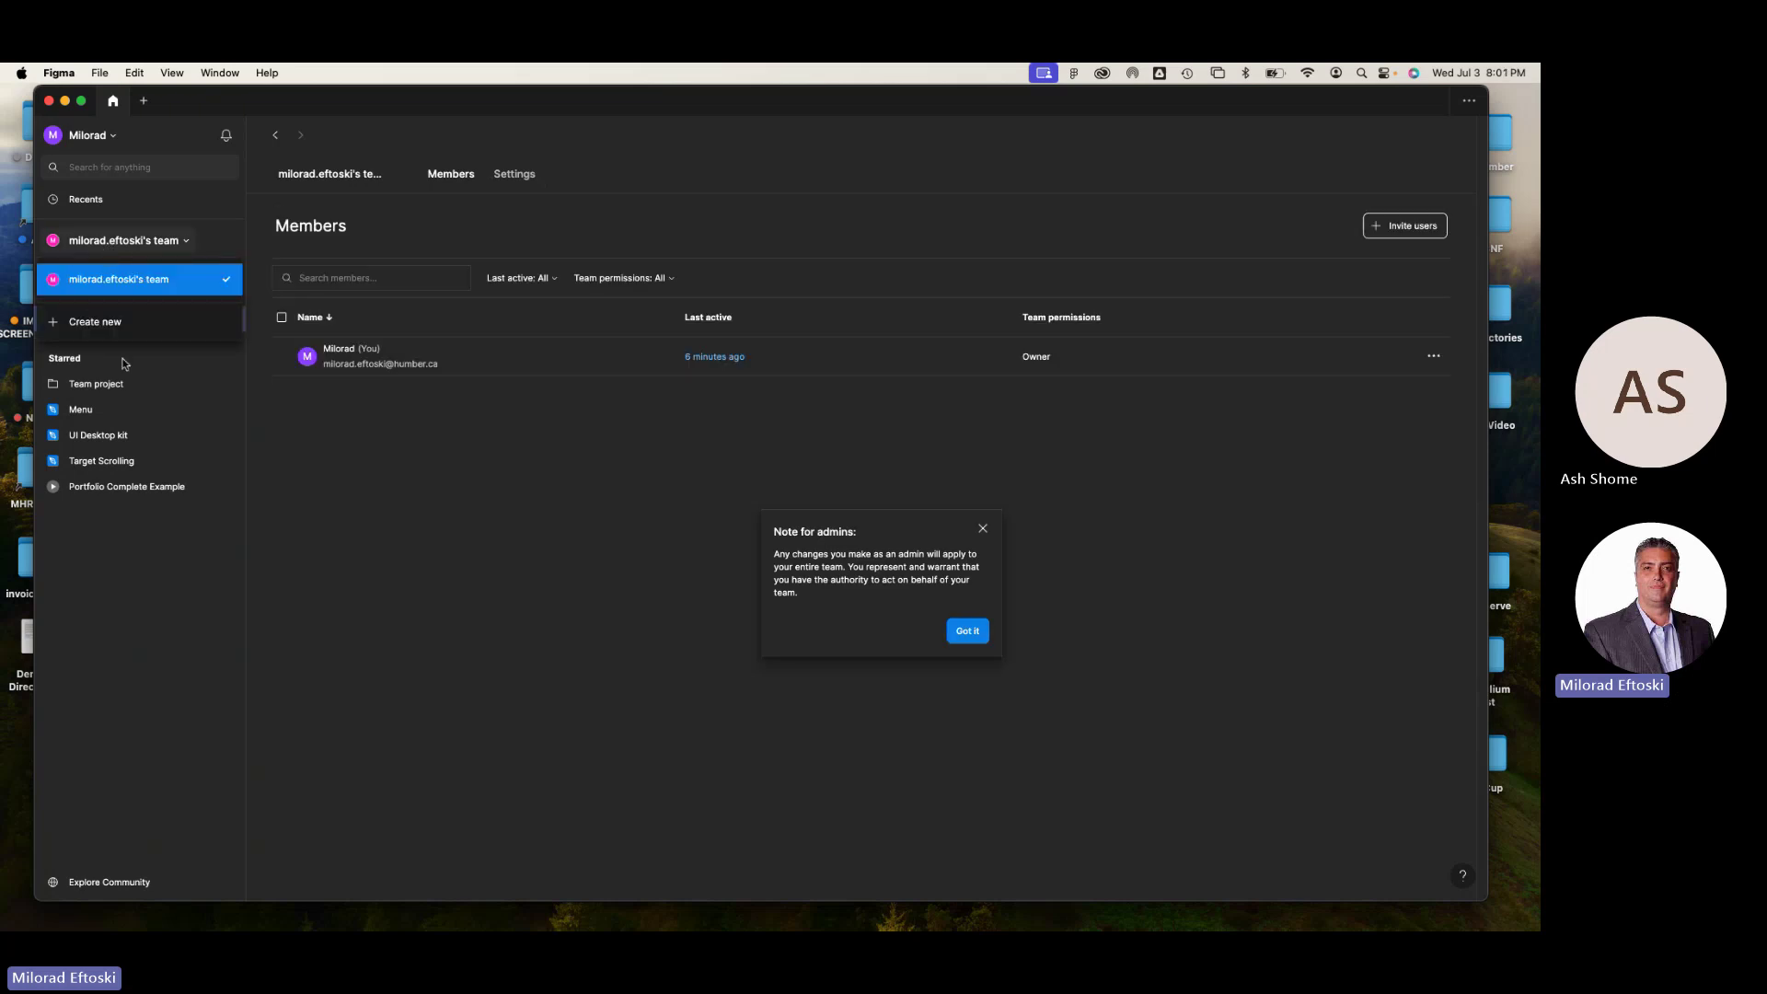
pyautogui.click(196, 425)
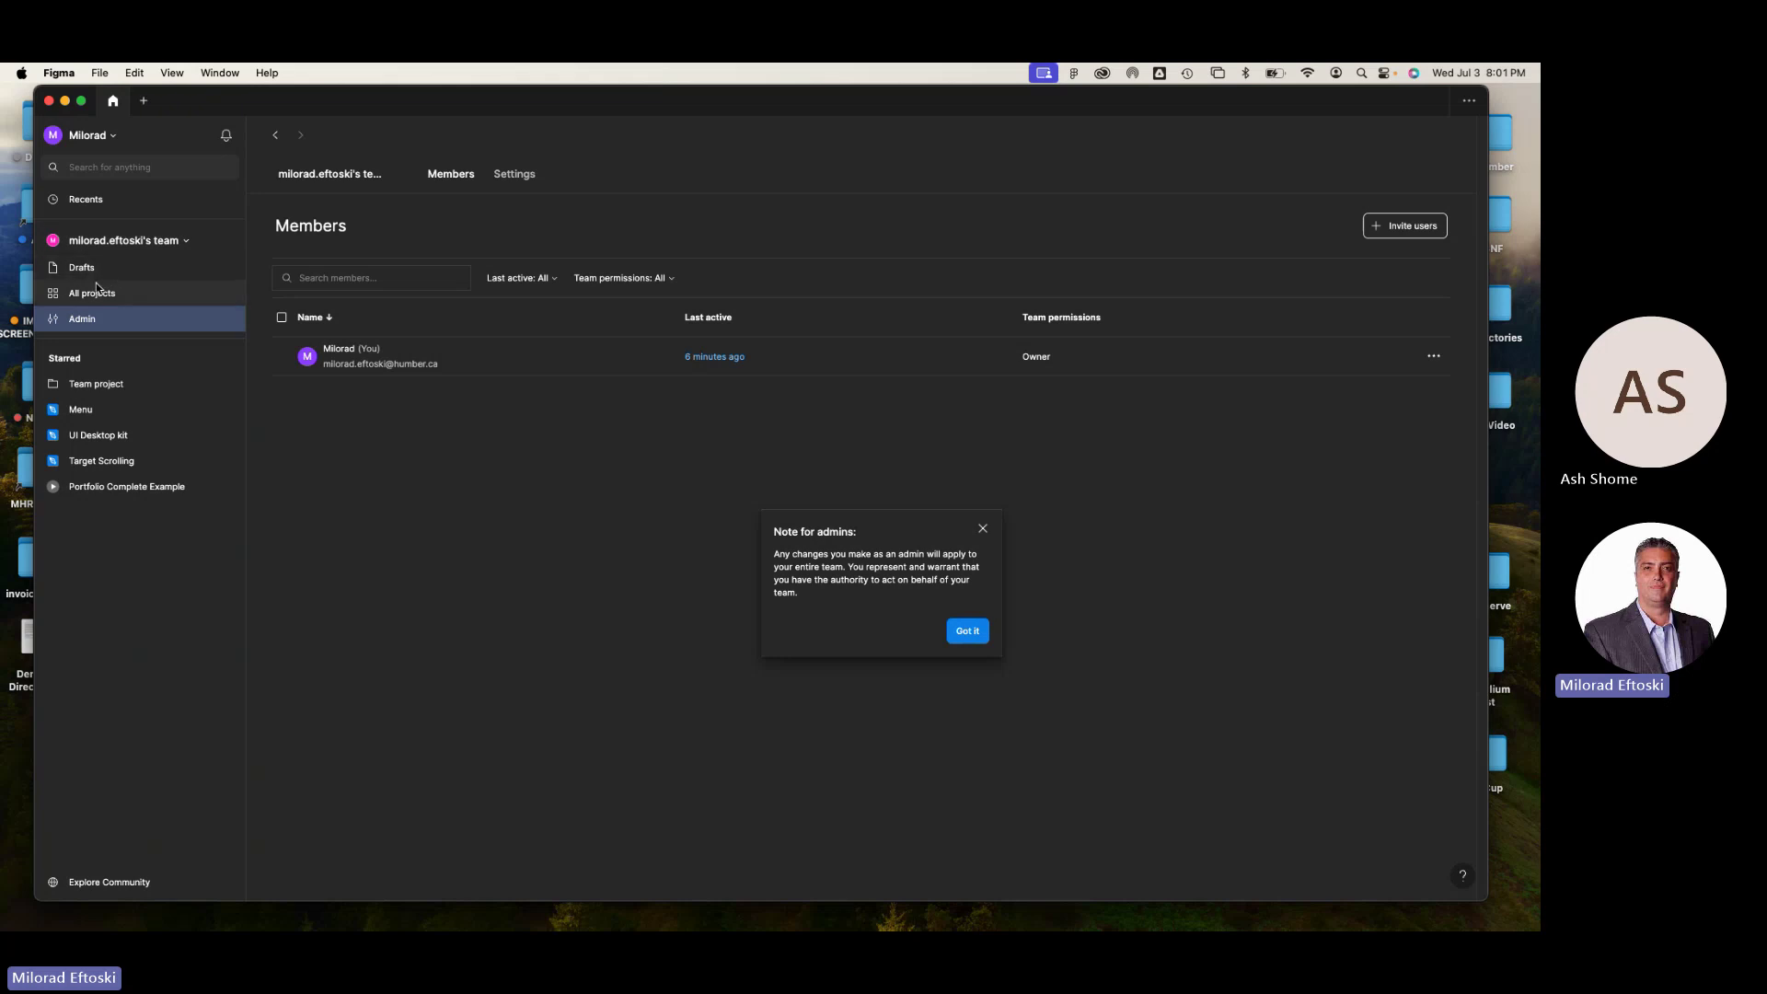
pyautogui.click(106, 200)
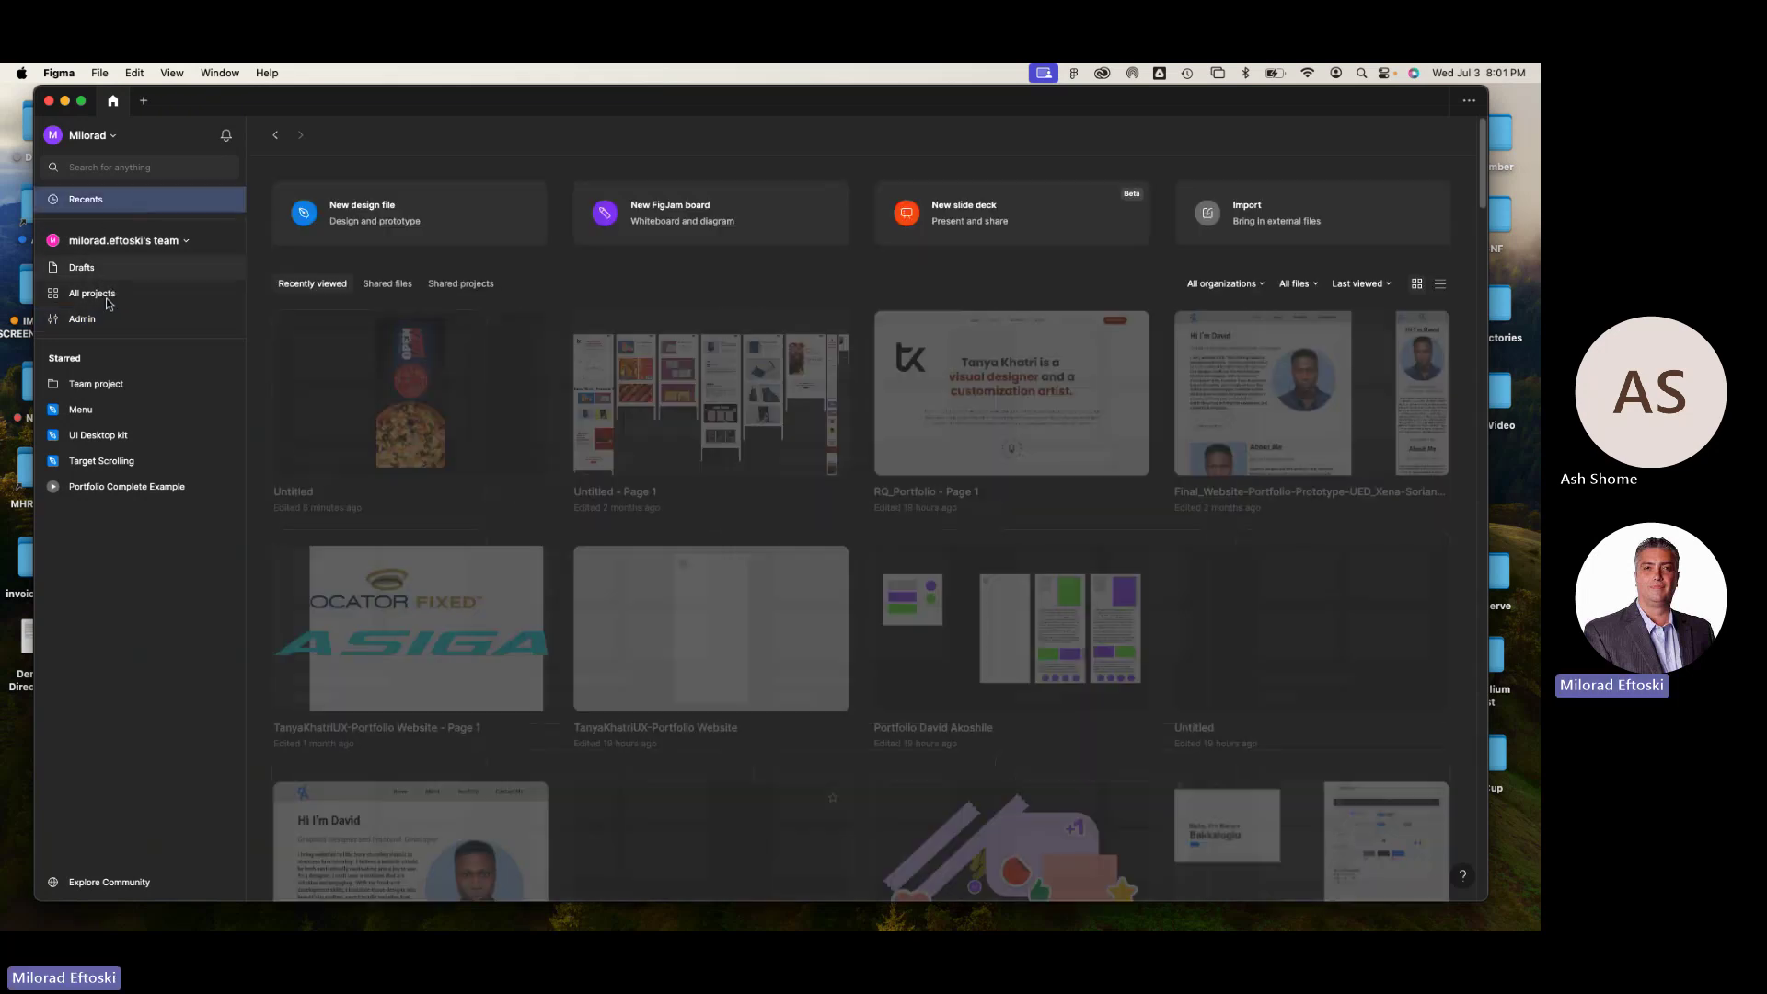
pyautogui.click(101, 296)
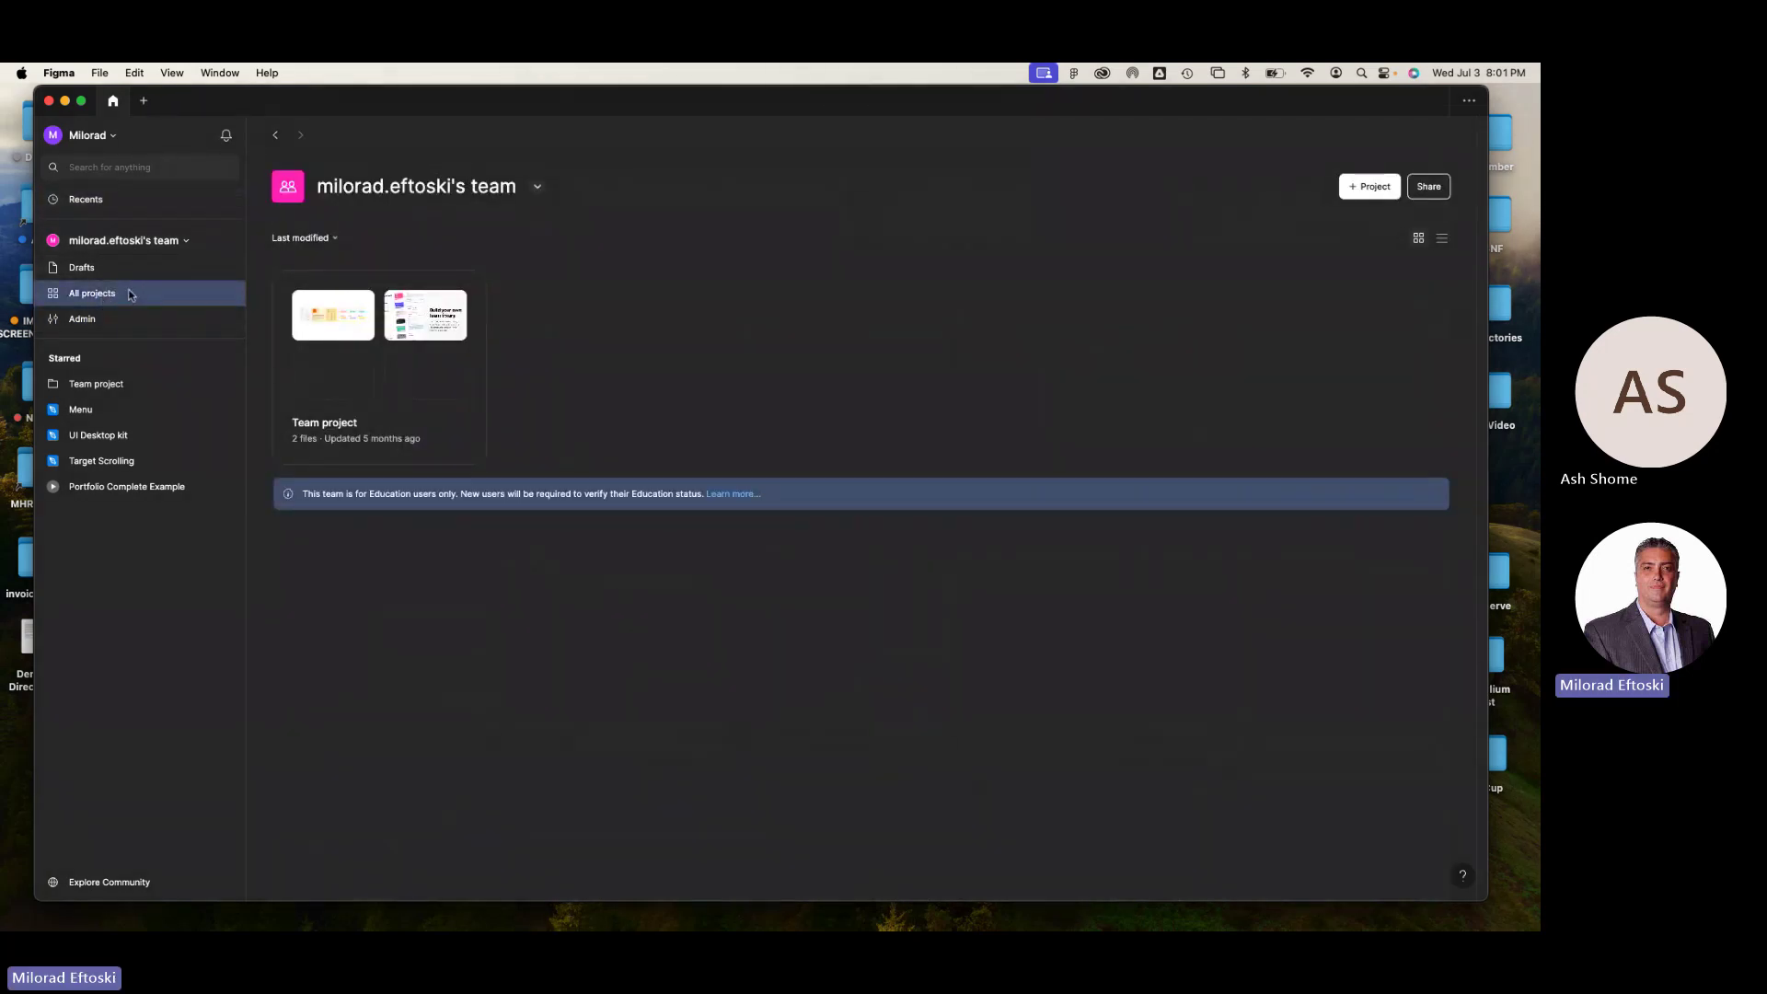
pyautogui.click(91, 268)
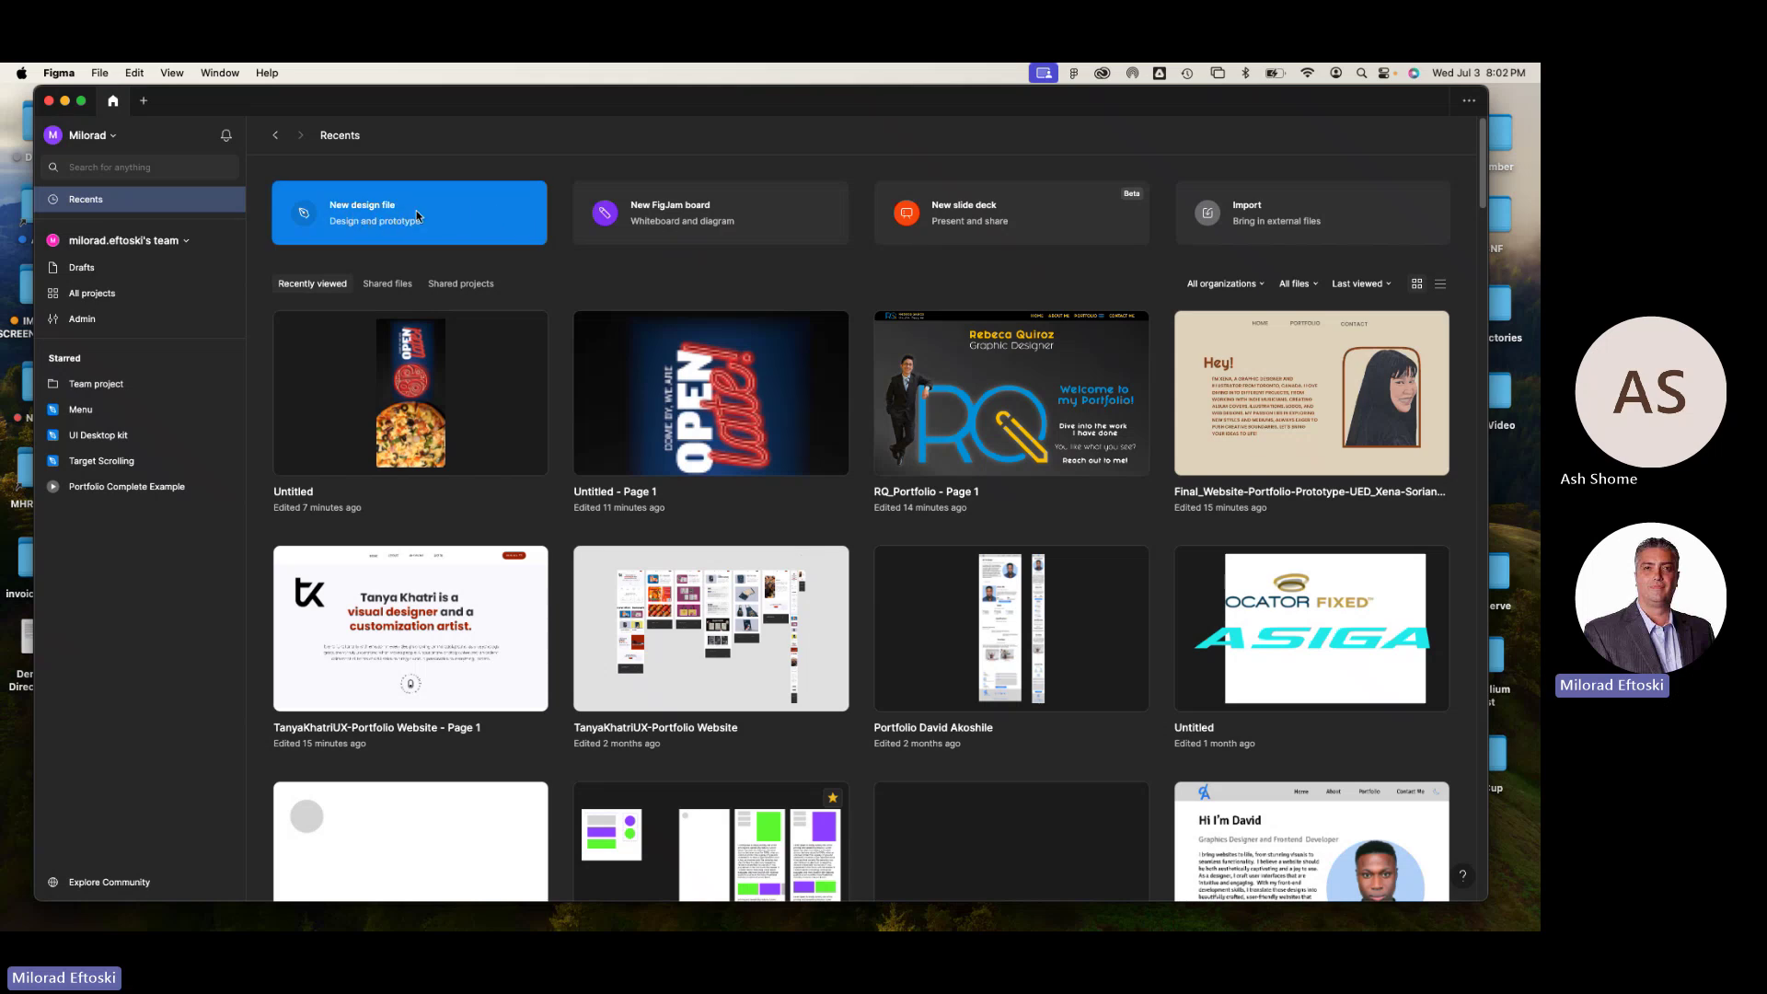
# - Create a new blank design file and review the application's settings options without changing any
pyautogui.click(442, 212)
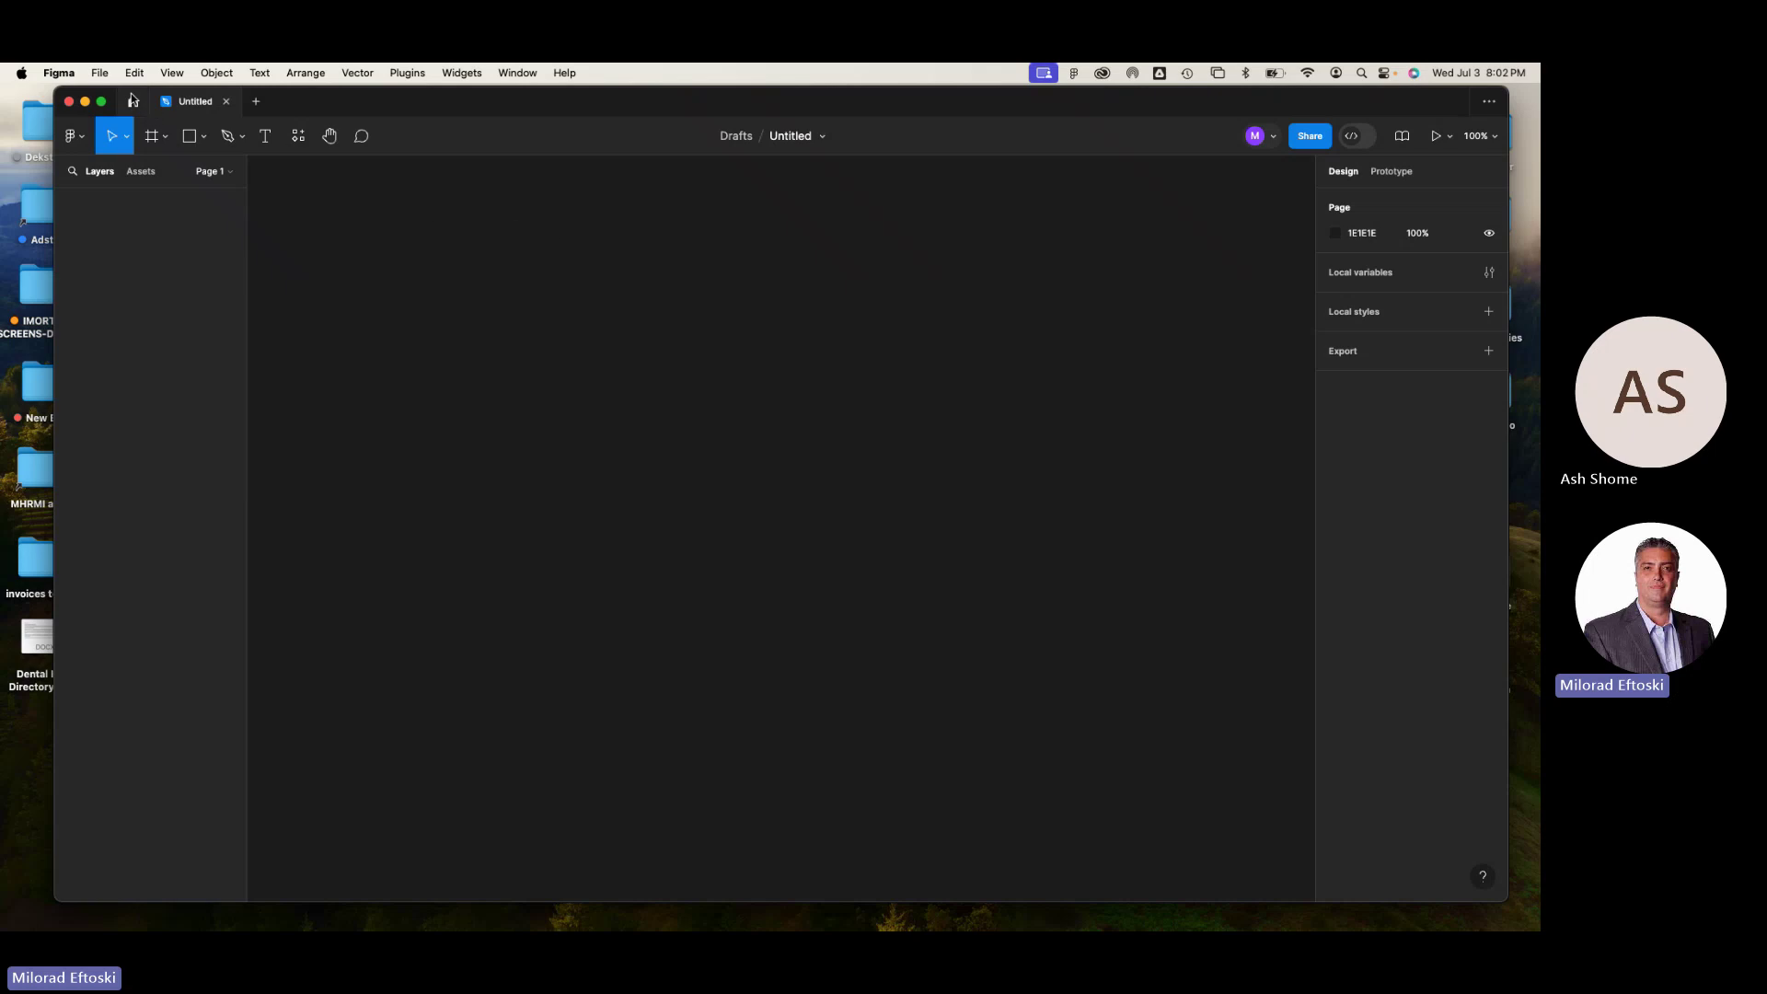
pyautogui.click(59, 73)
pyautogui.moveTo(82, 143)
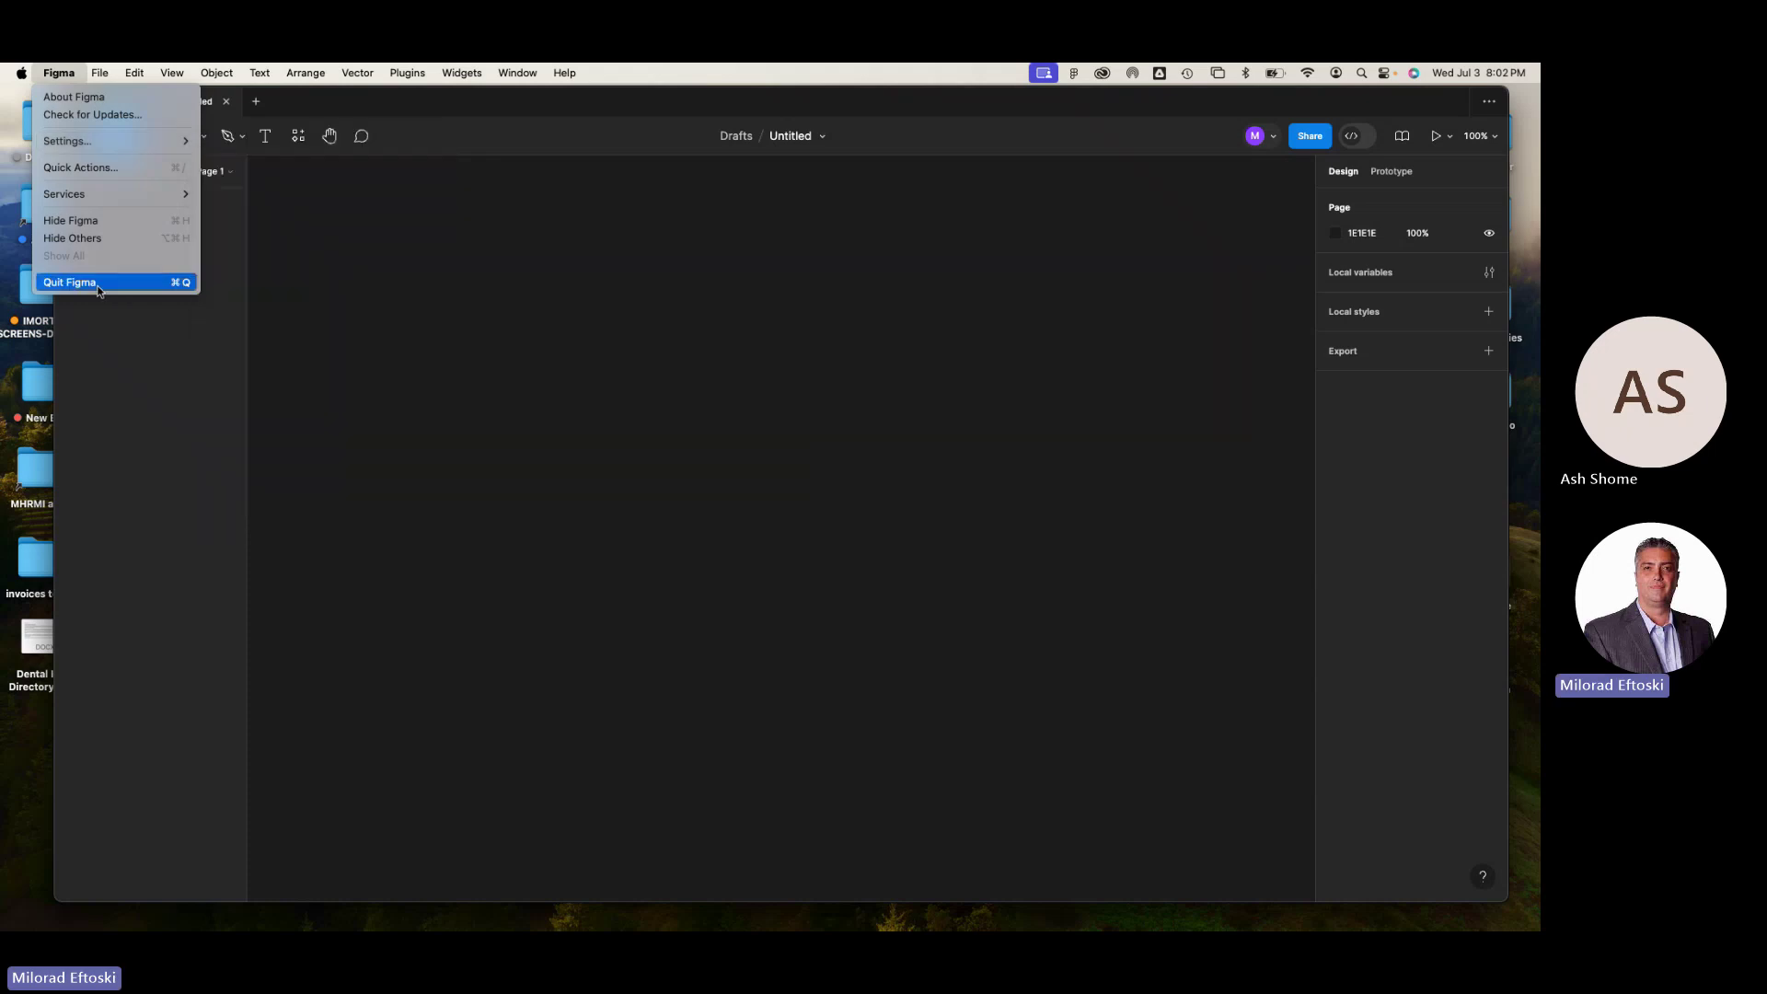
pyautogui.moveTo(165, 140)
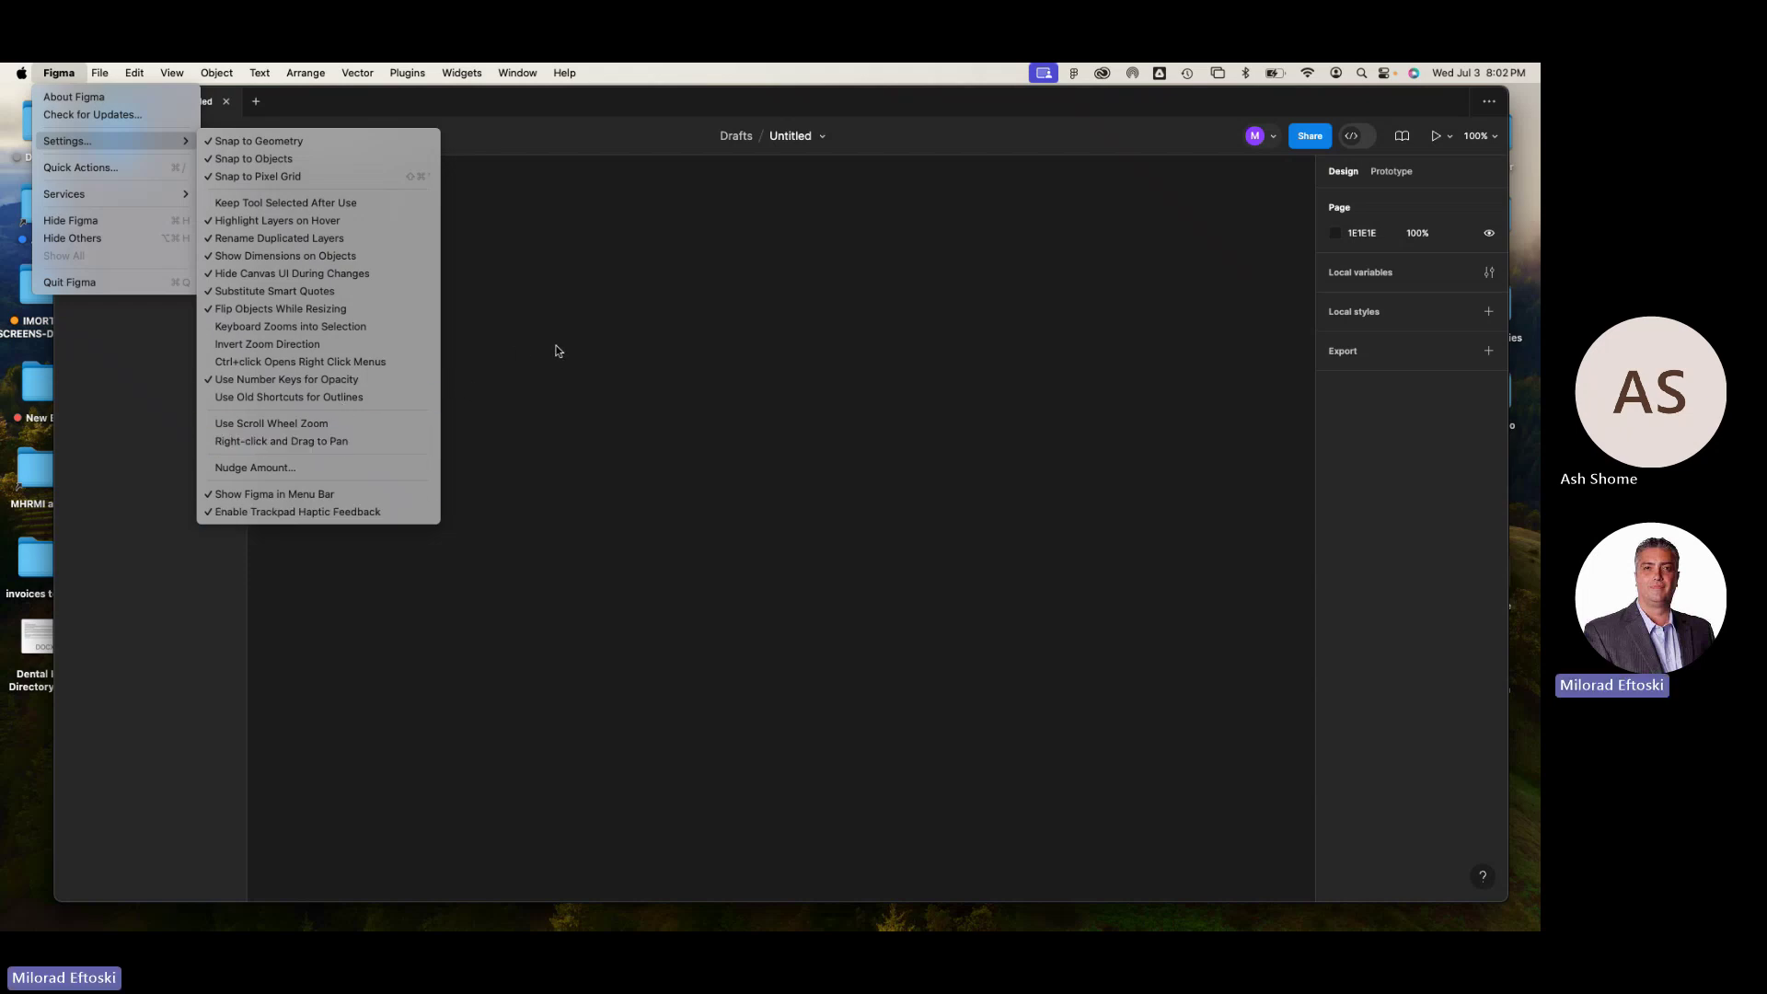
pyautogui.click(600, 328)
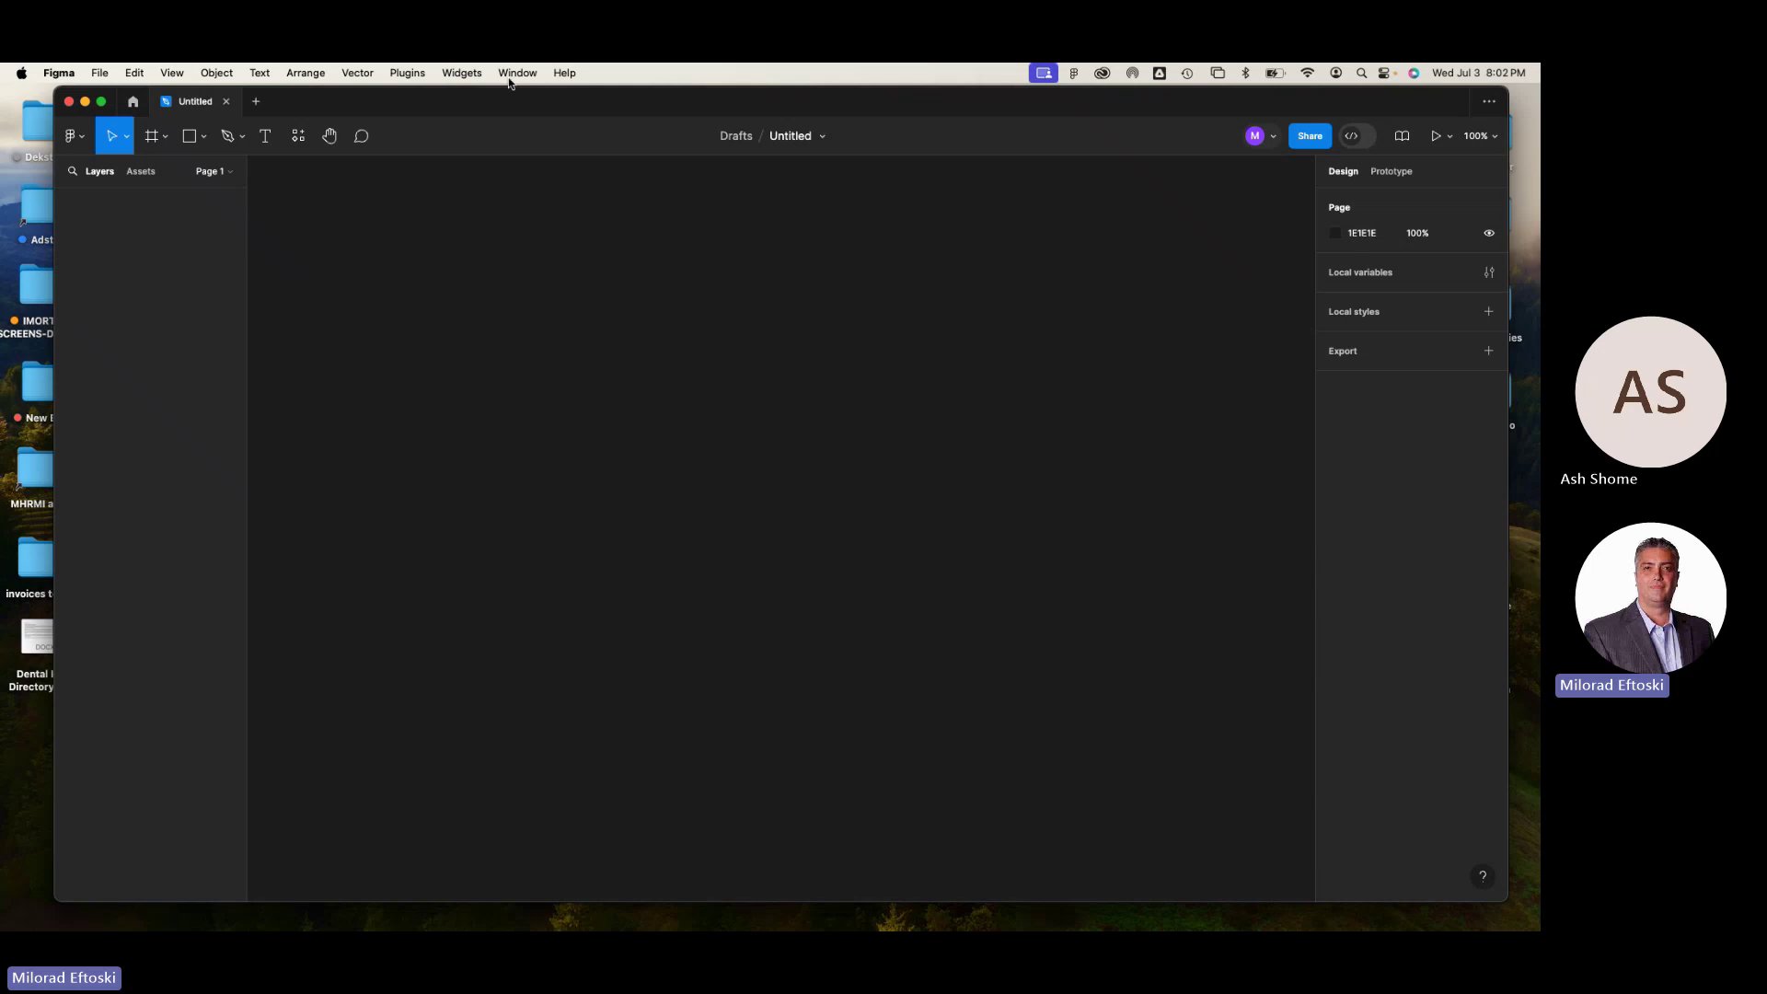
# - Search the application's help for "light theme"
pyautogui.click(561, 74)
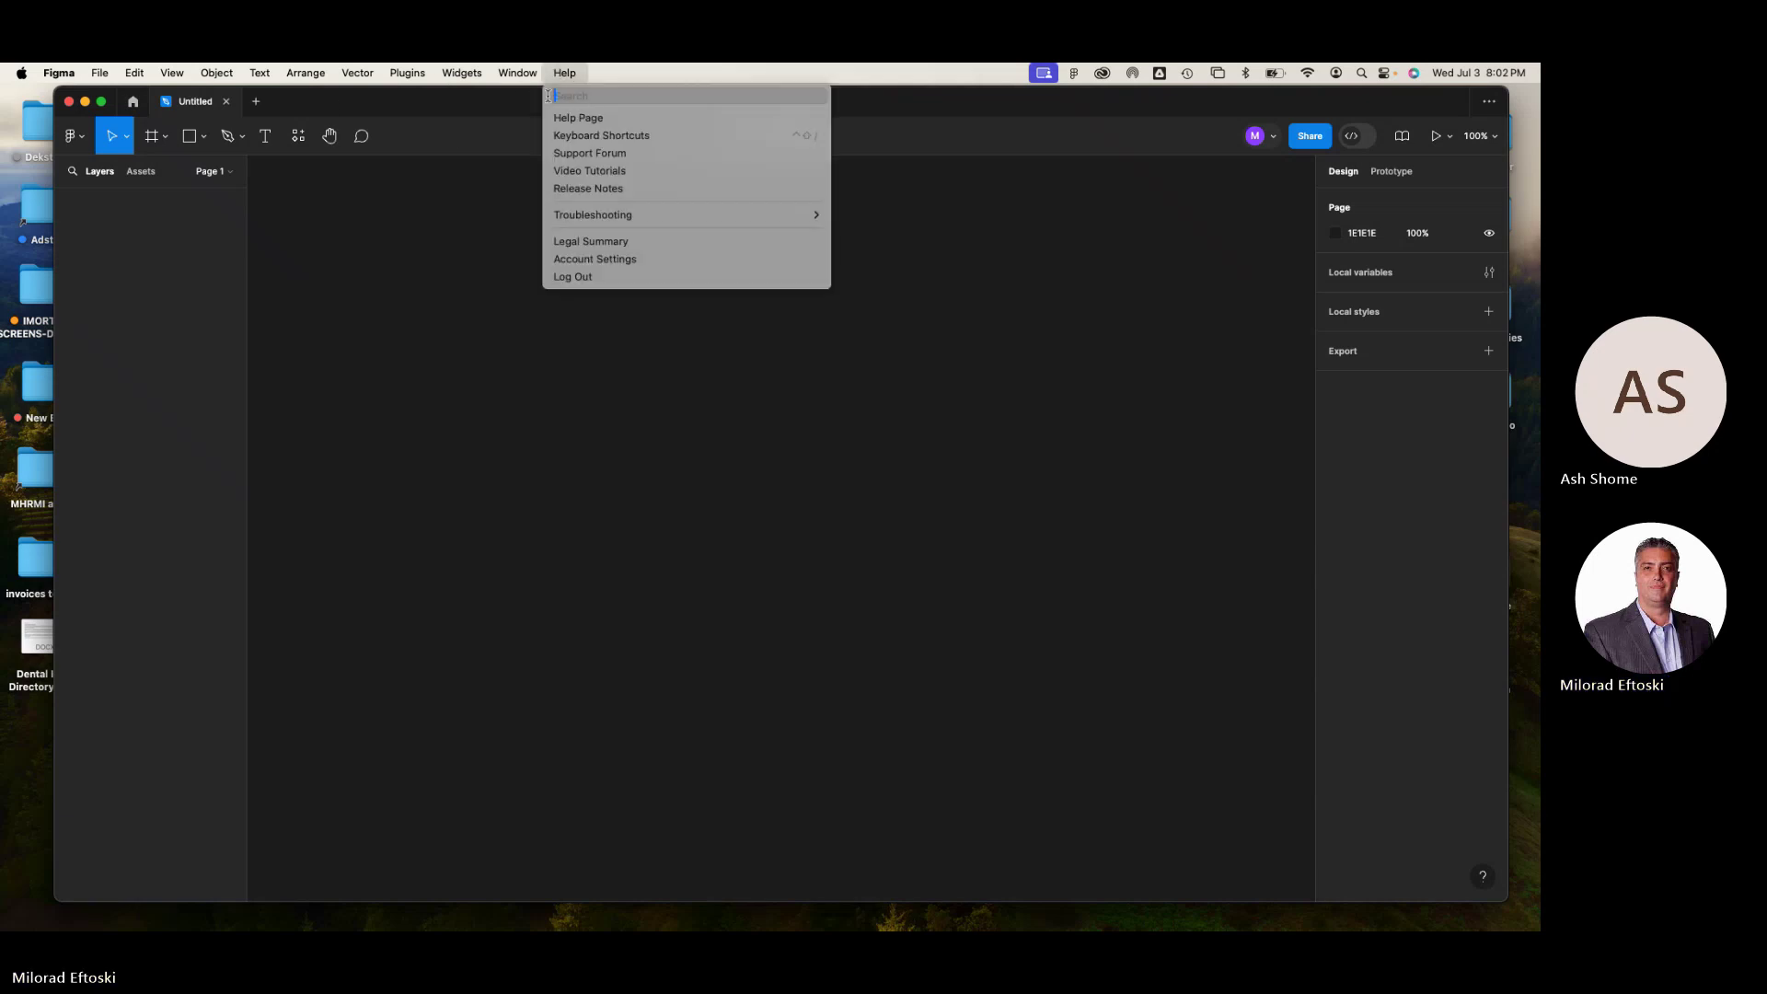
pyautogui.write('lig')
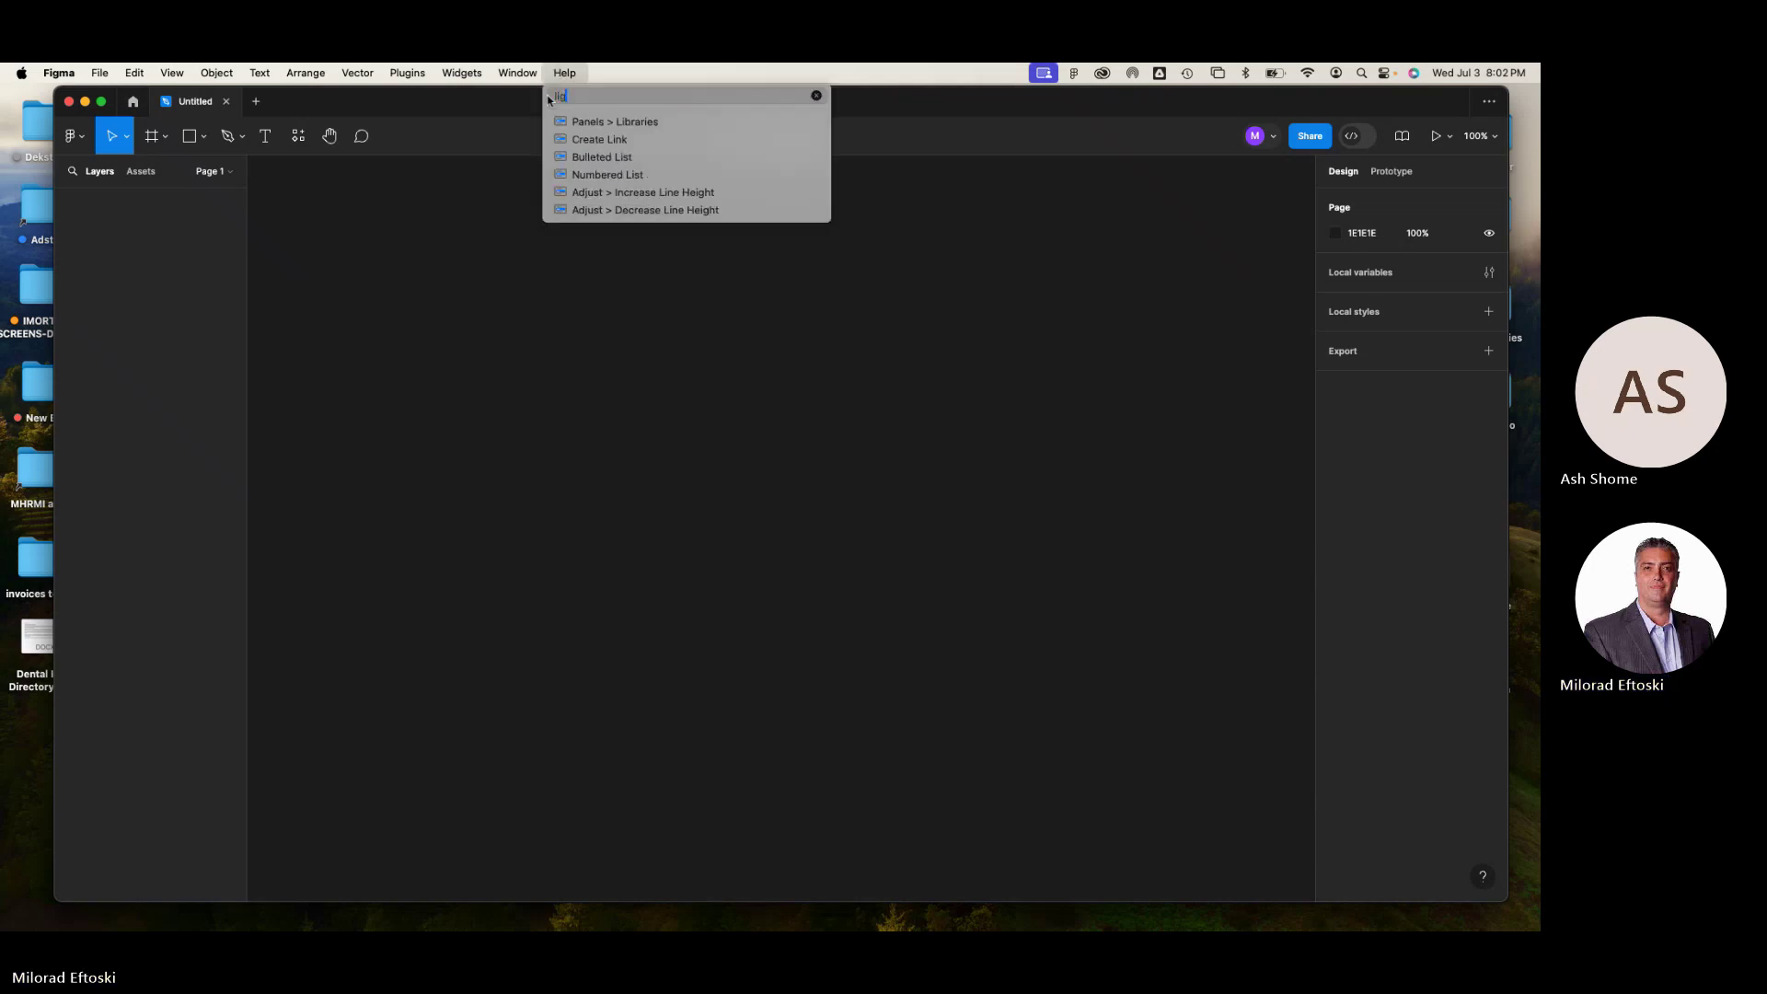
pyautogui.write('ht the')
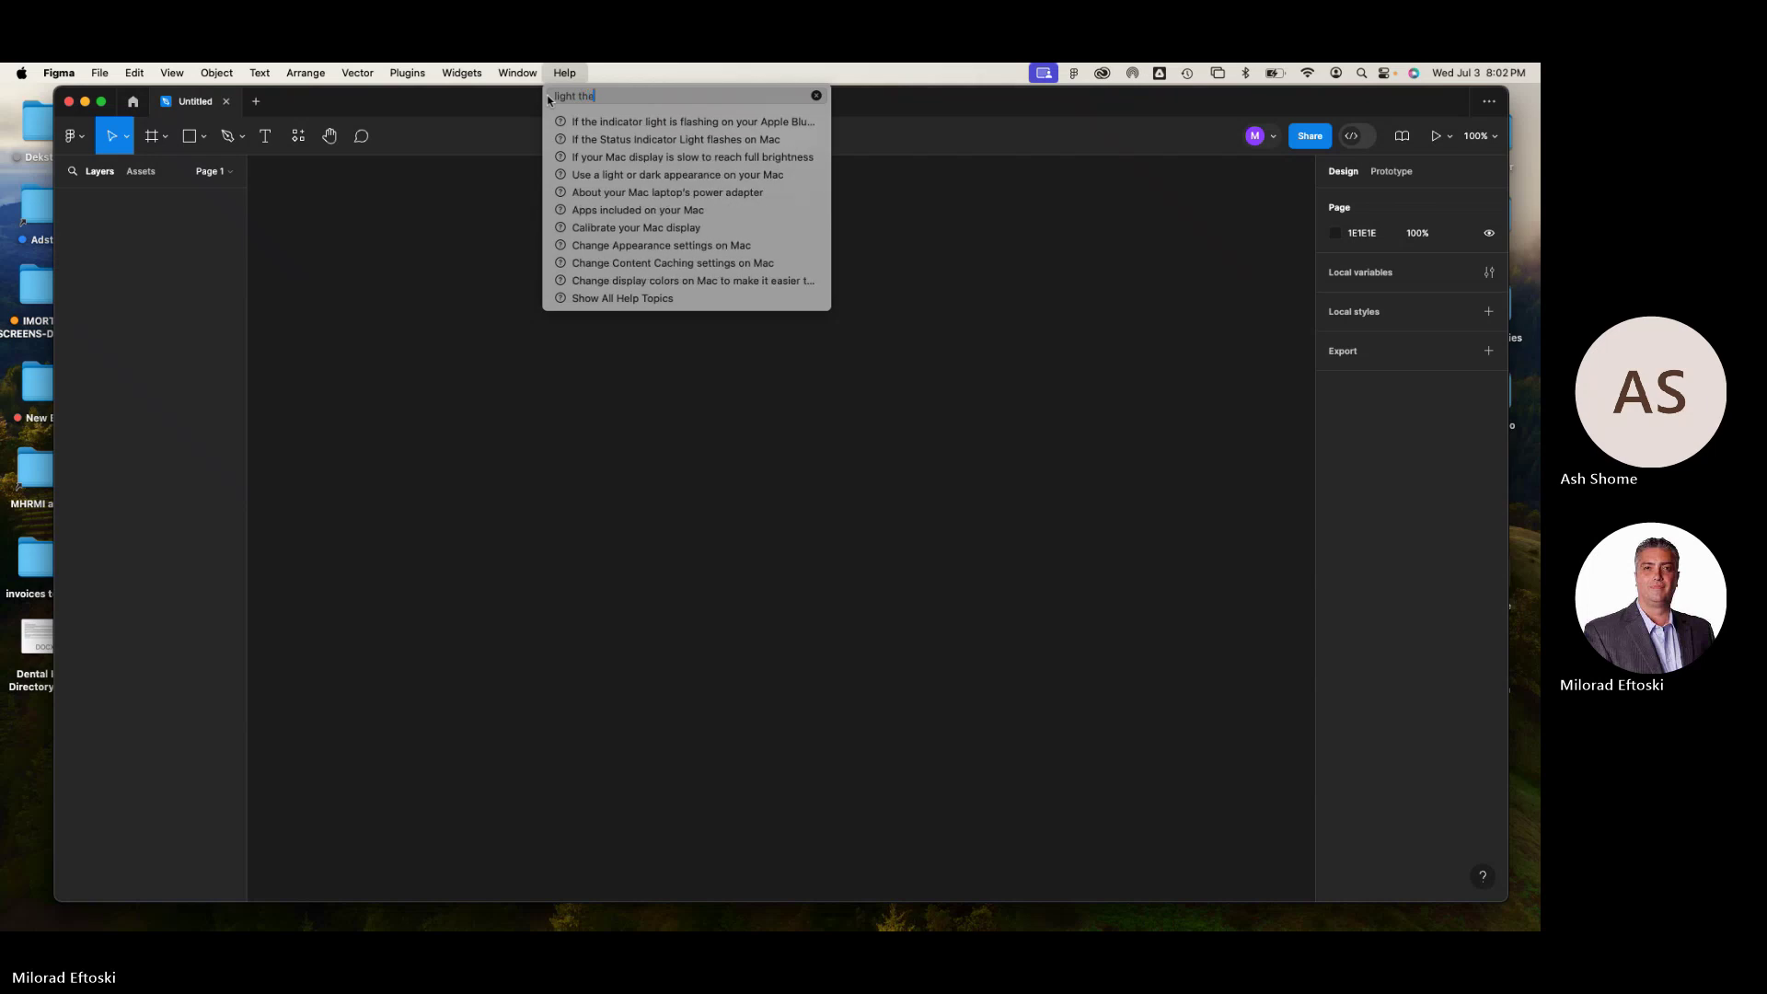
pyautogui.write('me')
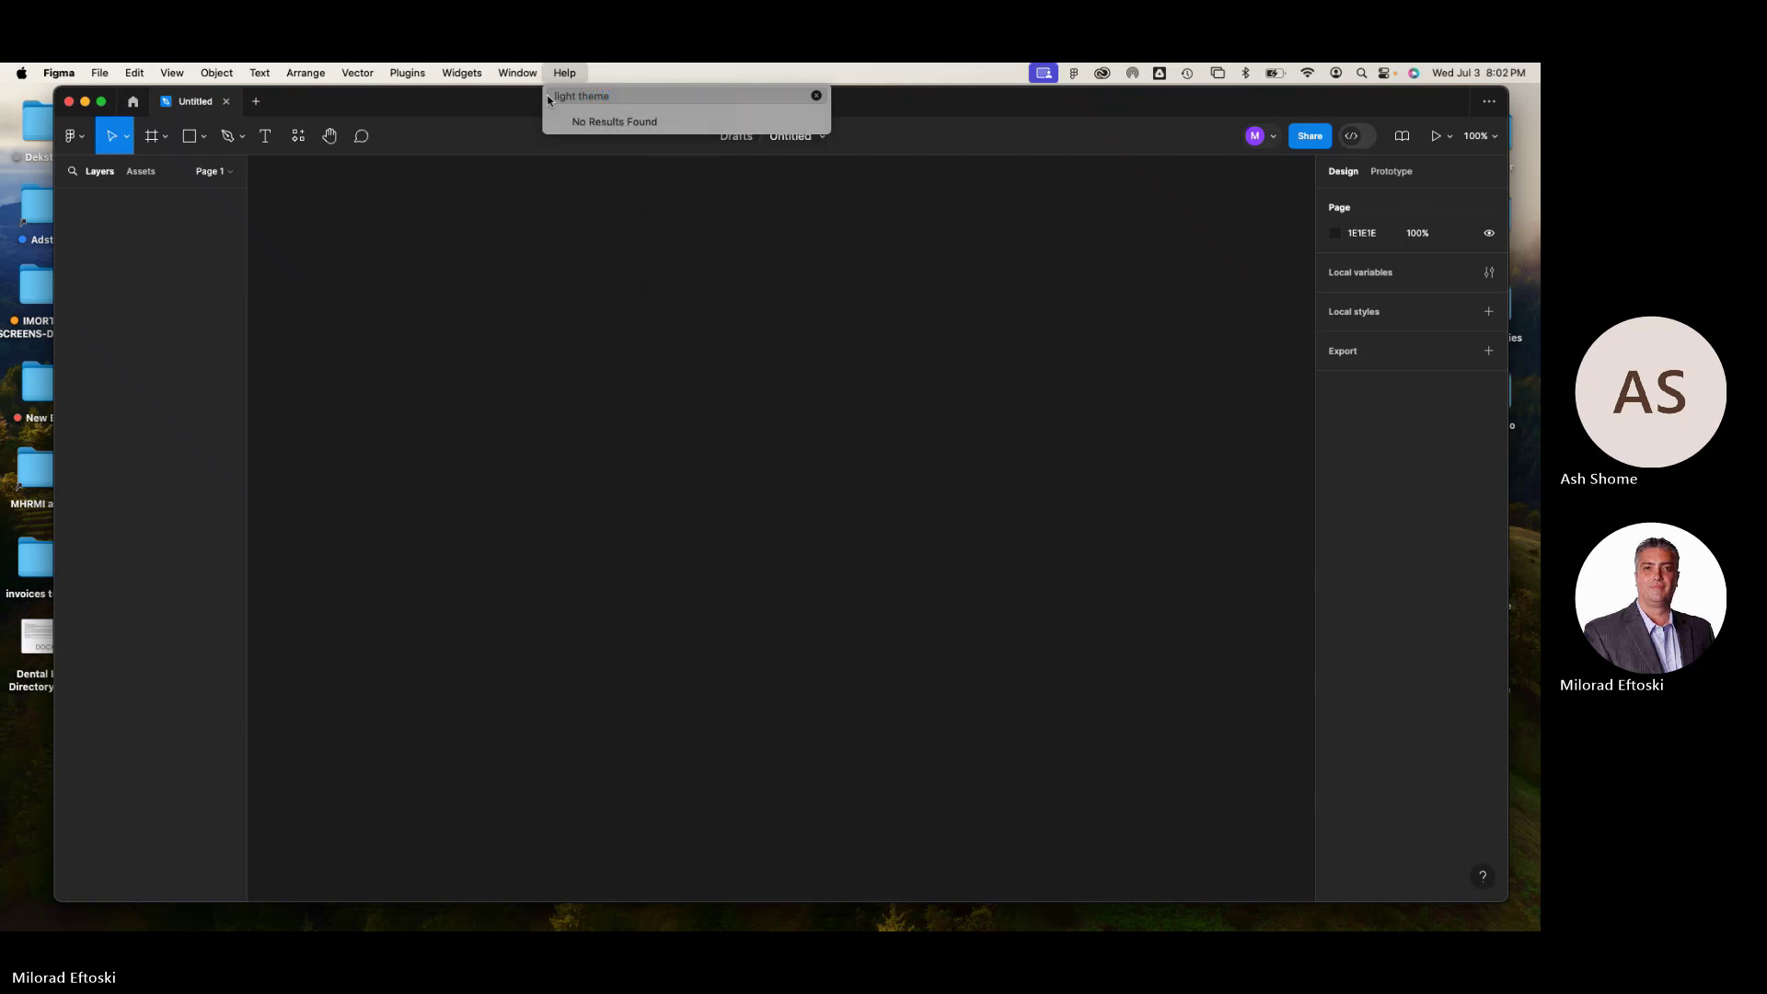
# - Shorten the help search to "light", look over the suggested topics and clear the search
pyautogui.press('BackSpace')
pyautogui.press('BackSpace')
pyautogui.press('BackSpace')
pyautogui.press('BackSpace')
pyautogui.press('BackSpace')
pyautogui.press('BackSpace')
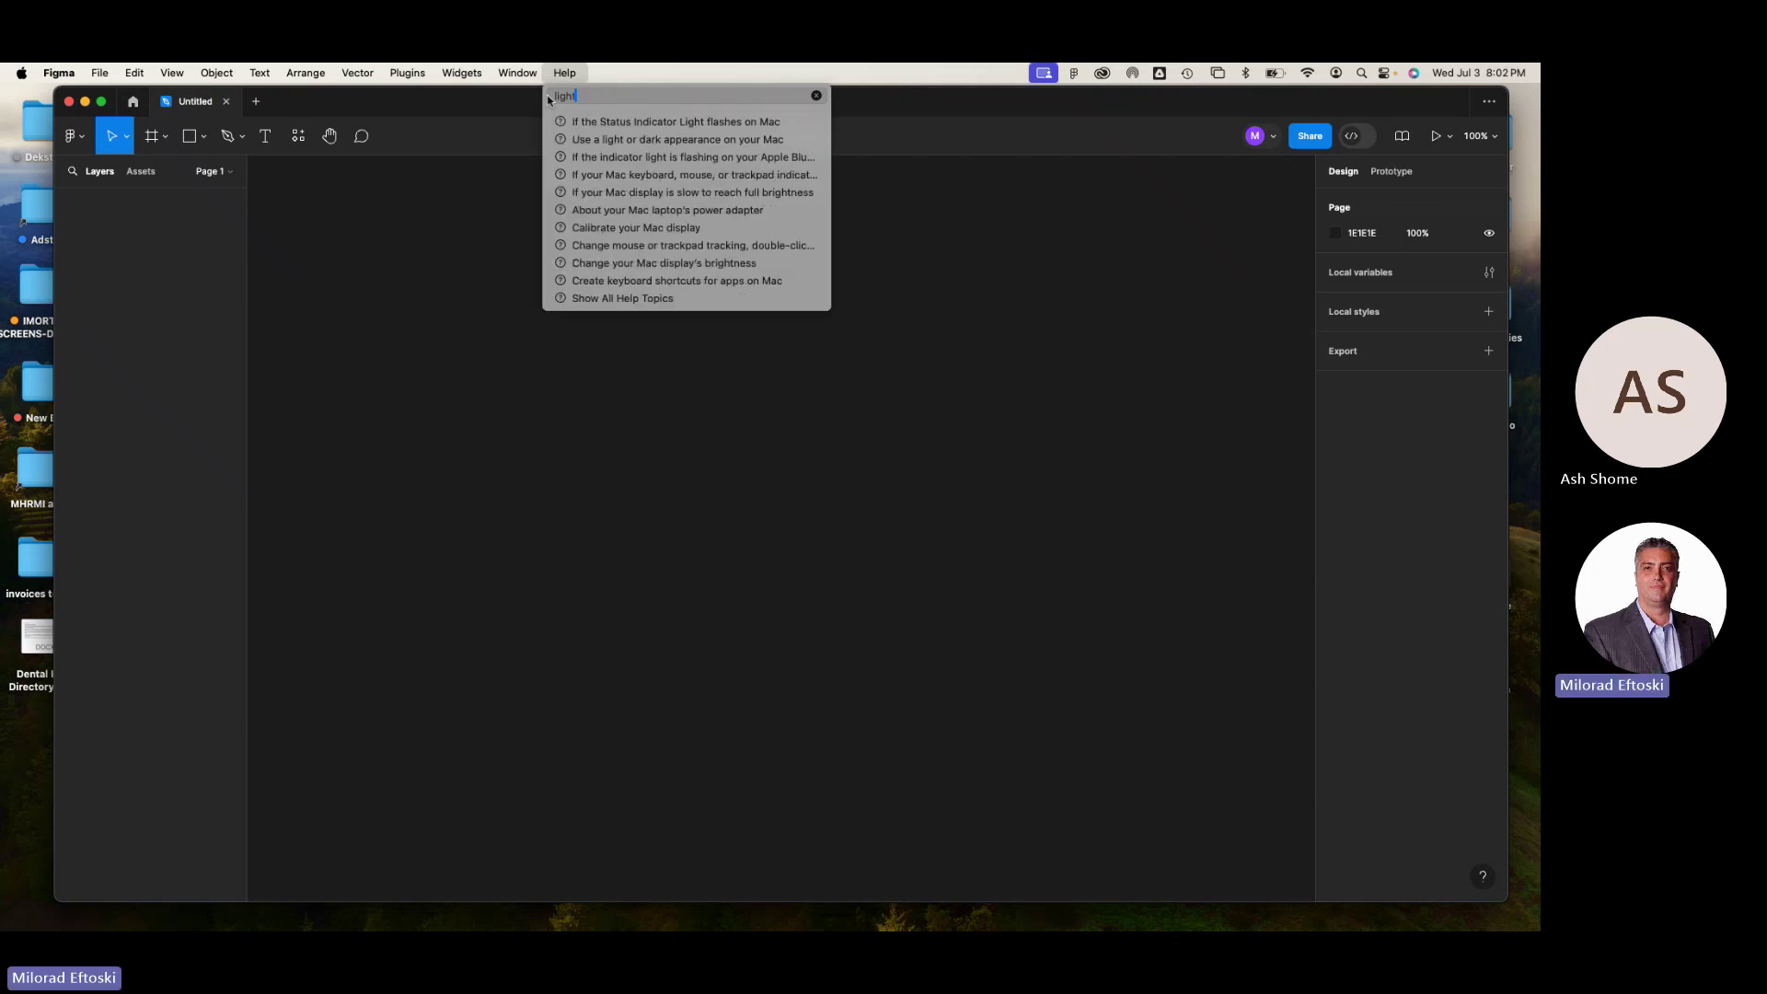
pyautogui.press('BackSpace')
pyautogui.press('BackSpace')
pyautogui.press('BackSpace')
pyautogui.press('BackSpace')
pyautogui.press('BackSpace')
# - Look through the application's widget, window and file commands for a theme option
pyautogui.moveTo(461, 72)
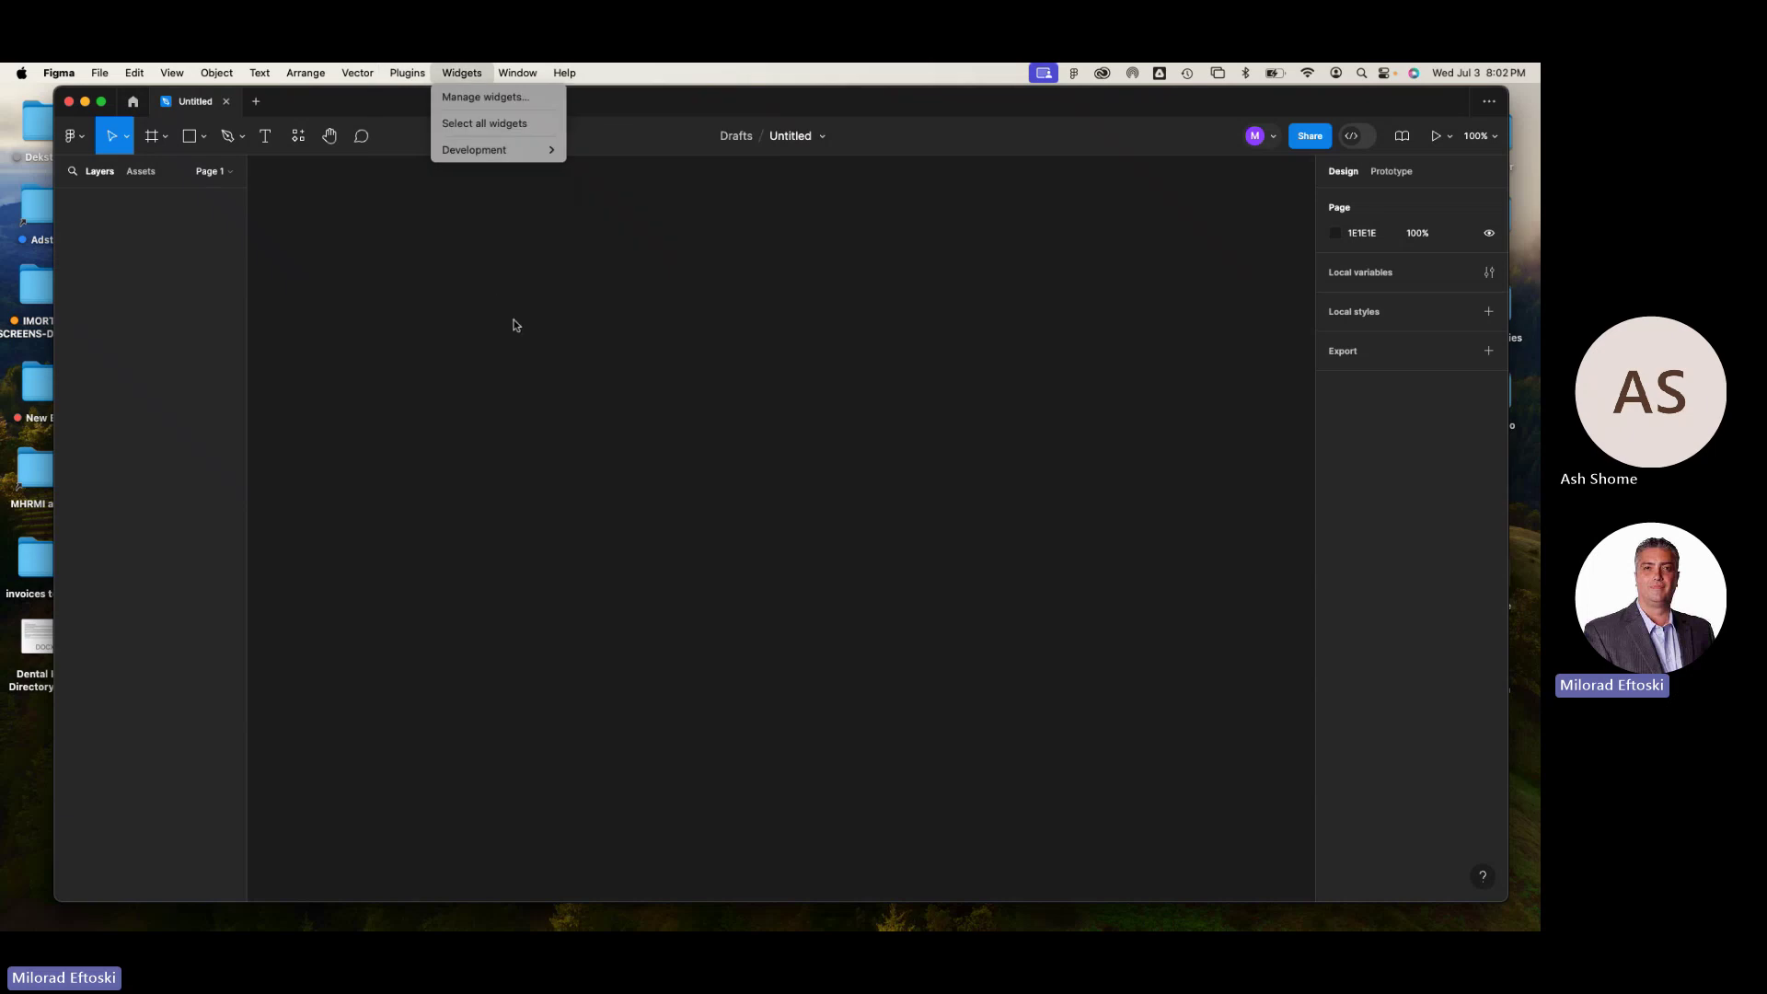
pyautogui.moveTo(564, 73)
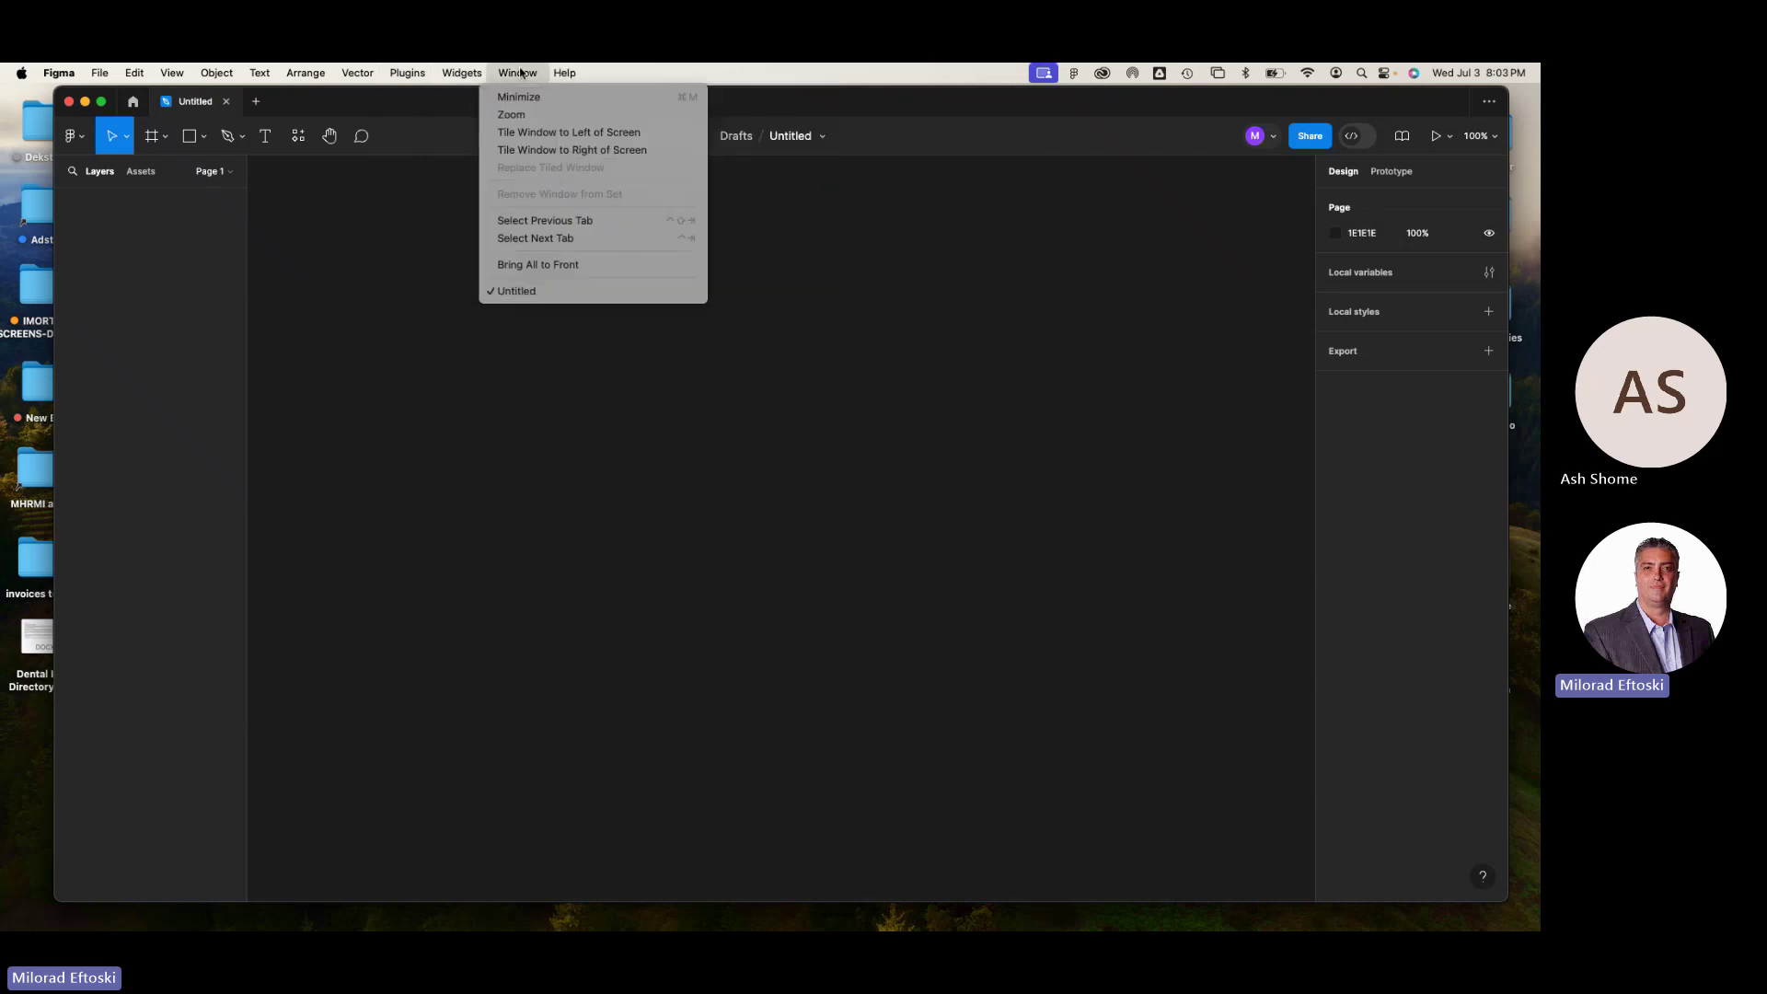
pyautogui.moveTo(99, 71)
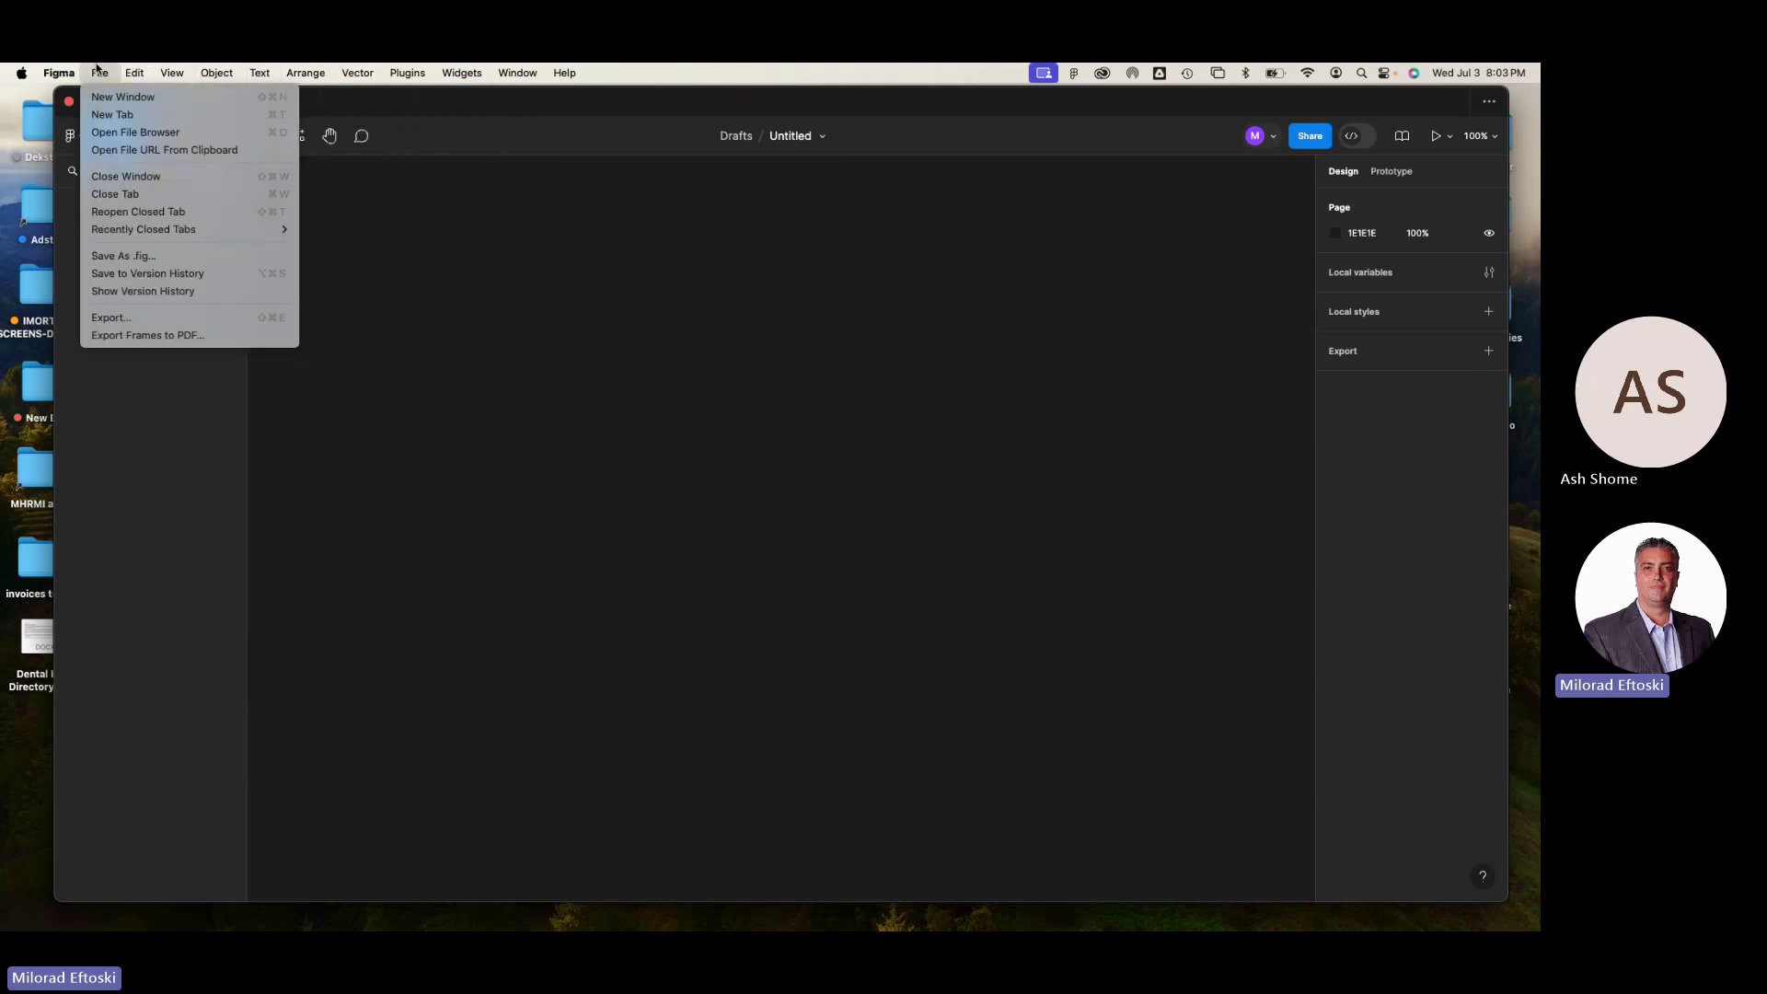
pyautogui.click(364, 101)
pyautogui.moveTo(366, 100); pyautogui.dragTo(355, 104)
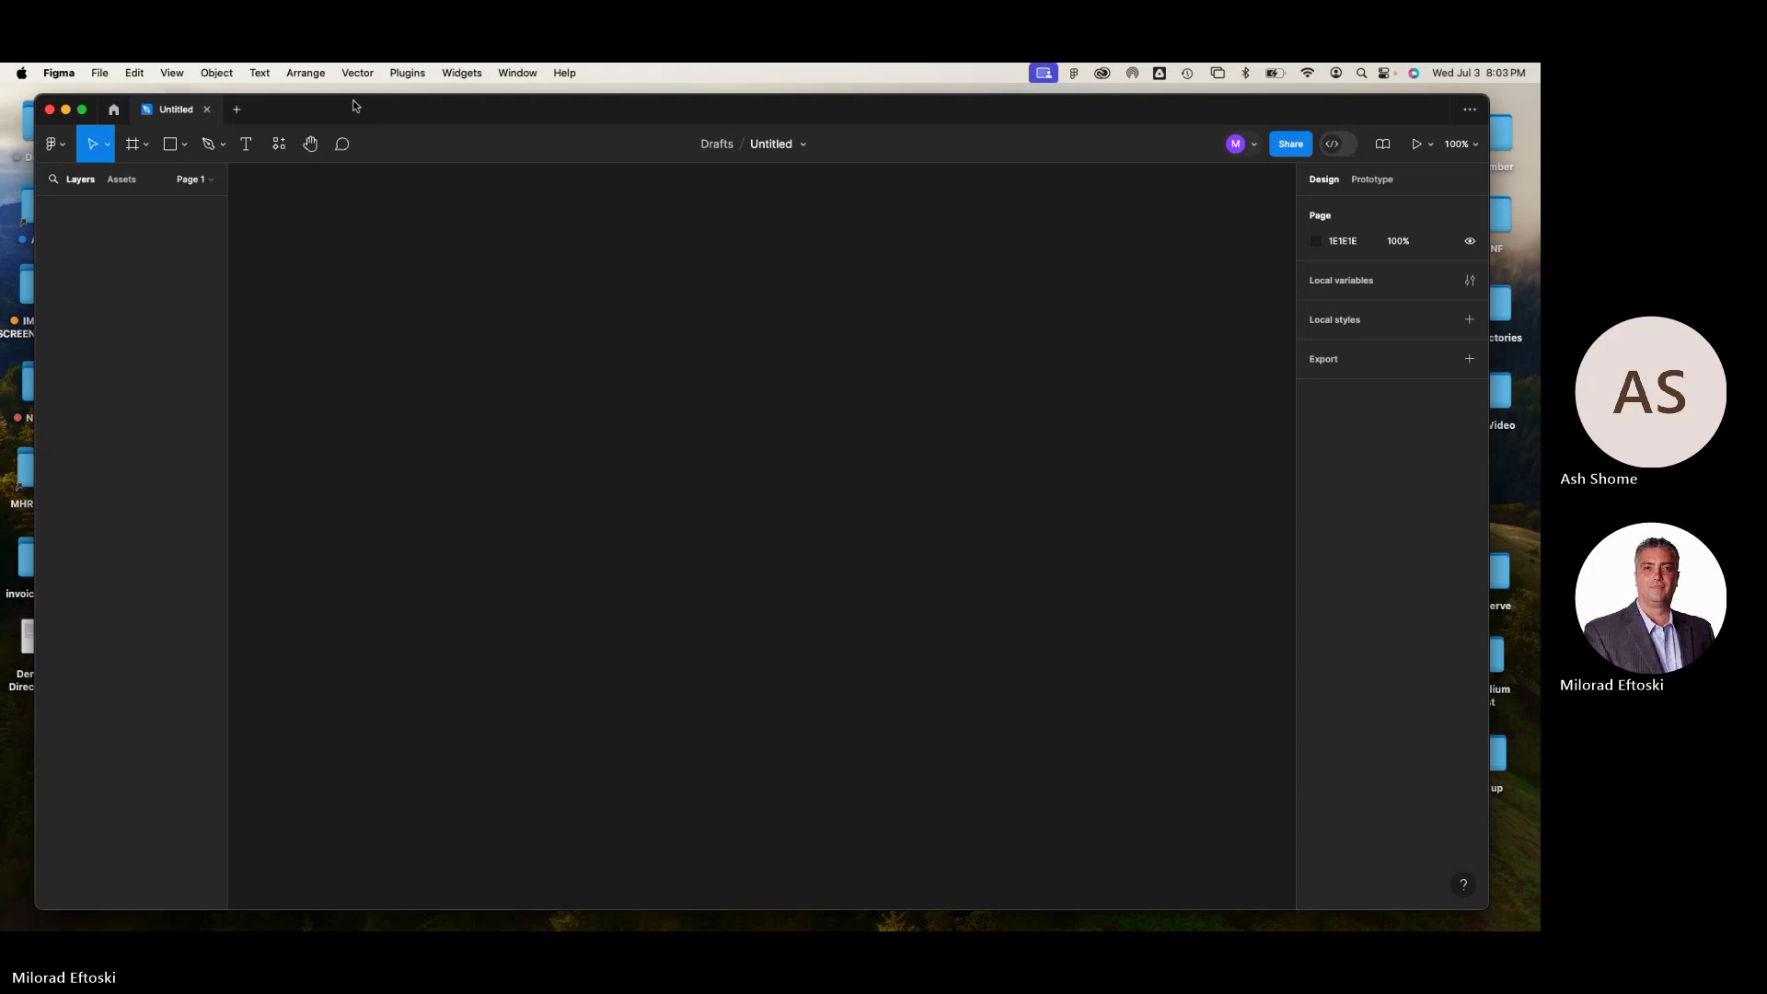
# - Switch the interface theme to Light and briefly check how the new-file page looks with it
pyautogui.click(54, 144)
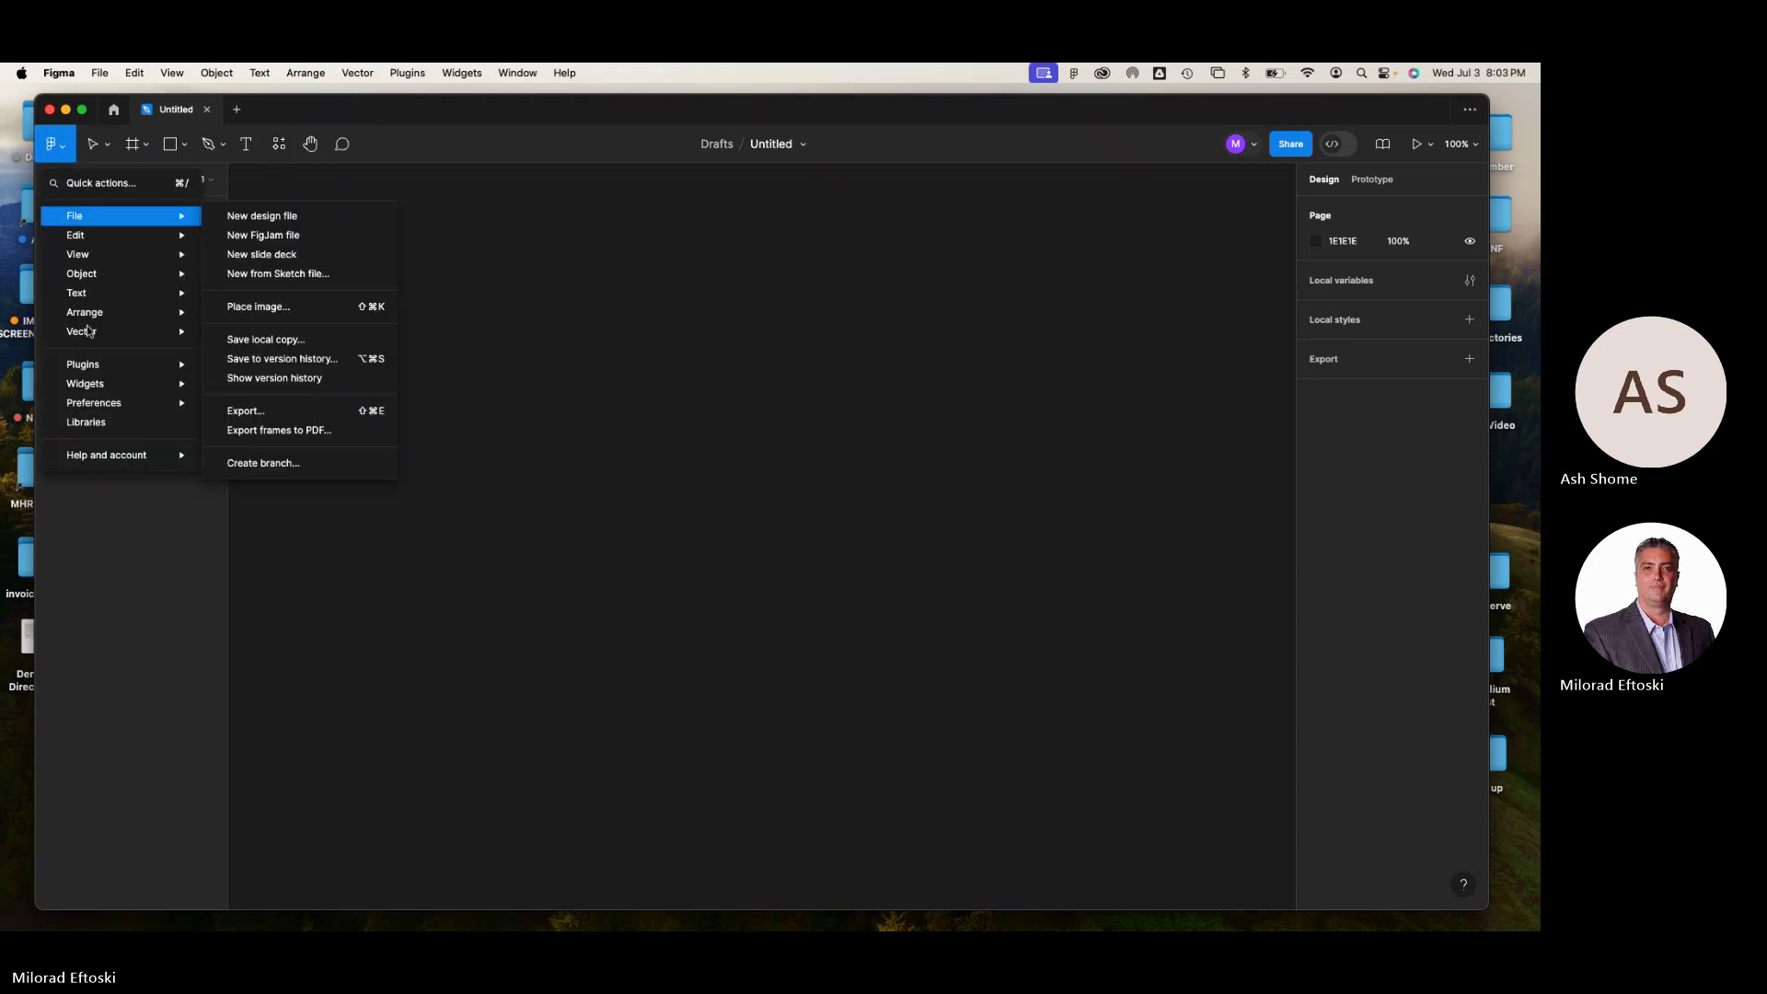
pyautogui.moveTo(133, 373)
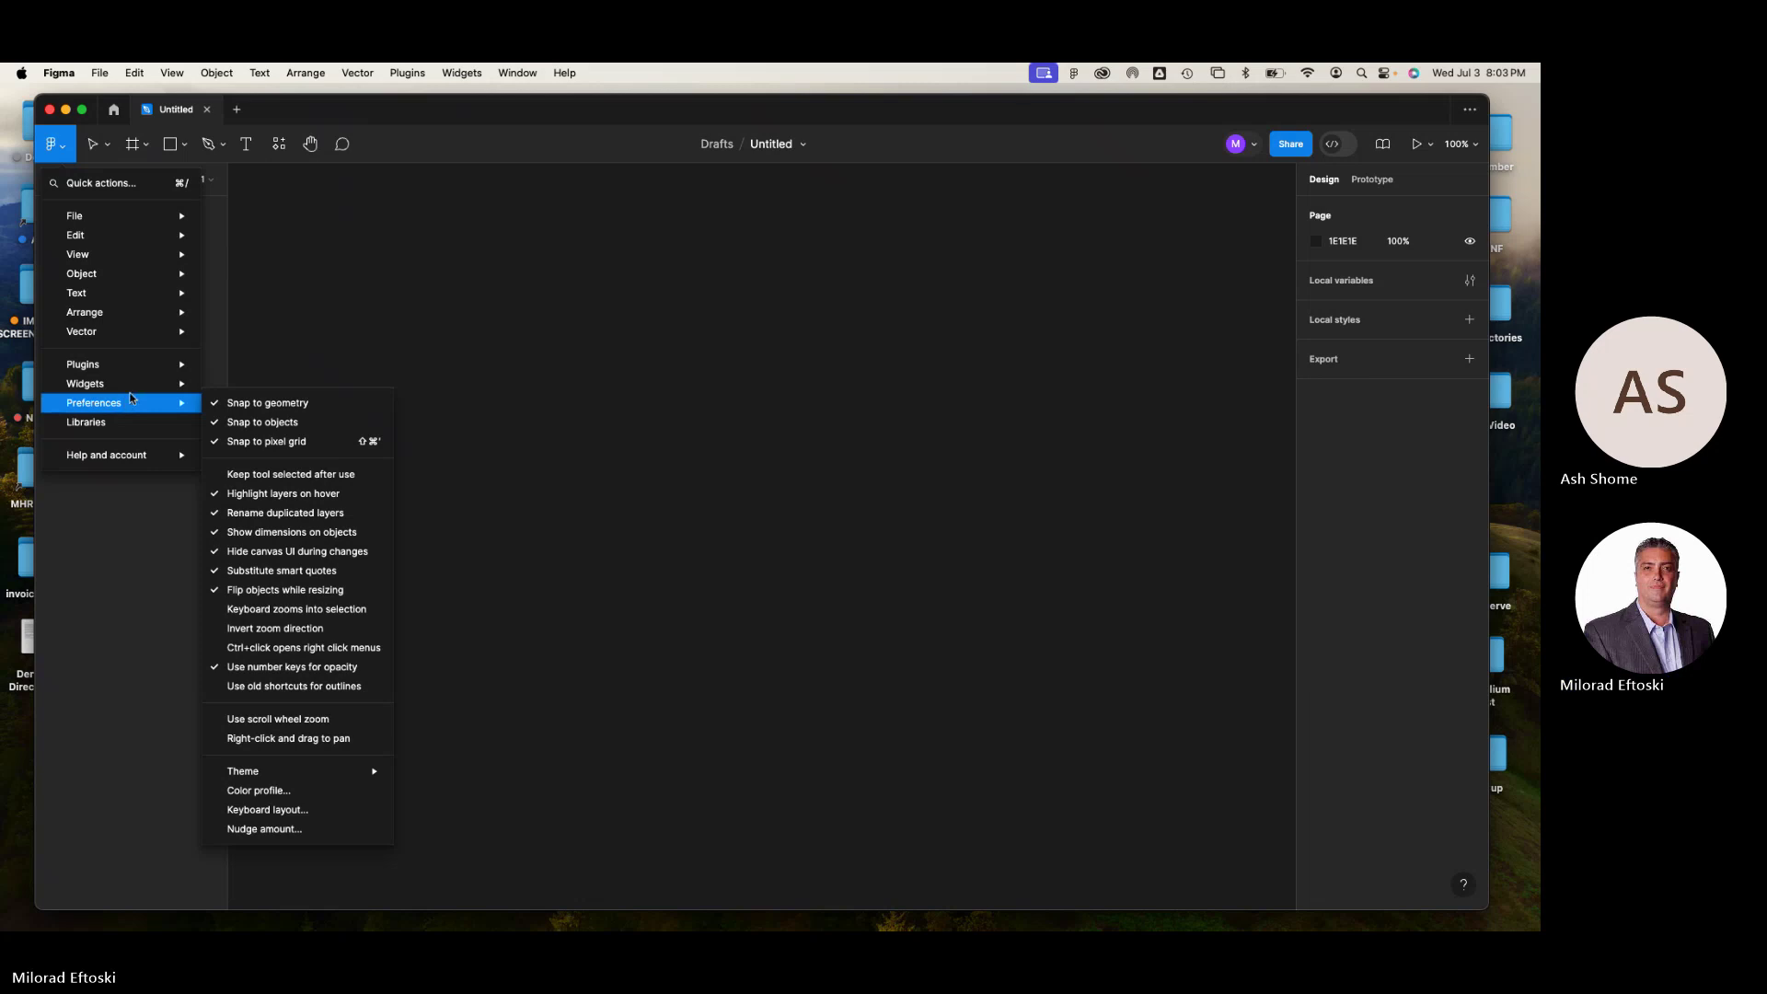
pyautogui.moveTo(147, 454)
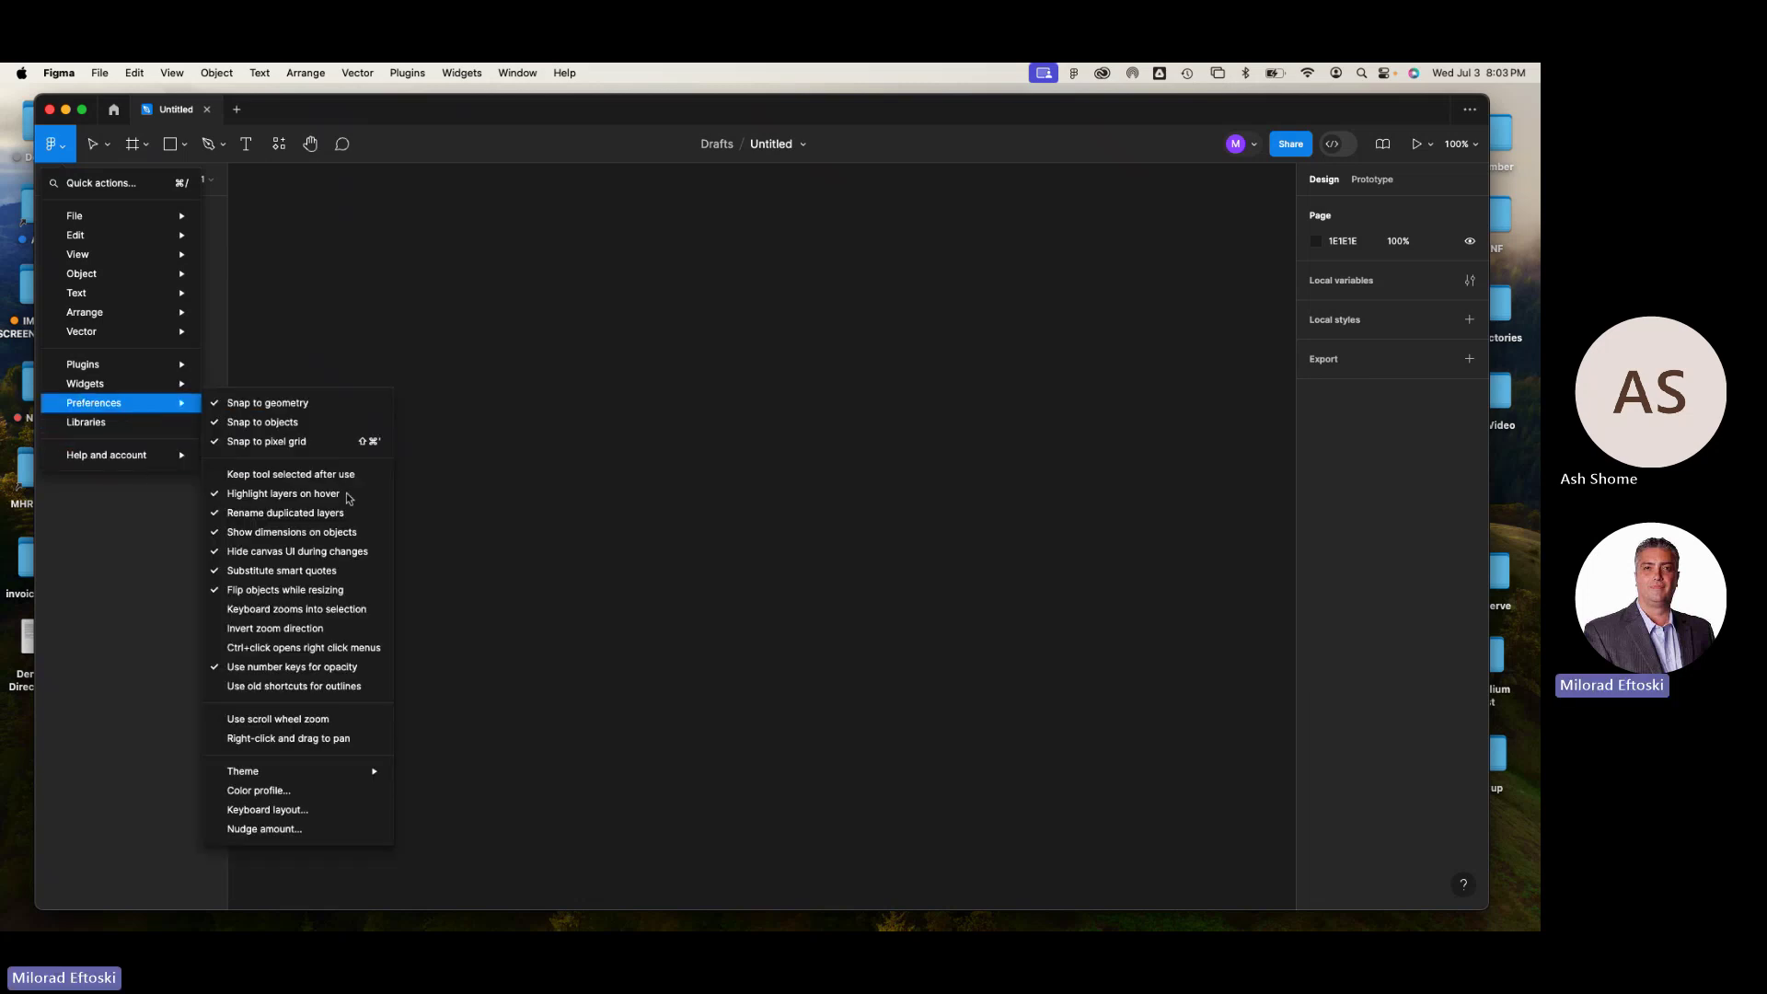
pyautogui.moveTo(350, 771)
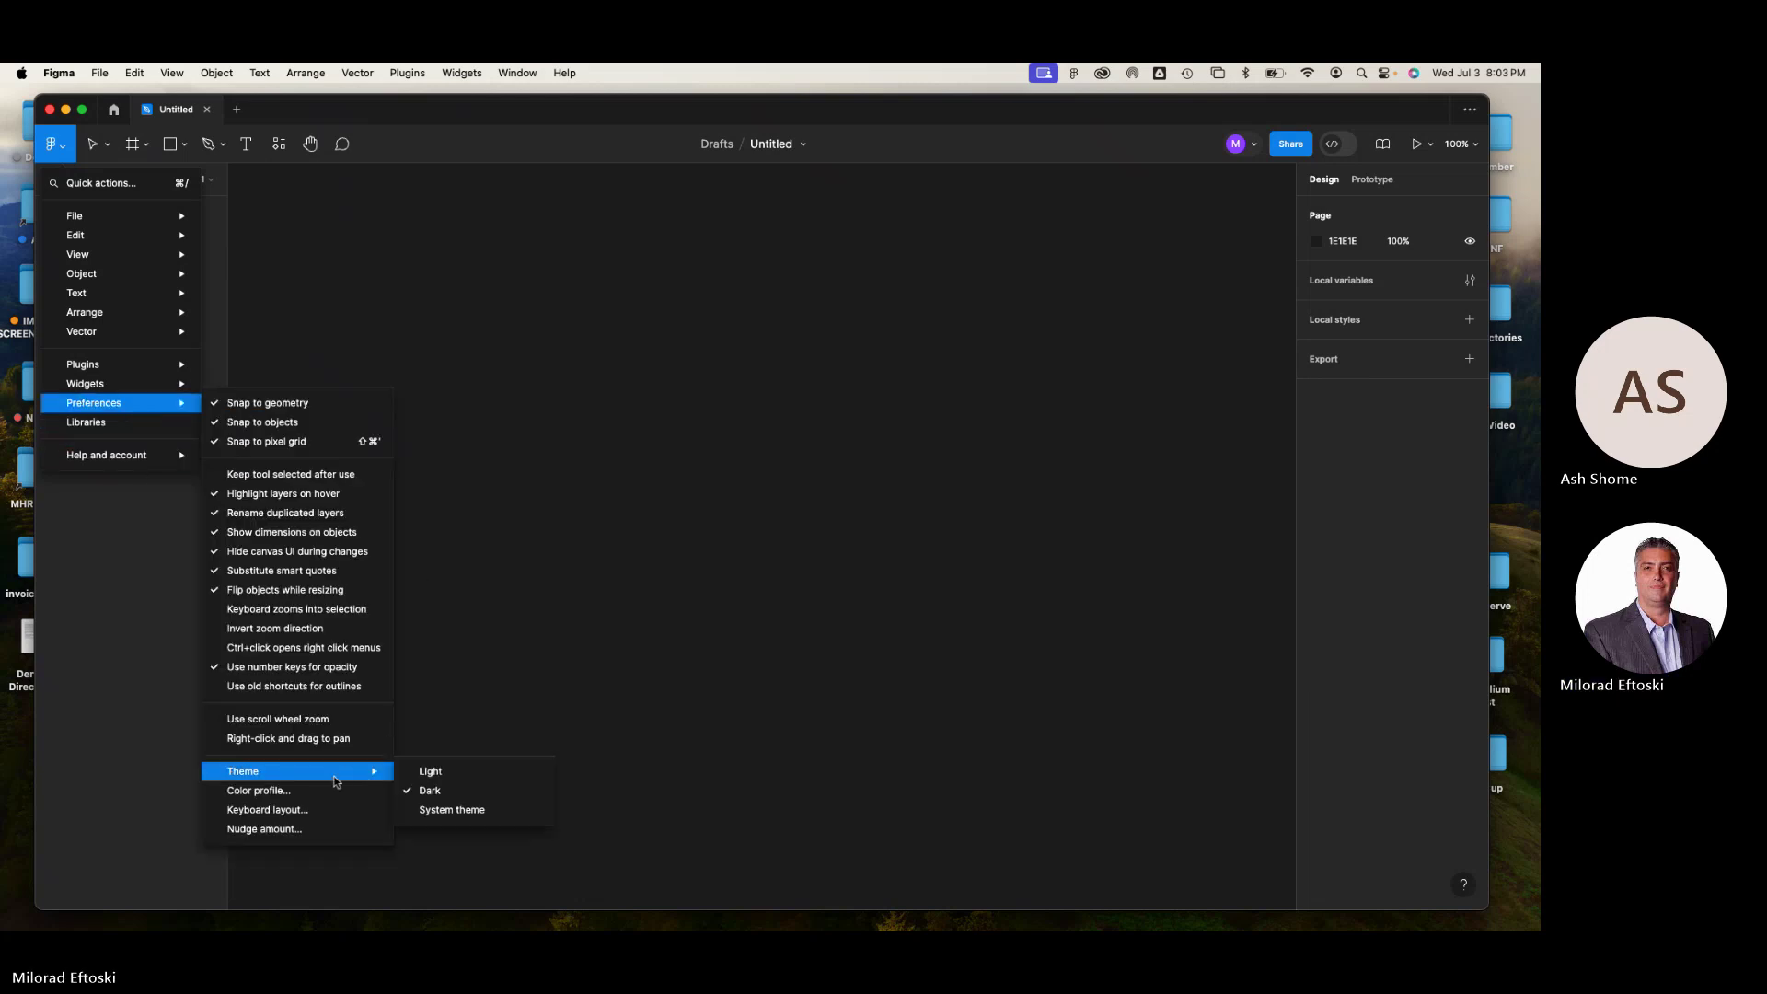
pyautogui.click(512, 772)
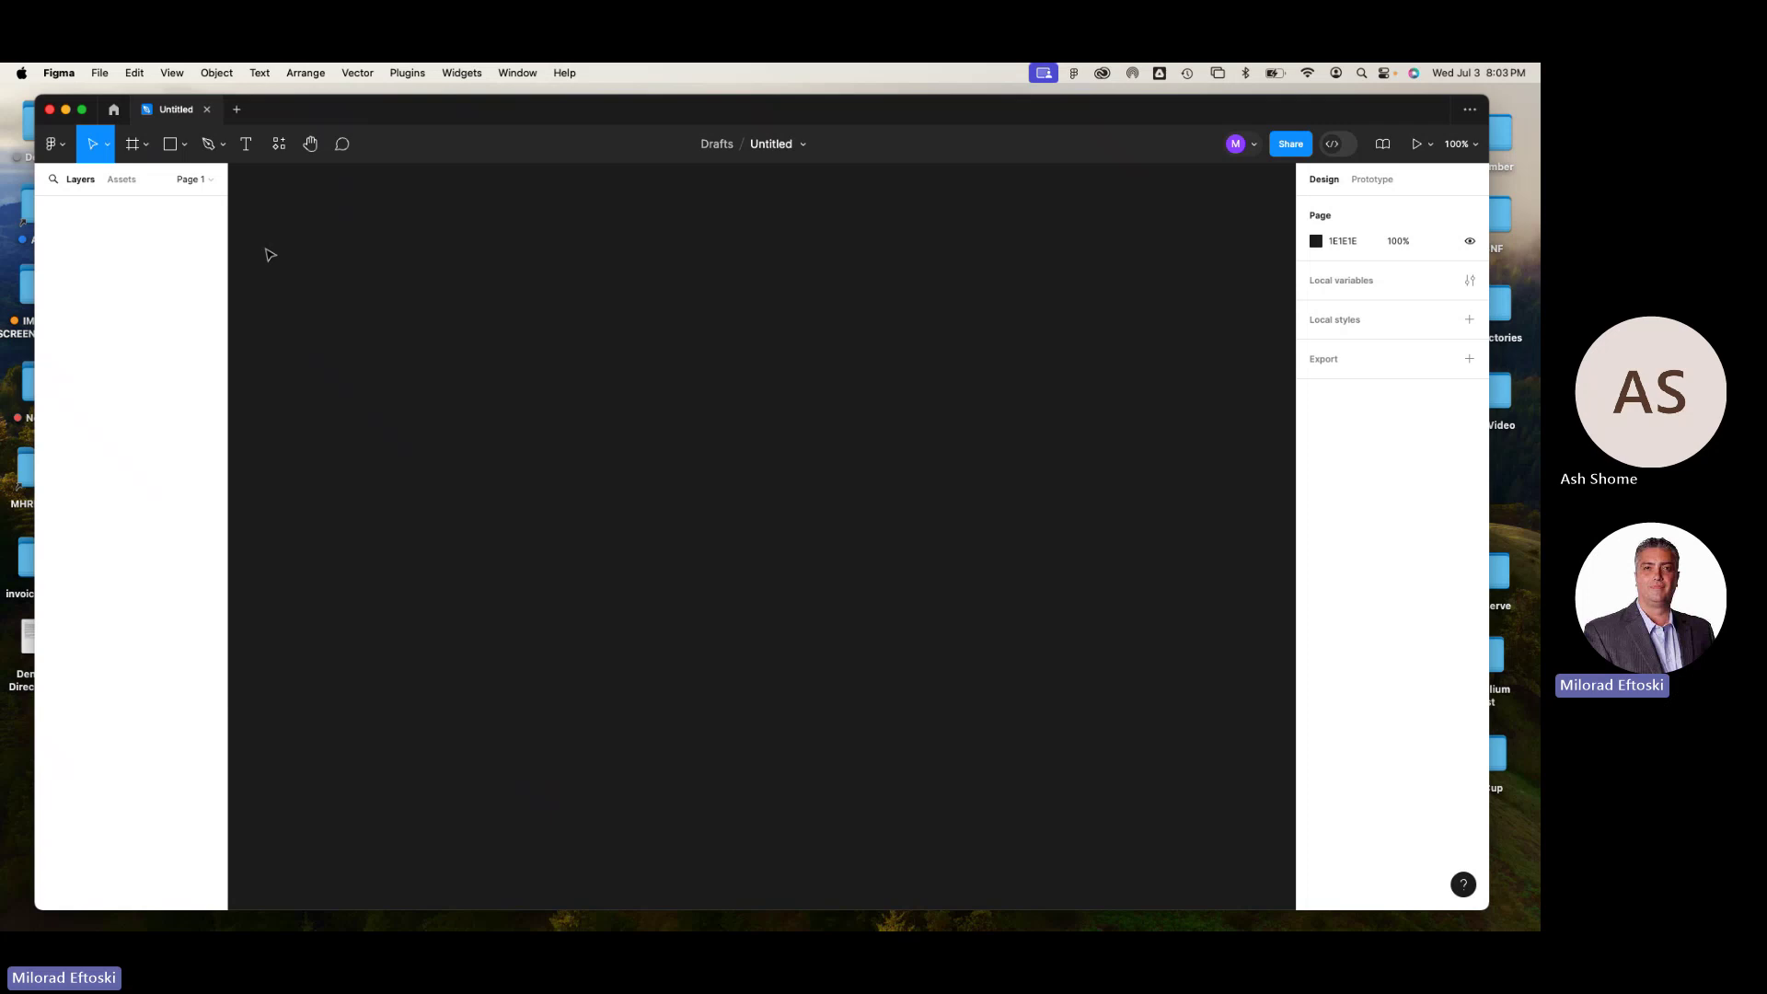
pyautogui.click(237, 108)
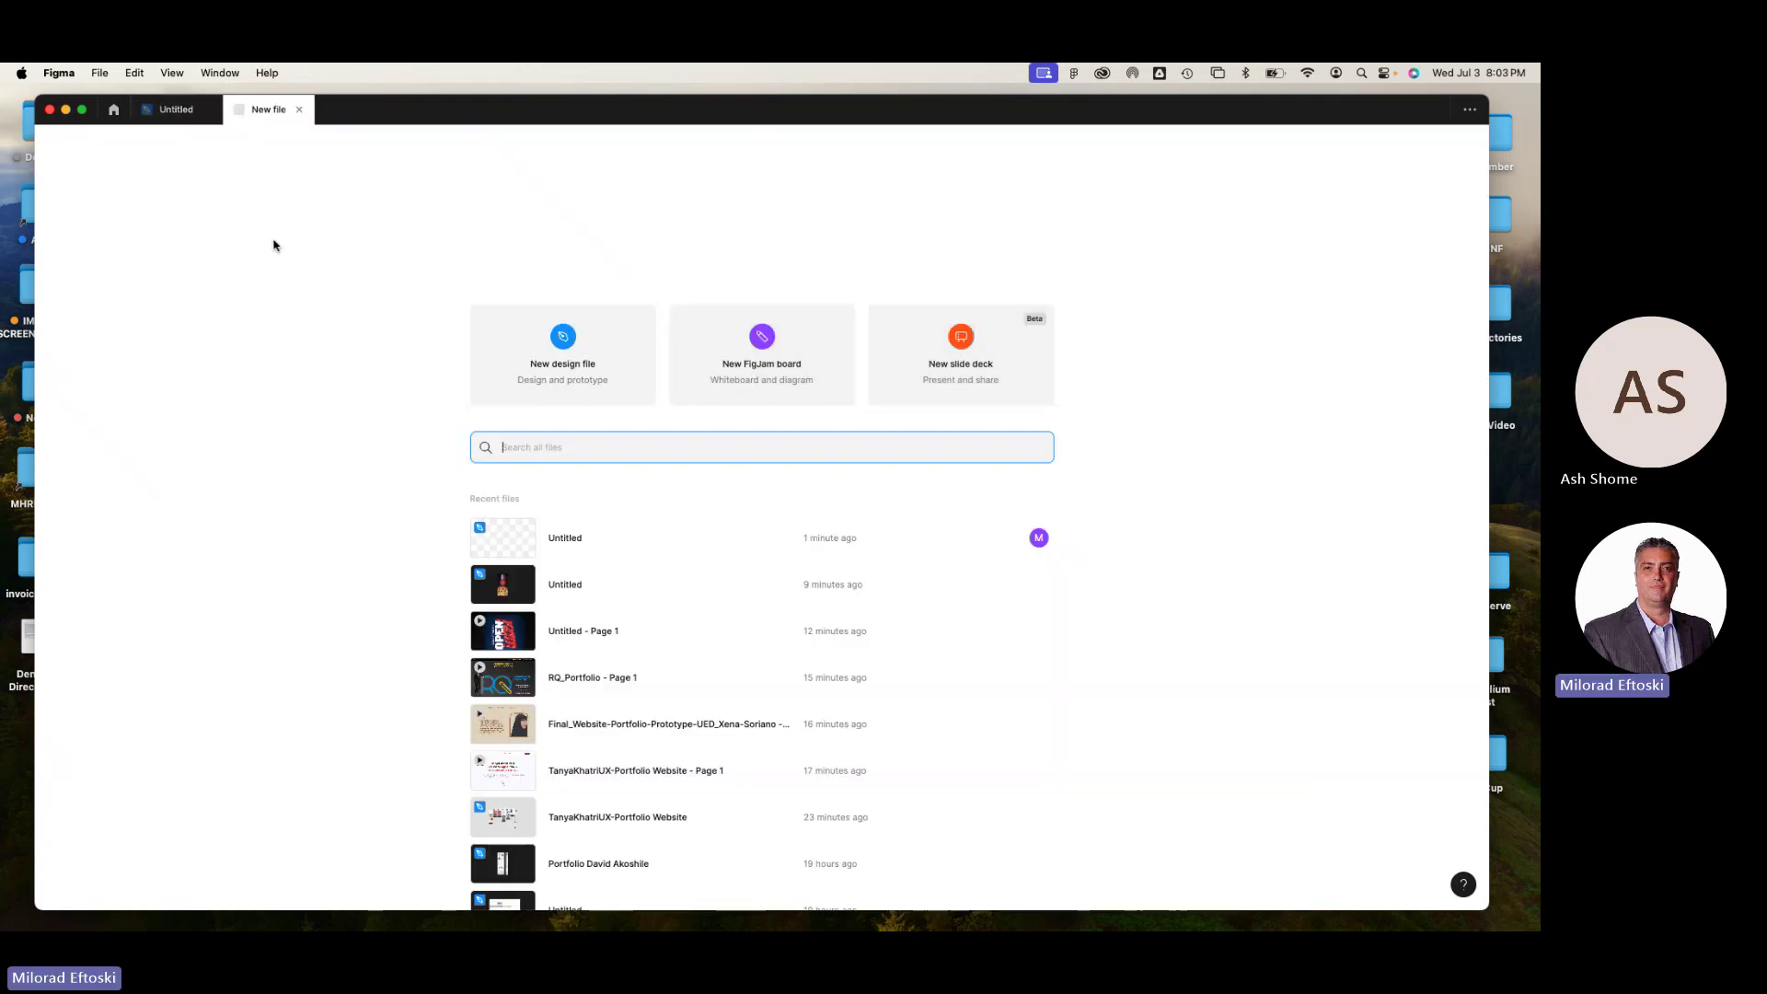
pyautogui.click(299, 109)
# - Set the interface theme preference back to Dark
pyautogui.click(56, 147)
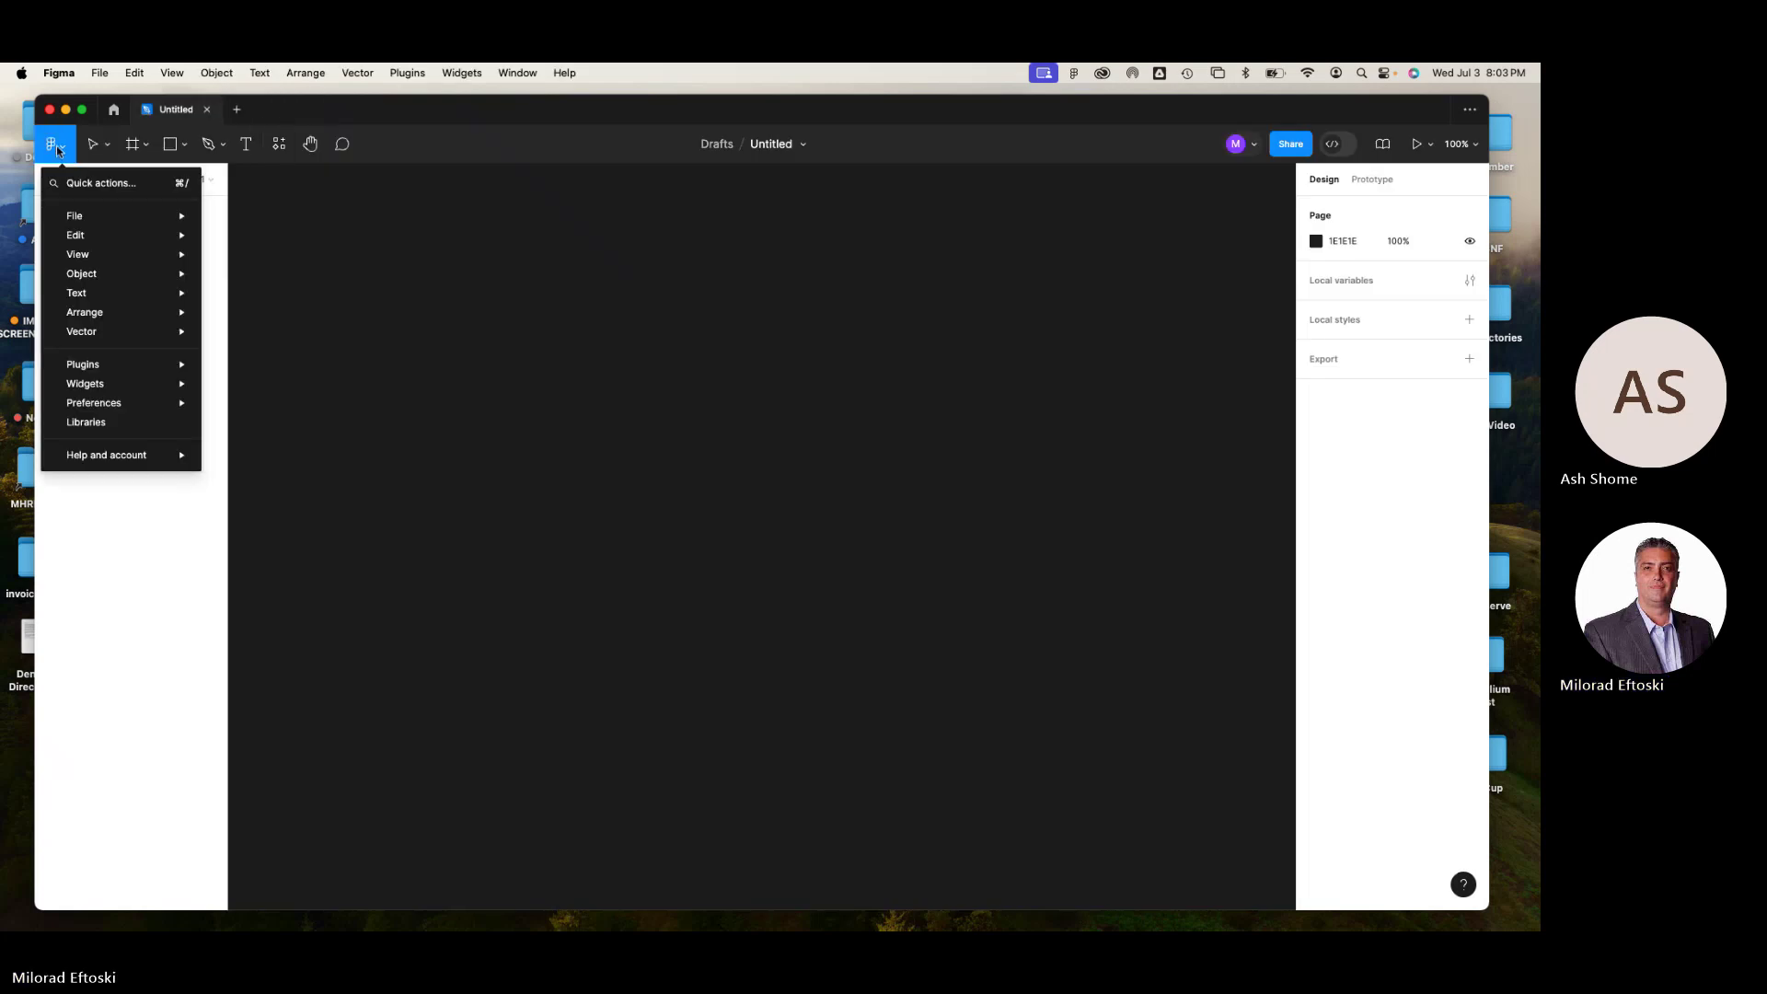
pyautogui.moveTo(115, 411)
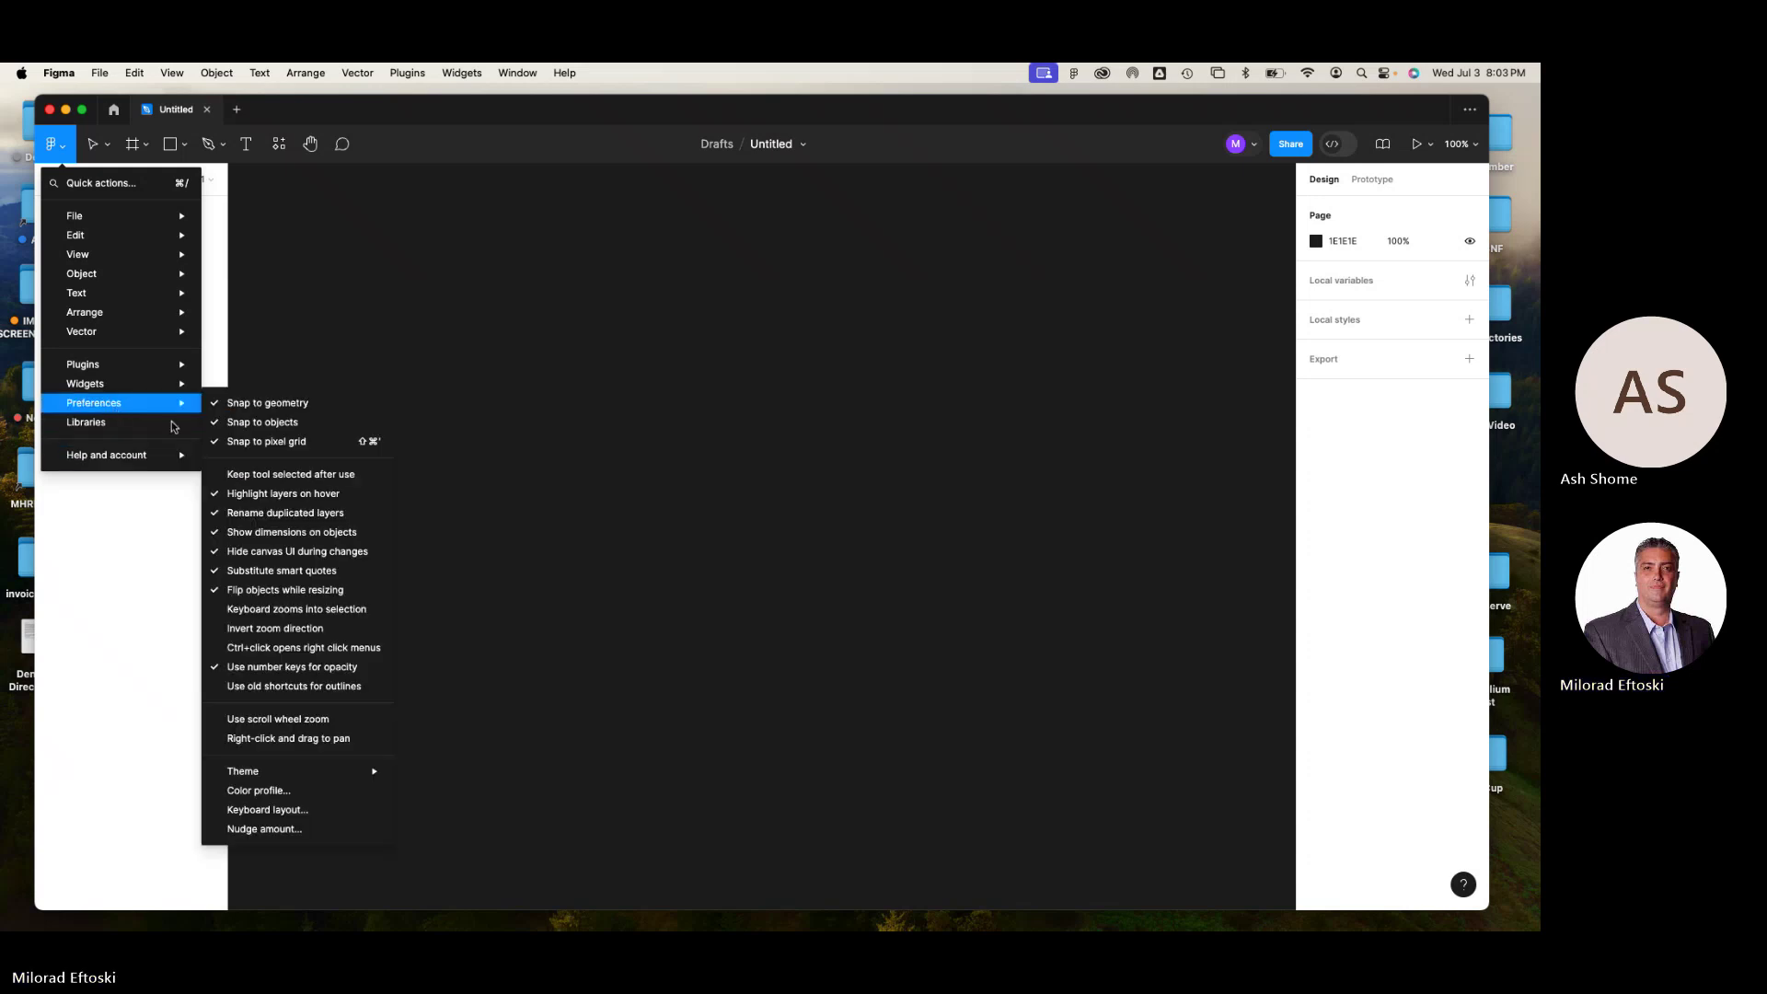
pyautogui.moveTo(368, 773)
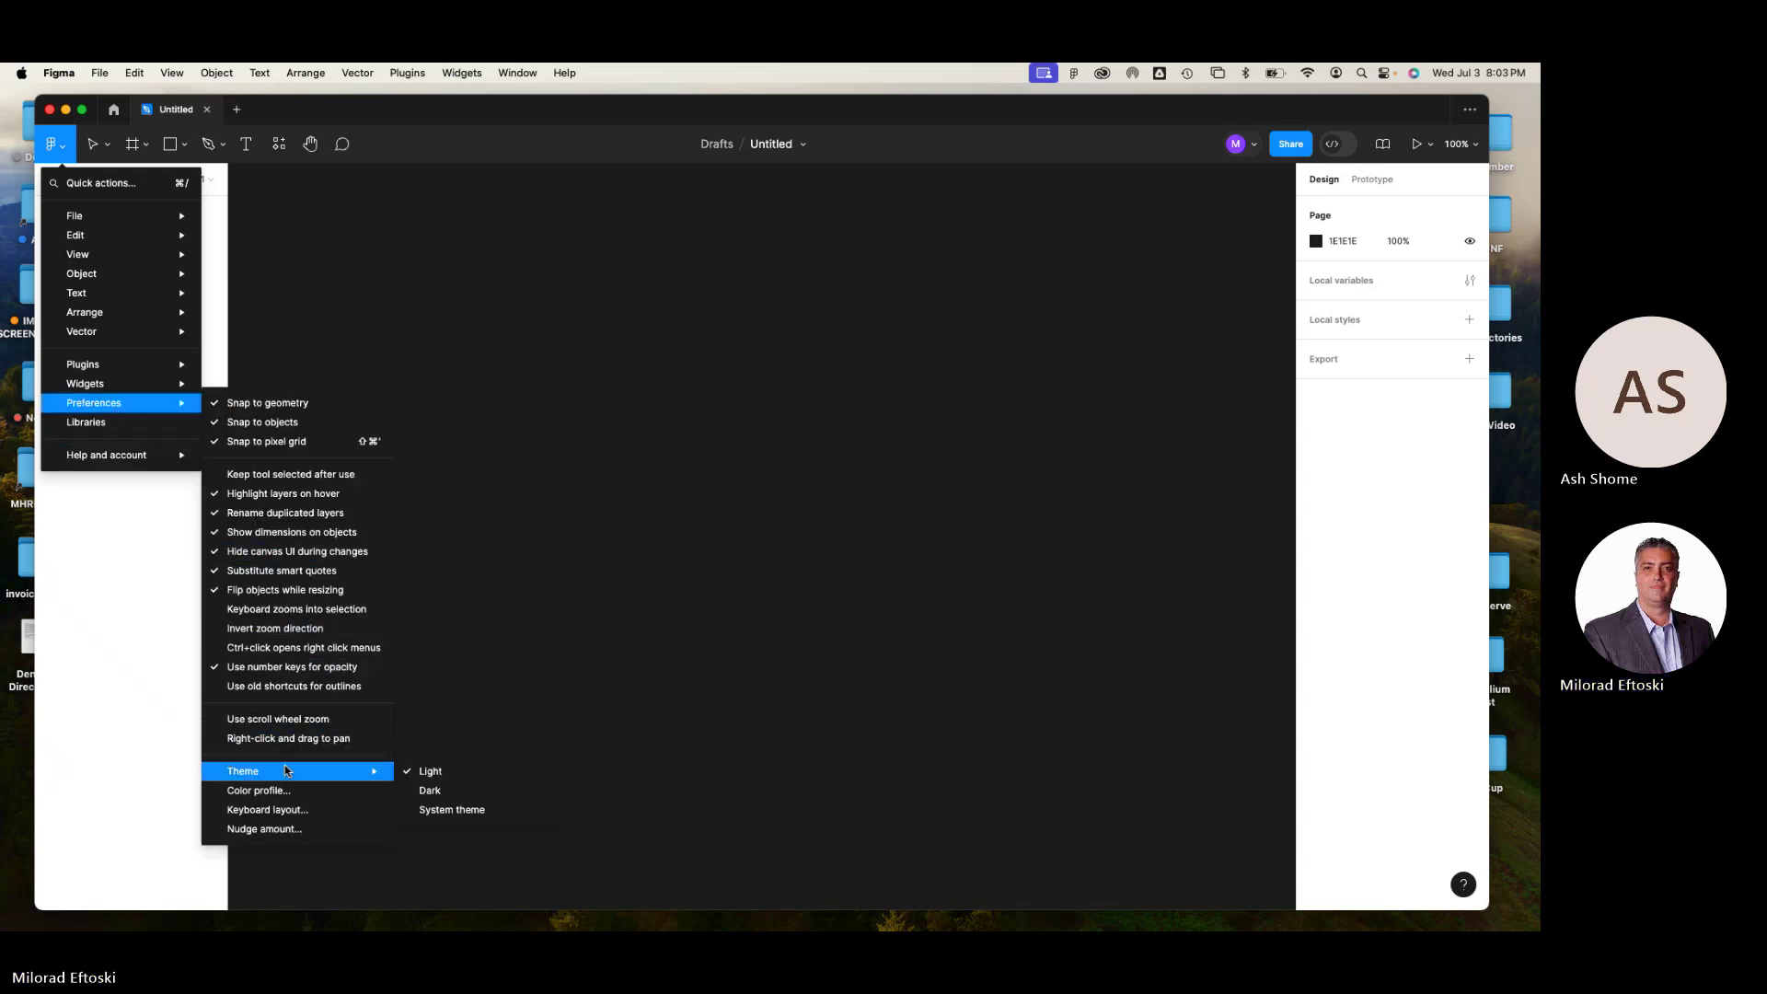
pyautogui.click(454, 793)
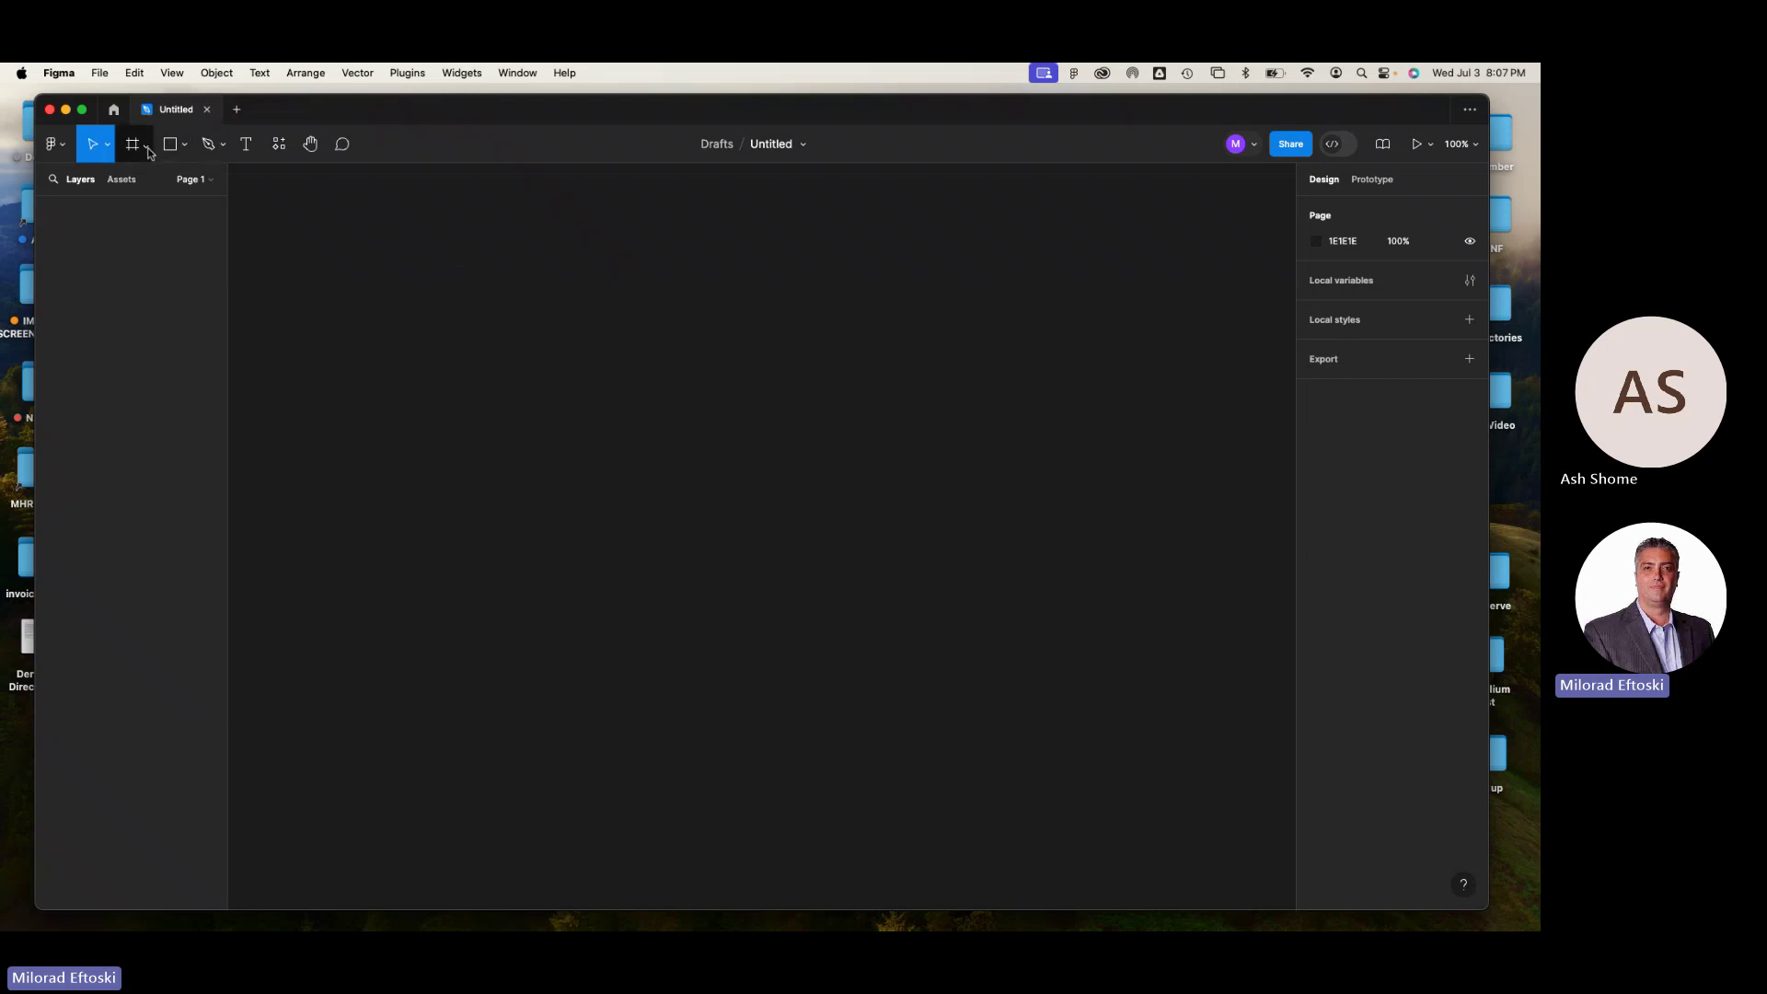
# - Review the Move and Scale tool options and the Edit, Object and Arrange commands without choosing any
pyautogui.click(106, 145)
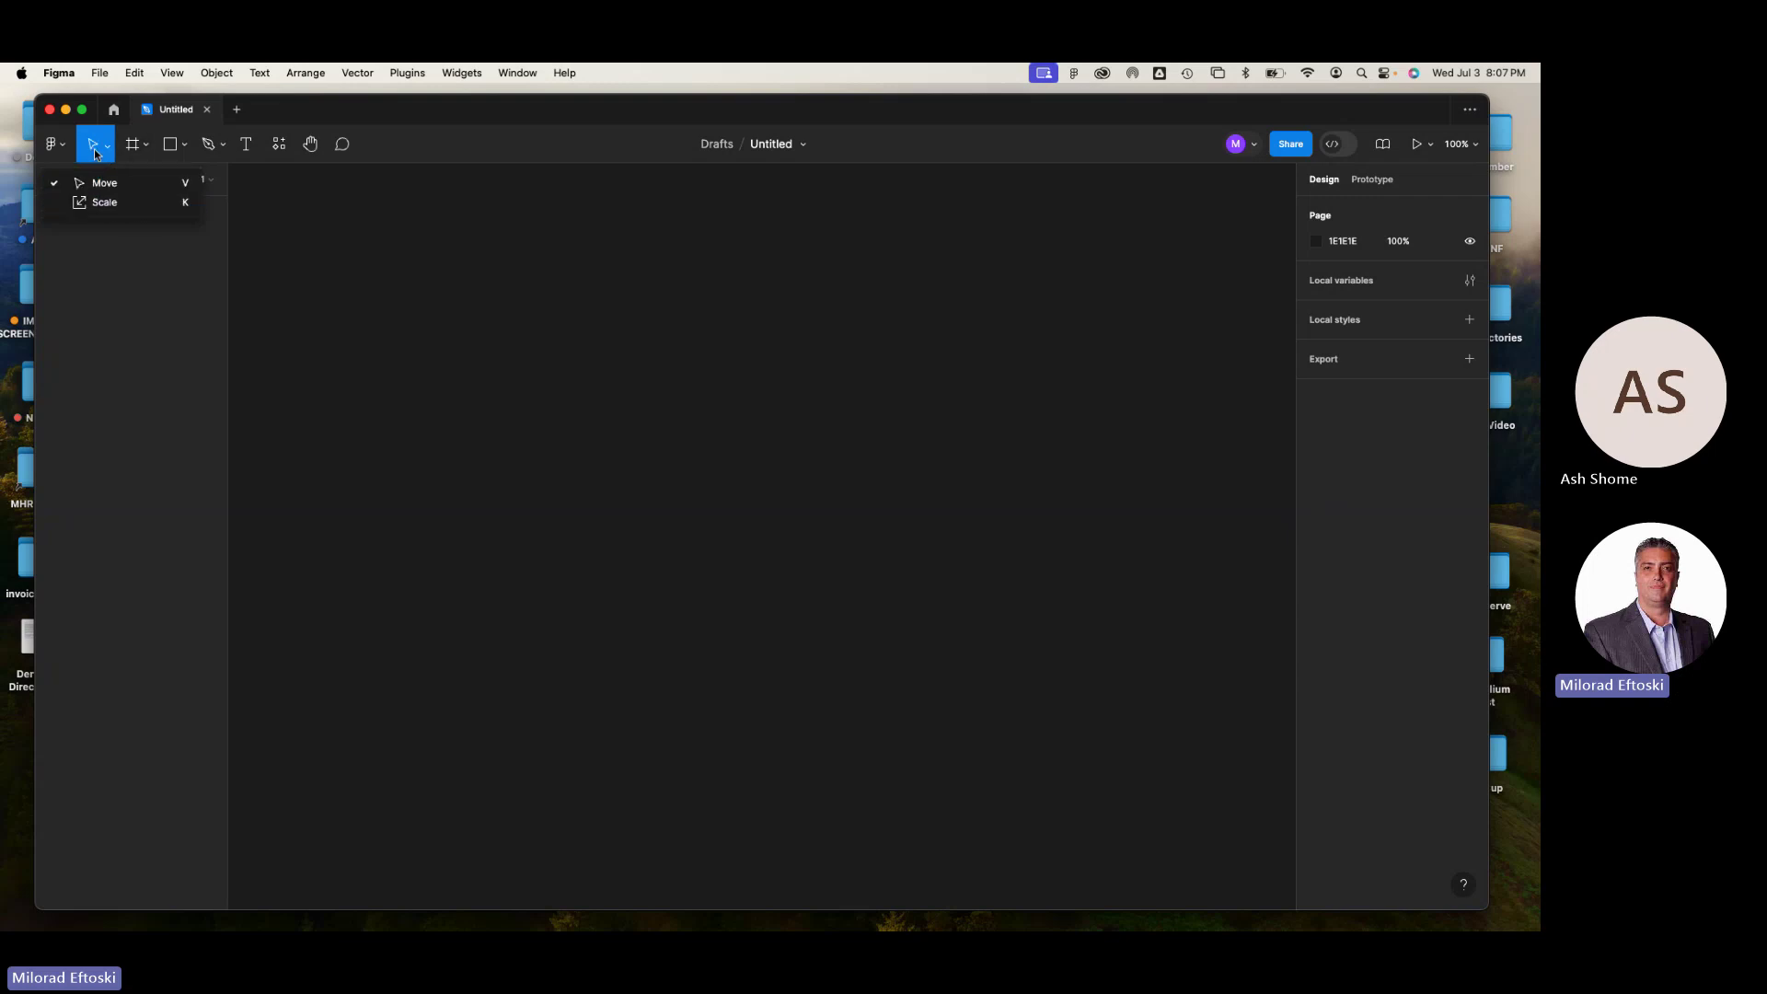
pyautogui.click(142, 235)
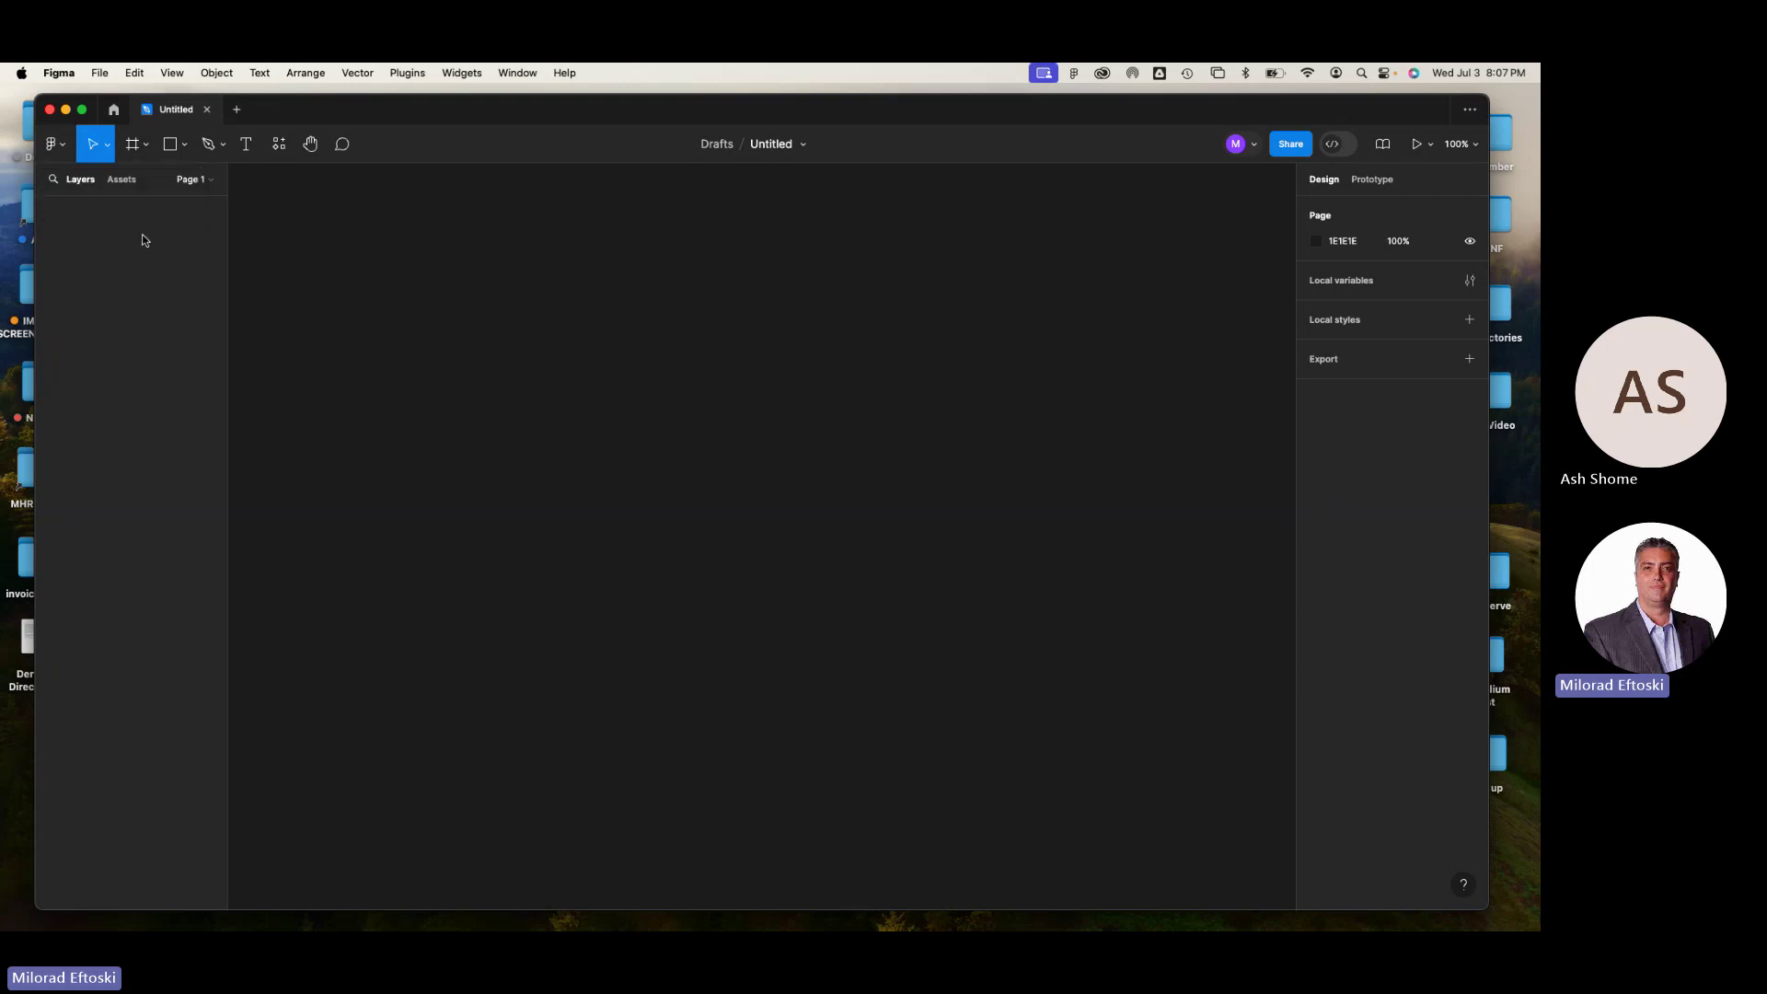
pyautogui.click(64, 150)
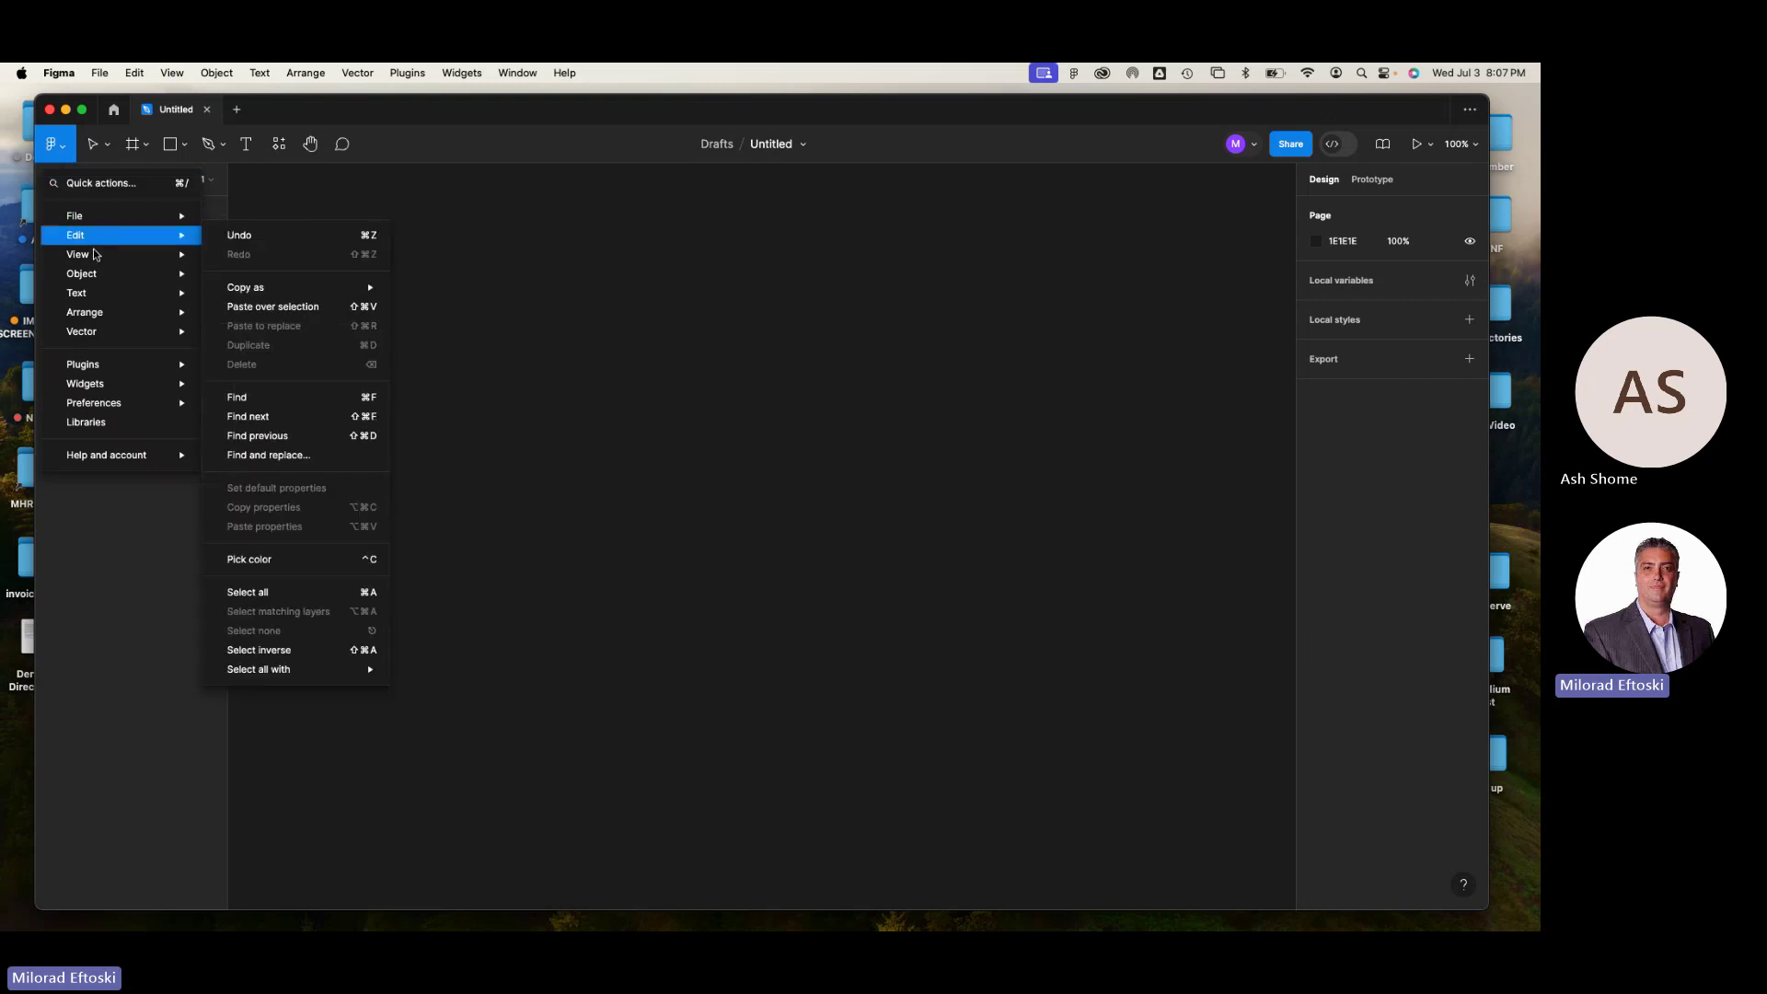
pyautogui.moveTo(98, 242)
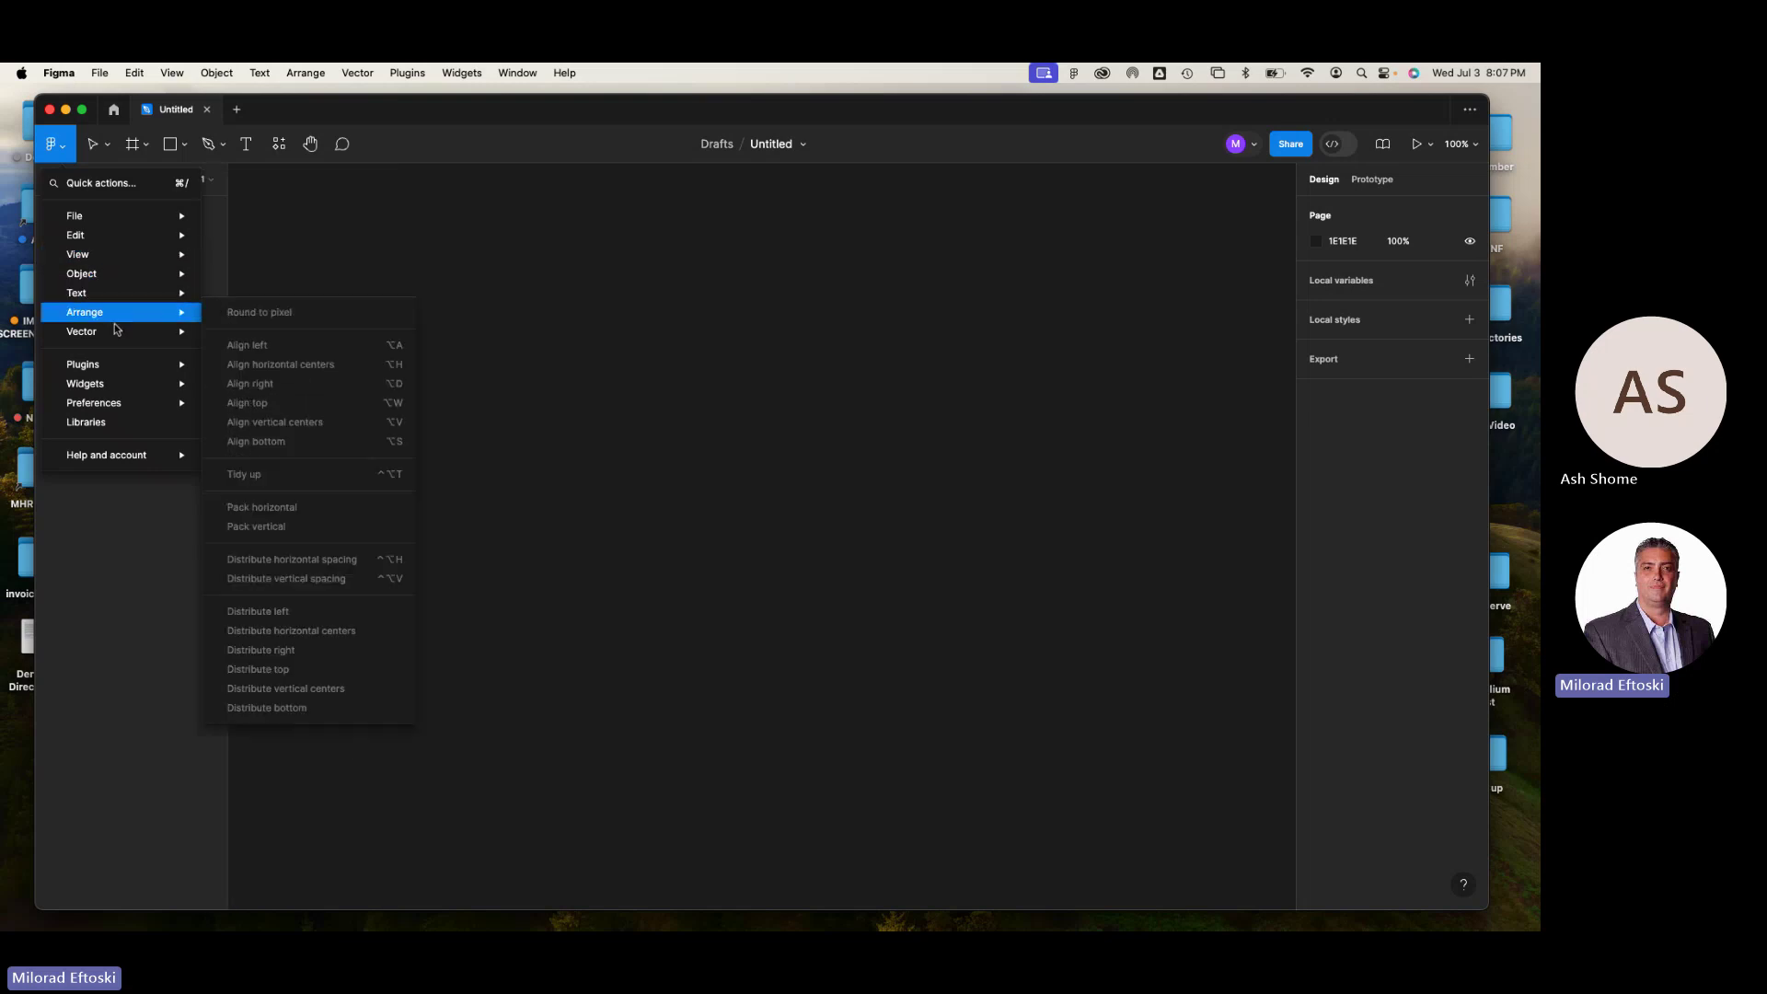
pyautogui.moveTo(120, 329)
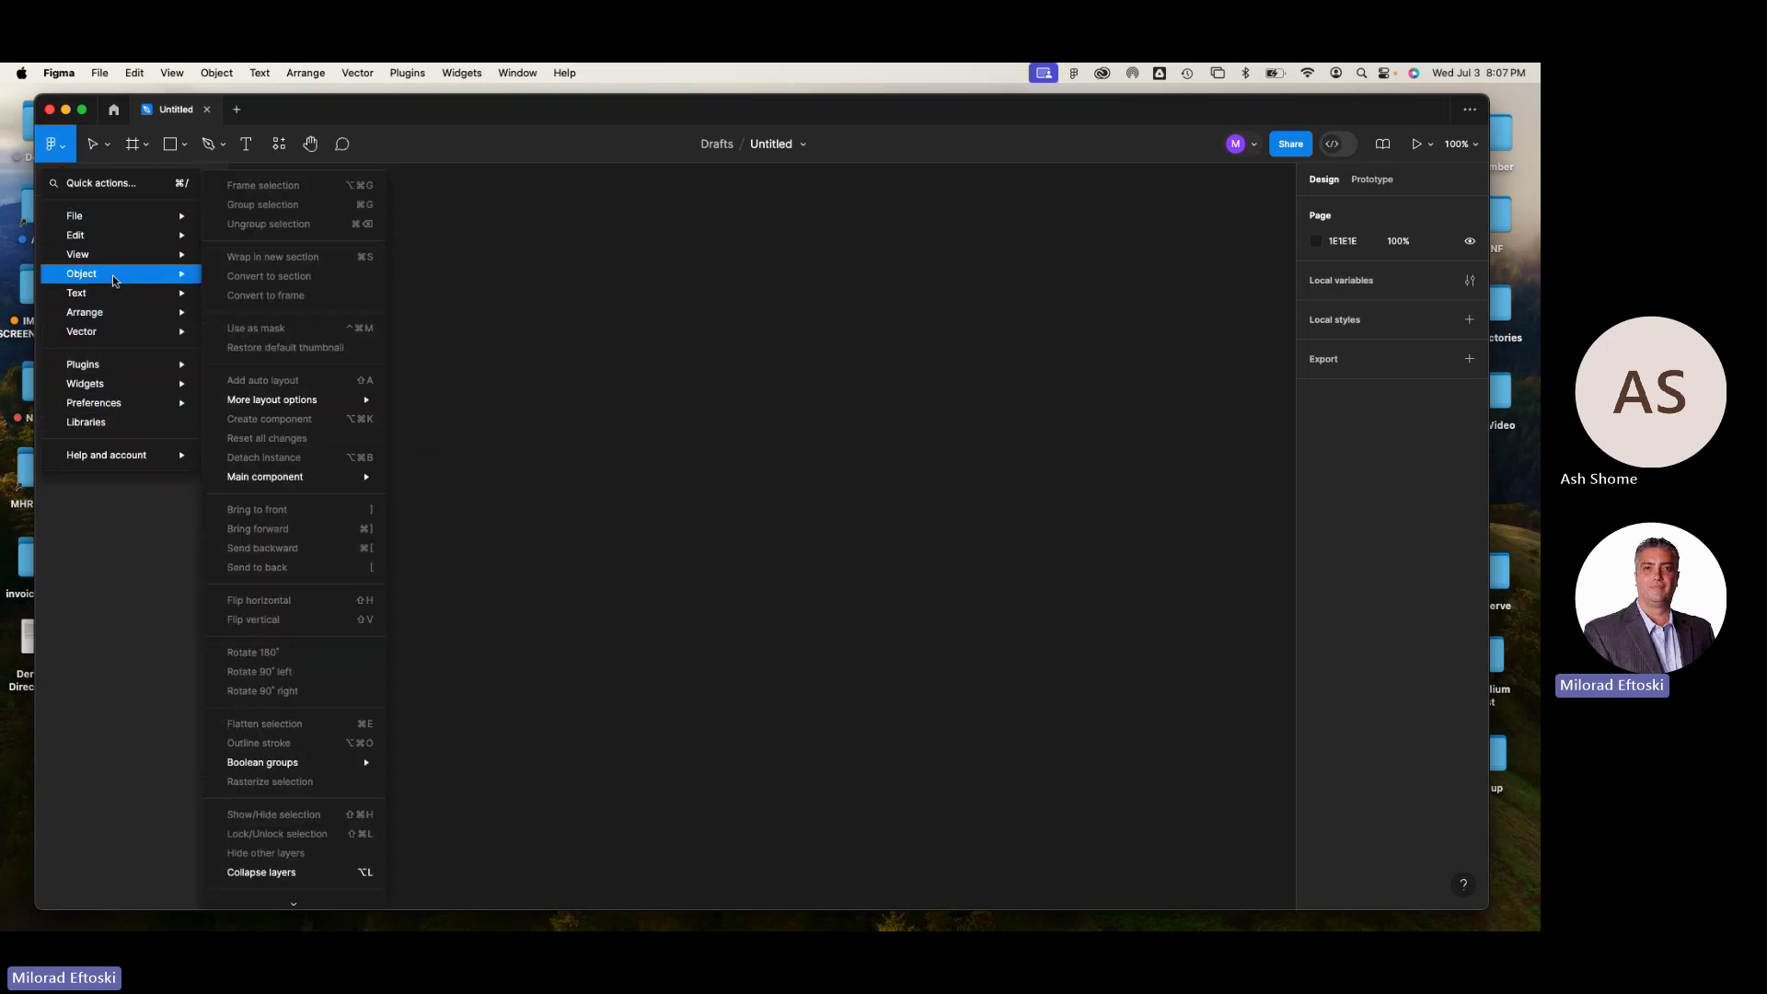
pyautogui.click(298, 73)
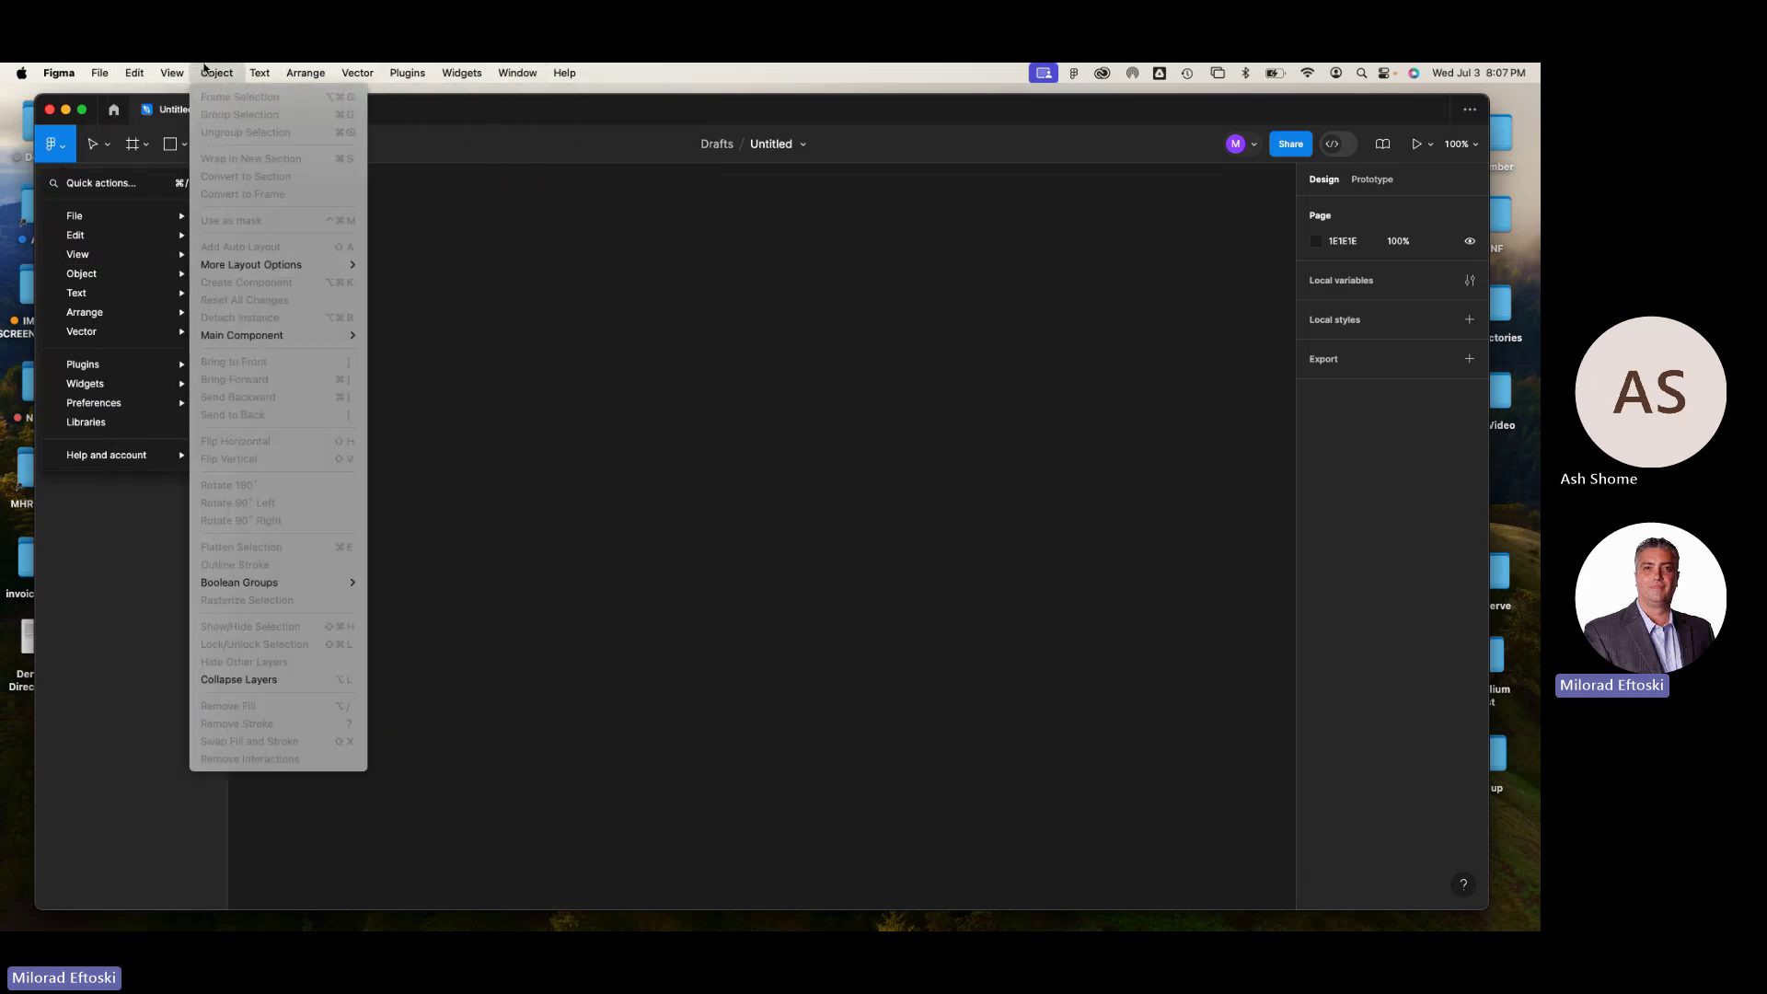
pyautogui.click(423, 317)
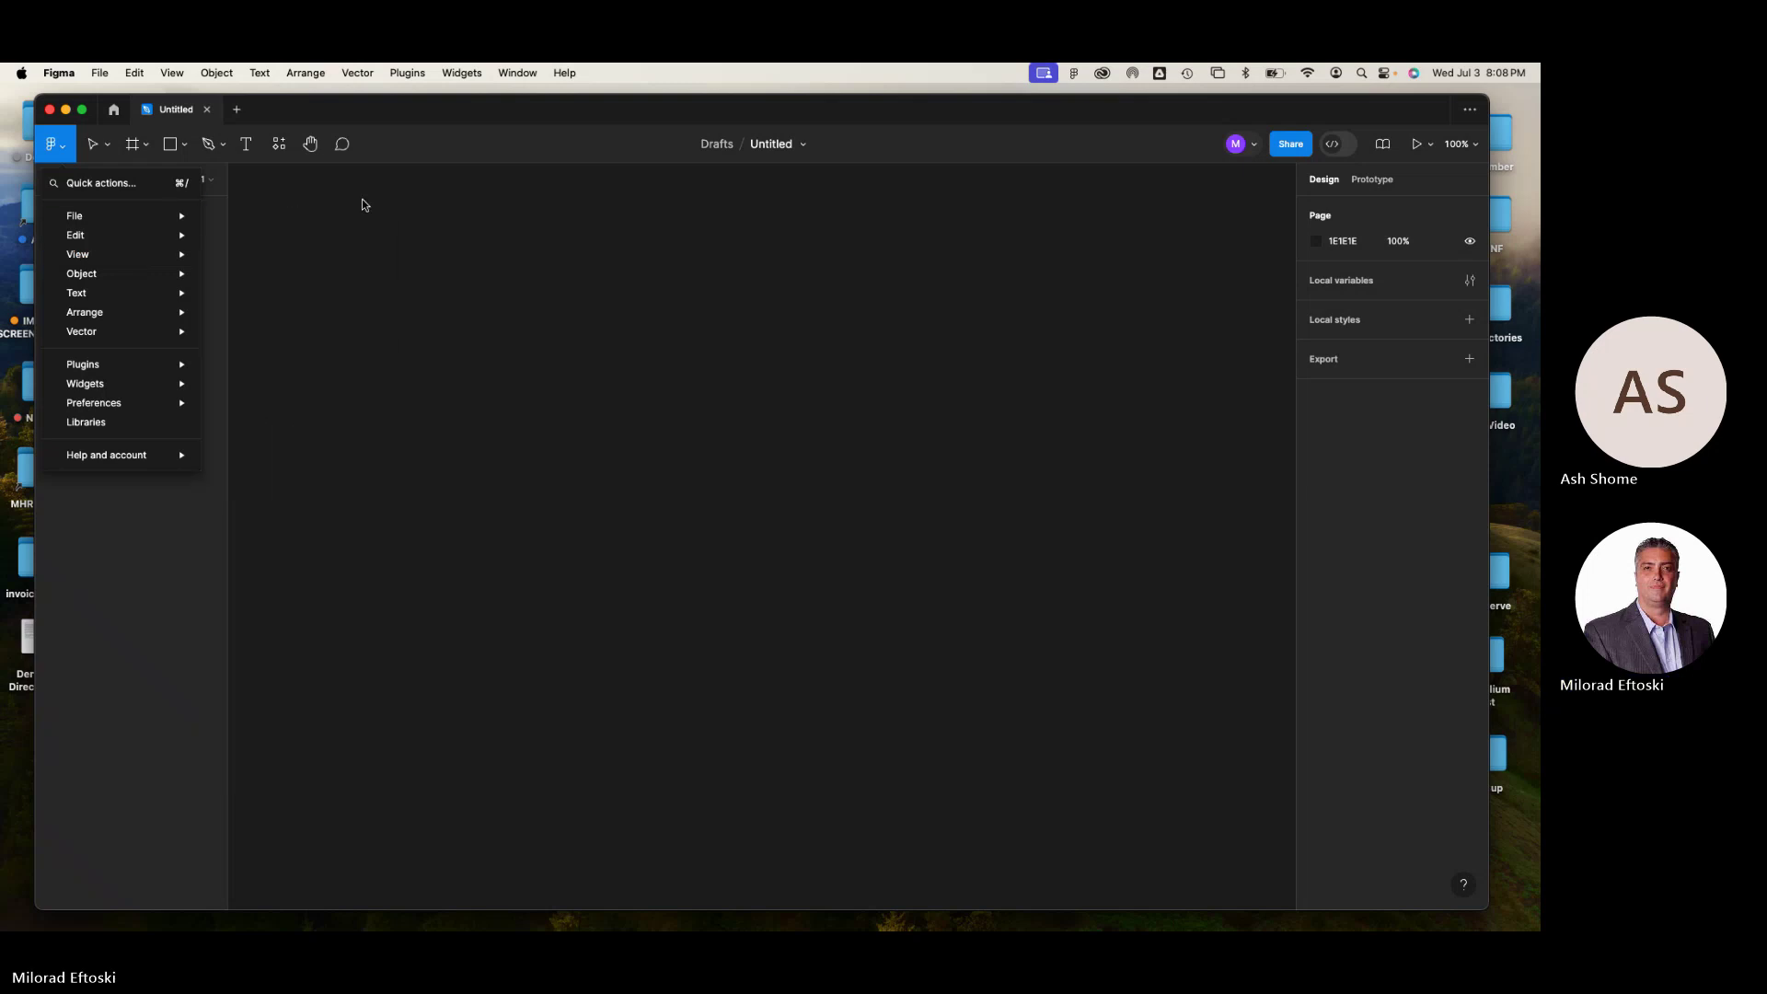
pyautogui.click(240, 182)
pyautogui.click(107, 145)
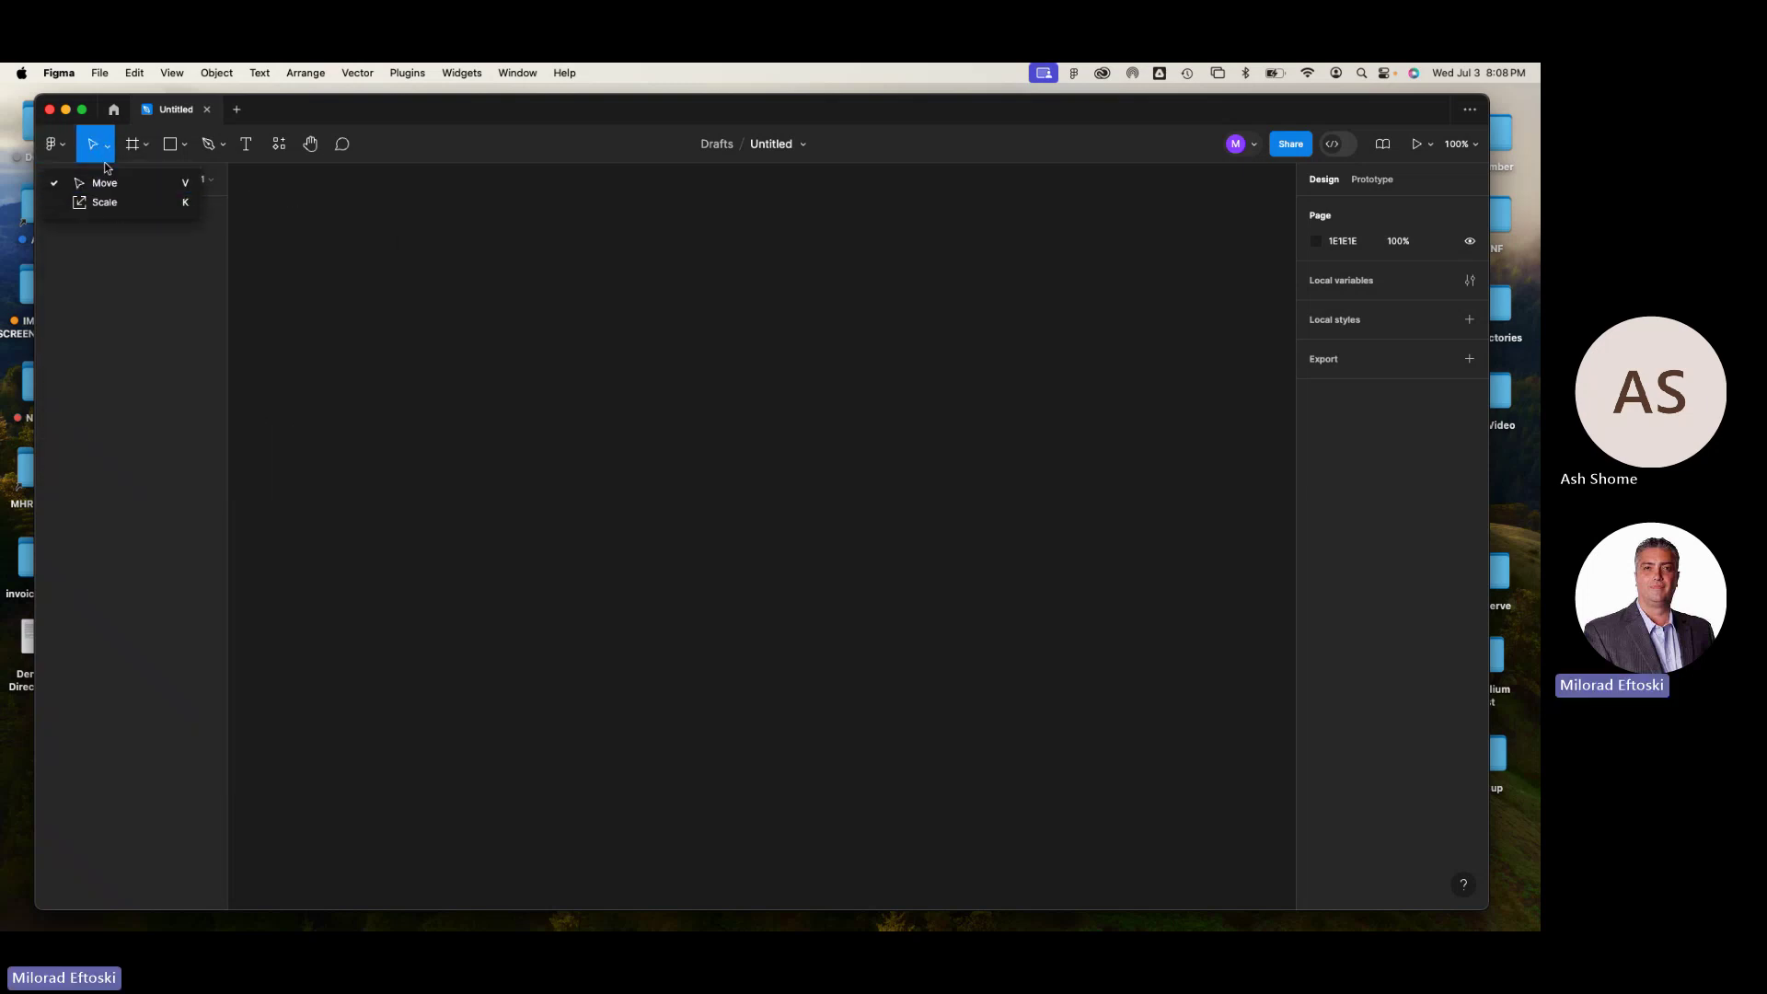
pyautogui.click(102, 148)
# - Draw a frame freehand on the canvas and resize it to about 531 × 608
pyautogui.click(148, 147)
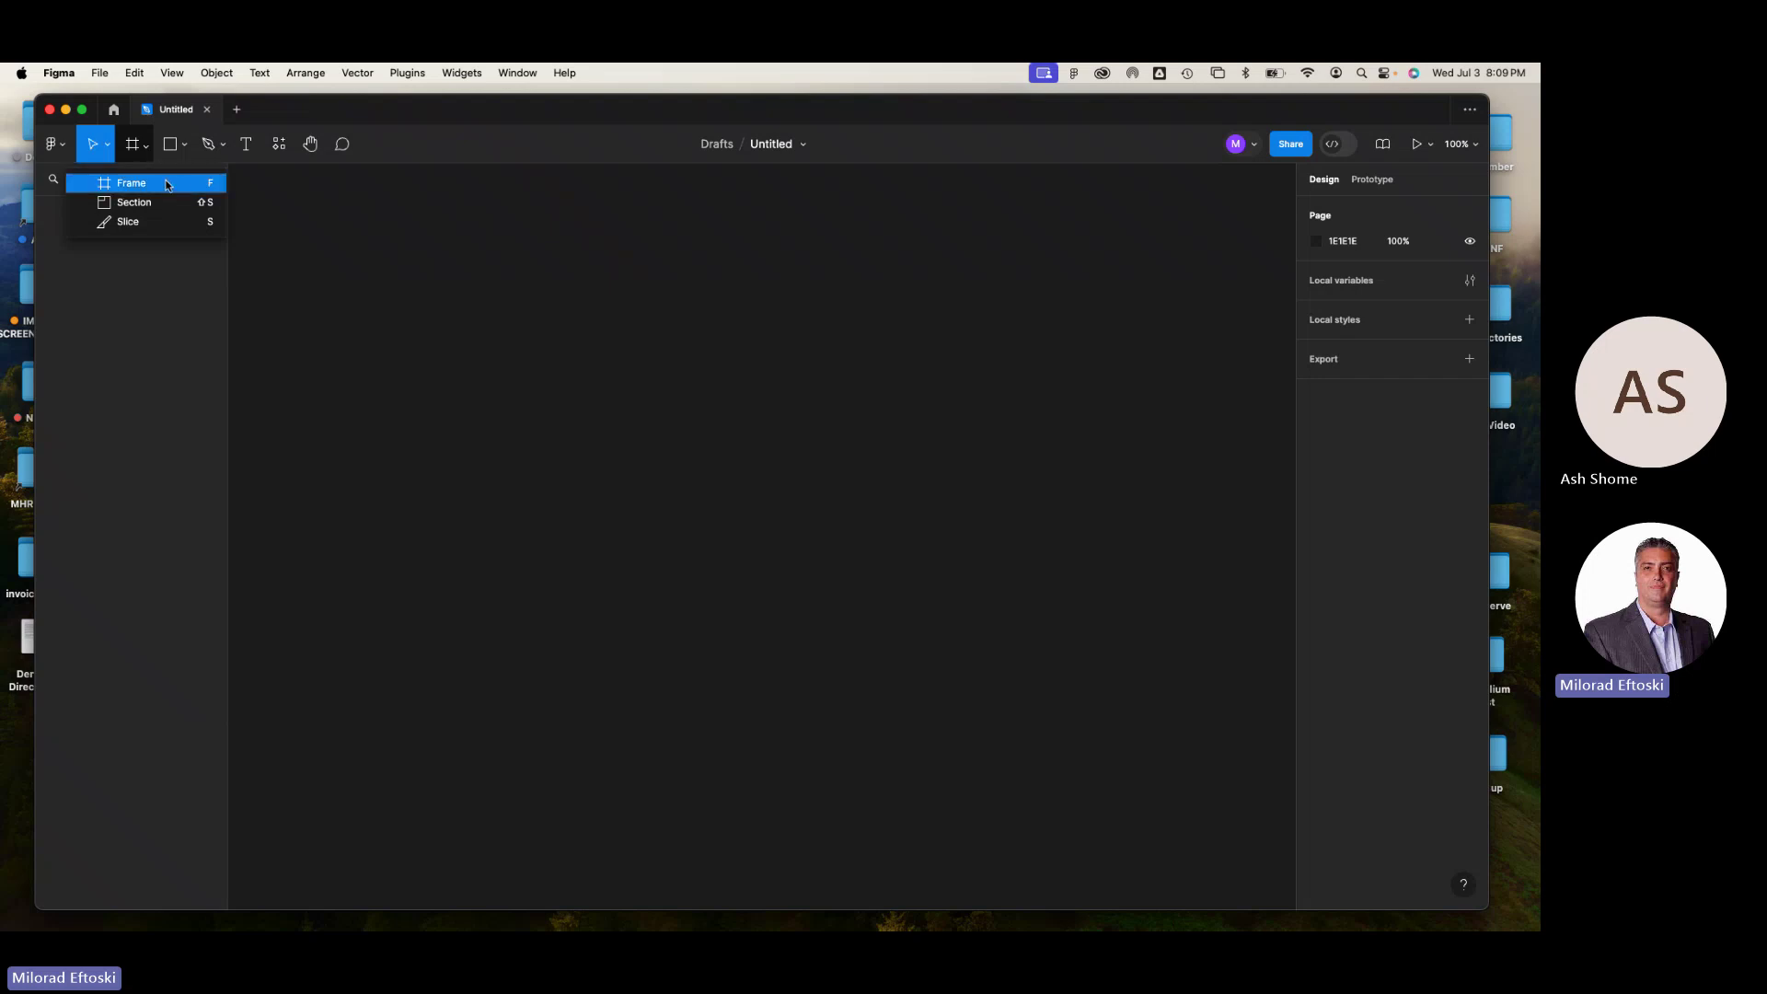
pyautogui.click(167, 186)
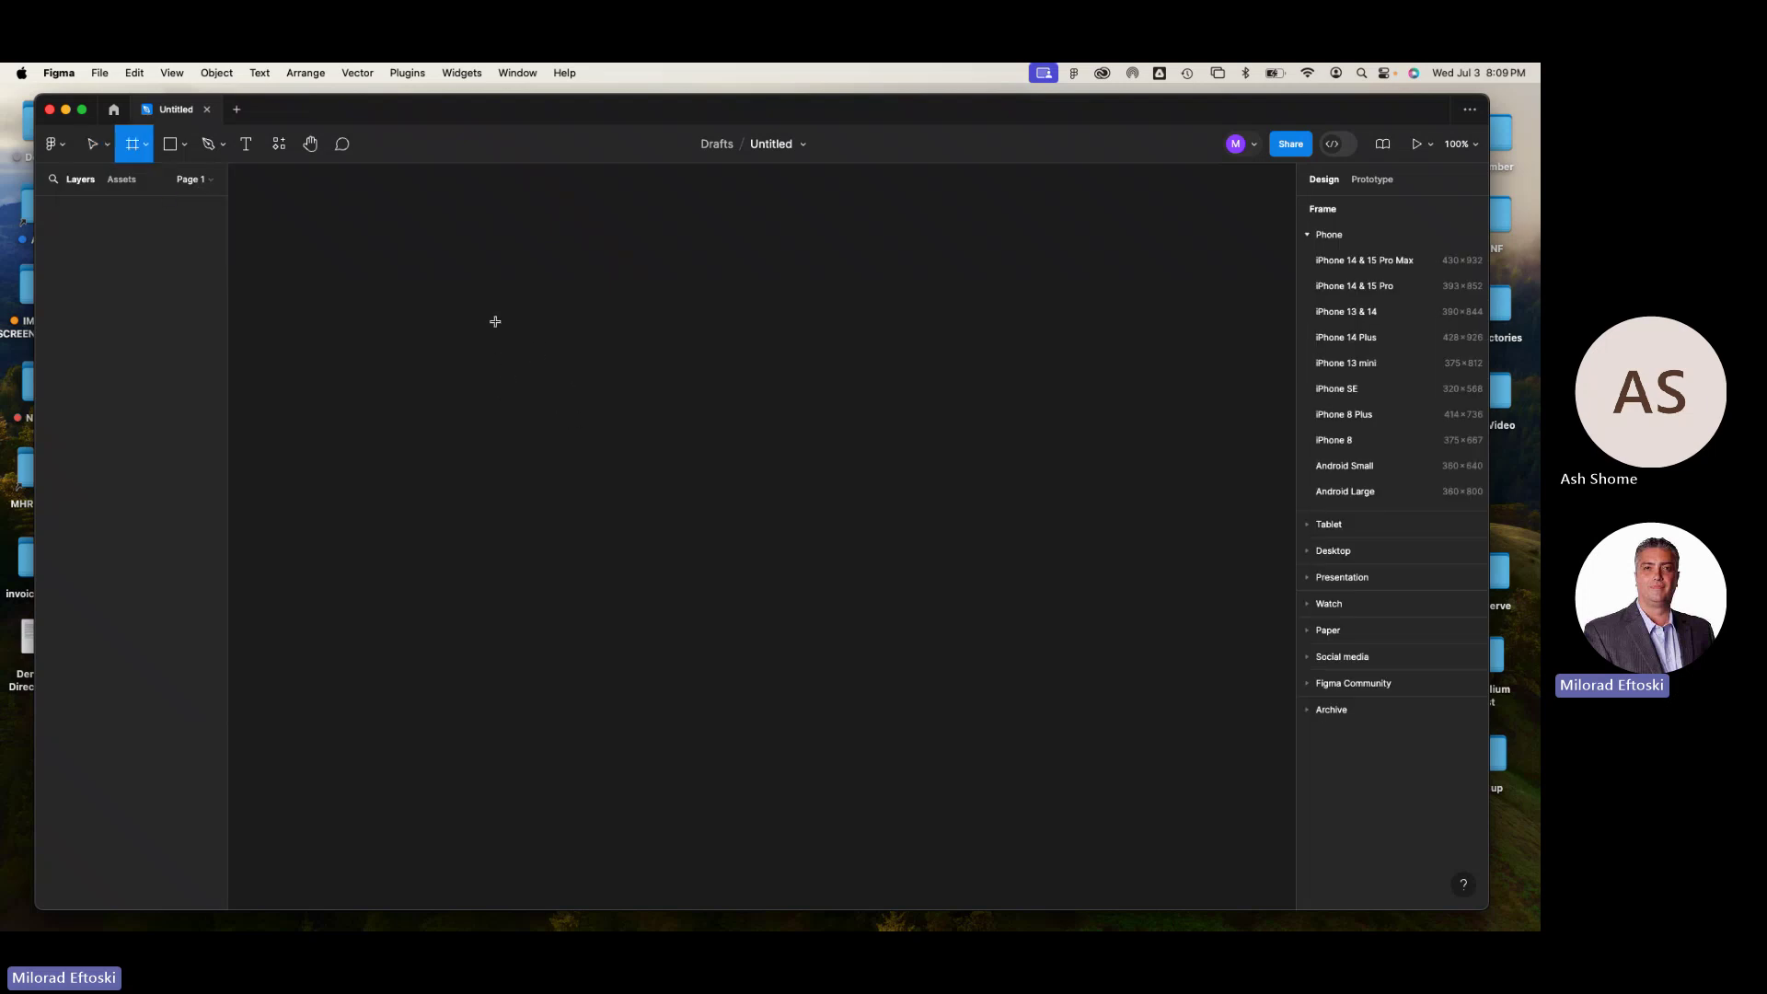
pyautogui.moveTo(719, 563); pyautogui.dragTo(951, 774)
pyautogui.moveTo(734, 498); pyautogui.dragTo(676, 458)
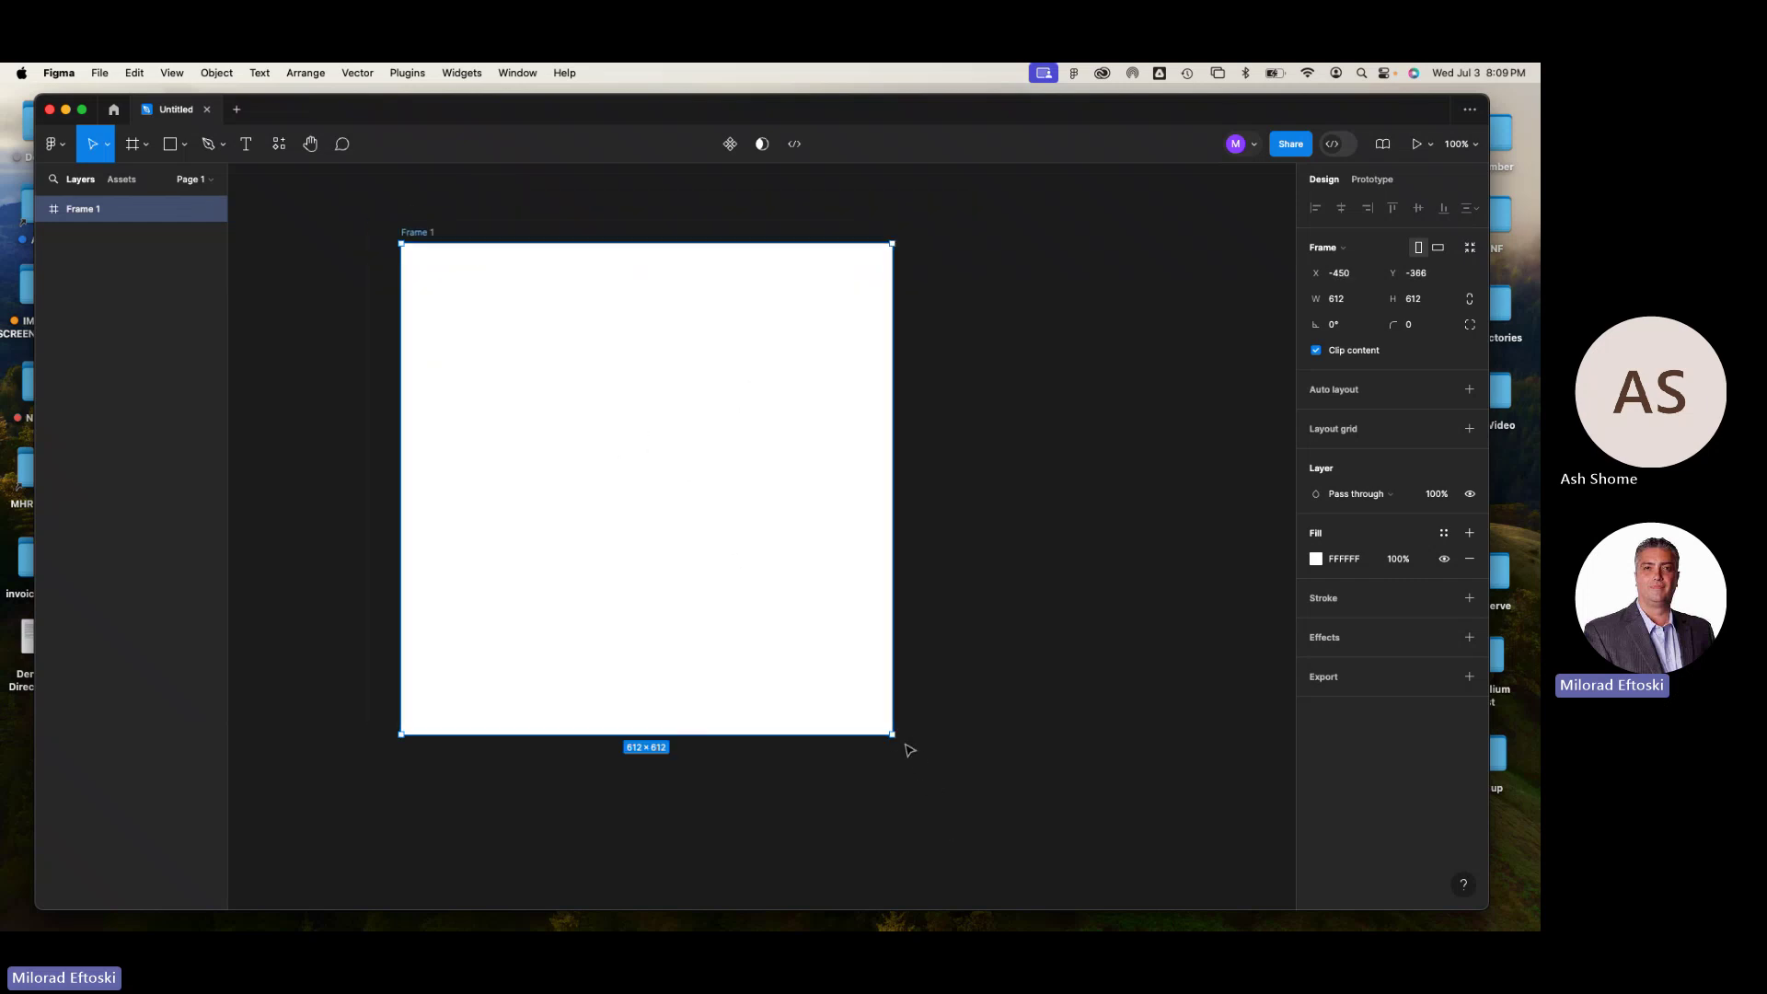
pyautogui.moveTo(893, 735); pyautogui.dragTo(828, 731)
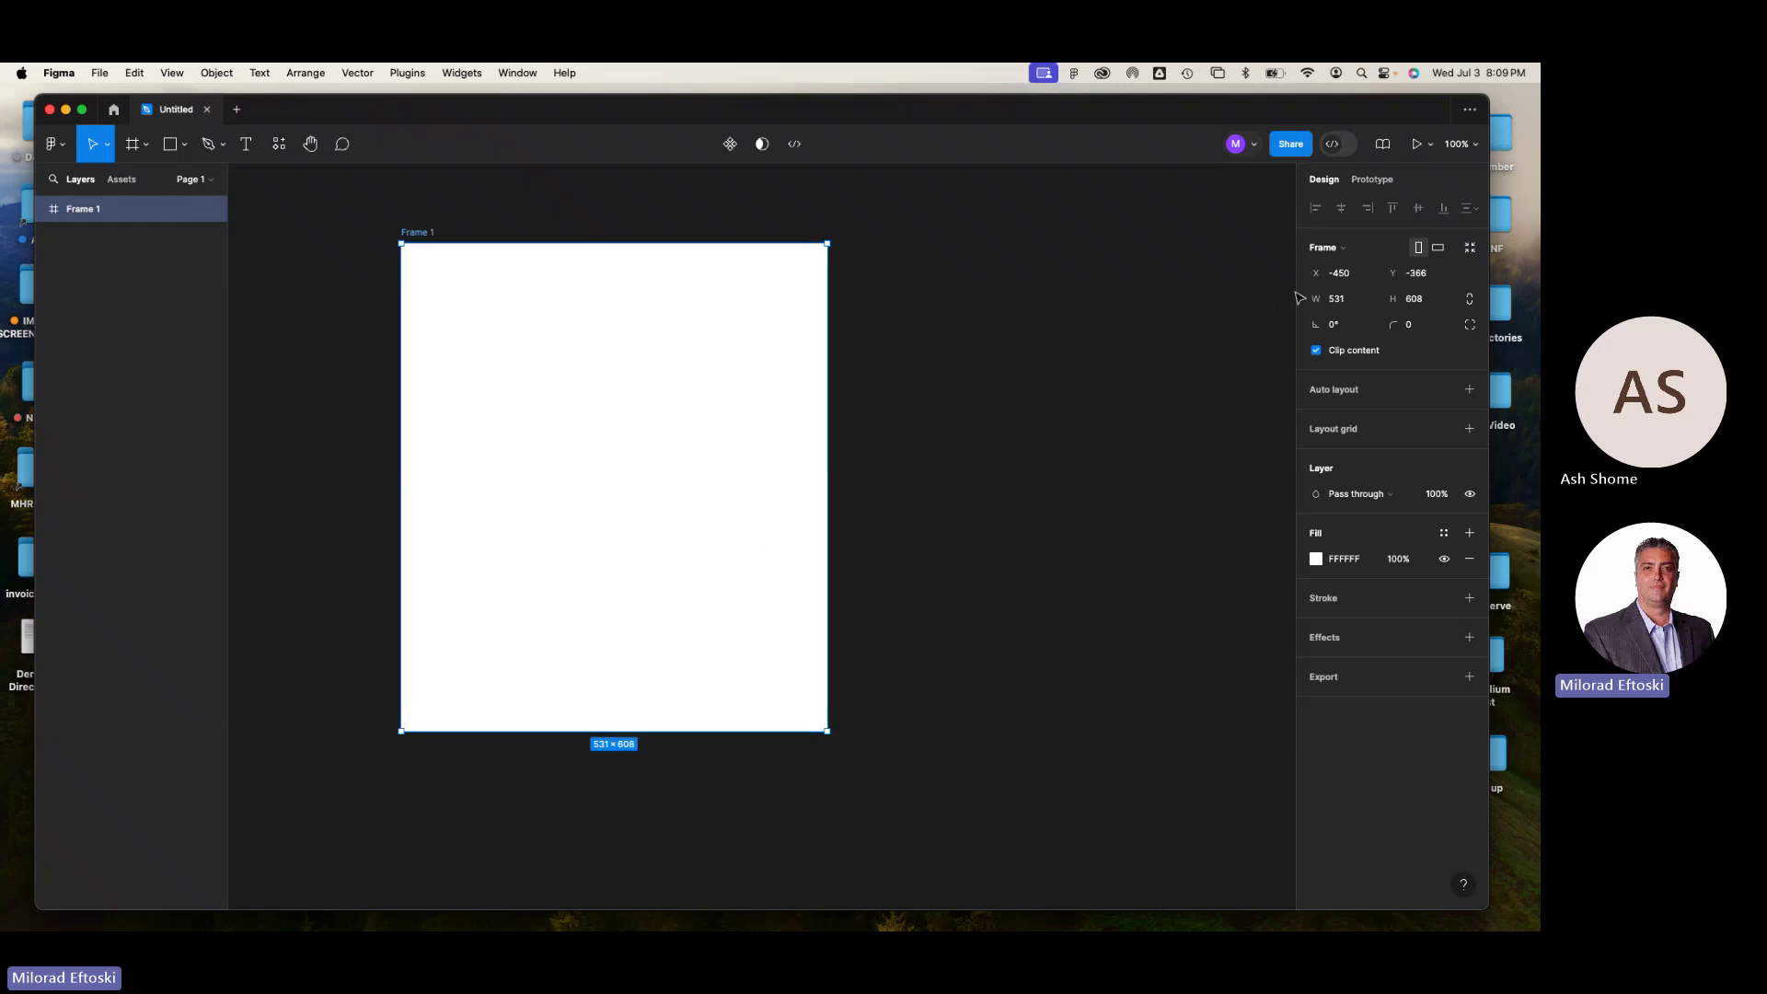
# - Step through the frame's position and size values without changing them
pyautogui.click(1361, 274)
pyautogui.press('Tab')
pyautogui.press('Tab')
pyautogui.press('Tab')
pyautogui.press('Escape')
pyautogui.click(731, 319)
# - Apply the iPhone 14 & 15 Pro Max preset, 430 × 932, to the frame and move it to about X -523, Y -435
pyautogui.click(1341, 255)
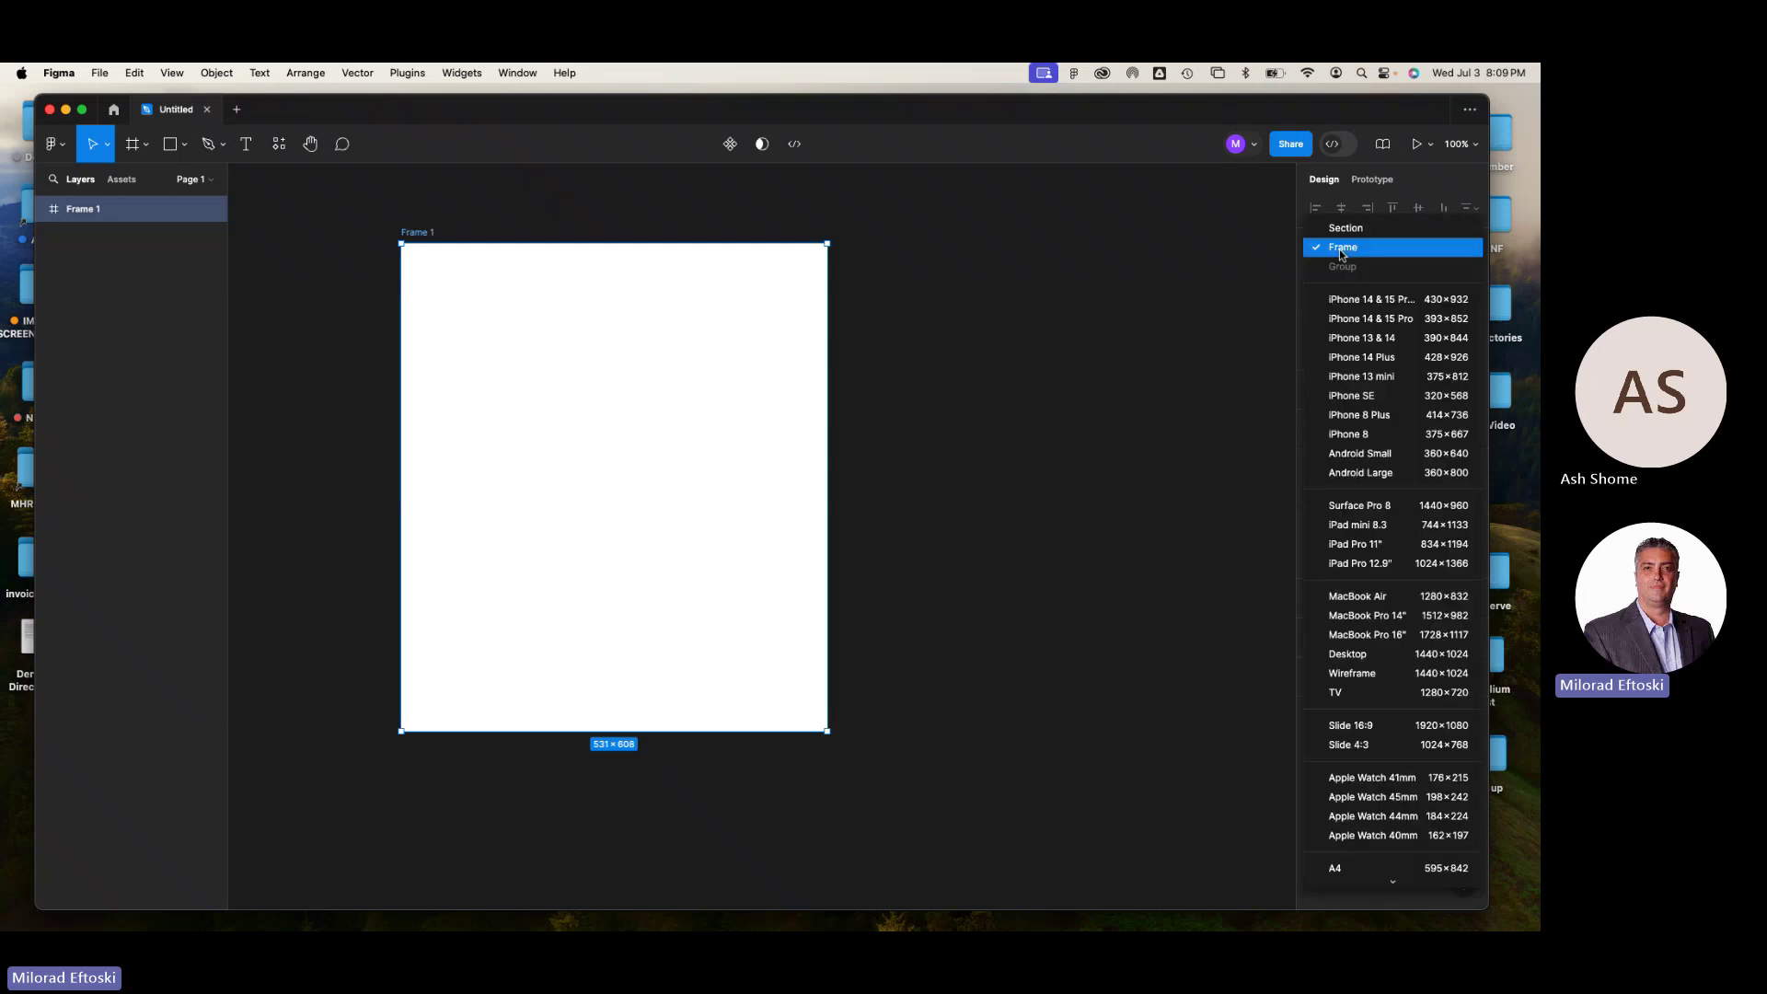
pyautogui.click(1341, 255)
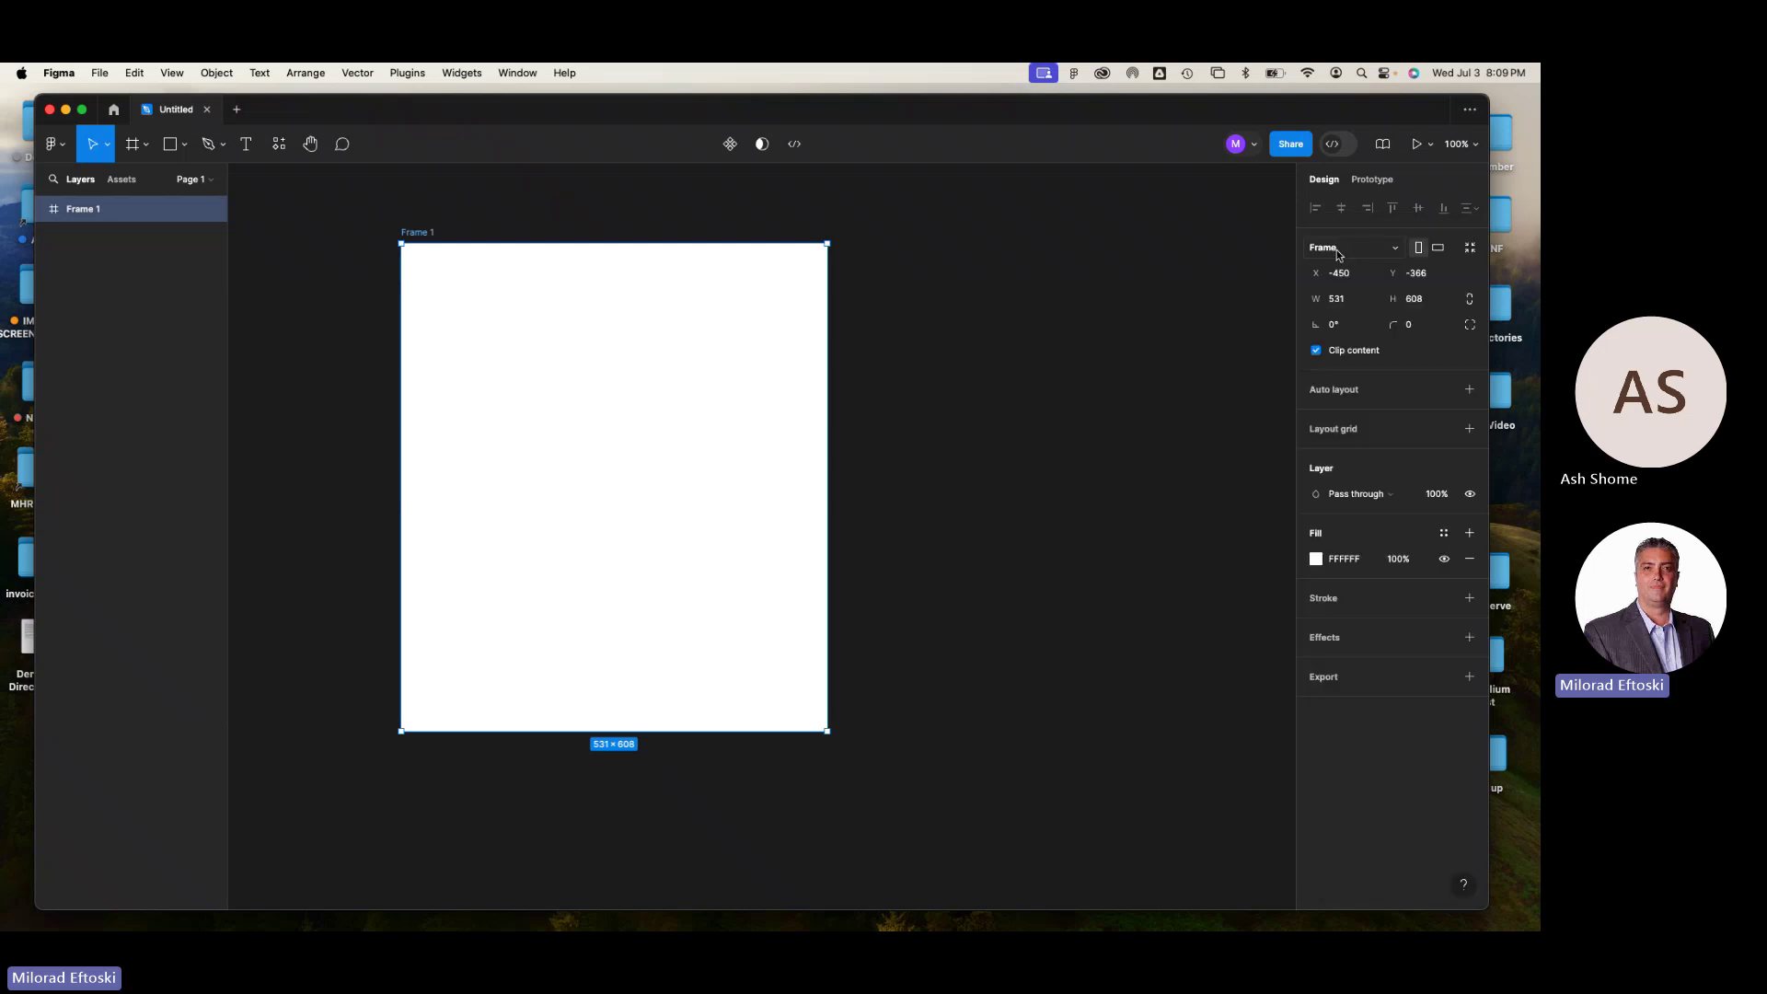
pyautogui.click(1340, 254)
pyautogui.click(1343, 254)
pyautogui.click(1359, 255)
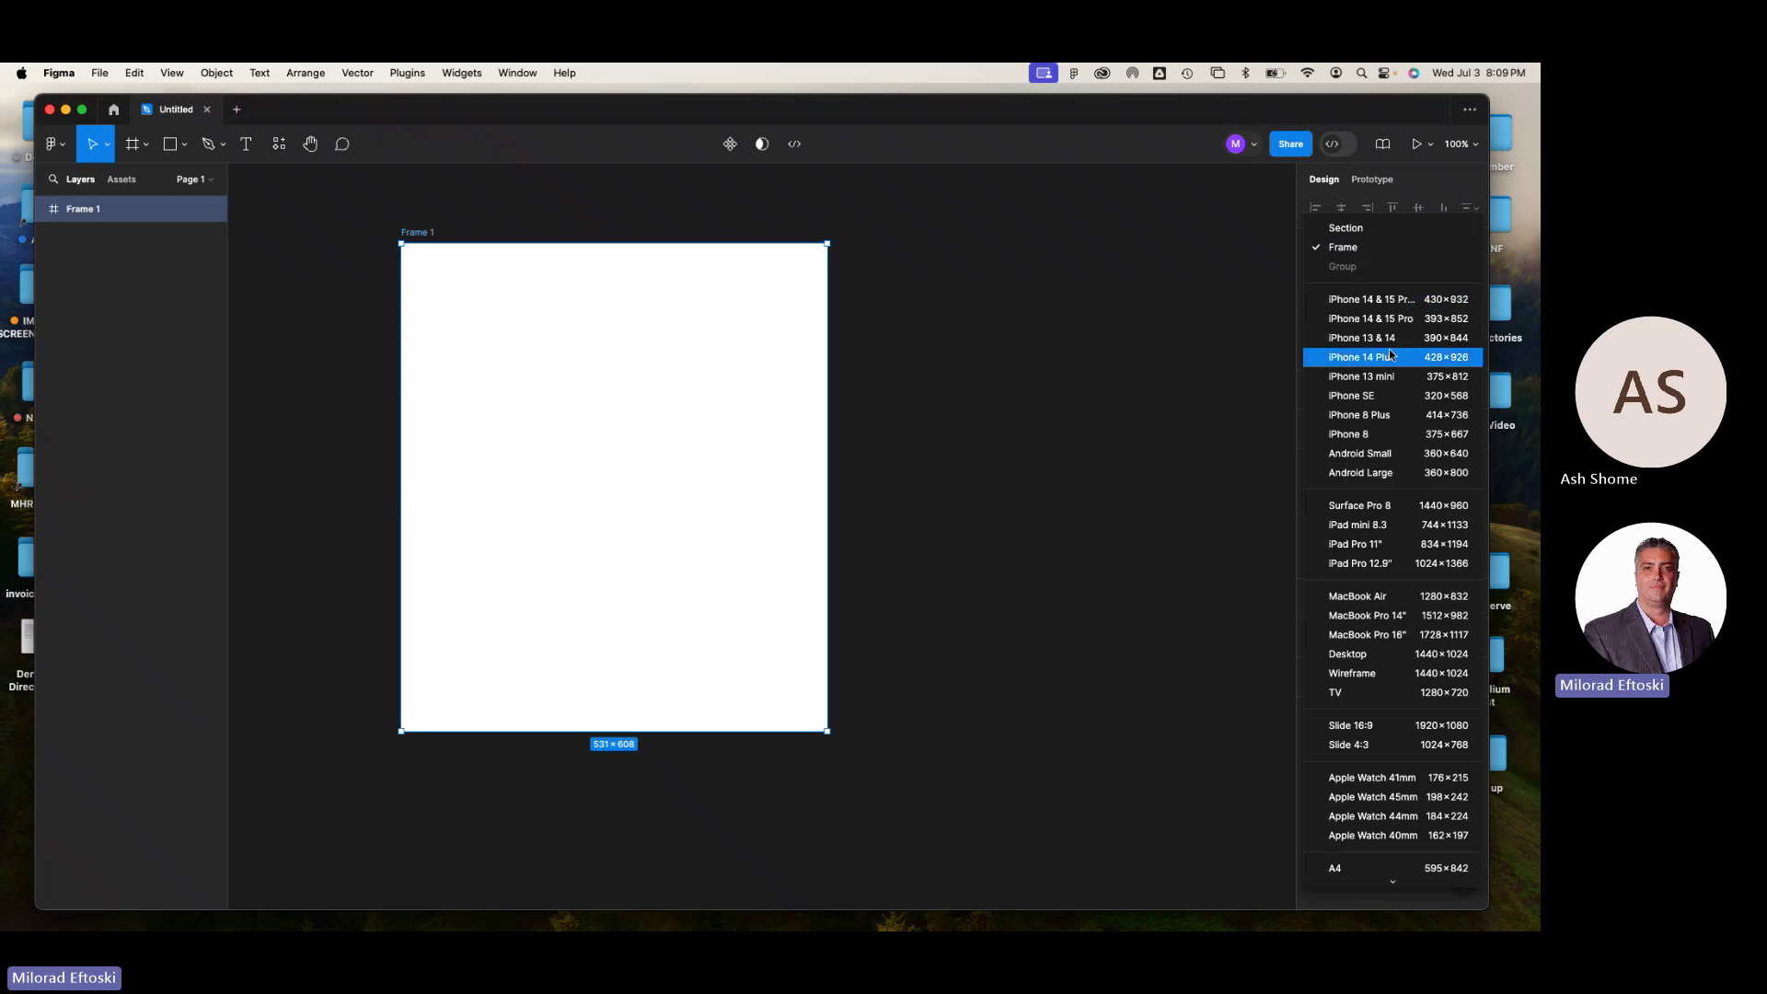
pyautogui.click(1406, 307)
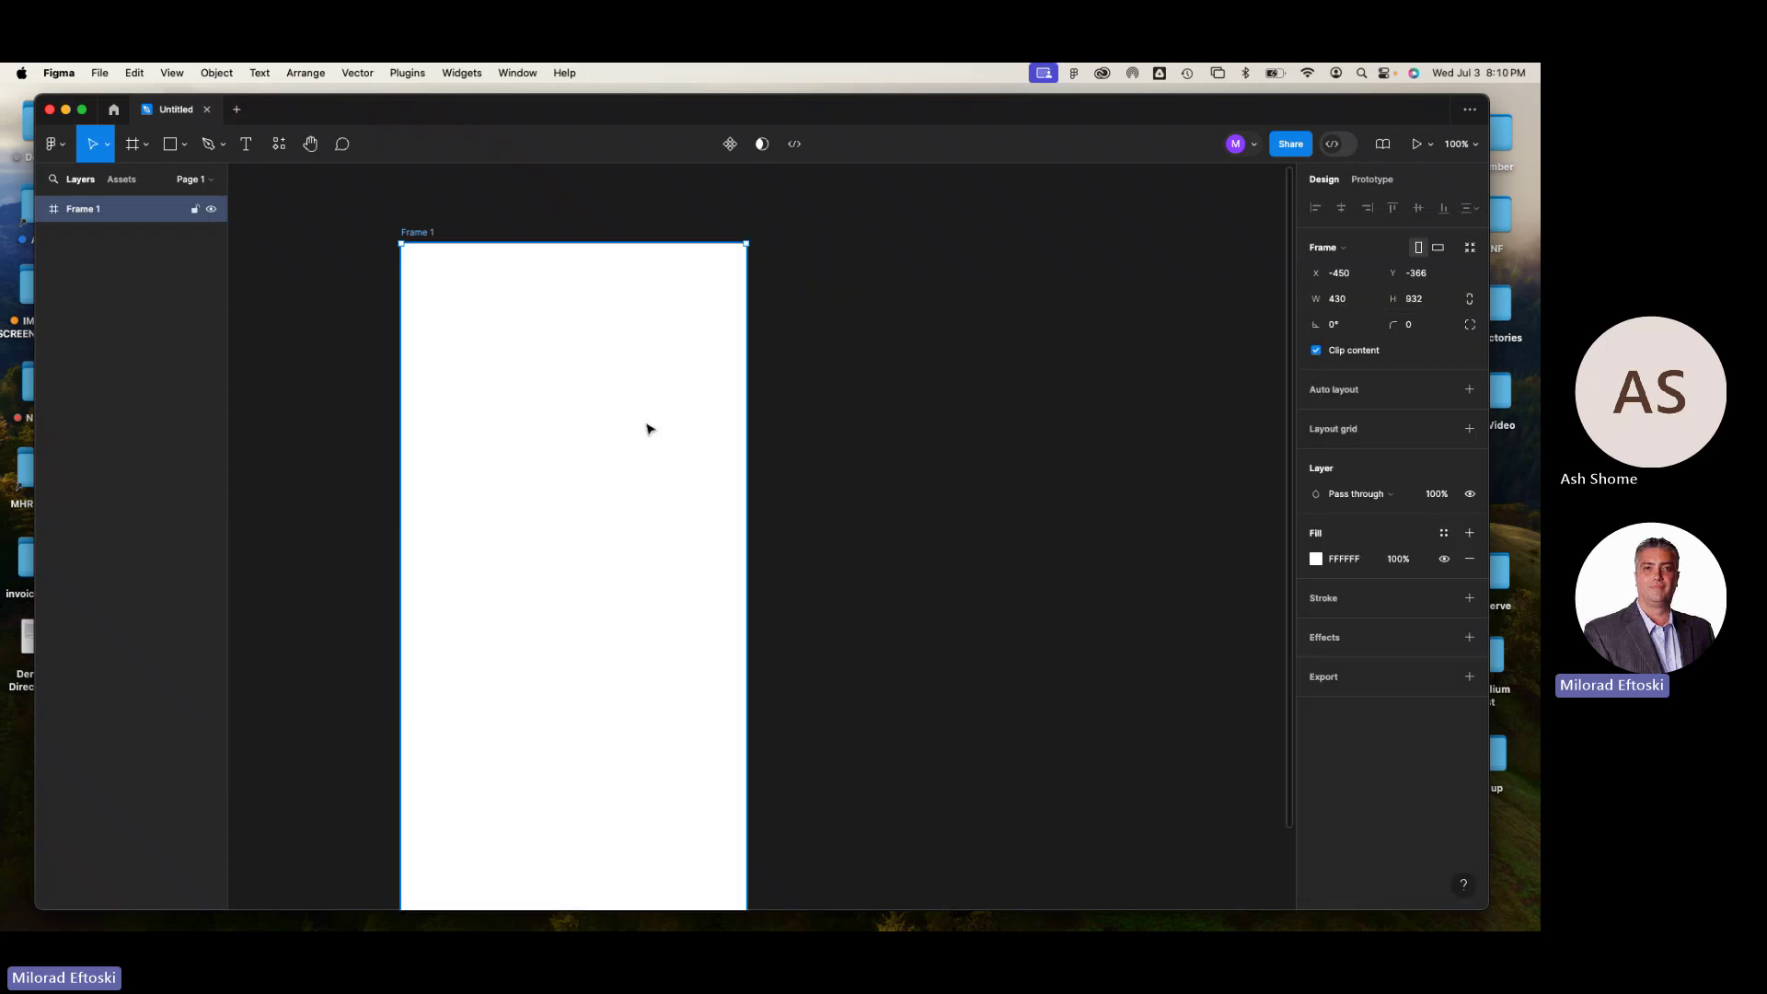
pyautogui.scroll(-3, 647, 426)
pyautogui.moveTo(549, 368); pyautogui.dragTo(556, 387)
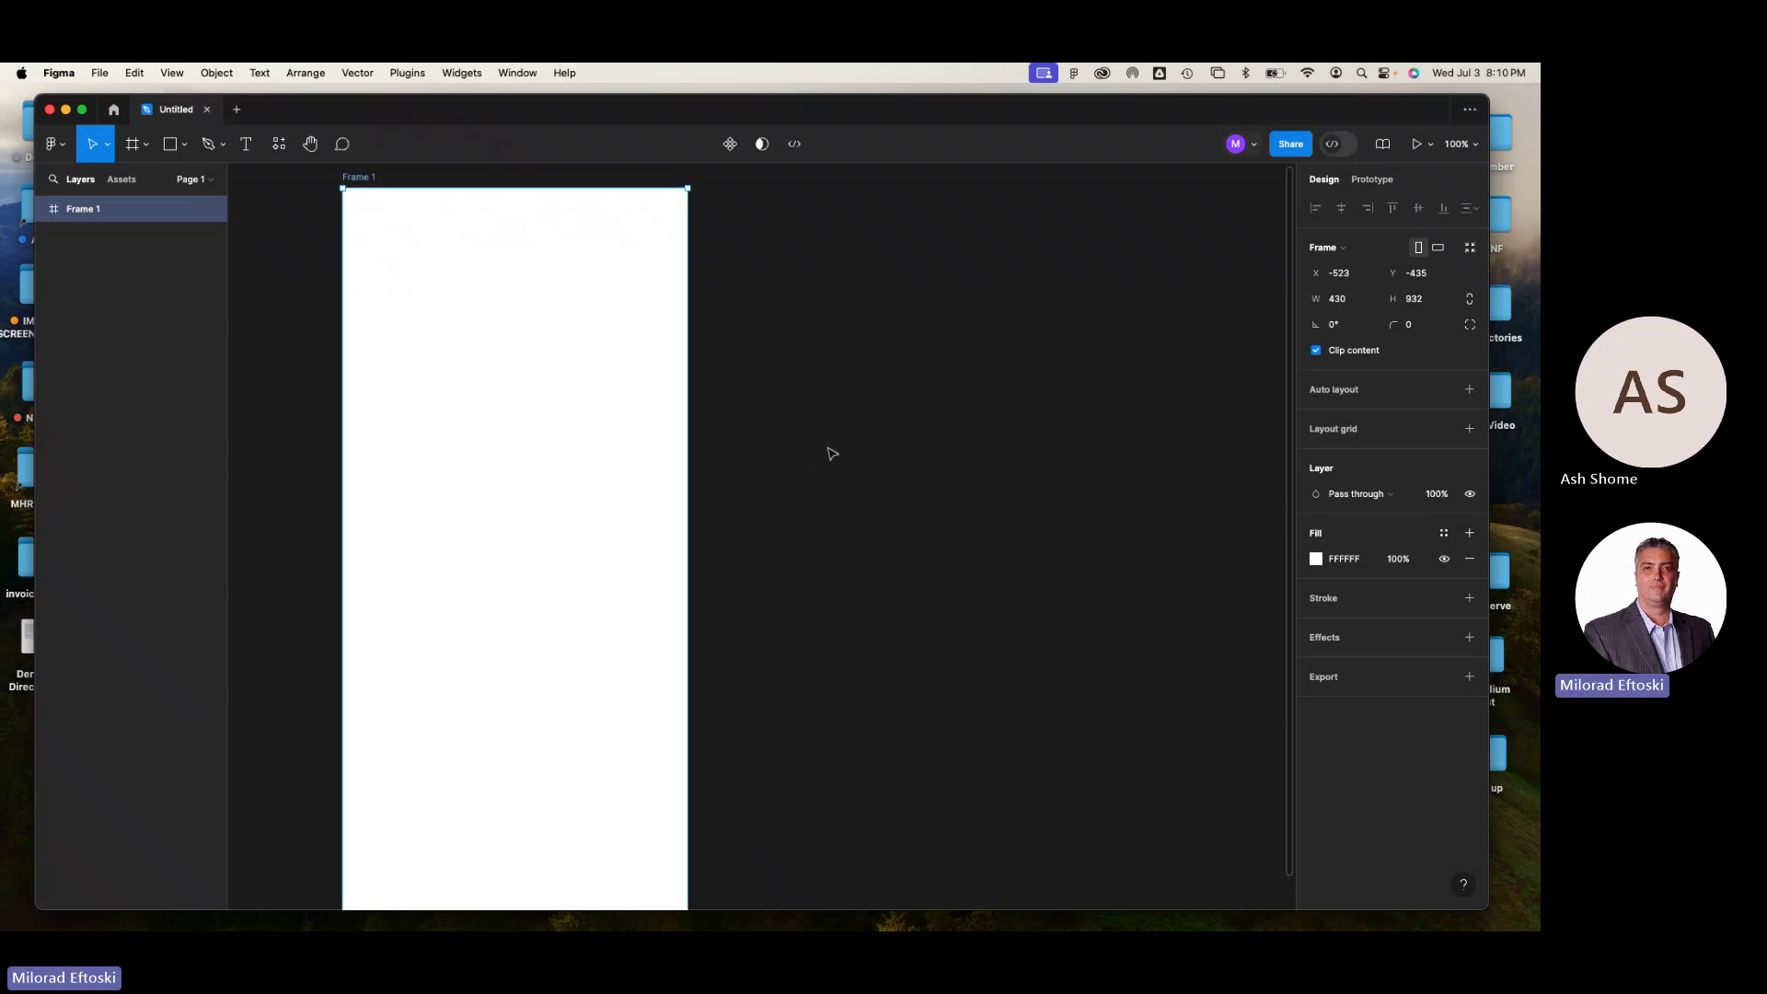
# - Try the zoom-to-fit, zoom-to-selection and 100% views of the frame, ending at 50% zoom
pyautogui.hotkey('shift', '1')
pyautogui.hotkey('shift', '1')
pyautogui.hotkey('shift', '2')
pyautogui.hotkey('shift', '1')
pyautogui.hotkey('shift', '2')
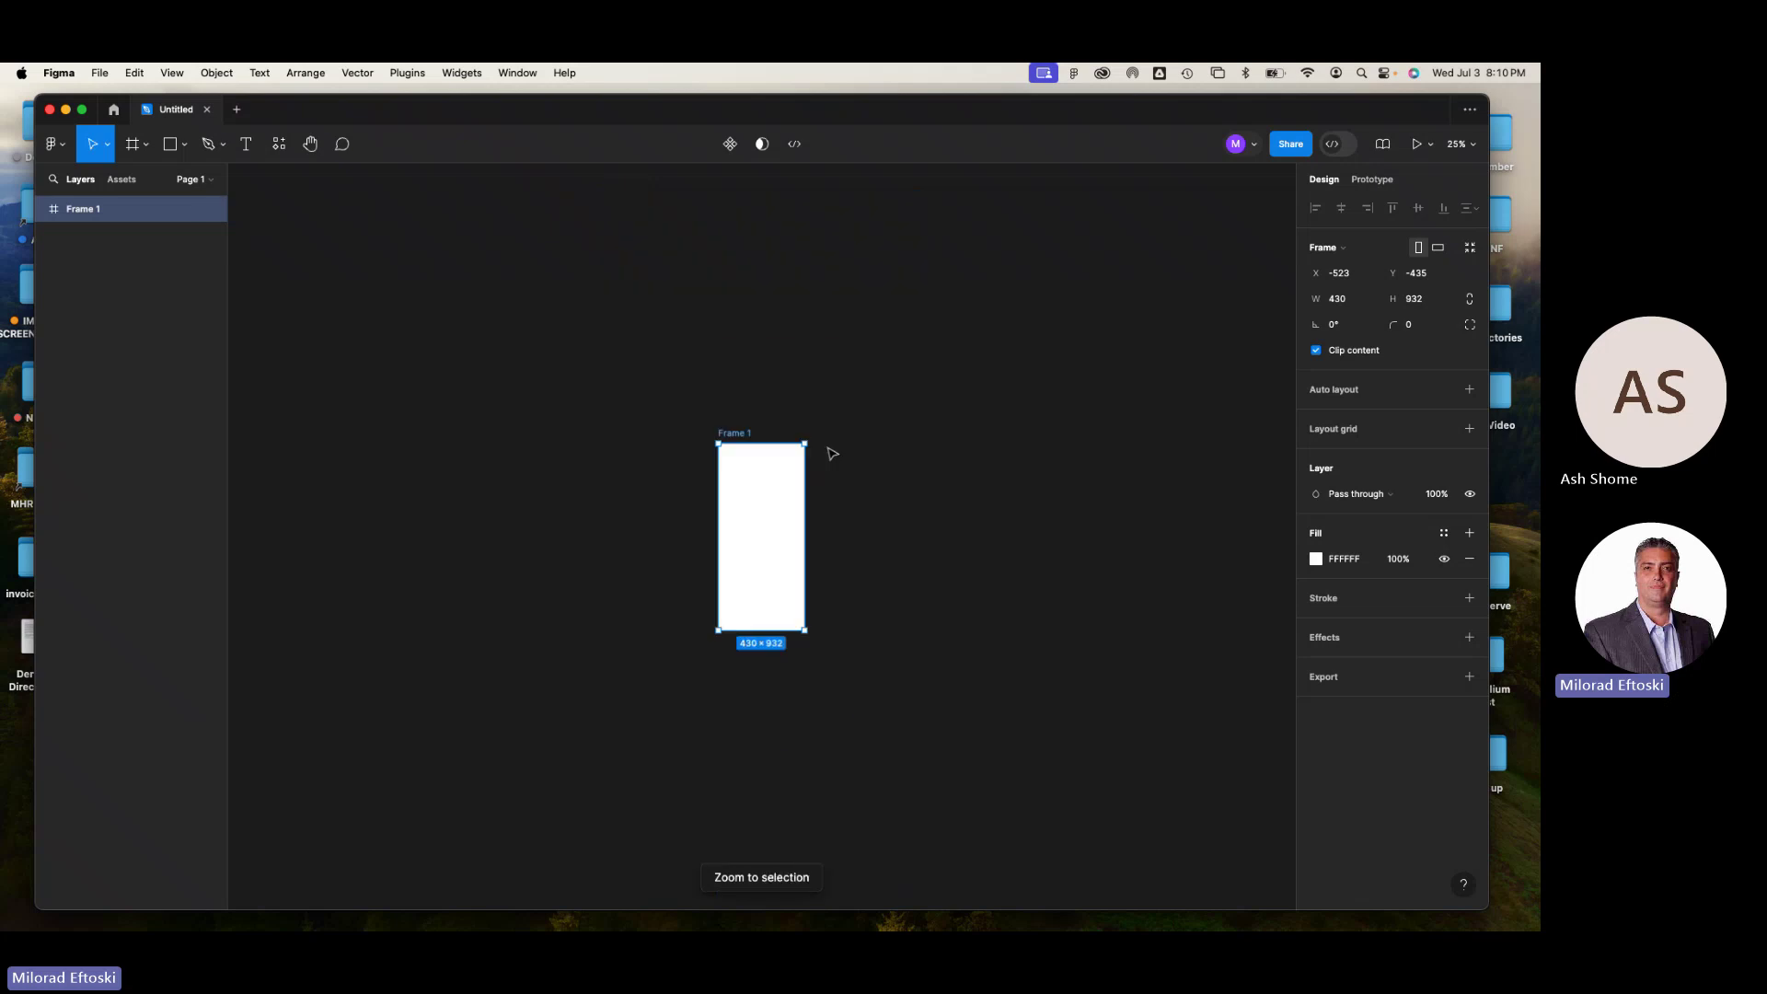
pyautogui.hotkey('shift', '0')
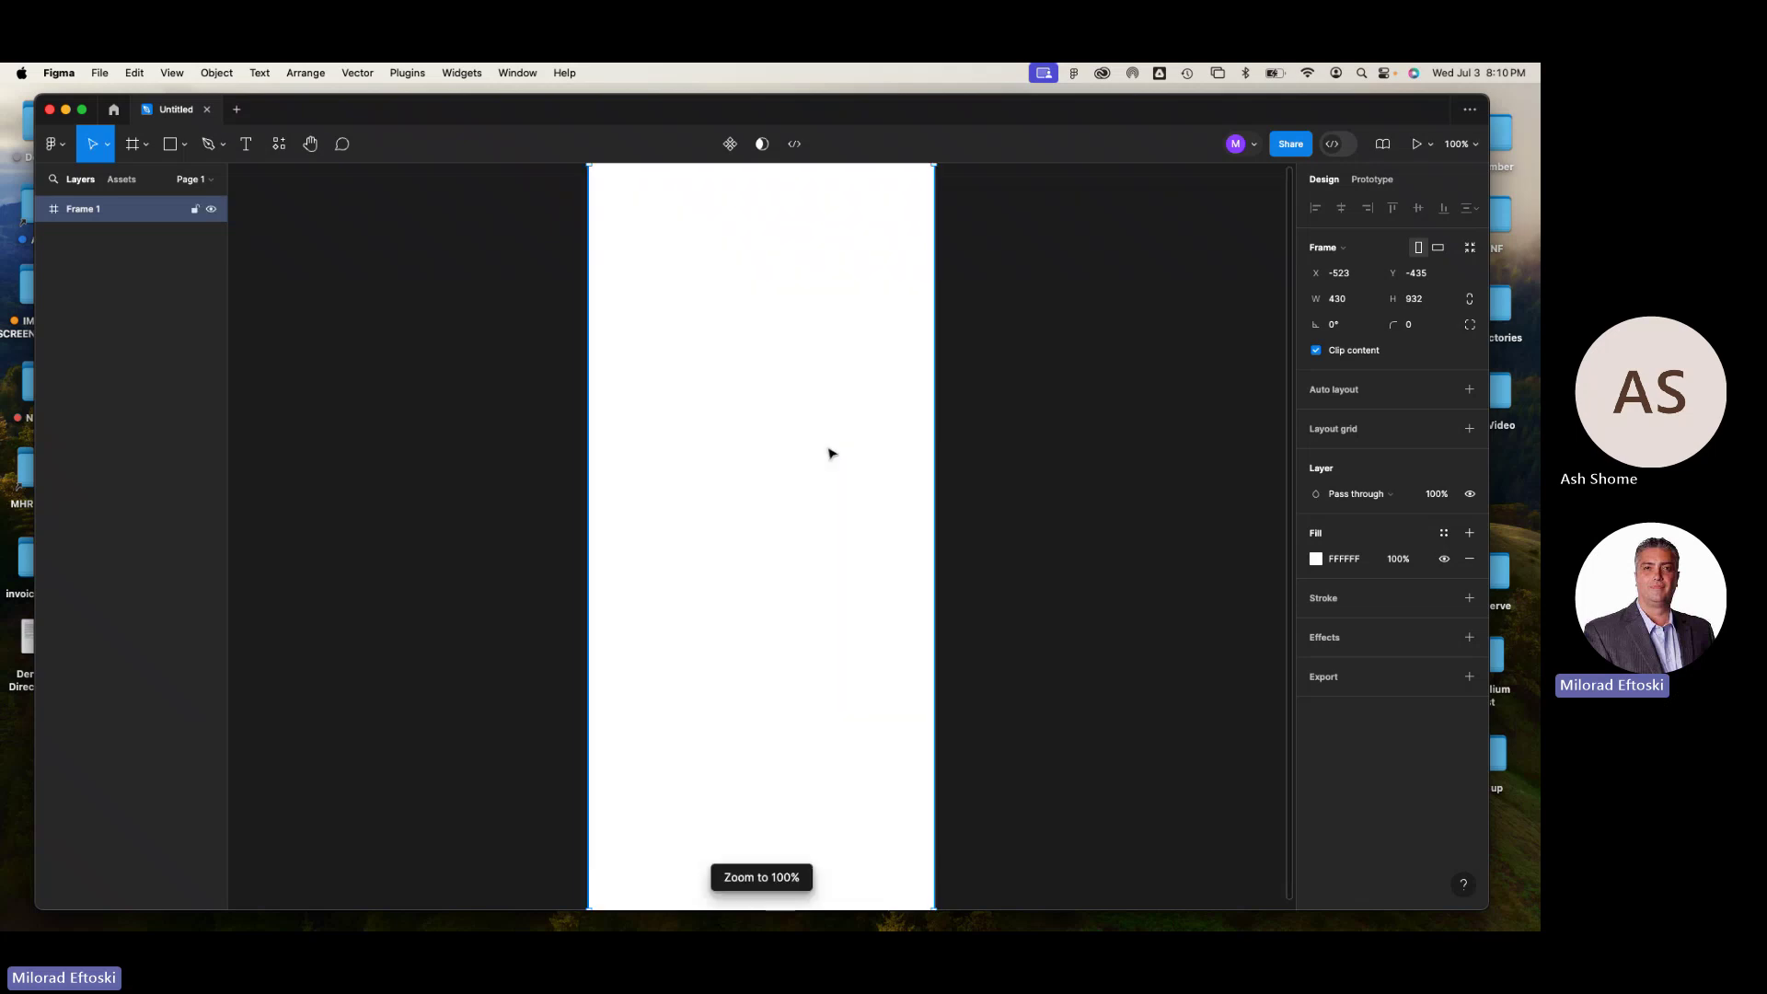
pyautogui.press('-')
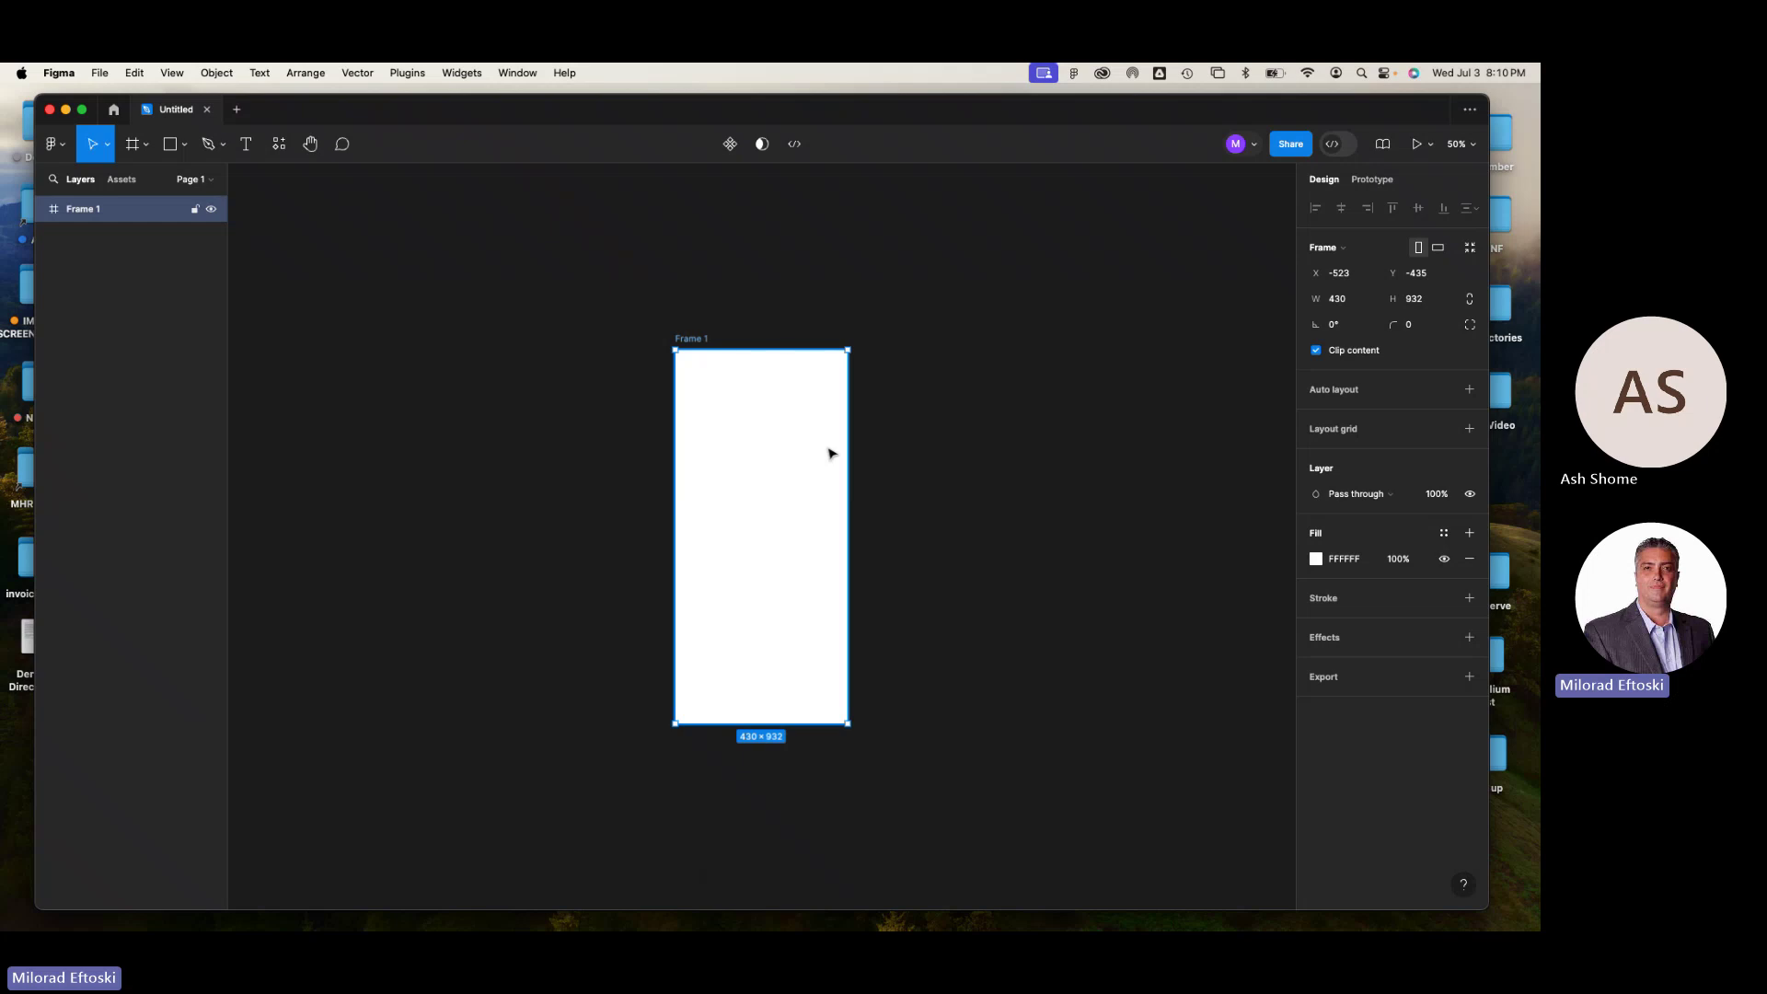
# - Alternate between zoom-to-fit and zoom-to-selection on the phone frame, and deselect it
pyautogui.hotkey('shift', '1')
pyautogui.hotkey('shift', '2')
pyautogui.hotkey('shift', '1')
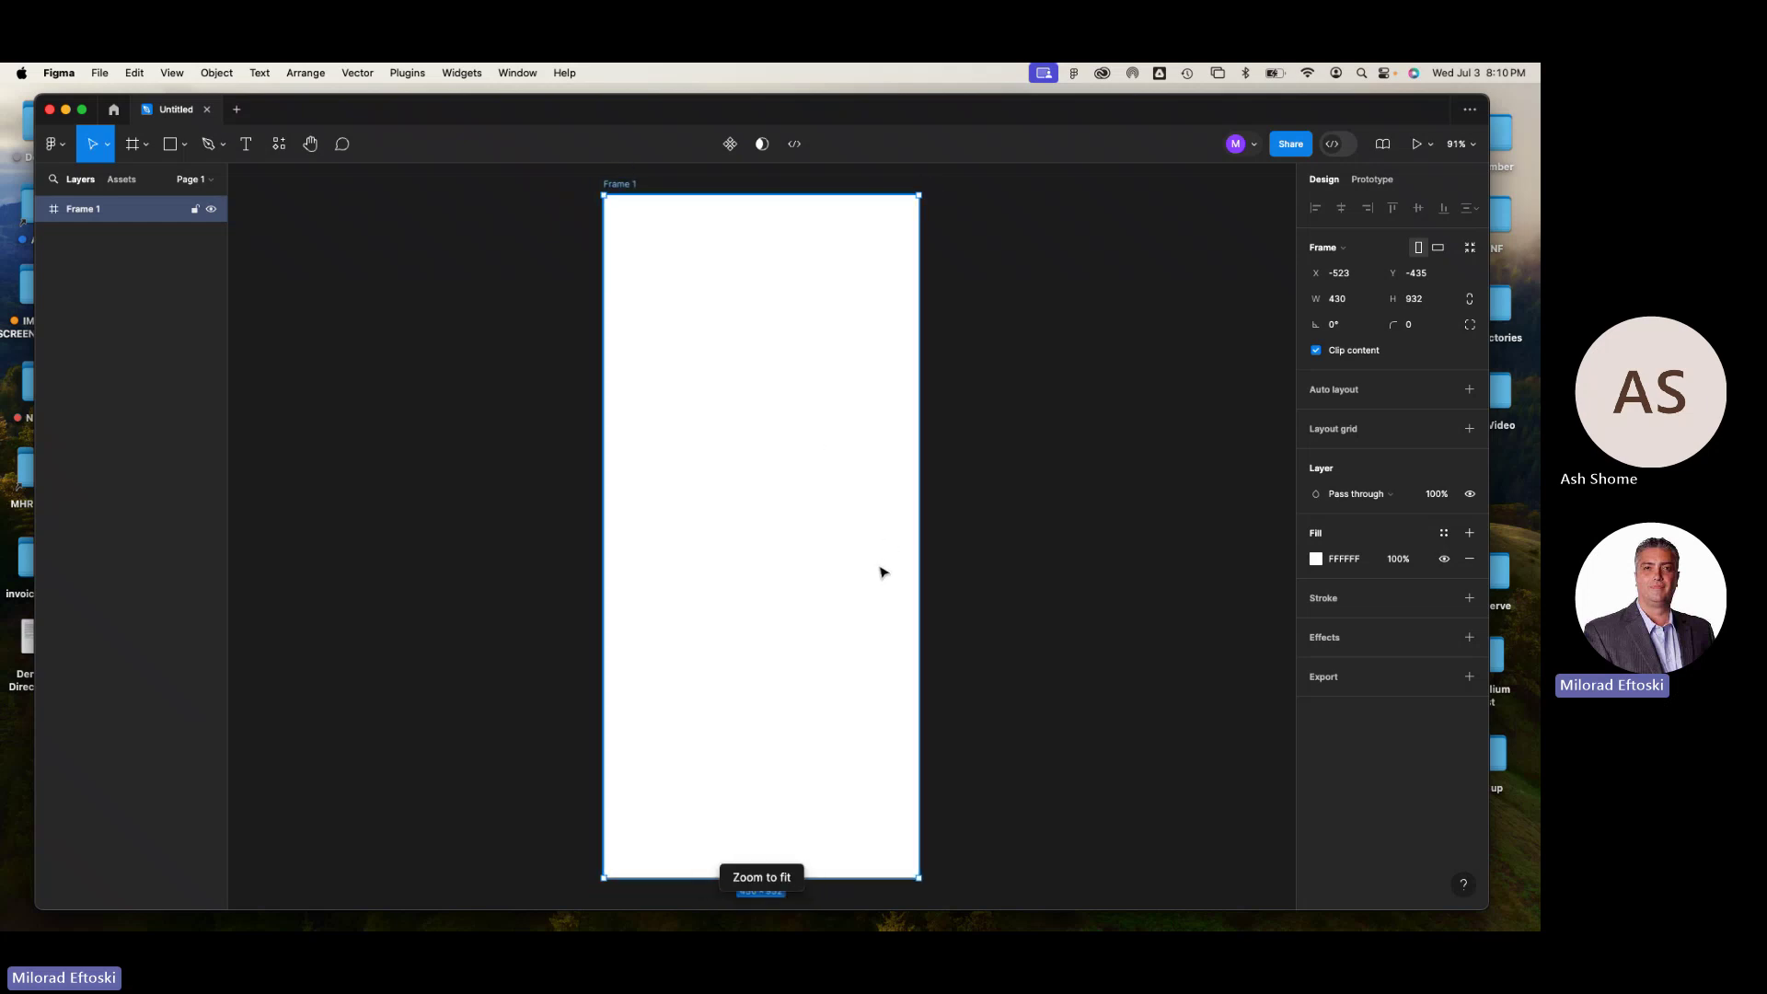
pyautogui.hotkey('shift', '2')
pyautogui.click(1025, 616)
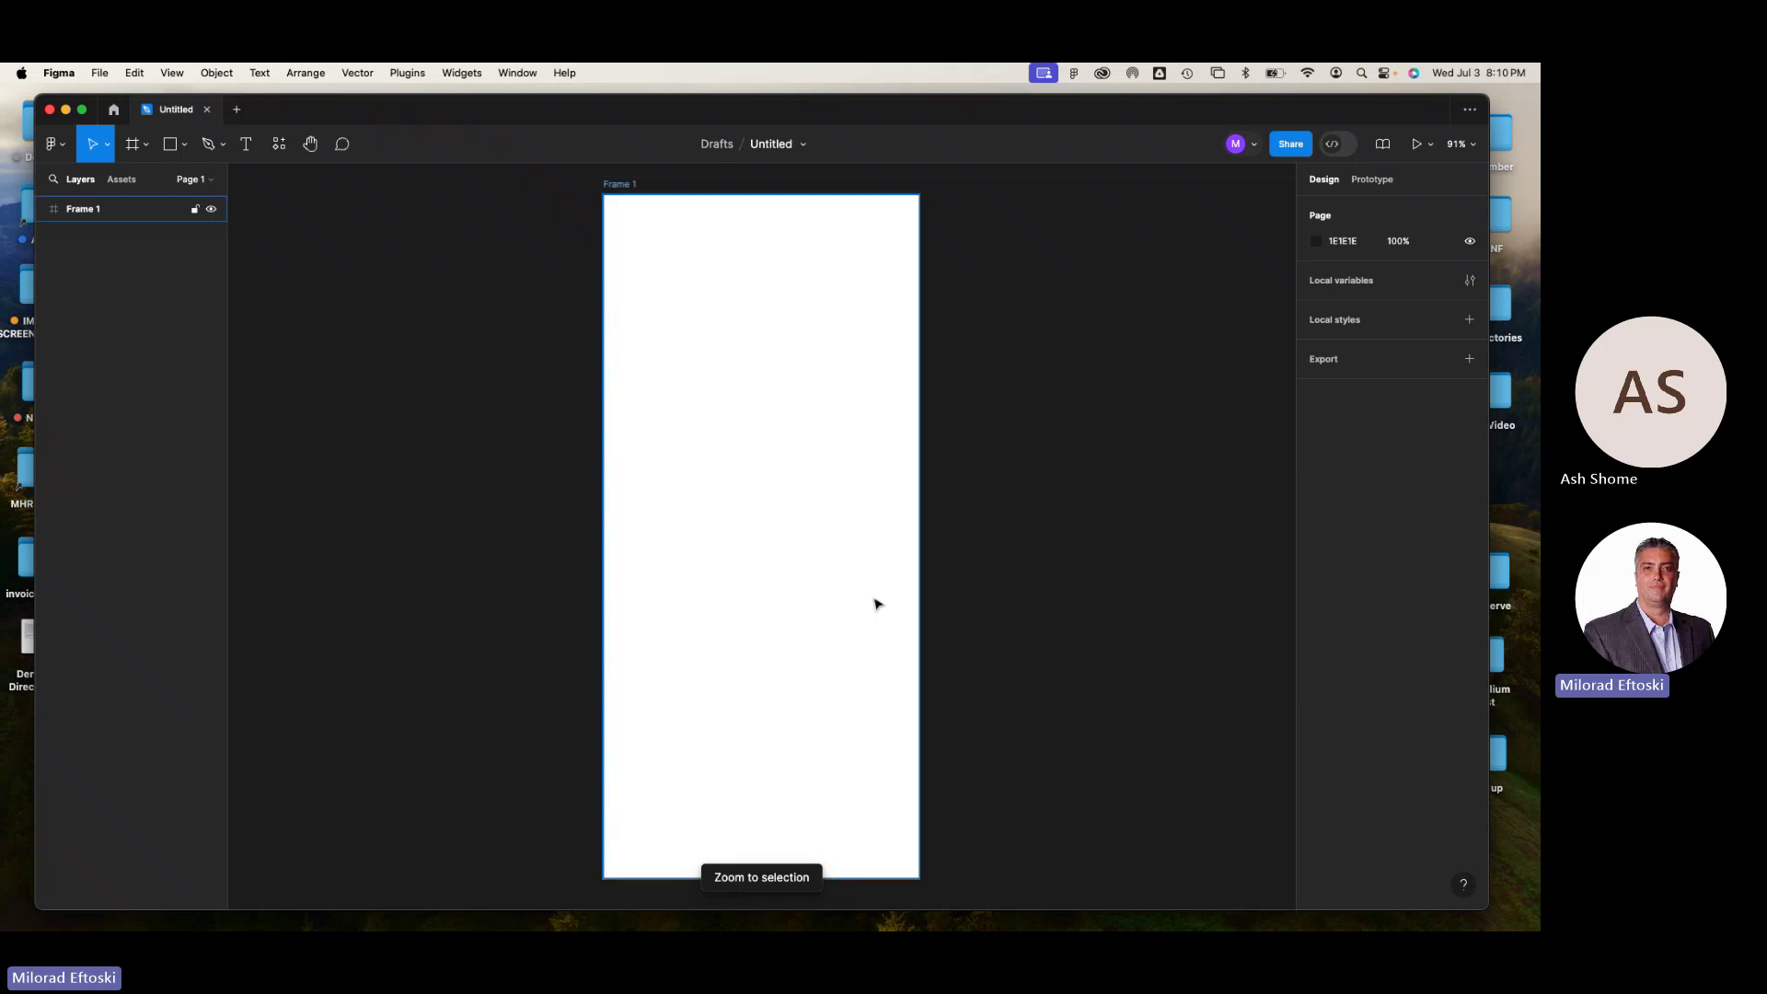
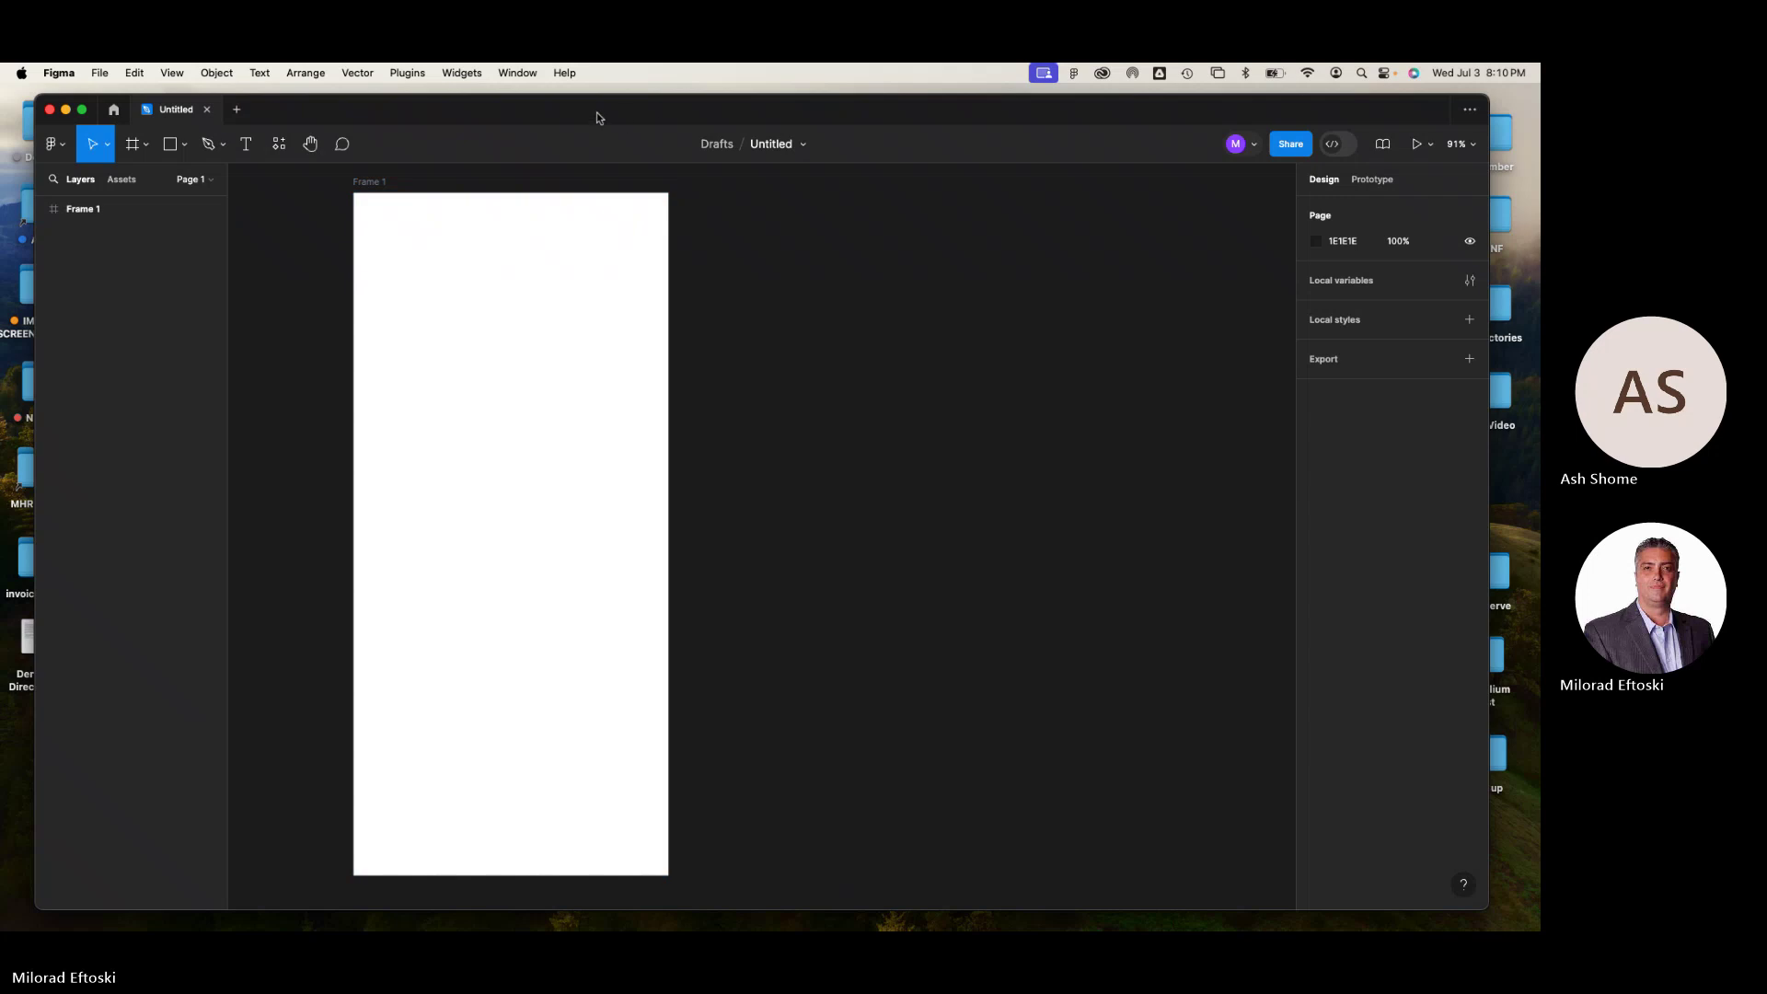
# - Rename the untitled design file to "Beginner Ex" and reposition the application window
pyautogui.moveTo(599, 110); pyautogui.dragTo(594, 130)
pyautogui.click(755, 167)
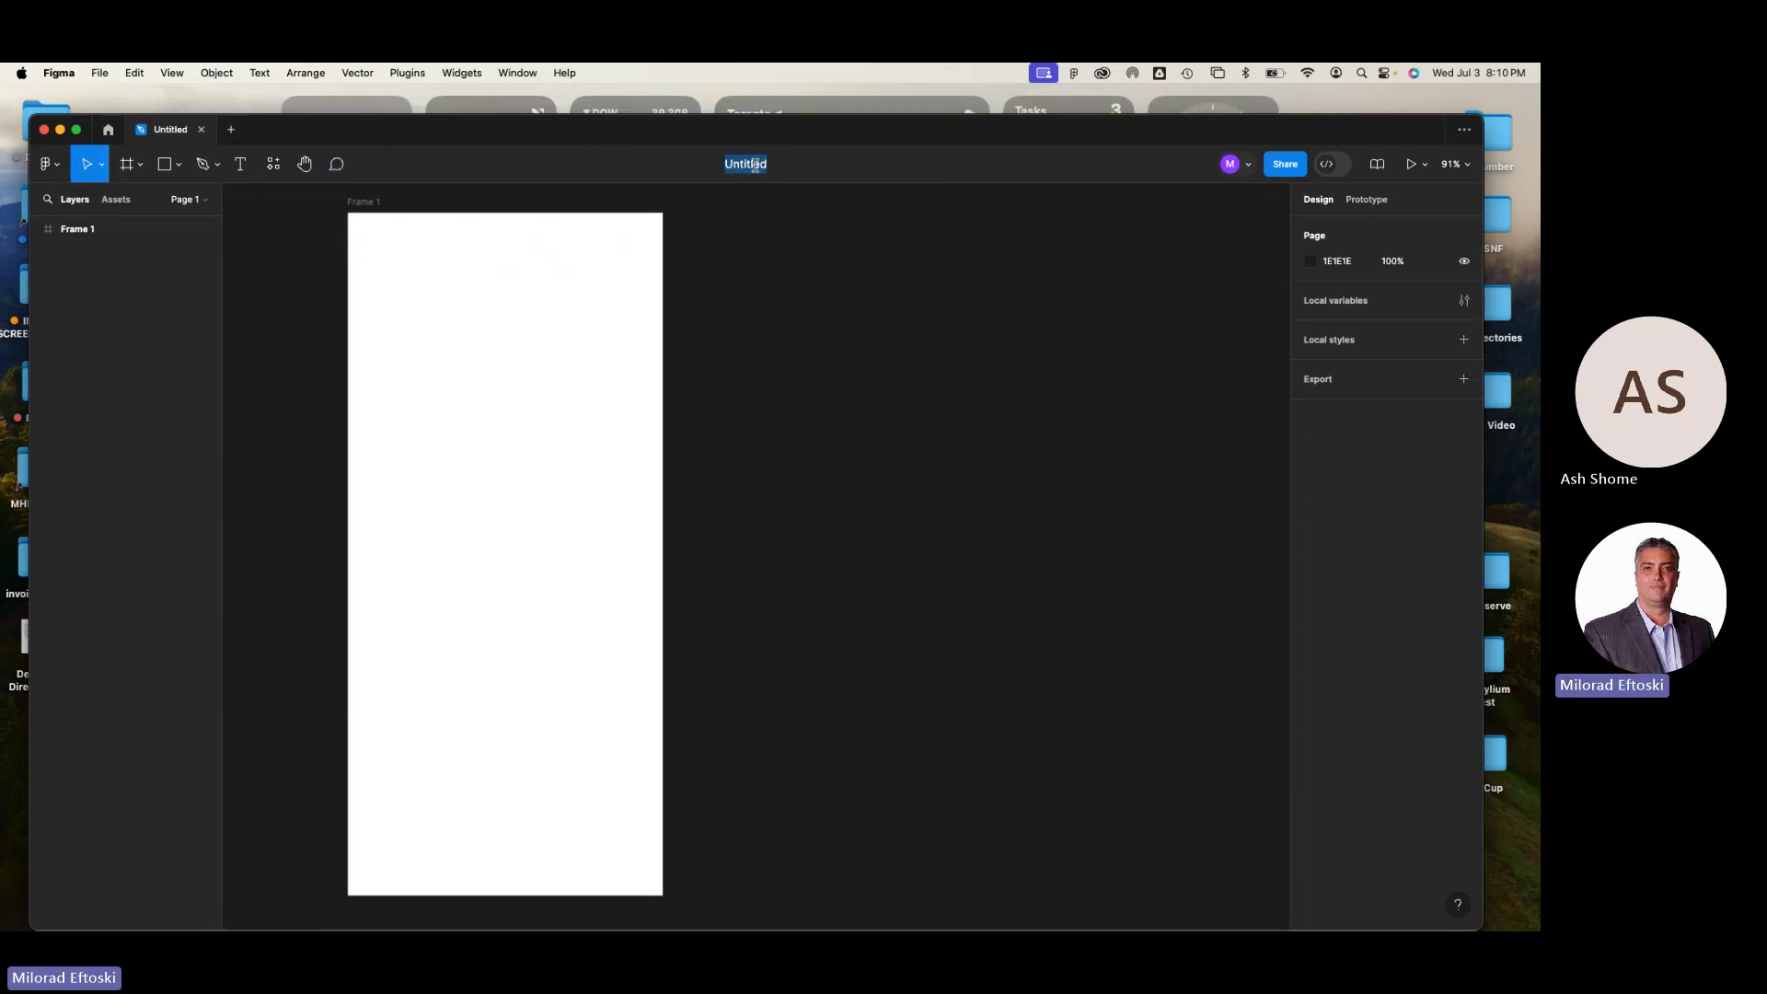
pyautogui.write('Beginner')
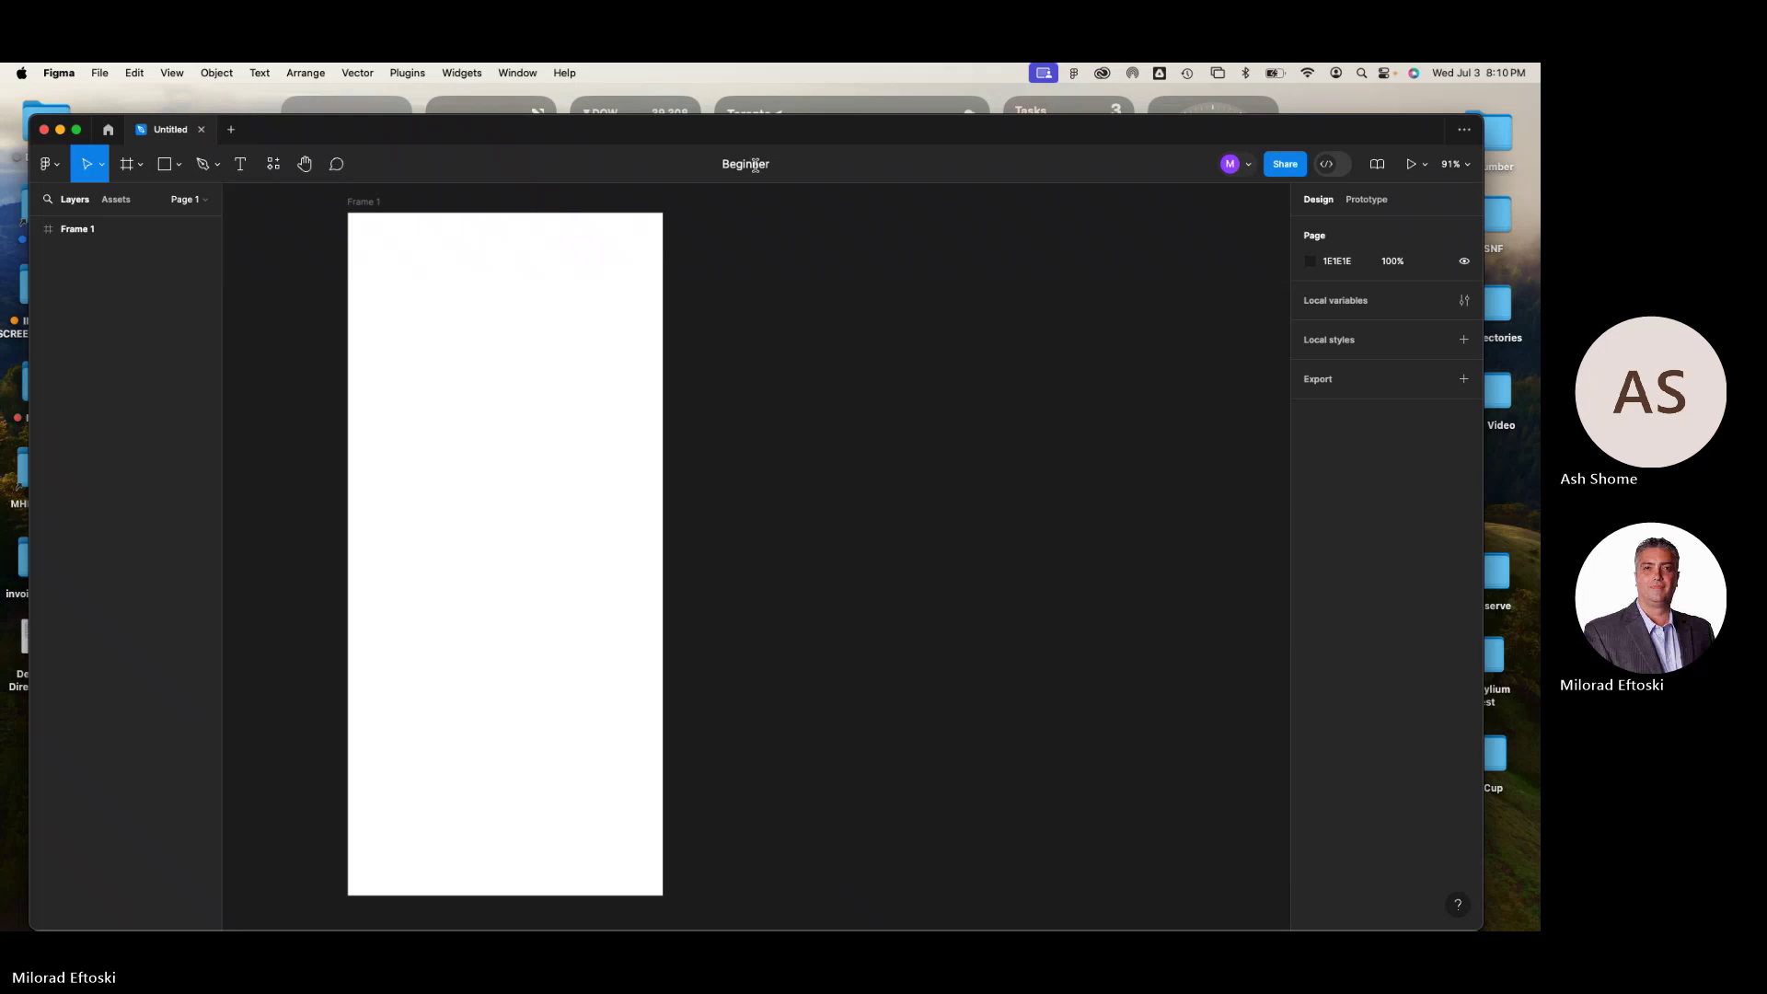
pyautogui.write(' Ex')
pyautogui.press('Return')
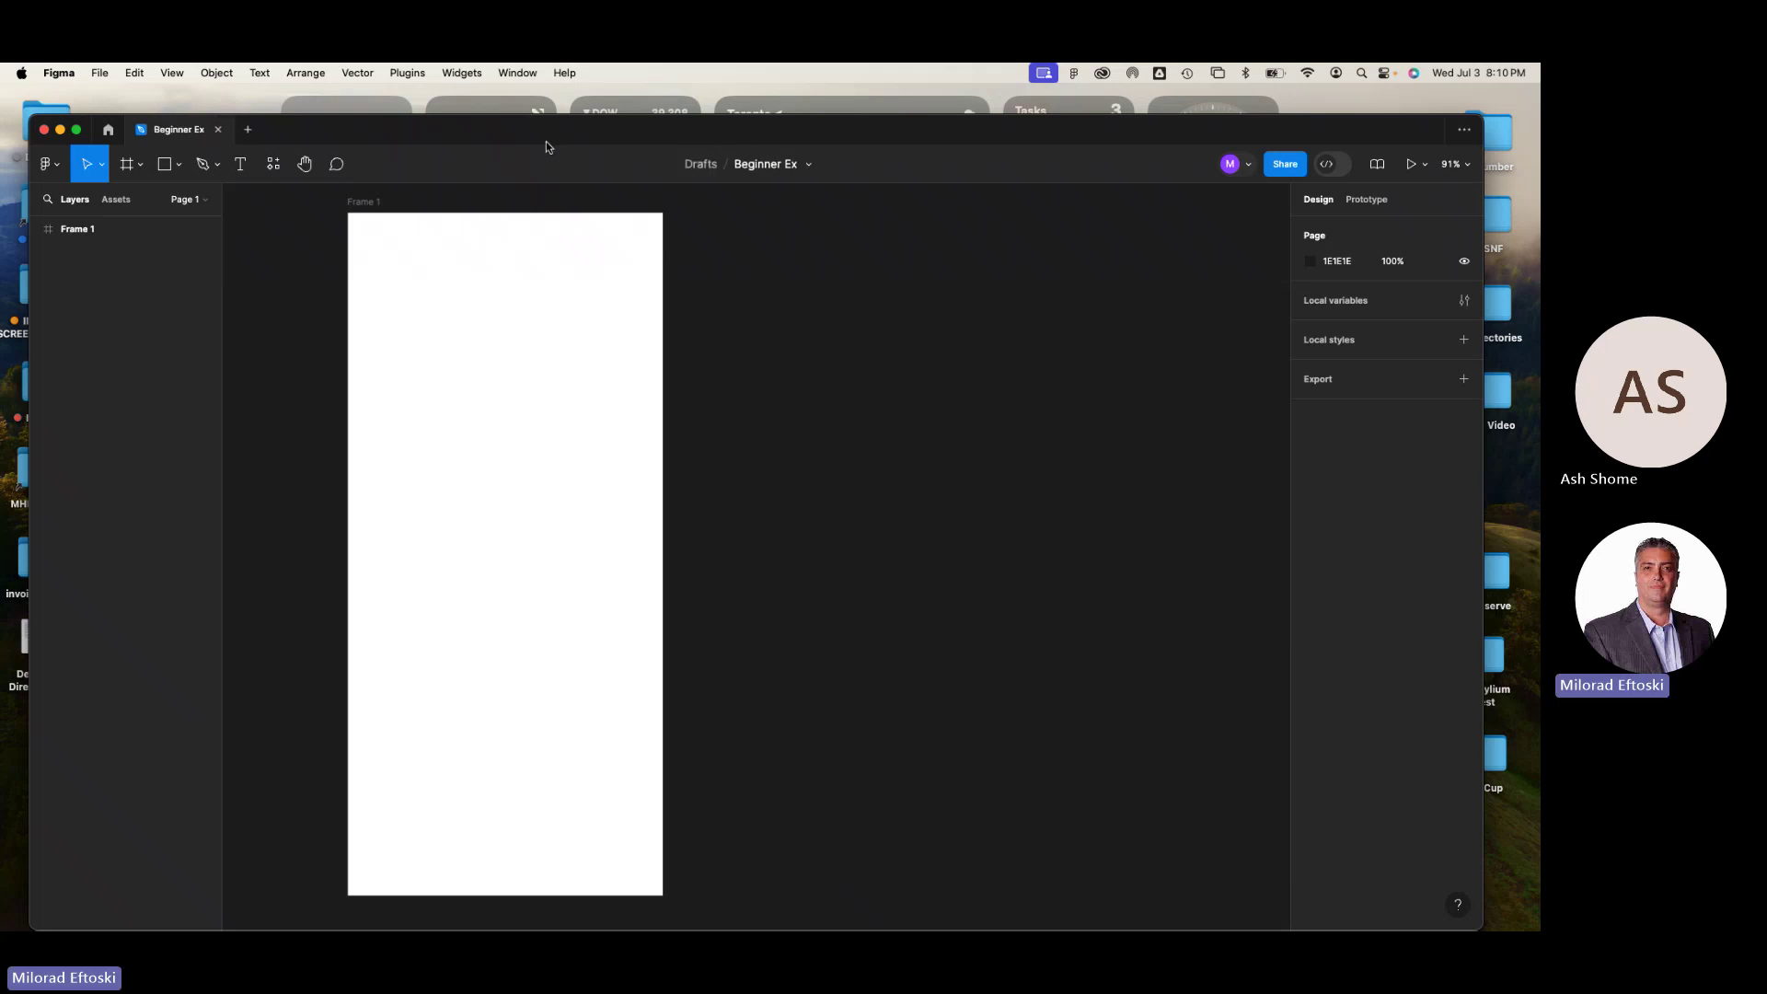
pyautogui.moveTo(566, 129); pyautogui.dragTo(574, 101)
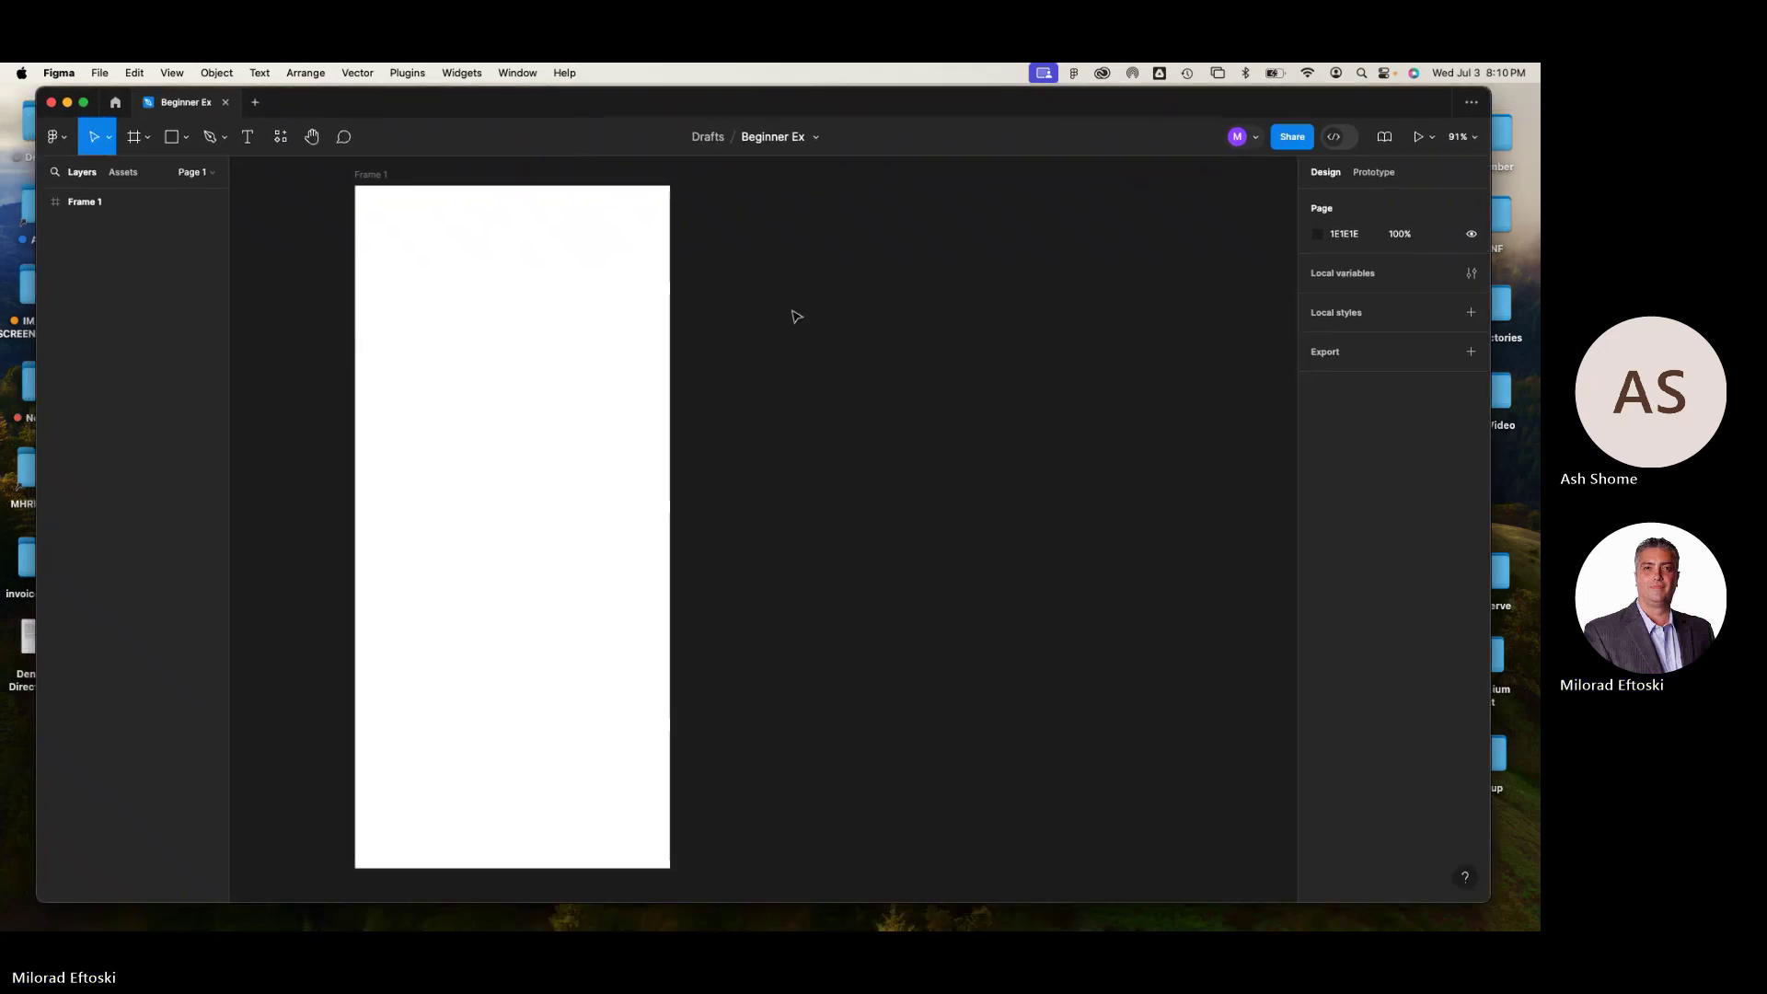
# - Add a second frame with the iPhone 14 Plus preset, 428 × 926, and delete it again
pyautogui.click(368, 174)
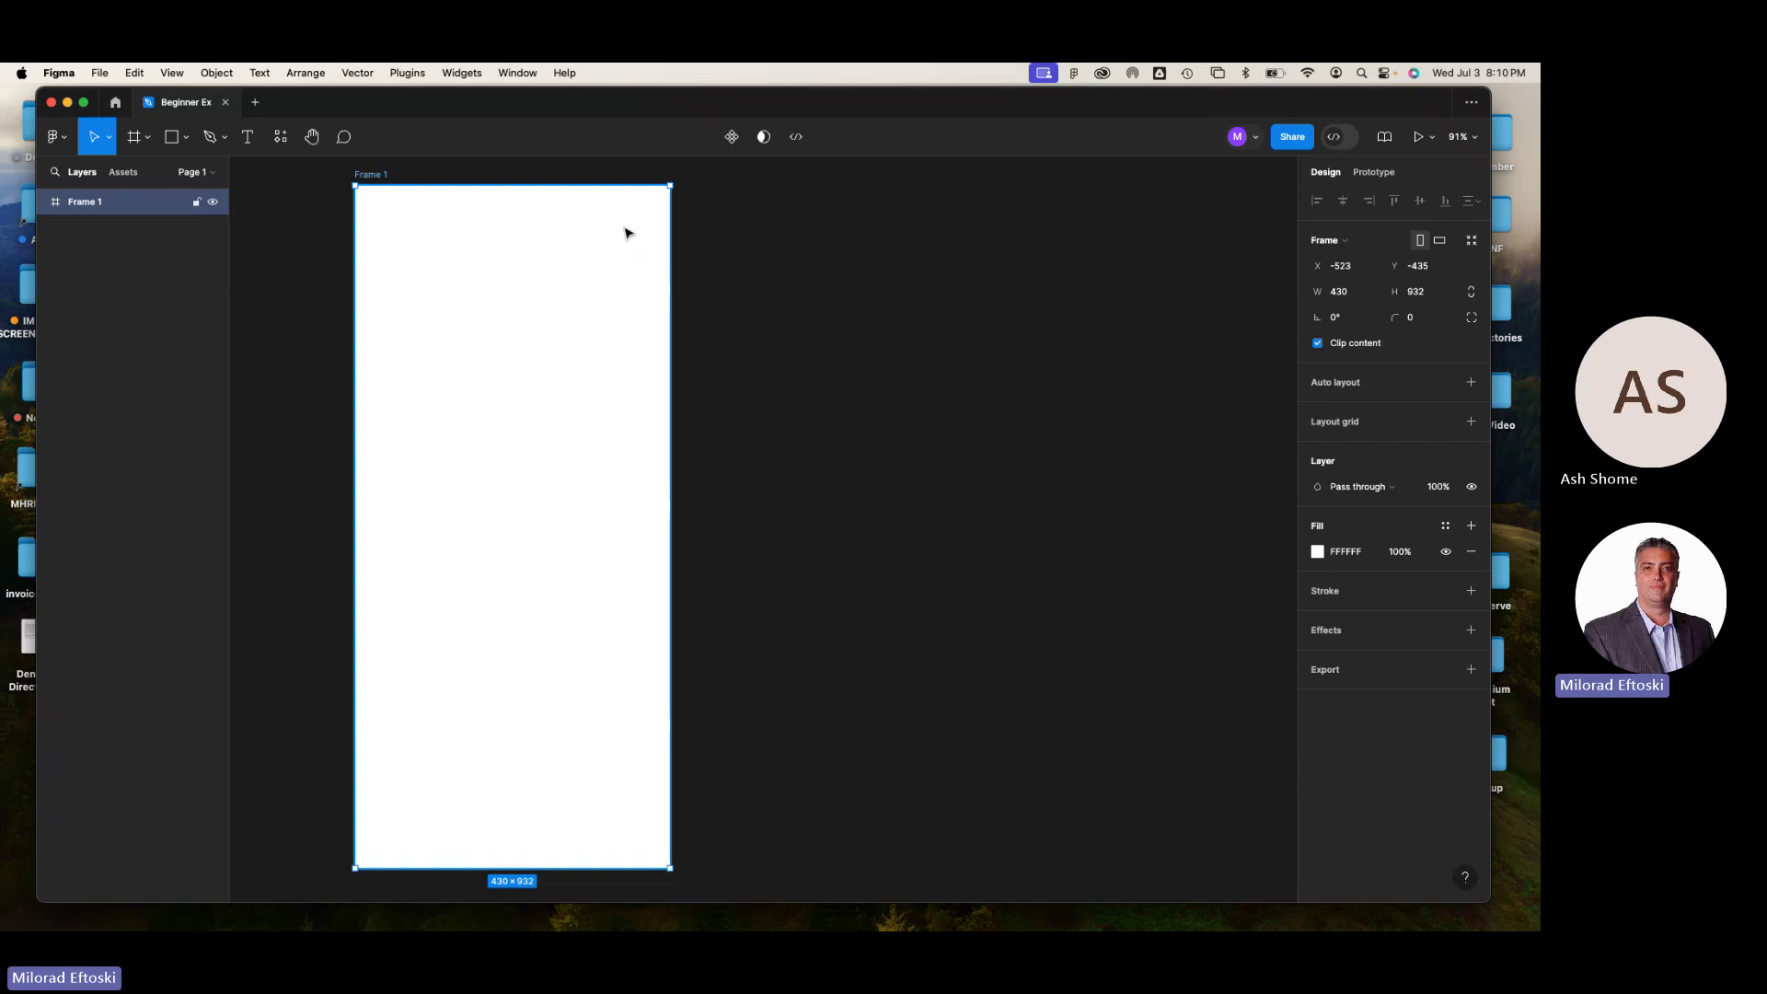
pyautogui.click(145, 140)
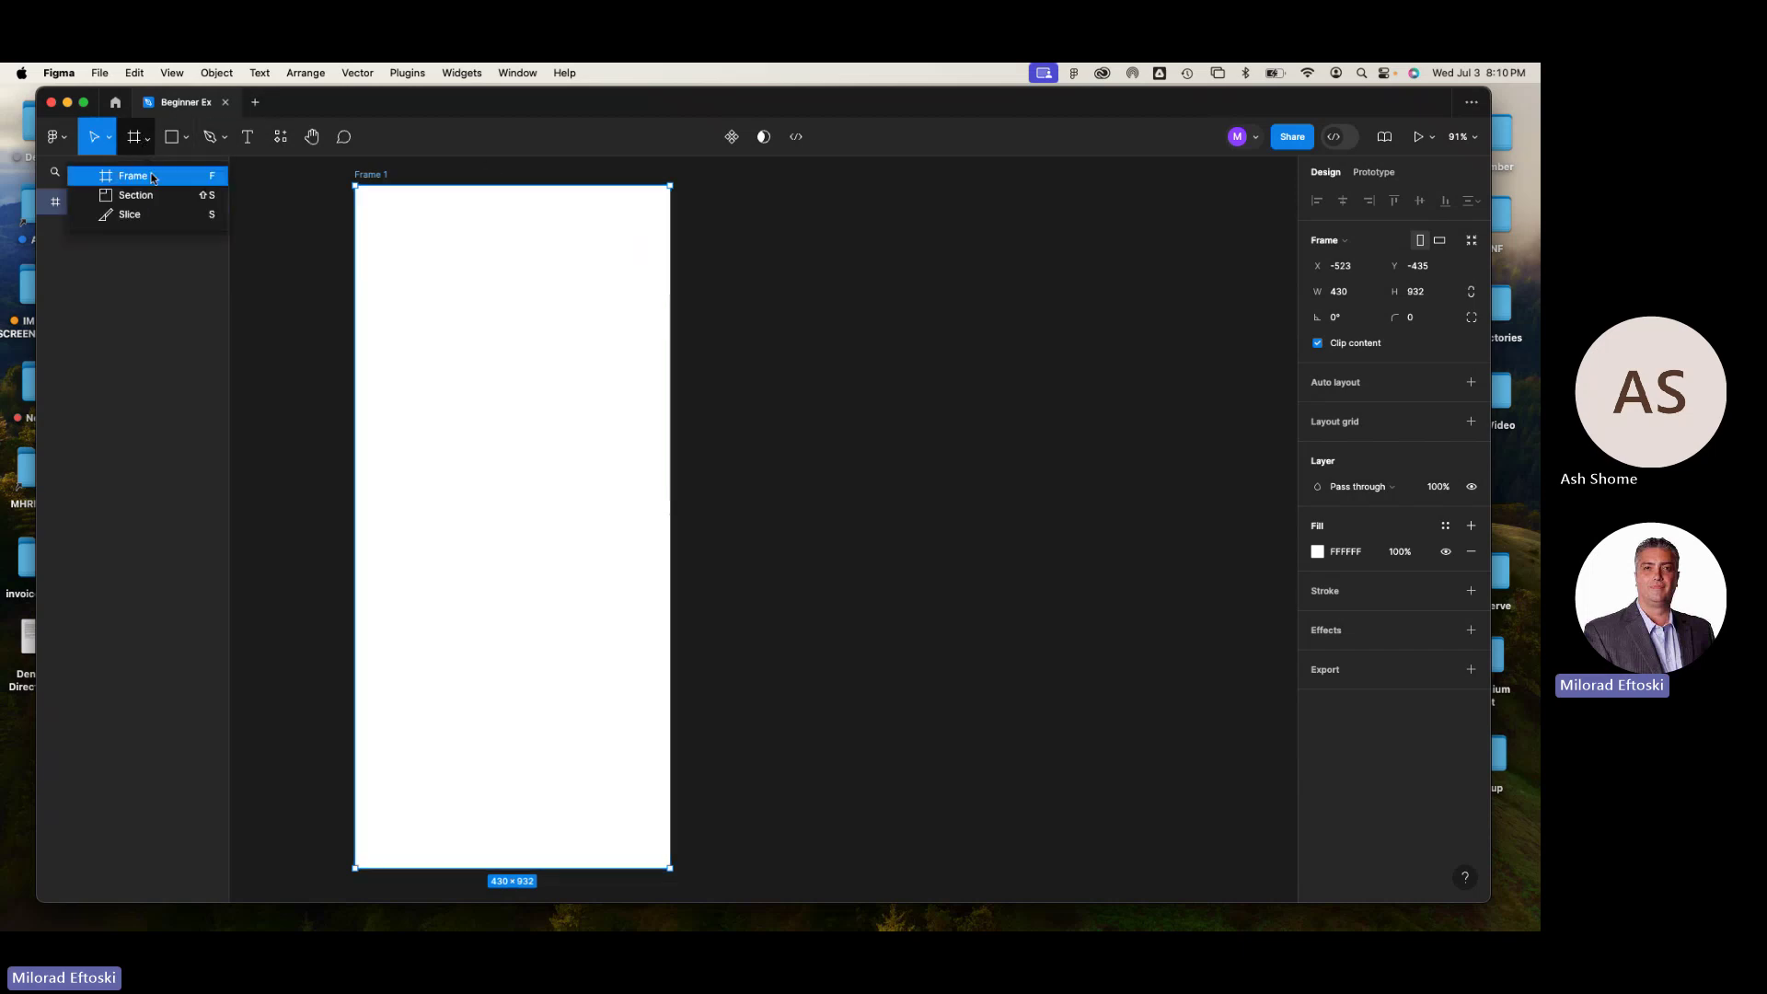
pyautogui.click(131, 175)
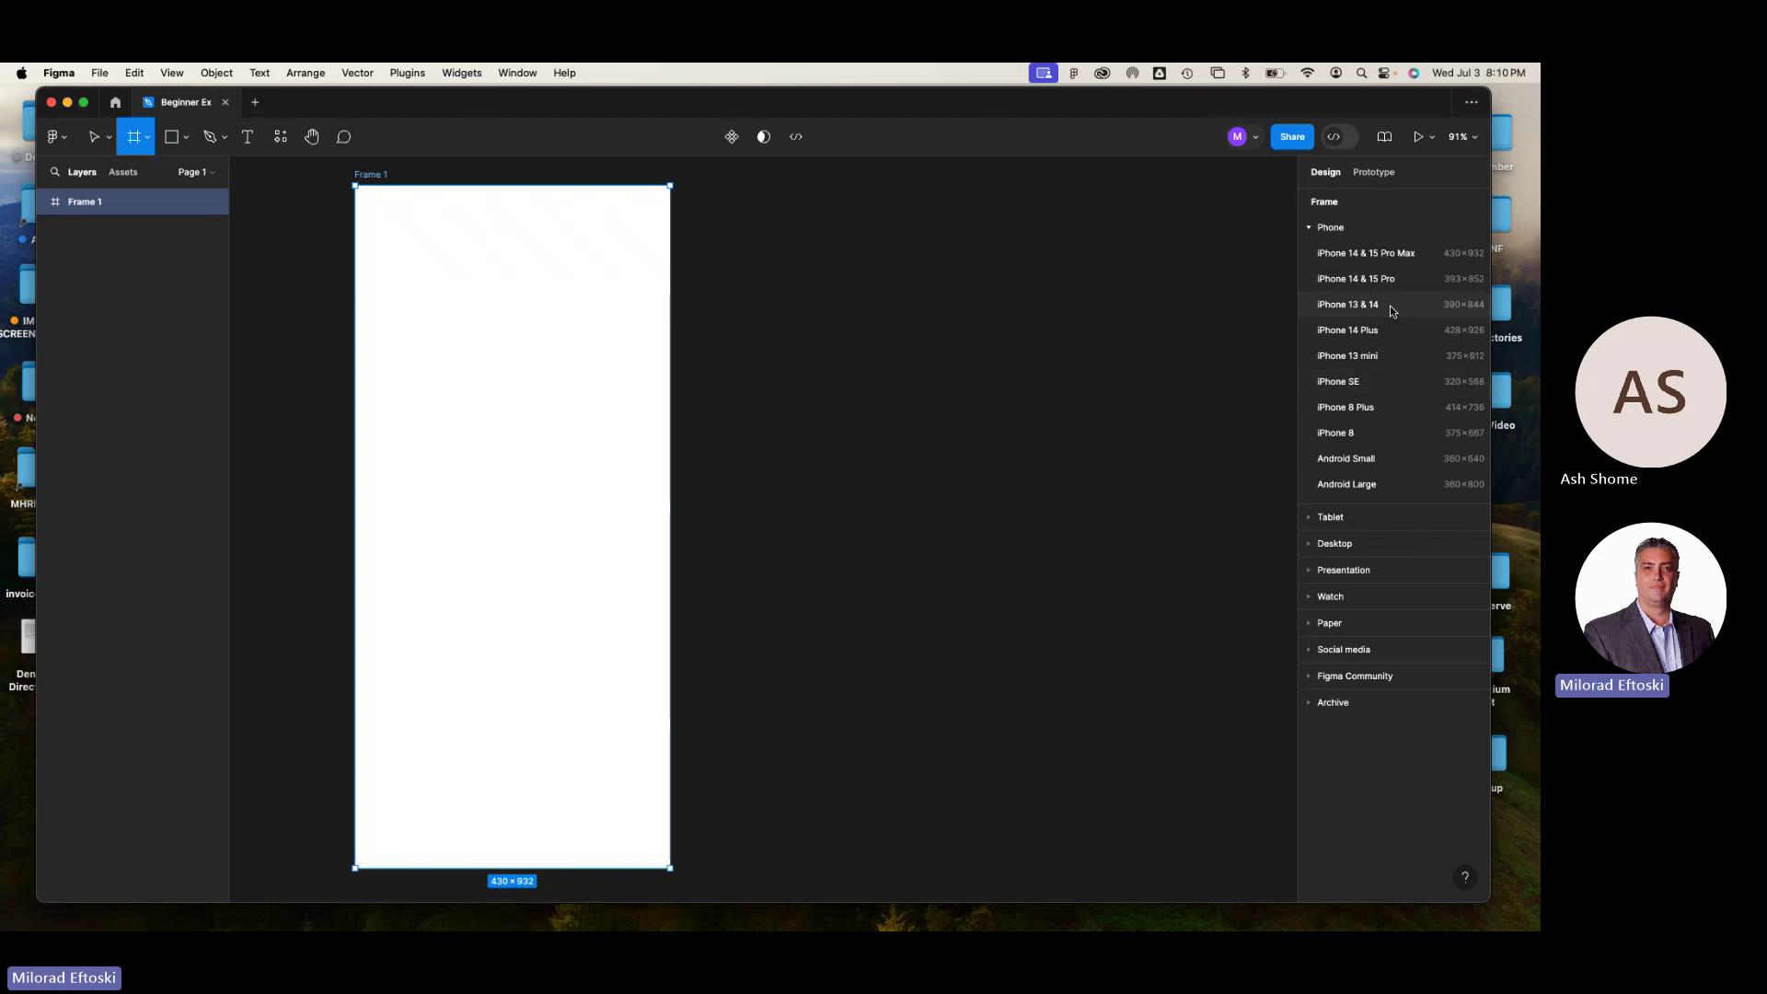
pyautogui.click(1378, 331)
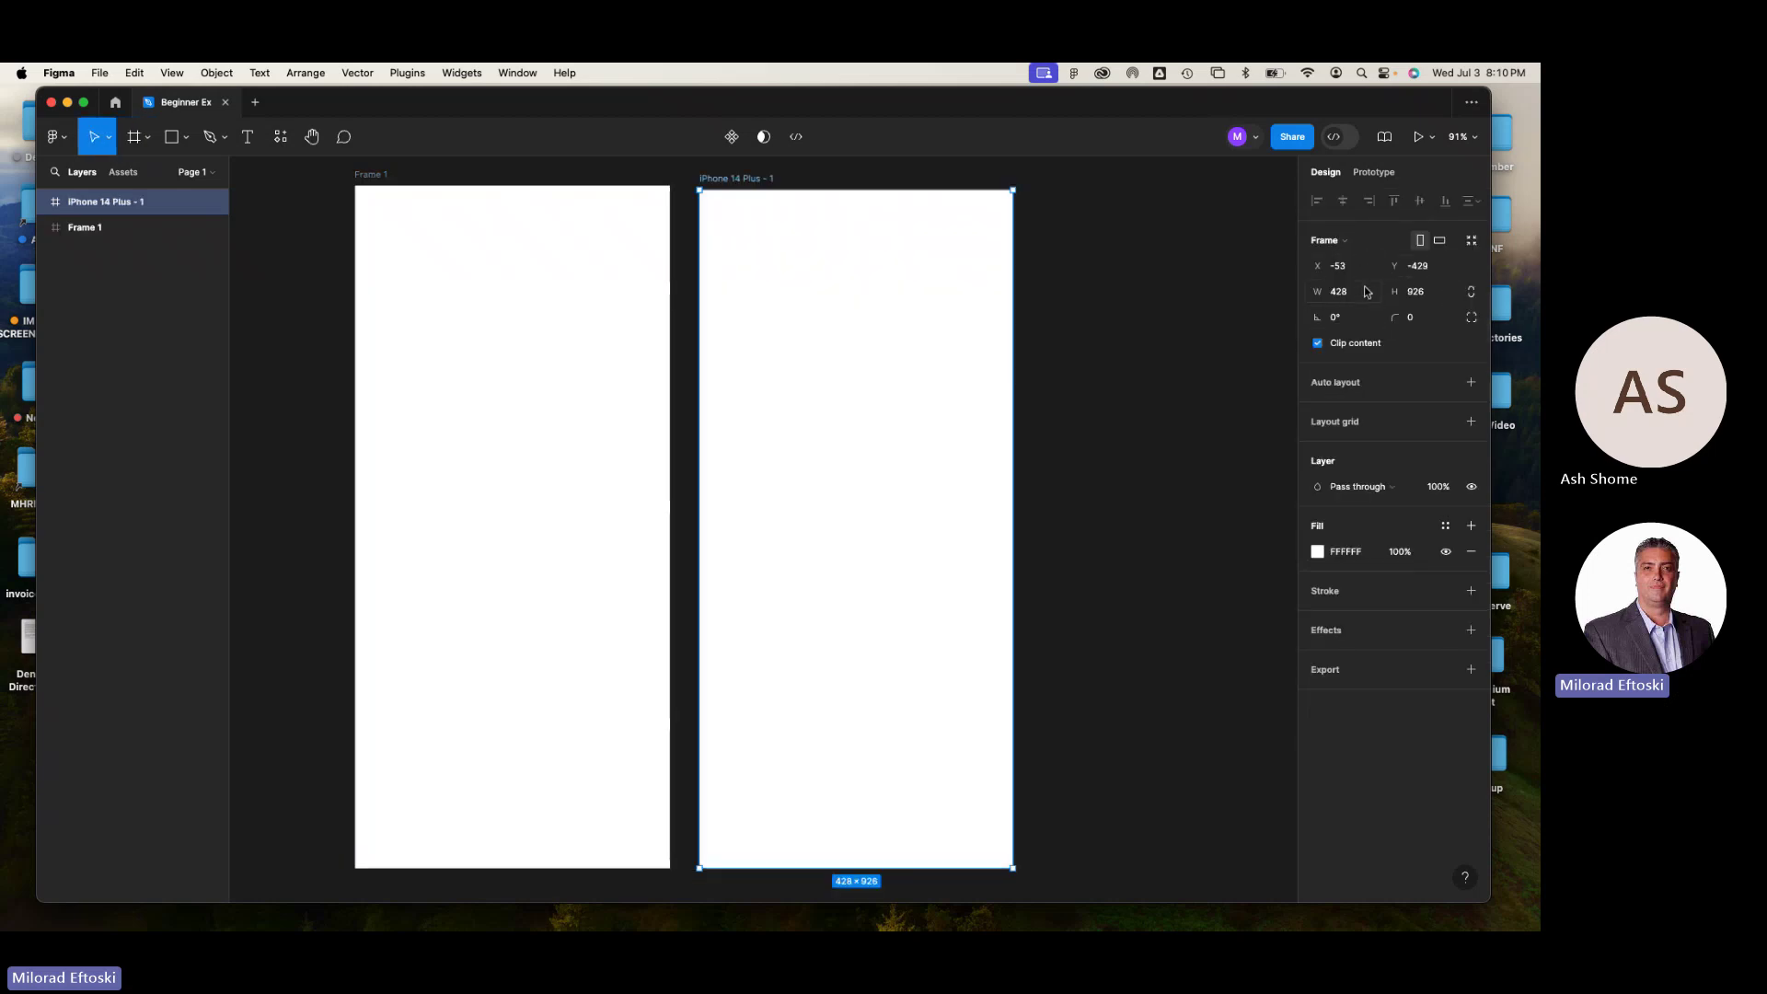
pyautogui.press('Delete')
# - Try the 375 × 667 iPhone 8 preset on Frame 1, cancel it and deselect the frame
pyautogui.click(380, 180)
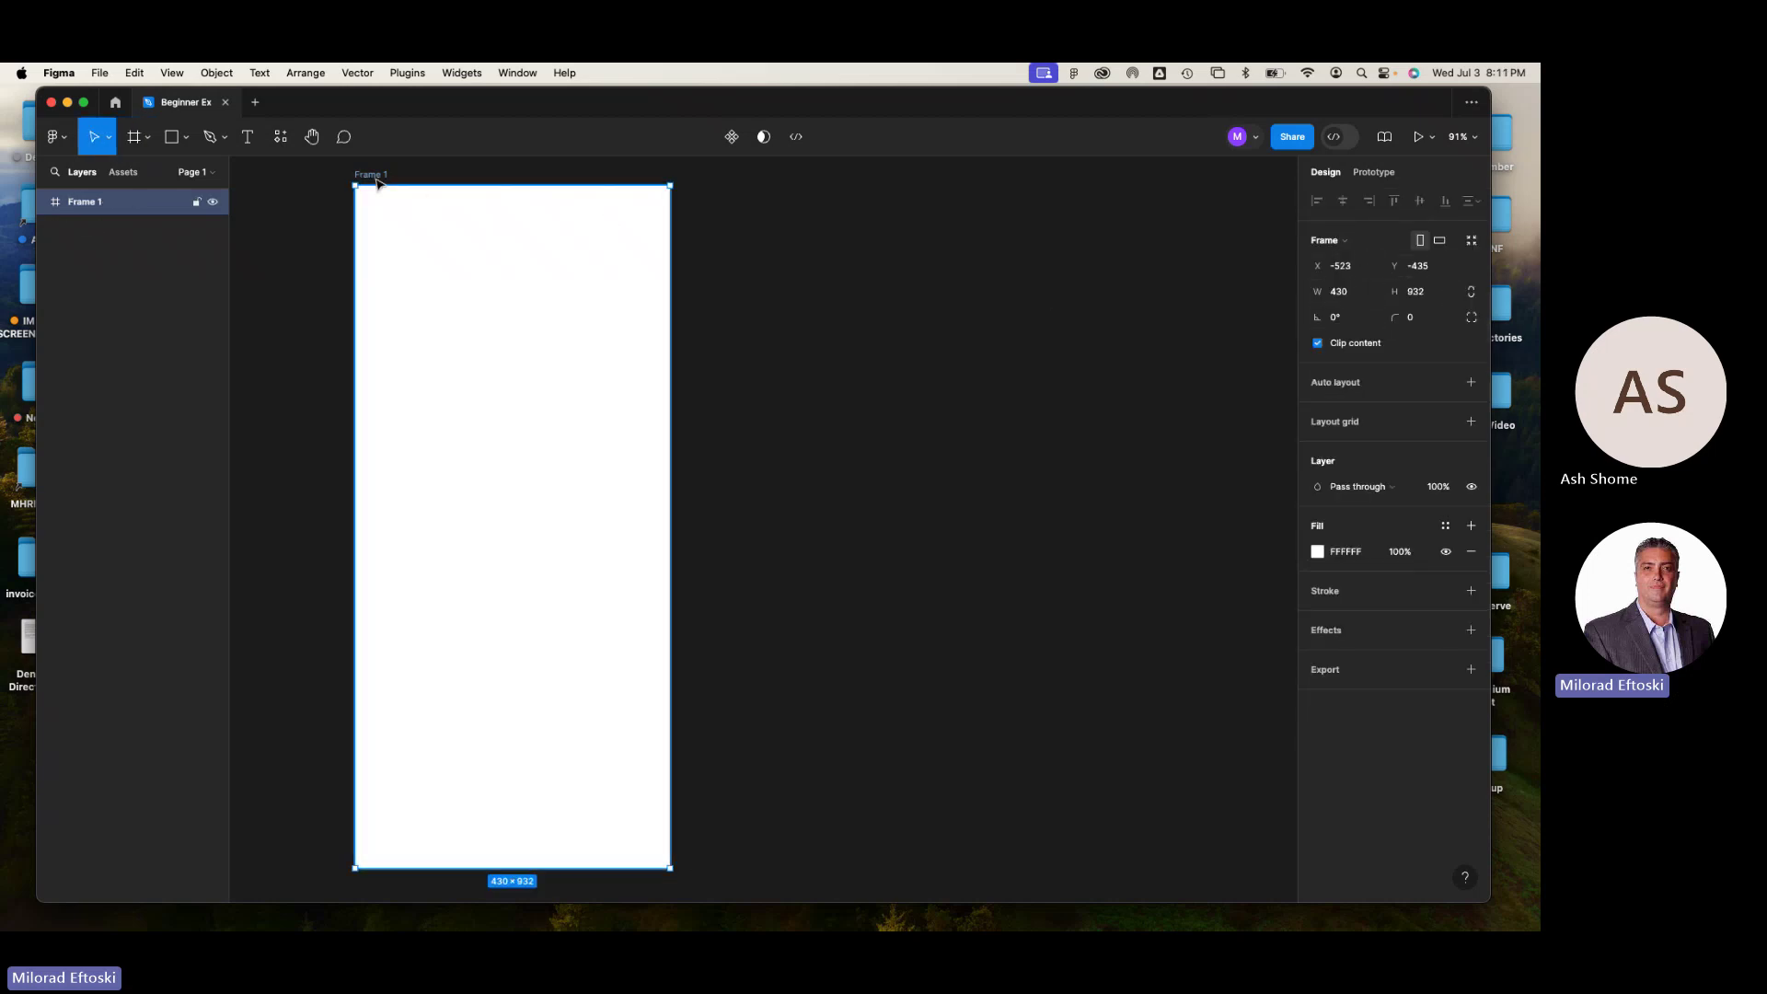
pyautogui.click(1333, 240)
pyautogui.press('Escape')
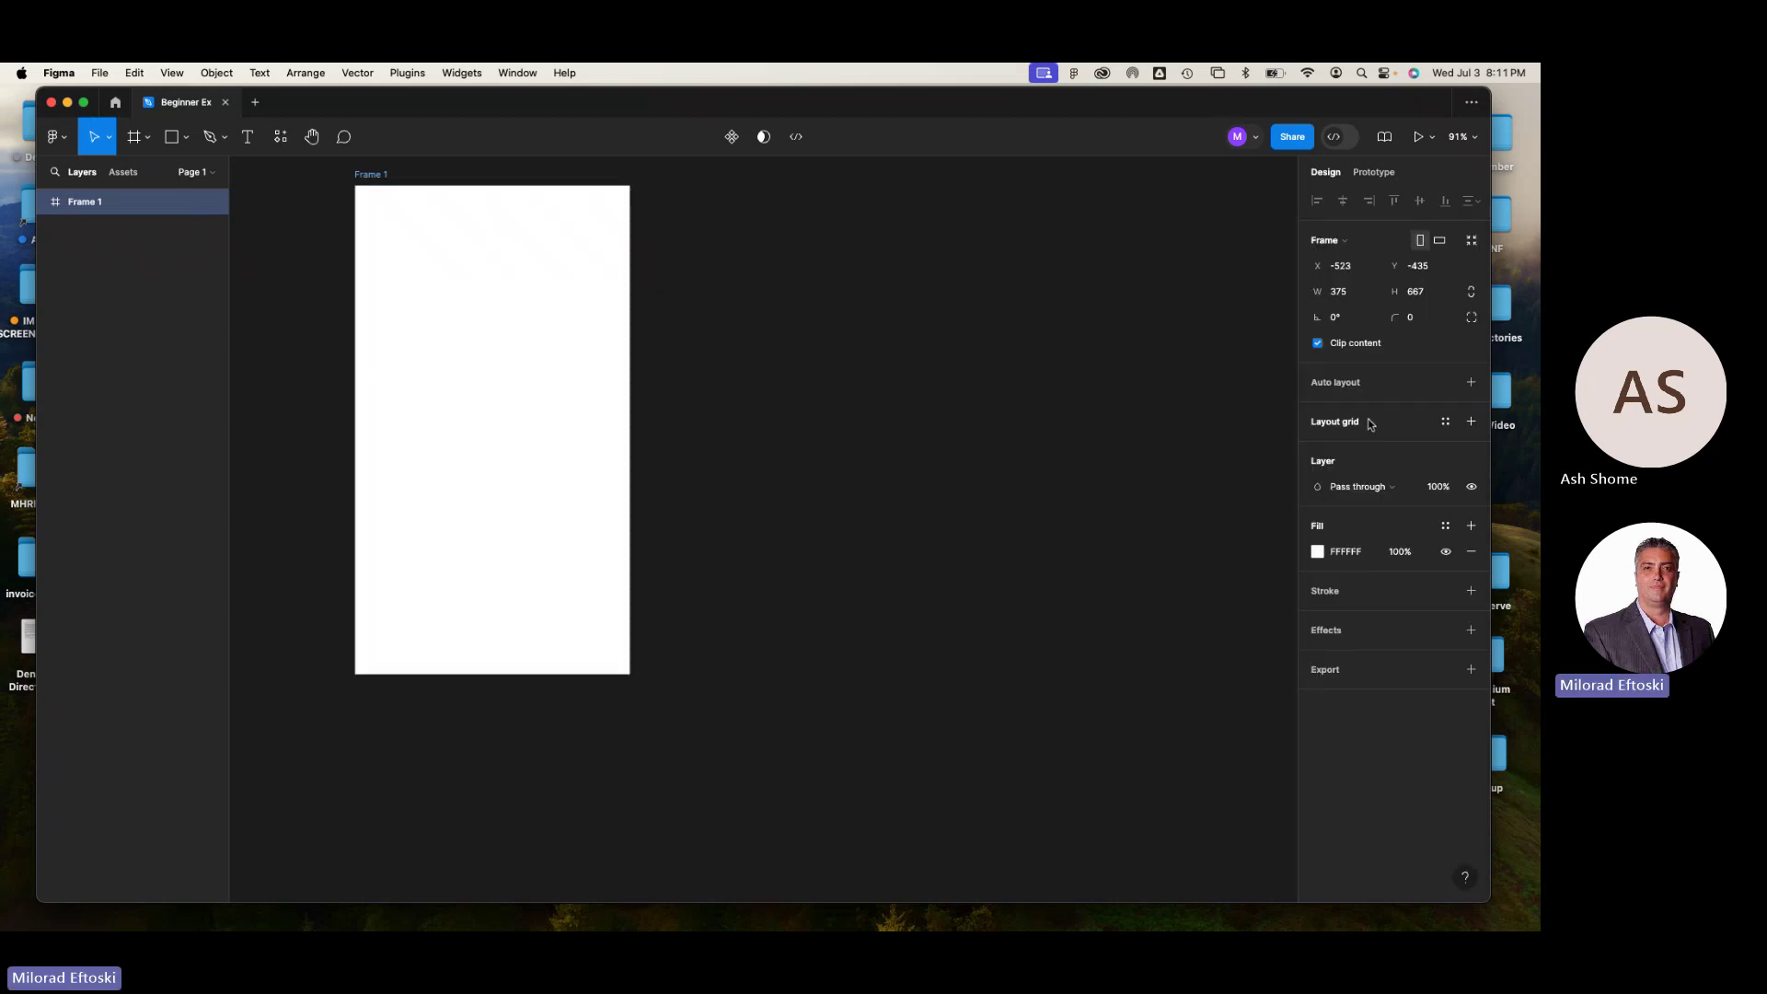
pyautogui.click(920, 276)
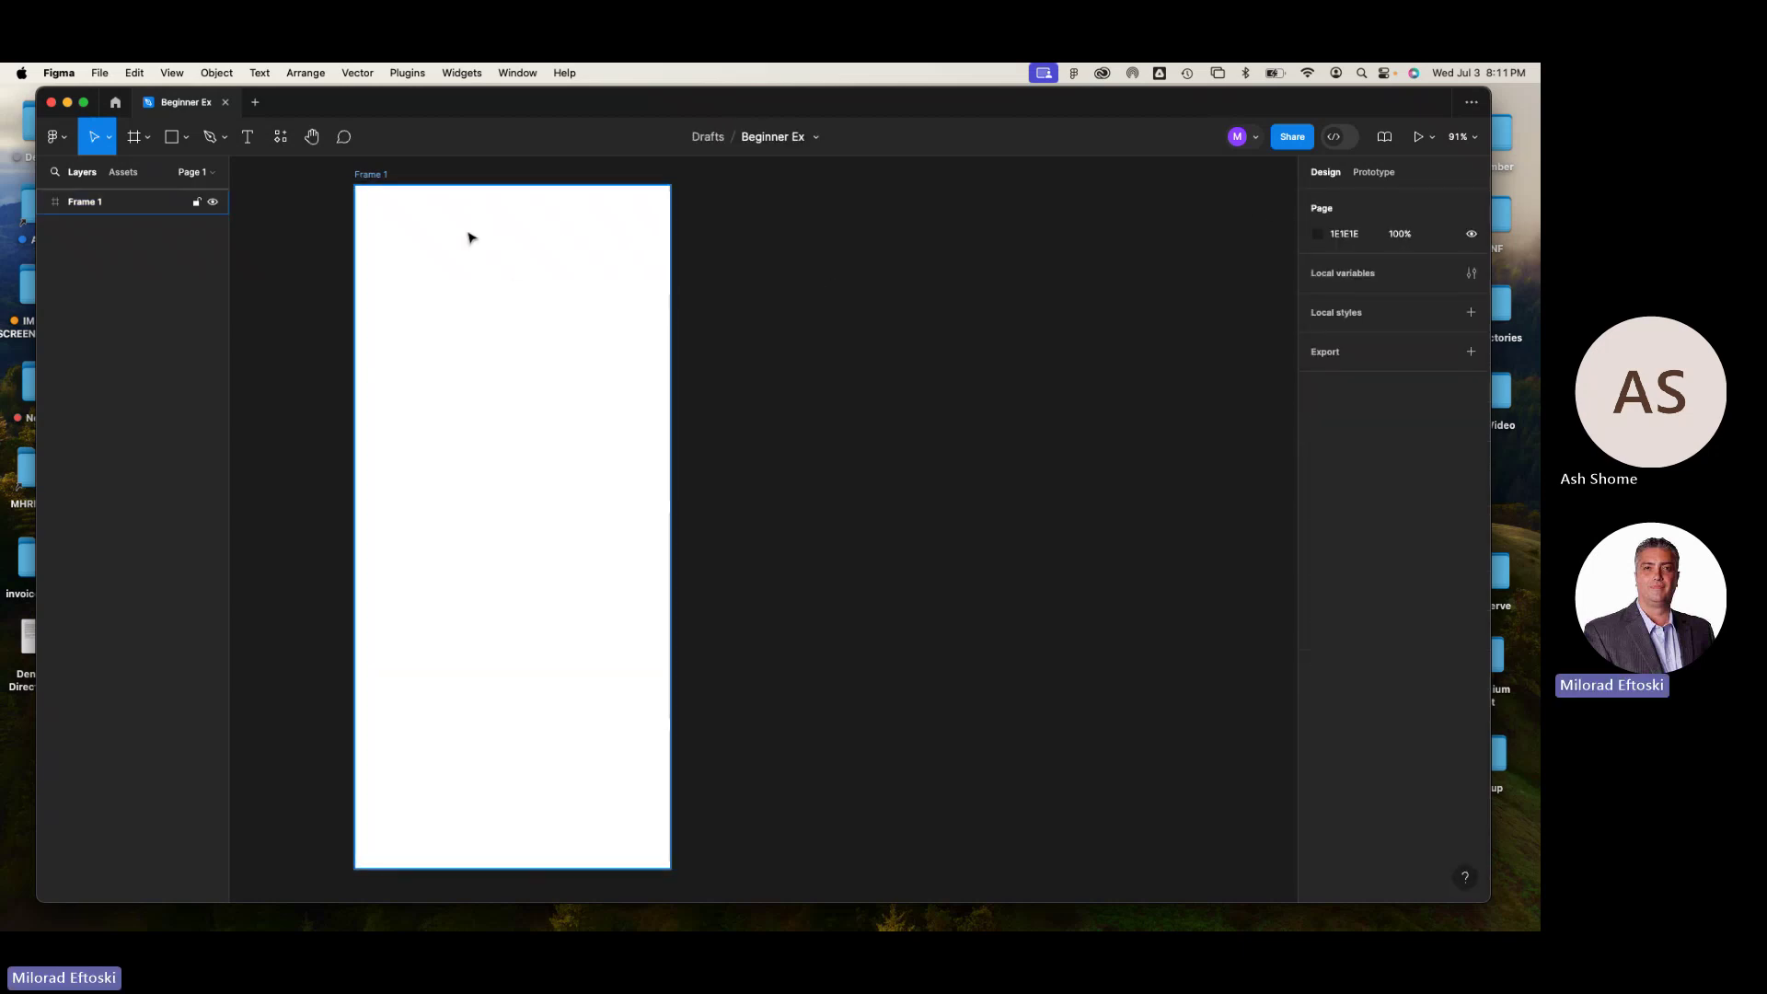
pyautogui.click(386, 188)
pyautogui.click(147, 140)
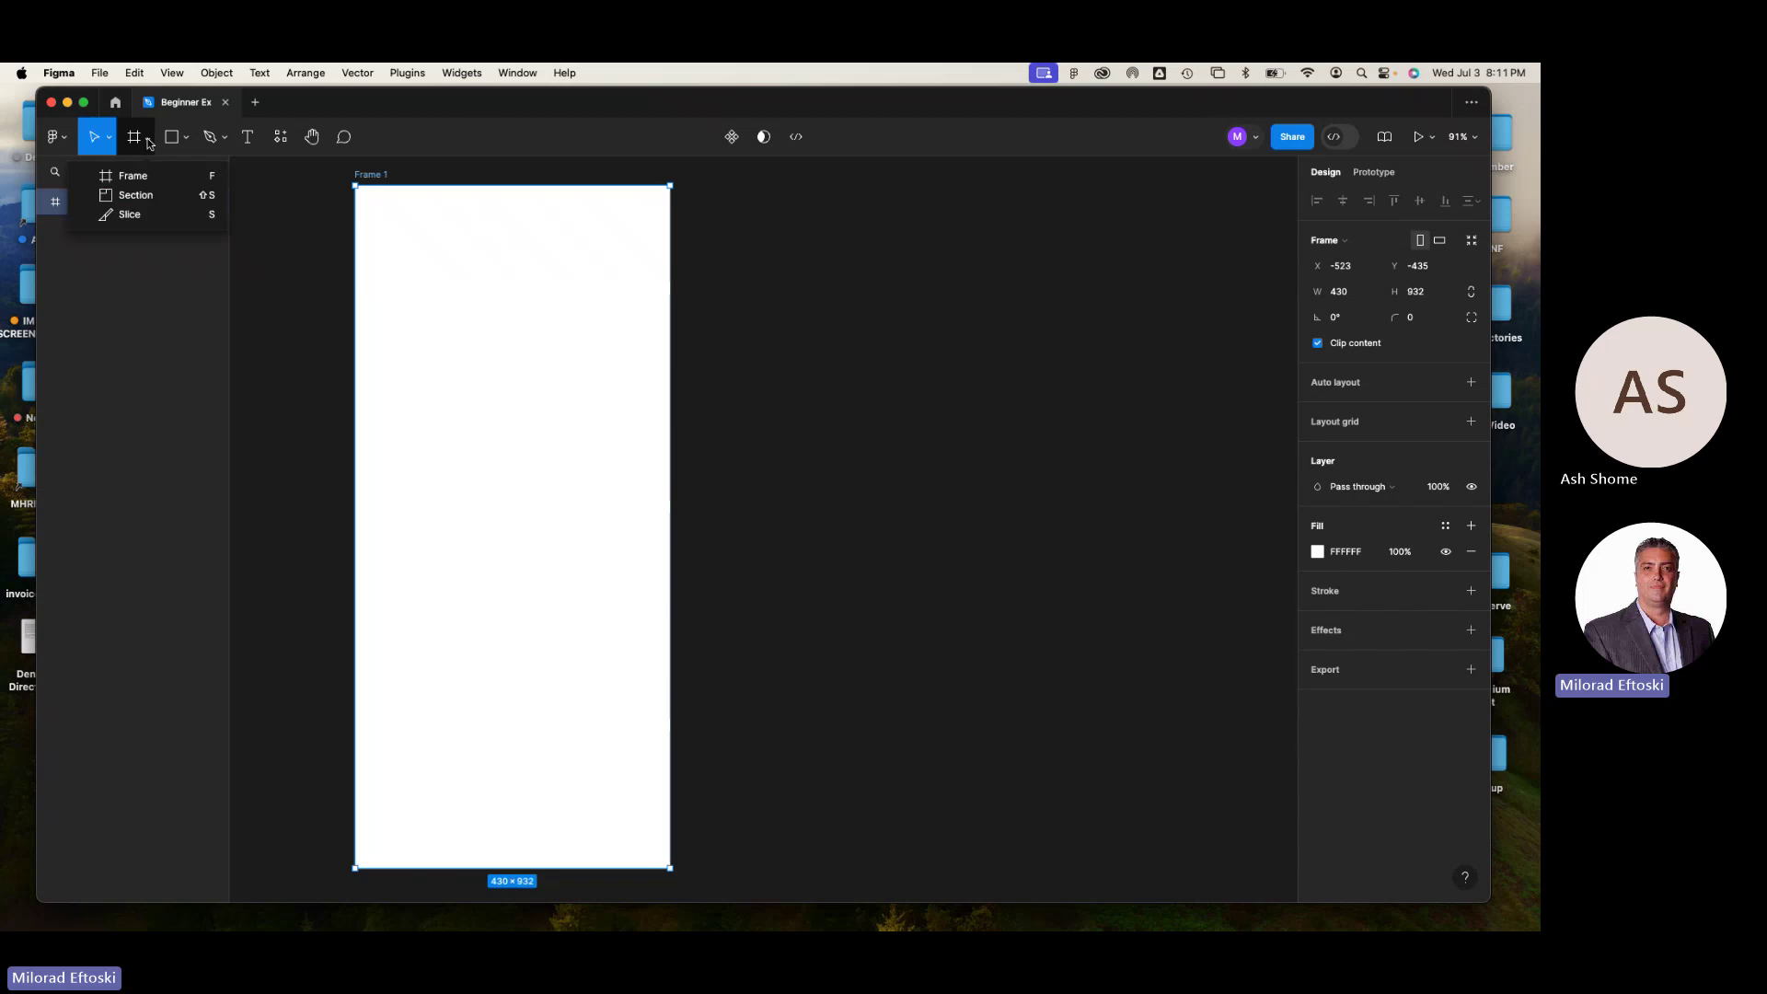
pyautogui.click(147, 140)
pyautogui.click(185, 137)
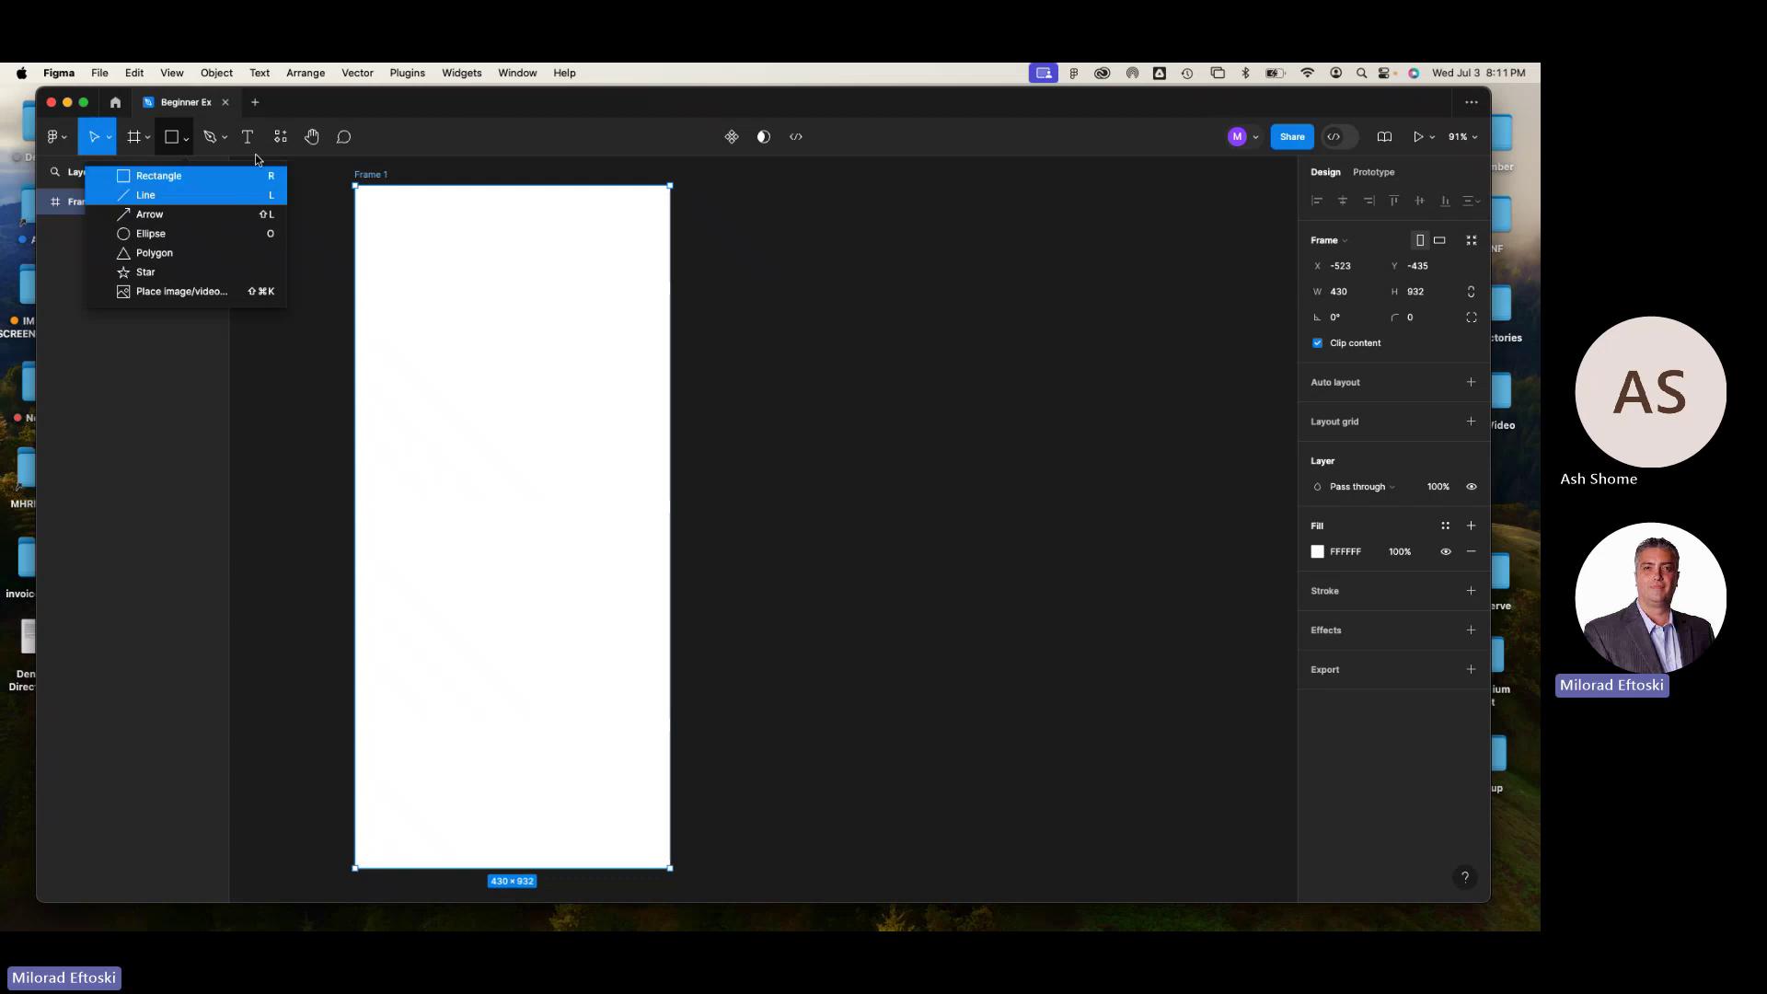
# - Draw a wavy freehand stroke about 117 × 200 with the Pencil tool in the upper part of Frame 1
pyautogui.click(226, 140)
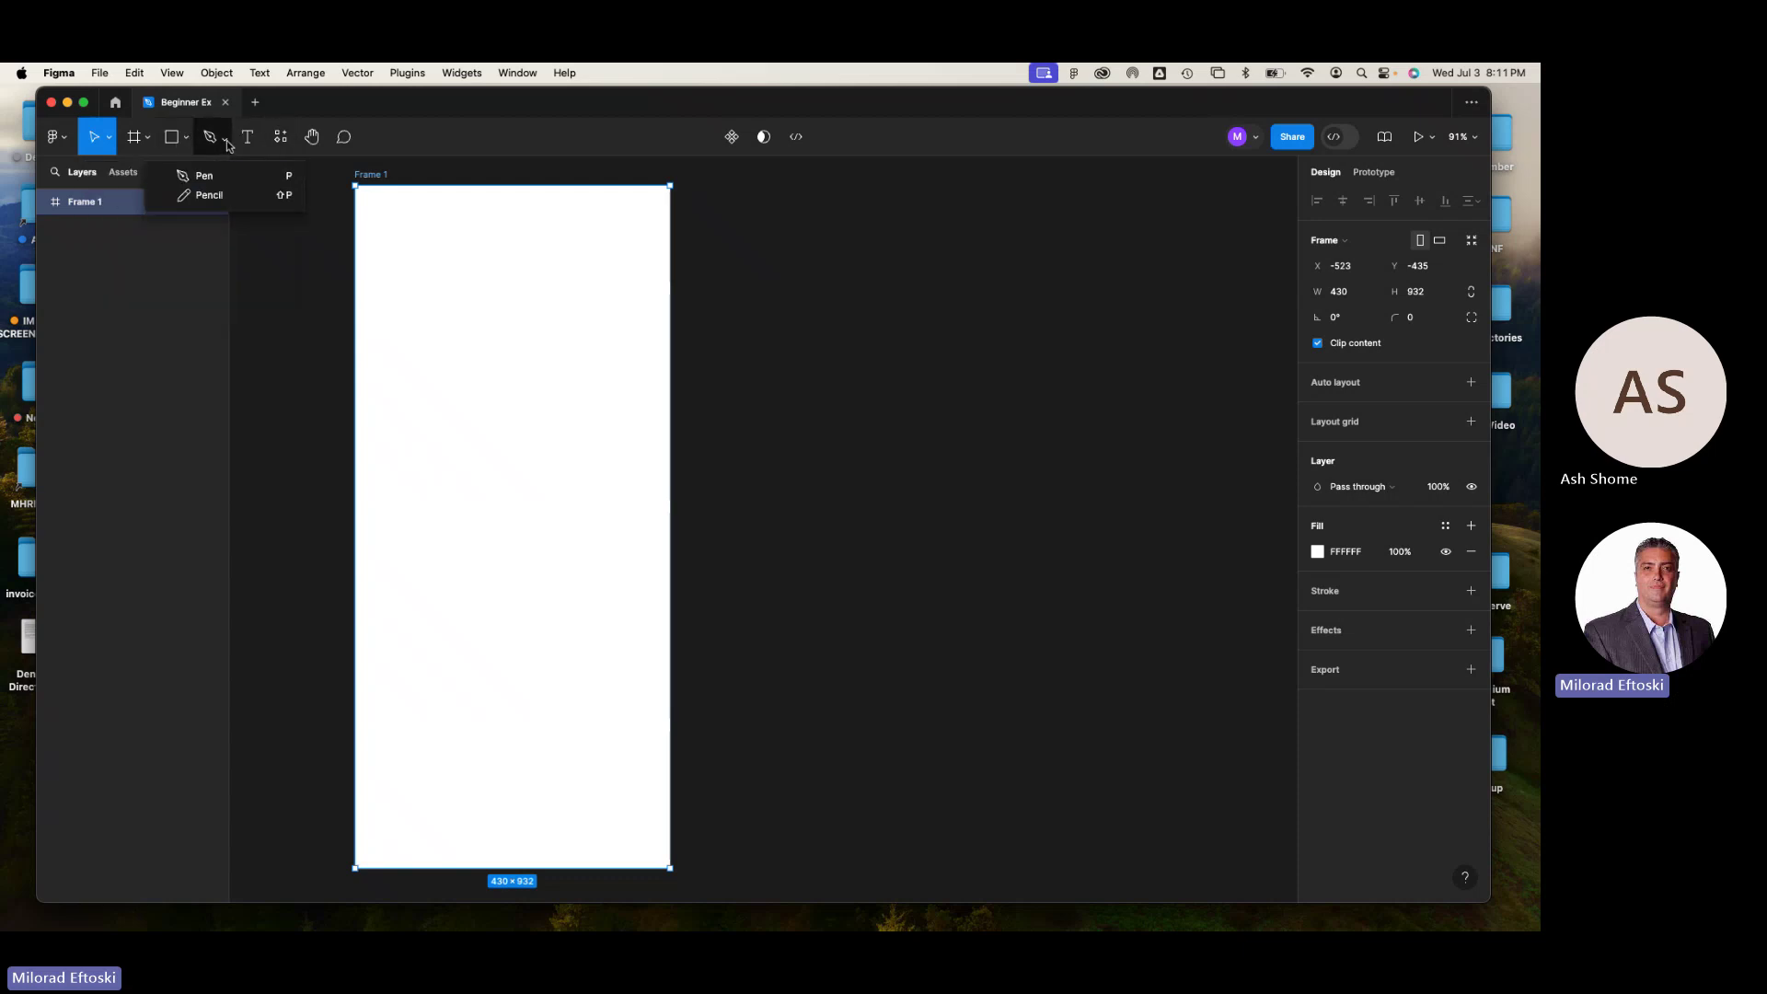
pyautogui.click(235, 199)
pyautogui.moveTo(443, 298)
pyautogui.mouseDown()
pyautogui.moveTo(504, 268)
pyautogui.moveTo(529, 313)
pyautogui.moveTo(522, 413)
pyautogui.mouseUp()
# - Select the wavy pencil stroke with the Move tool and delete it
pyautogui.click(108, 137)
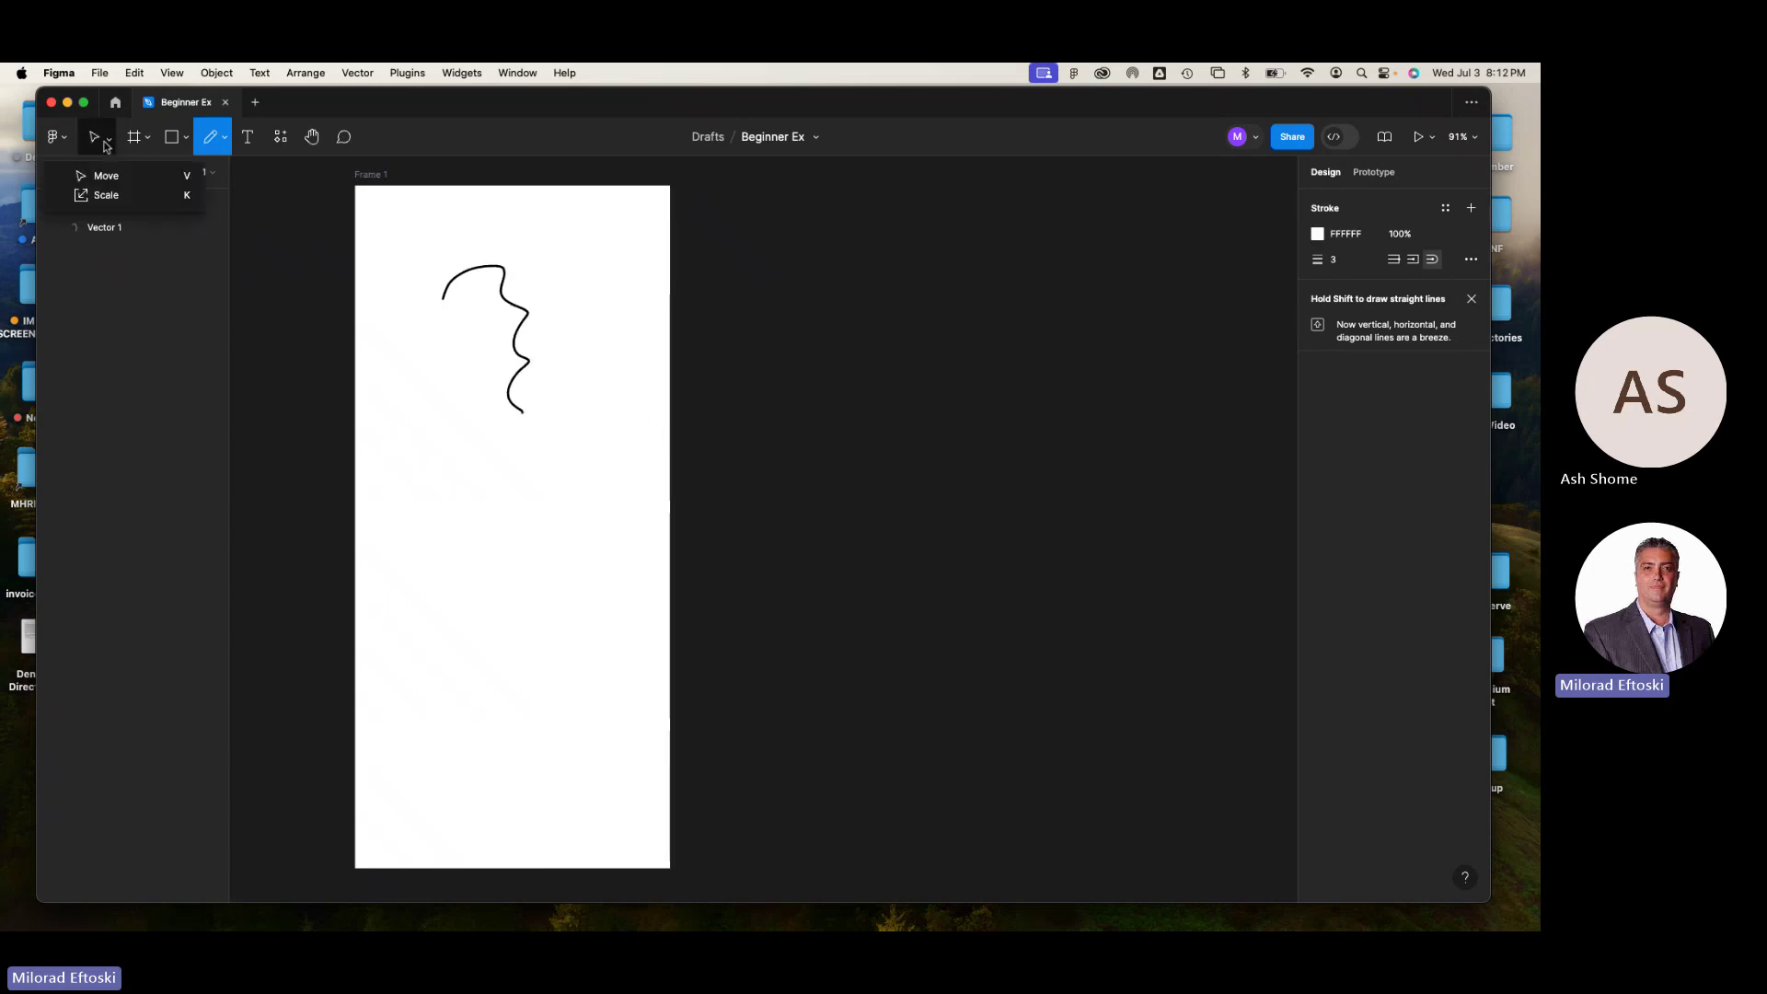
pyautogui.click(111, 143)
pyautogui.click(110, 140)
pyautogui.click(109, 177)
pyautogui.click(507, 308)
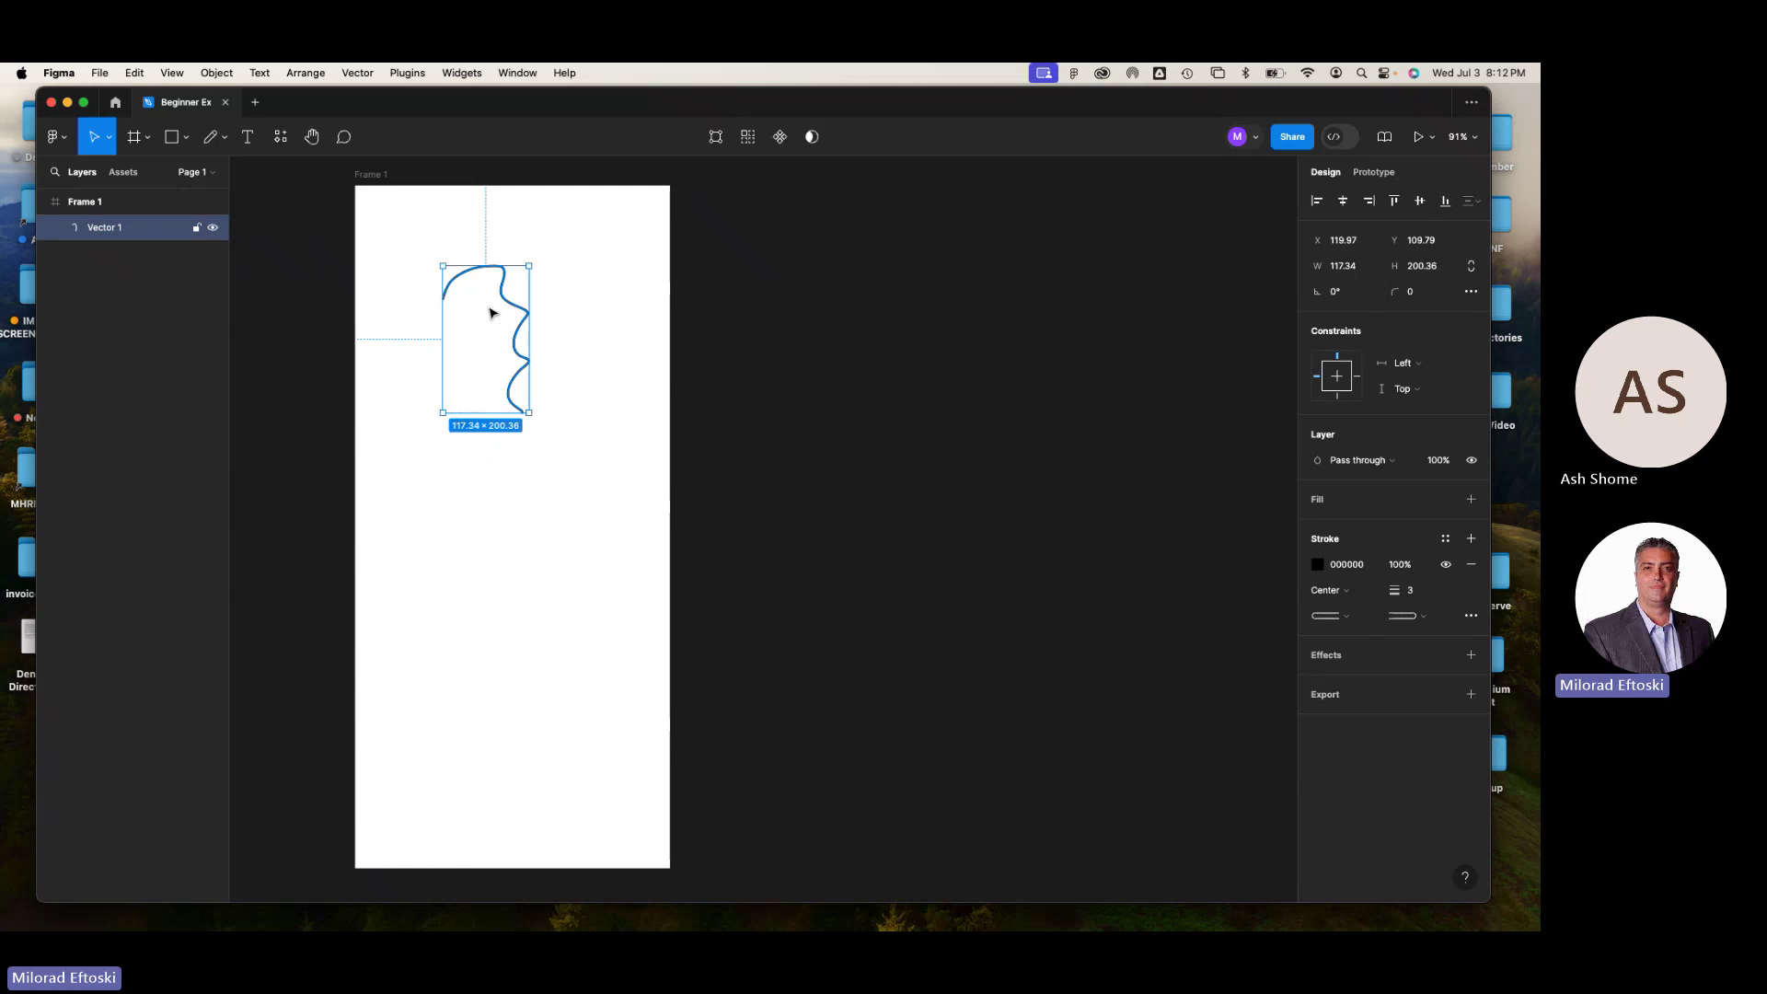
pyautogui.click(491, 311)
pyautogui.click(508, 304)
pyautogui.press('Delete')
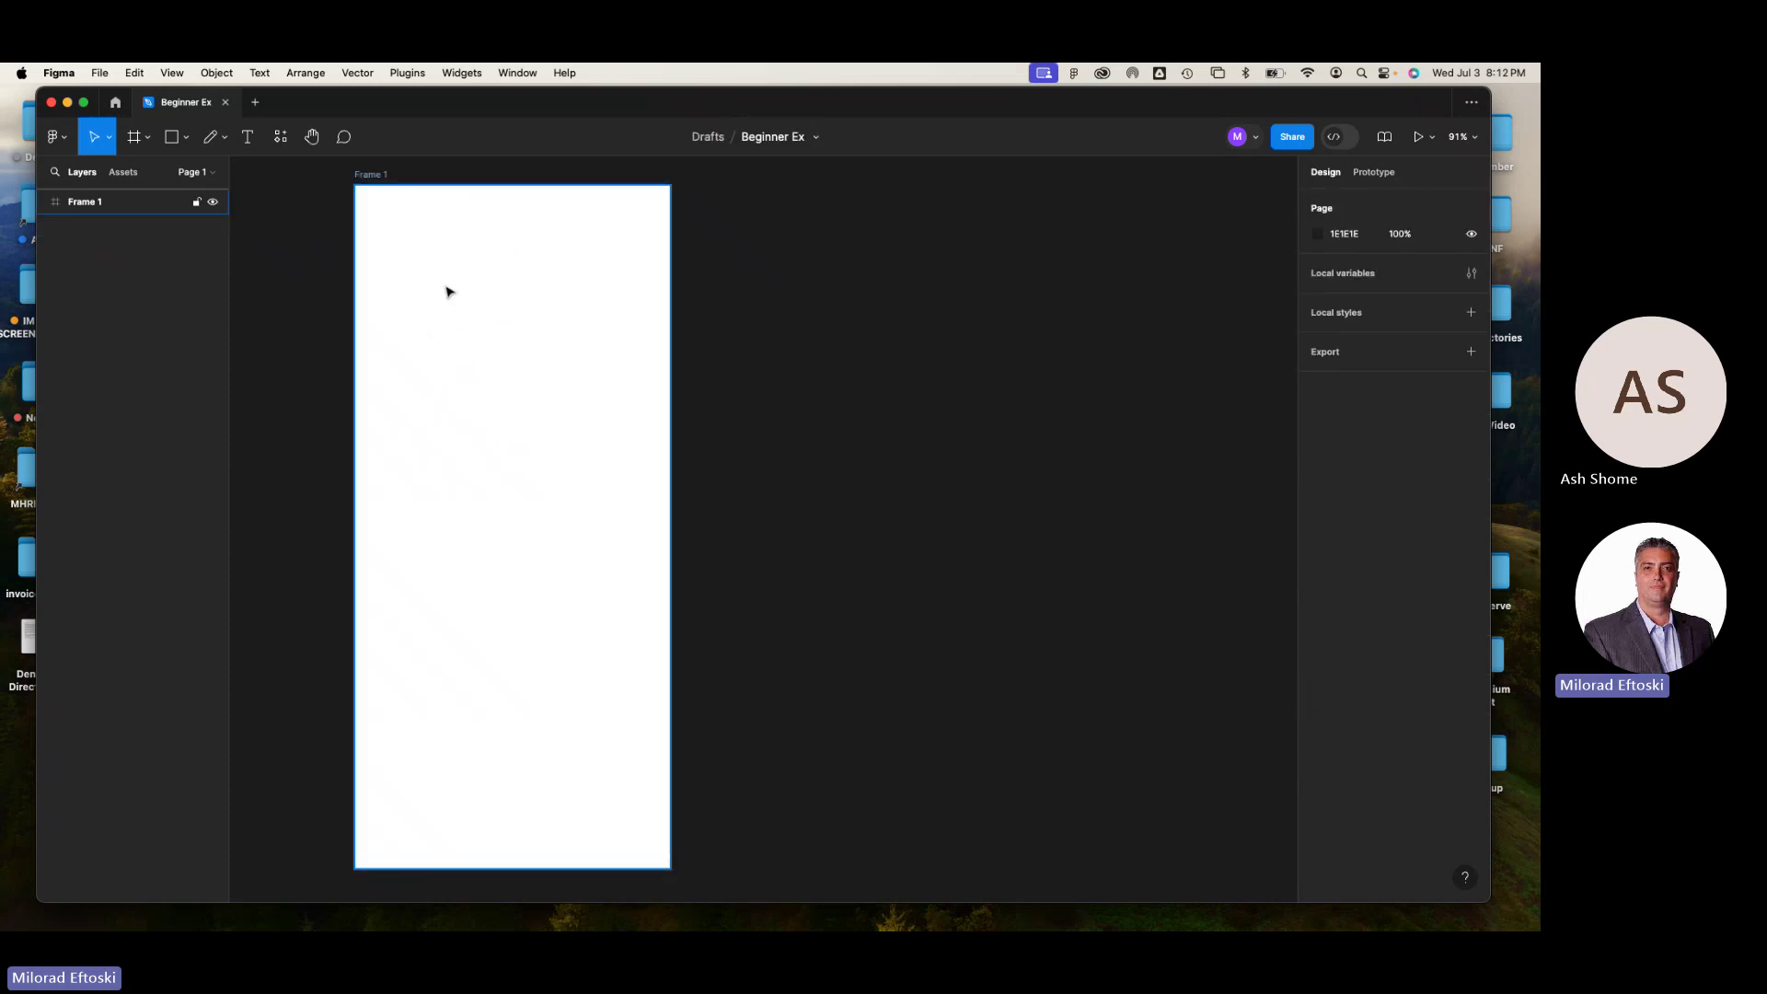
pyautogui.click(224, 137)
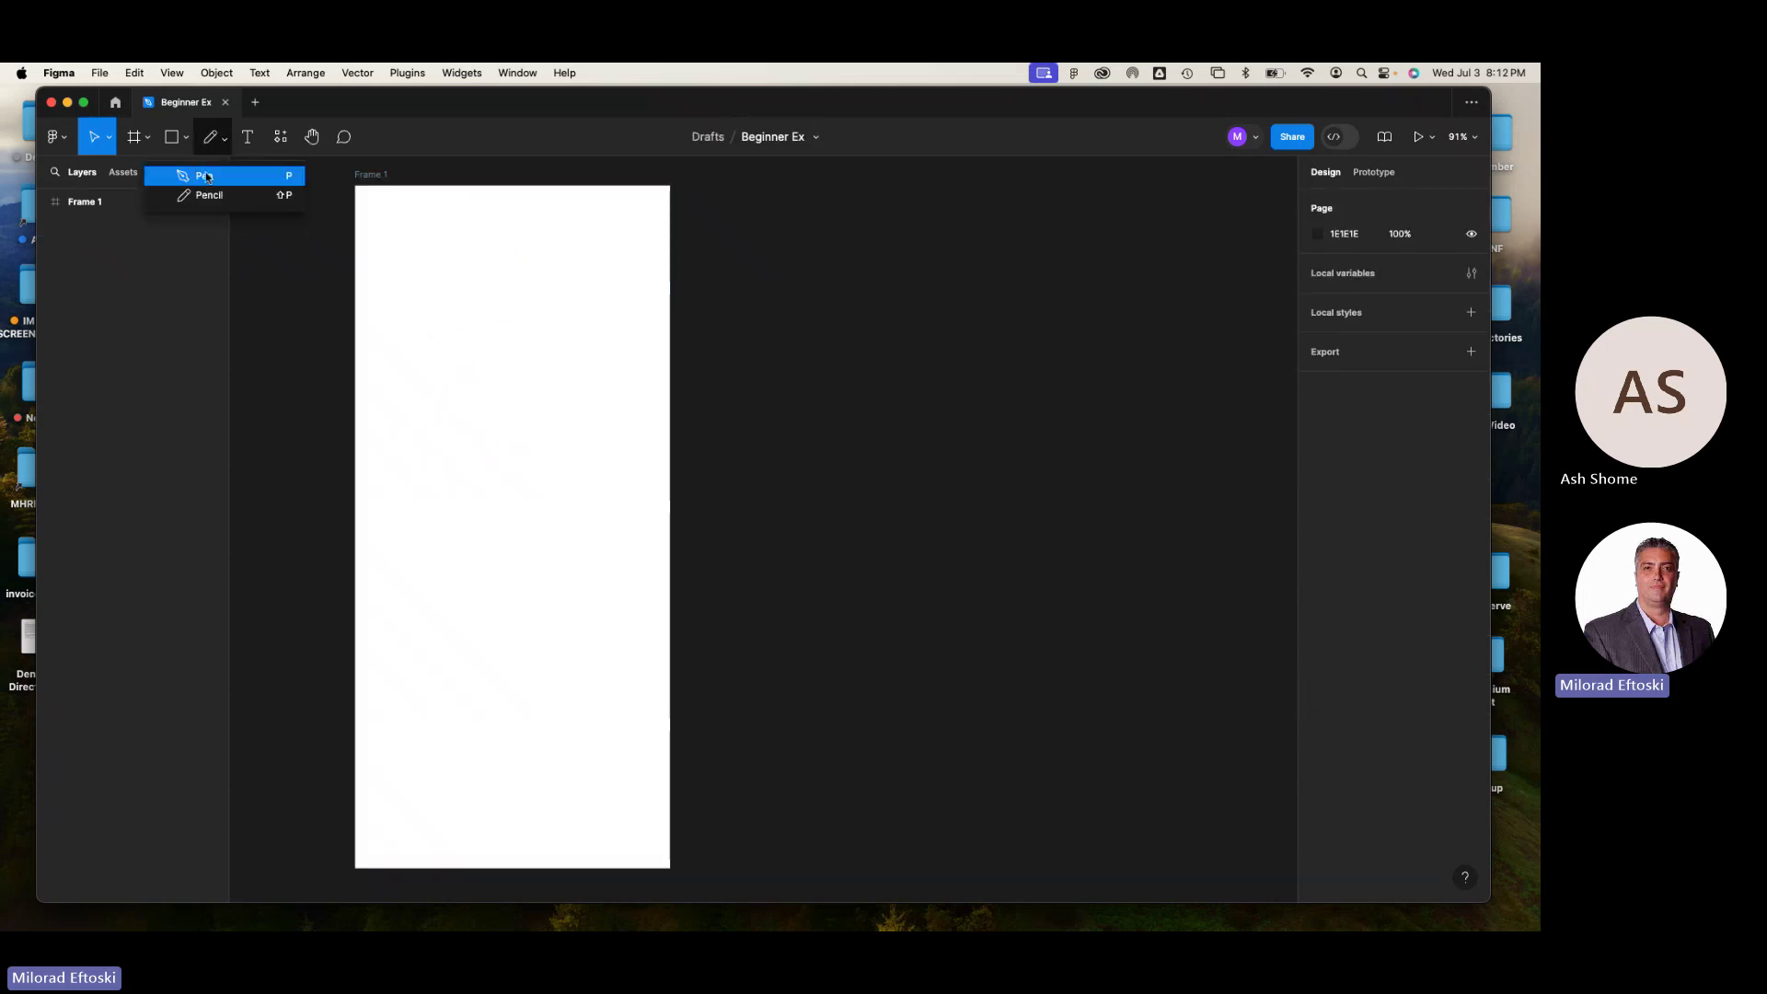
pyautogui.click(254, 103)
pyautogui.click(318, 102)
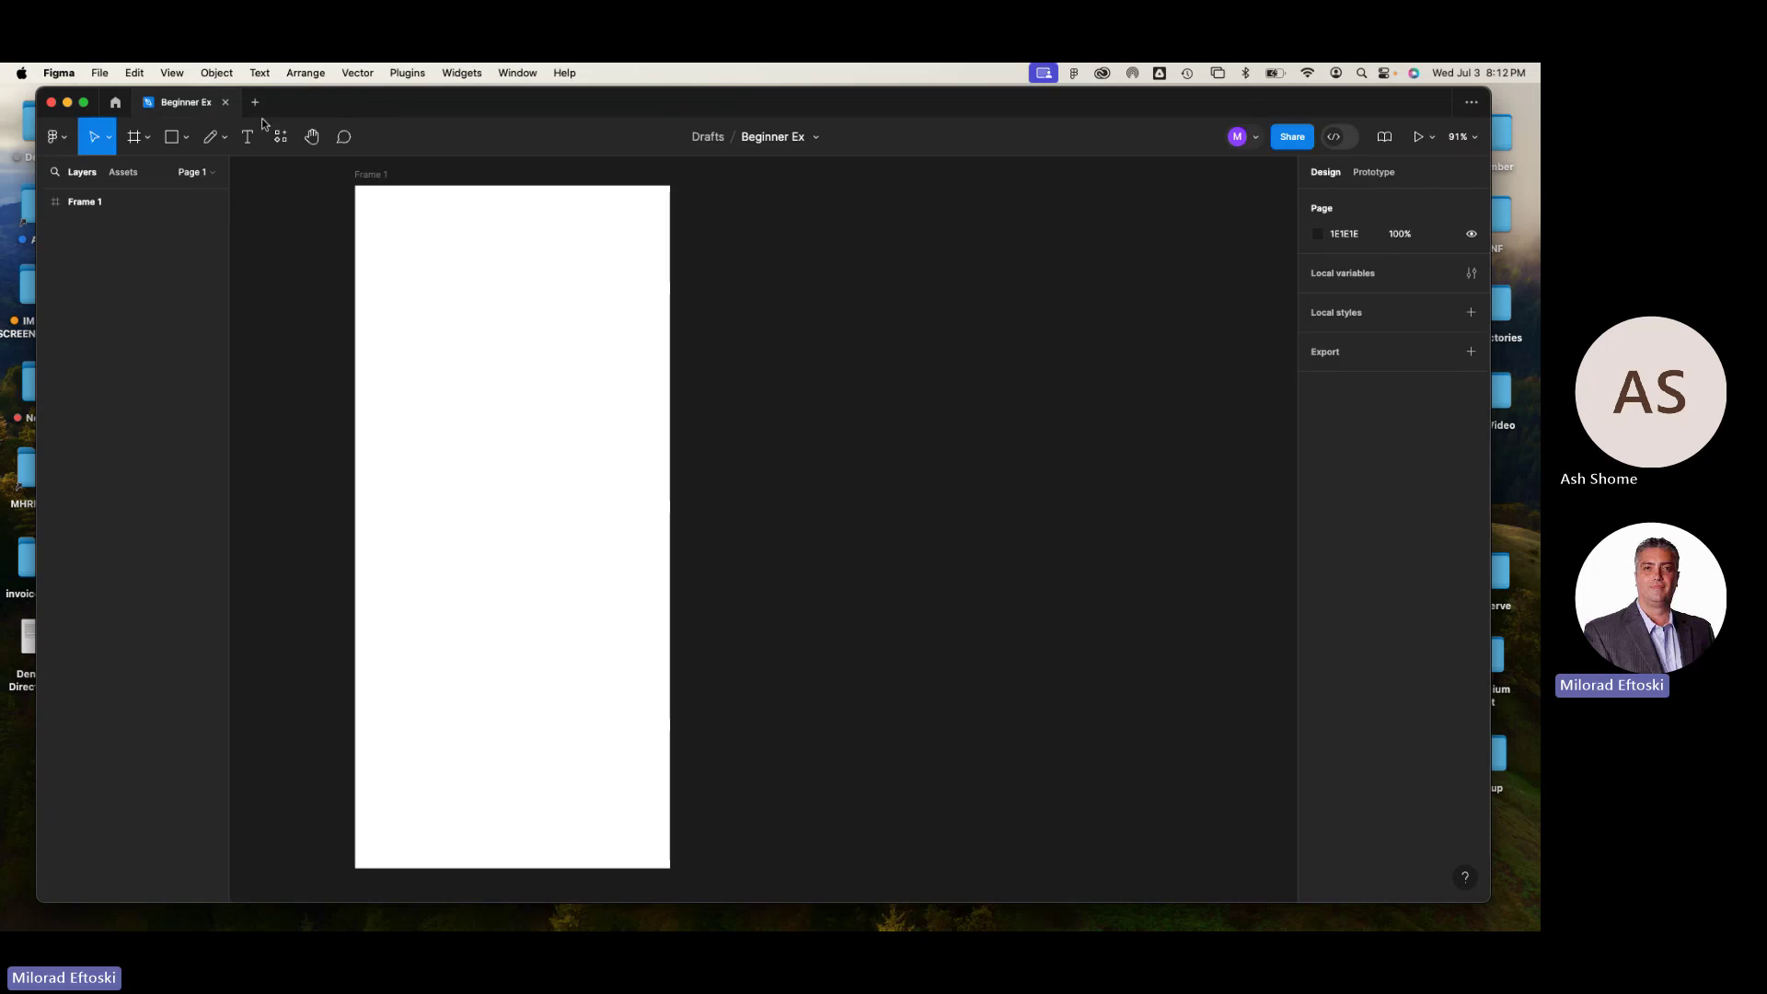
# - Add a text layer reading "Type" at about X 106, Y 137 in Frame 1
pyautogui.click(248, 143)
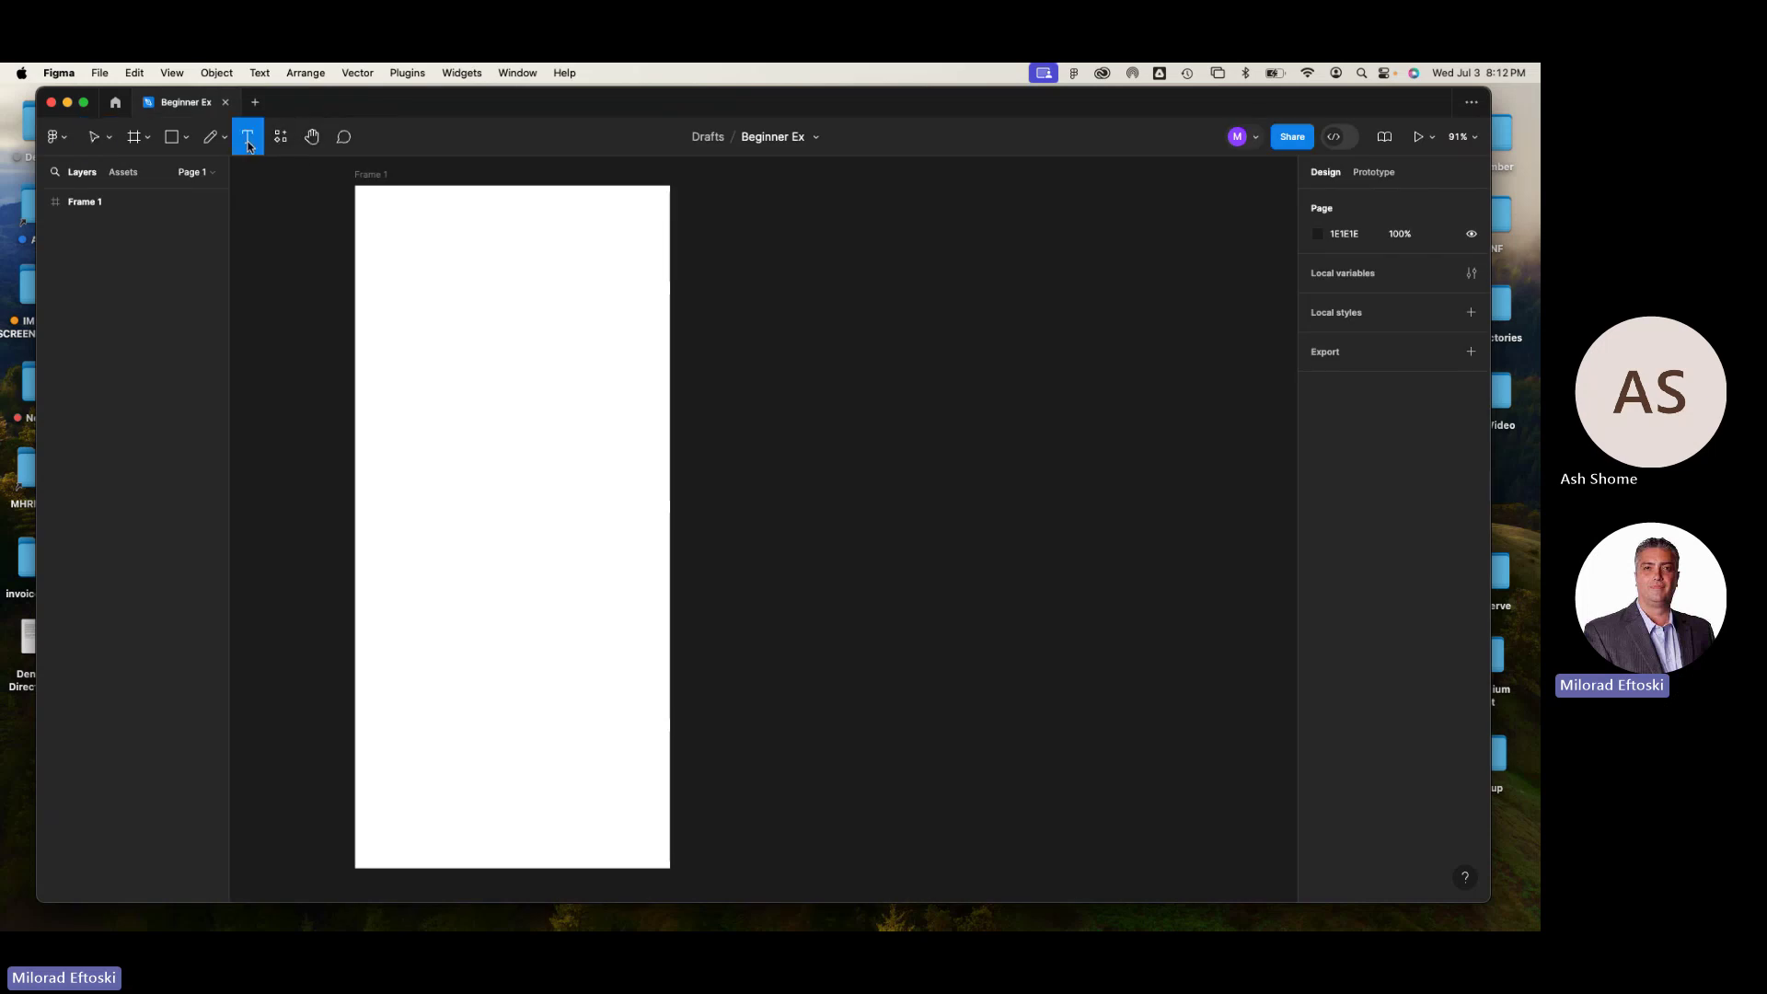
pyautogui.click(434, 286)
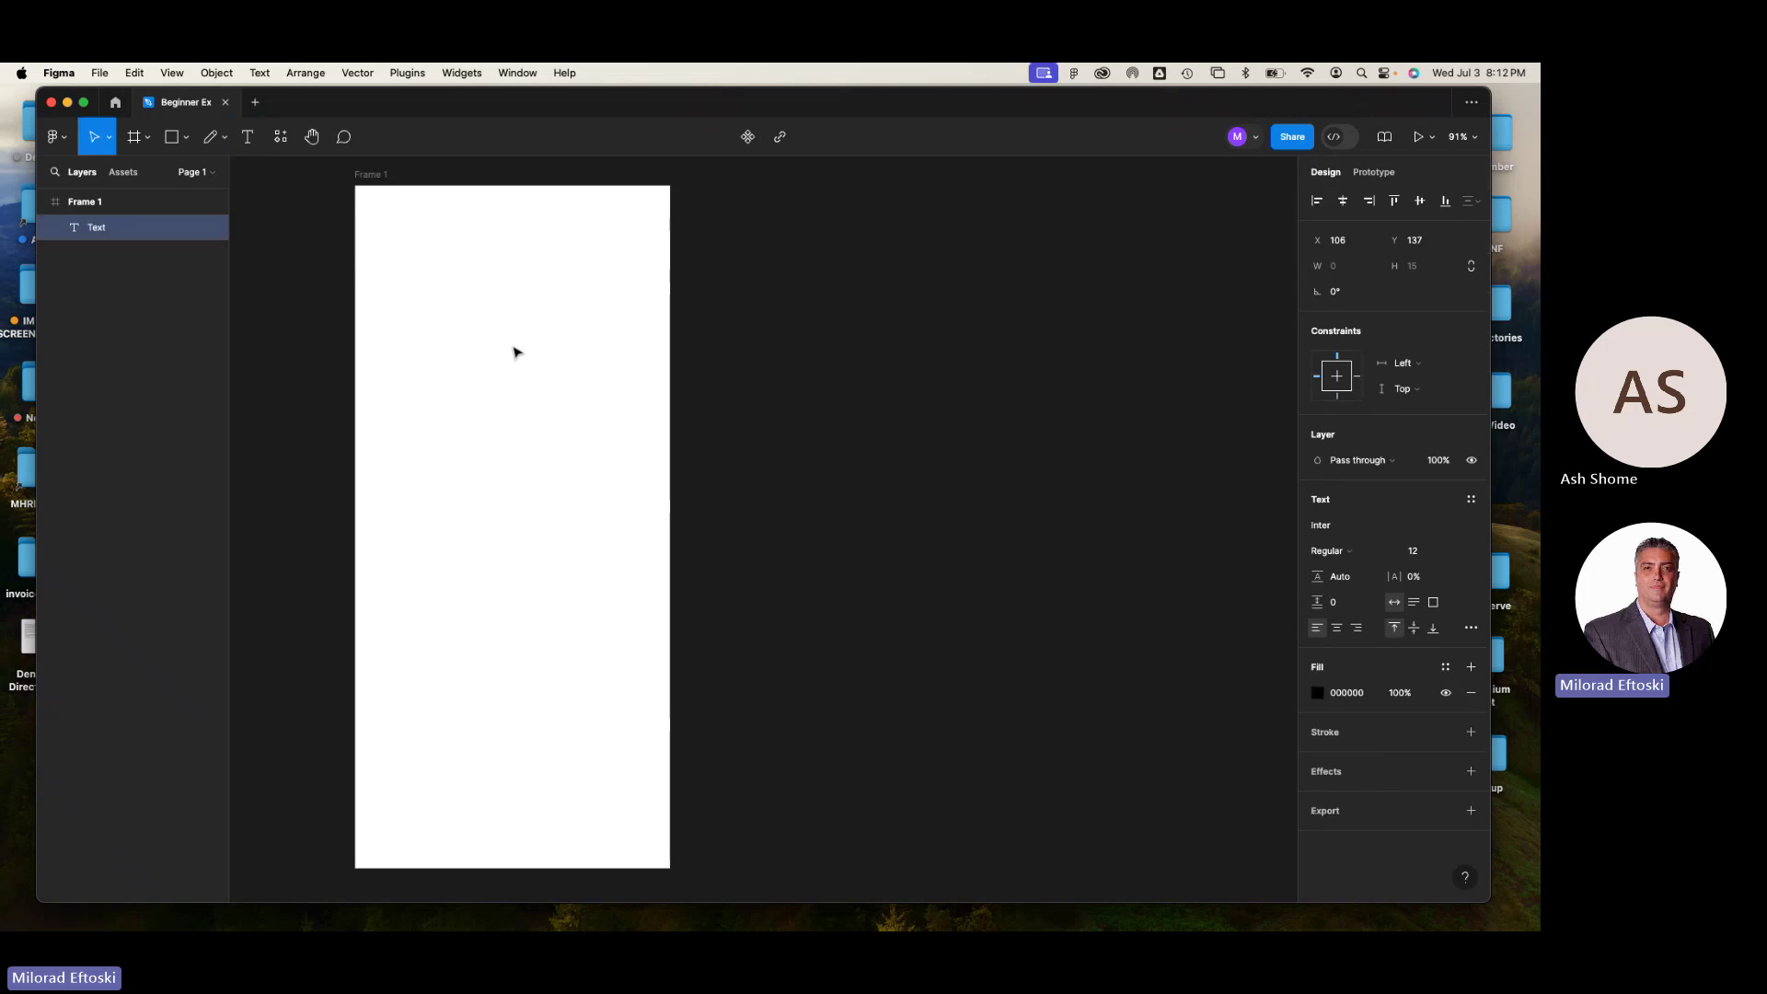
pyautogui.write('Type')
pyautogui.press('Escape')
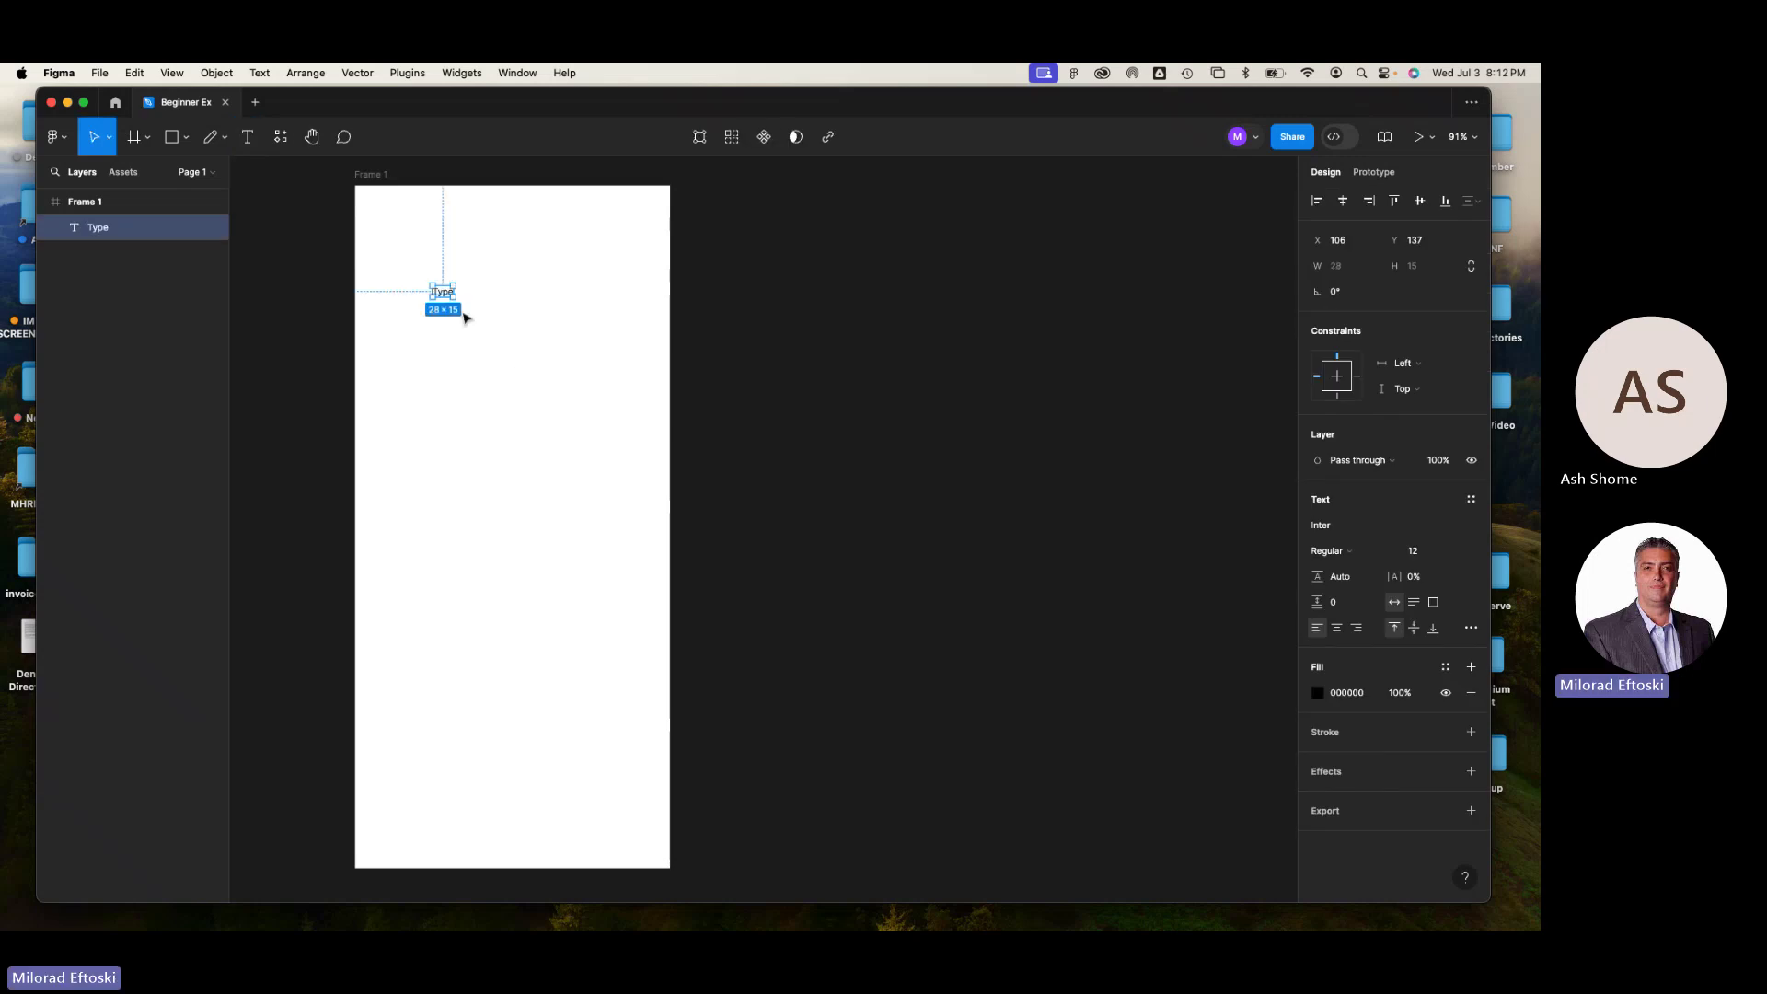
# - Enlarge the "Type" text box freehand to about 168 × 107, and shrink and move it to about 48 × 32 at X 109, Y 162
pyautogui.moveTo(453, 297); pyautogui.dragTo(556, 364)
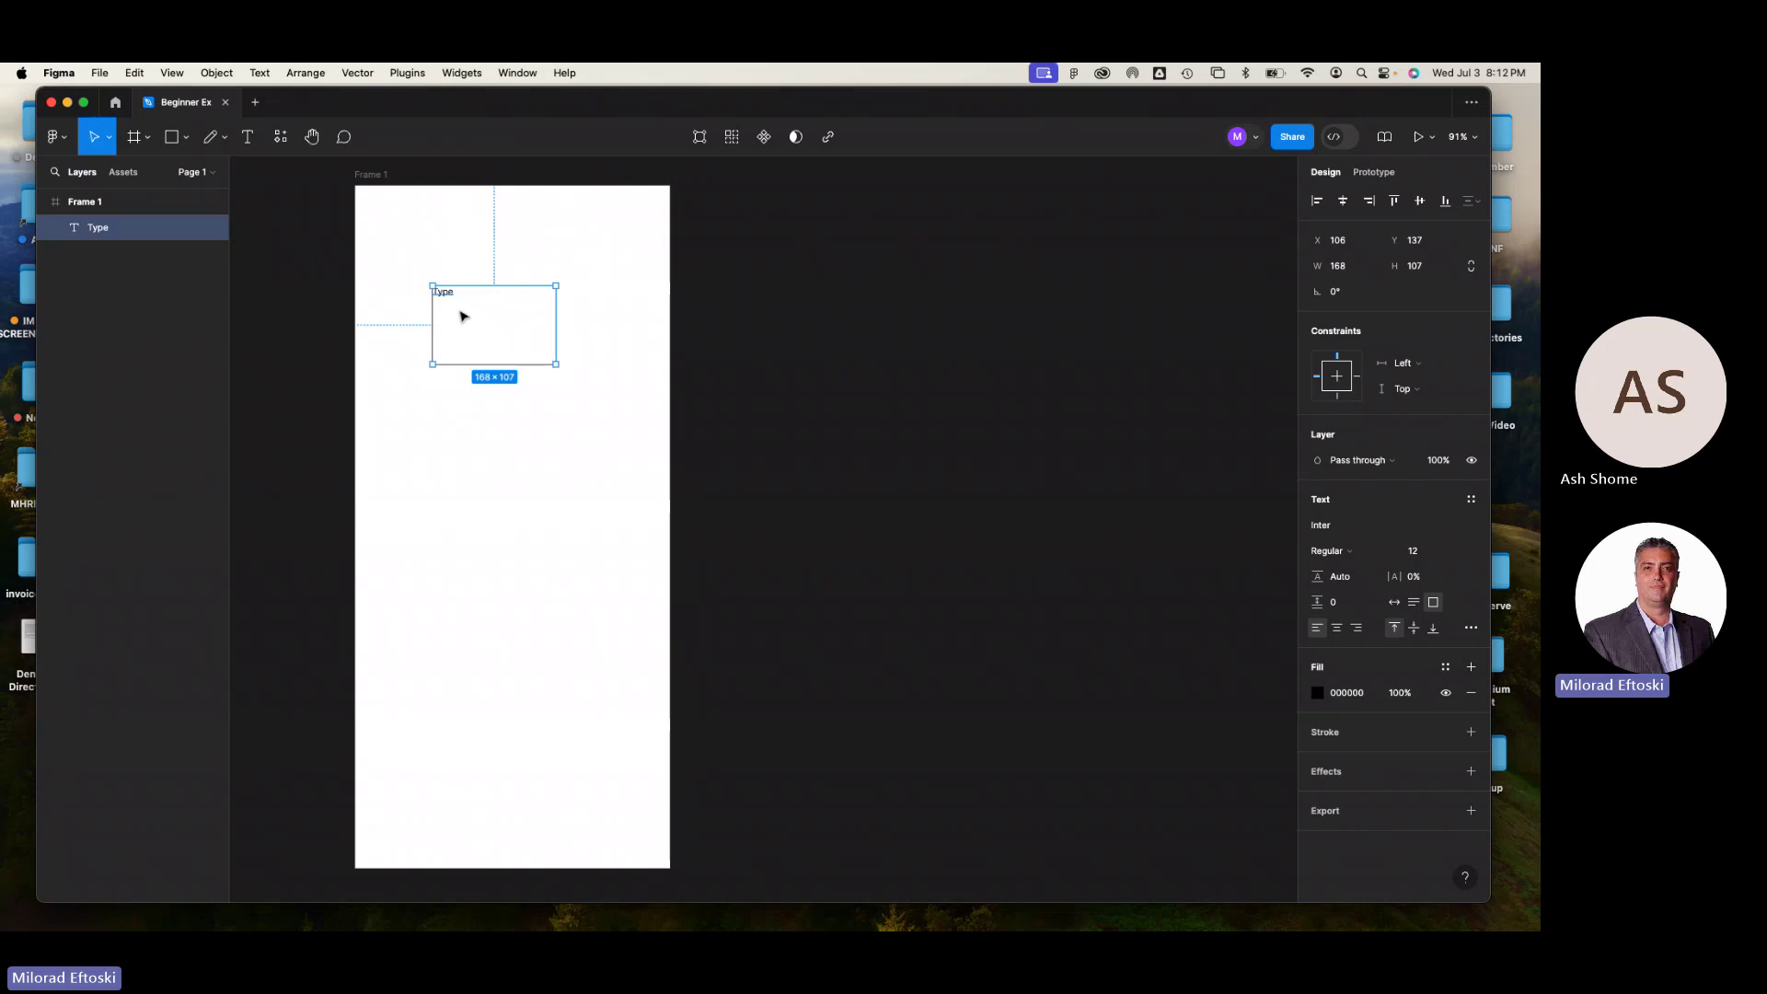
pyautogui.moveTo(463, 315)
pyautogui.mouseDown()
pyautogui.moveTo(497, 297)
pyautogui.moveTo(462, 308)
pyautogui.mouseUp()
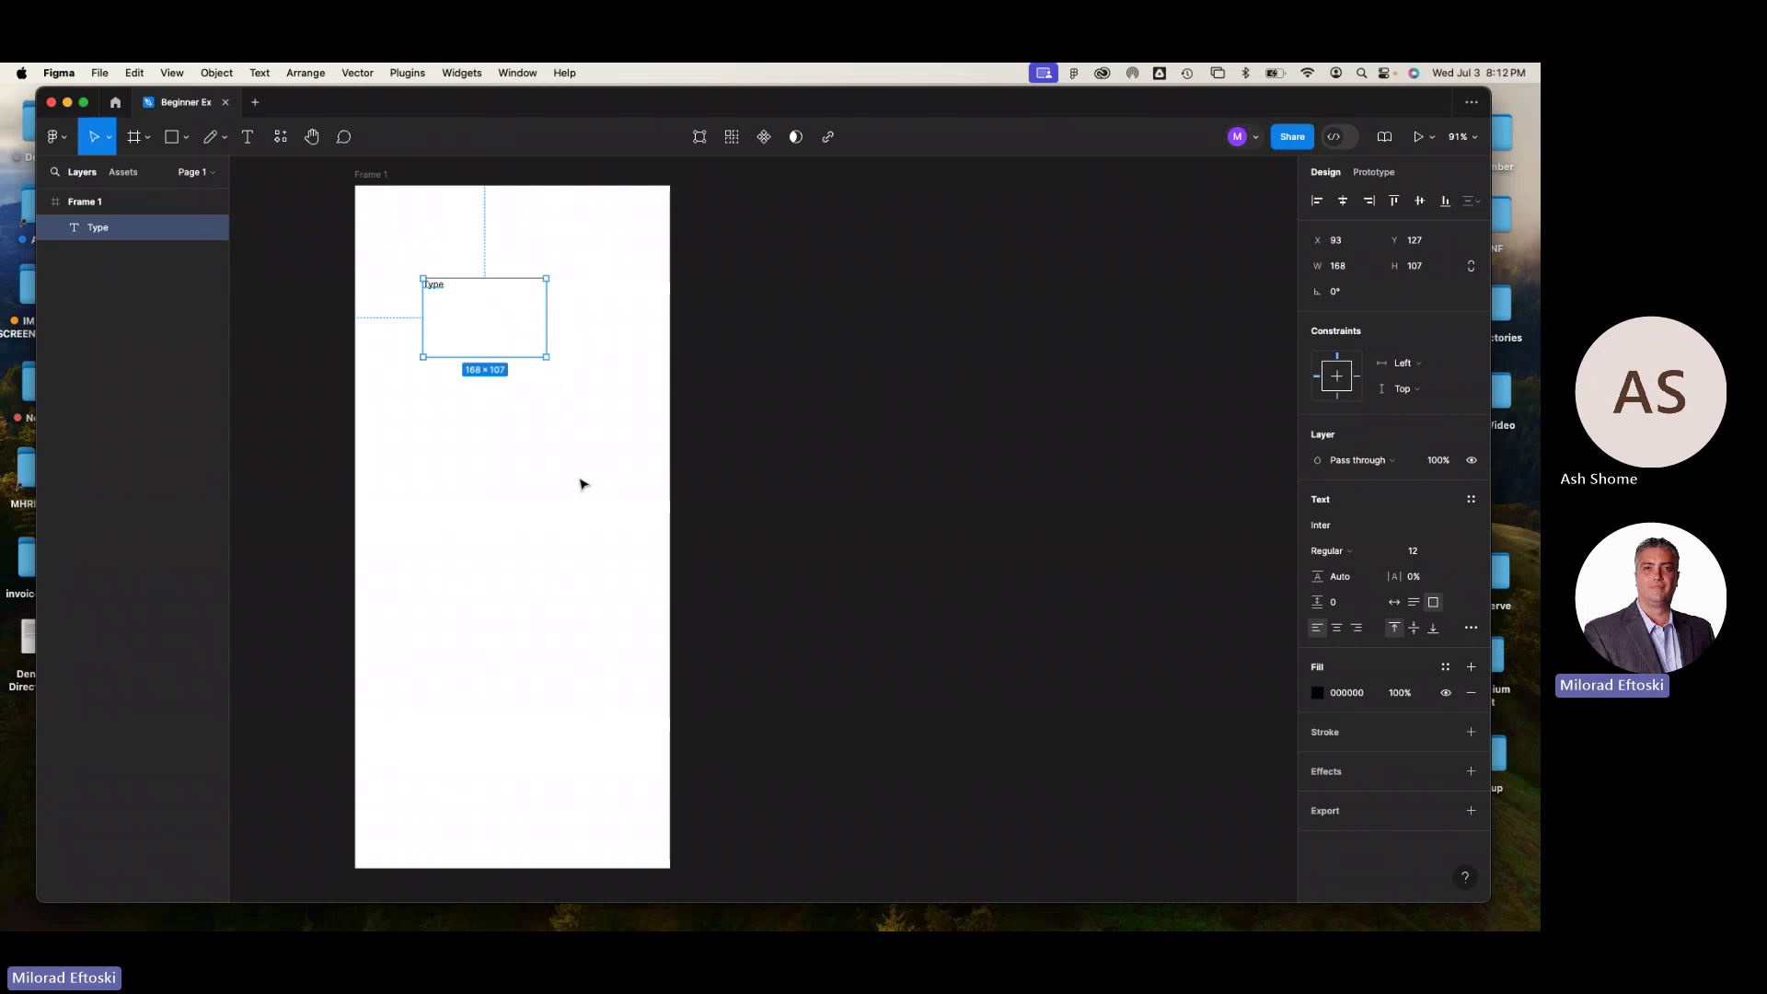
pyautogui.moveTo(546, 356); pyautogui.dragTo(451, 316)
pyautogui.press('Escape')
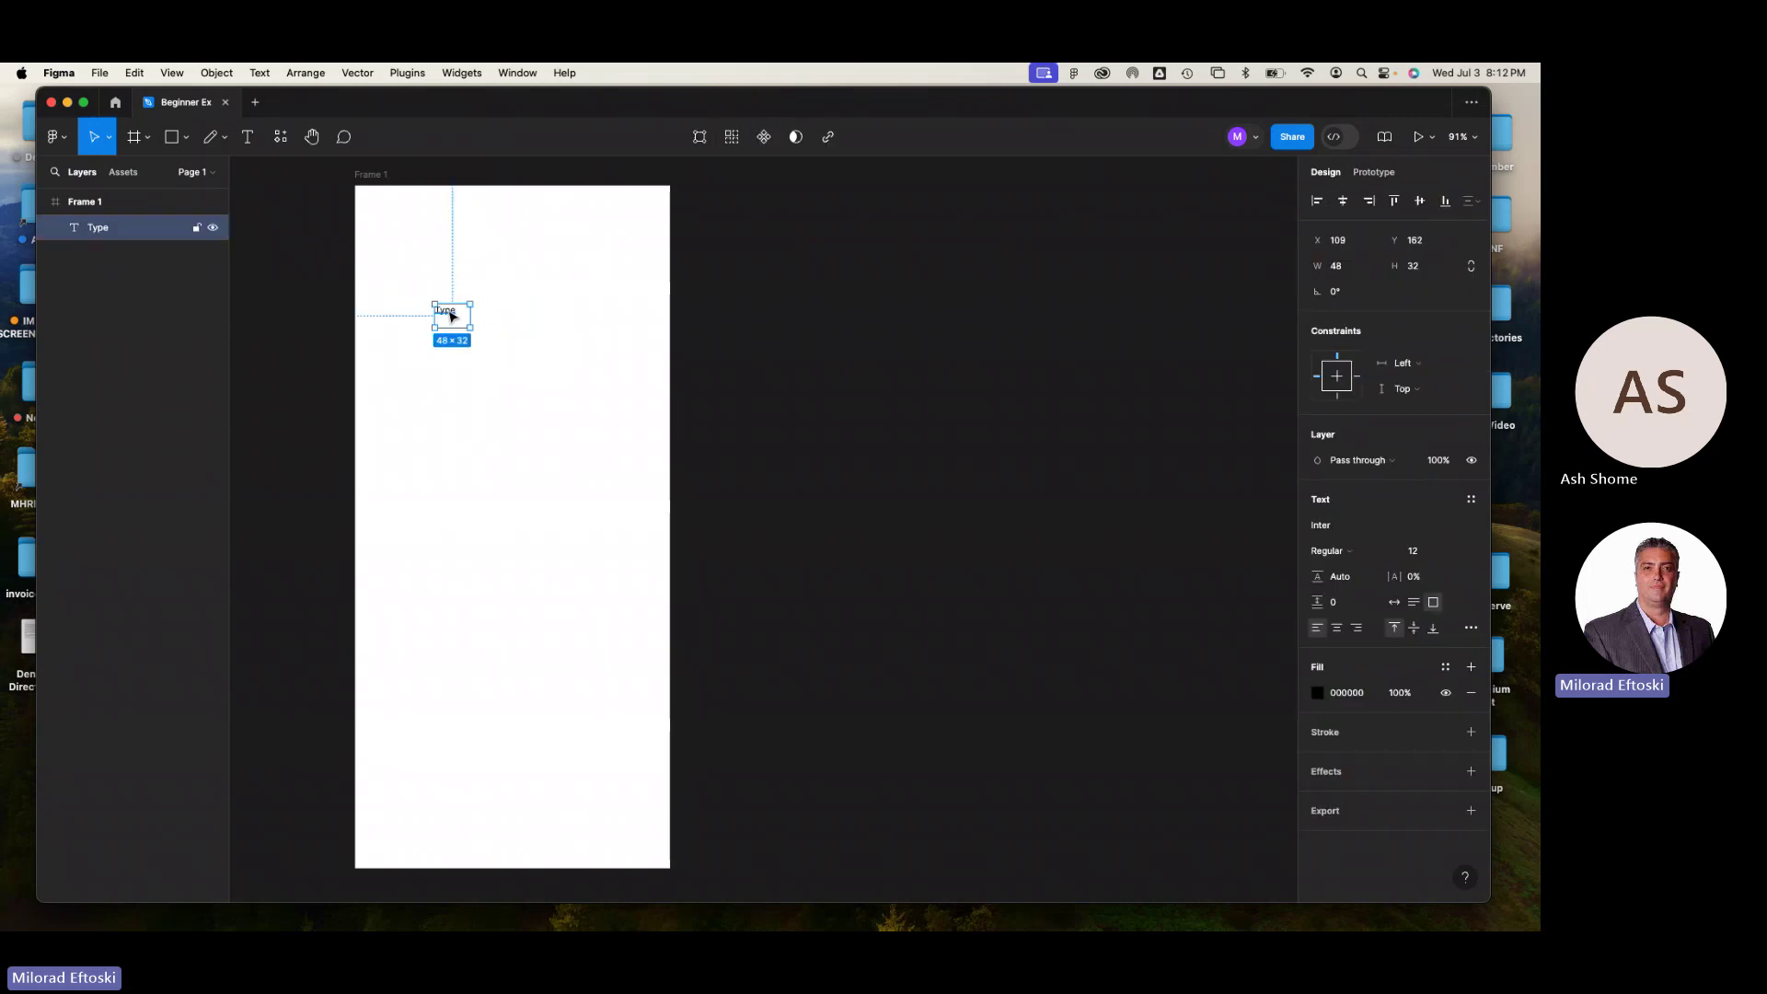
# - Delete the "Type" text and add a new text layer reading "This is text" at about X 68, Y 160
pyautogui.press('Delete')
pyautogui.press('t')
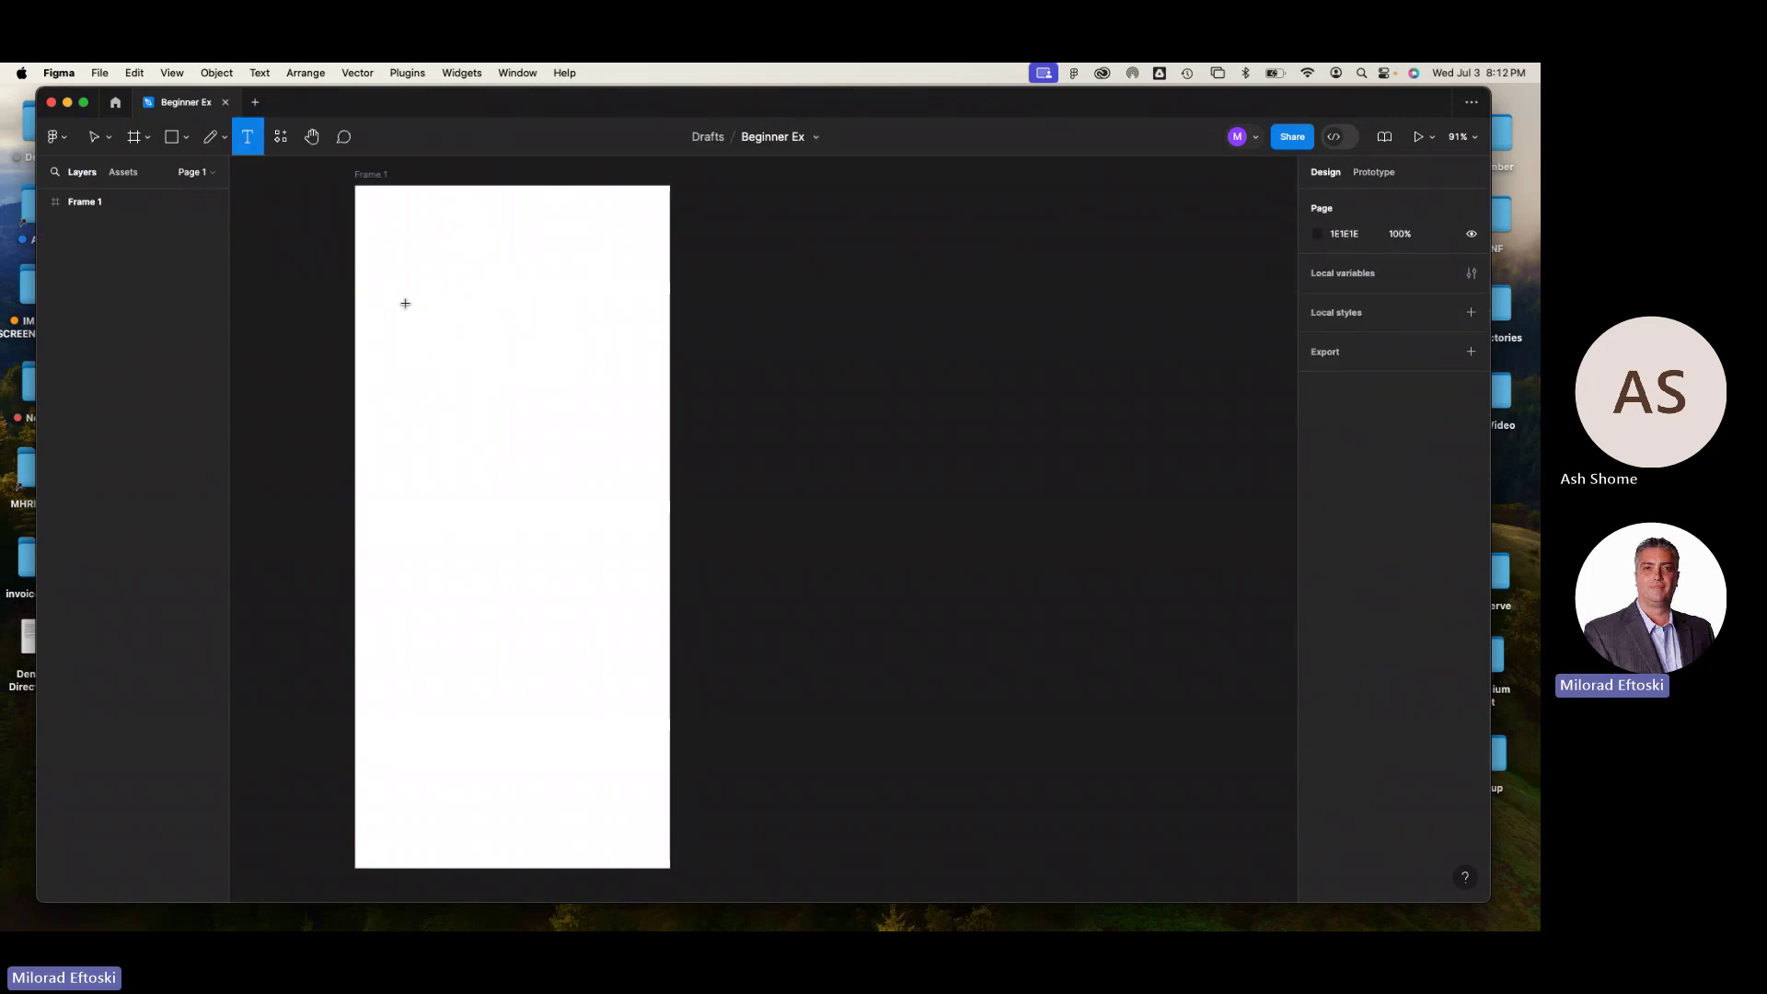
pyautogui.click(405, 302)
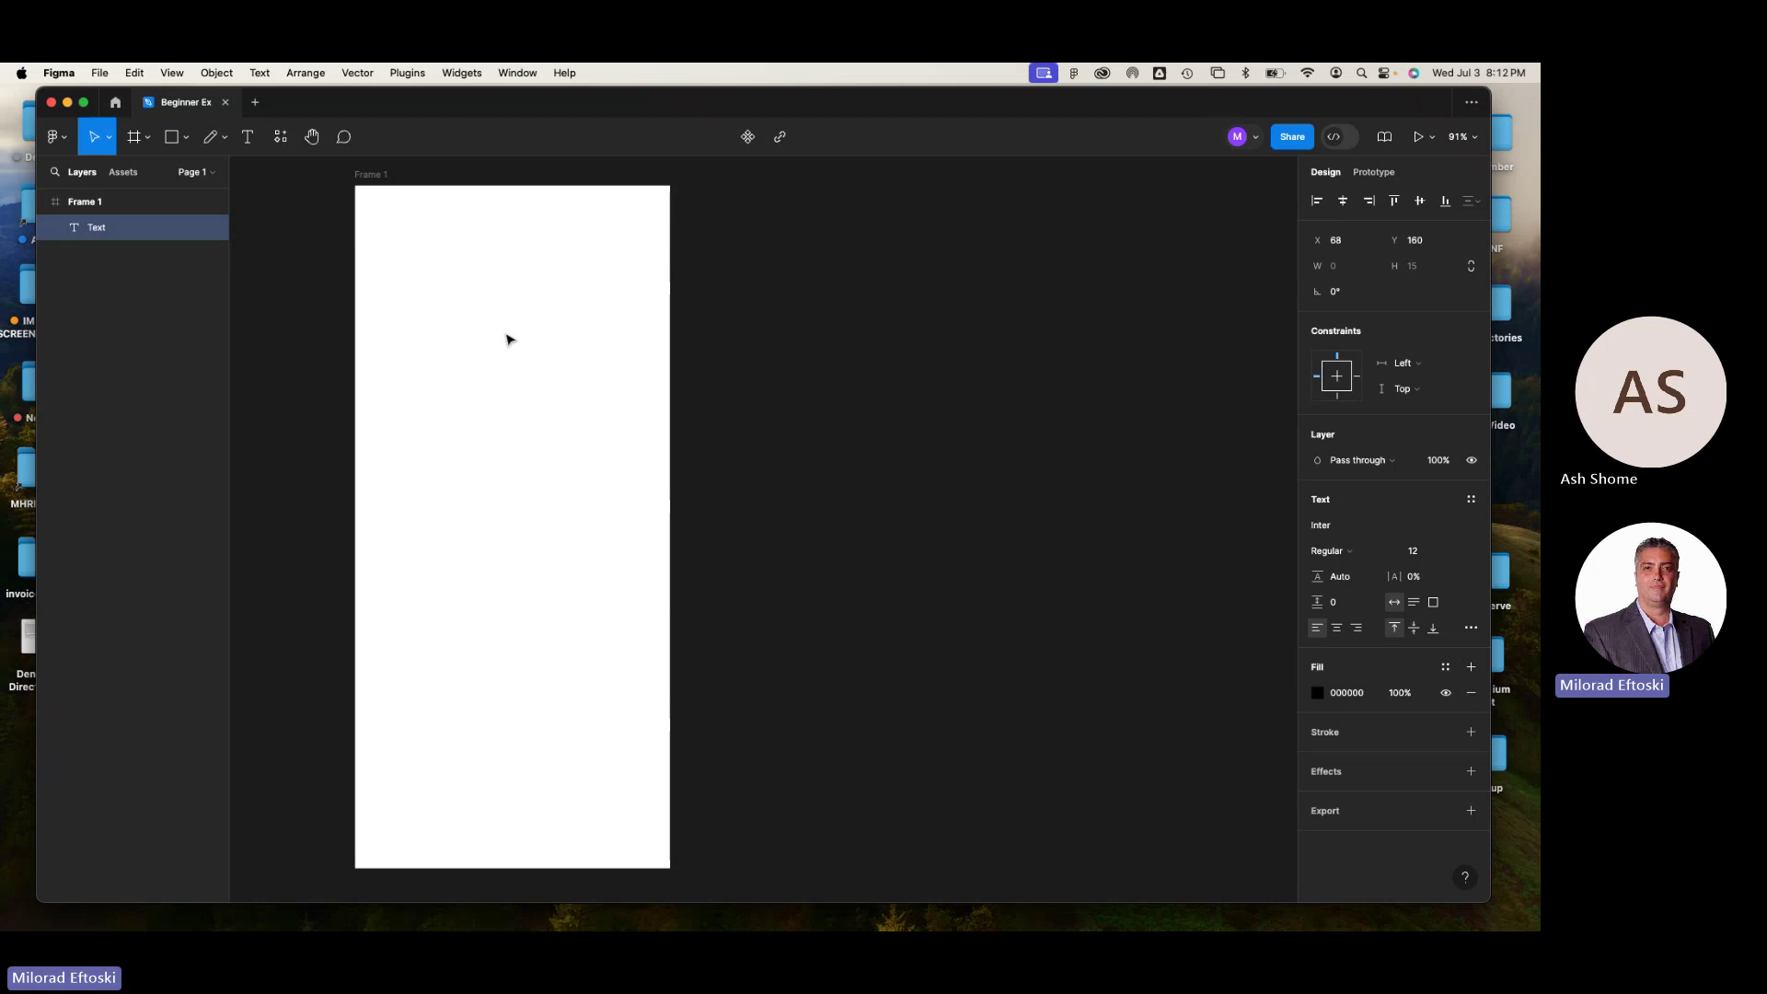
pyautogui.write('This is text')
pyautogui.press('Escape')
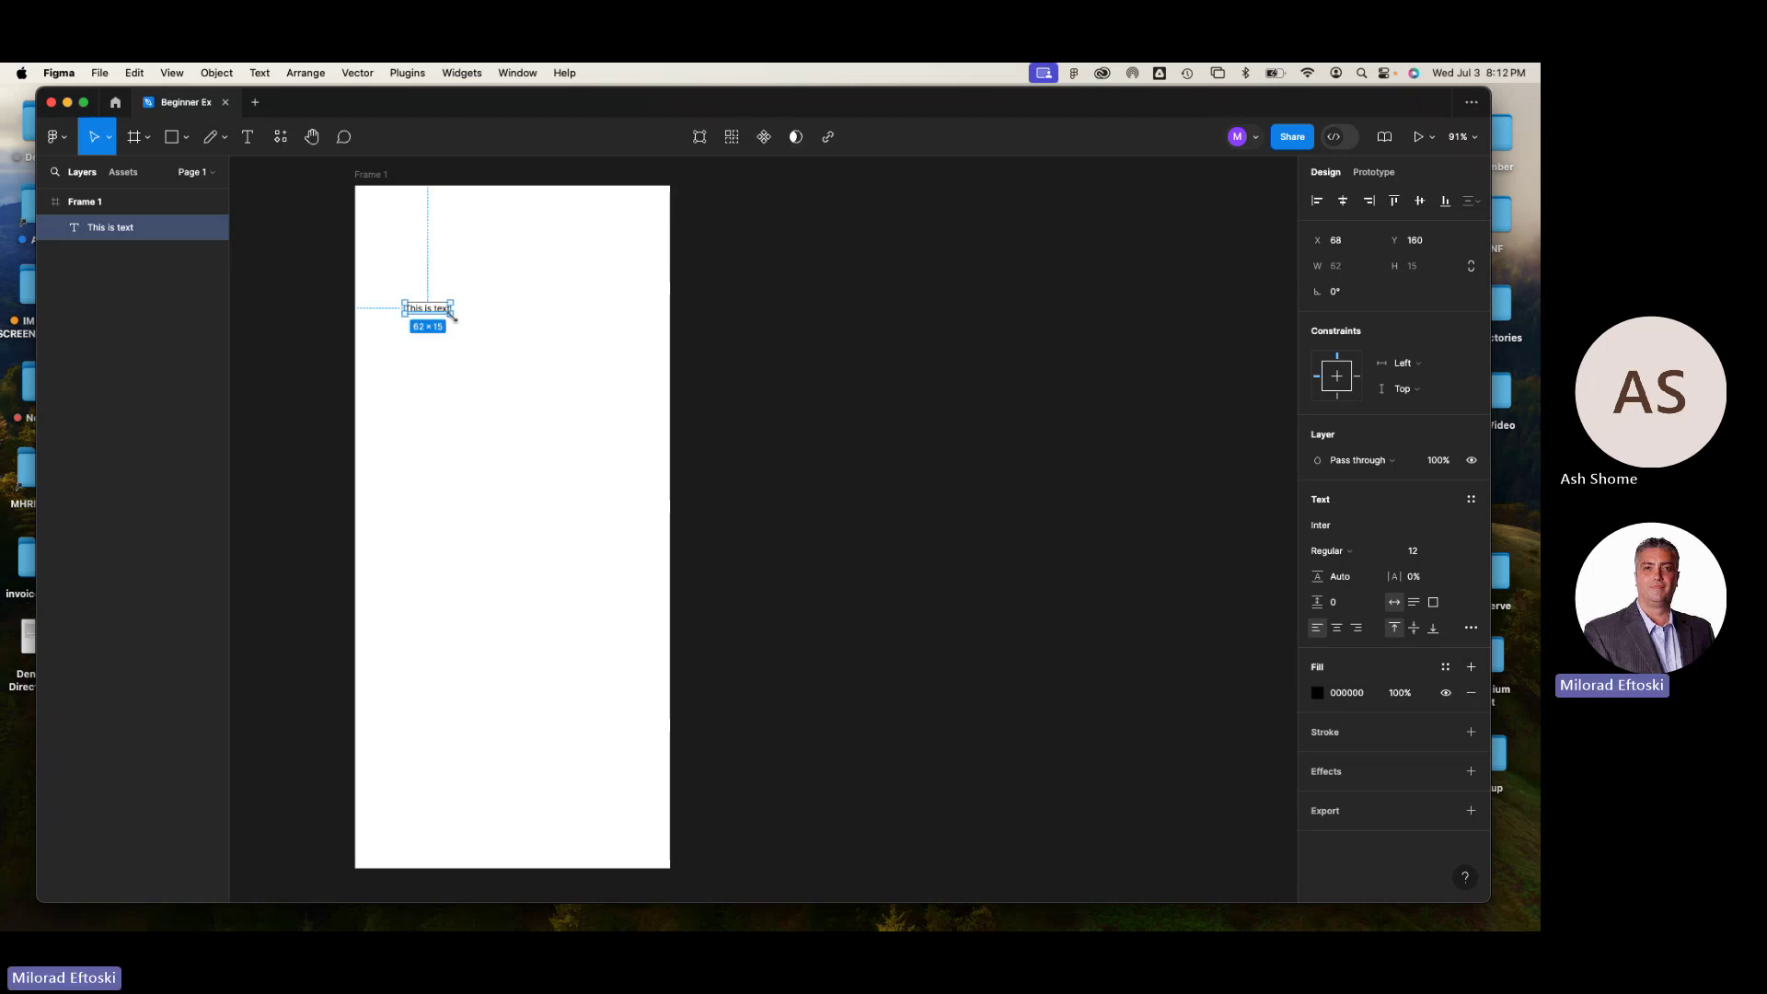
# - Try resizing the "This is text" box to about 202 × 118 and to a width of about 147, reverting each change
pyautogui.moveTo(451, 315); pyautogui.dragTo(553, 391)
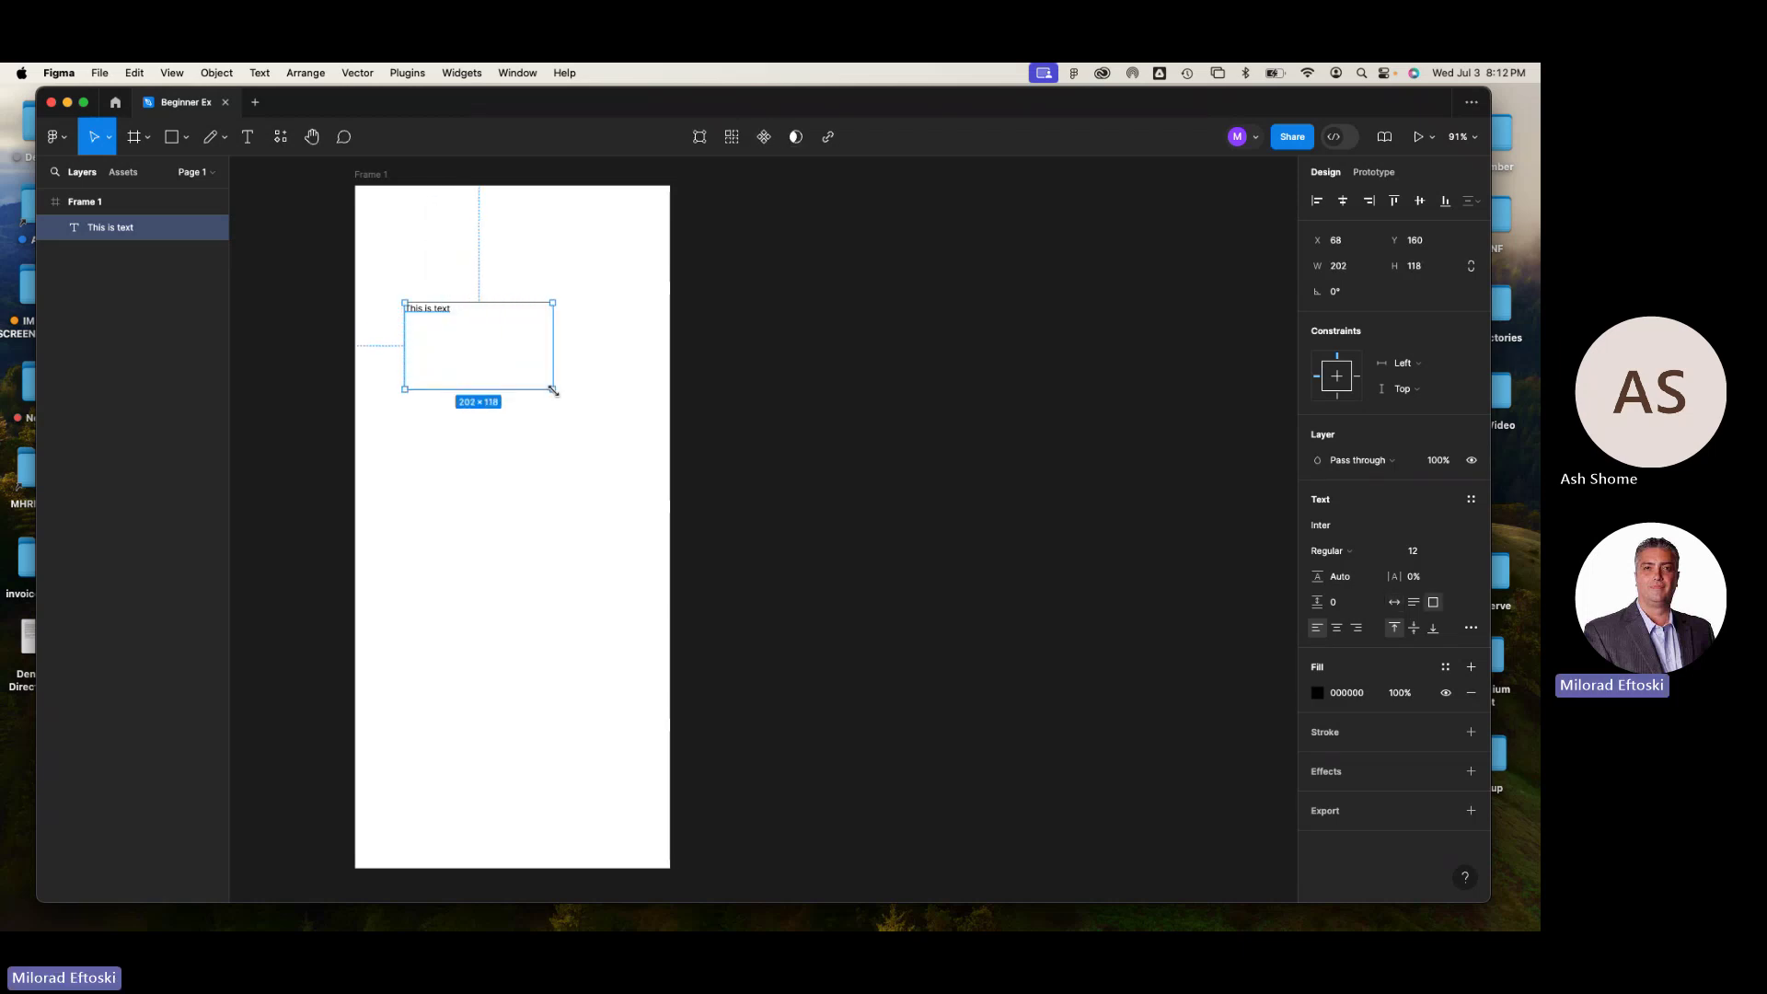
pyautogui.doubleClick(553, 391)
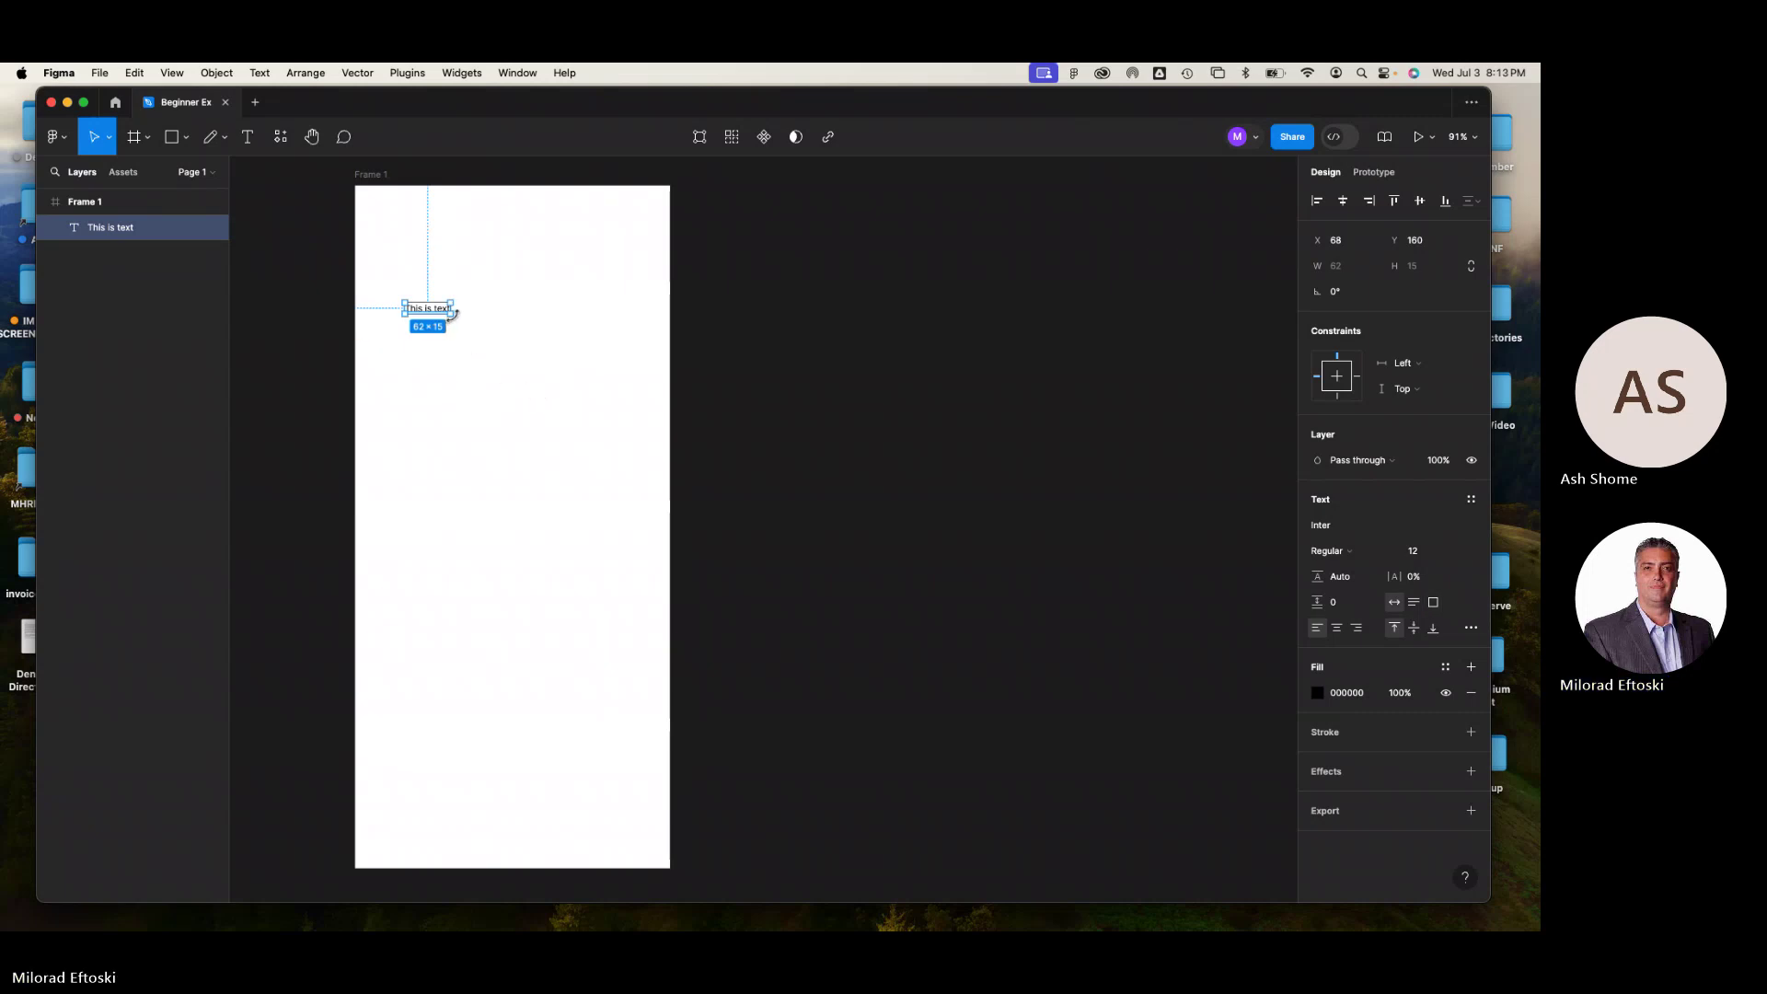
pyautogui.moveTo(451, 312); pyautogui.dragTo(513, 309)
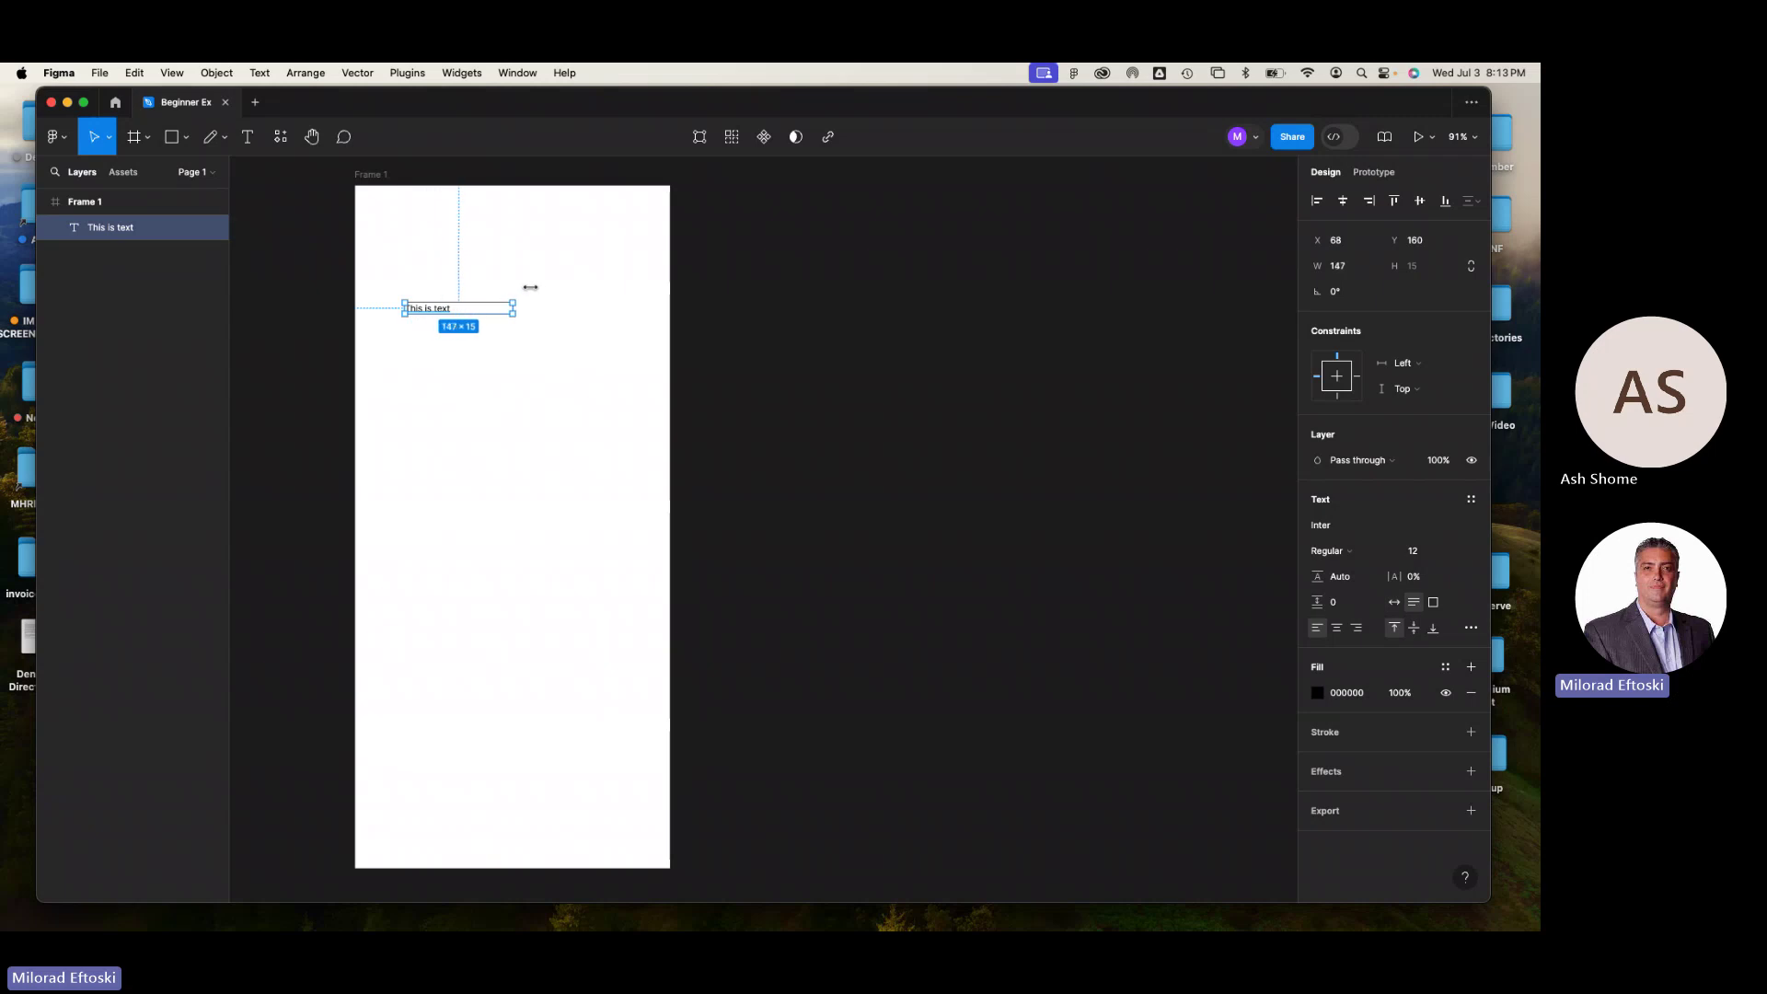
pyautogui.press('super+z')
# - Scale the "This is text" layer up with the Scale tool to about 257 × 60 at X 70, Y 114
pyautogui.click(110, 137)
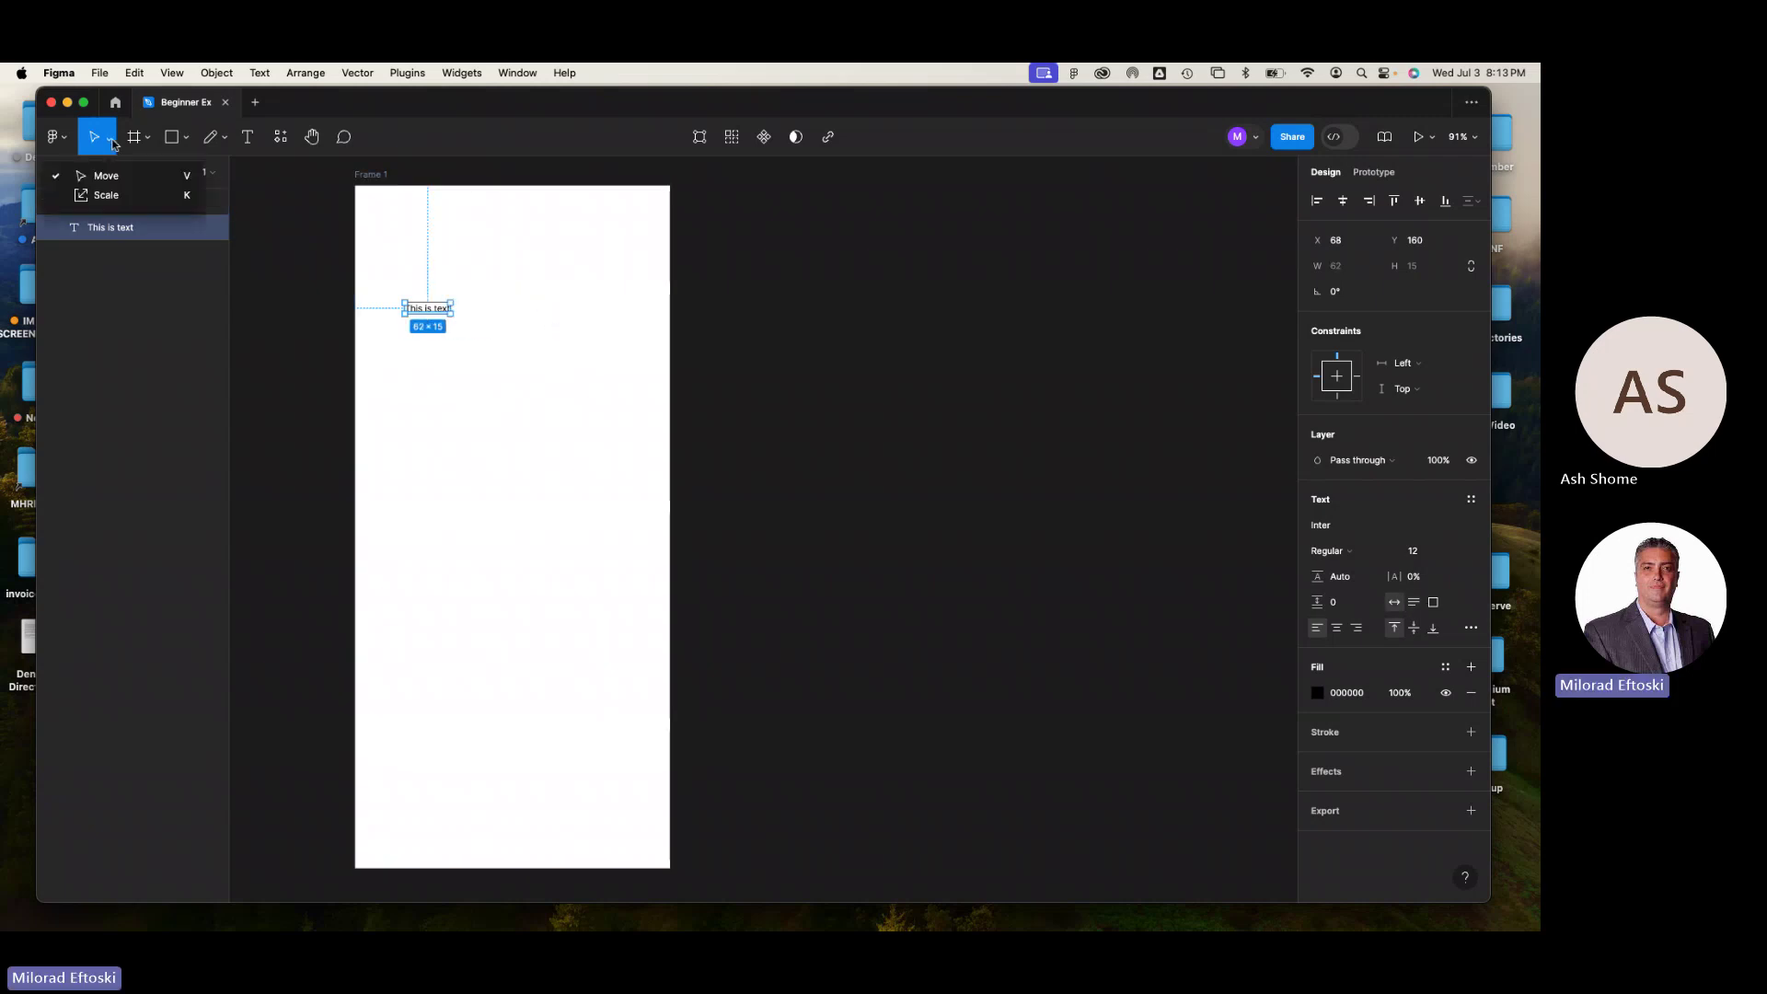
pyautogui.click(108, 197)
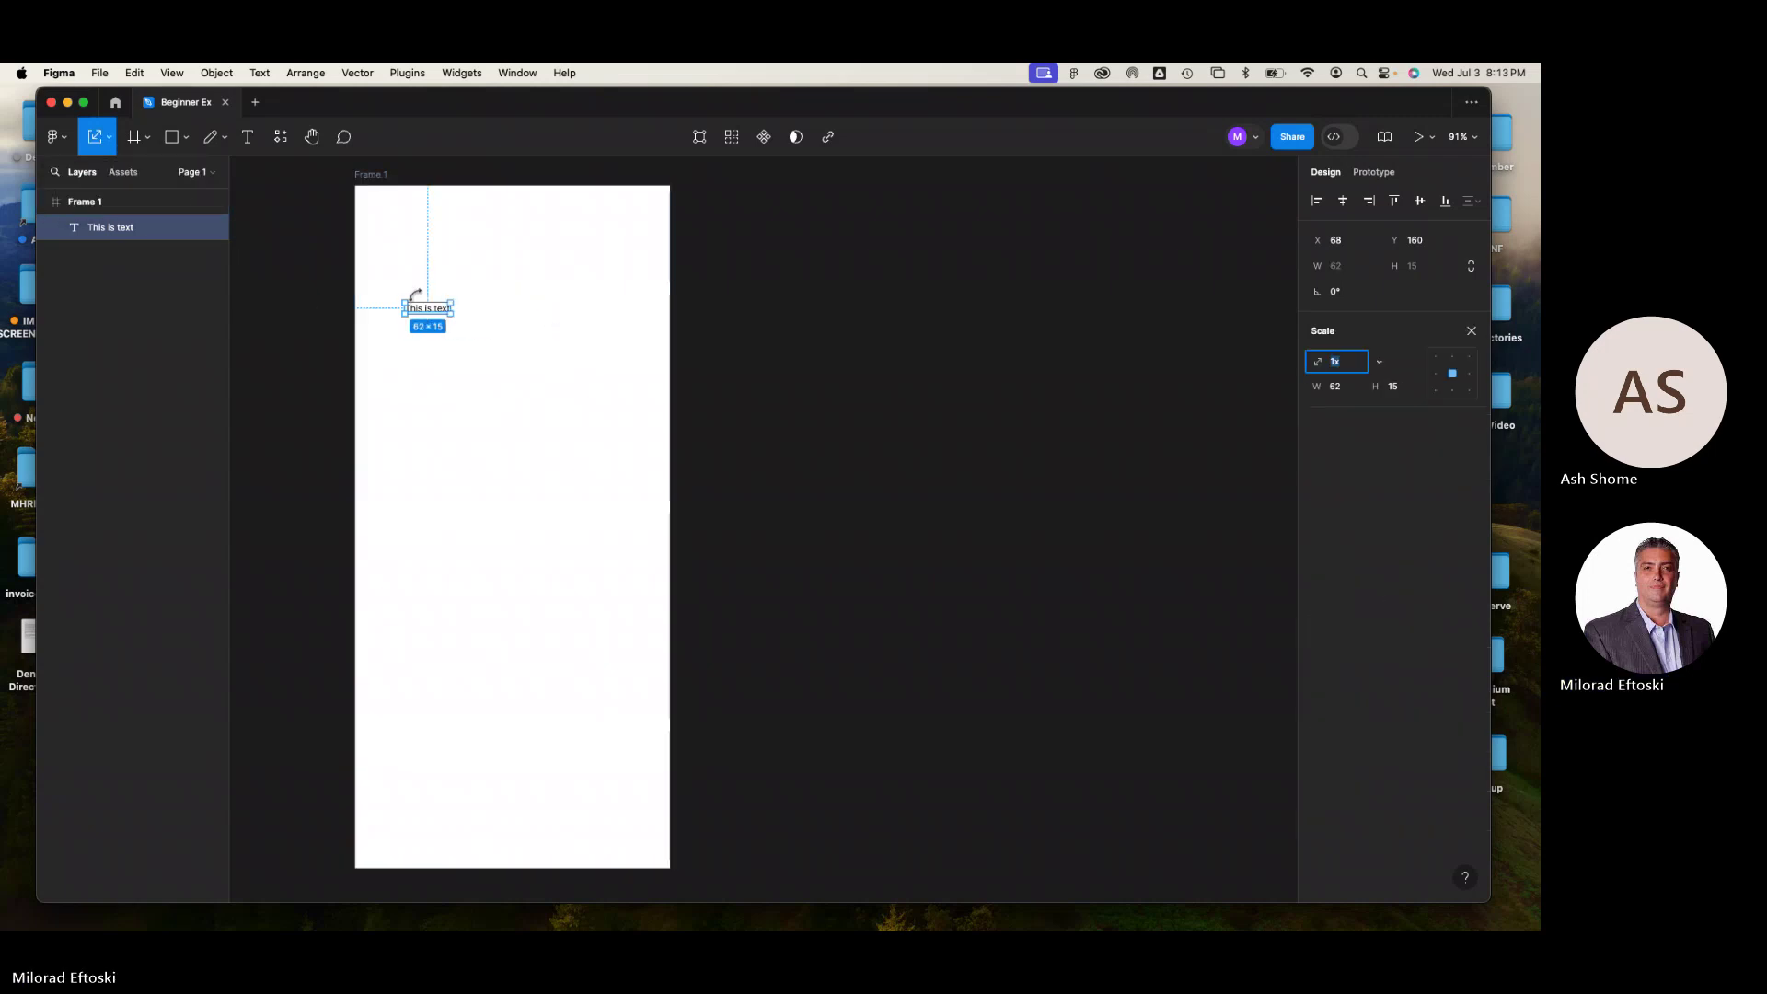
pyautogui.moveTo(453, 302); pyautogui.dragTo(599, 277)
pyautogui.click(599, 434)
pyautogui.click(555, 328)
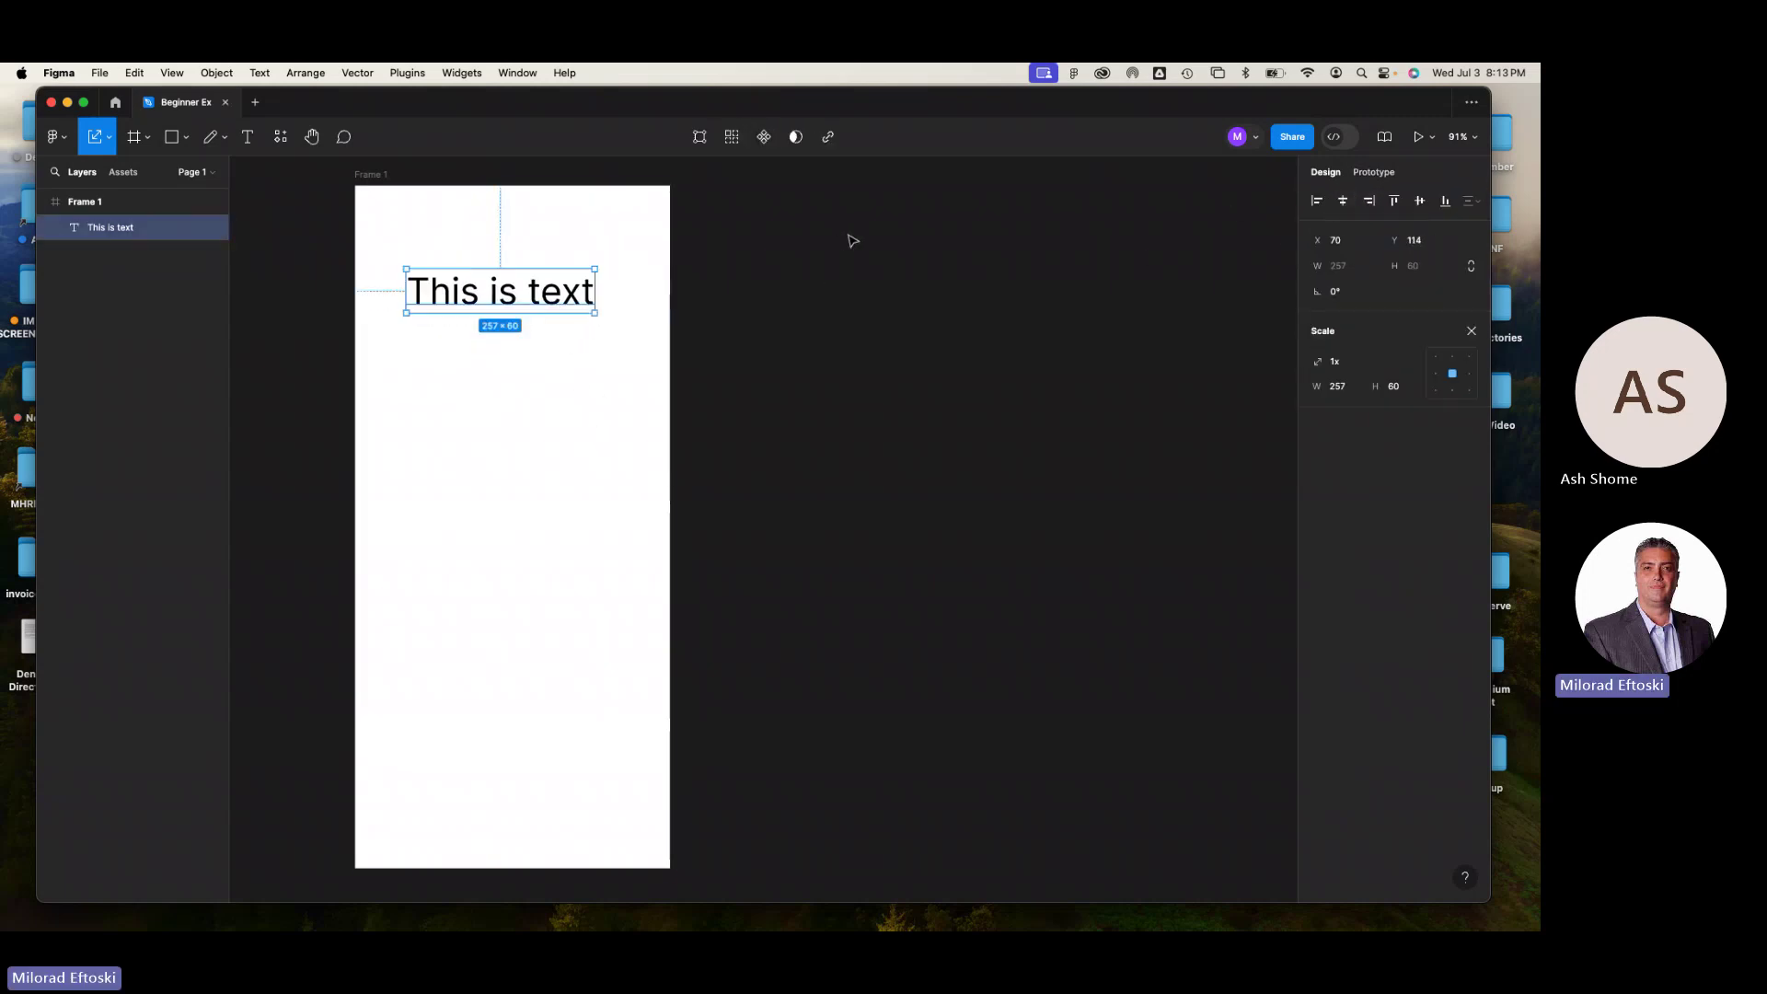
# - With the Move tool, set the "This is text" font size to 64 and reposition the layer at about X 50, Y 94
pyautogui.click(108, 138)
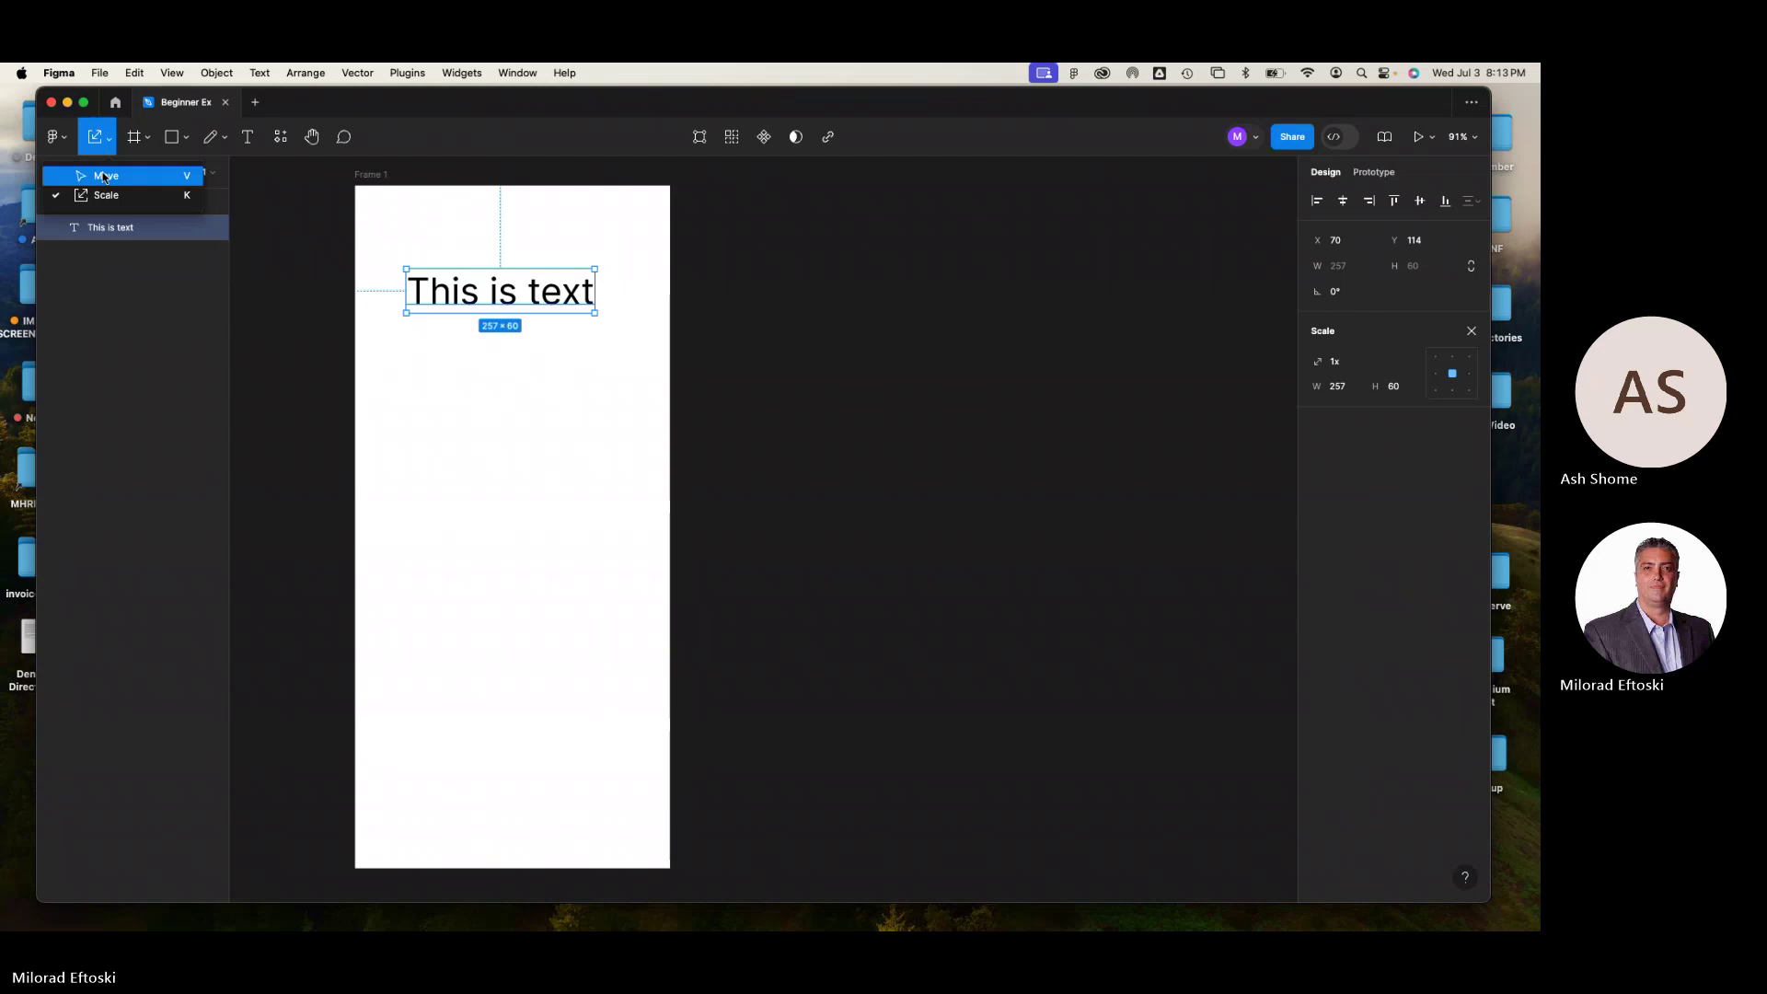
pyautogui.click(106, 175)
pyautogui.click(529, 331)
pyautogui.click(514, 300)
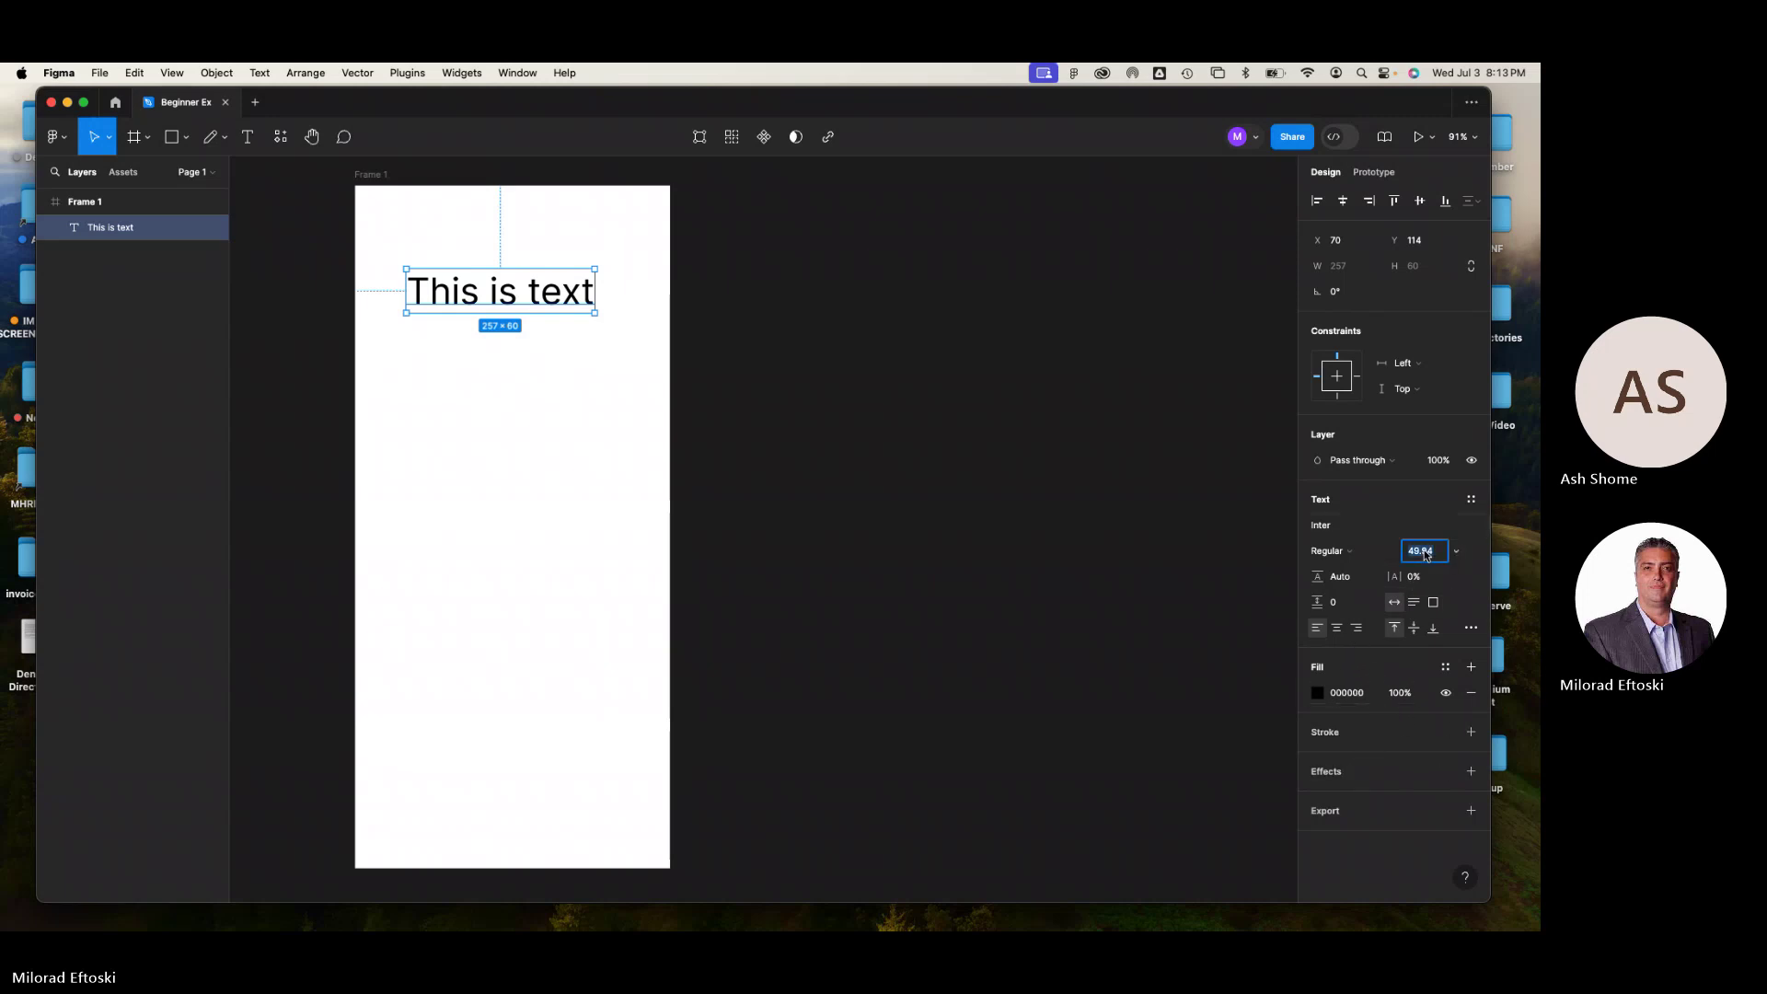
pyautogui.click(1458, 547)
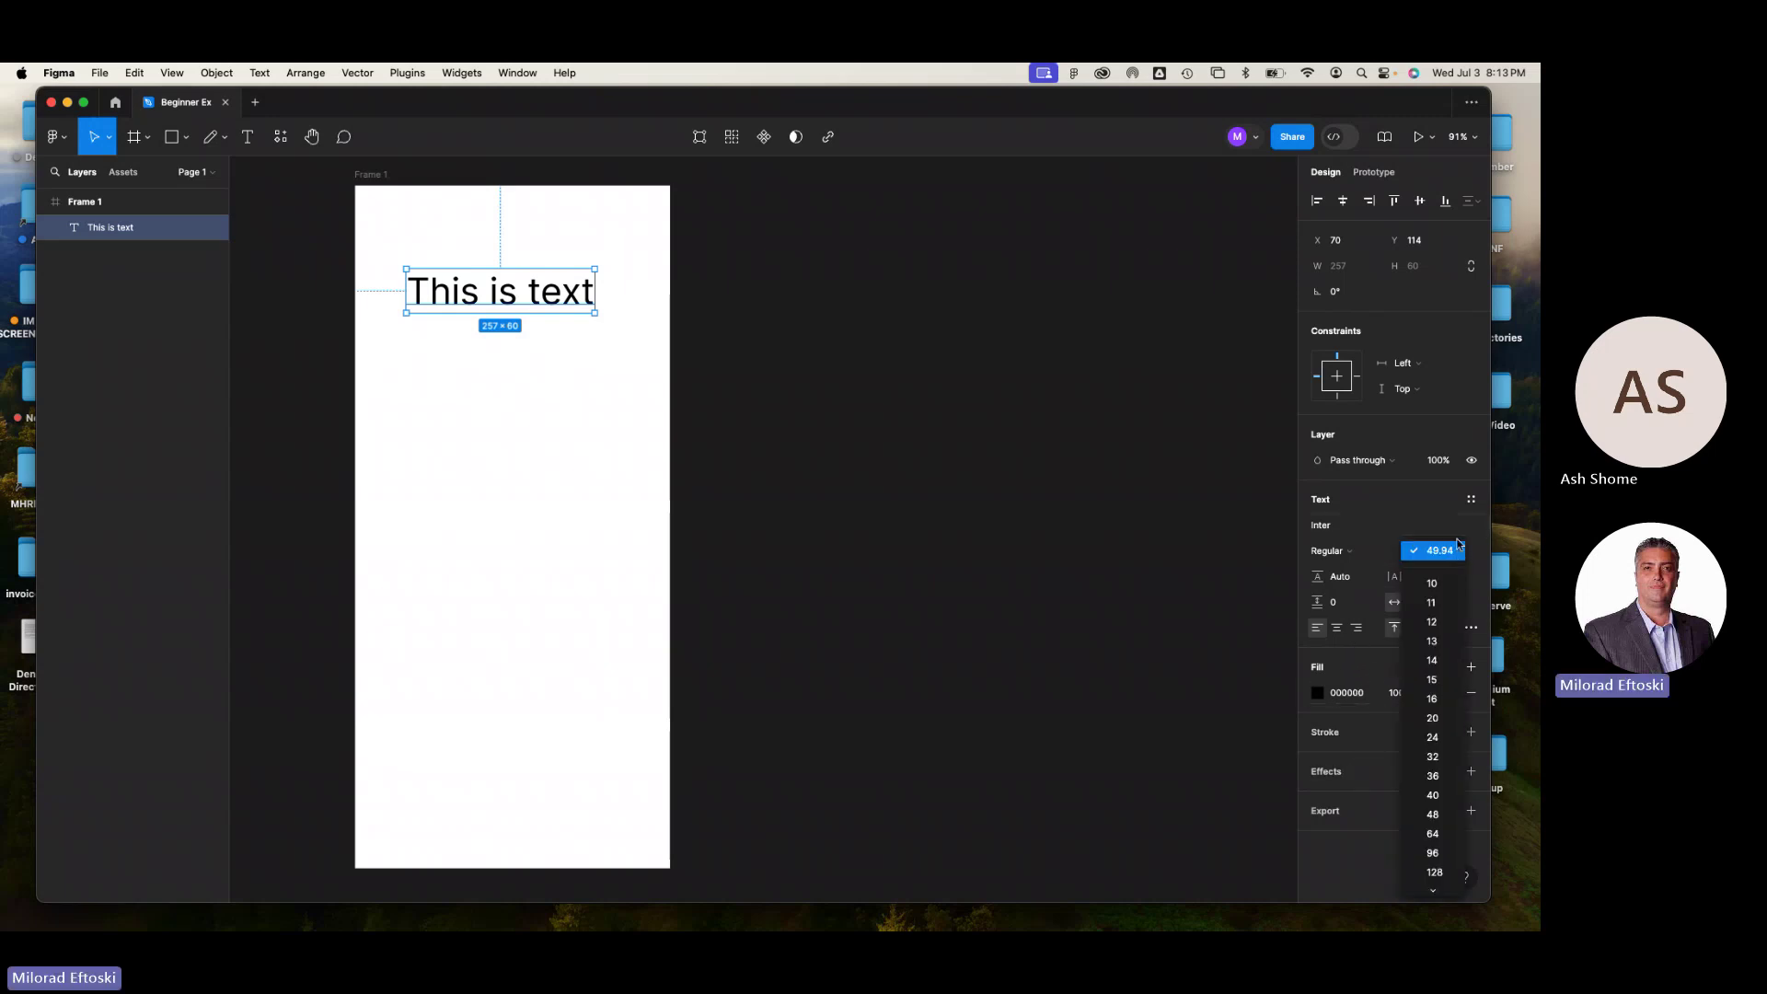
pyautogui.click(1435, 834)
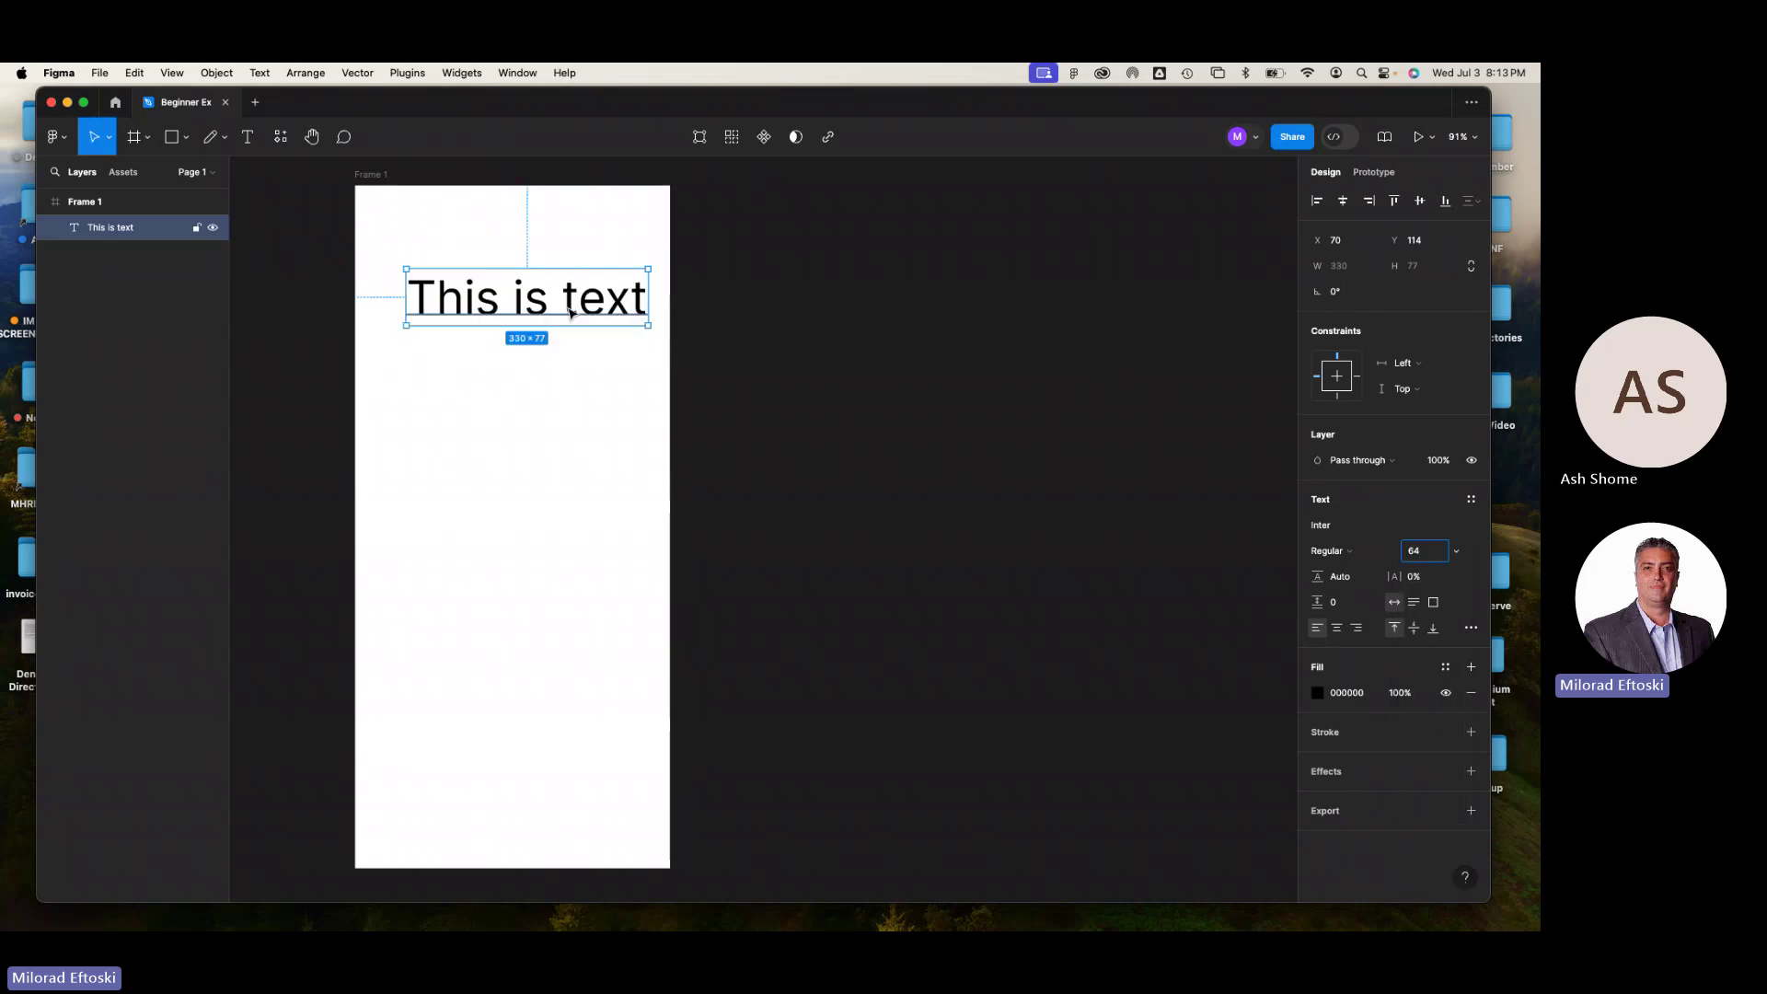
pyautogui.moveTo(563, 314); pyautogui.dragTo(559, 299)
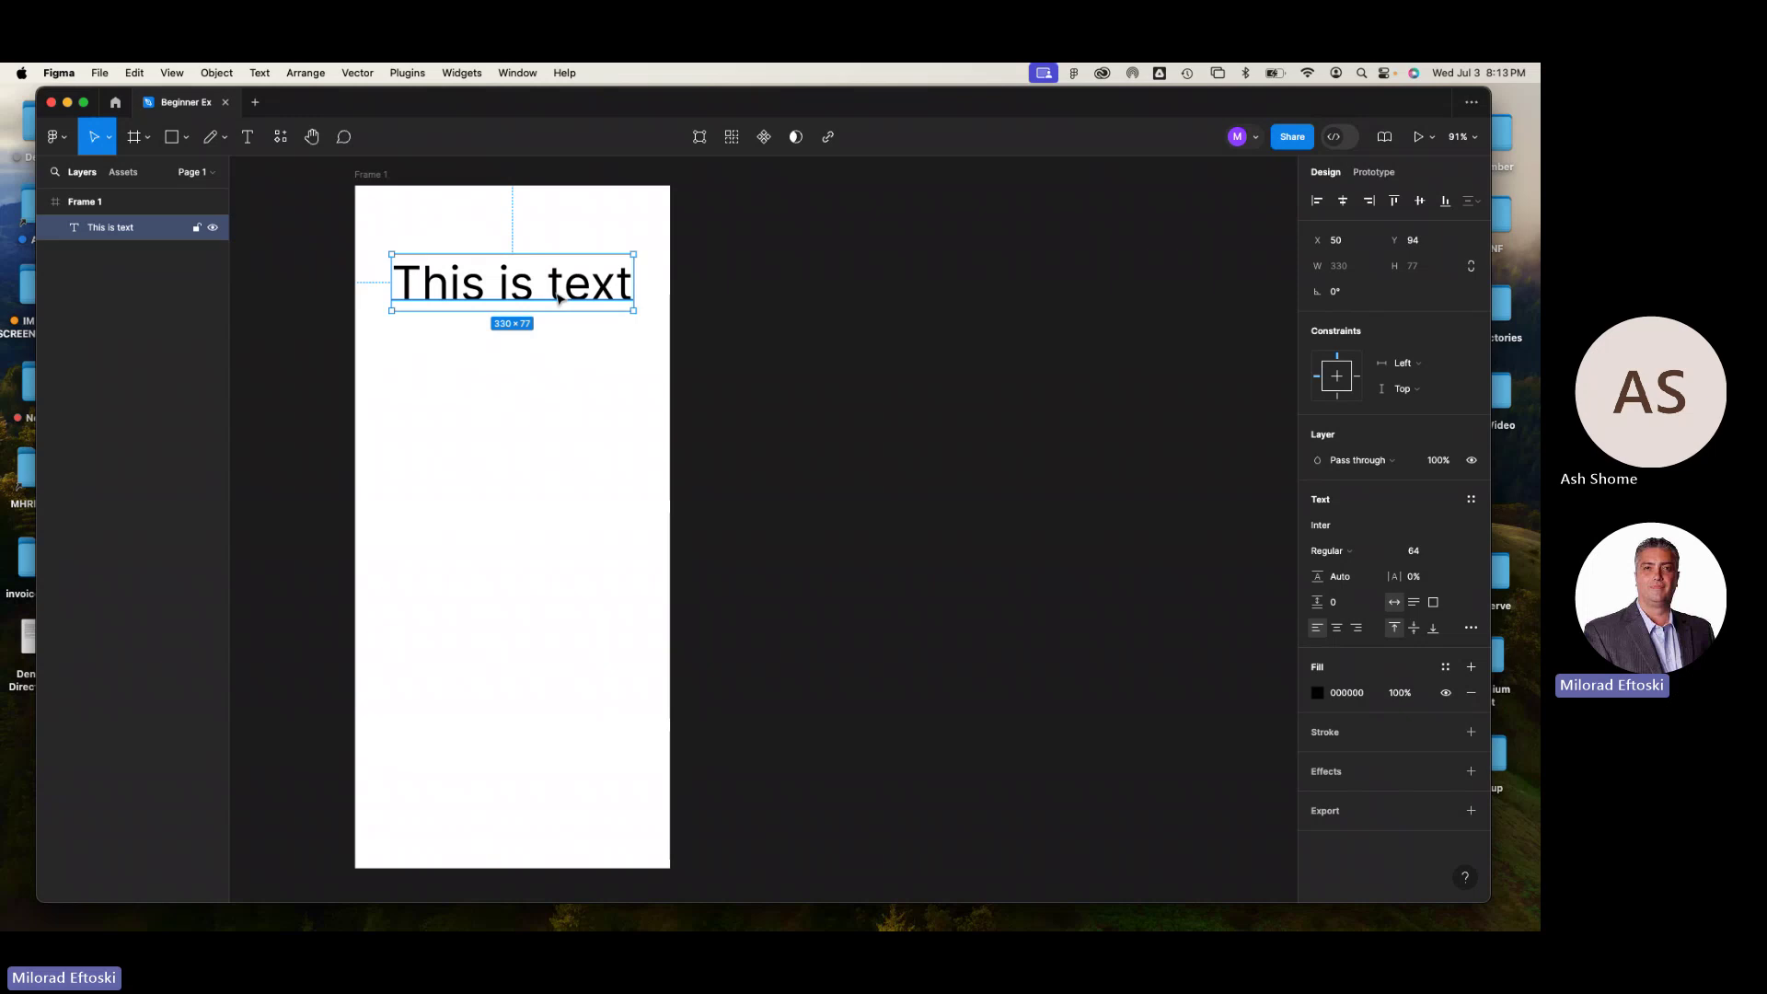
# - Step the "This is text" font size down to 56 and back up to 62
pyautogui.press('super+shift+comma')
pyautogui.press('super+shift+comma')
pyautogui.press('super+shift+comma')
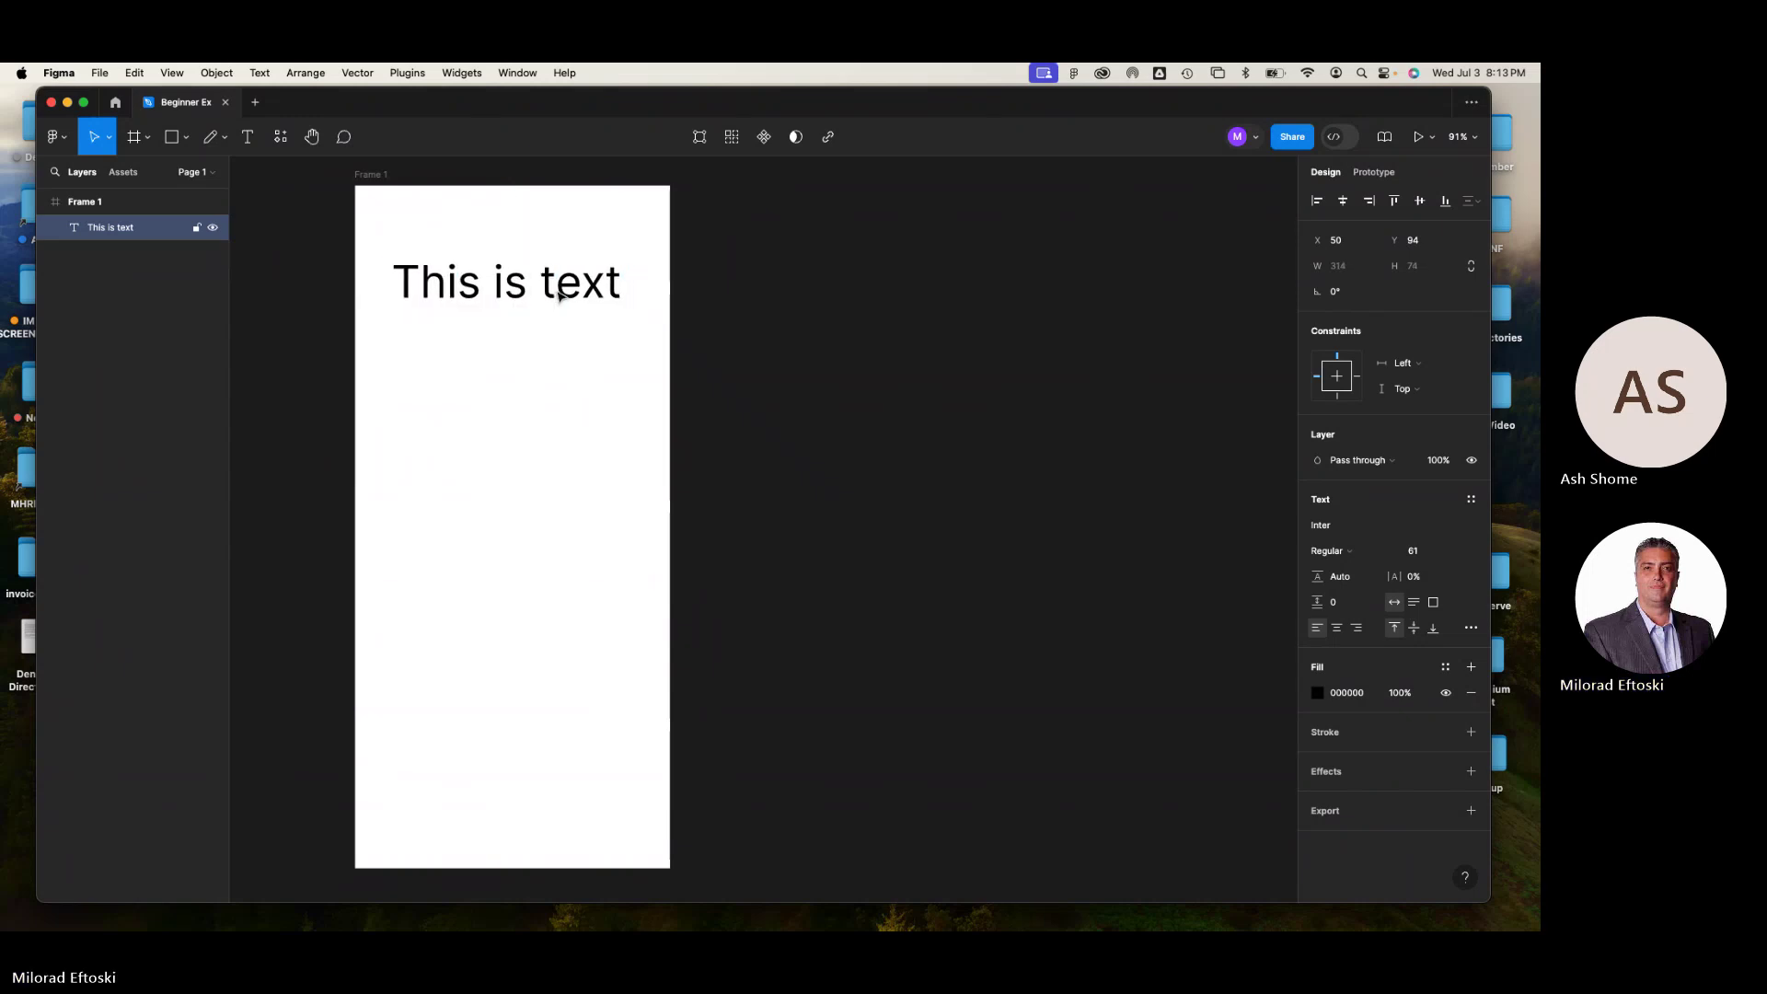
pyautogui.press('super+shift+comma')
pyautogui.press('super+shift+comma')
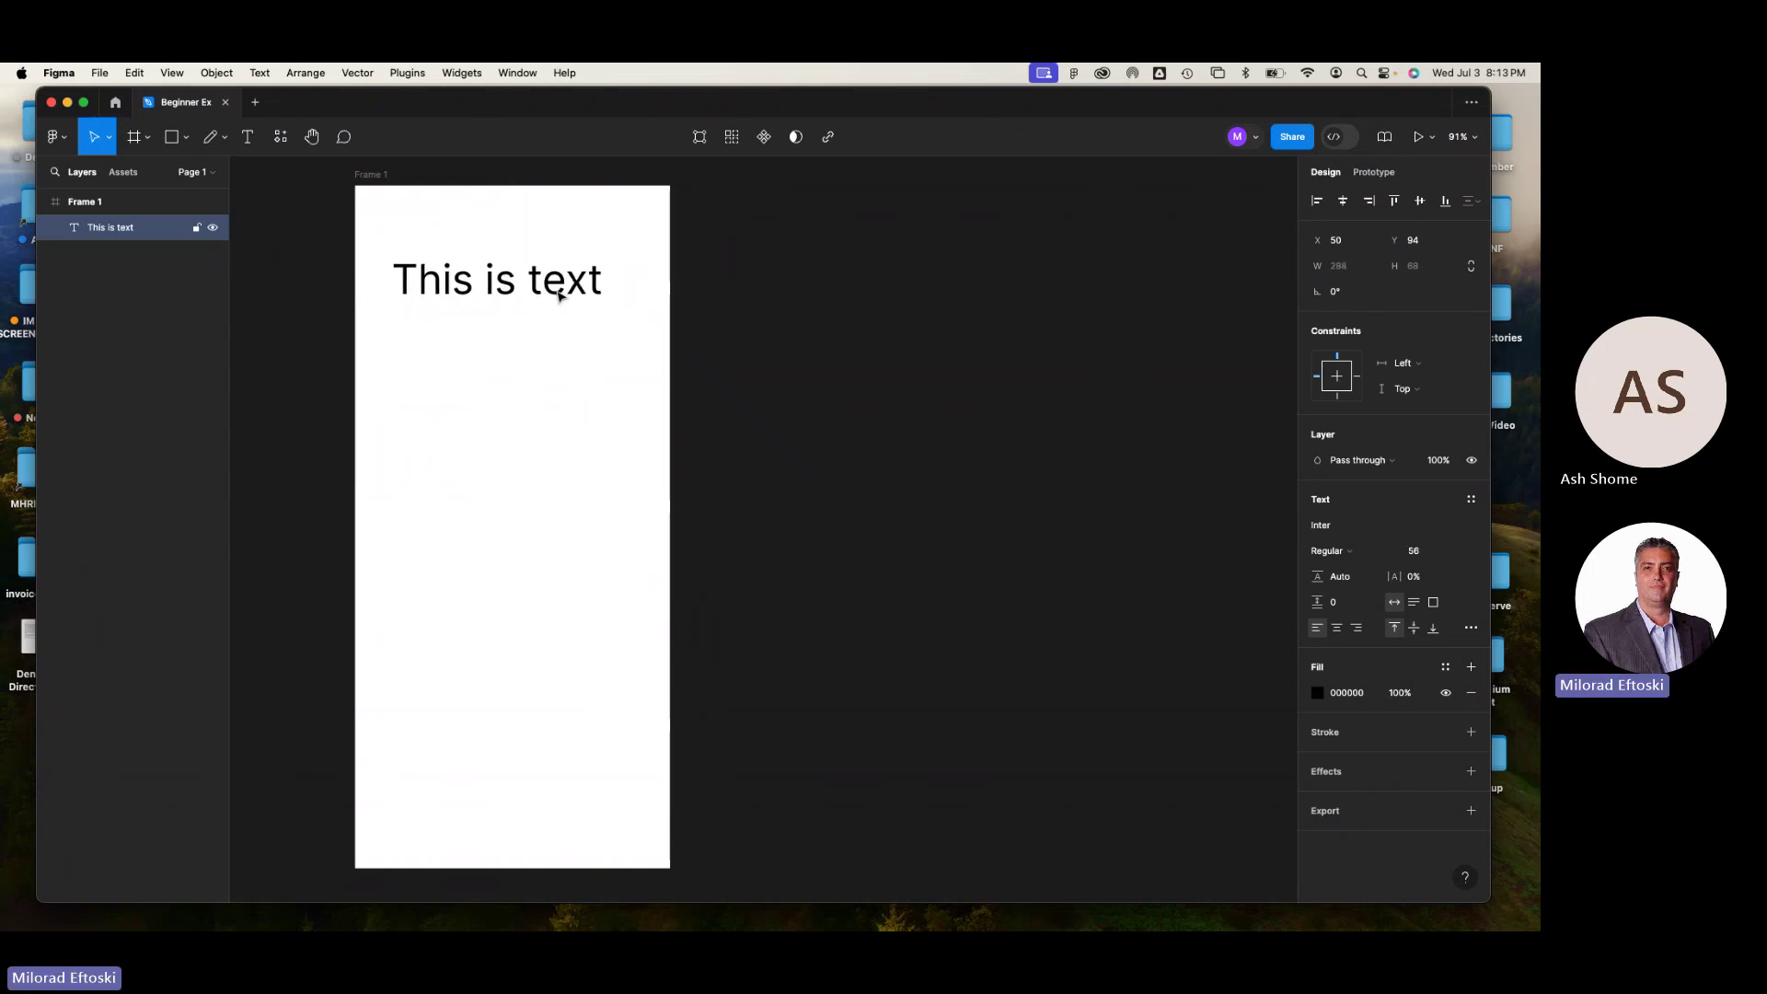
pyautogui.press('super+shift+period')
pyautogui.press('super+shift+period')
pyautogui.press('super+shift+period')
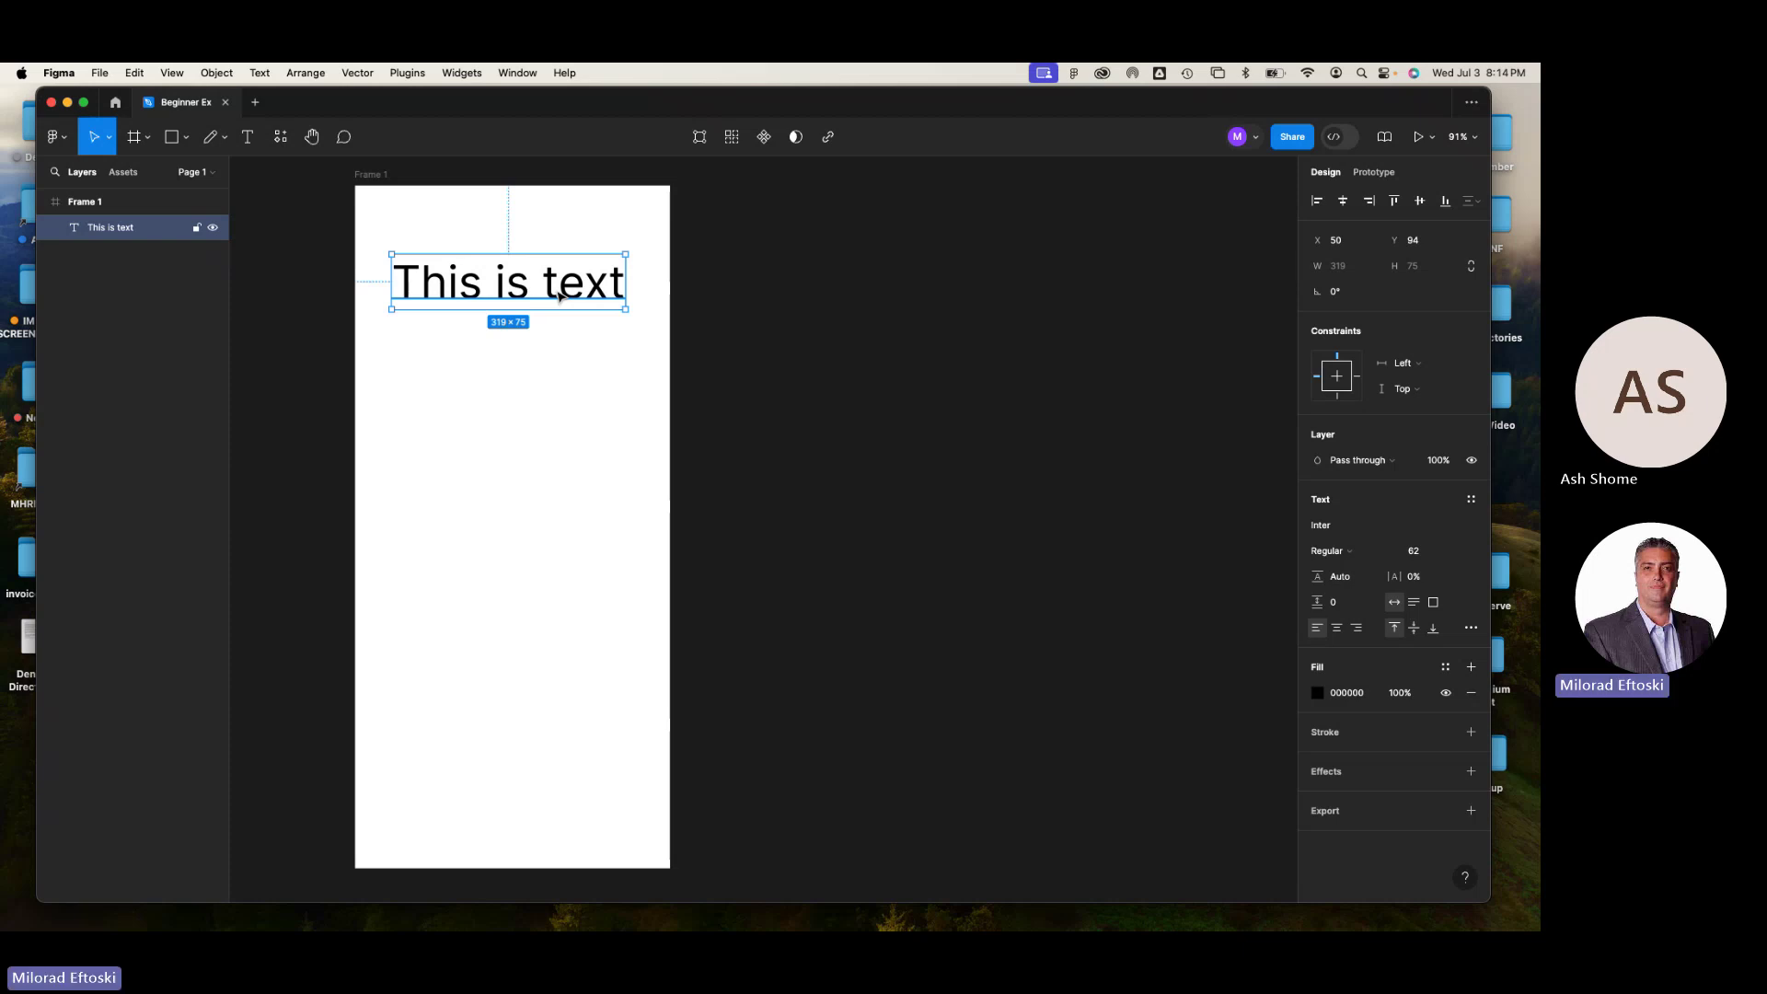
pyautogui.press('Escape')
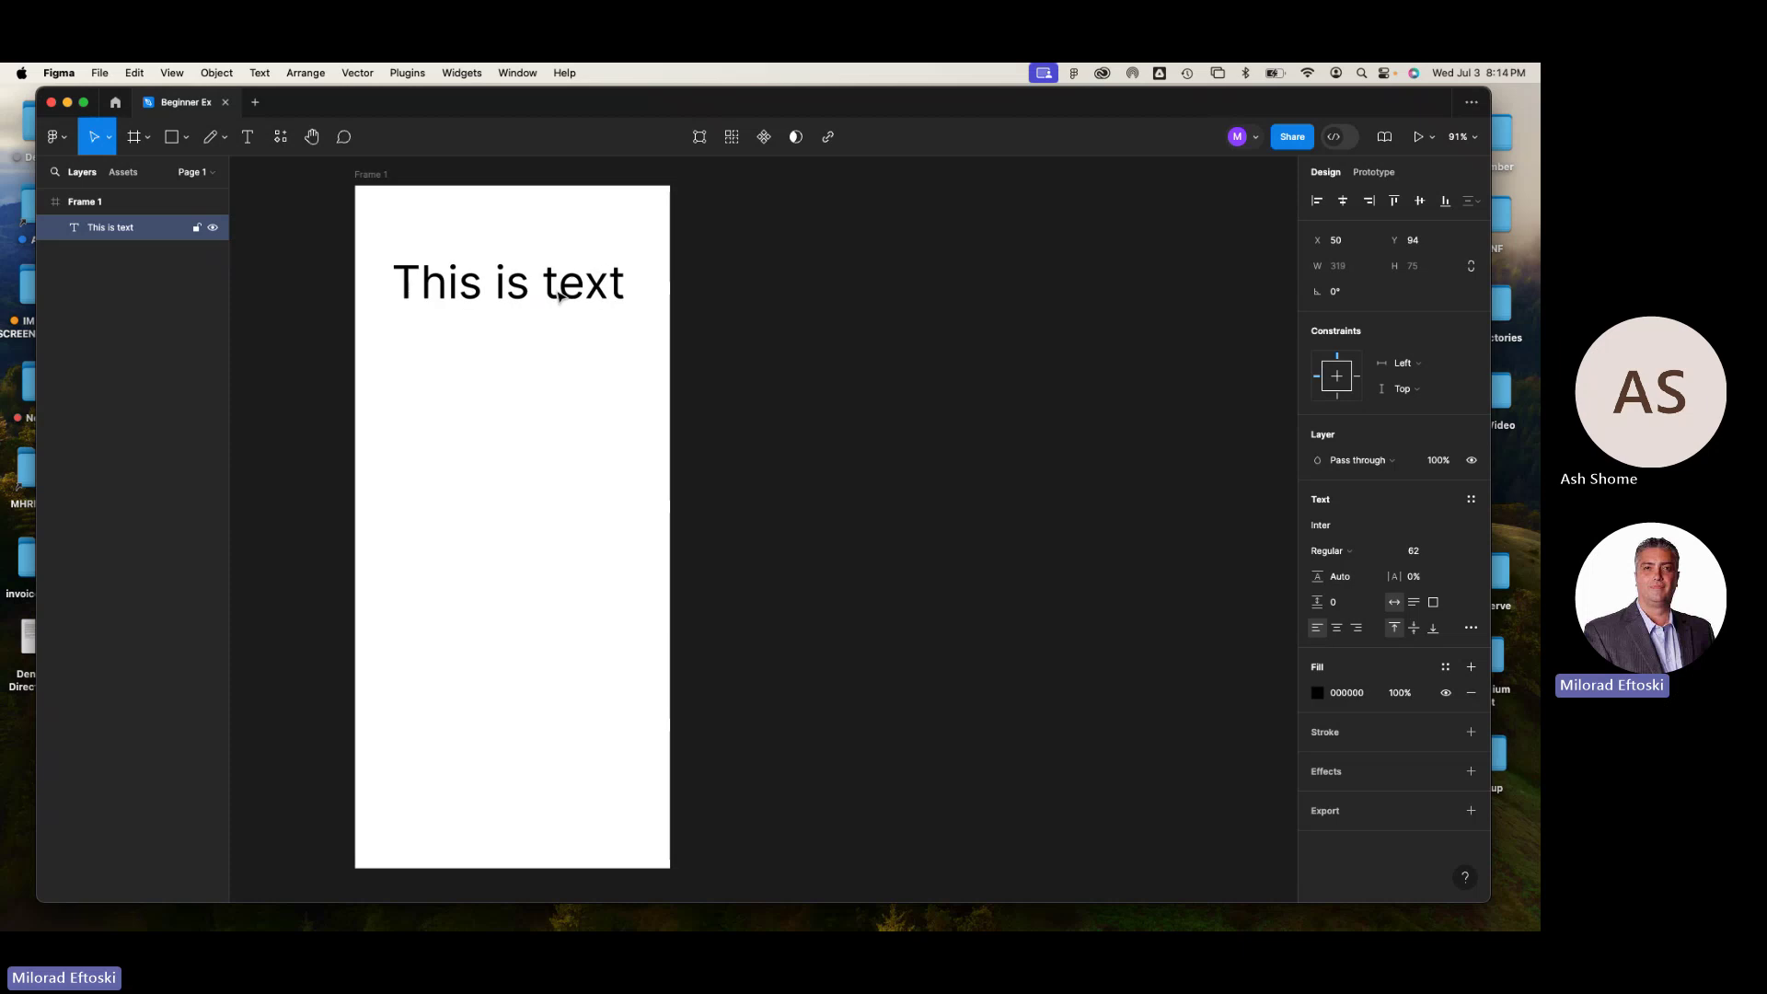
# - Move the "This is text" layer freehand to about X 56, Y 71 in Frame 1
pyautogui.click(553, 284)
pyautogui.click(596, 356)
pyautogui.moveTo(587, 287)
pyautogui.mouseDown()
pyautogui.moveTo(591, 260)
pyautogui.moveTo(562, 289)
pyautogui.mouseUp()
pyautogui.click(576, 351)
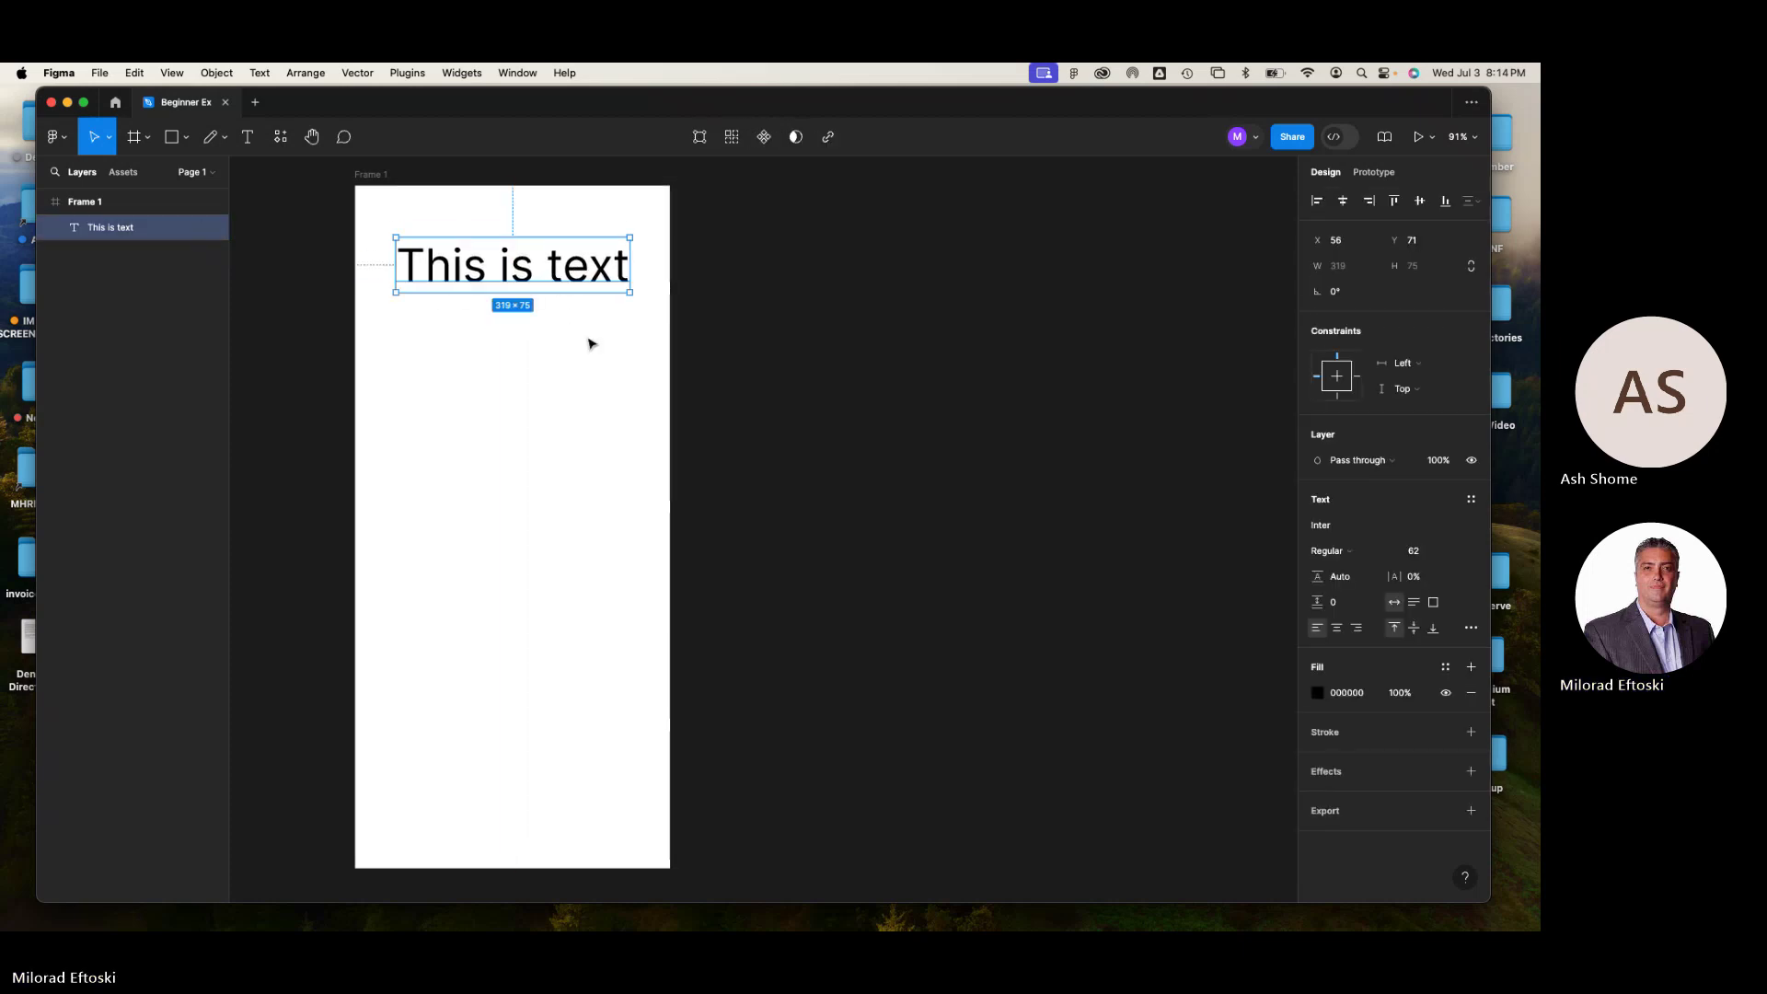
# - Replace the text with "Heading One" and move the layer to about X 24, Y 36
pyautogui.write('Heading')
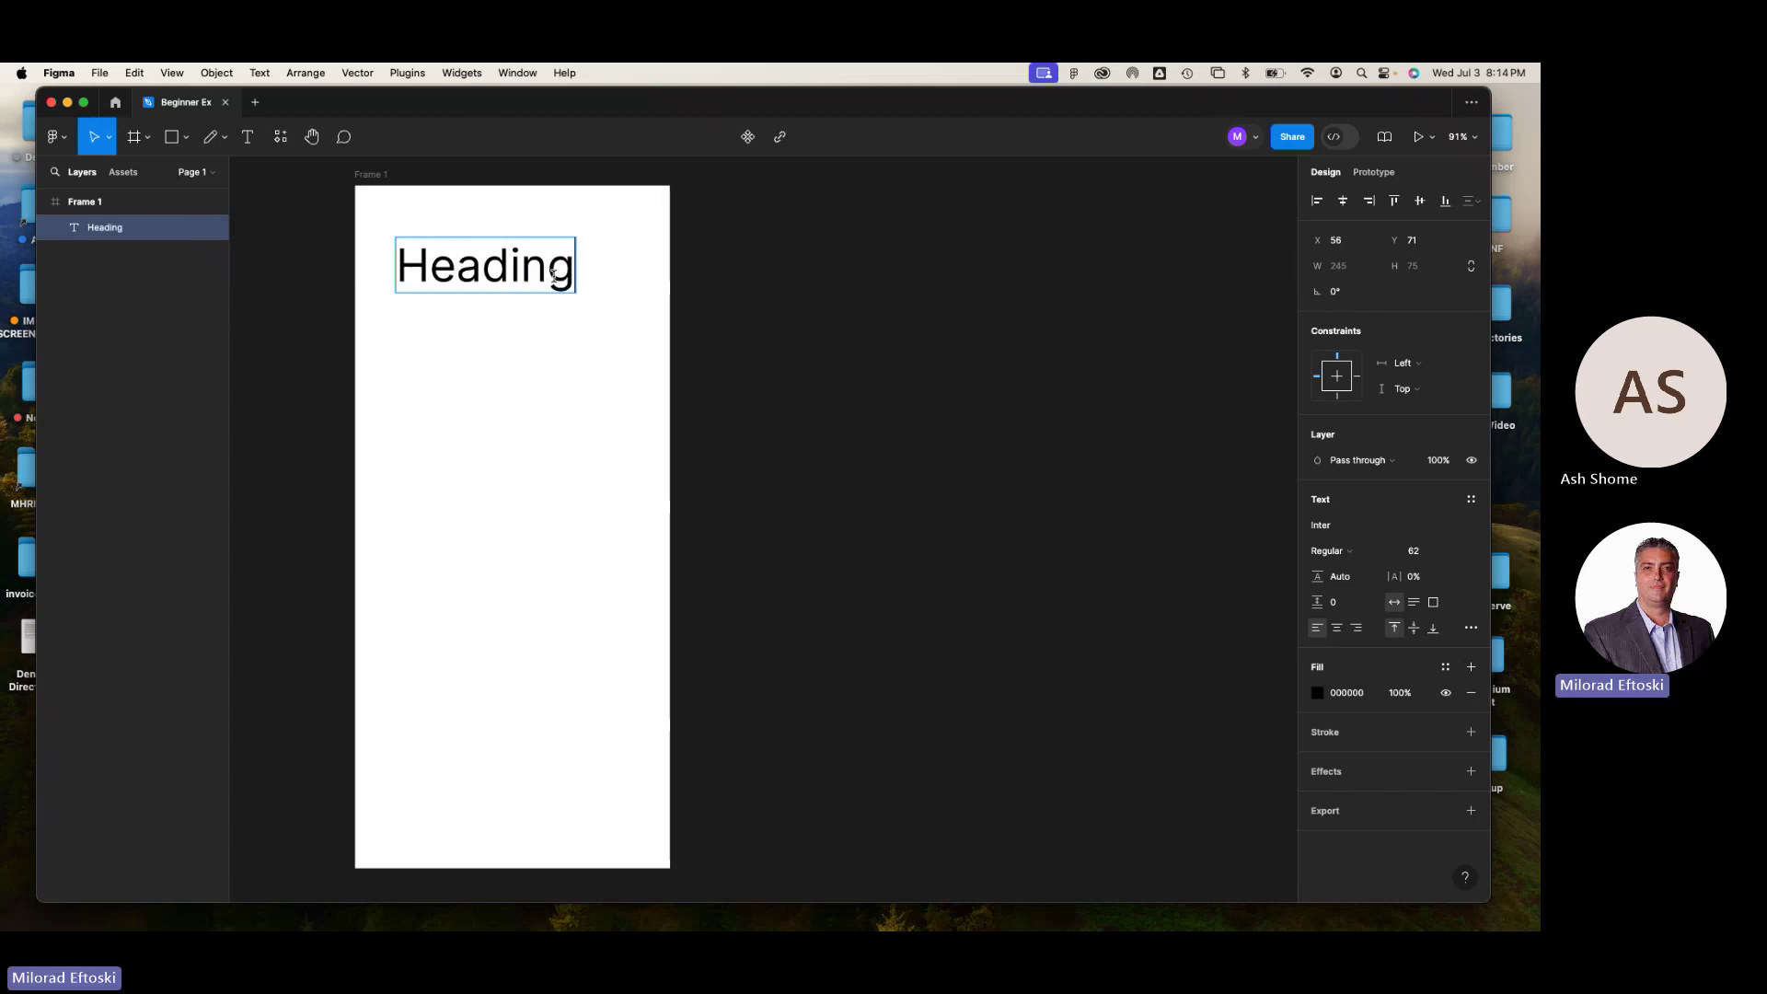
pyautogui.write(' One')
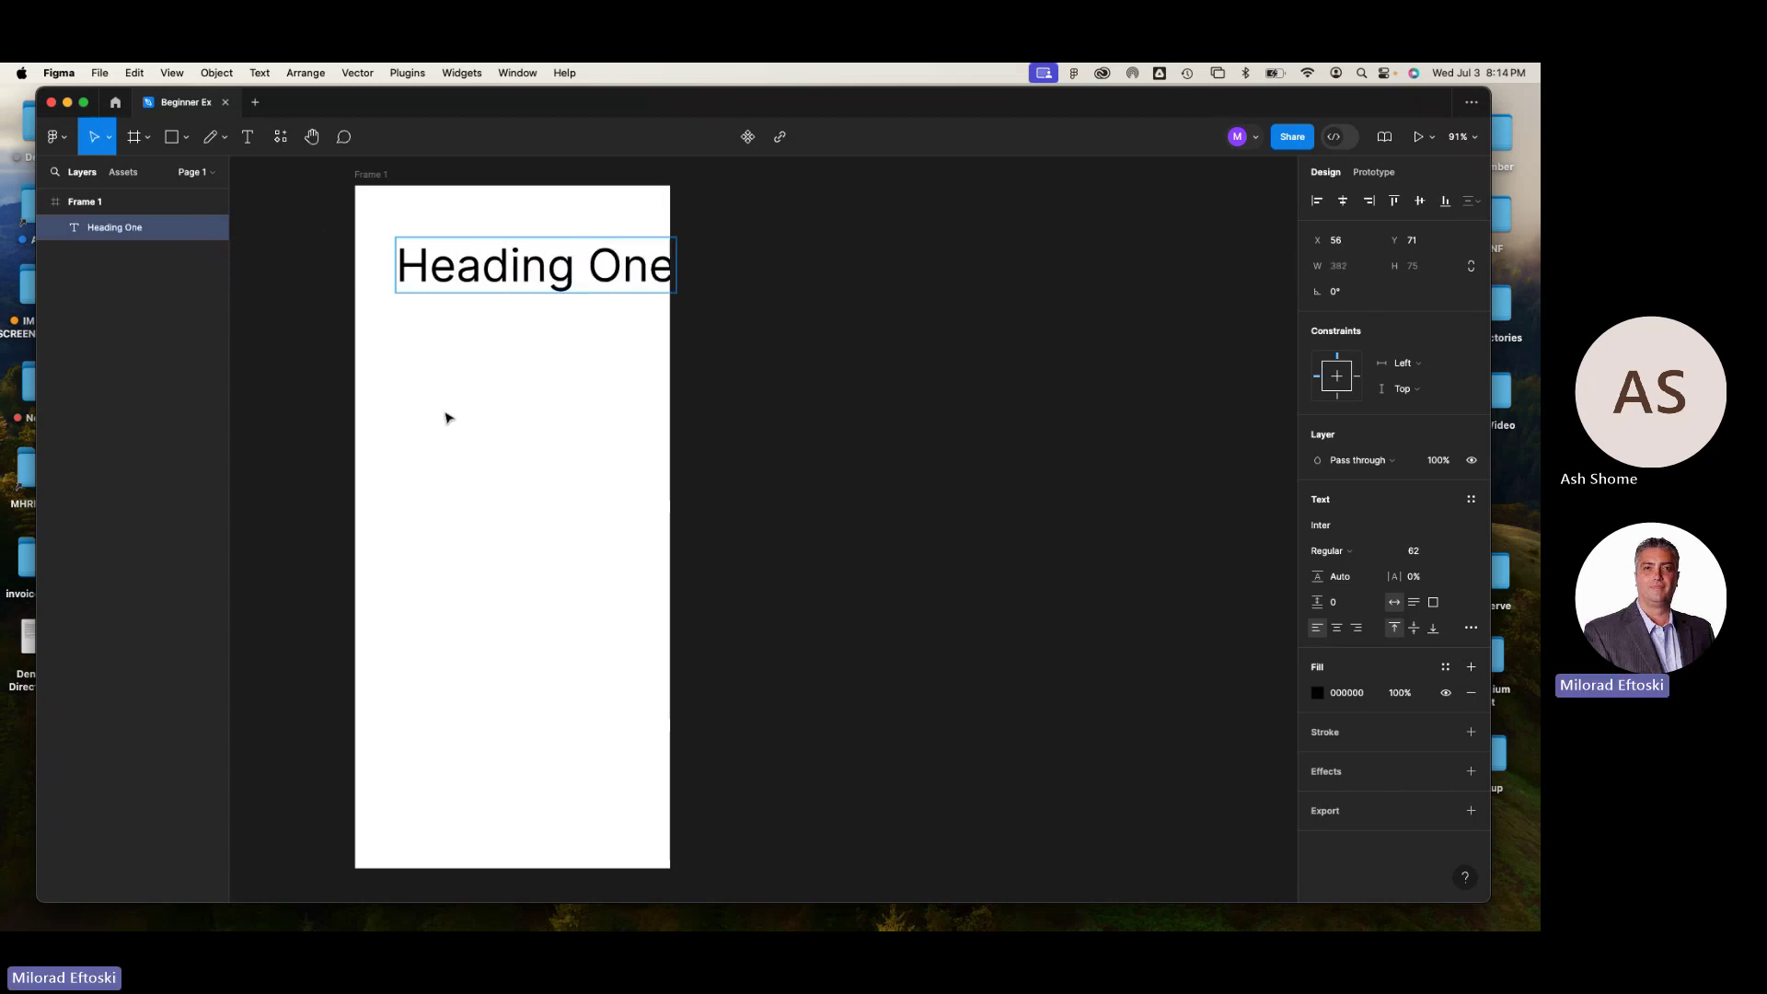
pyautogui.press('Escape')
pyautogui.moveTo(531, 289); pyautogui.dragTo(509, 270)
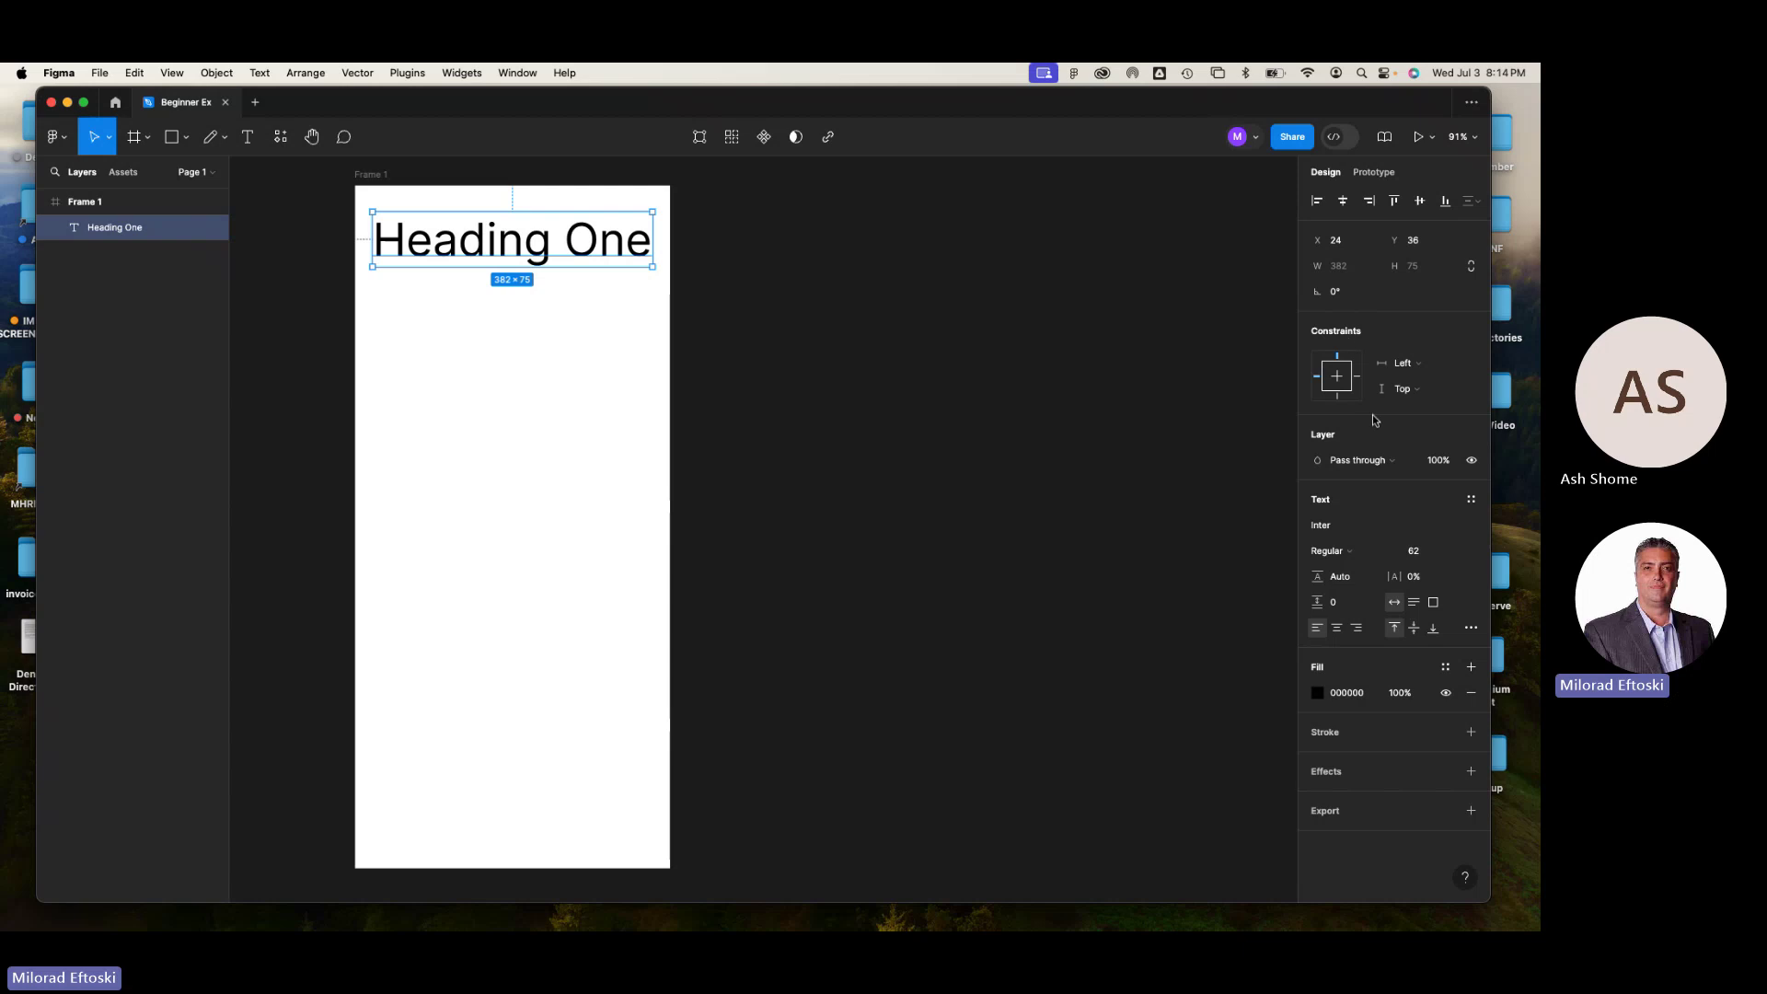
# - Preview other fonts on the heading, keep Inter, and set its weight to Bold
pyautogui.click(1339, 529)
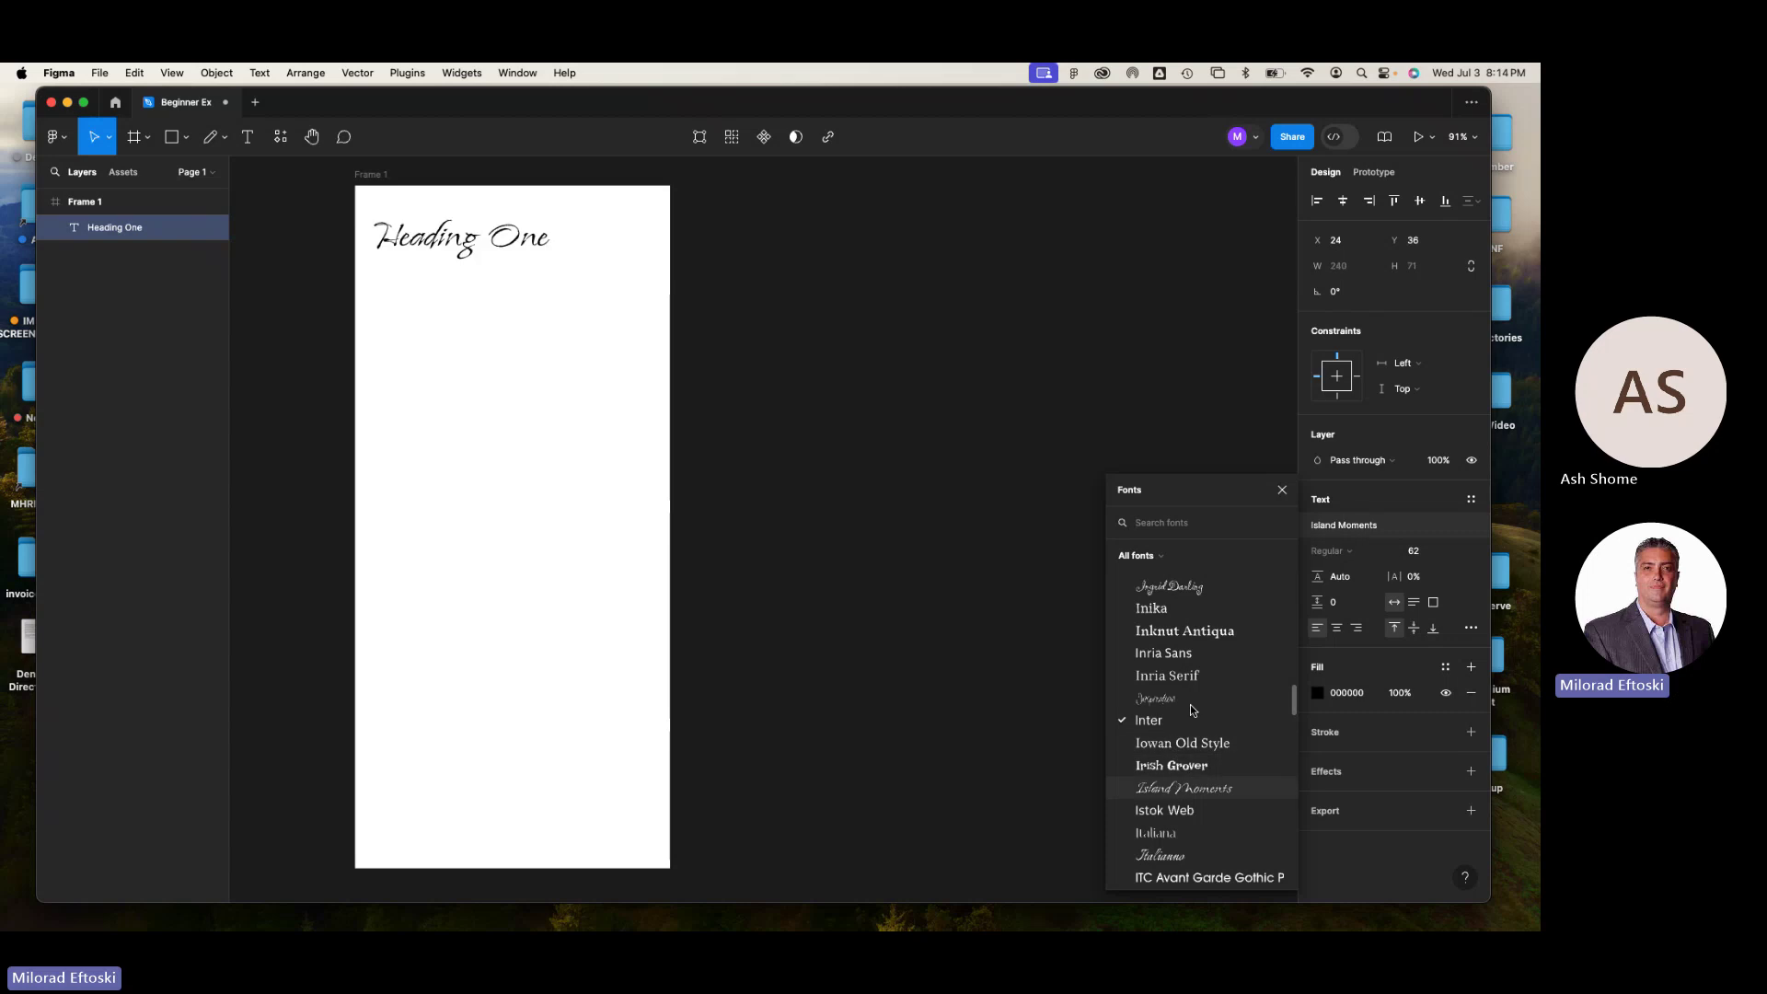
pyautogui.click(1342, 553)
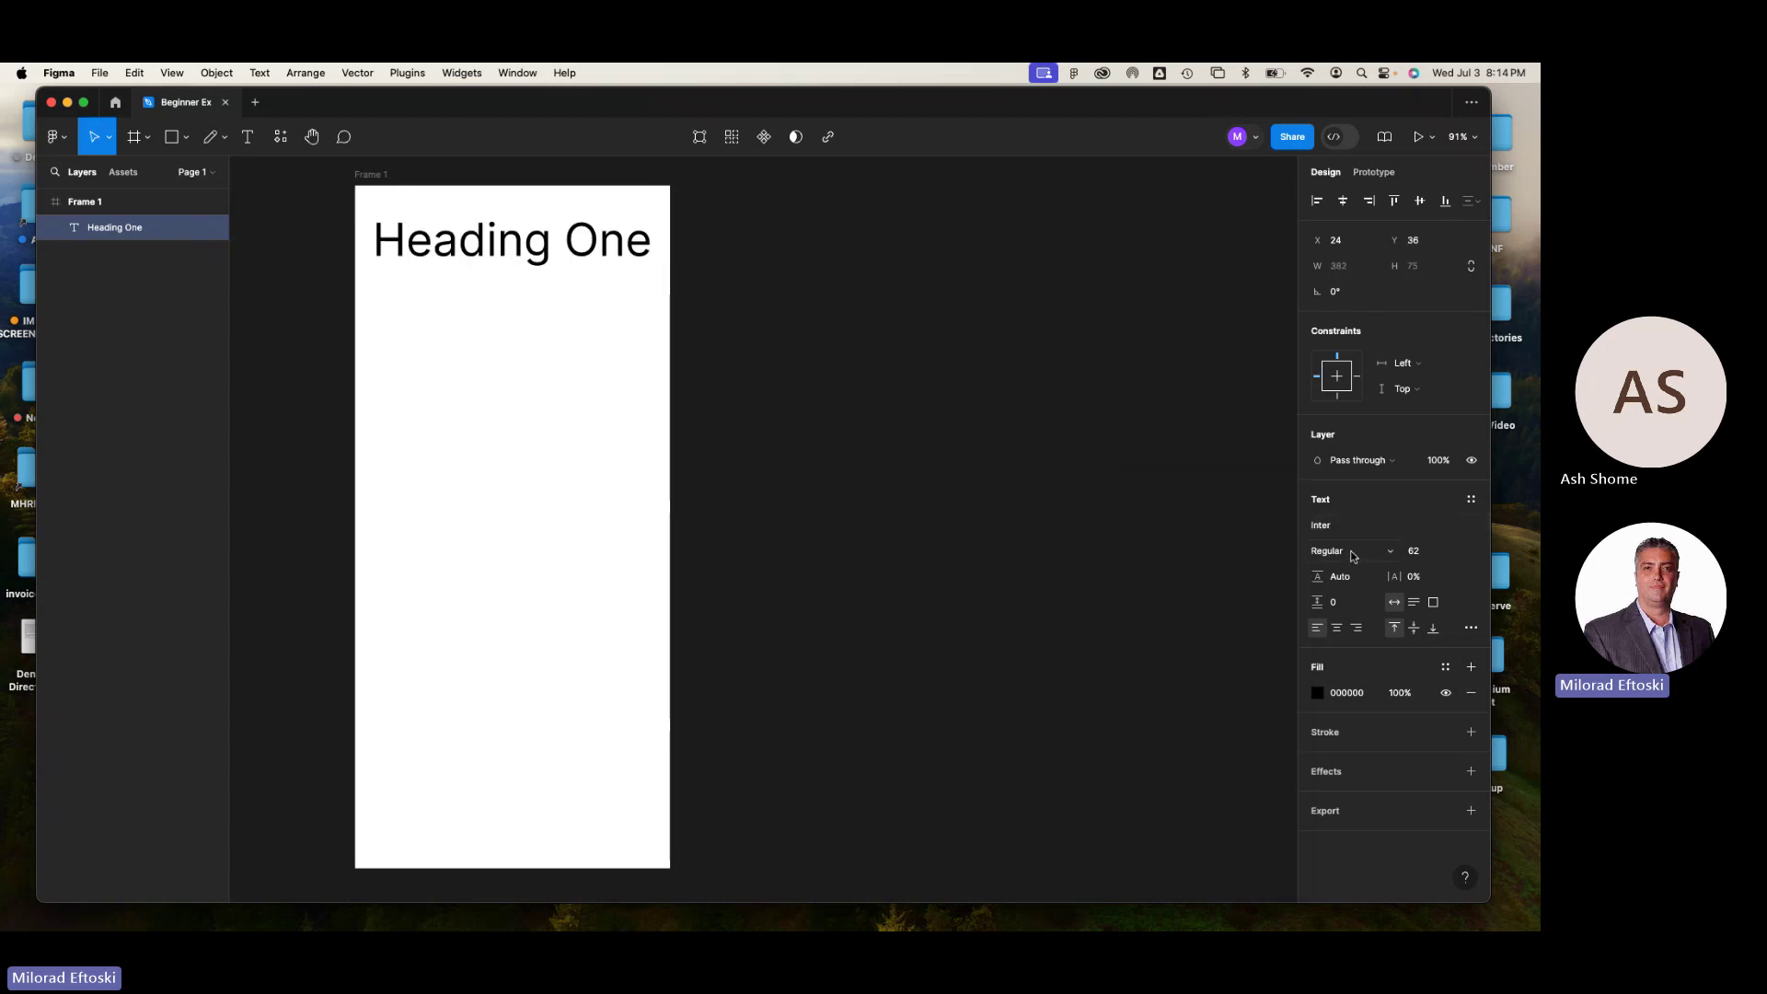
pyautogui.click(1369, 558)
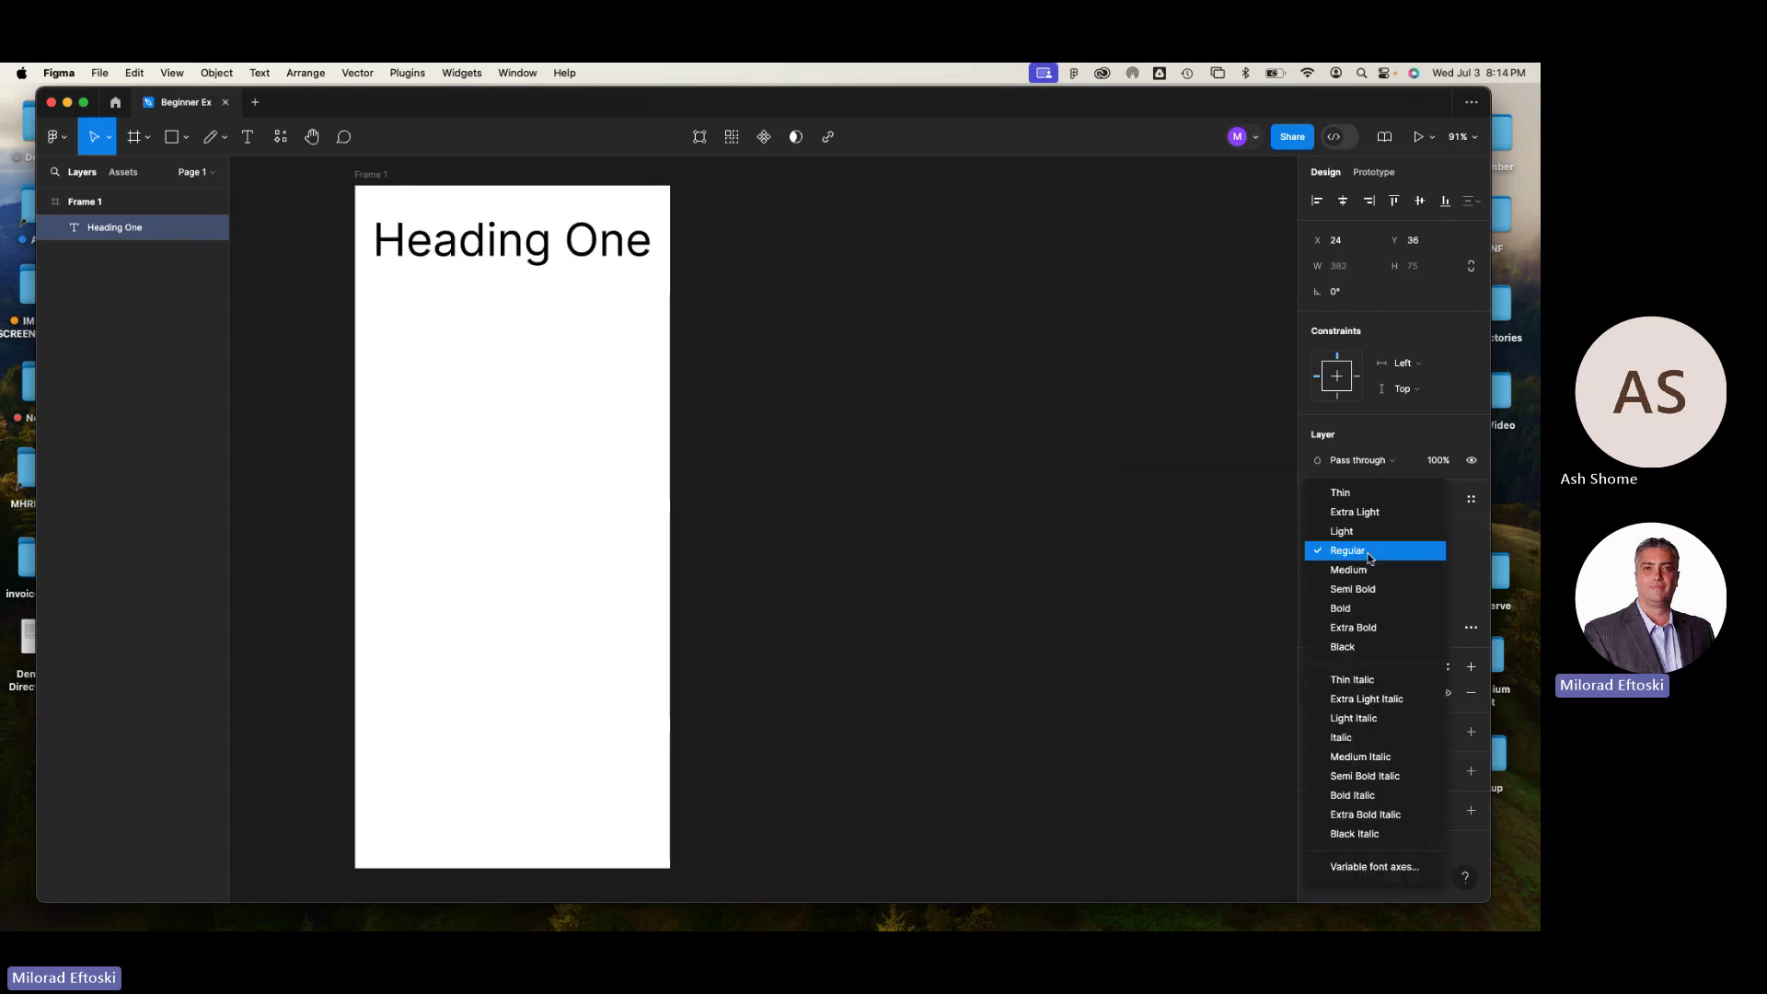
pyautogui.click(1366, 609)
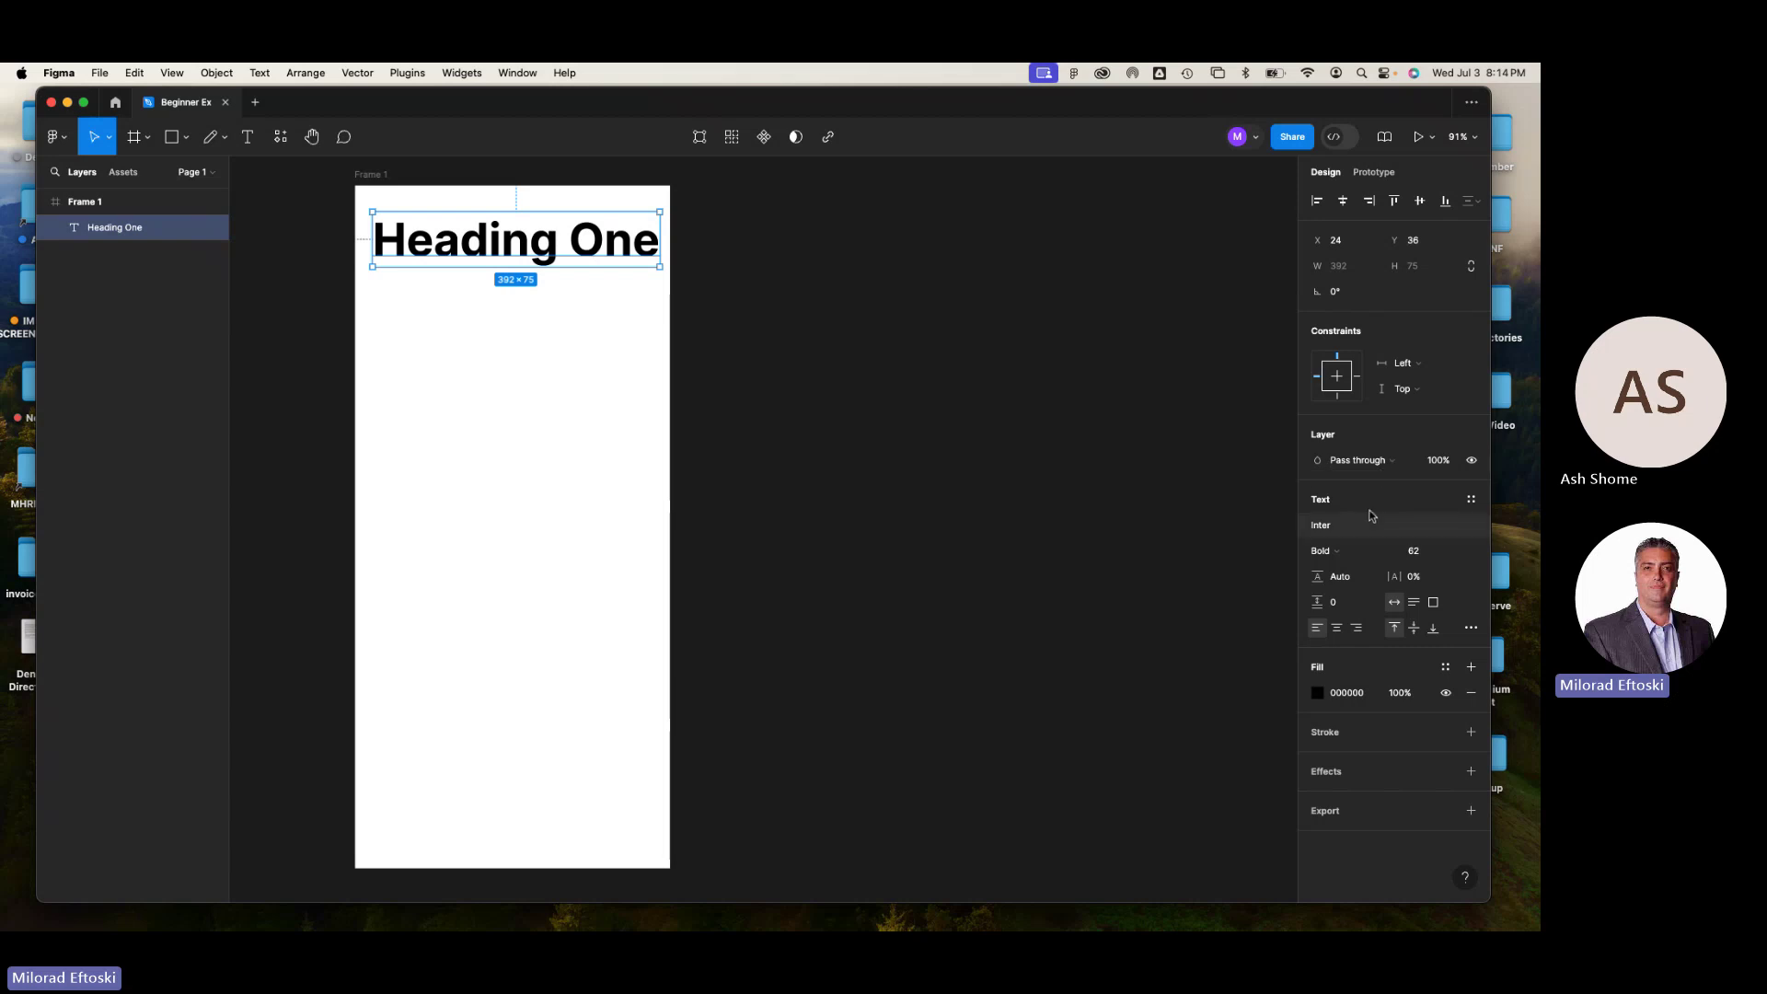
# - Reduce the heading's font size to 58 and fit its text box to about 394 × 80 at X 26, Y 29
pyautogui.moveTo(660, 266); pyautogui.dragTo(617, 256)
pyautogui.click(652, 281)
pyautogui.click(571, 285)
pyautogui.moveTo(509, 242); pyautogui.dragTo(549, 264)
pyautogui.click(586, 324)
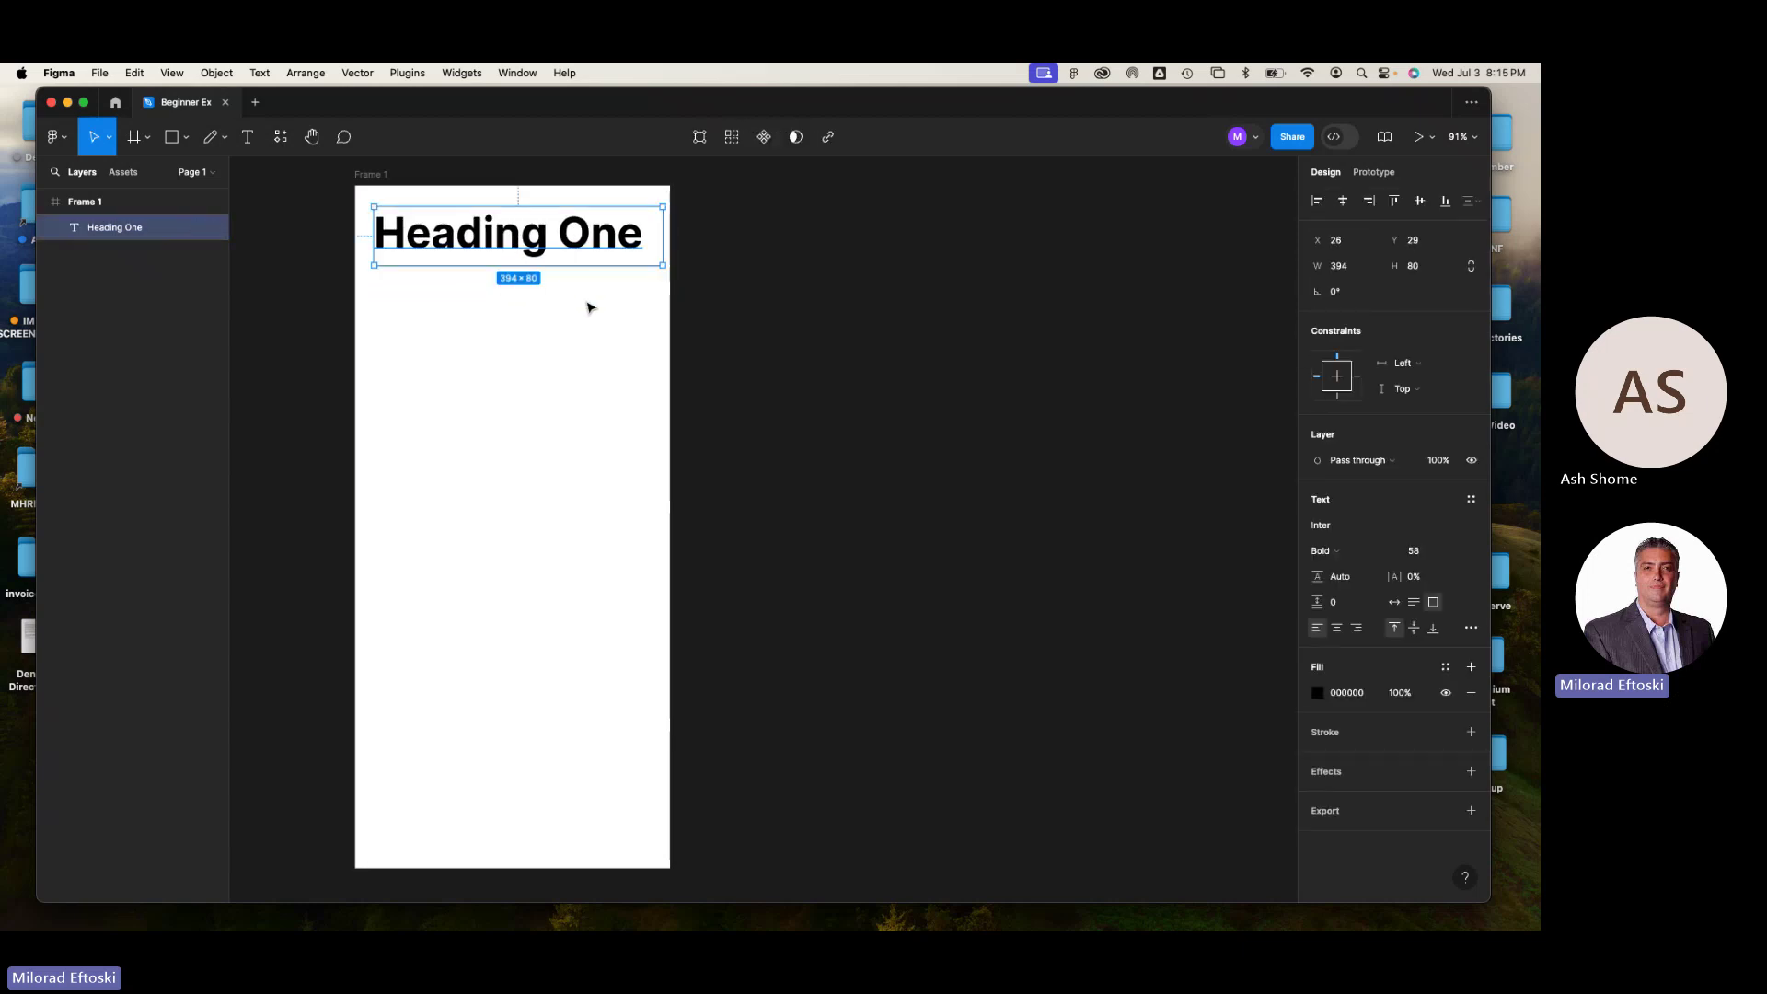
# - Try right alignment on the "Heading One" text and set it to horizontally centred
pyautogui.doubleClick(585, 234)
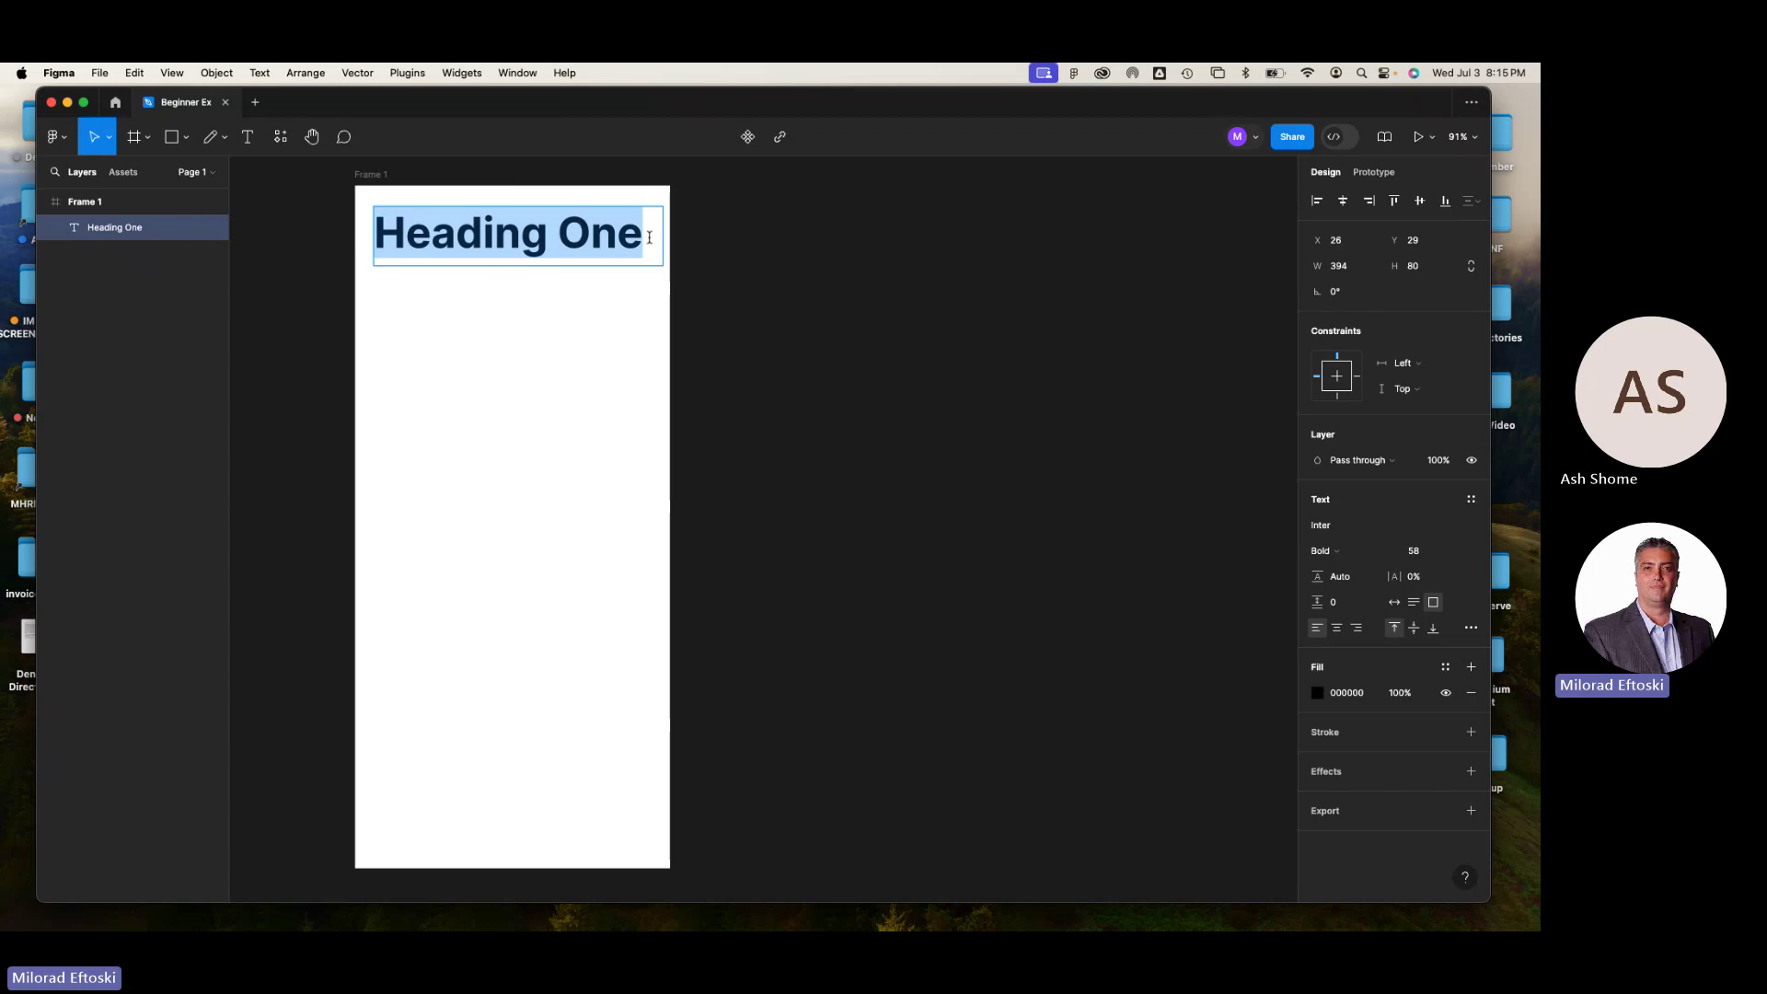
pyautogui.click(1337, 629)
pyautogui.click(1357, 629)
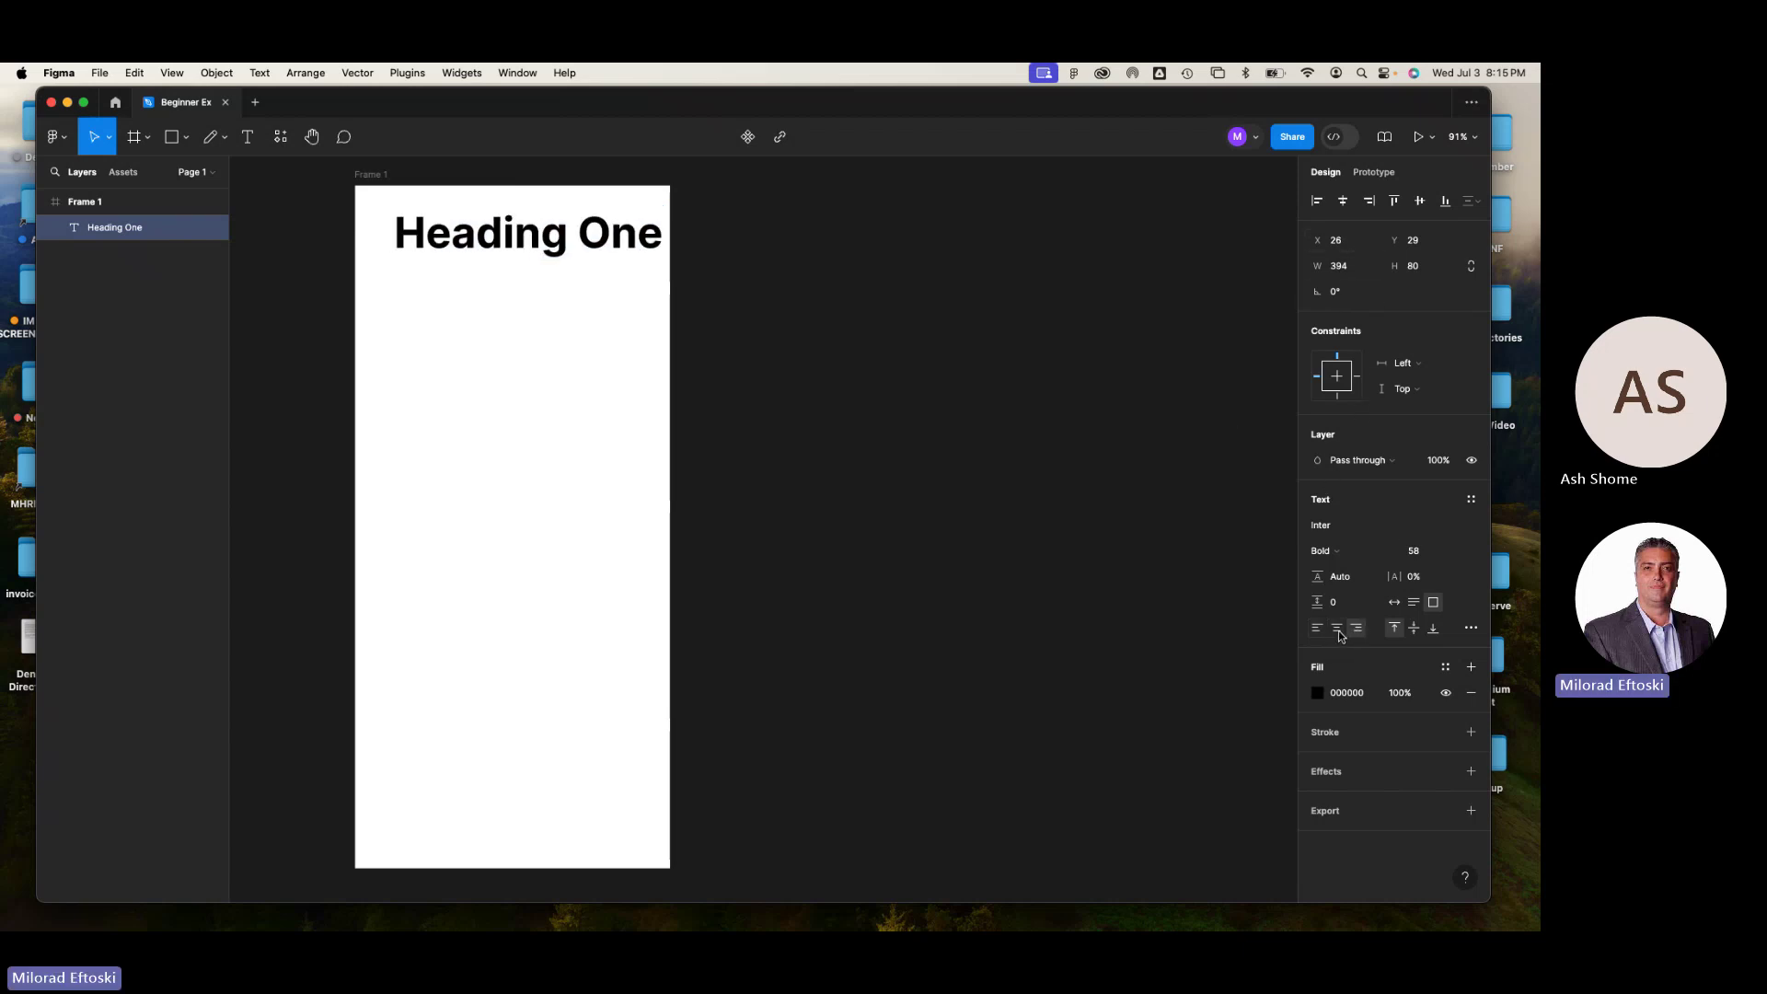
pyautogui.click(1337, 630)
pyautogui.press('Escape')
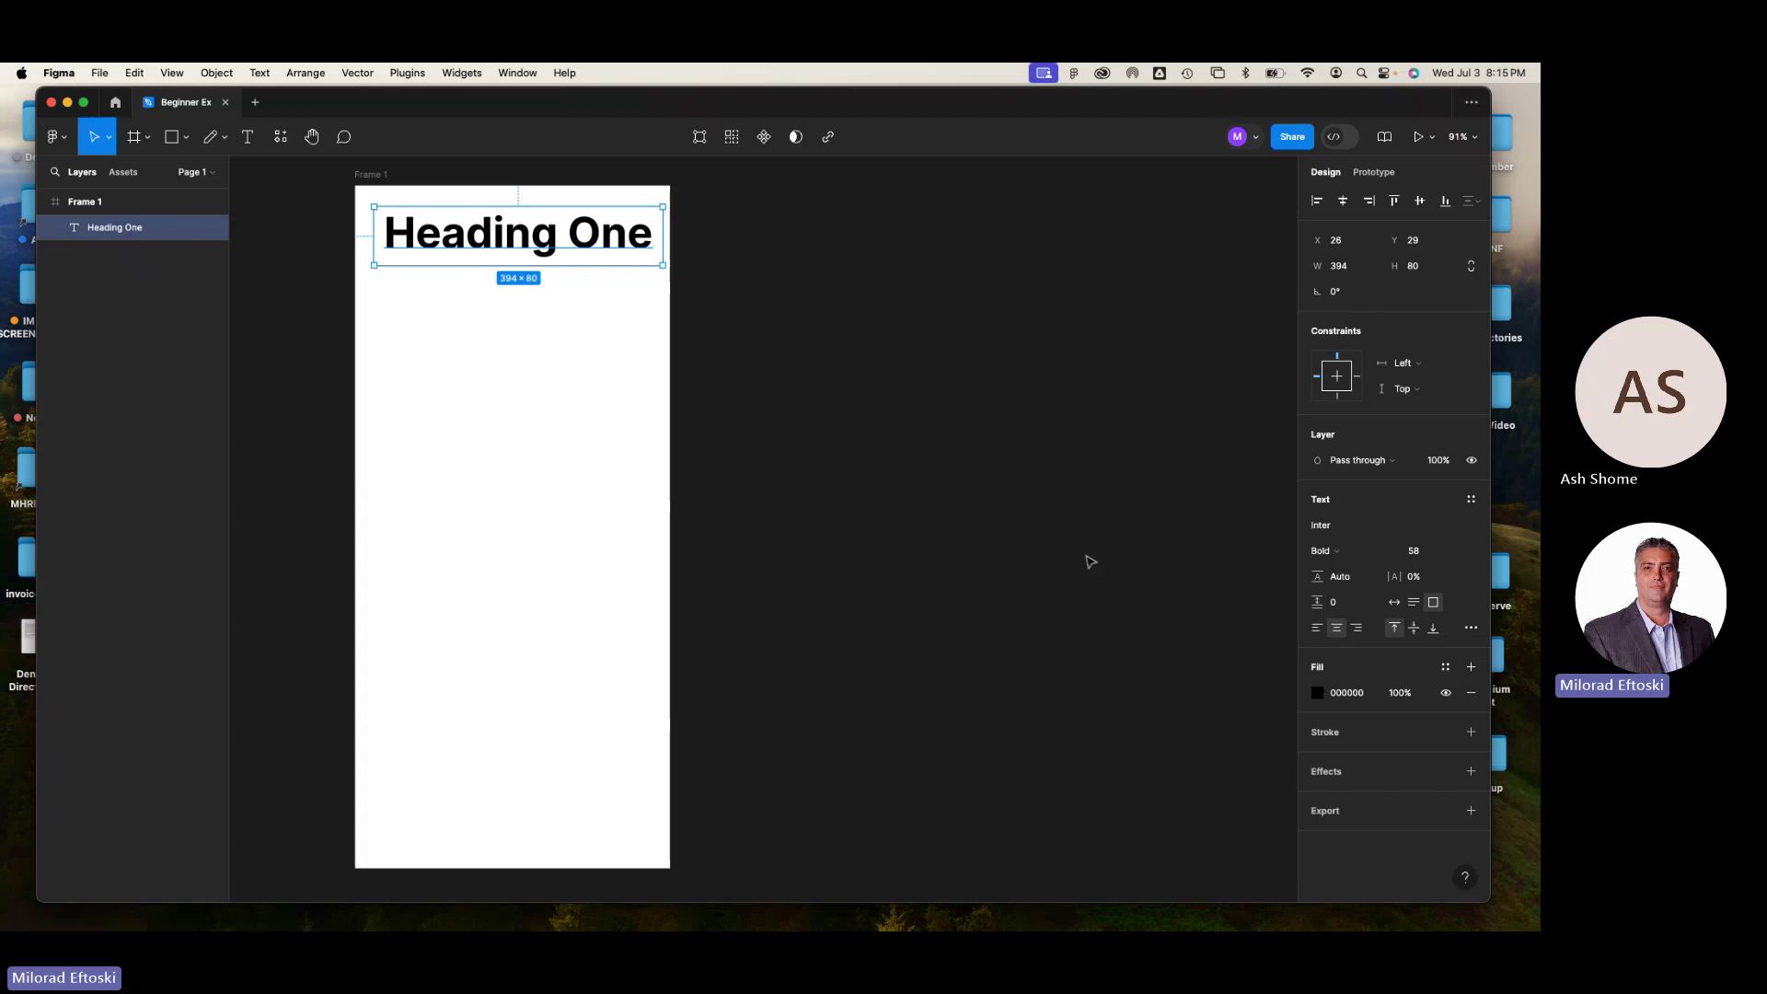
# - Align the heading text vertically to the middle of its box and move the box to the frame's horizontal centre at about X 18, Y 26
pyautogui.click(1414, 630)
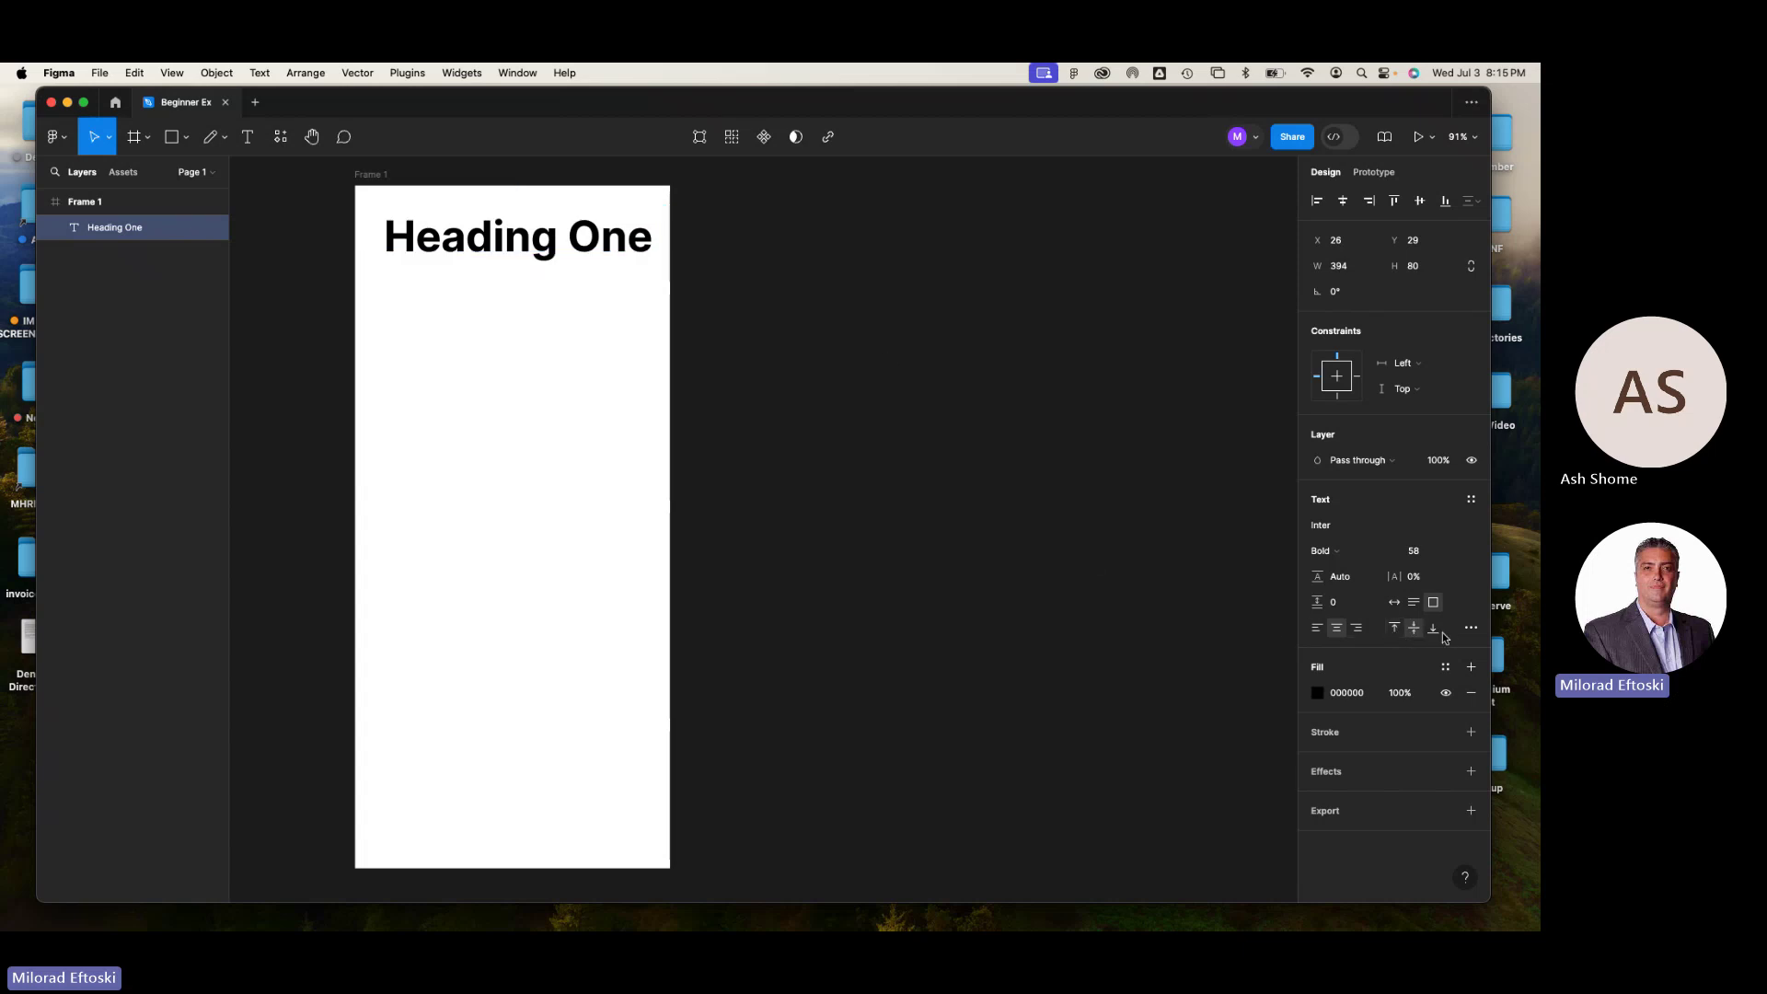
pyautogui.click(1433, 630)
pyautogui.click(1415, 629)
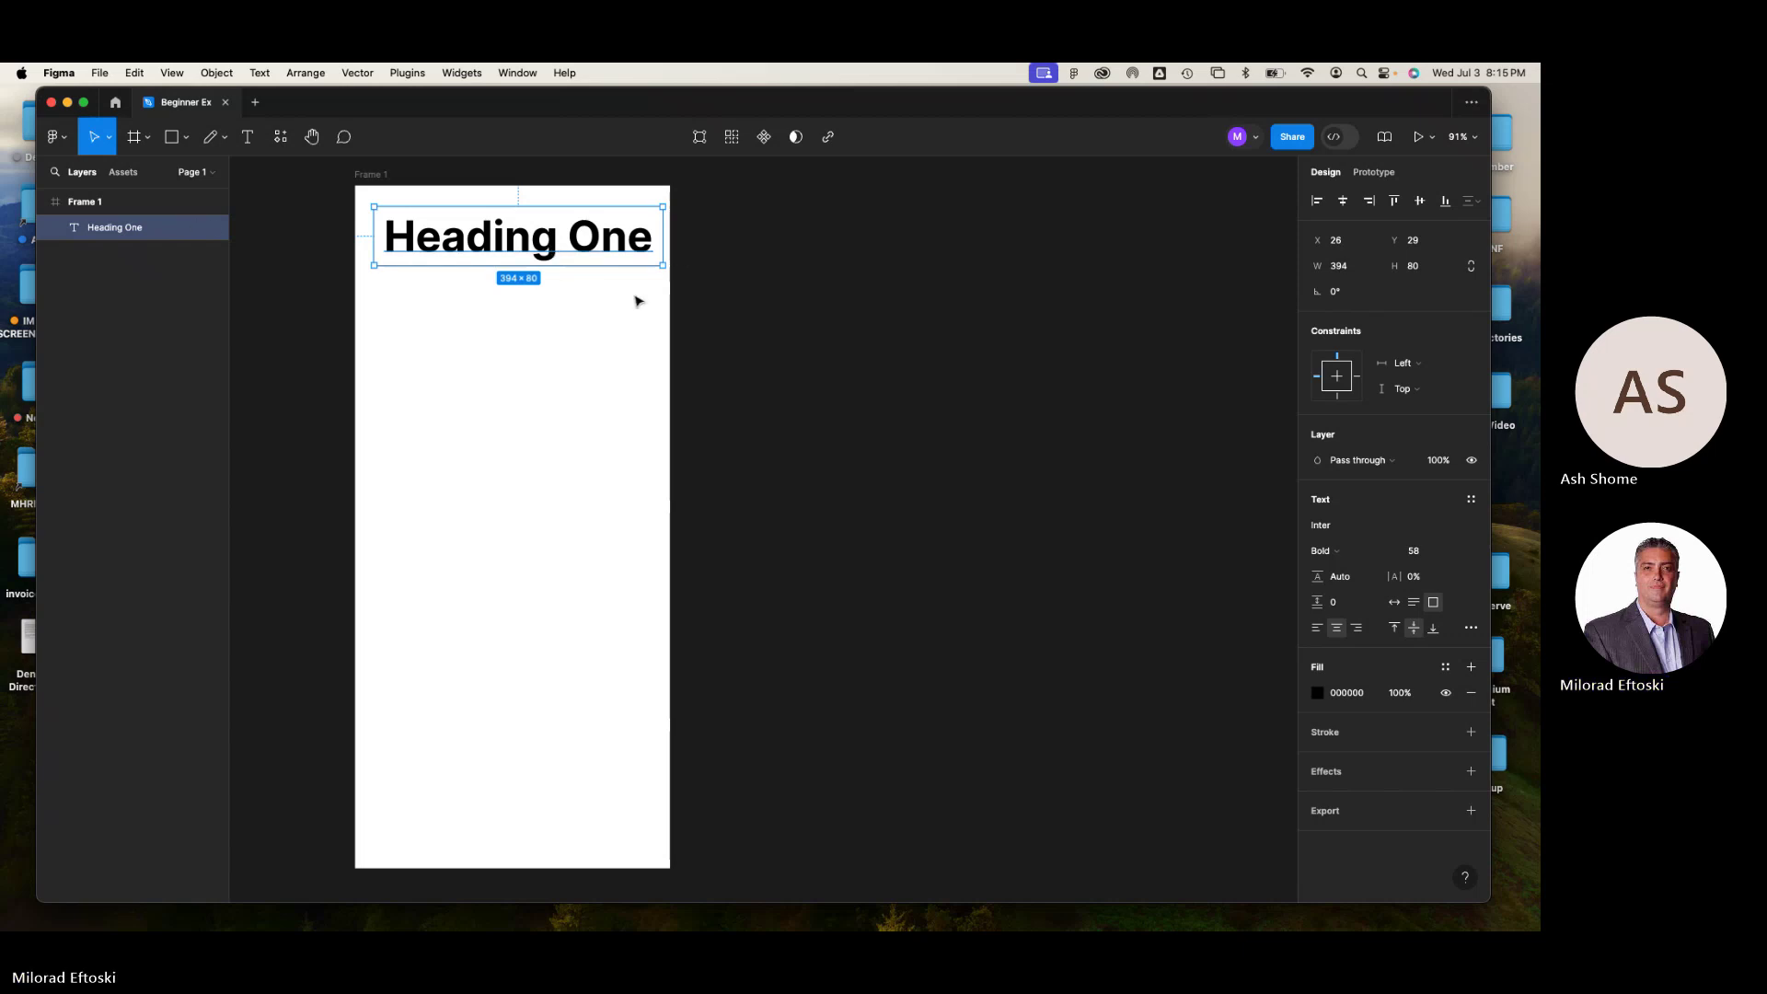
pyautogui.moveTo(549, 252); pyautogui.dragTo(544, 250)
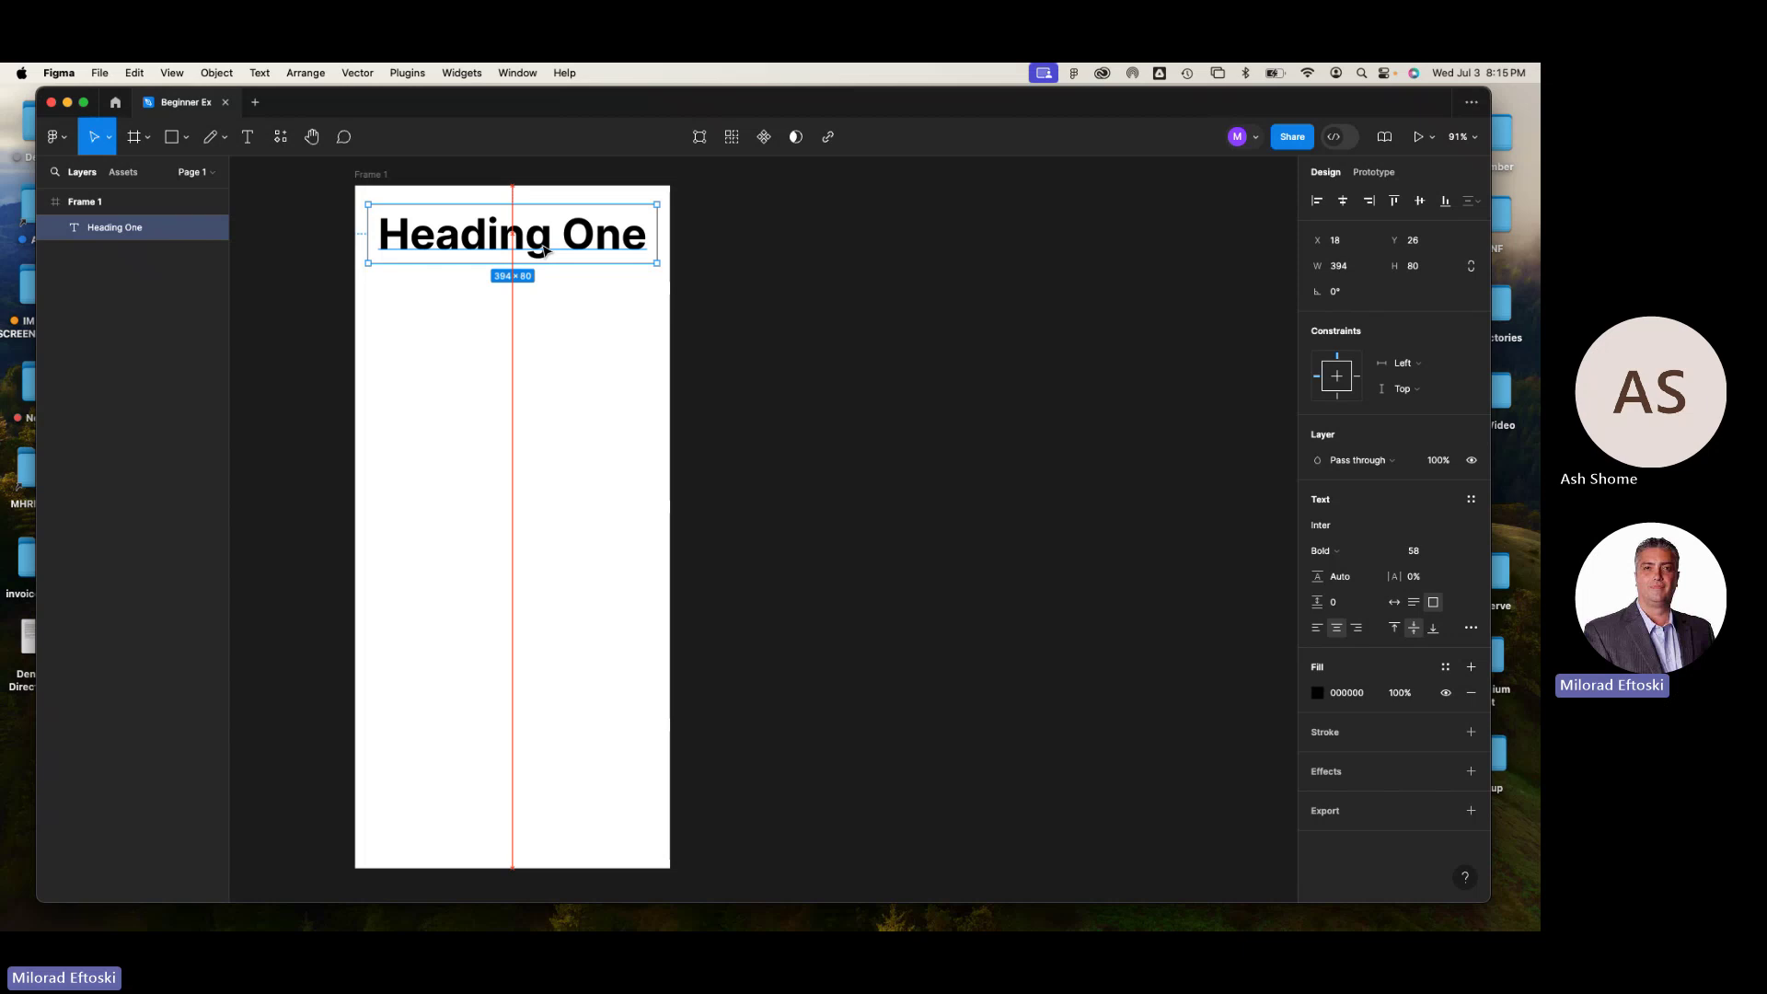
pyautogui.moveTo(544, 250); pyautogui.dragTo(544, 250)
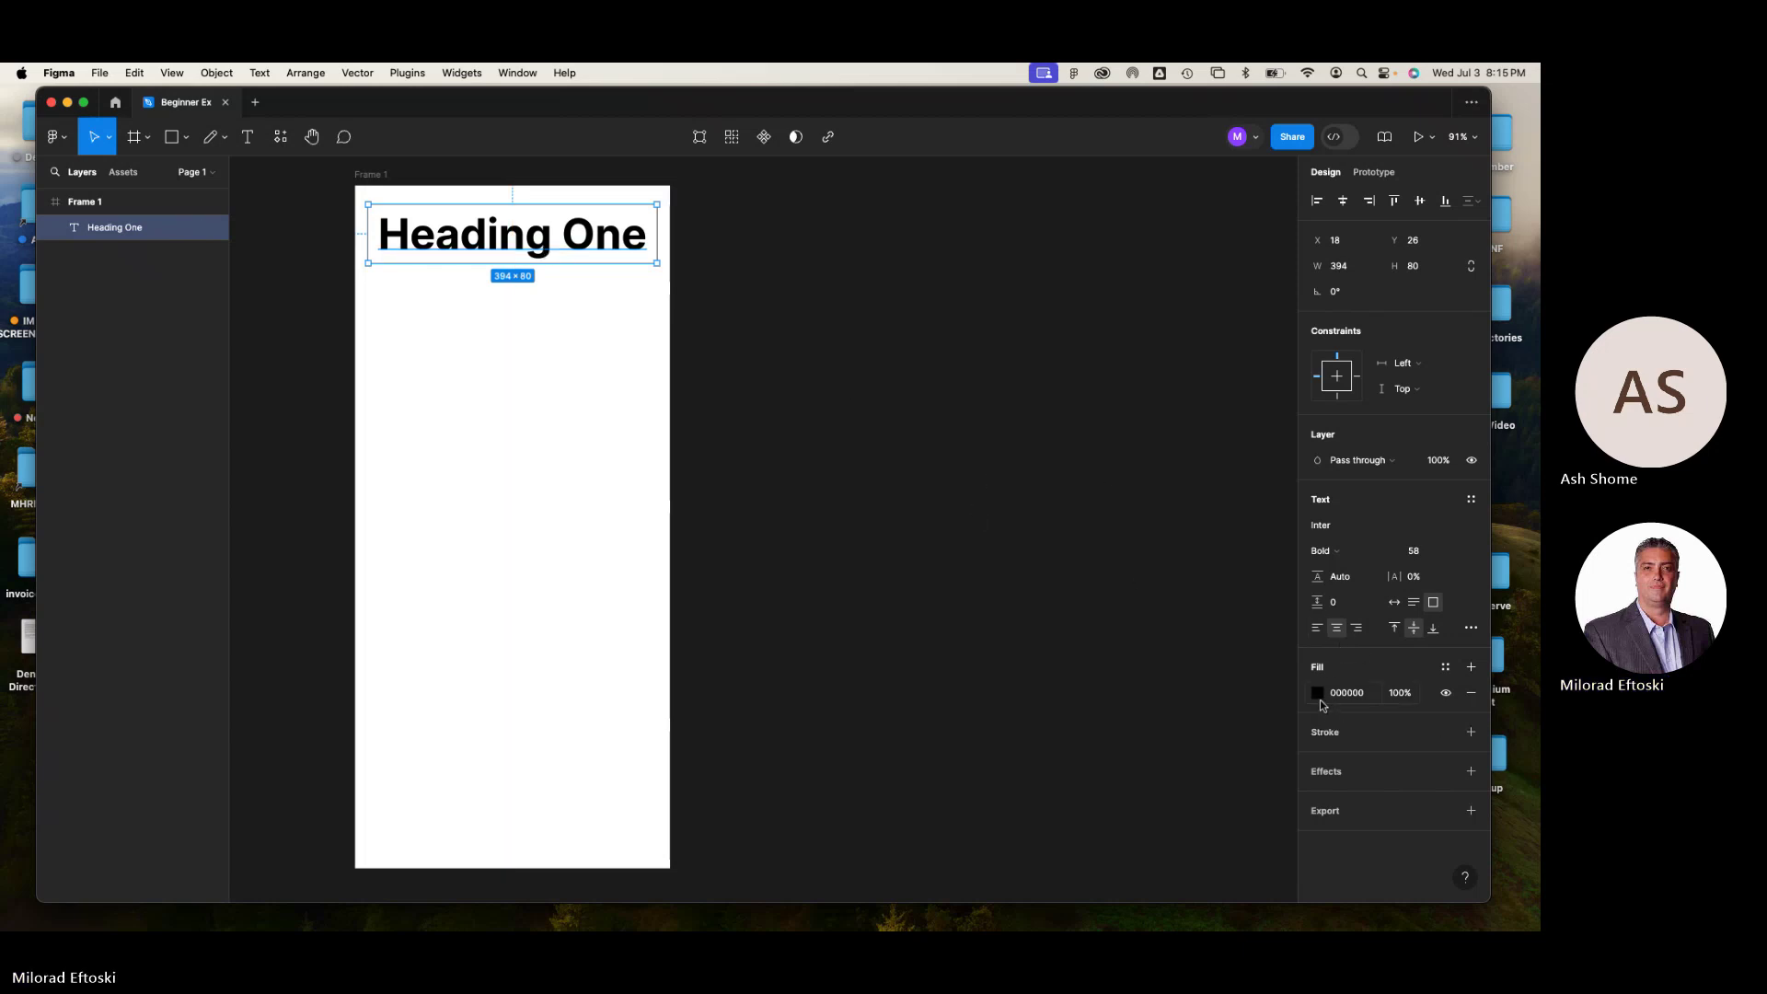
# - Try red and yellow tones for the heading's fill and set it to light grey D1D1D1
pyautogui.click(1318, 693)
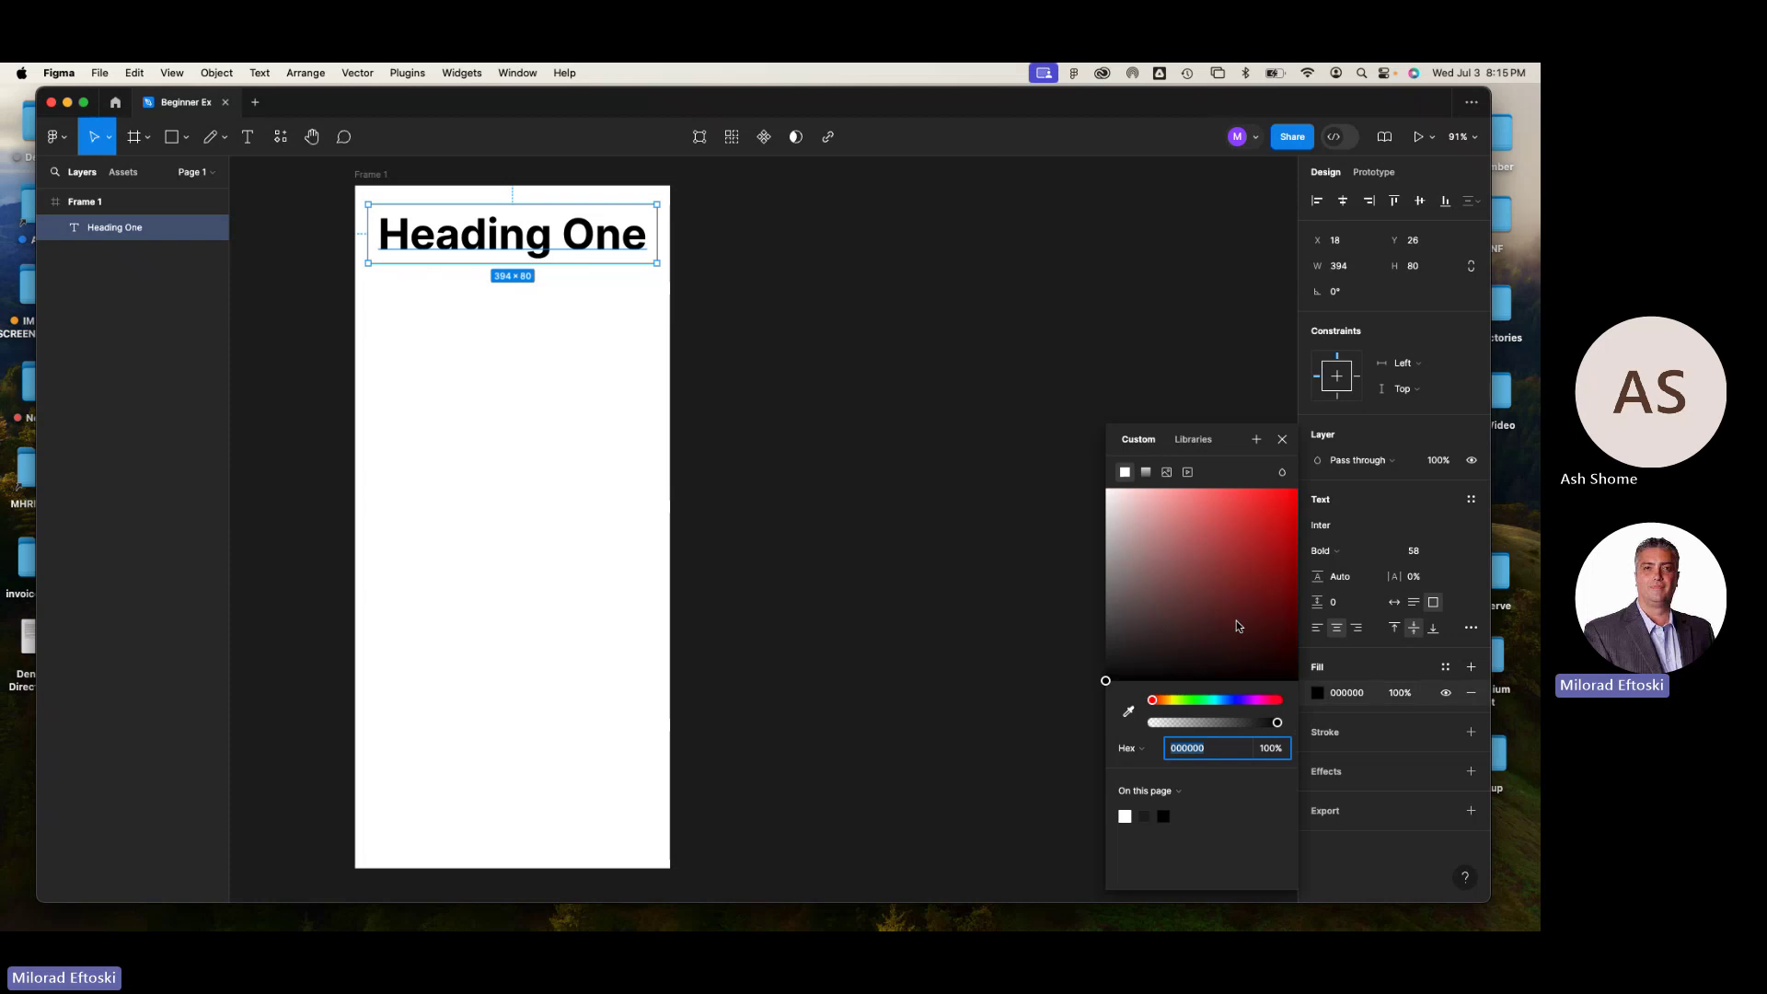
pyautogui.moveTo(1234, 620); pyautogui.dragTo(1242, 550)
pyautogui.moveTo(1224, 700); pyautogui.dragTo(1174, 700)
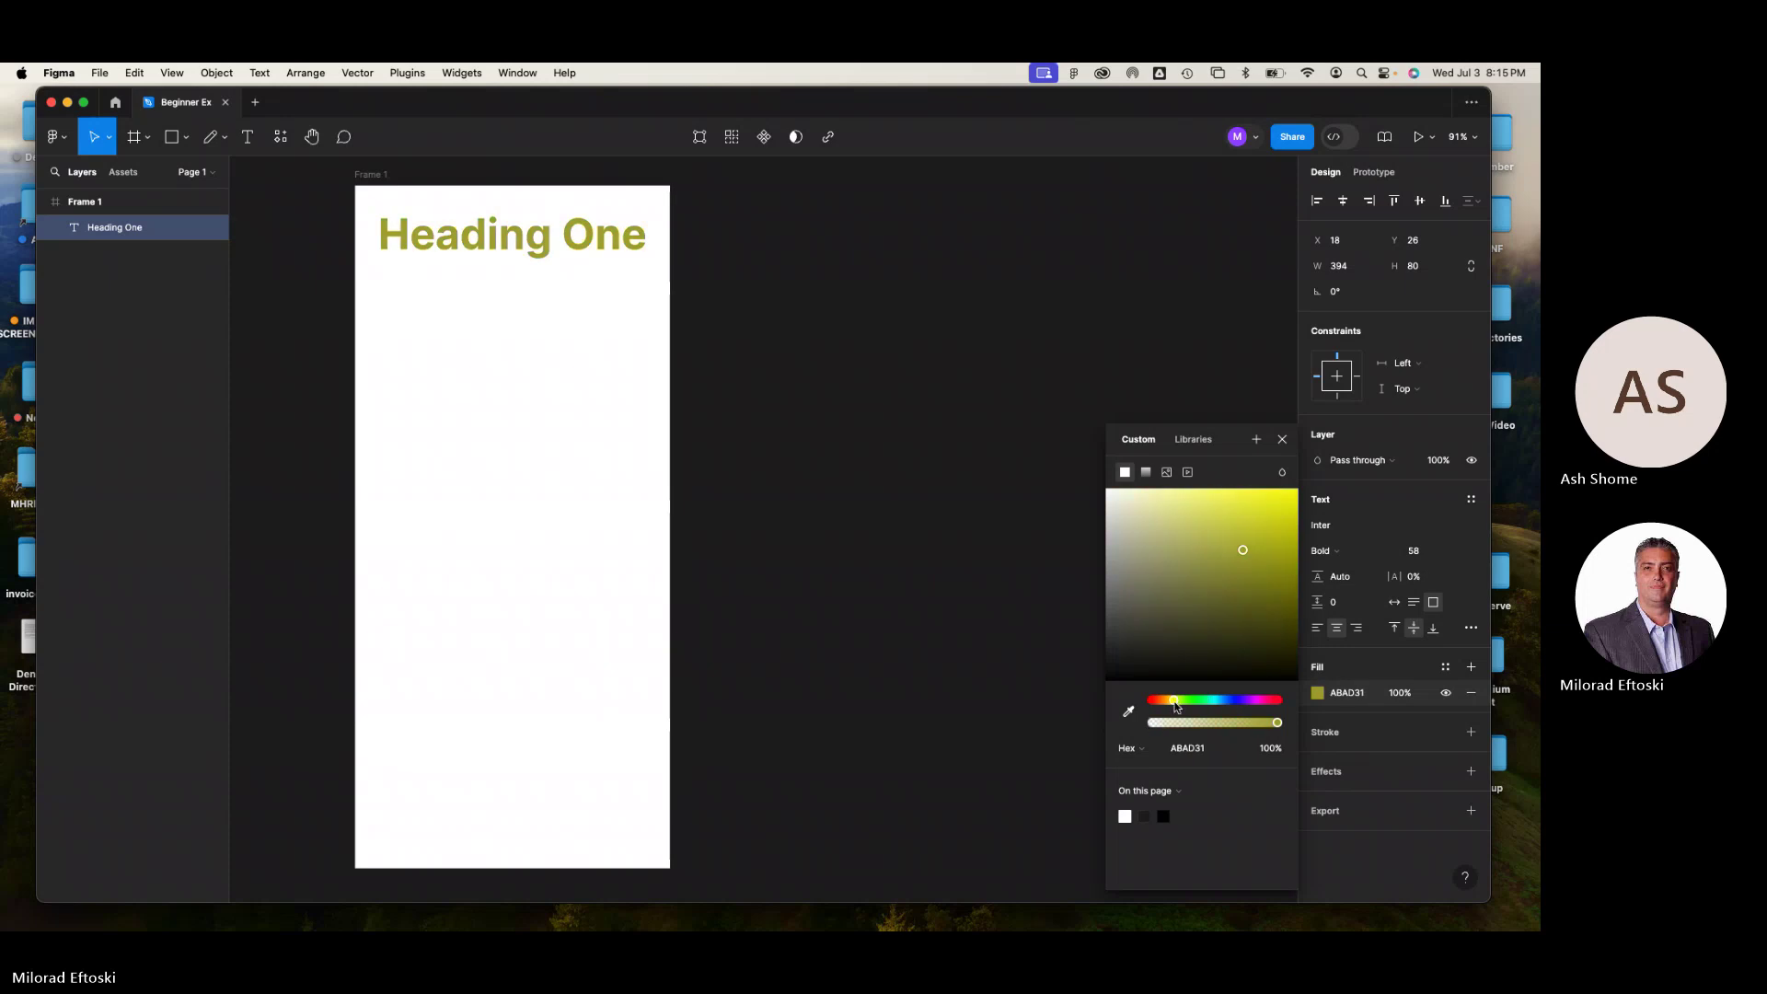
pyautogui.moveTo(1187, 525); pyautogui.dragTo(1105, 523)
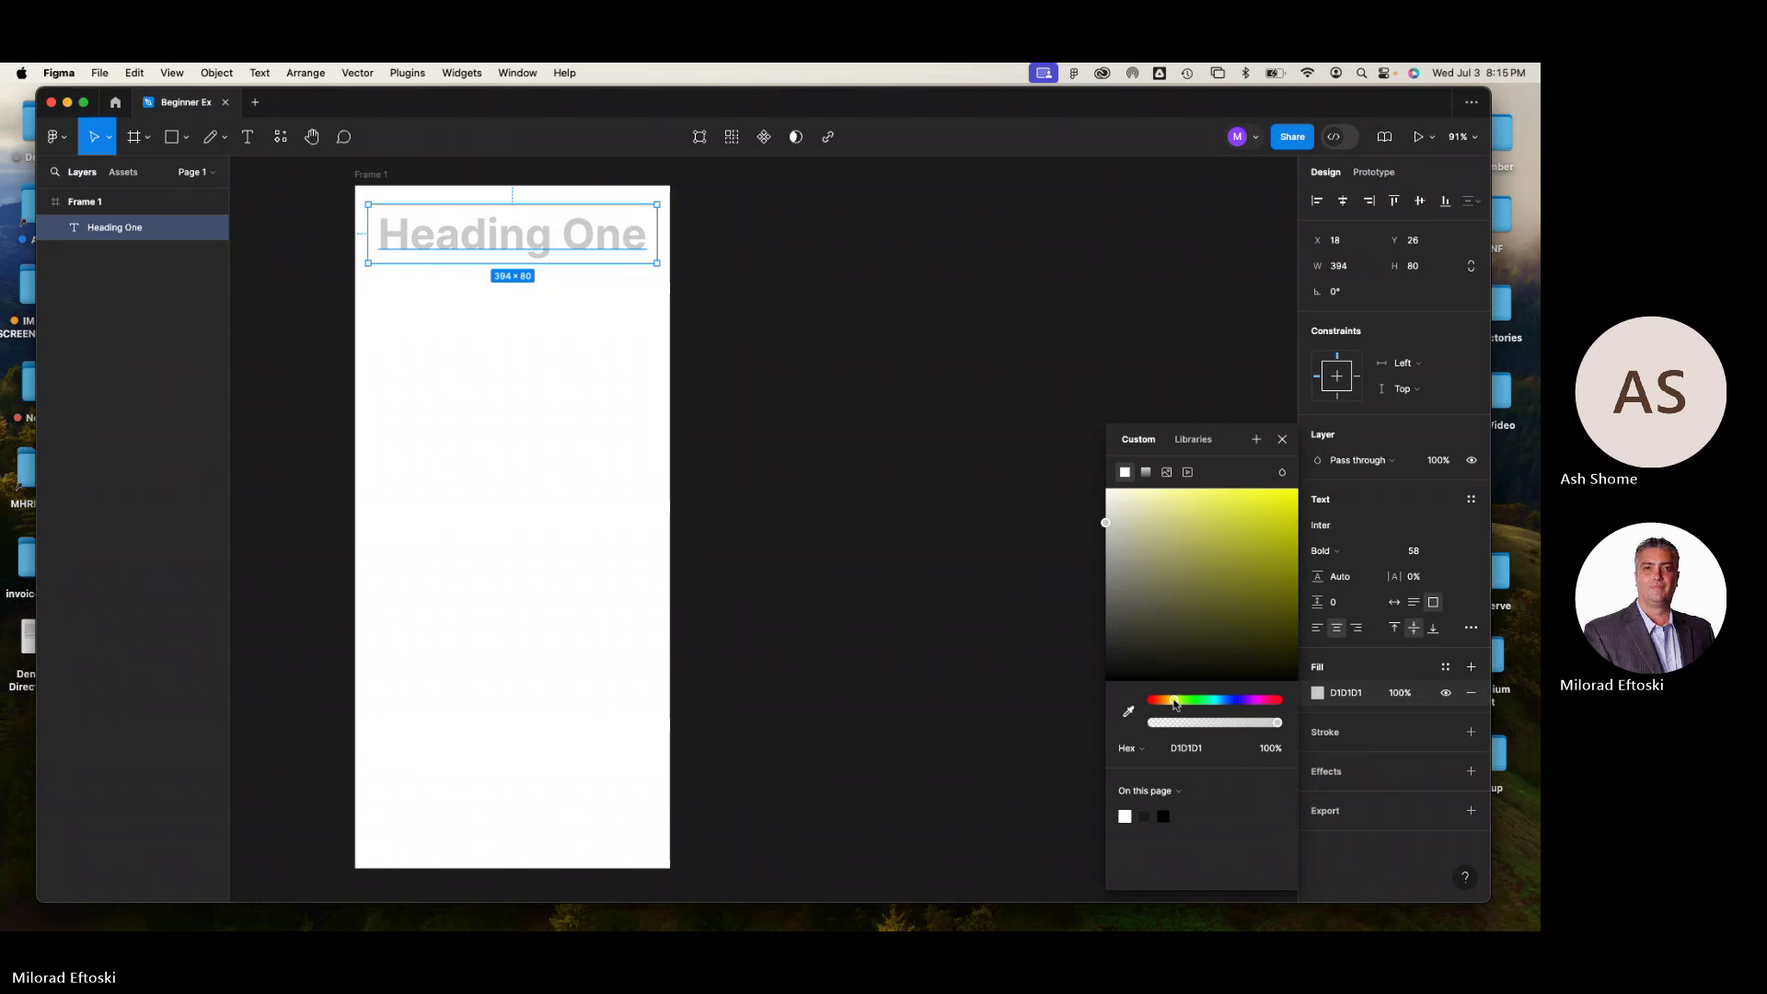
pyautogui.click(998, 521)
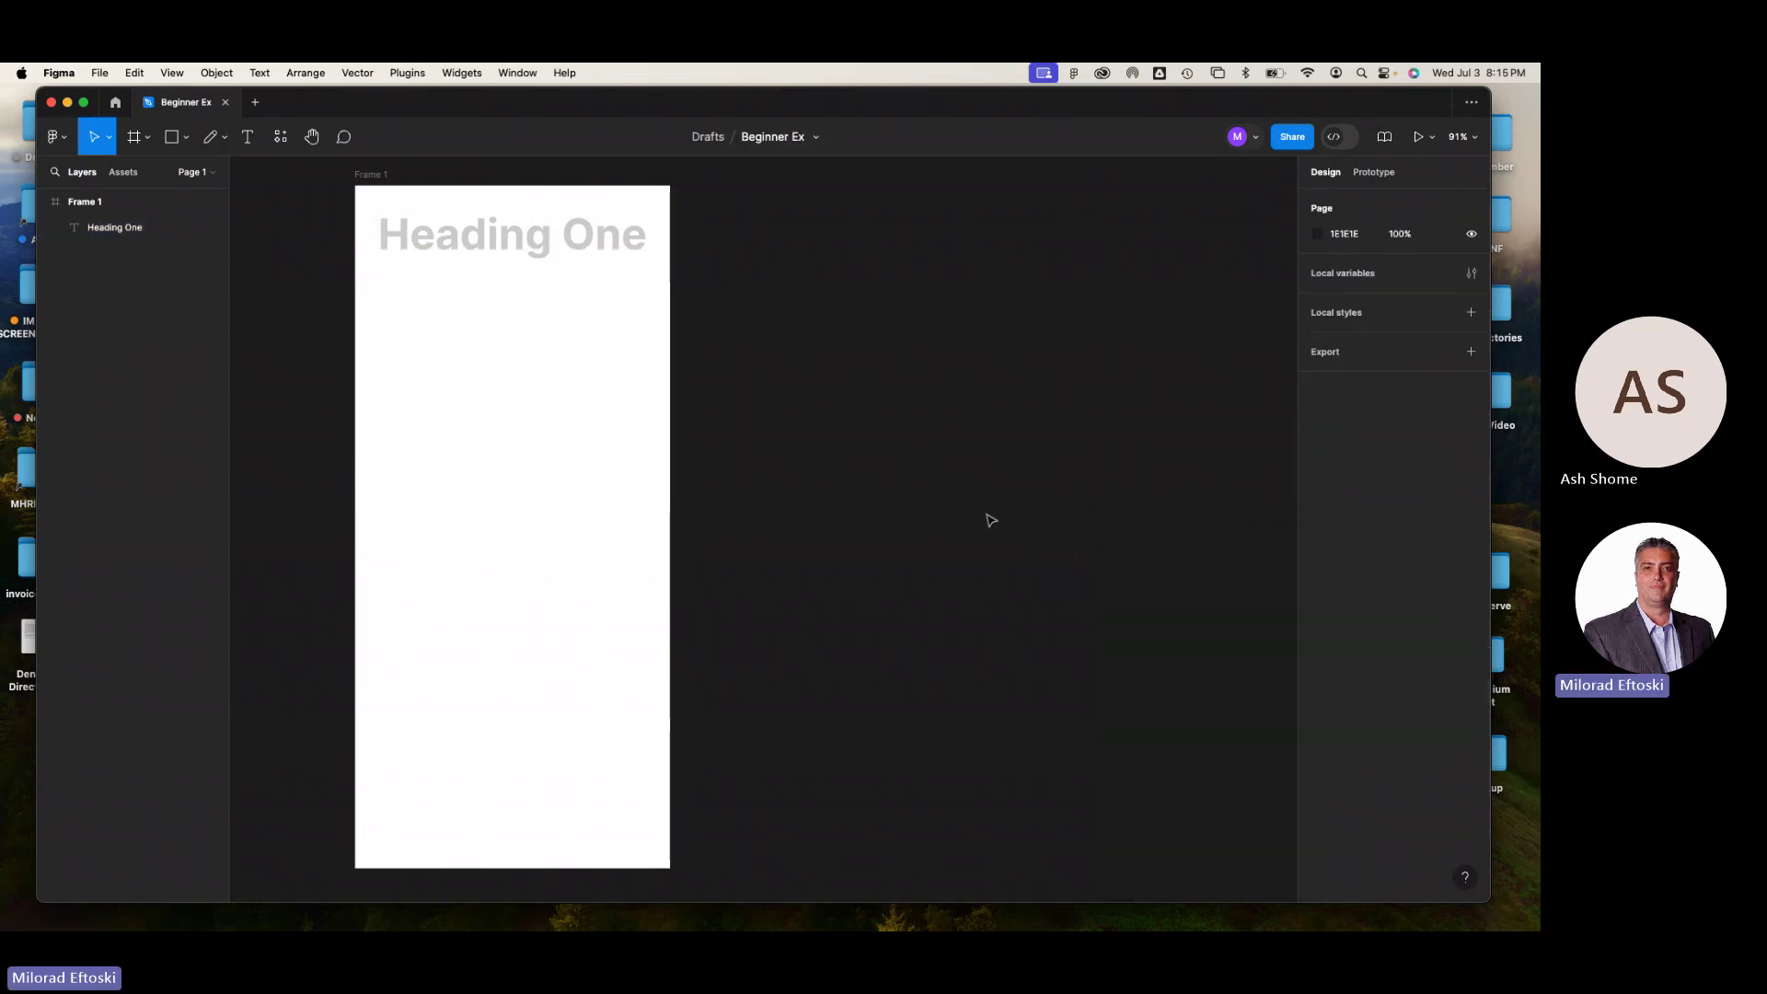
# - Change the "Heading One" fill to a darker grey, about A09B9B, and deselect the layer
pyautogui.click(644, 259)
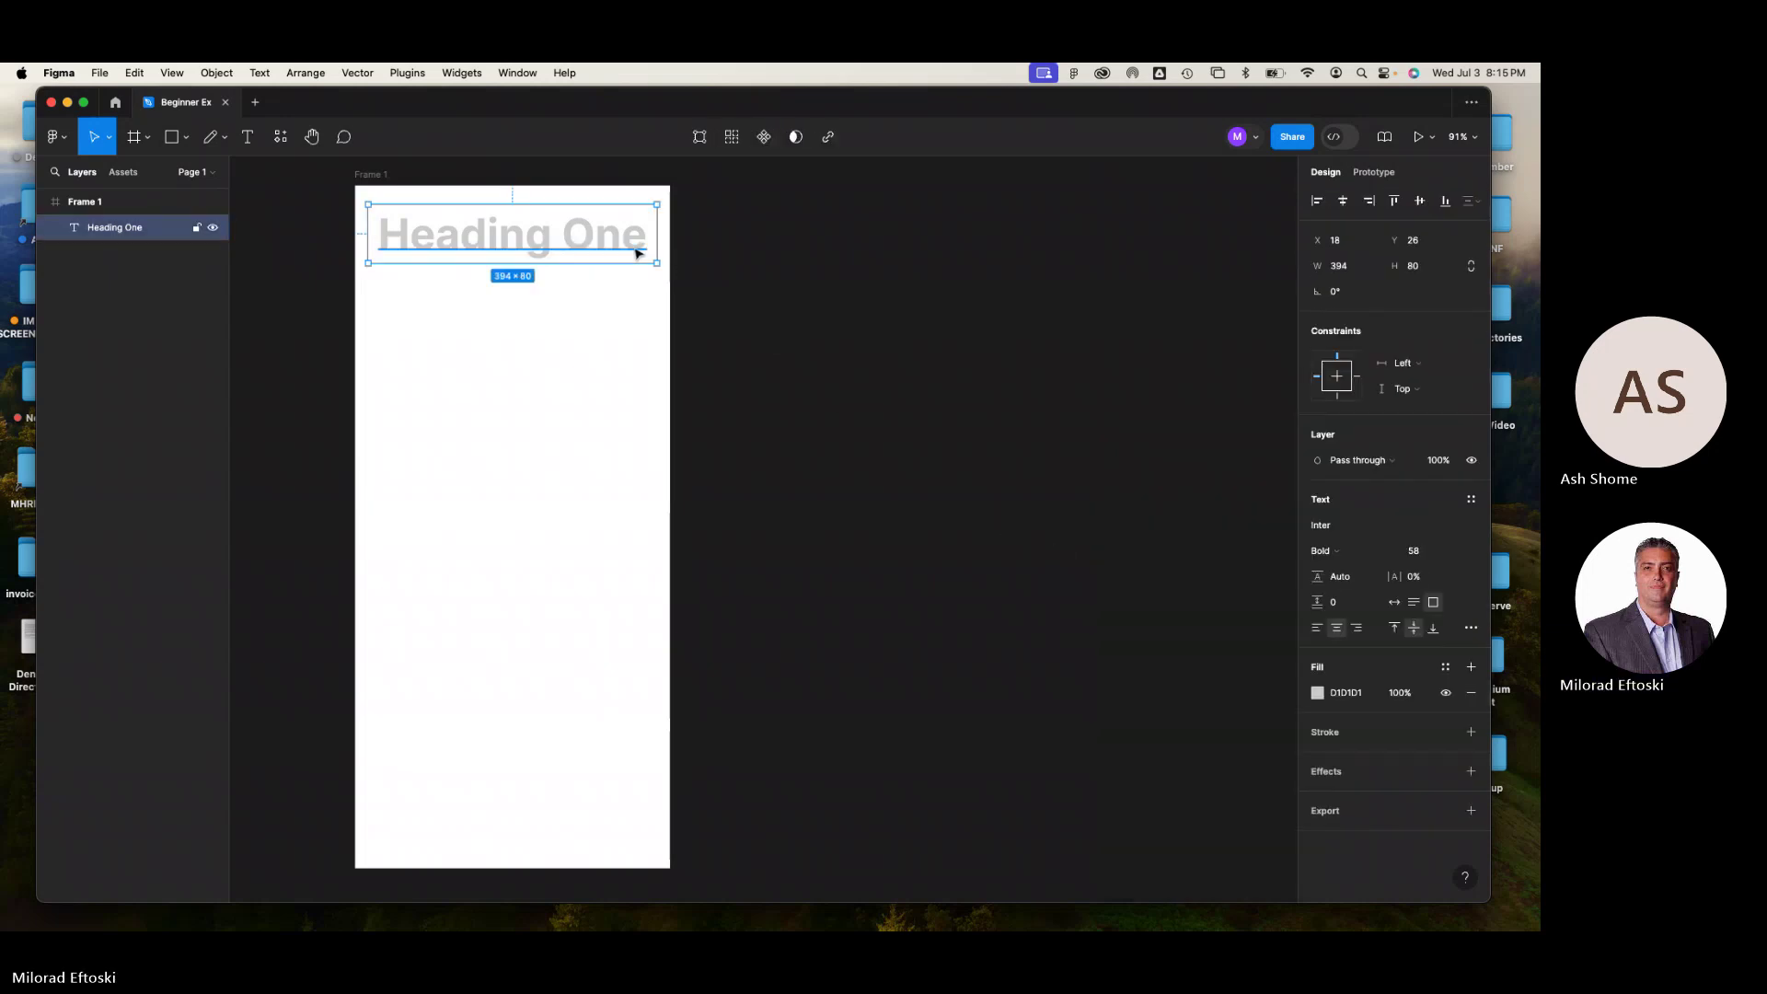
pyautogui.click(1317, 691)
pyautogui.click(1112, 562)
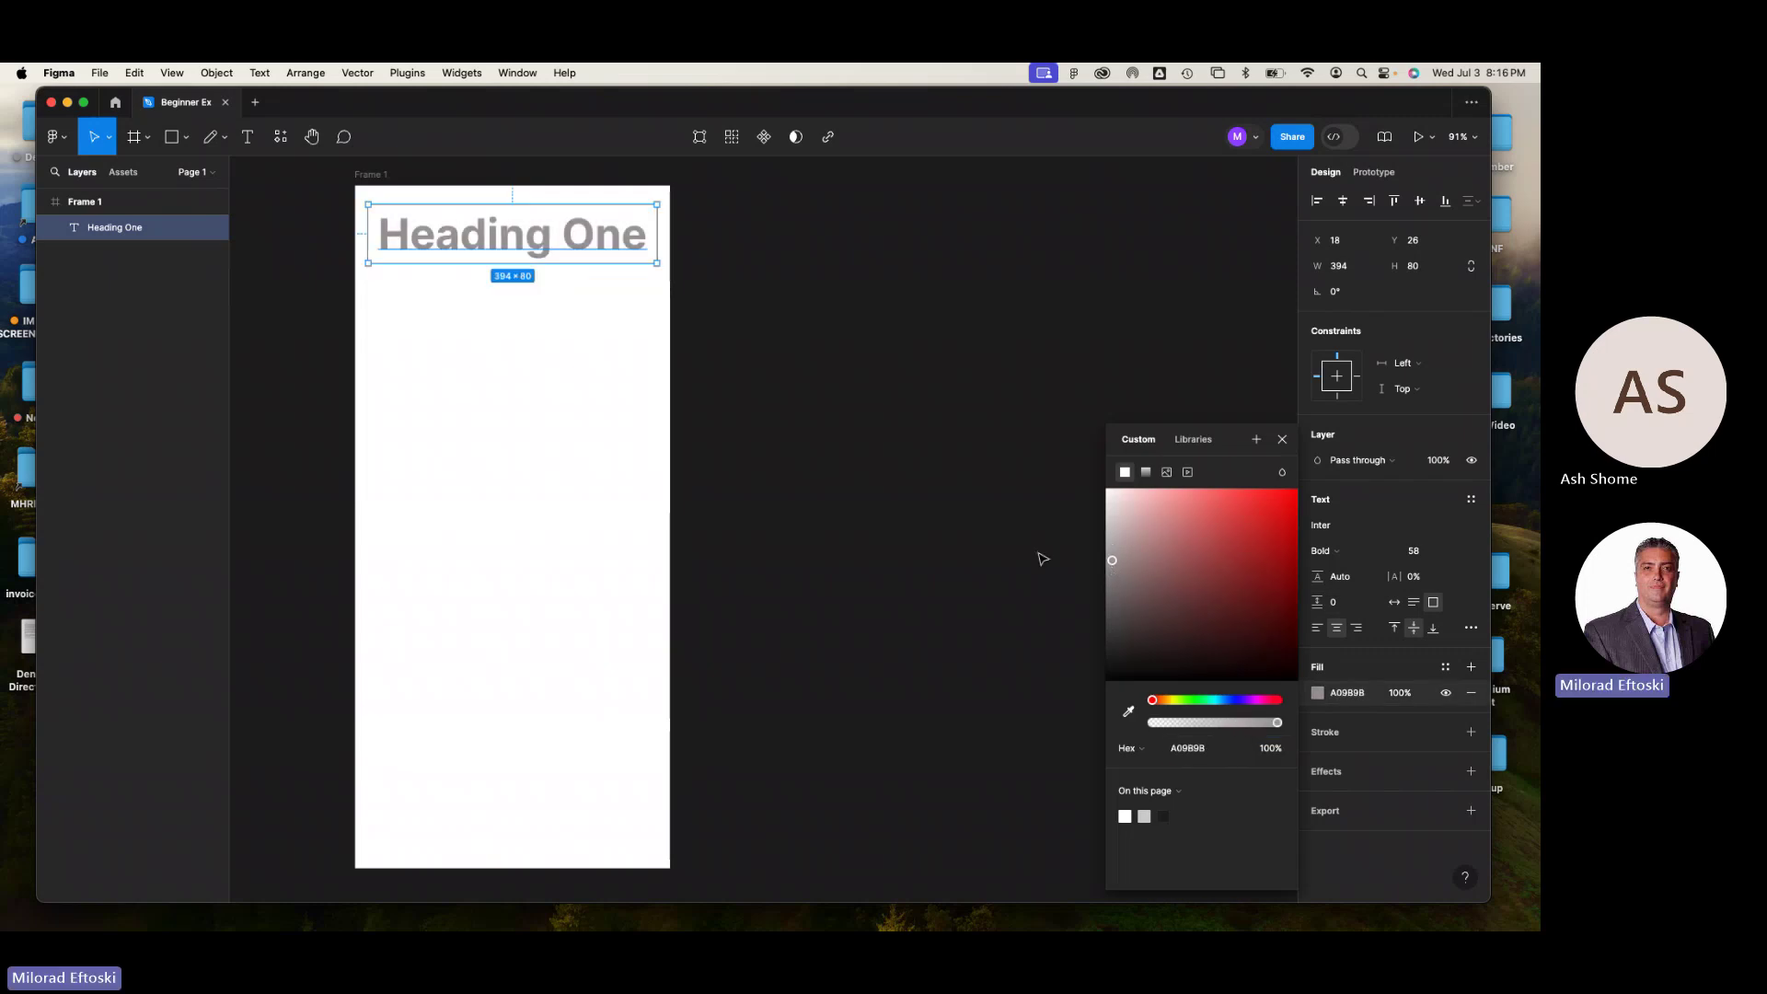
pyautogui.click(920, 534)
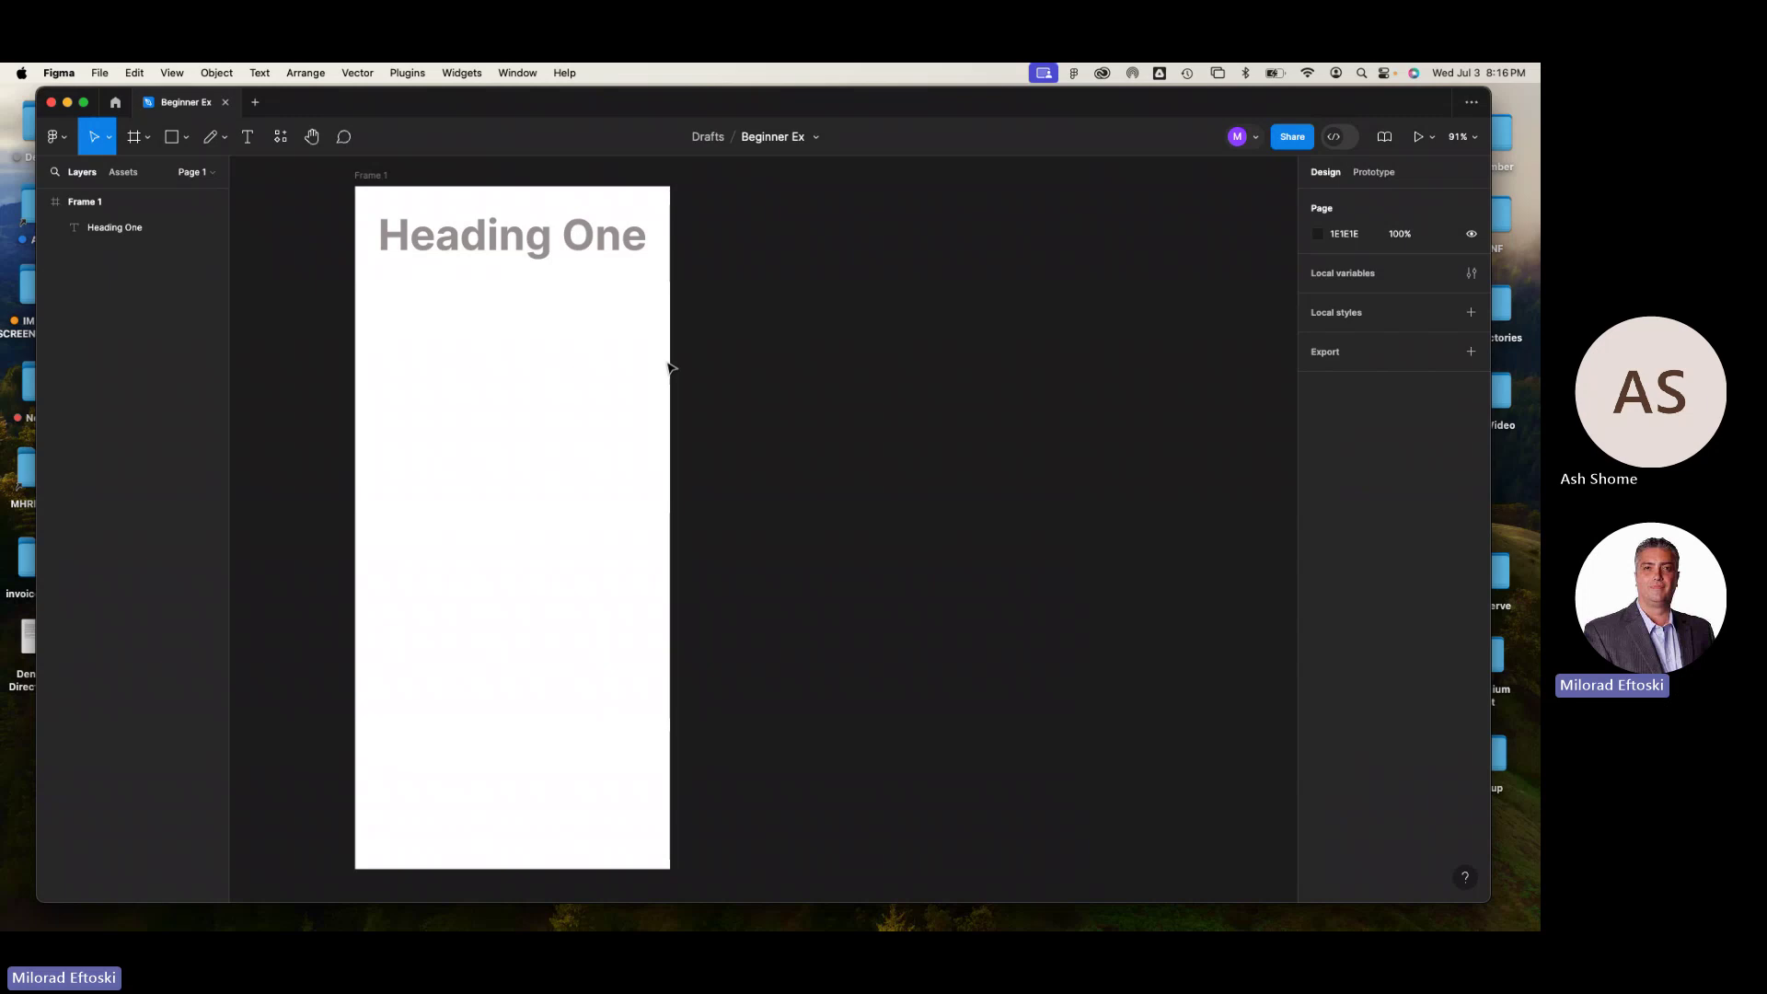
# - Move the "Heading One" text slightly down within Frame 1, to about Y 33
pyautogui.click(609, 256)
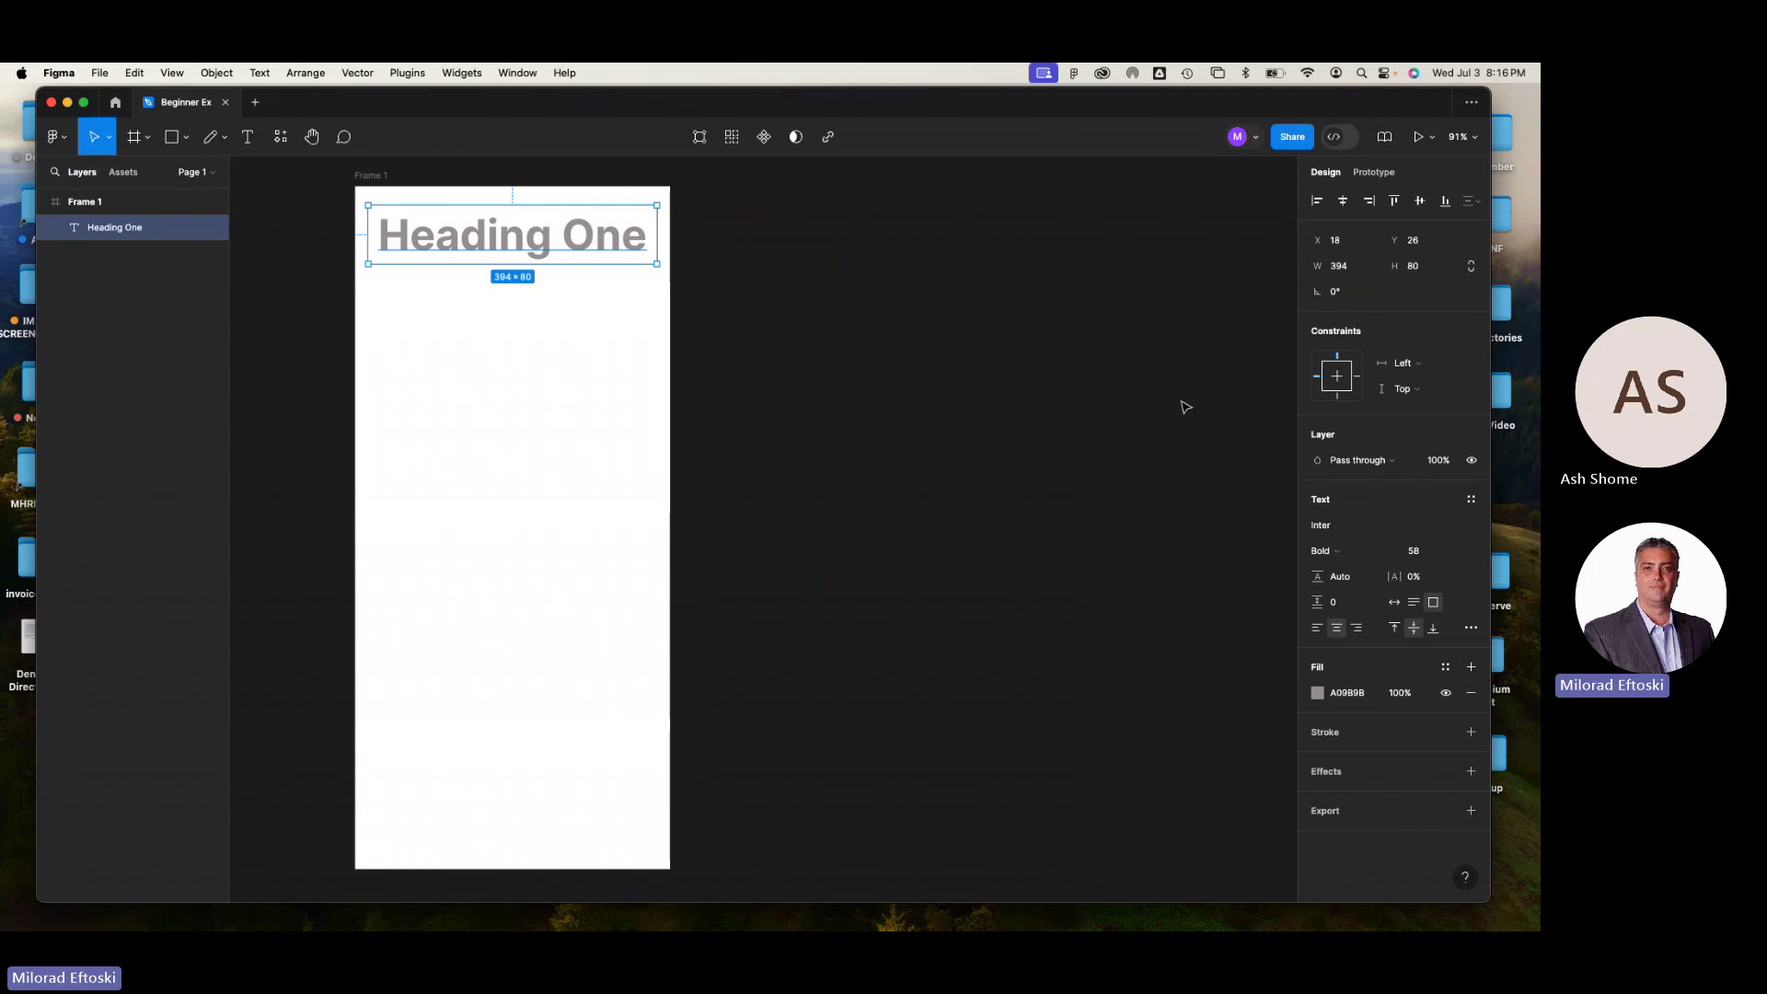
pyautogui.click(985, 431)
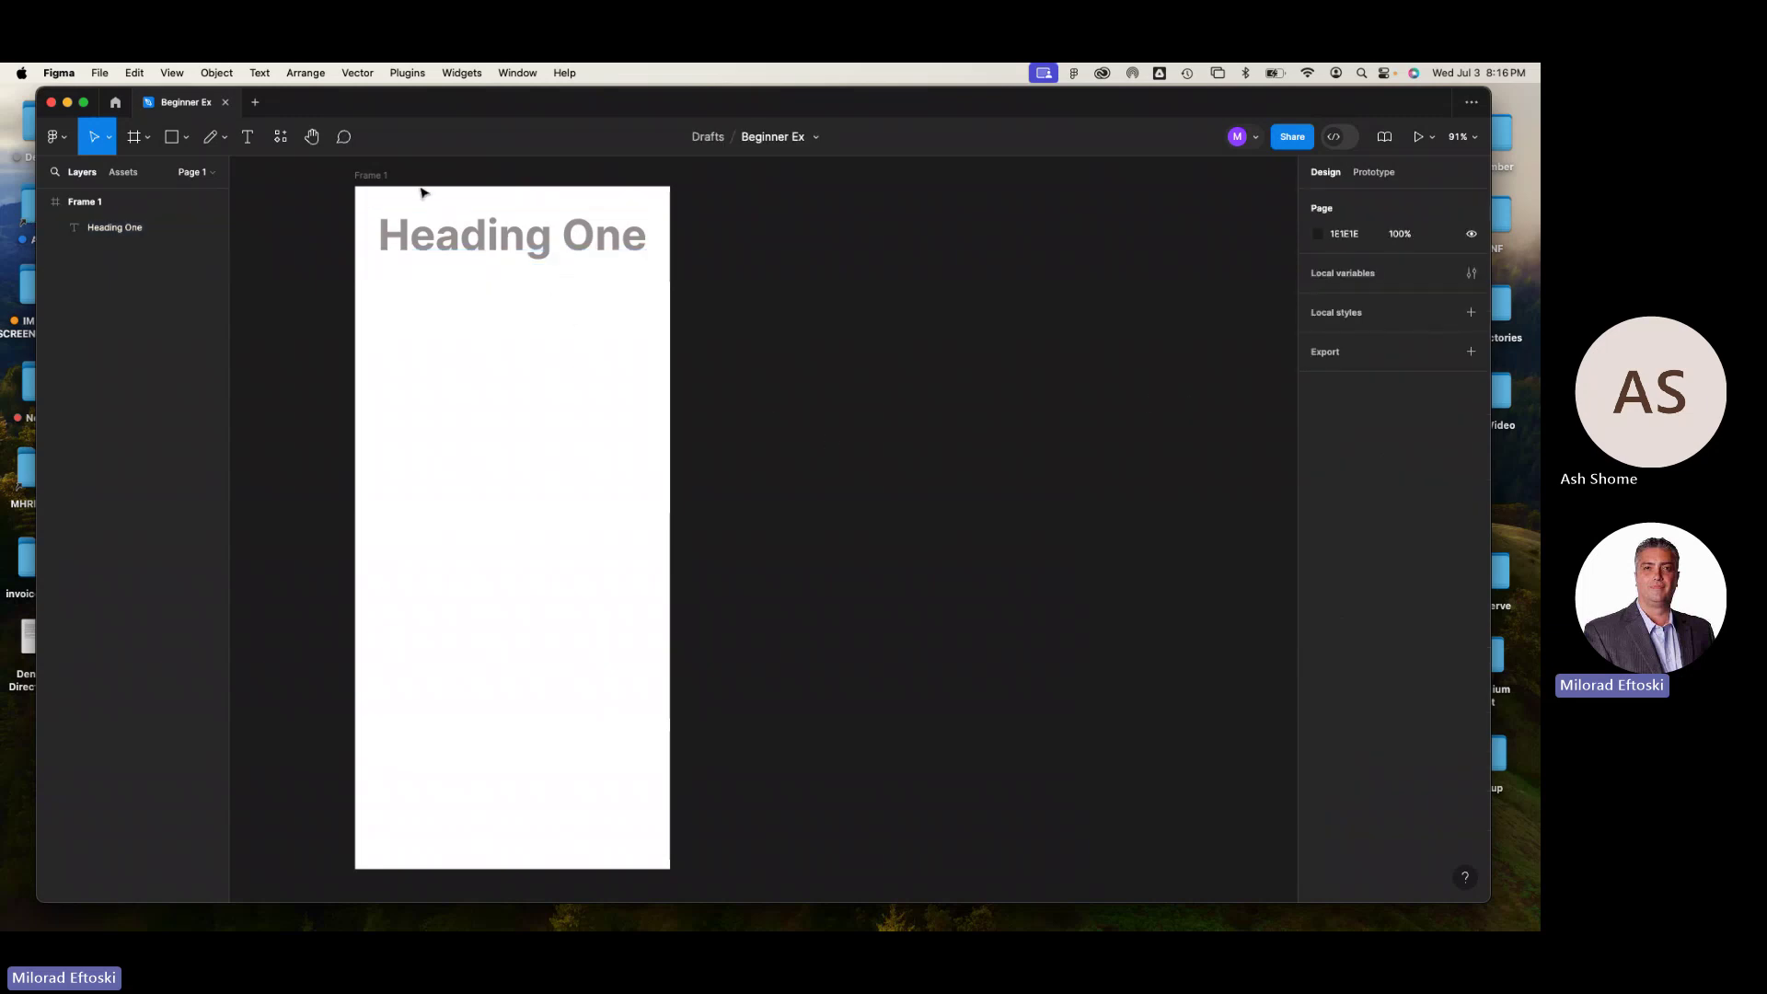
pyautogui.moveTo(438, 247)
pyautogui.mouseDown()
pyautogui.moveTo(473, 252)
pyautogui.moveTo(439, 252)
pyautogui.mouseUp()
# - Examine the layer hierarchy by selecting Frame 1, collapsing and expanding its contents, and selecting the nested "Heading One" layer
pyautogui.click(367, 175)
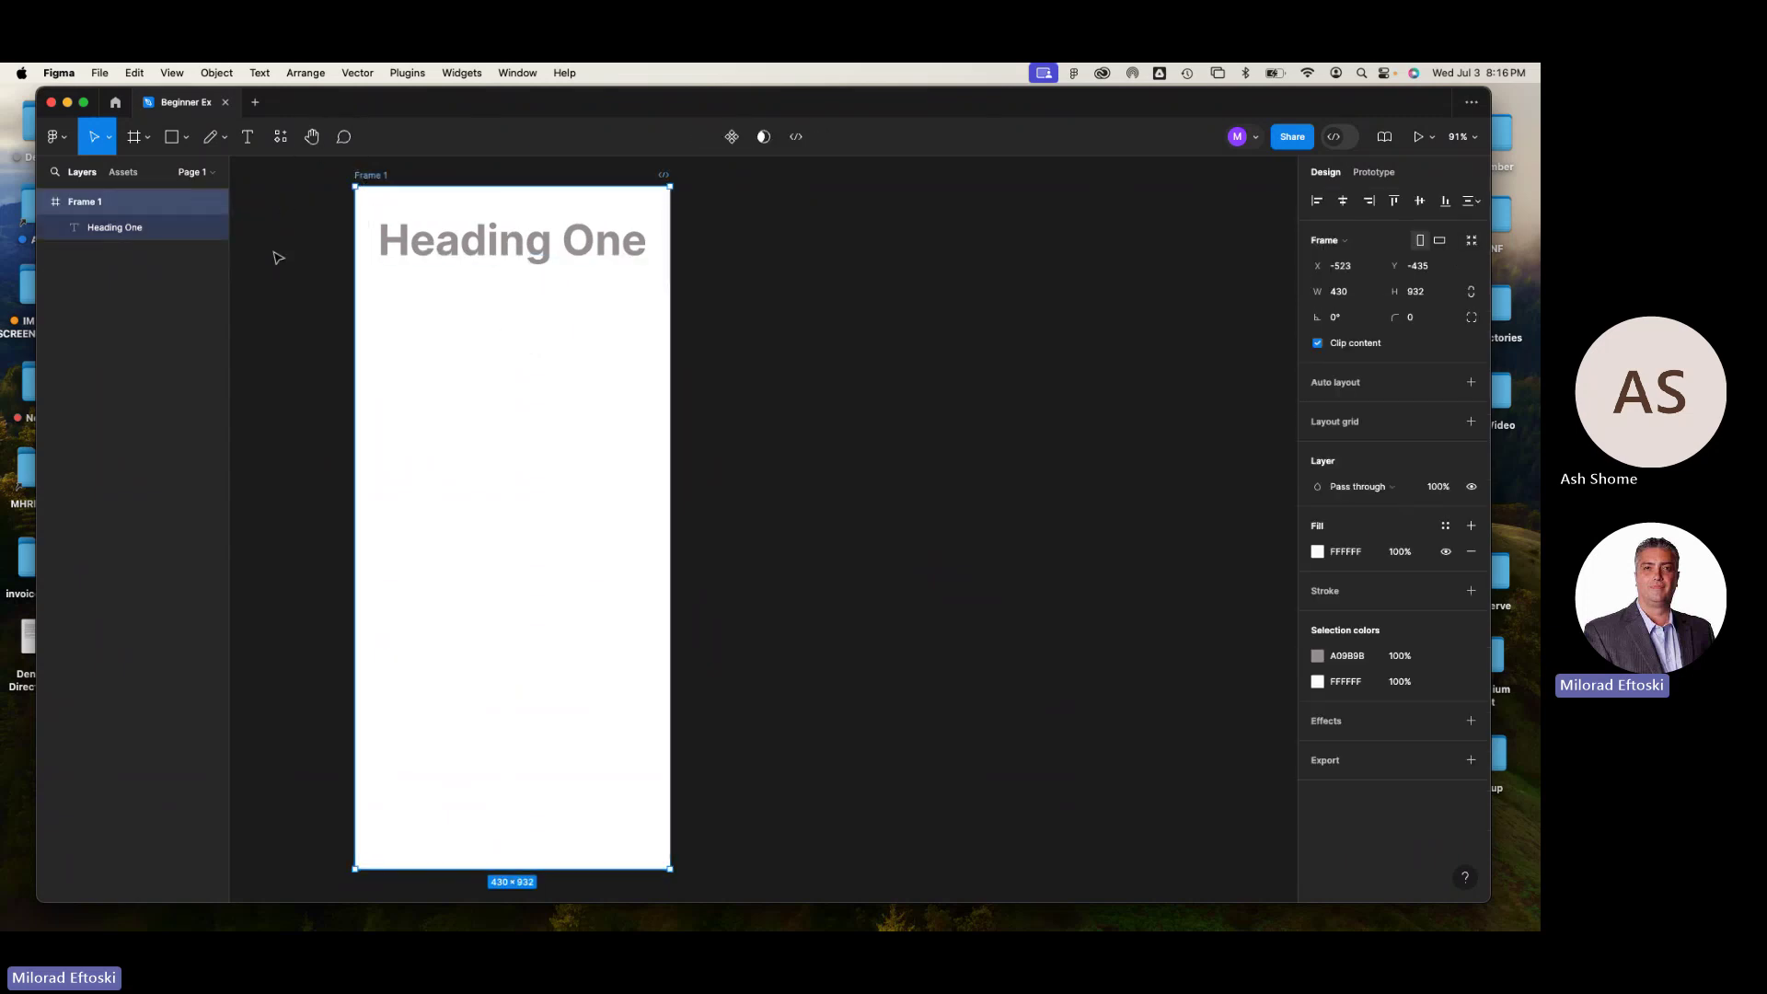
pyautogui.click(115, 280)
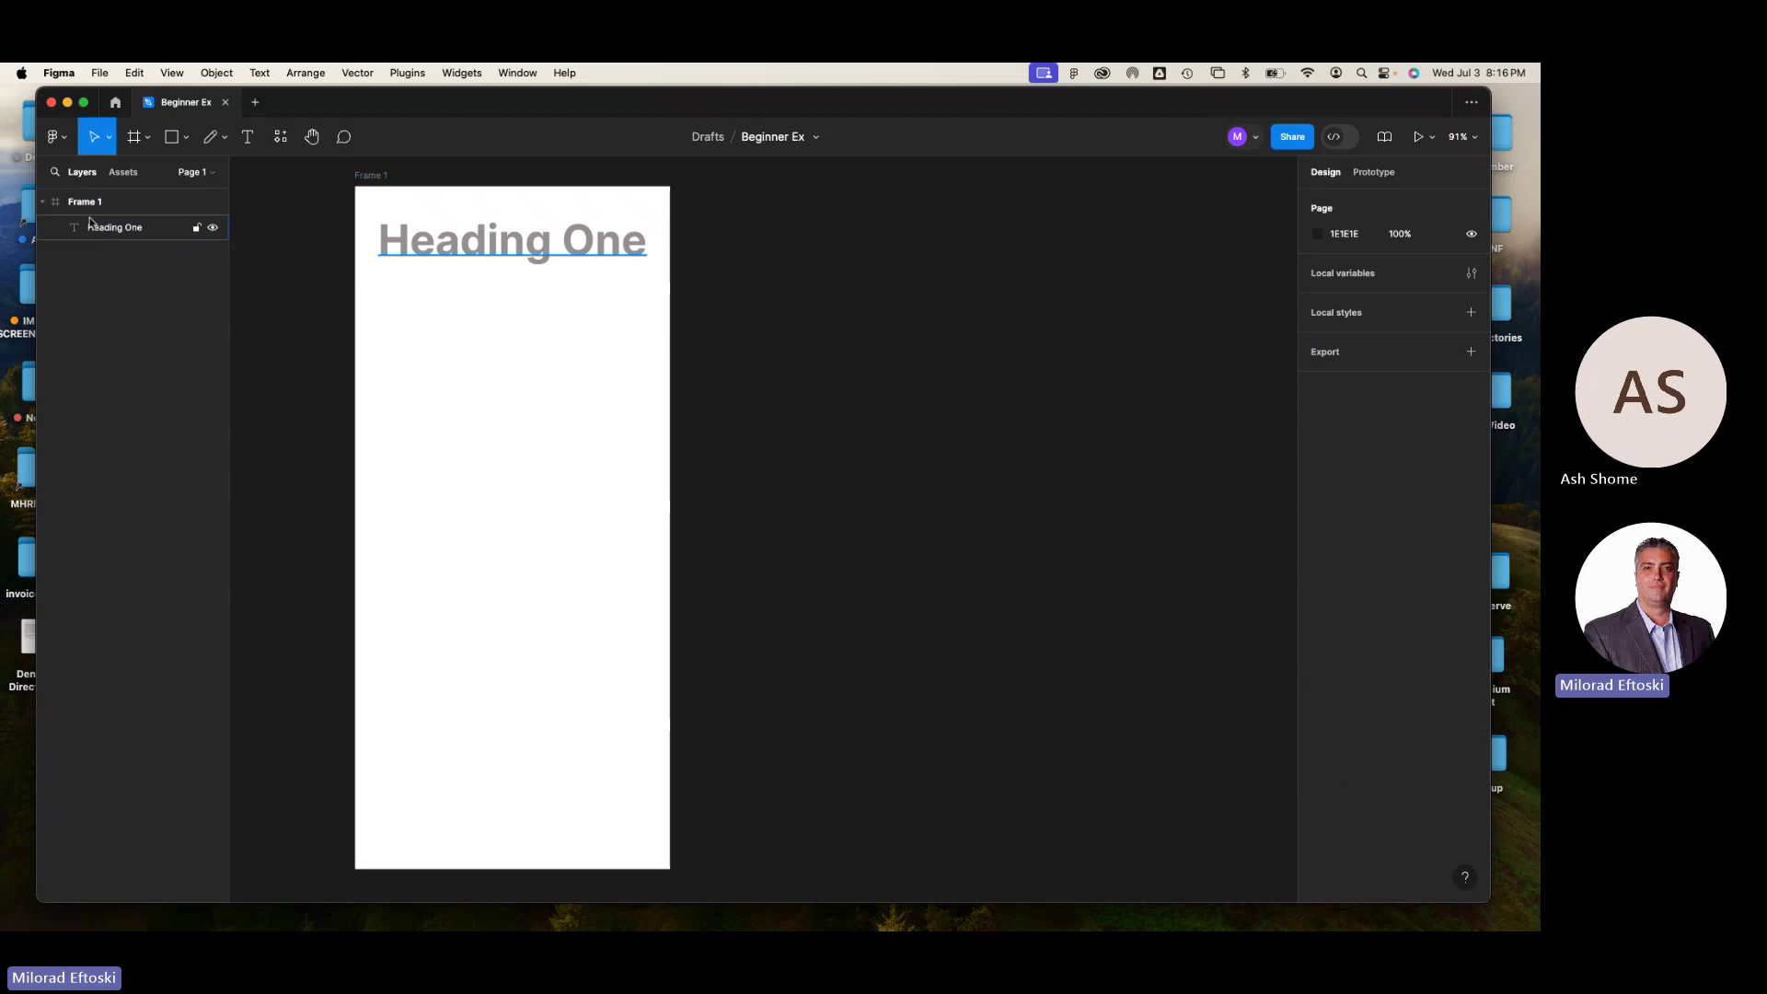
pyautogui.click(42, 202)
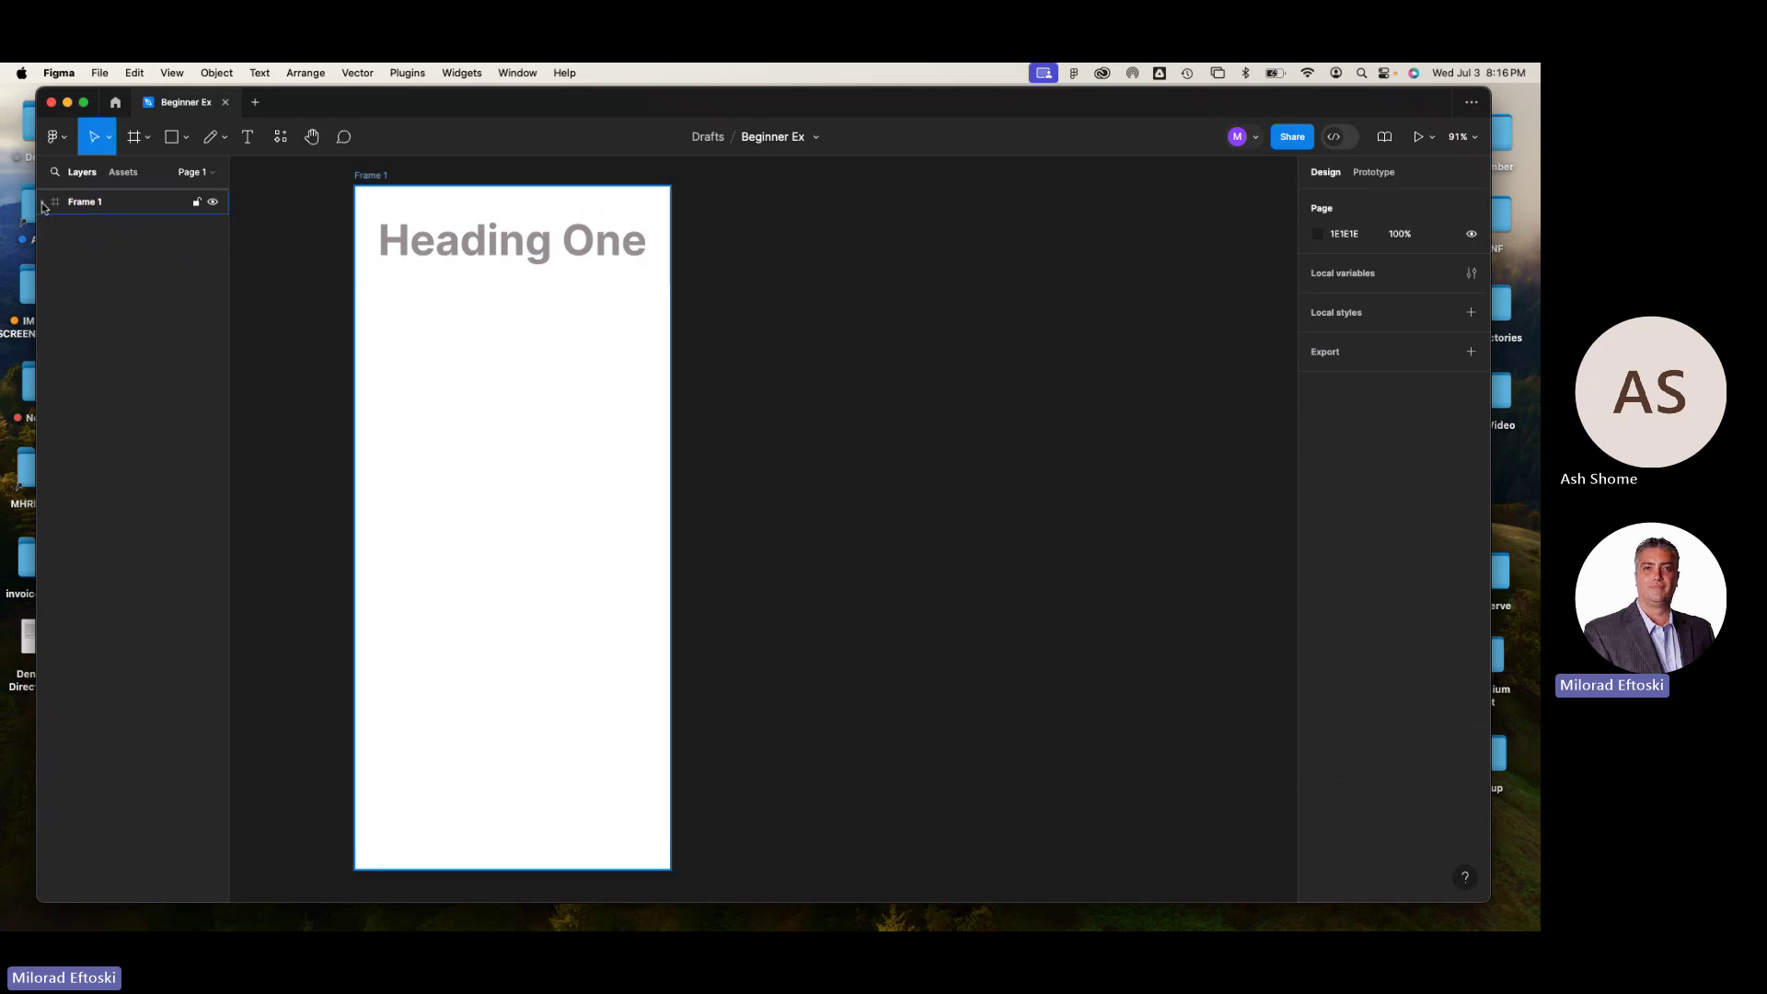
pyautogui.click(43, 202)
pyautogui.click(116, 235)
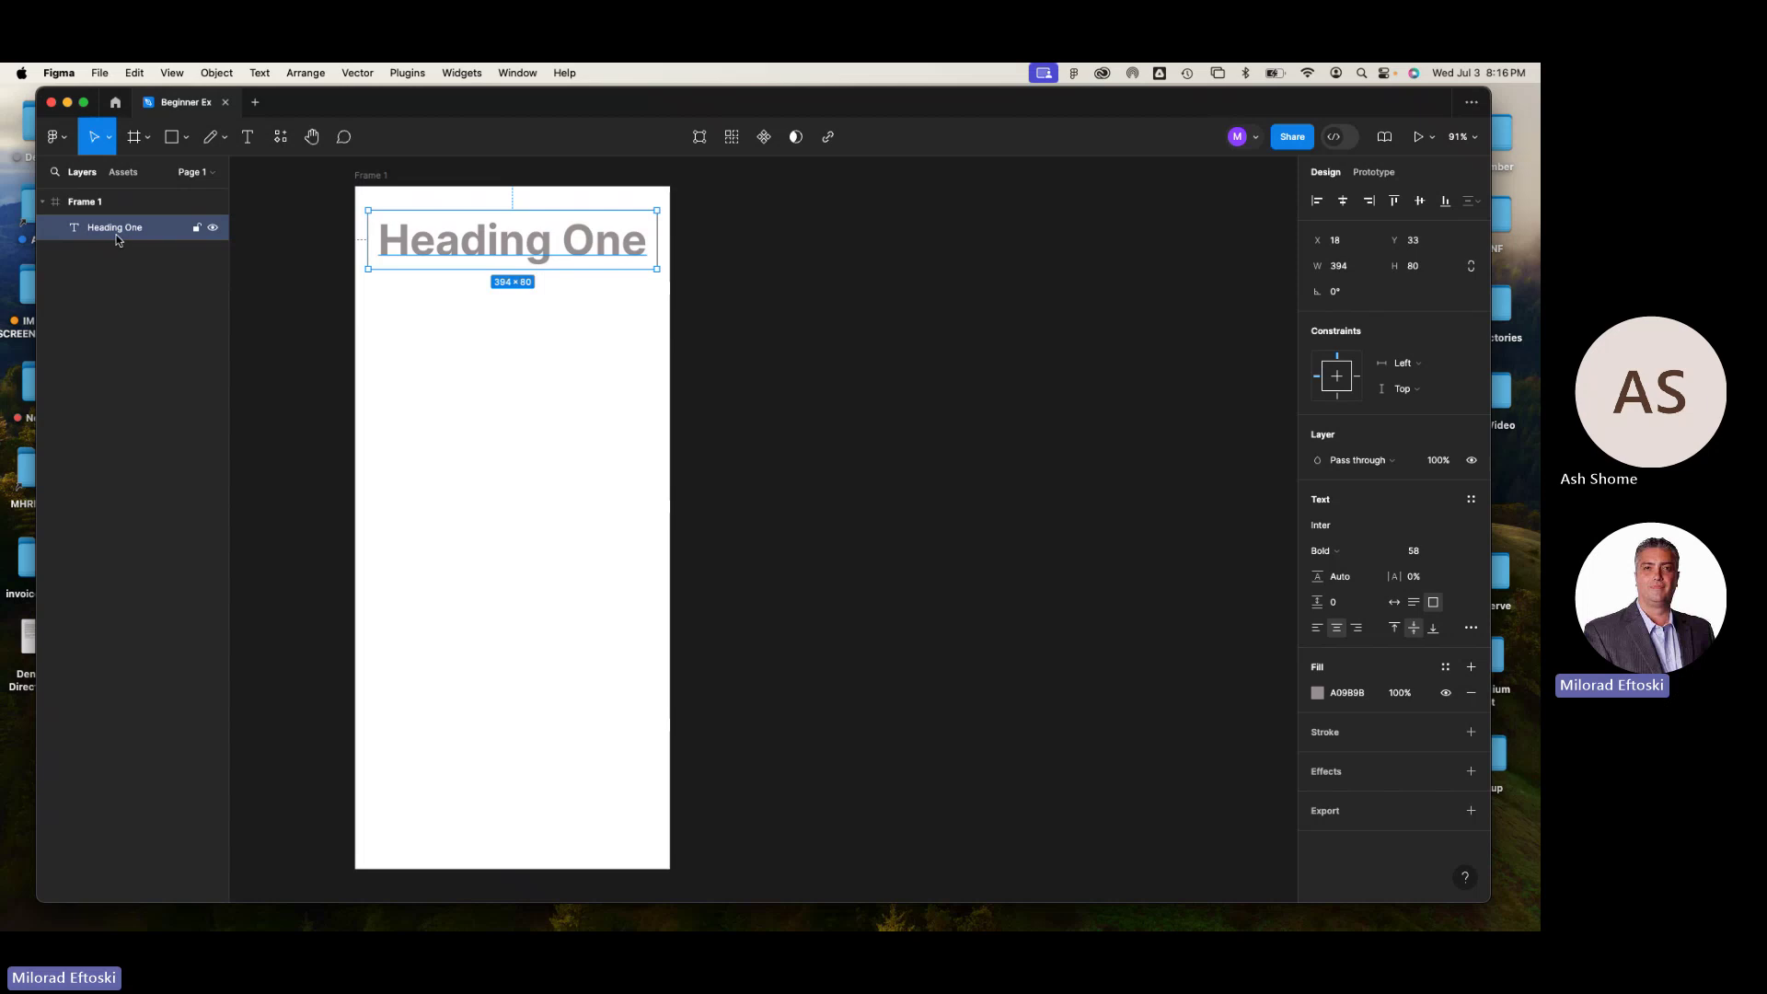
# - Move the "Heading One" text out of Frame 1 onto the canvas and back into the frame at about X 18, Y 24
pyautogui.click(299, 346)
pyautogui.click(436, 259)
pyautogui.moveTo(428, 255); pyautogui.dragTo(873, 250)
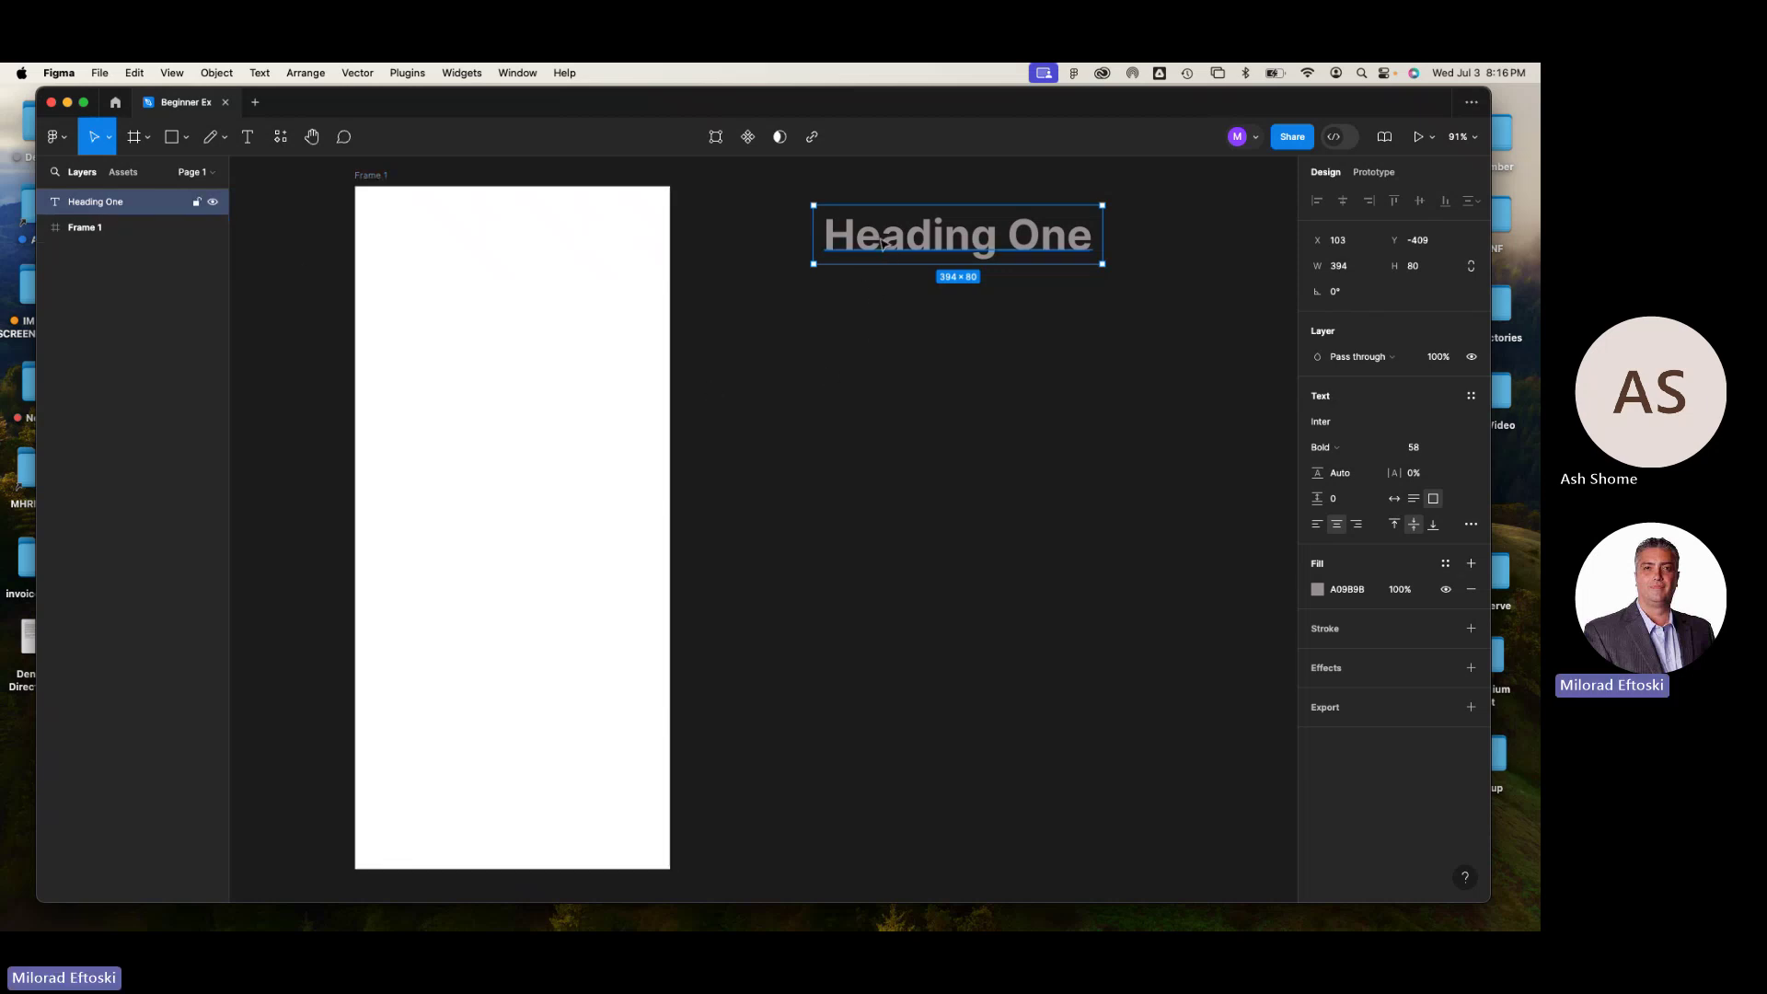
pyautogui.moveTo(878, 242); pyautogui.dragTo(454, 244)
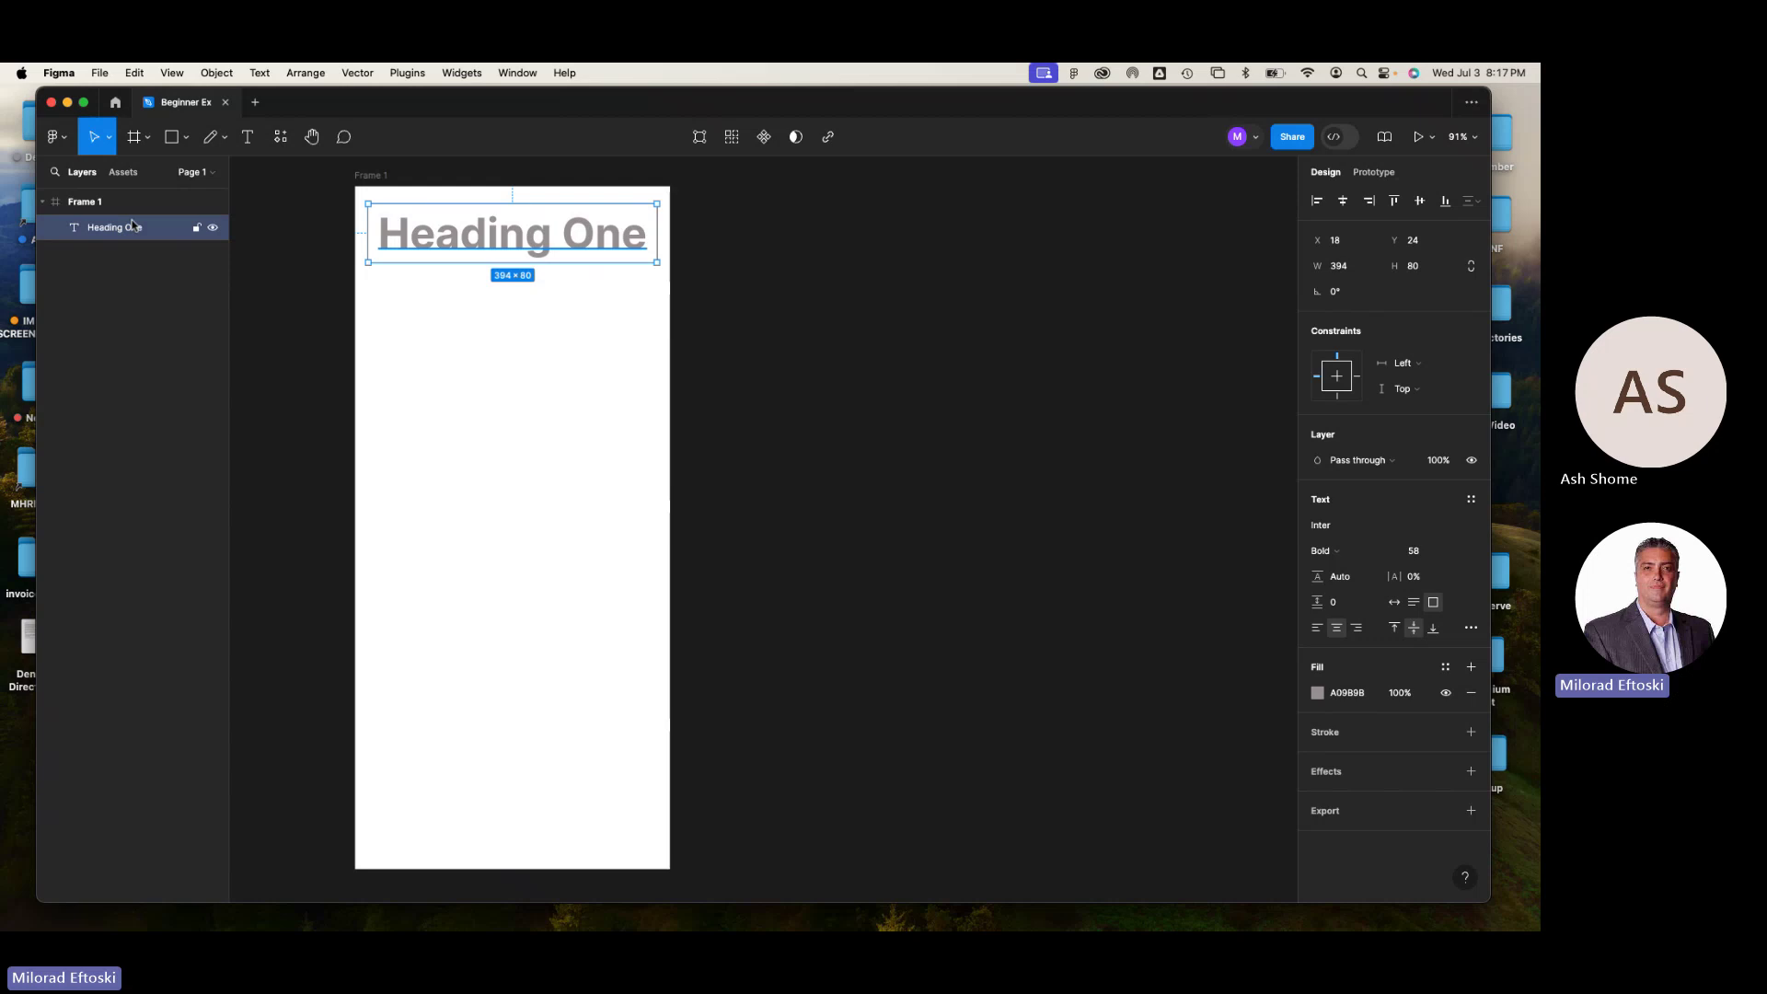
pyautogui.click(506, 487)
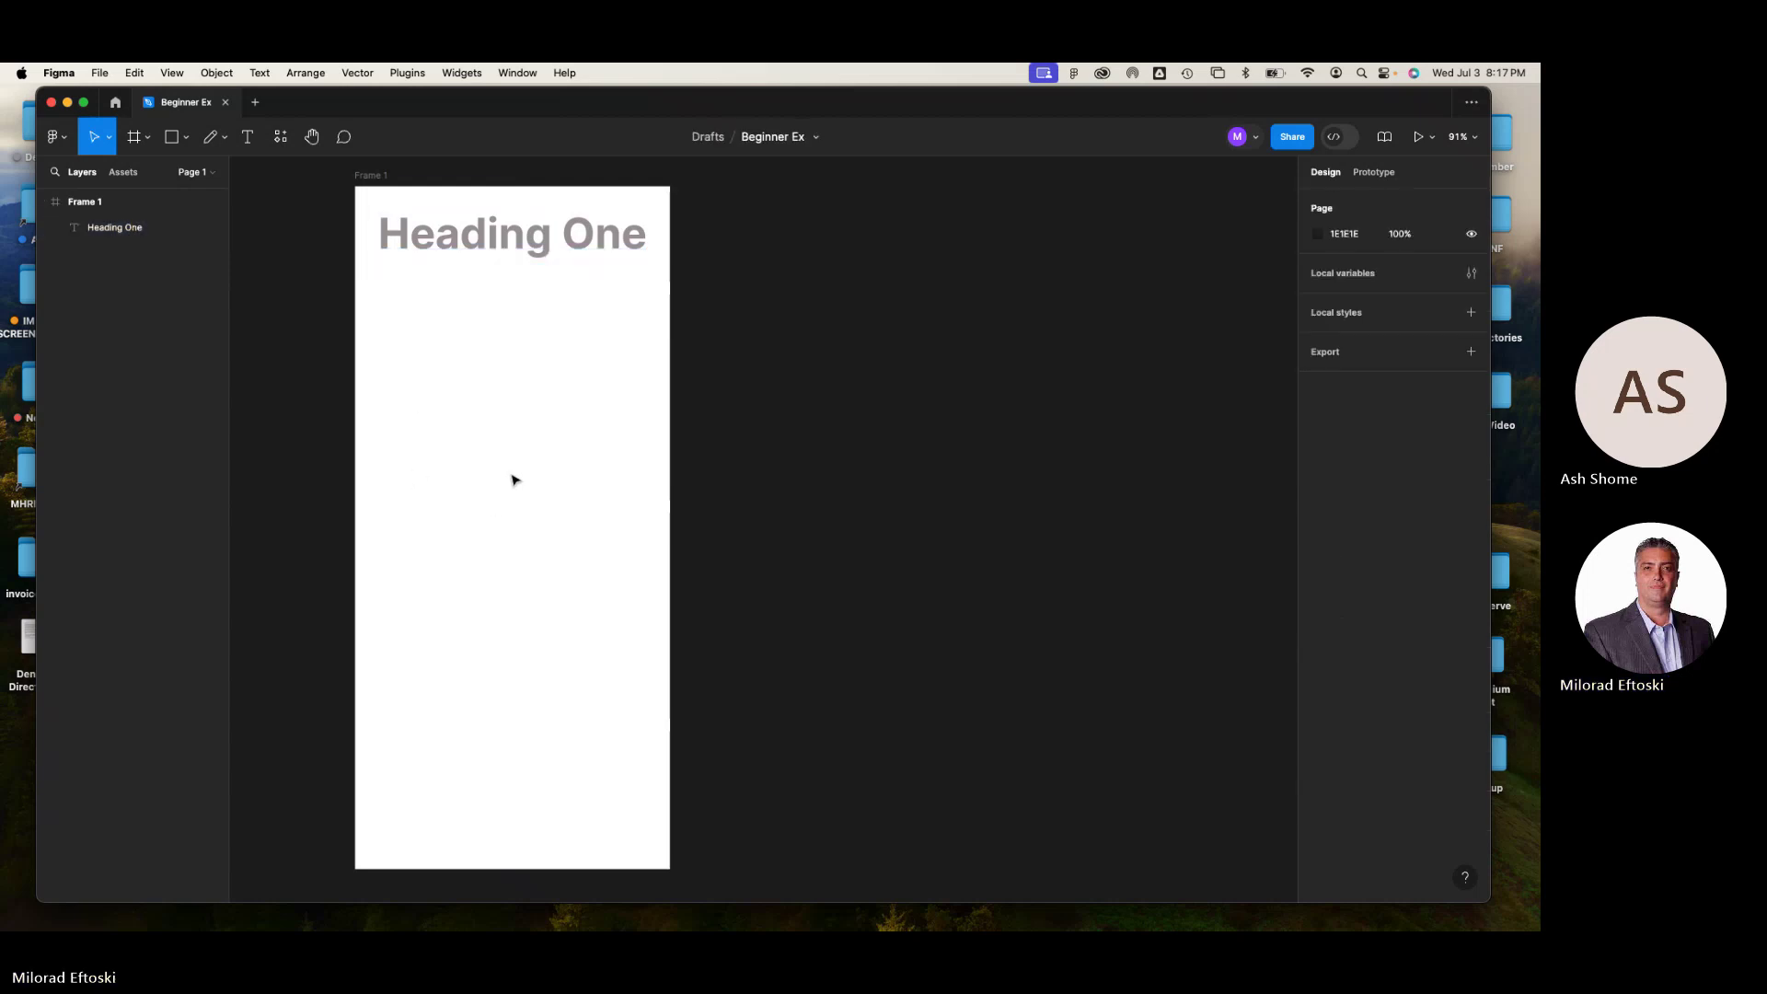
# - Look through the available components, plugins and widgets, and try the Hand tool by panning the canvas
pyautogui.click(381, 181)
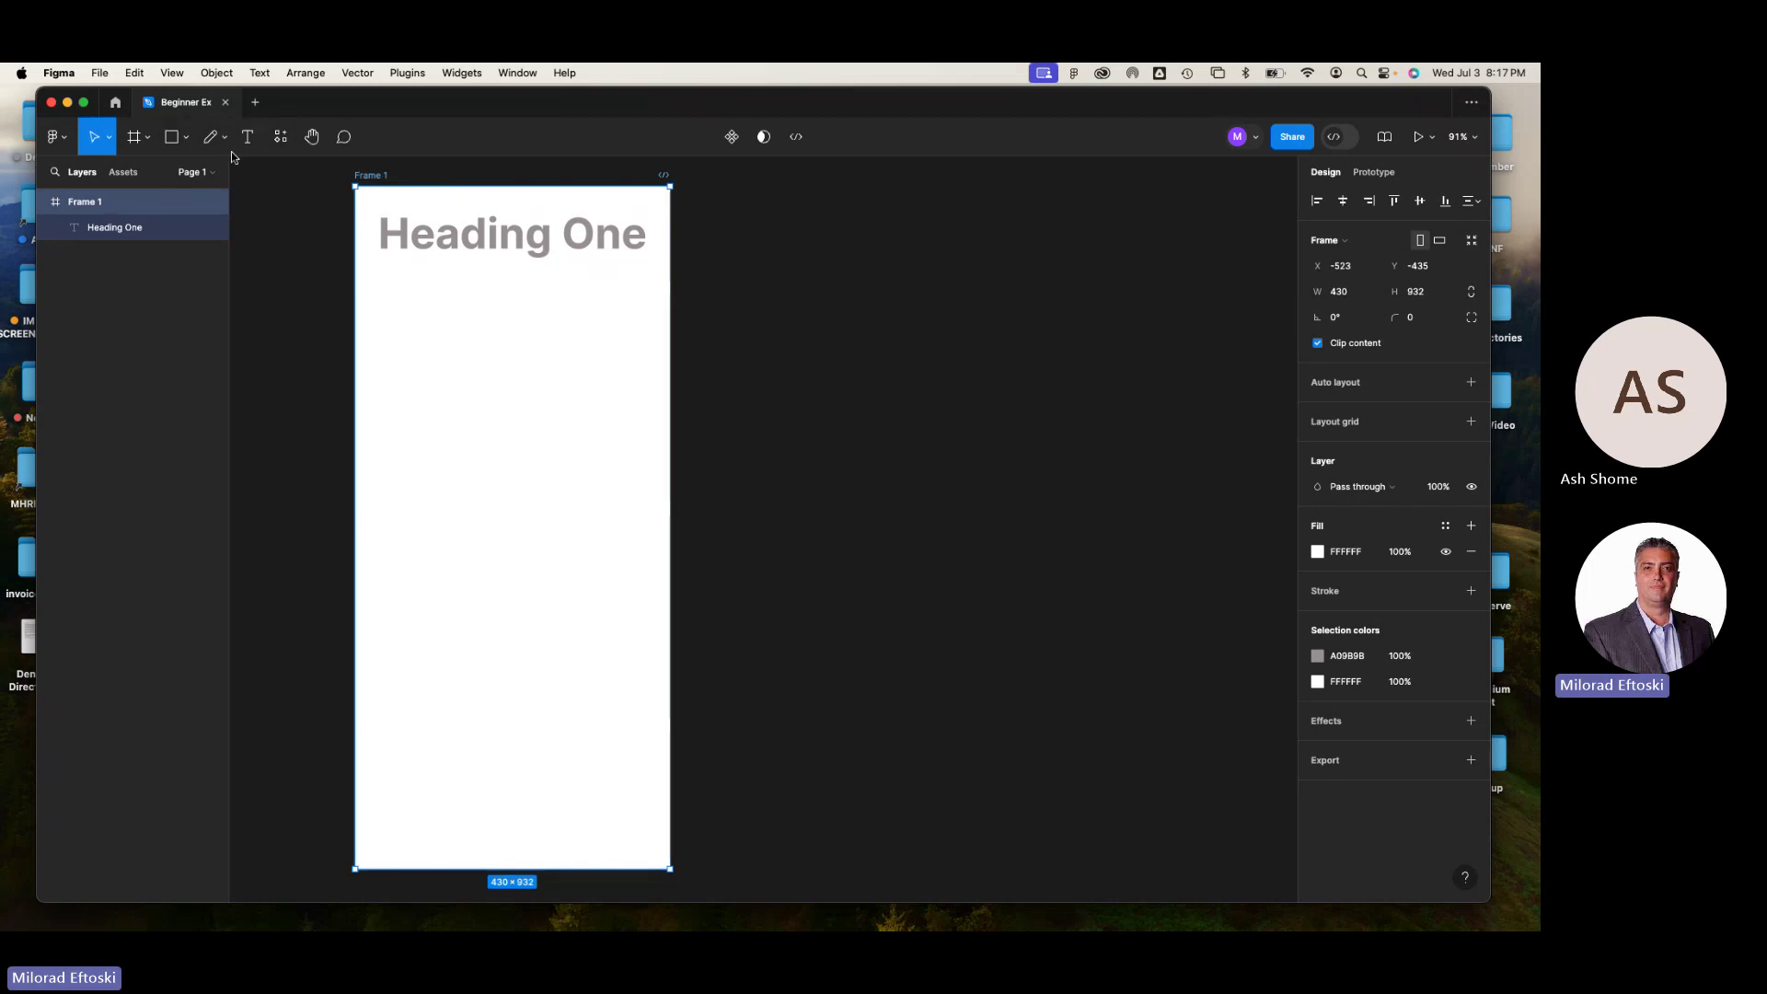
pyautogui.click(281, 137)
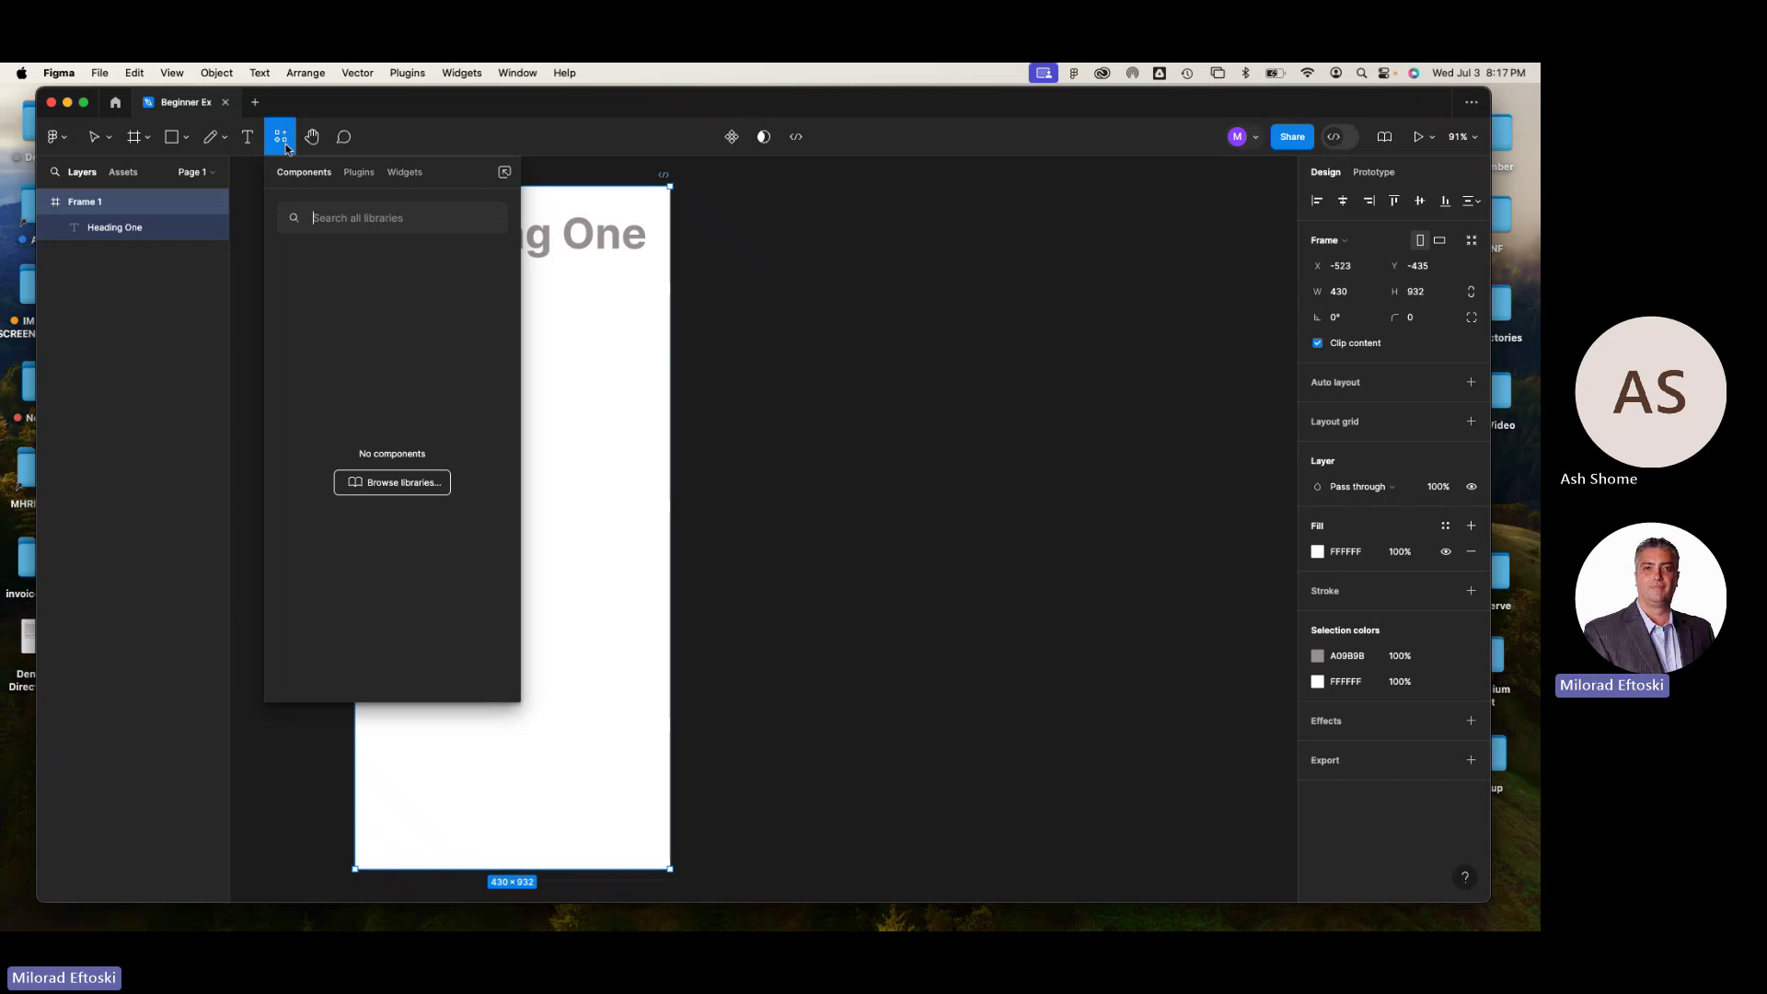
pyautogui.click(358, 174)
pyautogui.click(402, 175)
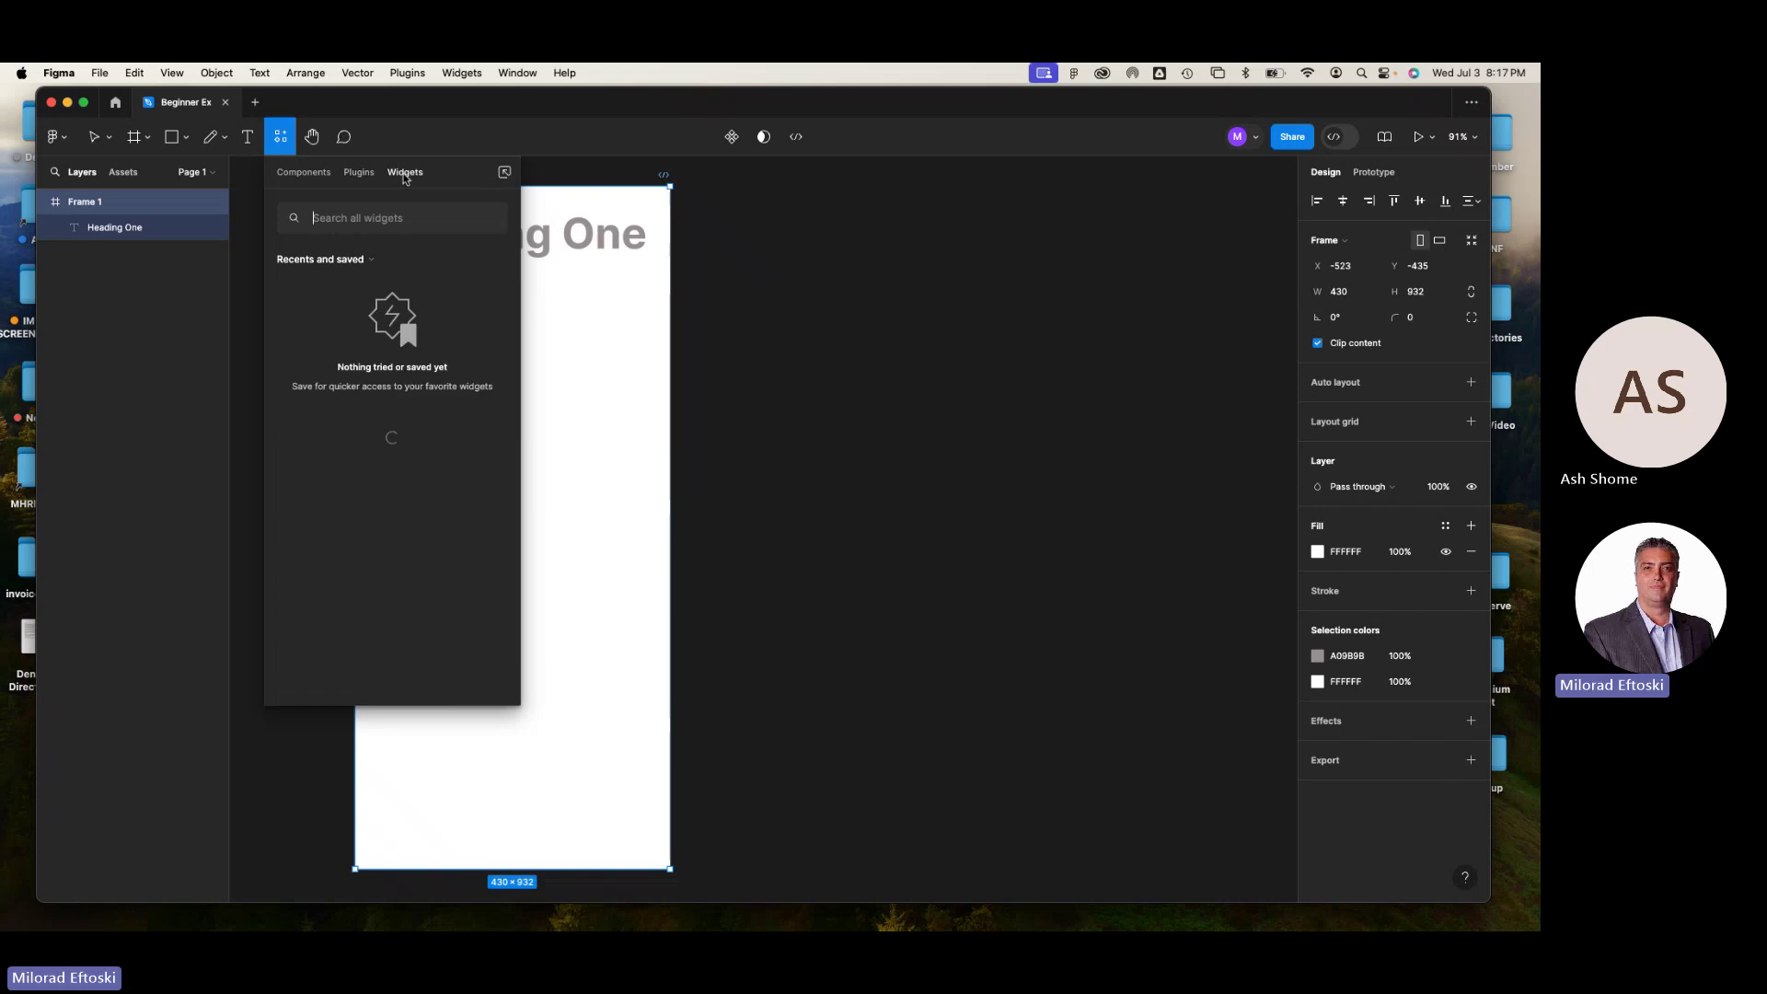
pyautogui.click(370, 177)
pyautogui.click(321, 178)
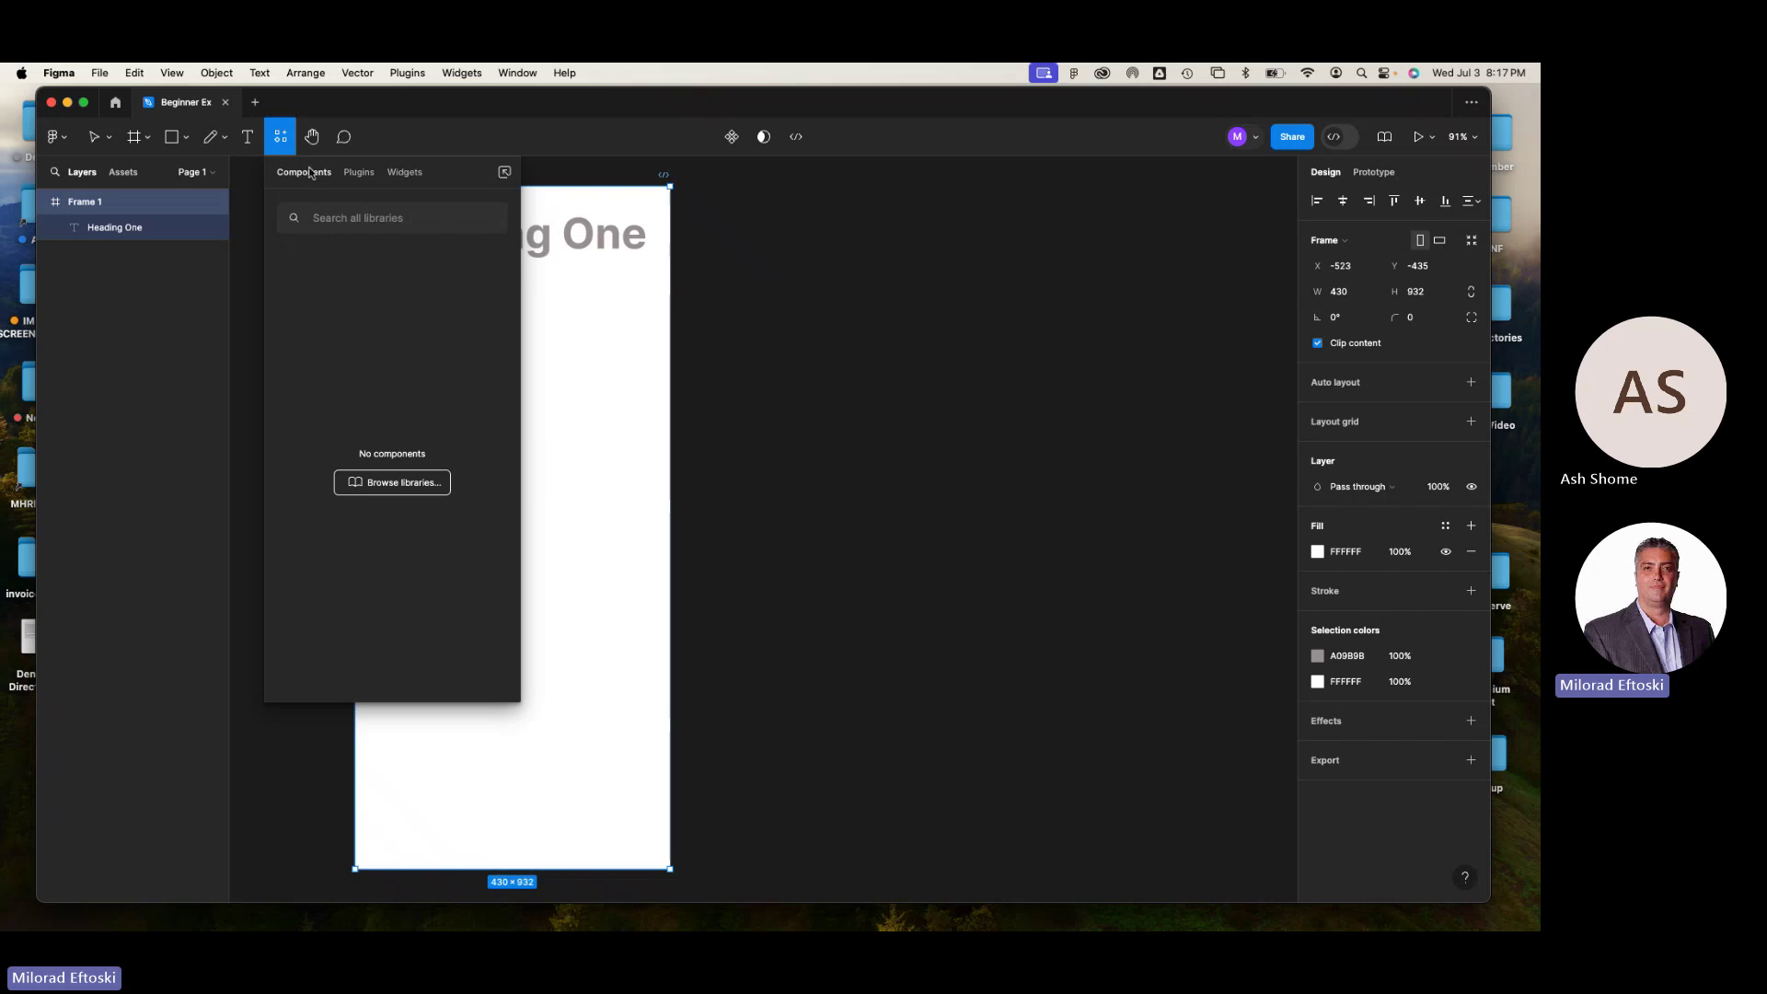
pyautogui.click(312, 136)
pyautogui.moveTo(486, 338)
pyautogui.mouseDown()
pyautogui.moveTo(439, 424)
pyautogui.moveTo(497, 353)
pyautogui.moveTo(473, 312)
pyautogui.moveTo(462, 348)
pyautogui.mouseUp()
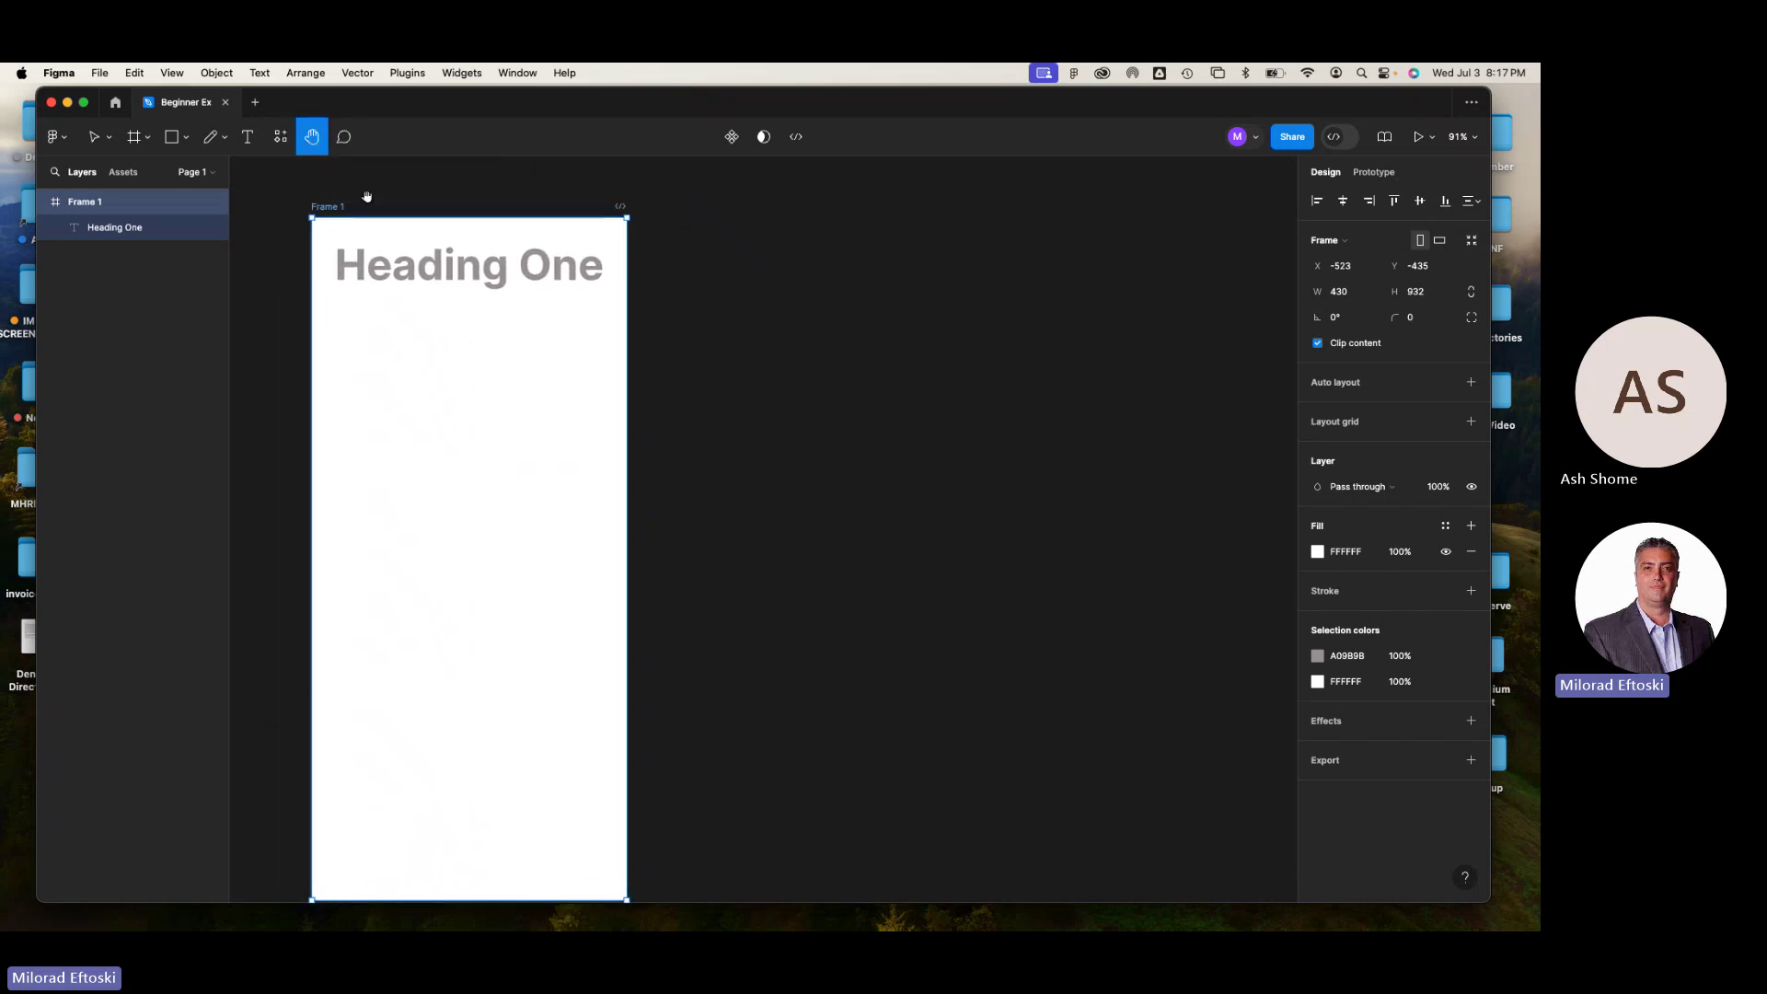
pyautogui.click(345, 141)
pyautogui.click(485, 343)
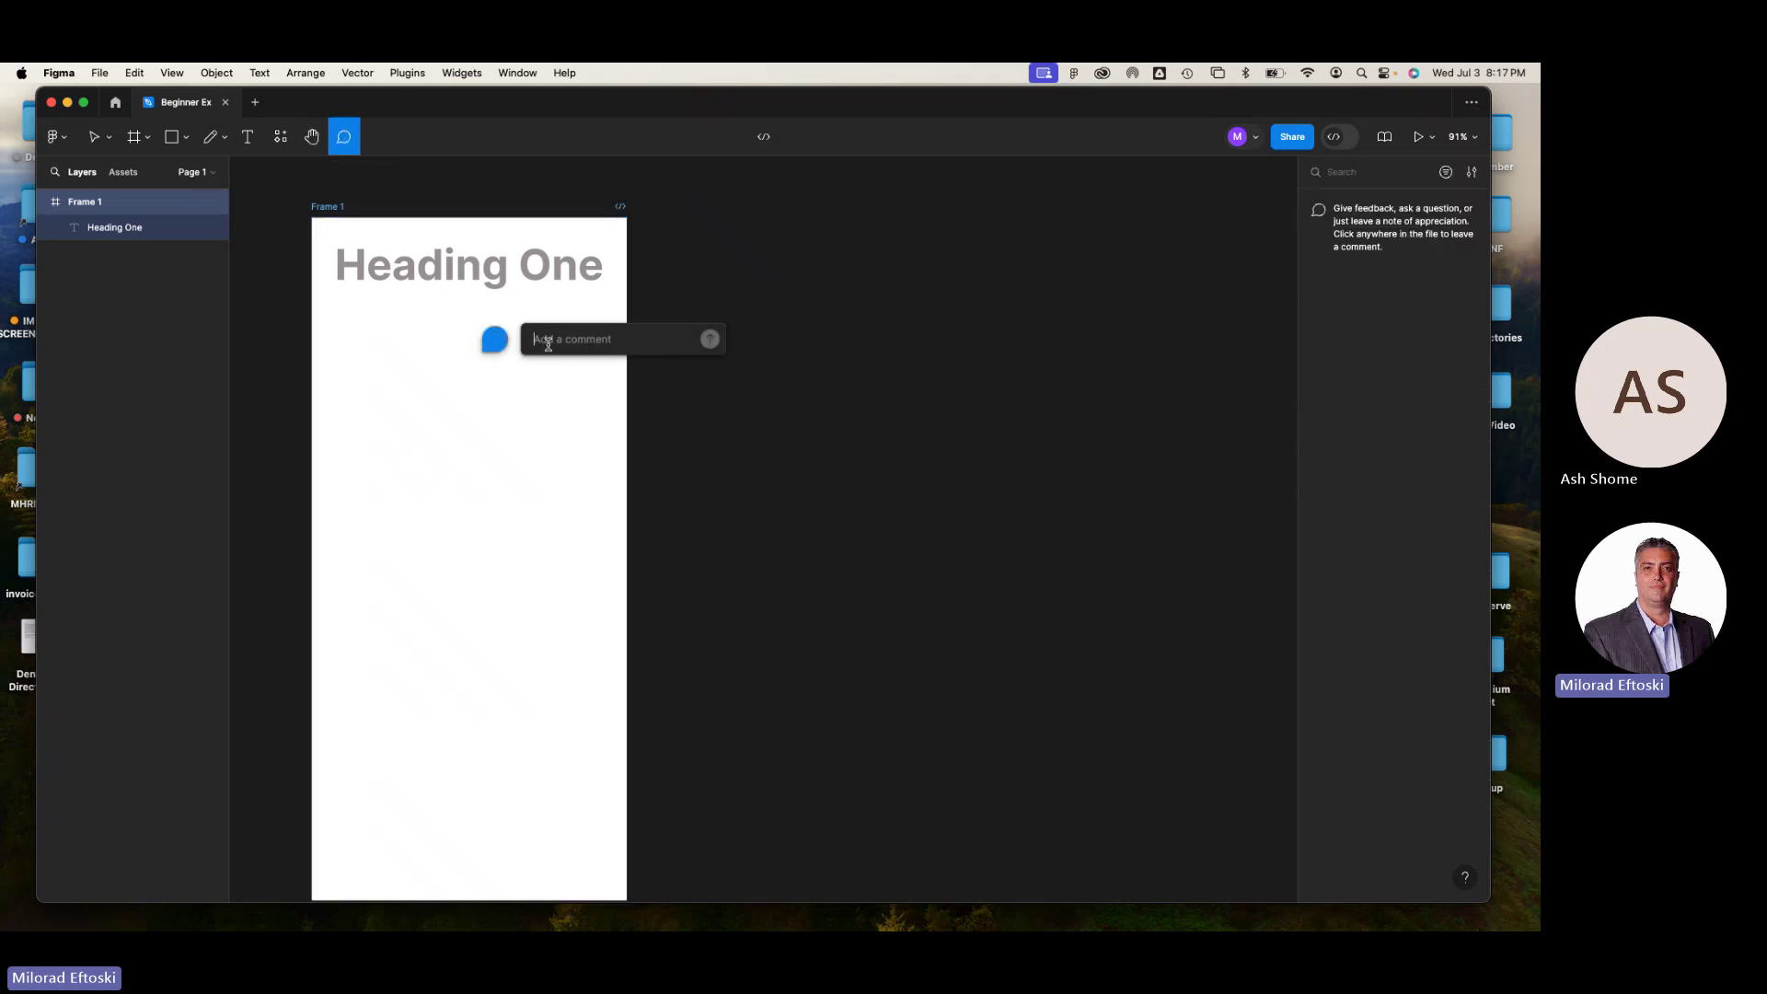
pyautogui.write('Hey')
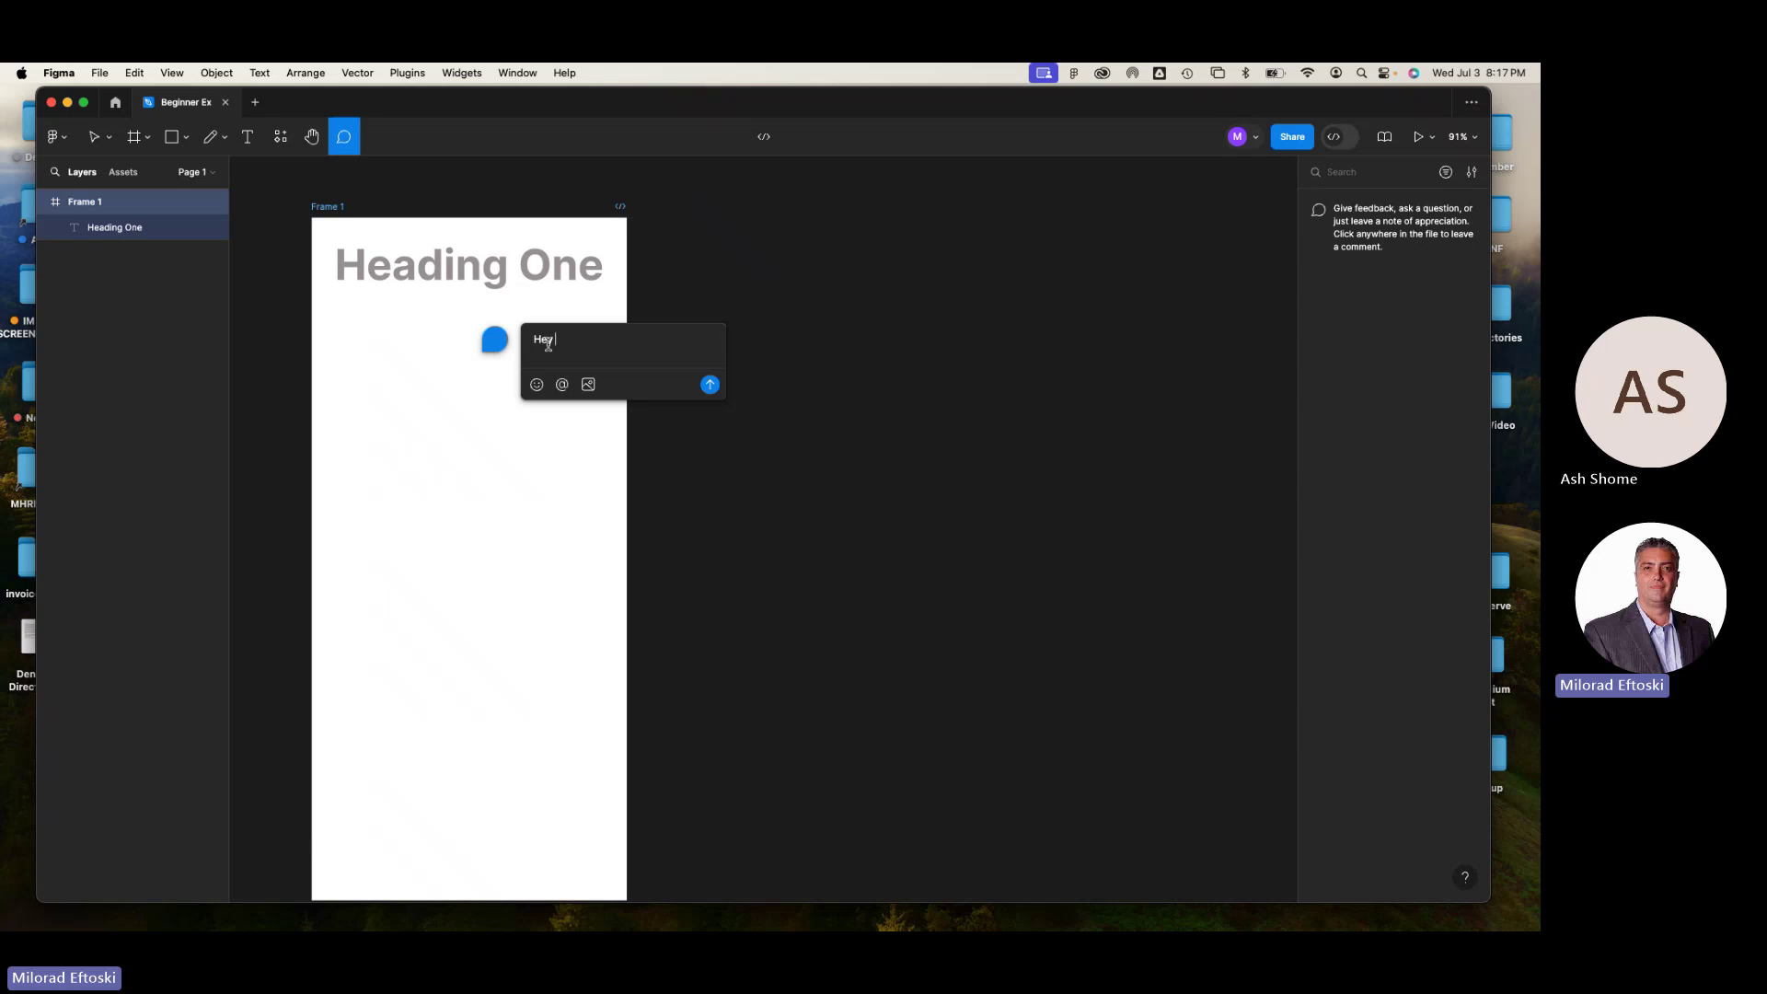
pyautogui.write(' choose another font')
pyautogui.moveTo(657, 339); pyautogui.dragTo(516, 343)
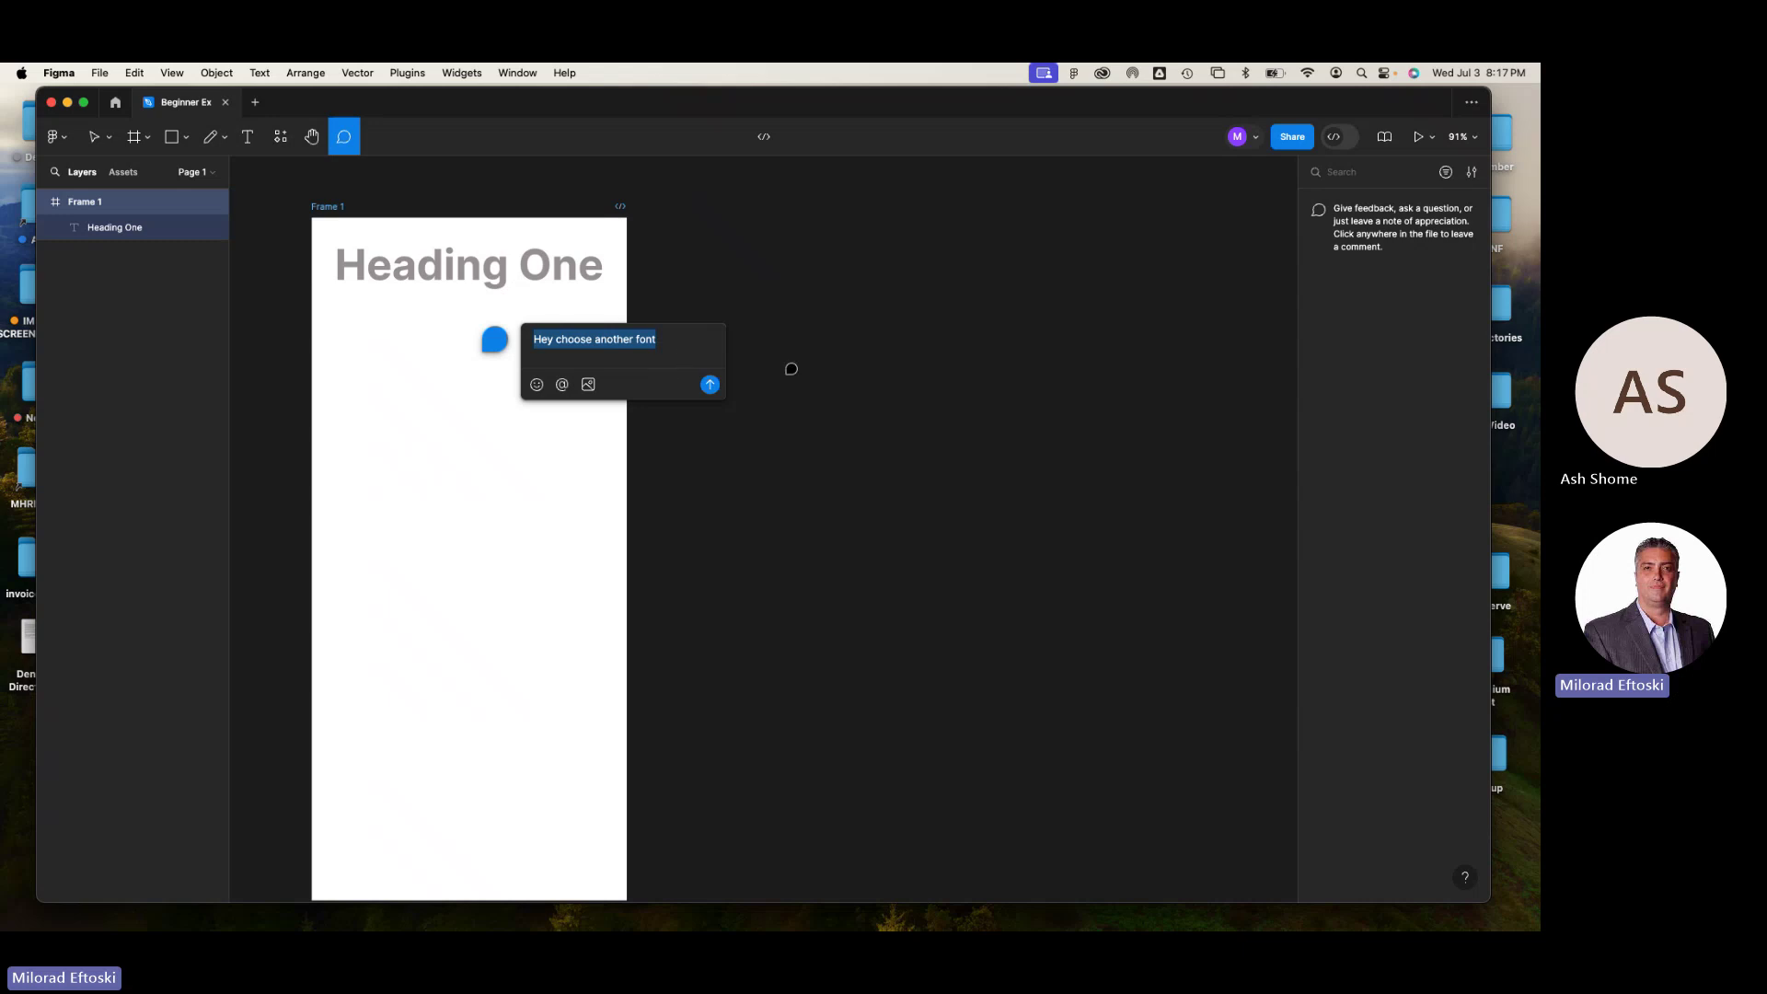
pyautogui.press('Escape')
# - Post the comment "Hey choose a font!" just below the heading in Frame 1 and dismiss the mobile app notice
pyautogui.click(530, 333)
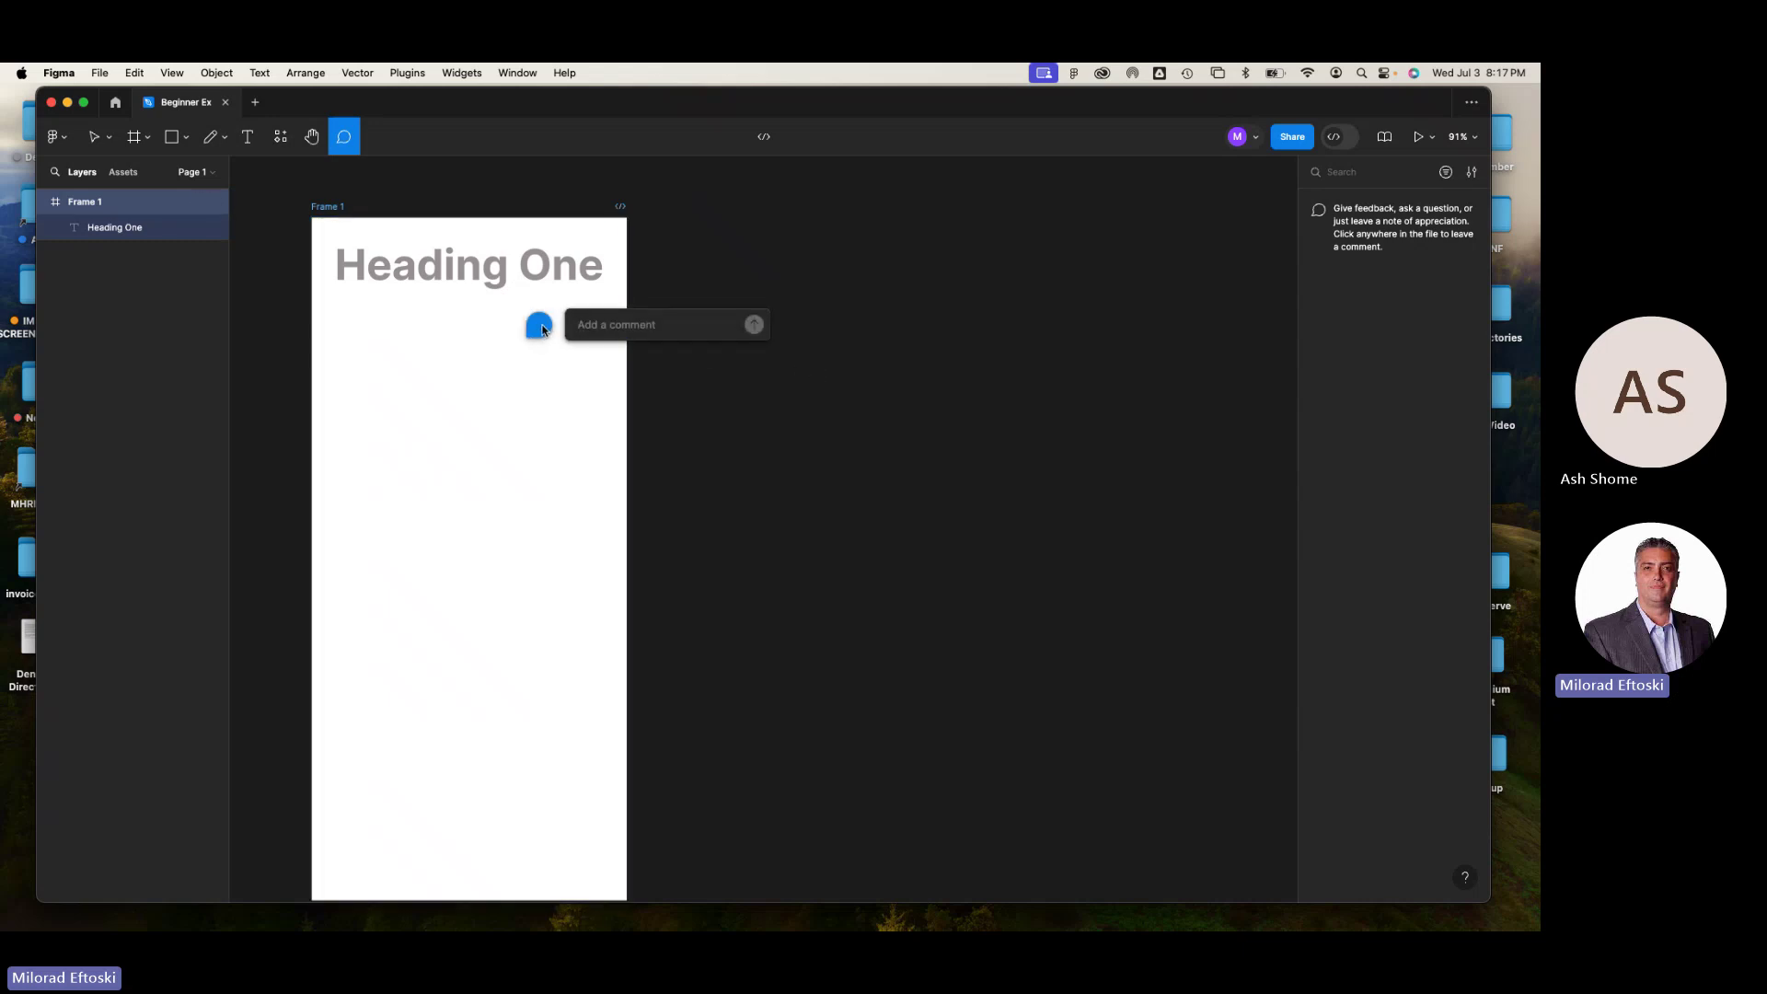
pyautogui.click(583, 334)
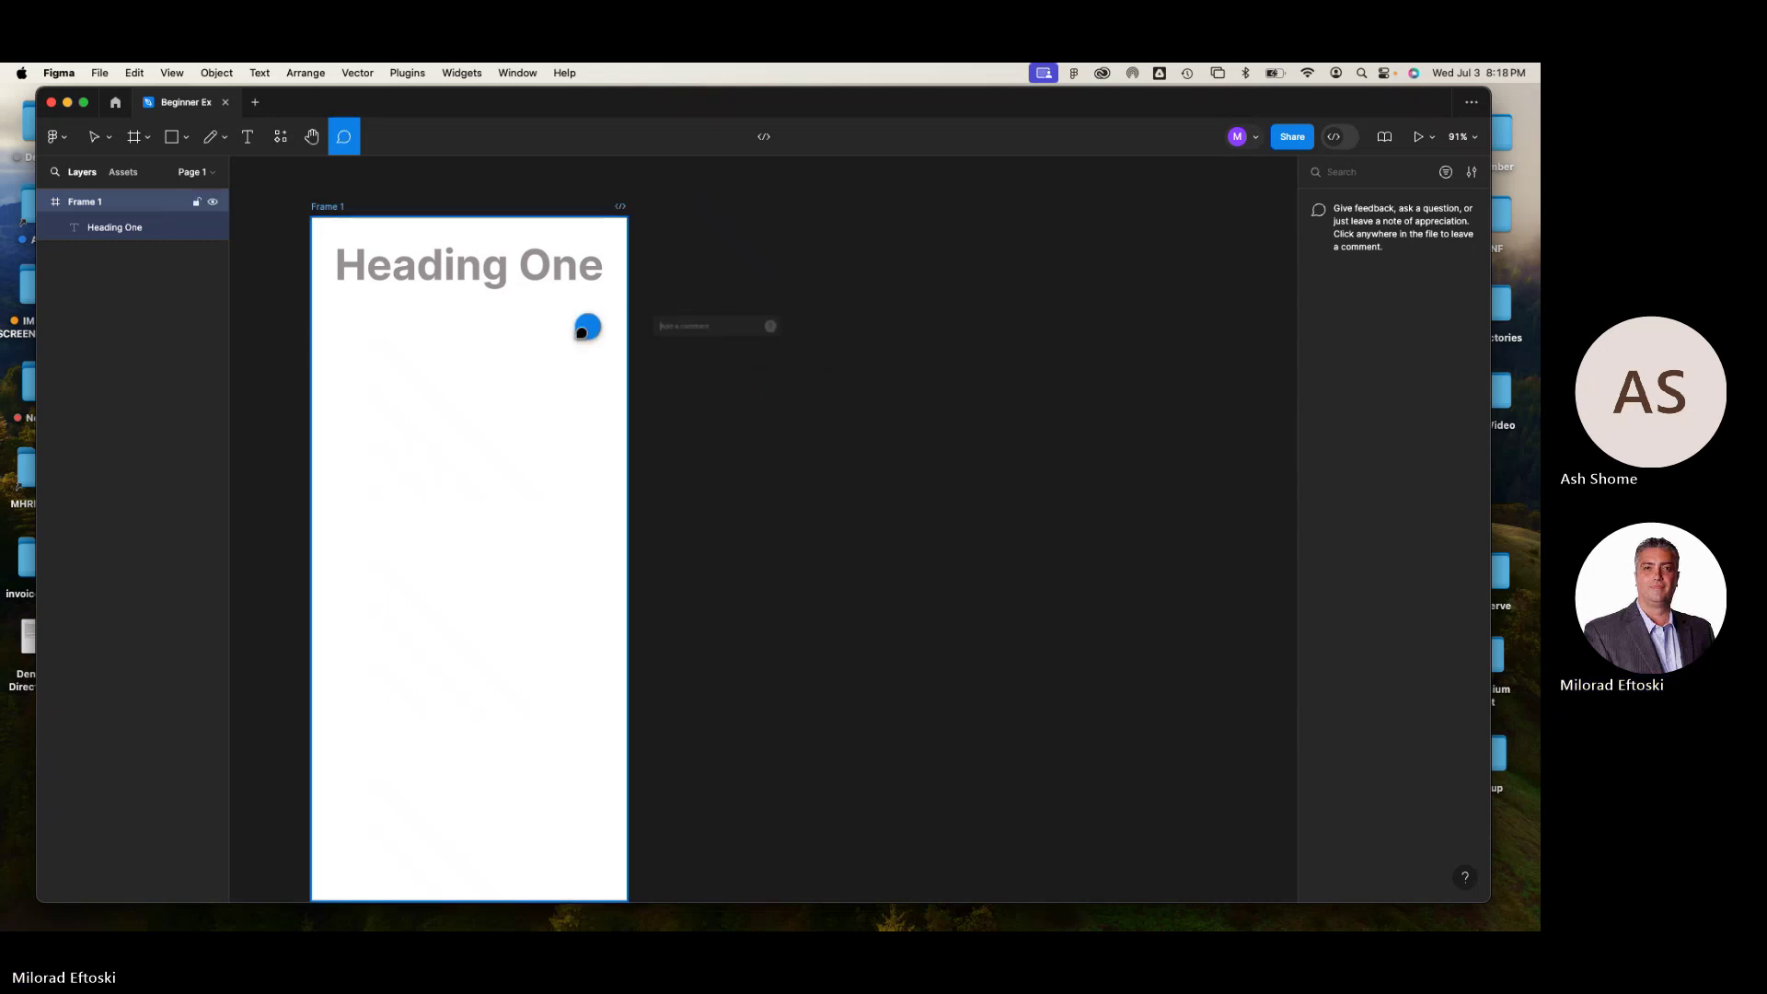
pyautogui.write('Hey choose a f')
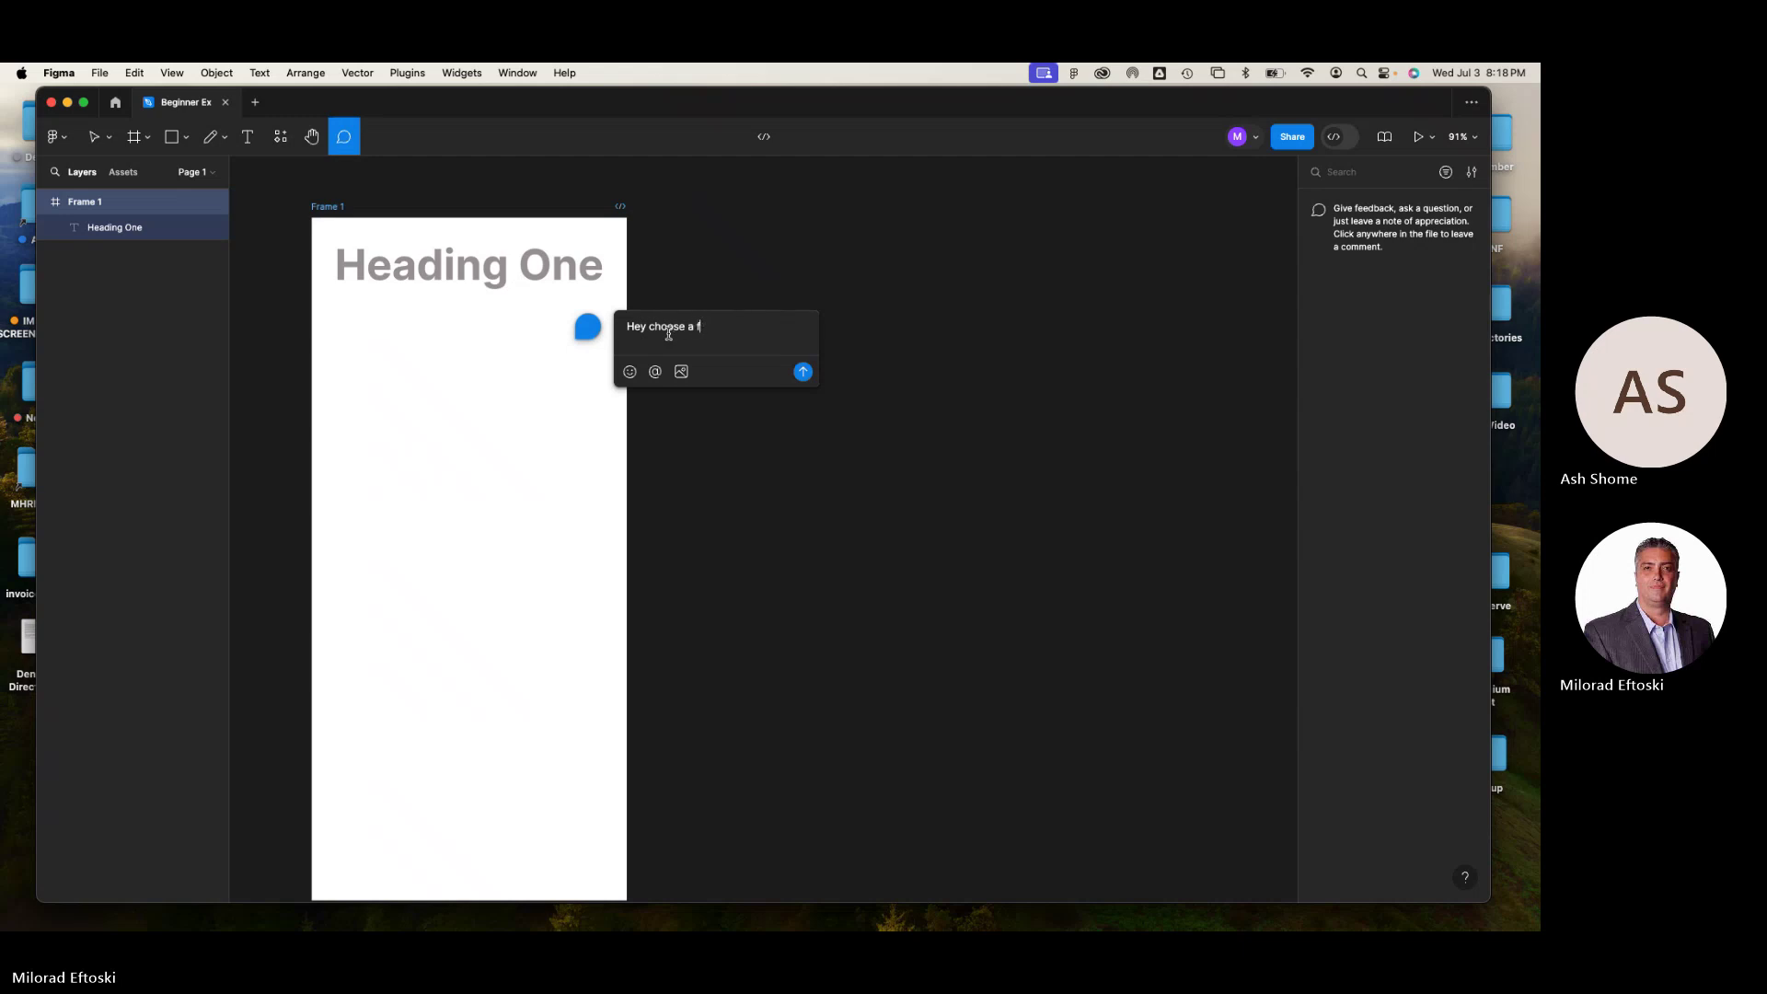
pyautogui.write('ont!')
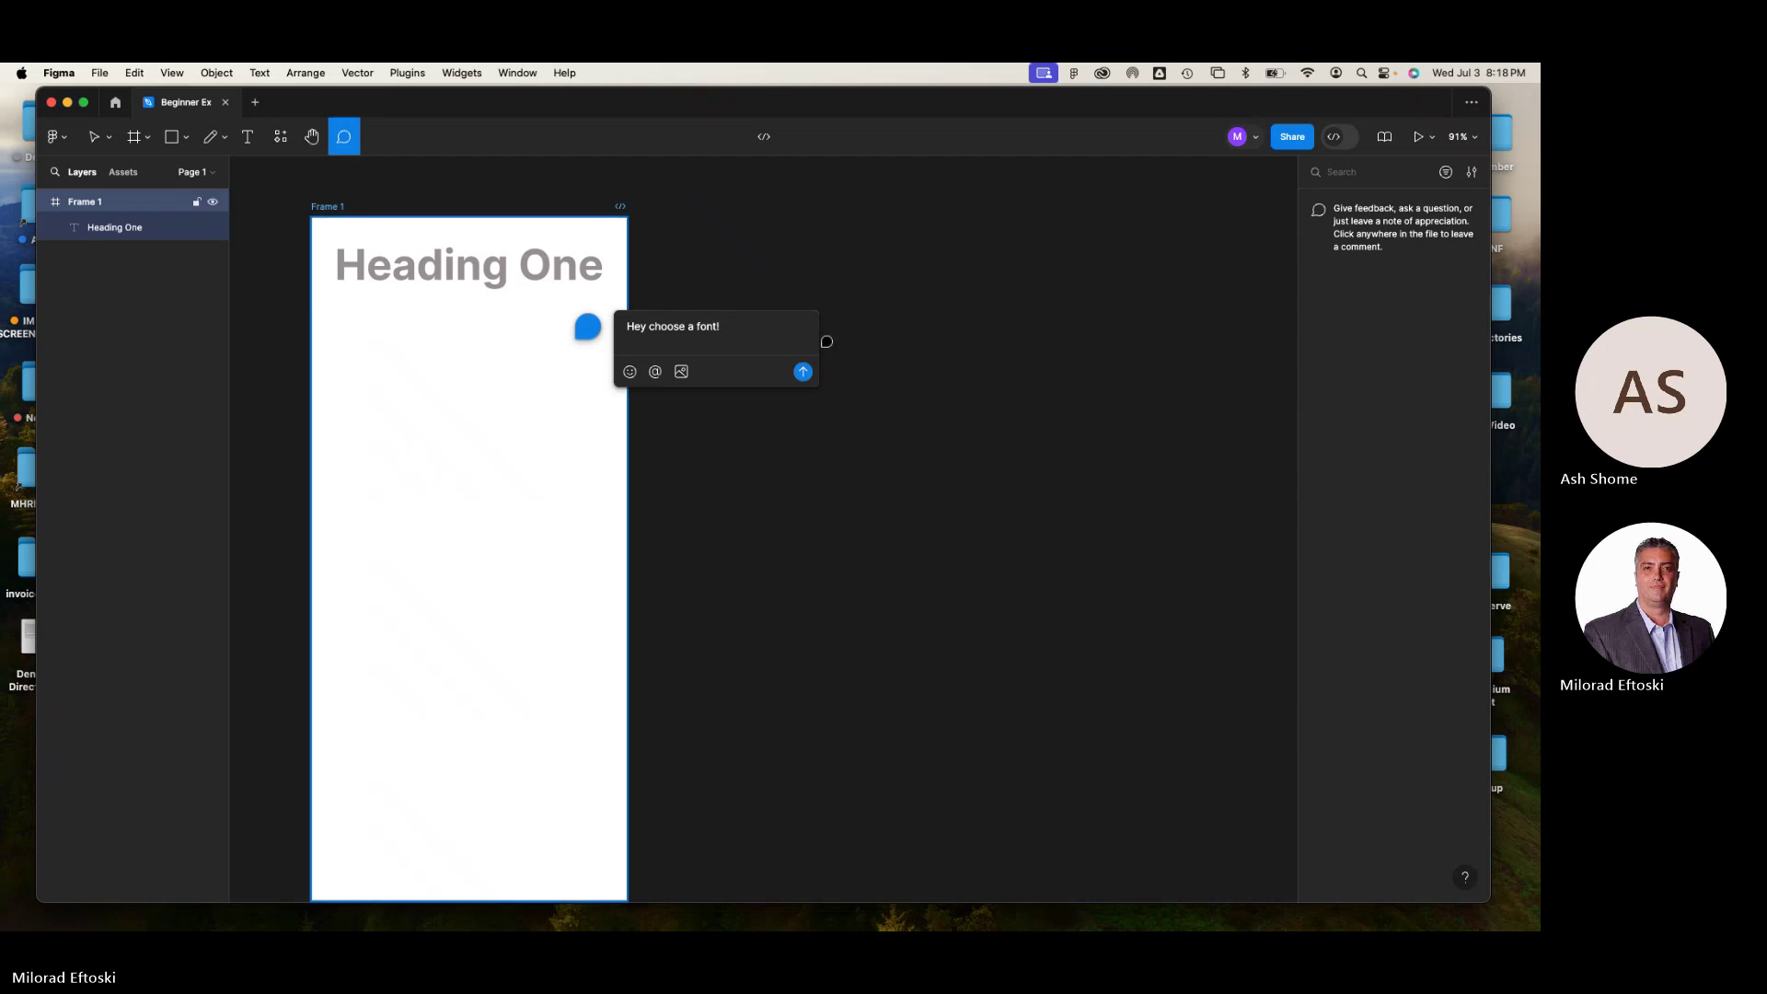
pyautogui.click(803, 370)
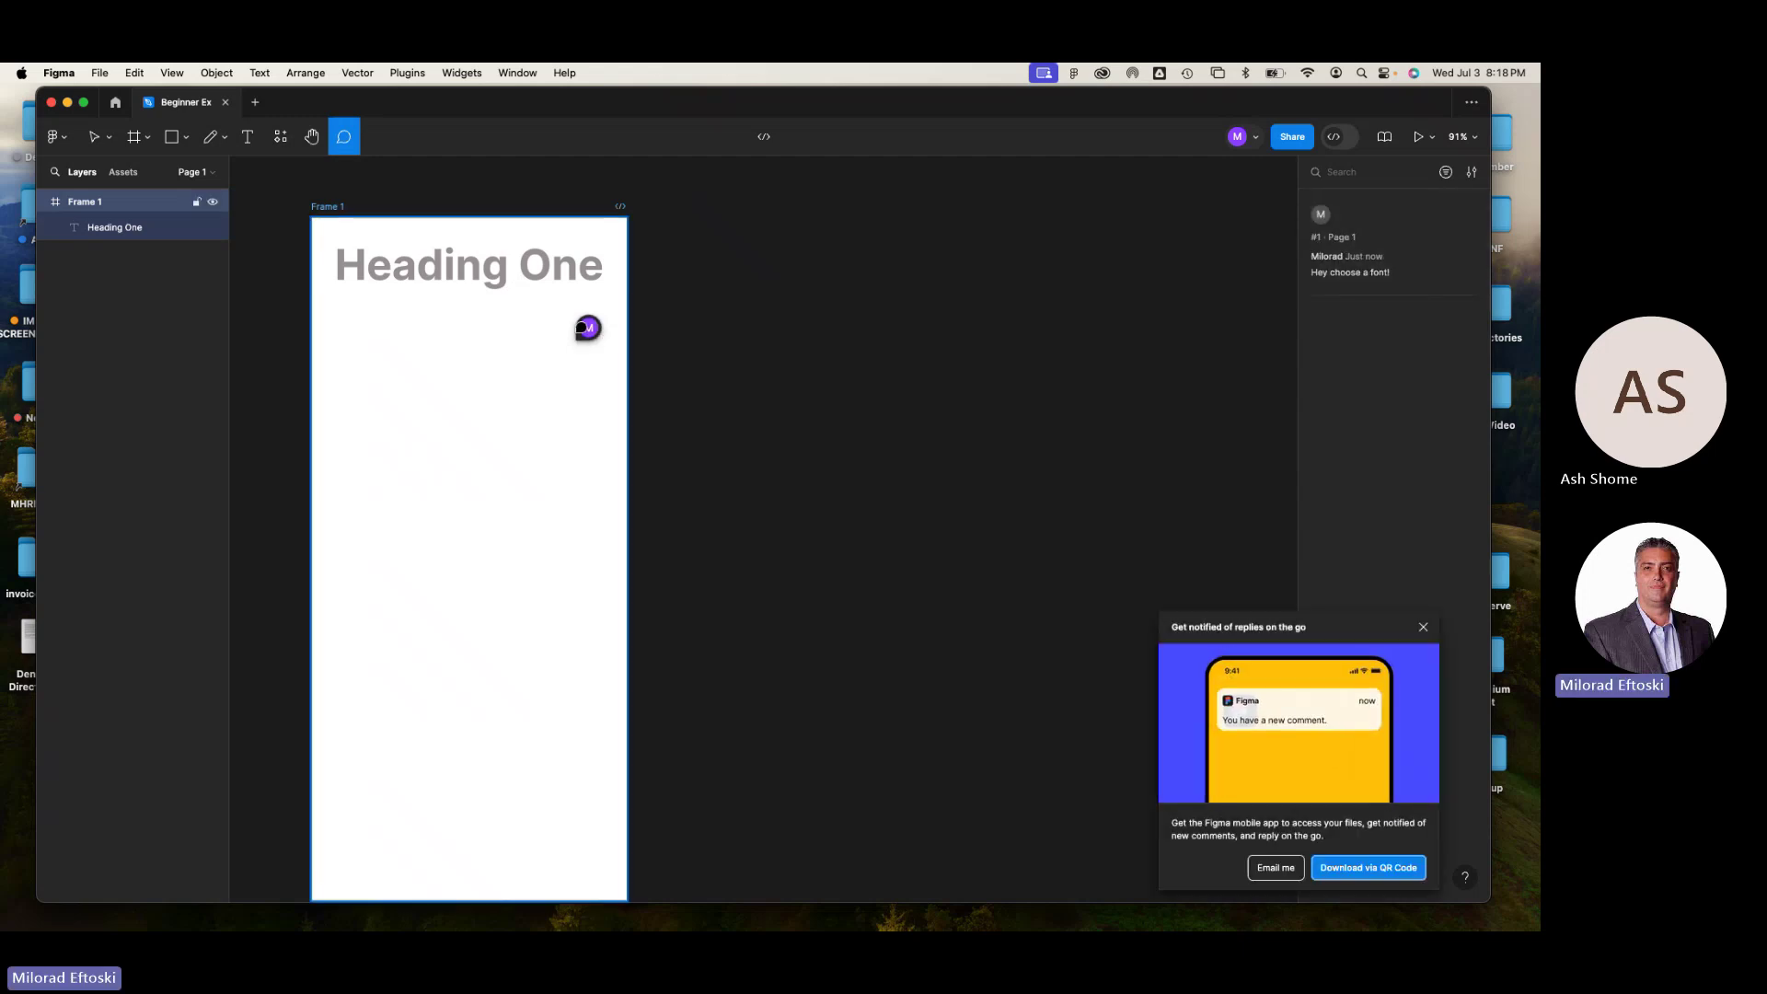
pyautogui.click(1422, 630)
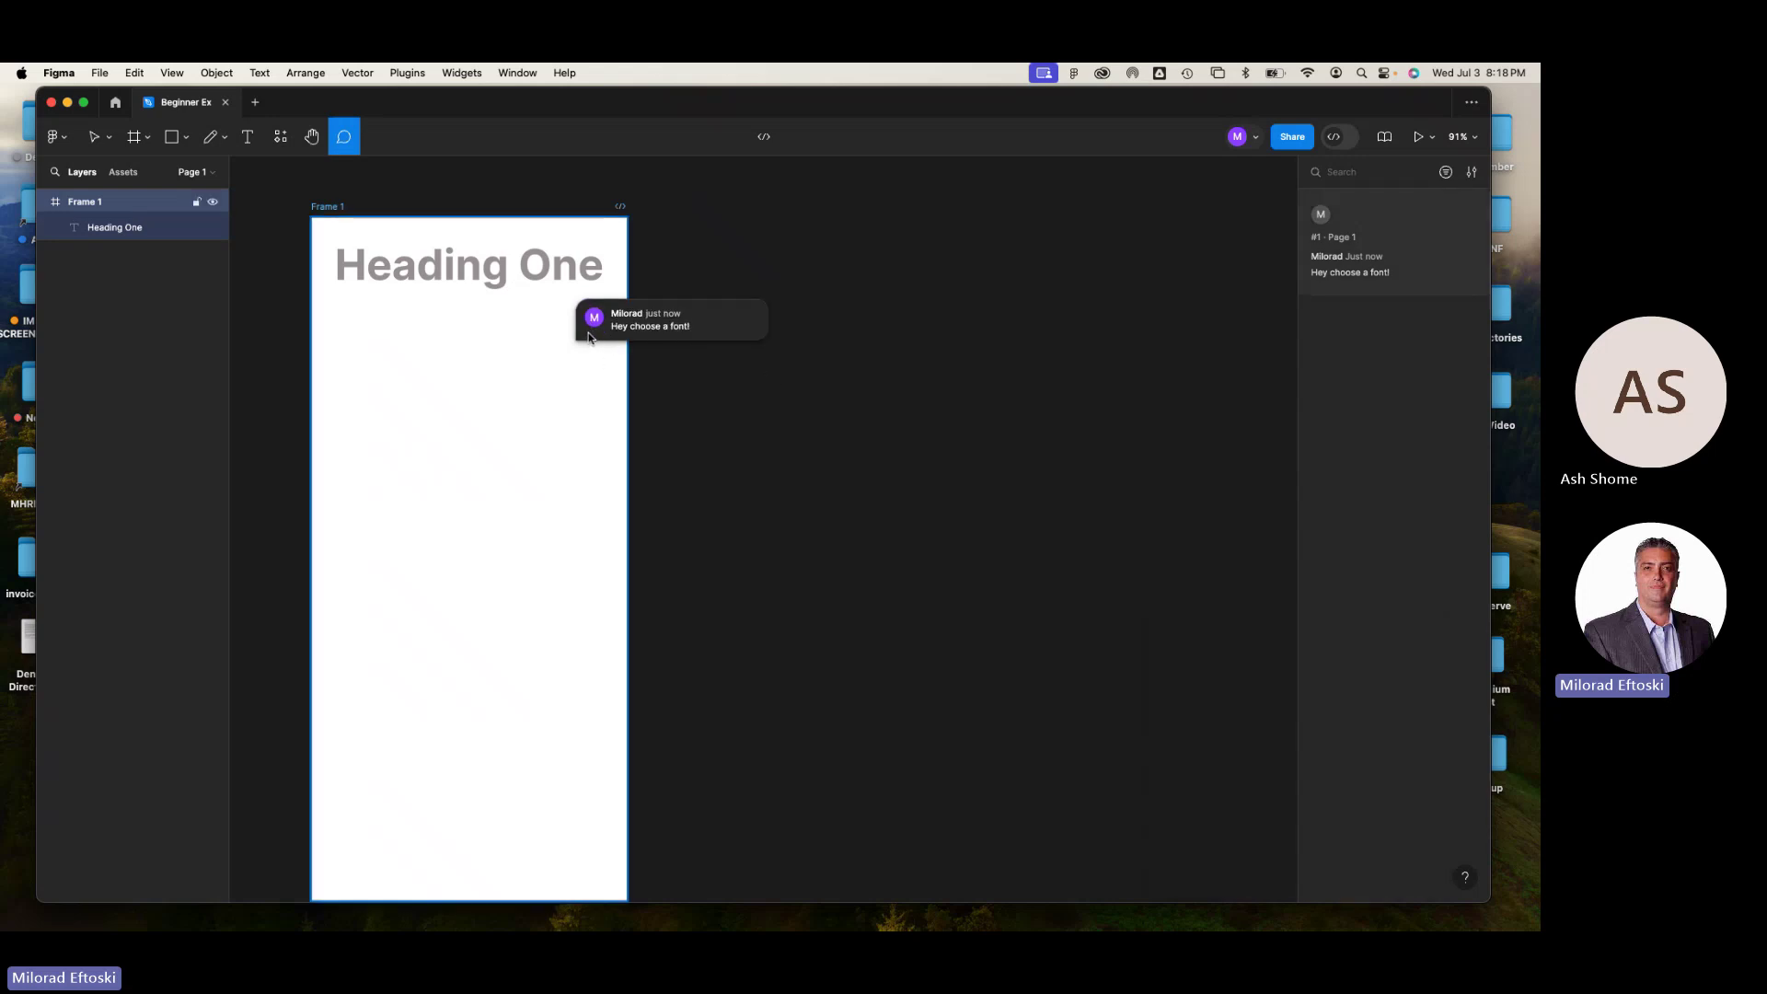
# - Review the thread of the "Hey choose a font!" comment, close it and mark the comment as resolved
pyautogui.moveTo(585, 330)
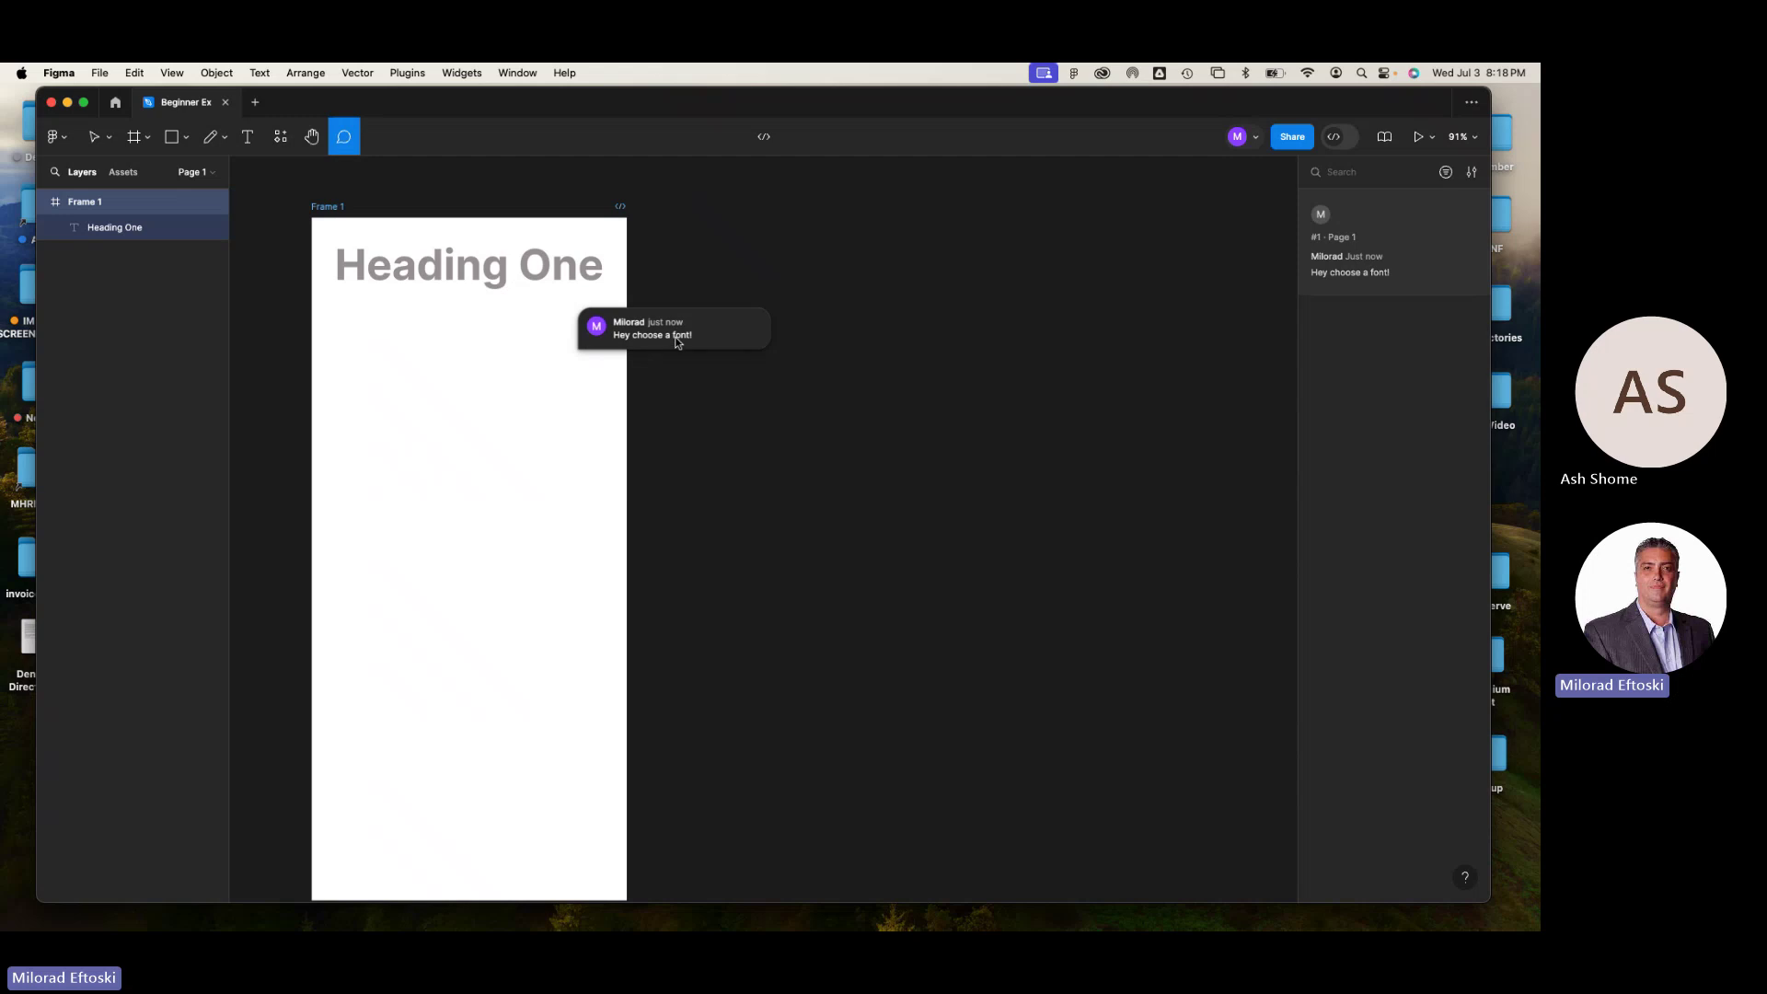
pyautogui.click(589, 348)
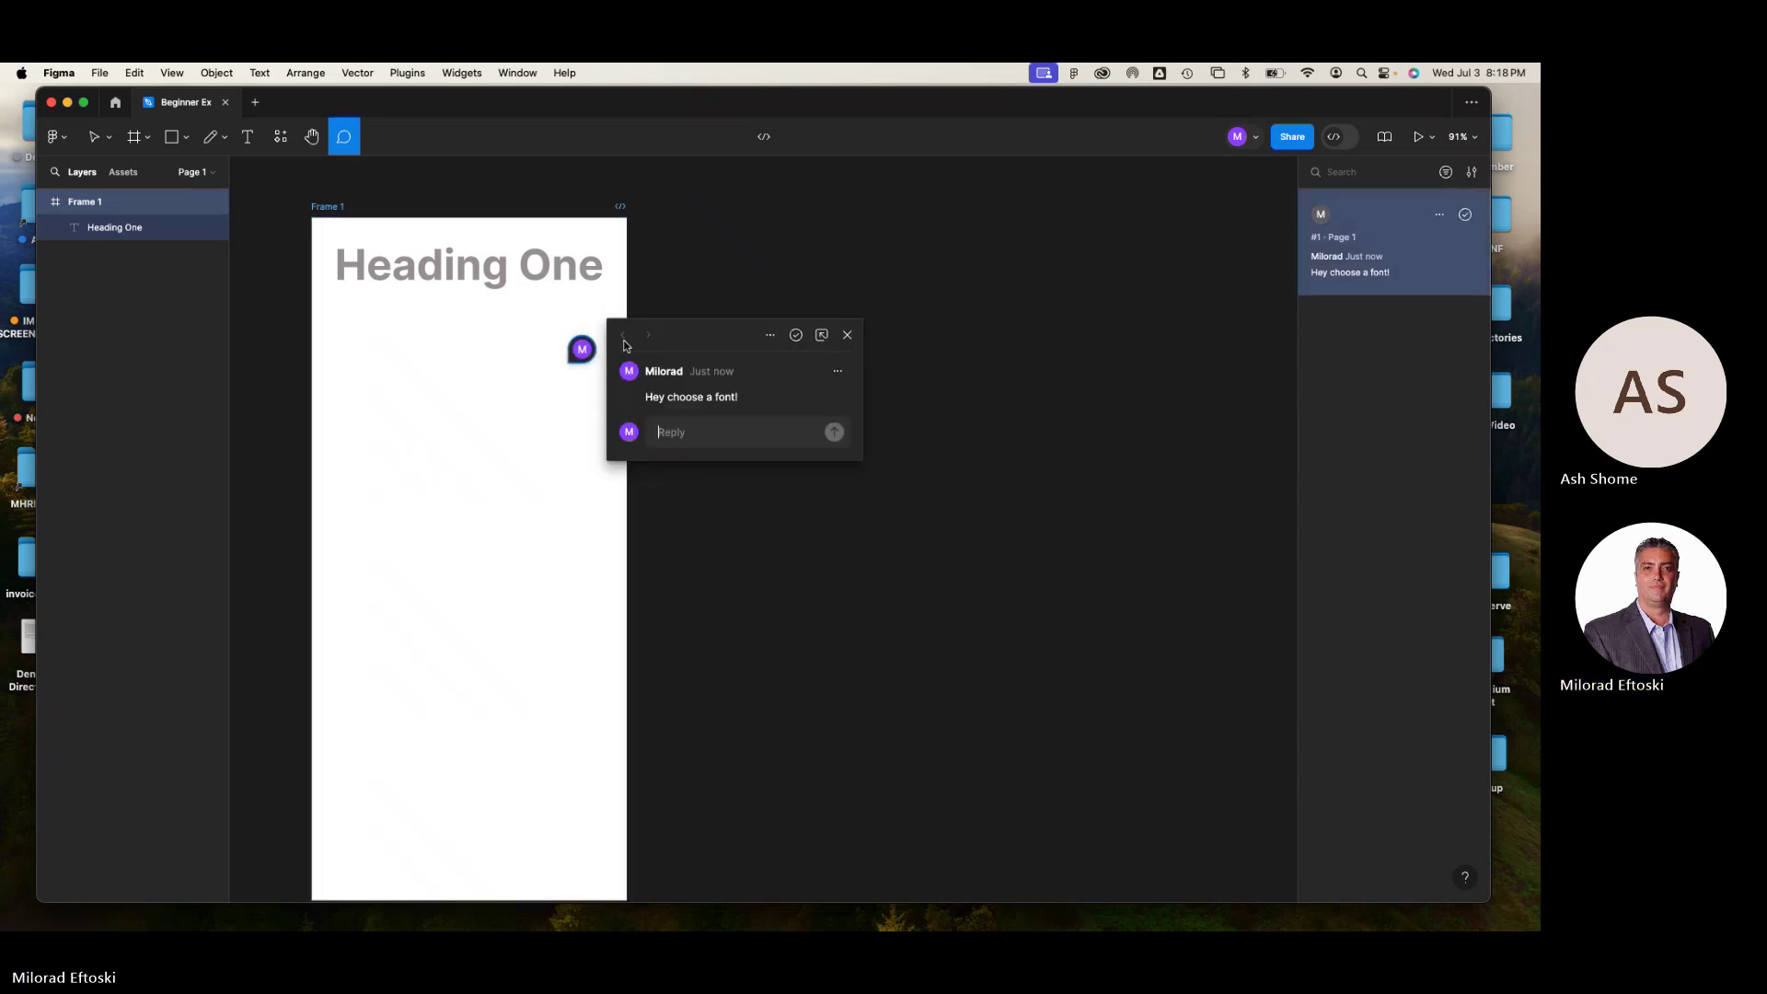
pyautogui.click(849, 336)
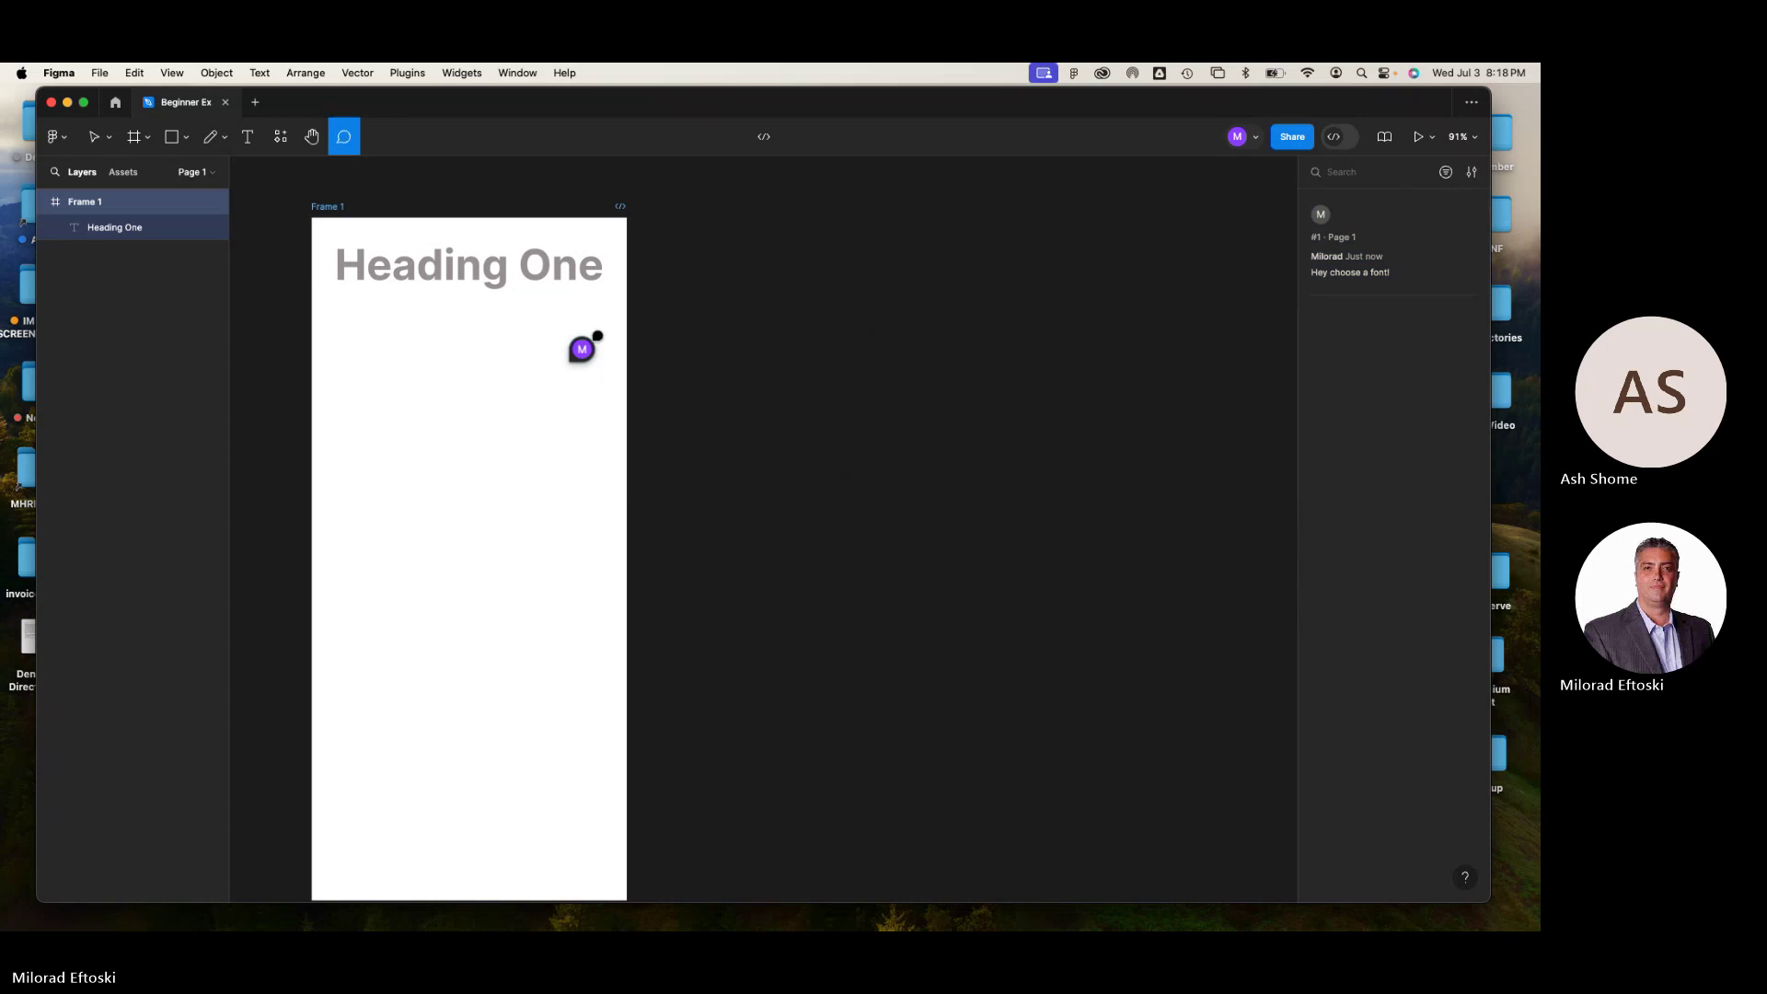
pyautogui.rightClick(582, 350)
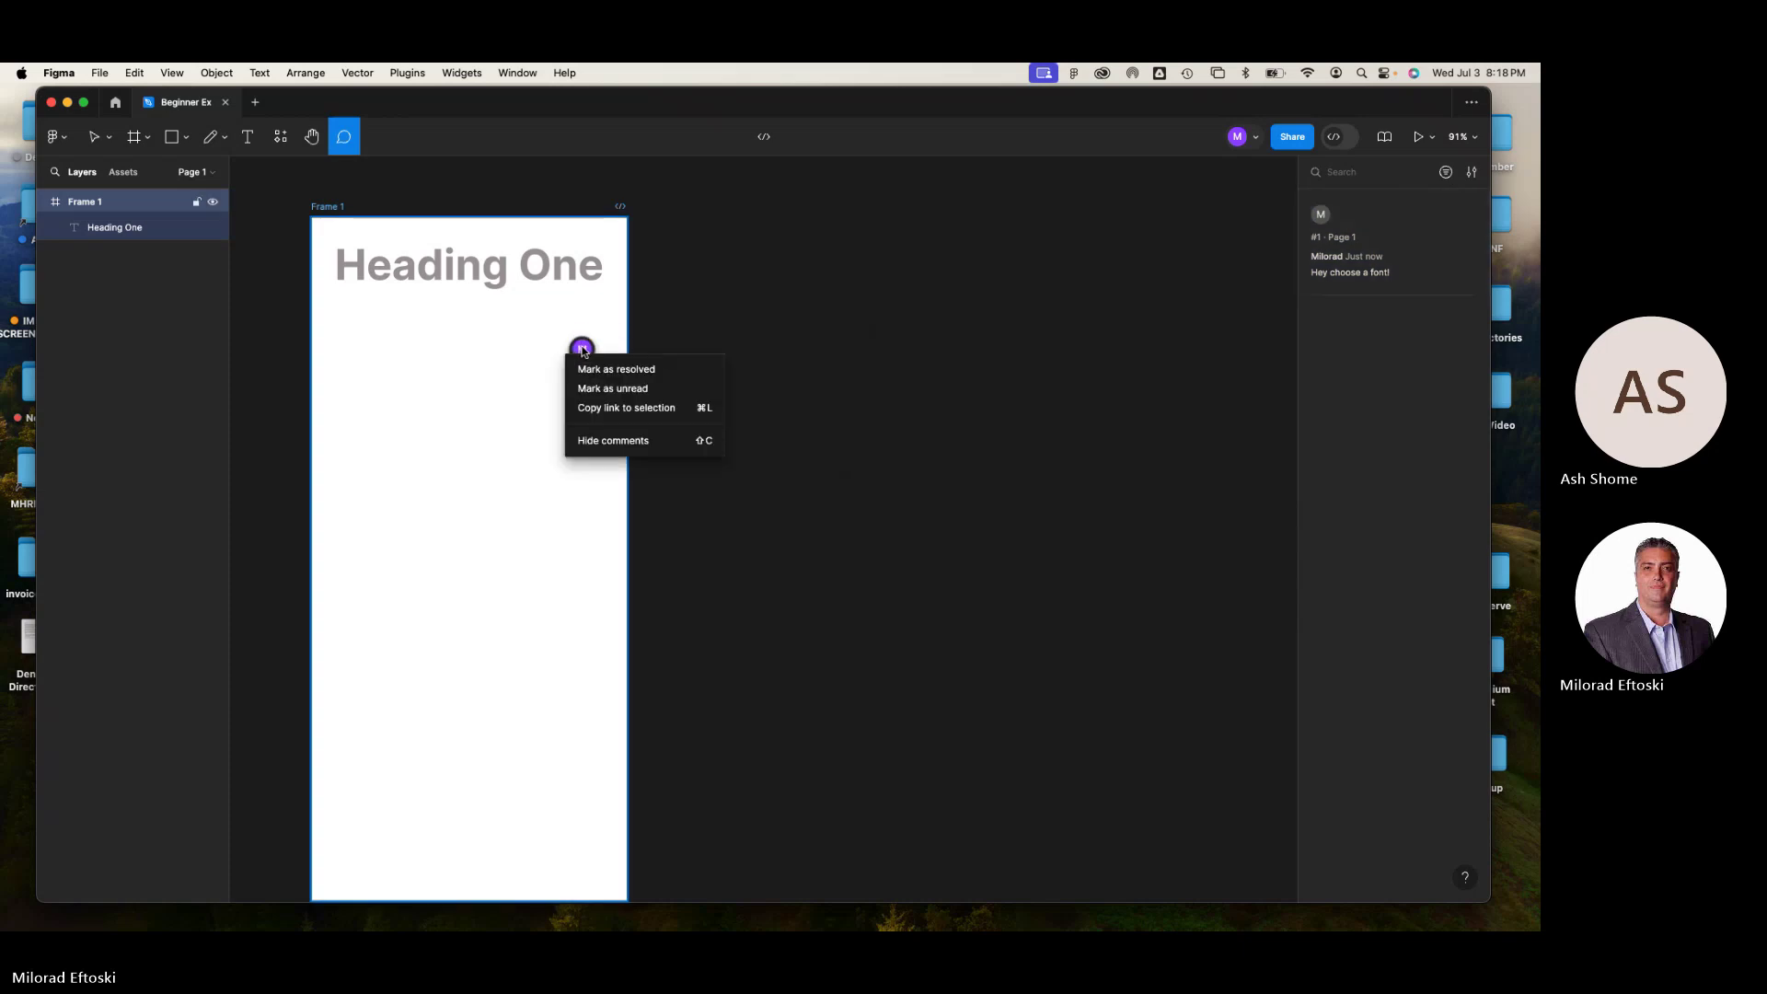
pyautogui.click(638, 372)
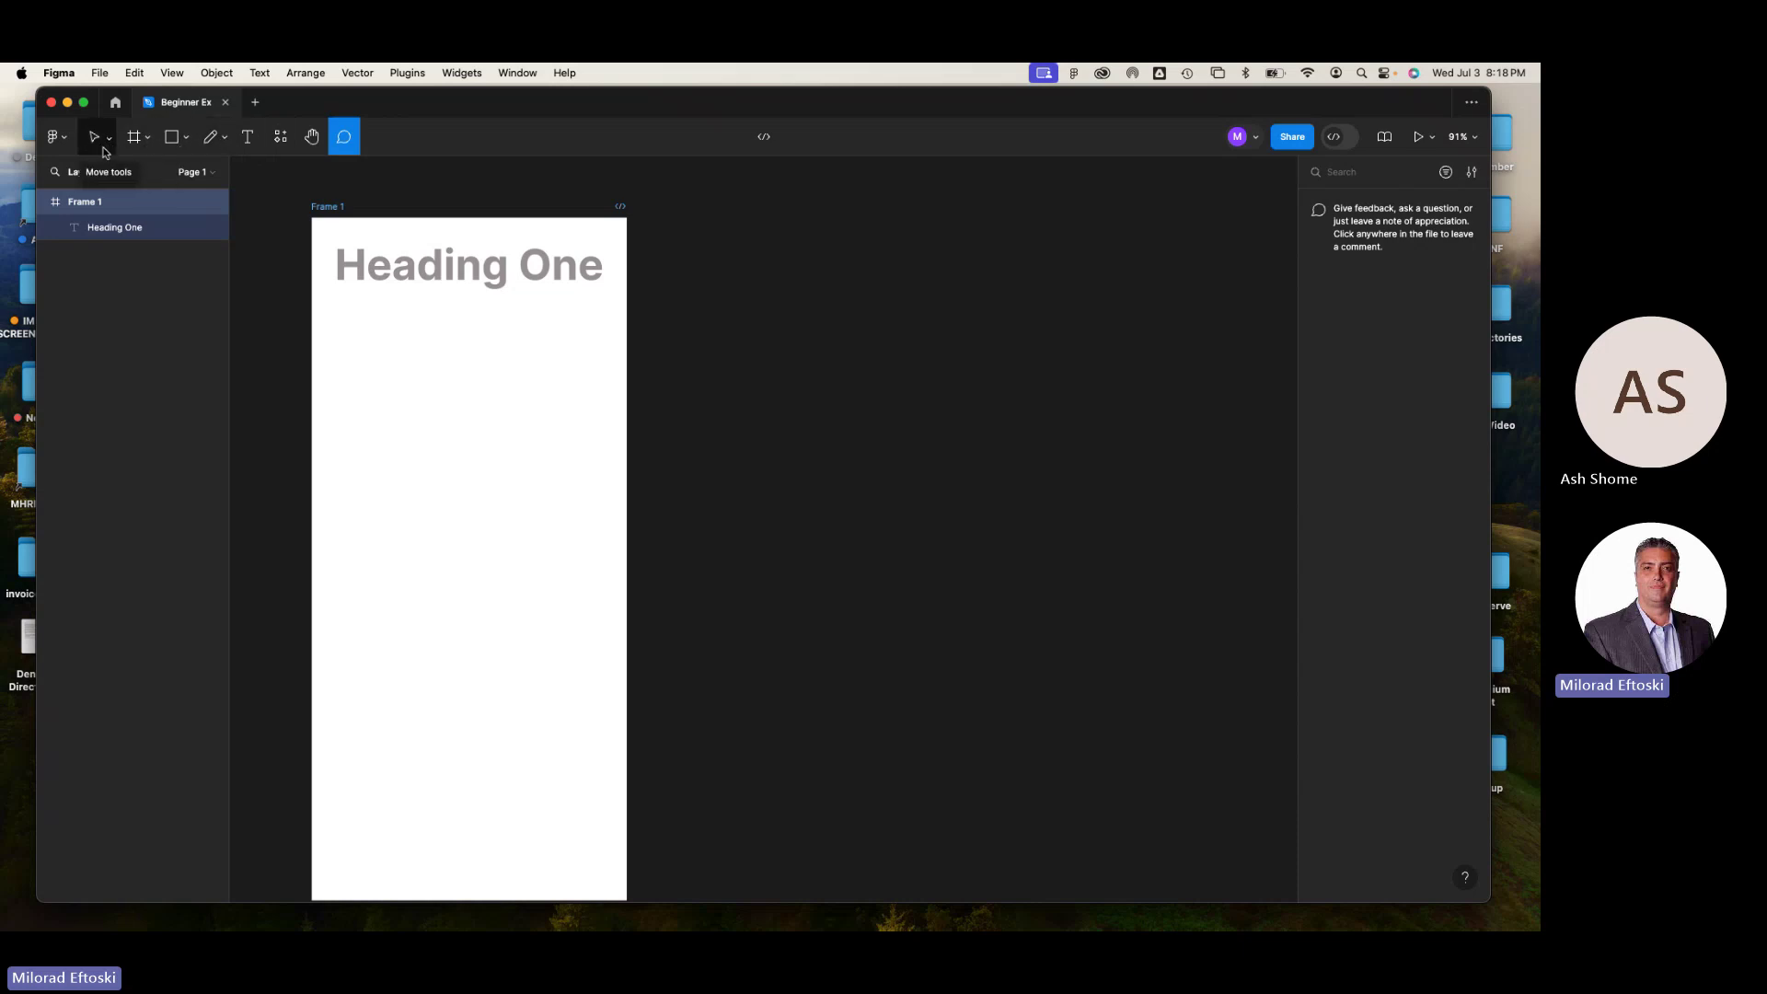
# - Draw an irregular closed vector shape with straight and curved segments below the heading in Frame 1 using the Pen tool
pyautogui.click(224, 138)
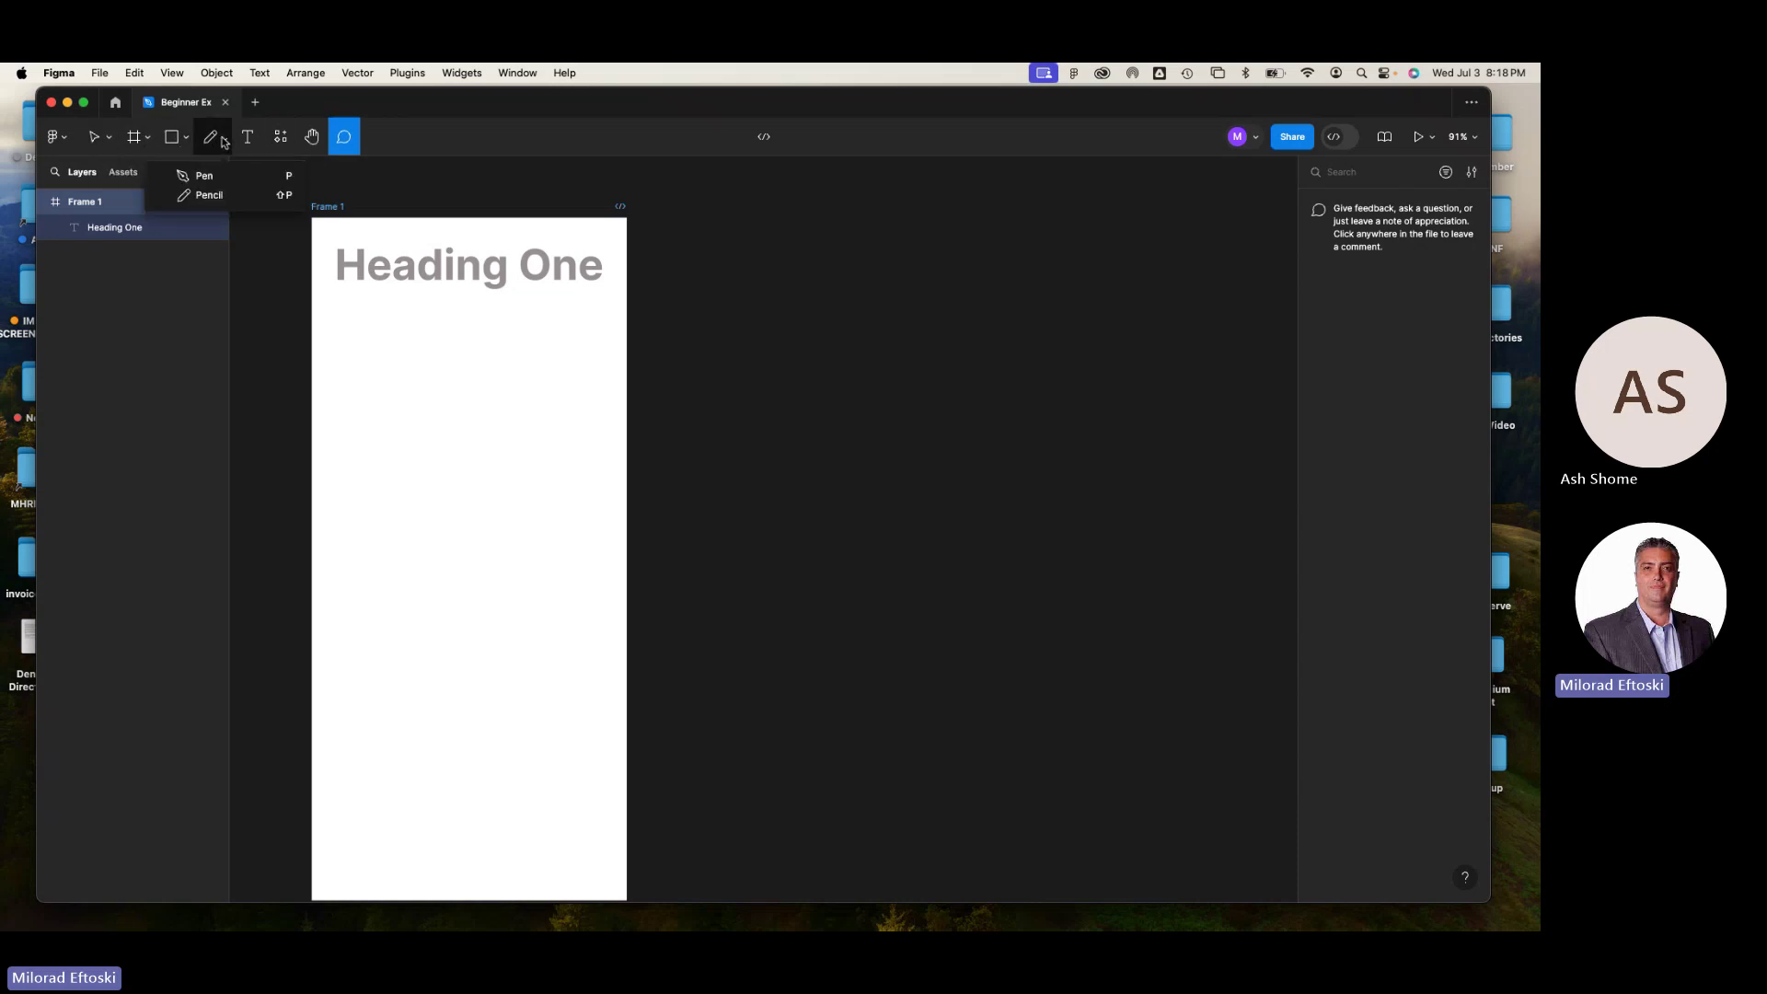
pyautogui.click(204, 181)
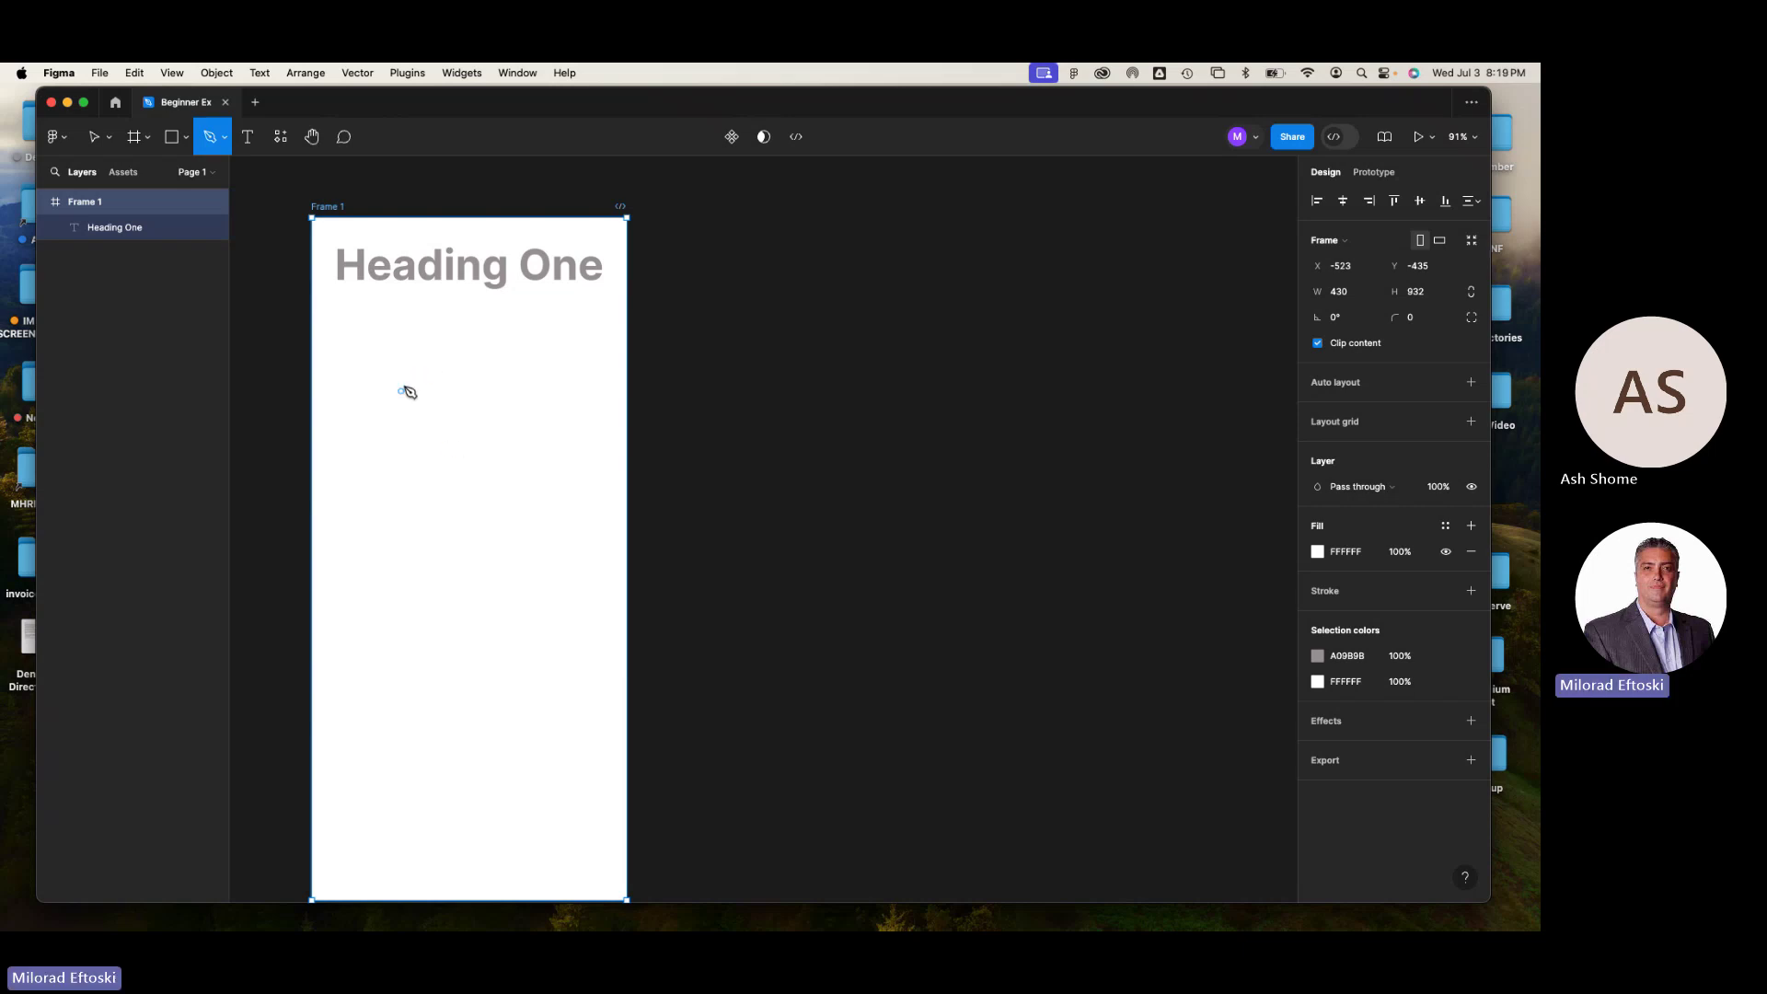
pyautogui.click(434, 365)
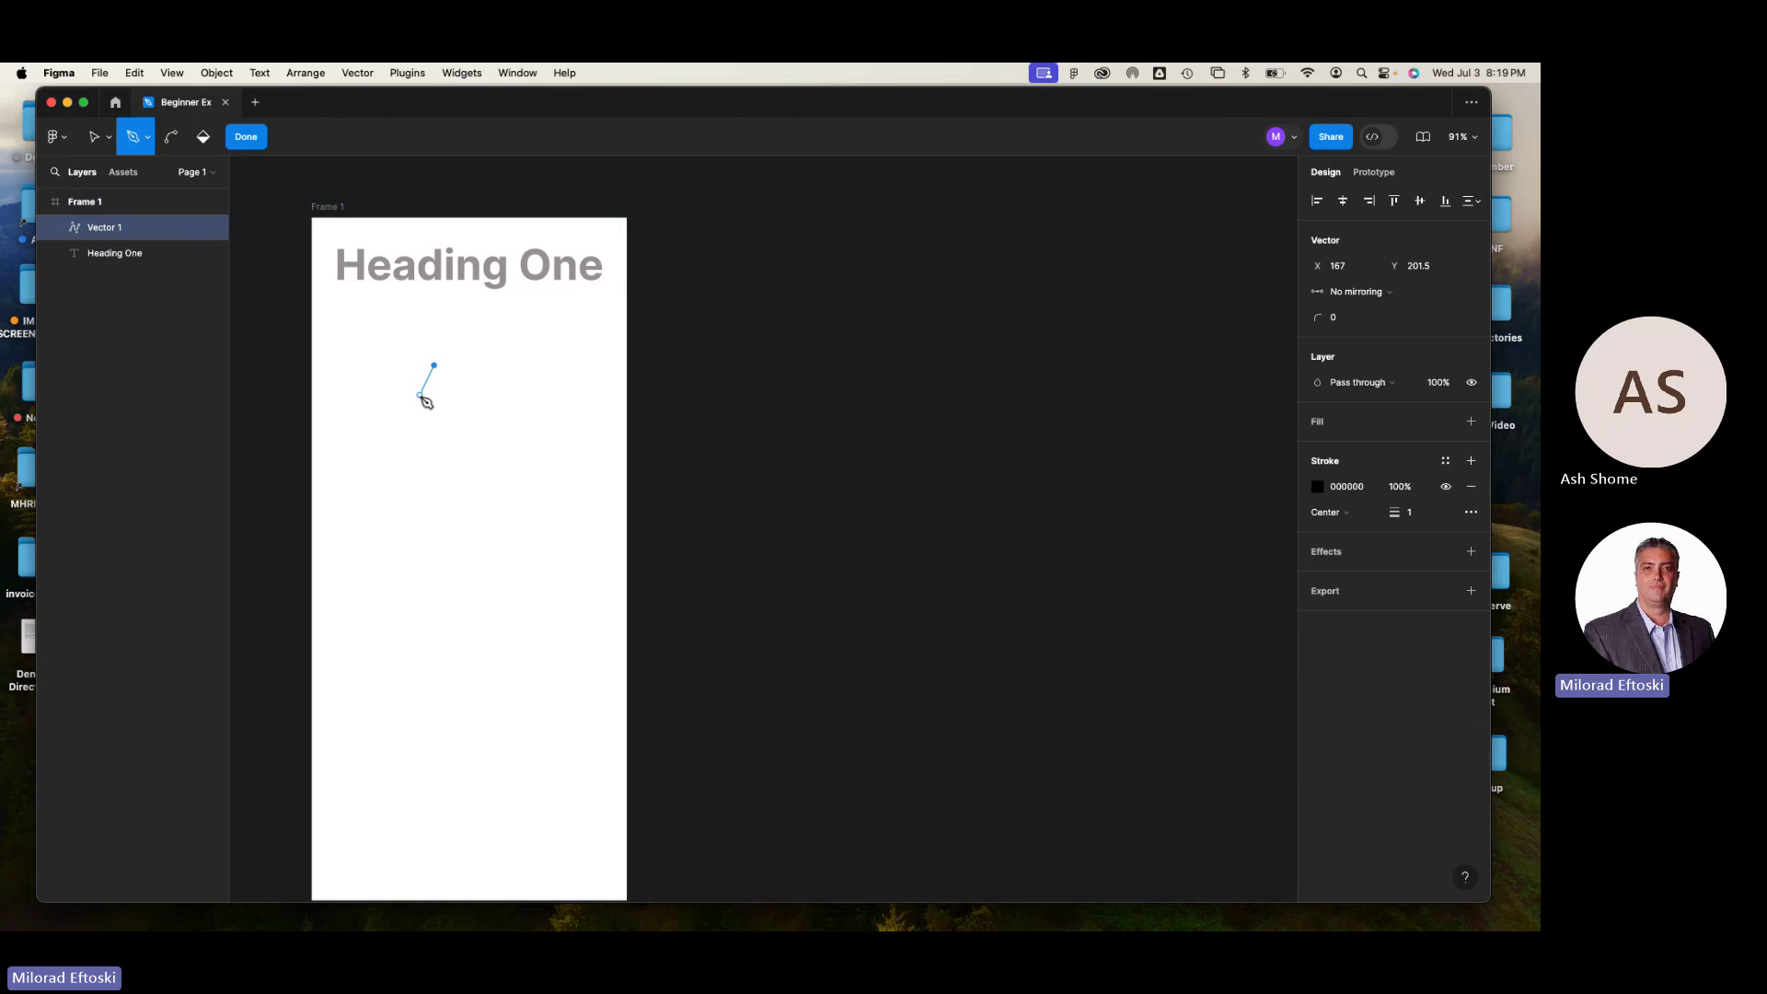
pyautogui.click(419, 400)
pyautogui.click(381, 372)
pyautogui.click(391, 320)
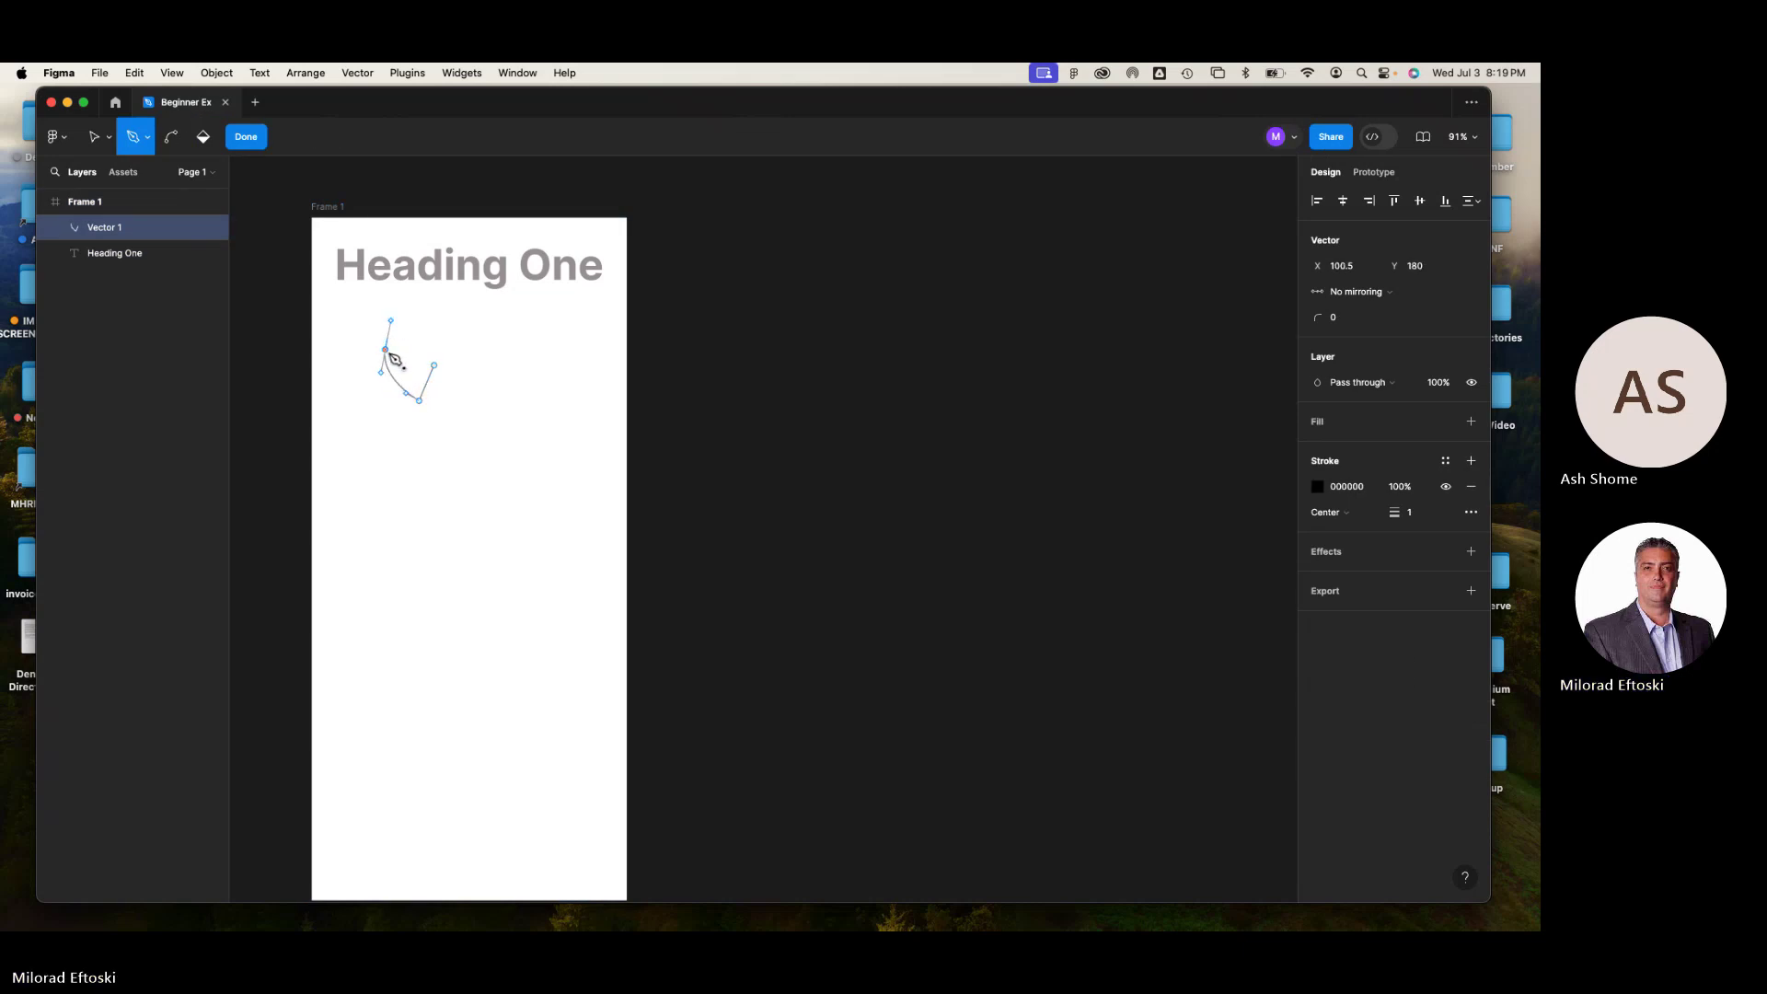
pyautogui.click(386, 351)
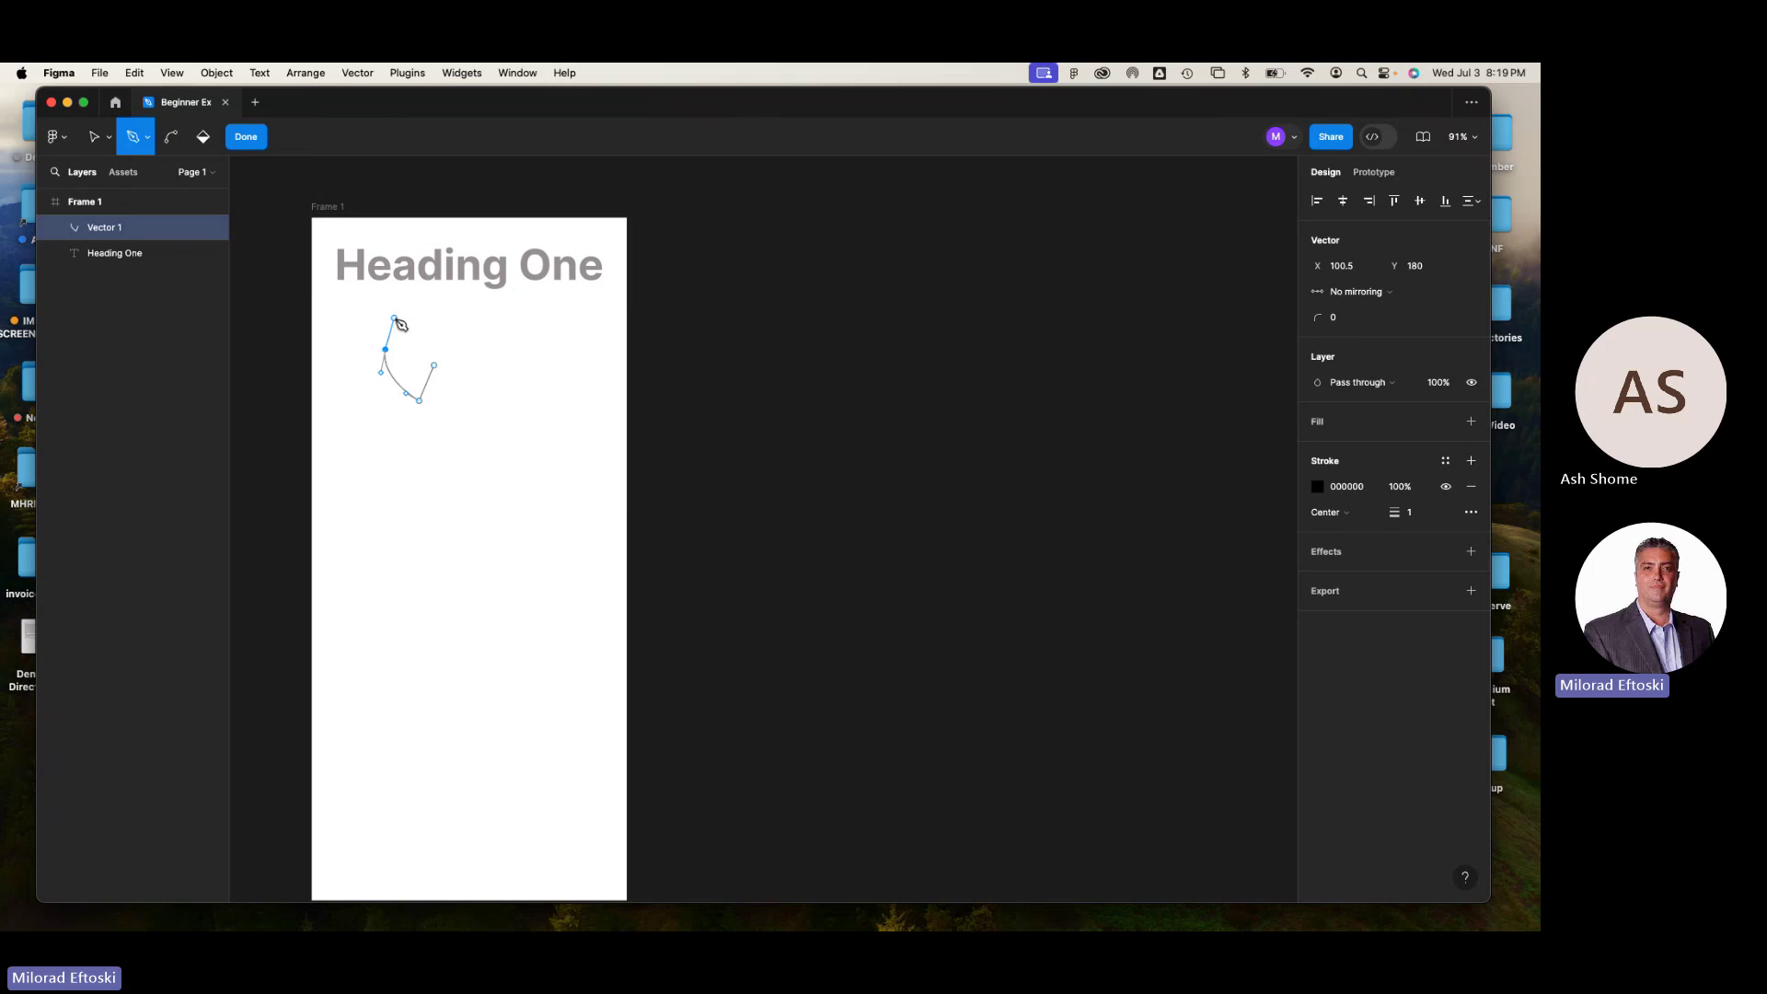
pyautogui.moveTo(385, 321); pyautogui.dragTo(351, 330)
pyautogui.moveTo(358, 400); pyautogui.dragTo(461, 580)
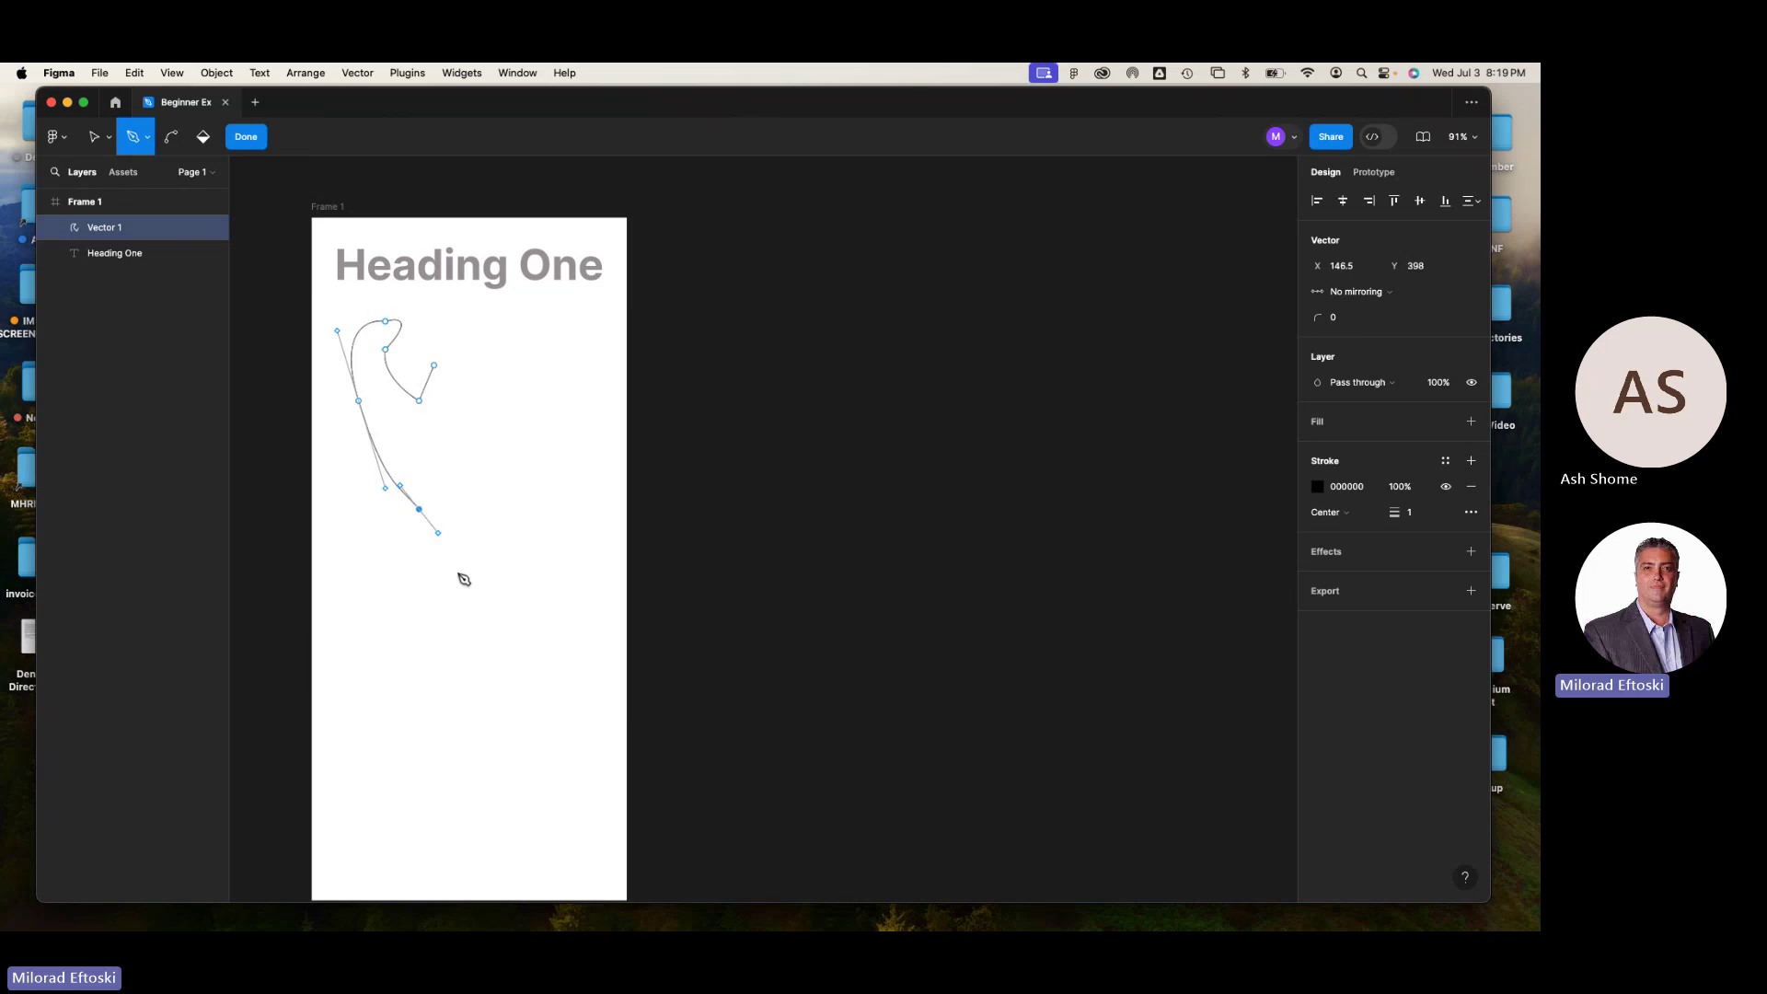
pyautogui.click(563, 553)
pyautogui.moveTo(538, 445); pyautogui.dragTo(549, 457)
pyautogui.click(434, 365)
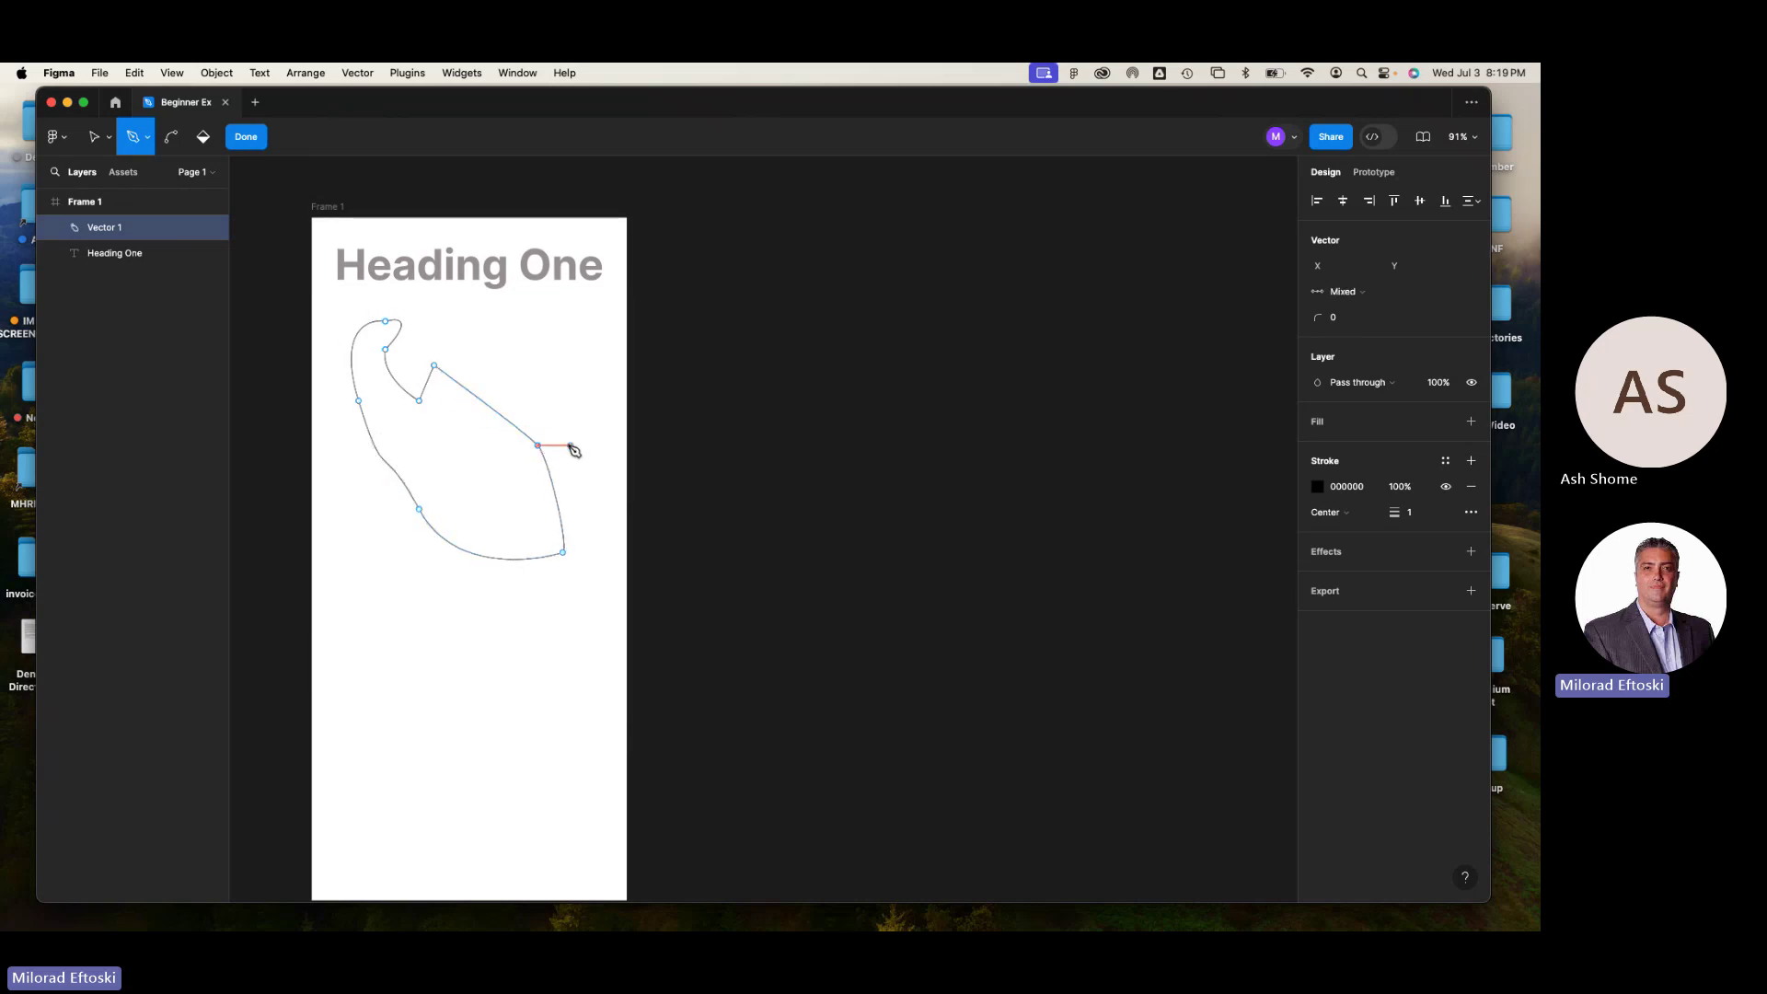
# - Shift the shape's long slanted upper edge slightly to the right with the Move tool and delete that segment
pyautogui.moveTo(433, 365)
pyautogui.mouseDown()
pyautogui.moveTo(438, 414)
pyautogui.moveTo(429, 377)
pyautogui.mouseUp()
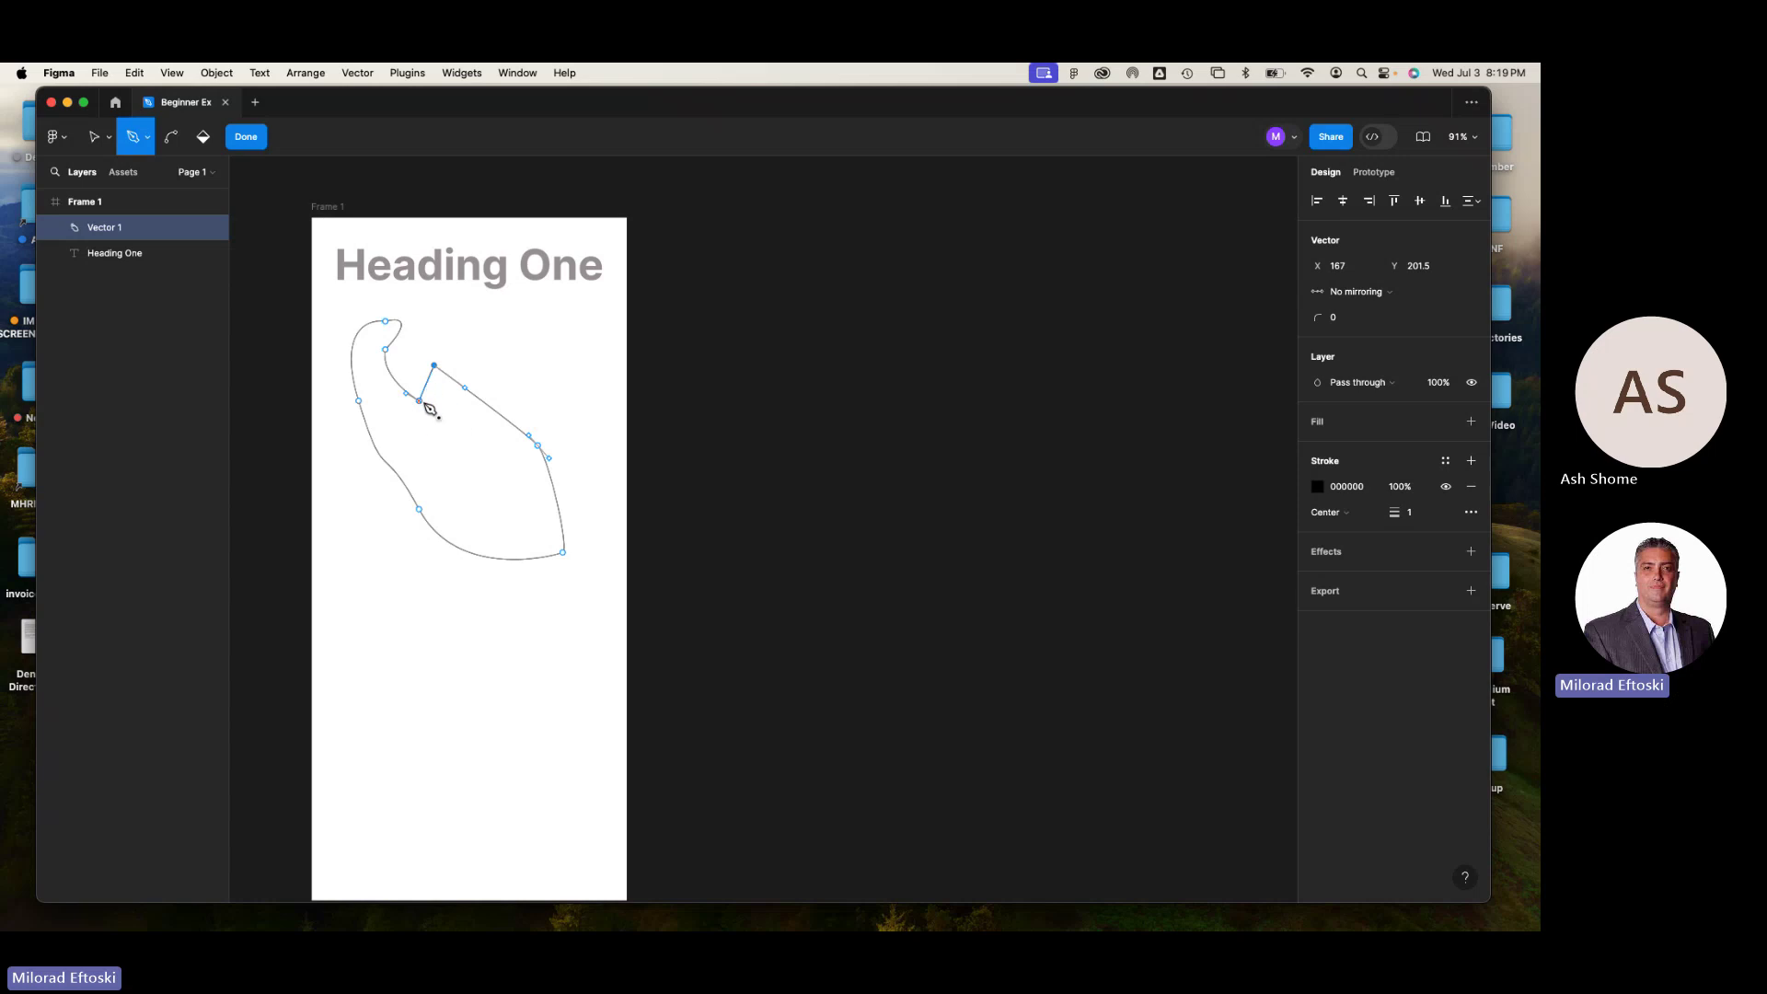
pyautogui.click(419, 400)
pyautogui.click(93, 137)
pyautogui.click(466, 347)
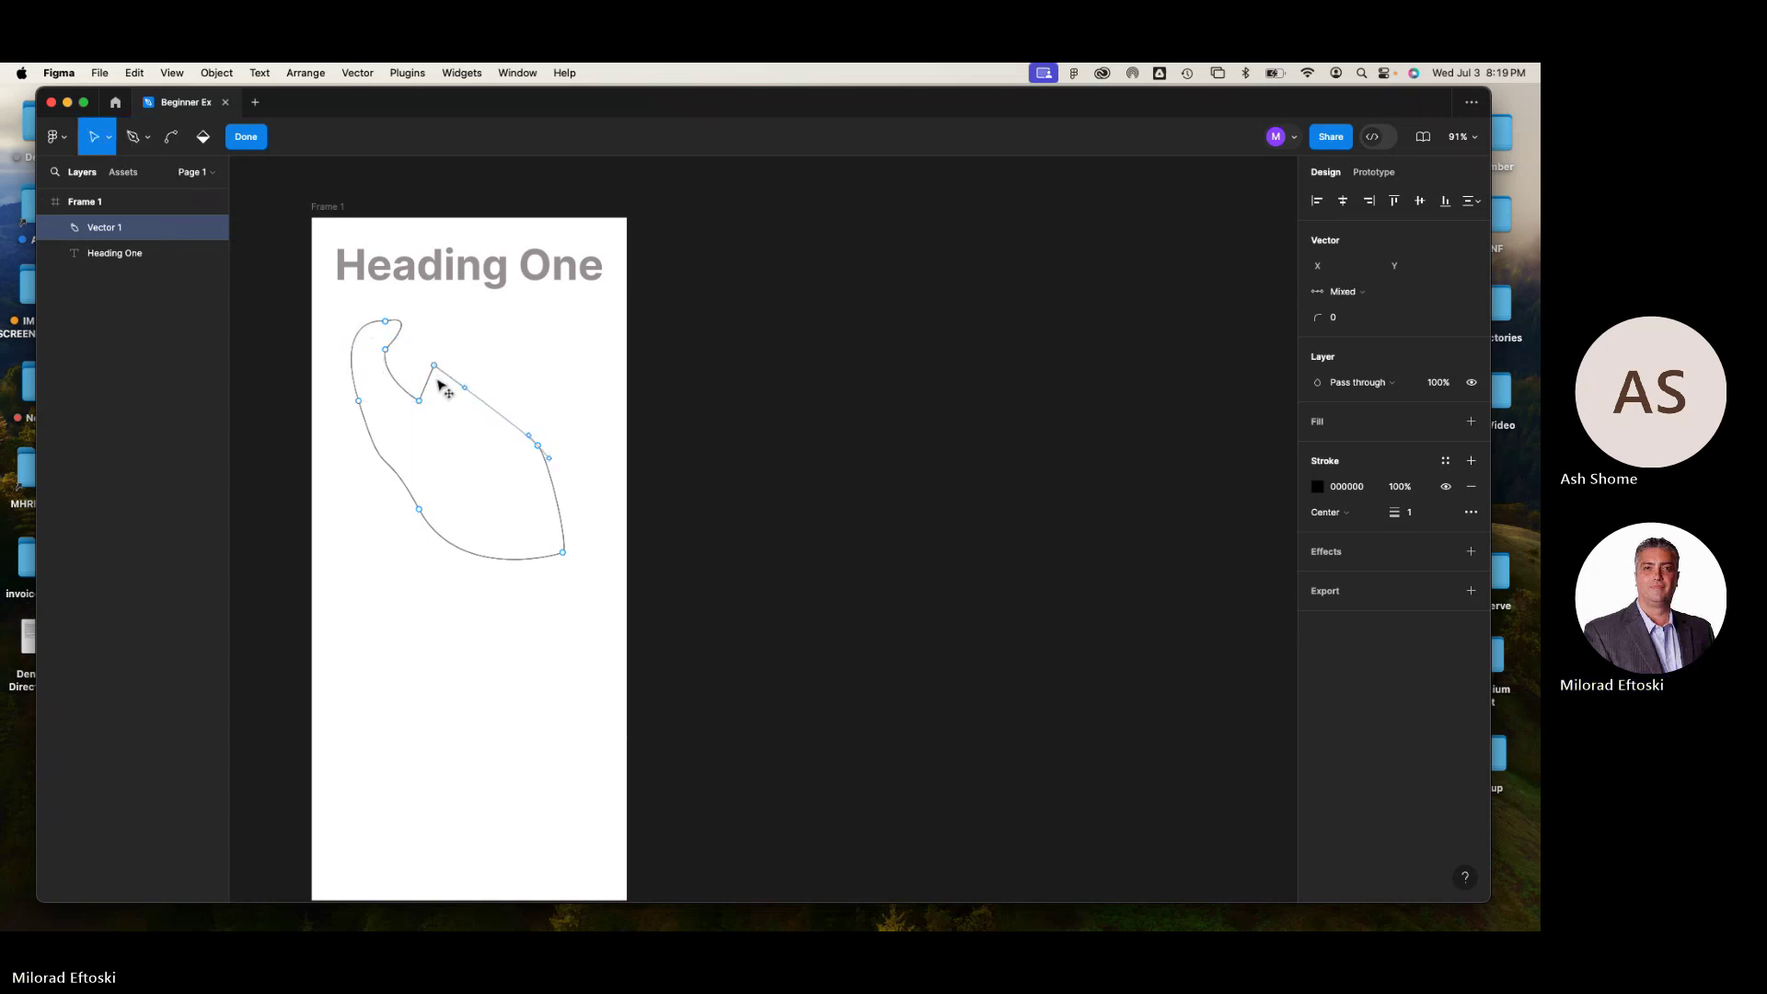
pyautogui.moveTo(444, 378); pyautogui.dragTo(465, 380)
pyautogui.press('Delete')
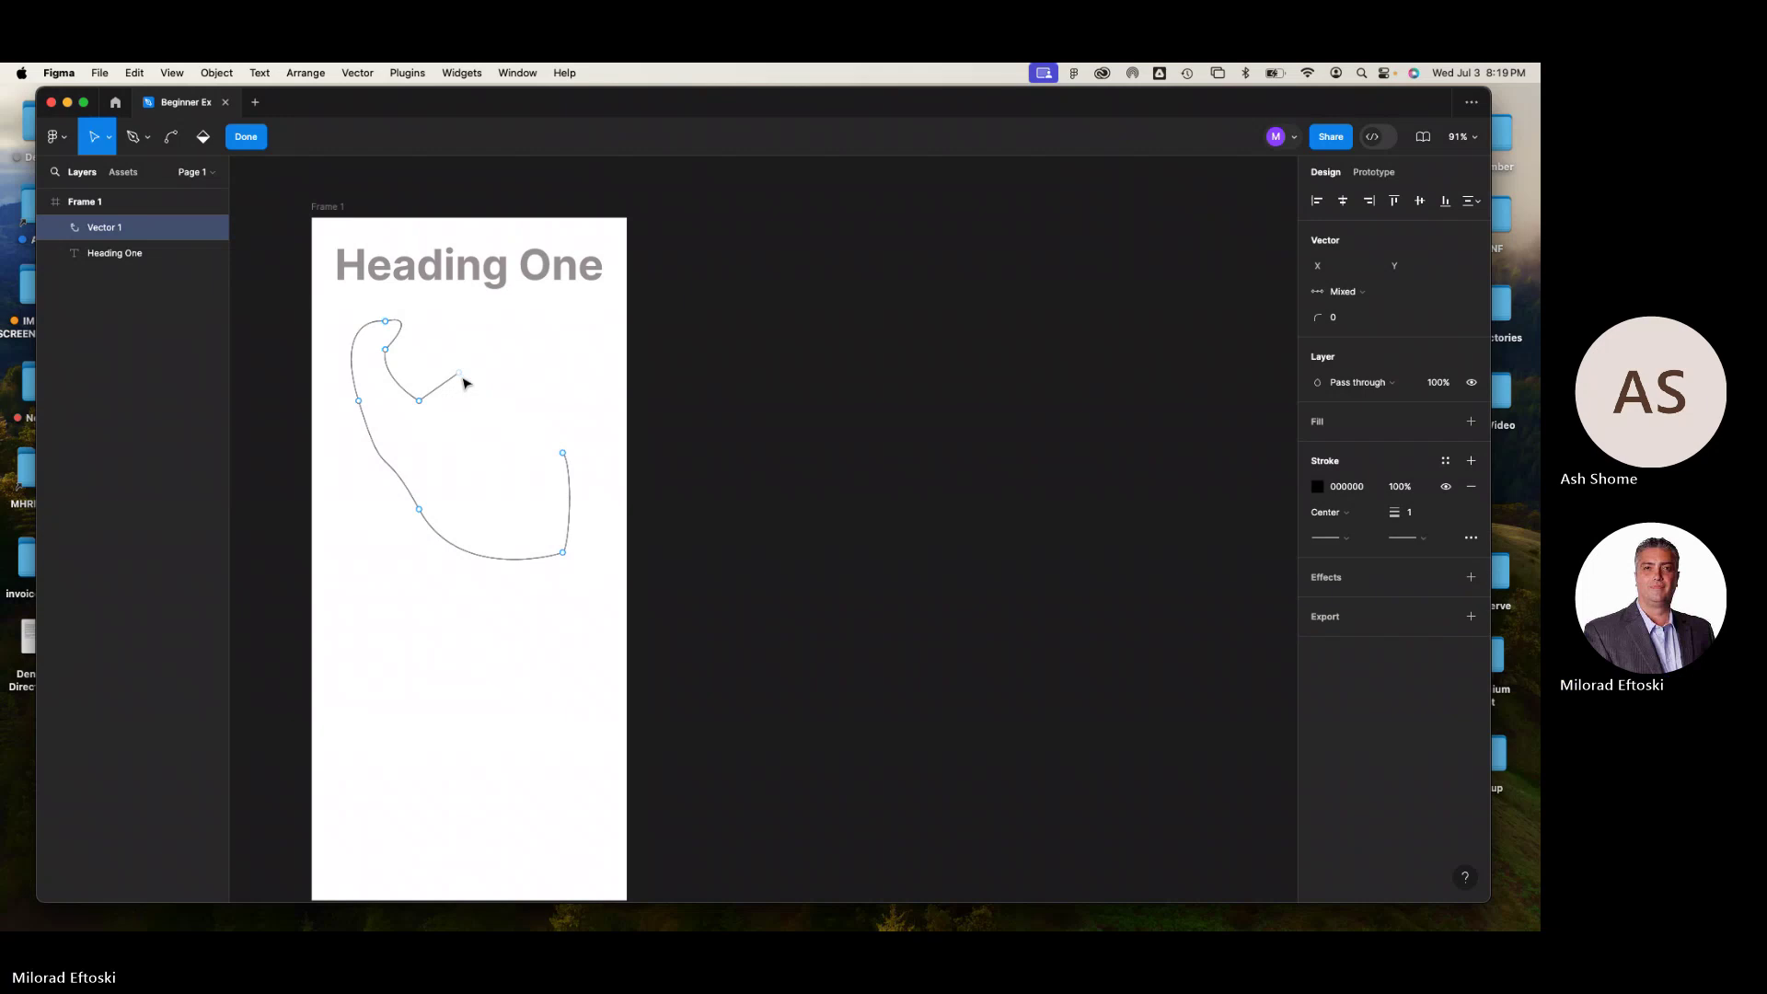
# - Delete all remaining points of the vector shape below the heading and leave vector editing
pyautogui.moveTo(329, 313); pyautogui.dragTo(580, 599)
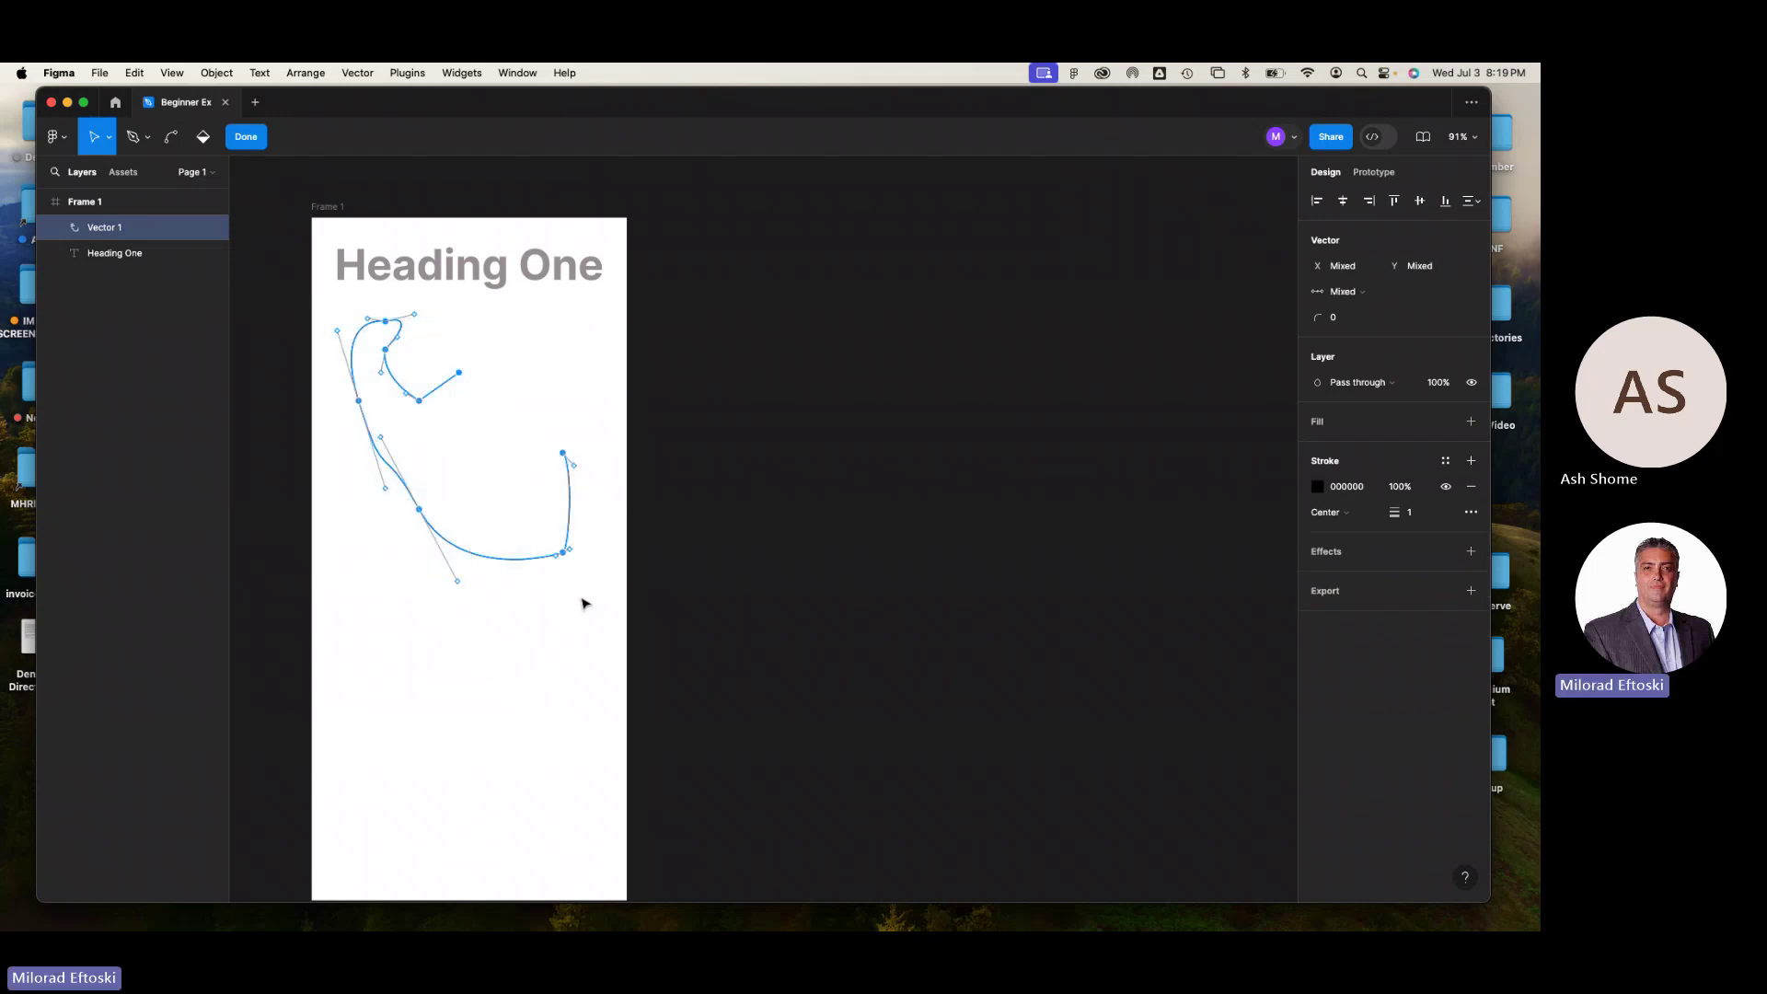
pyautogui.press('Delete')
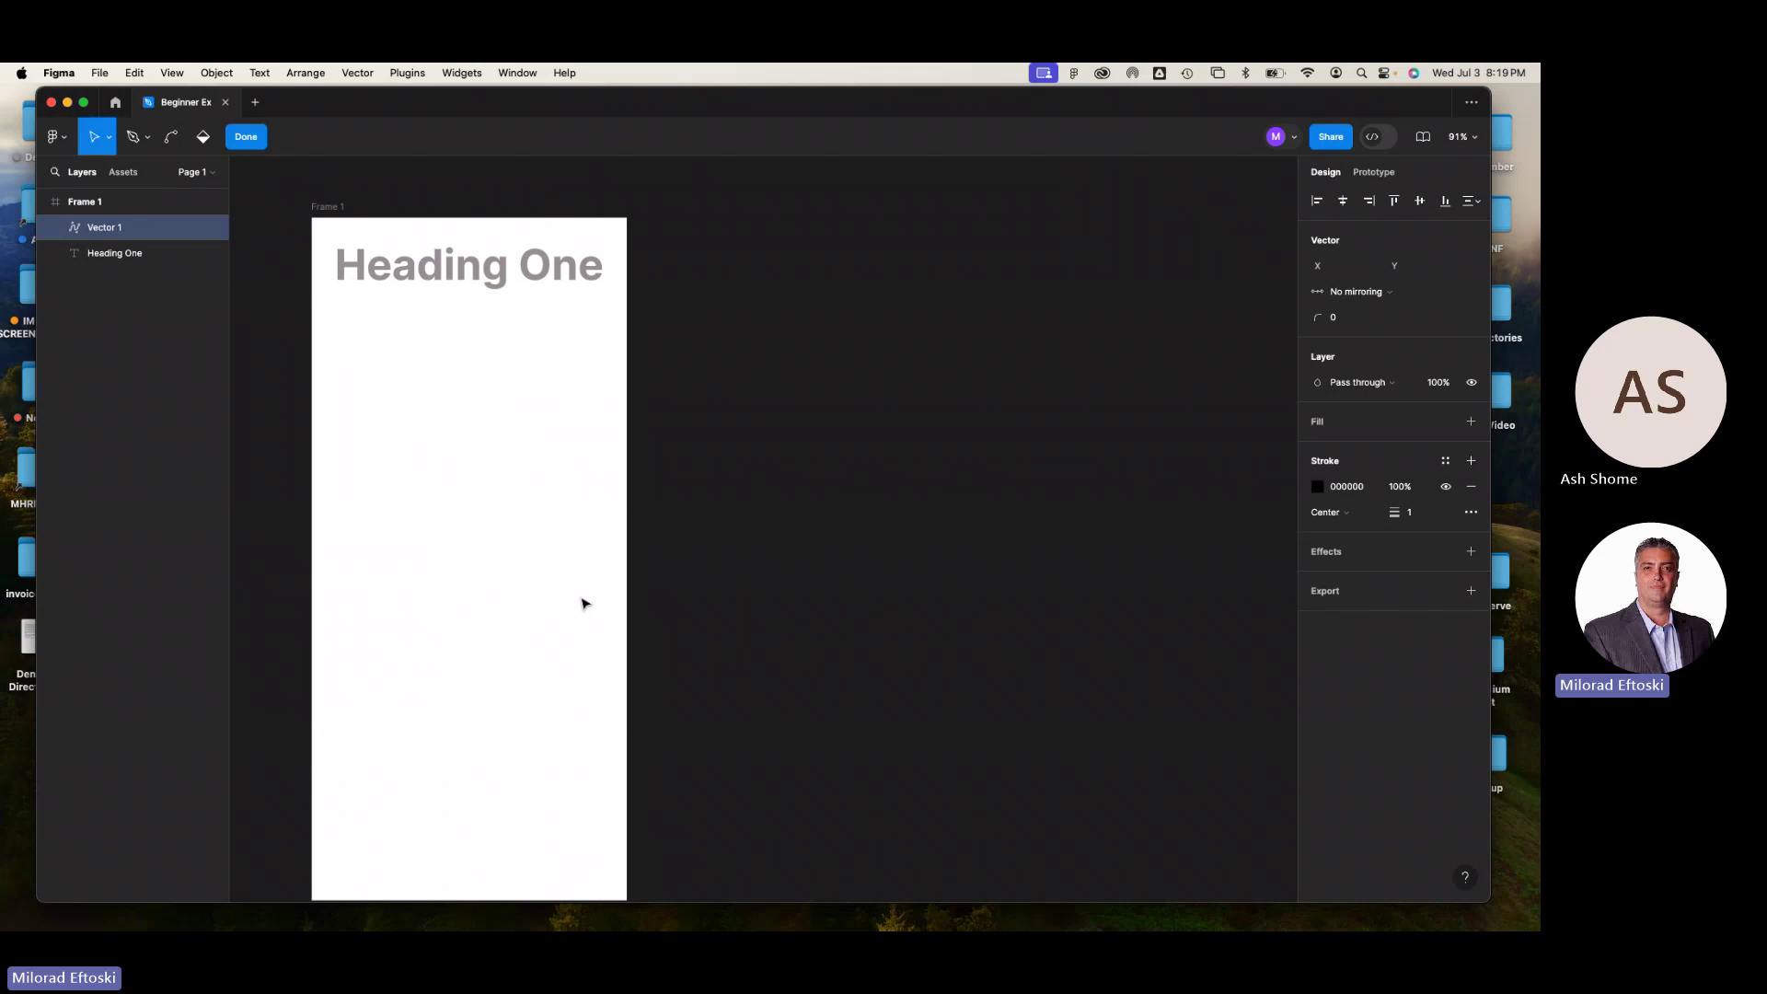
pyautogui.click(173, 141)
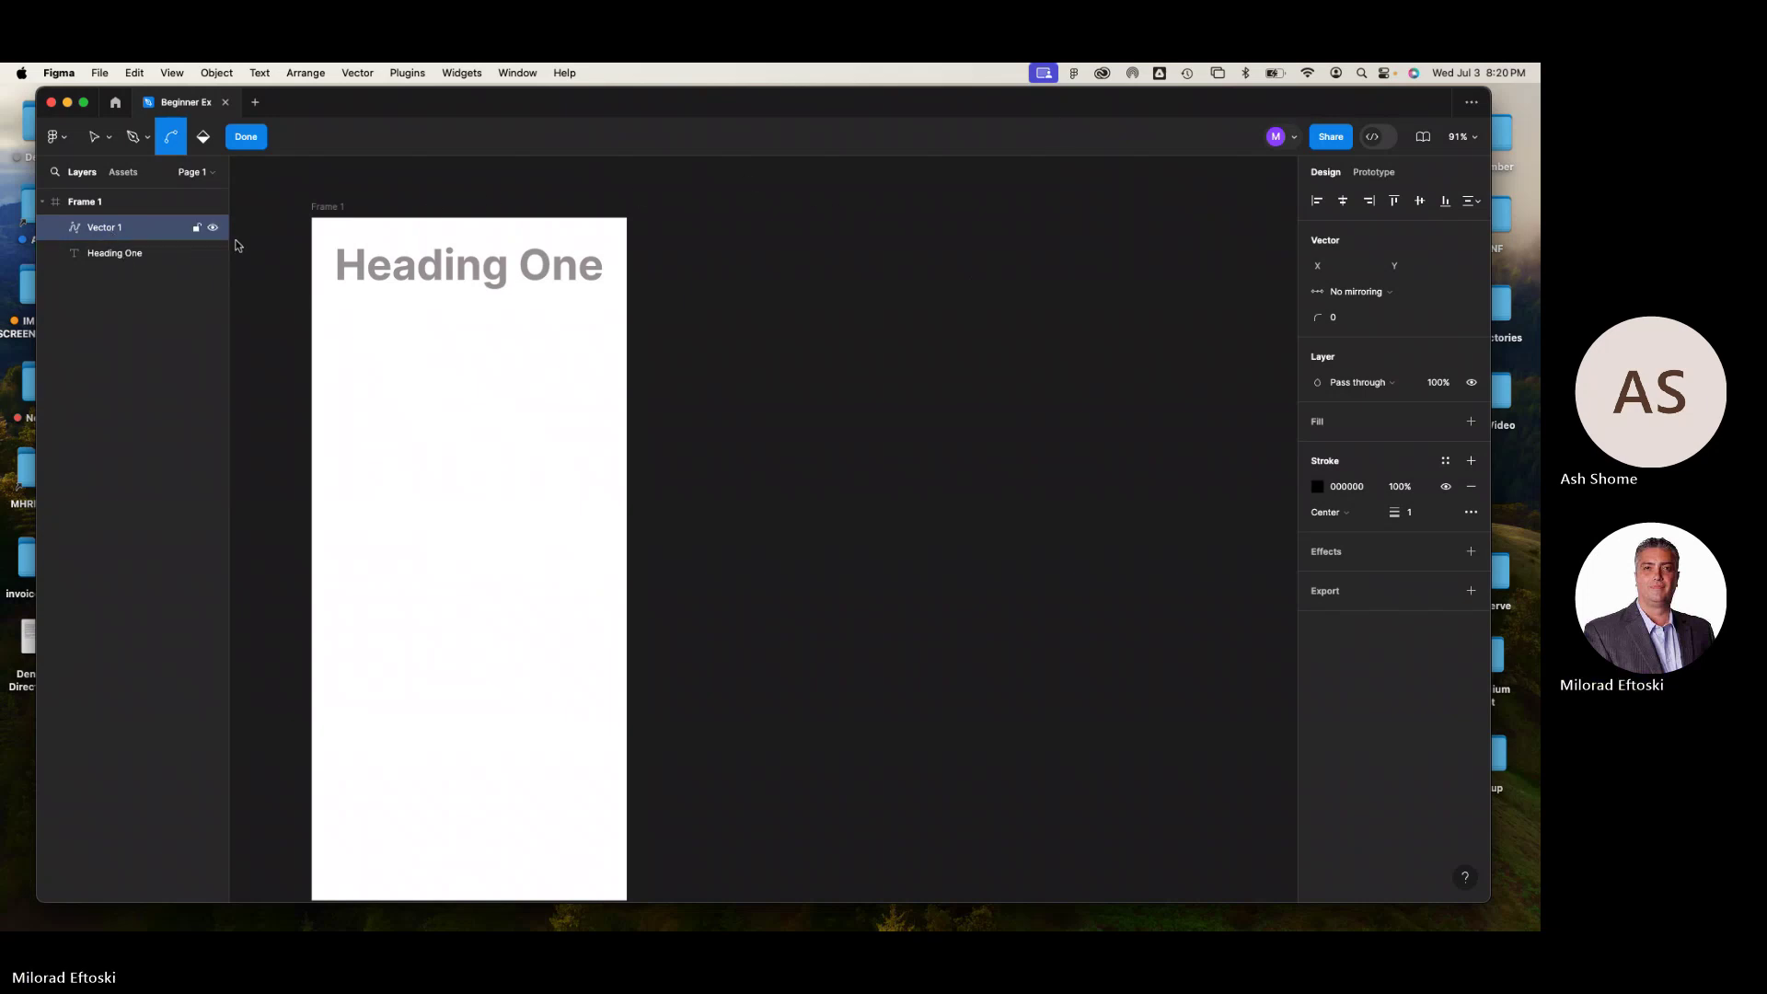
pyautogui.click(129, 255)
pyautogui.click(118, 249)
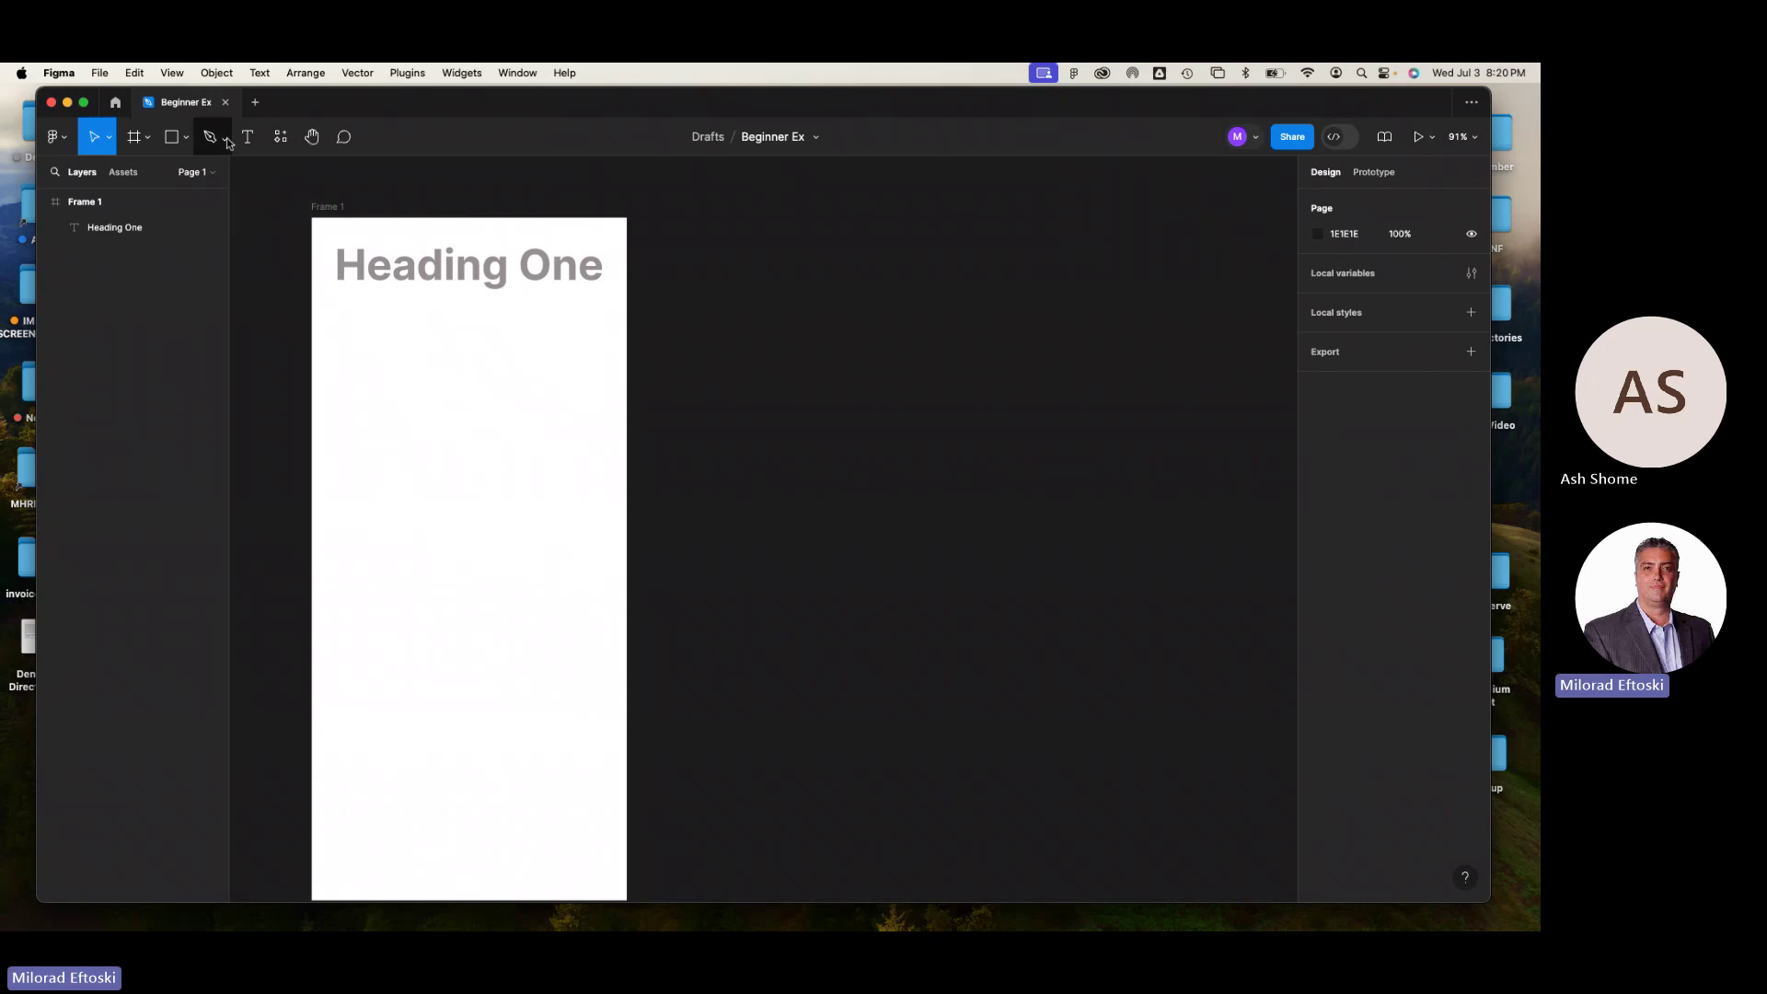
# - Look at the Pencil tool's stroke options and return to the Move tool without drawing
pyautogui.click(219, 139)
pyautogui.click(208, 196)
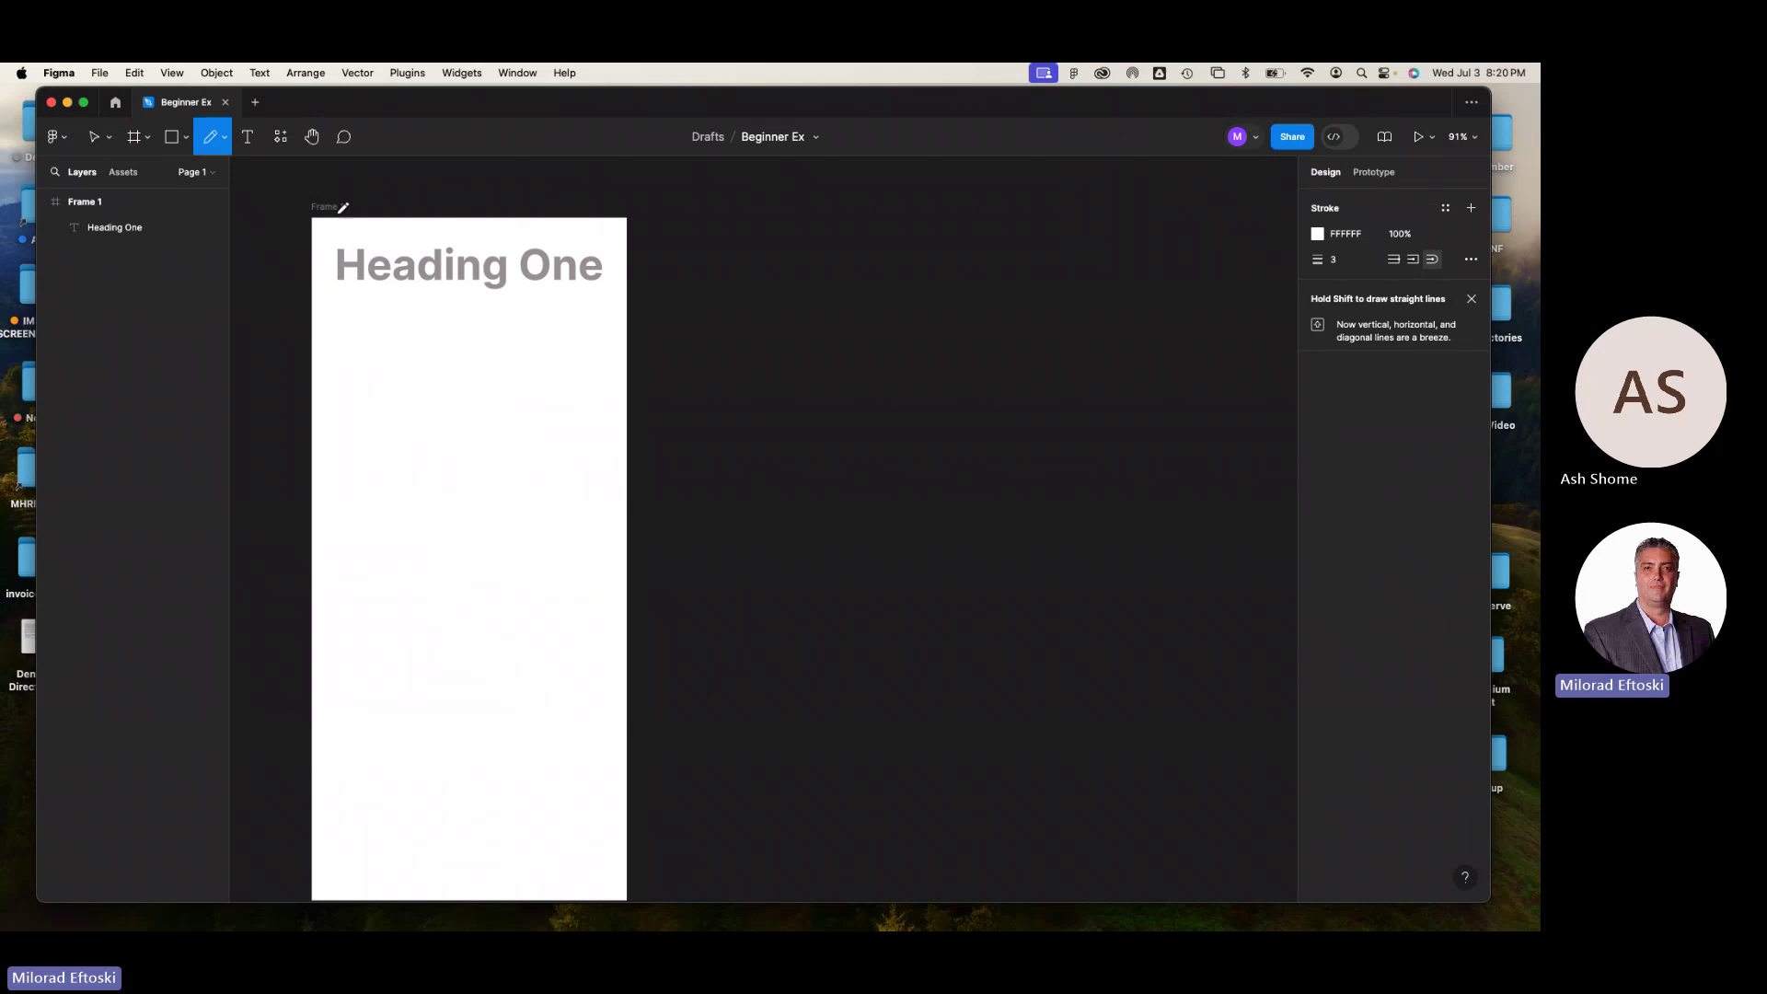
pyautogui.click(108, 138)
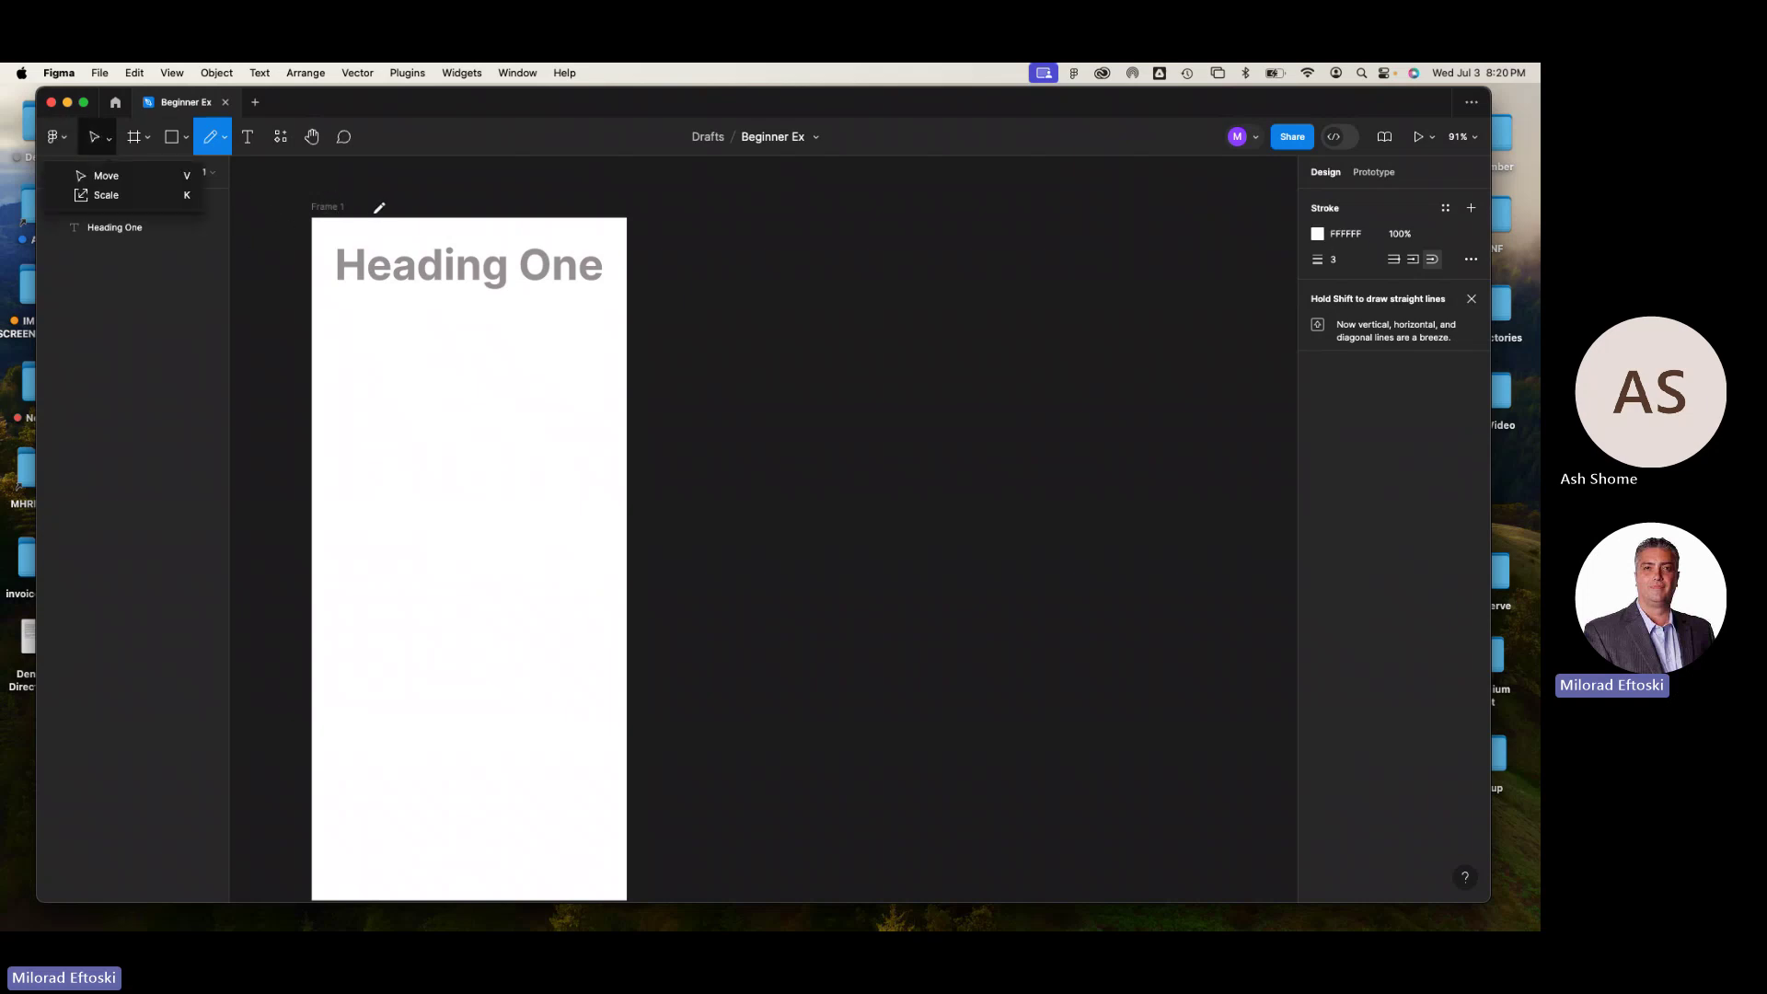
pyautogui.click(107, 142)
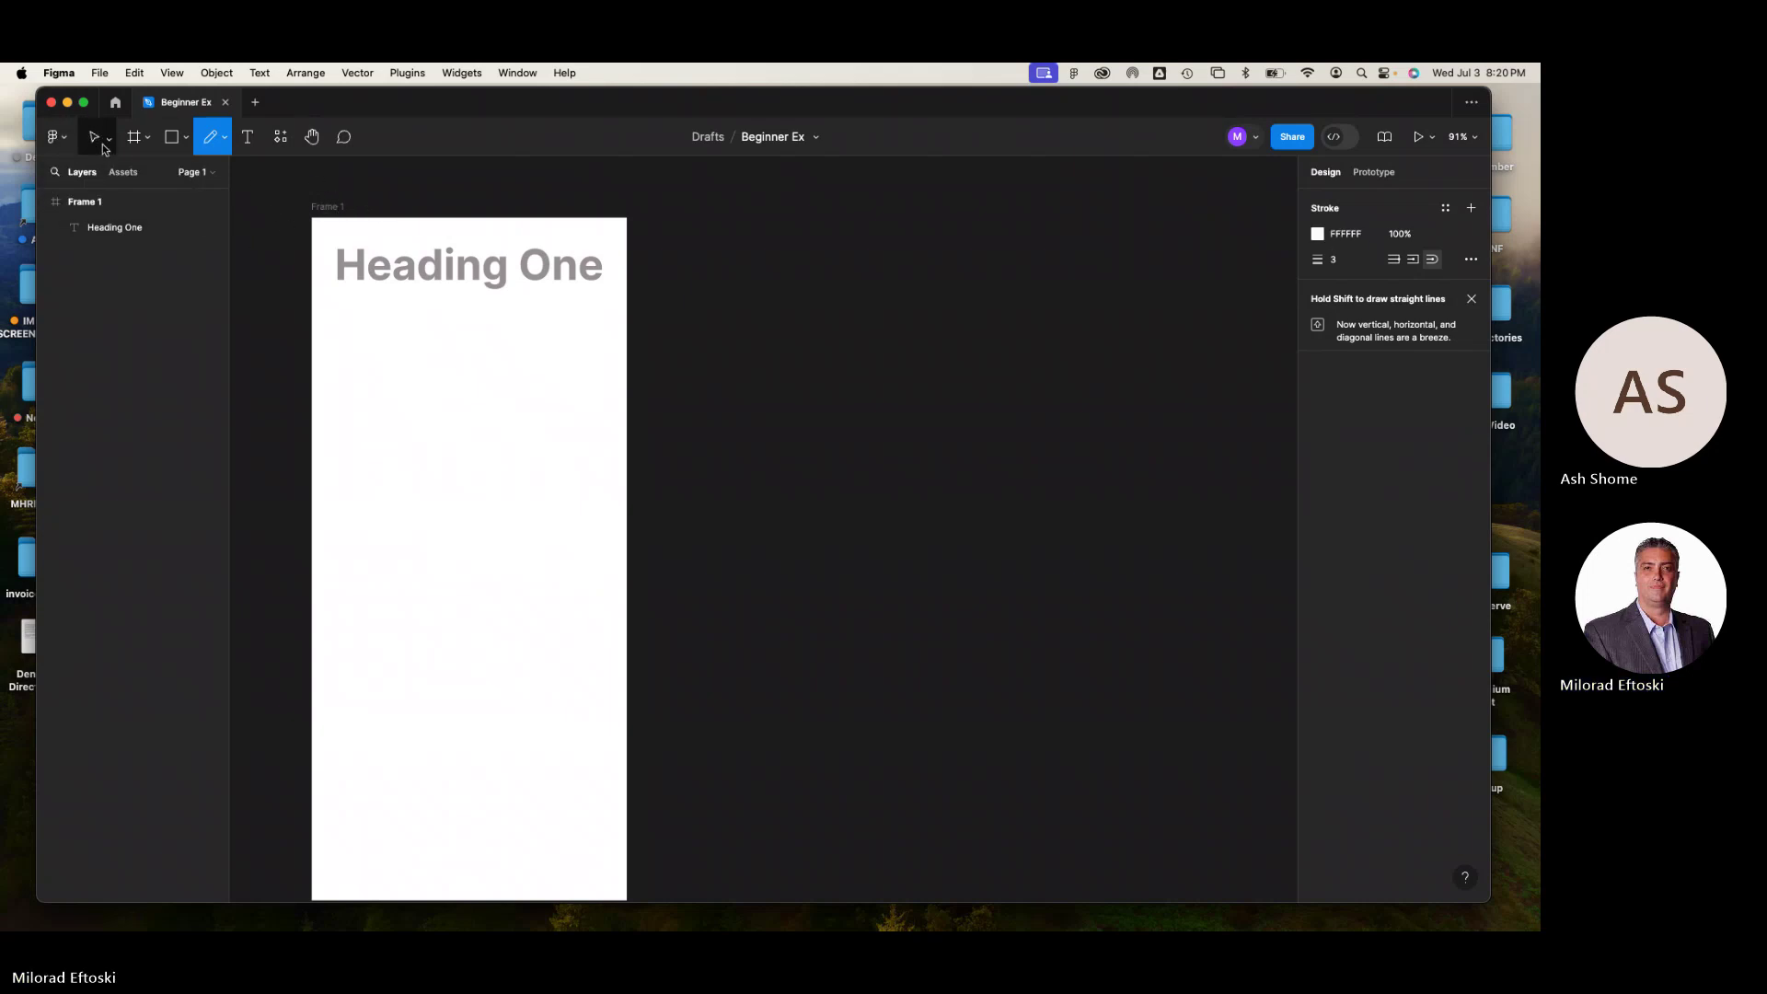
pyautogui.click(107, 145)
pyautogui.click(103, 175)
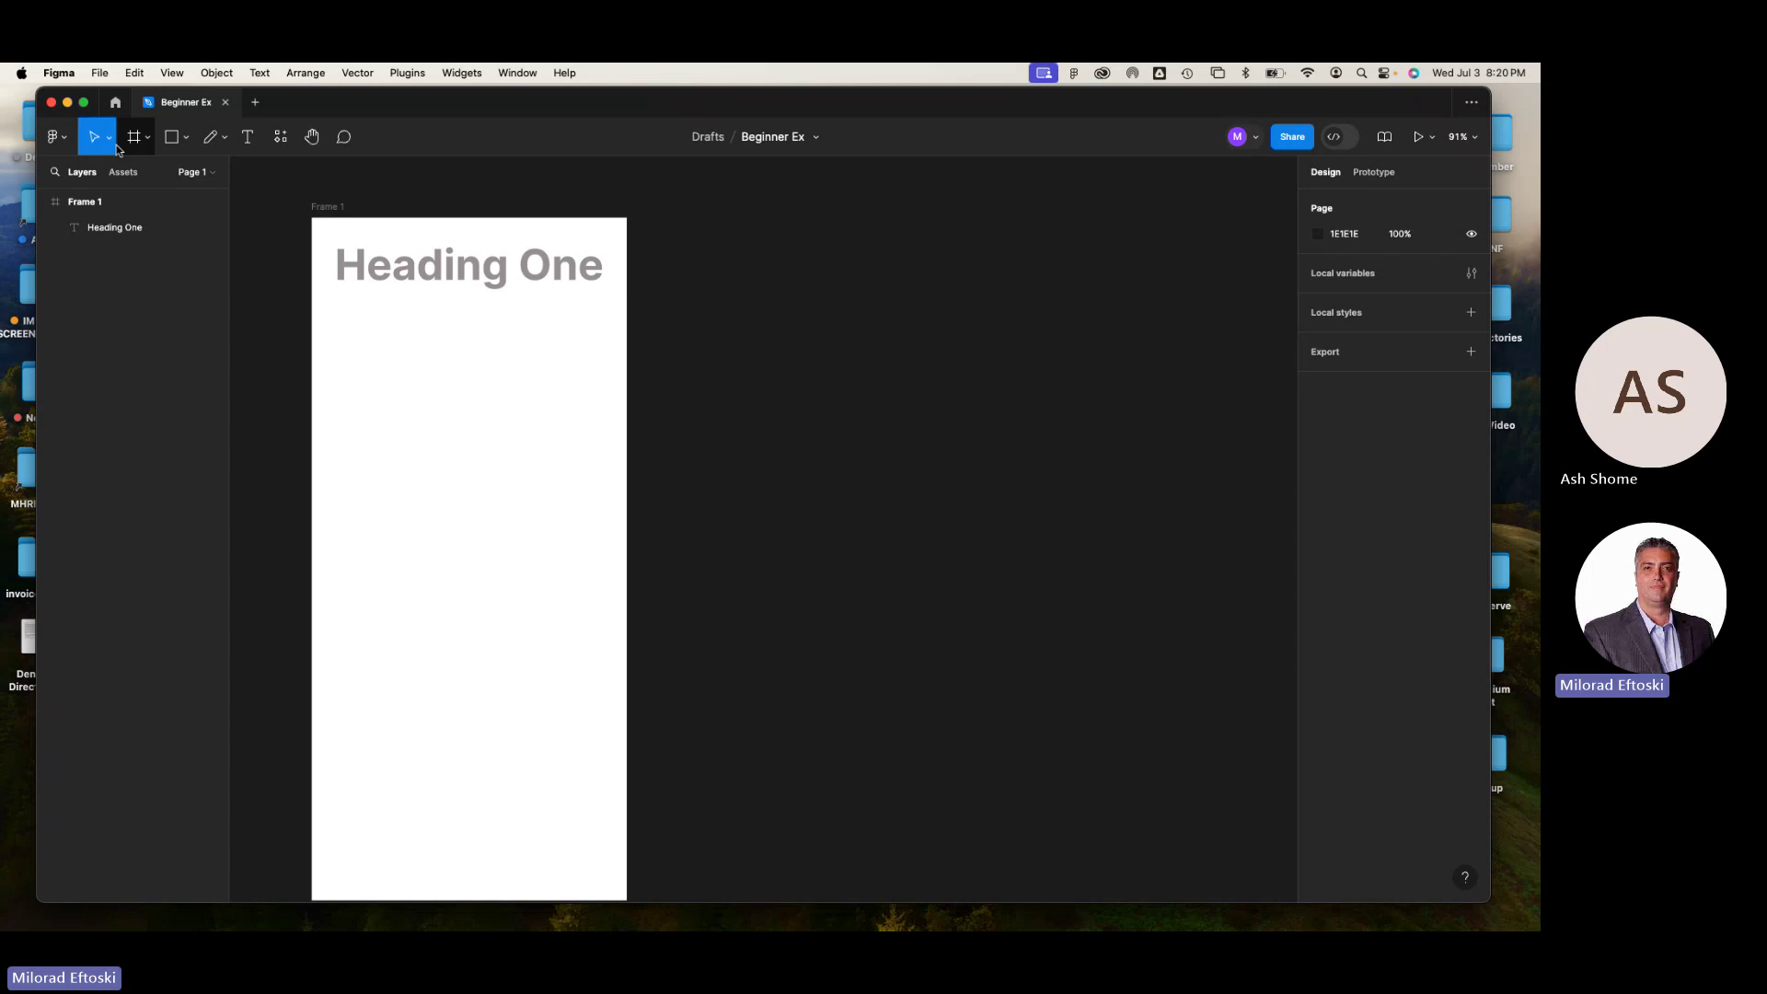
# - Move the heading in Frame 1 slightly down, to about X 18 and Y 26, with the Move tool
pyautogui.click(109, 146)
pyautogui.click(106, 177)
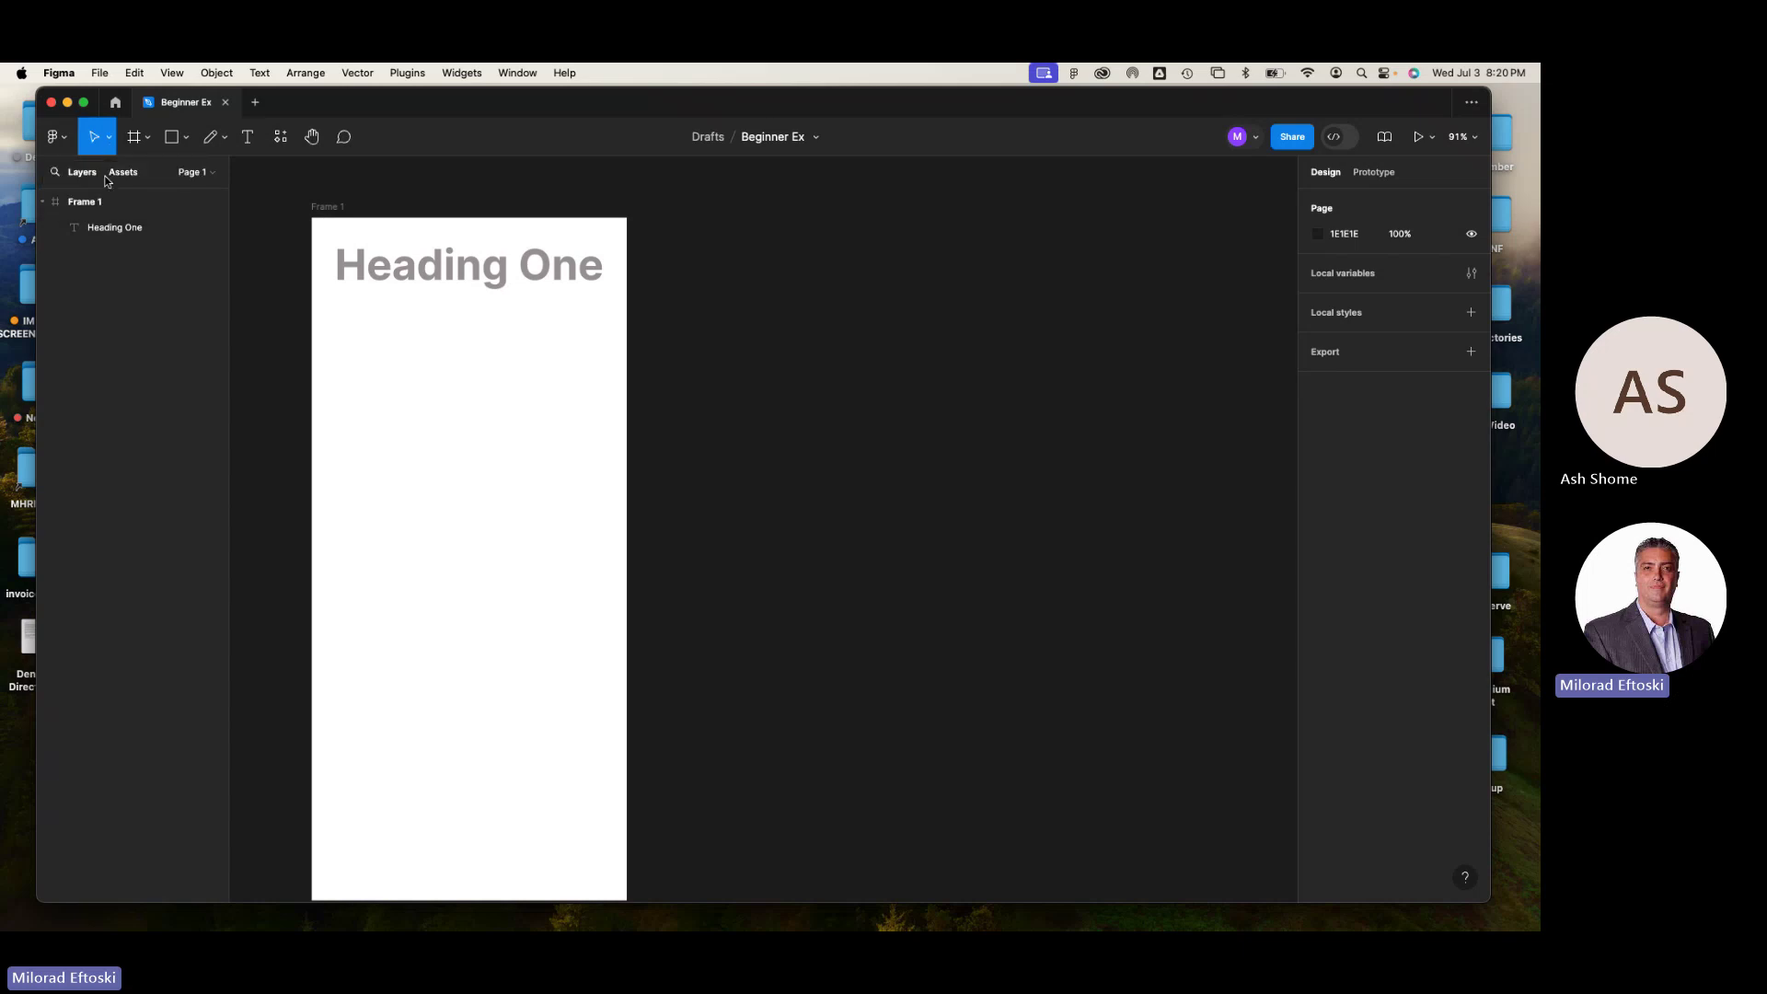
pyautogui.moveTo(457, 288)
pyautogui.mouseDown()
pyautogui.moveTo(411, 344)
pyautogui.moveTo(447, 262)
pyautogui.mouseUp()
pyautogui.click(657, 424)
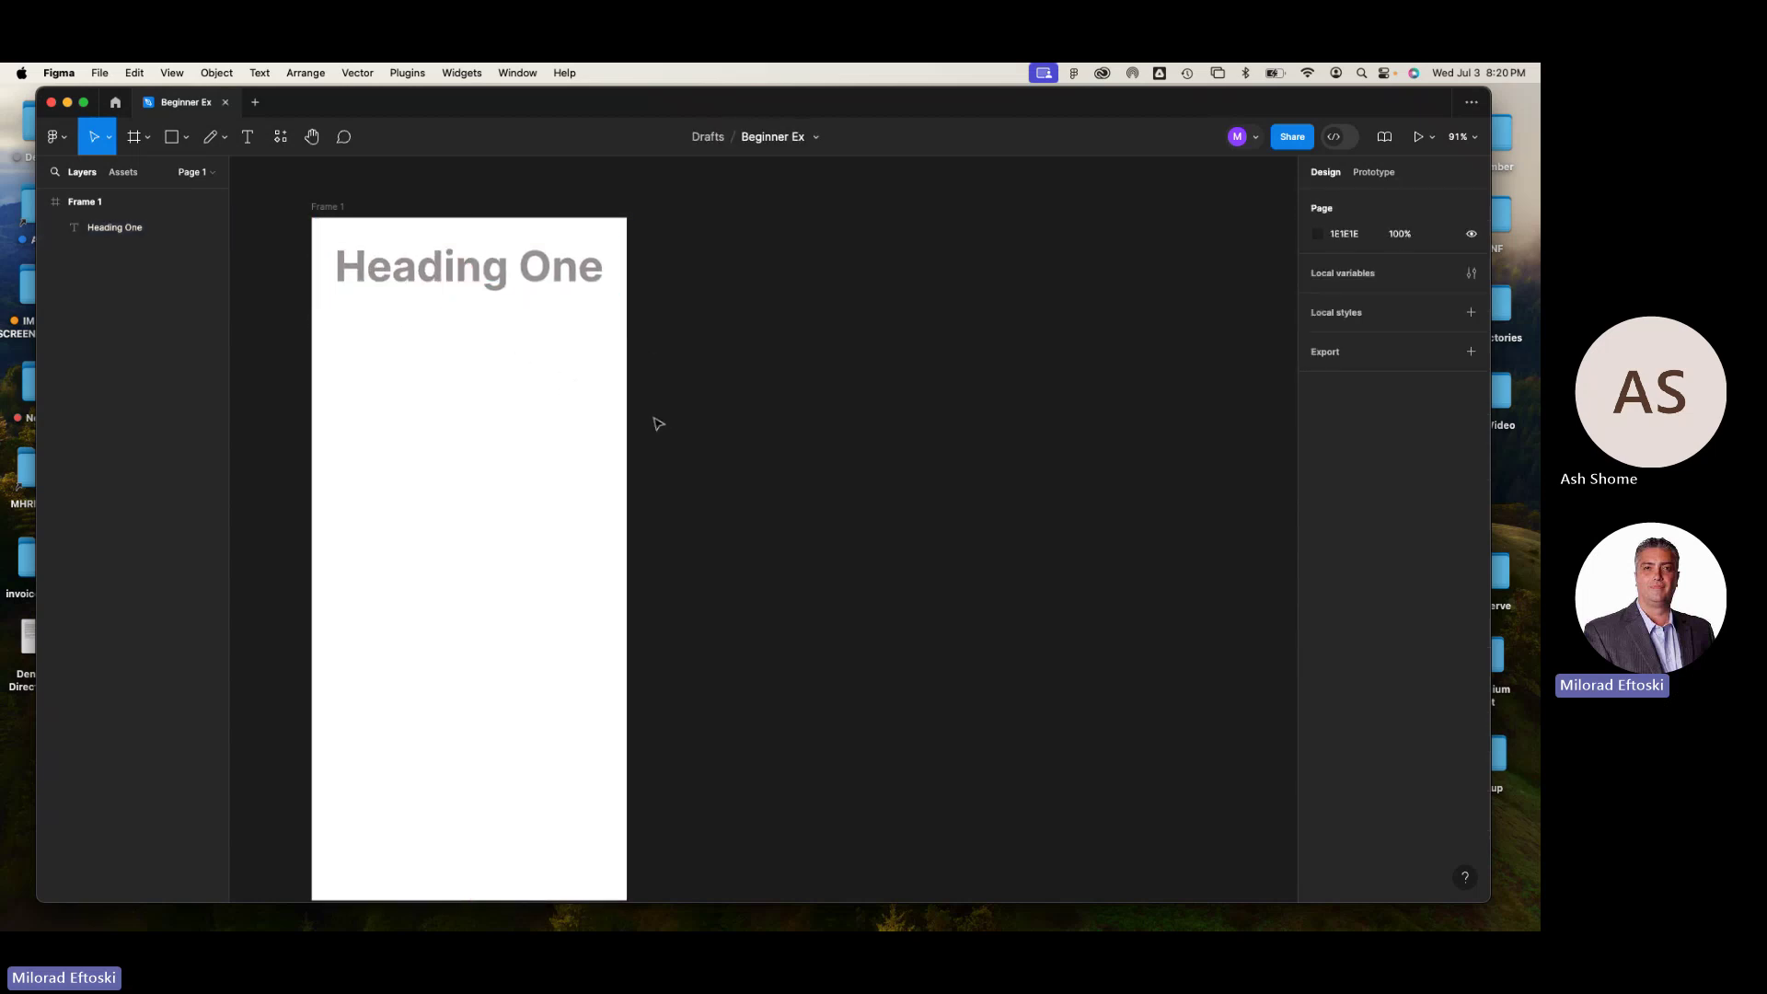
pyautogui.click(86, 208)
pyautogui.click(438, 288)
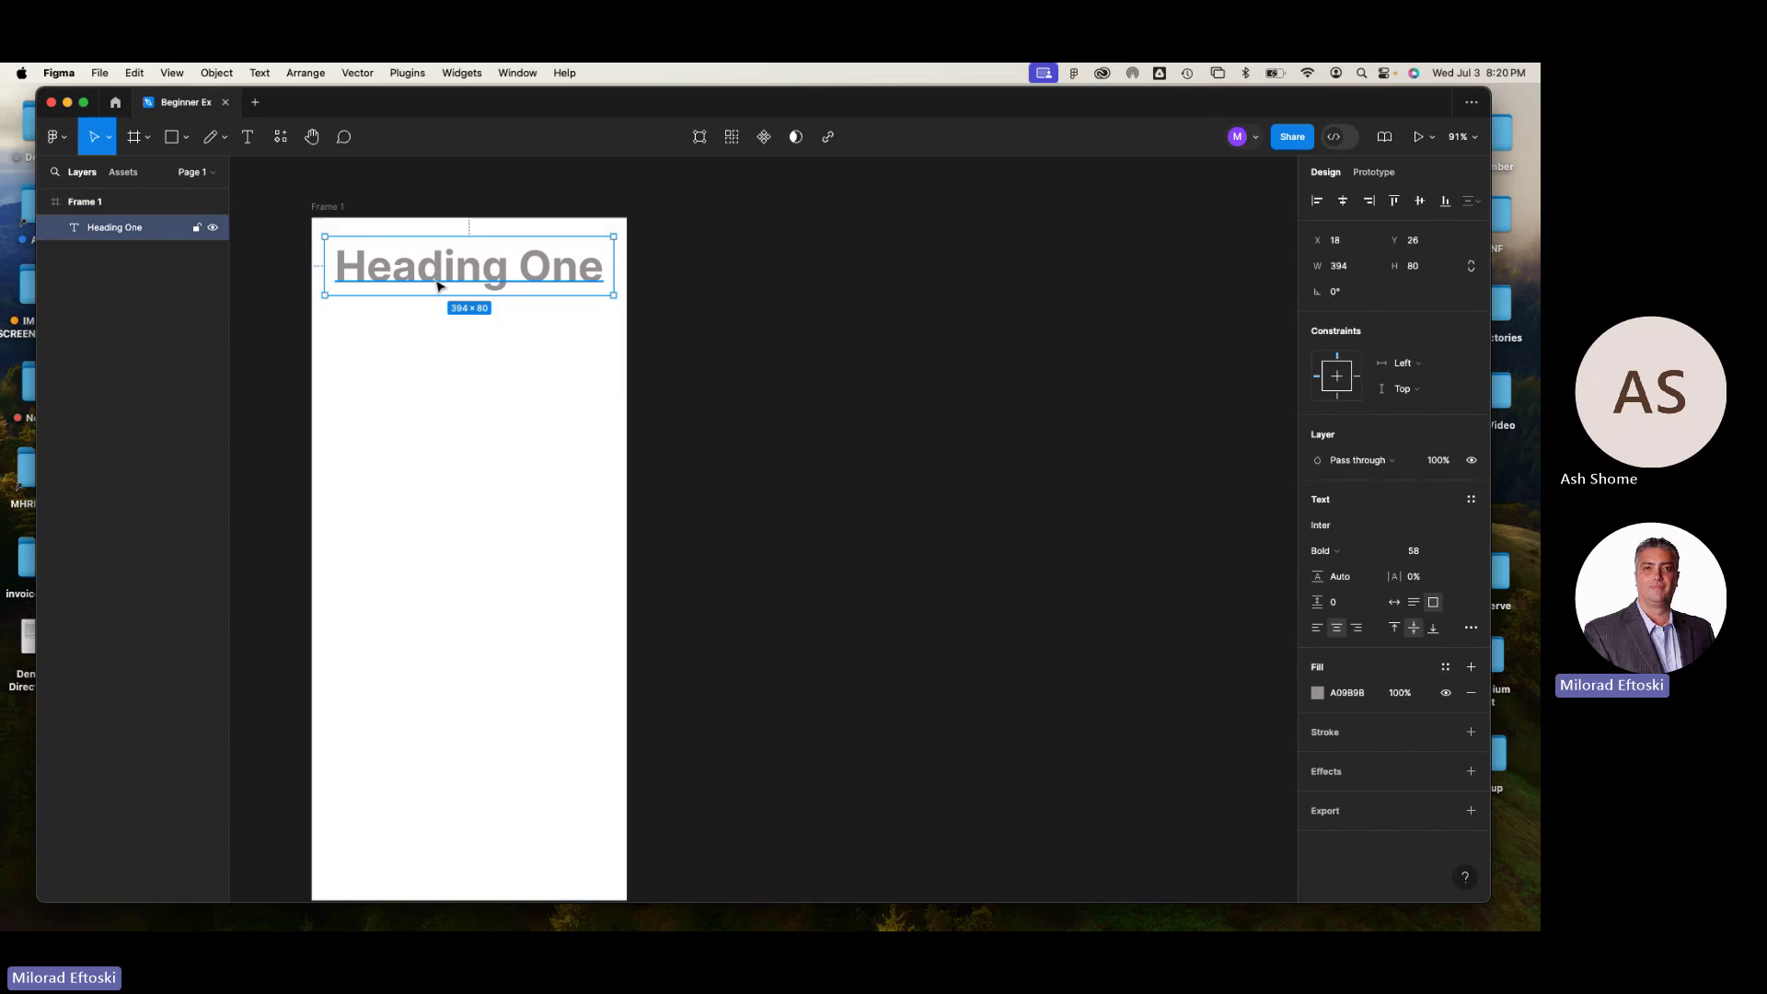
# - Add a 10 px layout grid to Frame 1 and remove it again
pyautogui.click(330, 212)
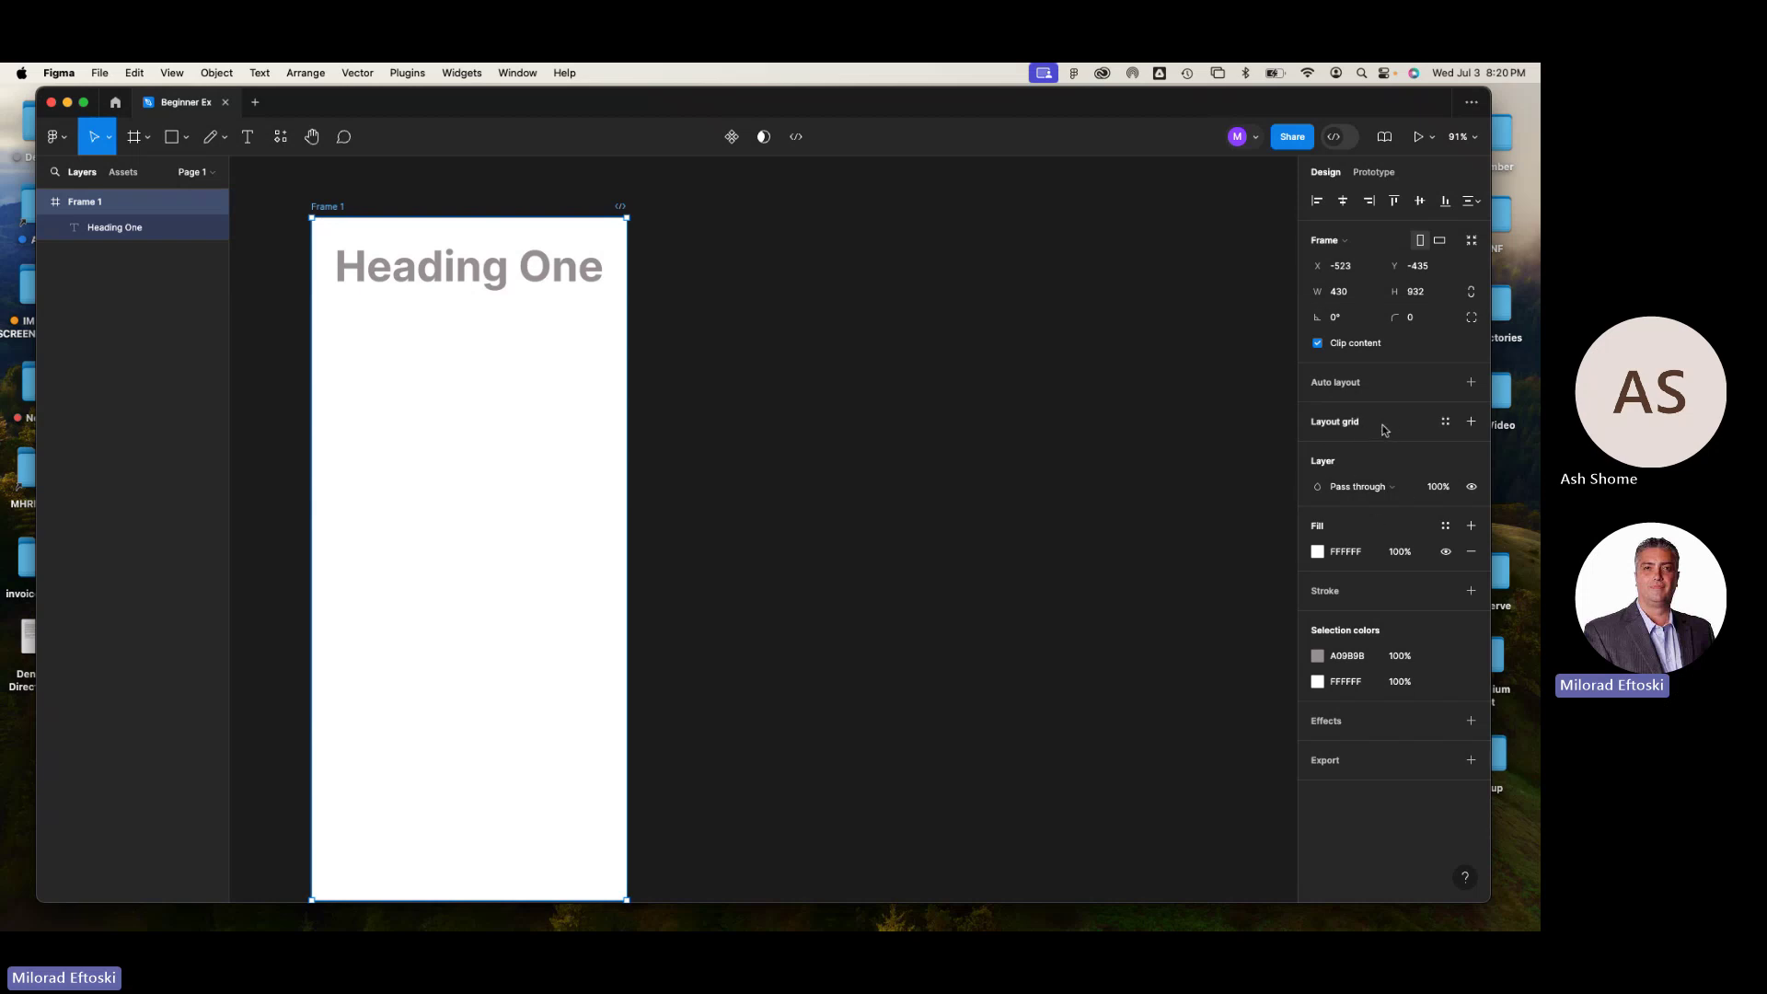
pyautogui.click(1471, 422)
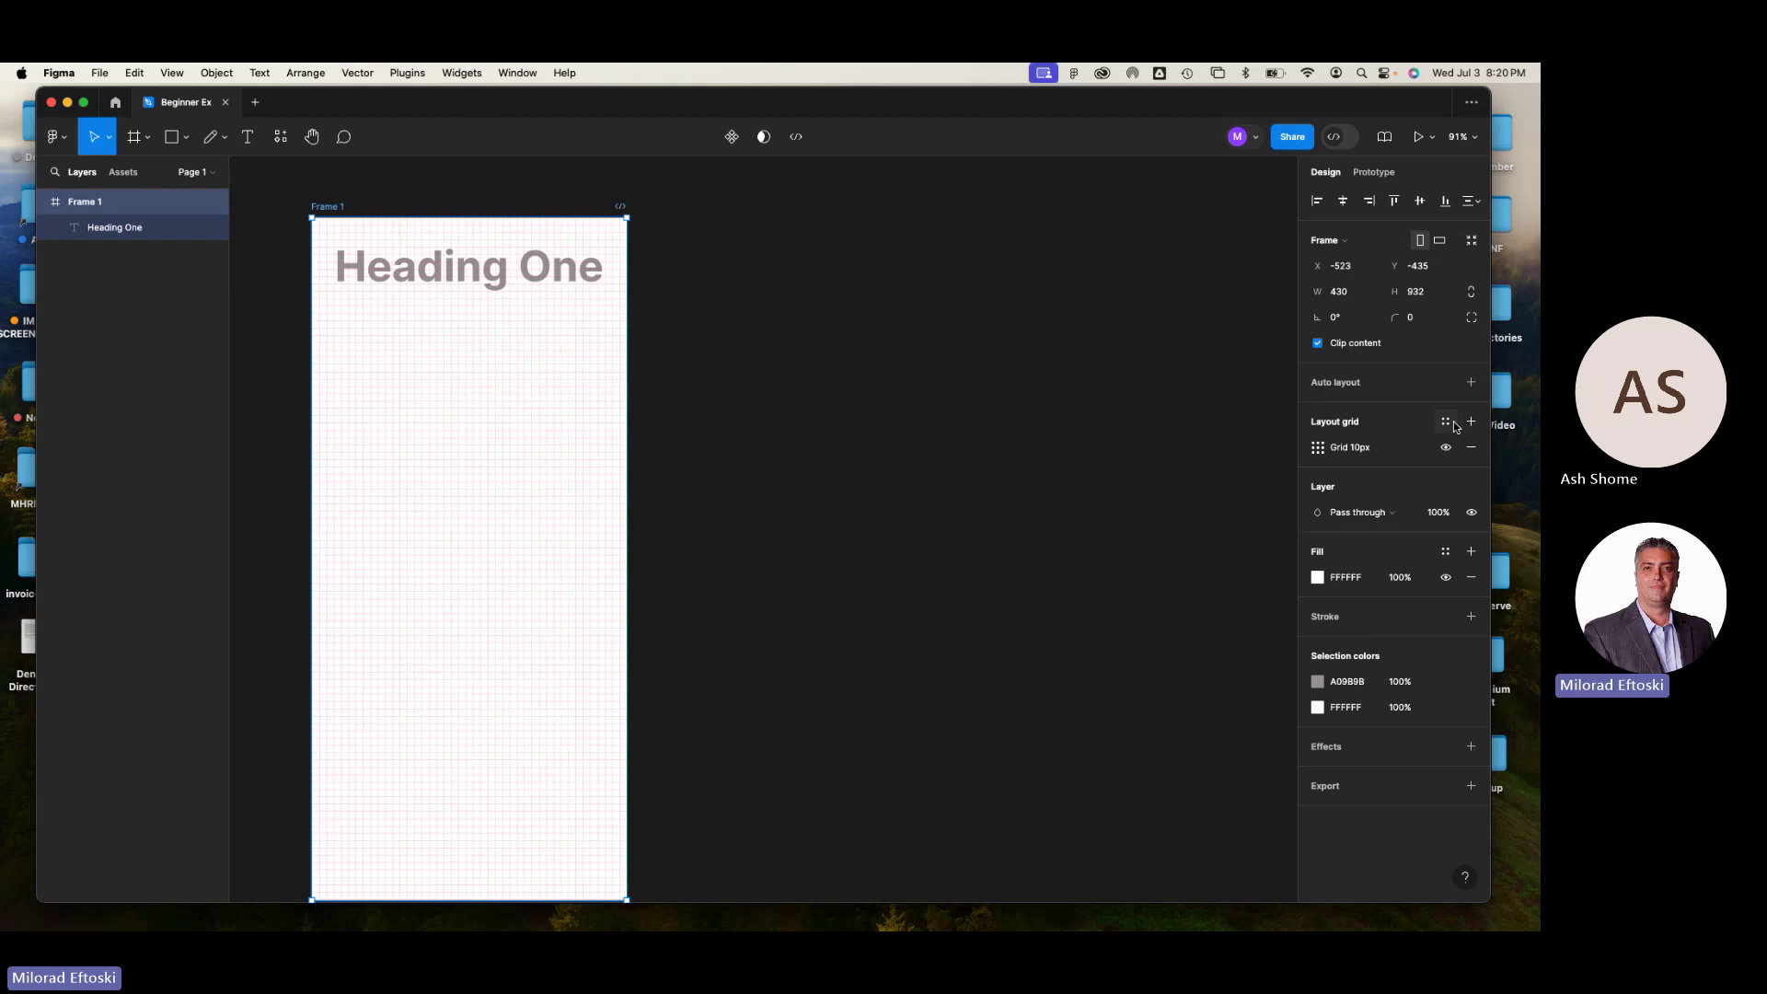
pyautogui.click(1469, 447)
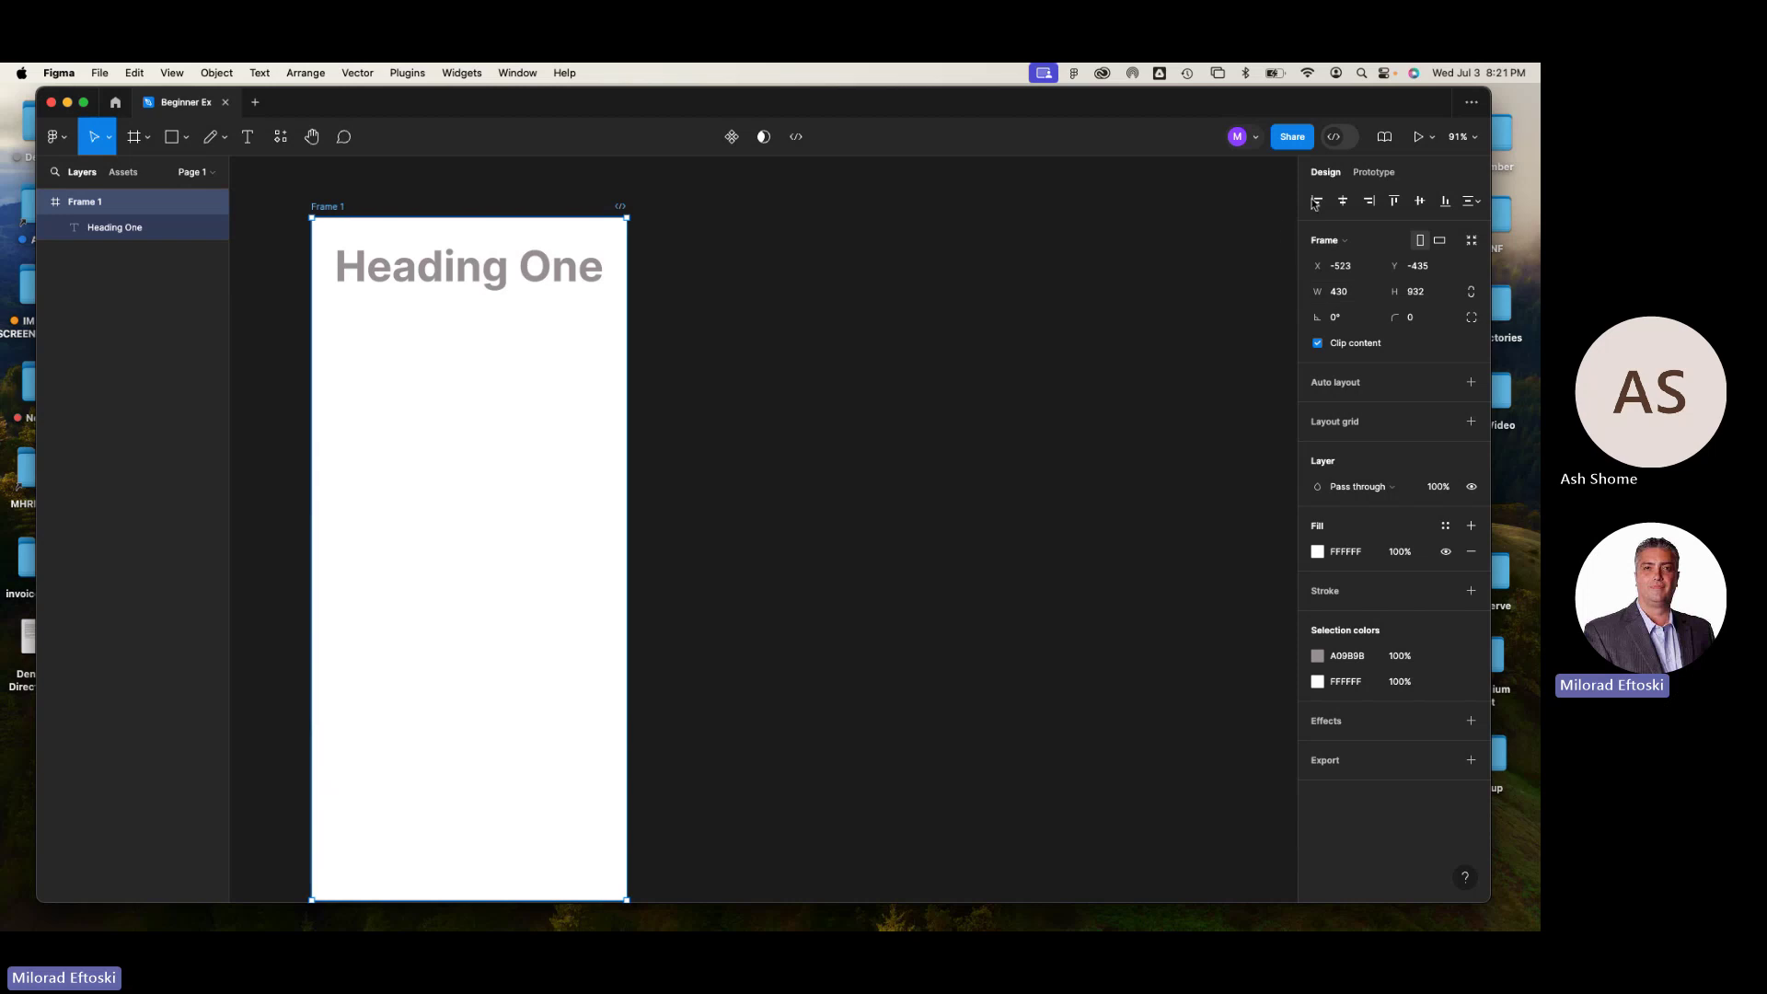
# - Review the prototype settings of Frame 1, return to its design properties and open the frame's sharing options
pyautogui.click(1374, 172)
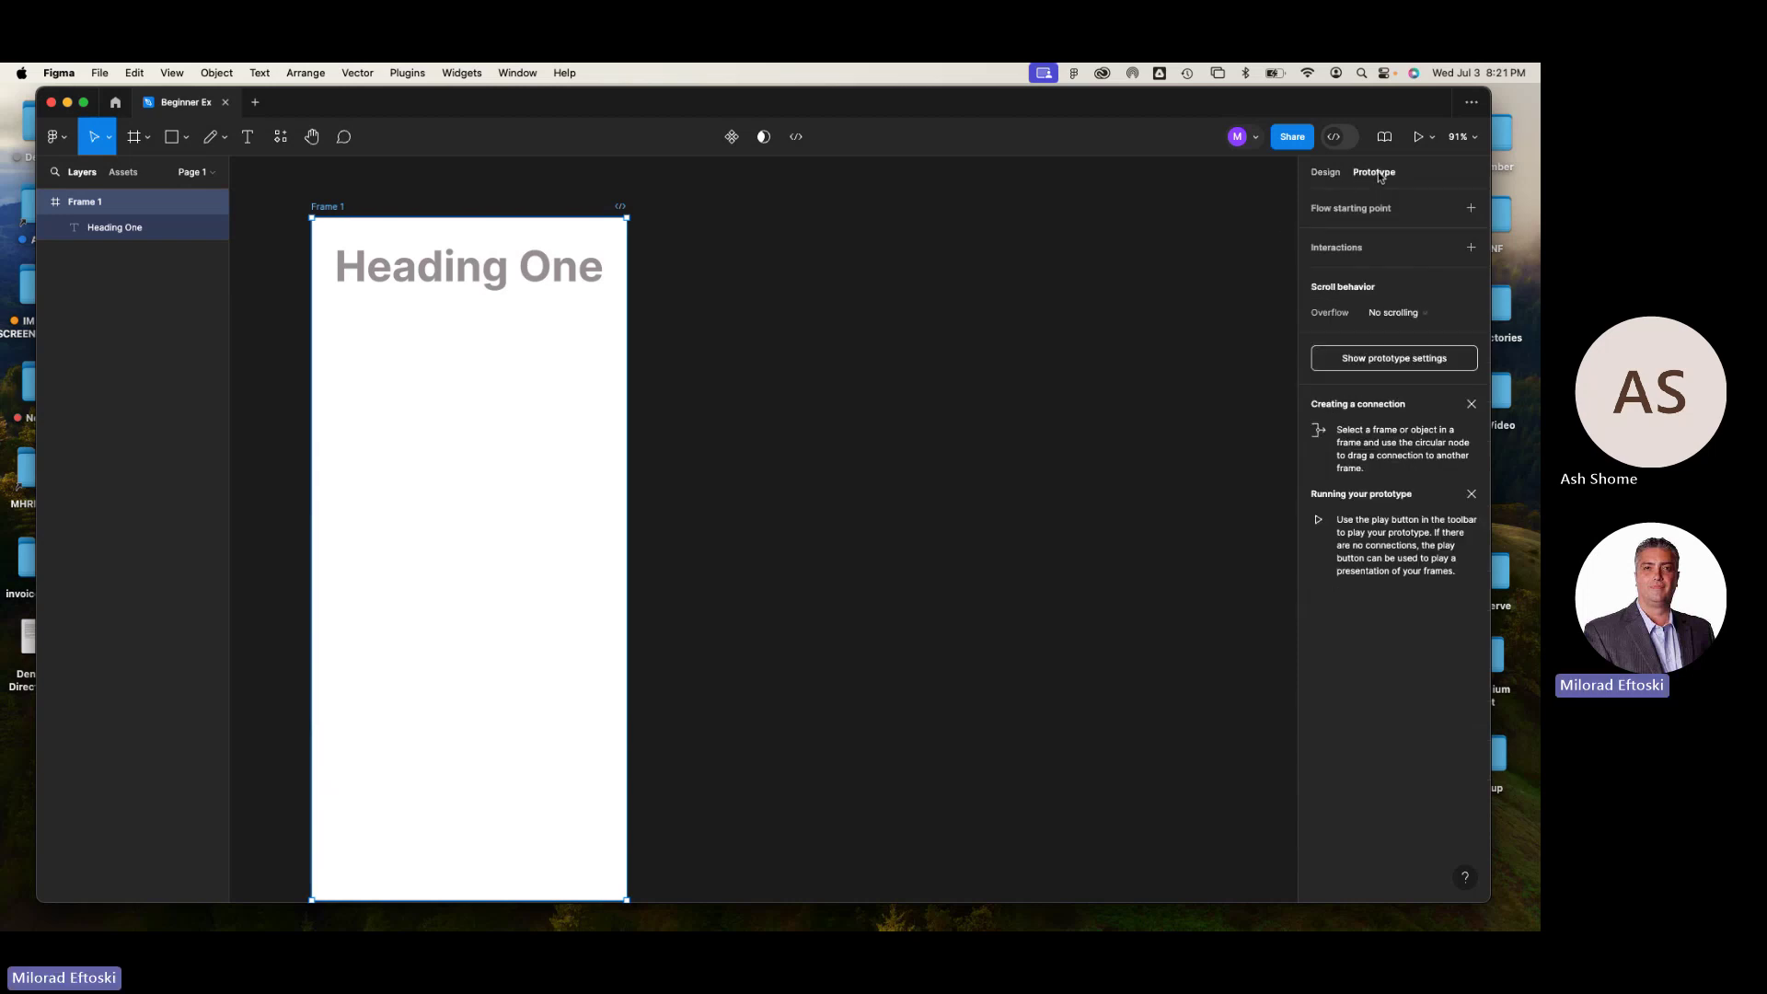
pyautogui.click(1325, 172)
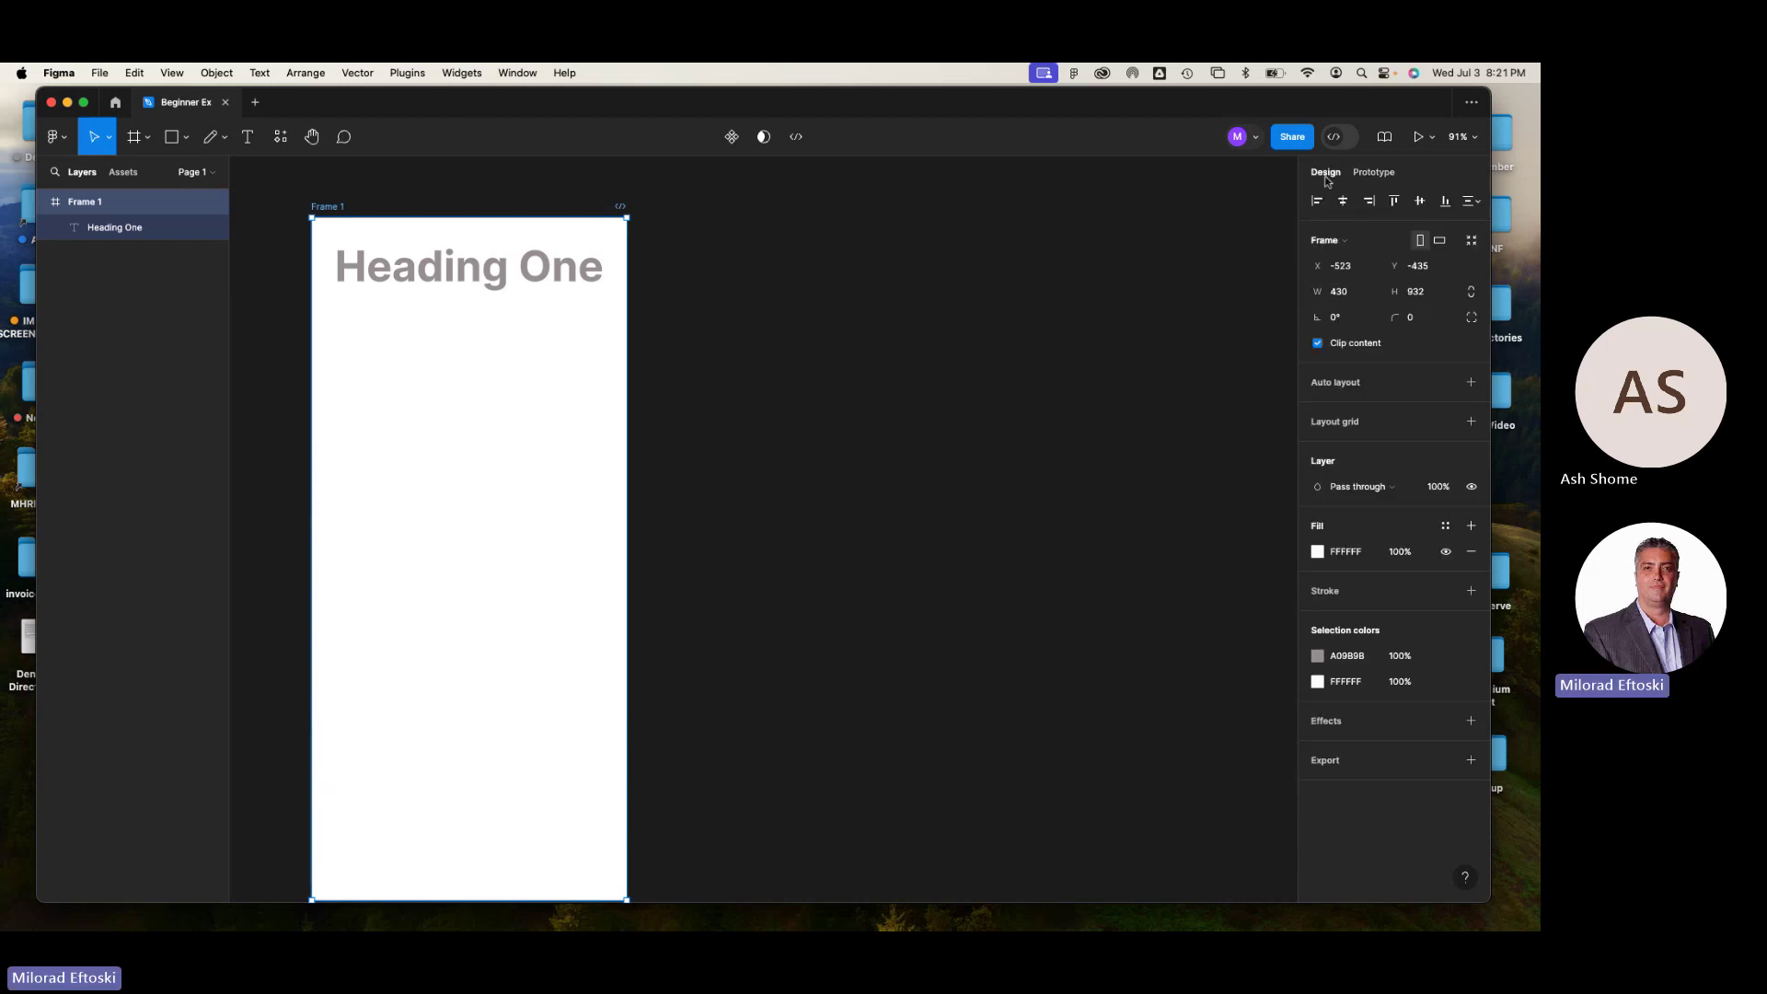
pyautogui.click(1294, 136)
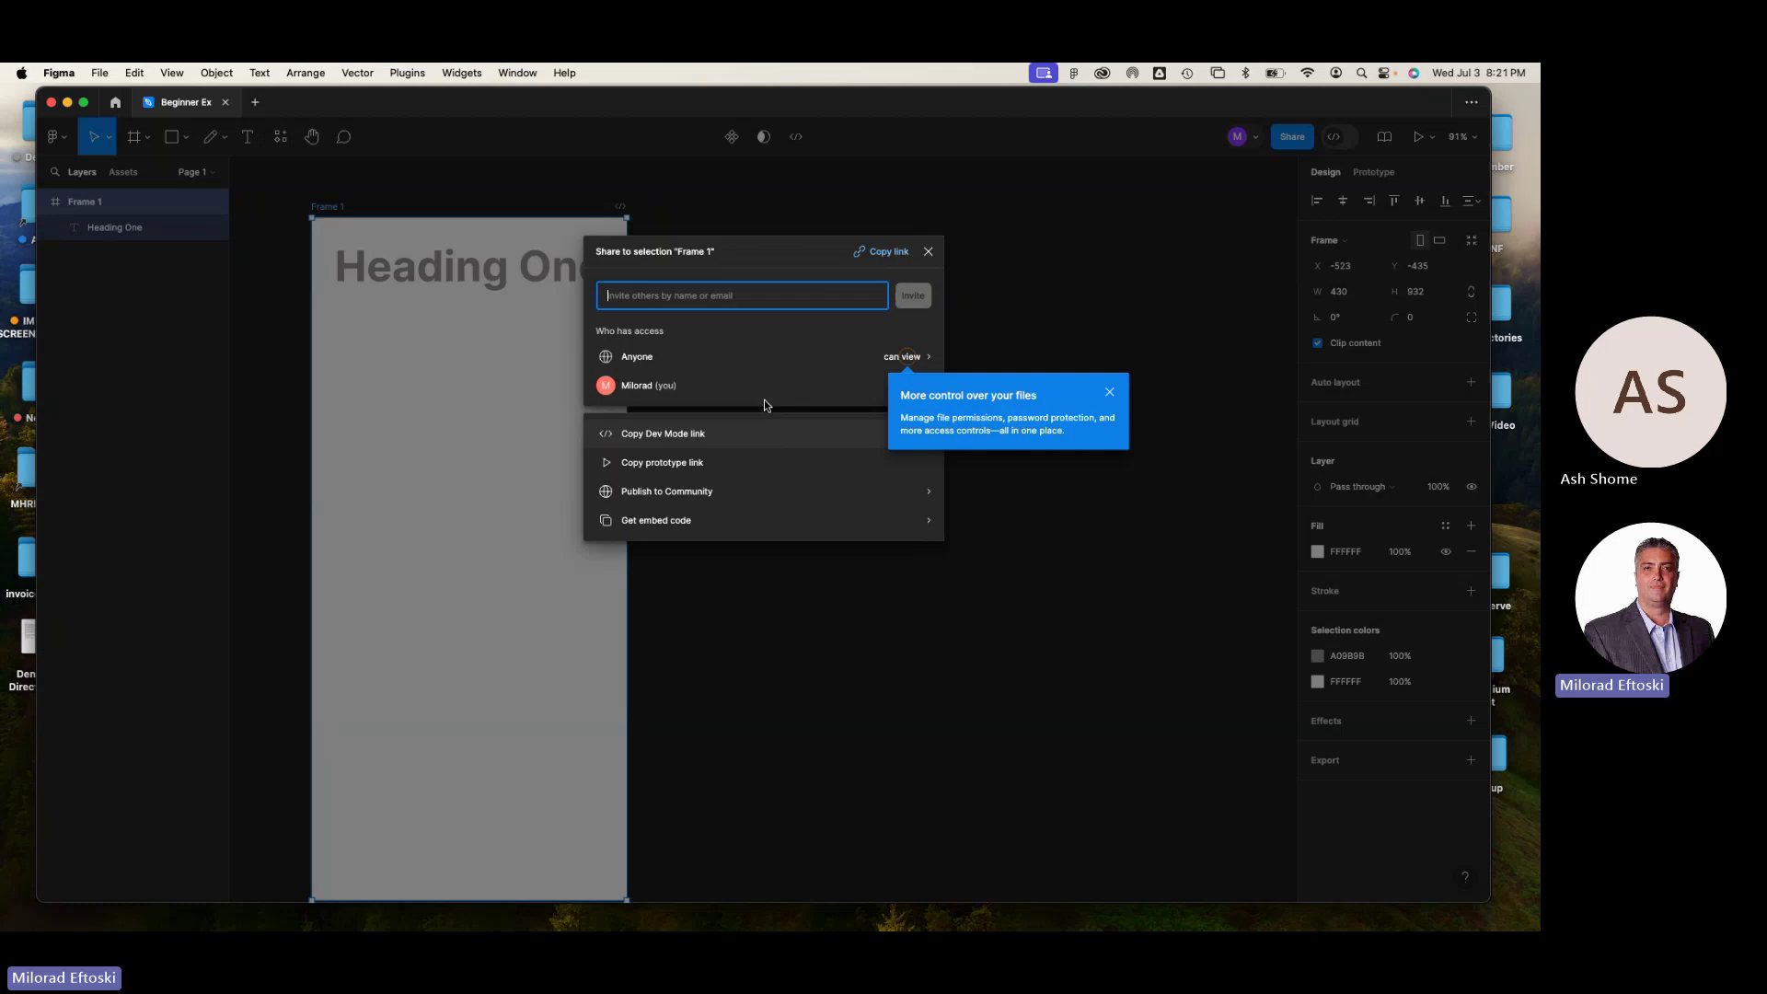
# - Close the sharing settings for Frame 1
pyautogui.click(927, 251)
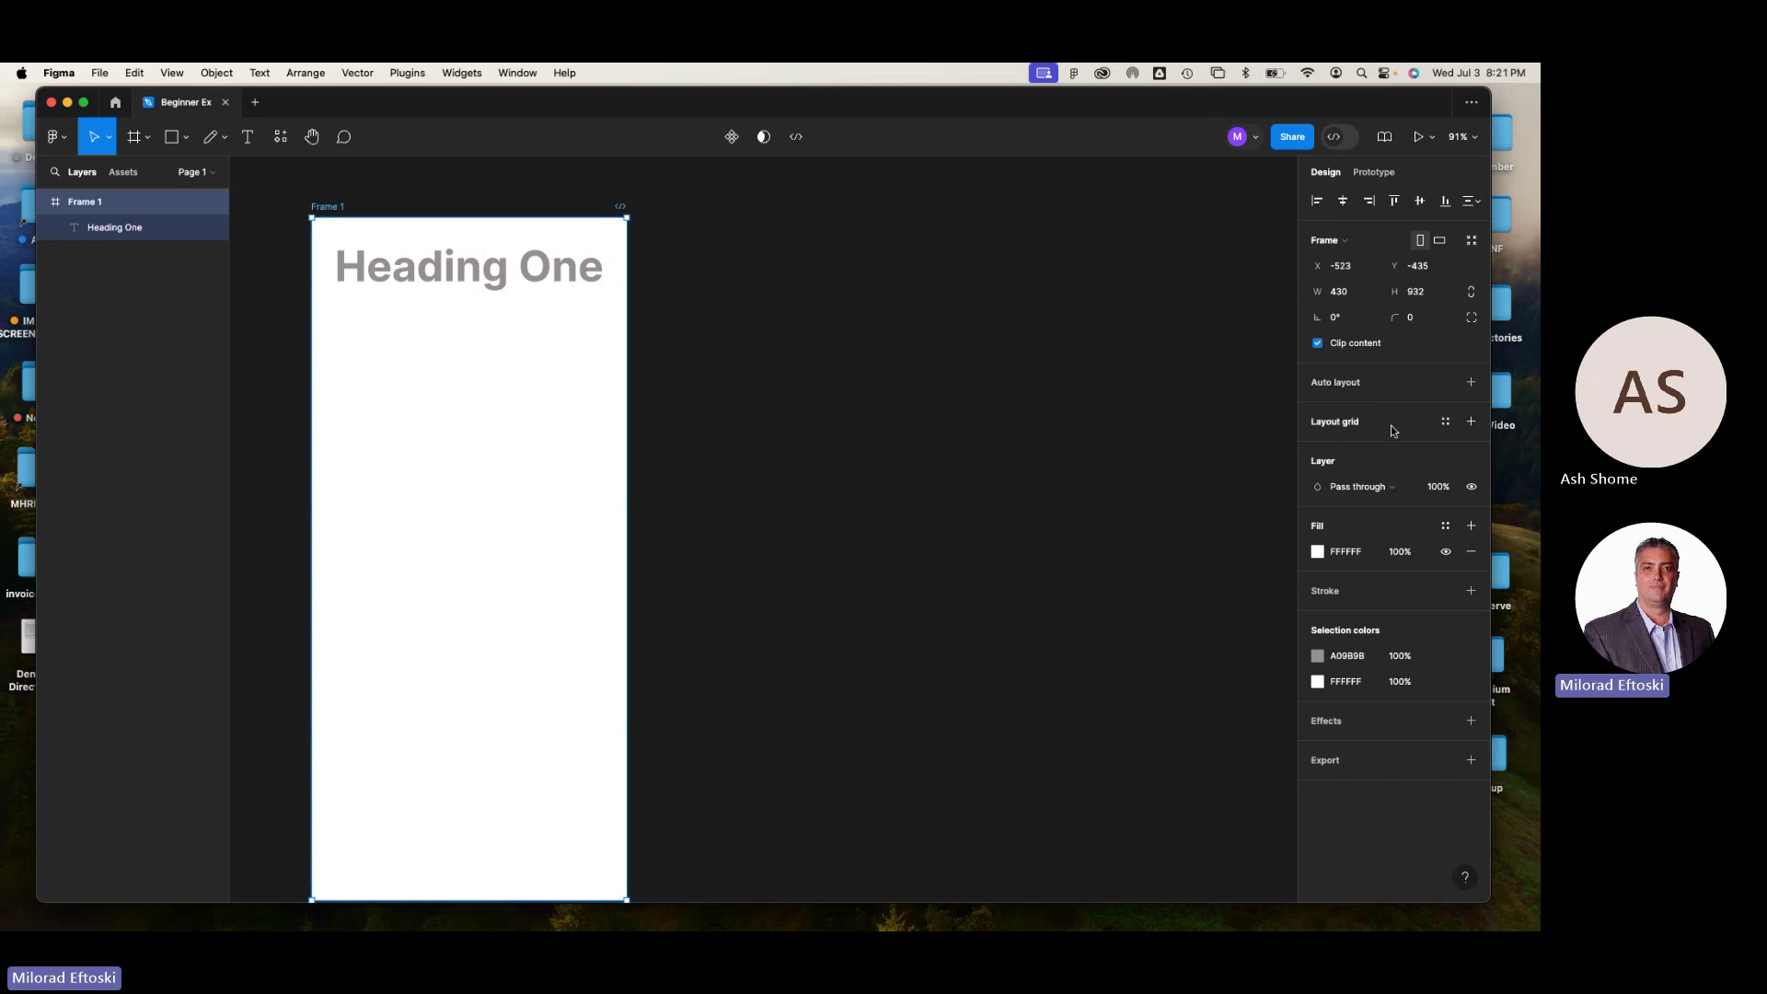
# - Add a layout grid to Frame 1 and set its size to 100 px
pyautogui.click(1471, 422)
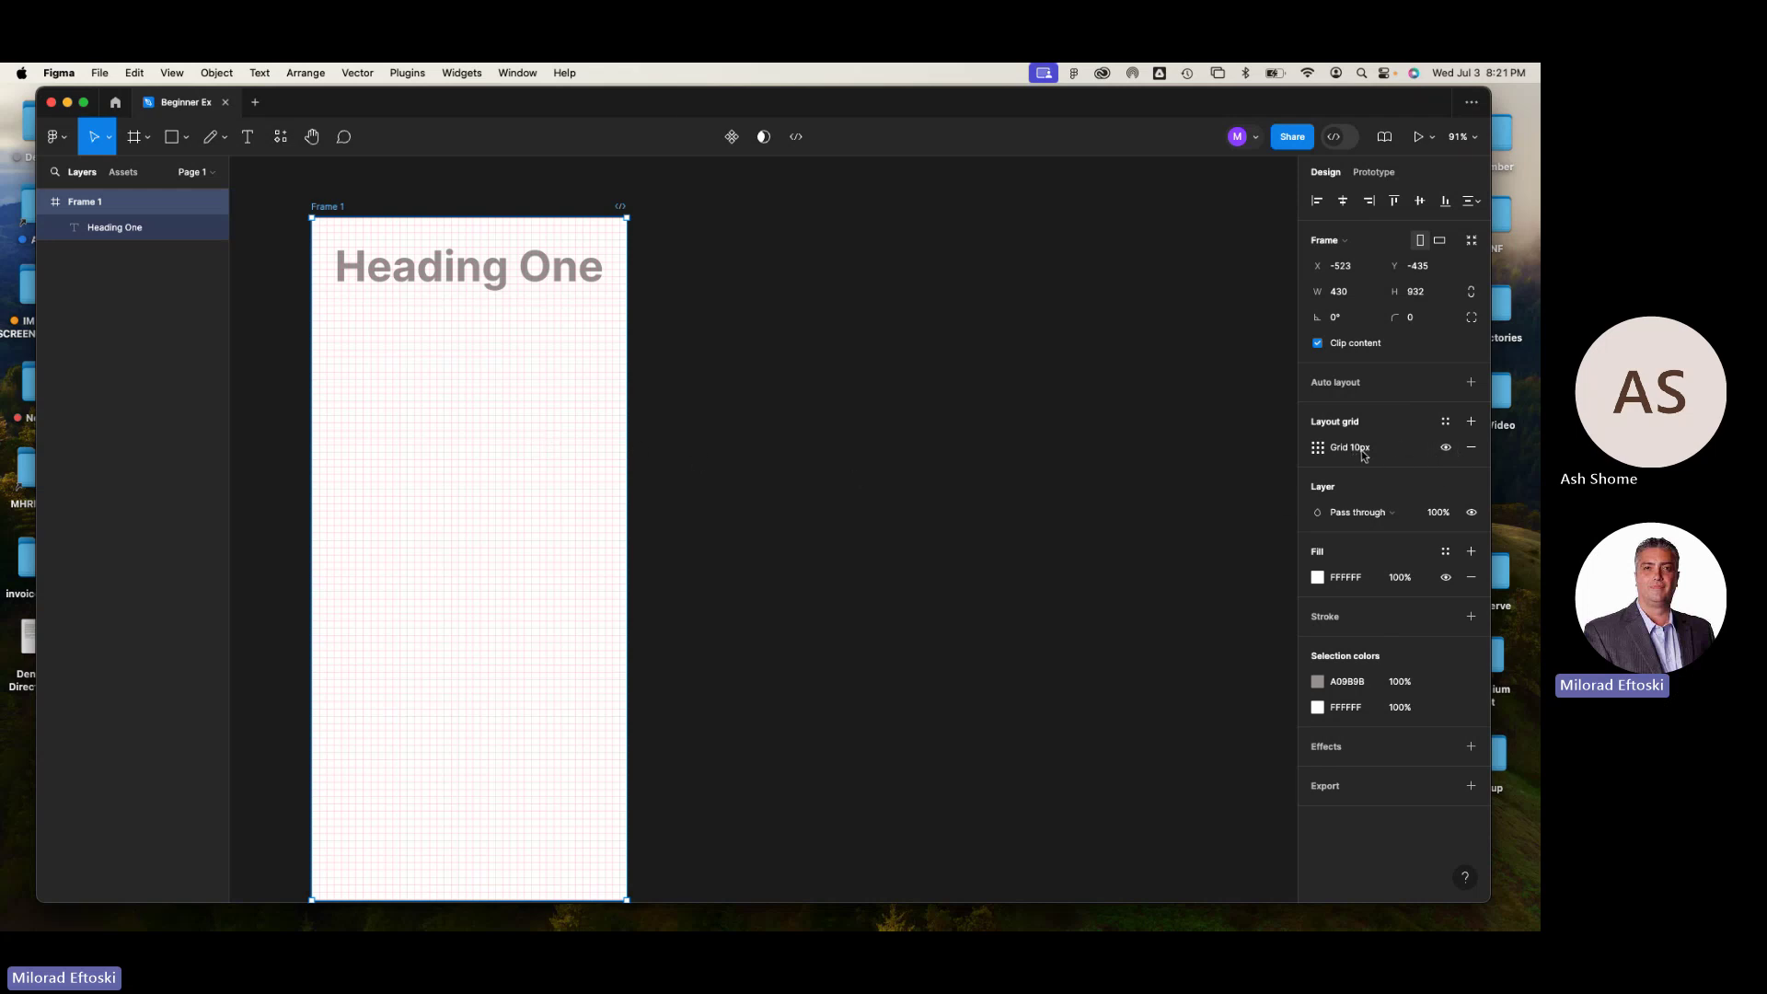
pyautogui.click(1317, 448)
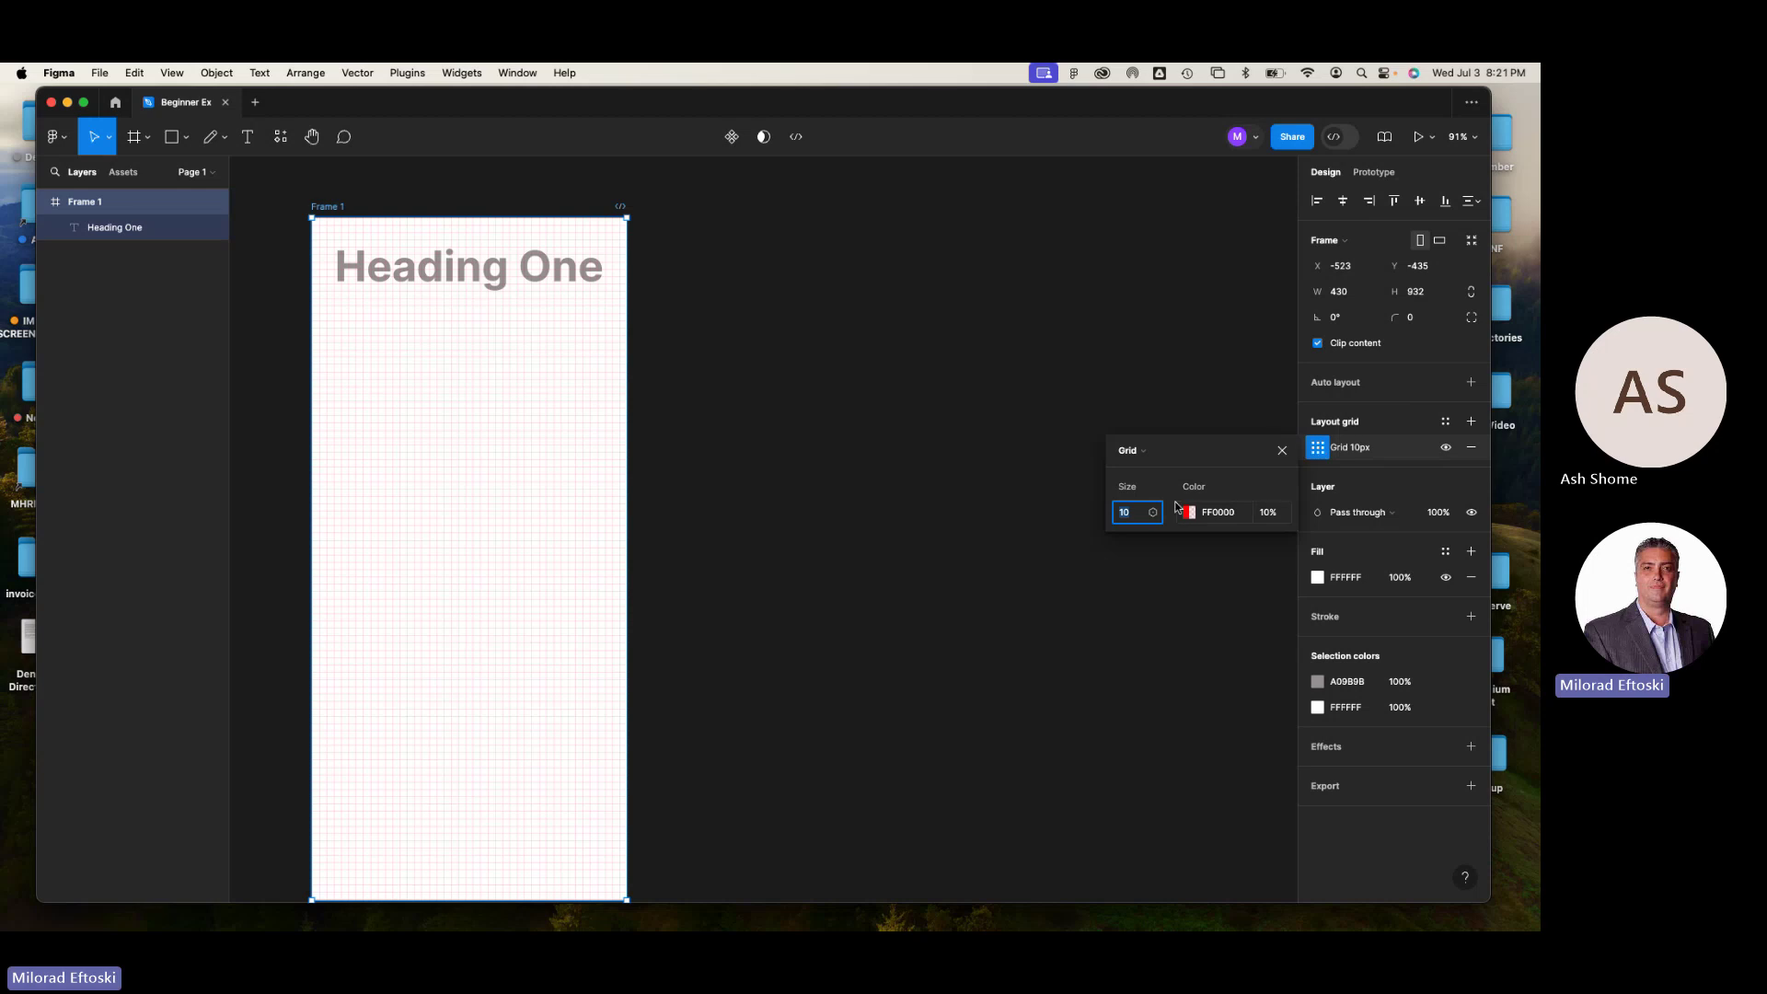
pyautogui.click(1133, 512)
pyautogui.write('100')
pyautogui.press('Return')
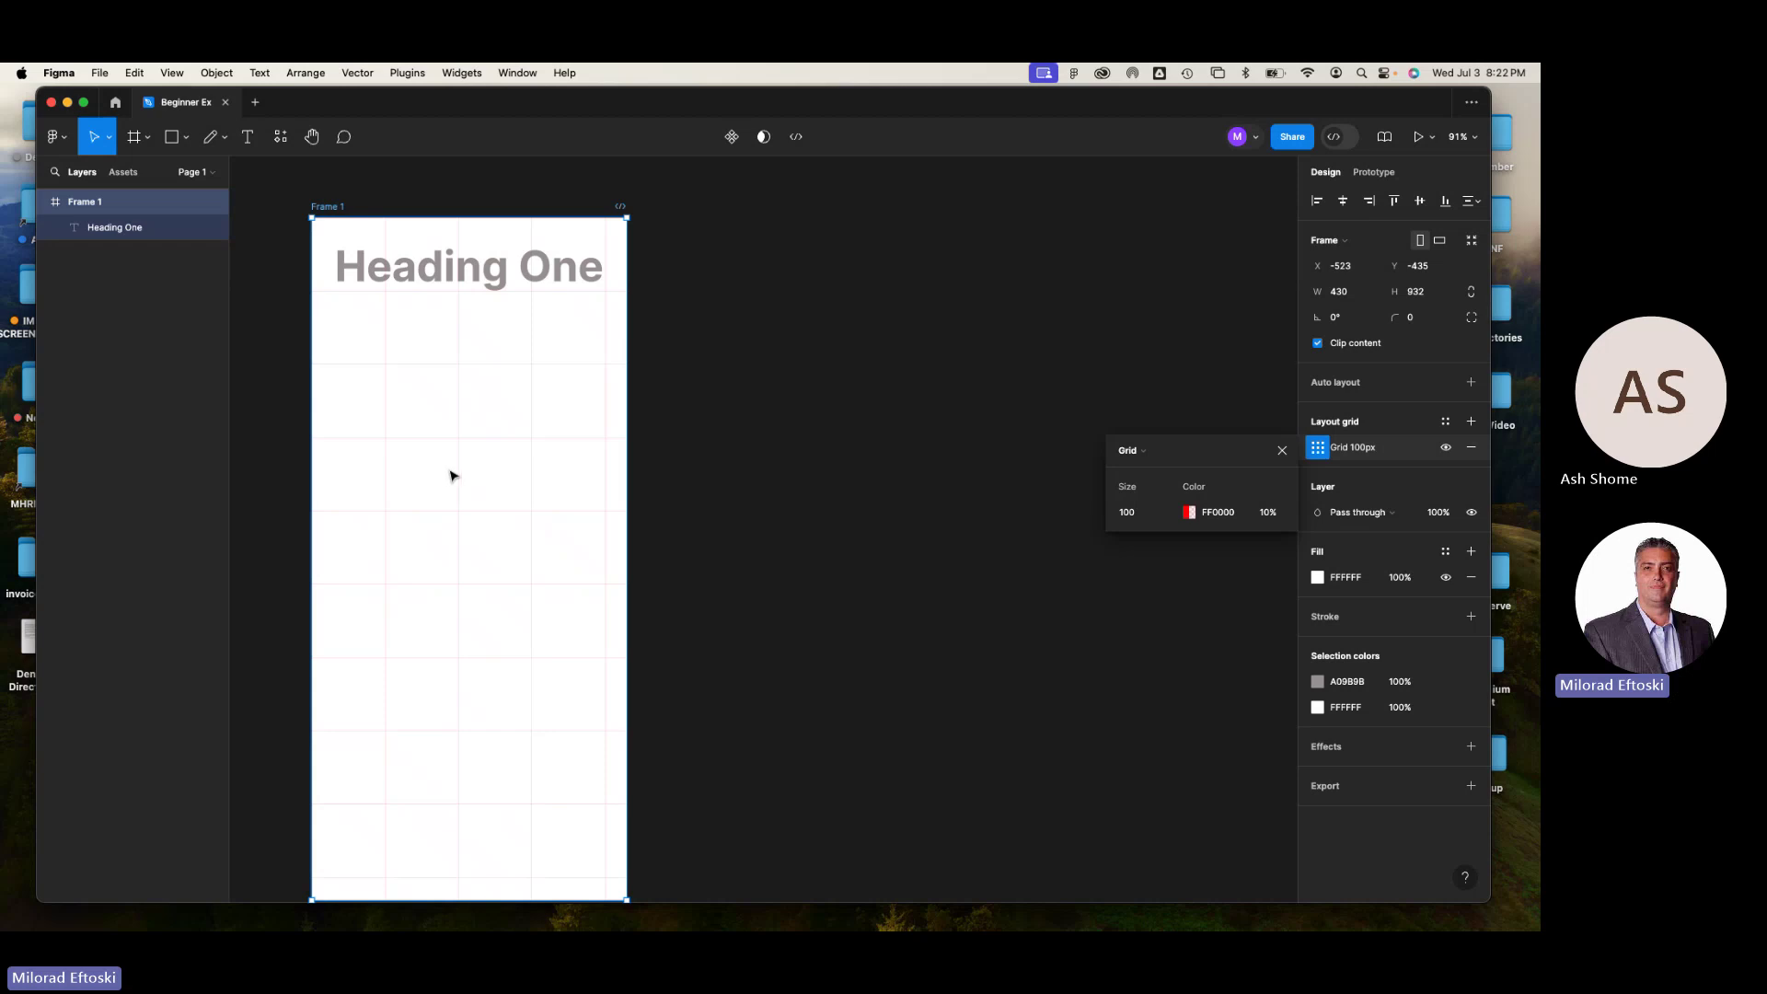
# - Set the layout grid's color opacity to 100%
pyautogui.click(1268, 512)
pyautogui.write('100')
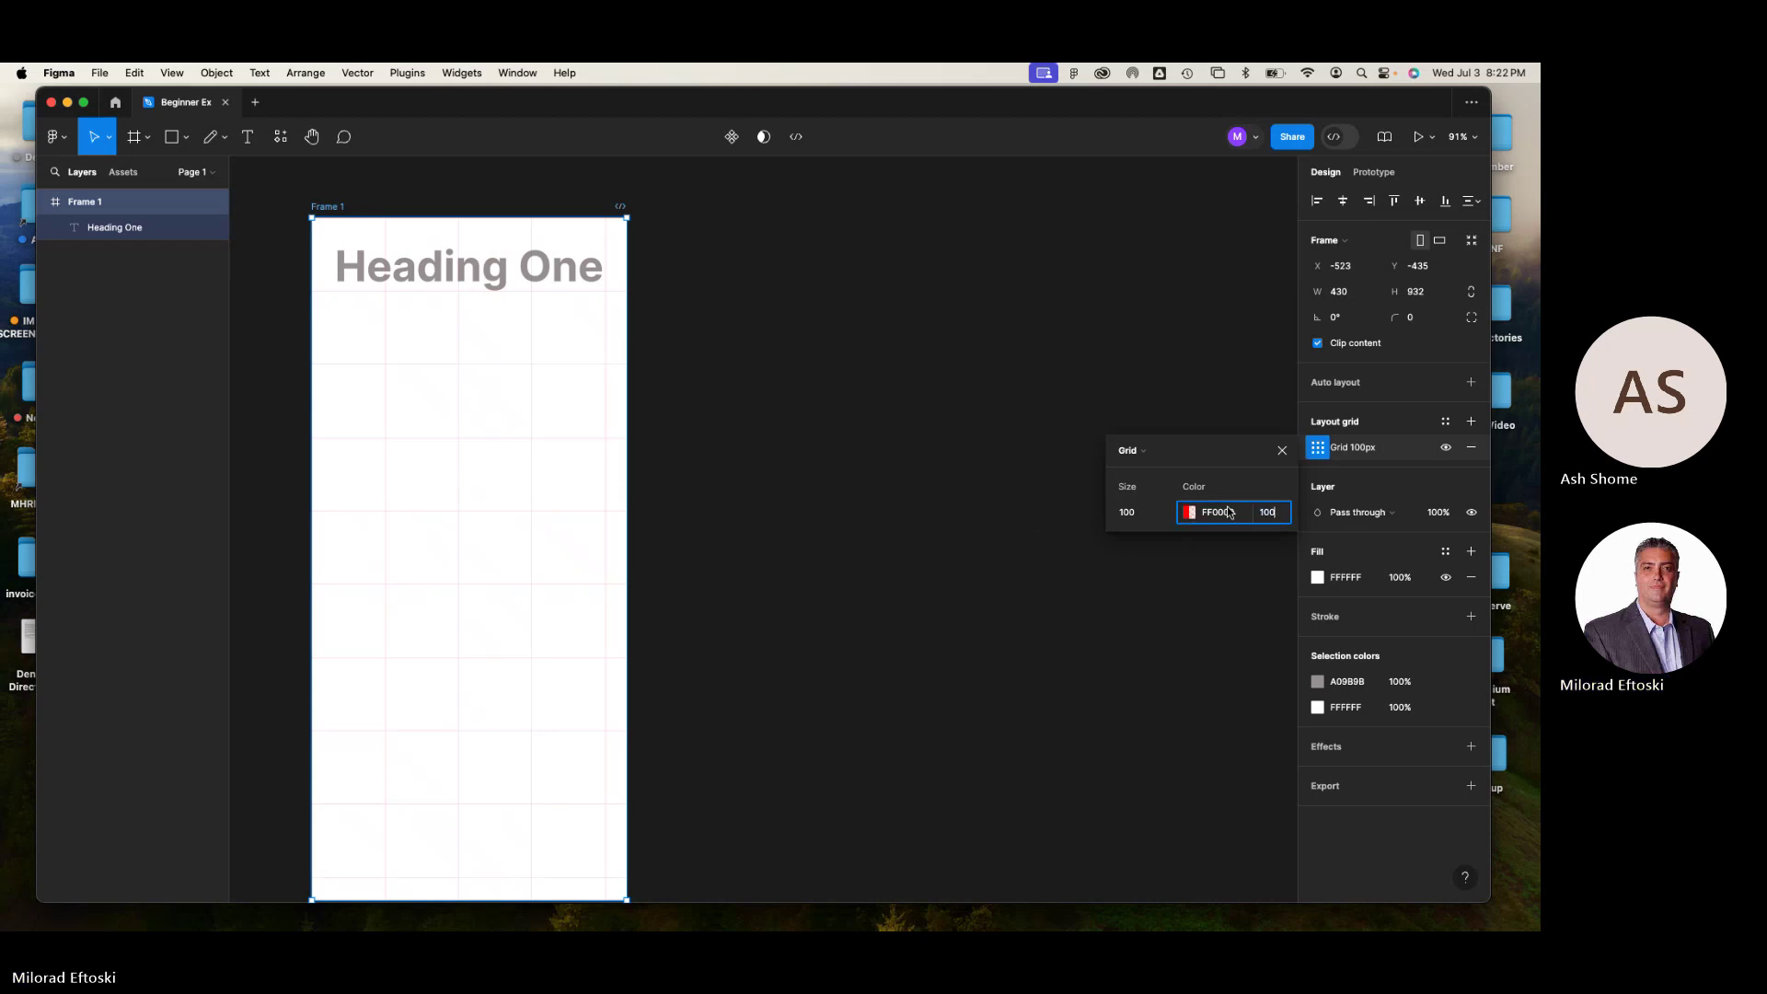
pyautogui.press('Return')
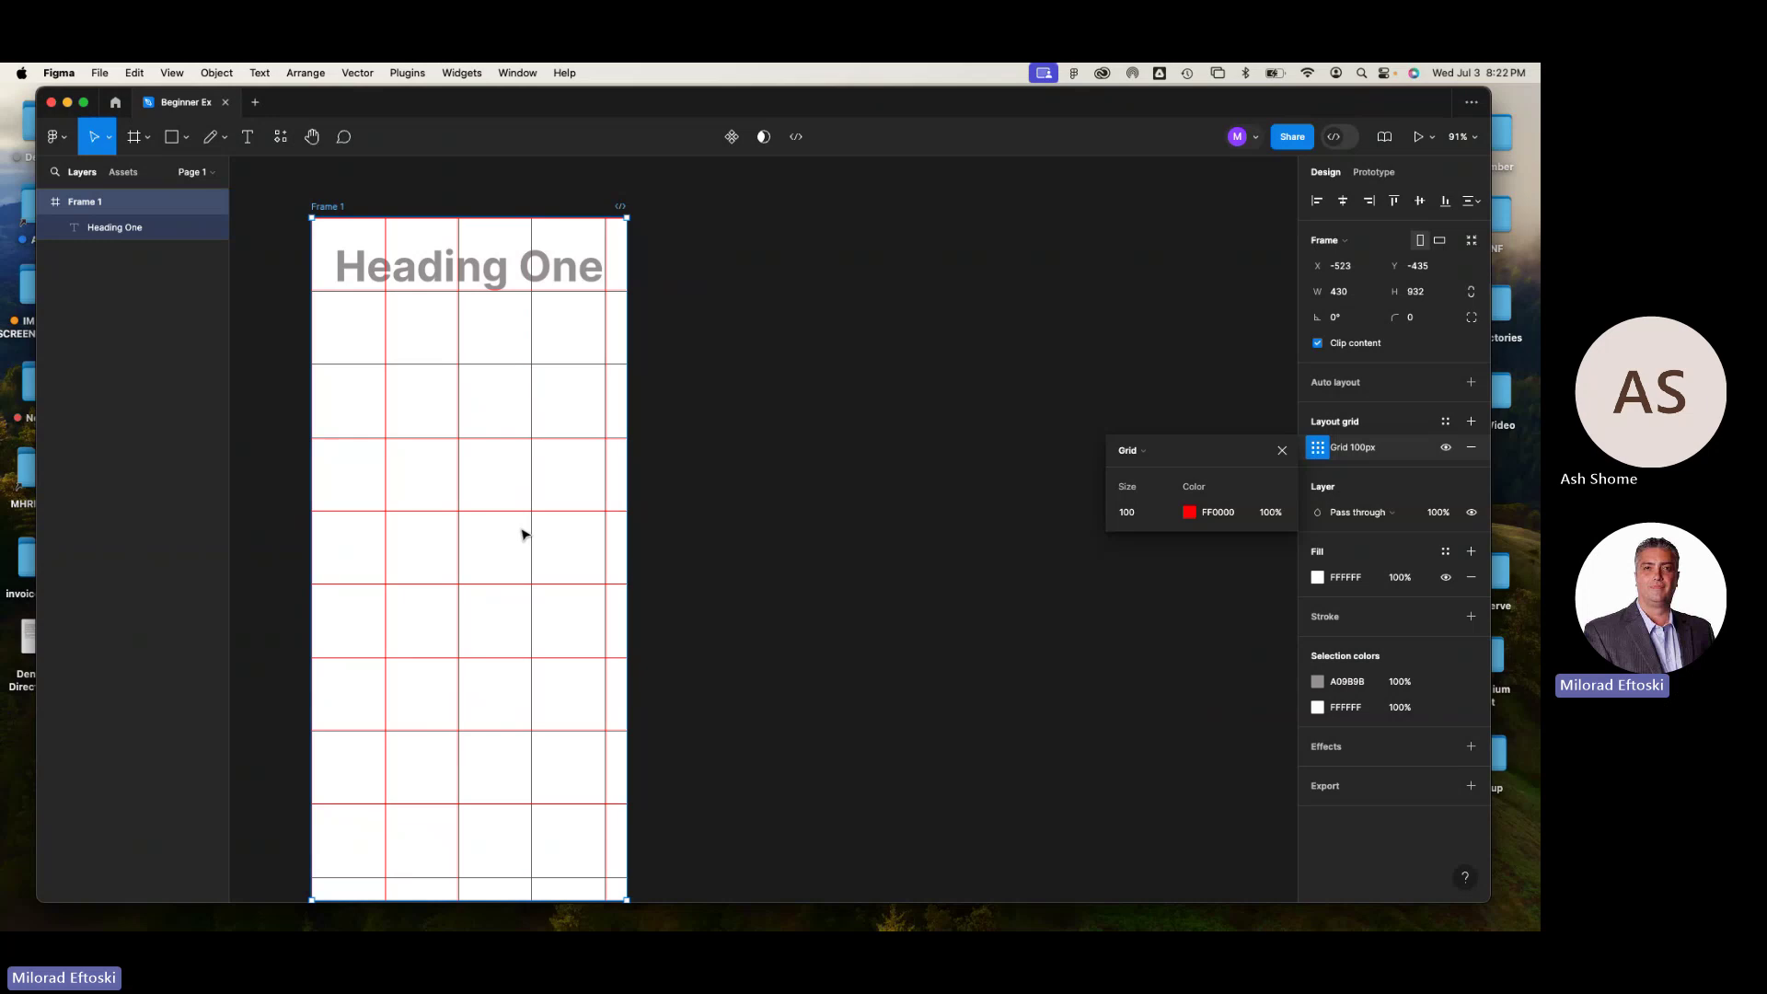
# - Set the layout grid's size to 25 px and deselect the frame
pyautogui.click(1128, 512)
pyautogui.write('25')
pyautogui.press('Return')
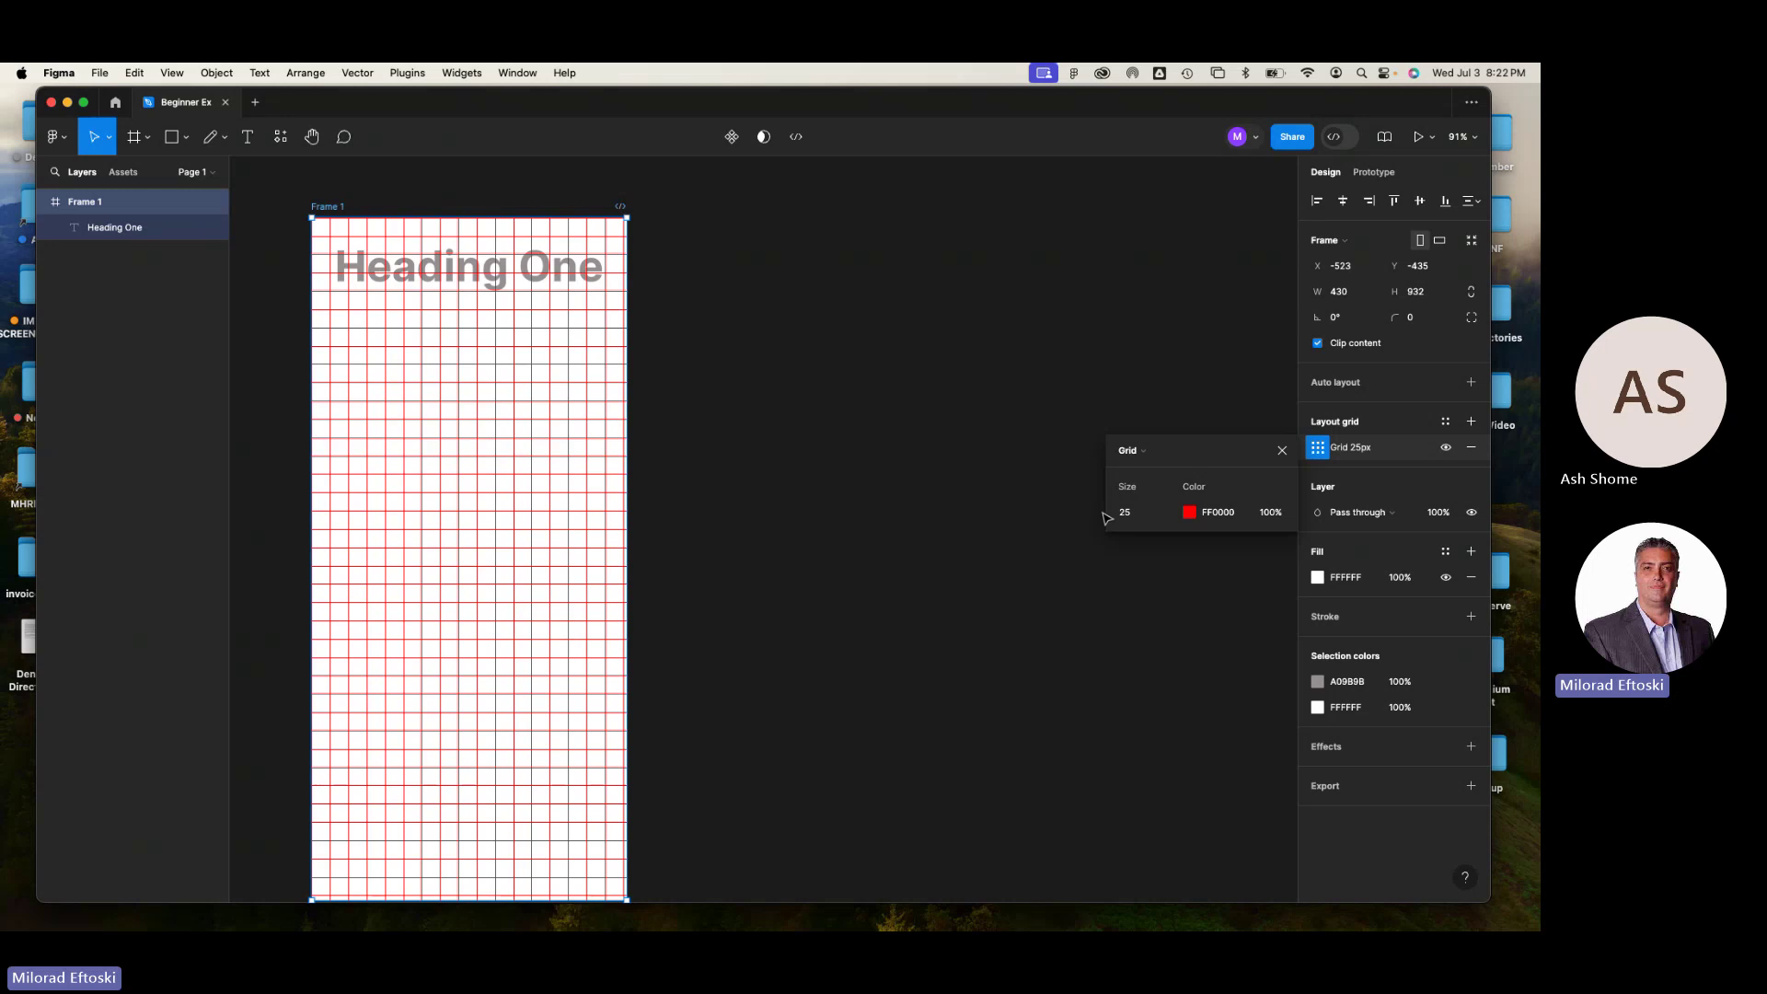
pyautogui.click(1025, 486)
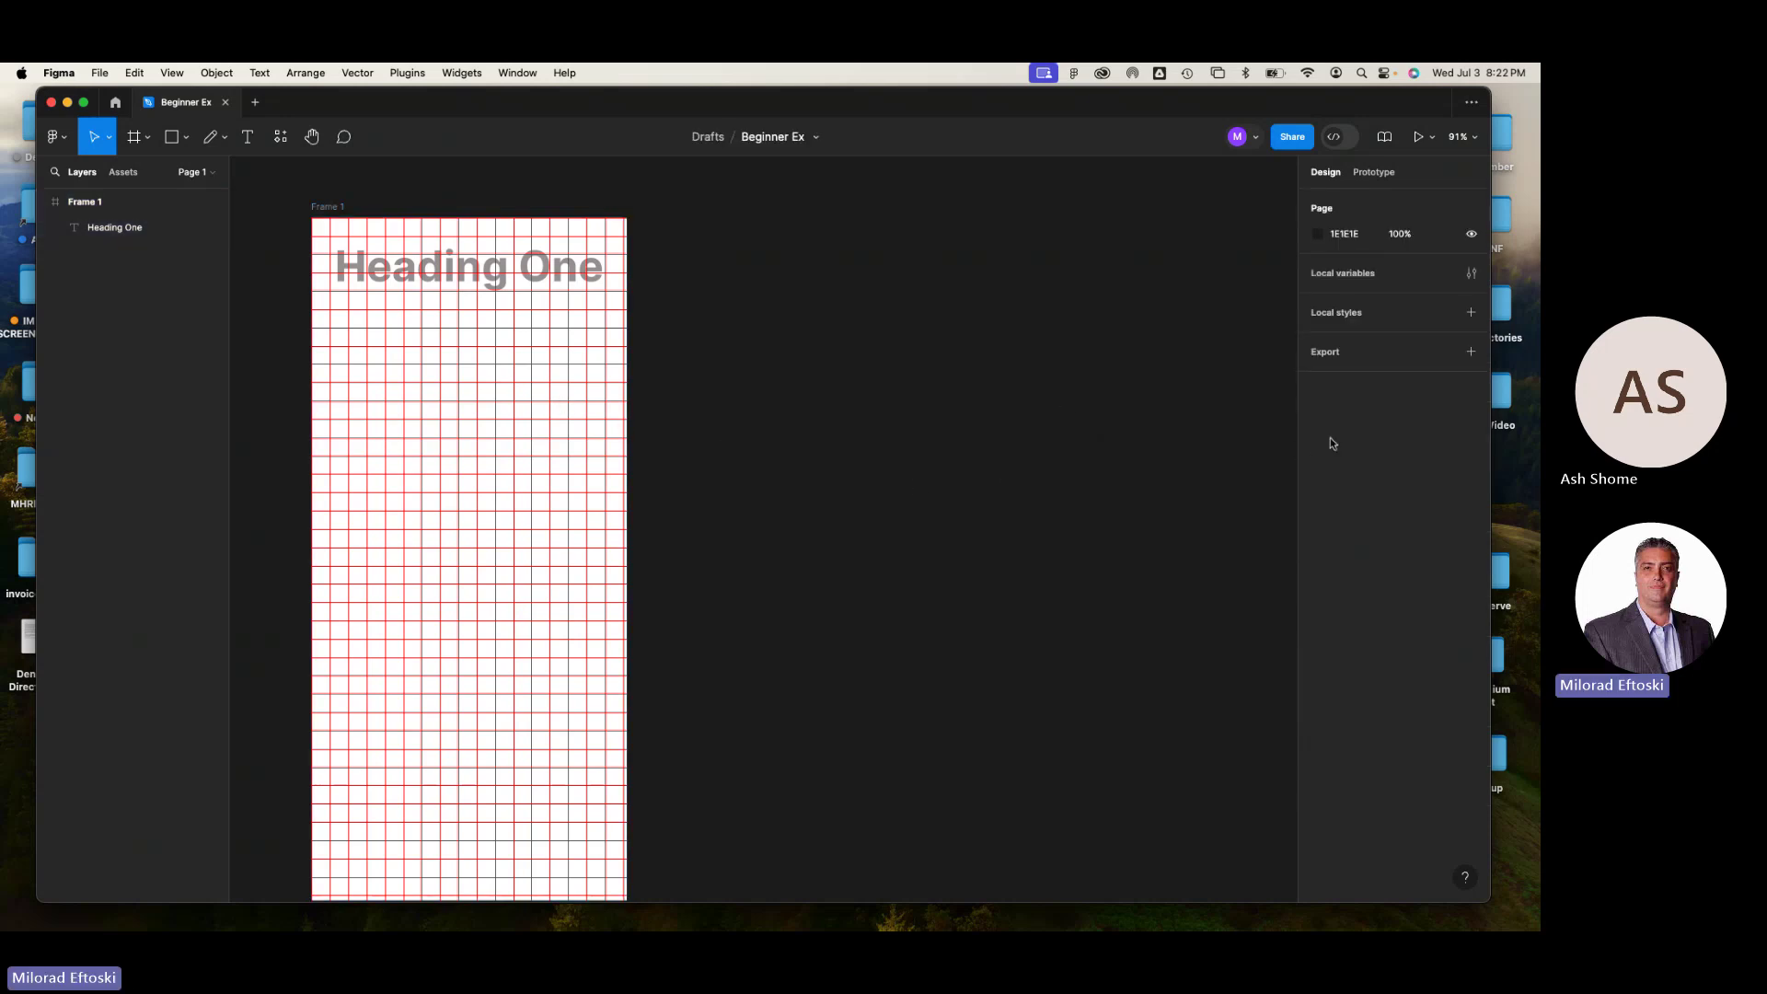
# - Add a second layout grid of 10 px to Frame 1 and inspect both grids up close
pyautogui.click(333, 215)
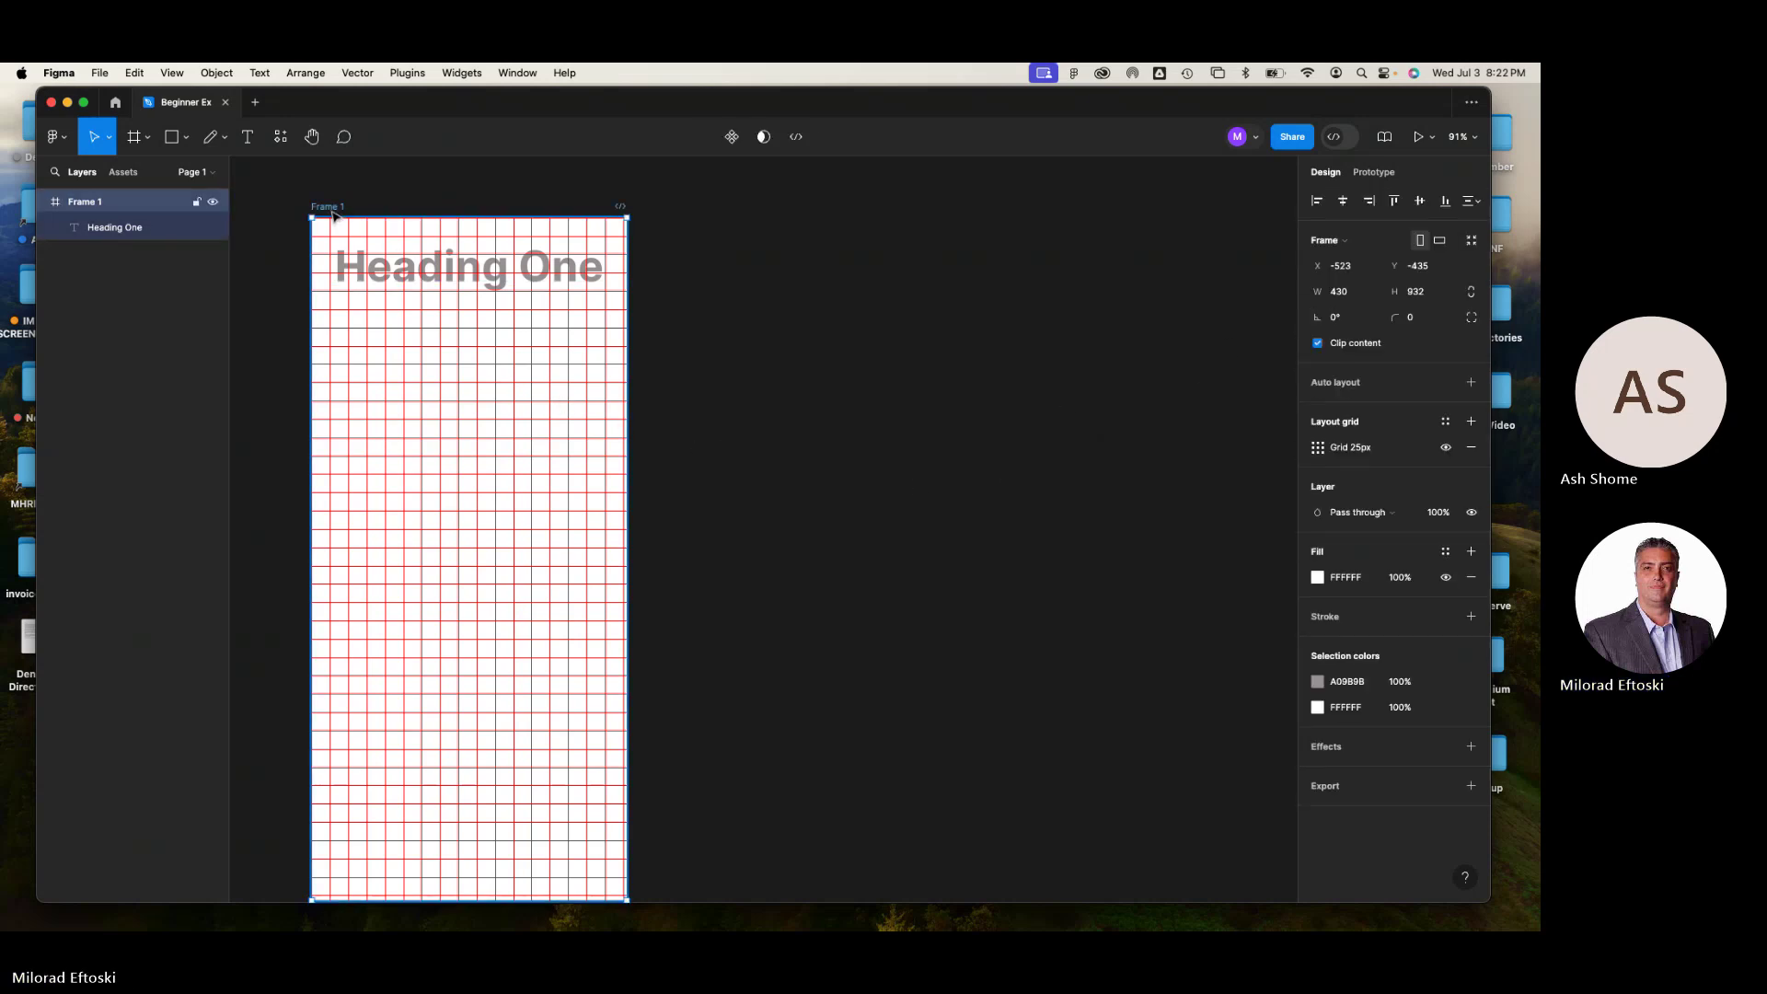
pyautogui.click(1470, 421)
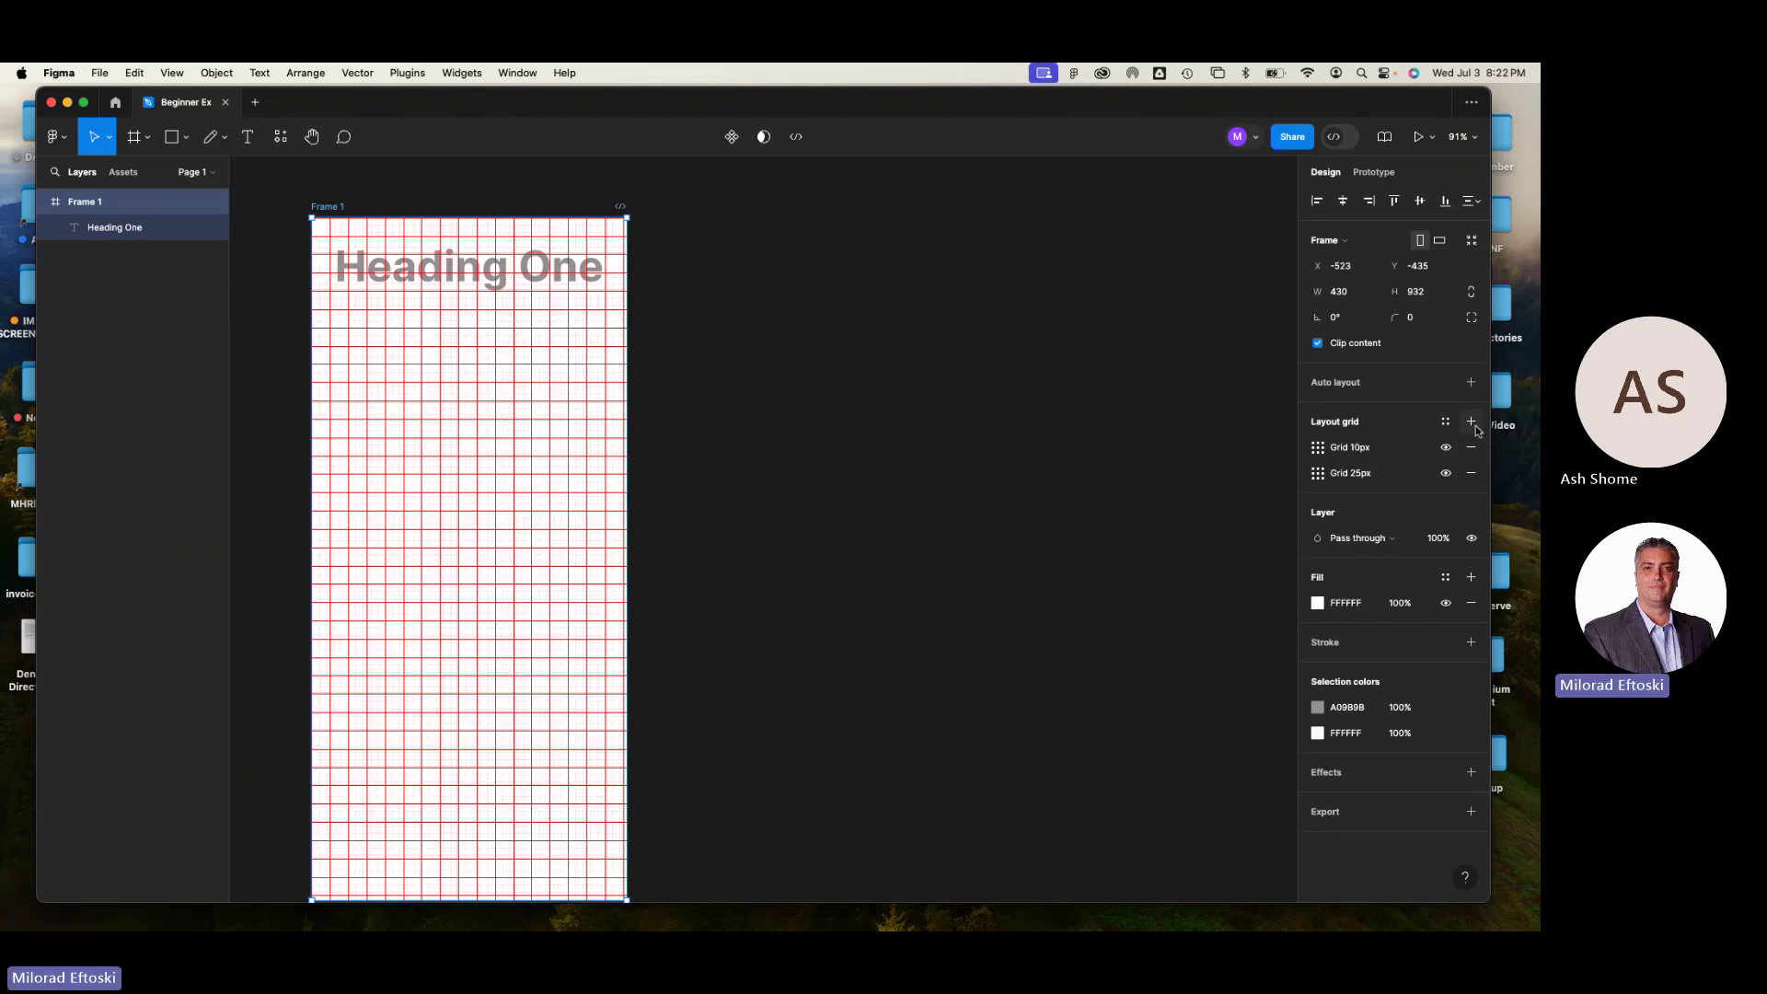
pyautogui.click(1318, 447)
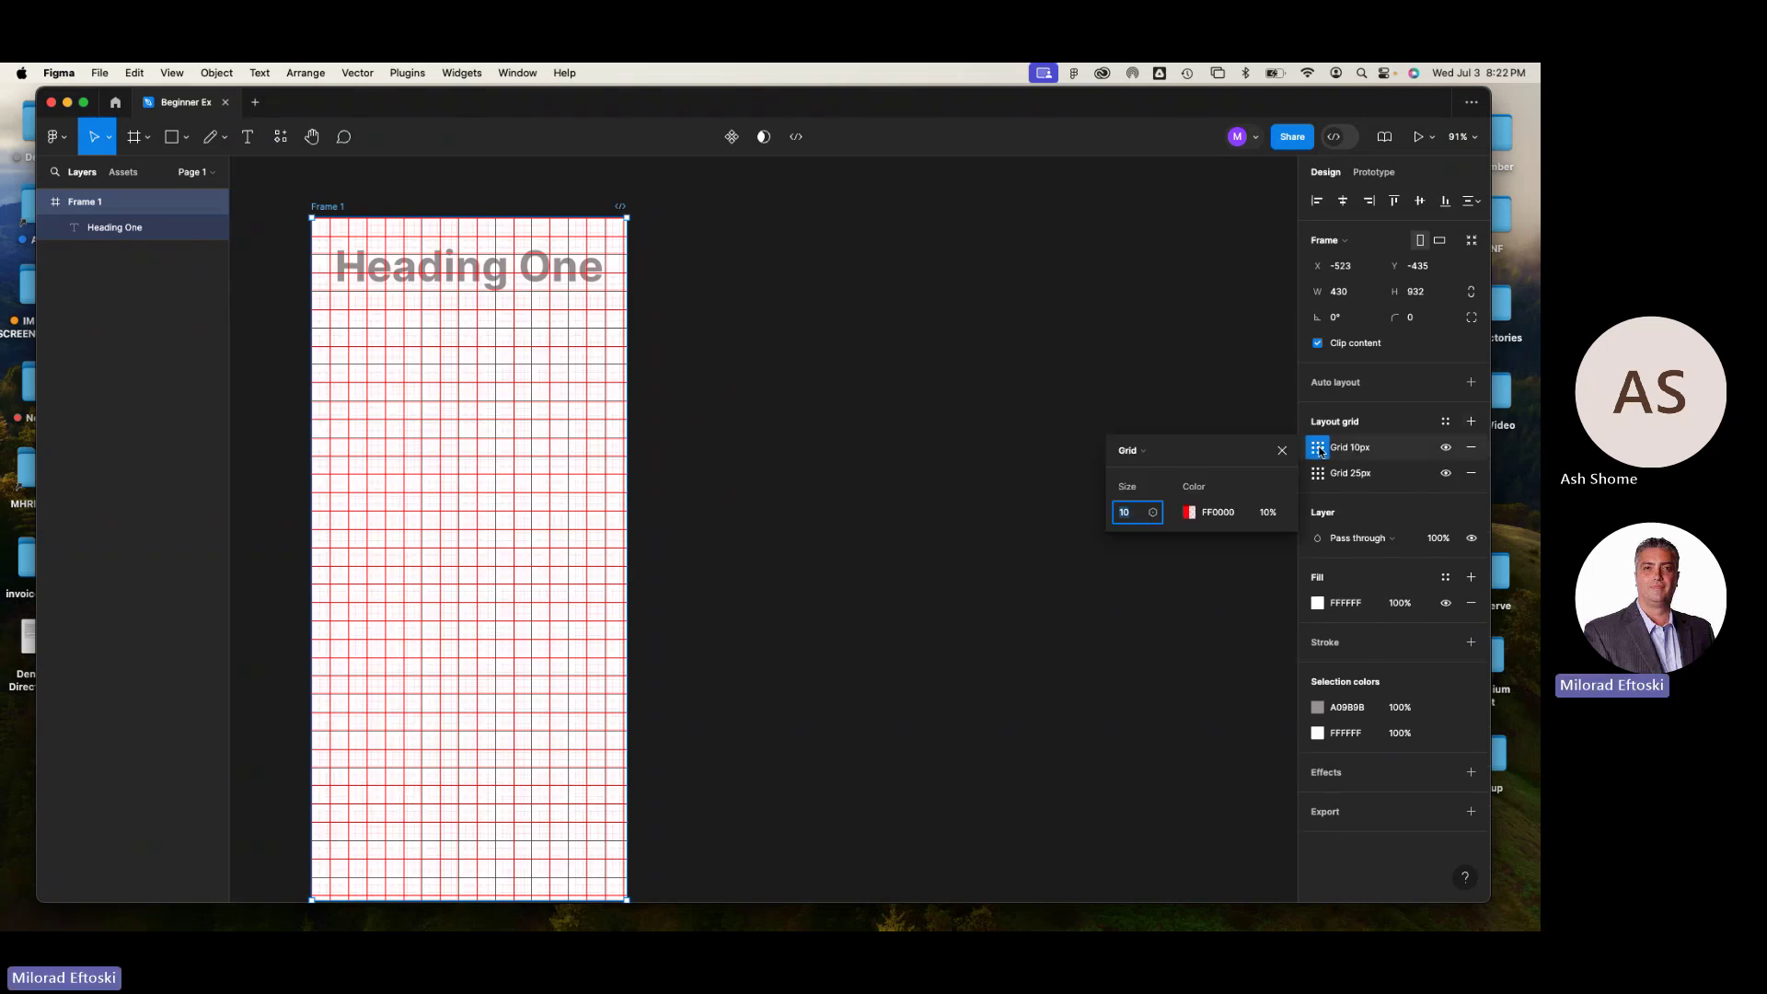
pyautogui.scroll(10, 459, 420)
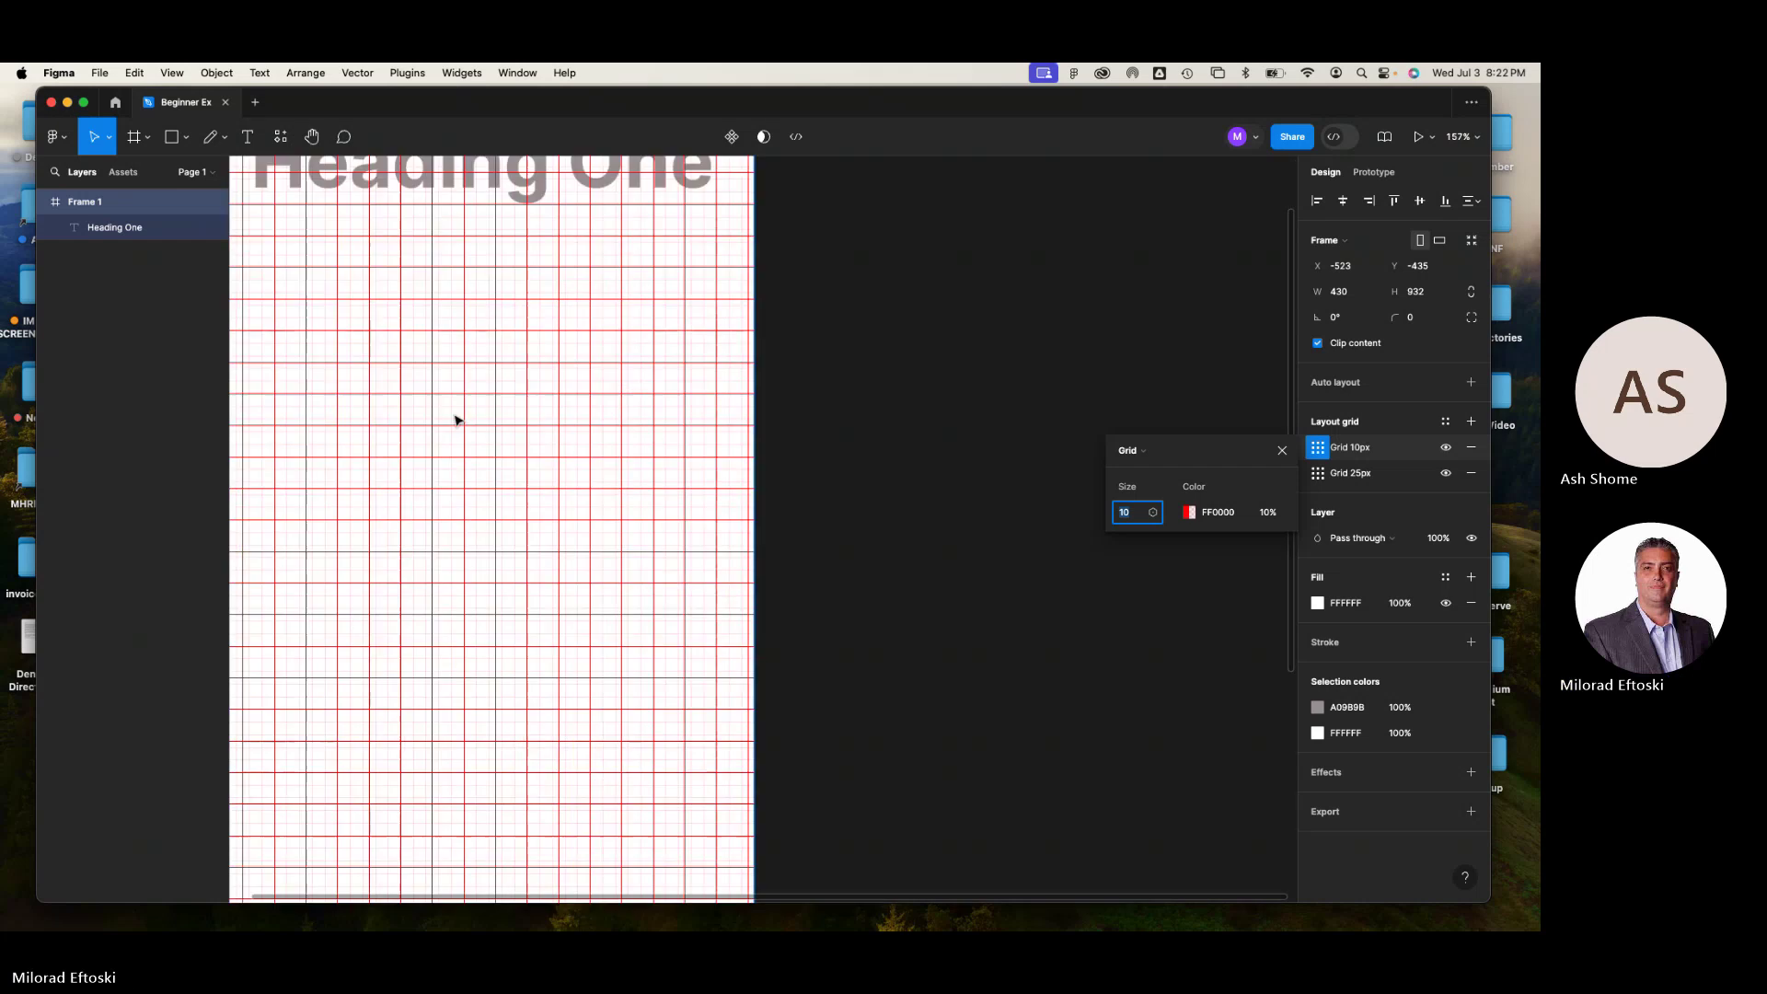
pyautogui.scroll(-10, 537, 469)
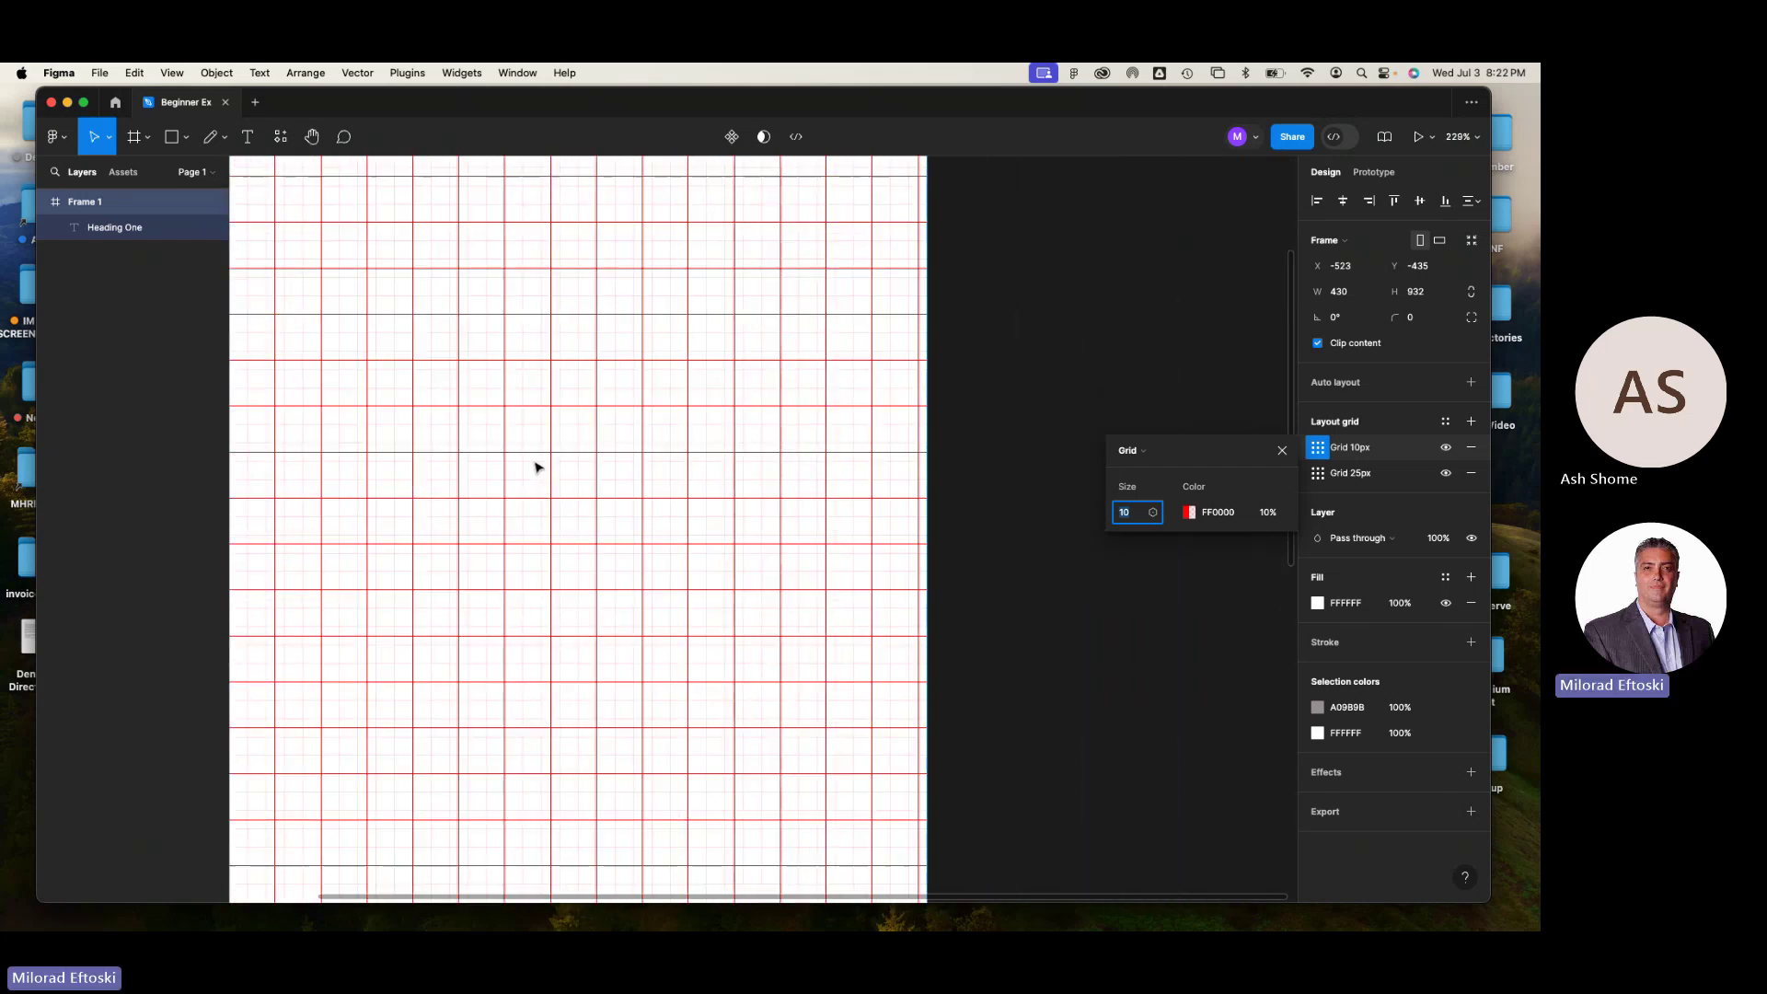
pyautogui.scroll(-2, 536, 467)
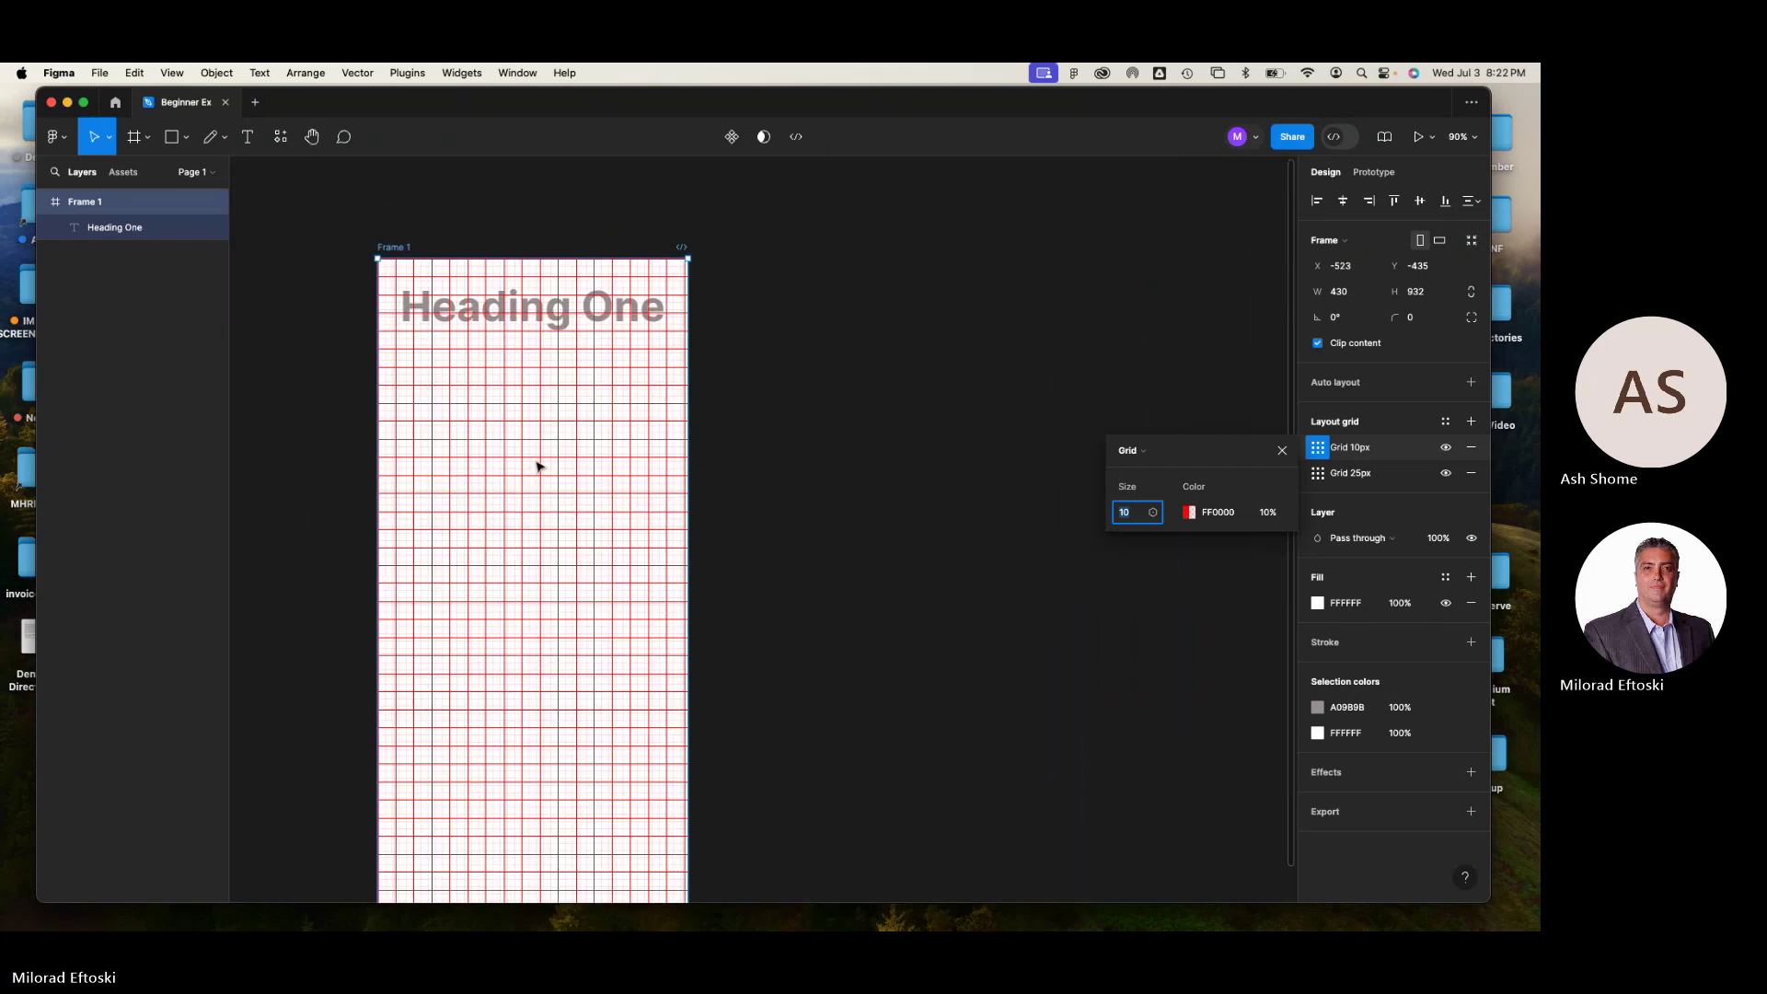
# - Remove both layout grids from Frame 1
pyautogui.click(1472, 447)
pyautogui.click(1472, 448)
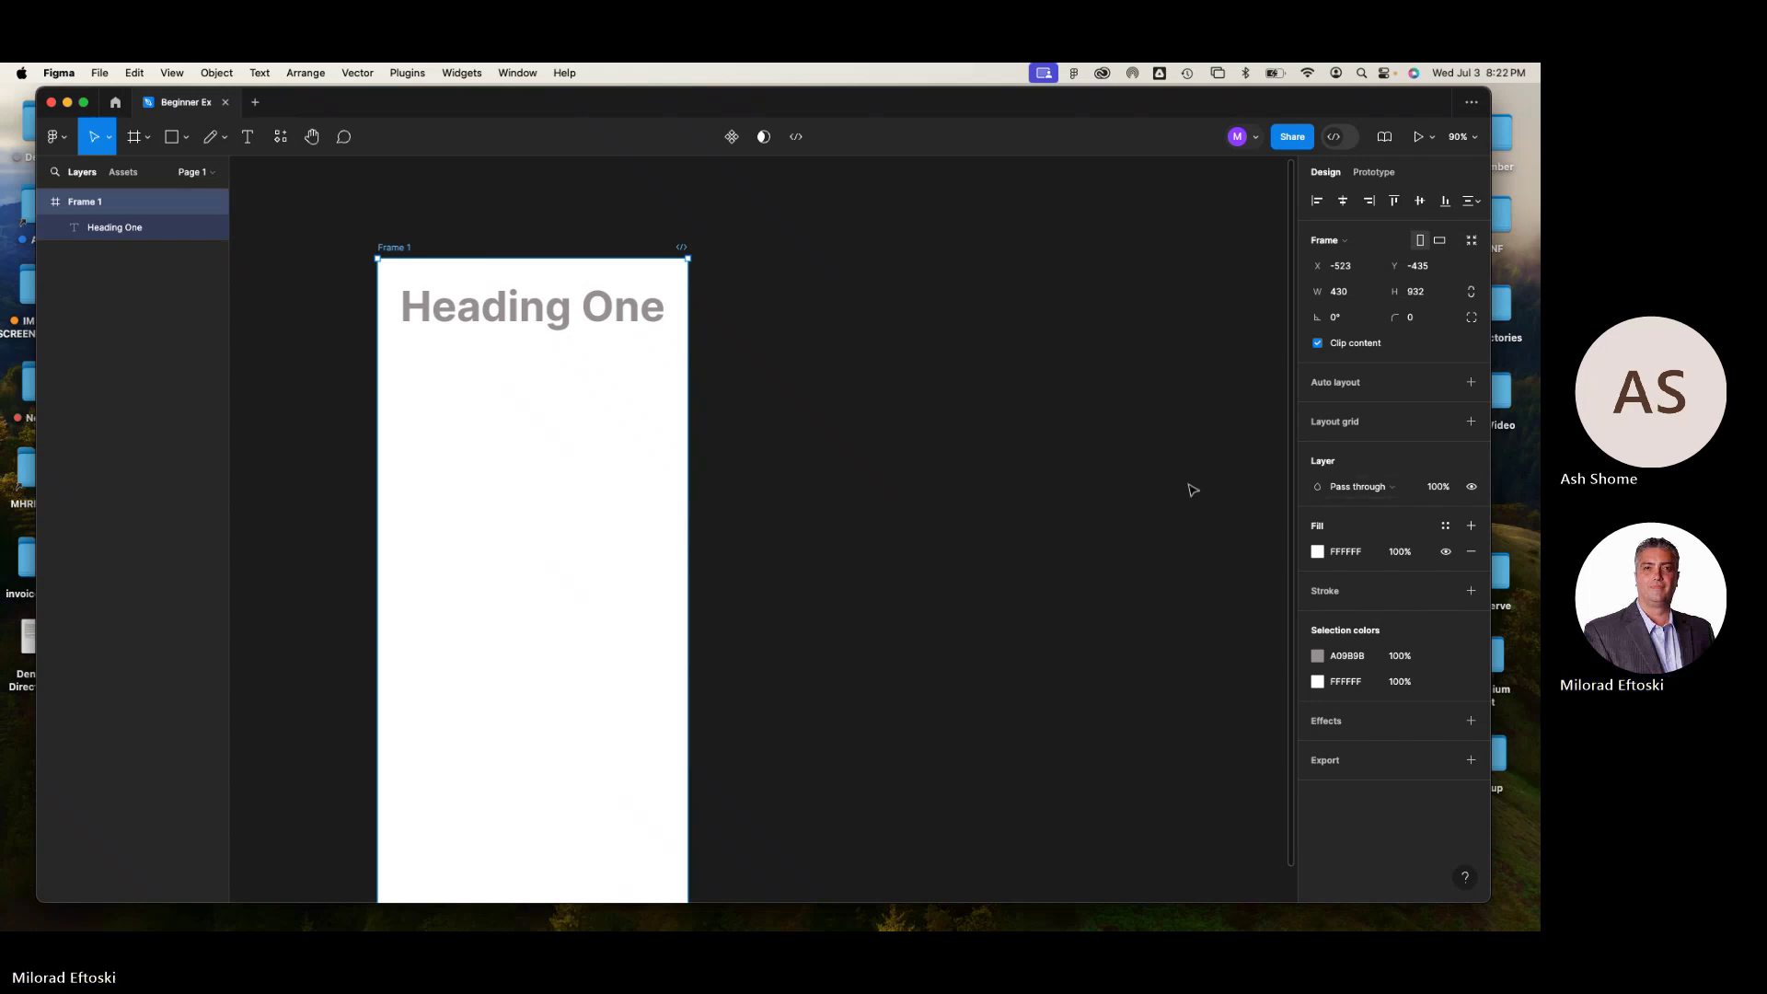
# - Look through the blend modes available for the Heading One text layer
pyautogui.click(635, 308)
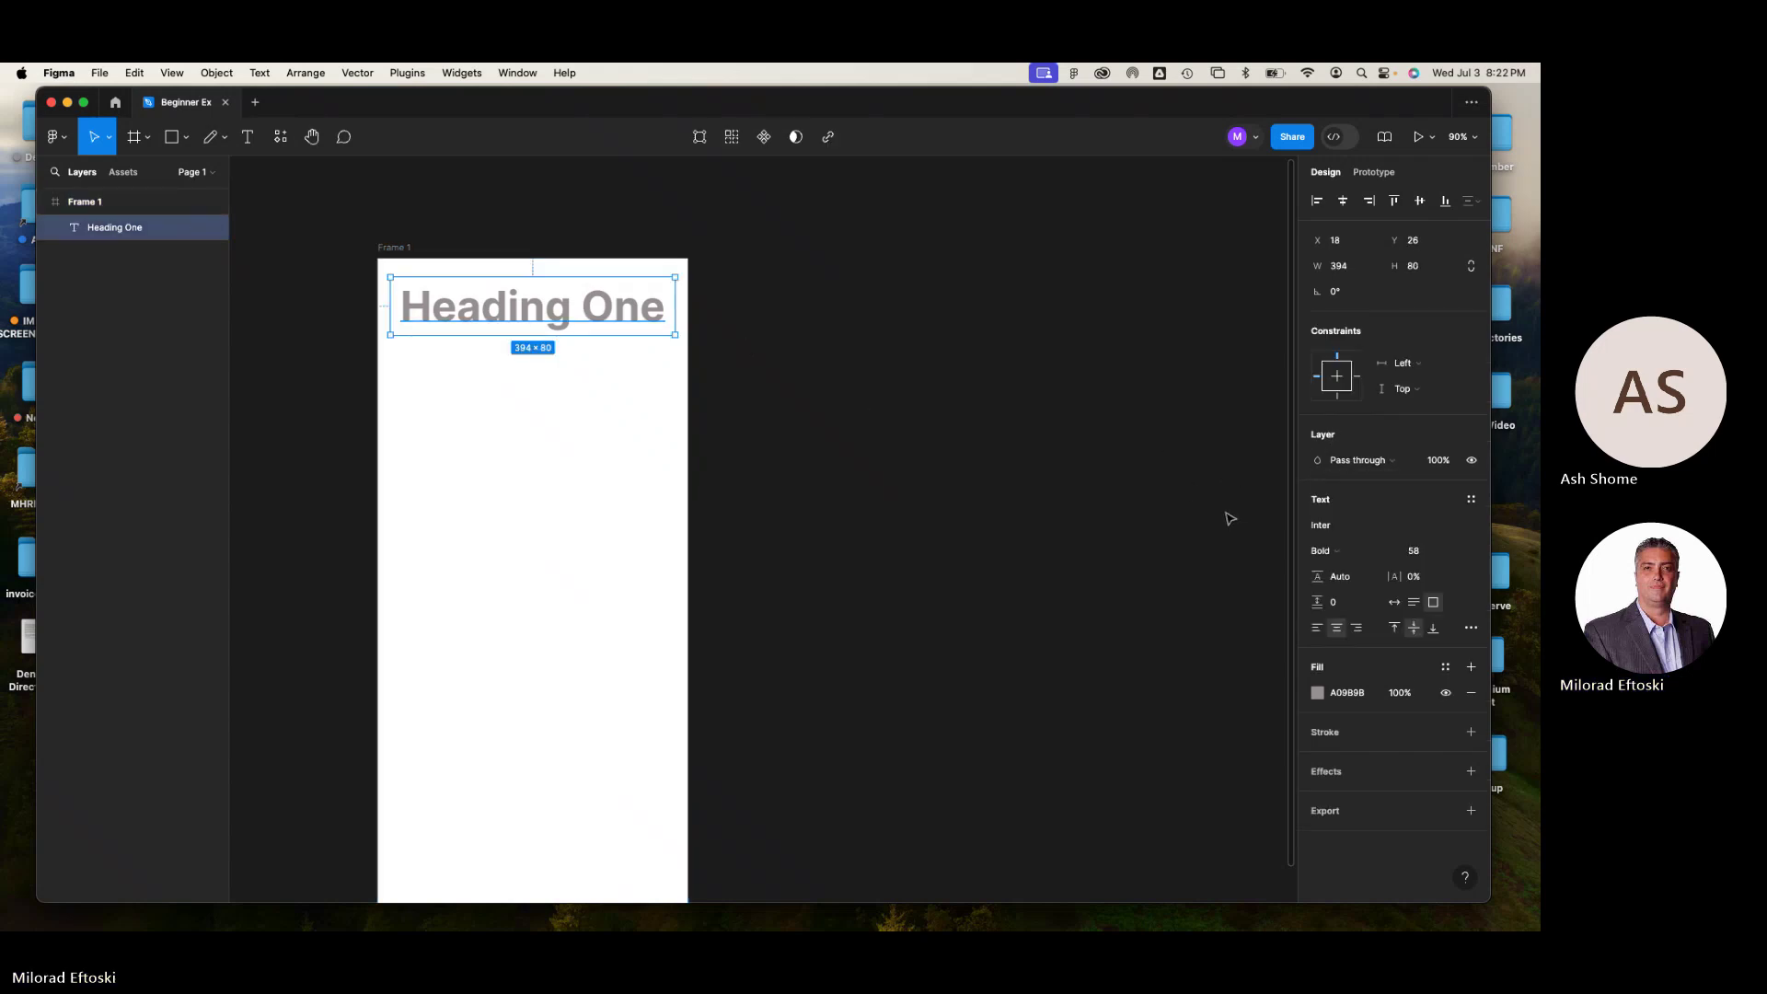
pyautogui.click(1378, 465)
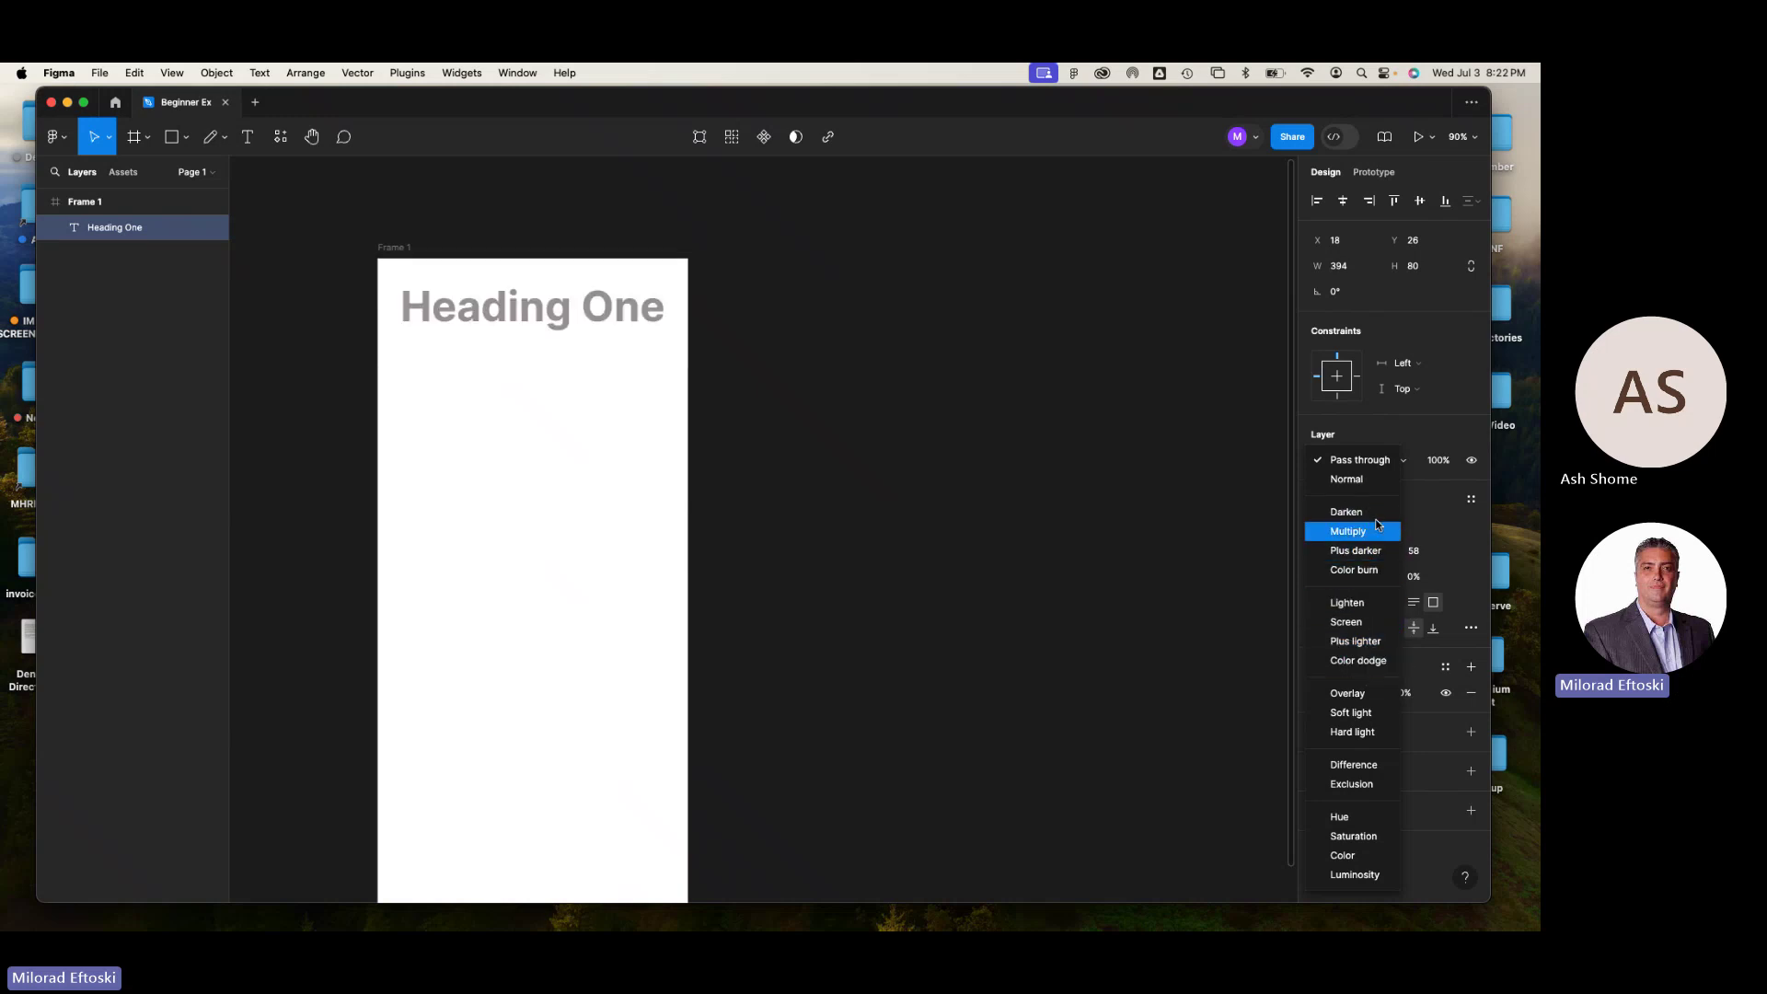
pyautogui.click(1146, 473)
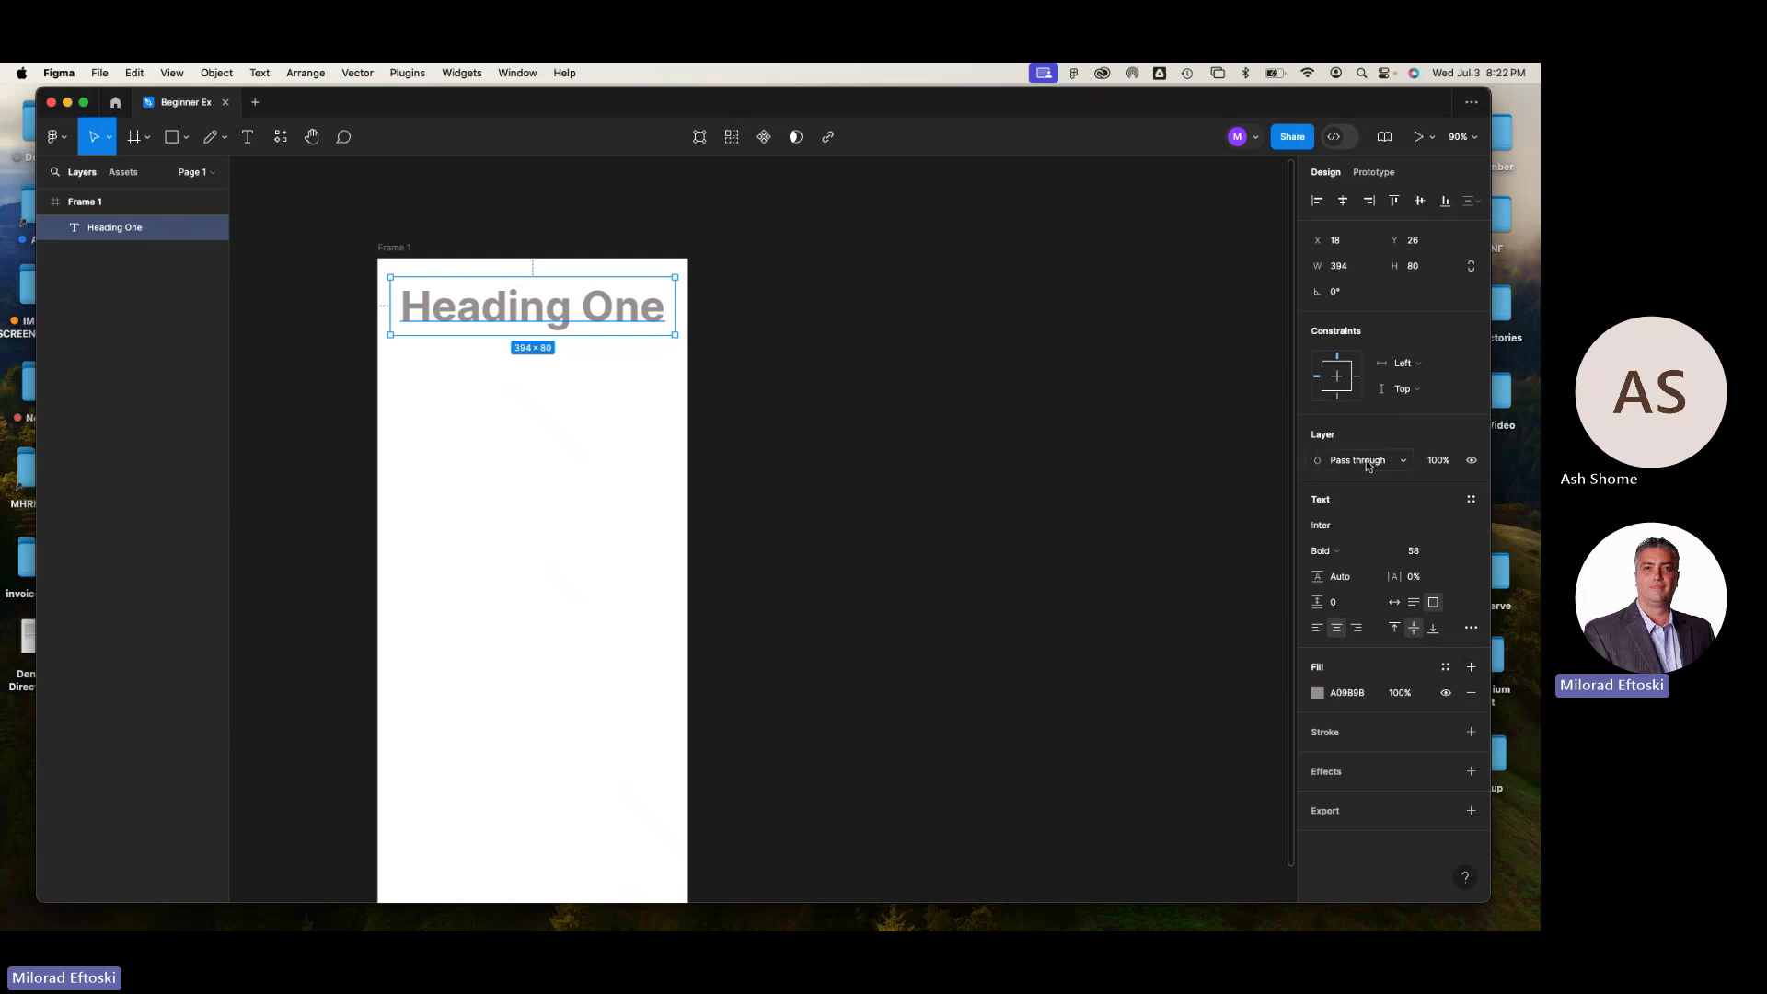
# - Toggle the visibility of the Heading One text off and on again, then deselect it
pyautogui.click(1472, 462)
pyautogui.click(1472, 462)
pyautogui.click(1473, 462)
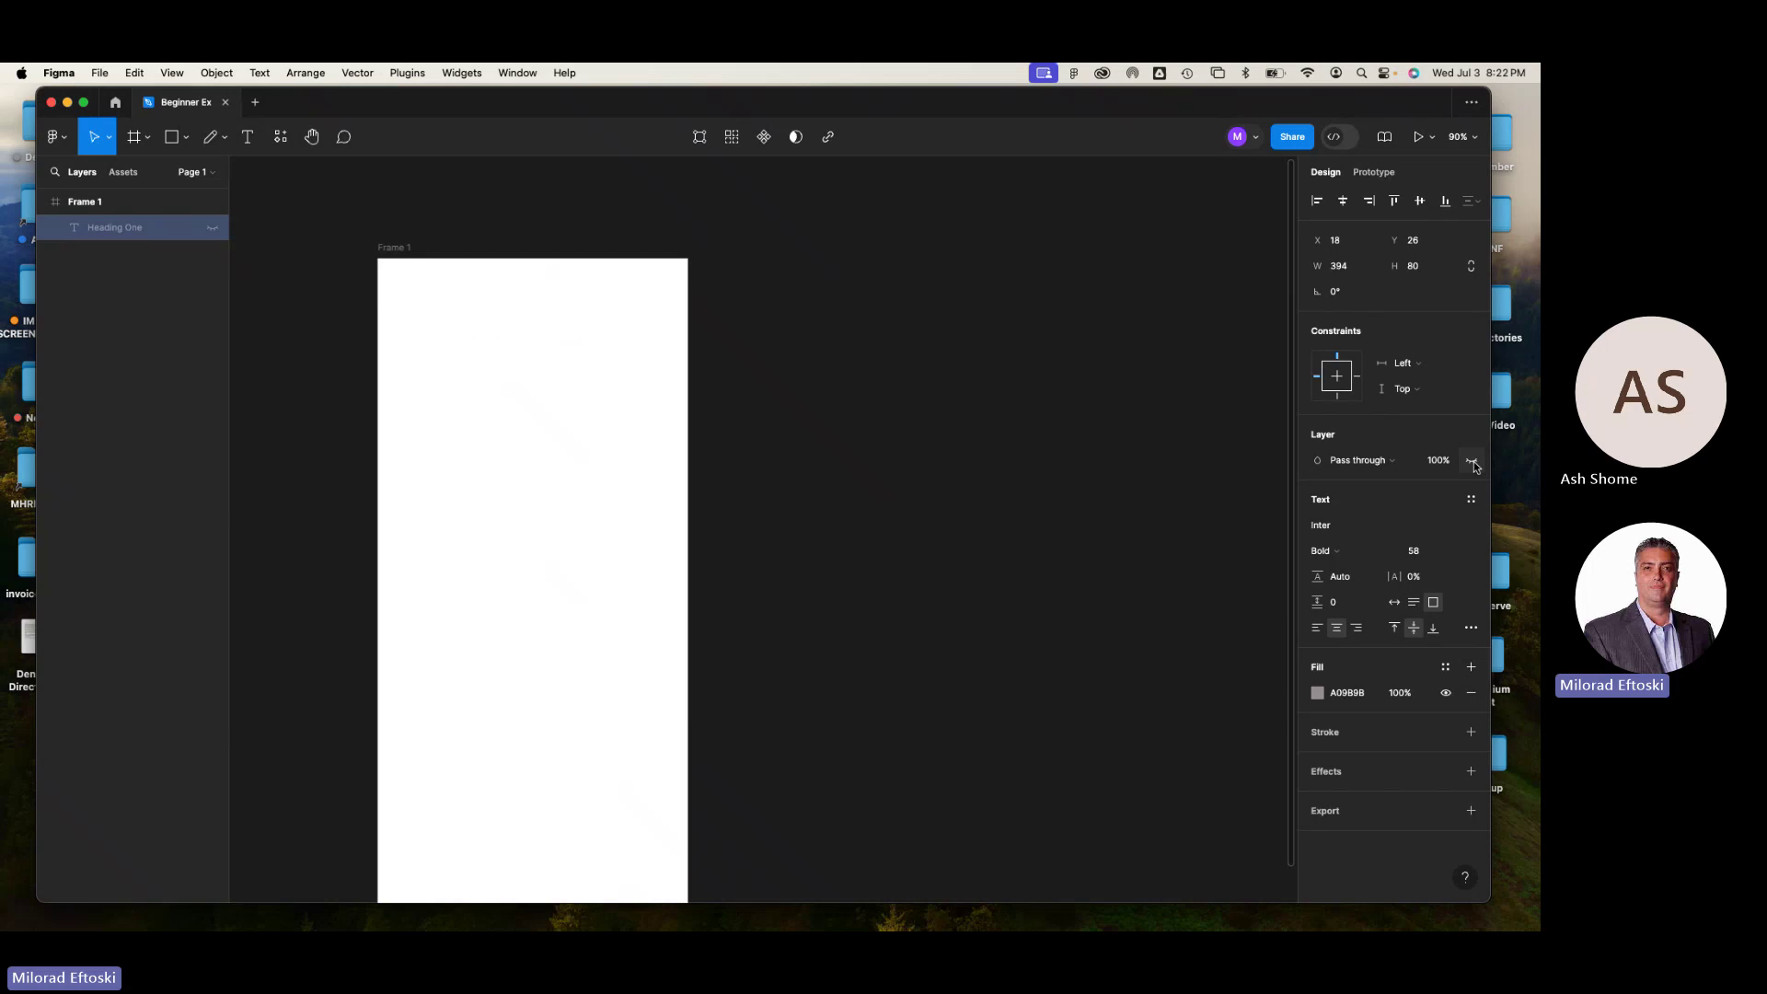
pyautogui.click(1472, 461)
pyautogui.click(938, 387)
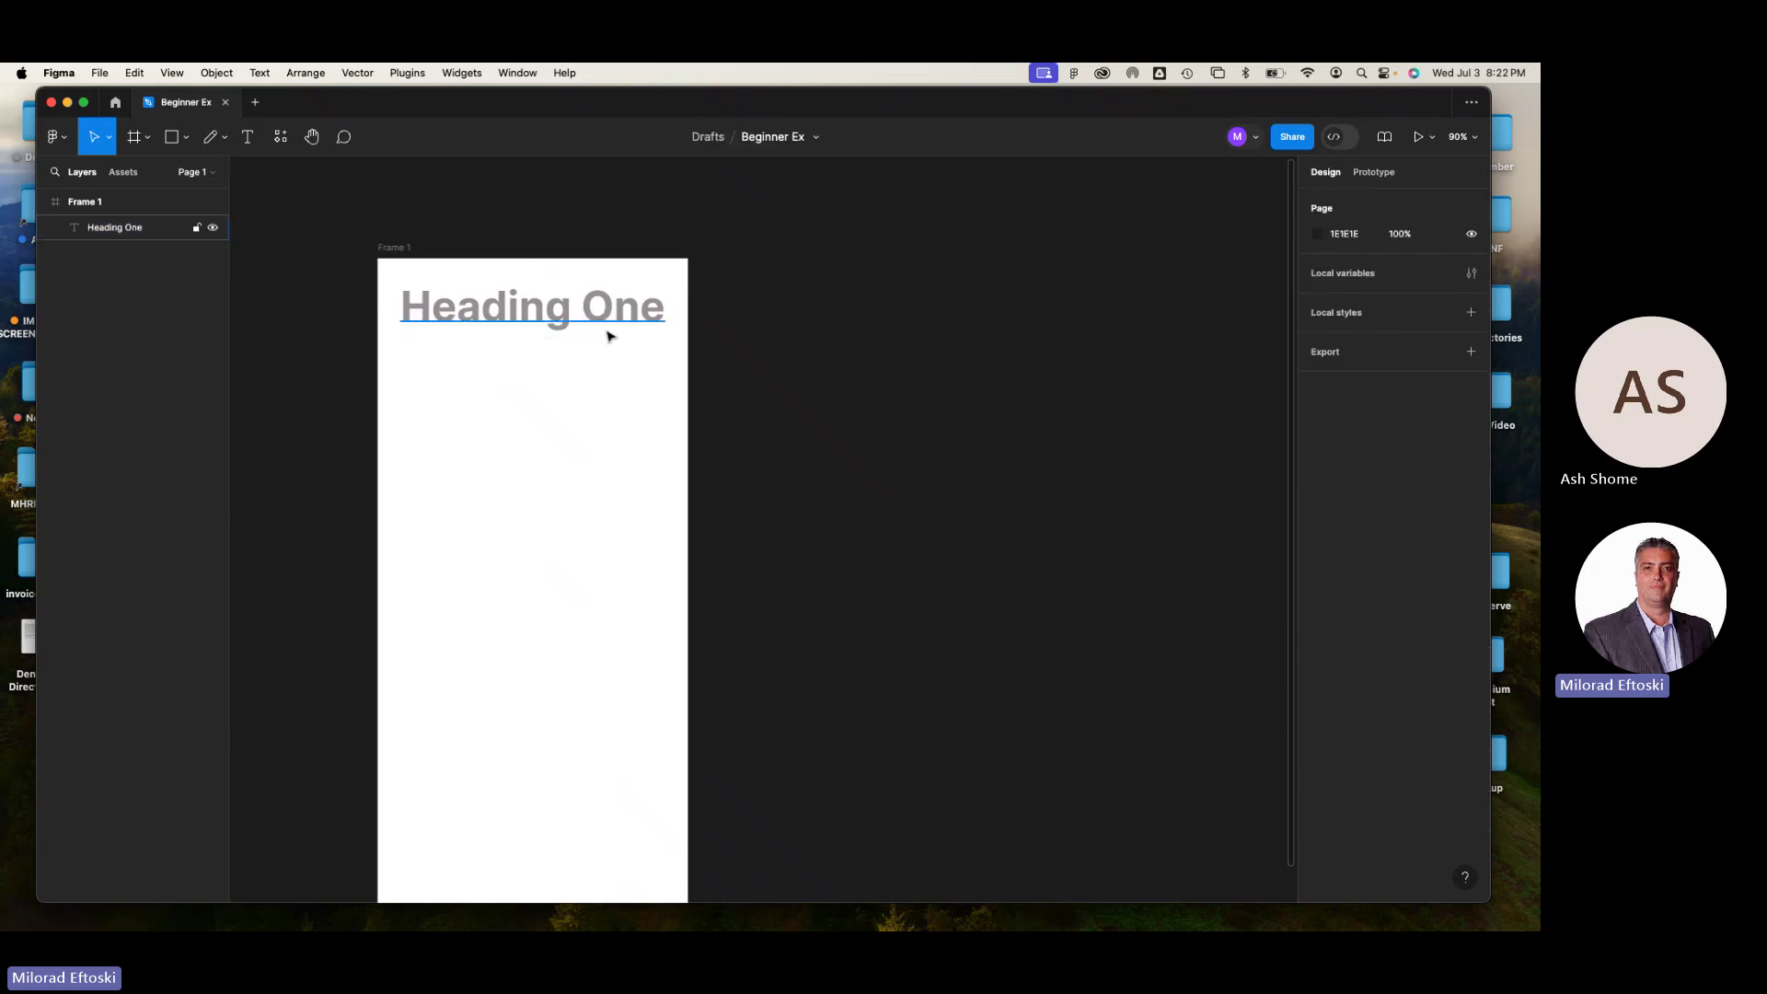
# - Compare the design properties of the Heading One text with those of Frame 1
pyautogui.click(608, 336)
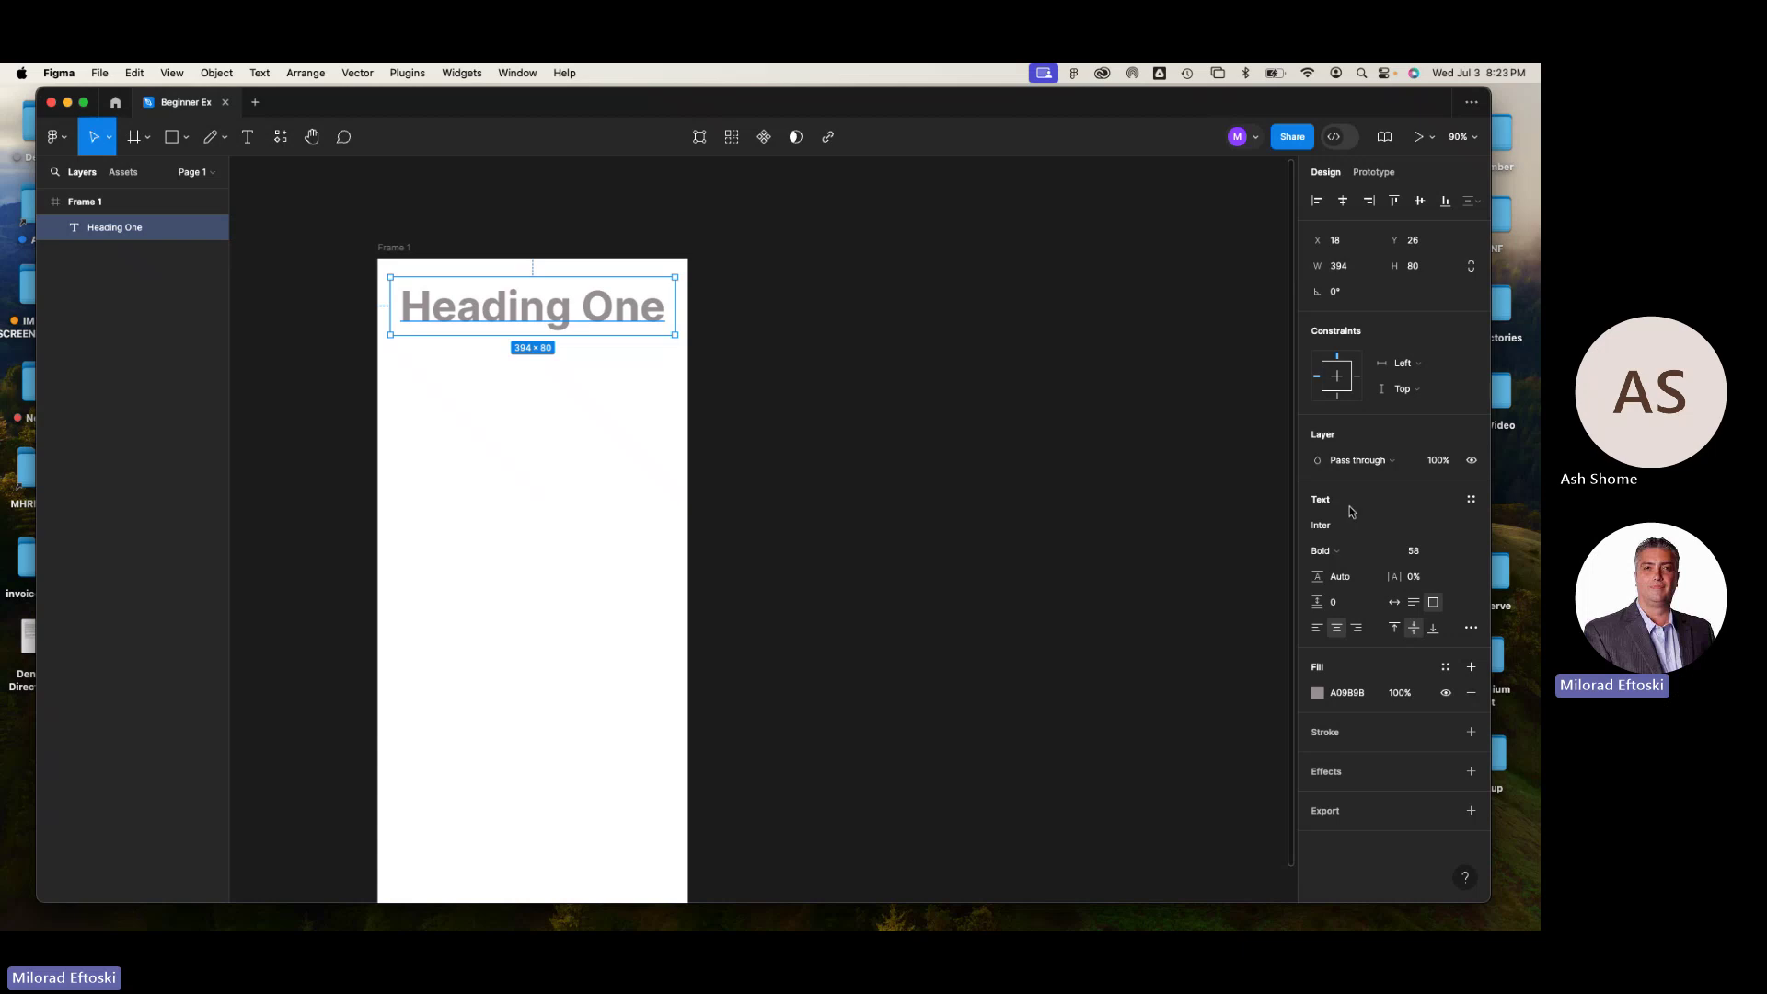
pyautogui.click(1108, 516)
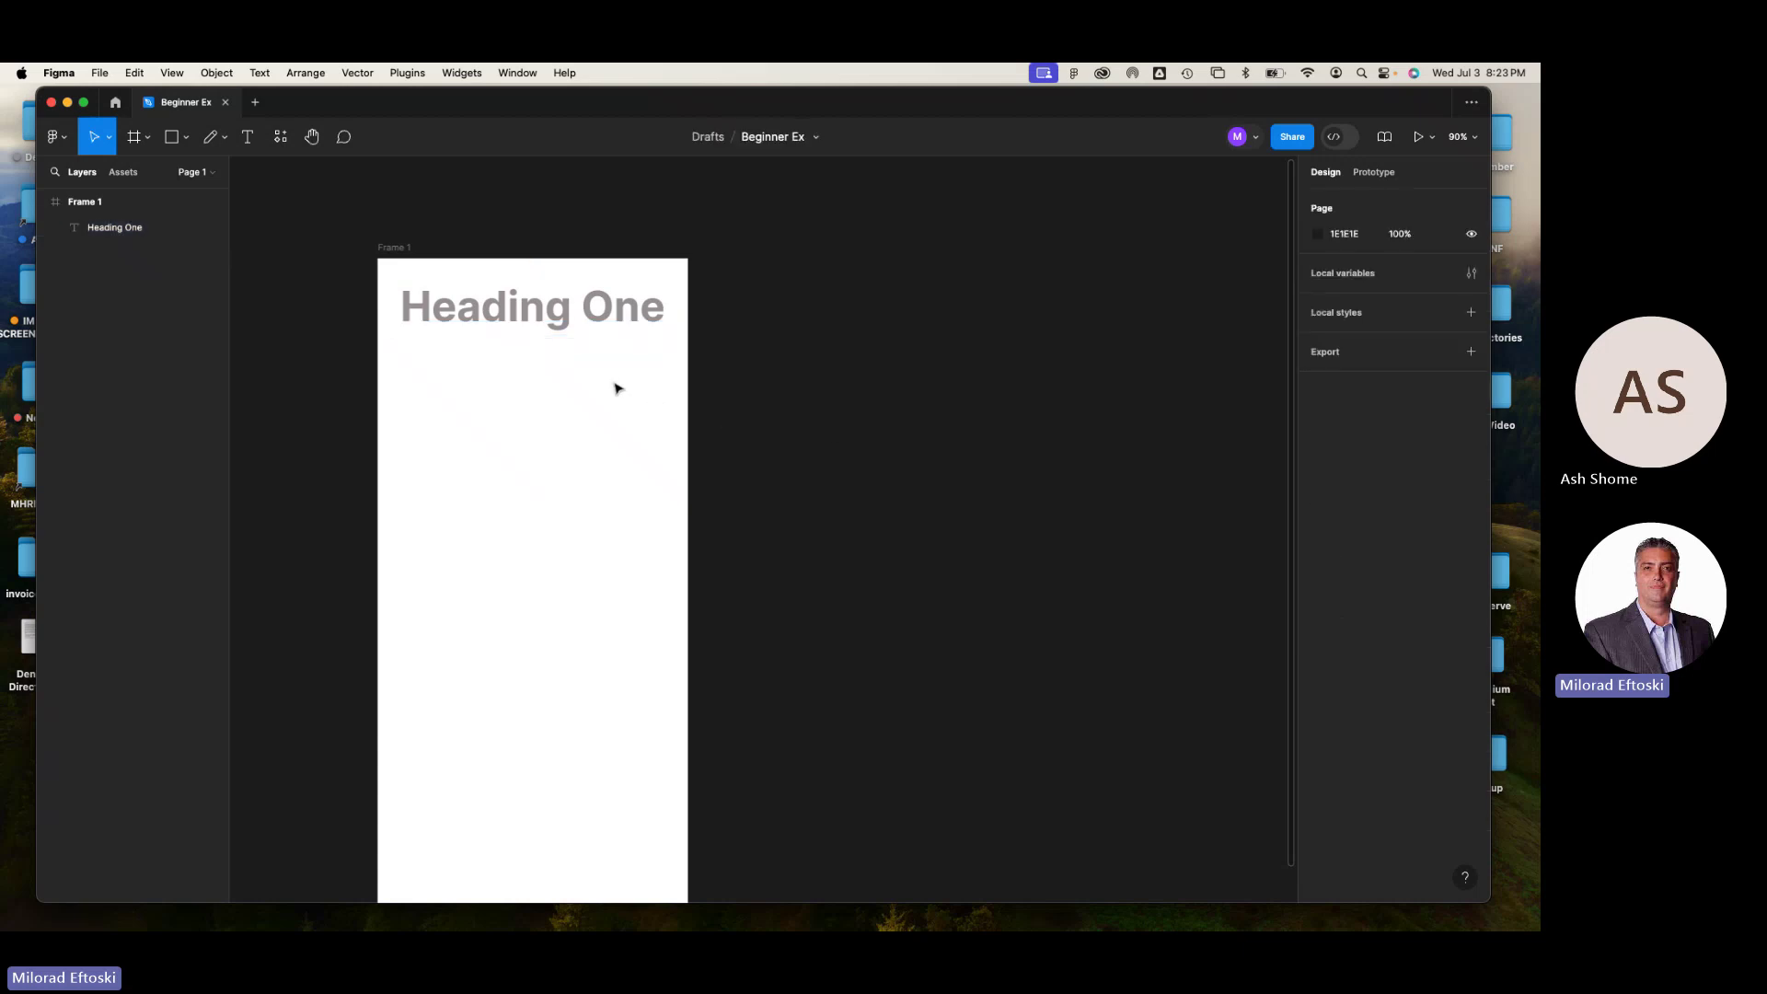
pyautogui.click(405, 249)
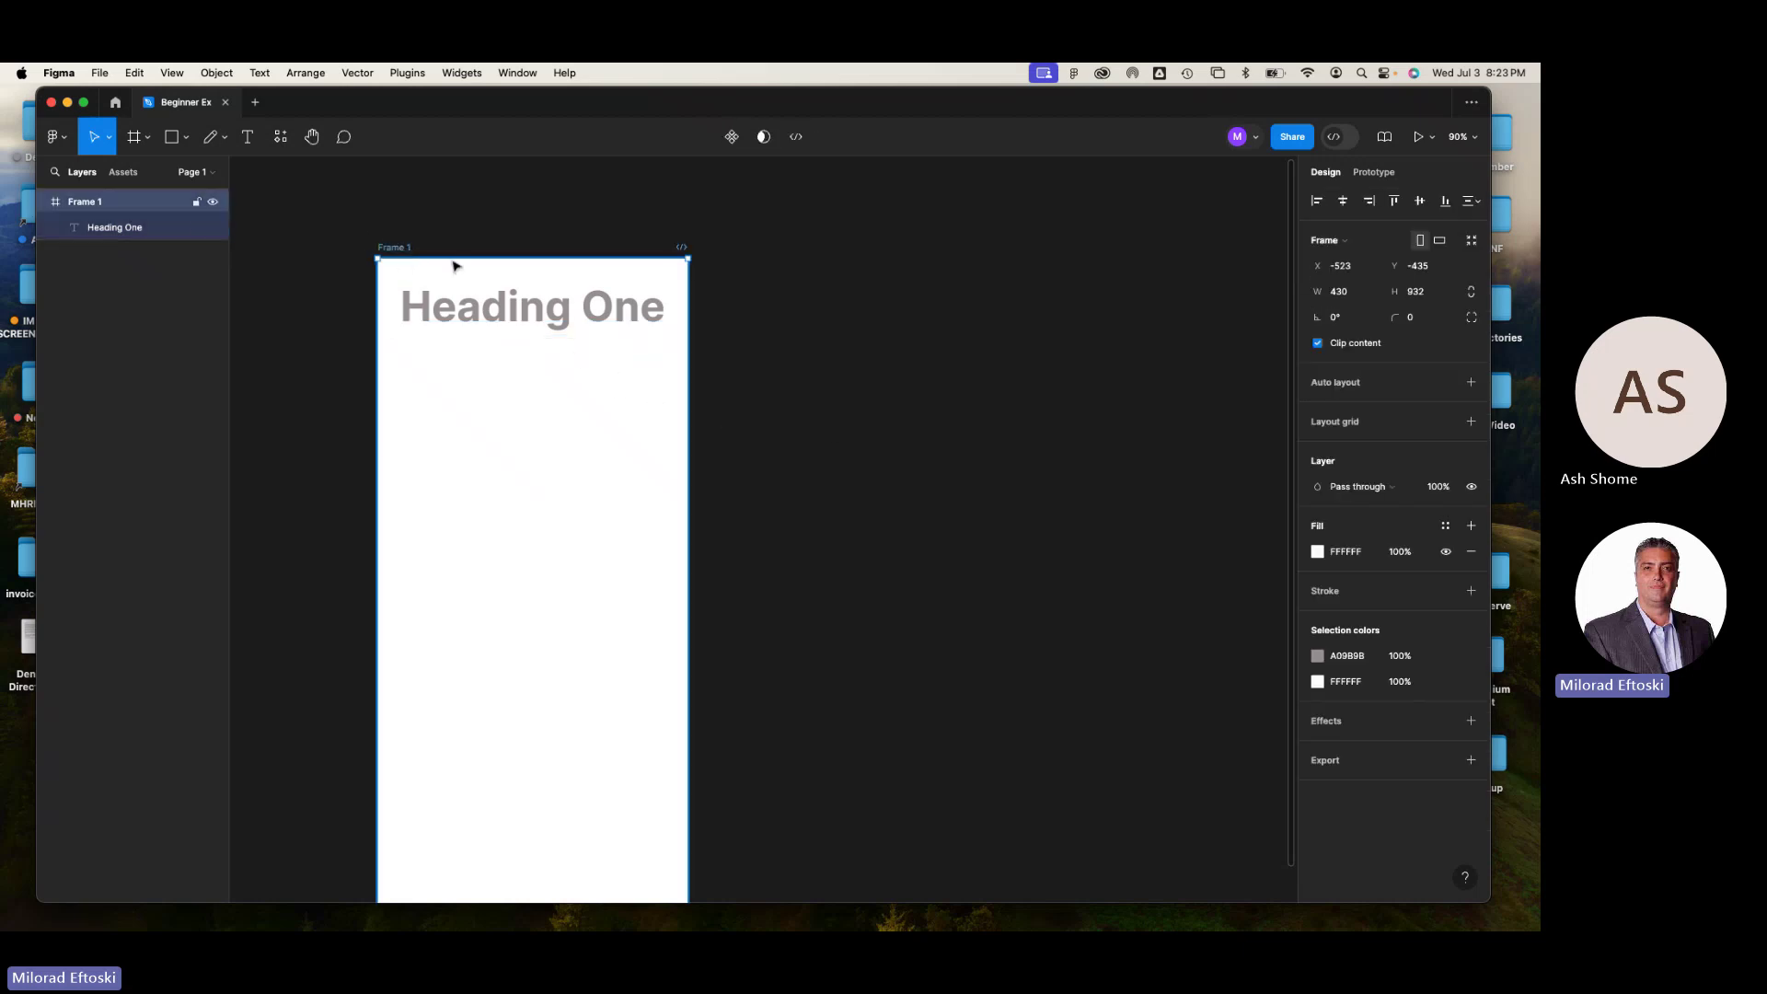
pyautogui.click(825, 368)
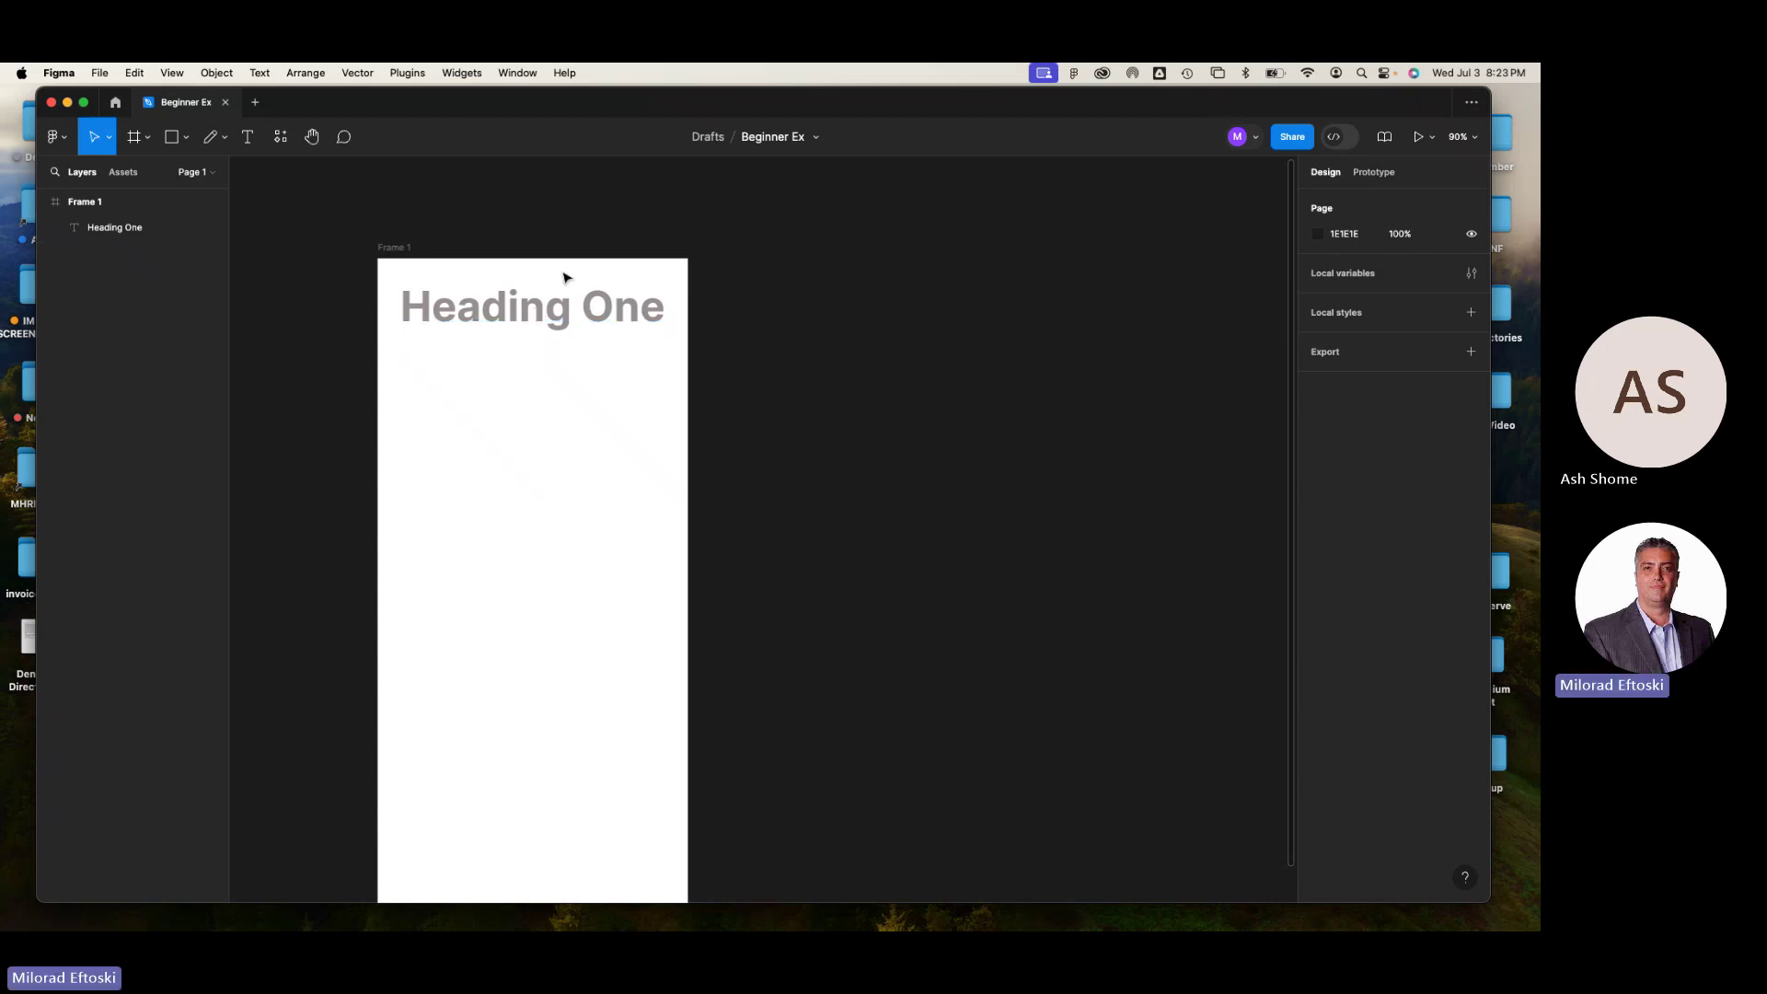
pyautogui.click(402, 249)
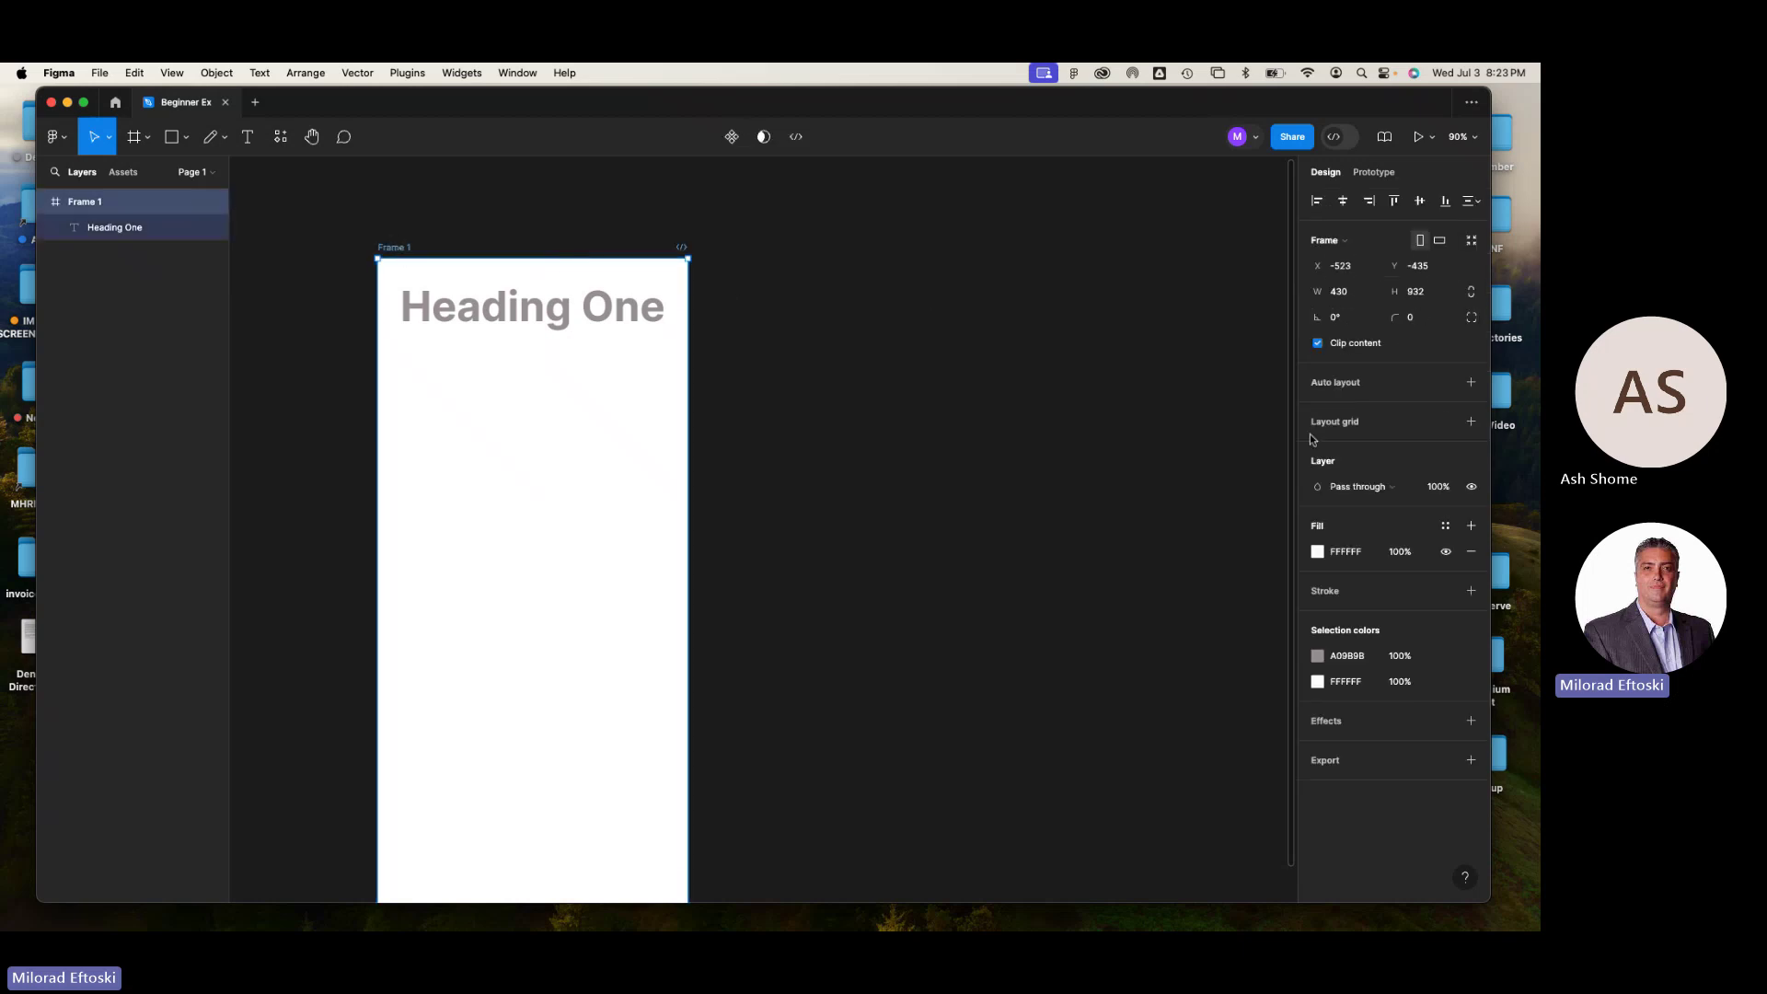
pyautogui.click(516, 325)
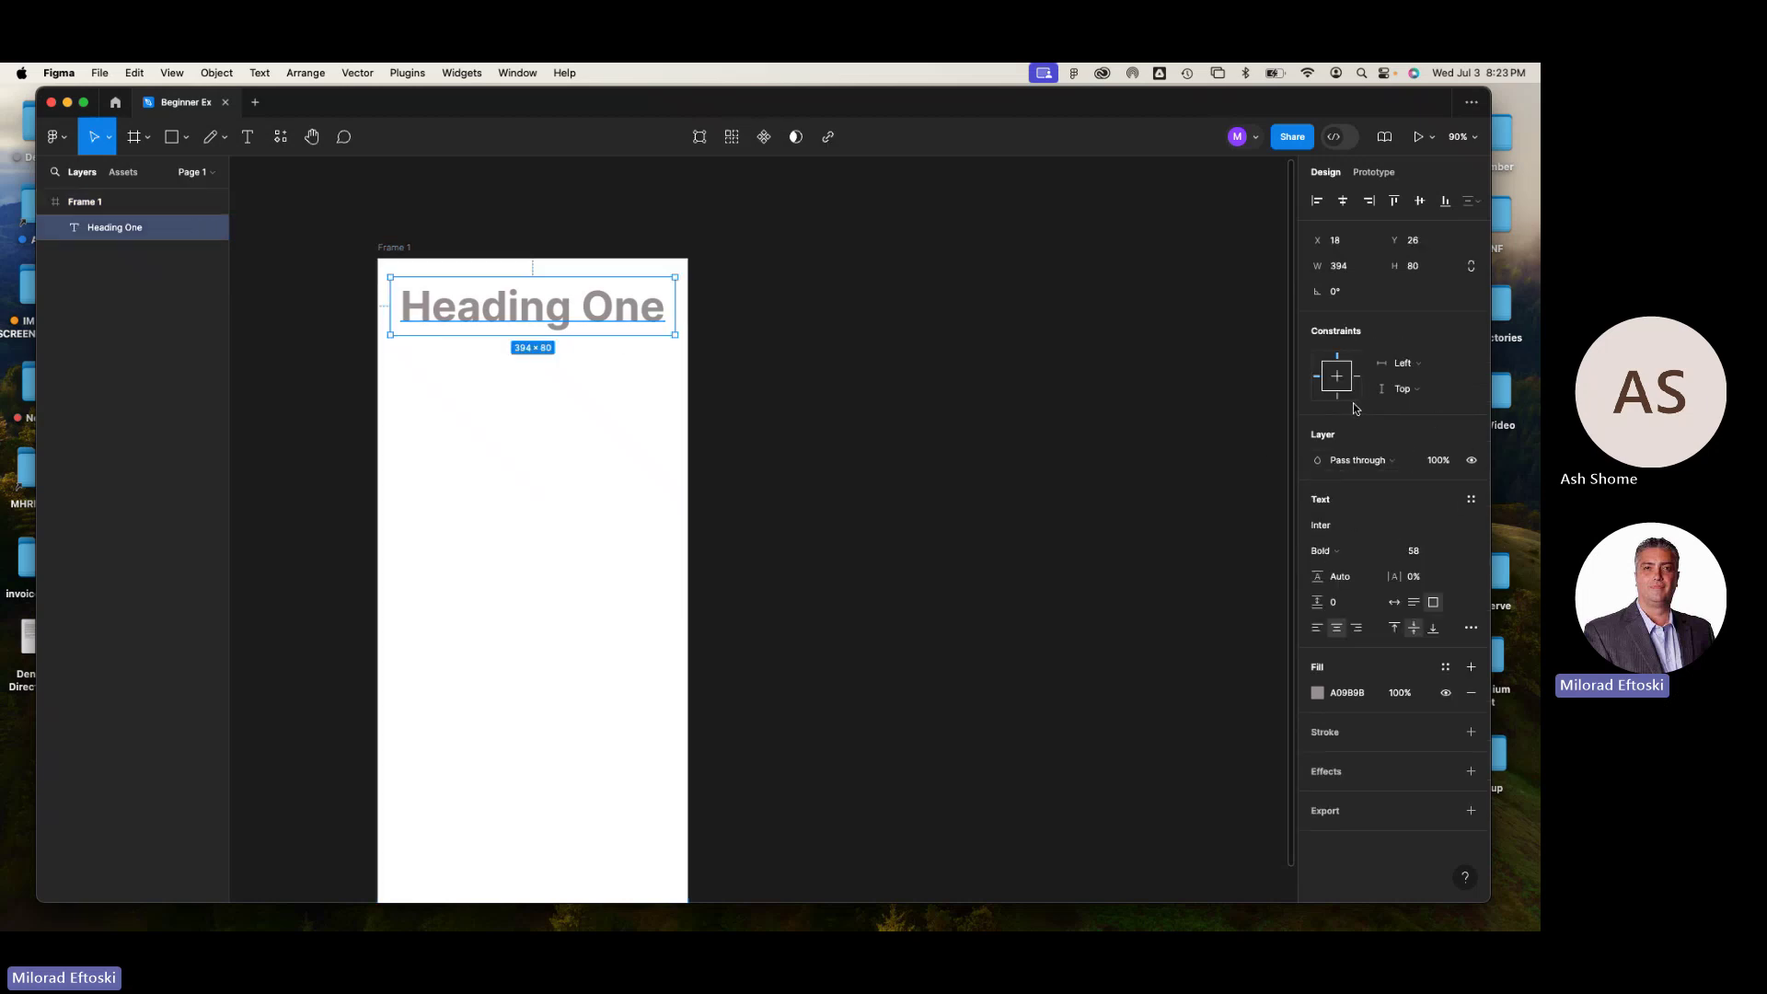
pyautogui.click(399, 255)
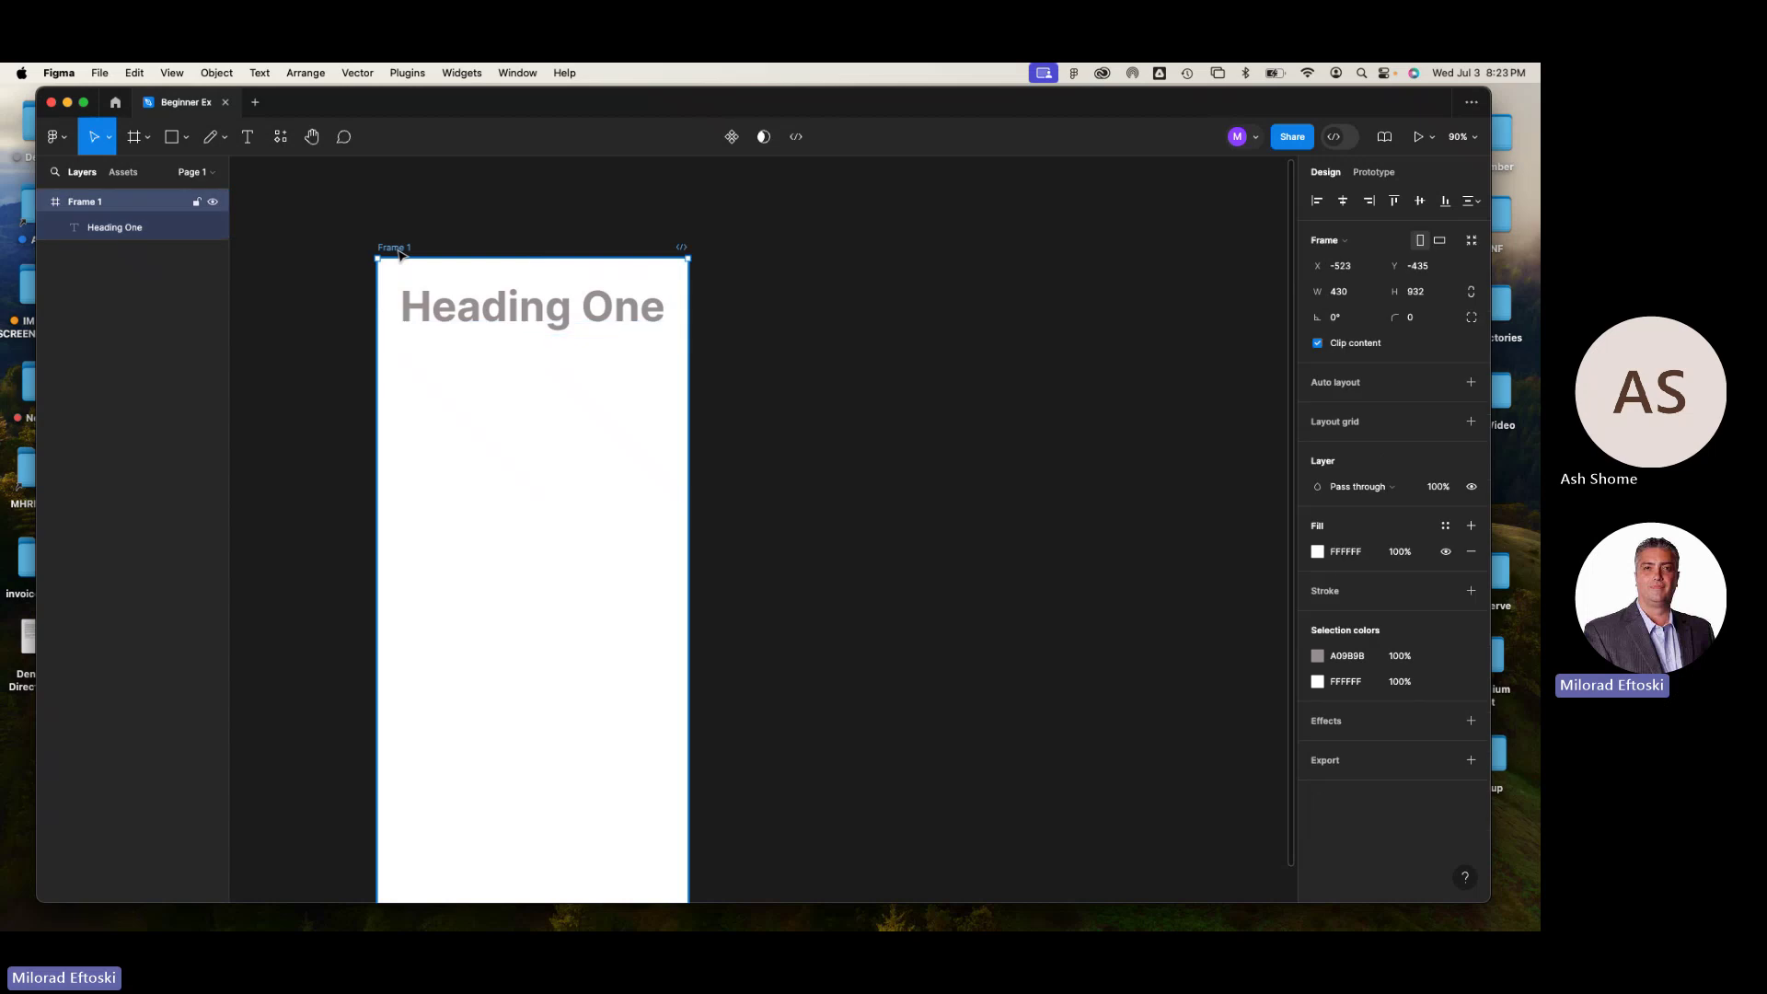
pyautogui.click(410, 303)
# - Set the fill of Frame 1 to the solid dark red 740000
pyautogui.click(399, 254)
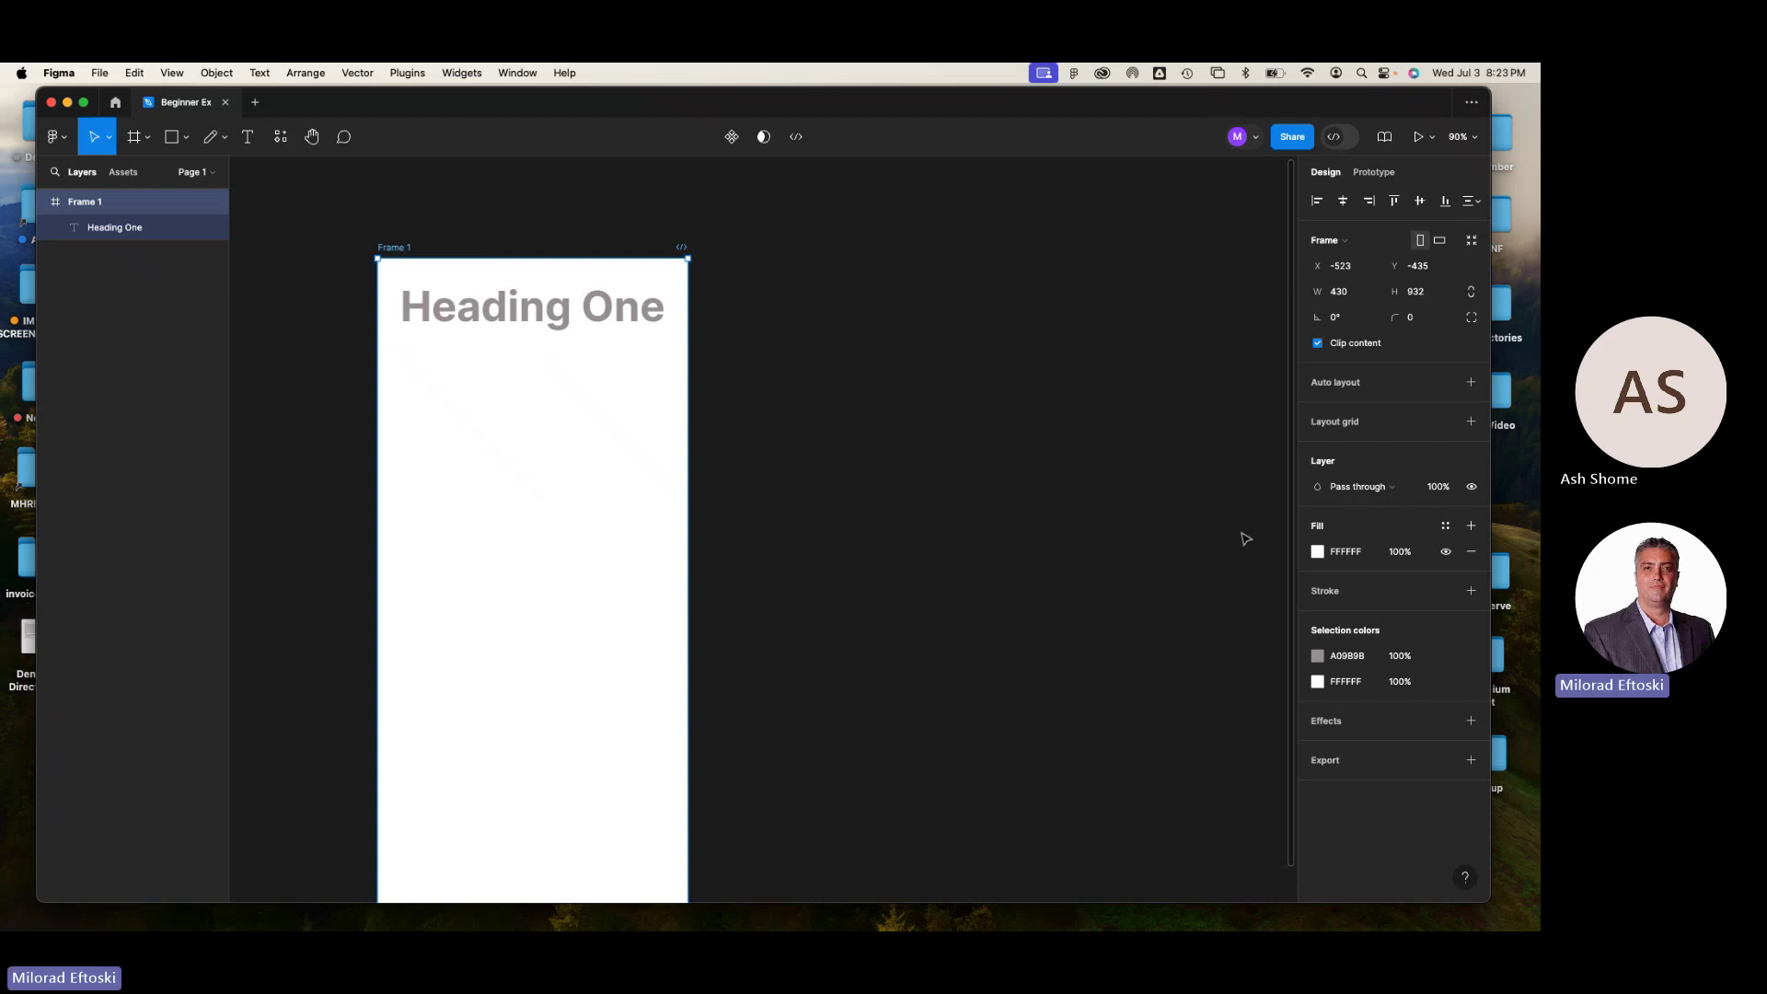
pyautogui.click(1317, 552)
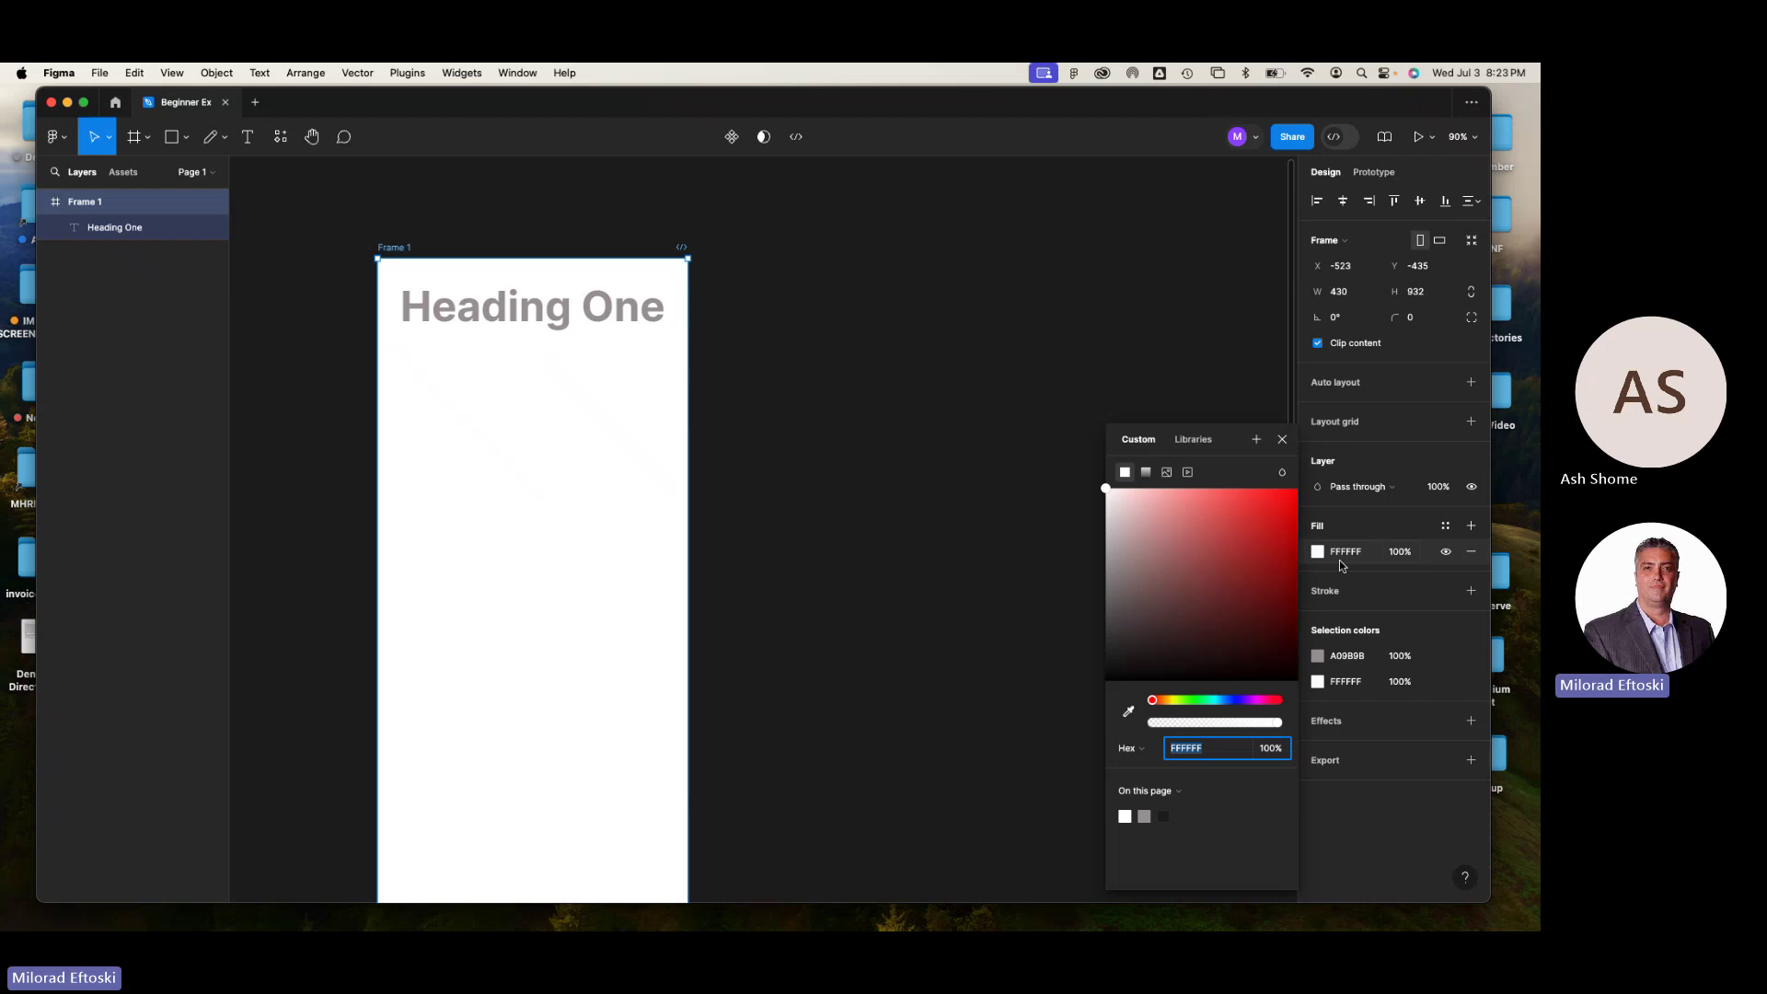
pyautogui.moveTo(1274, 497); pyautogui.dragTo(1304, 598)
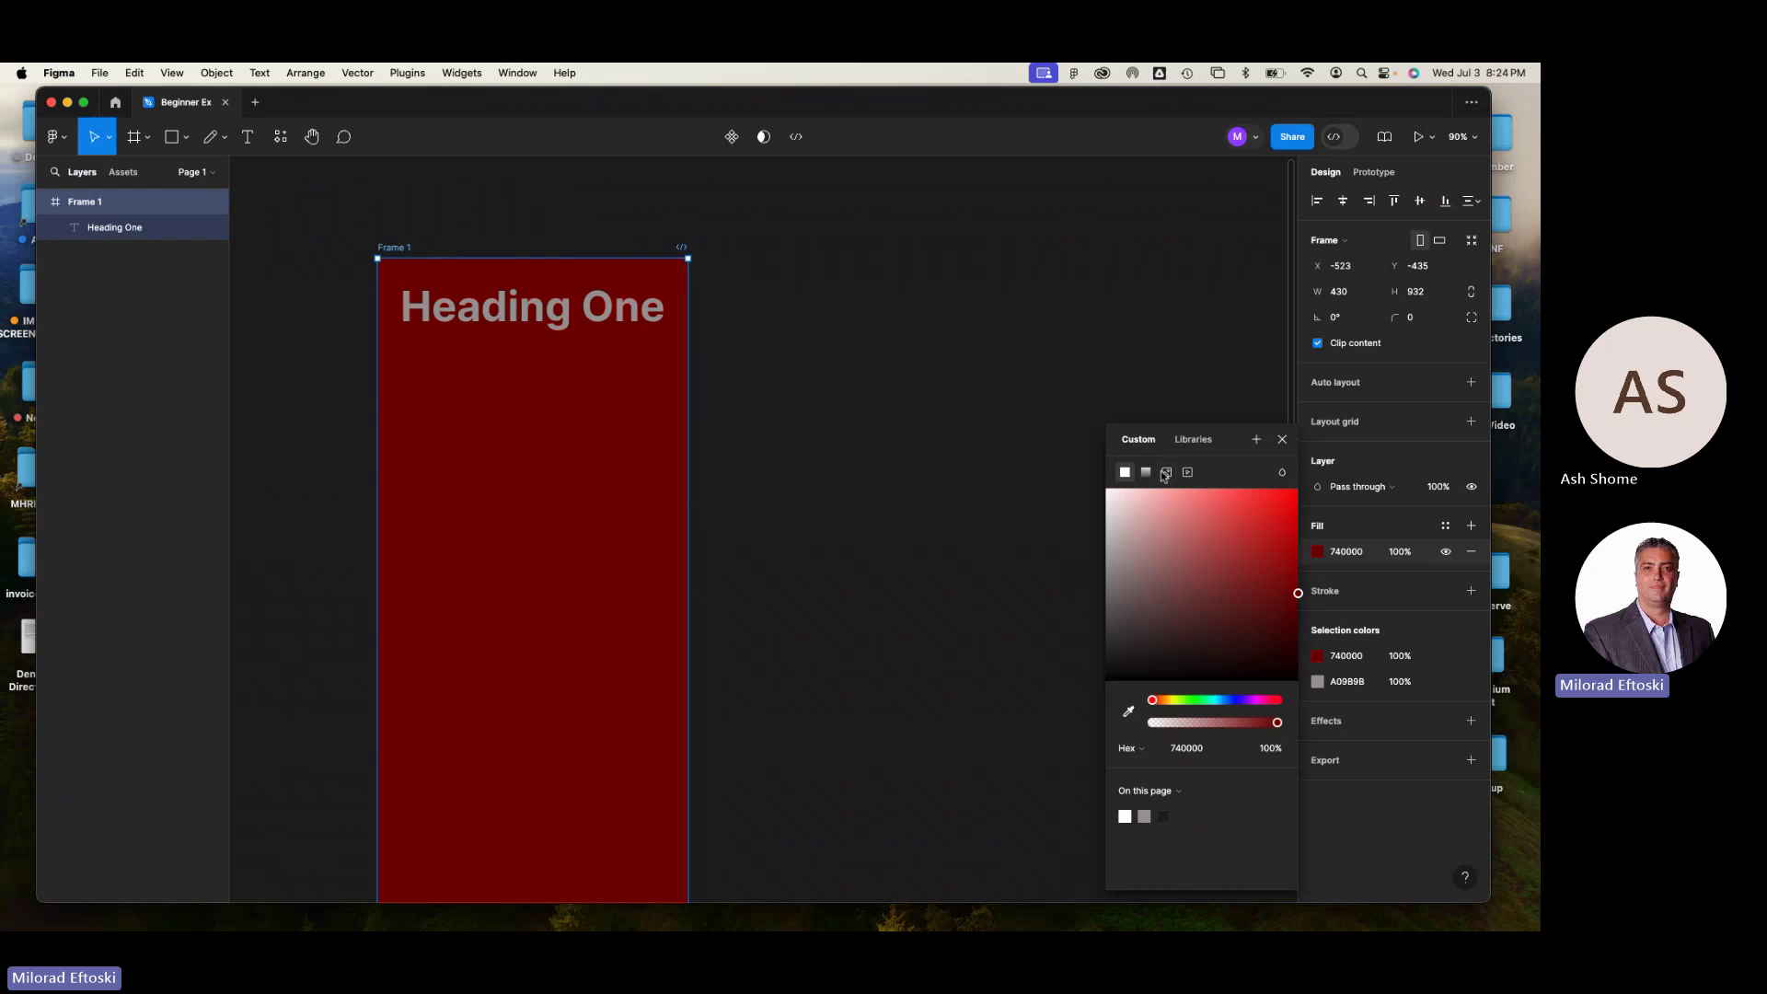
# - Try a linear gradient fill and an image fill on Frame 1
pyautogui.click(1146, 472)
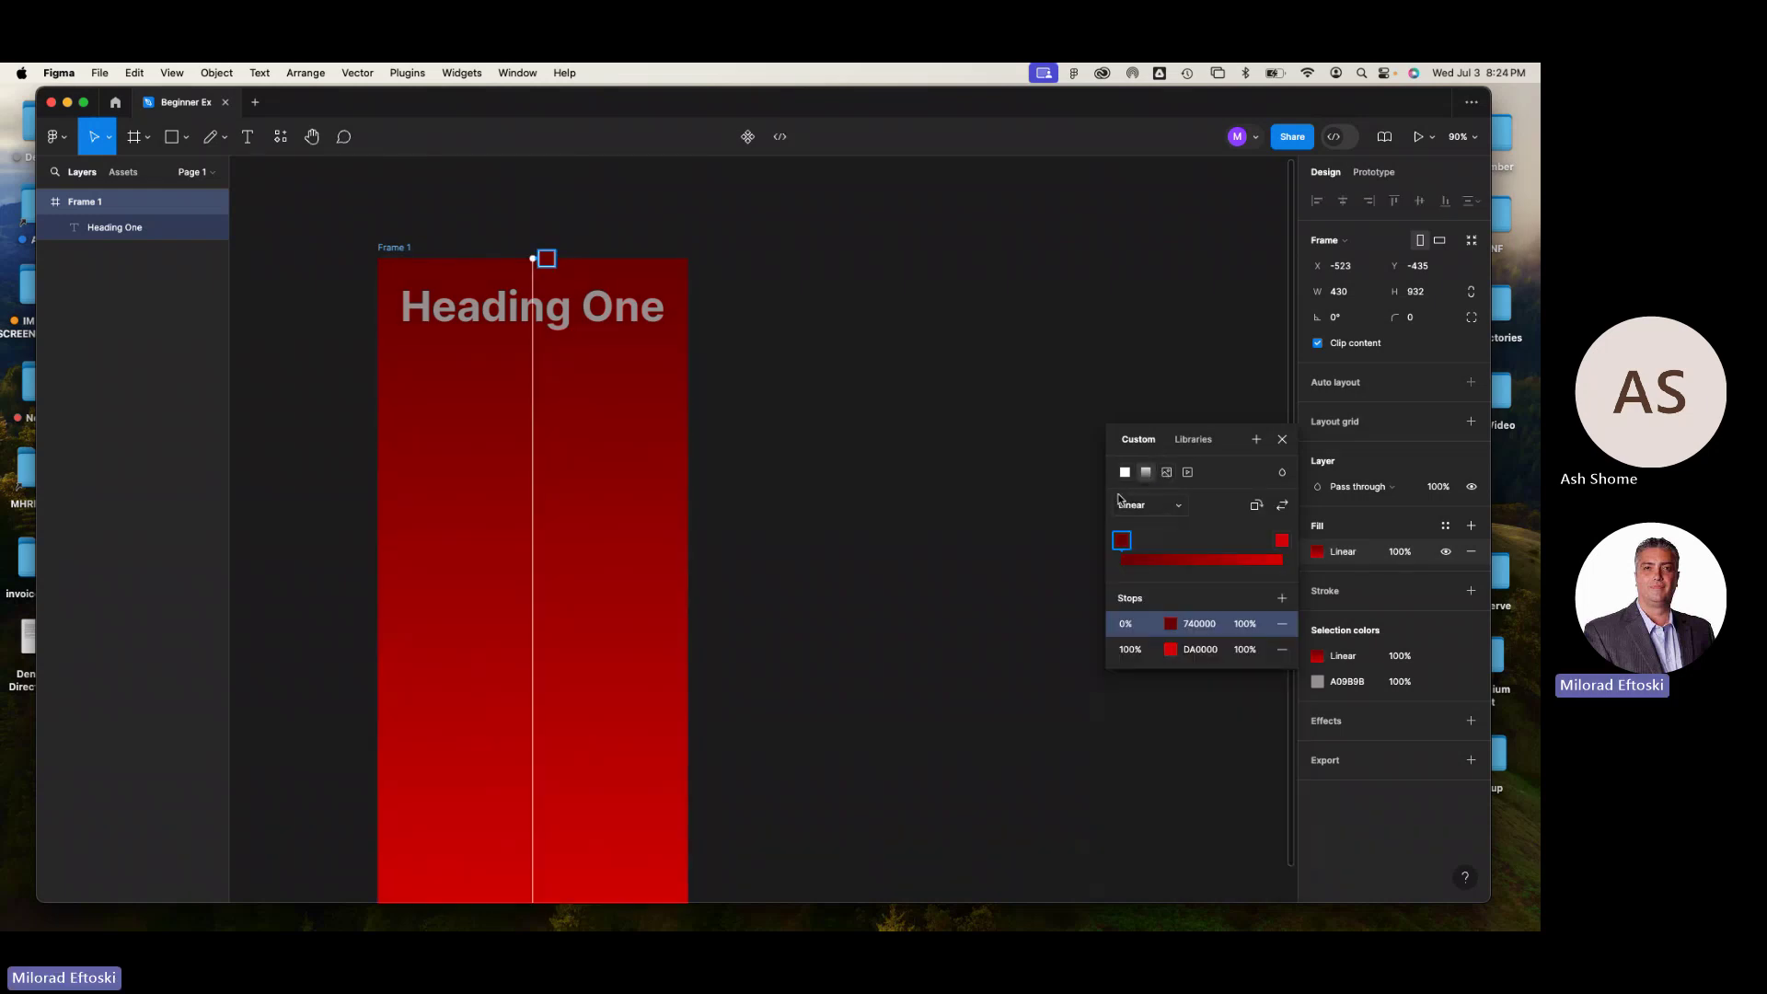
pyautogui.click(1167, 473)
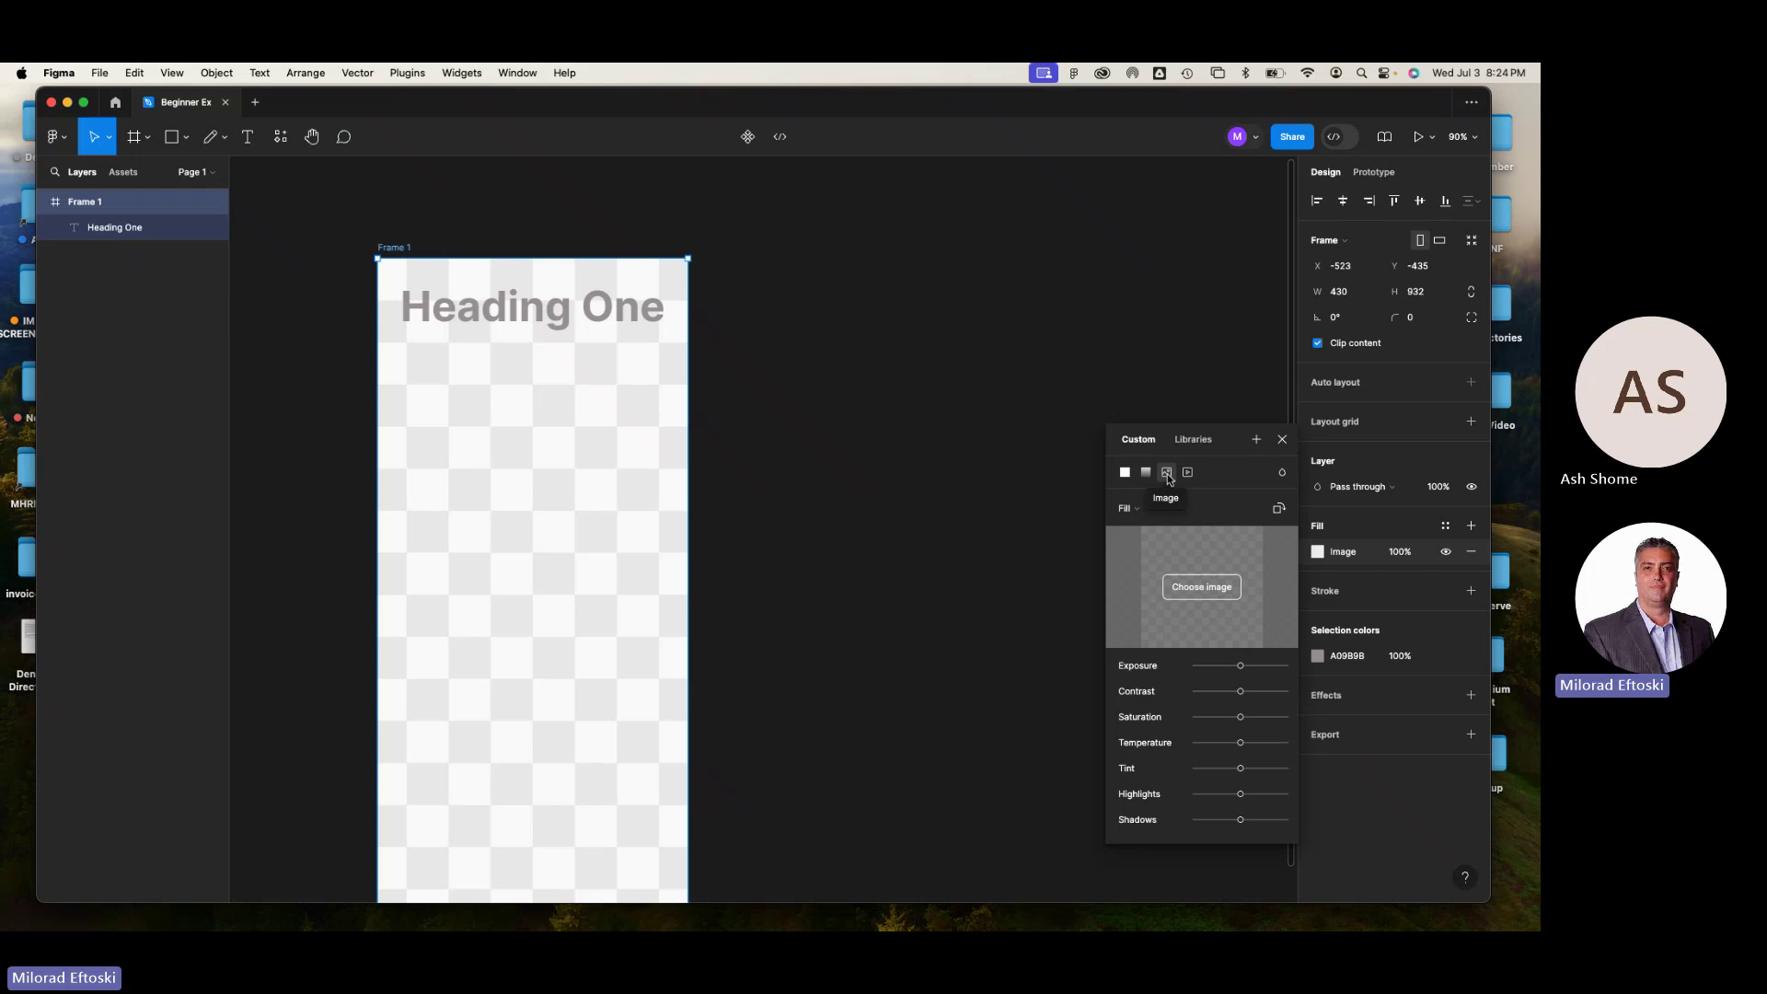
# - Fill Frame 1 with the video Vertical Pizza with BP Open Late Vid.mov from the Desktop, previewing the file before choosing it
pyautogui.click(1186, 473)
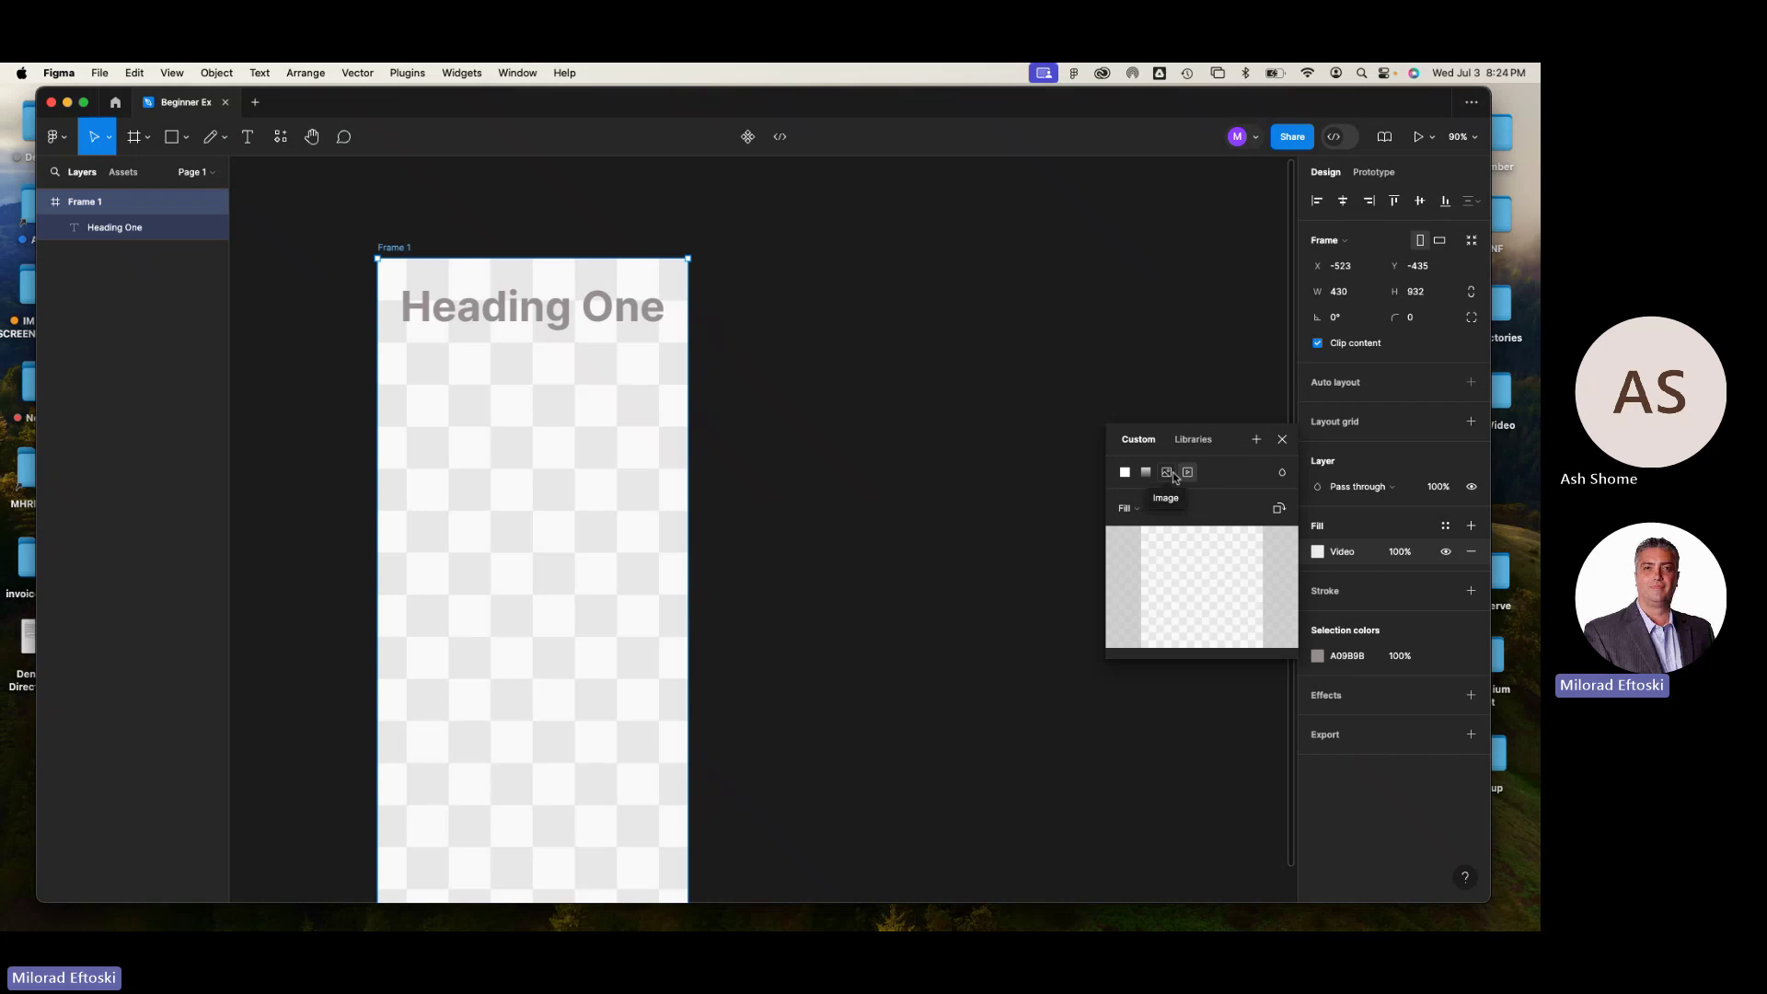
pyautogui.moveTo(1189, 532)
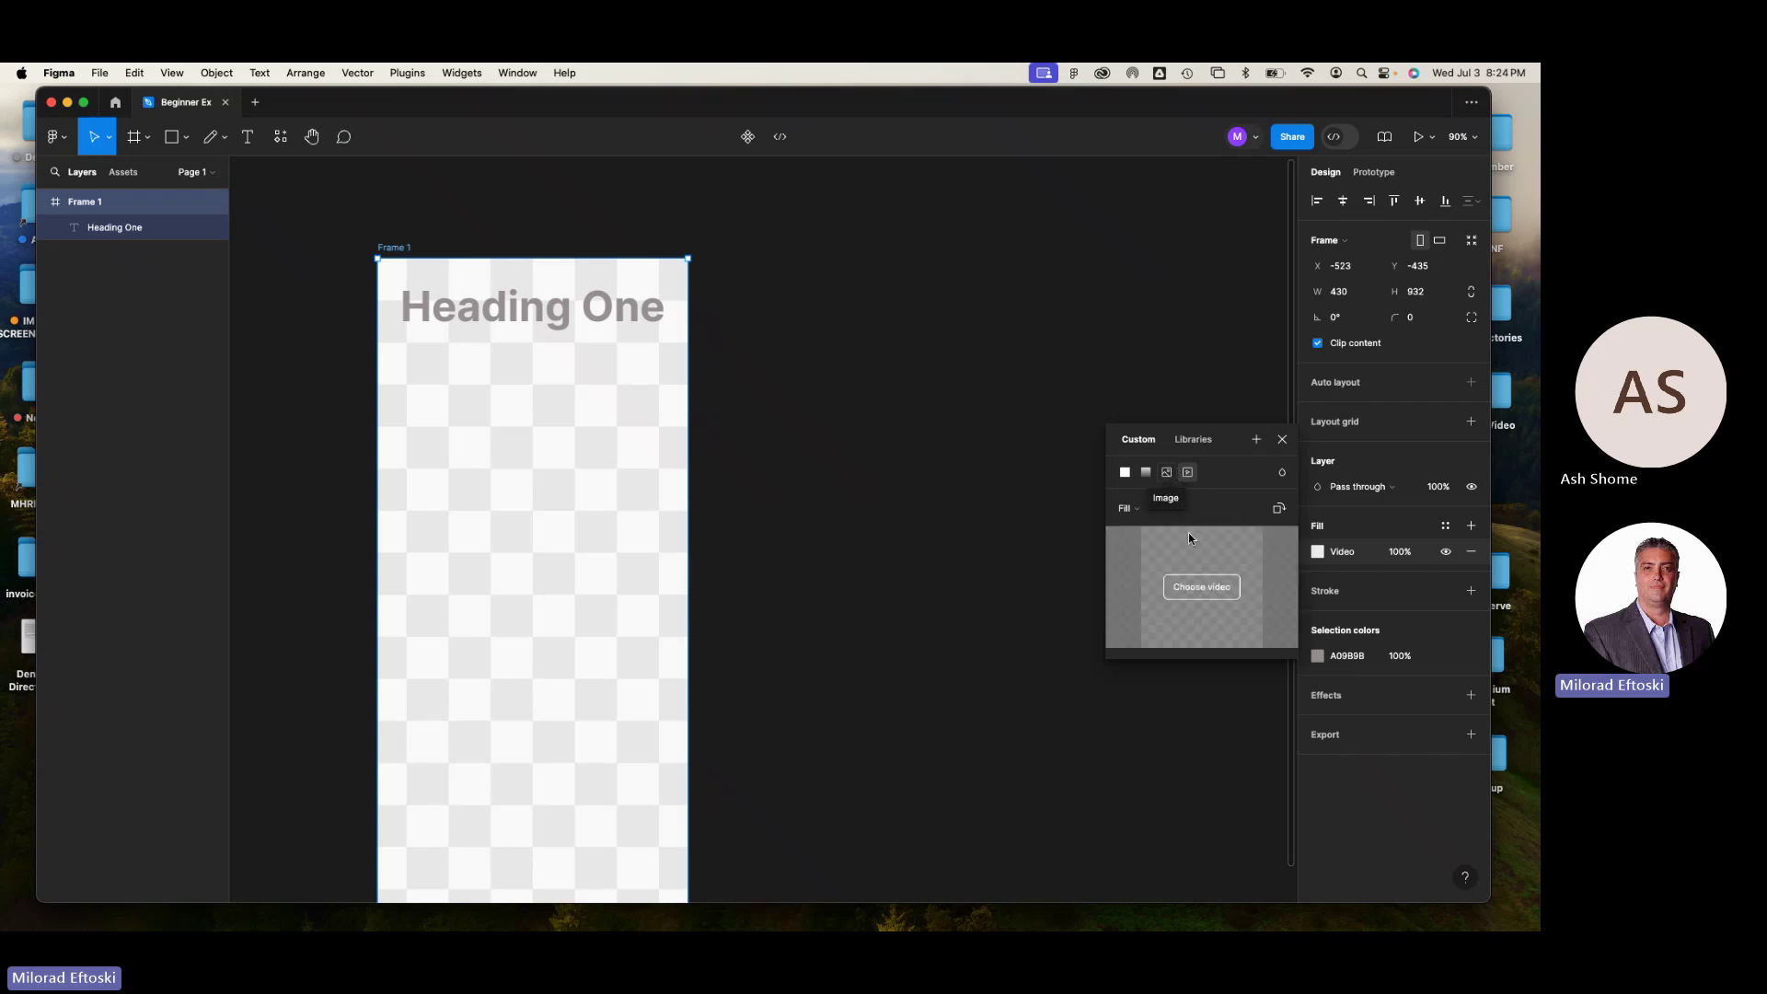
pyautogui.click(1196, 589)
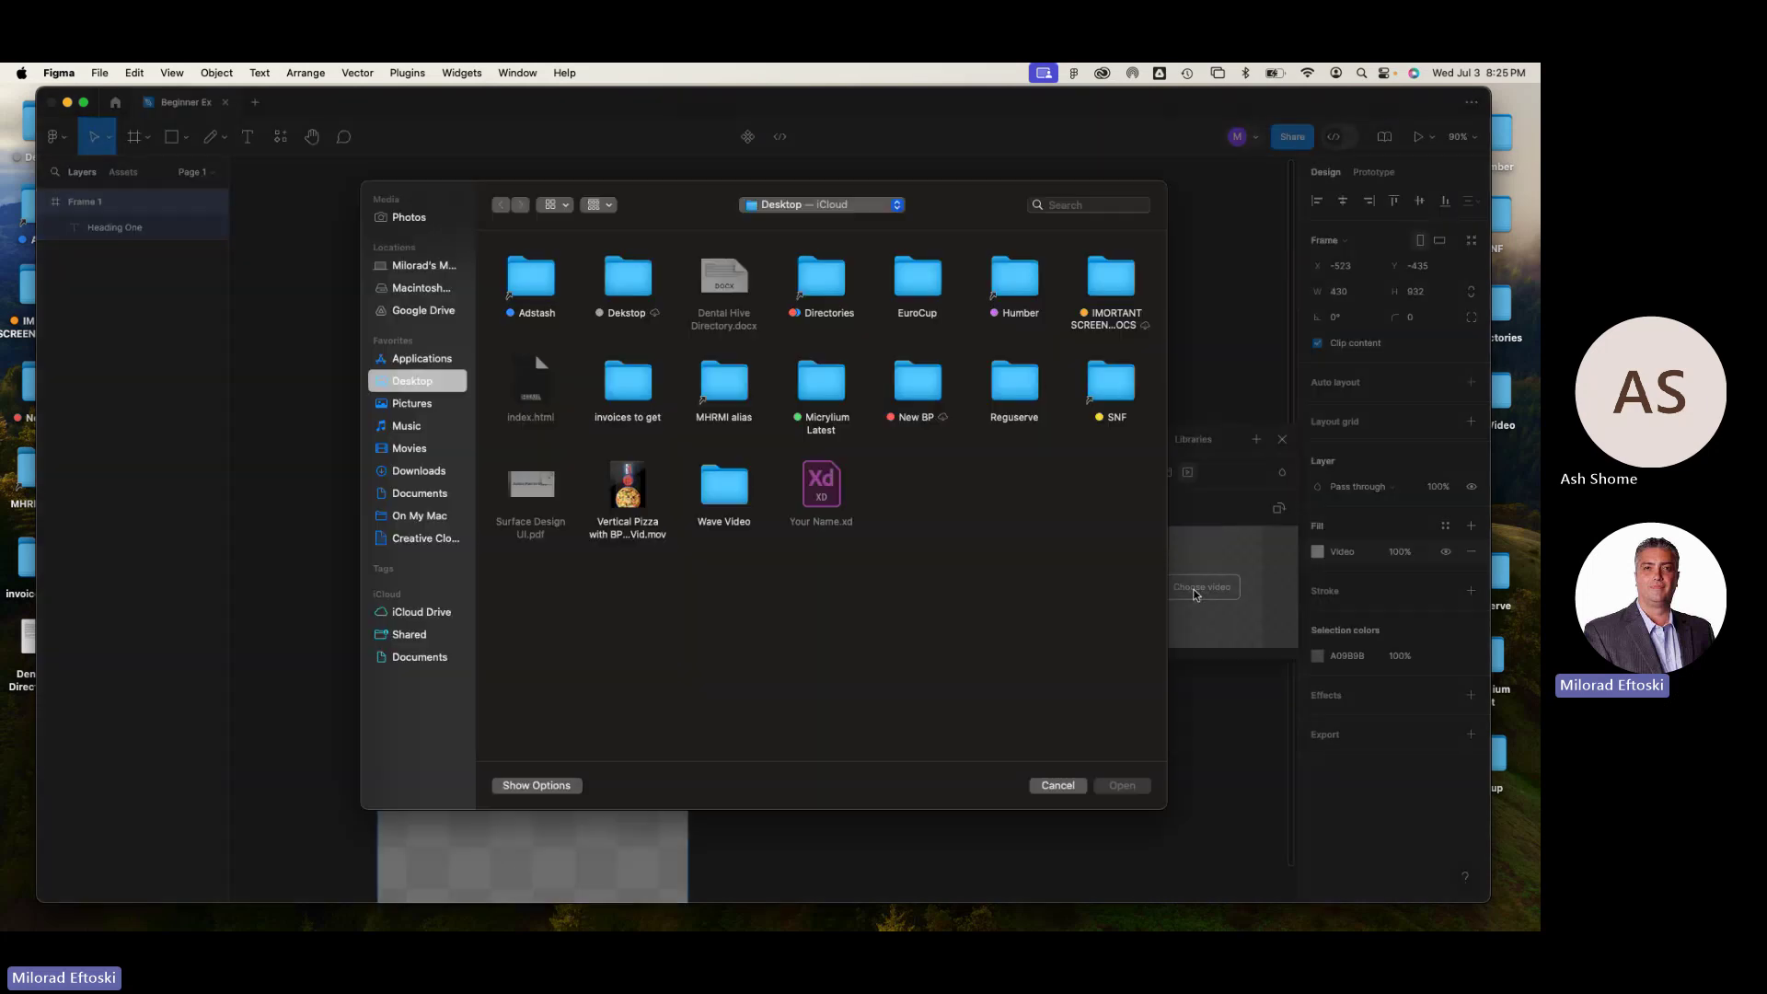
pyautogui.click(629, 502)
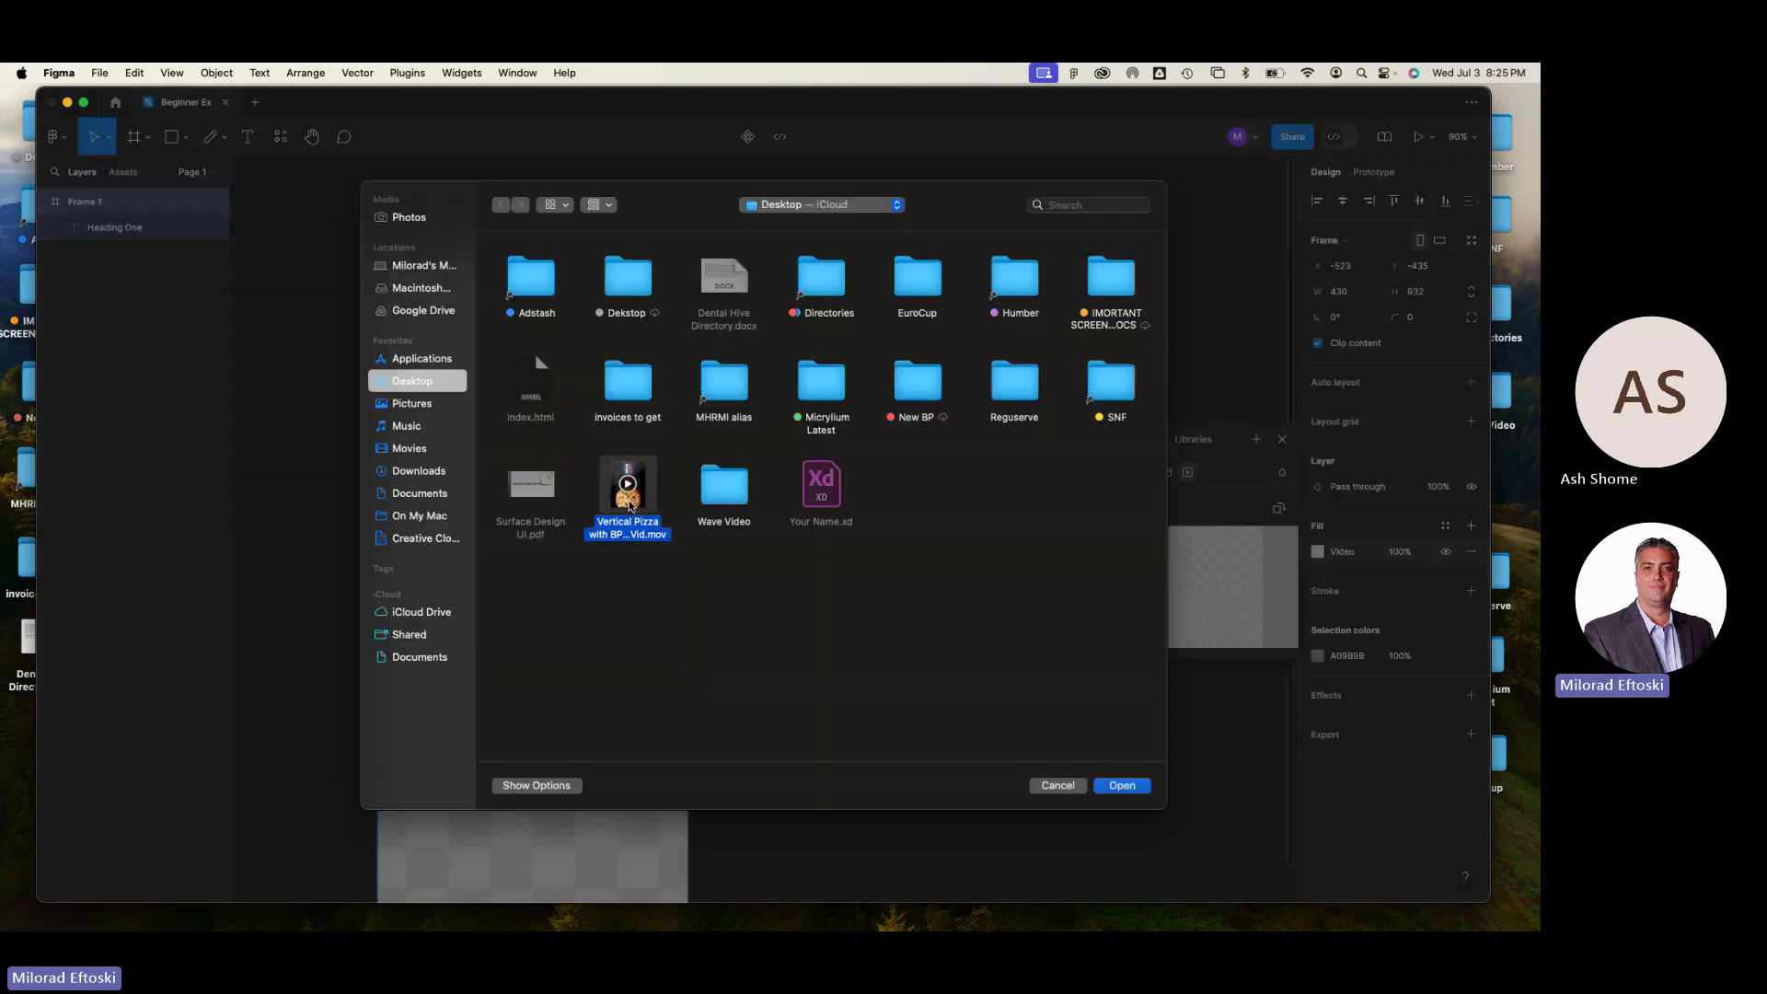
pyautogui.press('space')
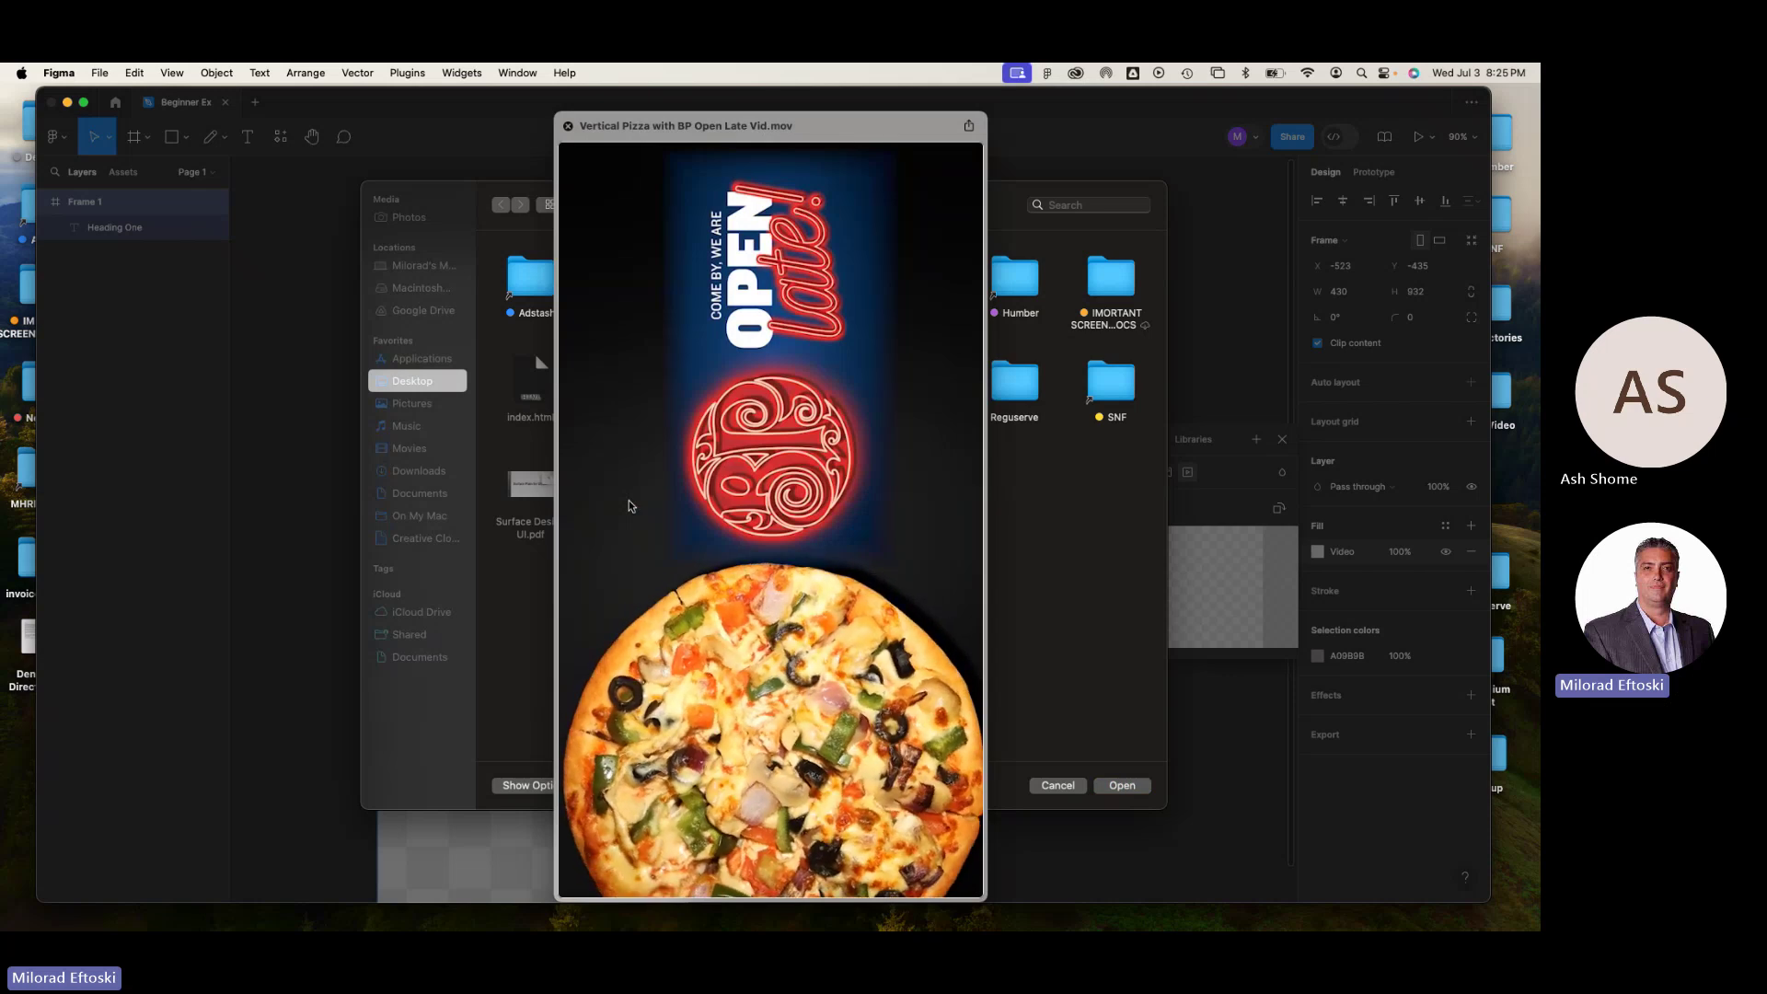
pyautogui.press('space')
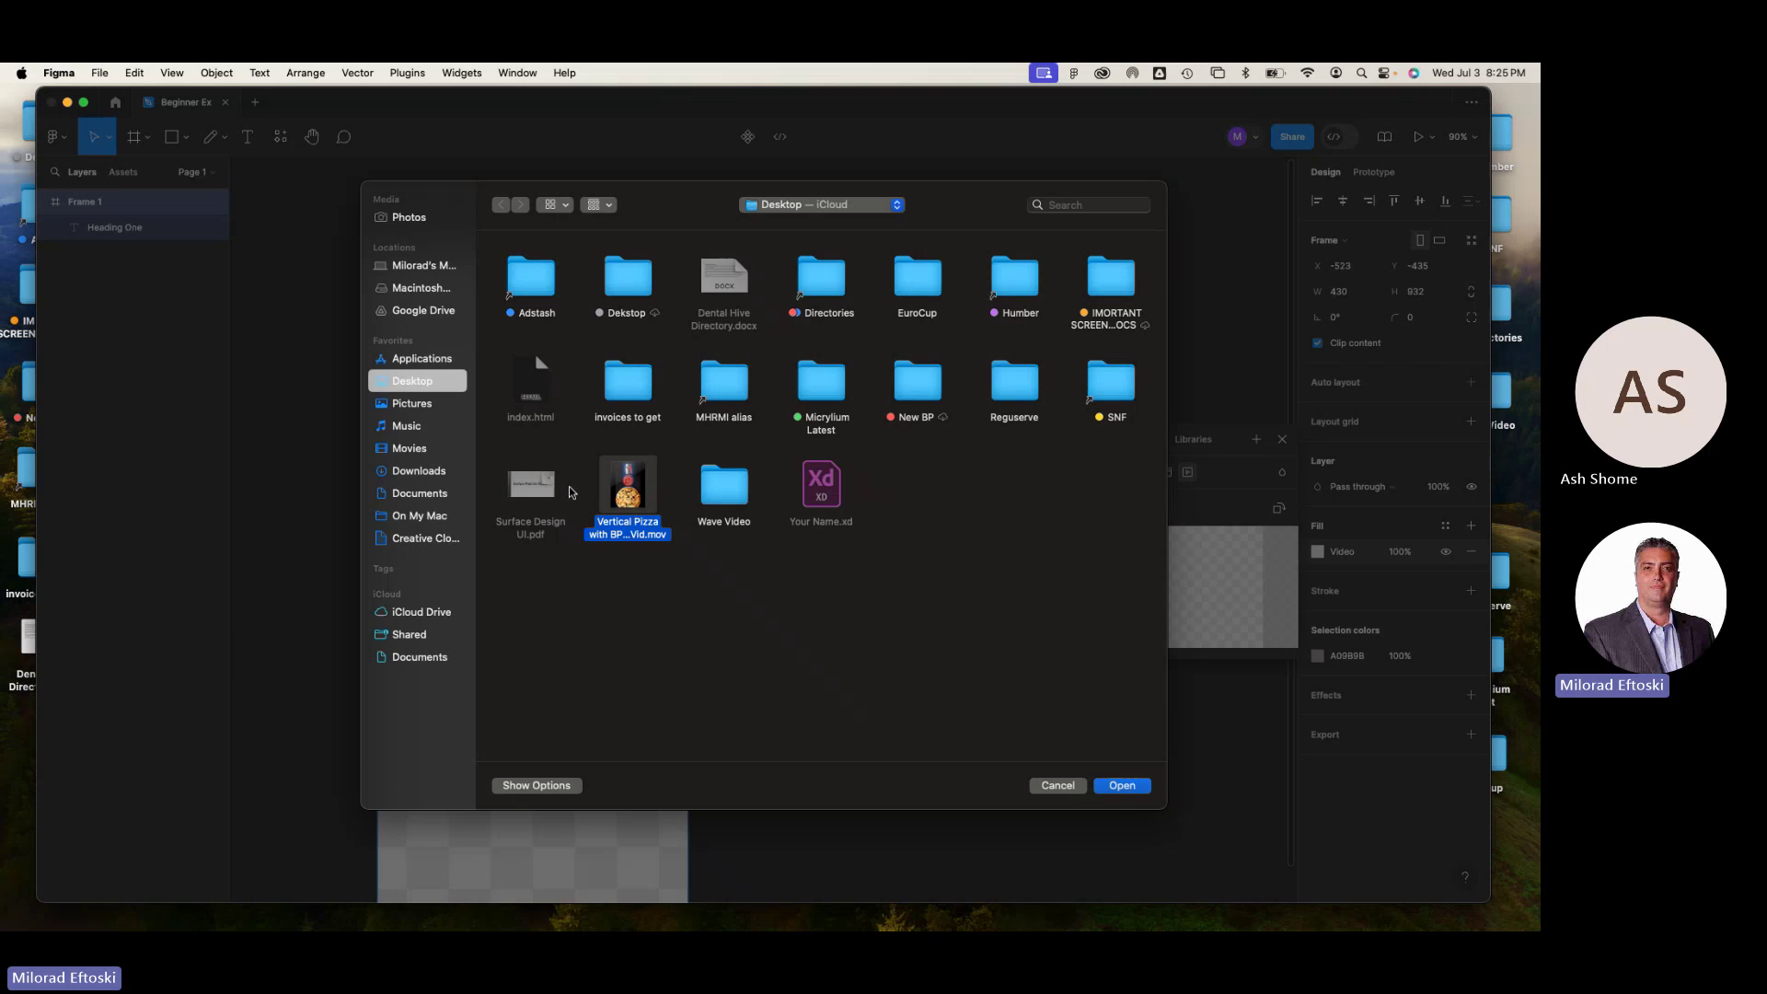
pyautogui.doubleClick(624, 509)
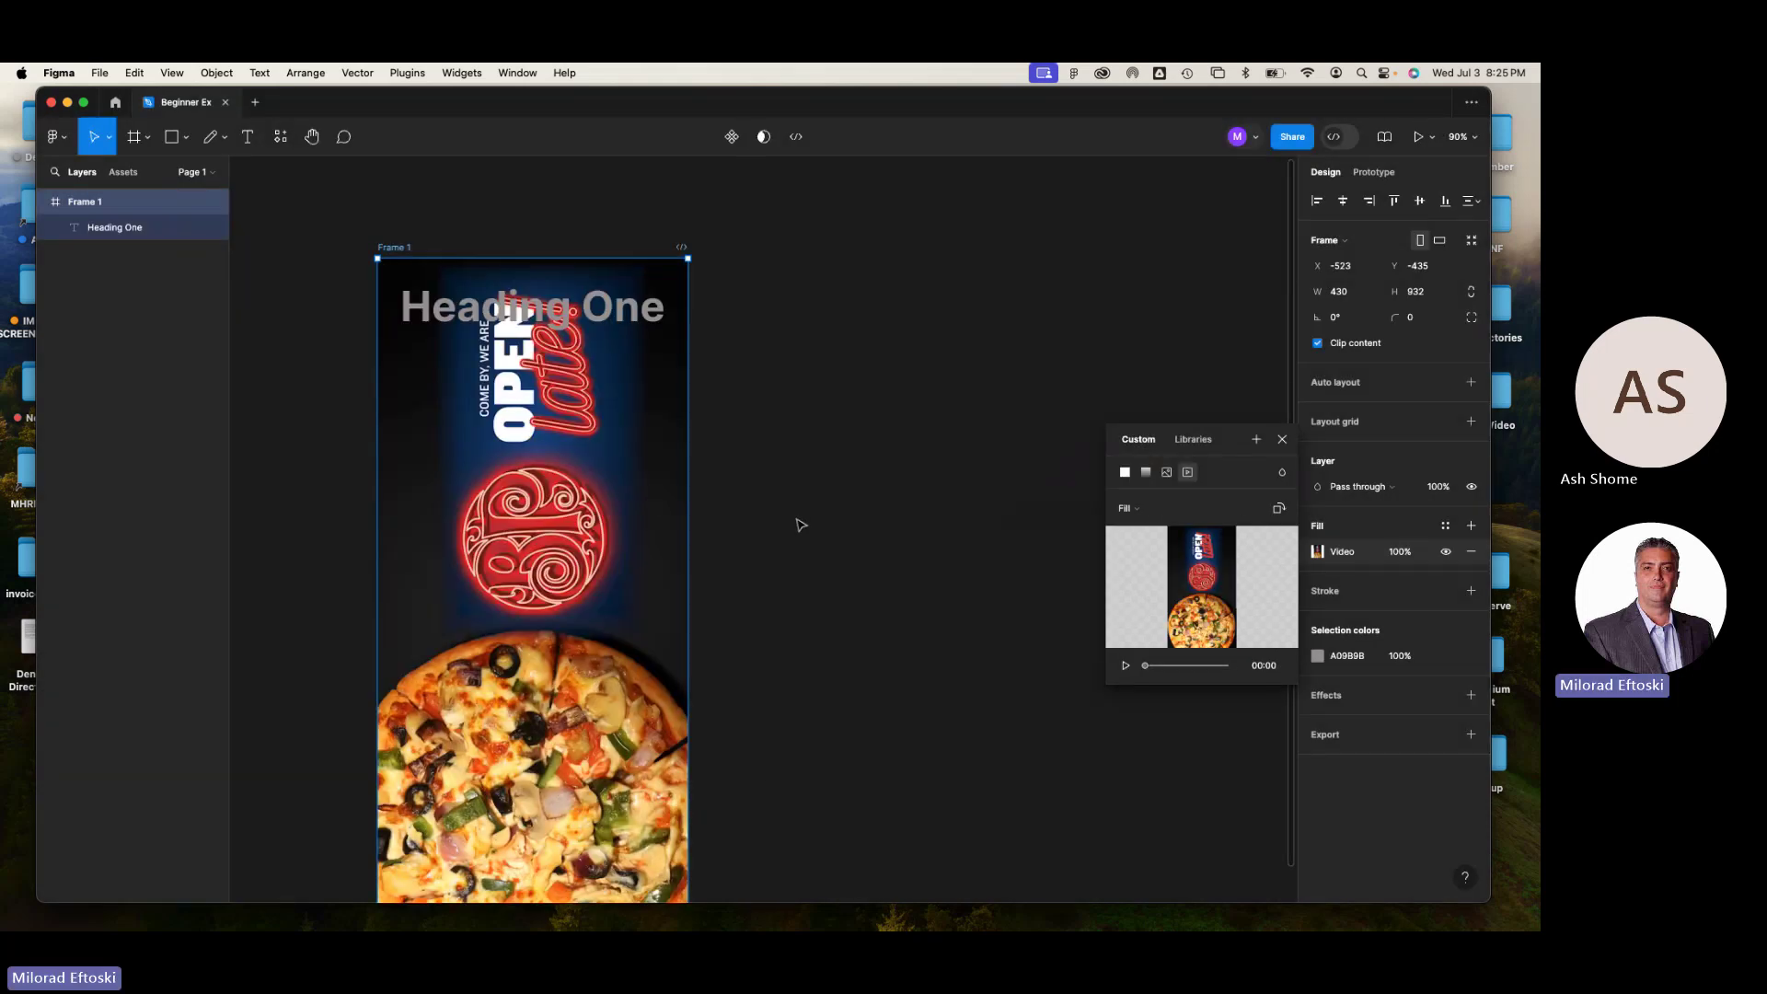
# - Delete the Heading One text from Frame 1
pyautogui.click(614, 320)
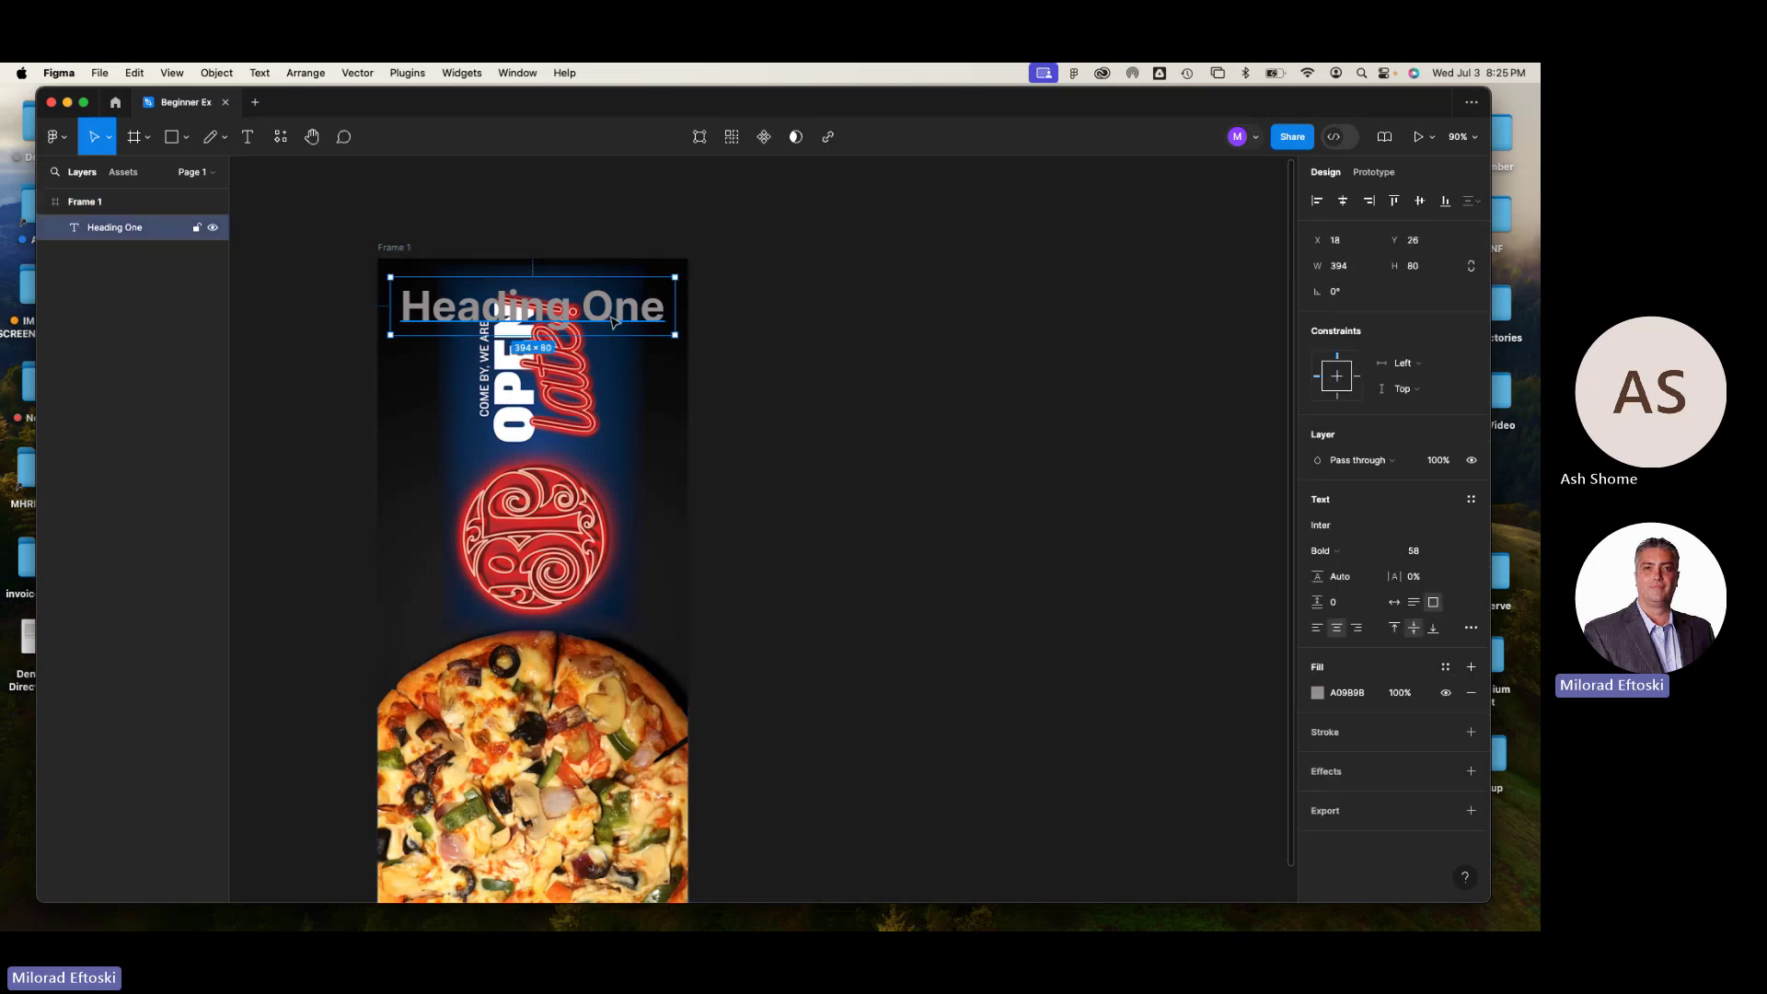
pyautogui.press('Delete')
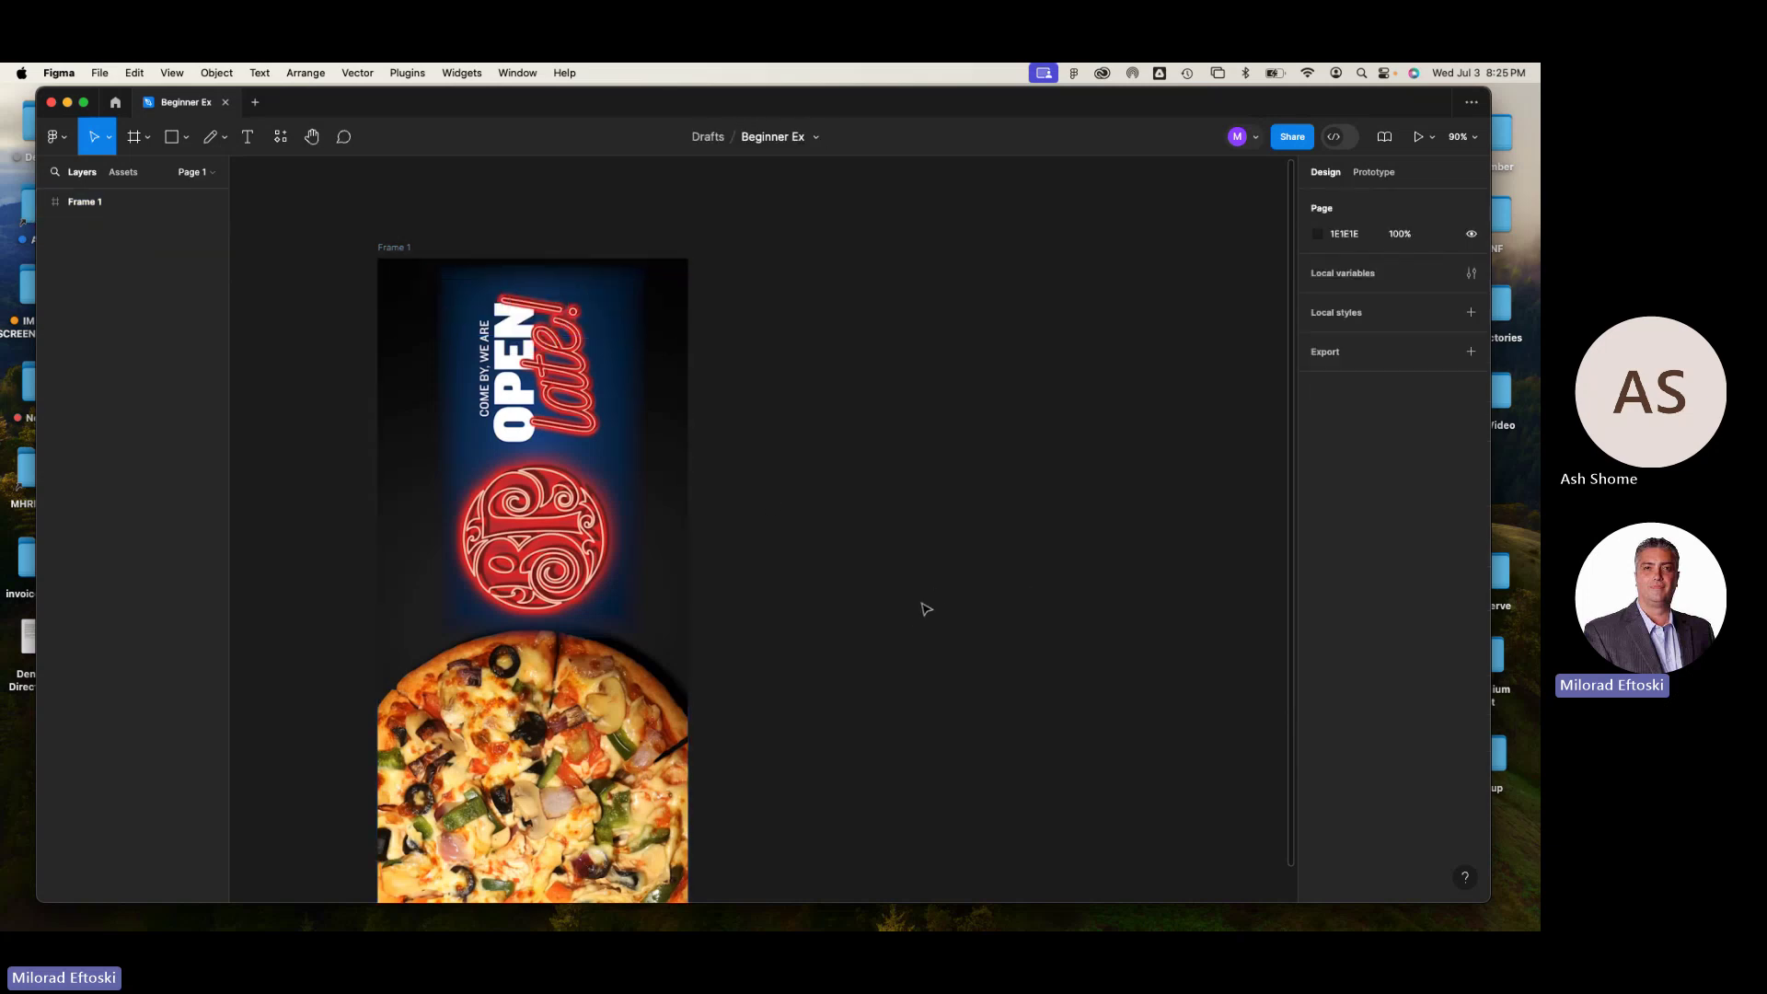
pyautogui.scroll(-2, 923, 548)
pyautogui.hscroll(-1, 923, 549)
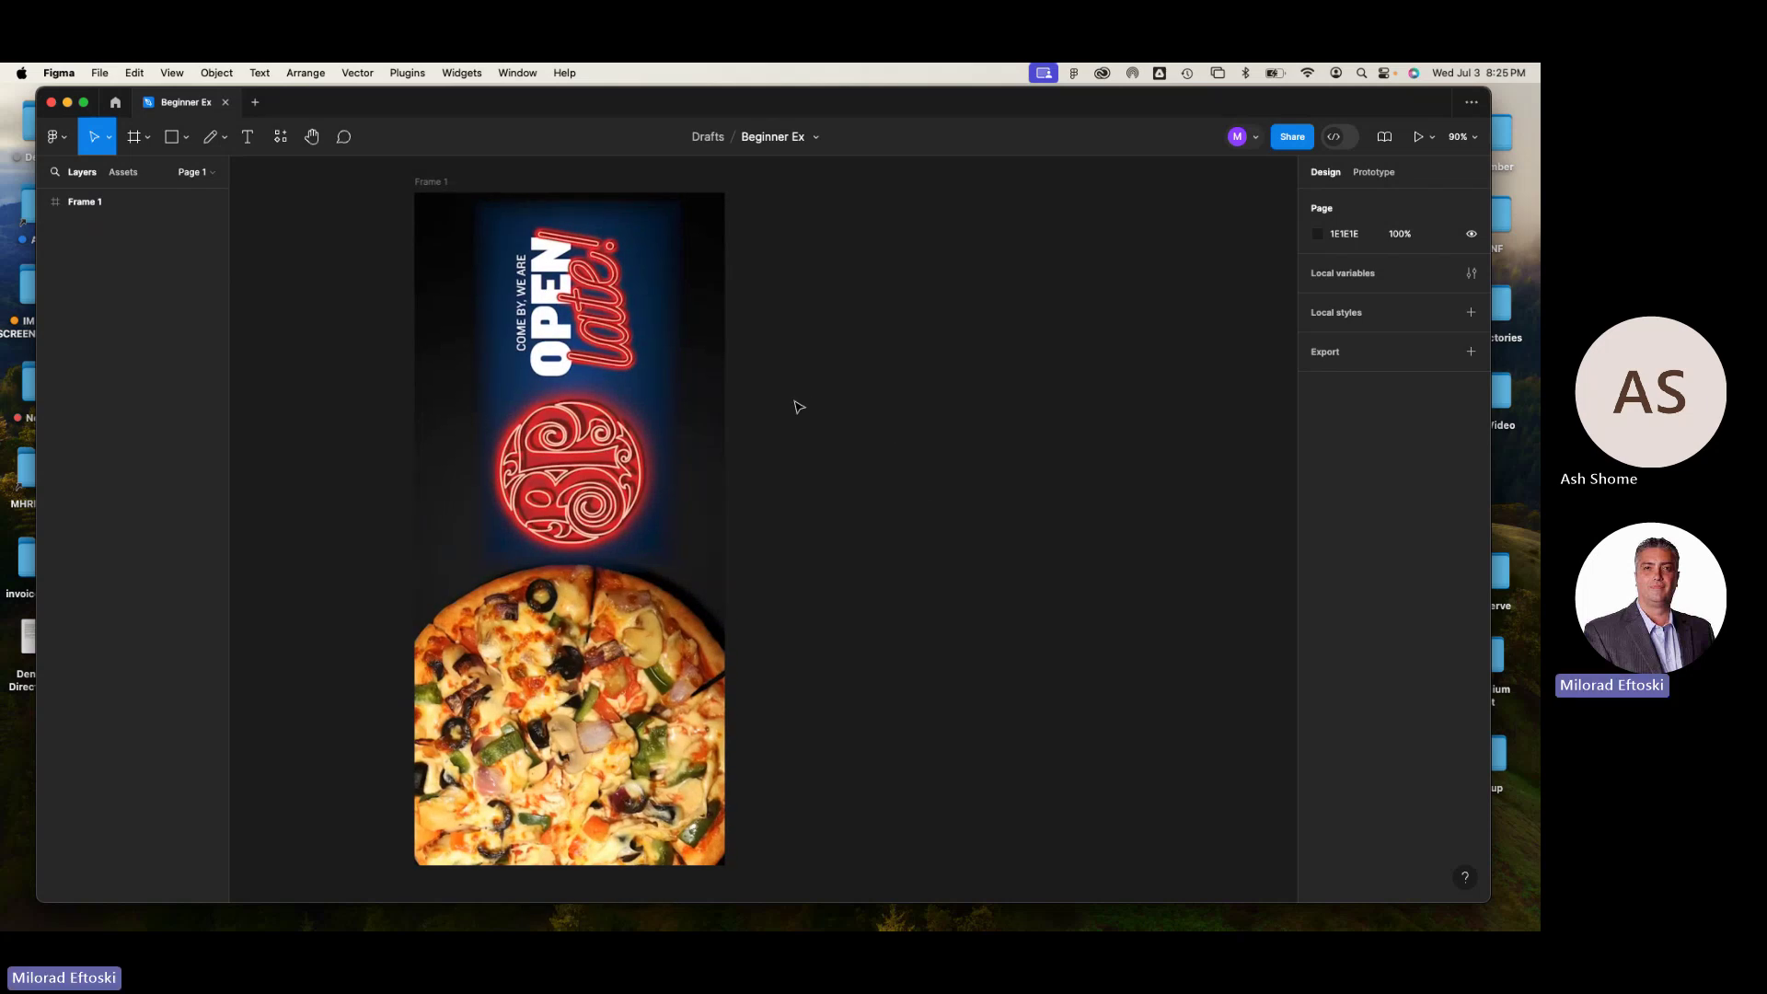
# - Look through the layer blend modes for Frame 1, keeping Pass through
pyautogui.click(709, 407)
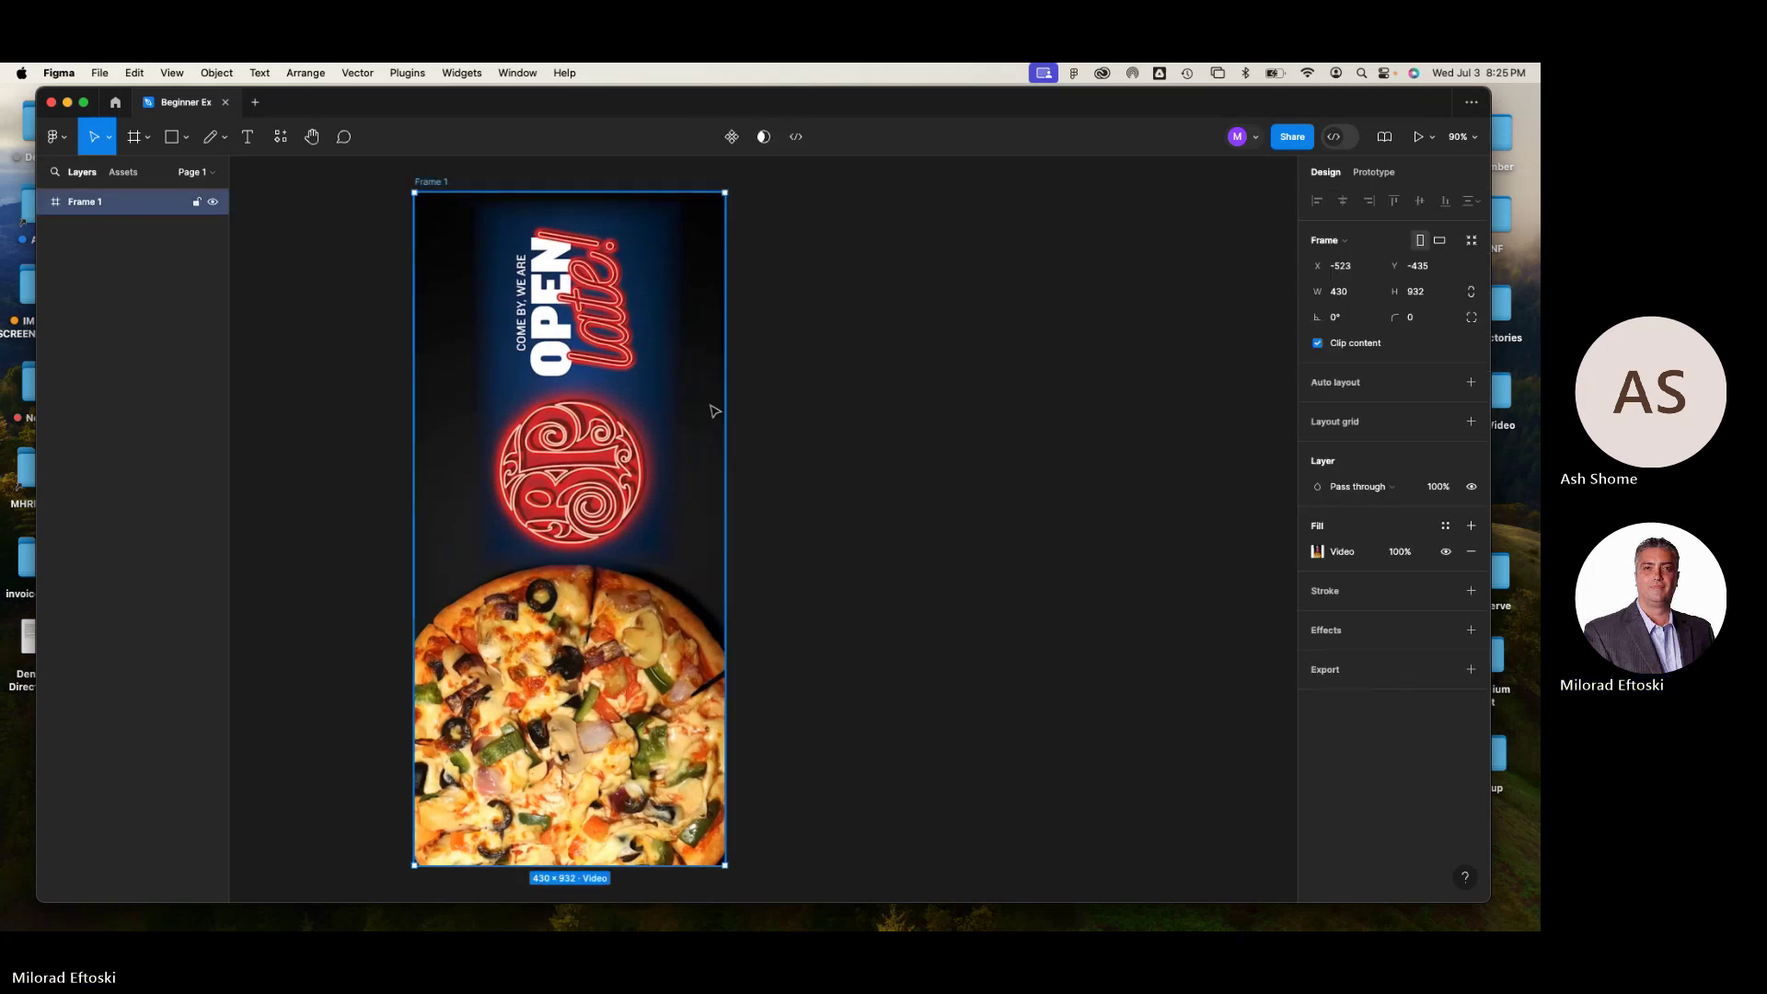
pyautogui.click(1400, 486)
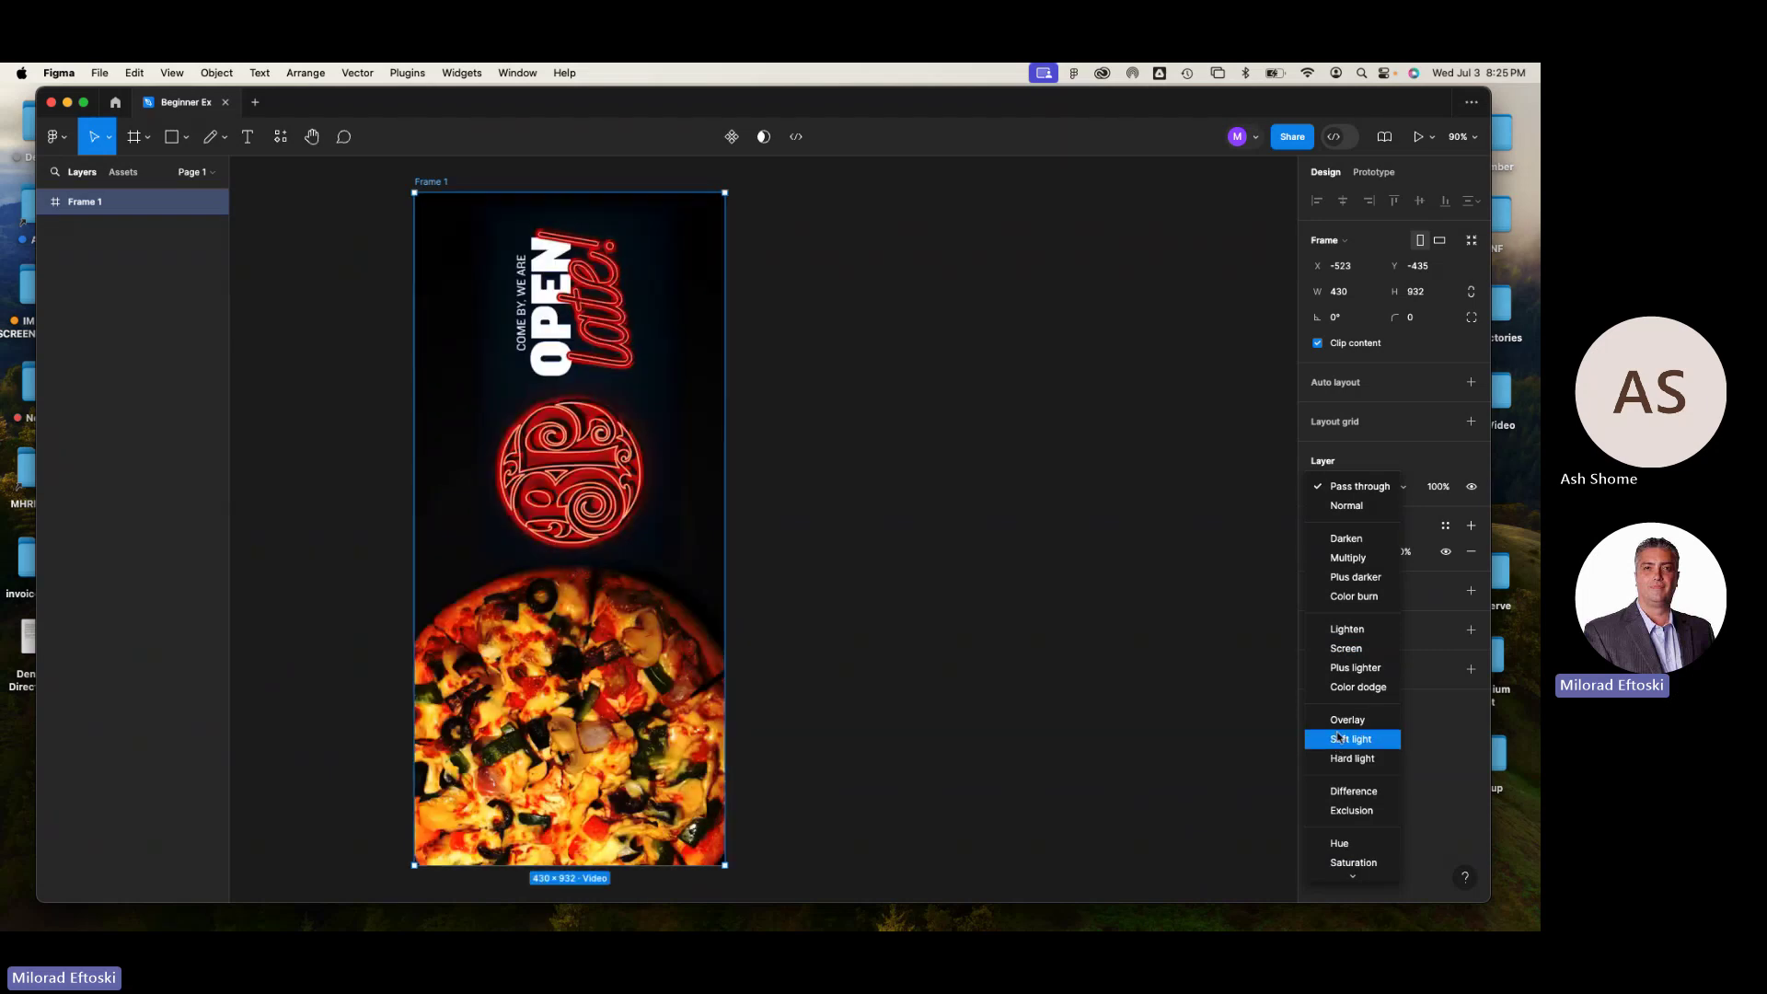
pyautogui.click(1361, 486)
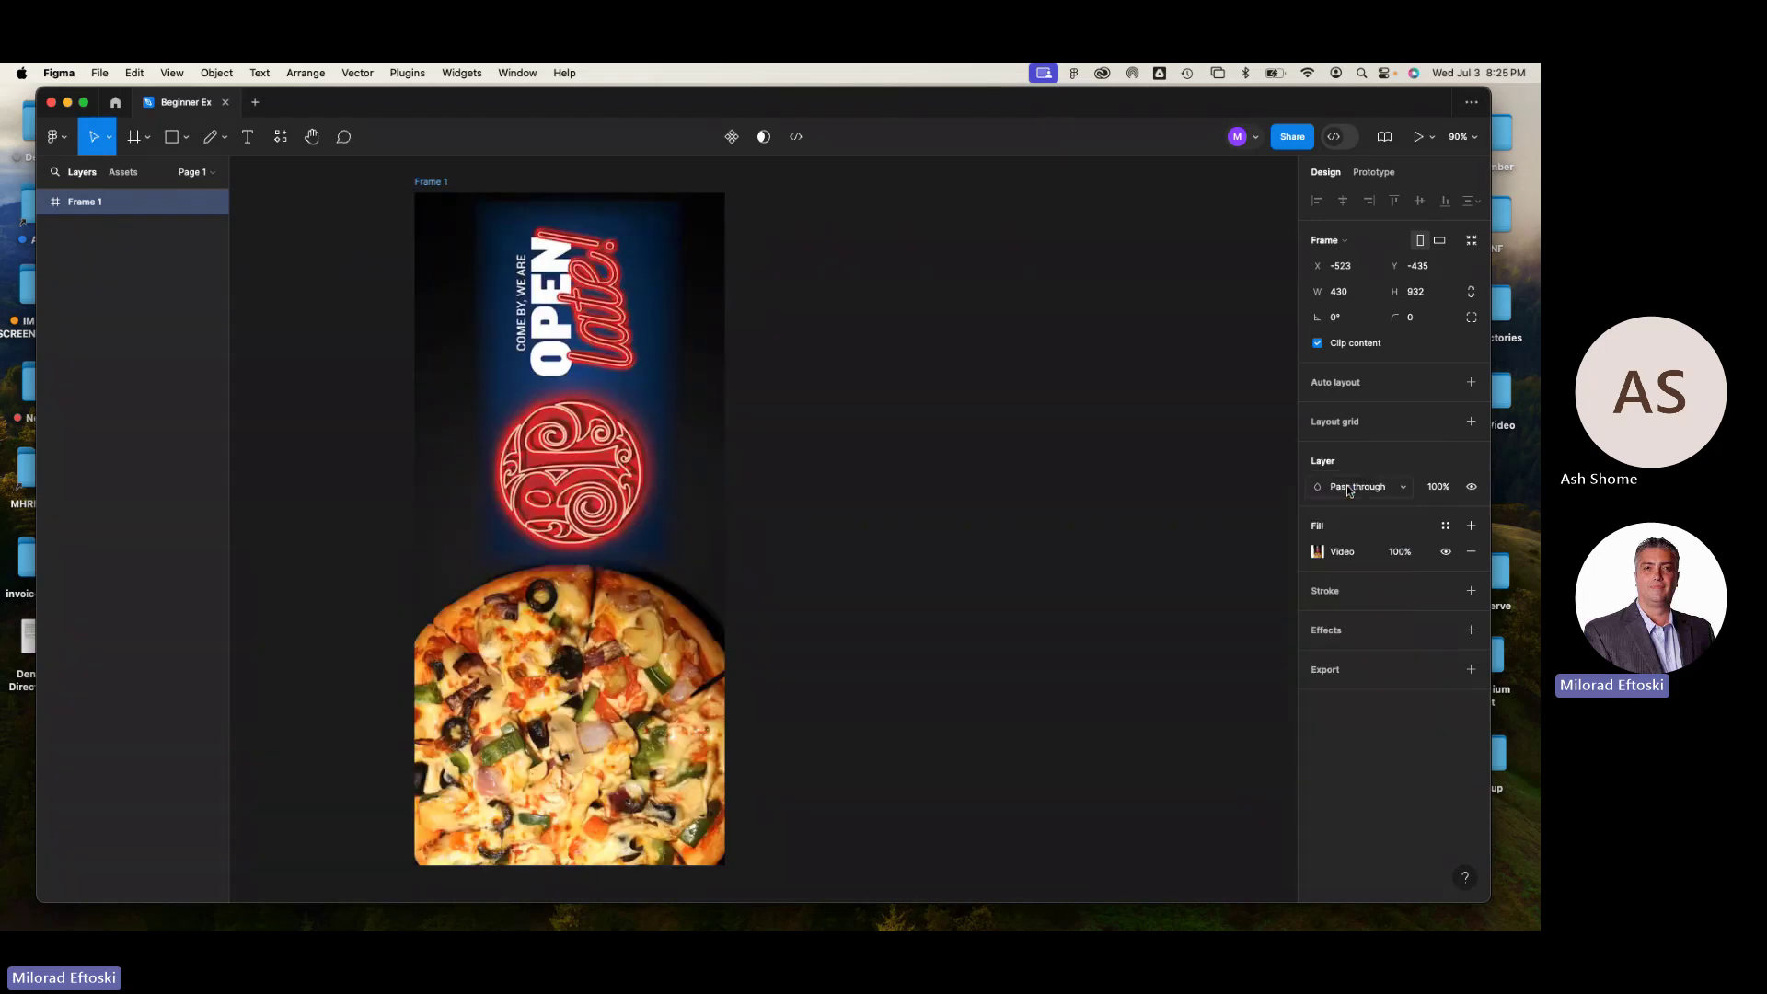
# - Set the layer opacity of Frame 1 to 50% and check the frame both selected and deselected
pyautogui.click(1440, 487)
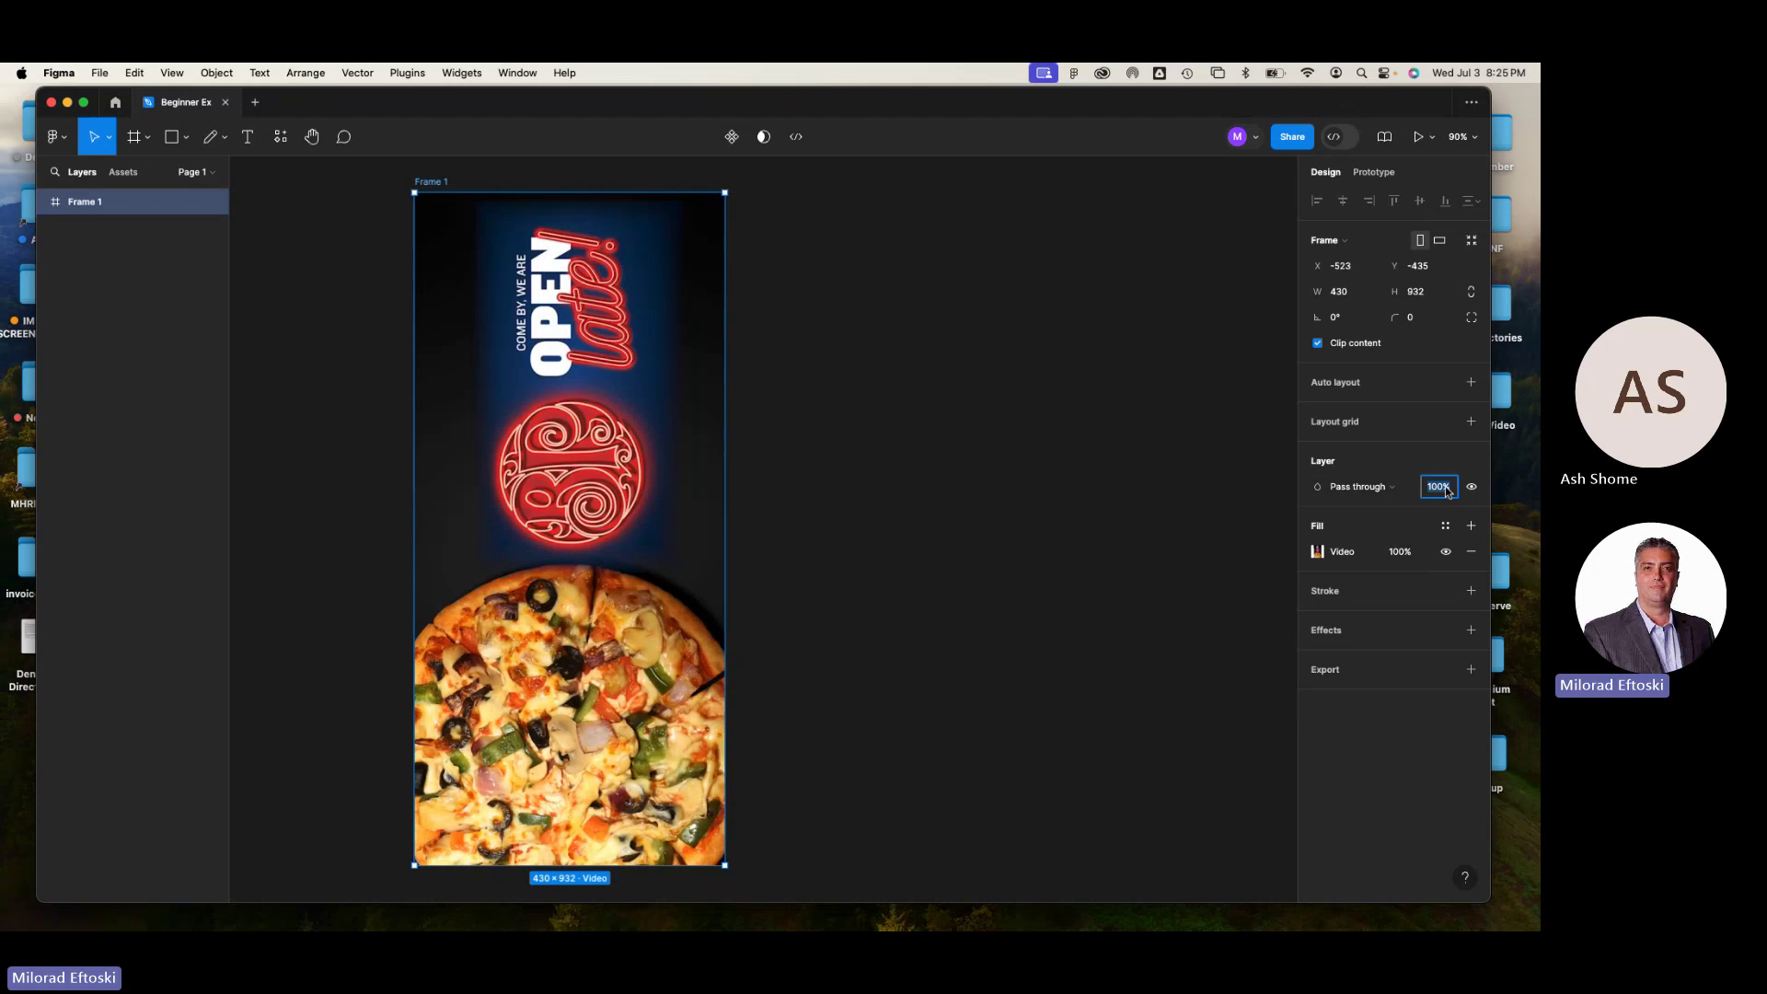
pyautogui.write('50')
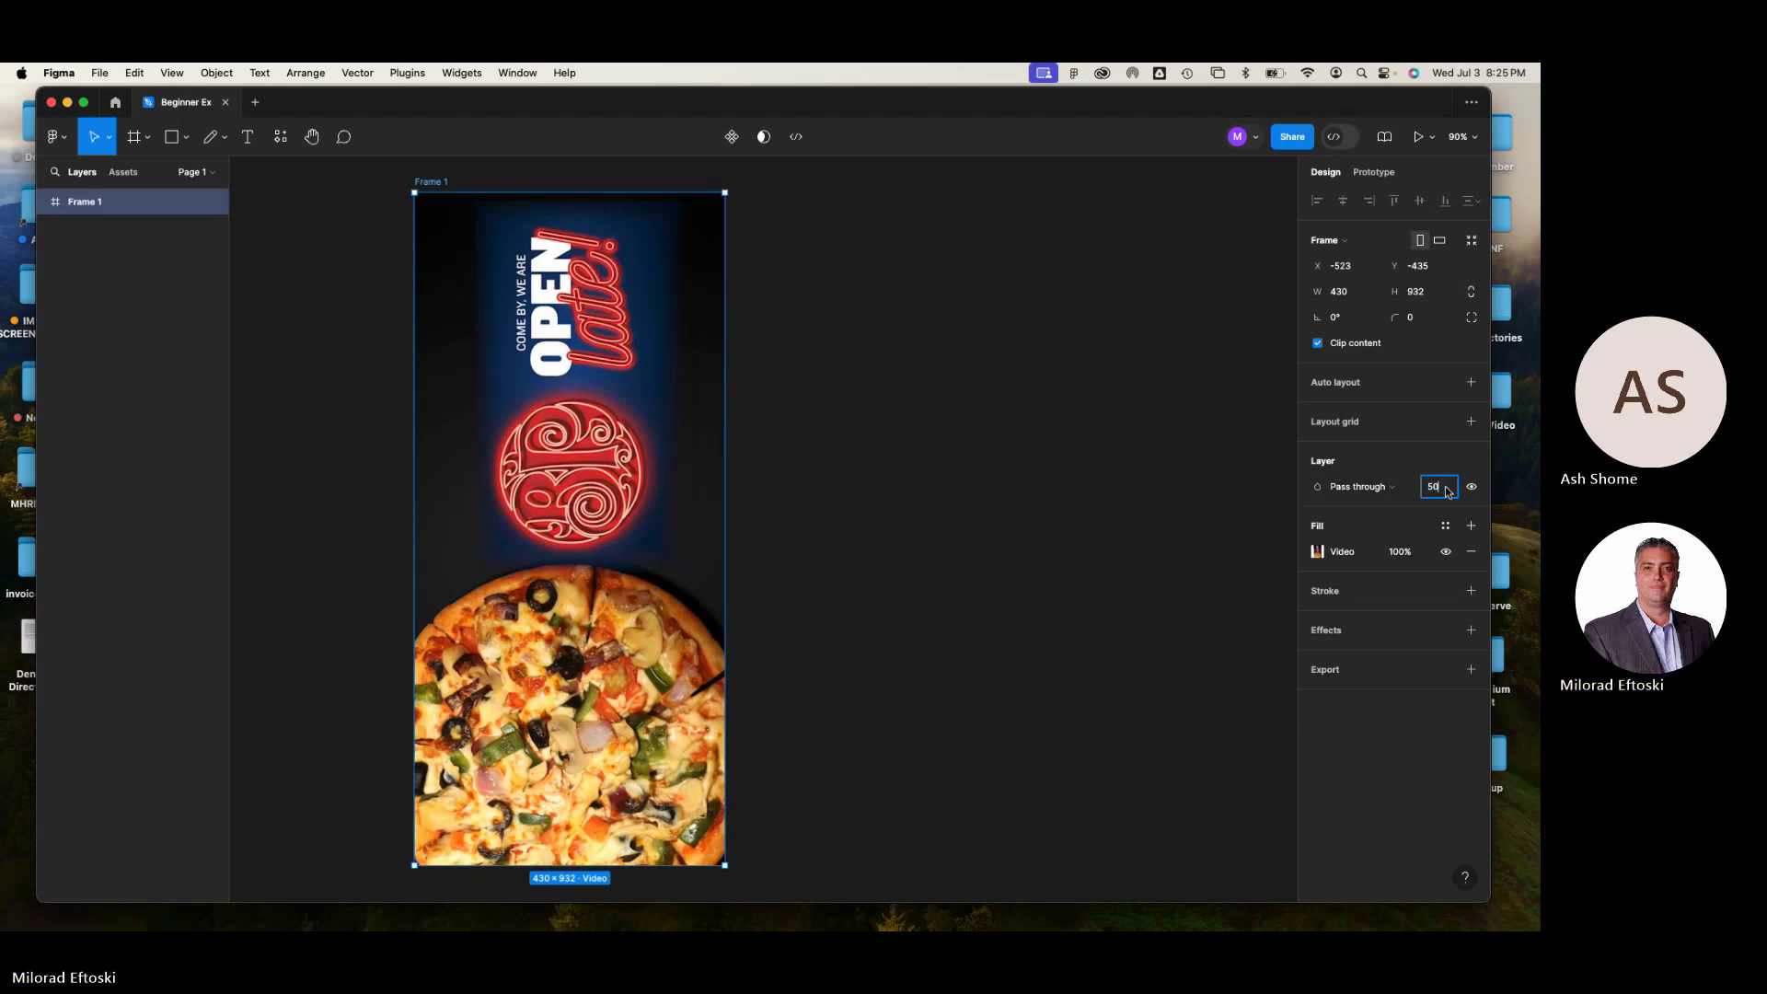
pyautogui.press('Return')
pyautogui.click(962, 488)
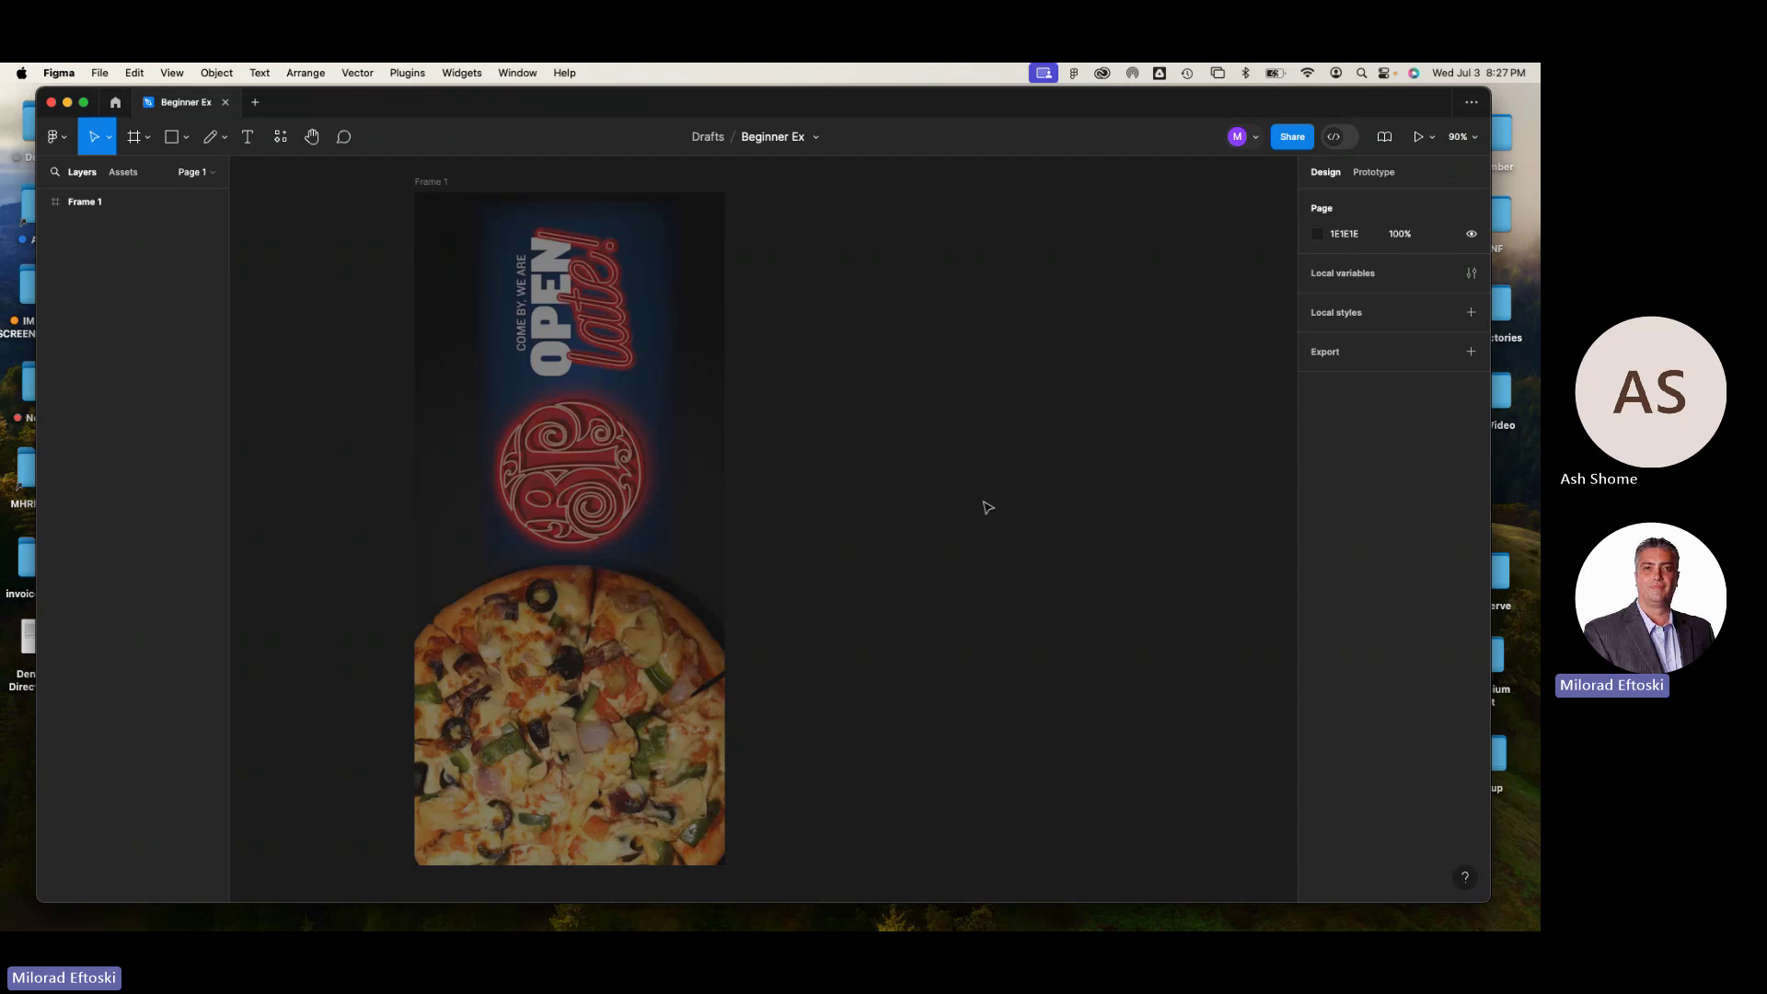
pyautogui.click(678, 489)
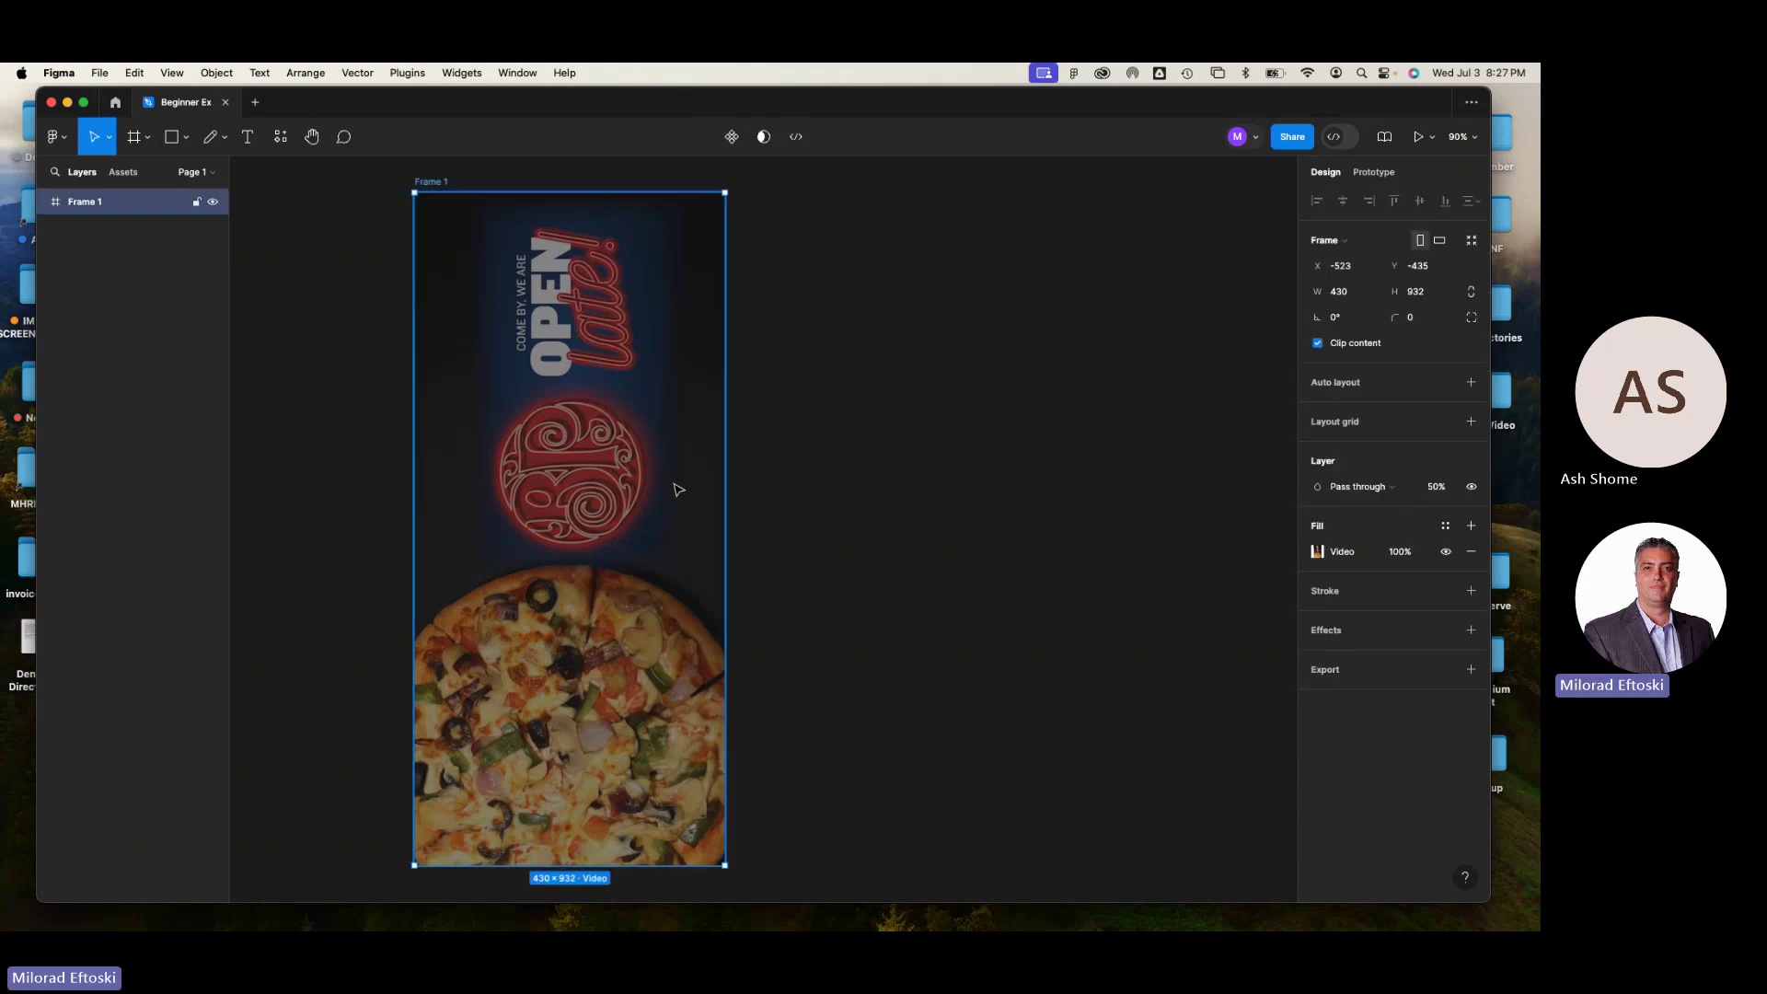
pyautogui.click(883, 466)
# - Set the layer opacity of Frame 1 to 100%, leaving the frame deselected
pyautogui.click(615, 438)
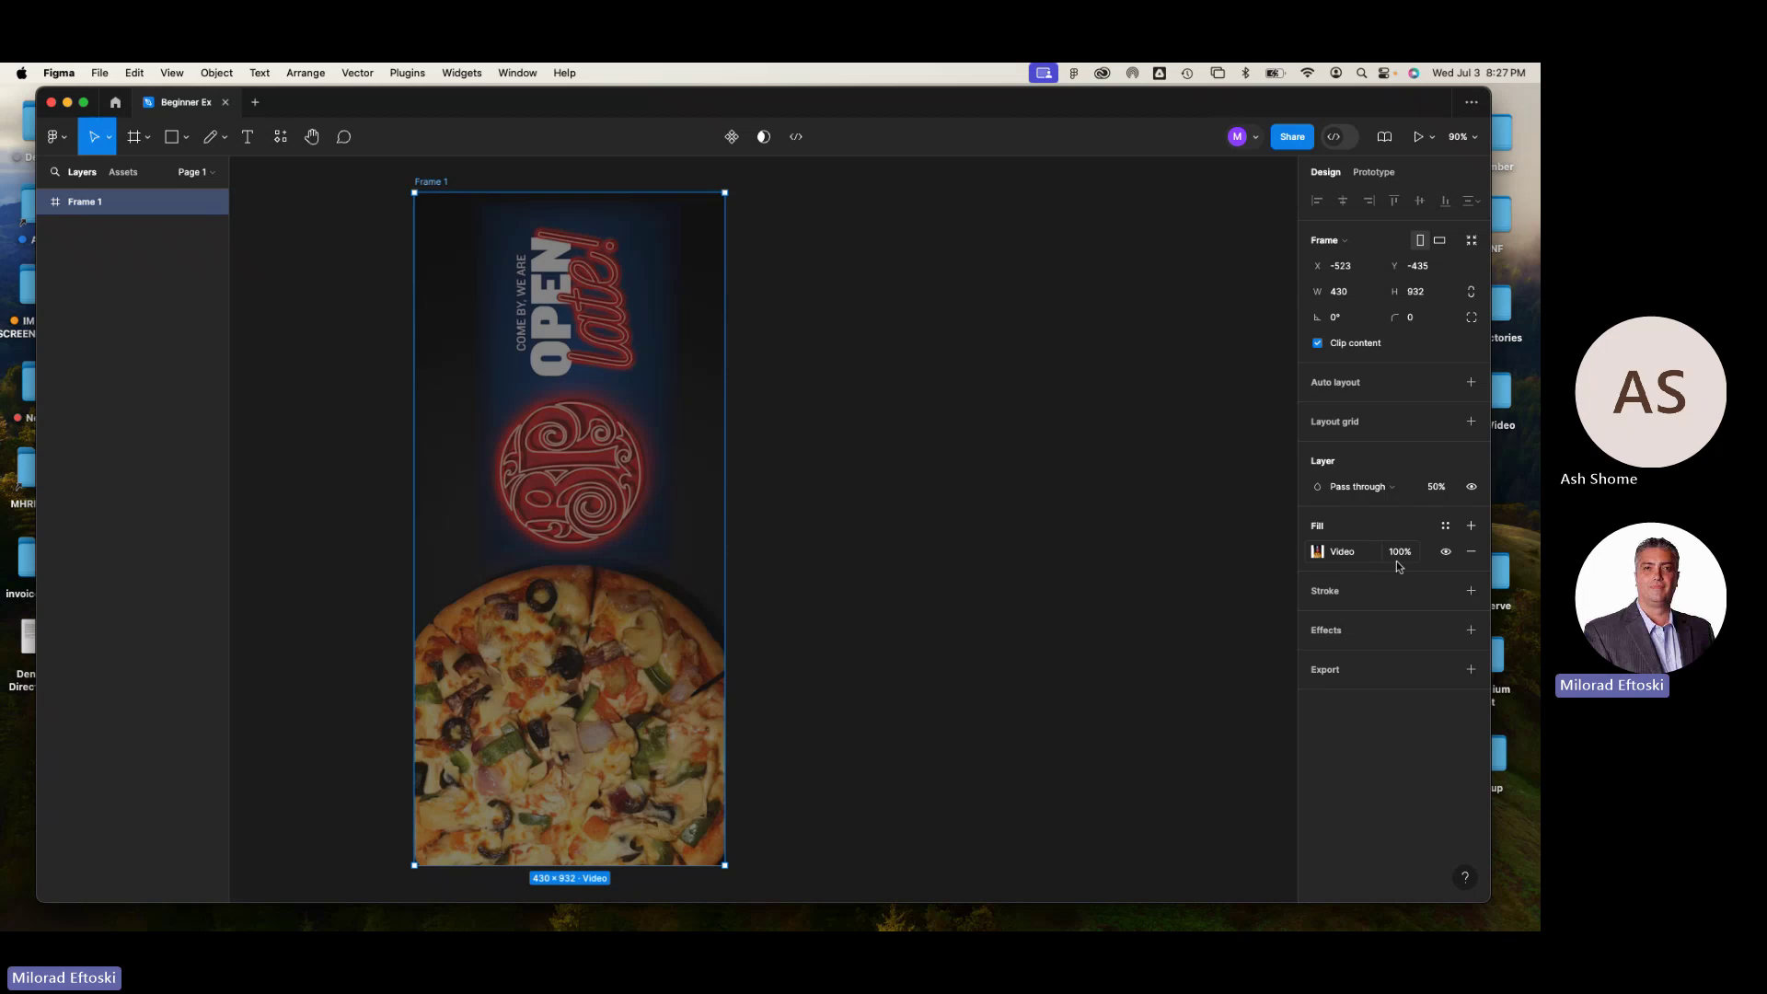
pyautogui.click(1447, 492)
pyautogui.write('100')
pyautogui.press('Return')
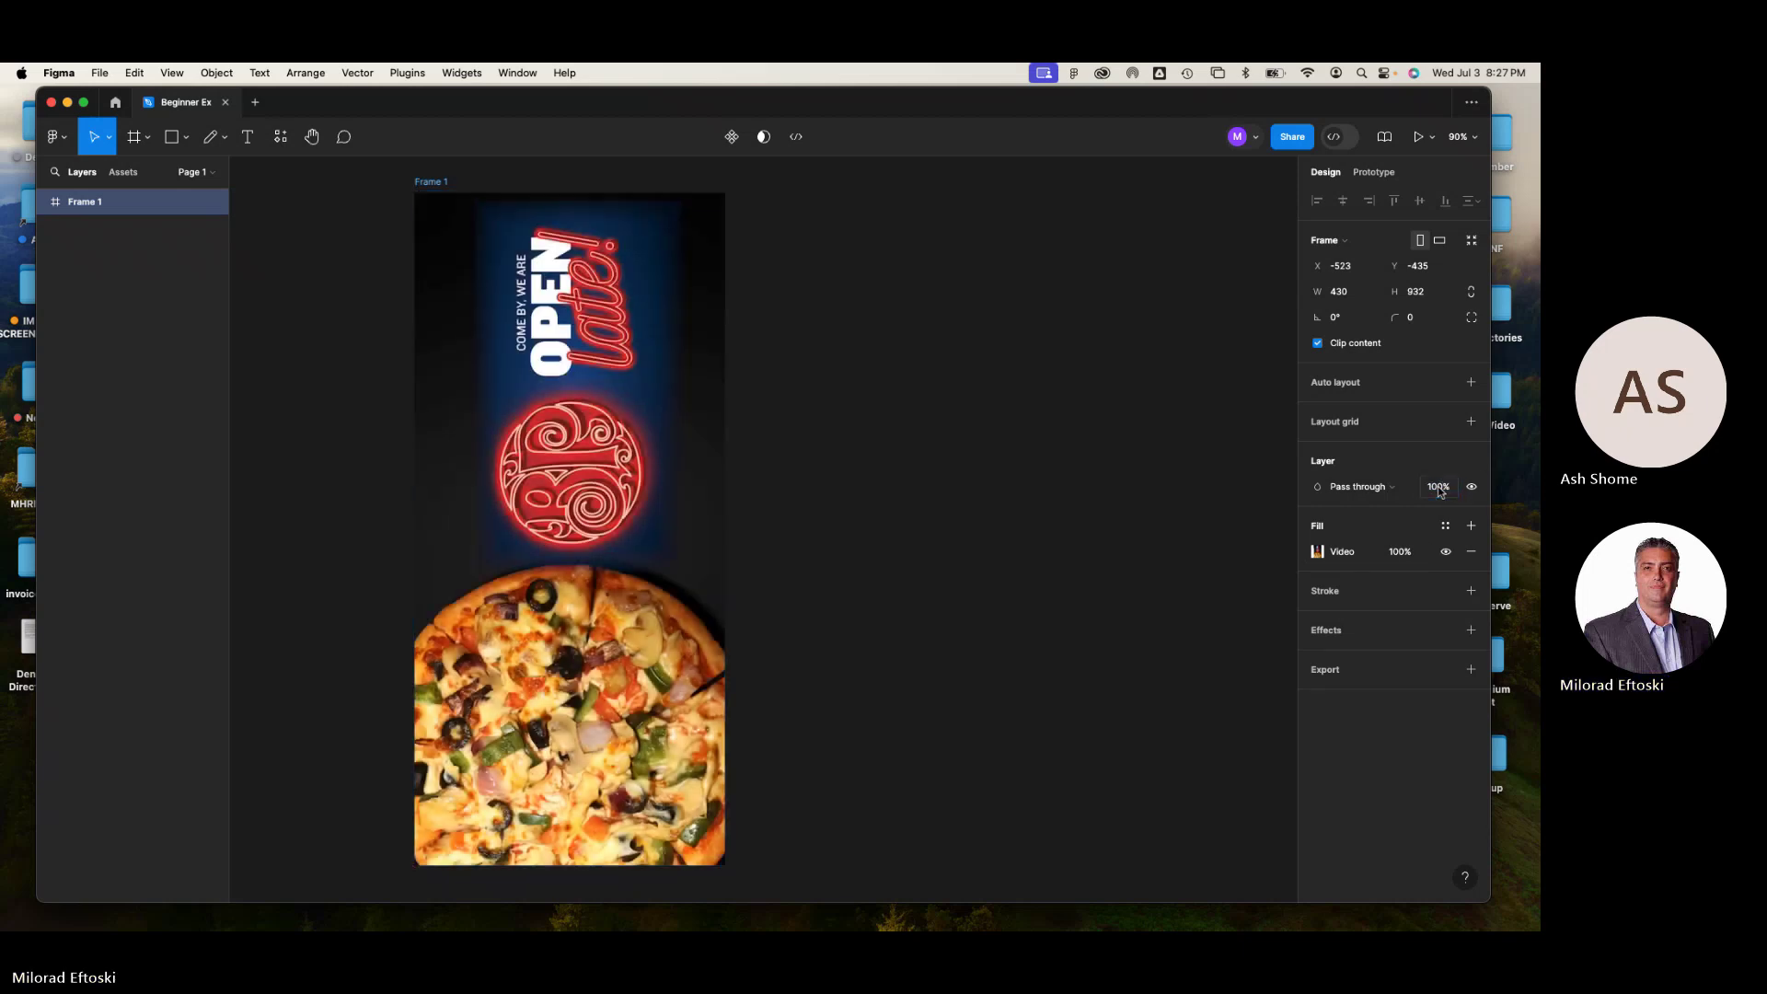
pyautogui.click(947, 489)
pyautogui.click(654, 302)
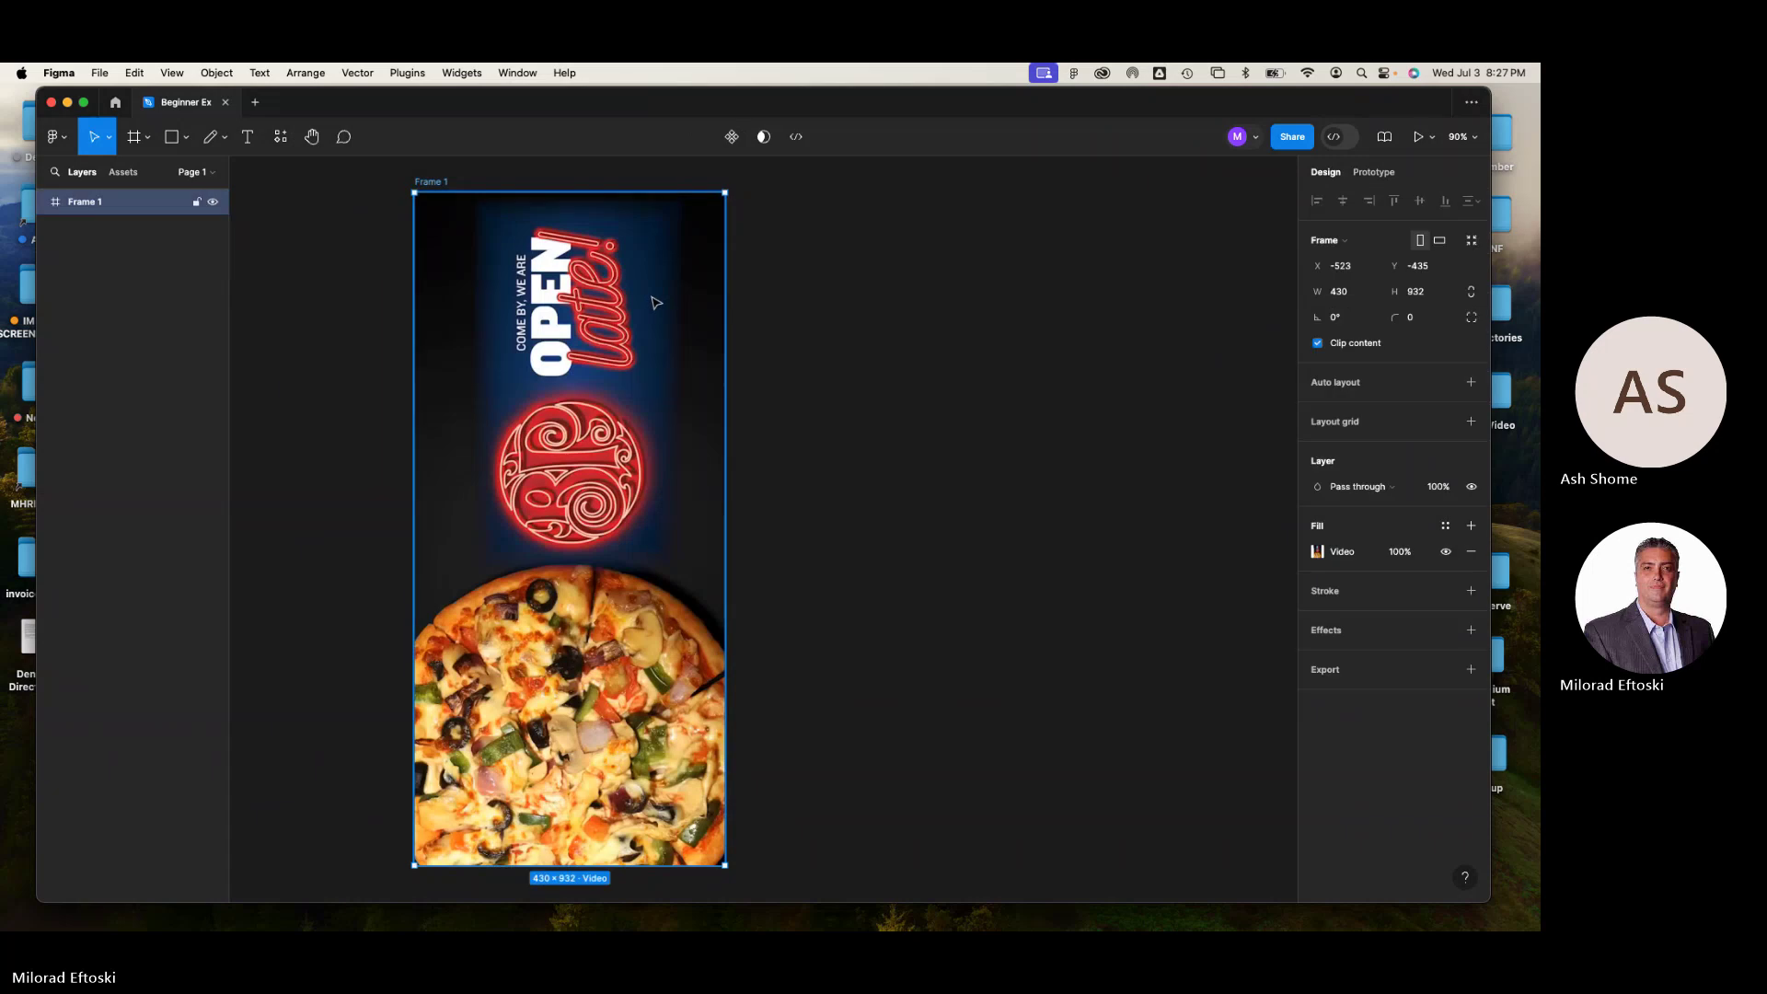
pyautogui.click(817, 300)
# - Play Frame 1 with its video fill in the inline prototype preview, and close the preview
pyautogui.moveTo(533, 104); pyautogui.dragTo(556, 106)
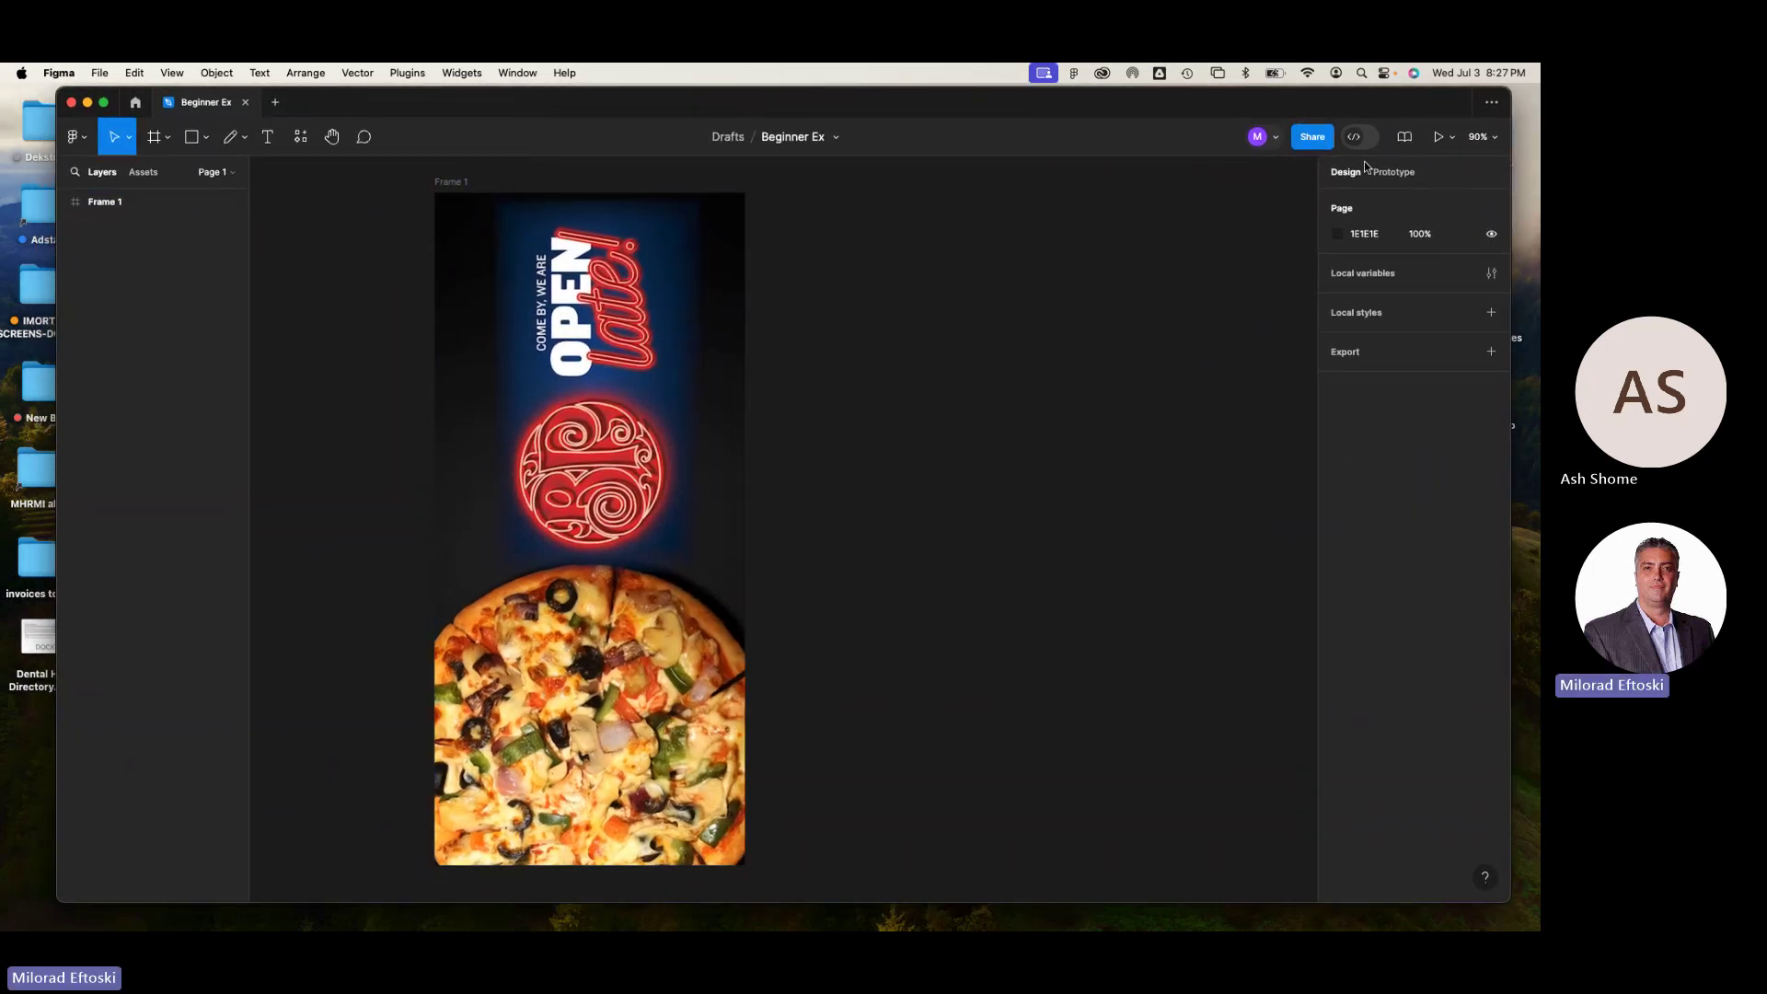
pyautogui.click(1450, 138)
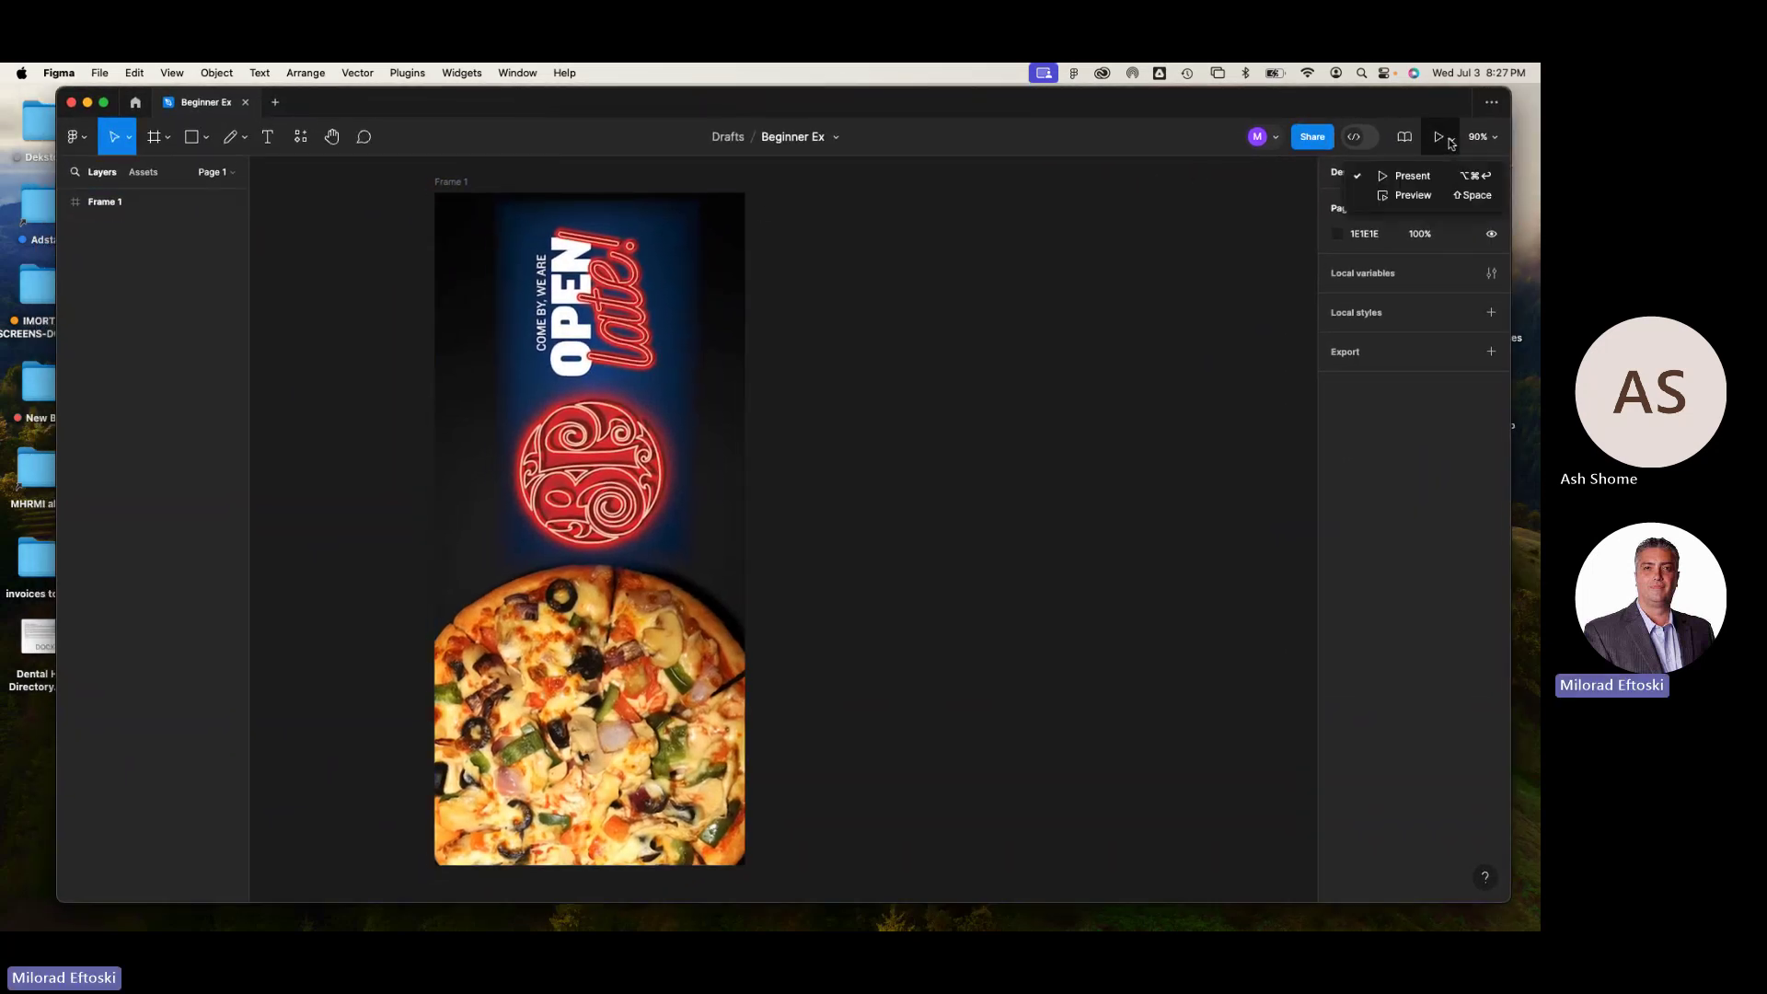
pyautogui.click(1405, 196)
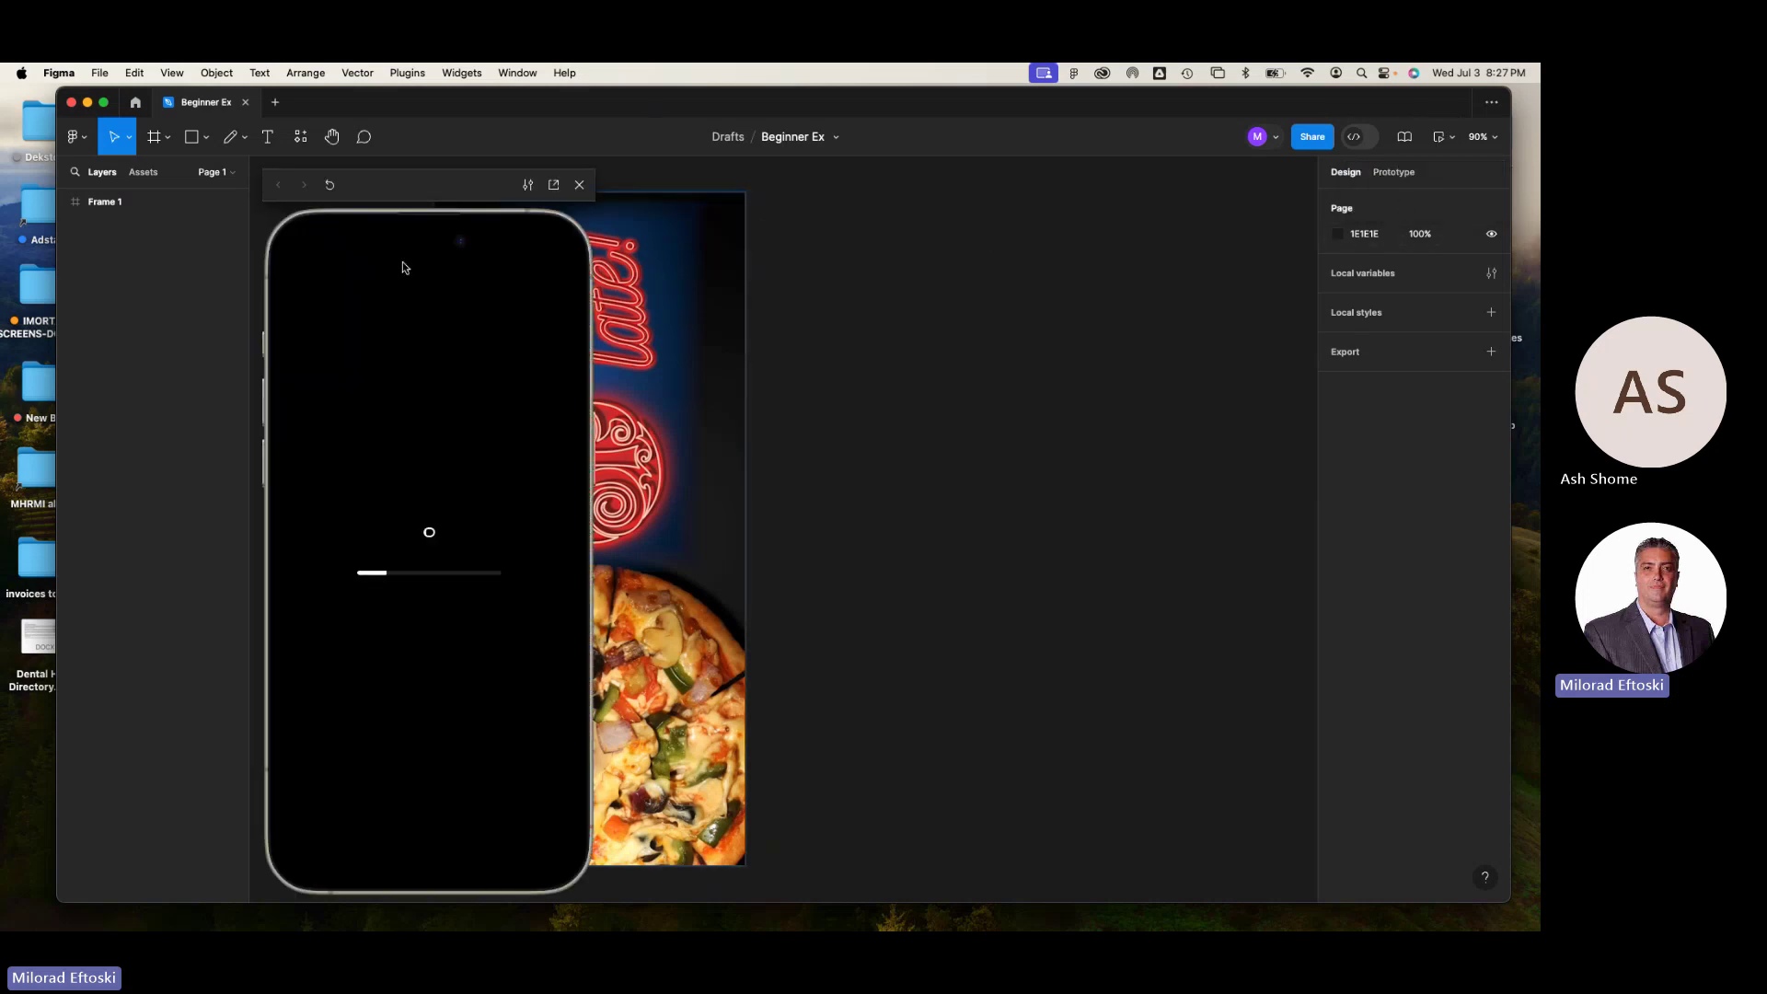
pyautogui.moveTo(403, 191); pyautogui.dragTo(671, 150)
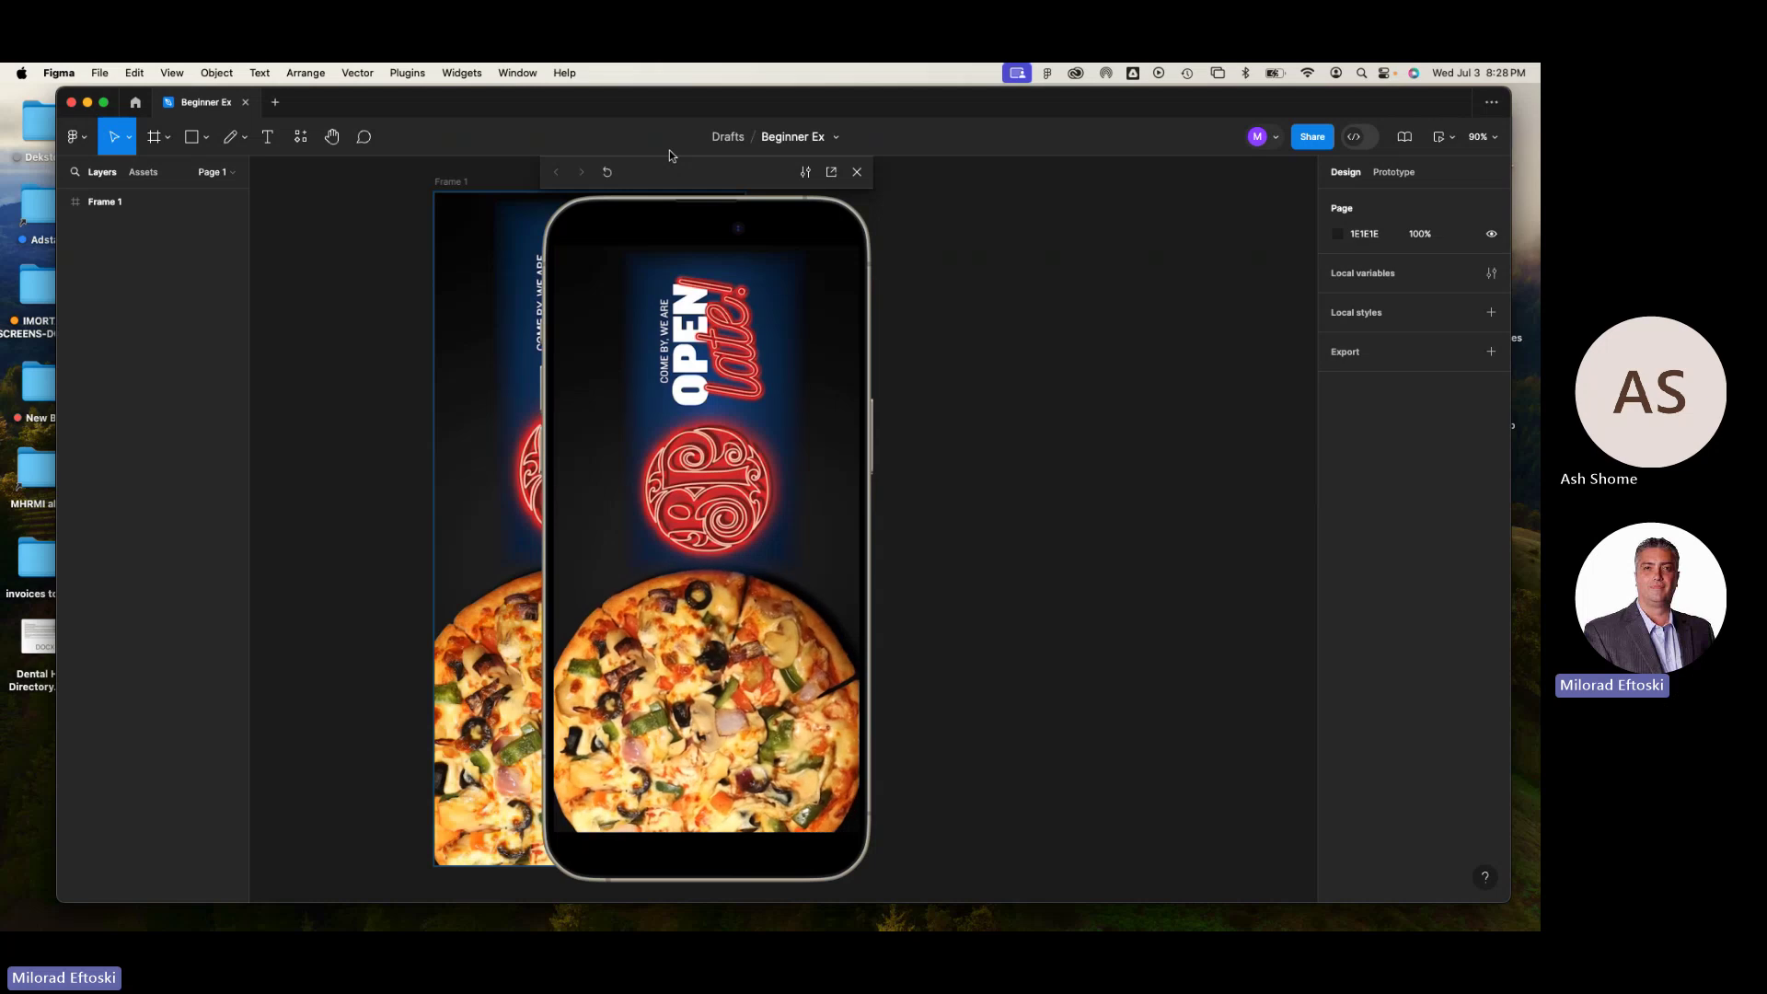
pyautogui.click(857, 172)
pyautogui.click(707, 336)
pyautogui.click(978, 414)
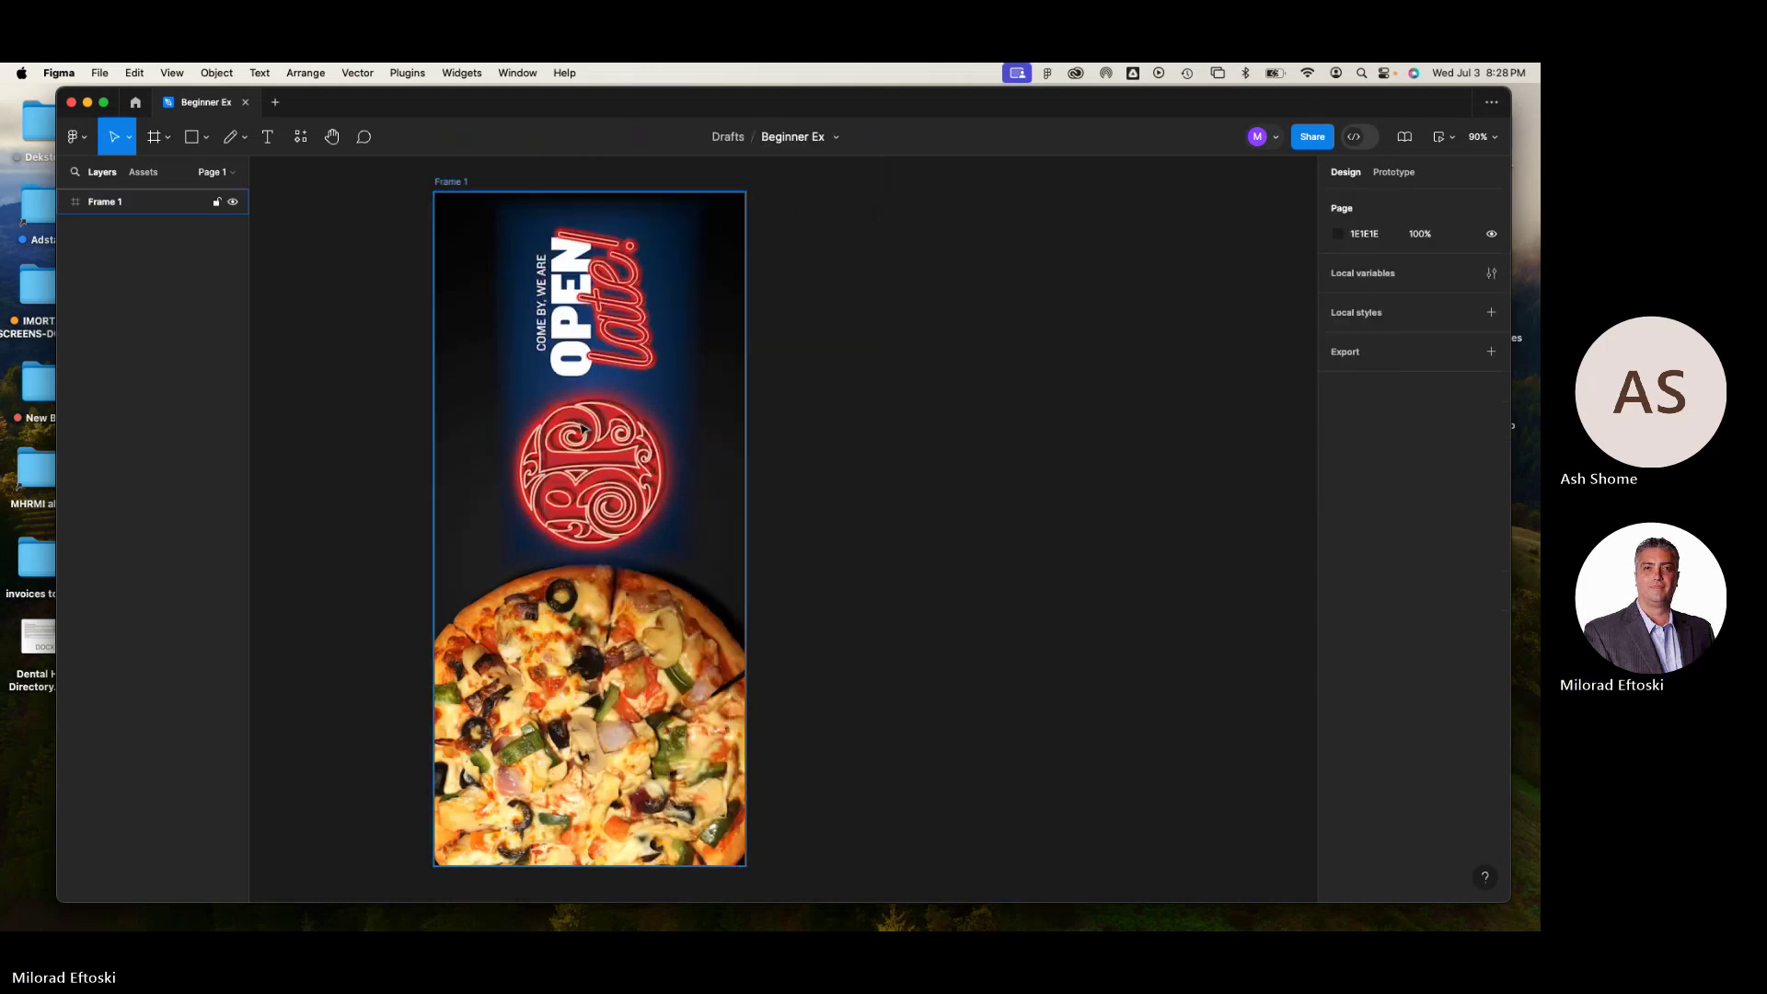
# - Delete Frame 1 and undo the deletion
pyautogui.click(518, 304)
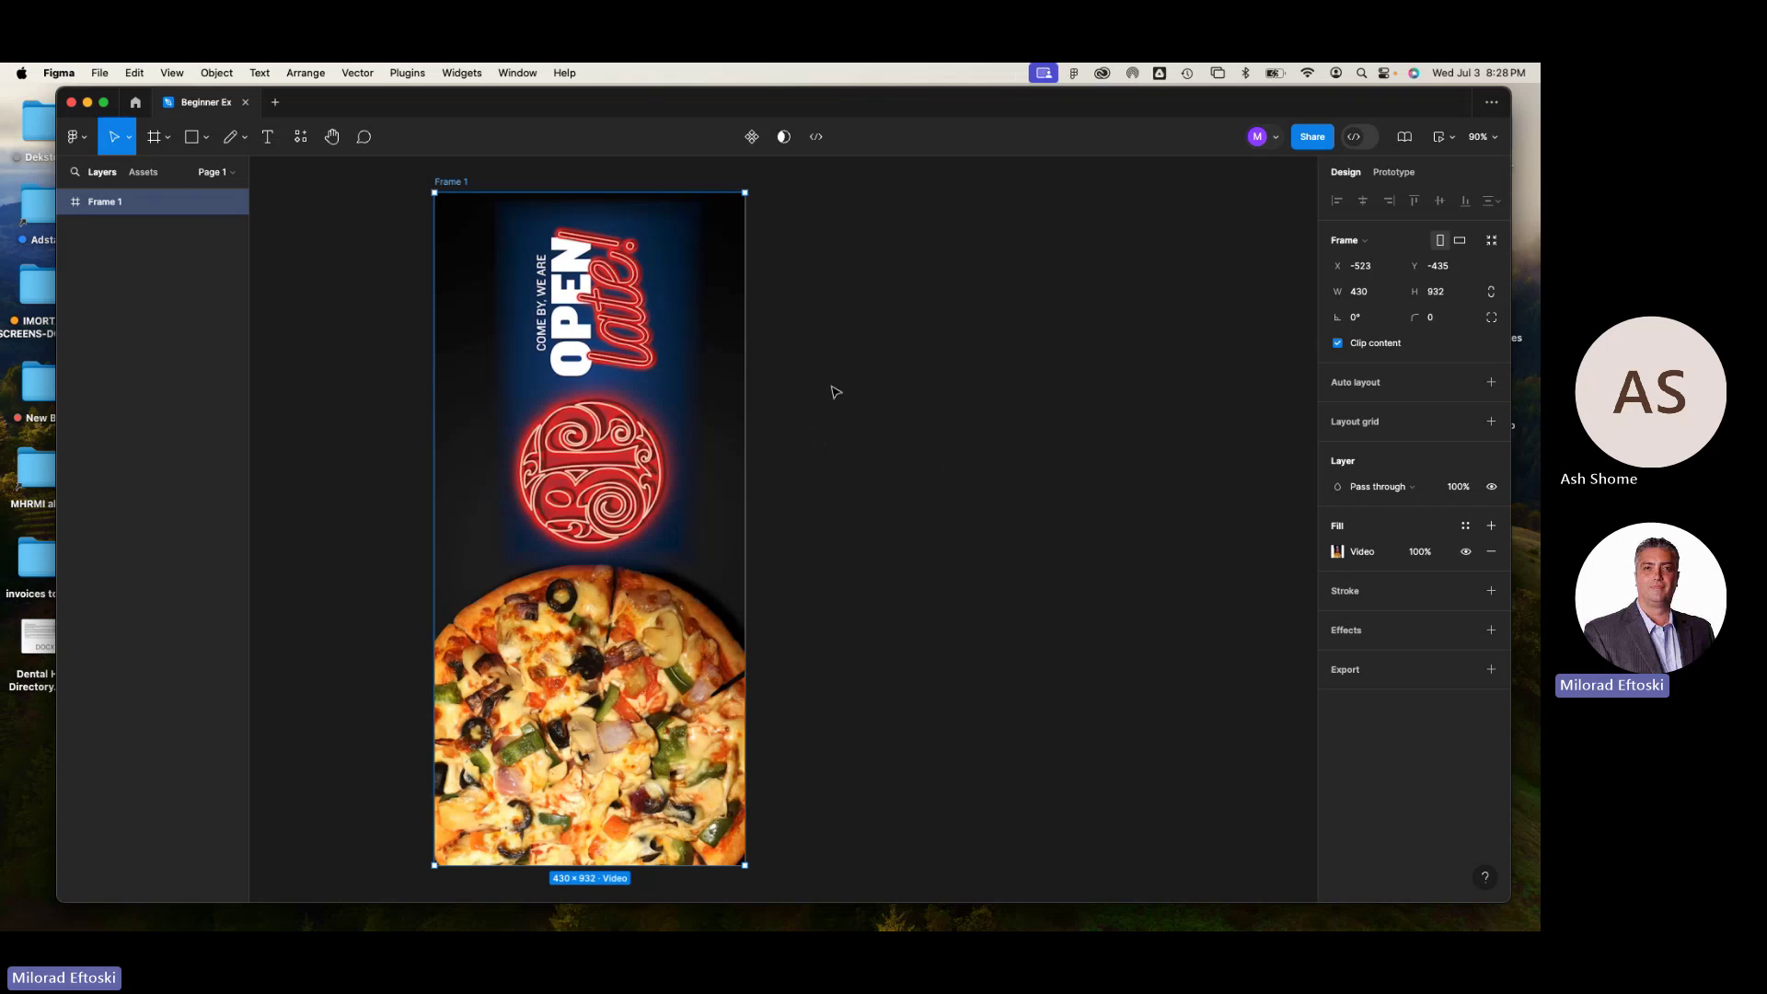
pyautogui.press('Delete')
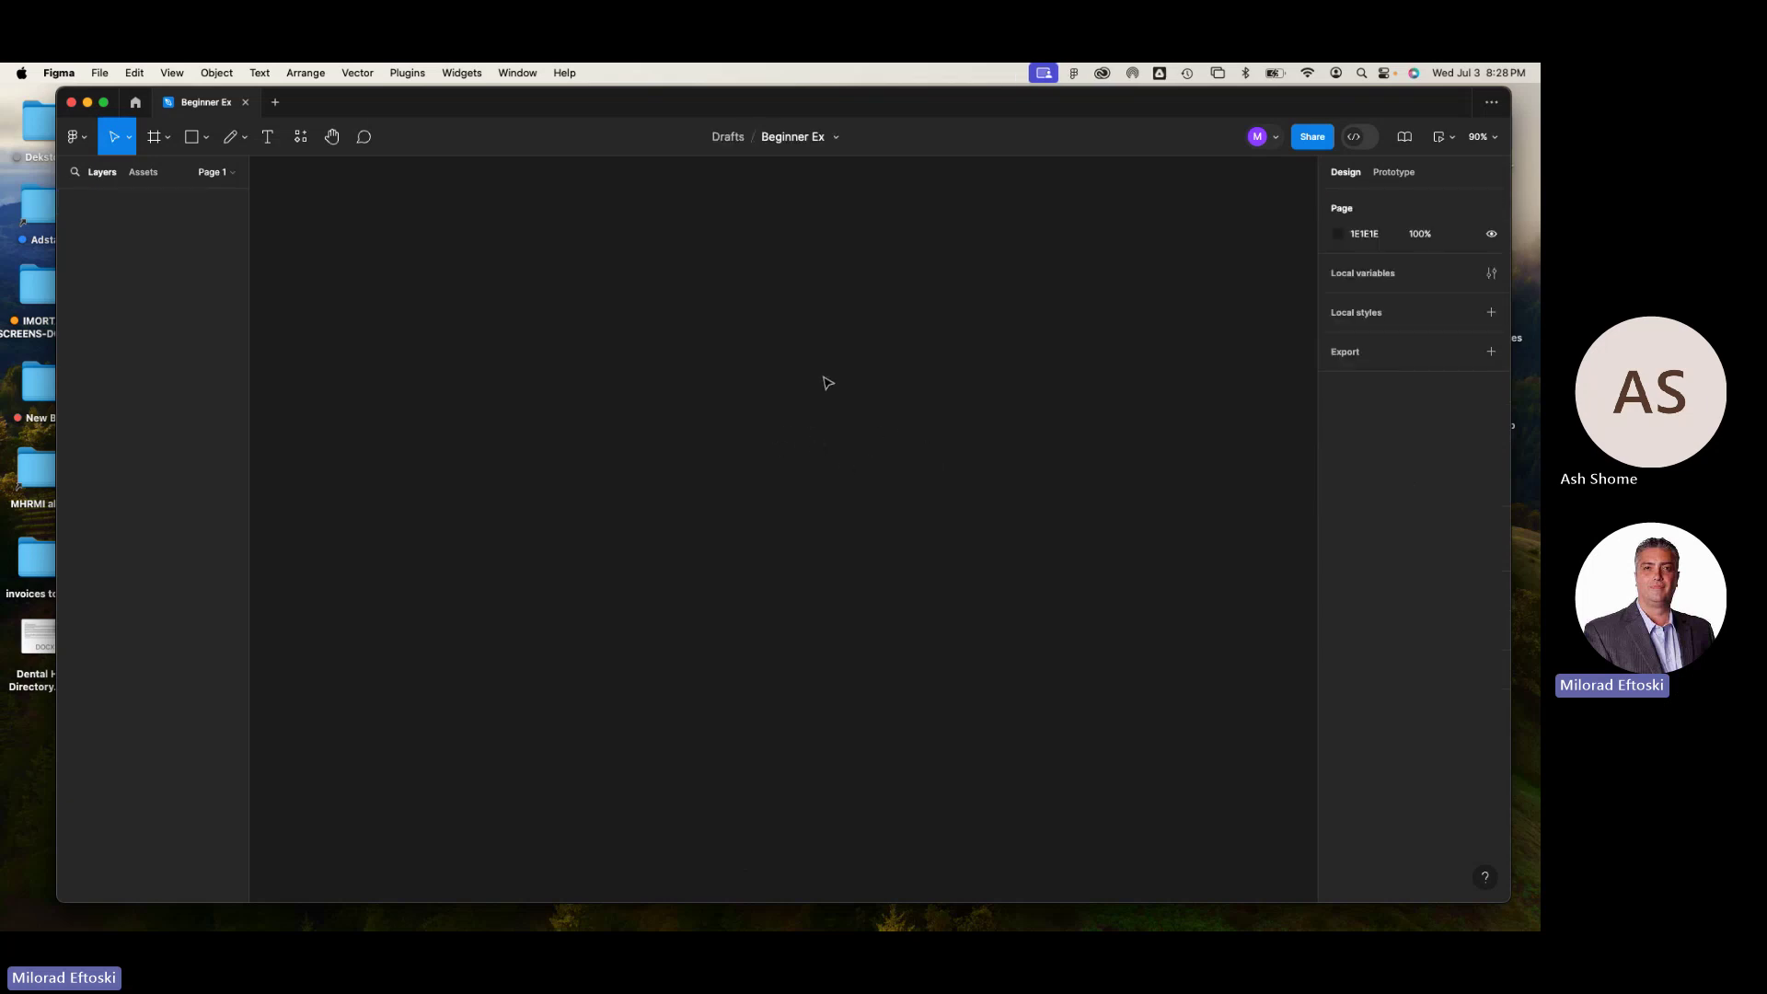
pyautogui.press('super+z')
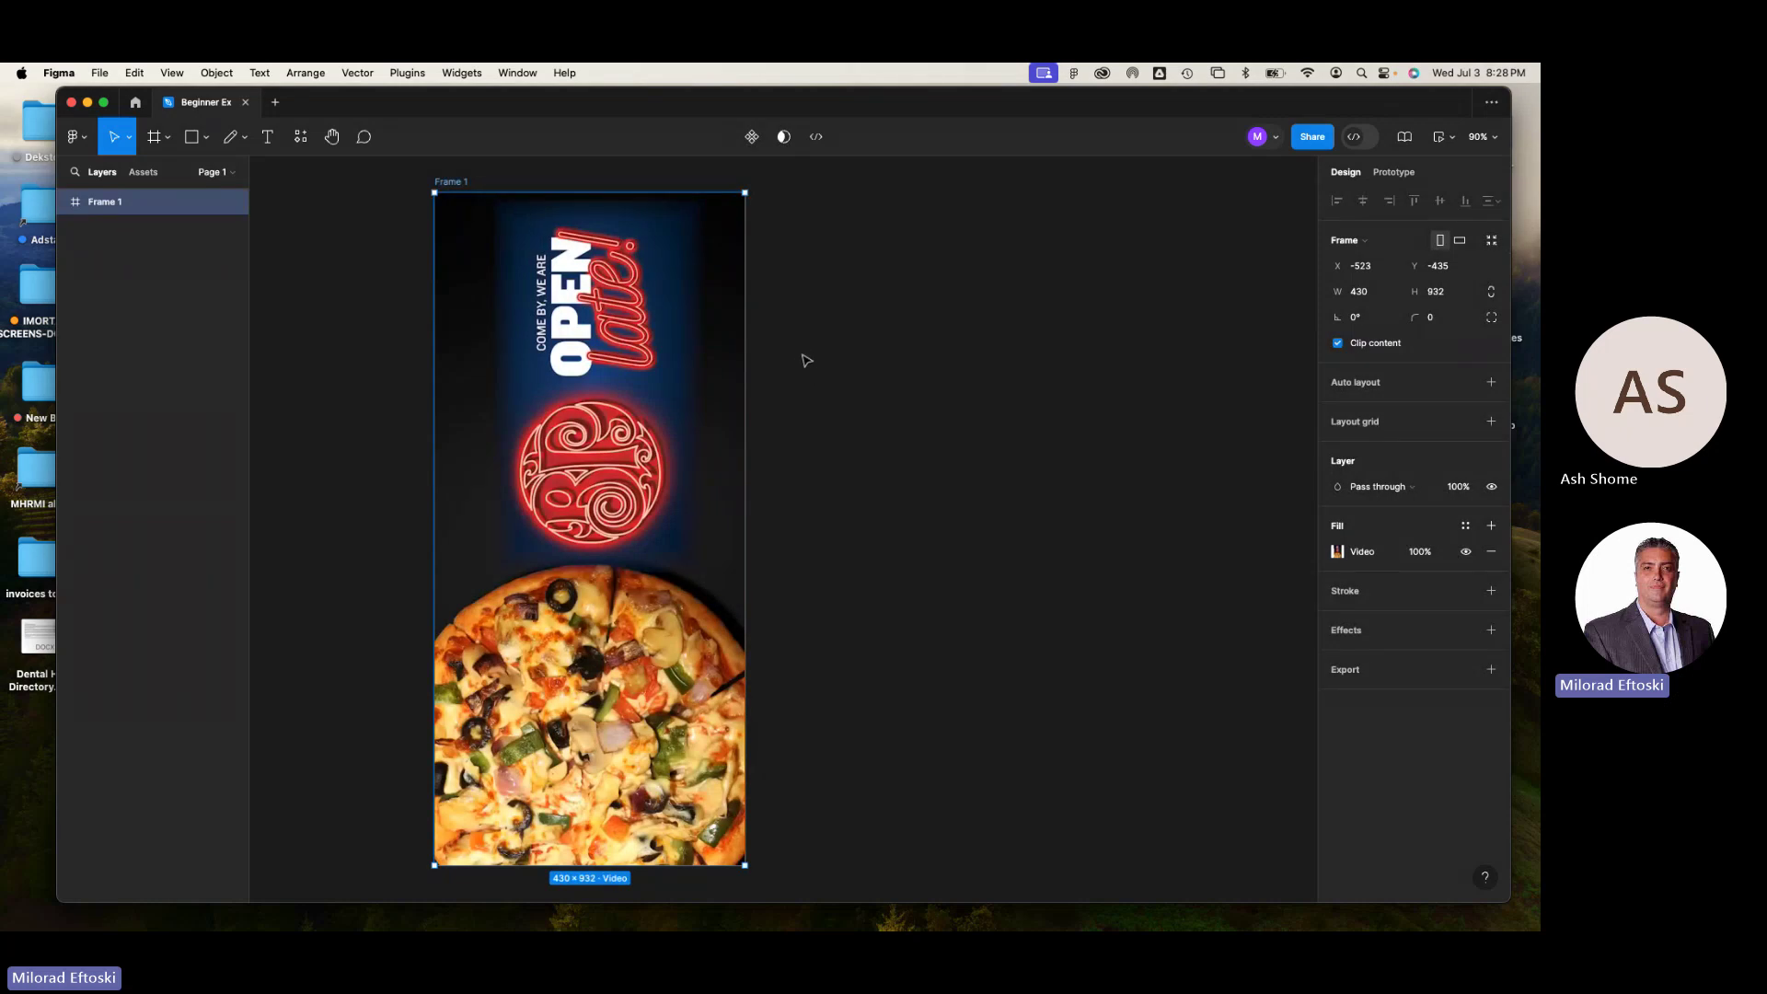
# - Change the fill of Frame 1 to a vertical linear gradient and position its upper stop at 23%
pyautogui.click(1362, 554)
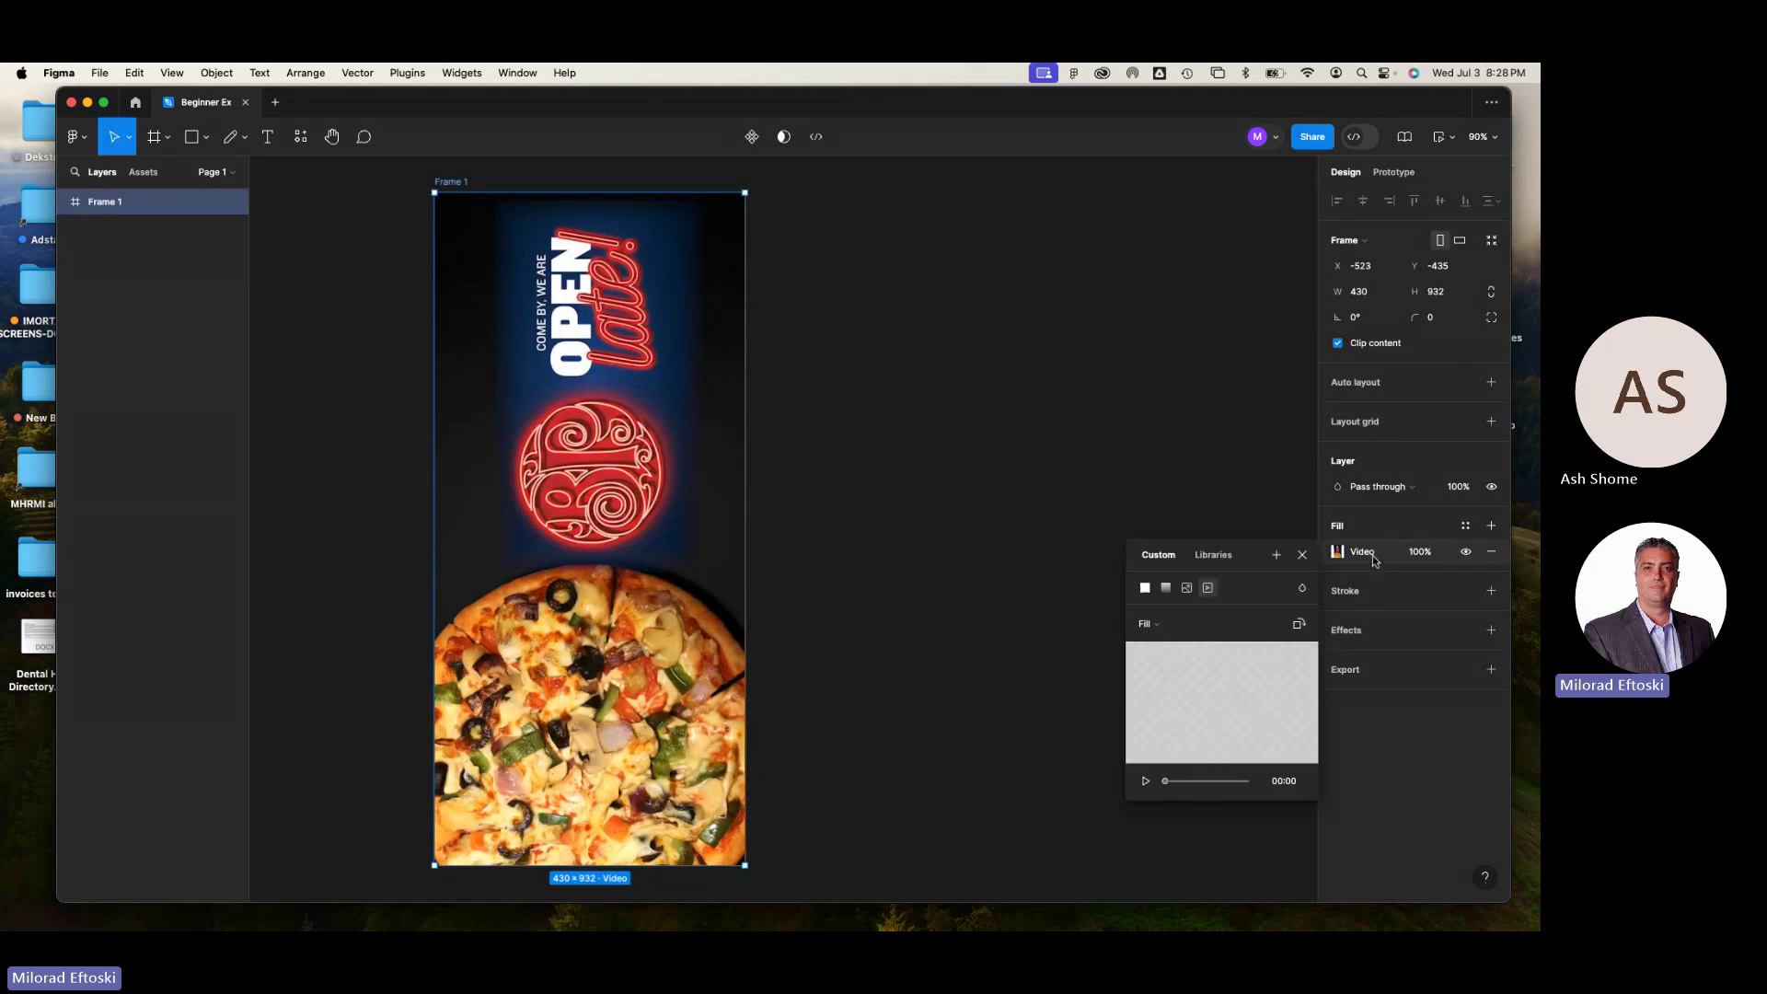
pyautogui.click(1167, 589)
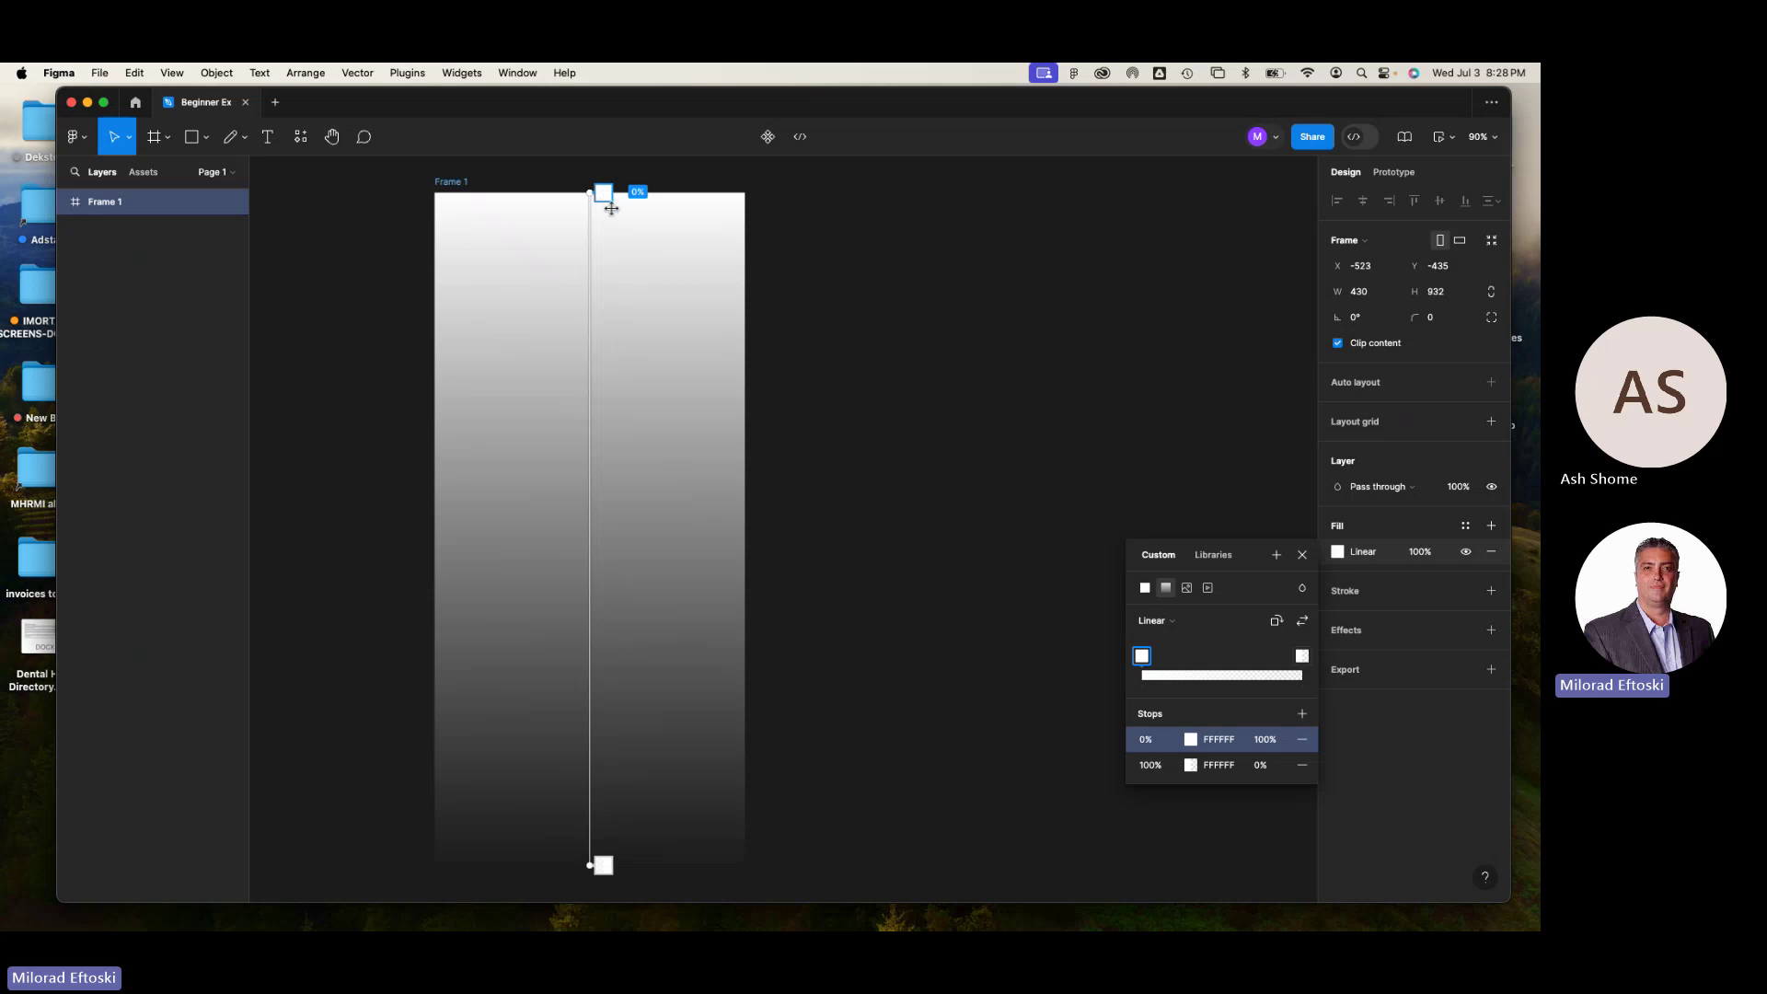
pyautogui.moveTo(604, 192); pyautogui.dragTo(700, 396)
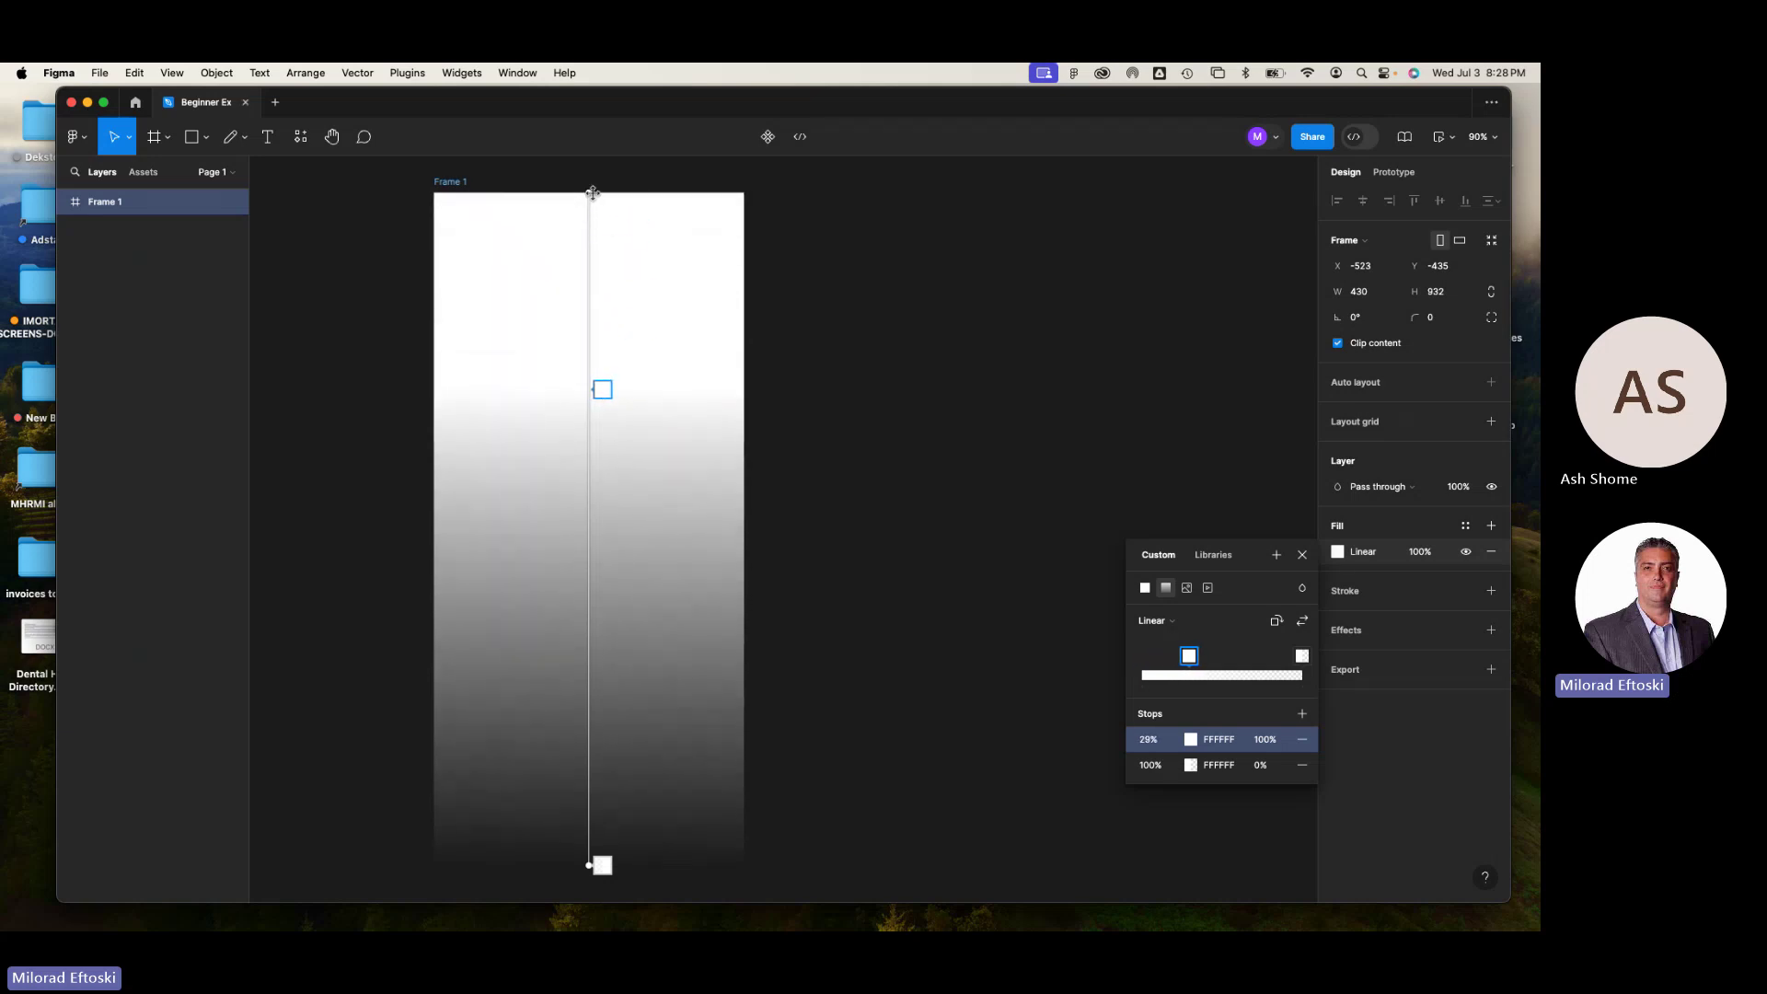
pyautogui.moveTo(590, 193)
pyautogui.mouseDown()
pyautogui.moveTo(660, 207)
pyautogui.moveTo(643, 359)
pyautogui.moveTo(570, 207)
pyautogui.mouseUp()
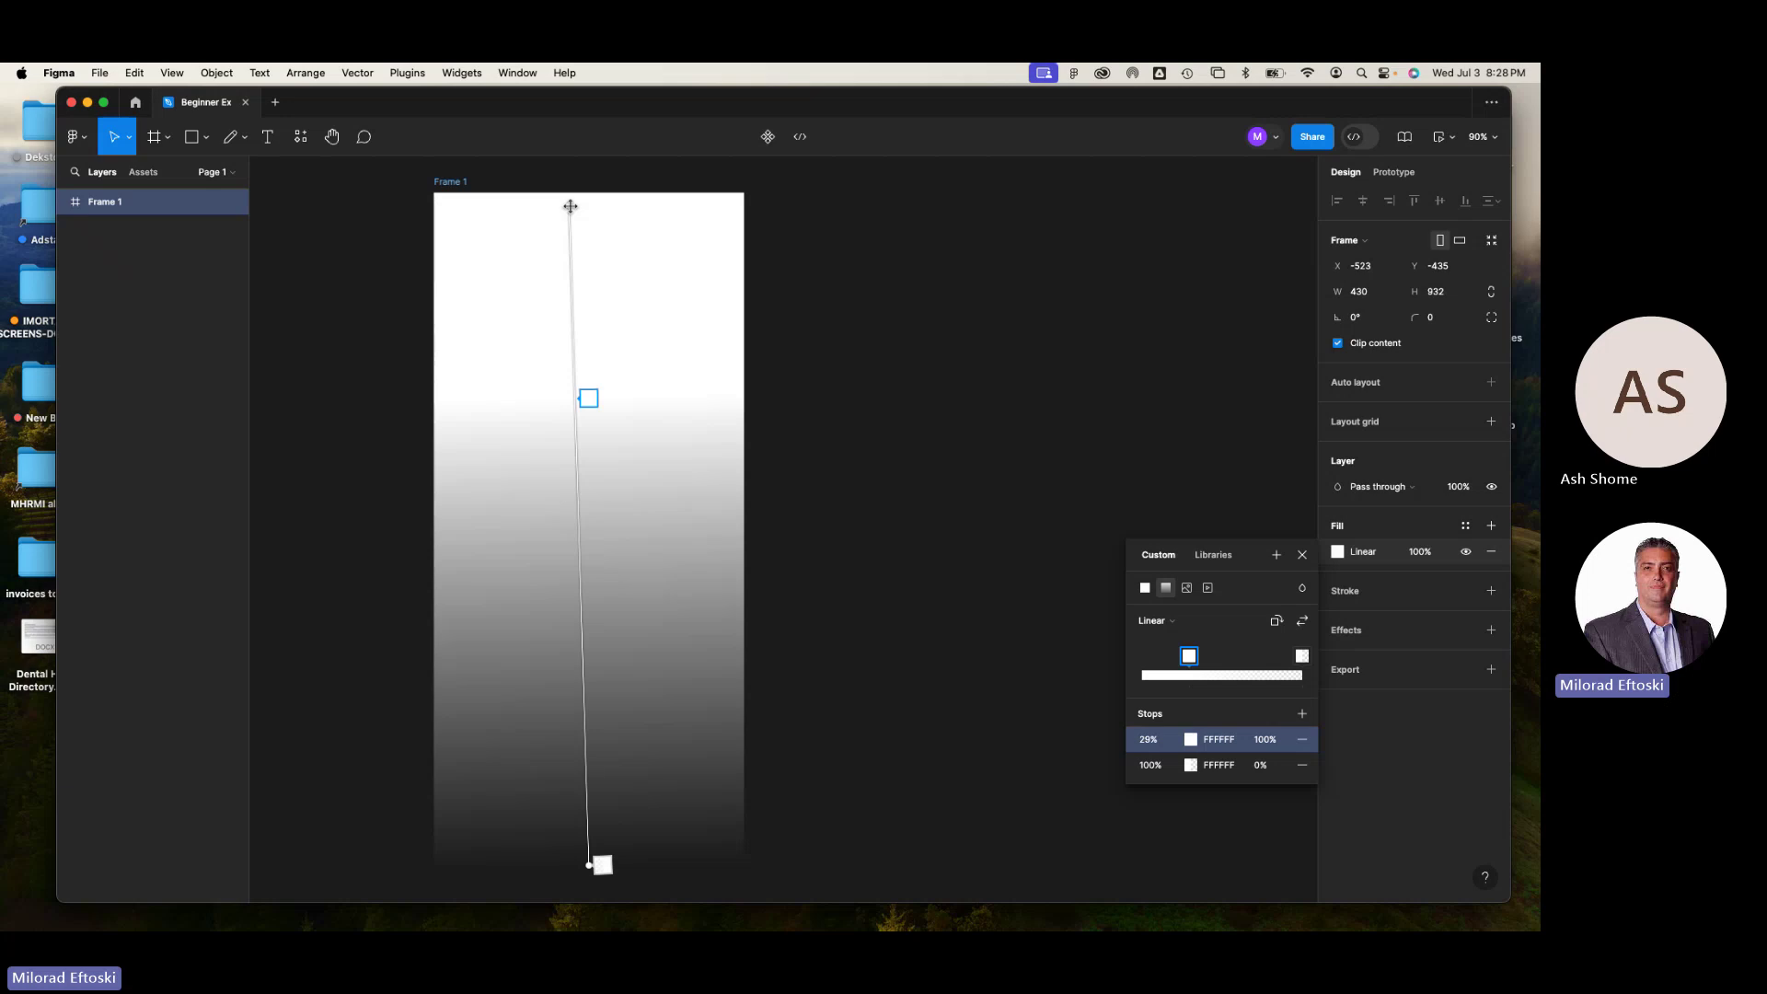
pyautogui.moveTo(571, 206); pyautogui.dragTo(589, 199)
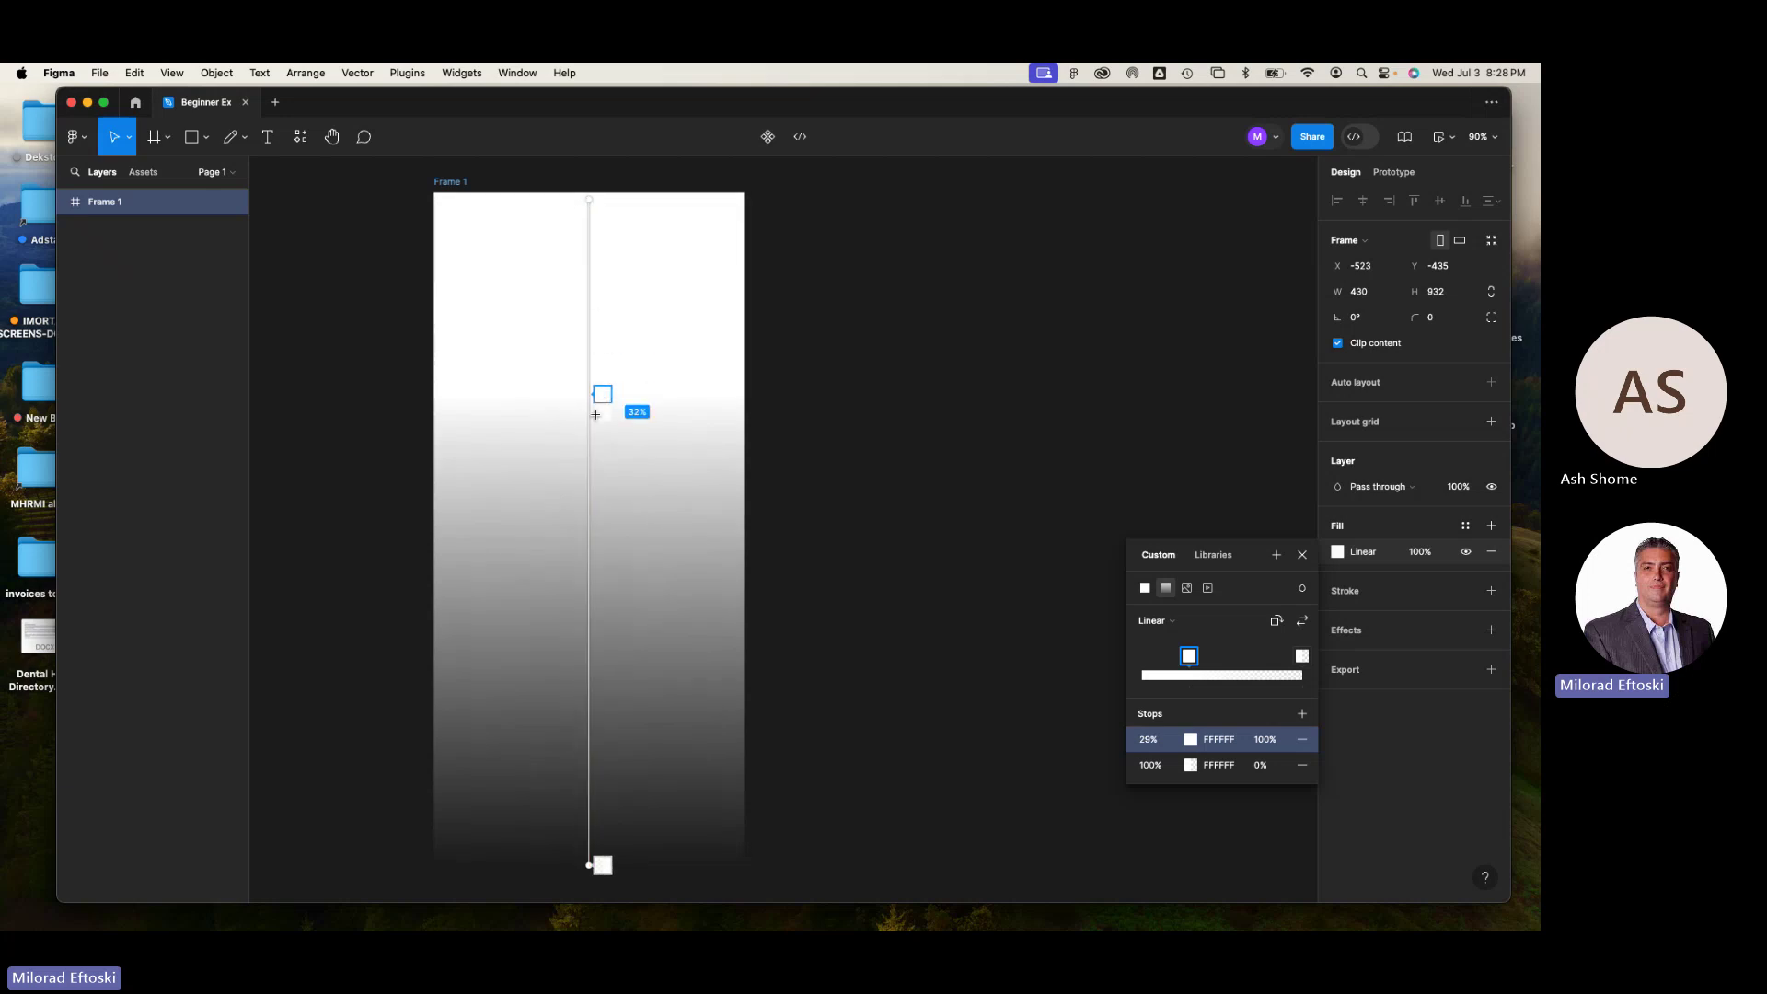
pyautogui.moveTo(604, 394); pyautogui.dragTo(607, 350)
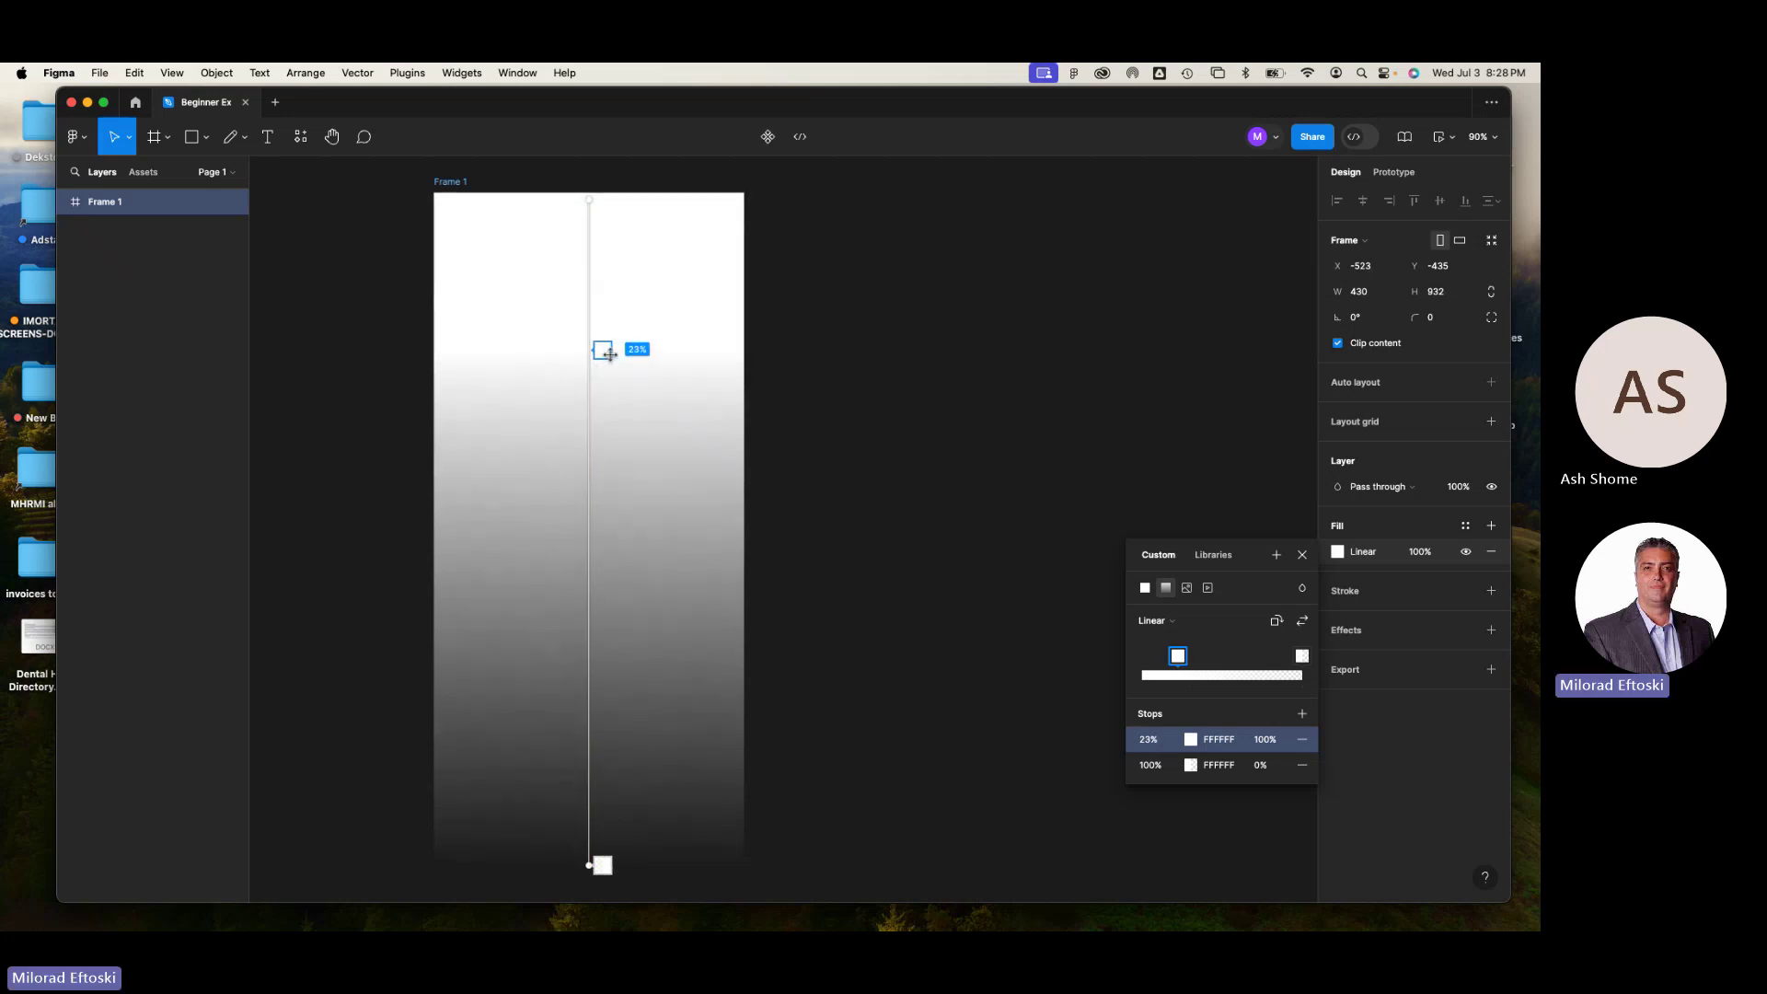
# - Recolour the gradient stops of Frame 1: dark red A60202 for the upper stop and near-black 090000 for the lower stop
pyautogui.click(1200, 741)
pyautogui.click(1191, 739)
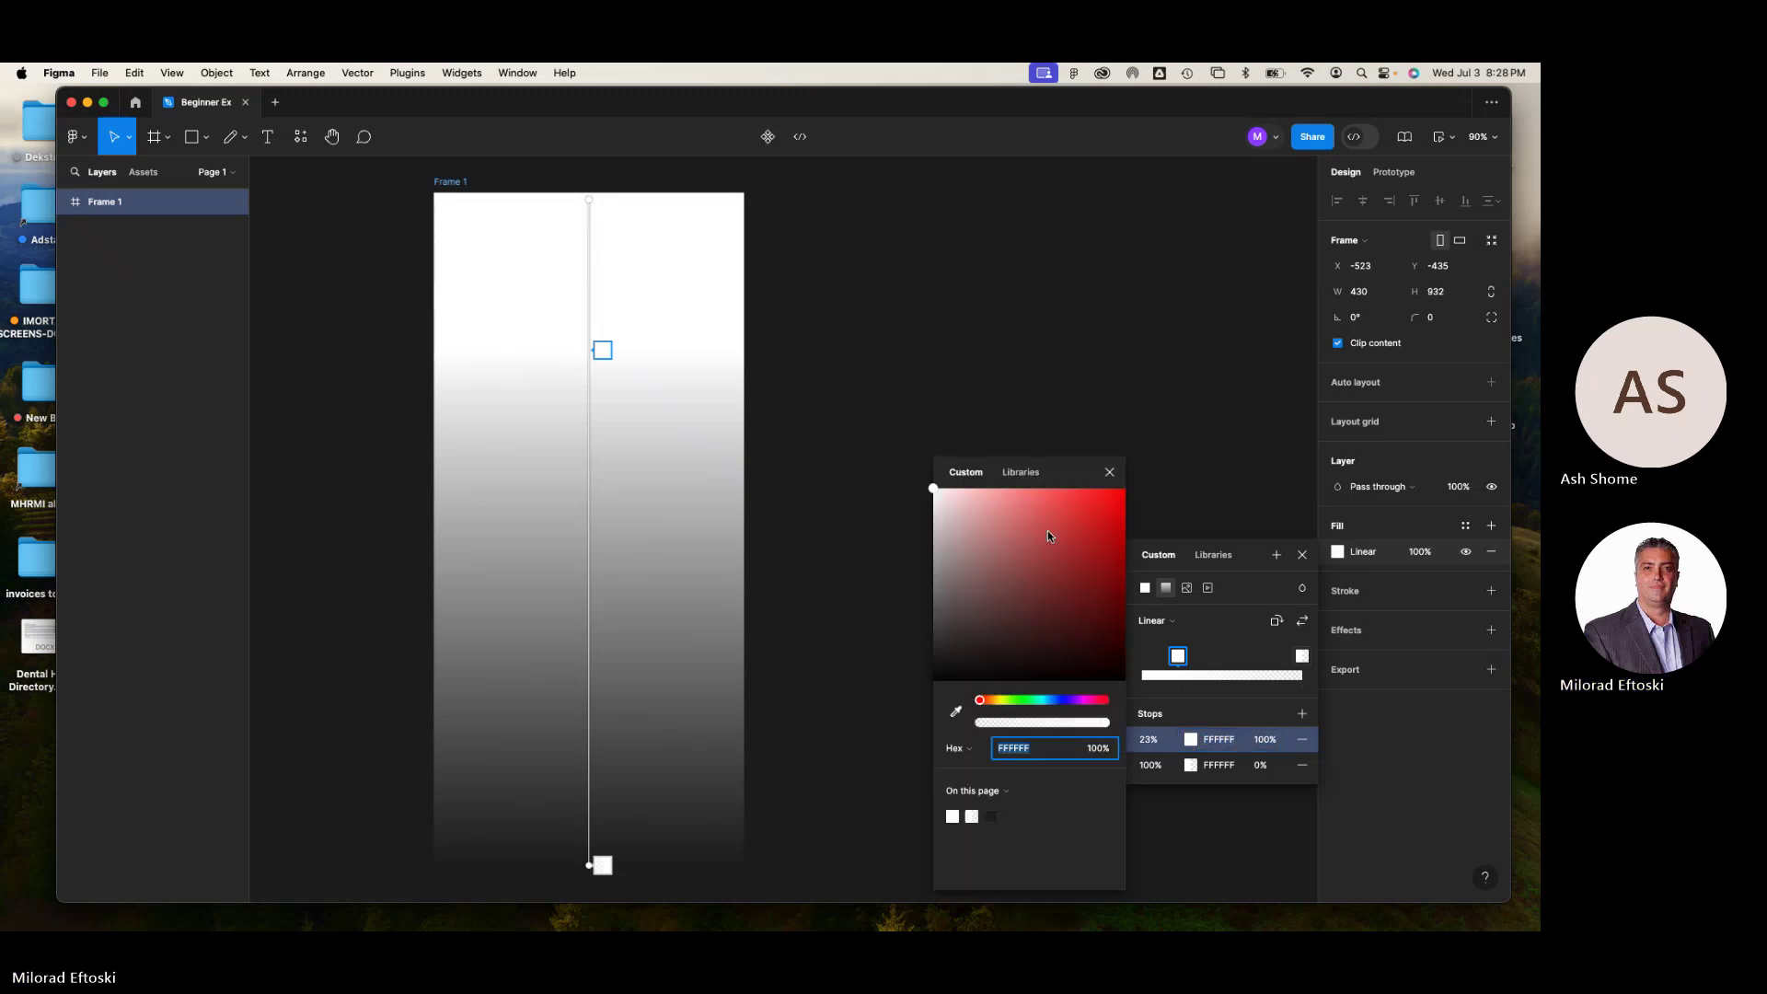
pyautogui.moveTo(1047, 536); pyautogui.dragTo(1124, 564)
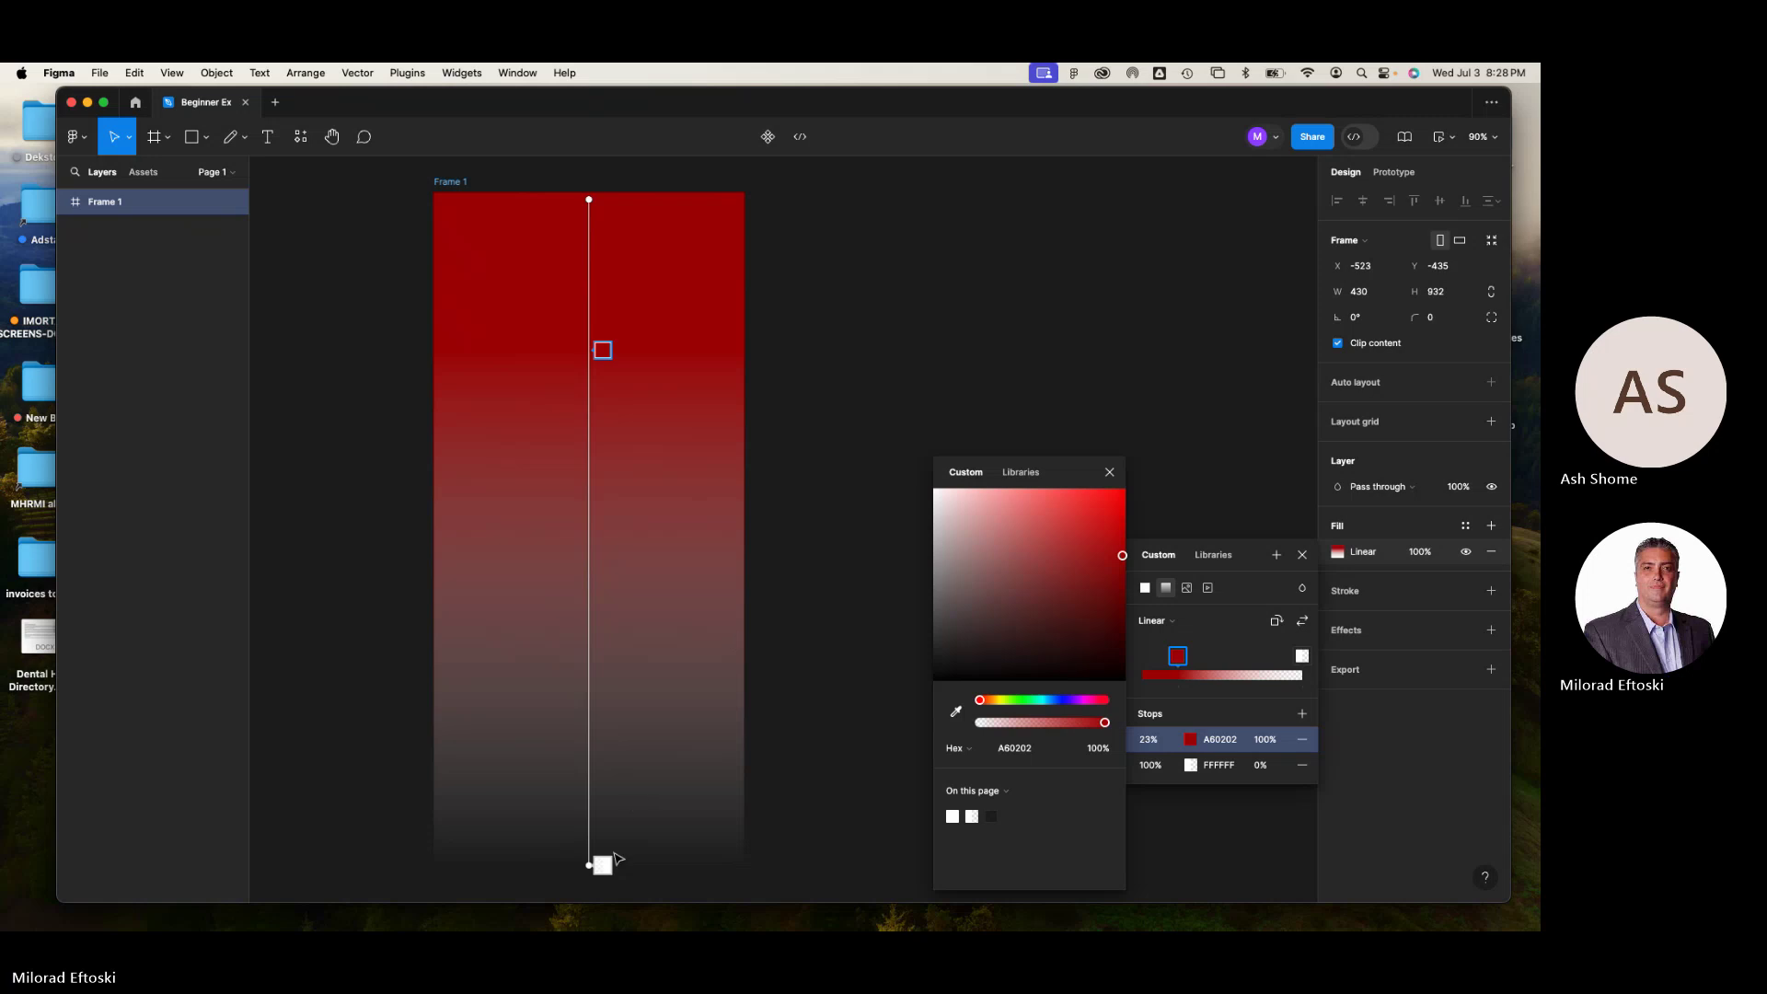
pyautogui.click(602, 864)
pyautogui.moveTo(1003, 578); pyautogui.dragTo(1127, 677)
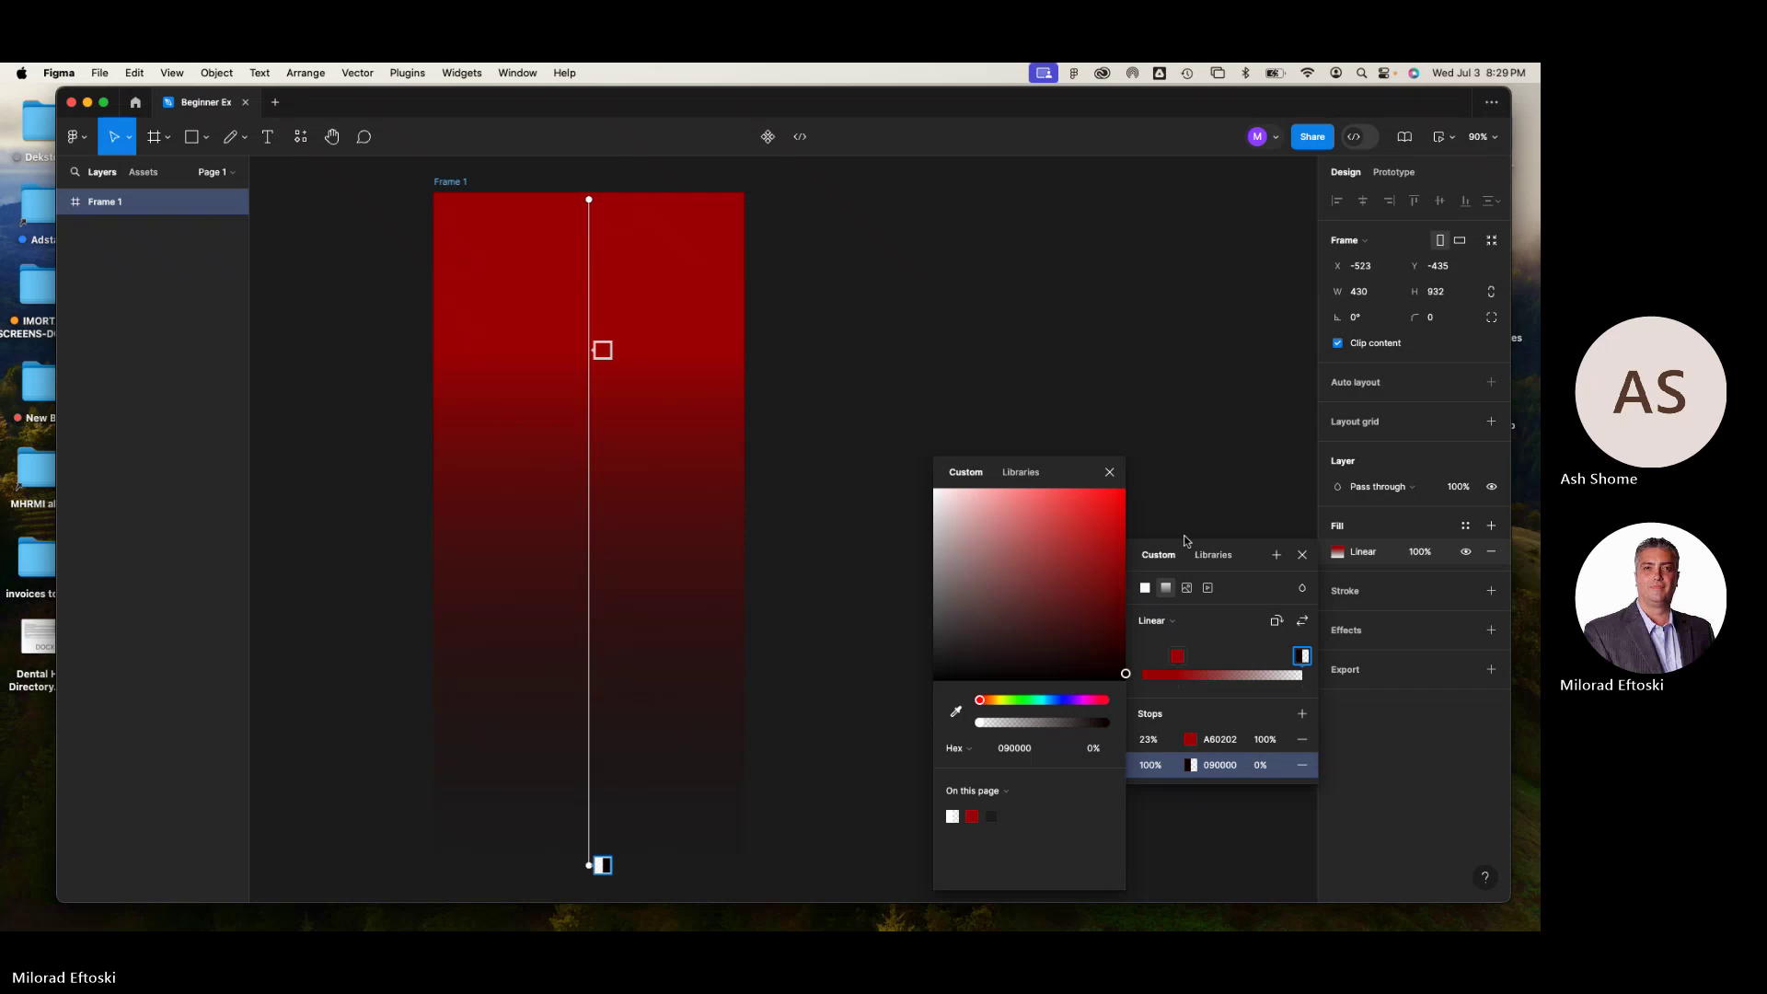
pyautogui.click(1110, 473)
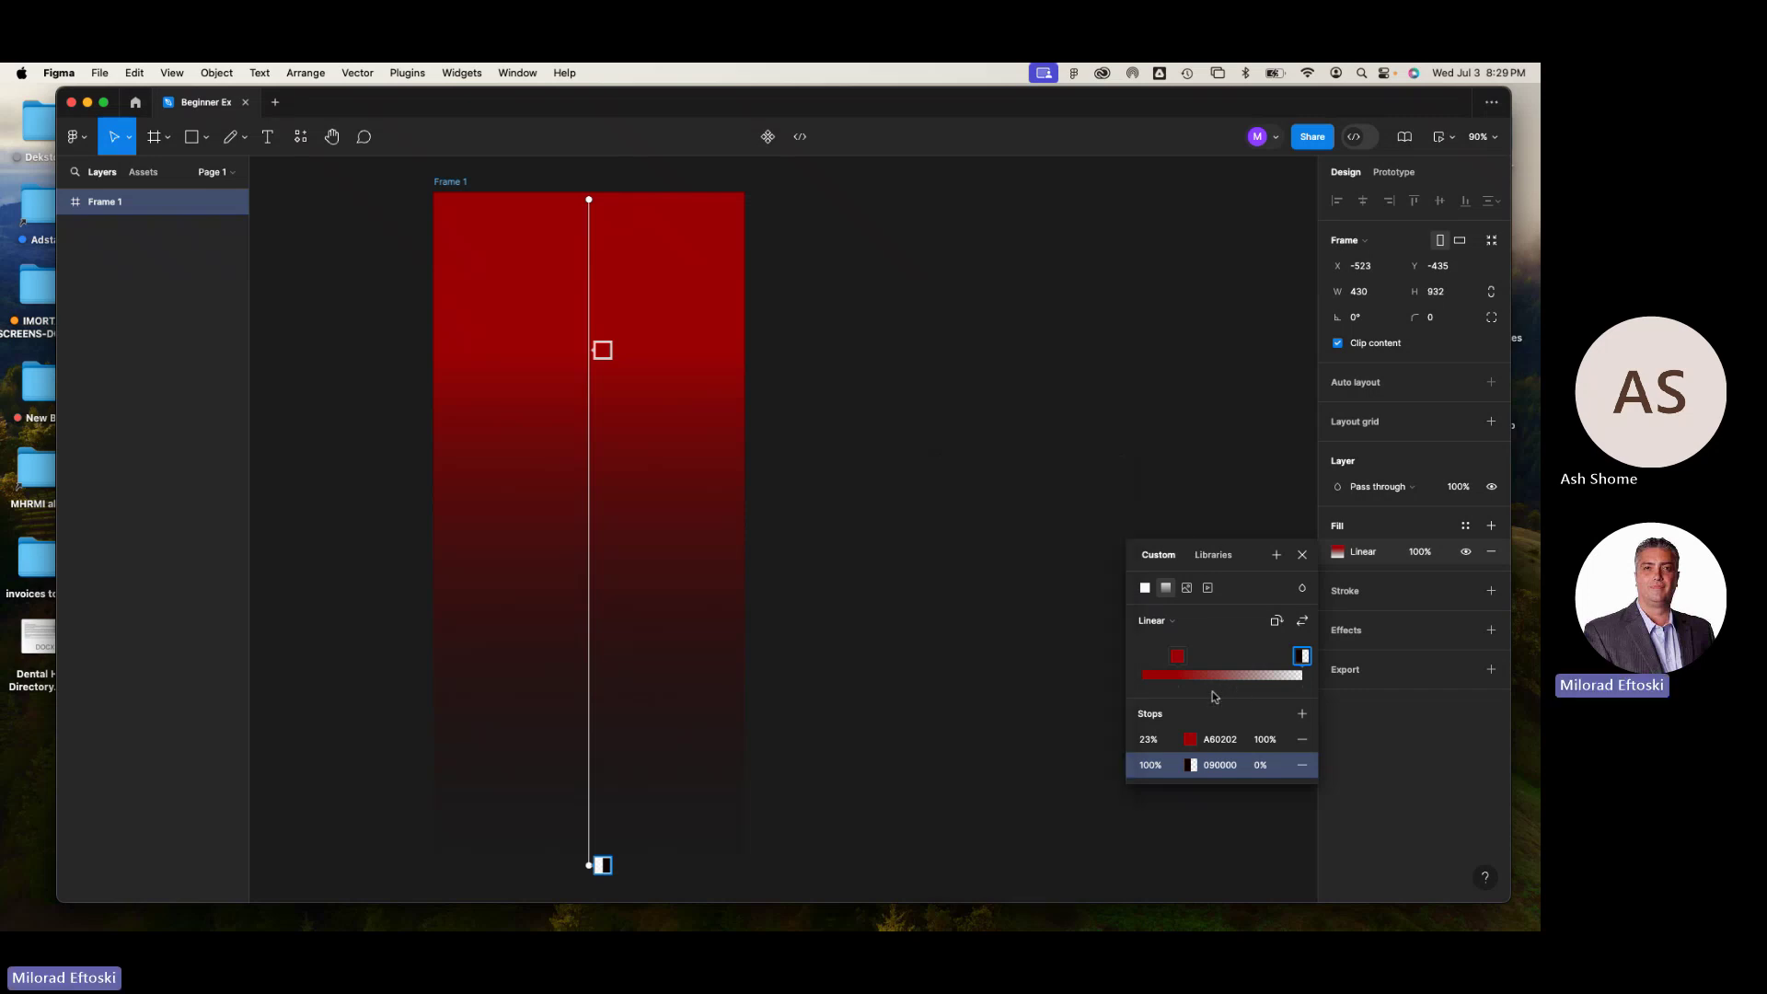
# - Move the upper gradient stop of Frame 1 to 19%, and leave the frame deselected
pyautogui.click(1212, 555)
pyautogui.click(1158, 554)
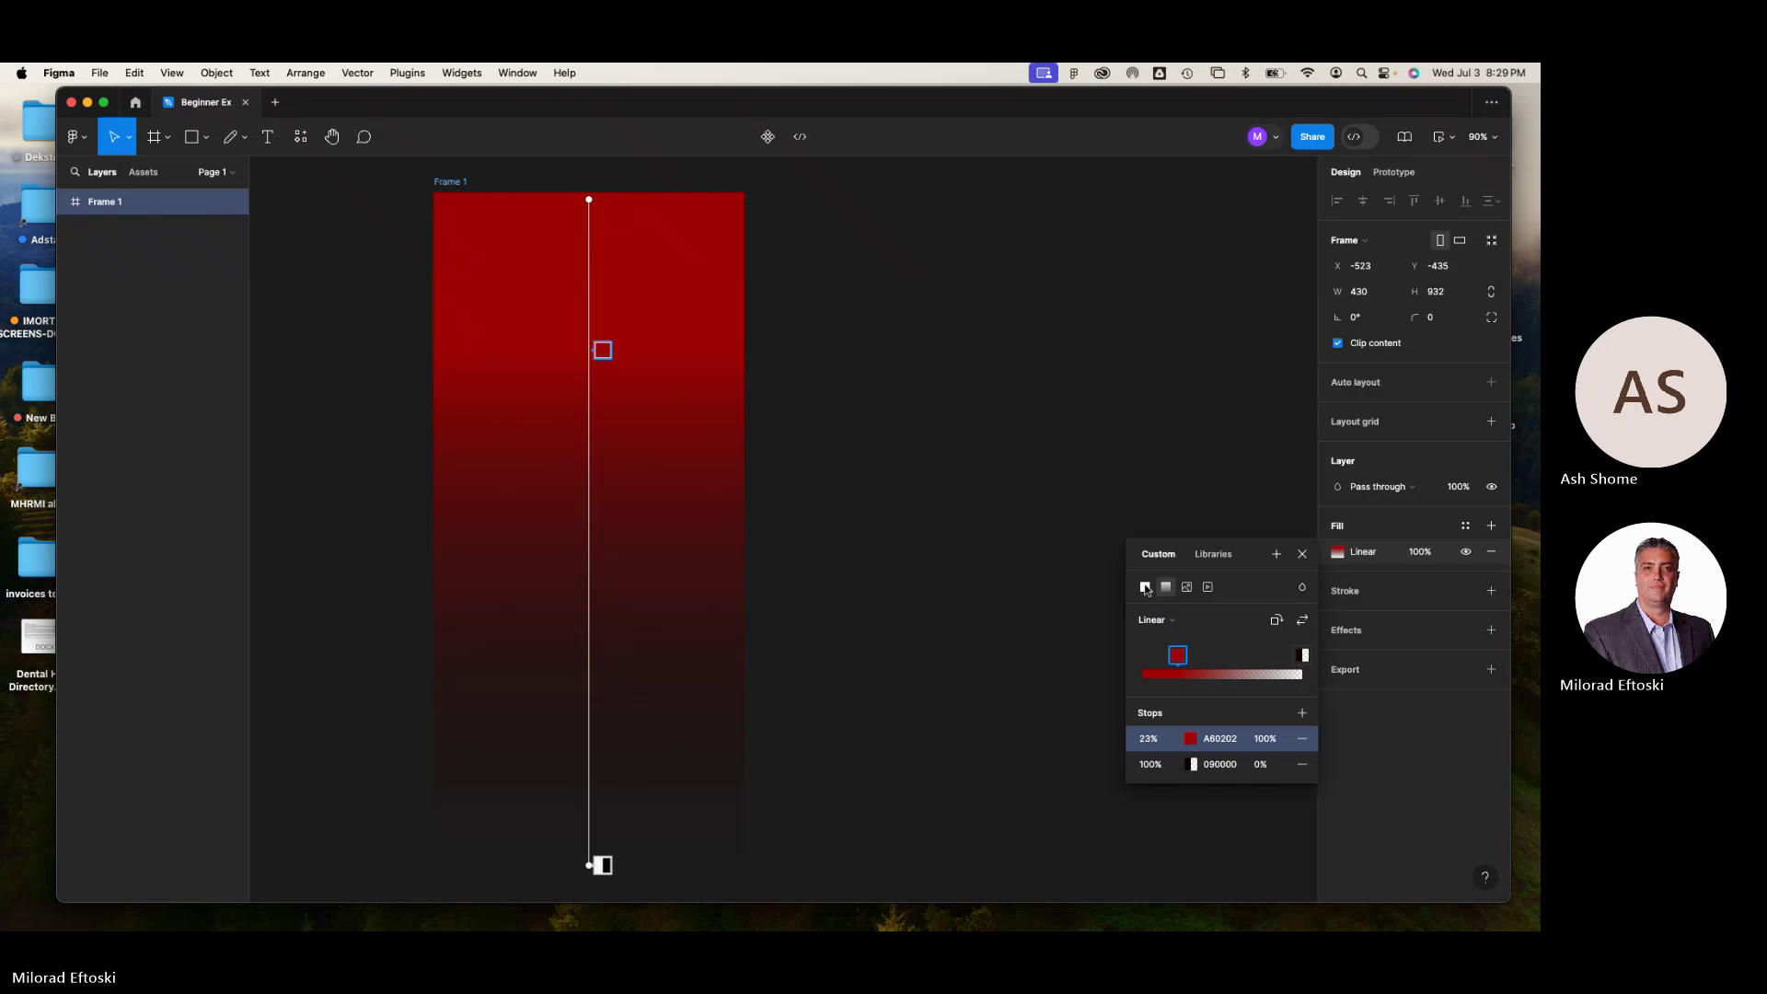
pyautogui.moveTo(1181, 661); pyautogui.dragTo(1174, 661)
pyautogui.press('Escape')
pyautogui.click(906, 589)
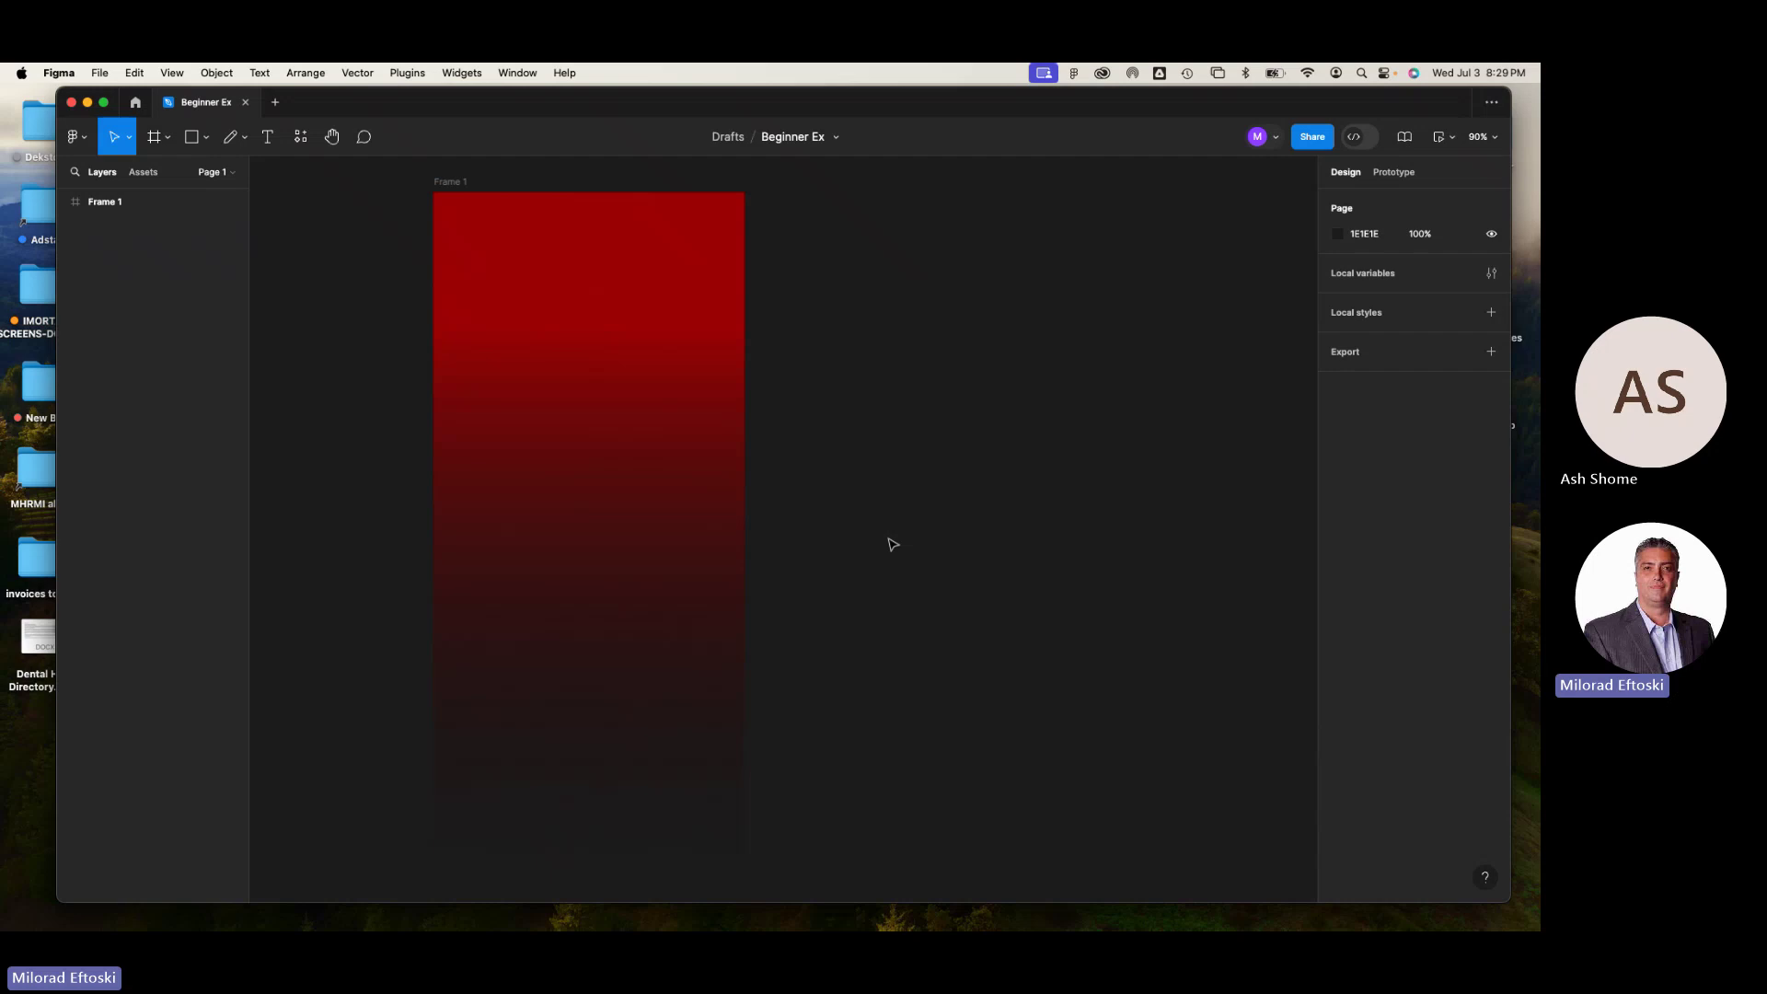
# - Reopen the linear fill settings of Frame 1 to review the gradient stops, and close them with the frame deselected
pyautogui.click(683, 469)
pyautogui.click(1337, 553)
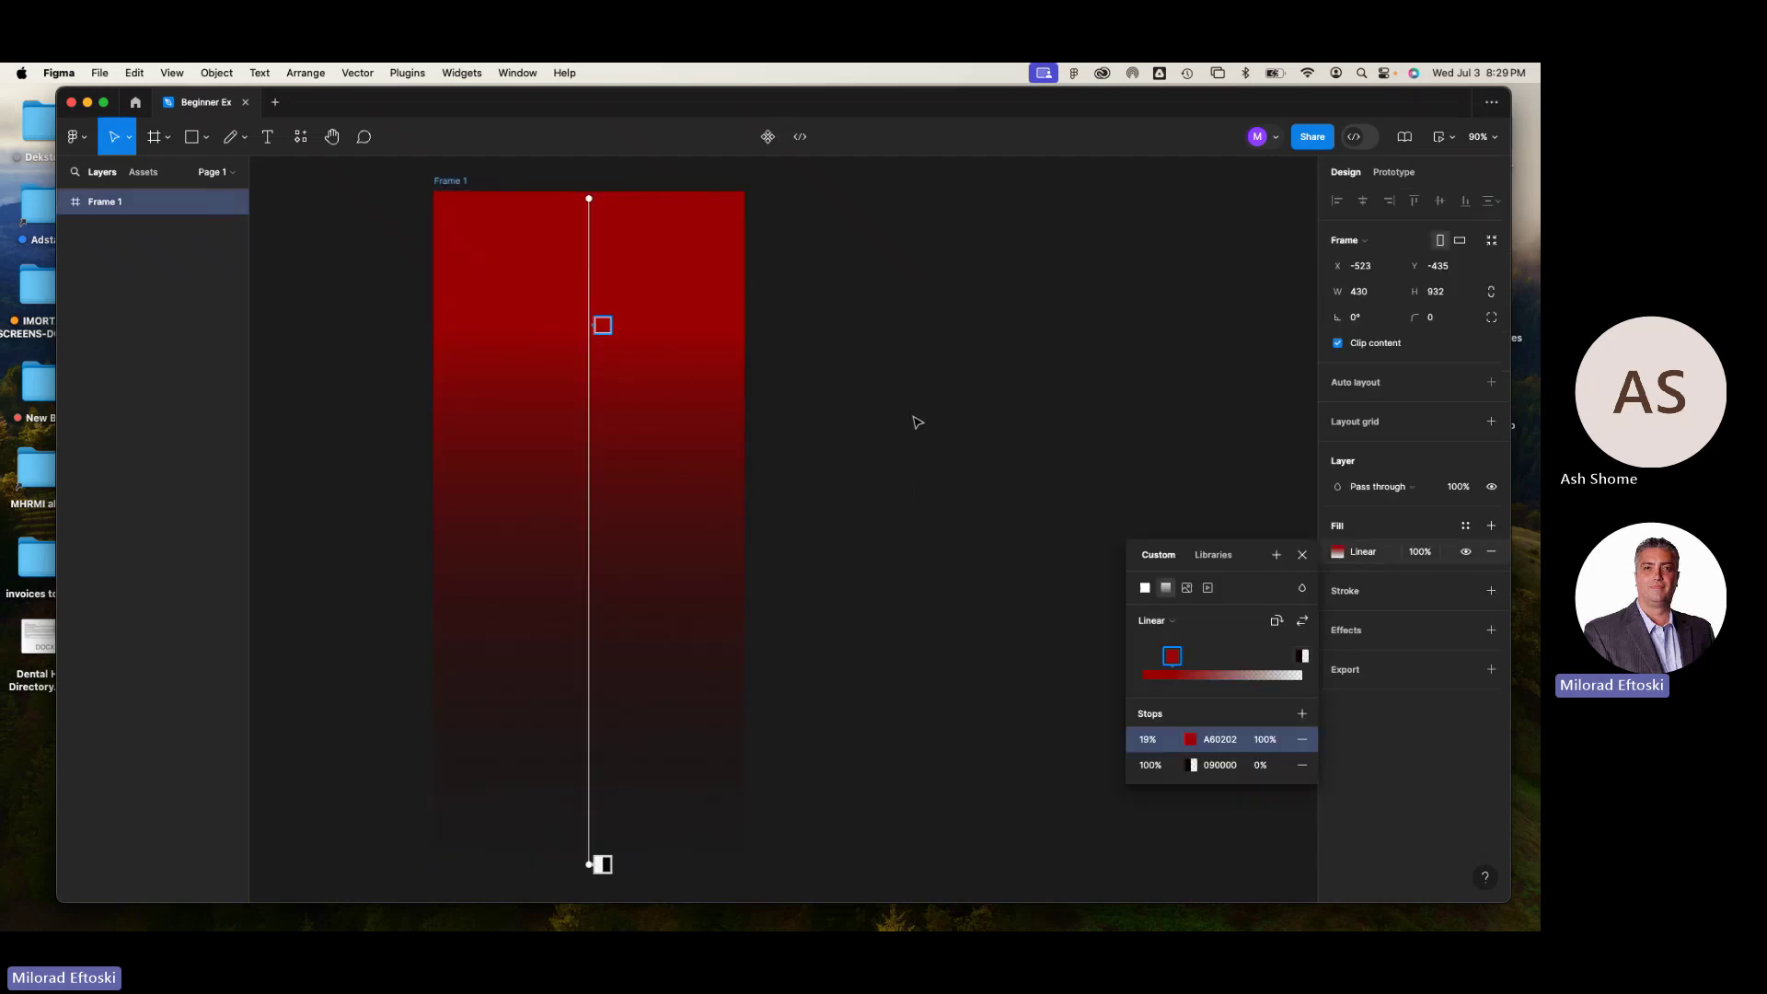
pyautogui.press('Escape')
pyautogui.press('Escape')
pyautogui.click(705, 446)
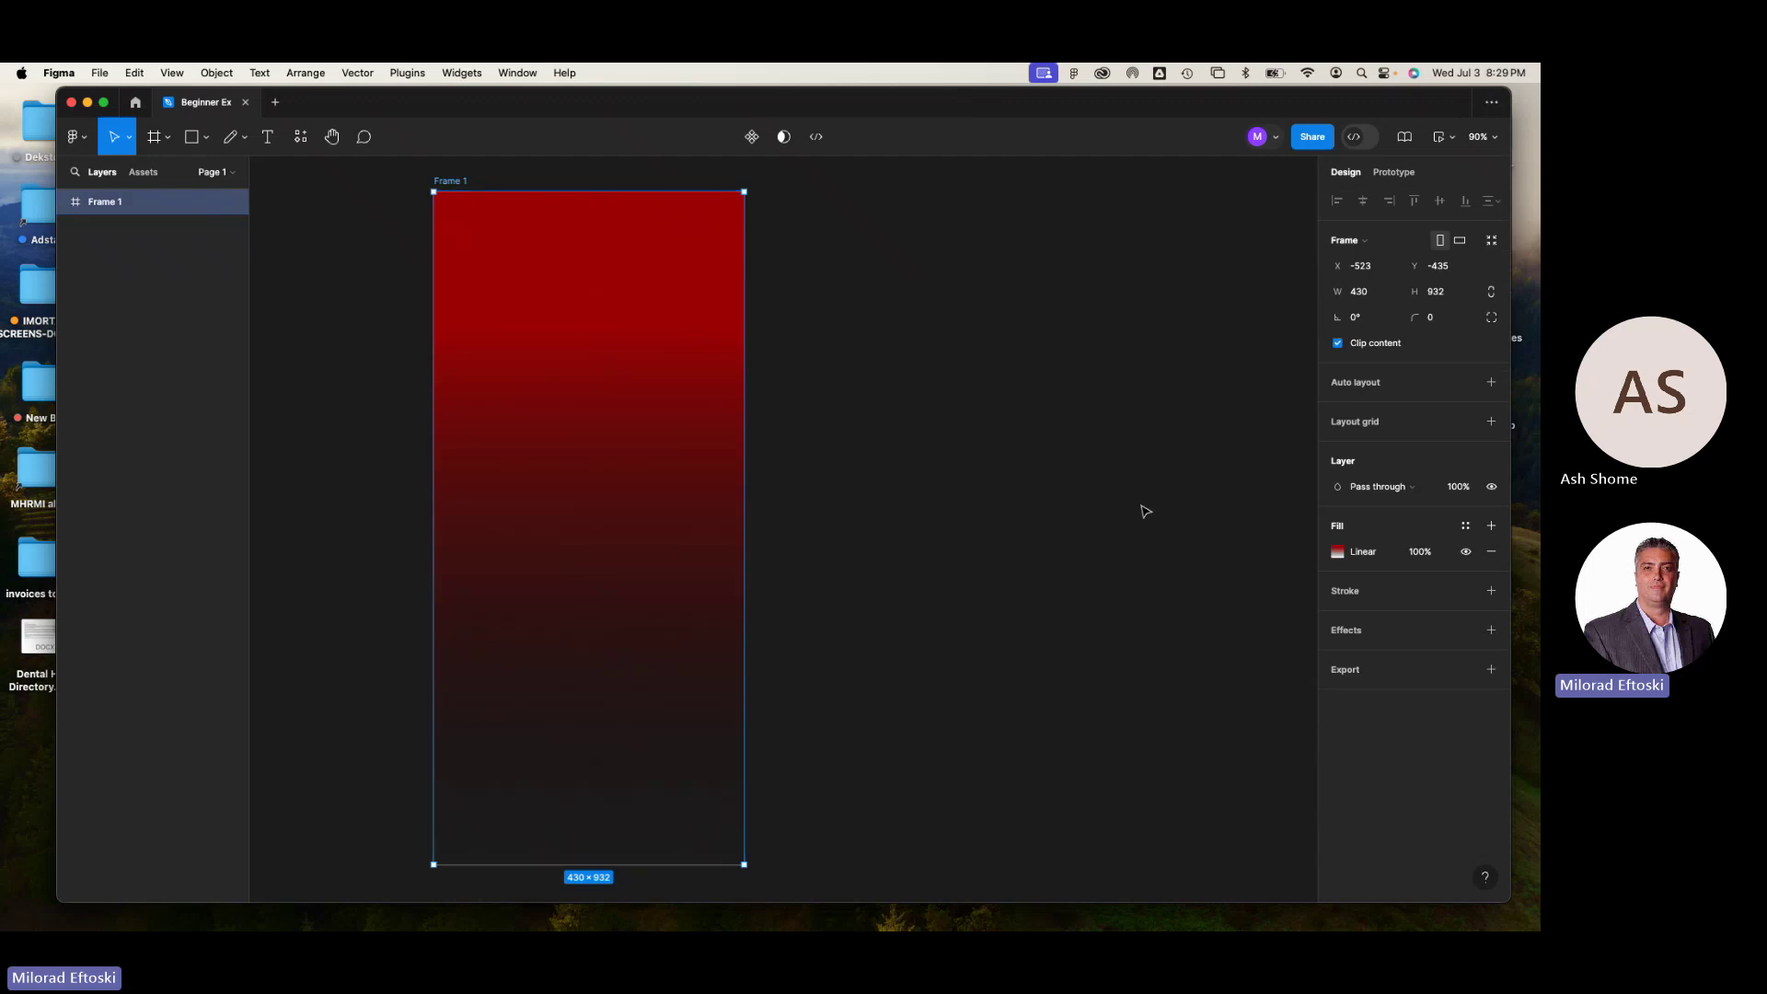
pyautogui.click(1338, 555)
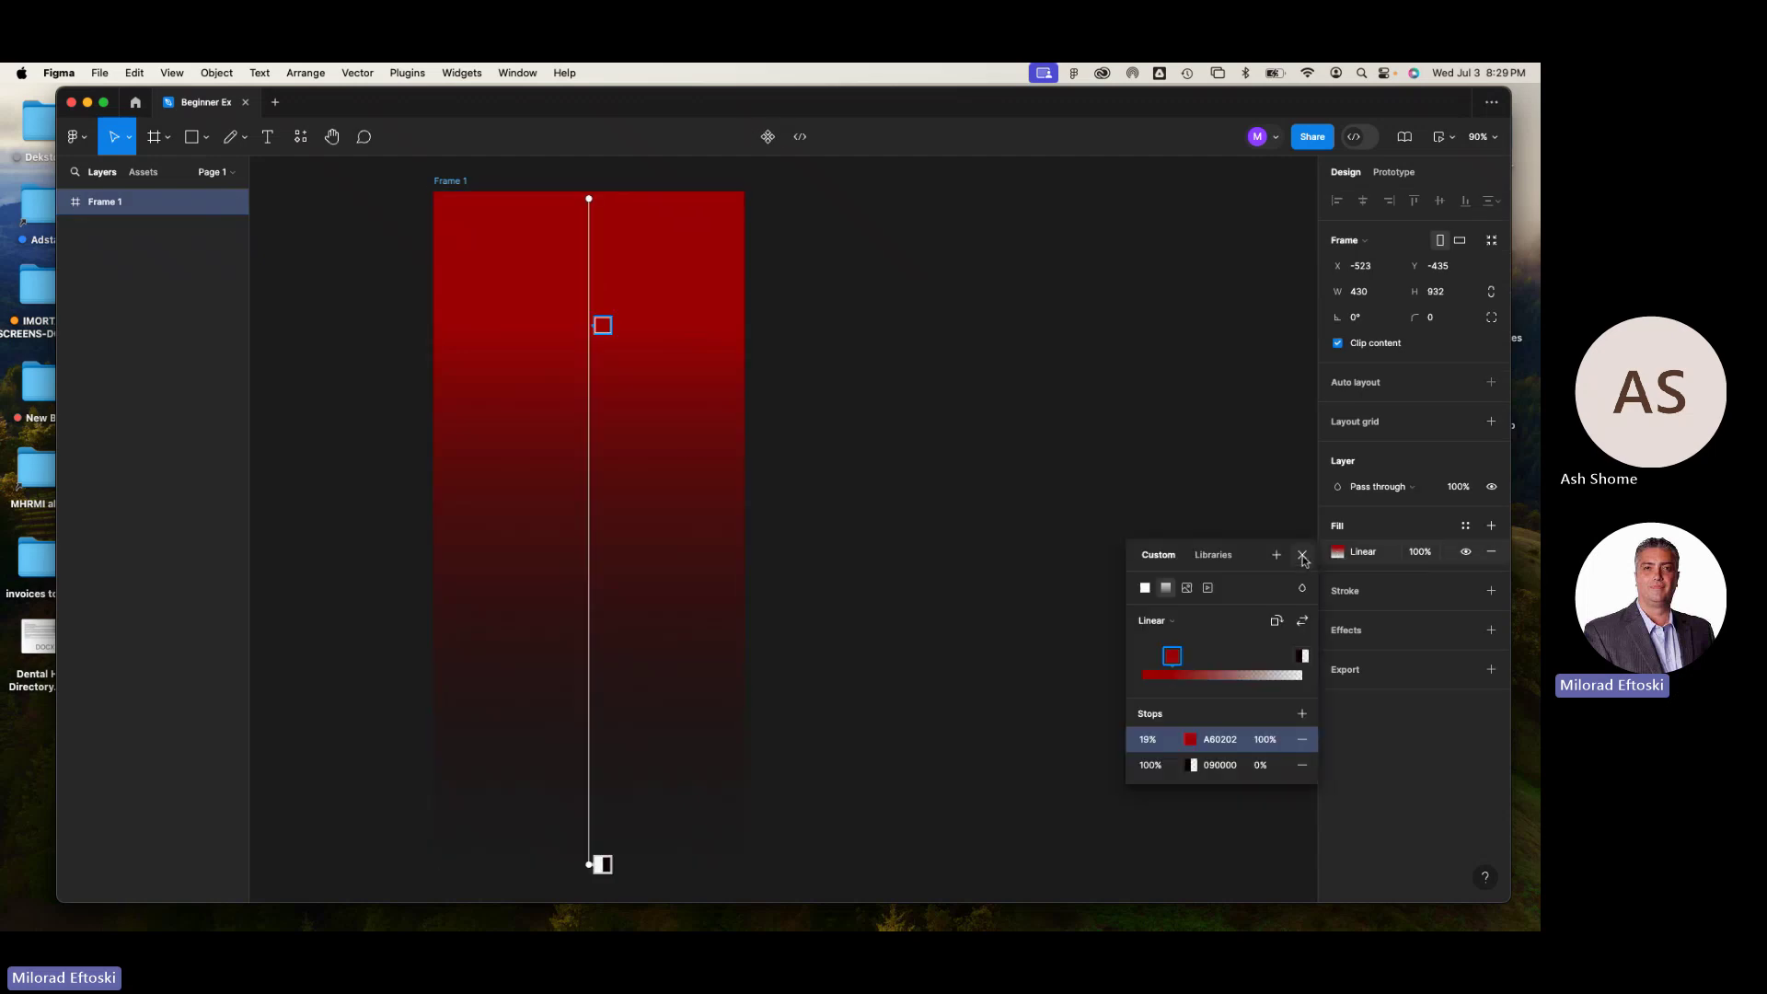
pyautogui.click(1302, 557)
pyautogui.click(1148, 541)
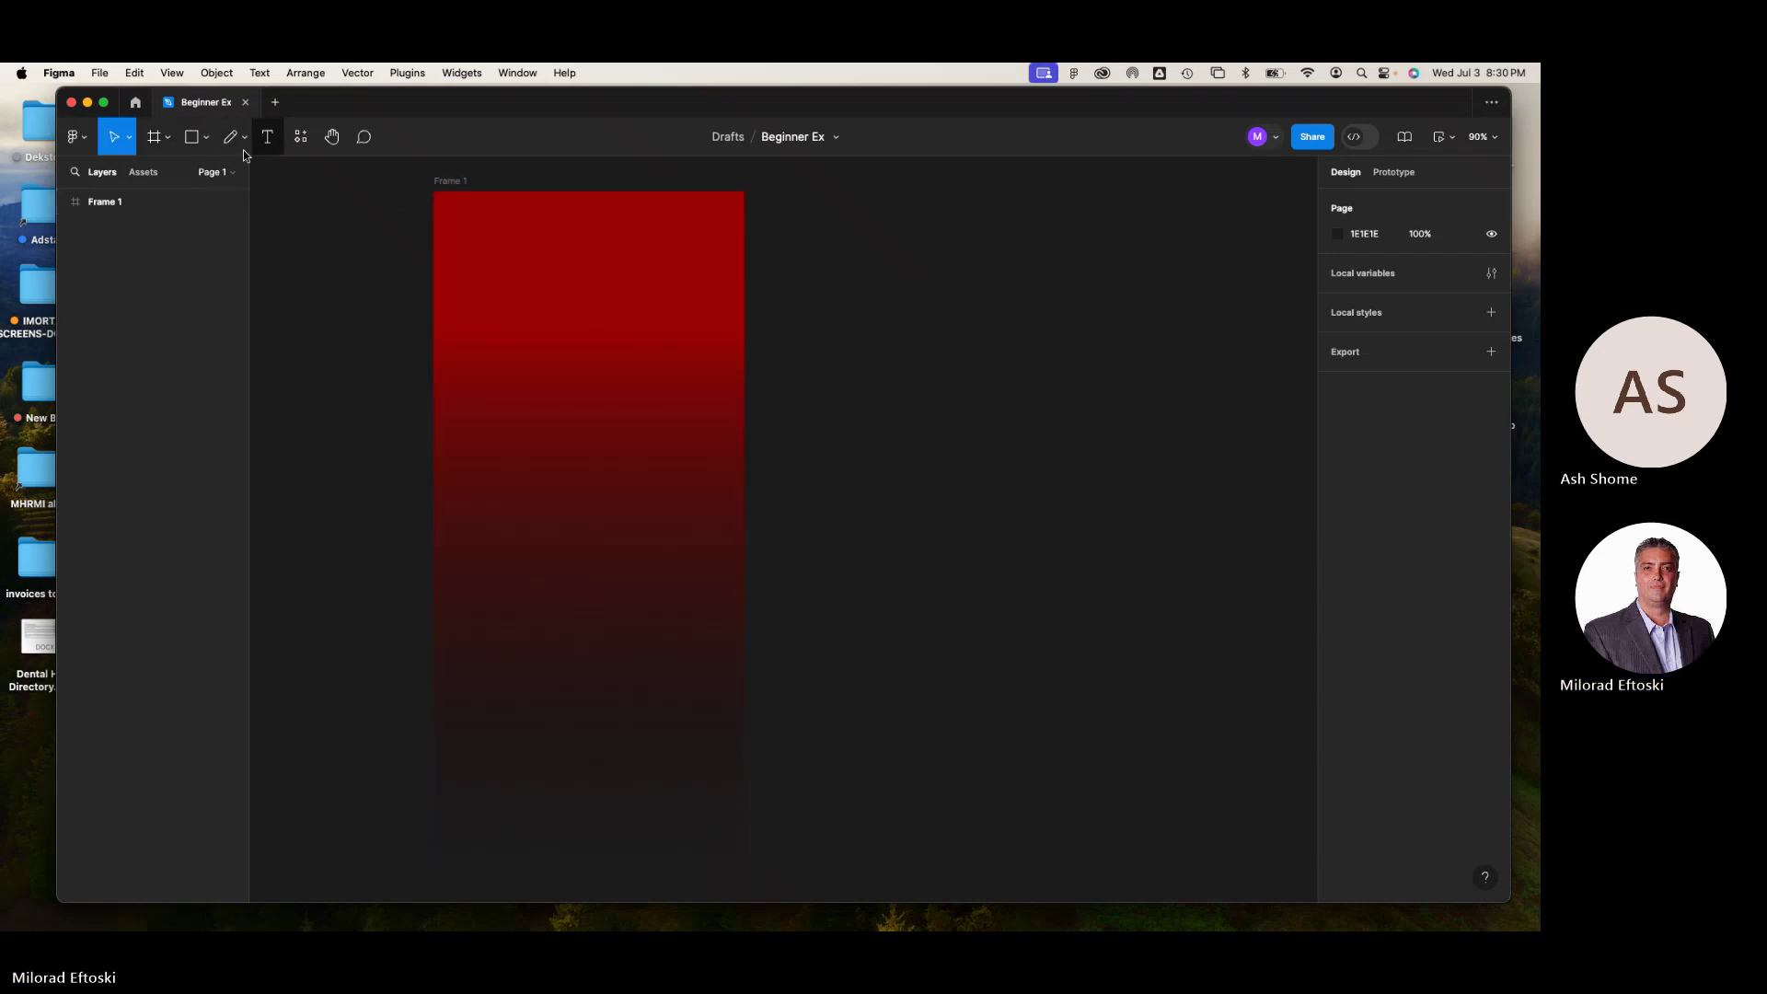
# - Draw a polygon about 214 × 244 in the upper part of Frame 1 and centre it horizontally
pyautogui.click(206, 137)
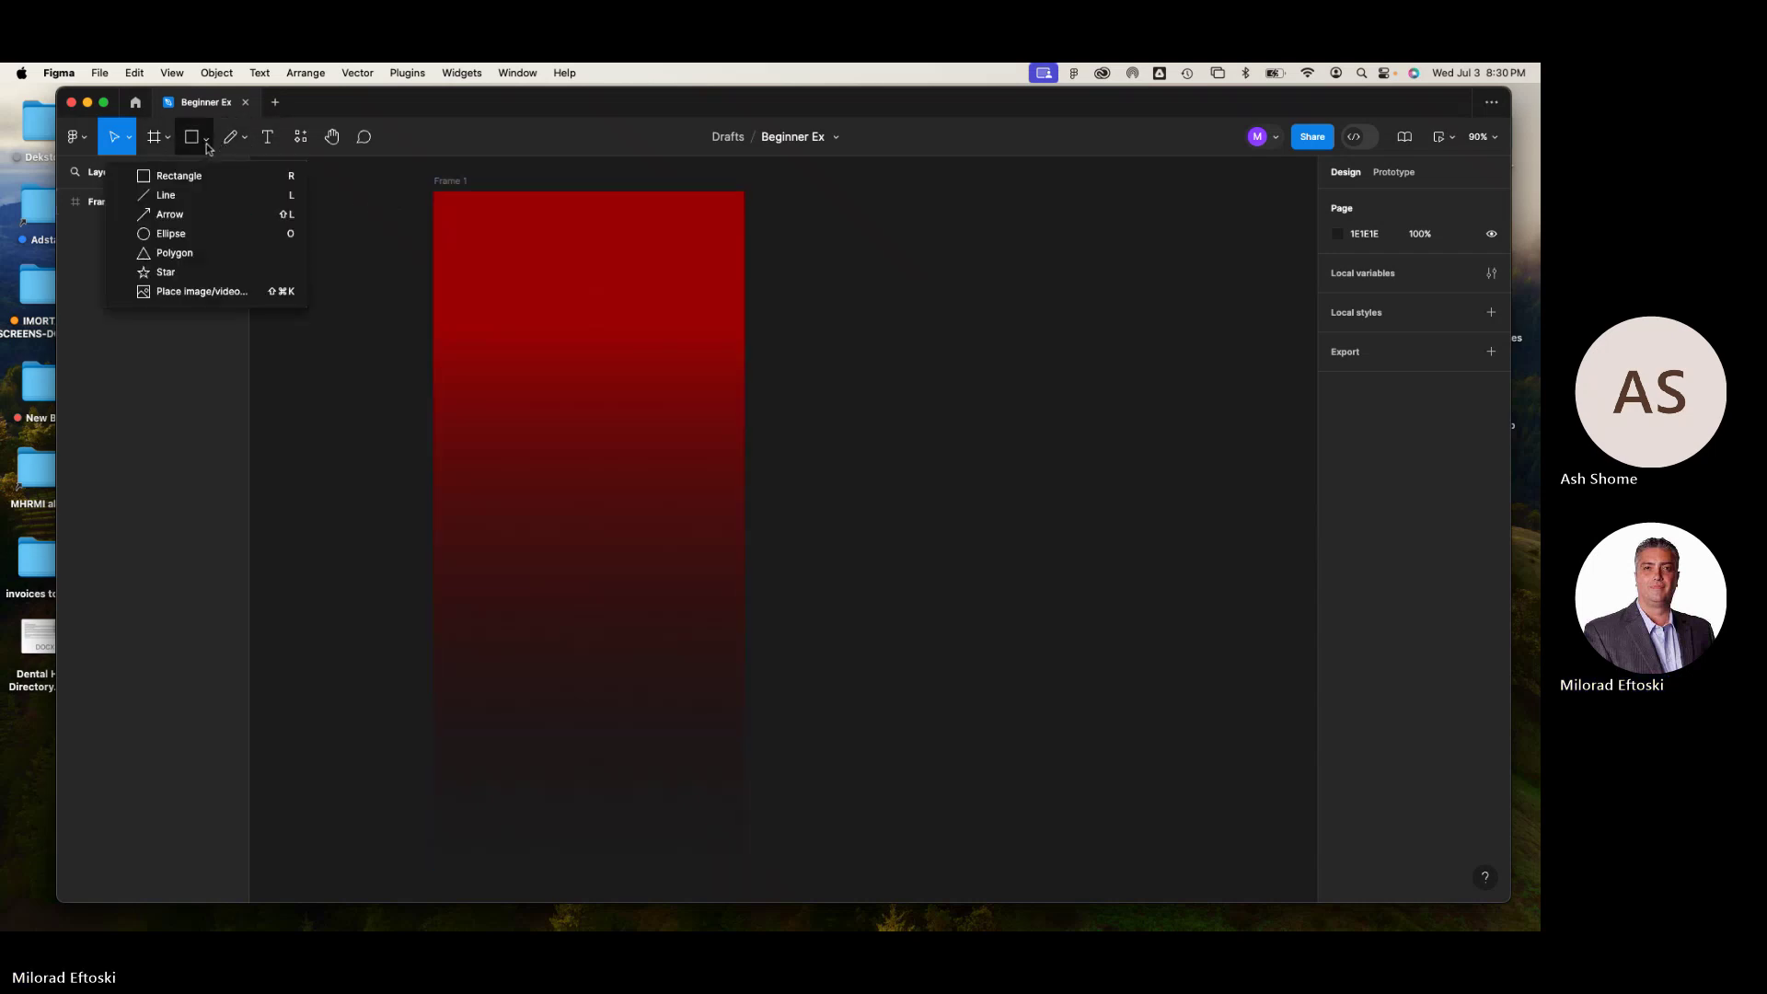
pyautogui.click(196, 260)
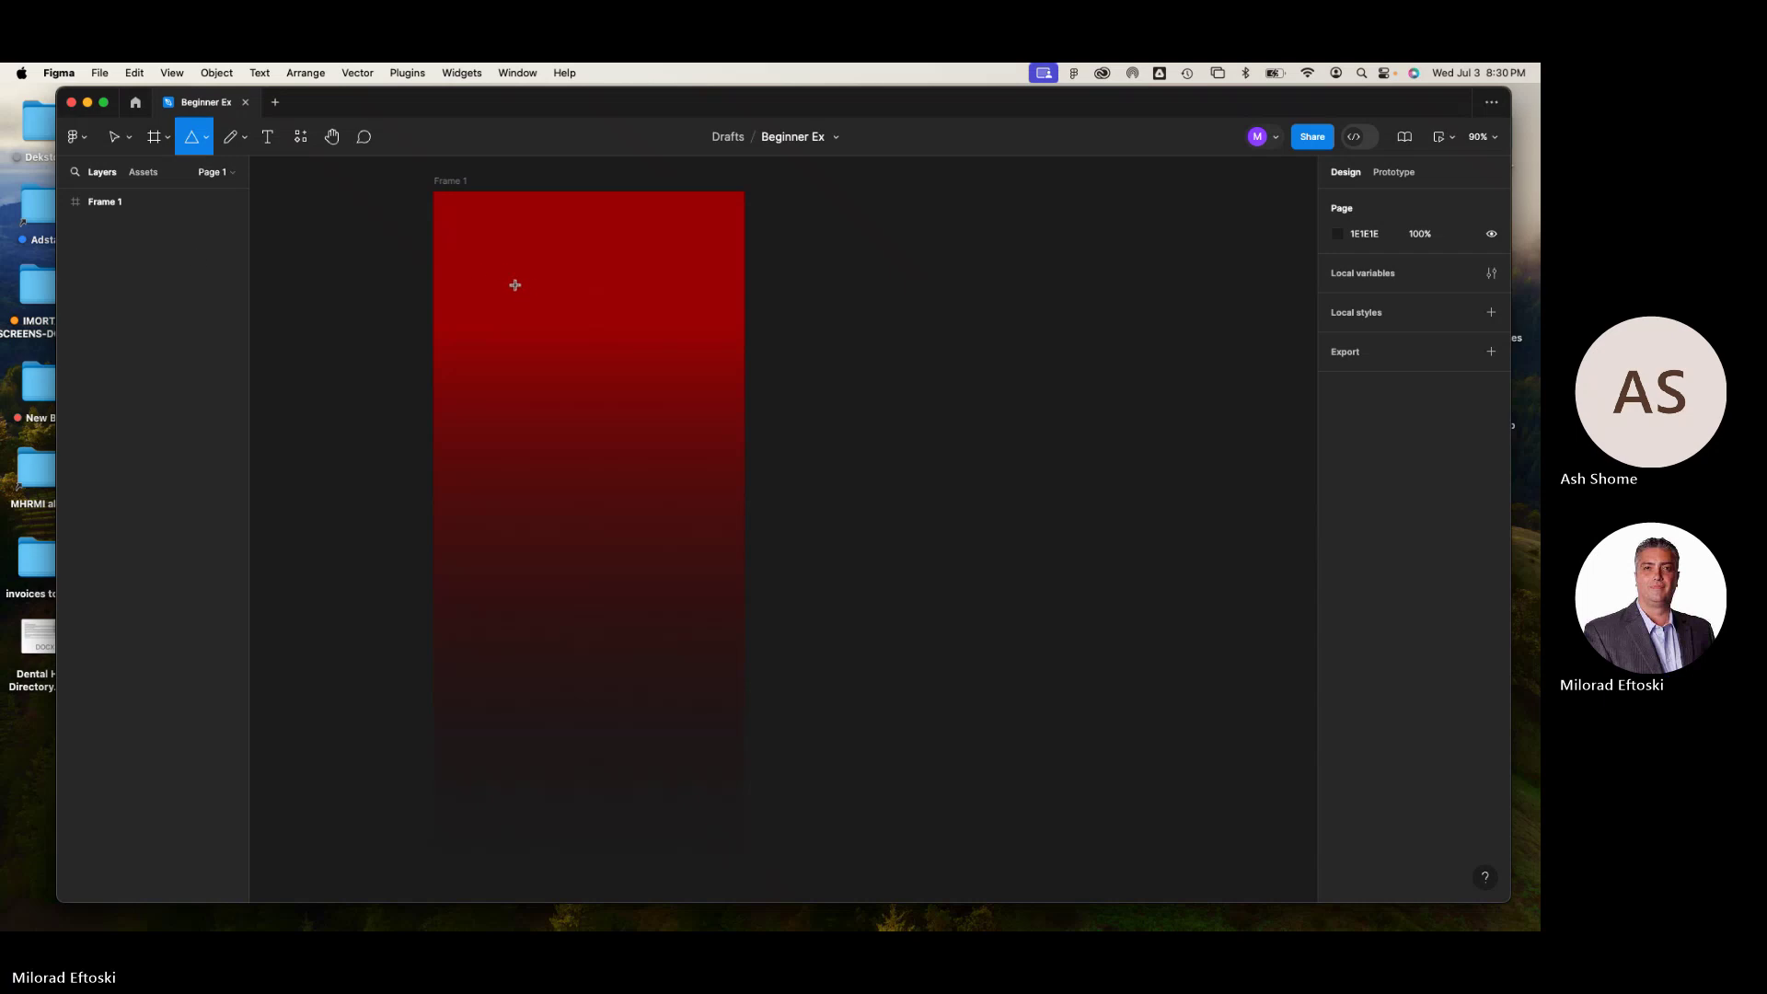
pyautogui.moveTo(497, 272)
pyautogui.mouseDown()
pyautogui.moveTo(694, 457)
pyautogui.moveTo(620, 375)
pyautogui.moveTo(658, 456)
pyautogui.mouseUp()
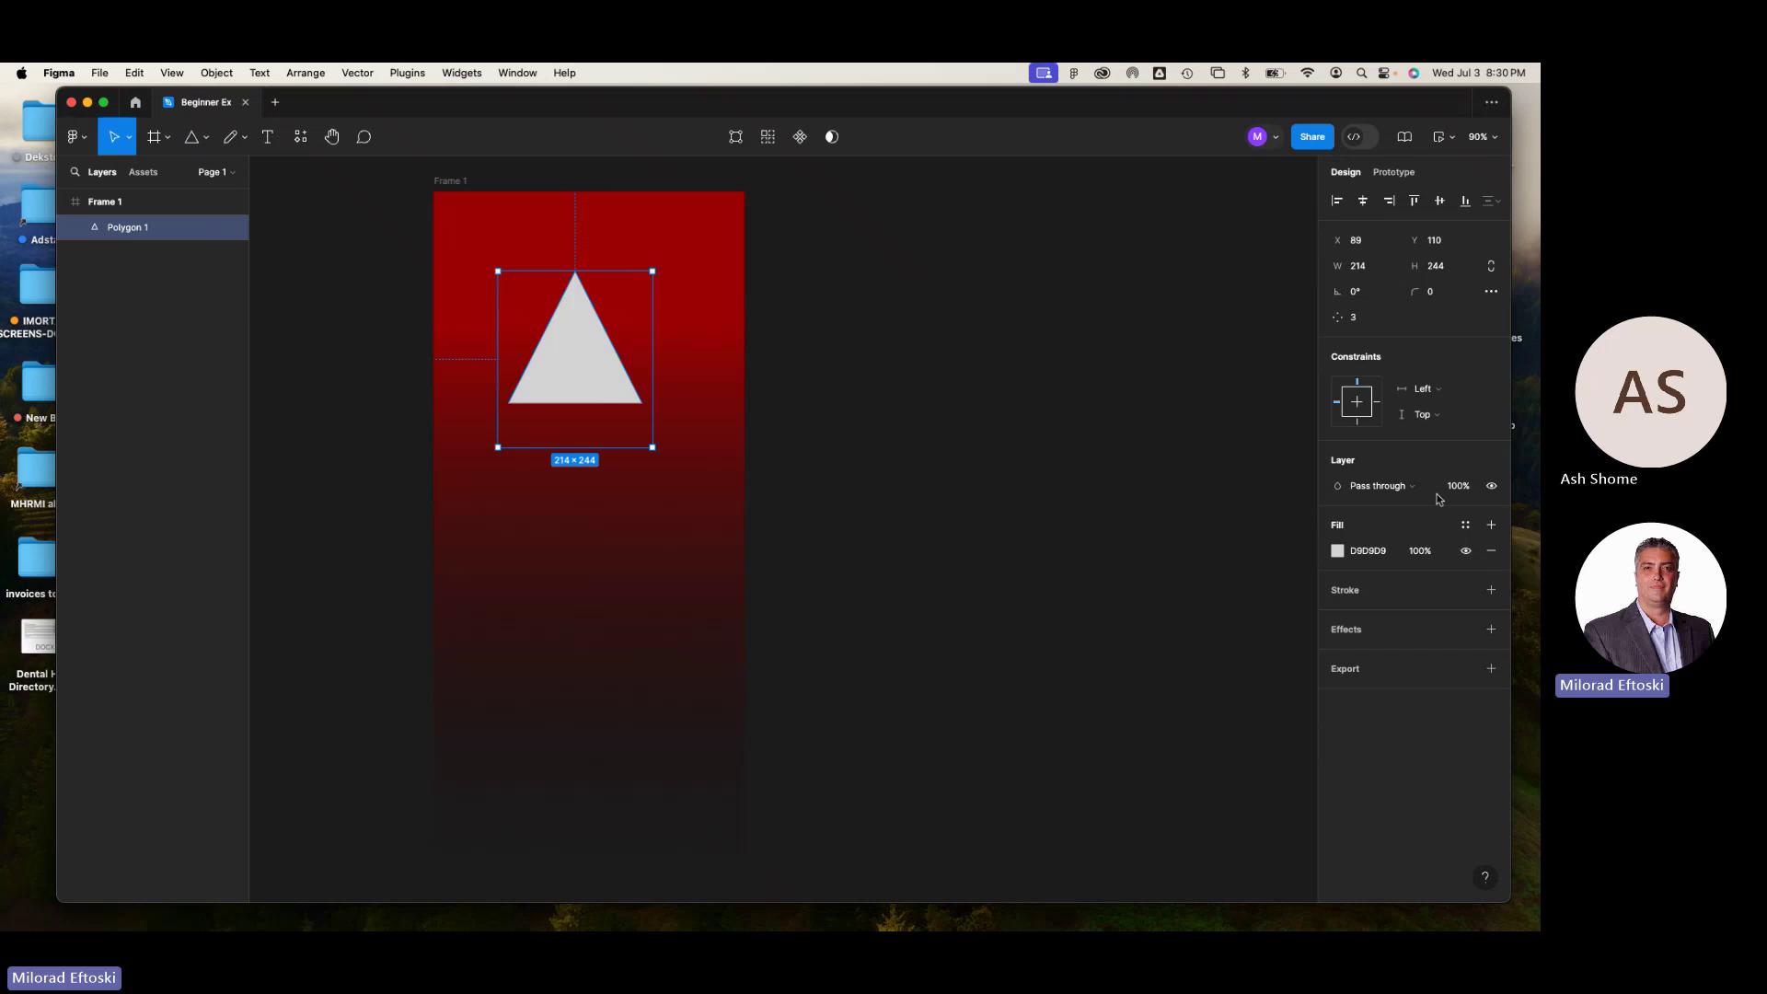
pyautogui.moveTo(544, 375); pyautogui.dragTo(588, 371)
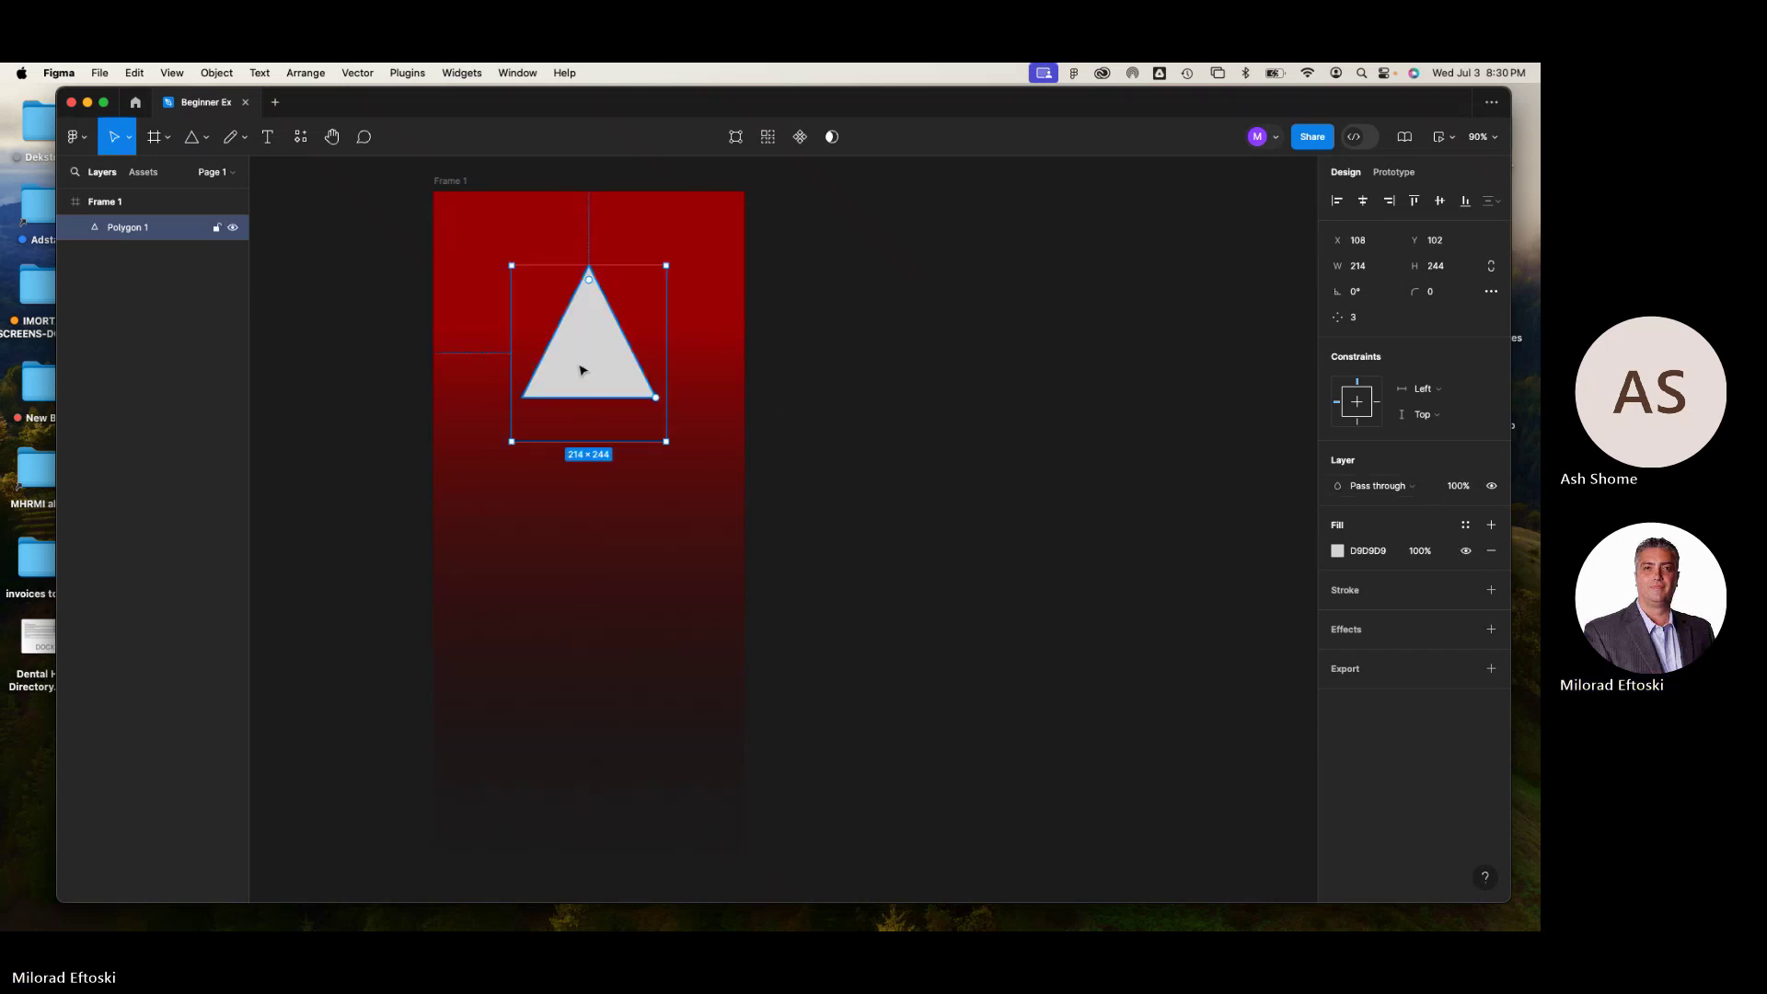
# - Try different corner counts on the polygon, including 3 and 6, and settle on 5
pyautogui.click(1364, 322)
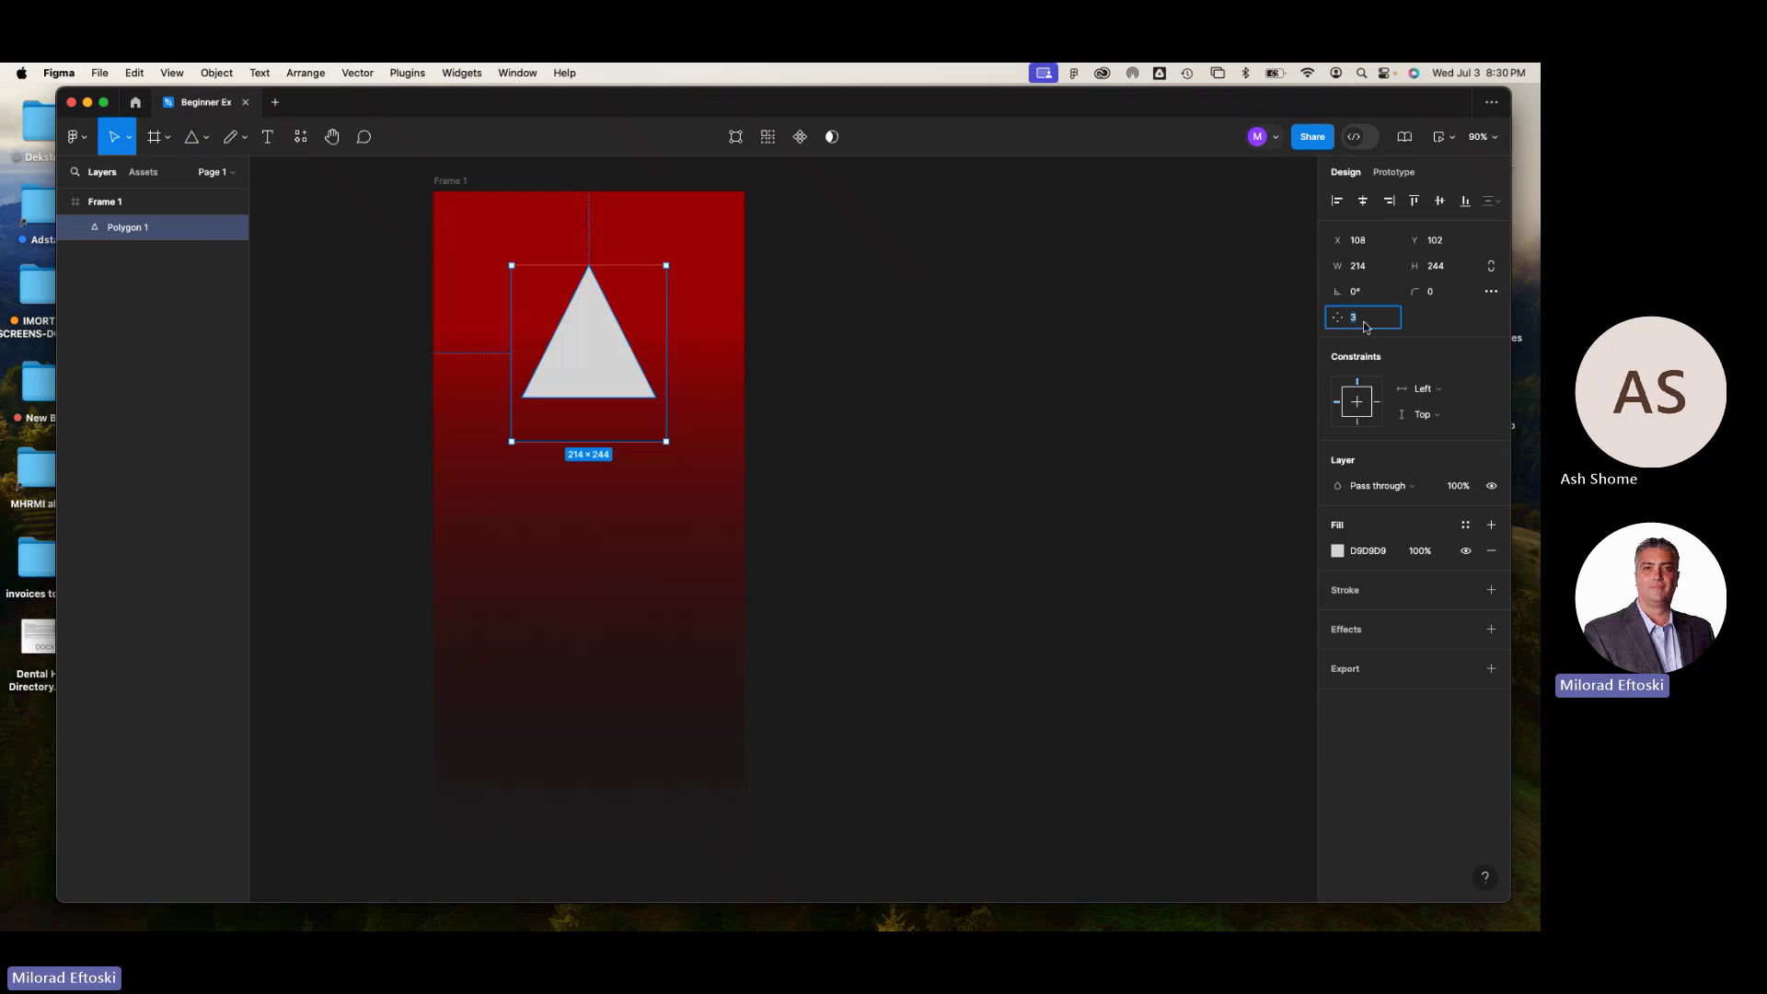
pyautogui.moveTo(1339, 316); pyautogui.dragTo(1379, 316)
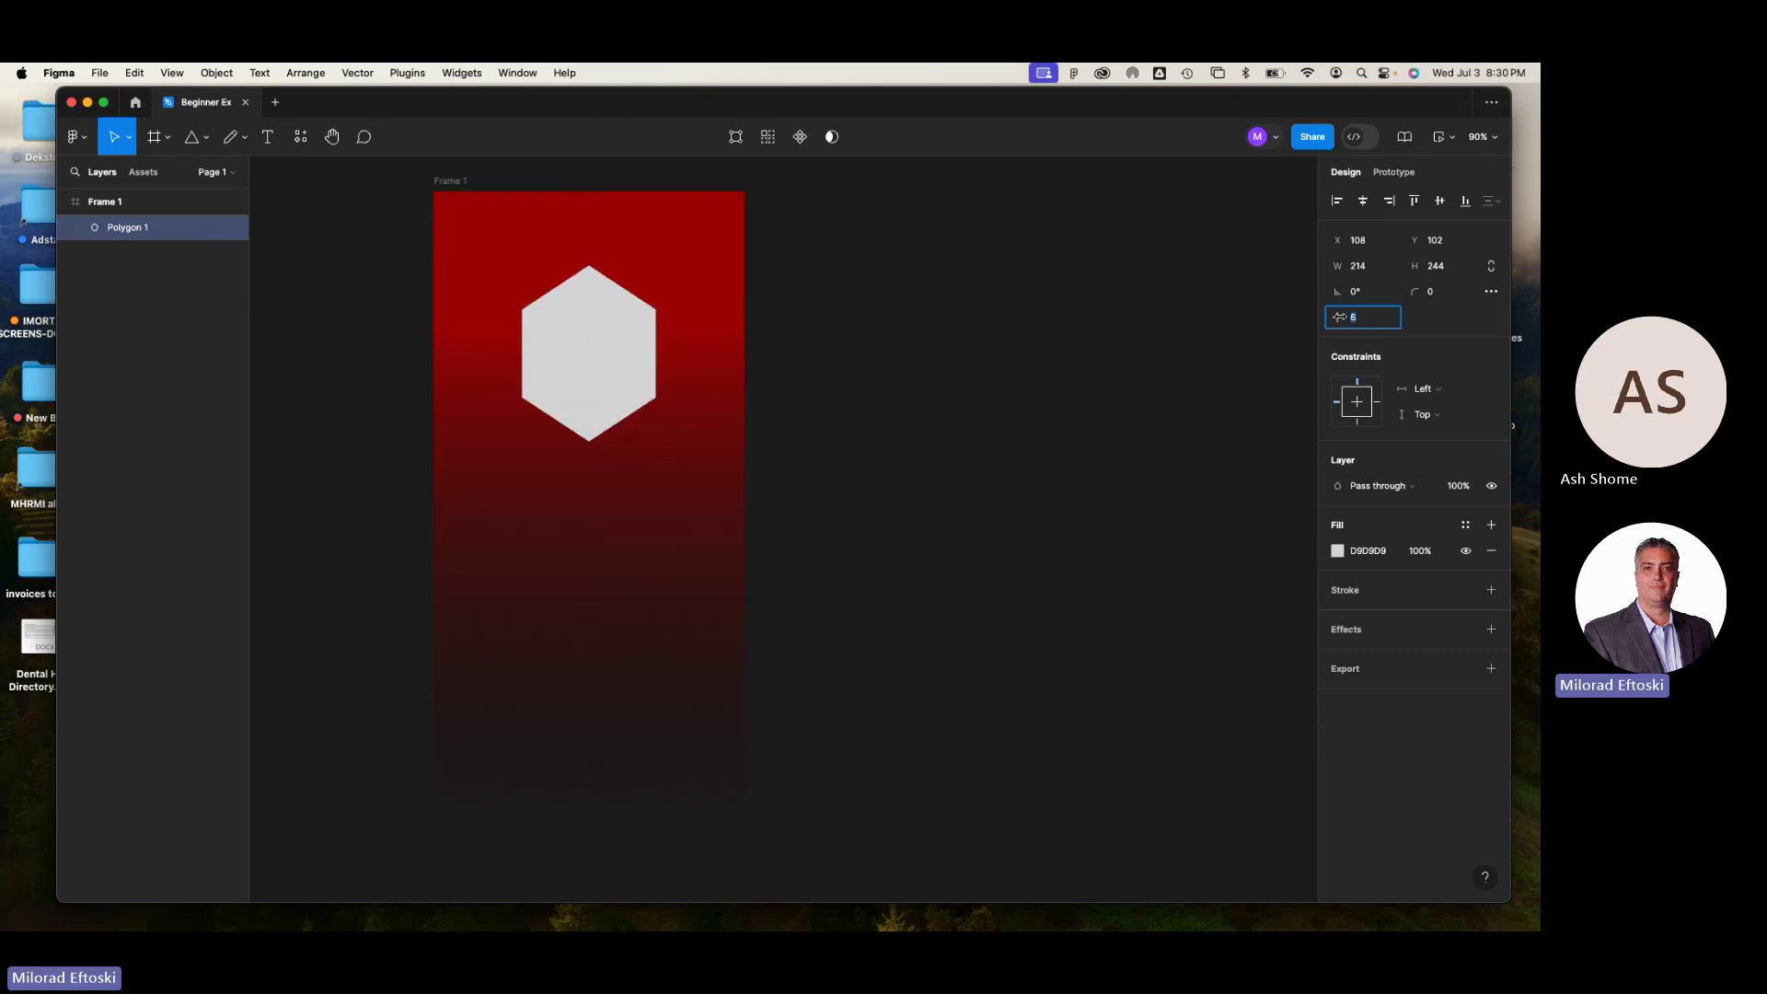
pyautogui.press('Up')
pyautogui.press('Up')
pyautogui.press('Down')
pyautogui.press('Down')
pyautogui.press('Down')
pyautogui.press('Down')
pyautogui.press('Down')
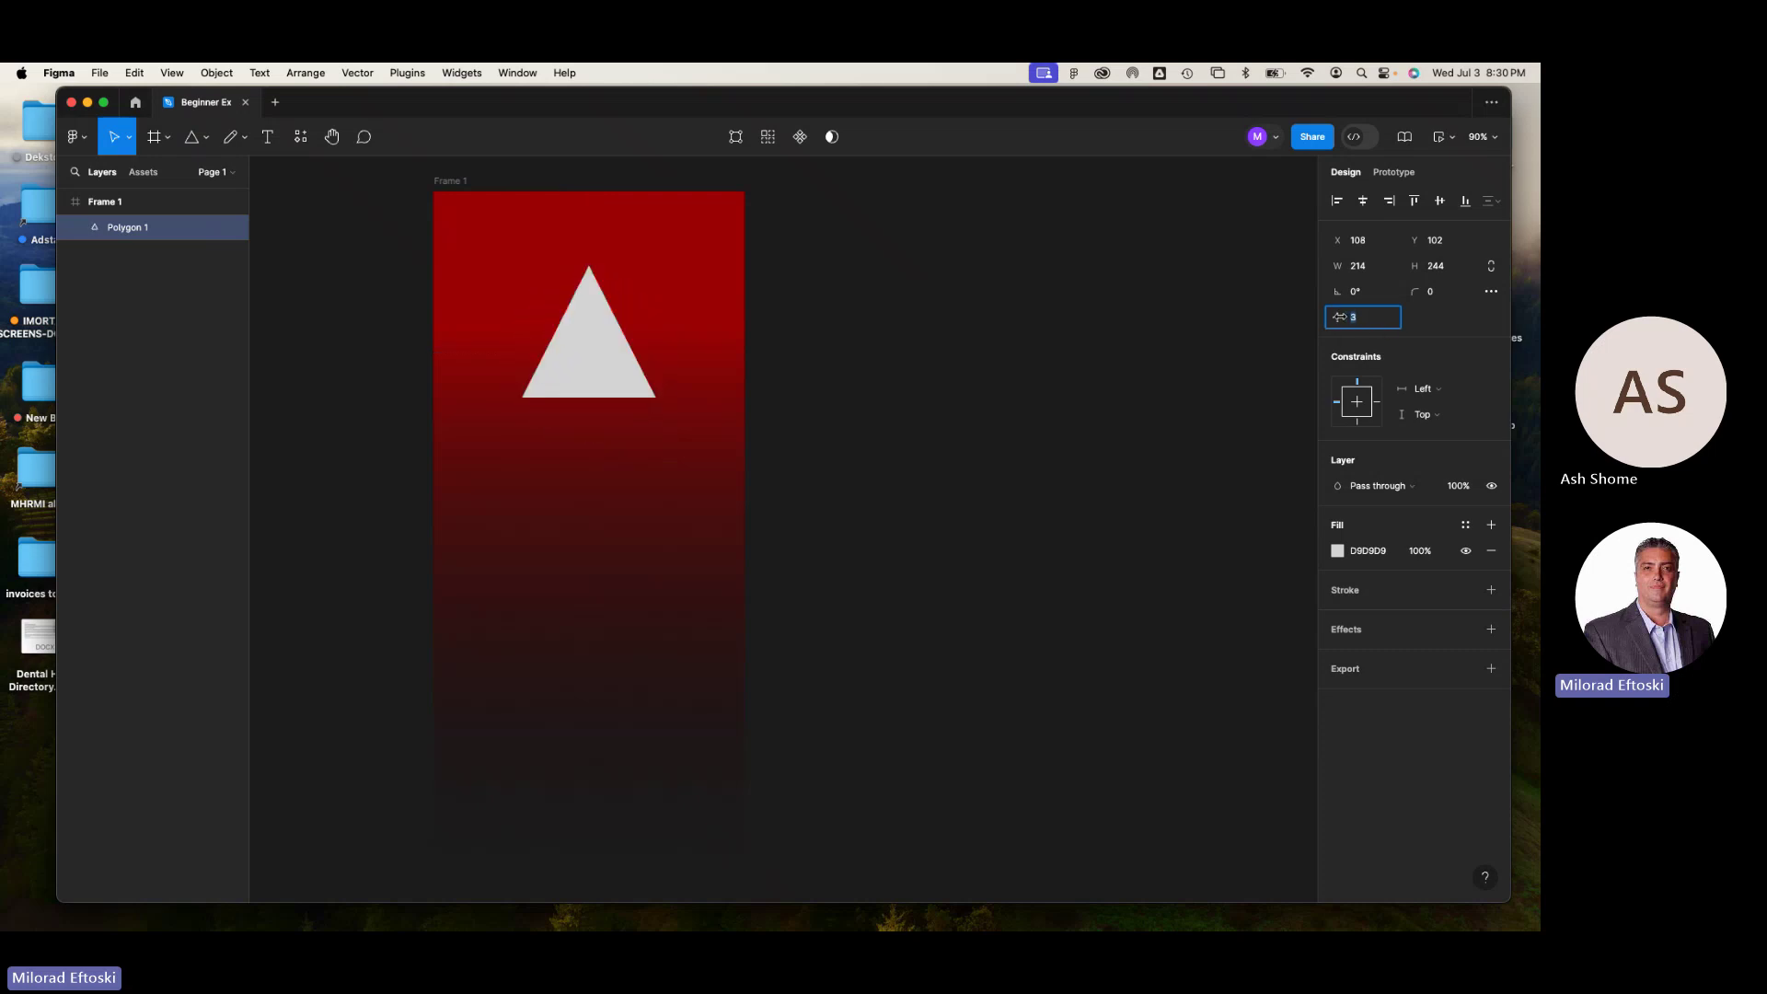
pyautogui.press('Up')
pyautogui.press('Up')
pyautogui.press('Up')
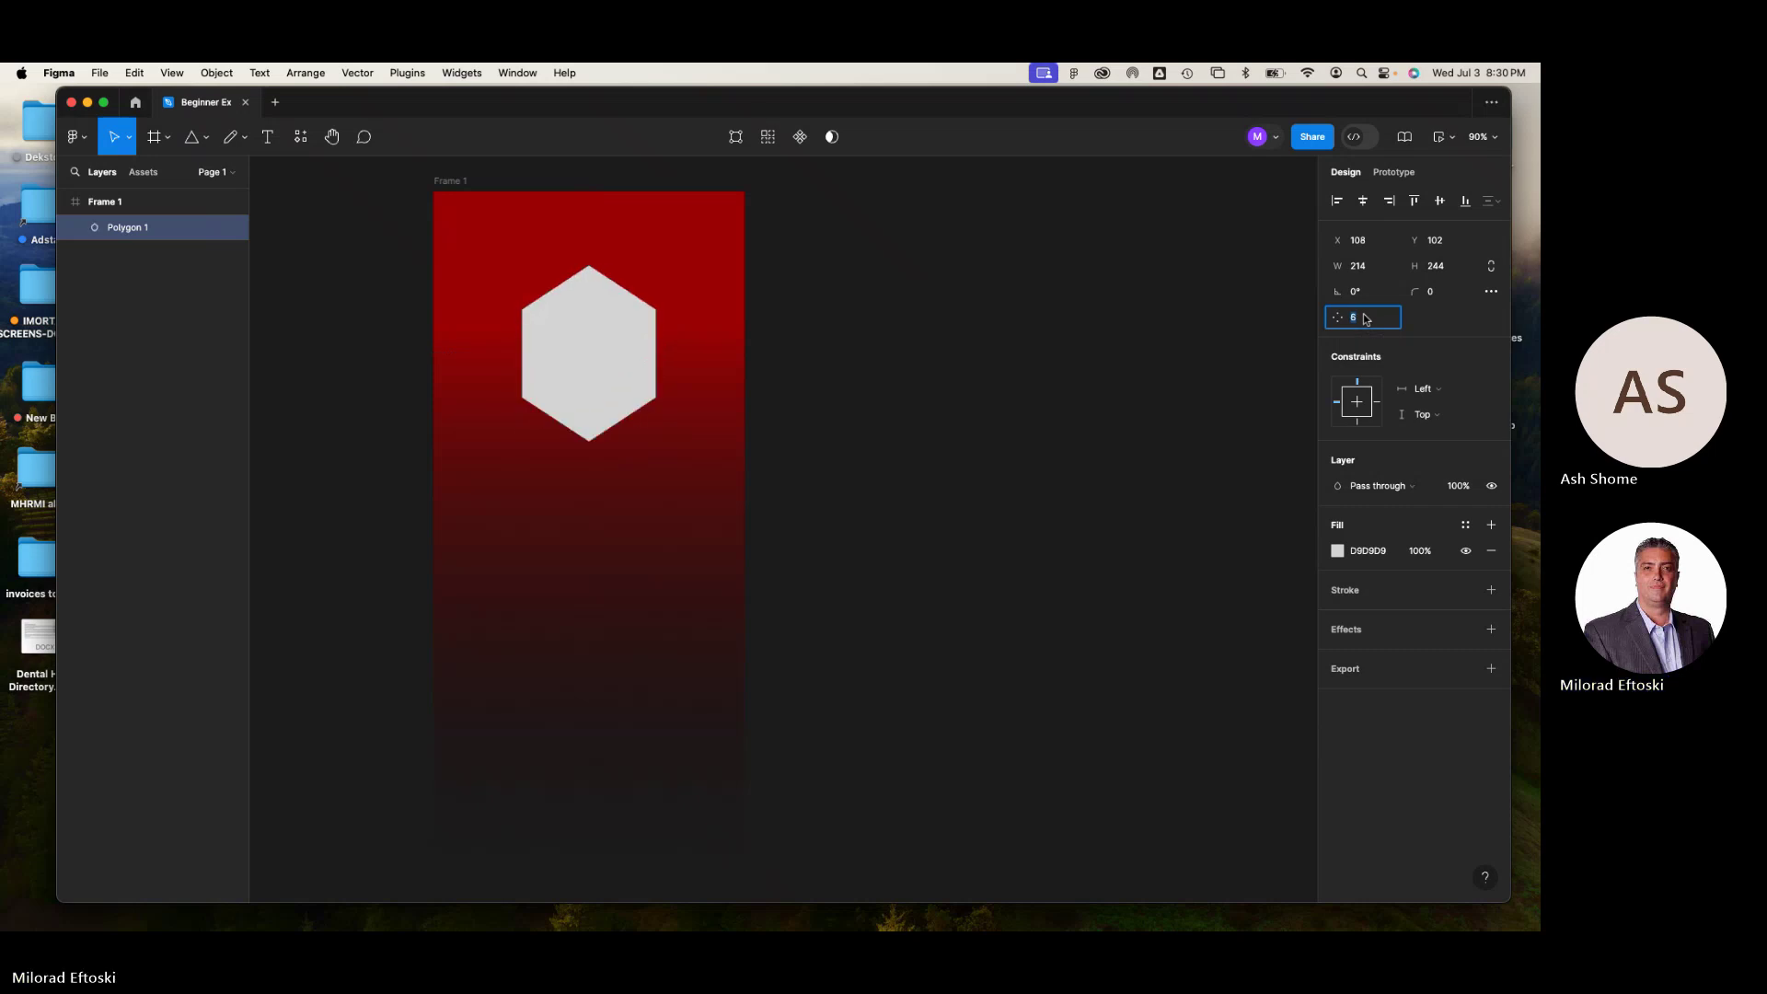
pyautogui.press('Up')
pyautogui.press('Up')
pyautogui.press('Down')
pyautogui.press('Down')
pyautogui.press('Down')
pyautogui.press('Down')
pyautogui.press('Up')
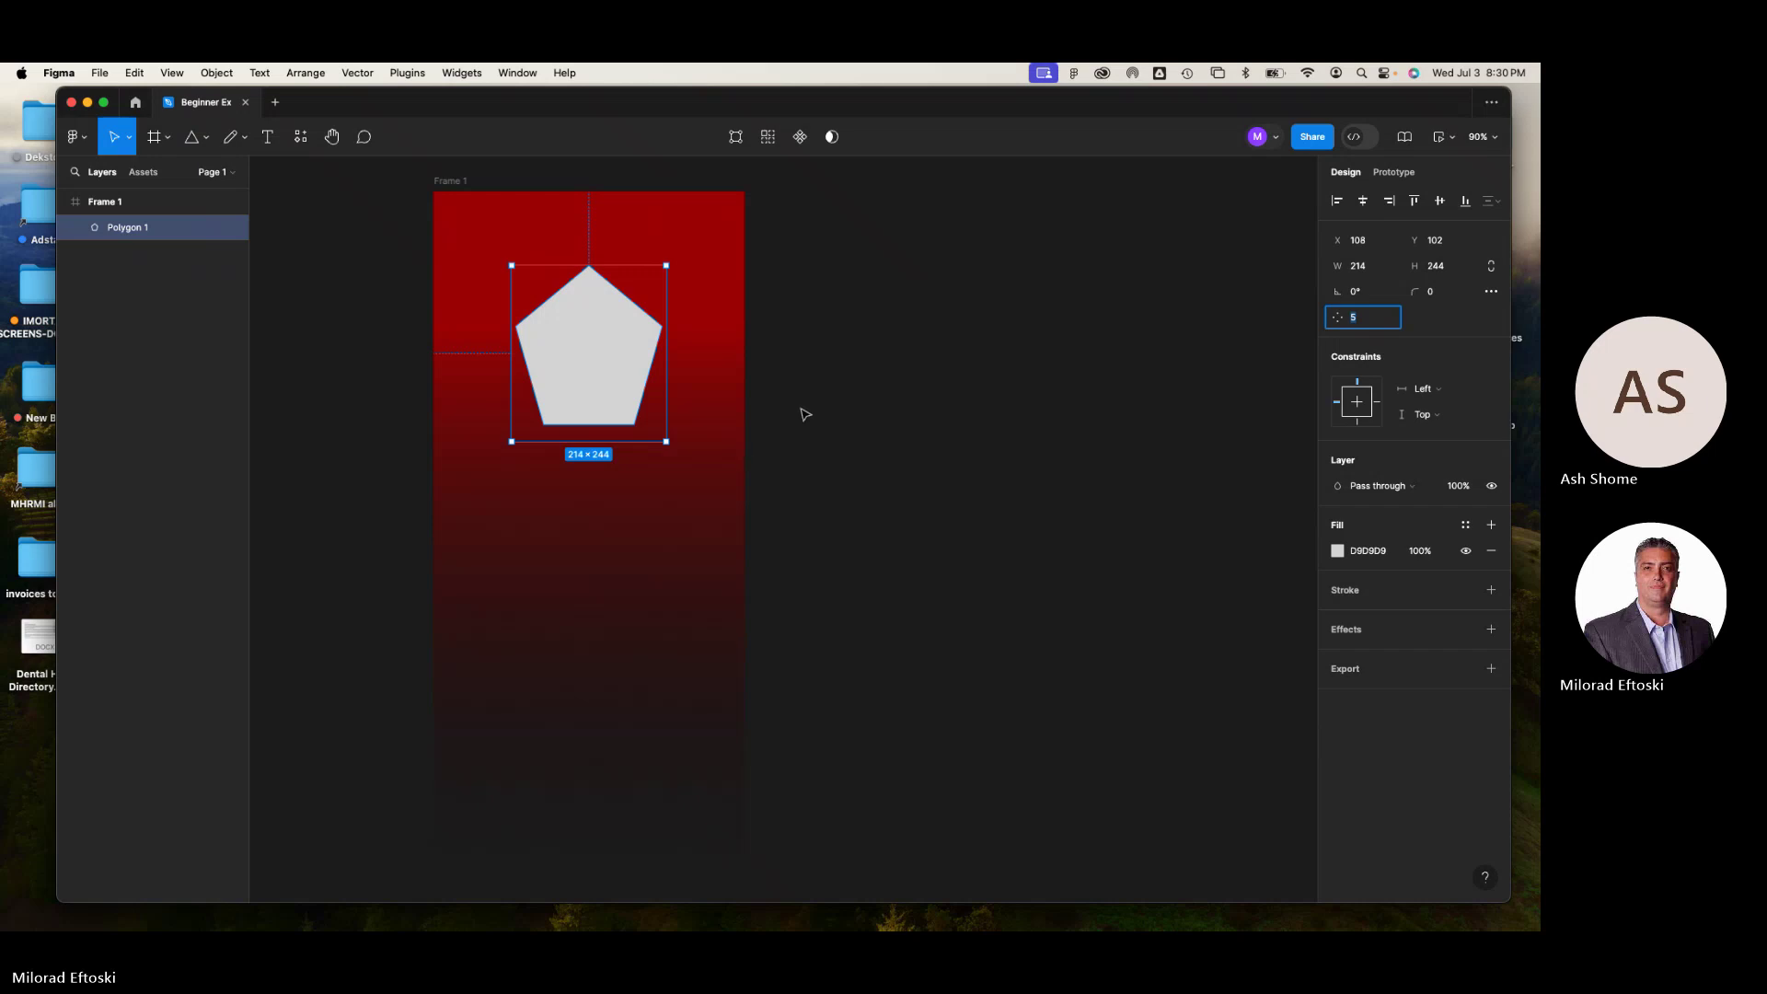
# - Resize the pentagon to about 332 × 332 and centre it near the top of Frame 1 at about X 49, Y 34
pyautogui.moveTo(667, 443)
pyautogui.mouseDown()
pyautogui.moveTo(667, 396)
pyautogui.moveTo(667, 411)
pyautogui.mouseUp()
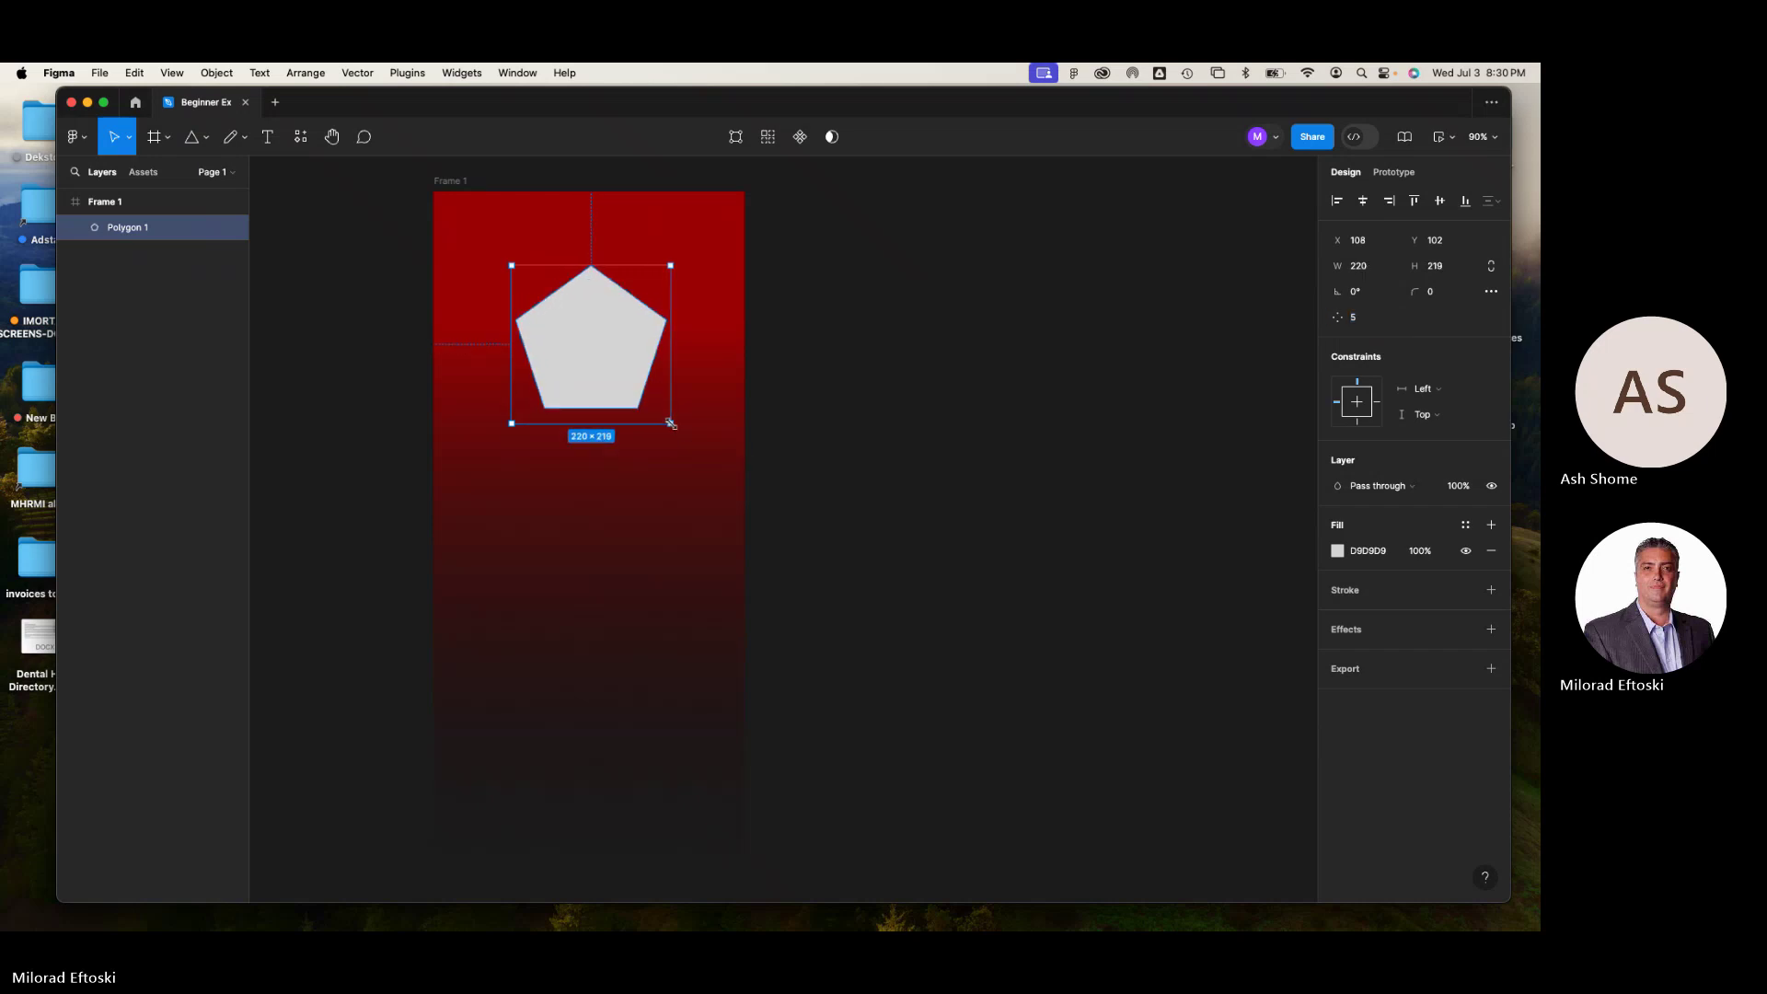
pyautogui.click(825, 443)
pyautogui.moveTo(603, 363)
pyautogui.mouseDown()
pyautogui.moveTo(599, 316)
pyautogui.moveTo(602, 332)
pyautogui.mouseUp()
pyautogui.moveTo(510, 394); pyautogui.dragTo(437, 475)
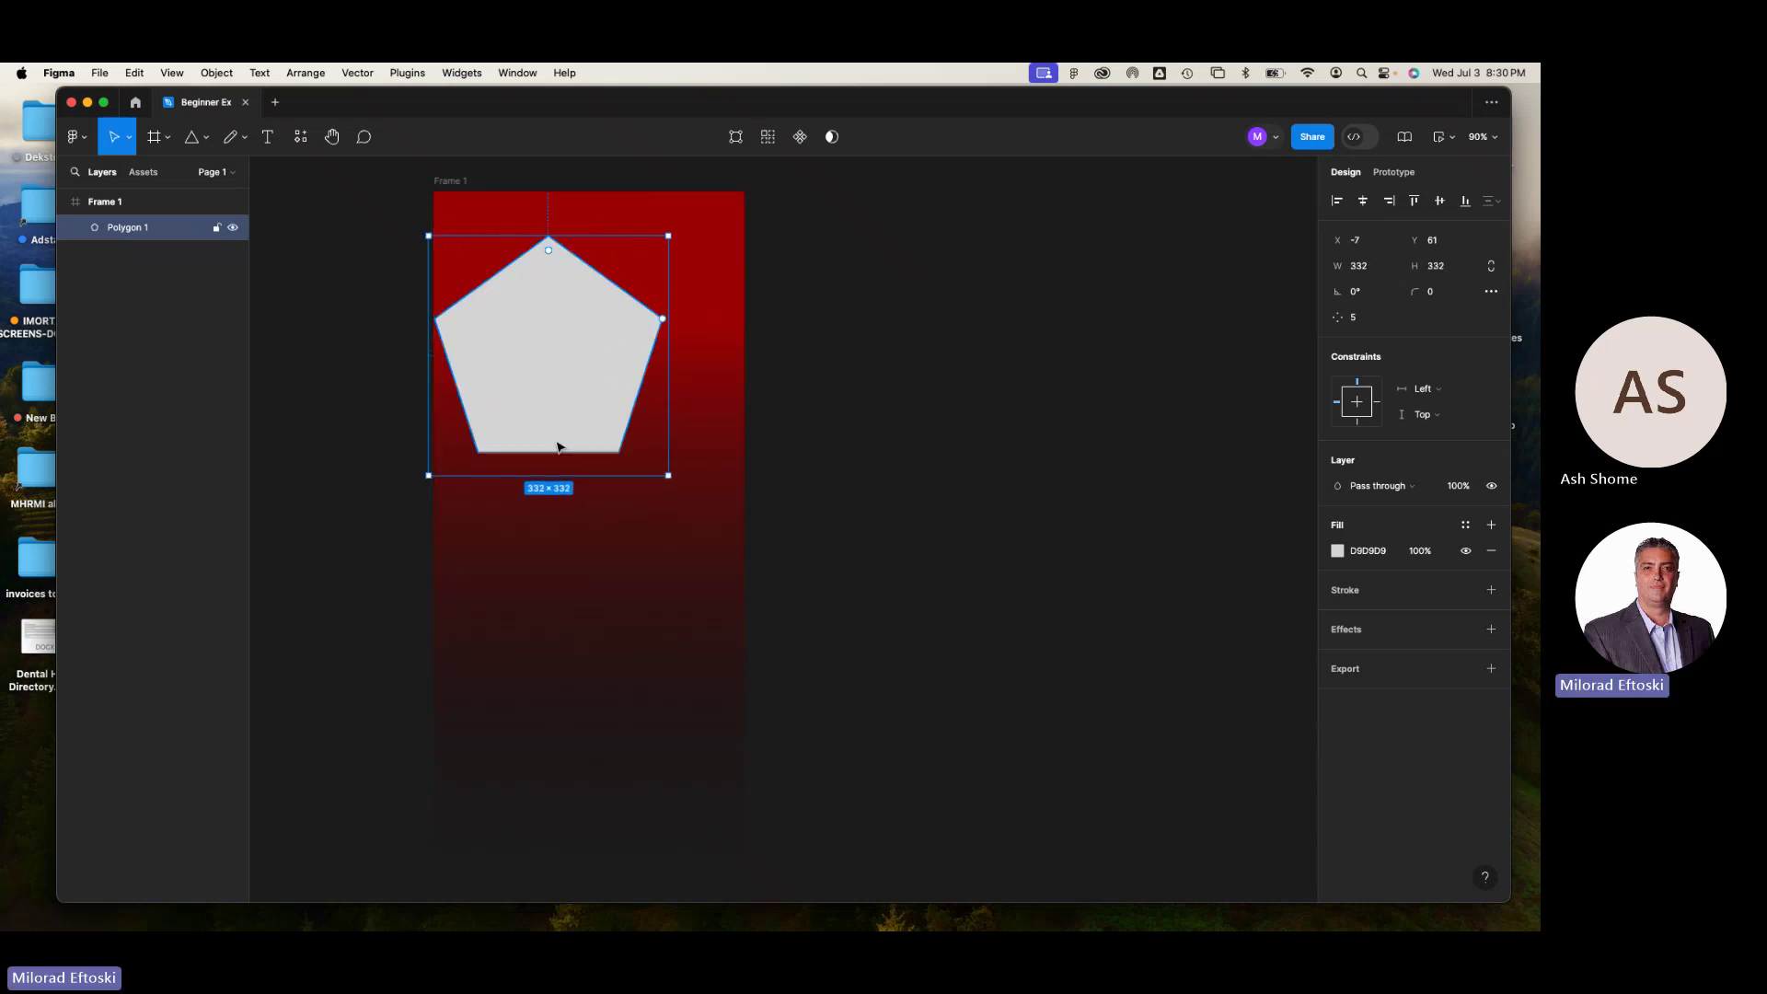
pyautogui.moveTo(556, 445); pyautogui.dragTo(599, 417)
pyautogui.click(833, 450)
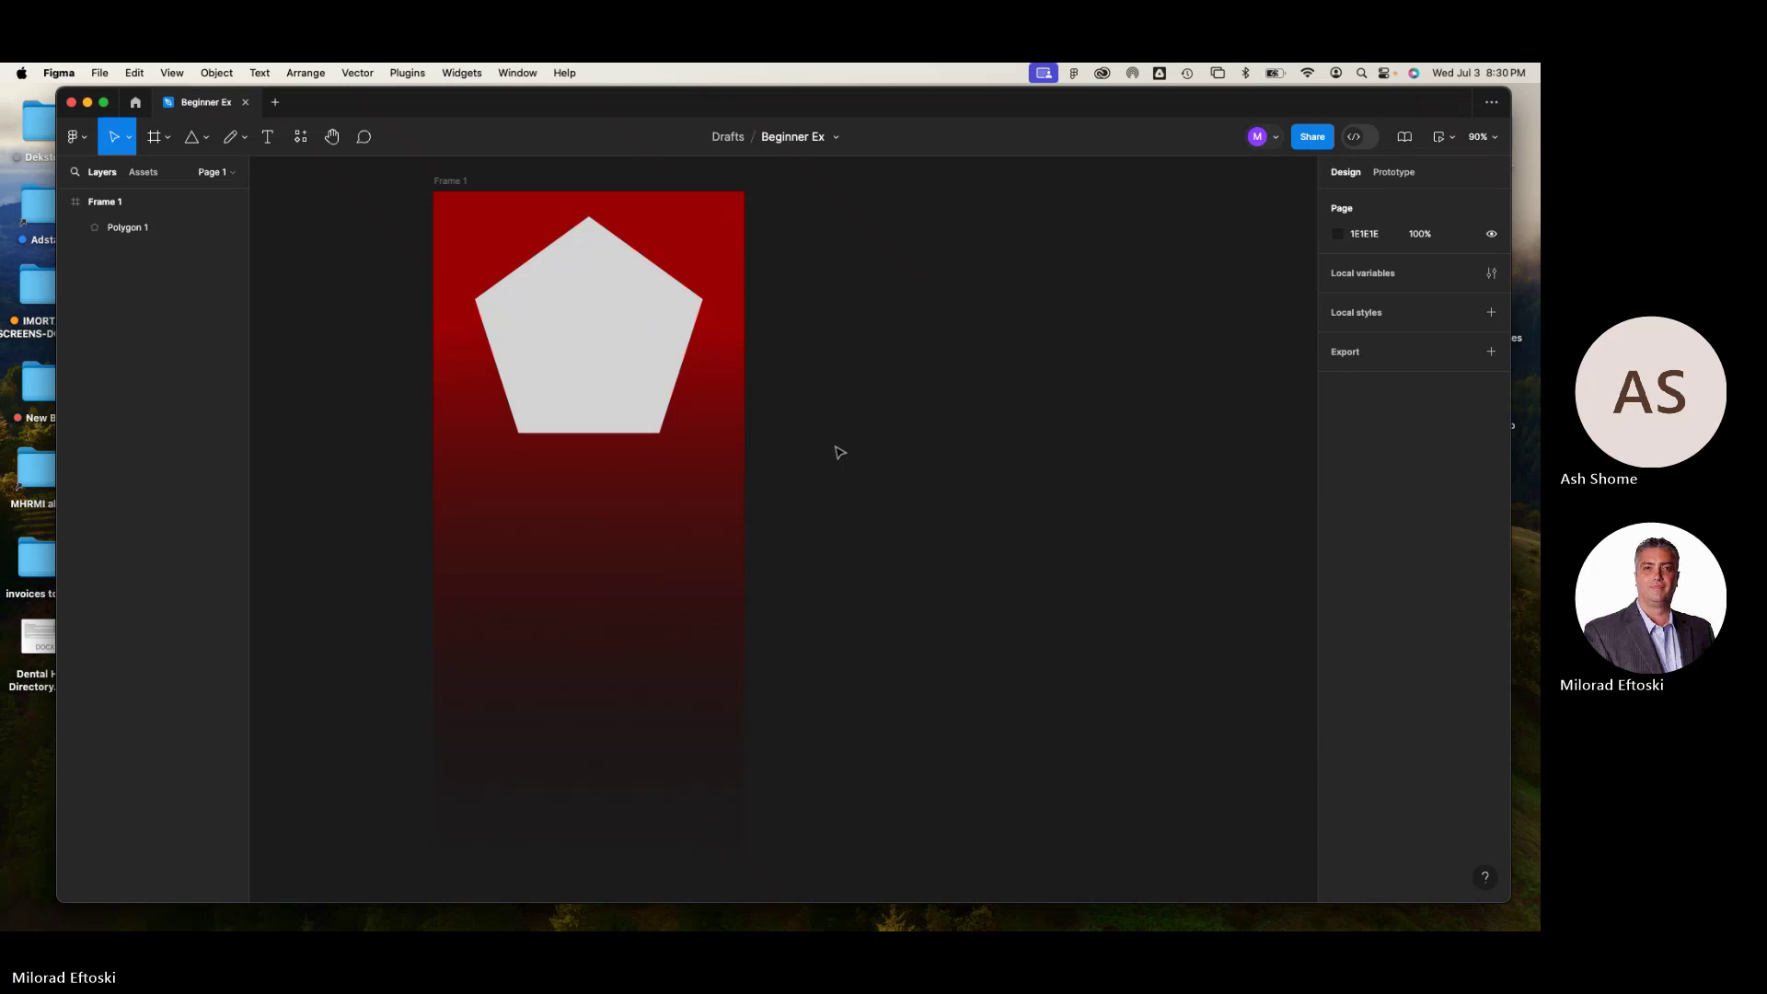
# - Move the pentagon partly beyond the right edge of Frame 1, and undo the move
pyautogui.click(593, 357)
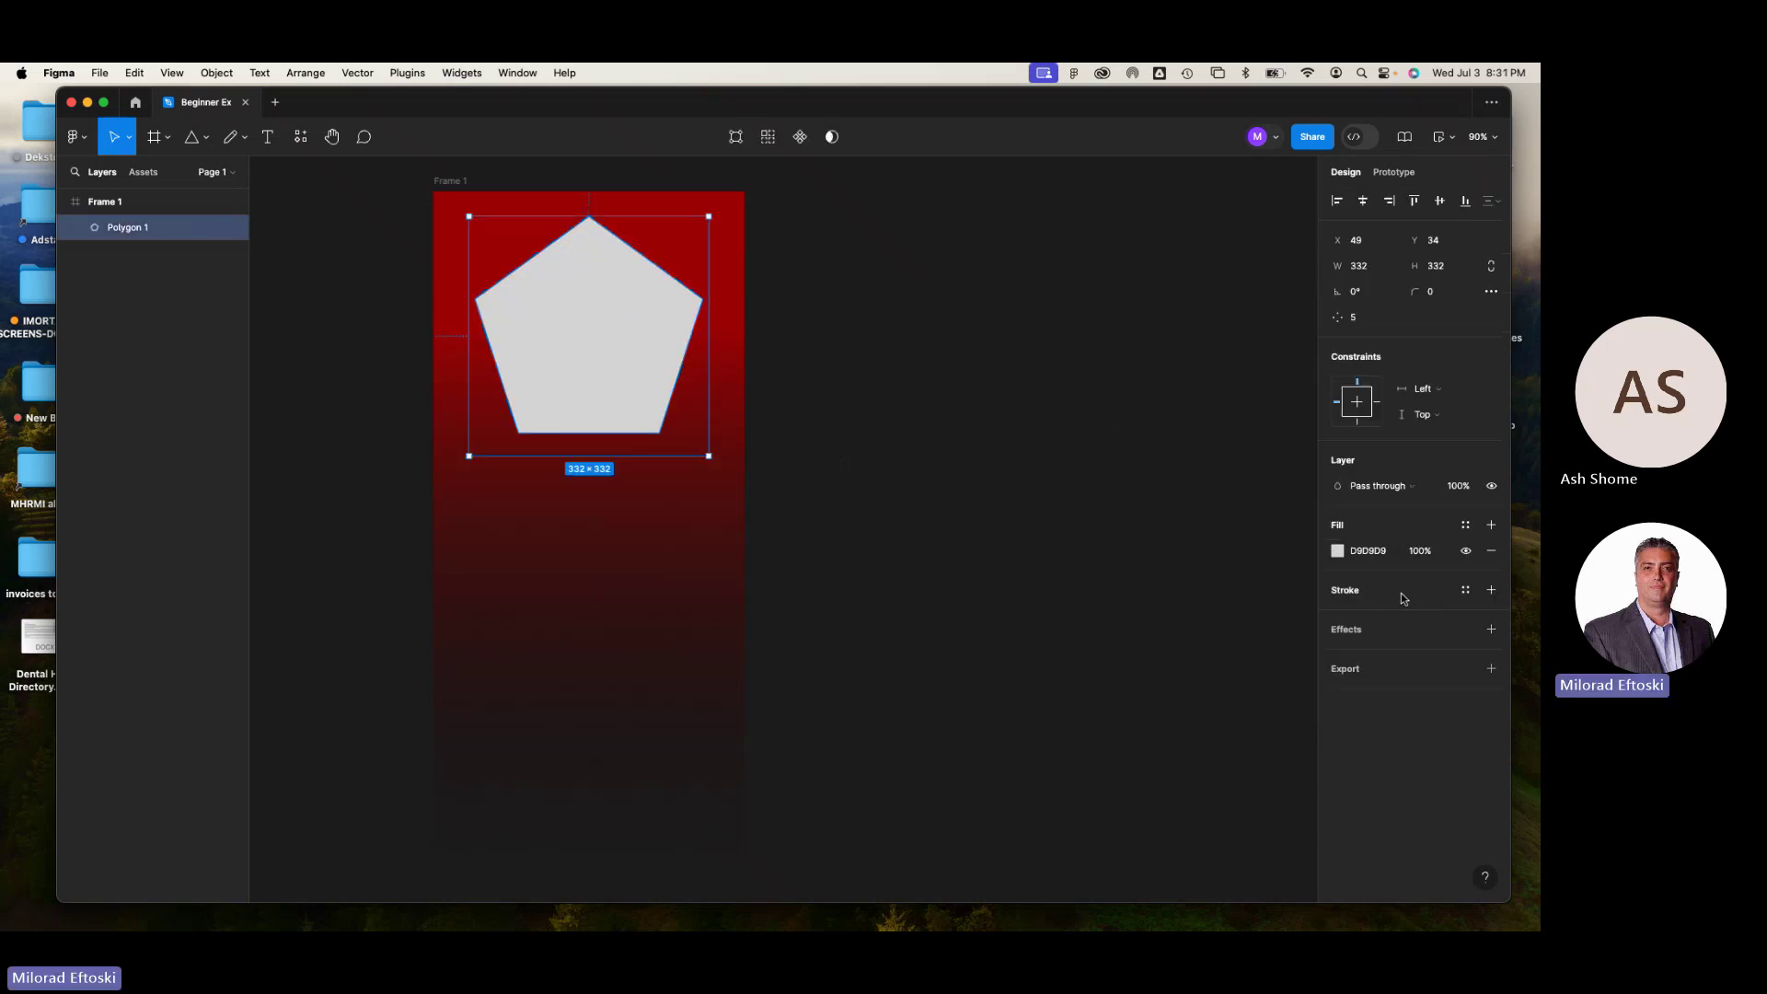
pyautogui.moveTo(643, 359); pyautogui.dragTo(749, 362)
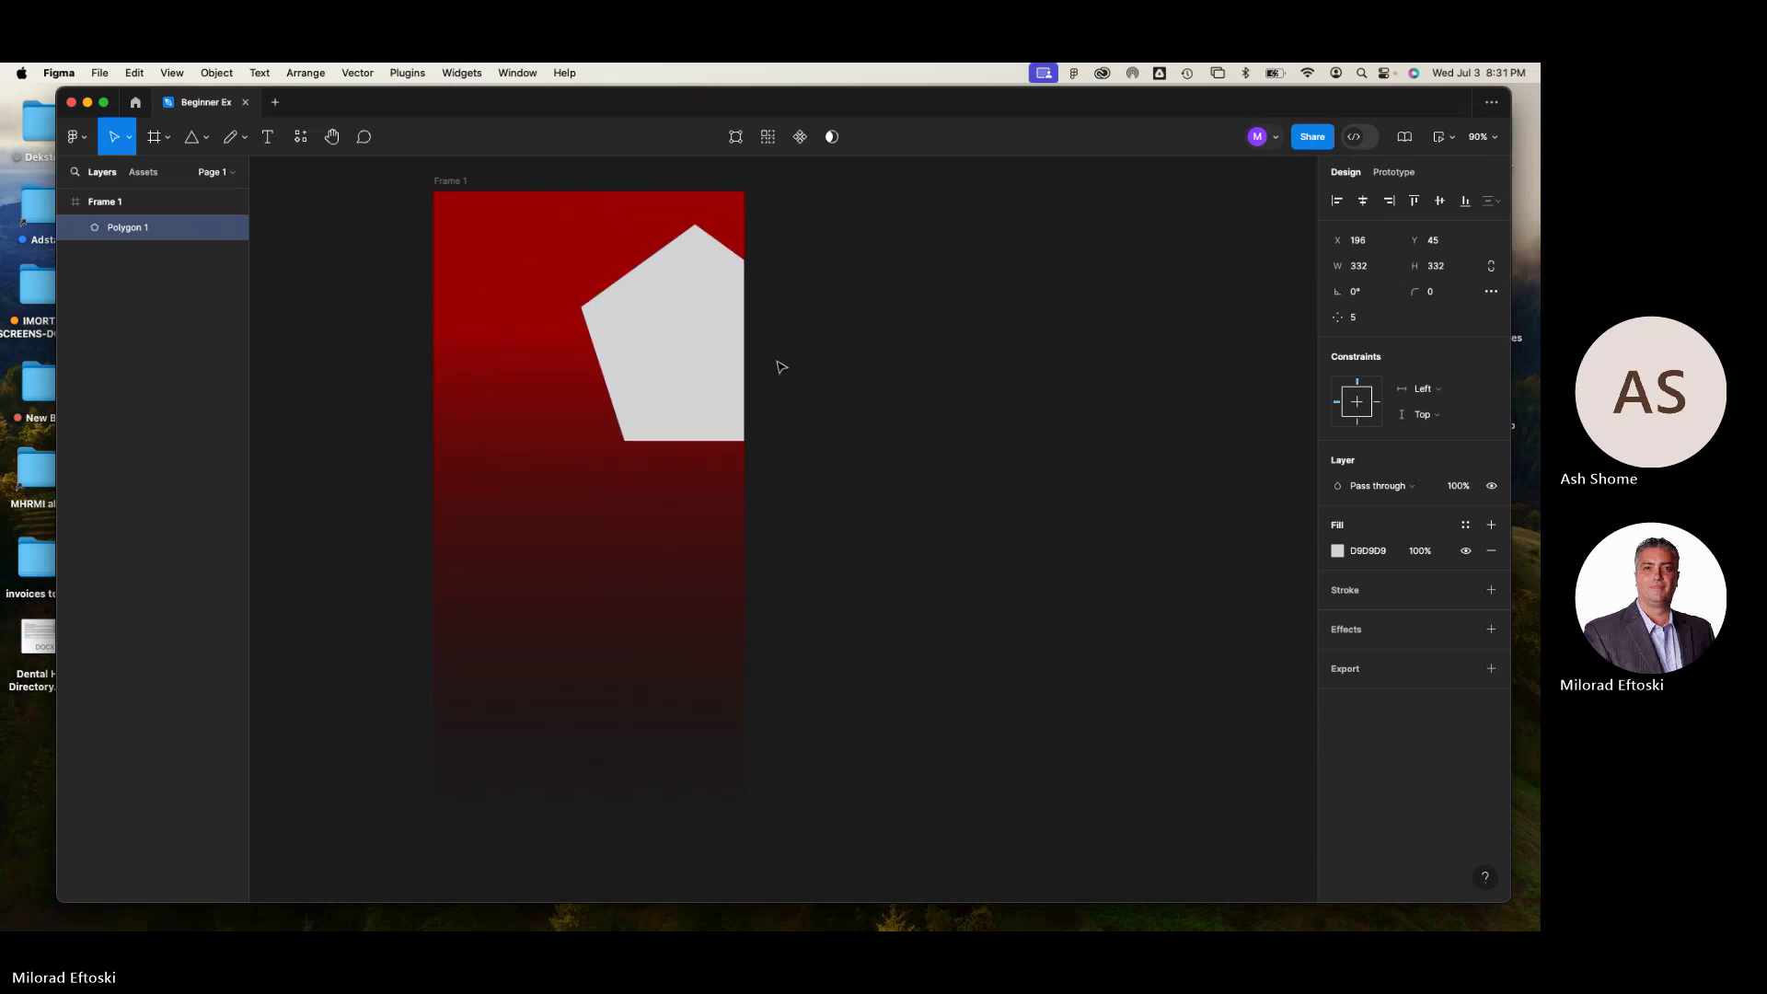
pyautogui.click(861, 383)
pyautogui.click(669, 350)
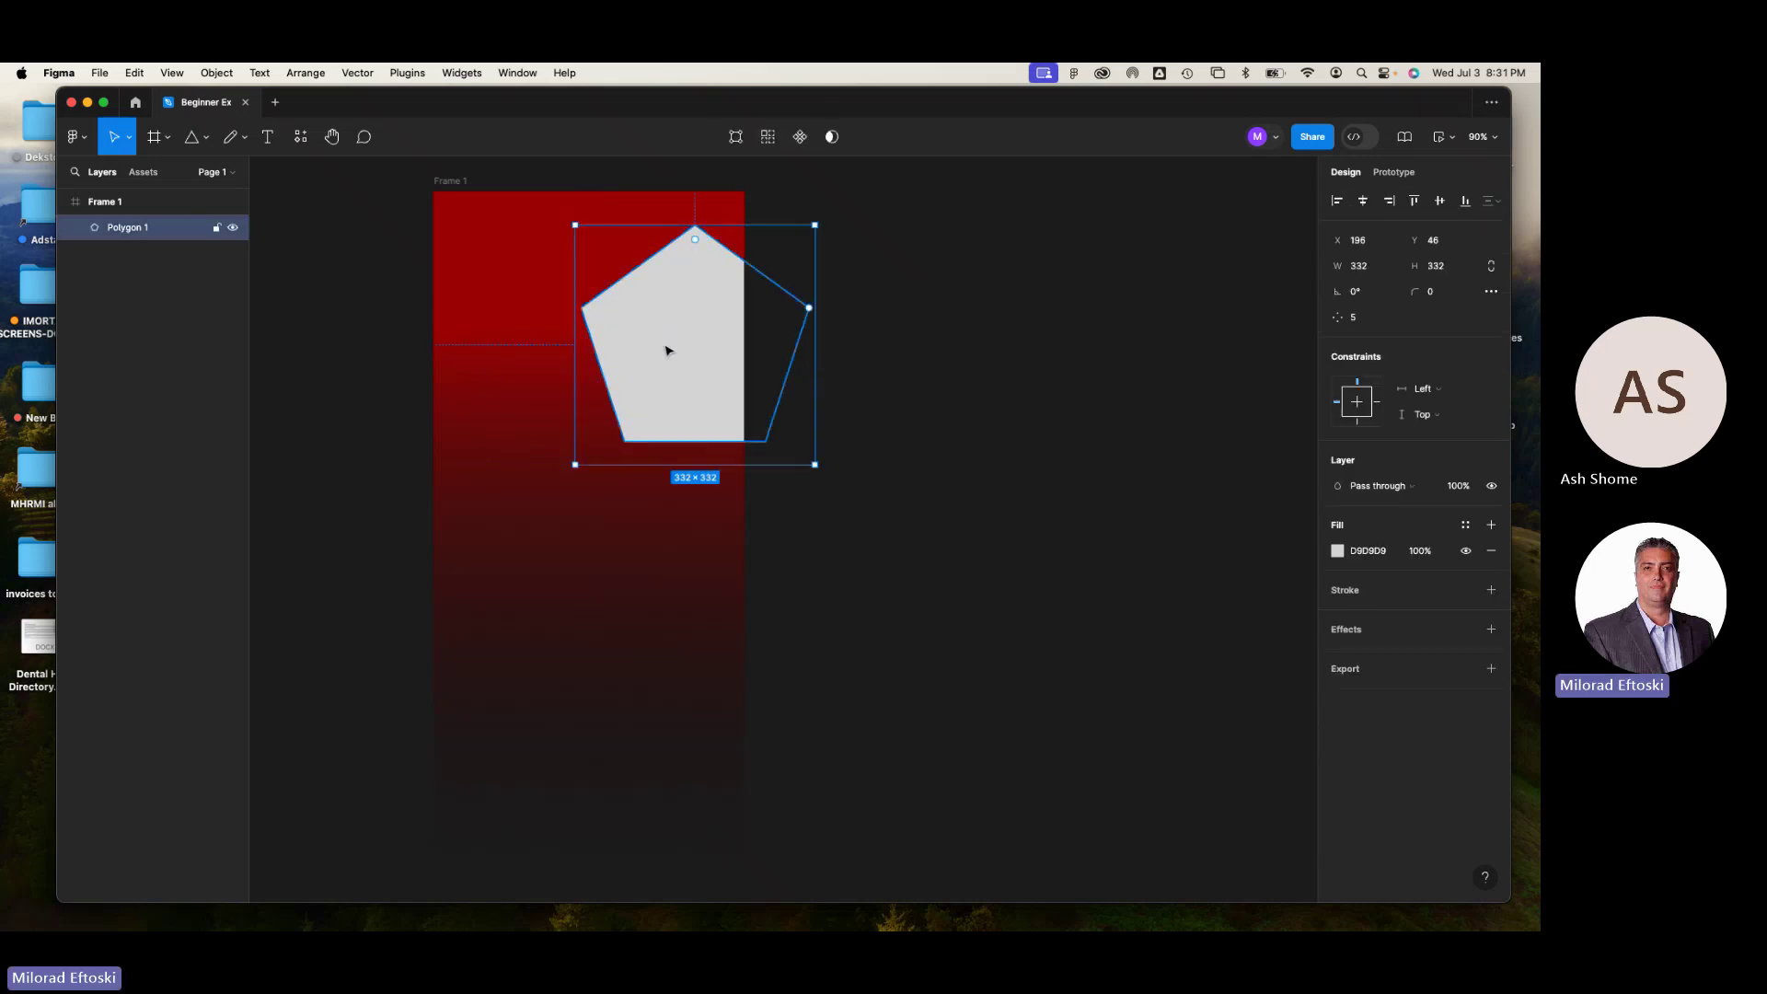
pyautogui.press('super+z')
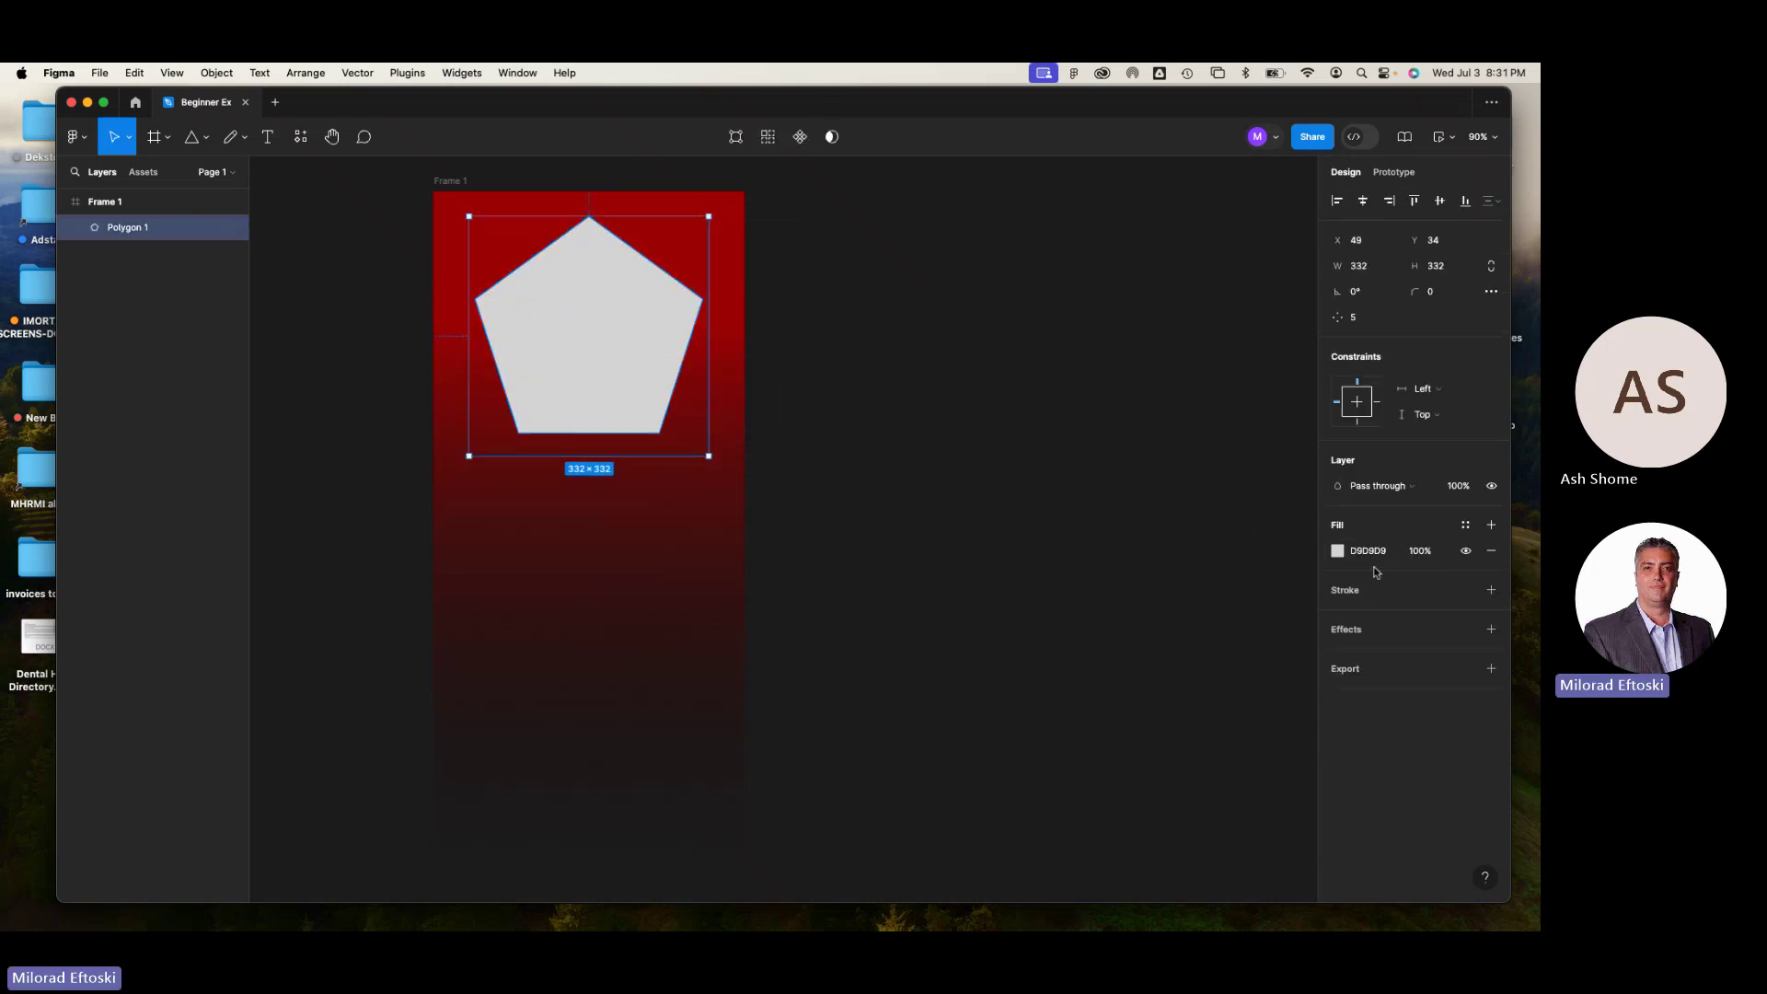
# - Add a stroke to the pentagon and colour it yellow FFD600
pyautogui.click(1408, 592)
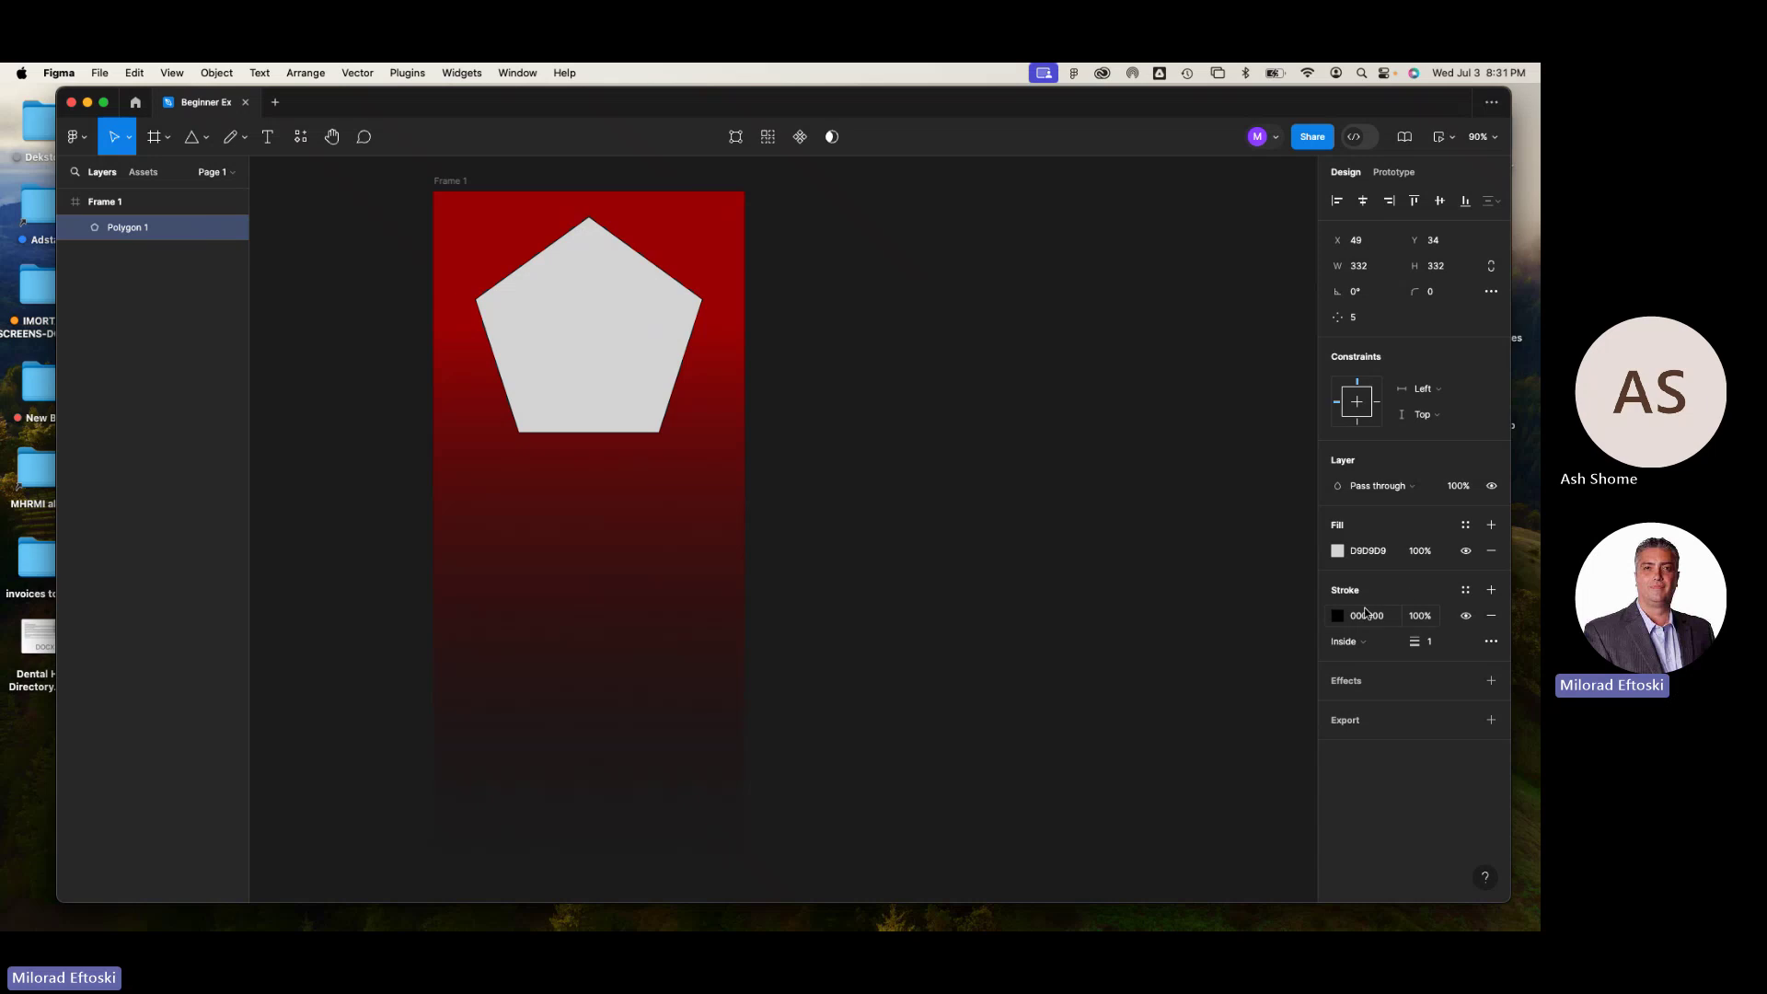
pyautogui.click(1339, 615)
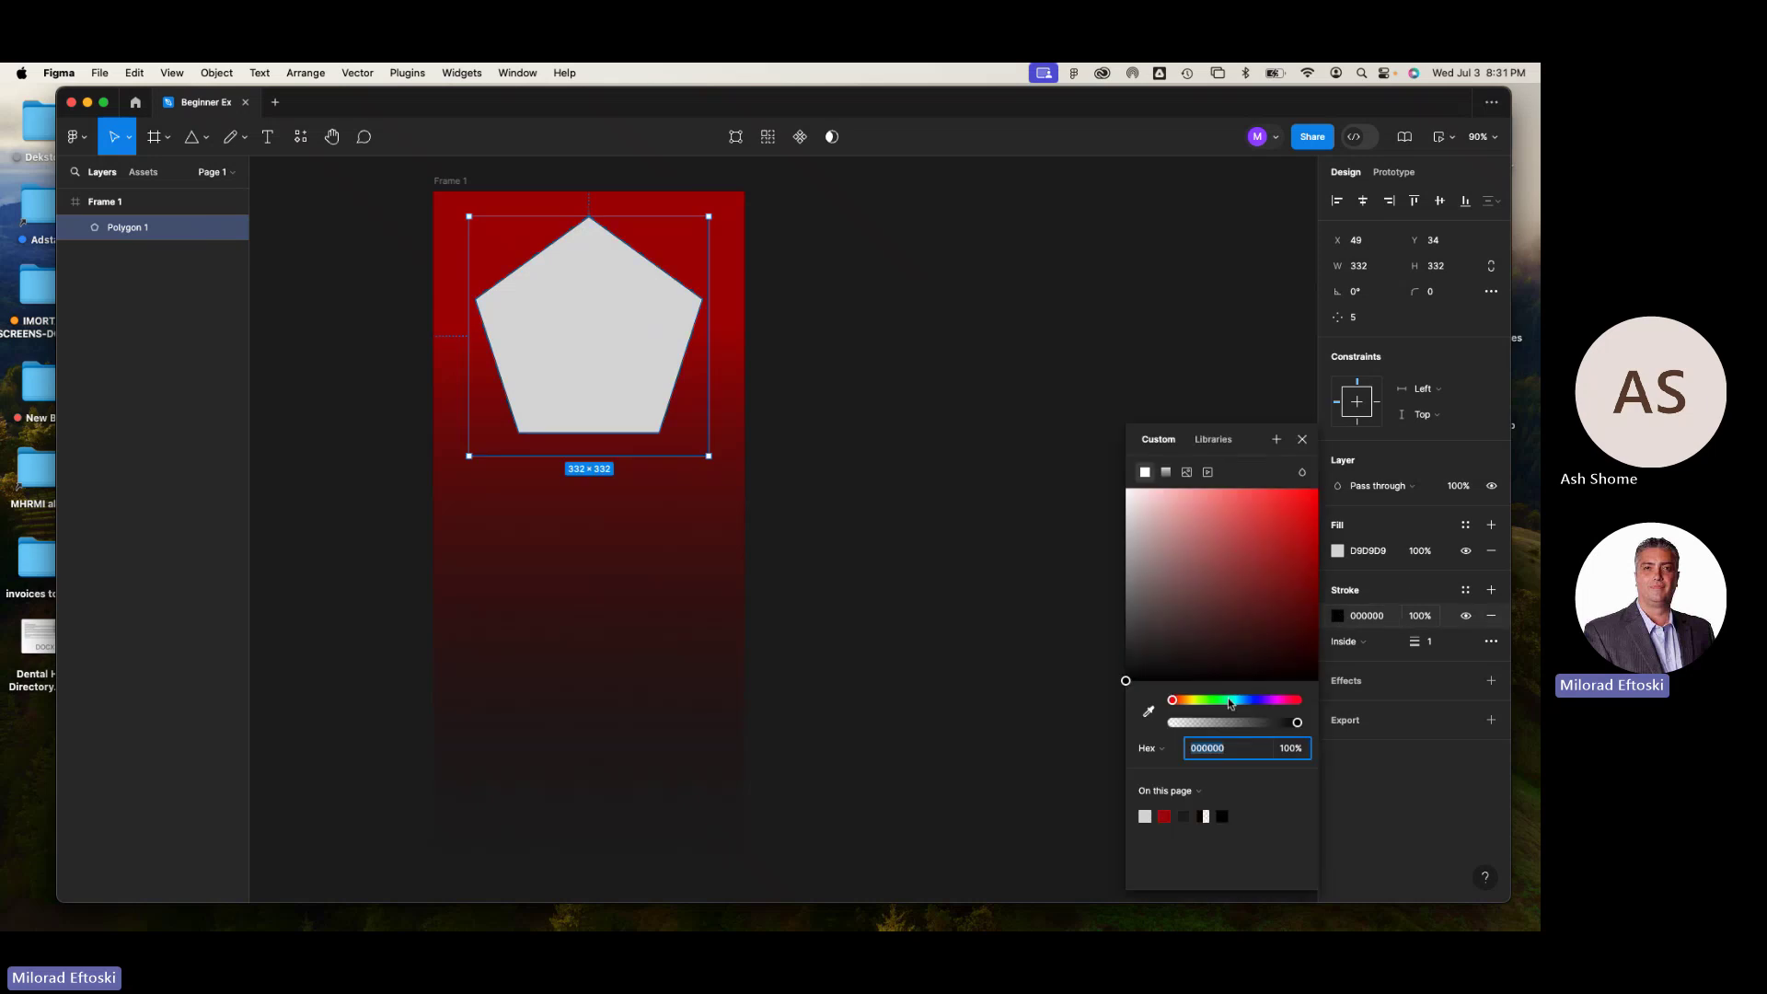
pyautogui.moveTo(1229, 704); pyautogui.dragTo(1190, 704)
pyautogui.click(1309, 493)
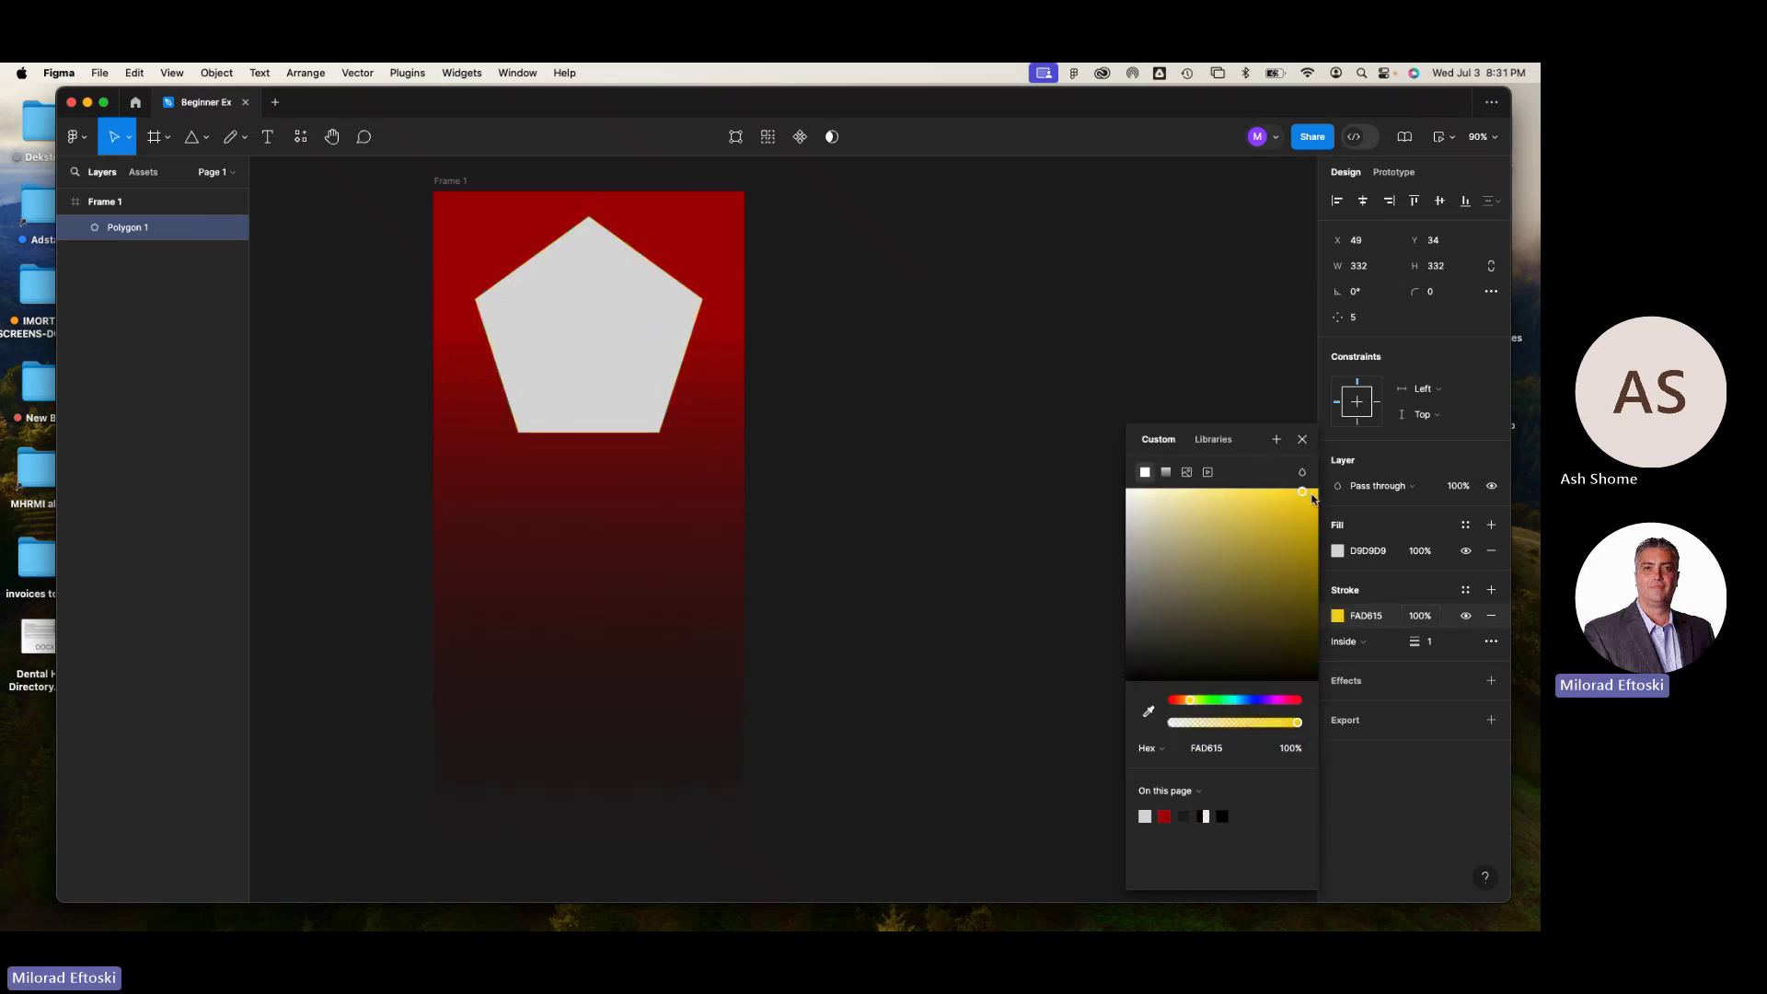
pyautogui.click(1317, 488)
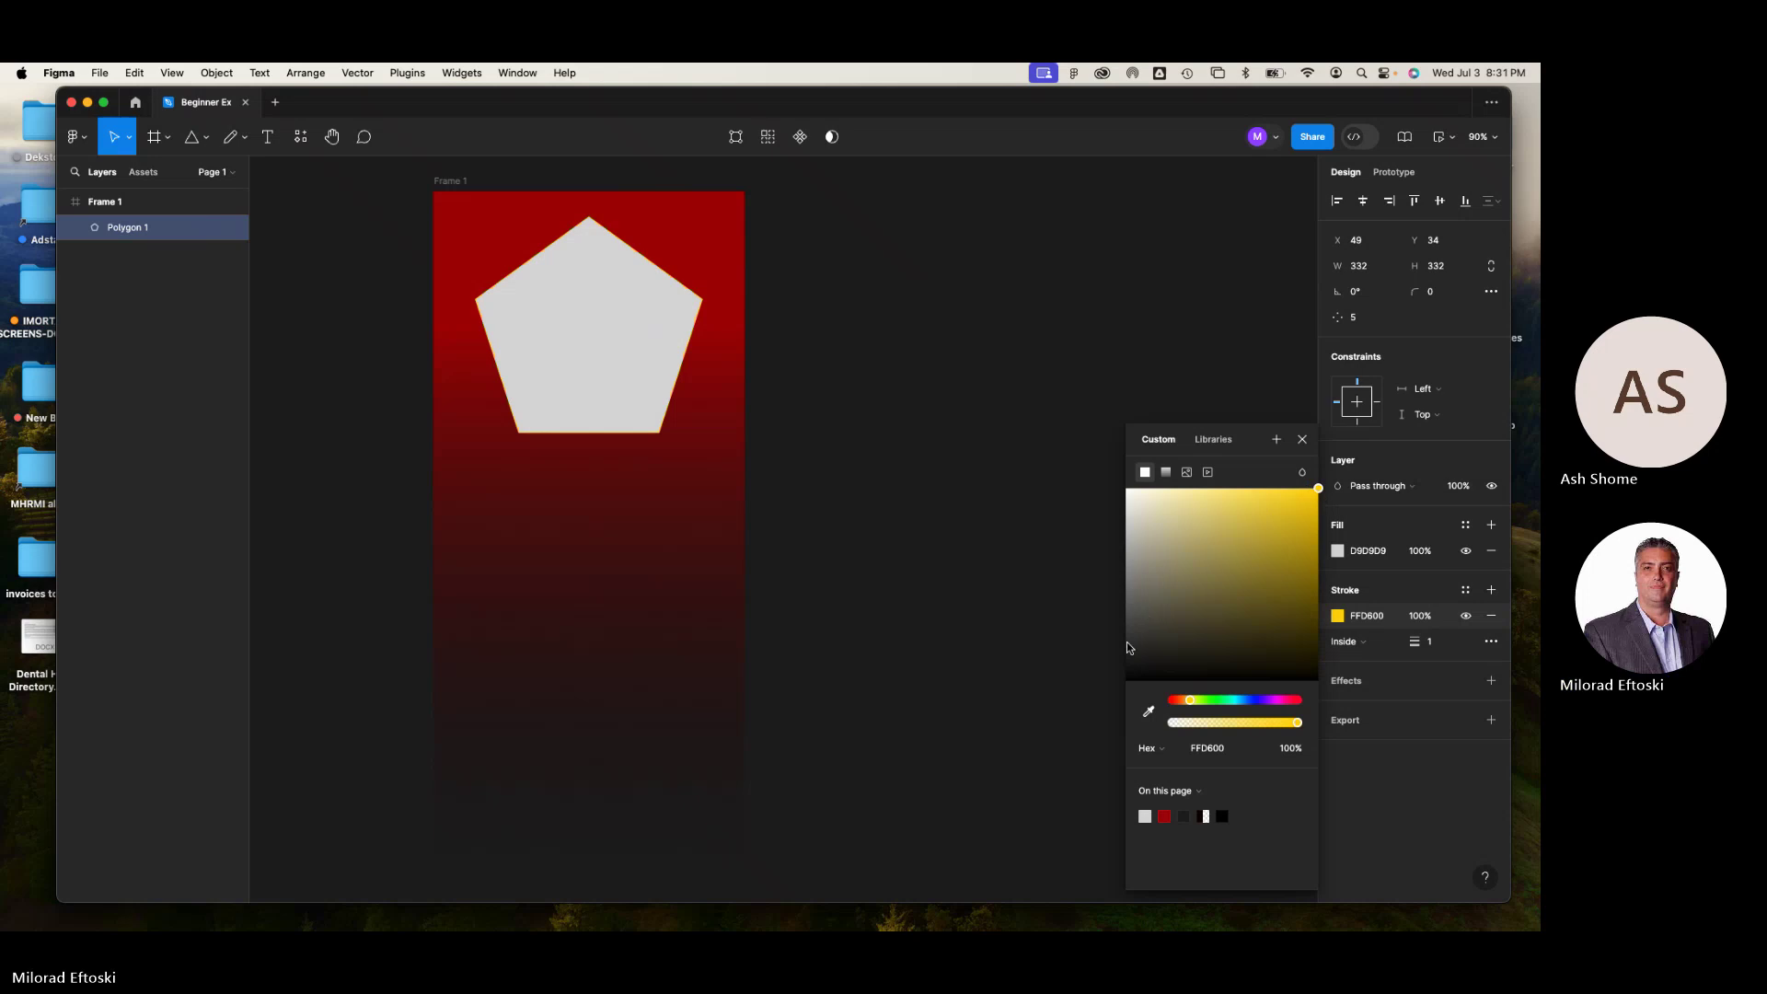
pyautogui.click(1095, 655)
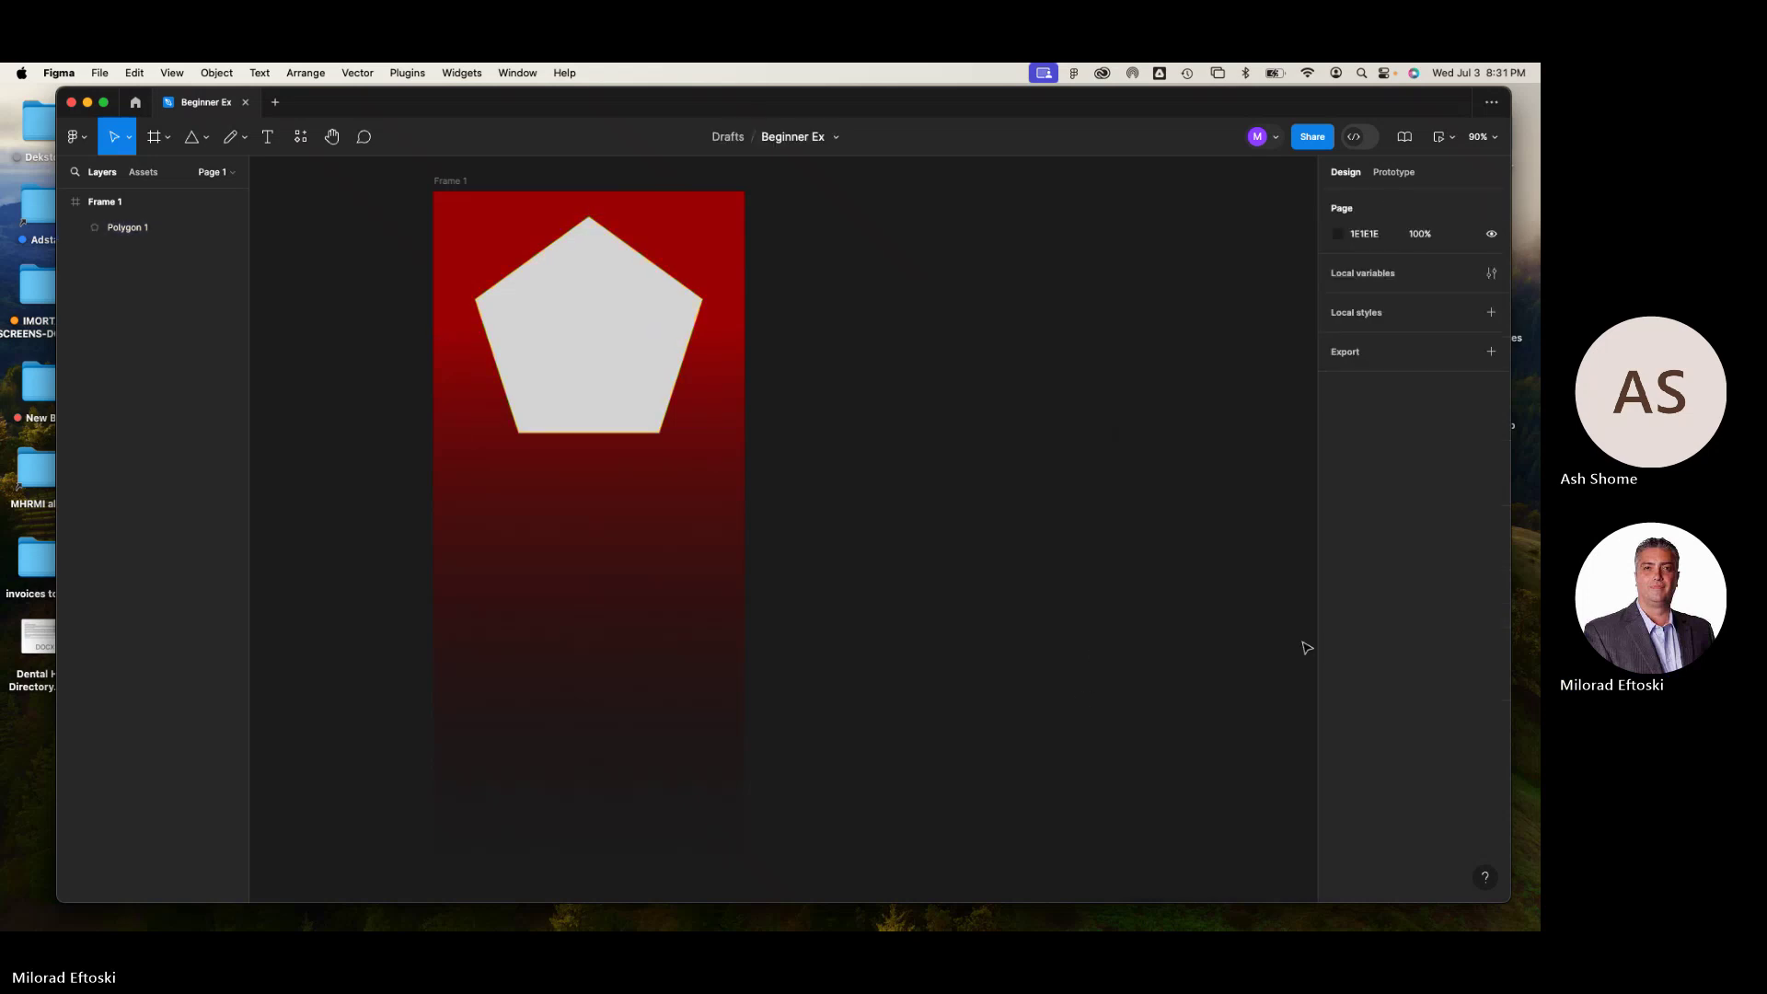
# - Set the pentagon's stroke weight to 10
pyautogui.click(602, 419)
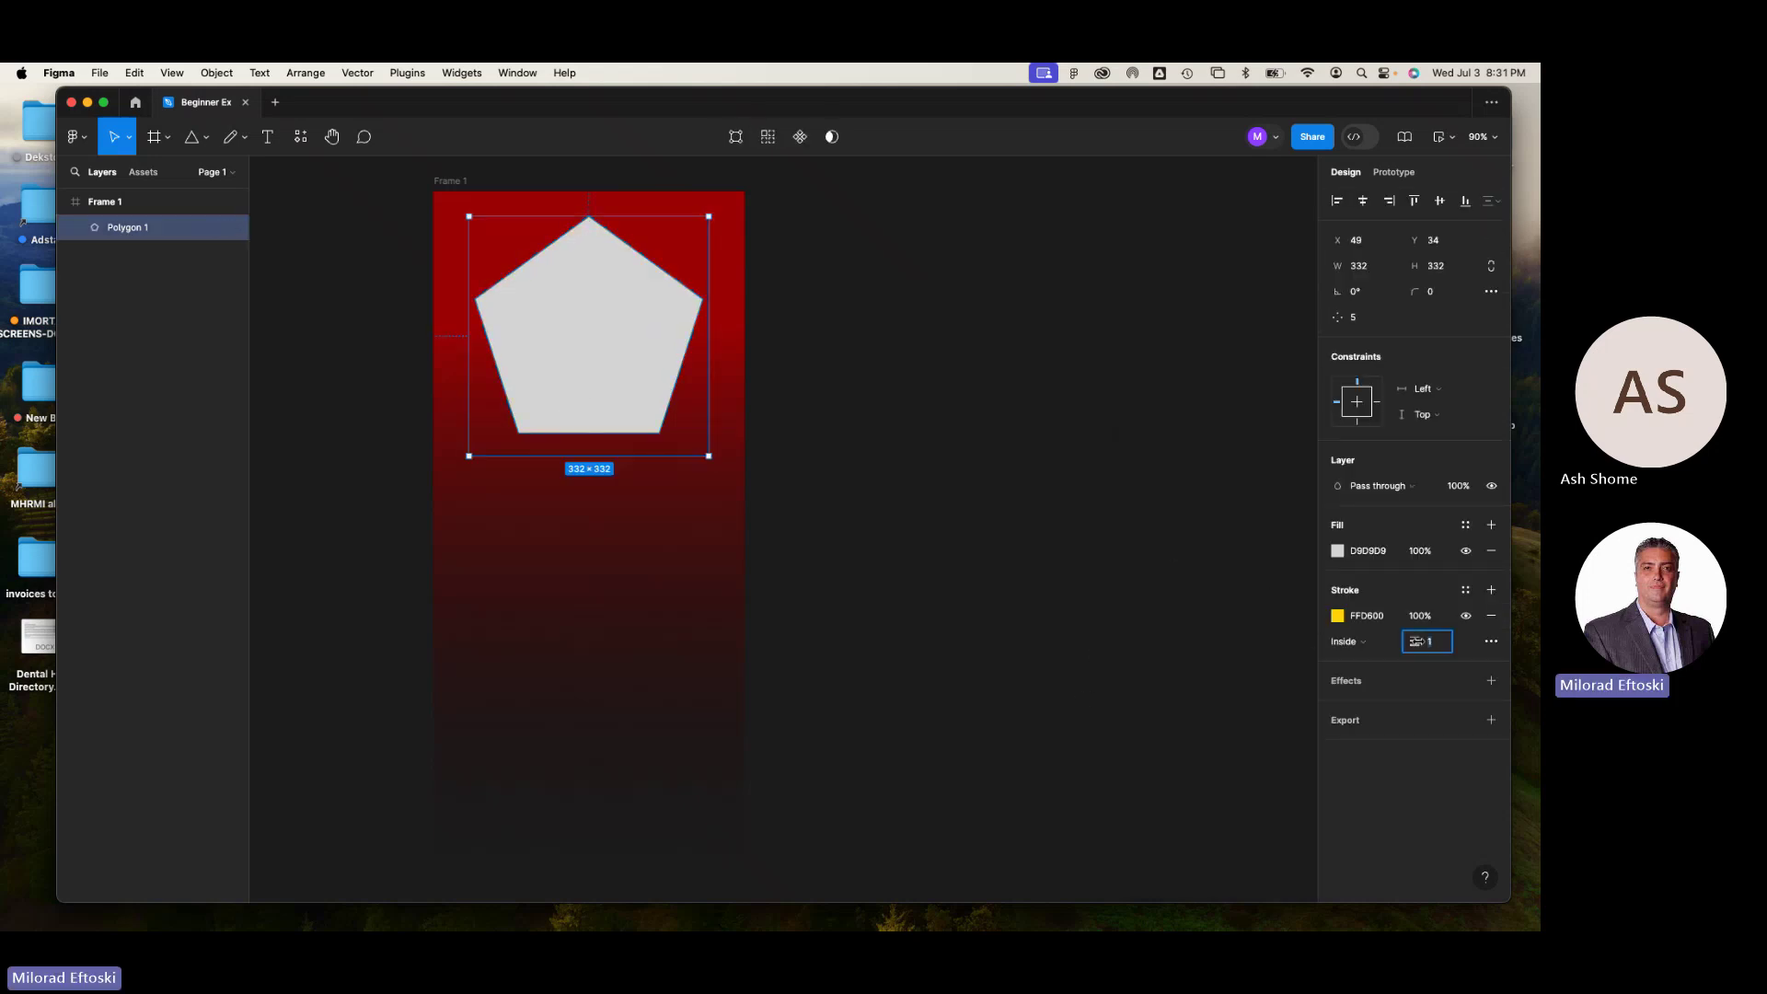
pyautogui.write('5')
pyautogui.press('Return')
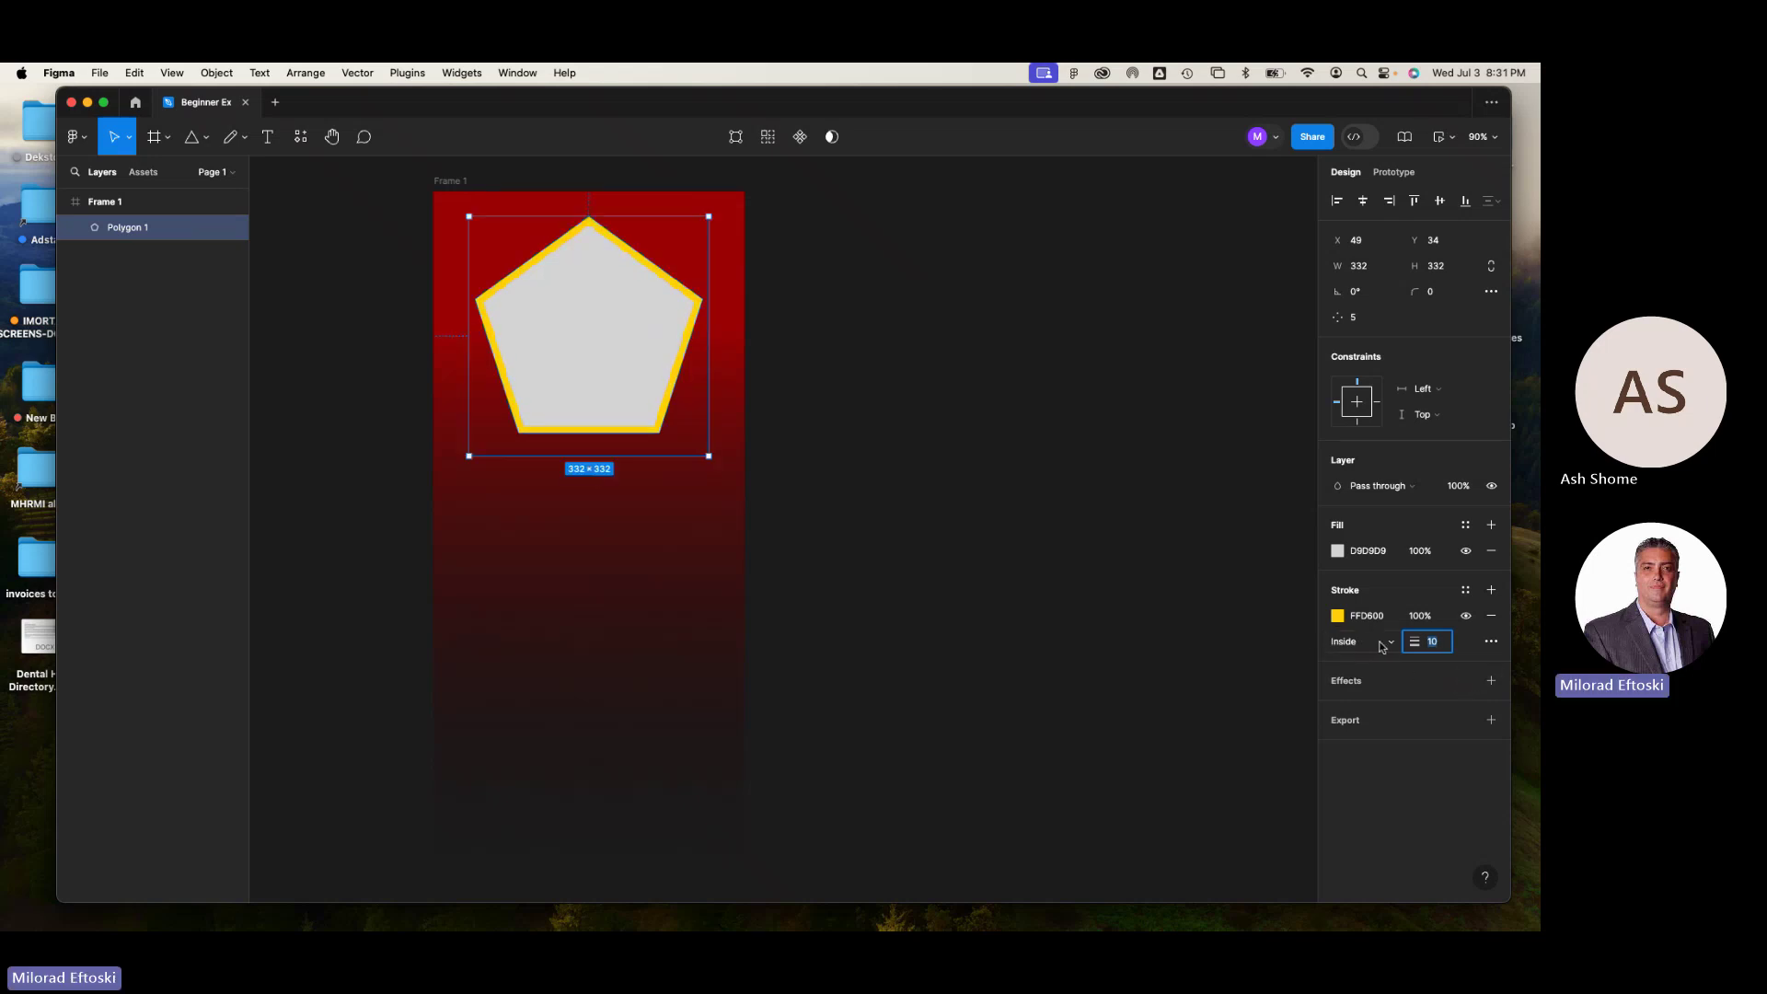
# - Try the Outside position for the pentagon's stroke and settle on Center
pyautogui.click(1391, 645)
pyautogui.click(1383, 660)
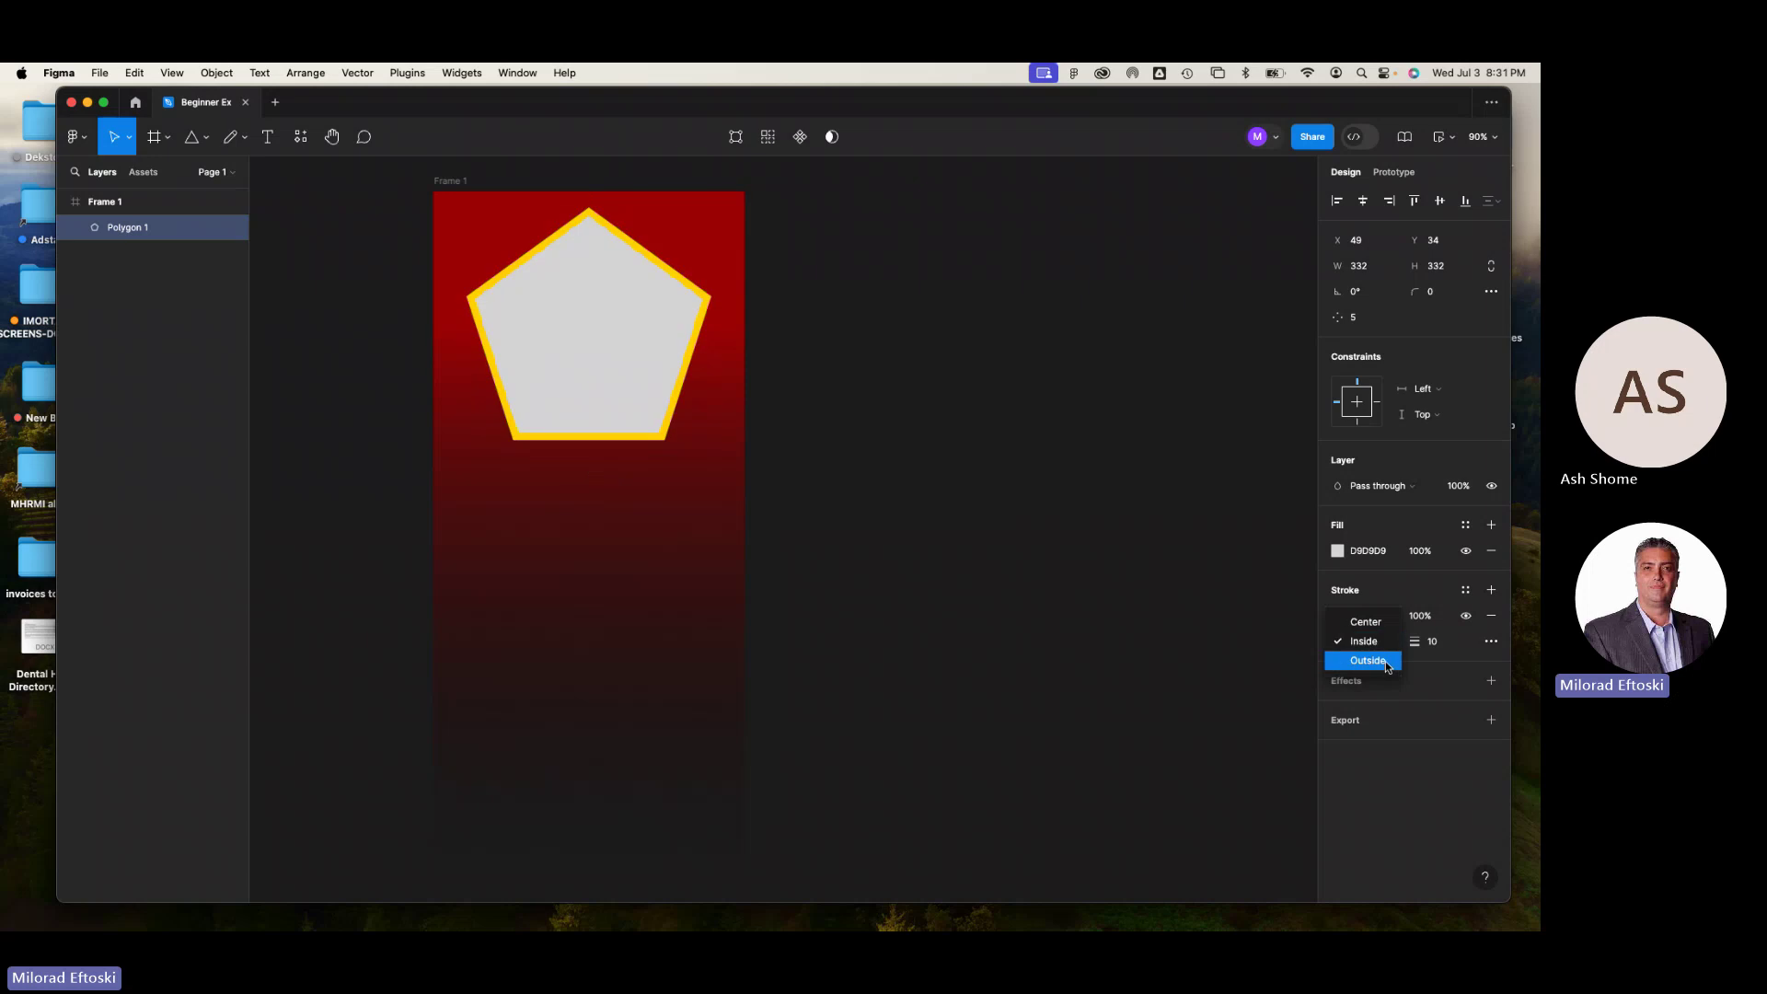
pyautogui.click(1381, 644)
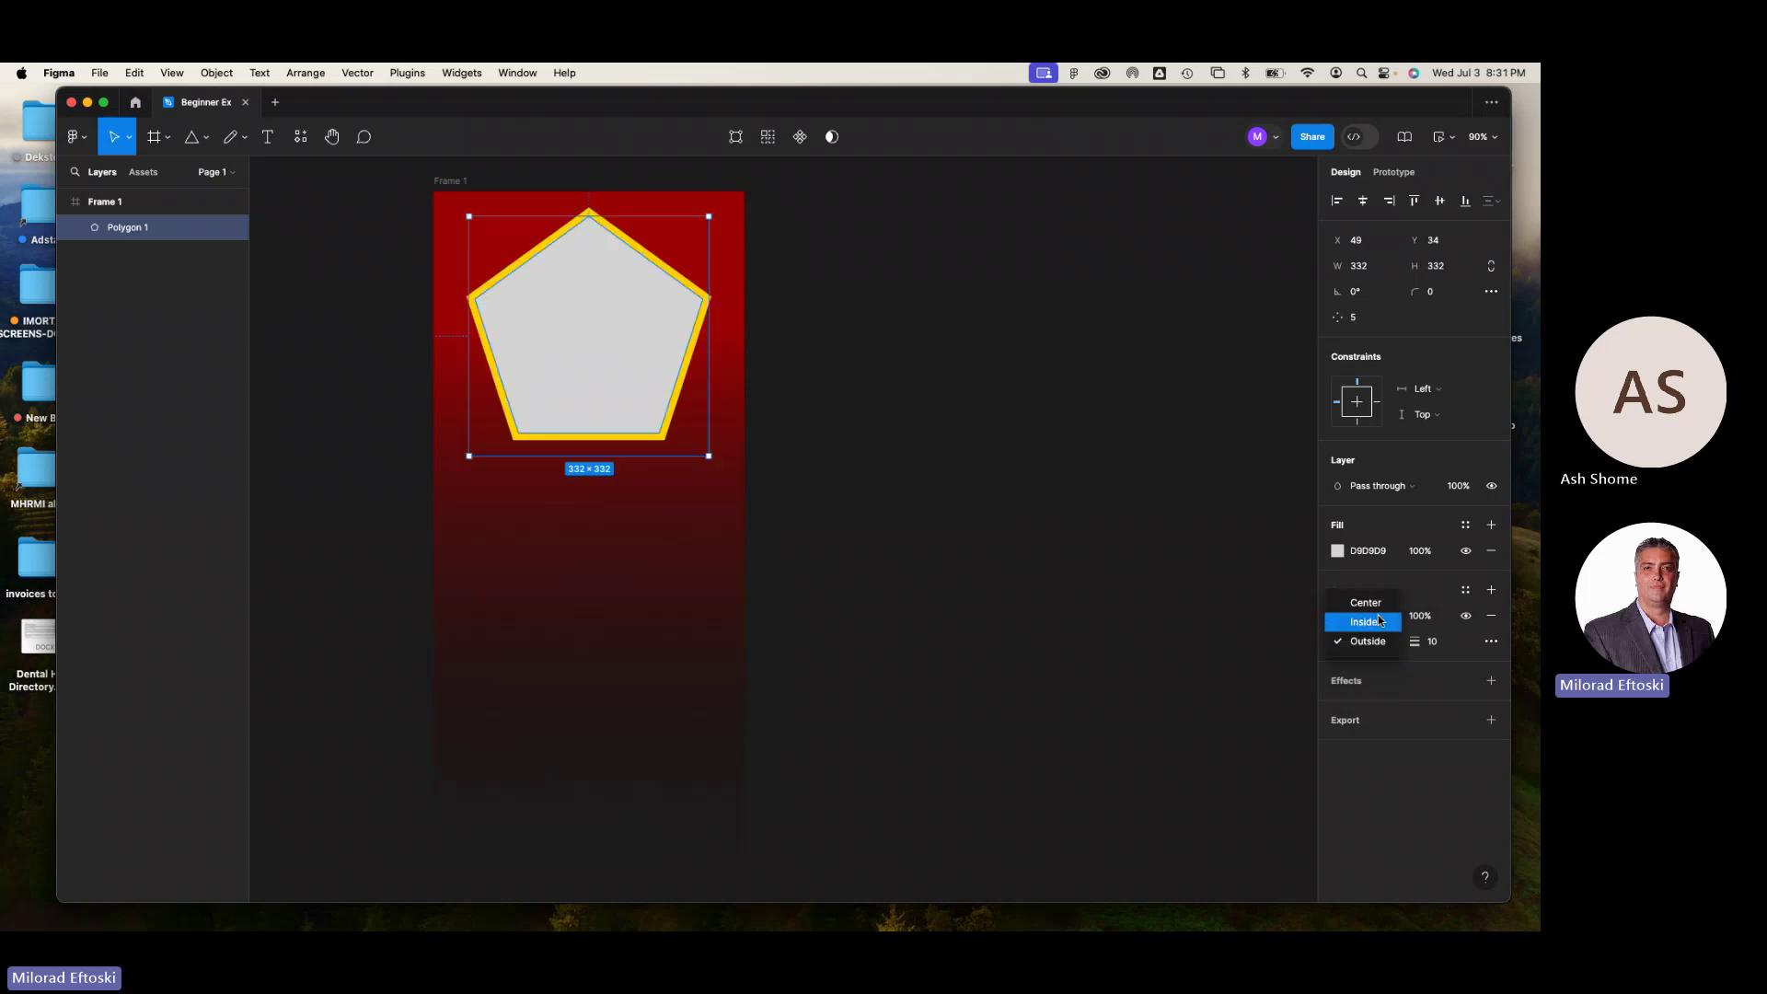
pyautogui.click(1378, 615)
pyautogui.click(821, 482)
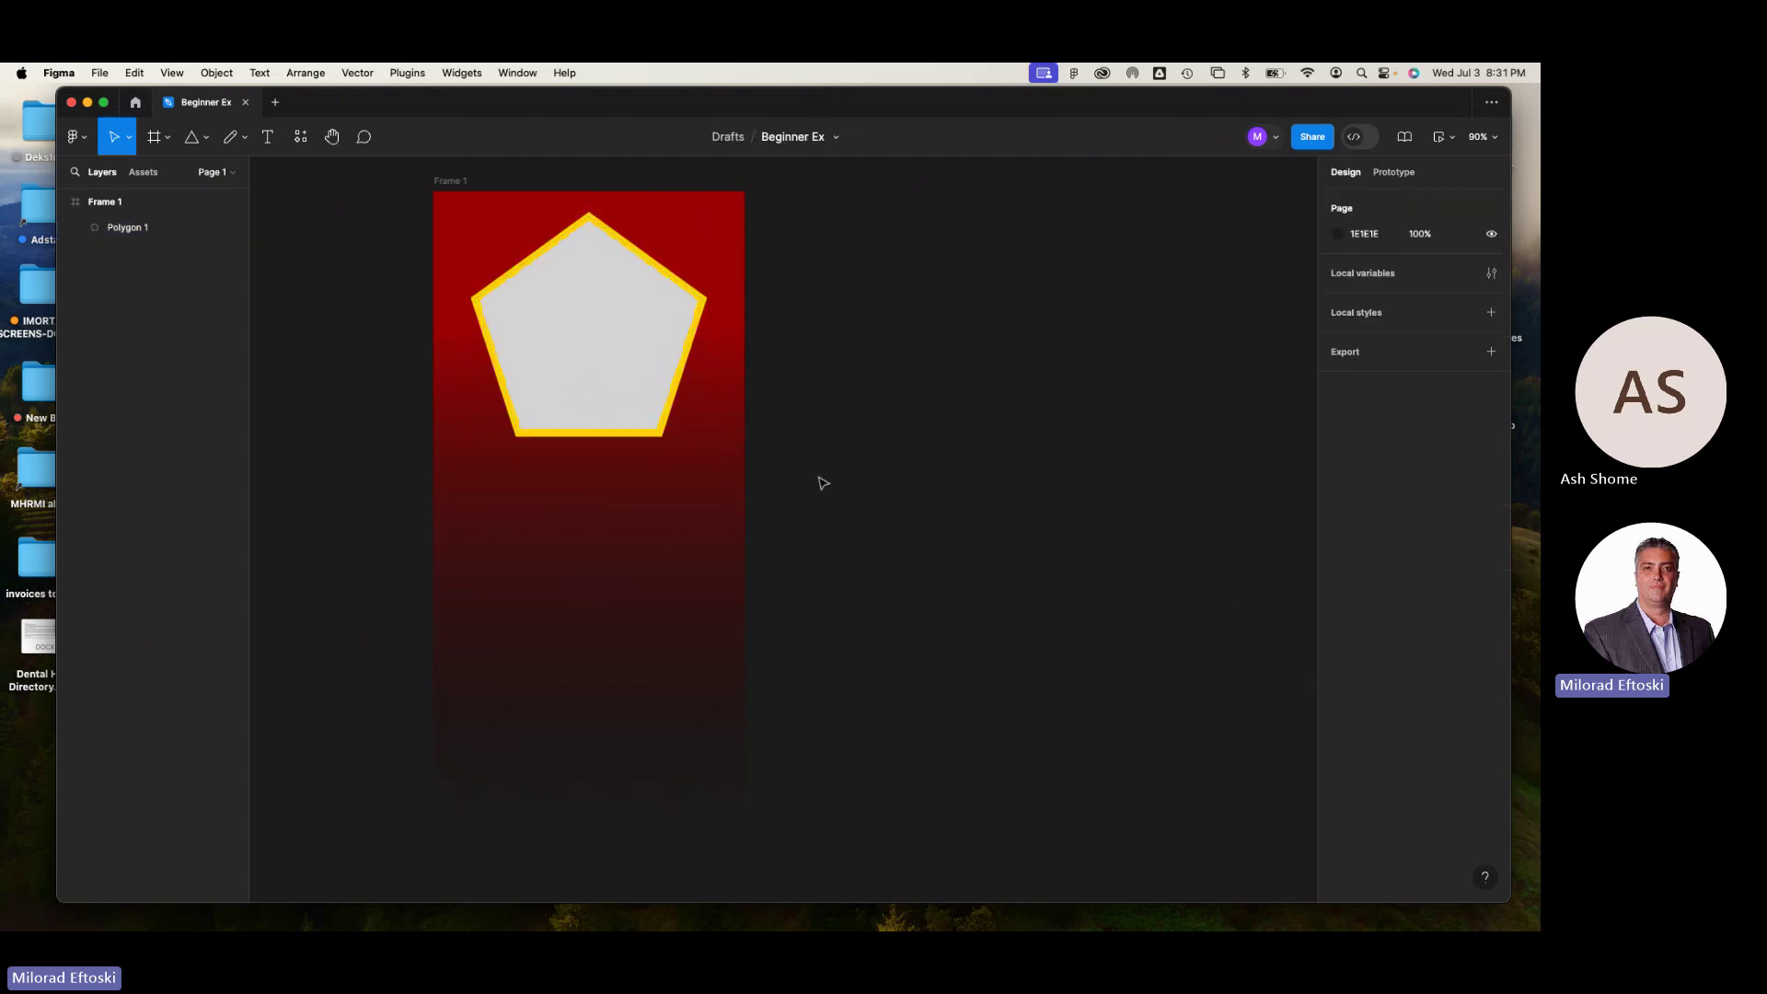
# - Add an effect to the pentagon and change its type to Inner shadow
pyautogui.click(644, 399)
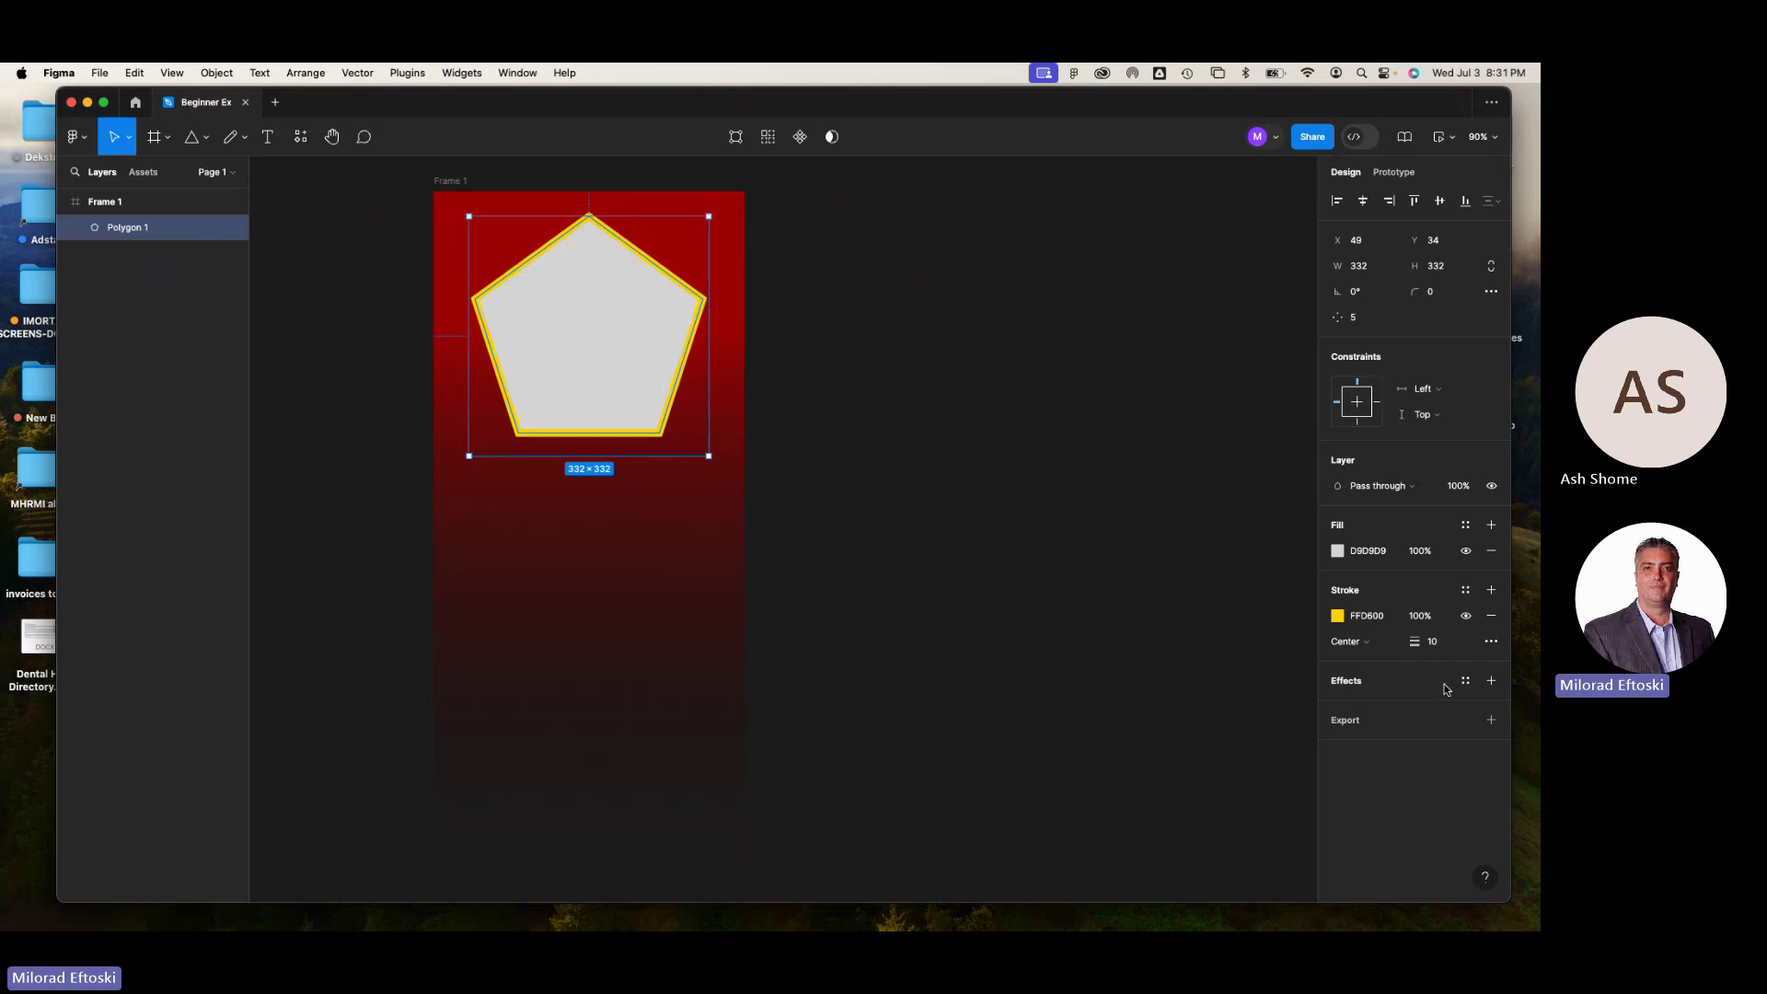
pyautogui.click(1491, 681)
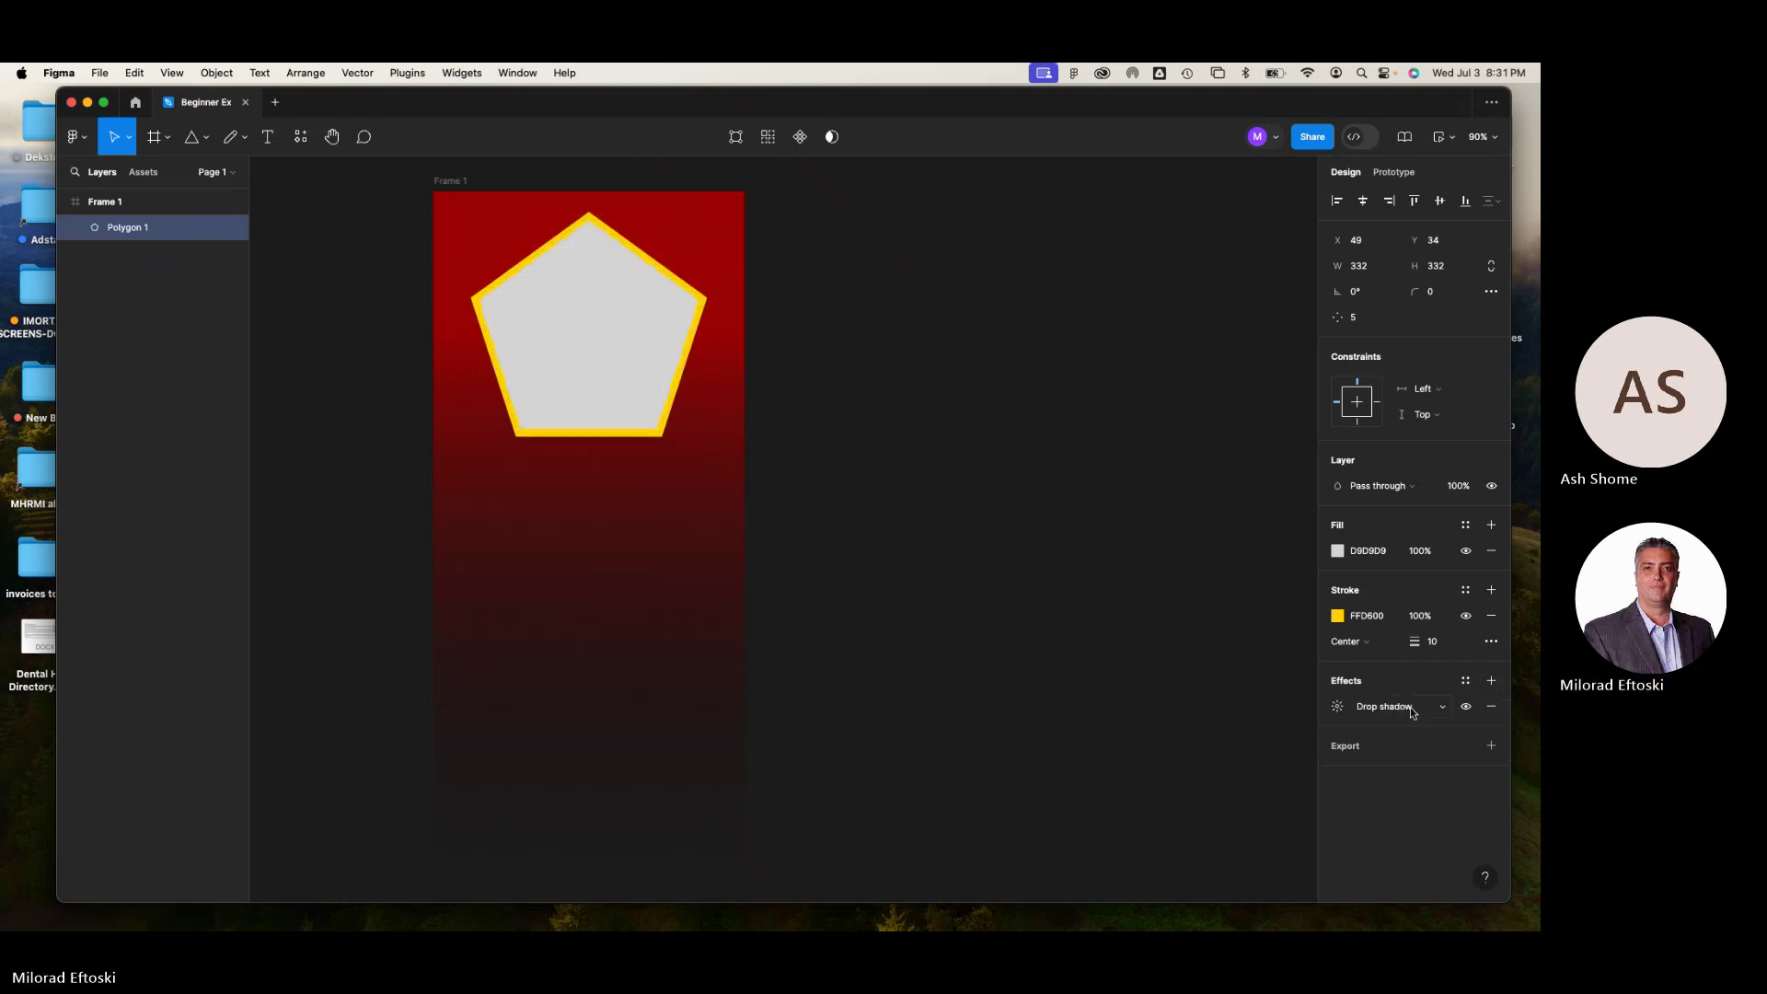
pyautogui.click(1432, 713)
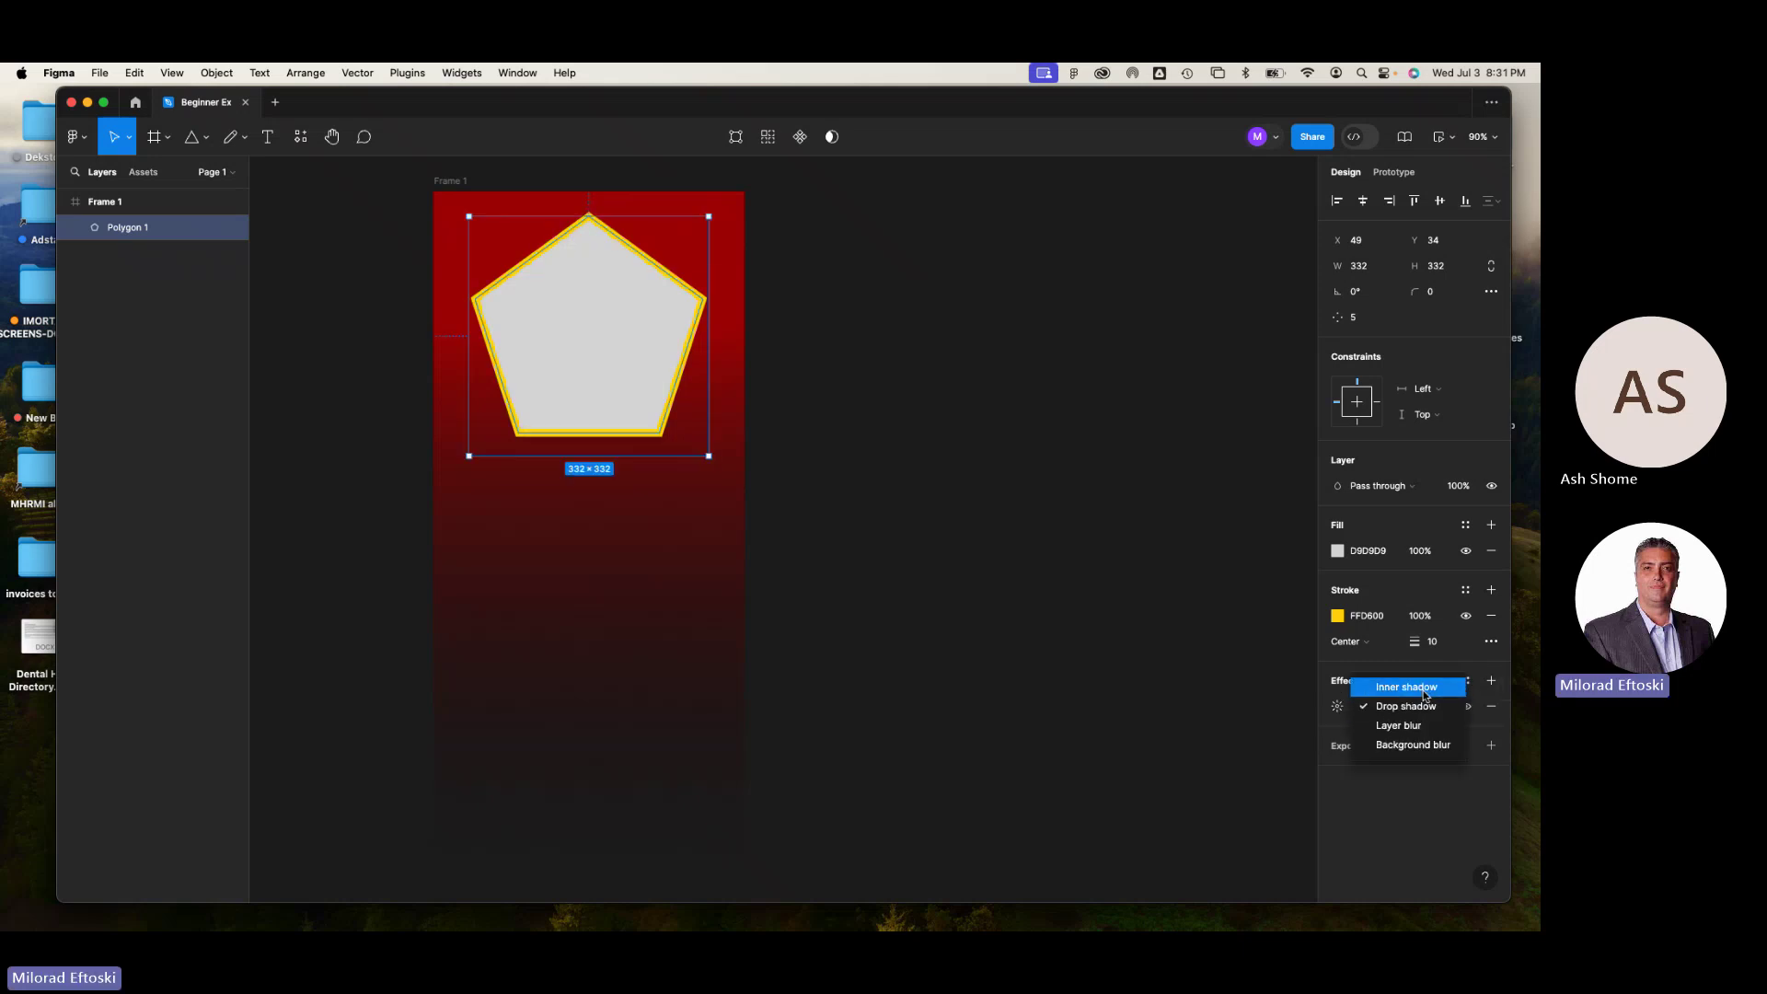
pyautogui.click(1417, 688)
pyautogui.click(1398, 715)
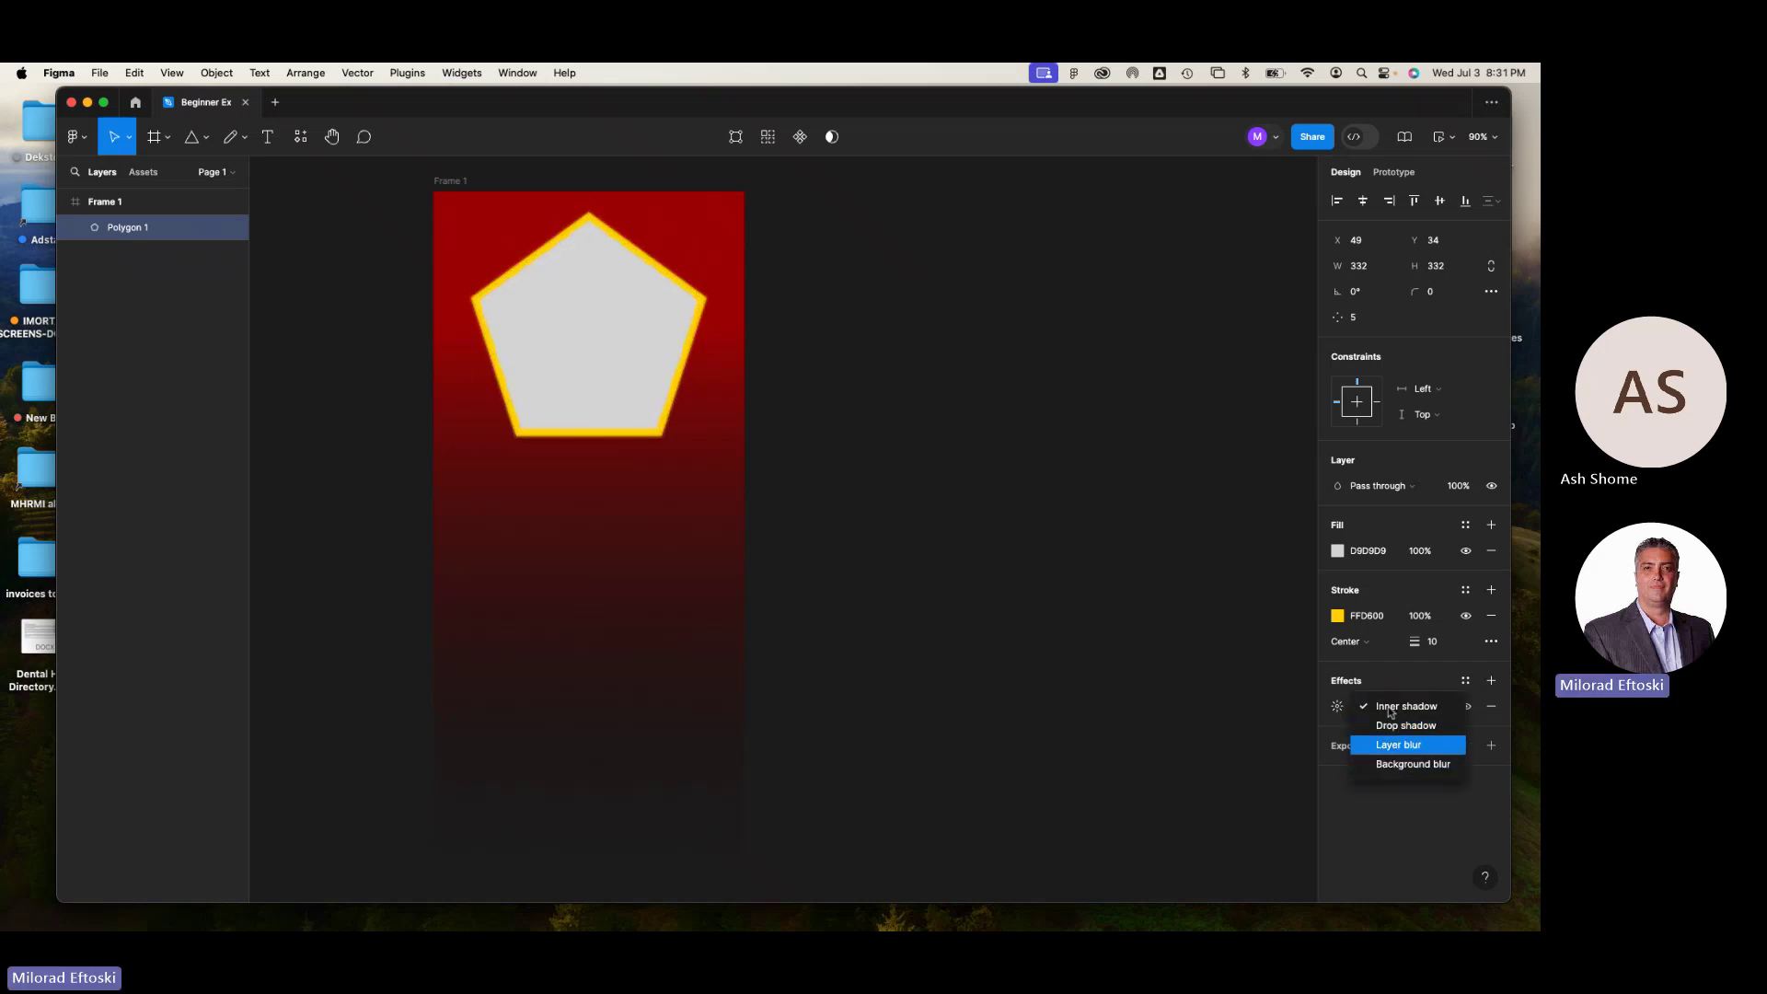
pyautogui.click(1380, 707)
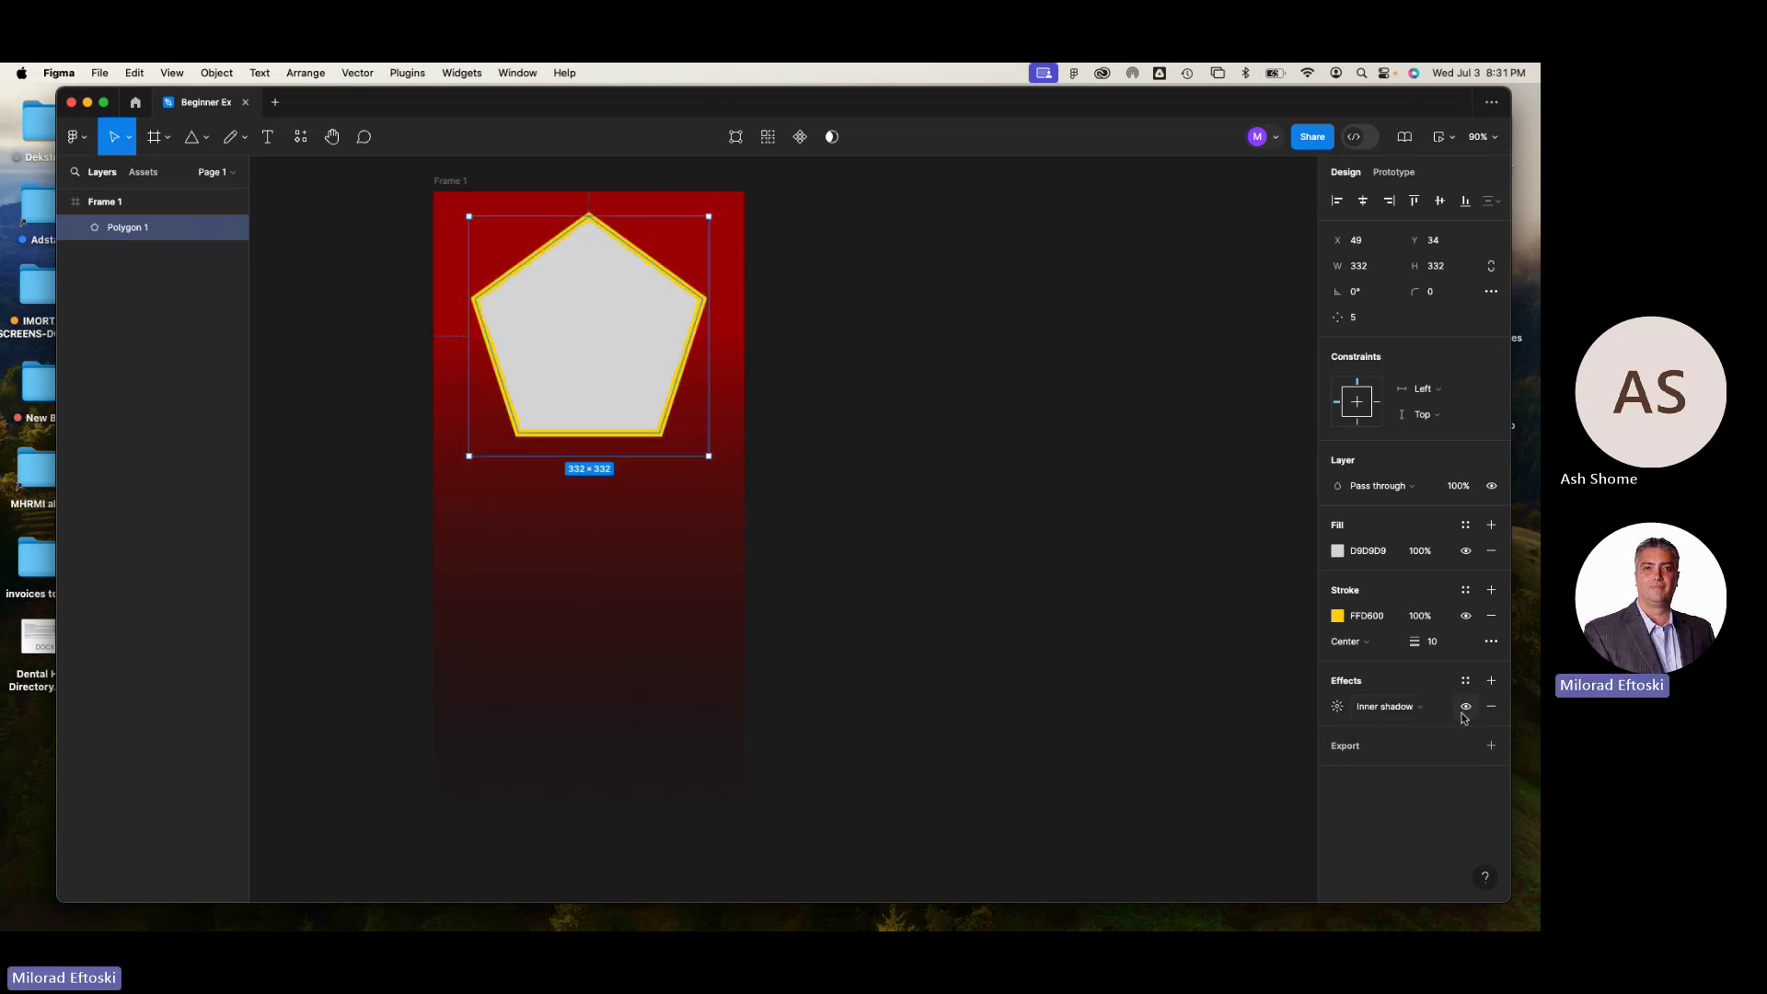
pyautogui.click(1405, 709)
pyautogui.click(1405, 709)
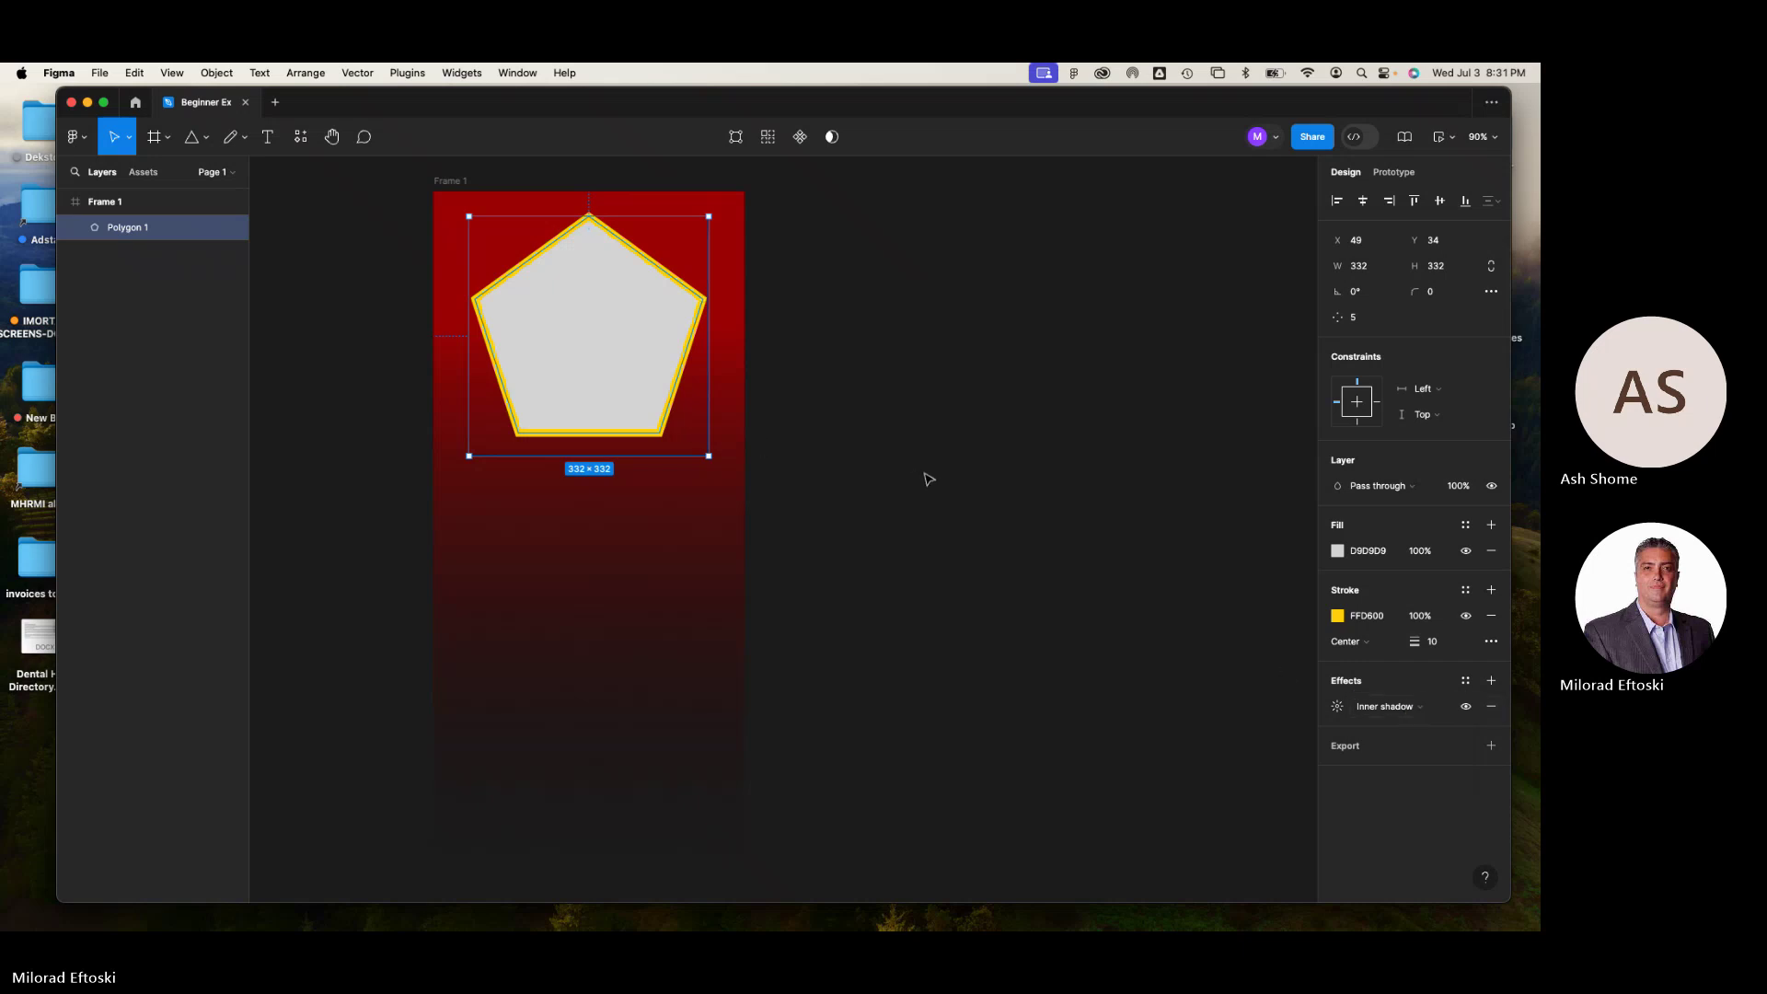
# - Set the pentagon's inner shadow to X 8, Y 8 and Blur 8
pyautogui.click(1339, 708)
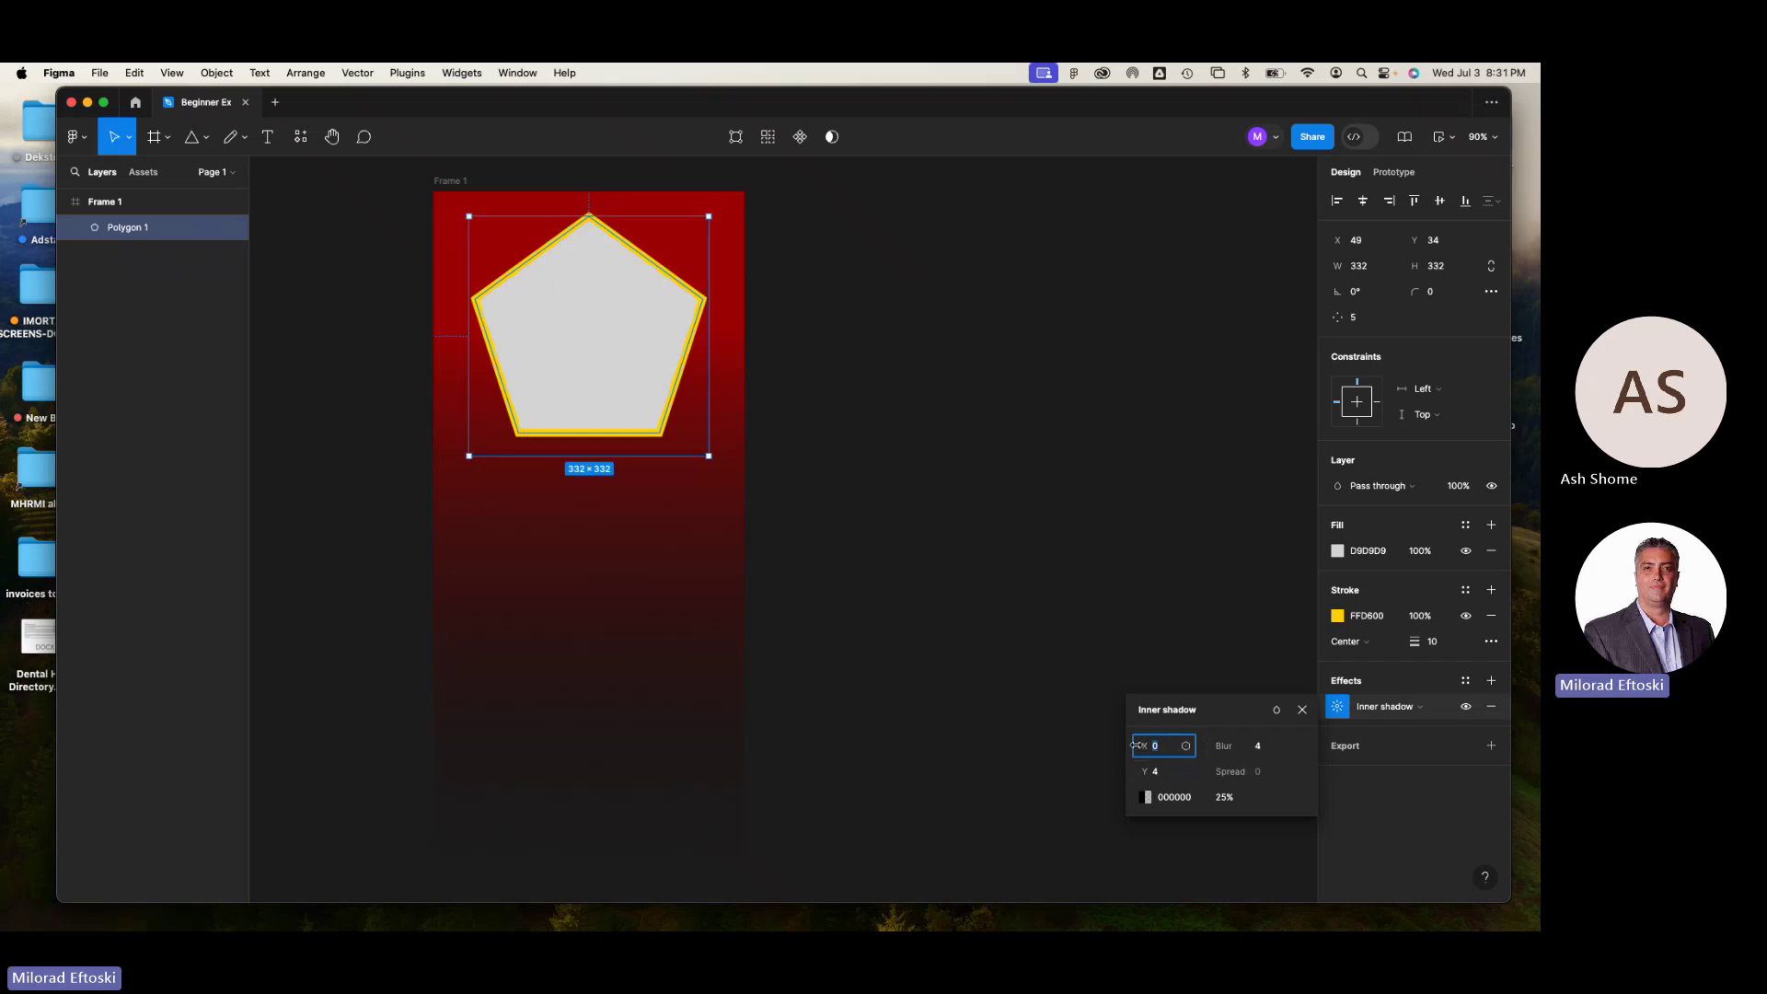
pyautogui.press('Tab')
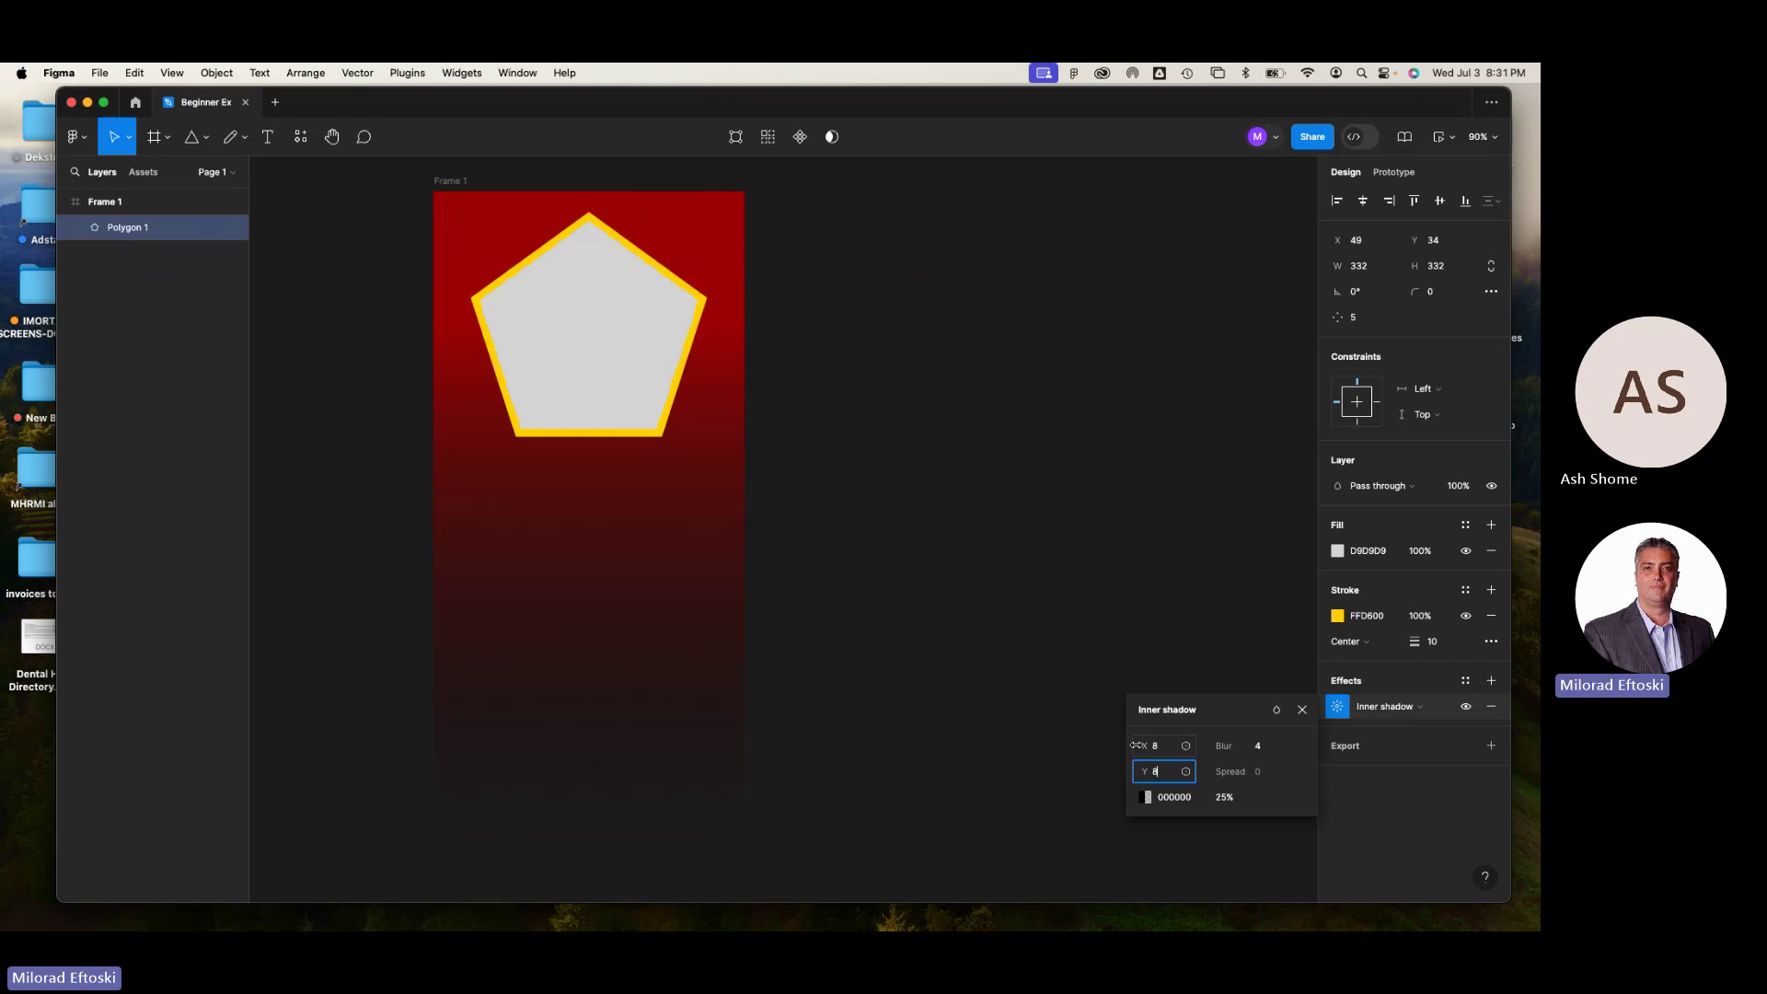
pyautogui.write('8')
pyautogui.press('Tab')
pyautogui.write('8')
pyautogui.click(1045, 637)
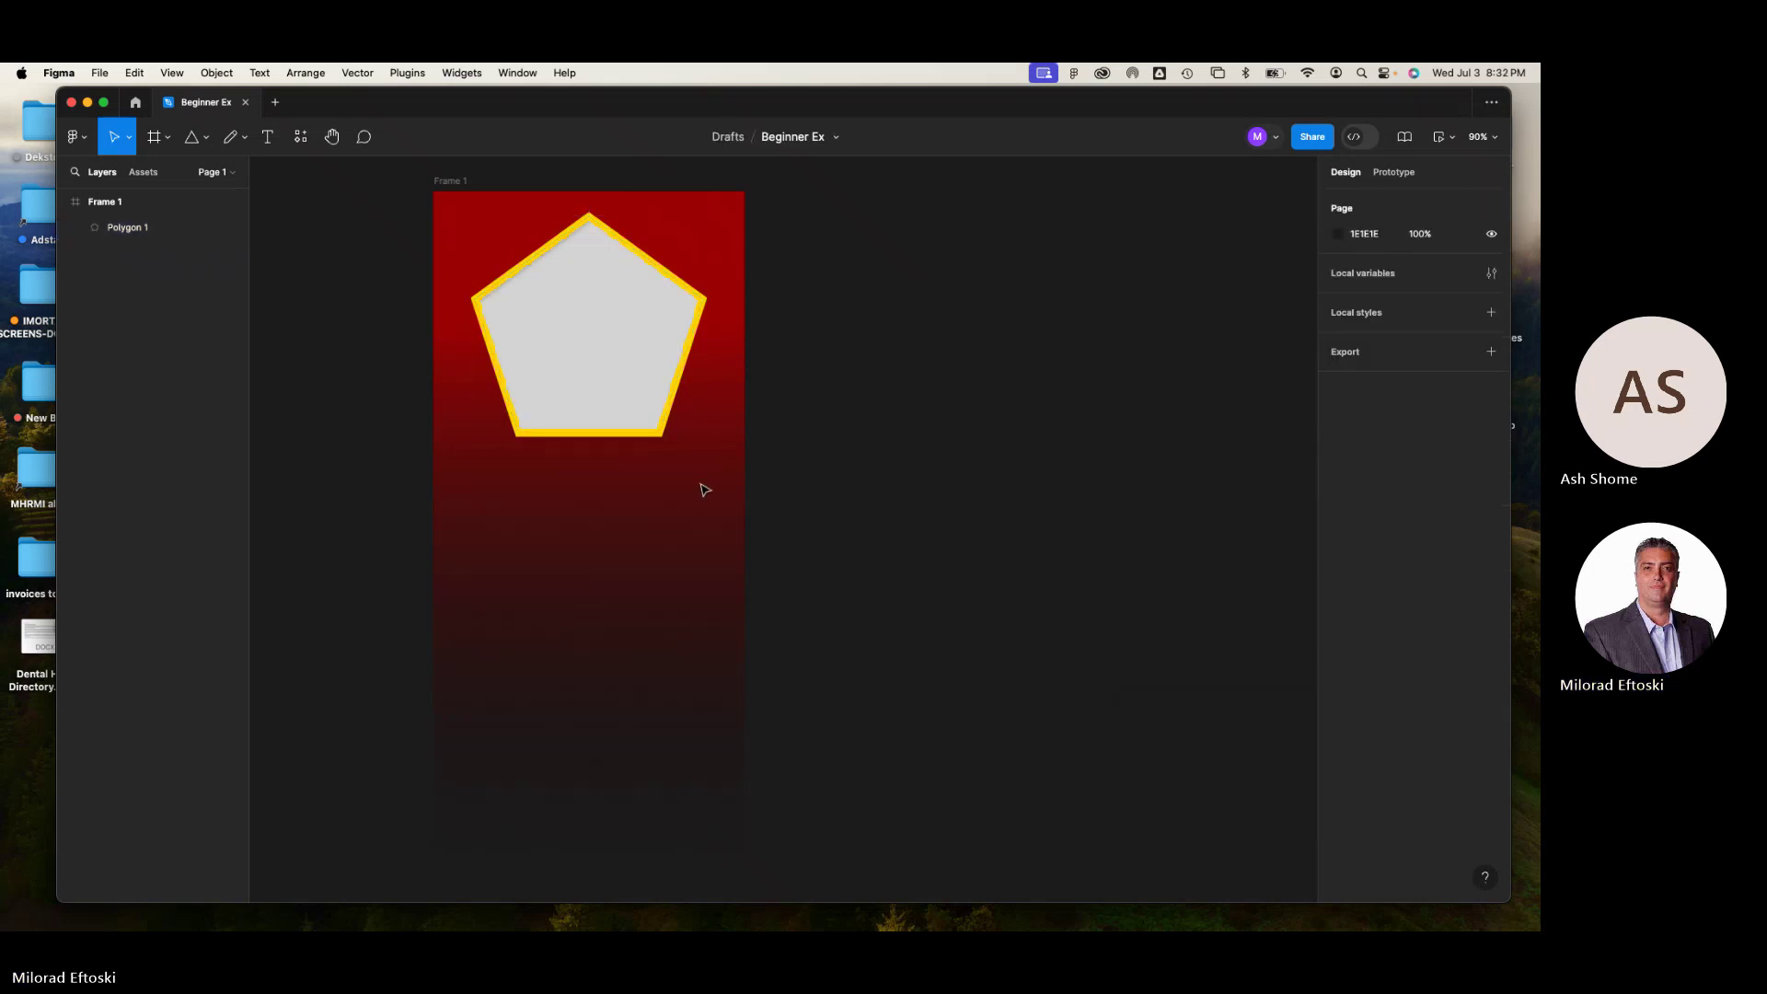
# - Set the pentagon's inner shadow to X 12 and Blur 5, and adjust its Y offset
pyautogui.scroll(2, 611, 403)
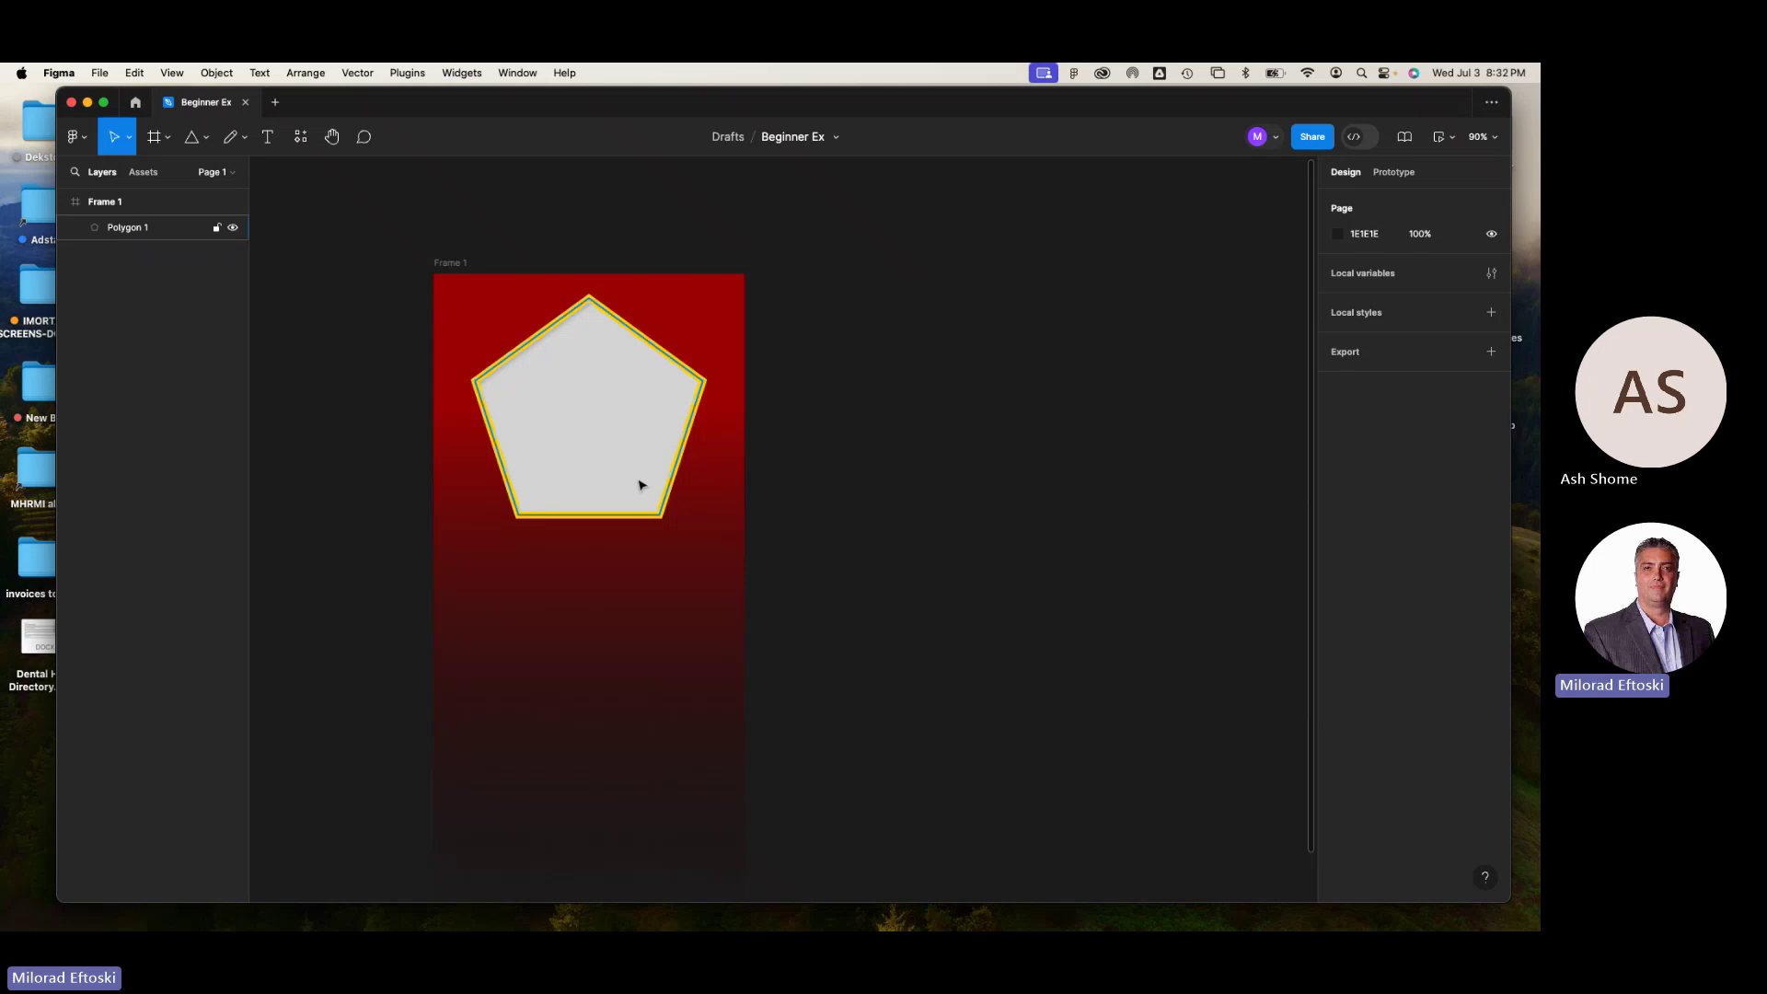
pyautogui.scroll(2, 589, 465)
pyautogui.scroll(3, 589, 464)
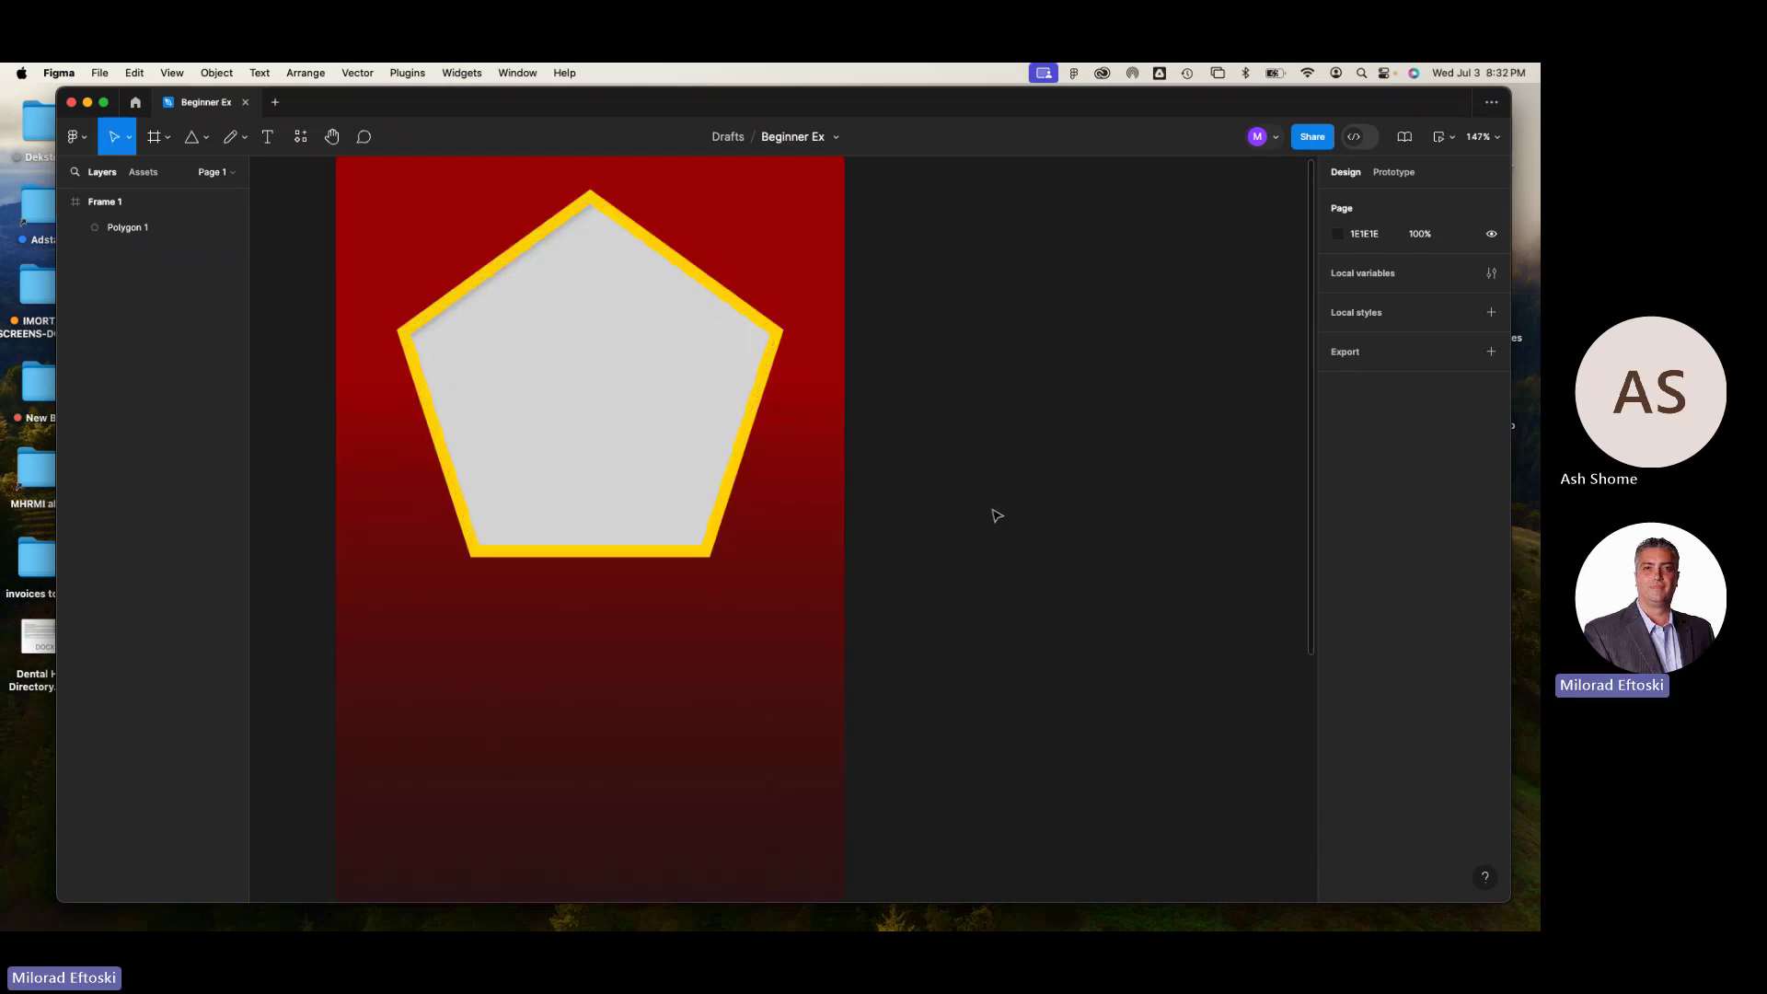
pyautogui.click(661, 432)
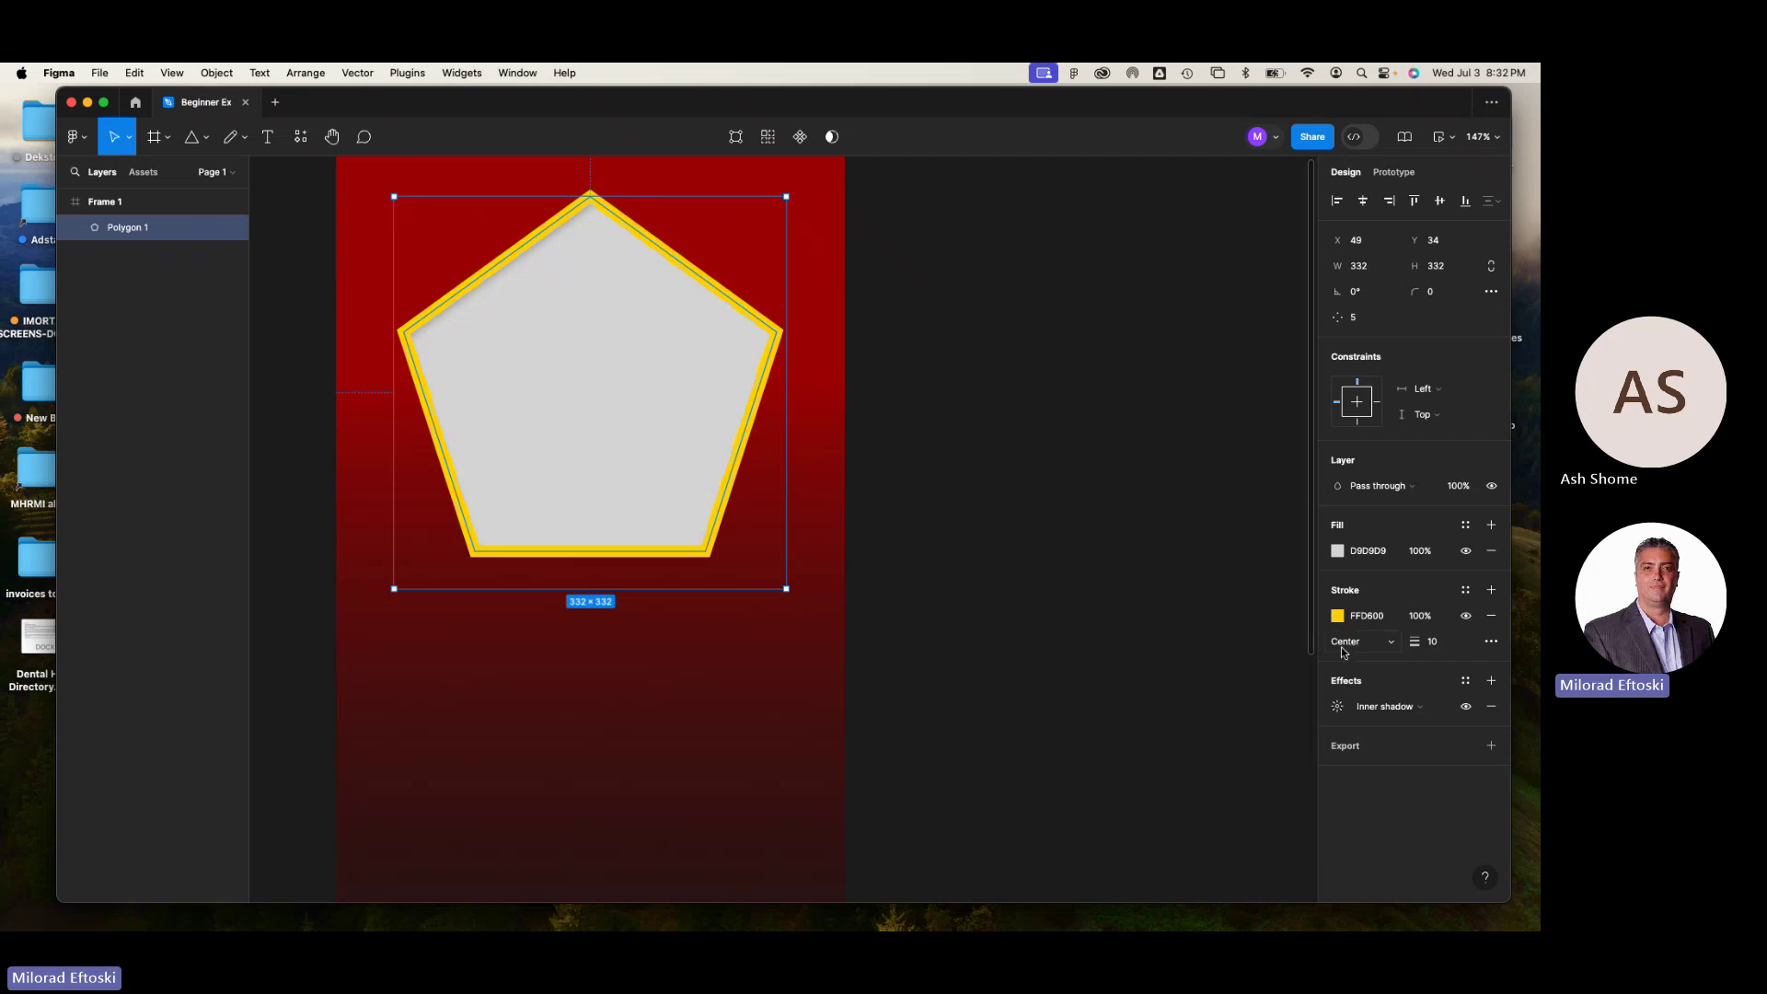
pyautogui.click(784, 483)
pyautogui.click(722, 461)
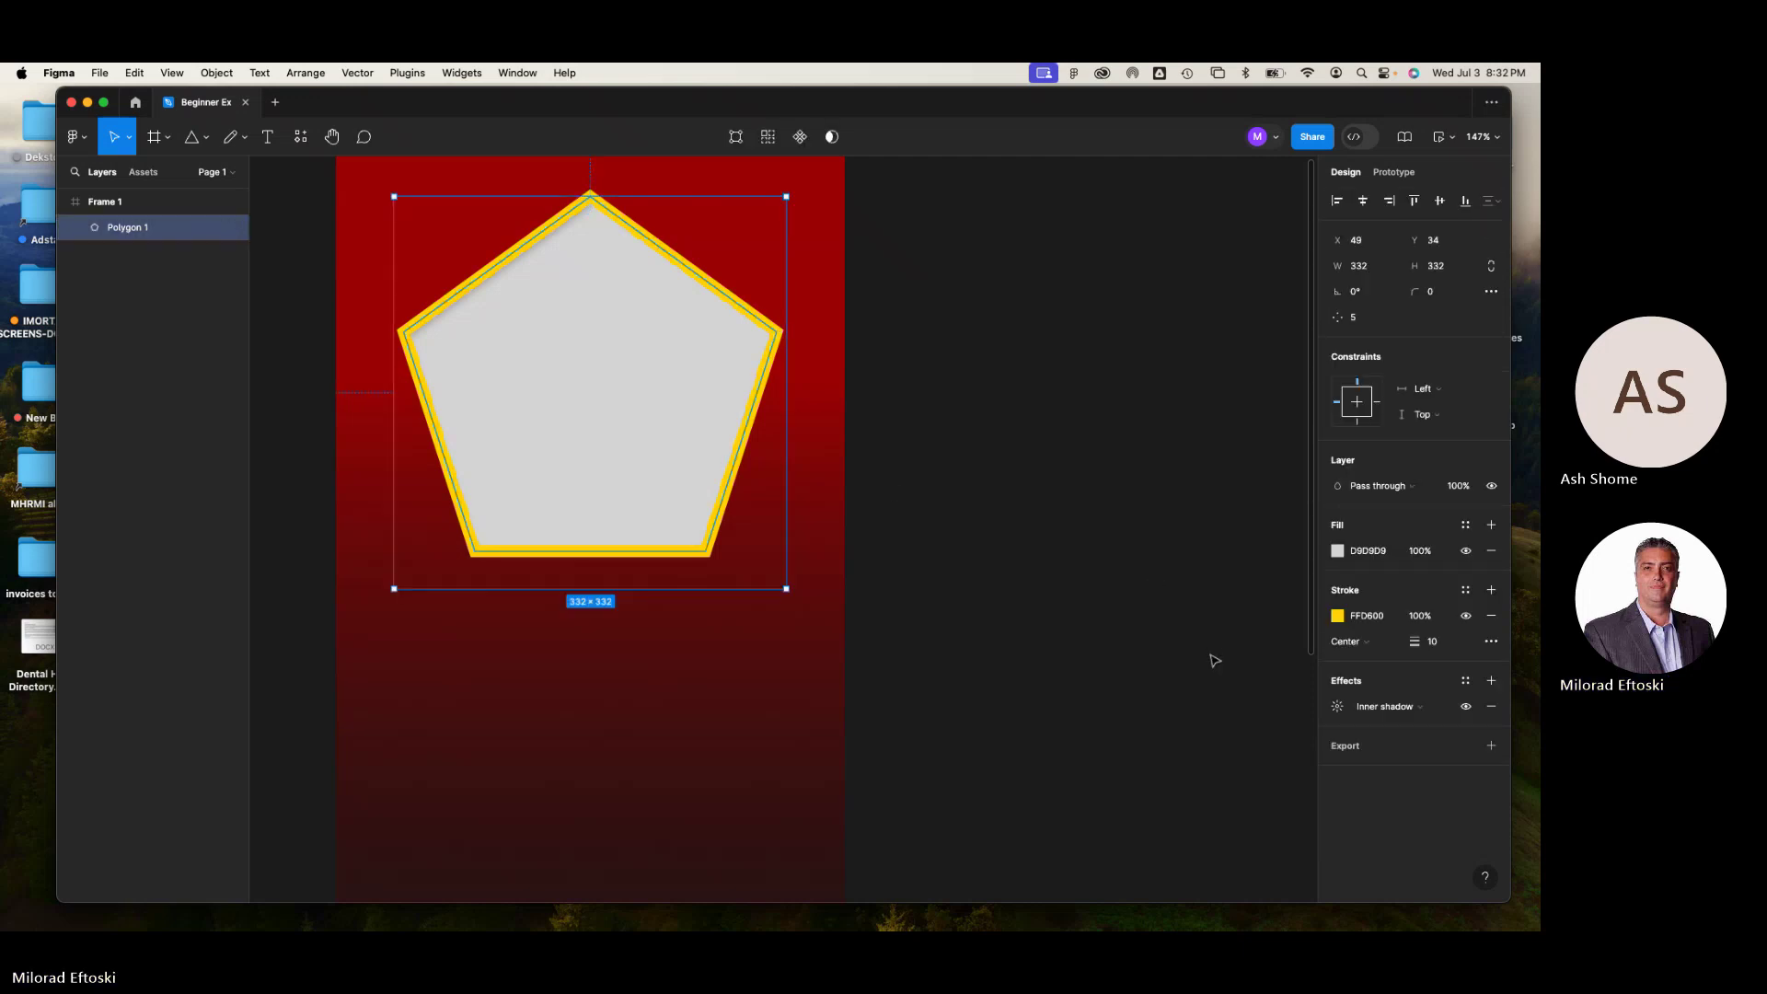
pyautogui.click(1392, 712)
pyautogui.click(1392, 713)
pyautogui.click(1337, 708)
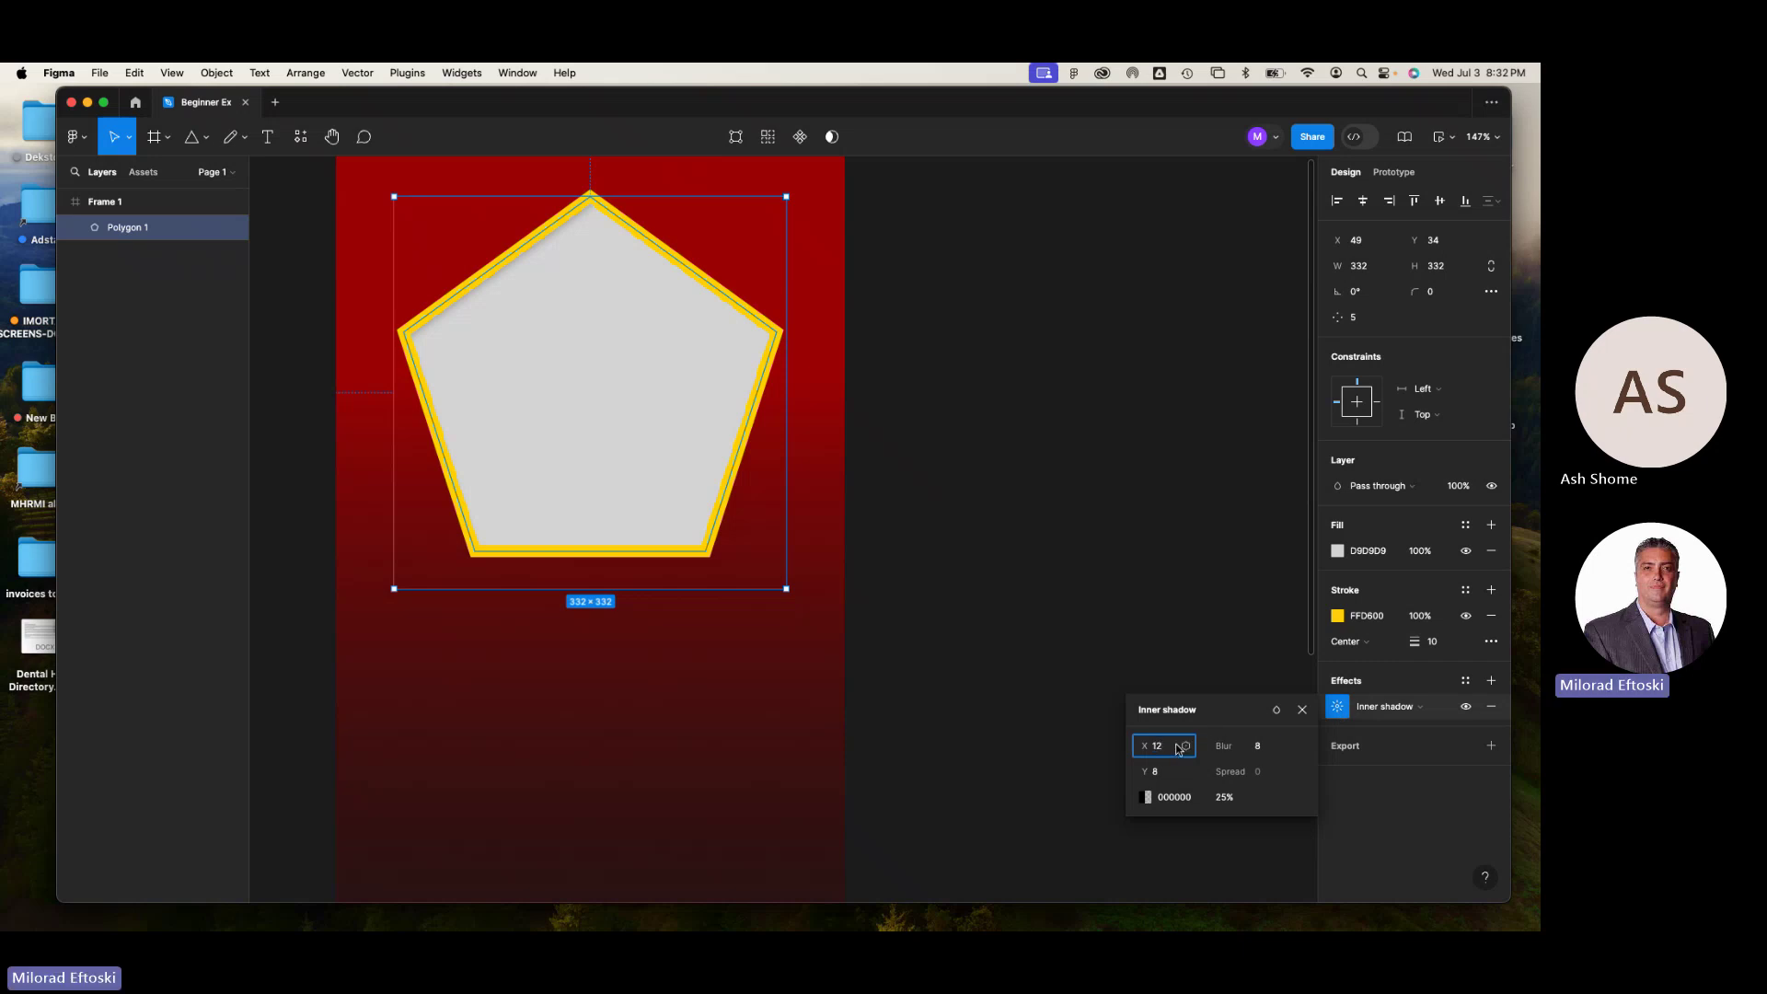
pyautogui.write('12')
pyautogui.click(1244, 745)
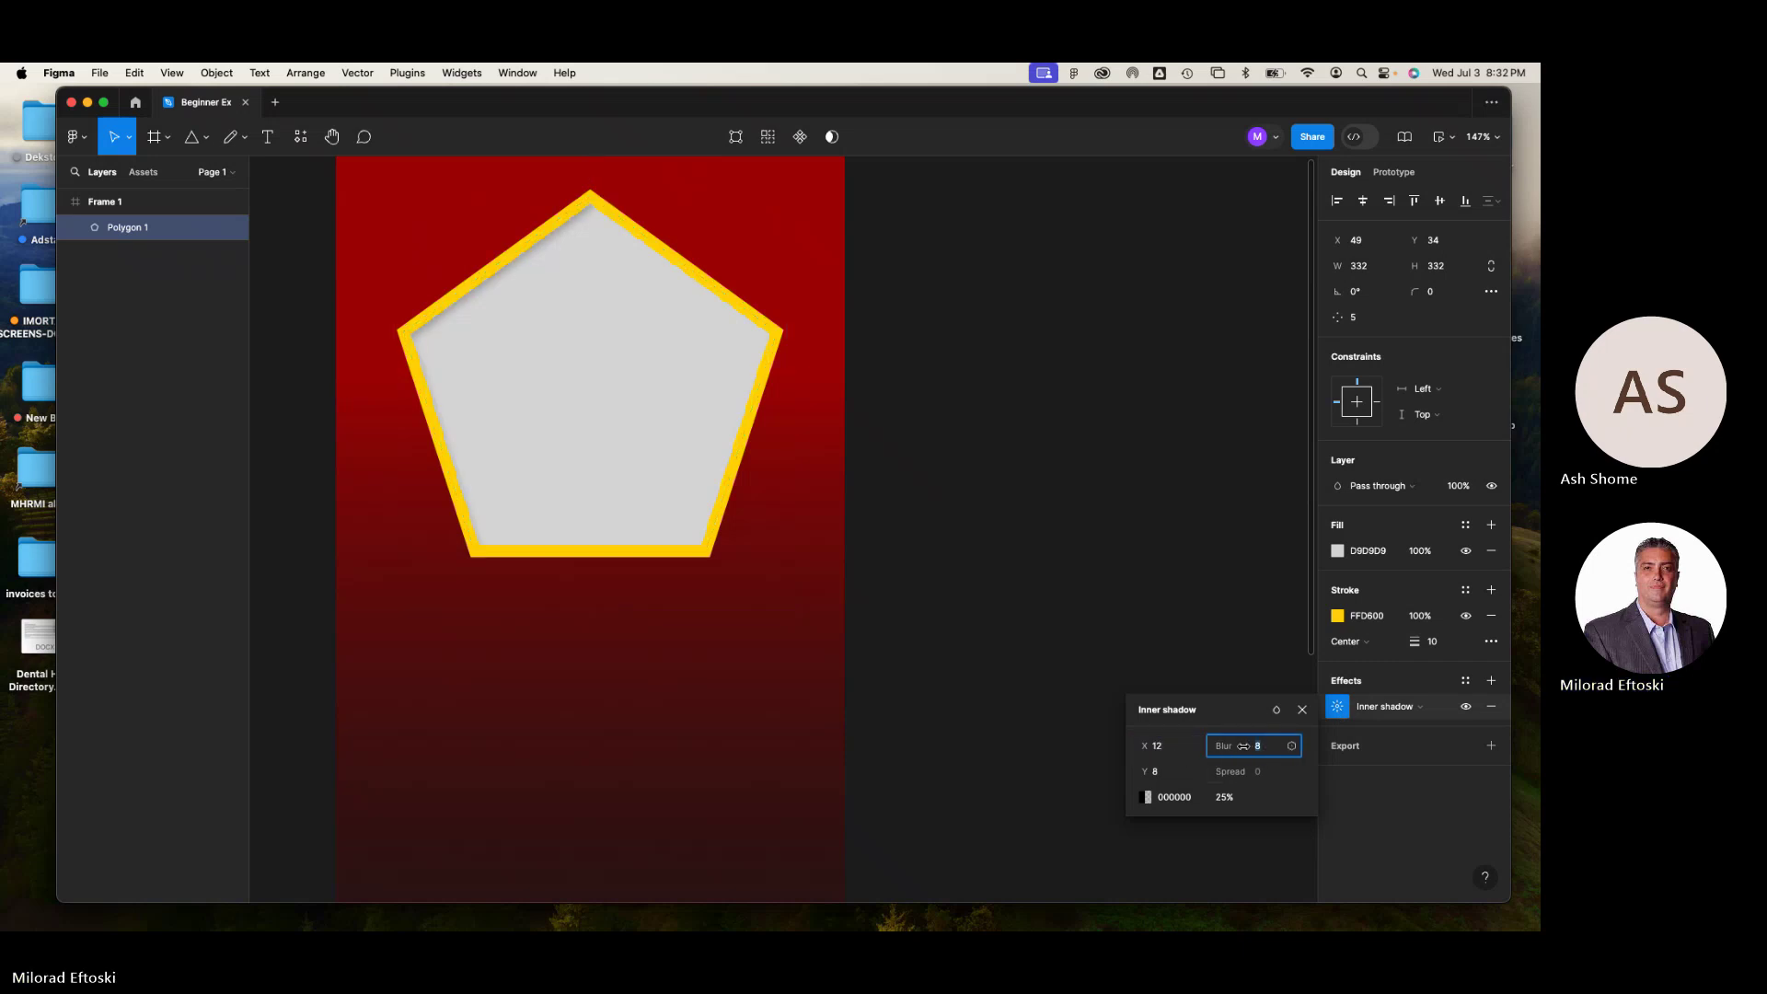
pyautogui.press('Return')
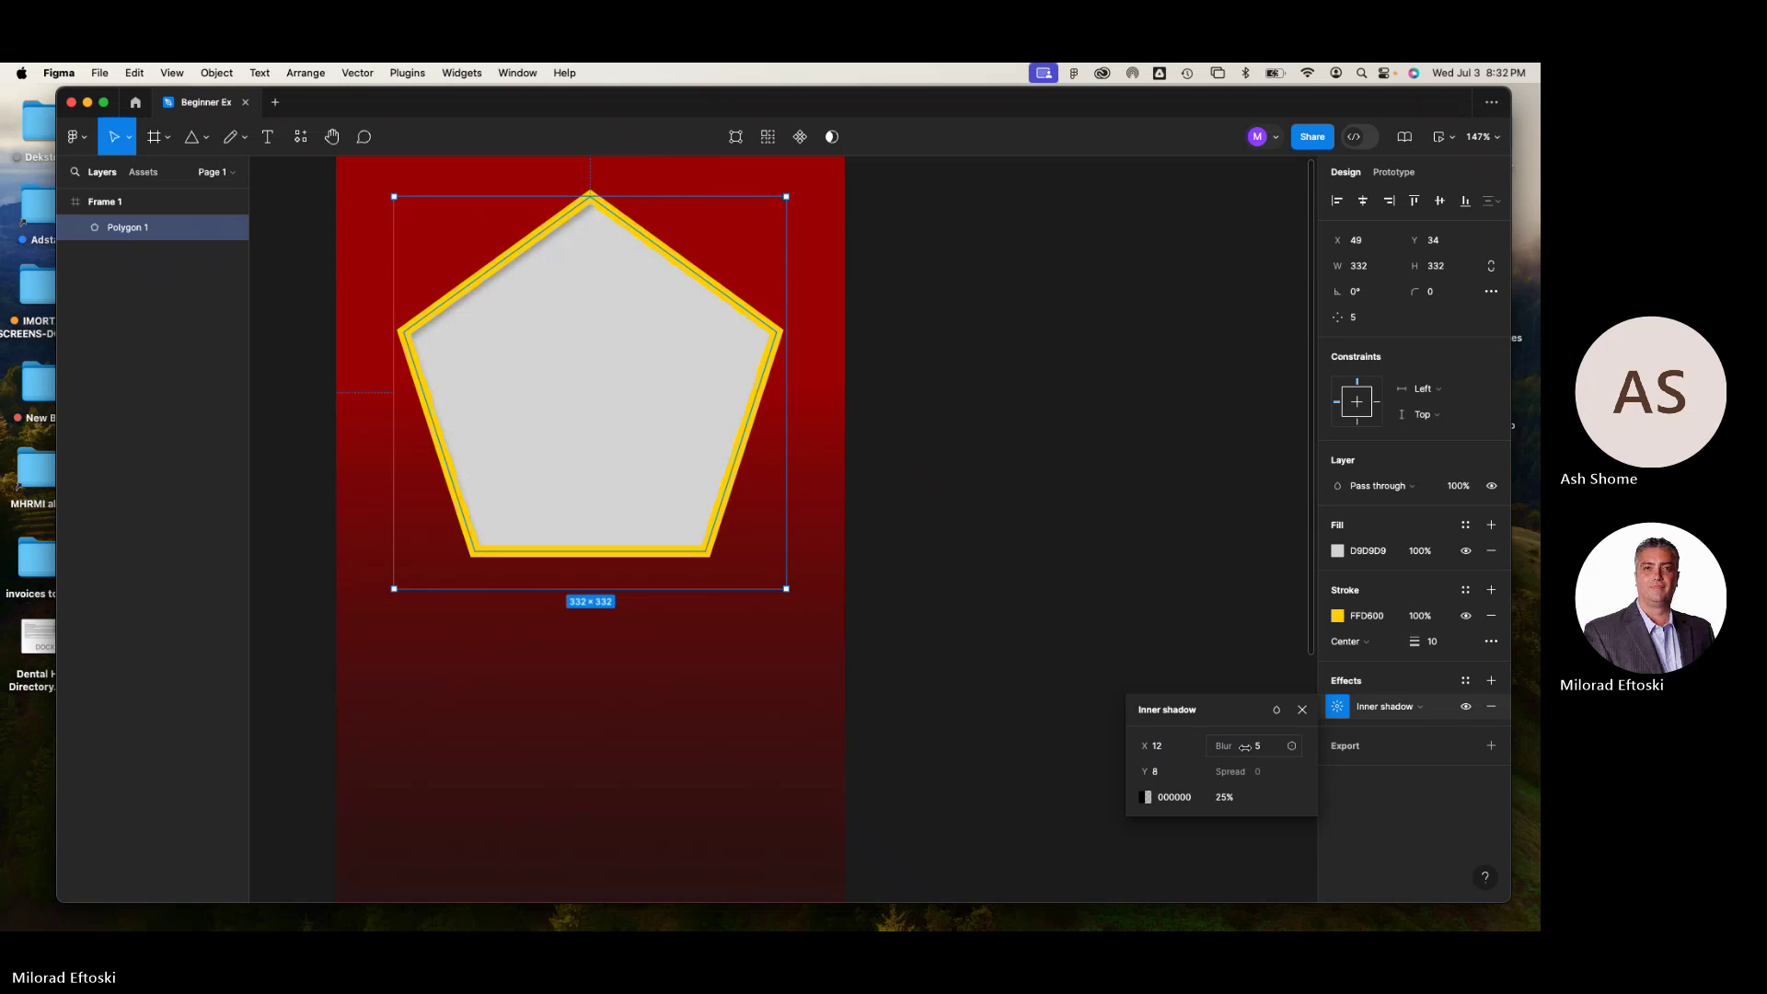
pyautogui.click(1164, 775)
pyautogui.click(1009, 601)
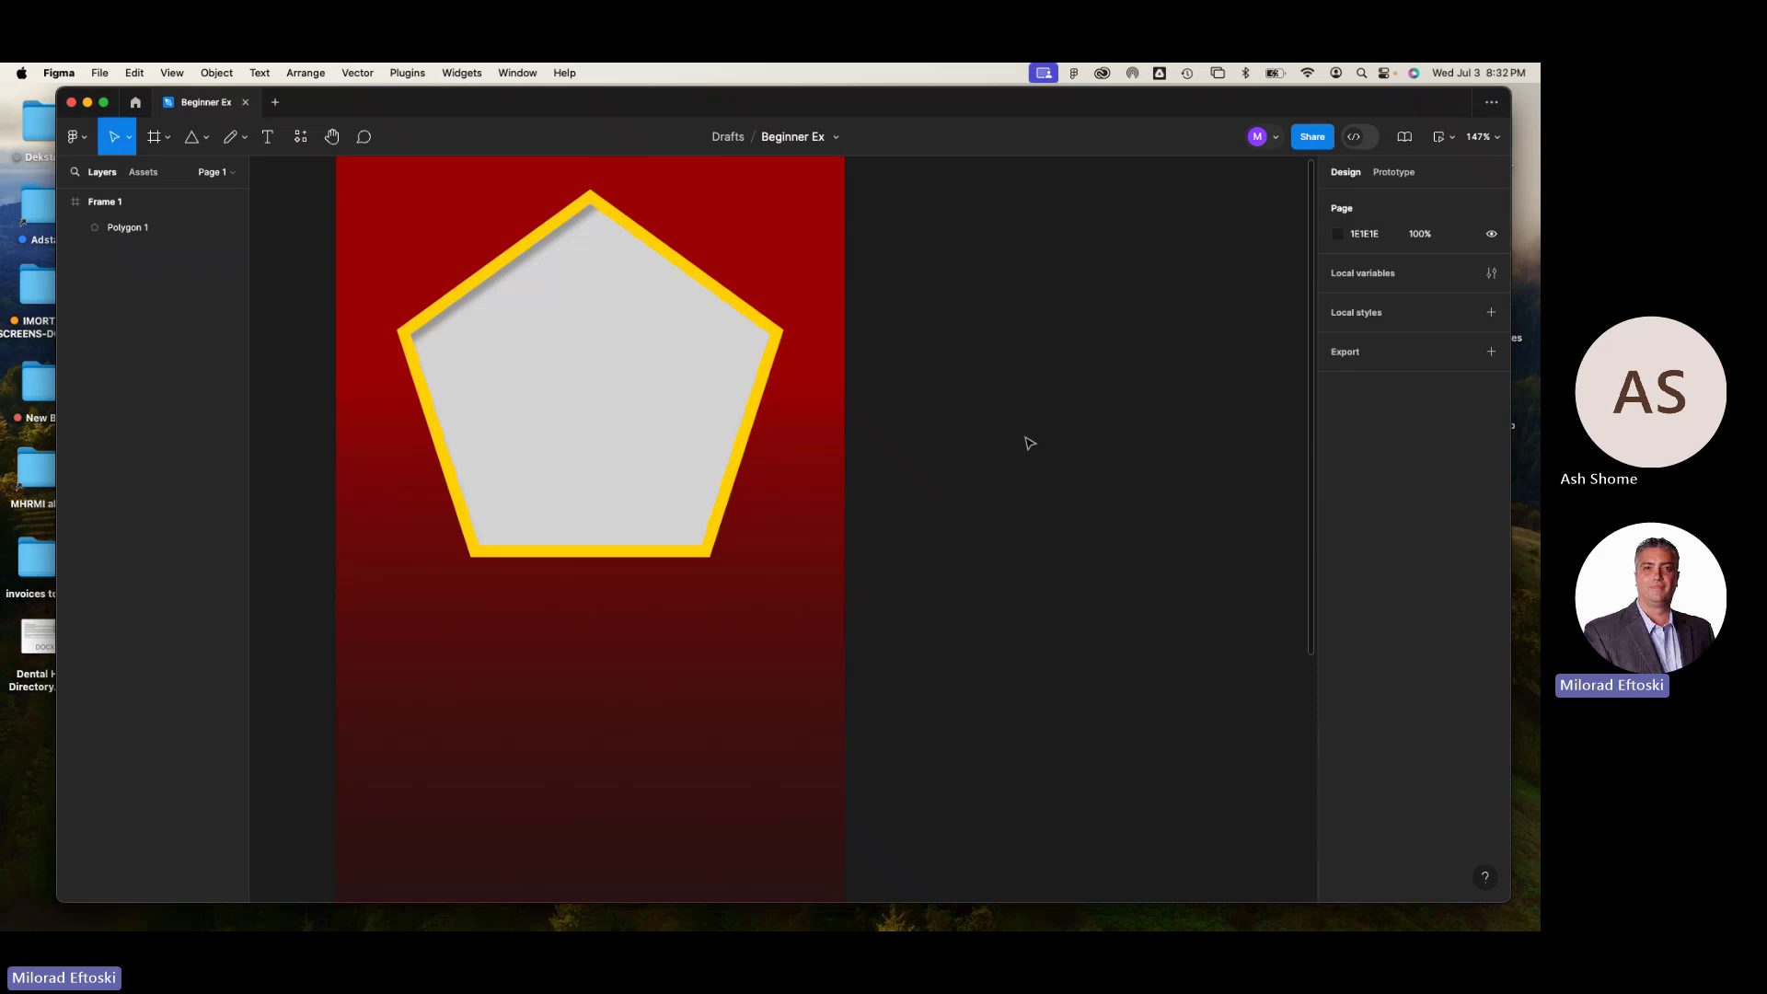
# - Draw a five-pointed star about 281 × 281 and centre it inside the pentagon at about X 75, Y 60
pyautogui.press('-')
pyautogui.press('-')
pyautogui.press('-')
pyautogui.press('+')
pyautogui.press('+')
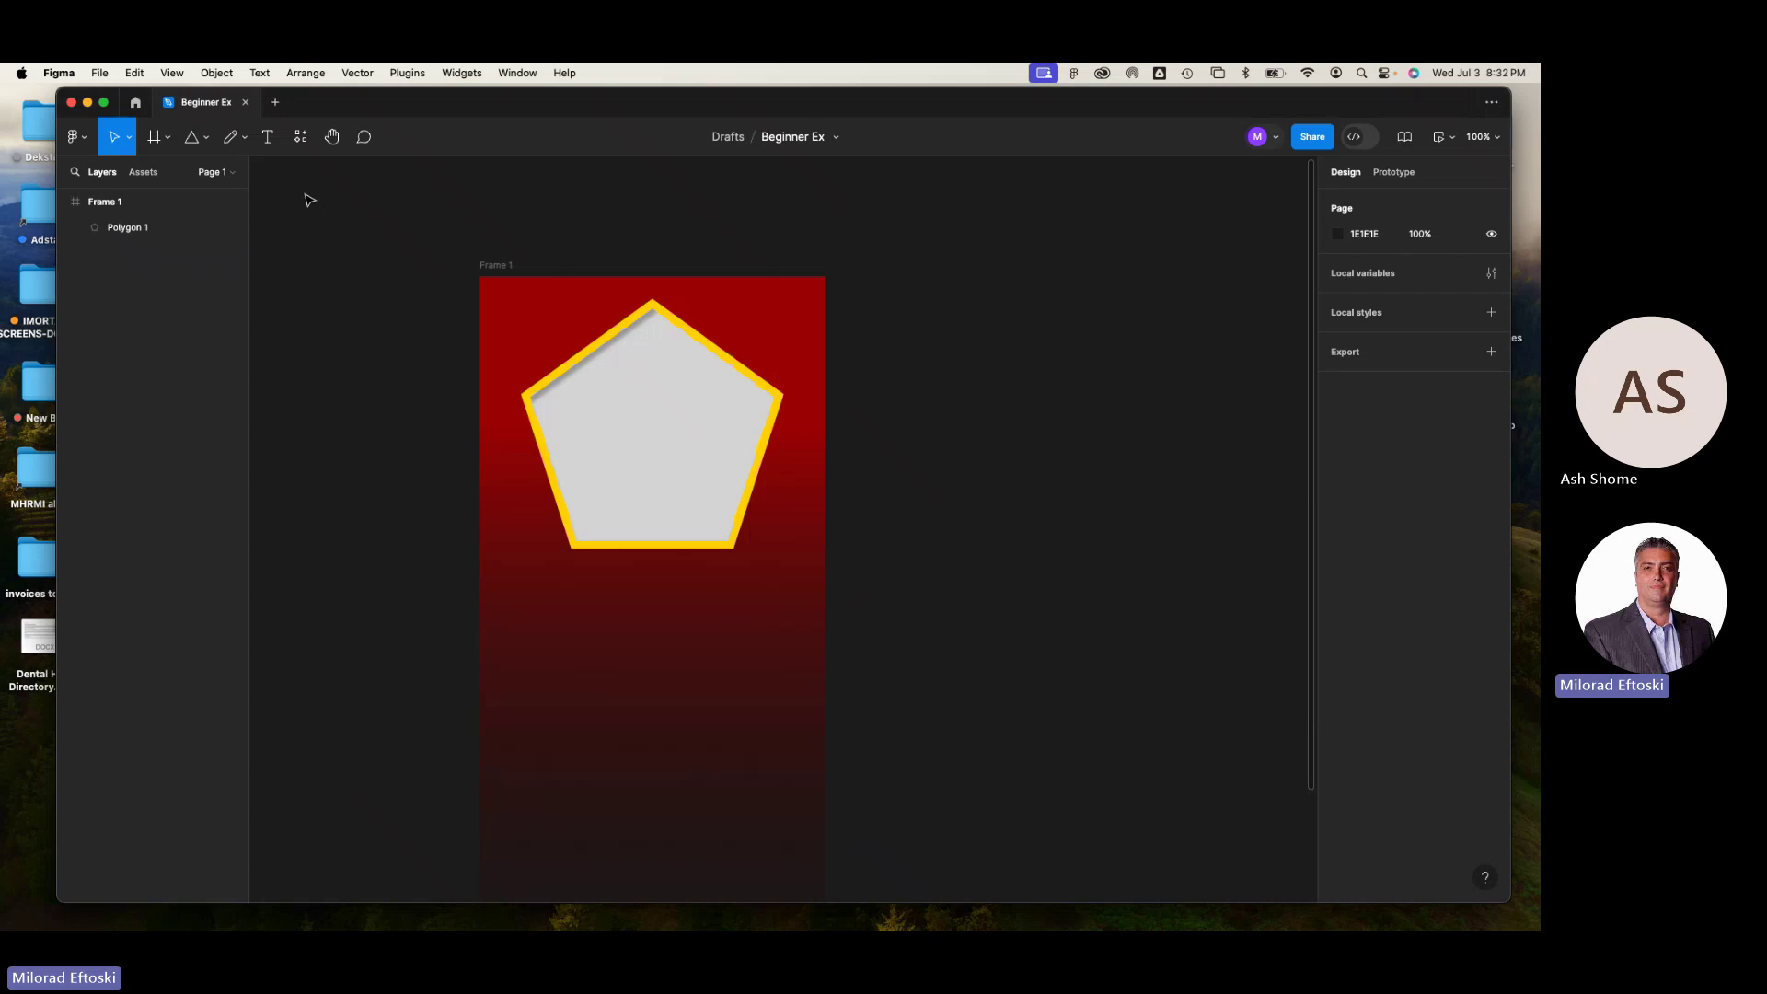
pyautogui.click(209, 140)
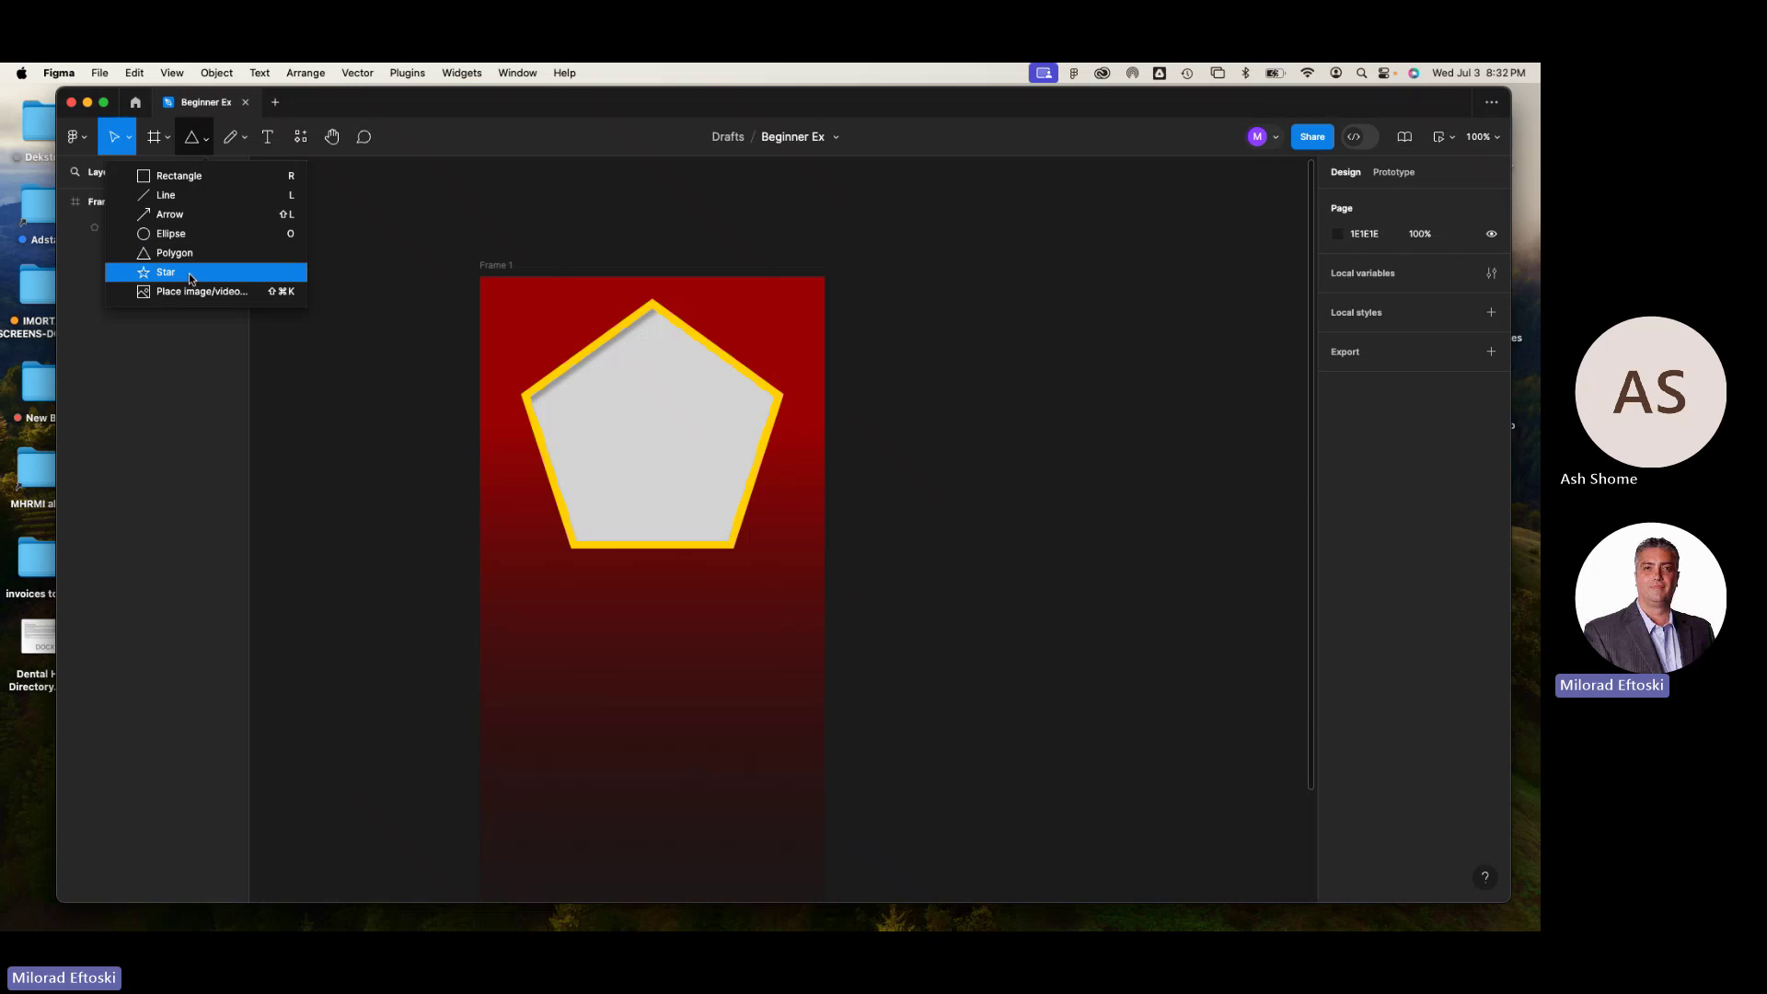
pyautogui.click(195, 273)
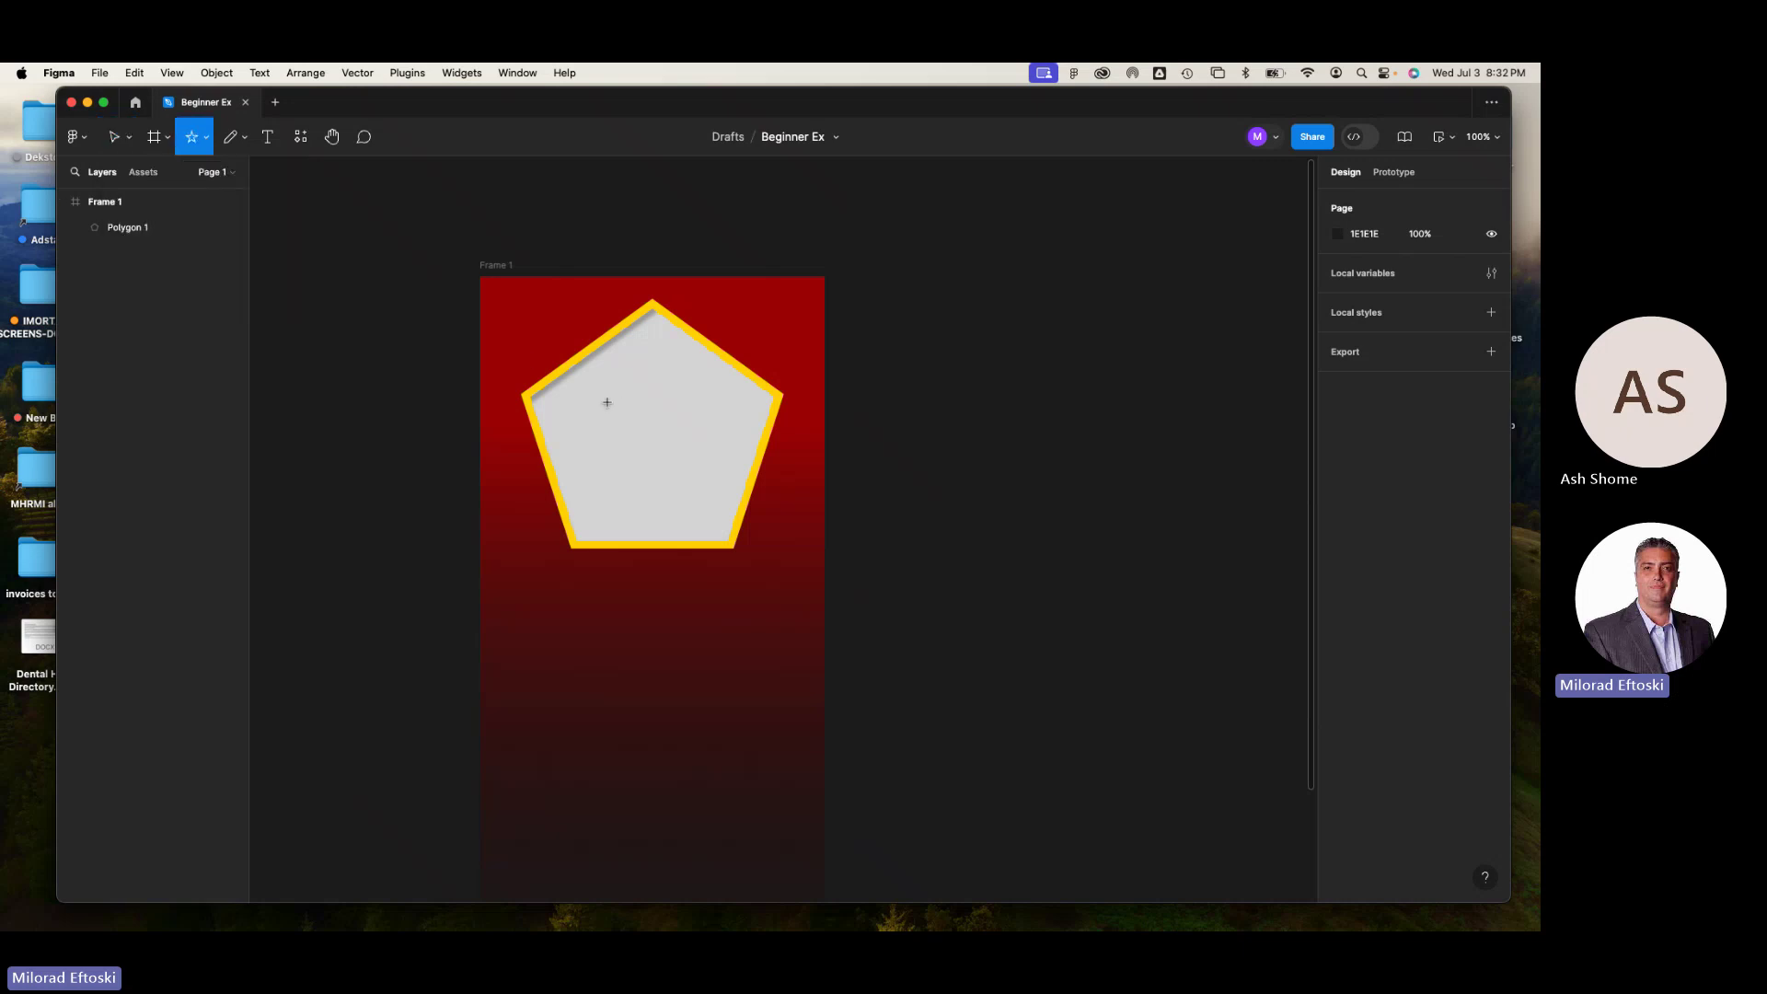
pyautogui.moveTo(607, 405); pyautogui.dragTo(831, 632)
pyautogui.moveTo(736, 529); pyautogui.dragTo(662, 457)
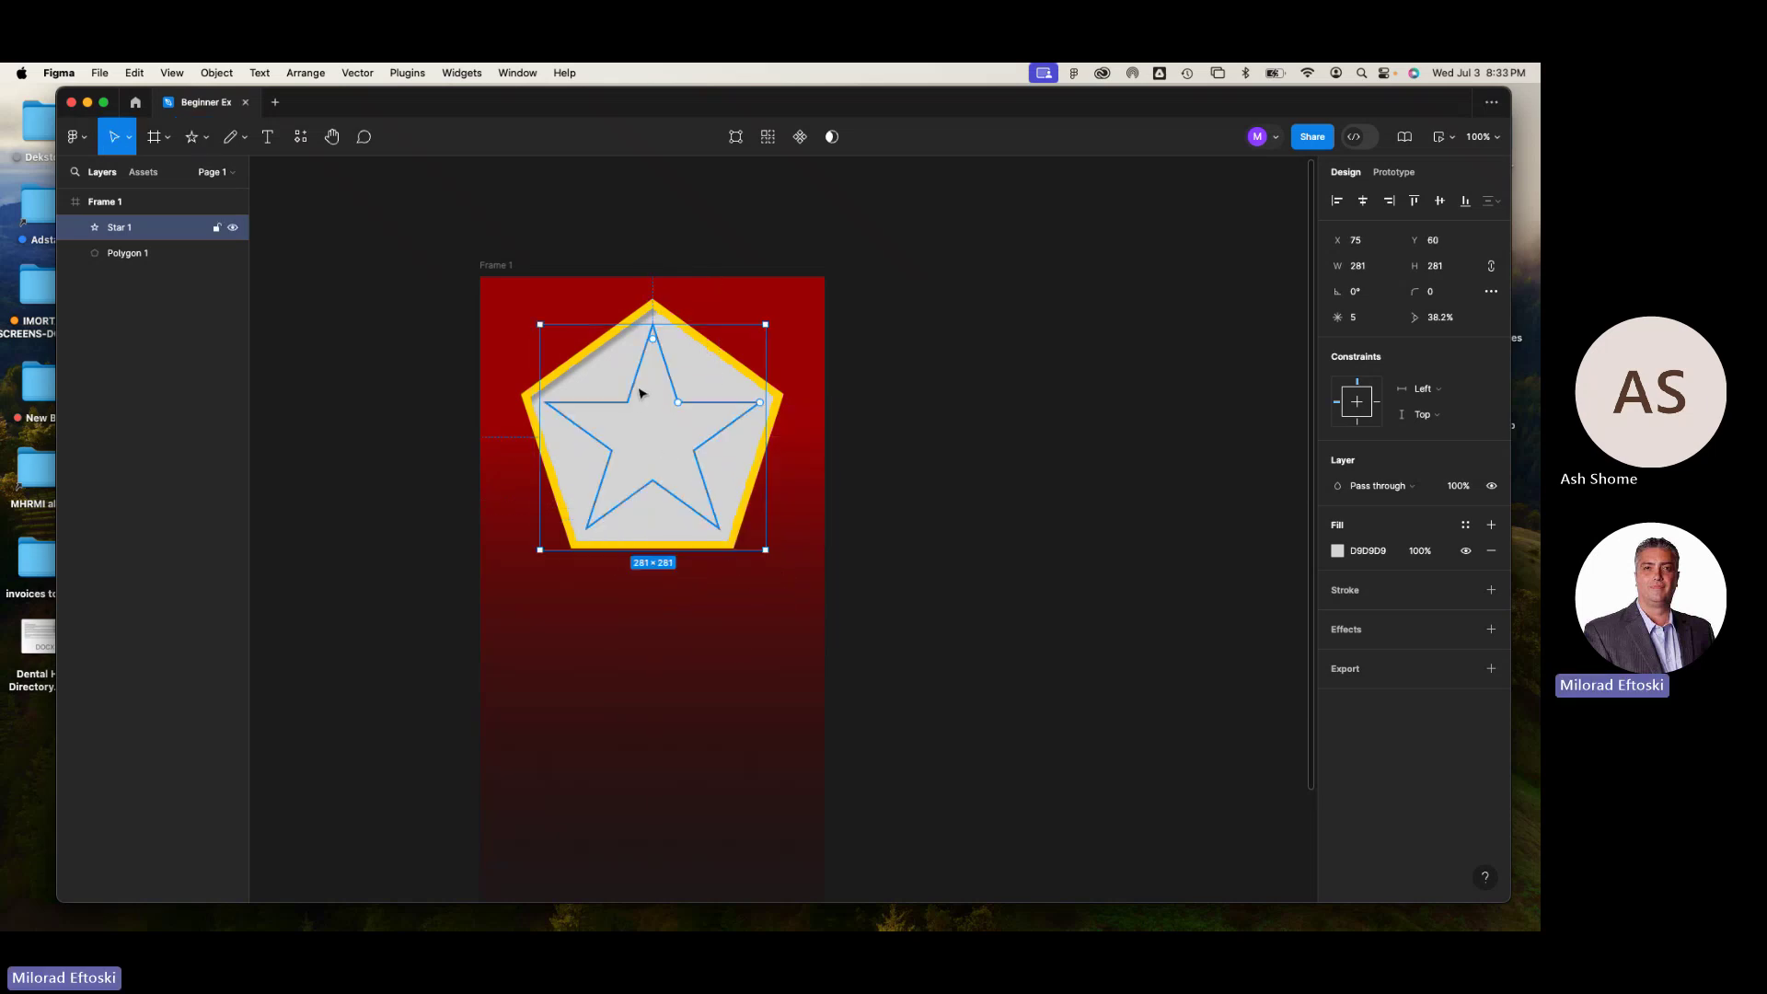
# - Move the star and the pentagon together up and to the right, and undo the move
pyautogui.keyDown('shift'); pyautogui.click(679, 358); pyautogui.keyUp('shift')
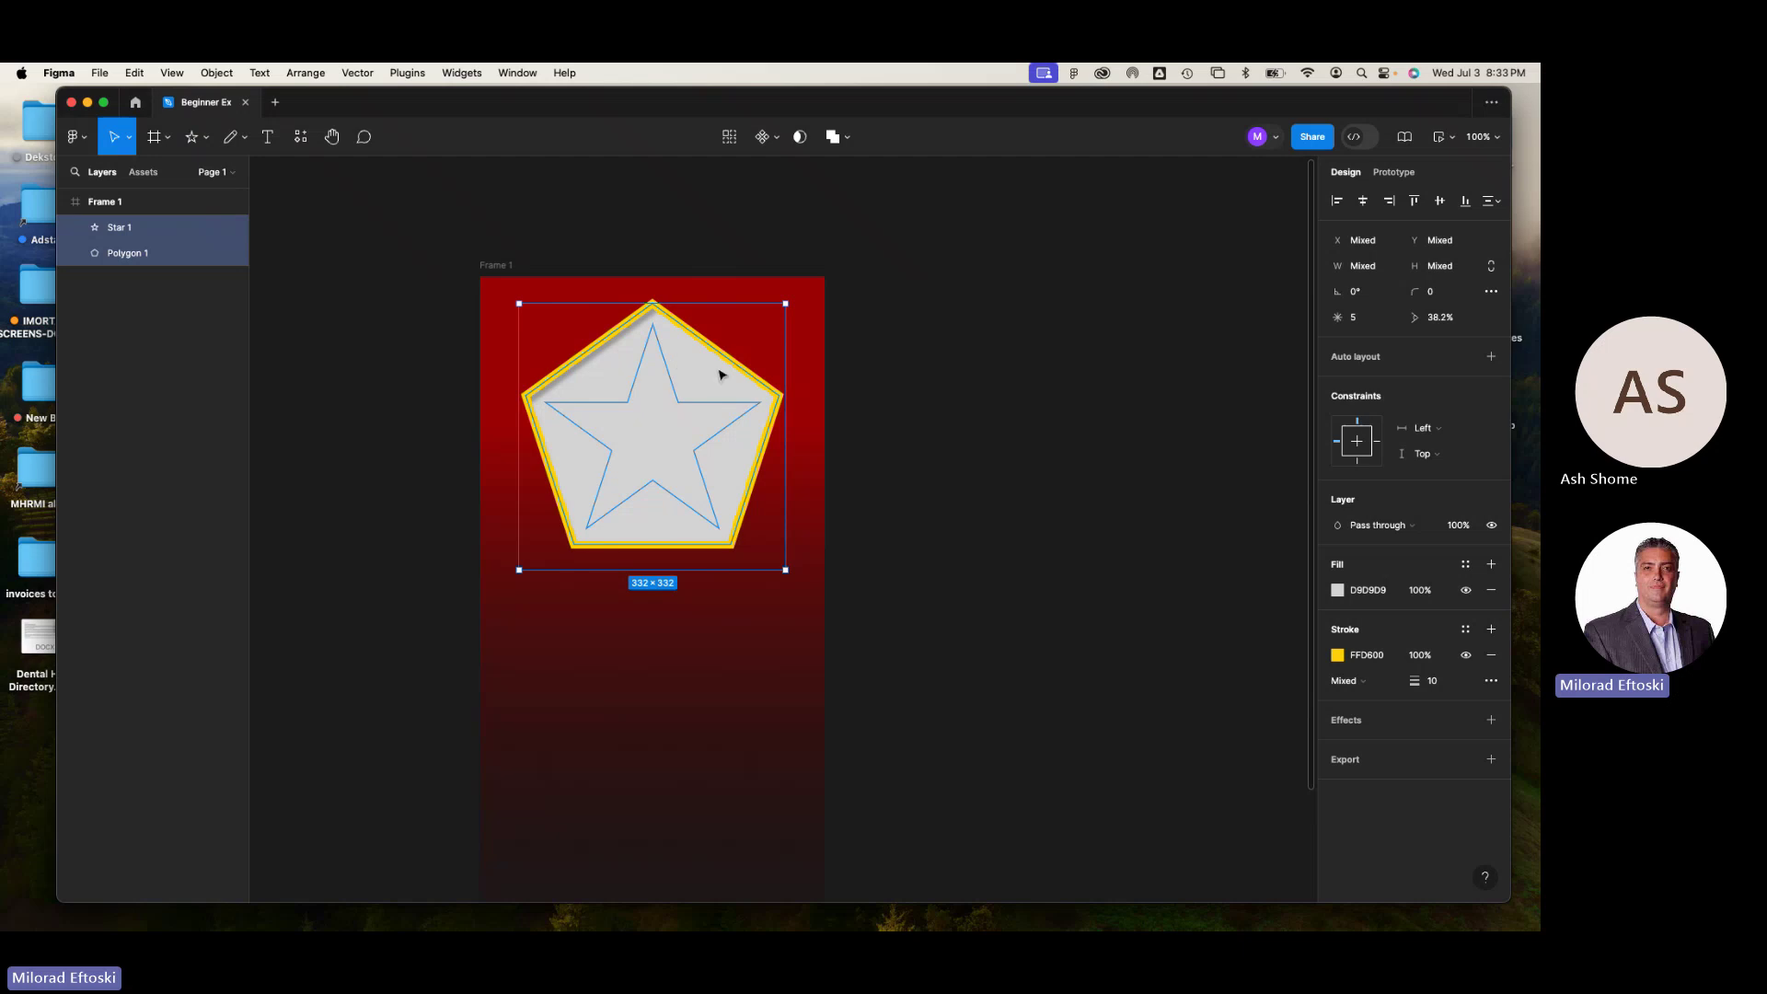
pyautogui.moveTo(721, 374); pyautogui.dragTo(806, 333)
pyautogui.press('super+z')
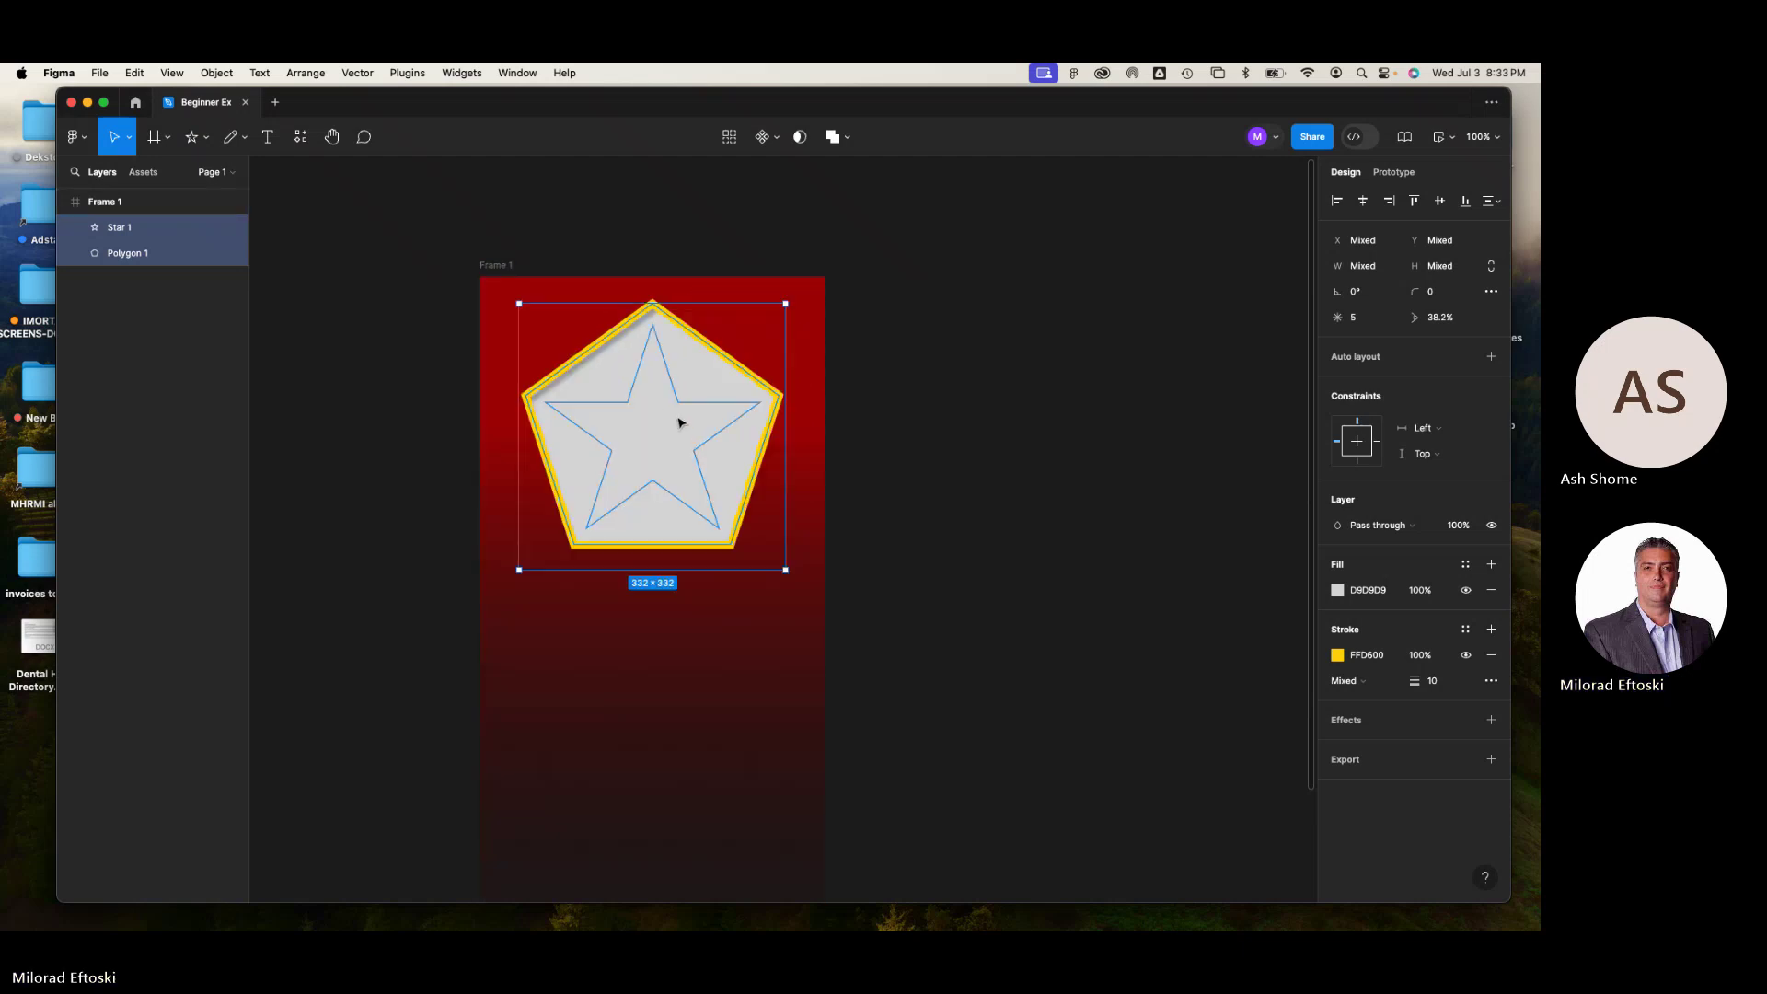
pyautogui.click(929, 502)
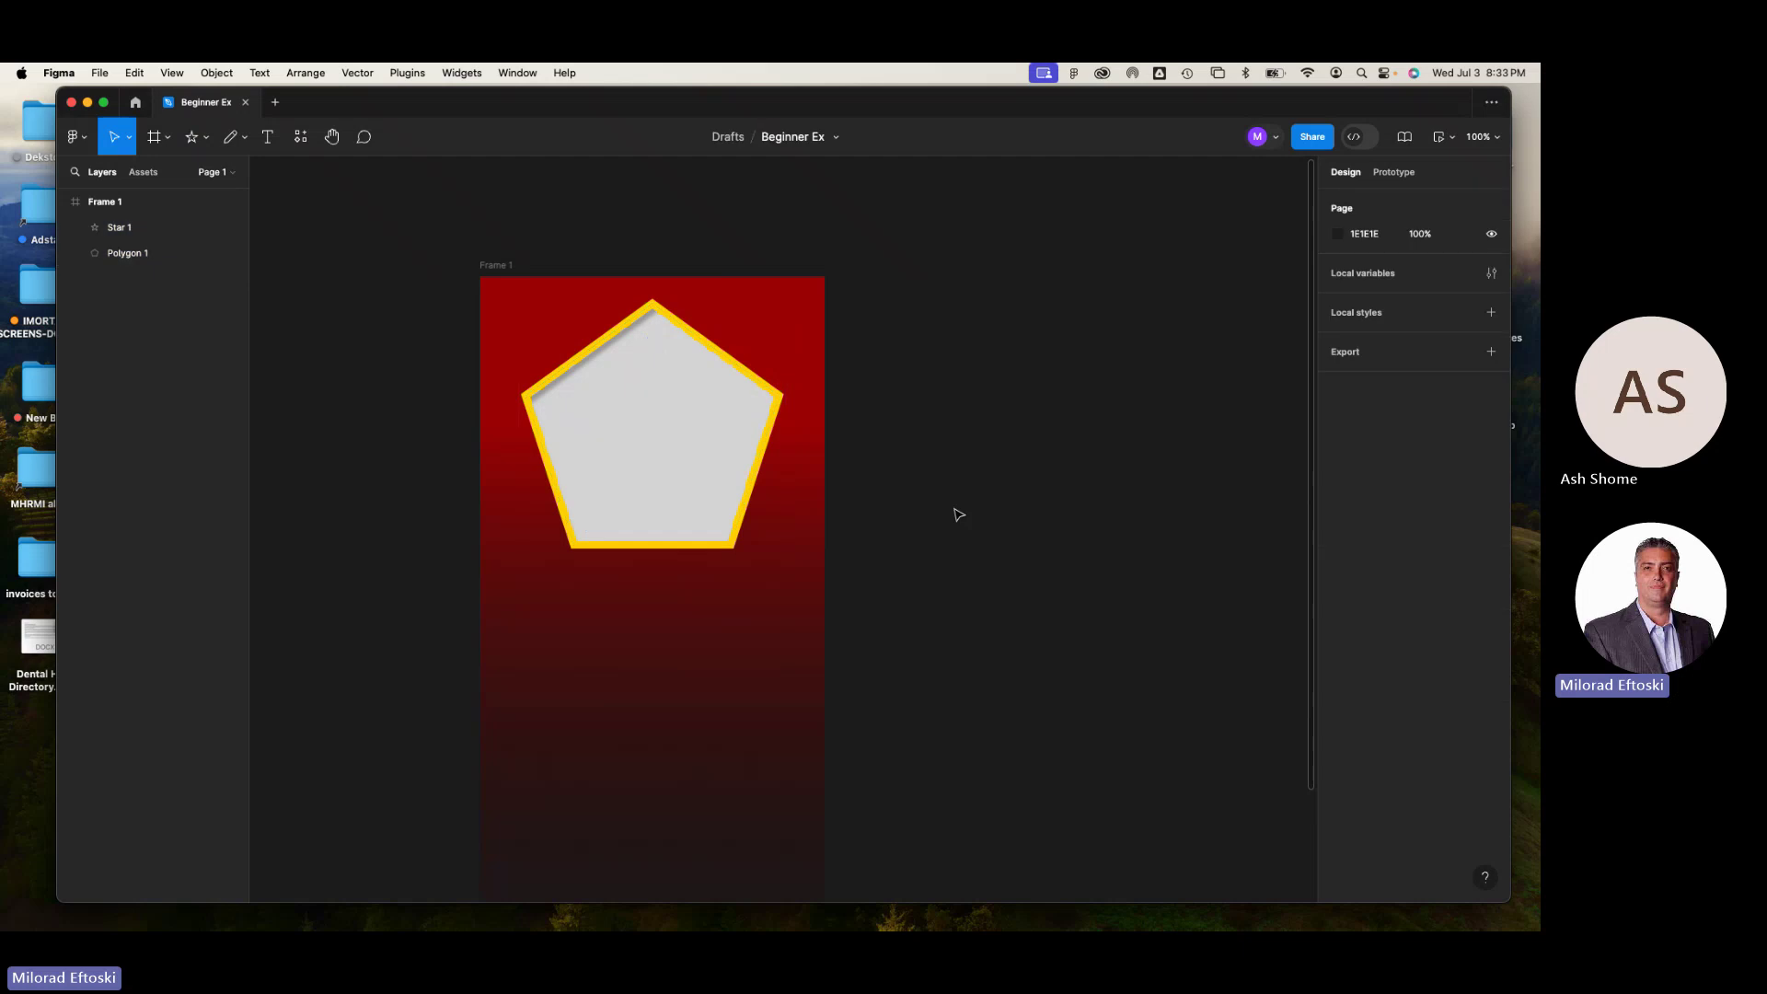
# - Change the star's fill to blue 3350E5
pyautogui.click(662, 446)
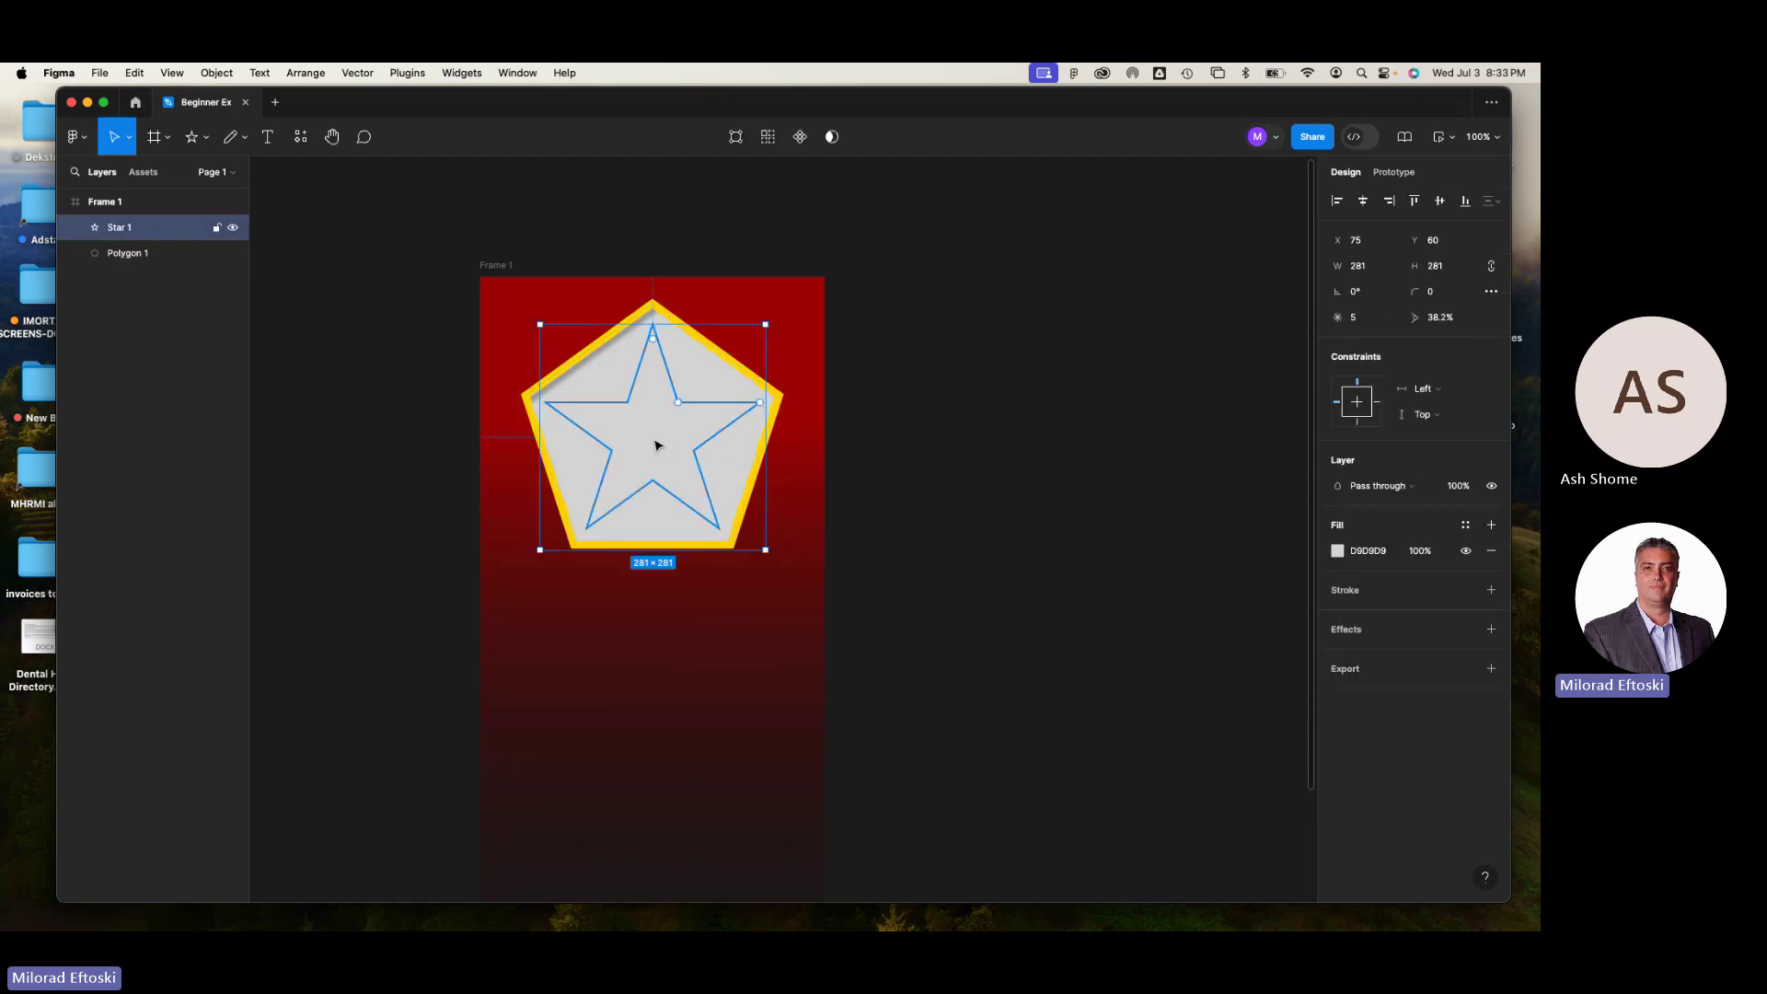
pyautogui.click(1337, 550)
pyautogui.moveTo(1239, 703); pyautogui.dragTo(1252, 700)
pyautogui.click(1268, 512)
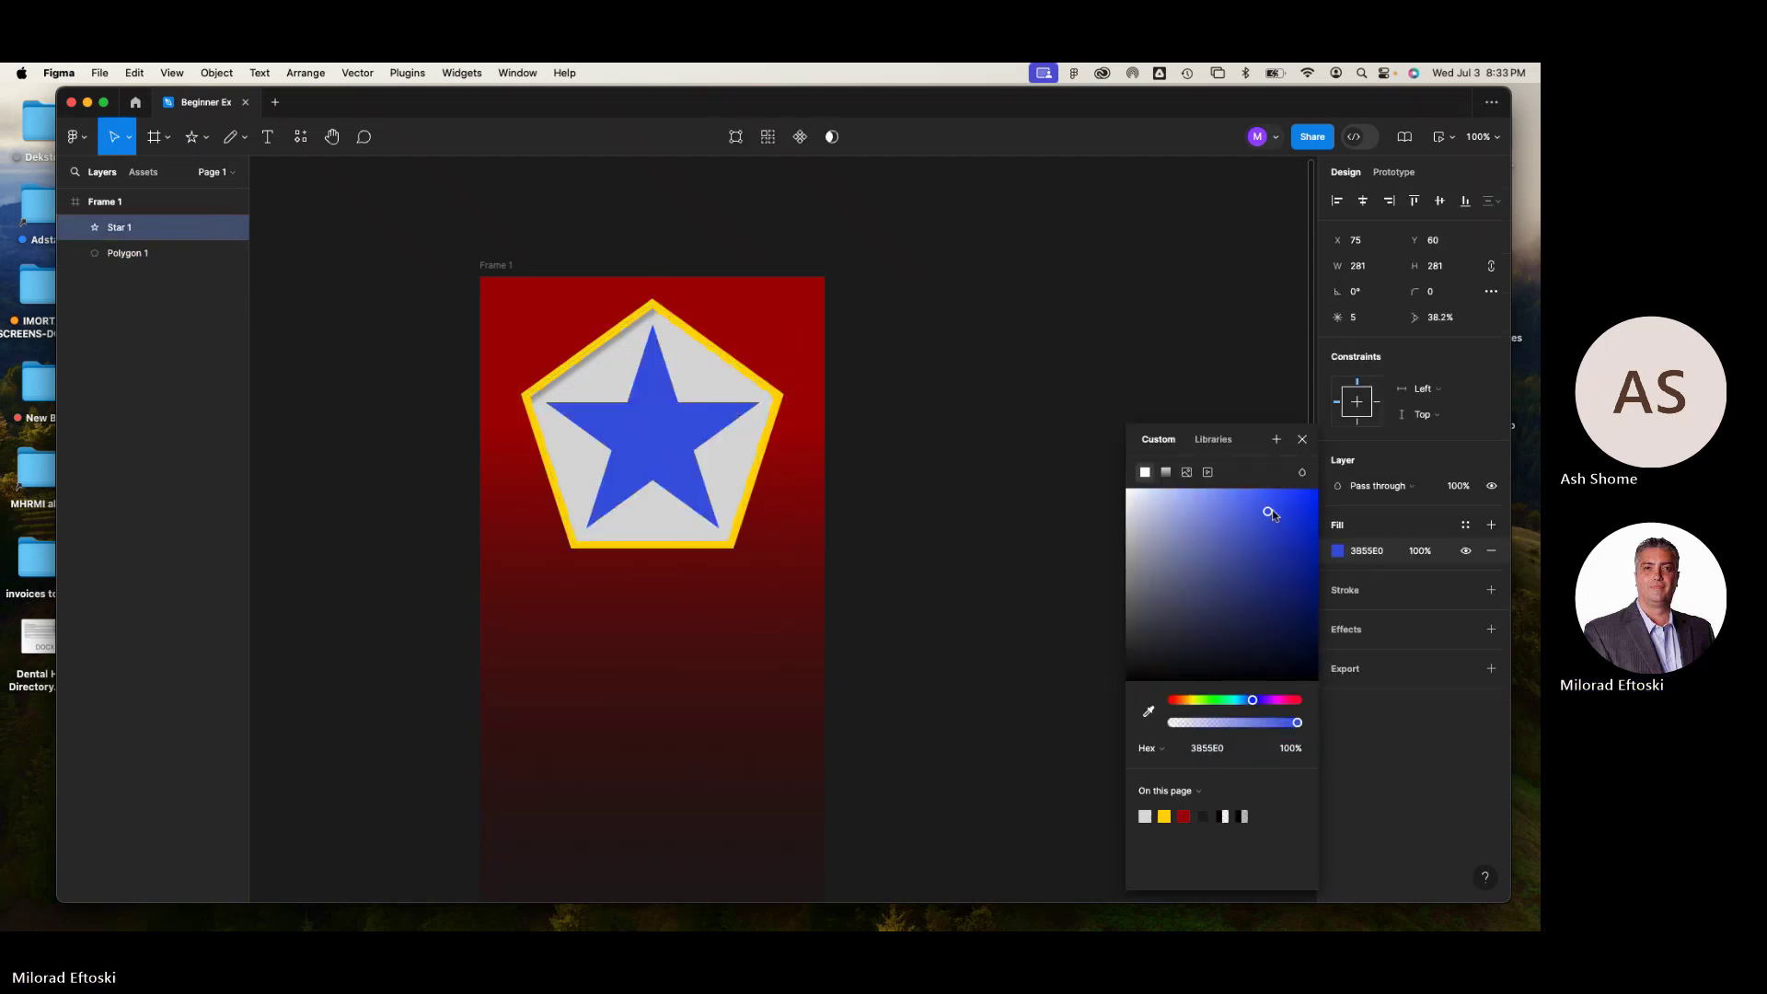
pyautogui.click(1035, 337)
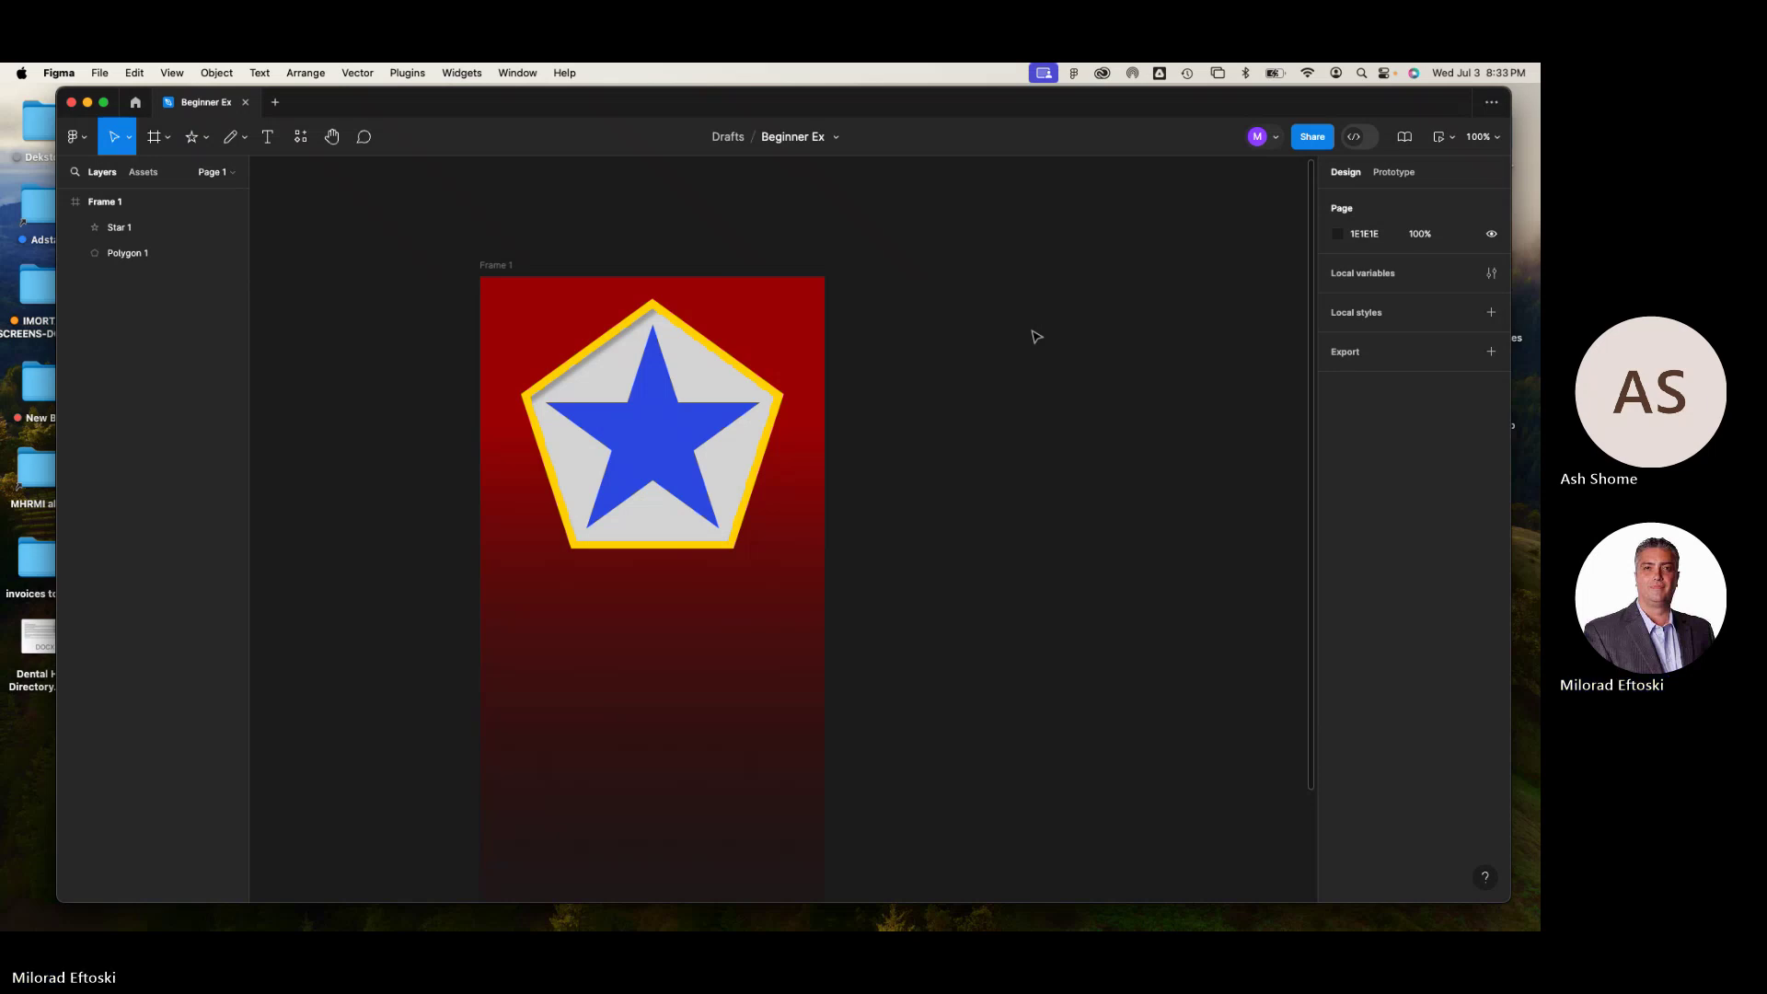
# - Subtract the blue star from the pentagon to cut a star-shaped hole
pyautogui.click(647, 451)
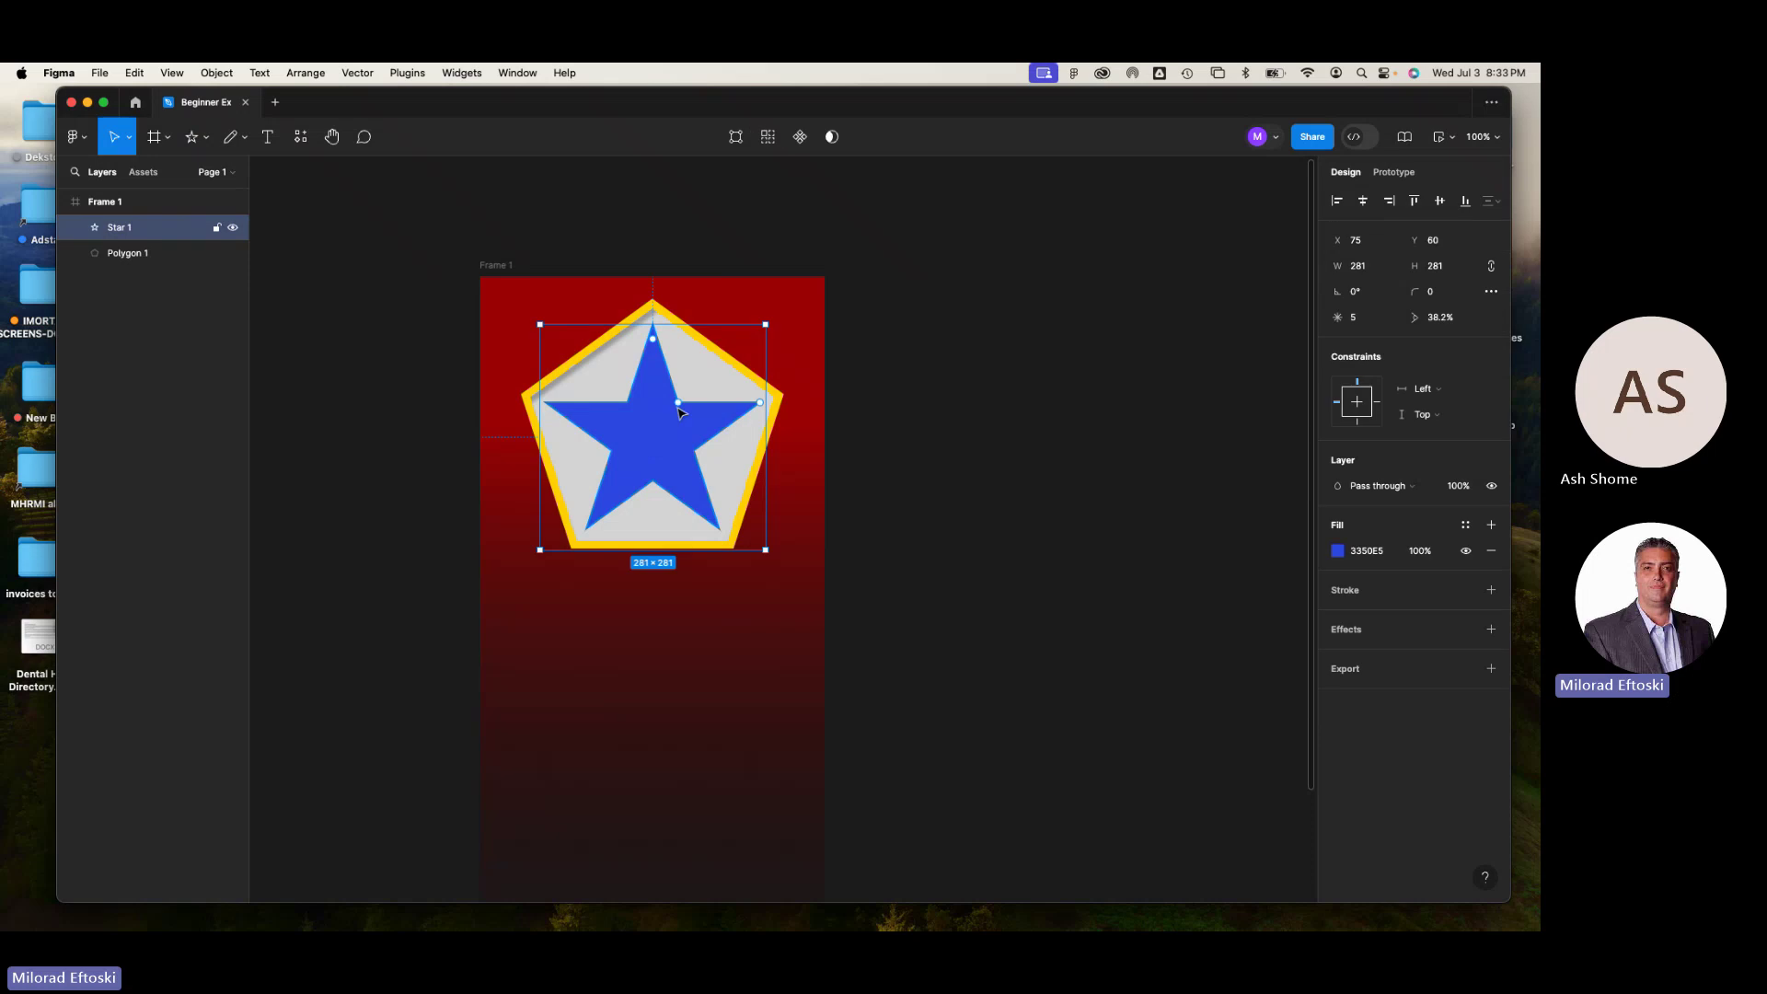
pyautogui.keyDown('shift'); pyautogui.click(578, 364); pyautogui.keyUp('shift')
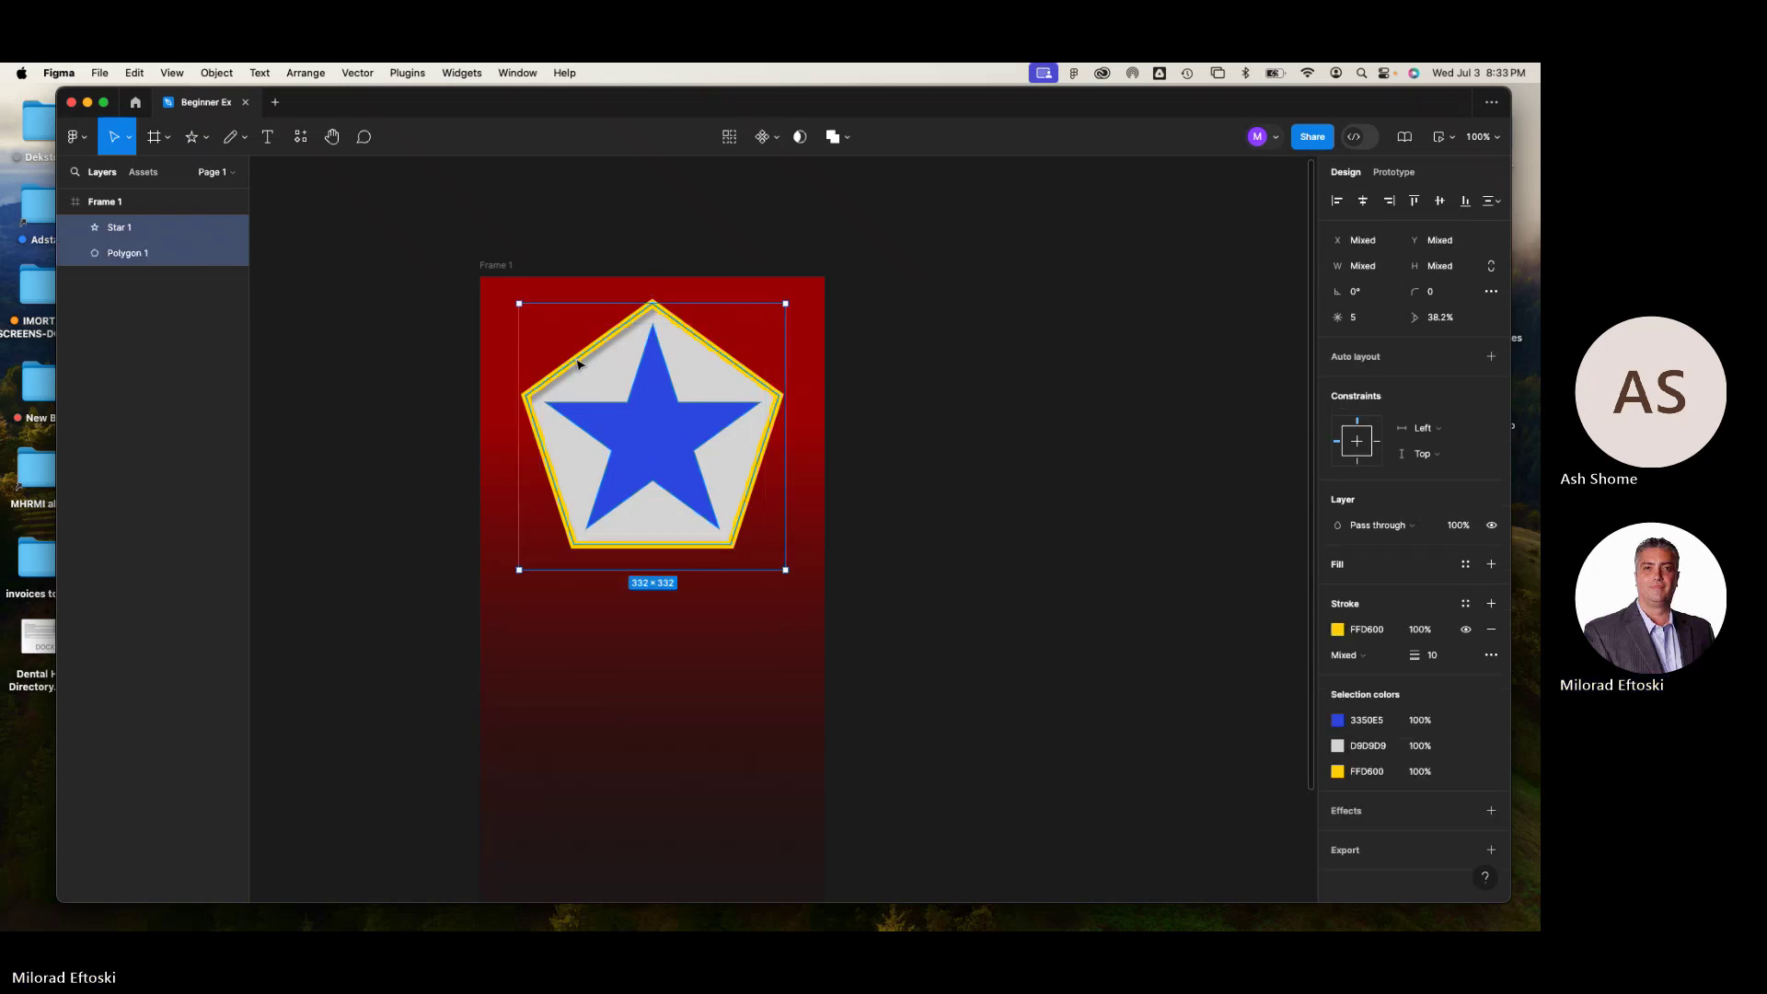
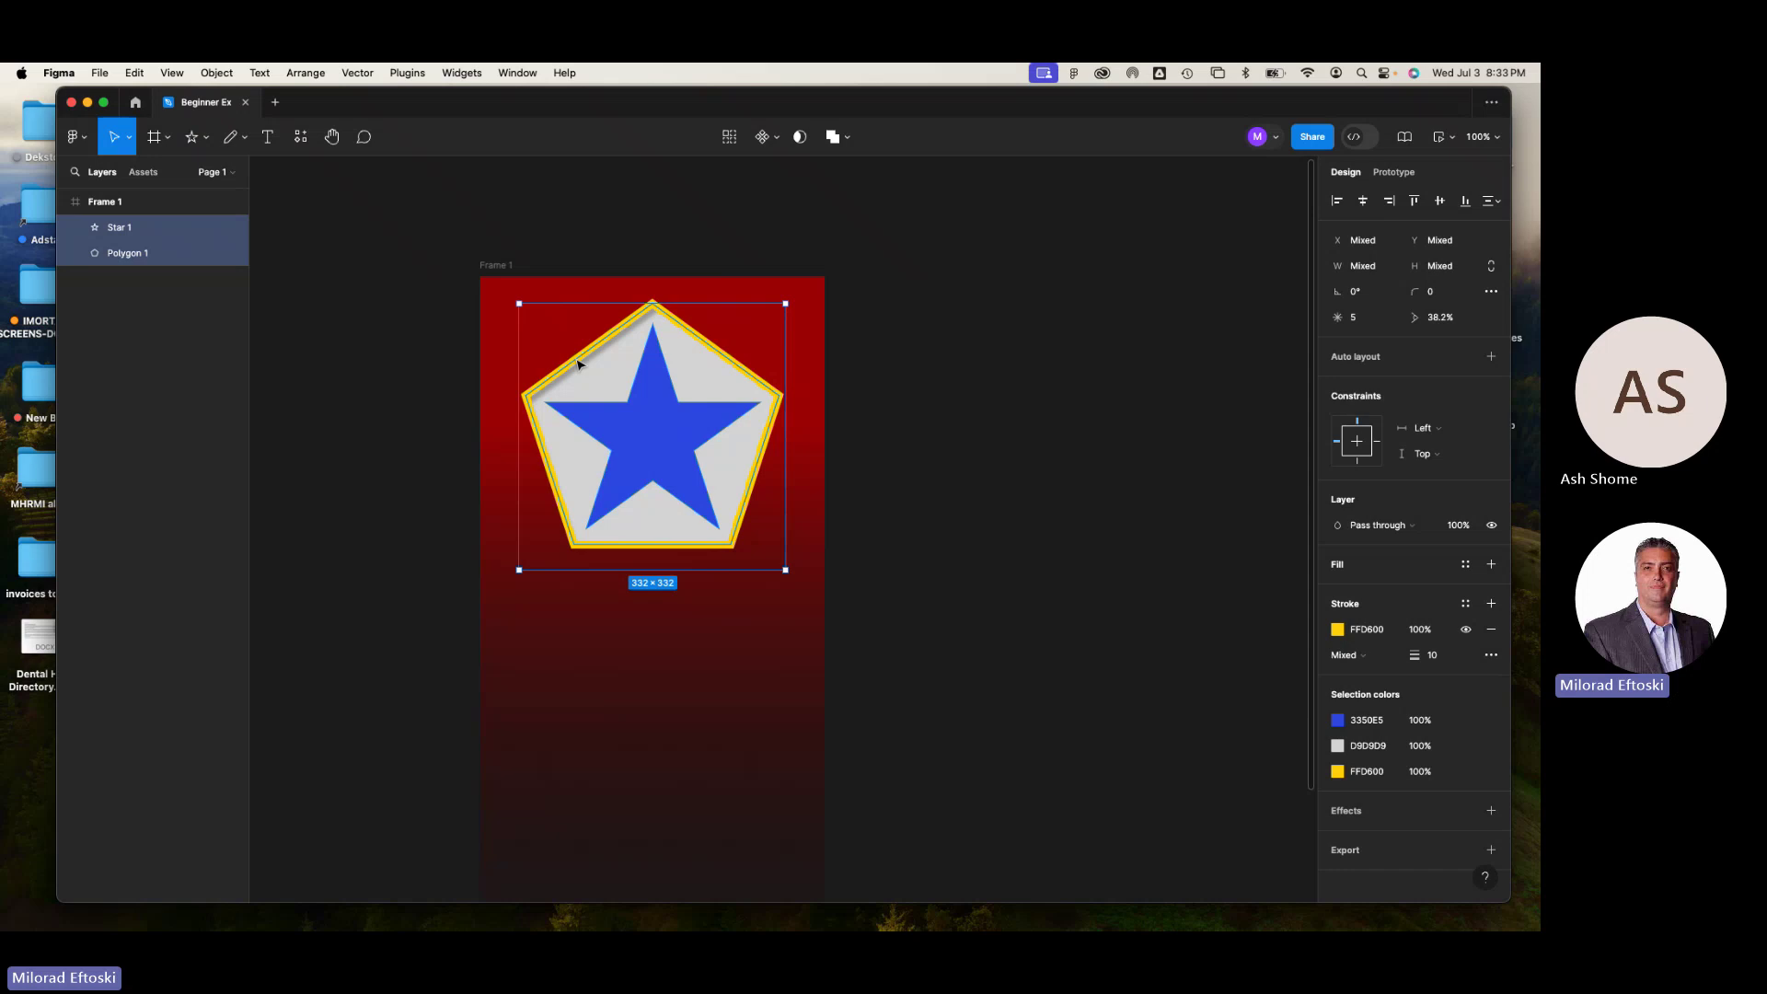
pyautogui.click(845, 140)
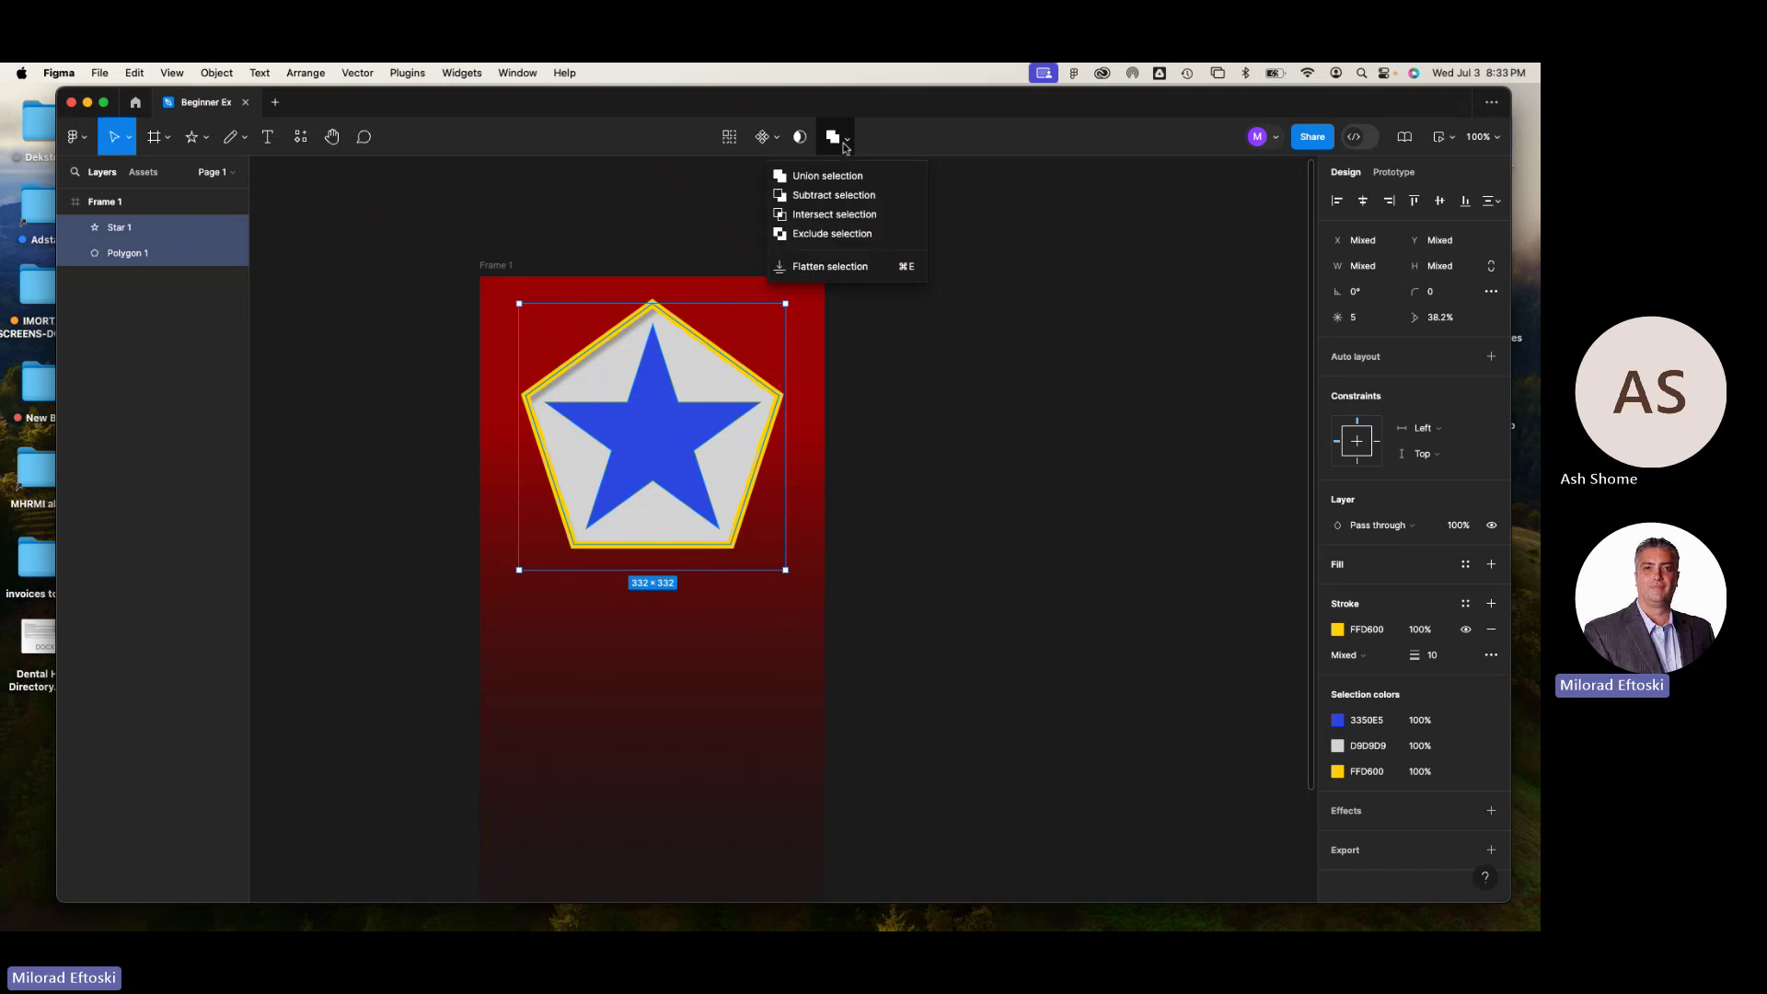
pyautogui.click(834, 195)
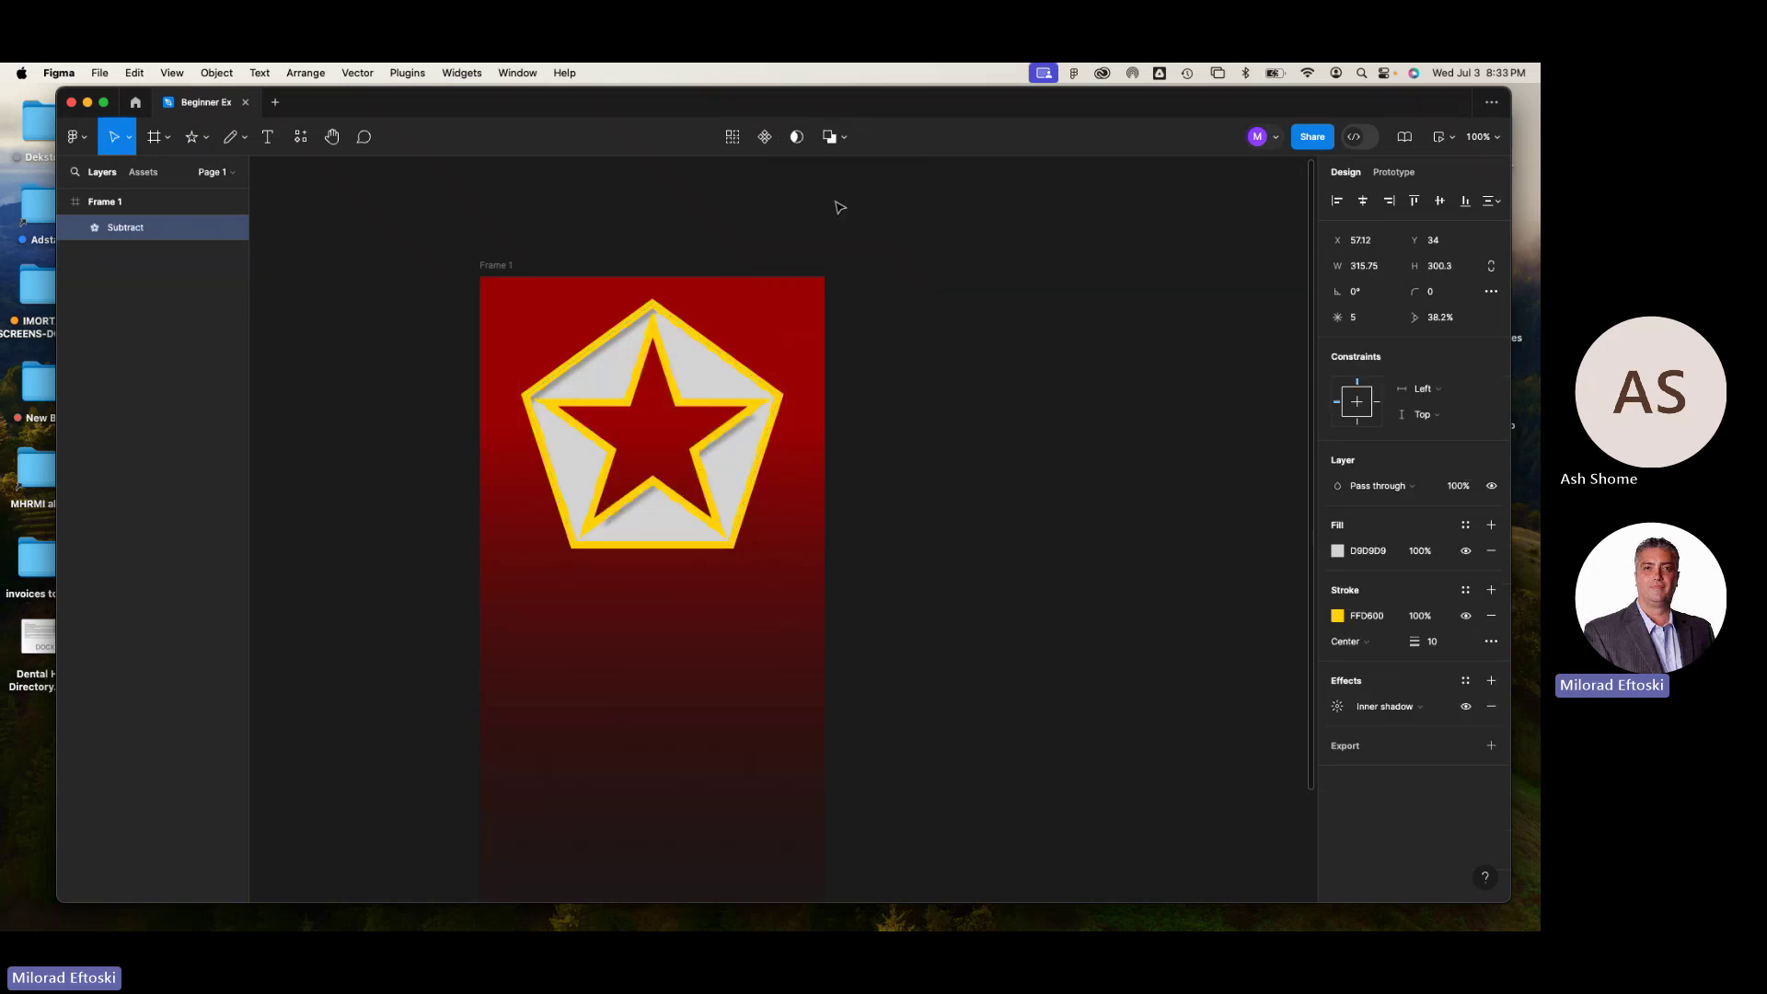
pyautogui.click(907, 309)
# - Move the cut-out pentagon partly past the frame's left edge and turn off Clip content for the frame
pyautogui.moveTo(684, 395); pyautogui.dragTo(524, 404)
pyautogui.click(501, 267)
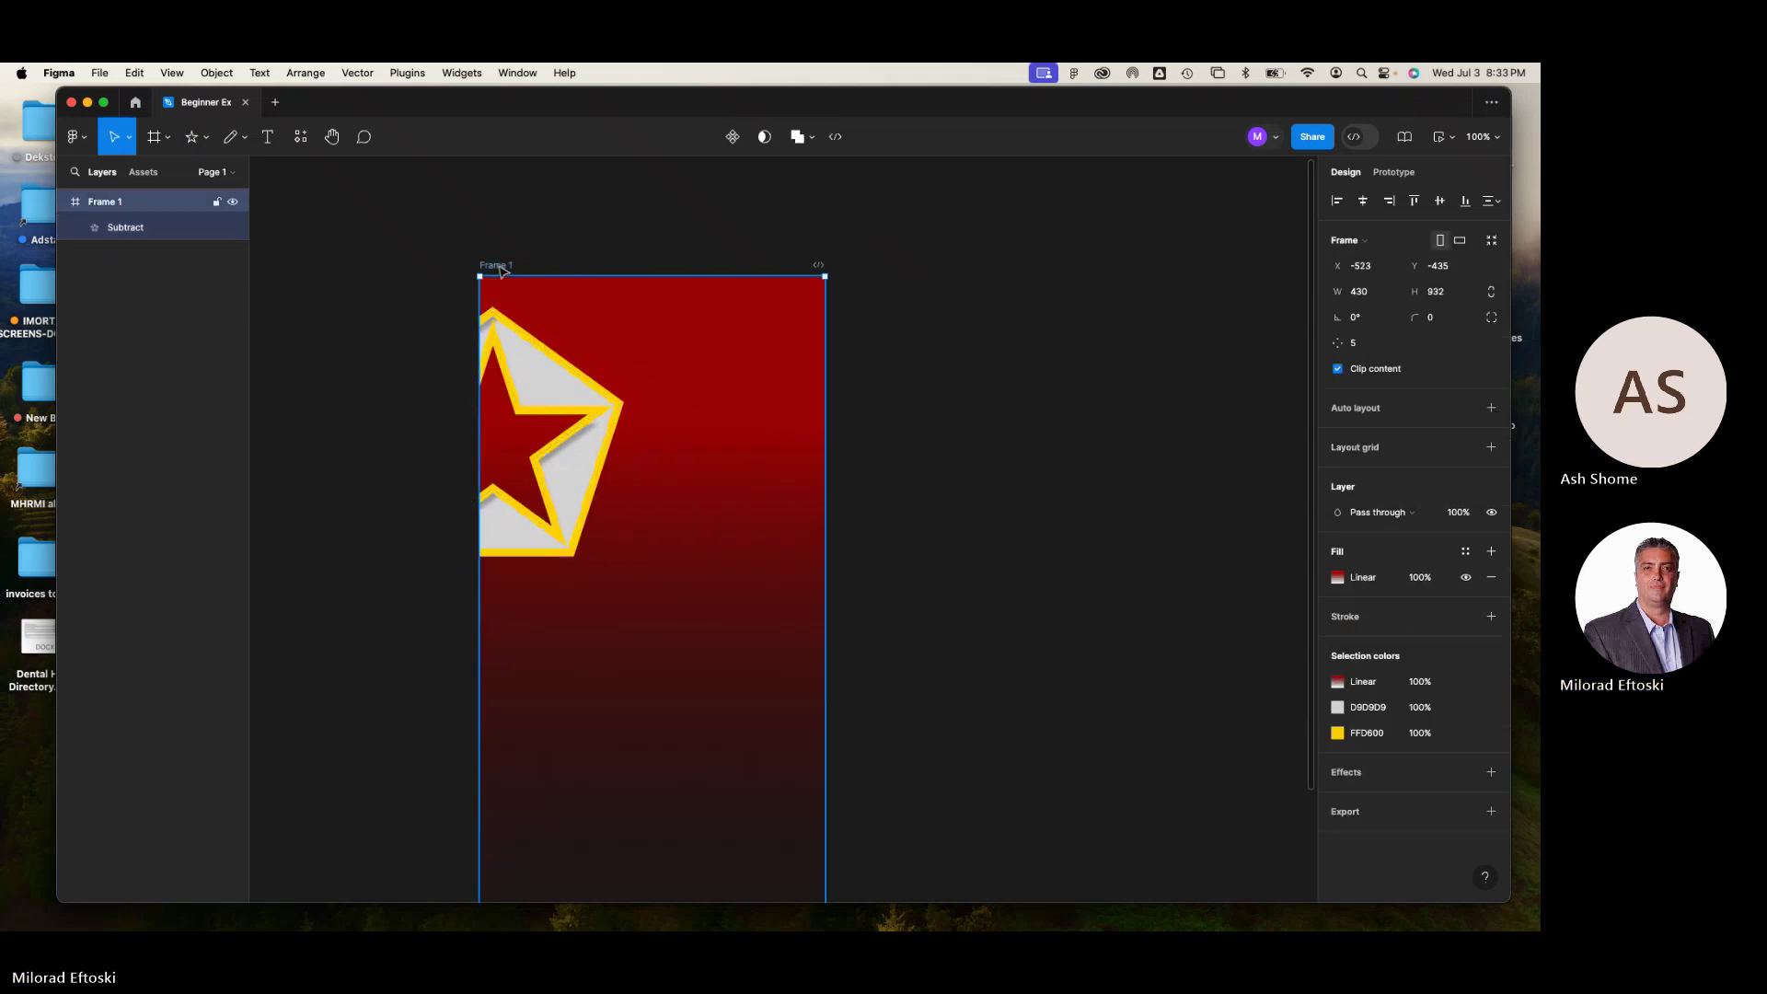
pyautogui.click(1338, 369)
# - Move the cut-out pentagon over the frame's top-left corner, to about X -147, Y -107
pyautogui.click(432, 389)
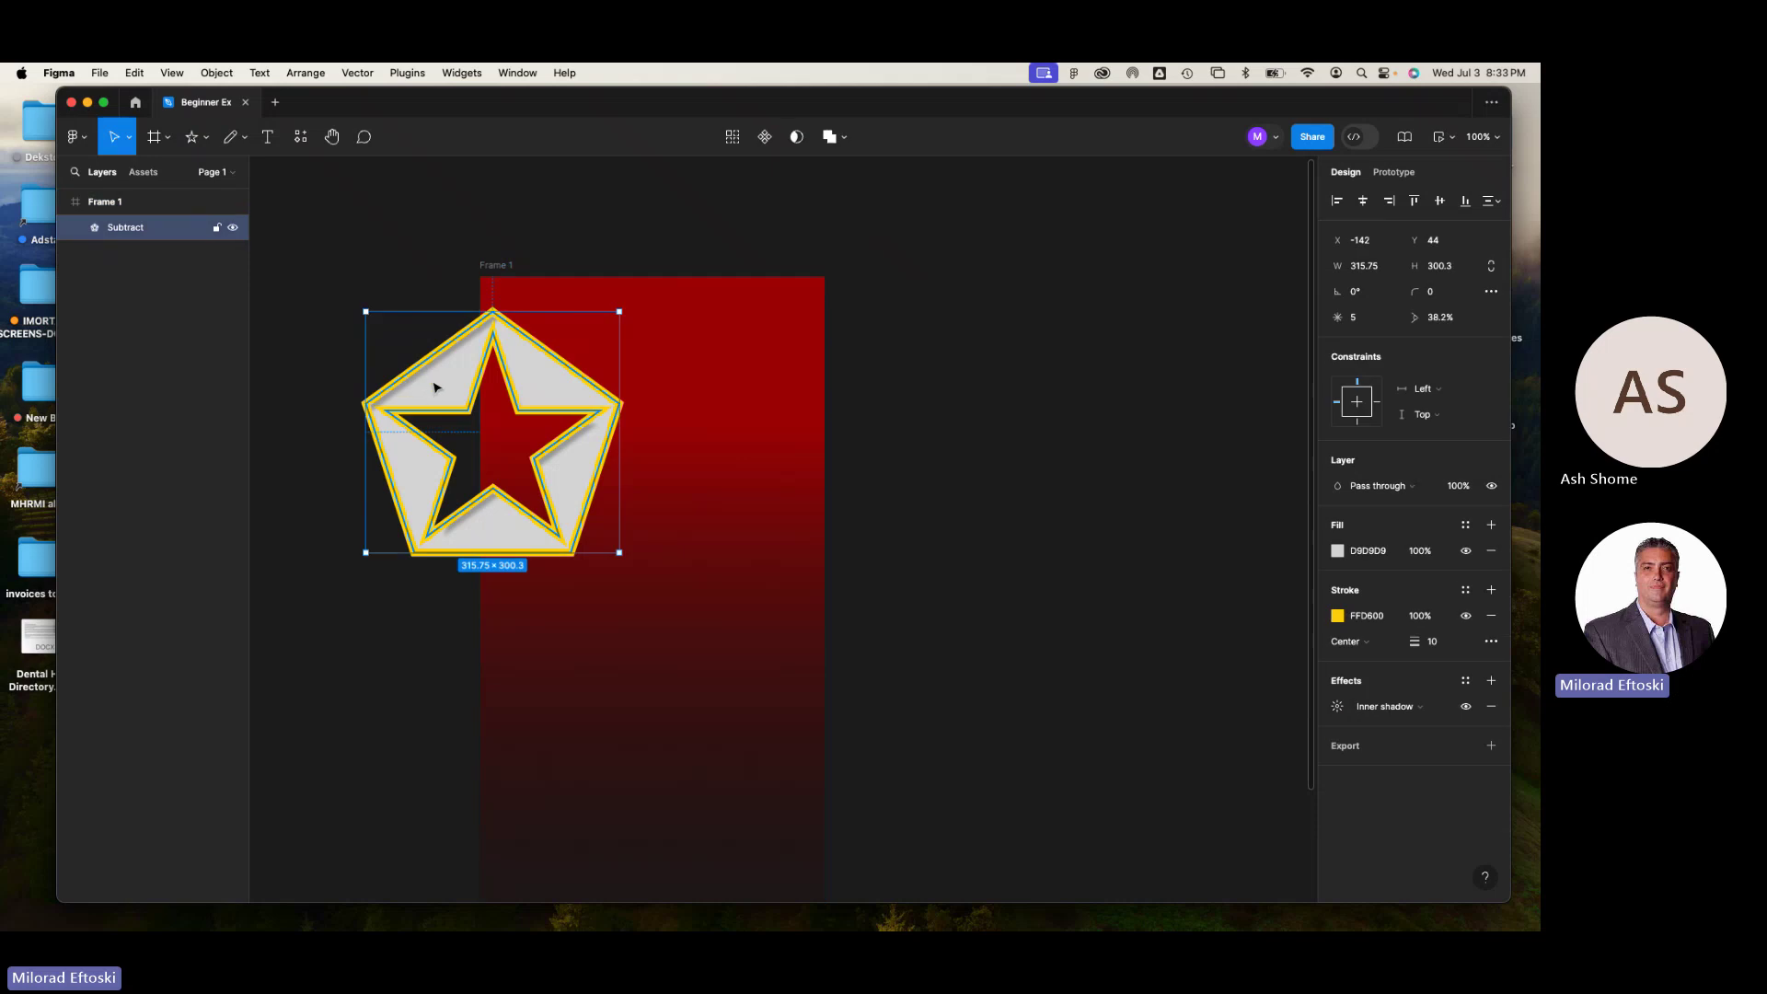
pyautogui.moveTo(436, 388); pyautogui.dragTo(428, 256)
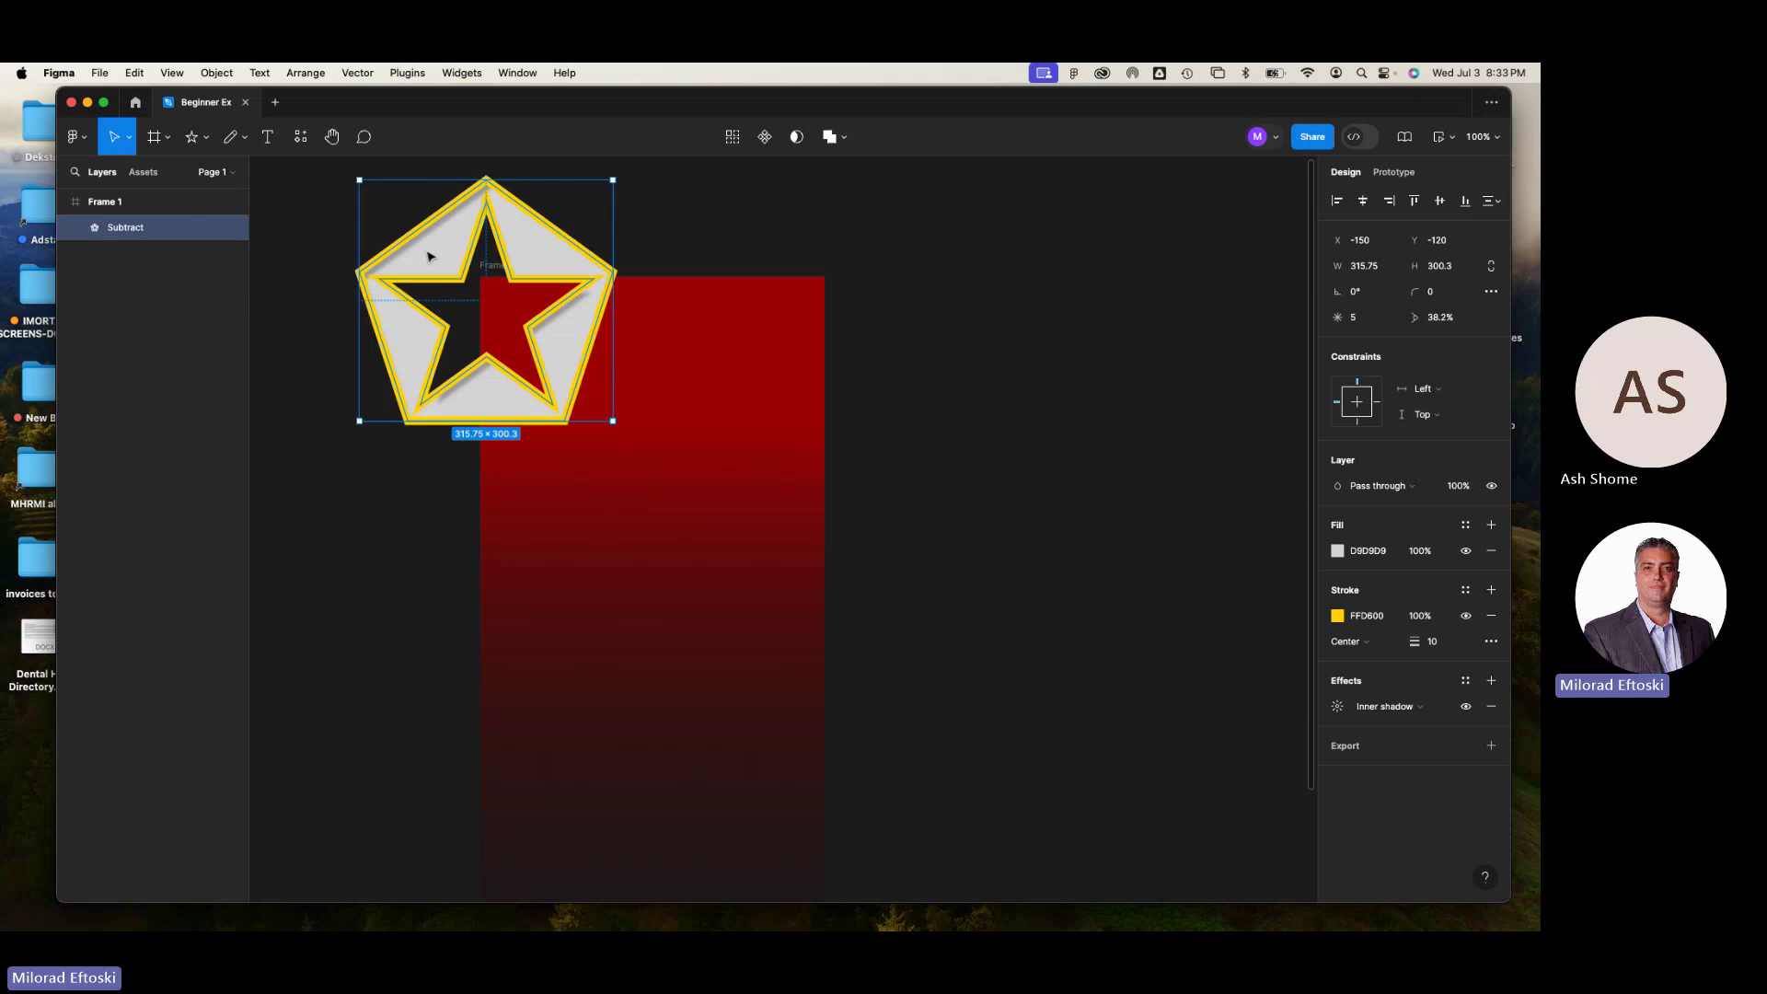
pyautogui.moveTo(428, 256); pyautogui.dragTo(433, 266)
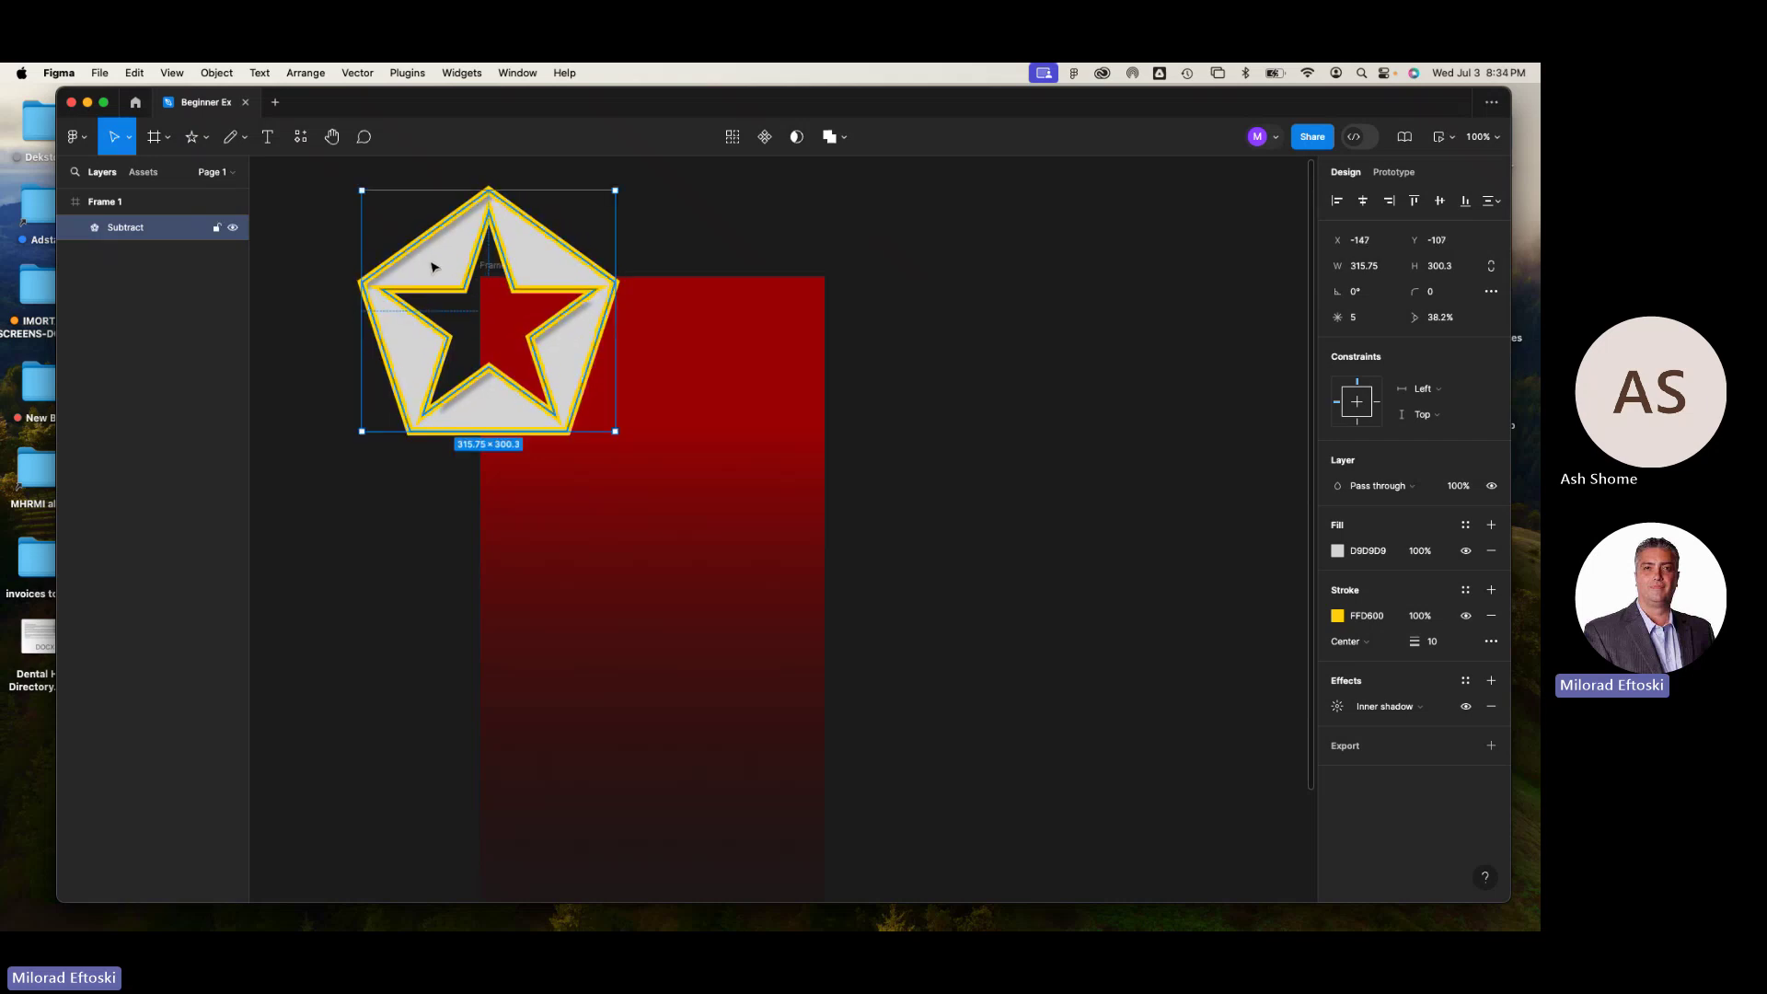
# - Undo the moves, the clipping change and the subtraction, back to the separate star and pentagon
pyautogui.hotkey('ctrl', 'z')
pyautogui.press('Escape')
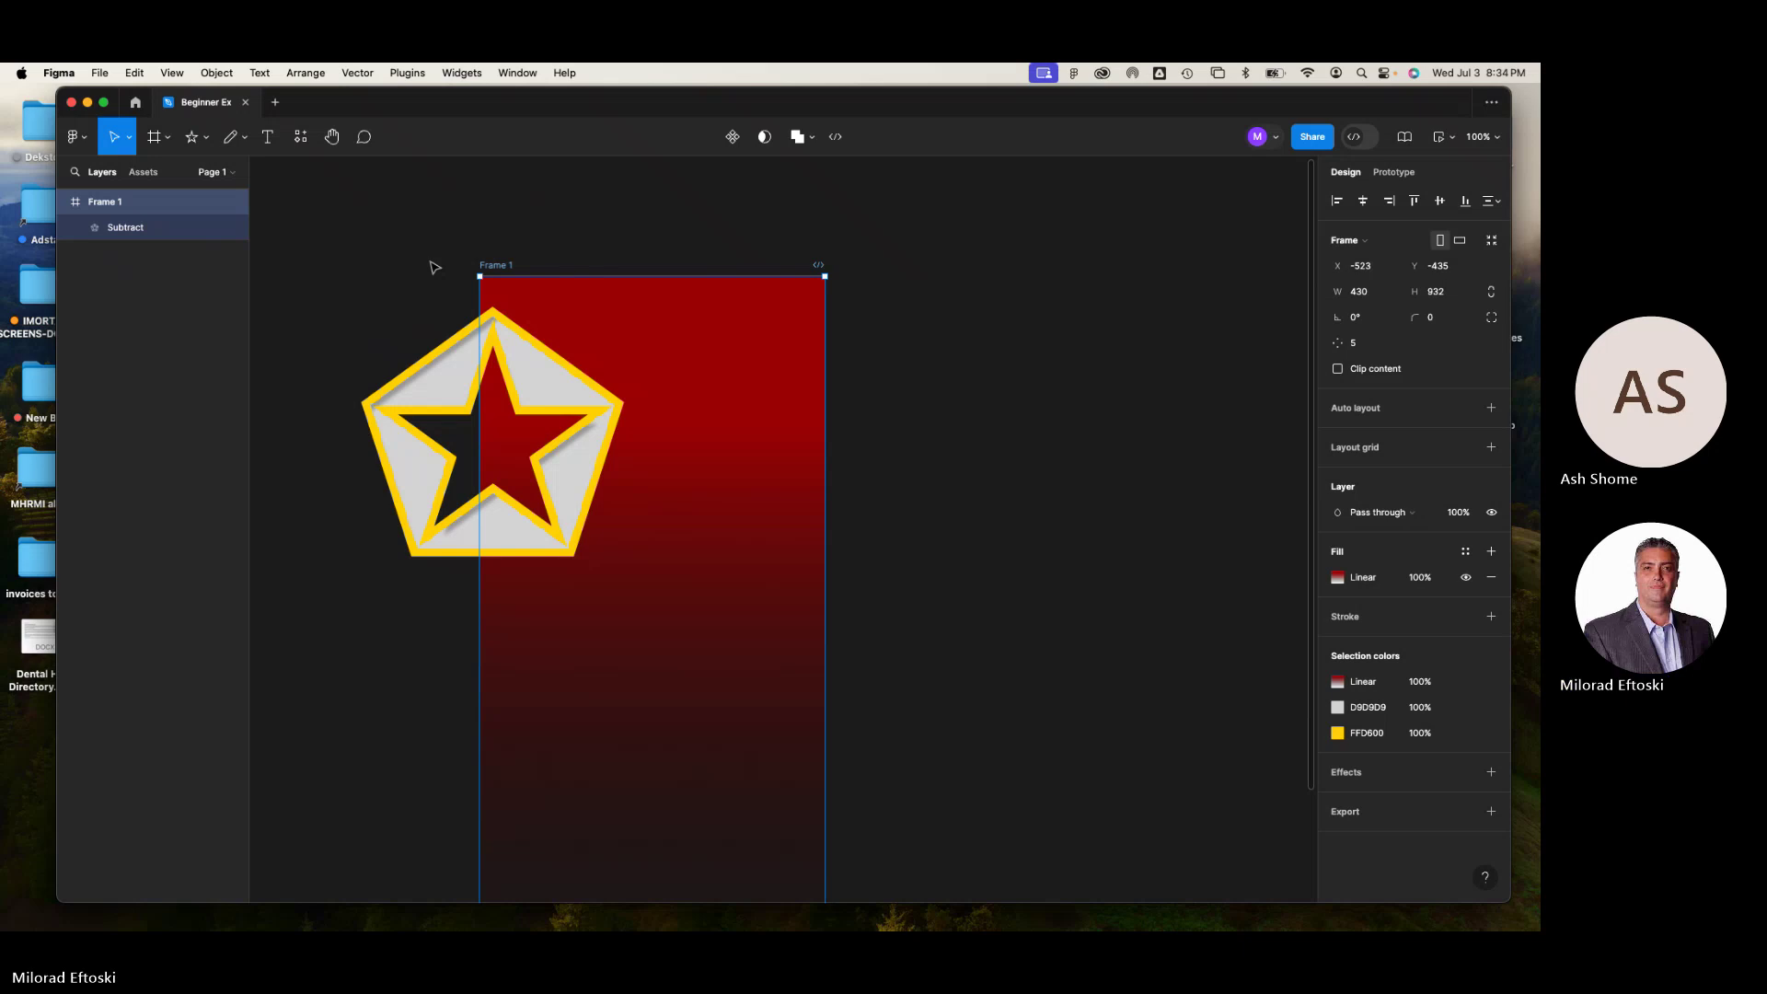
pyautogui.hotkey('ctrl', 'z')
pyautogui.hotkey('ctrl', 'z')
pyautogui.hotkey('ctrl', 'z')
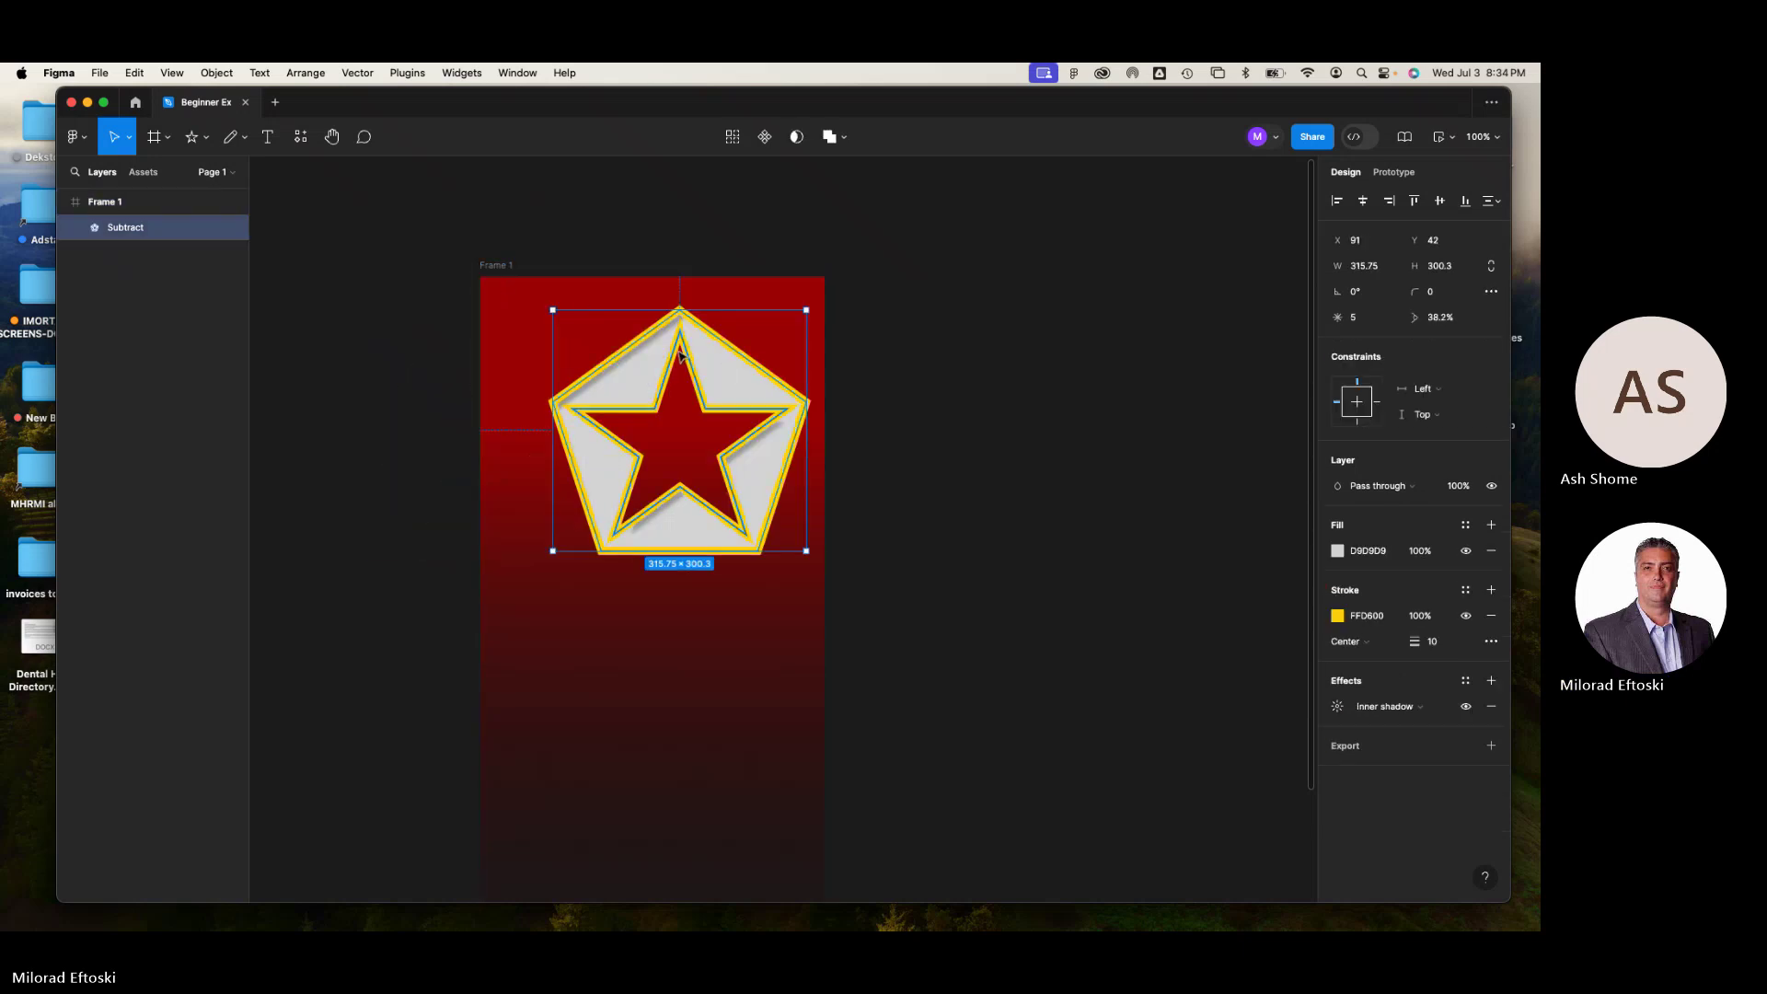
pyautogui.click(900, 426)
pyautogui.click(742, 394)
pyautogui.hotkey('ctrl', 'z')
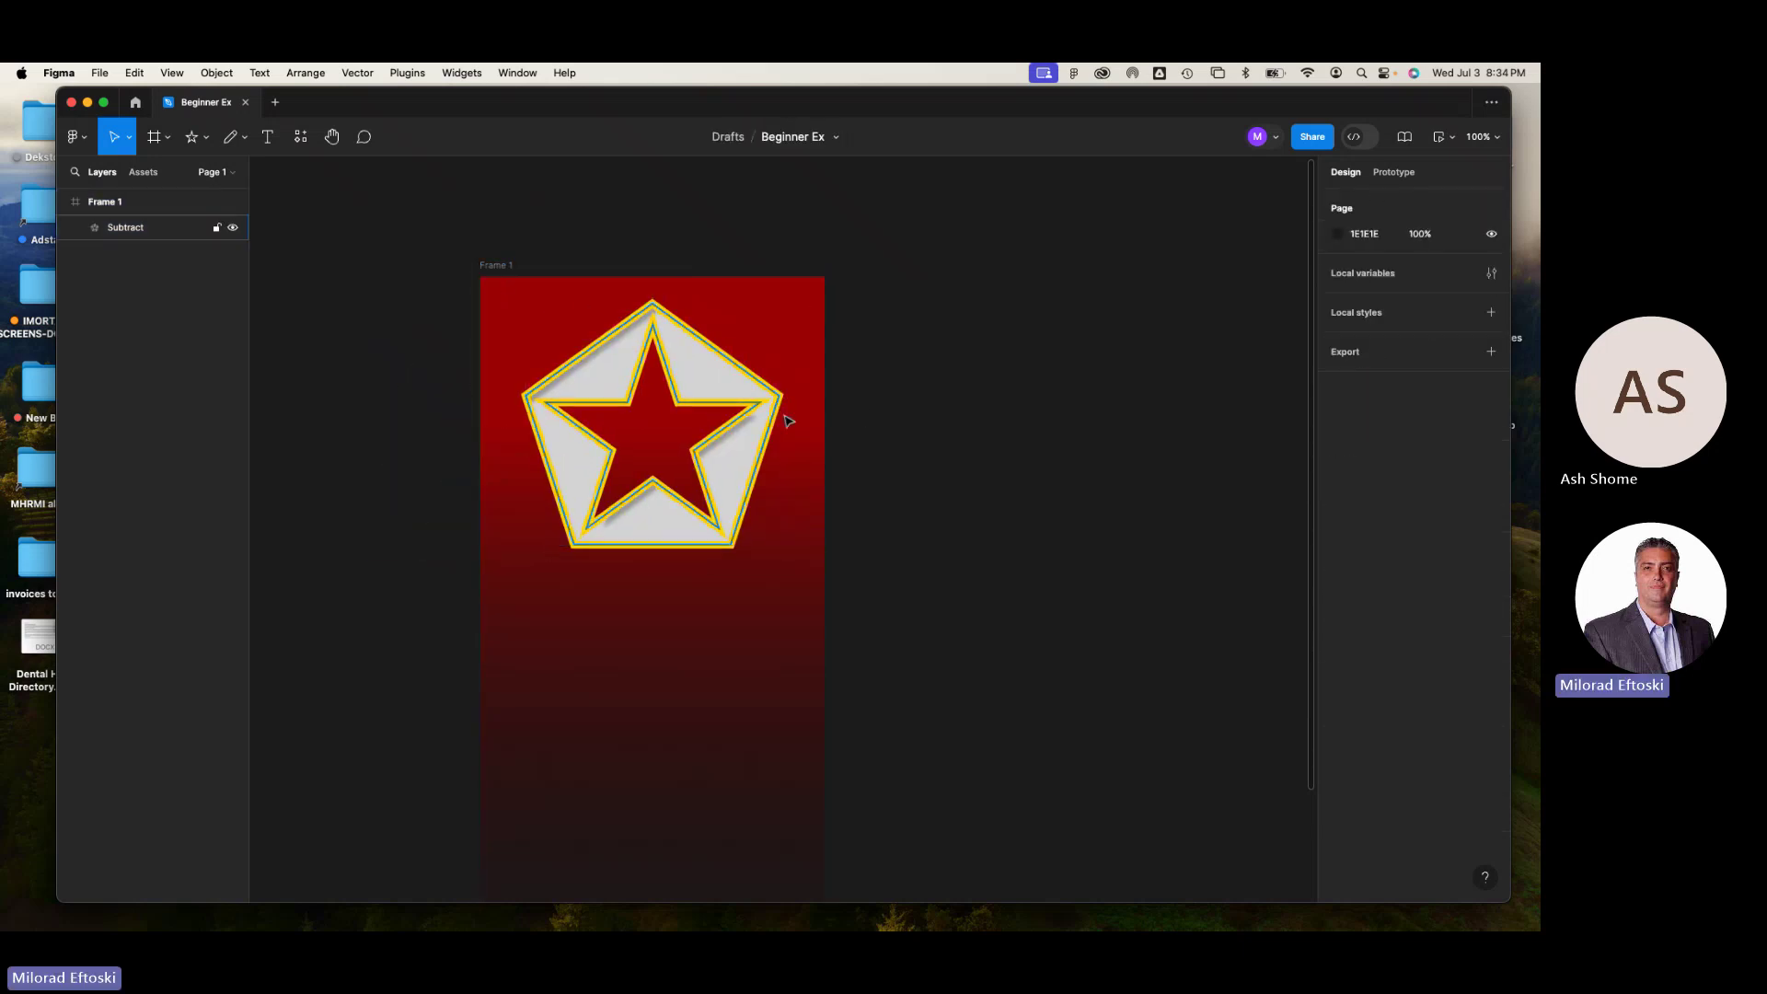
pyautogui.hotkey('ctrl', 'z')
pyautogui.hotkey('ctrl', 'z')
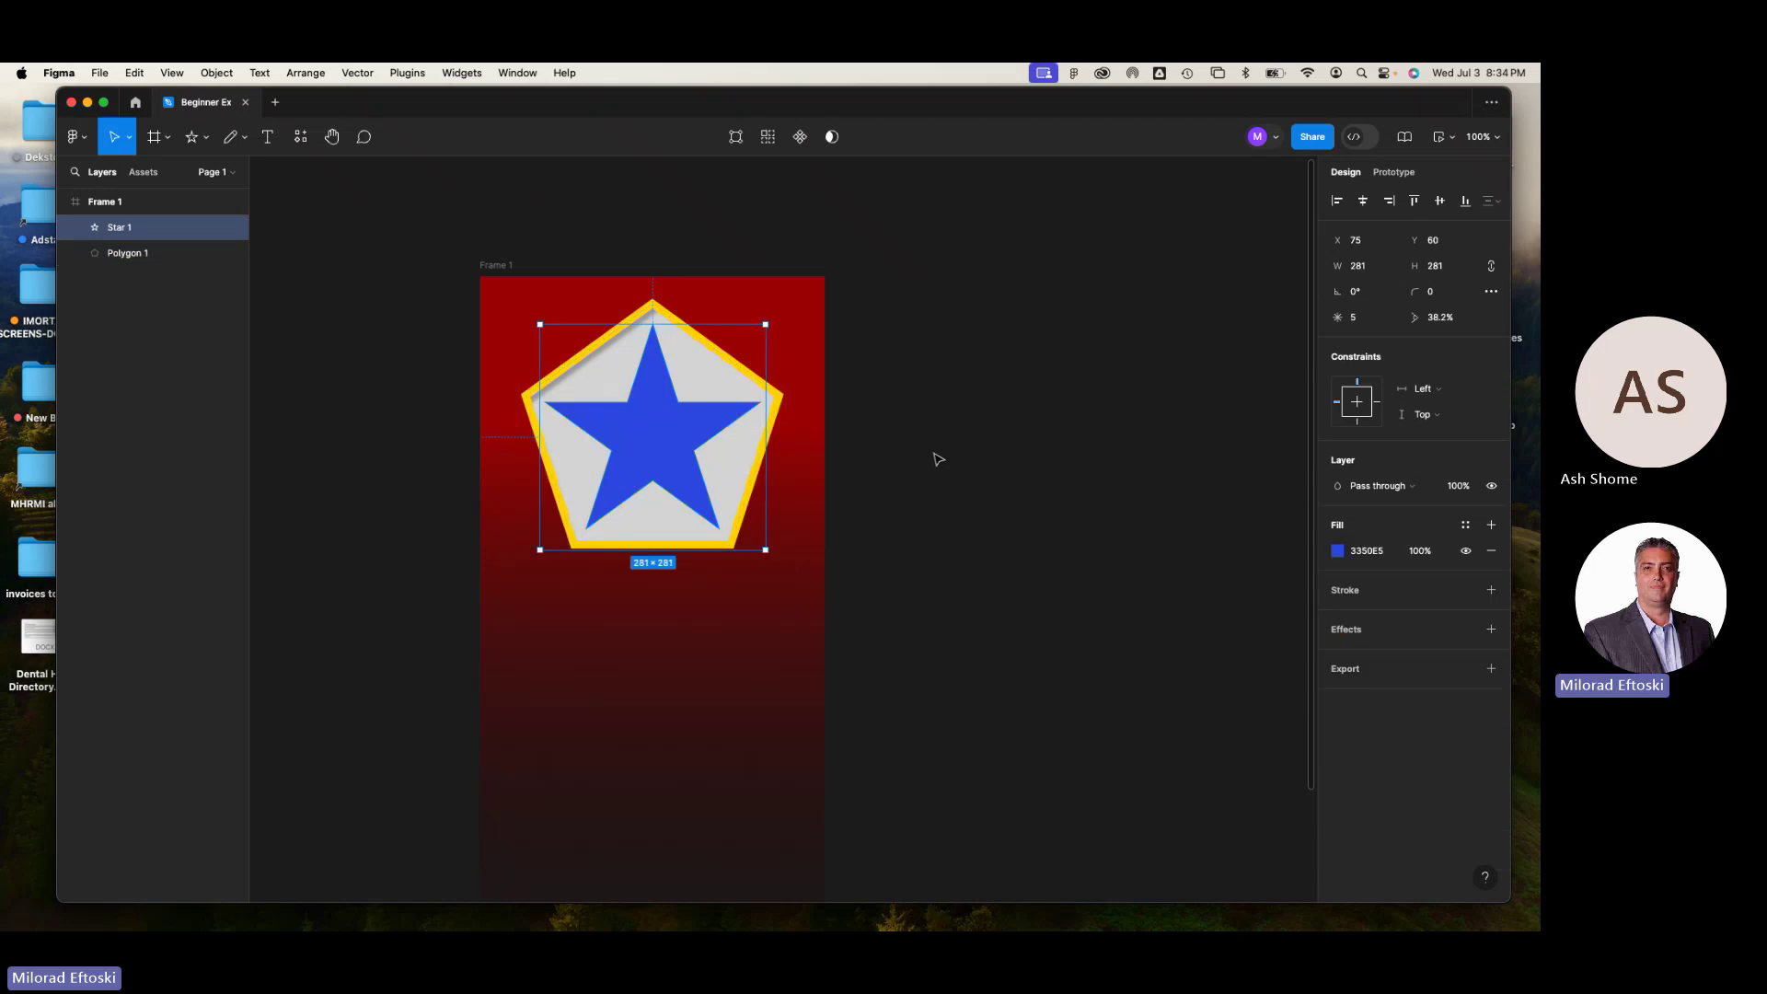
# - Select the star and the pentagon together and move them slightly down and to the right within the frame
pyautogui.click(777, 457)
pyautogui.moveTo(626, 419); pyautogui.dragTo(664, 437)
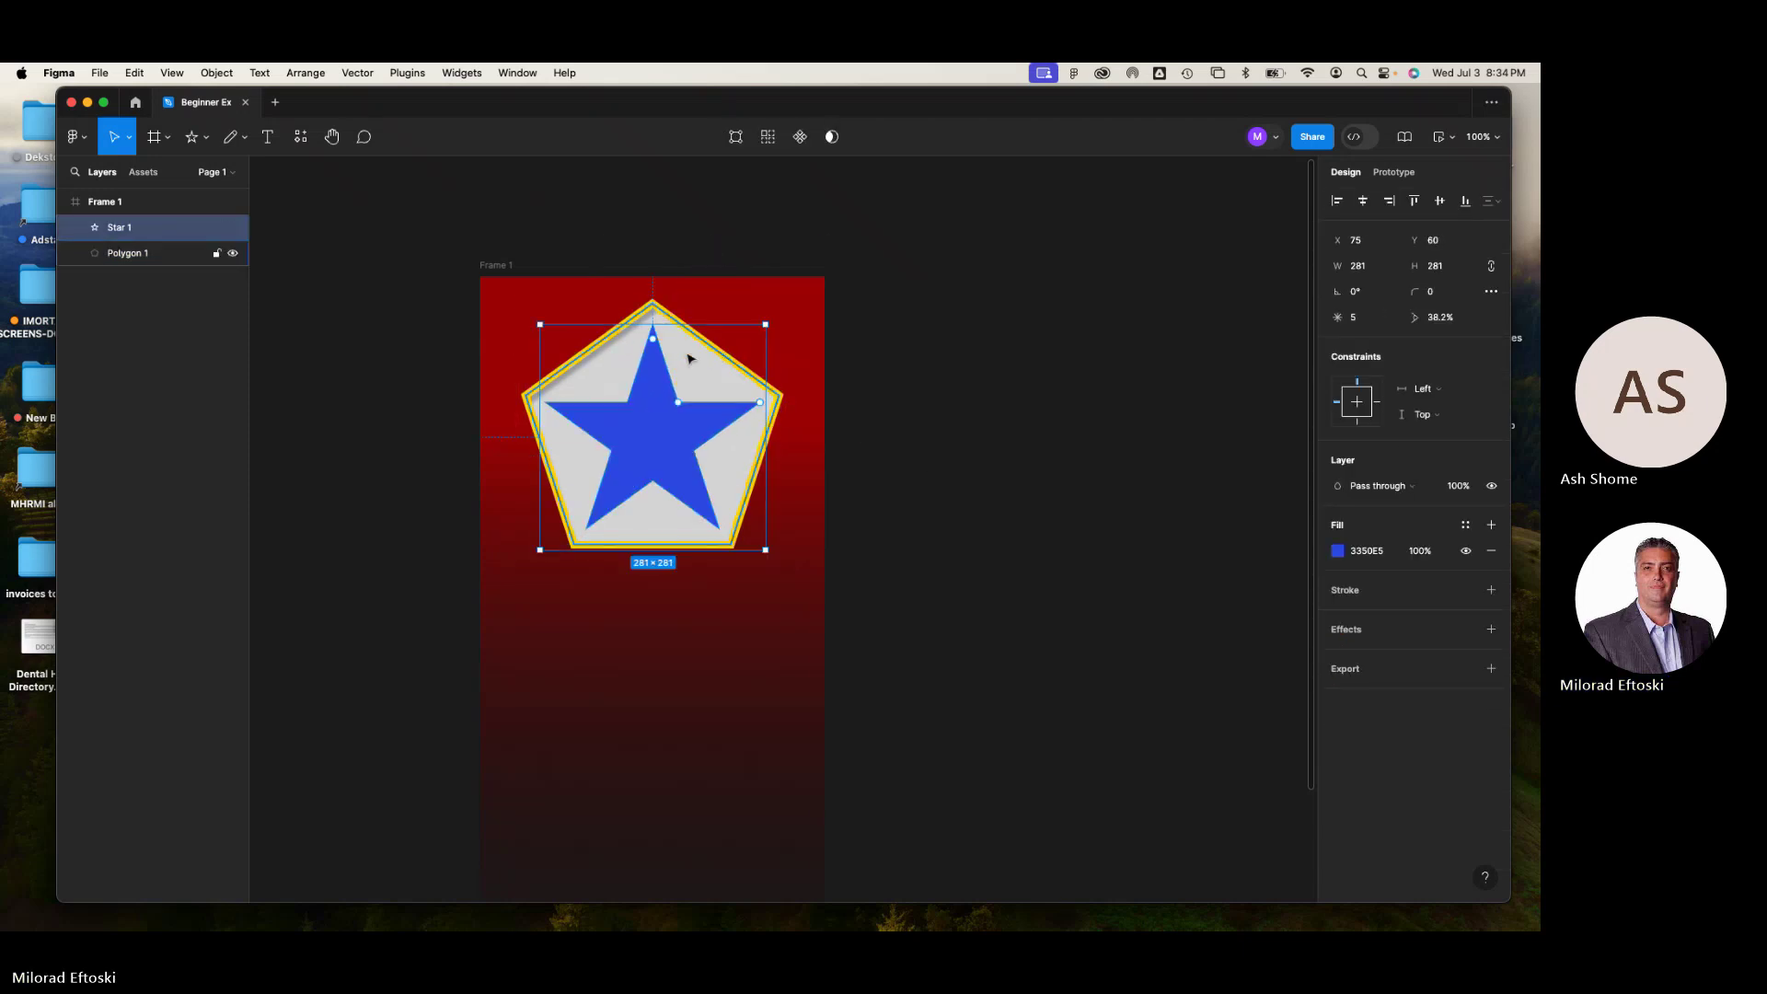
pyautogui.click(642, 324)
pyautogui.keyDown('shift'); pyautogui.click(664, 421); pyautogui.keyUp('shift')
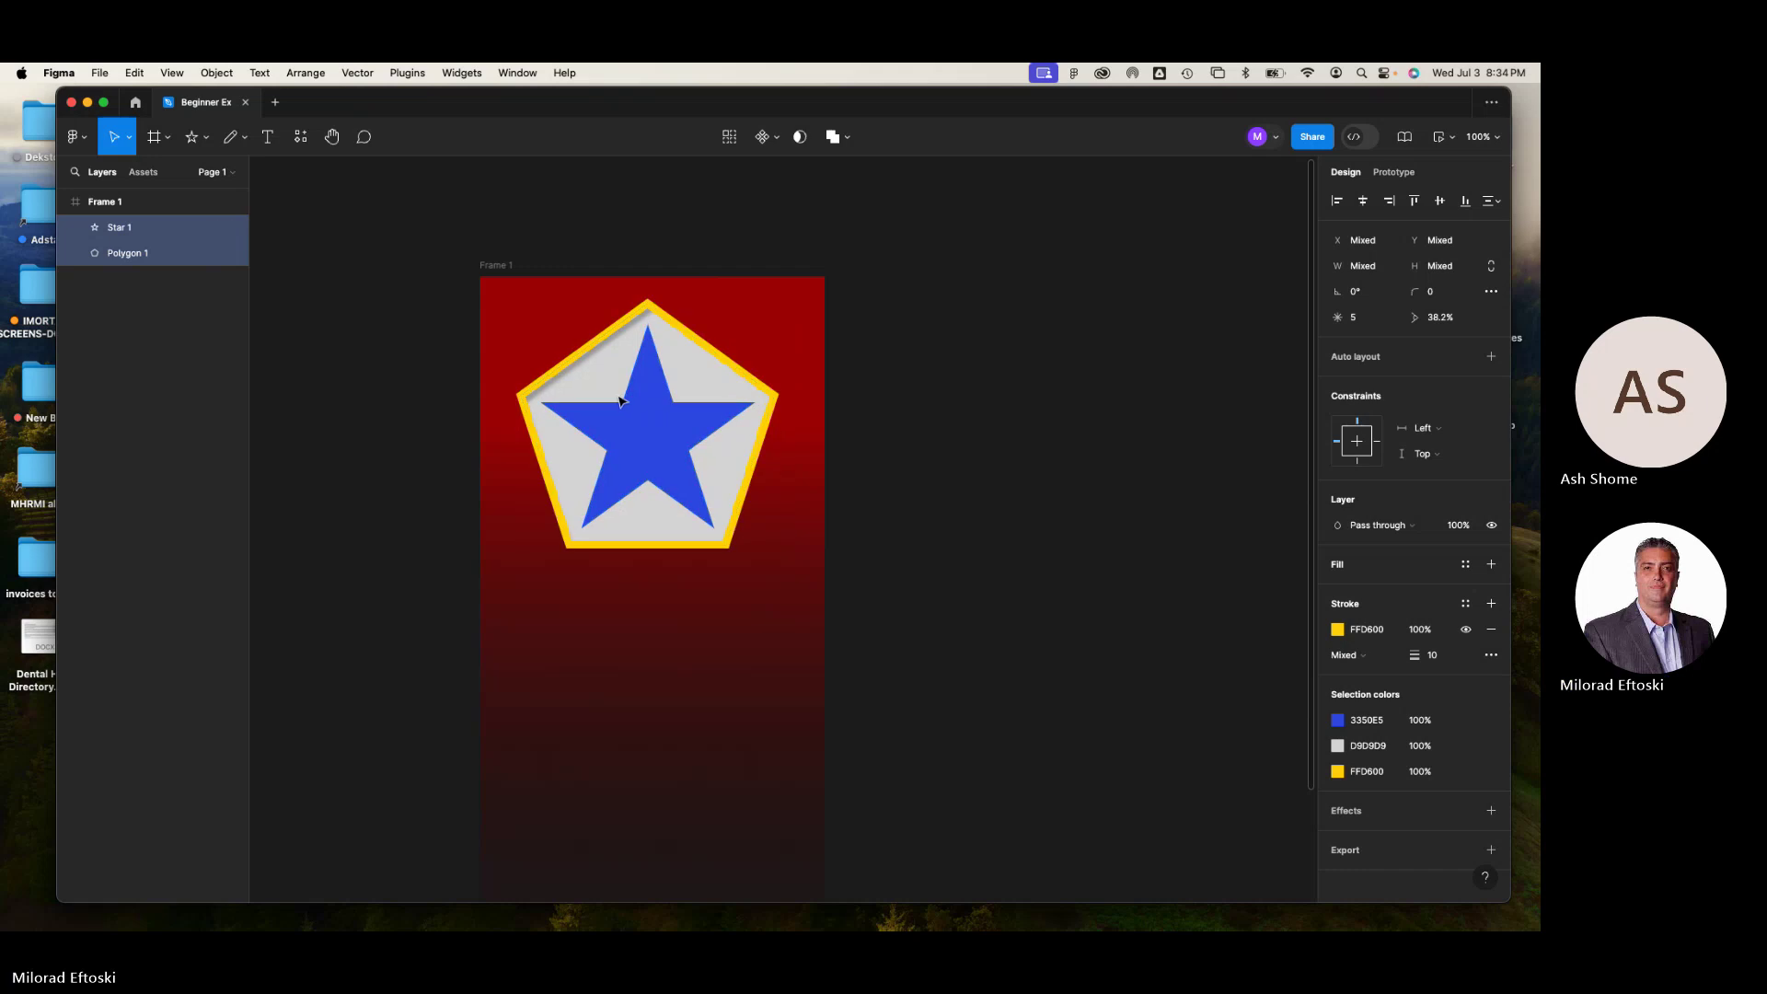
pyautogui.moveTo(664, 422); pyautogui.dragTo(670, 438)
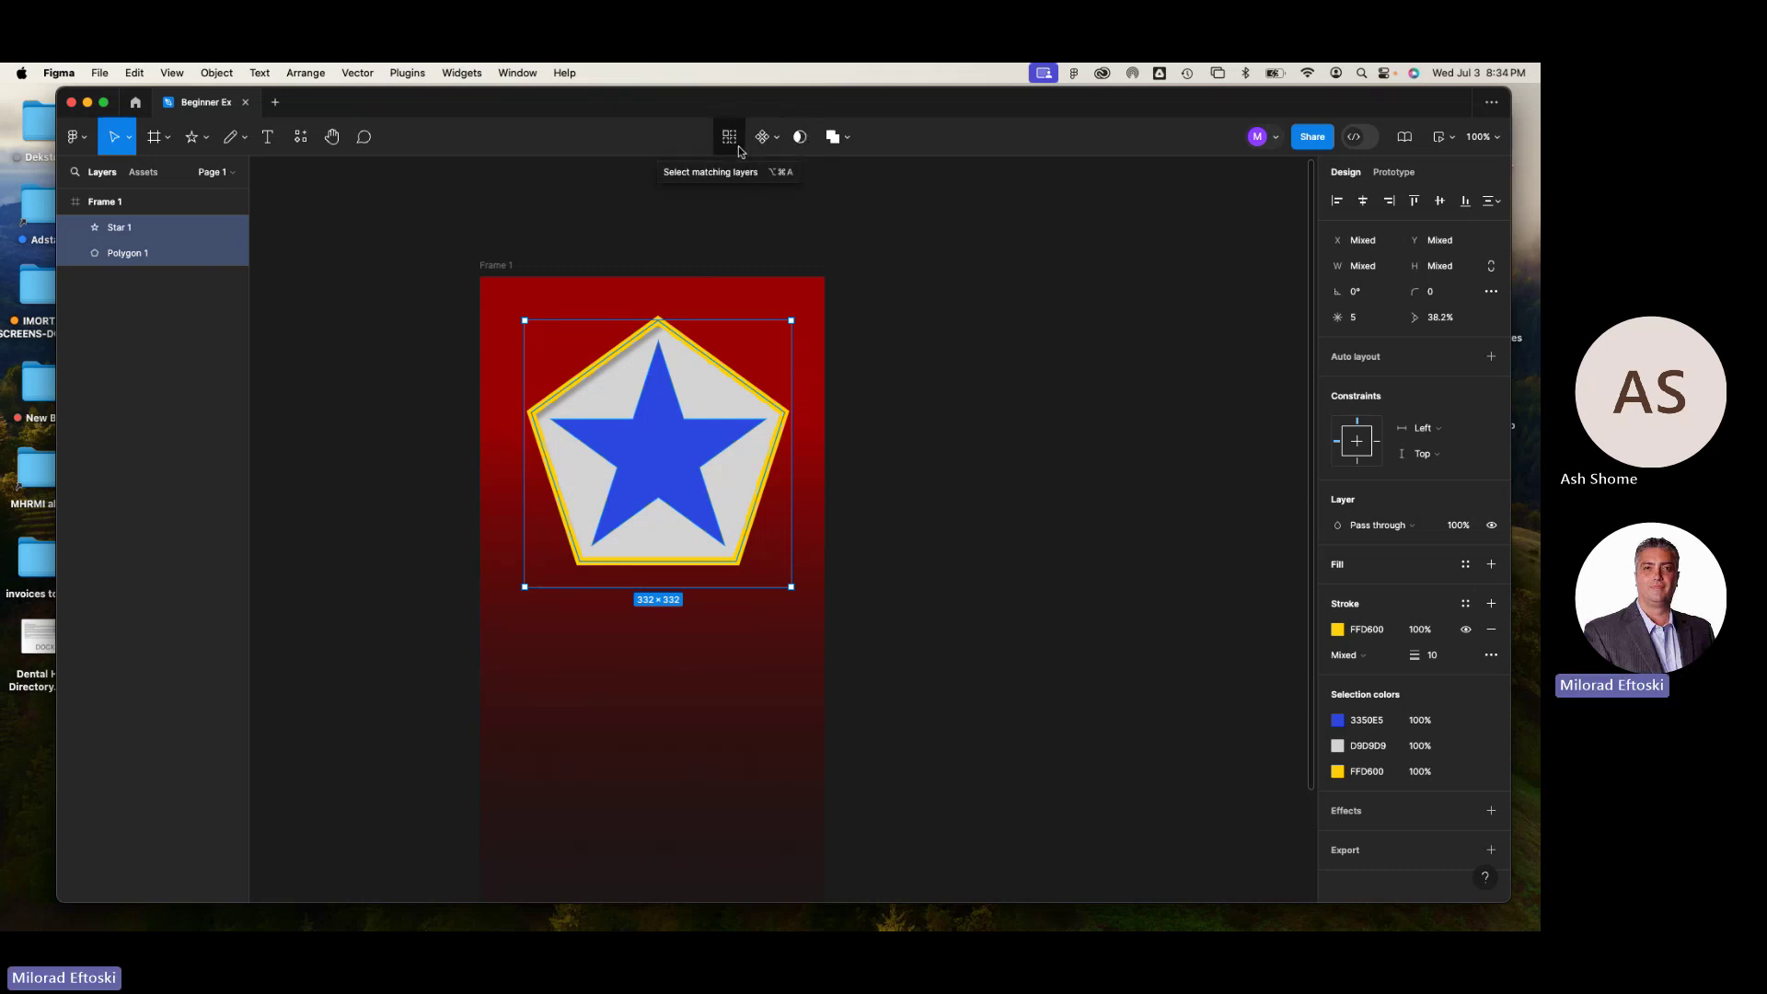
# - Try a union and an intersection of the star and the pentagon, undoing each
pyautogui.click(833, 137)
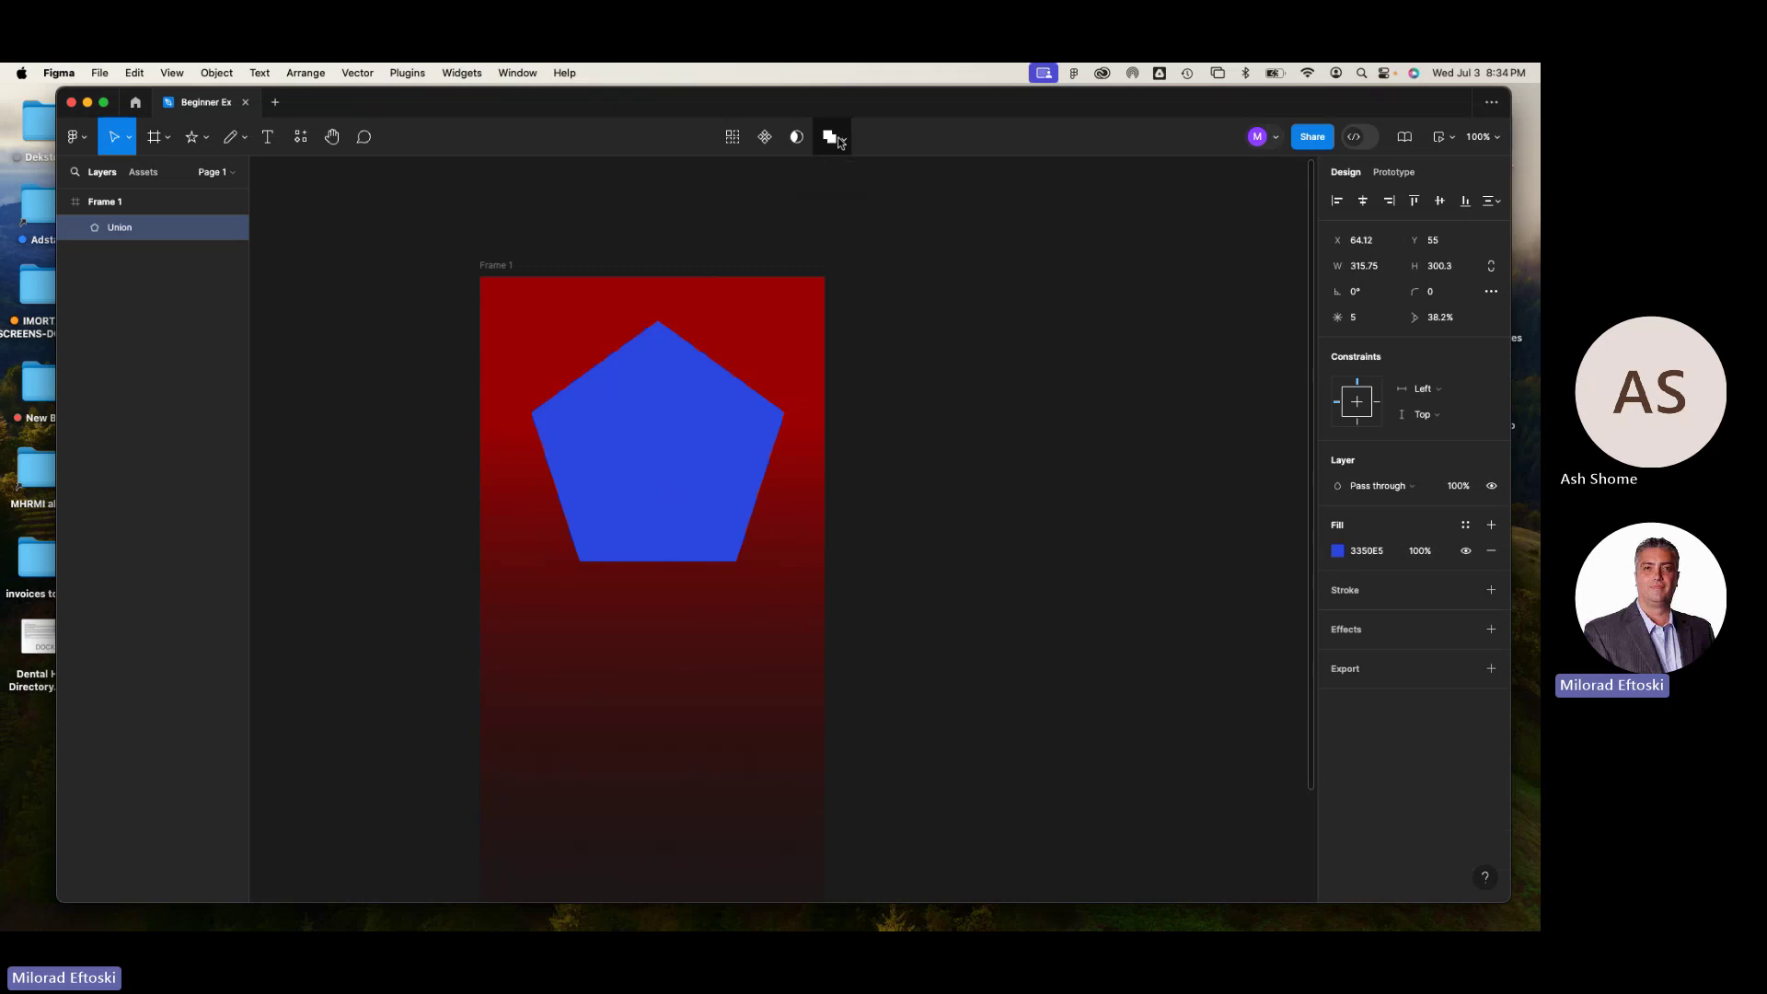
pyautogui.press('super+z')
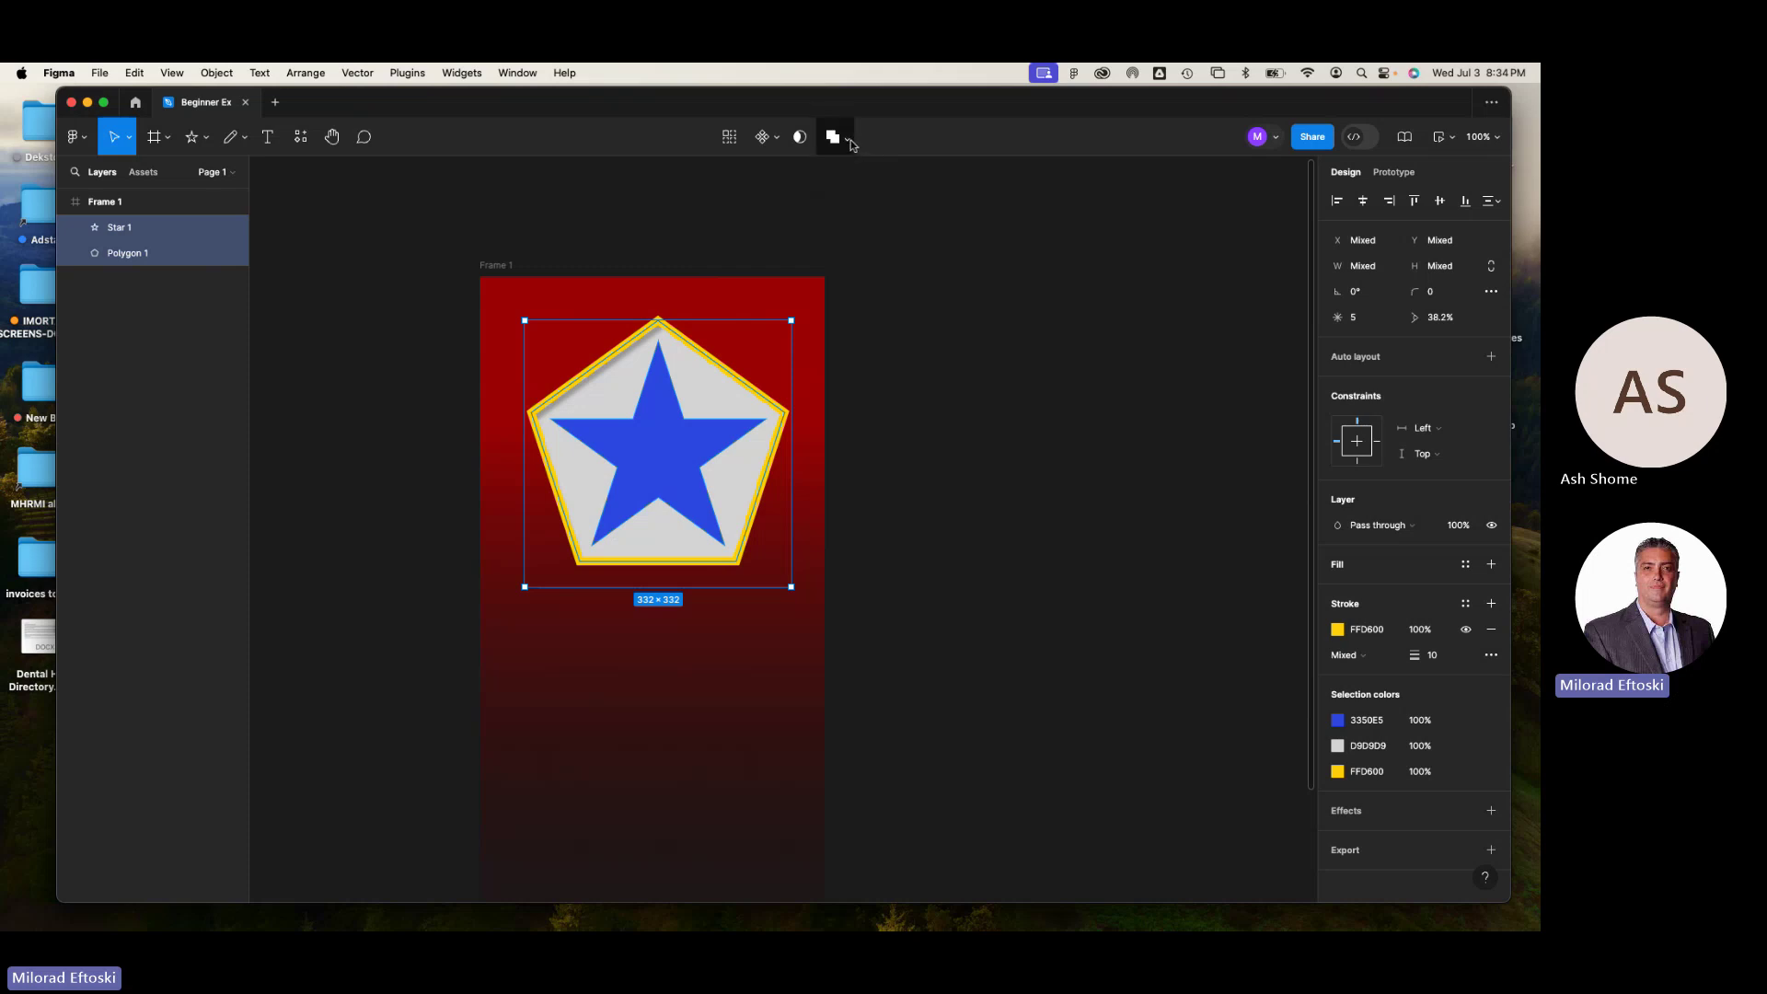
pyautogui.click(846, 138)
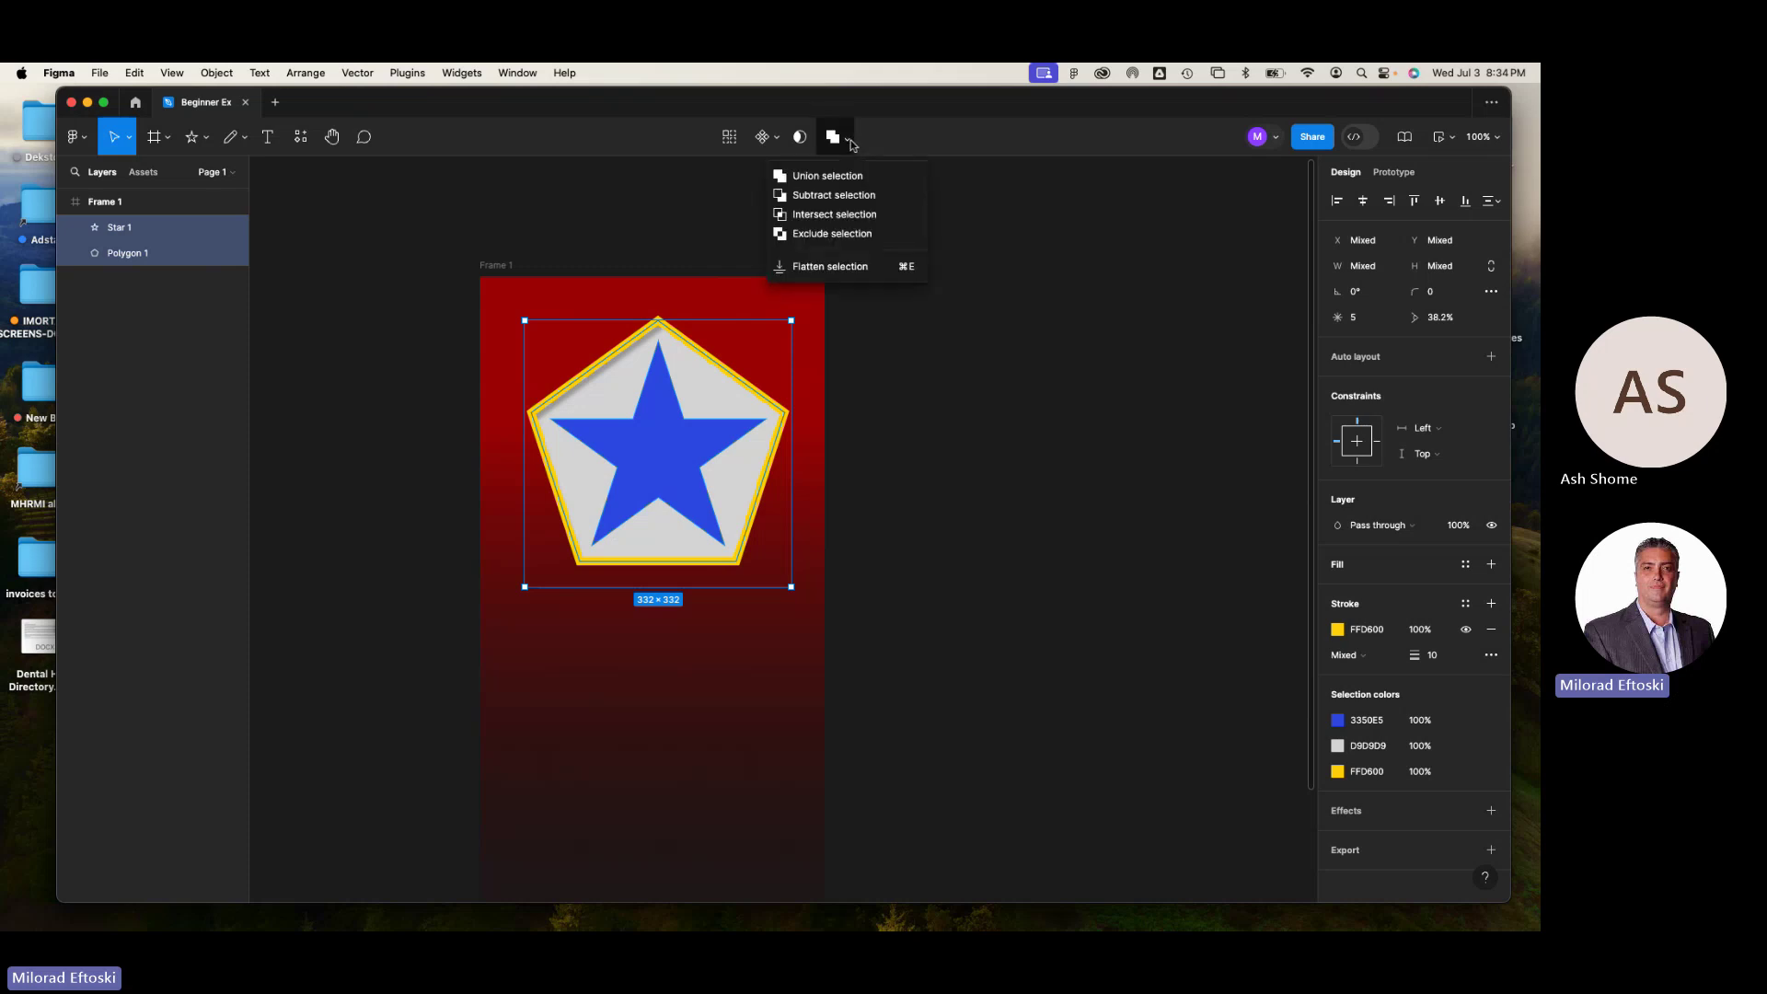
pyautogui.click(844, 218)
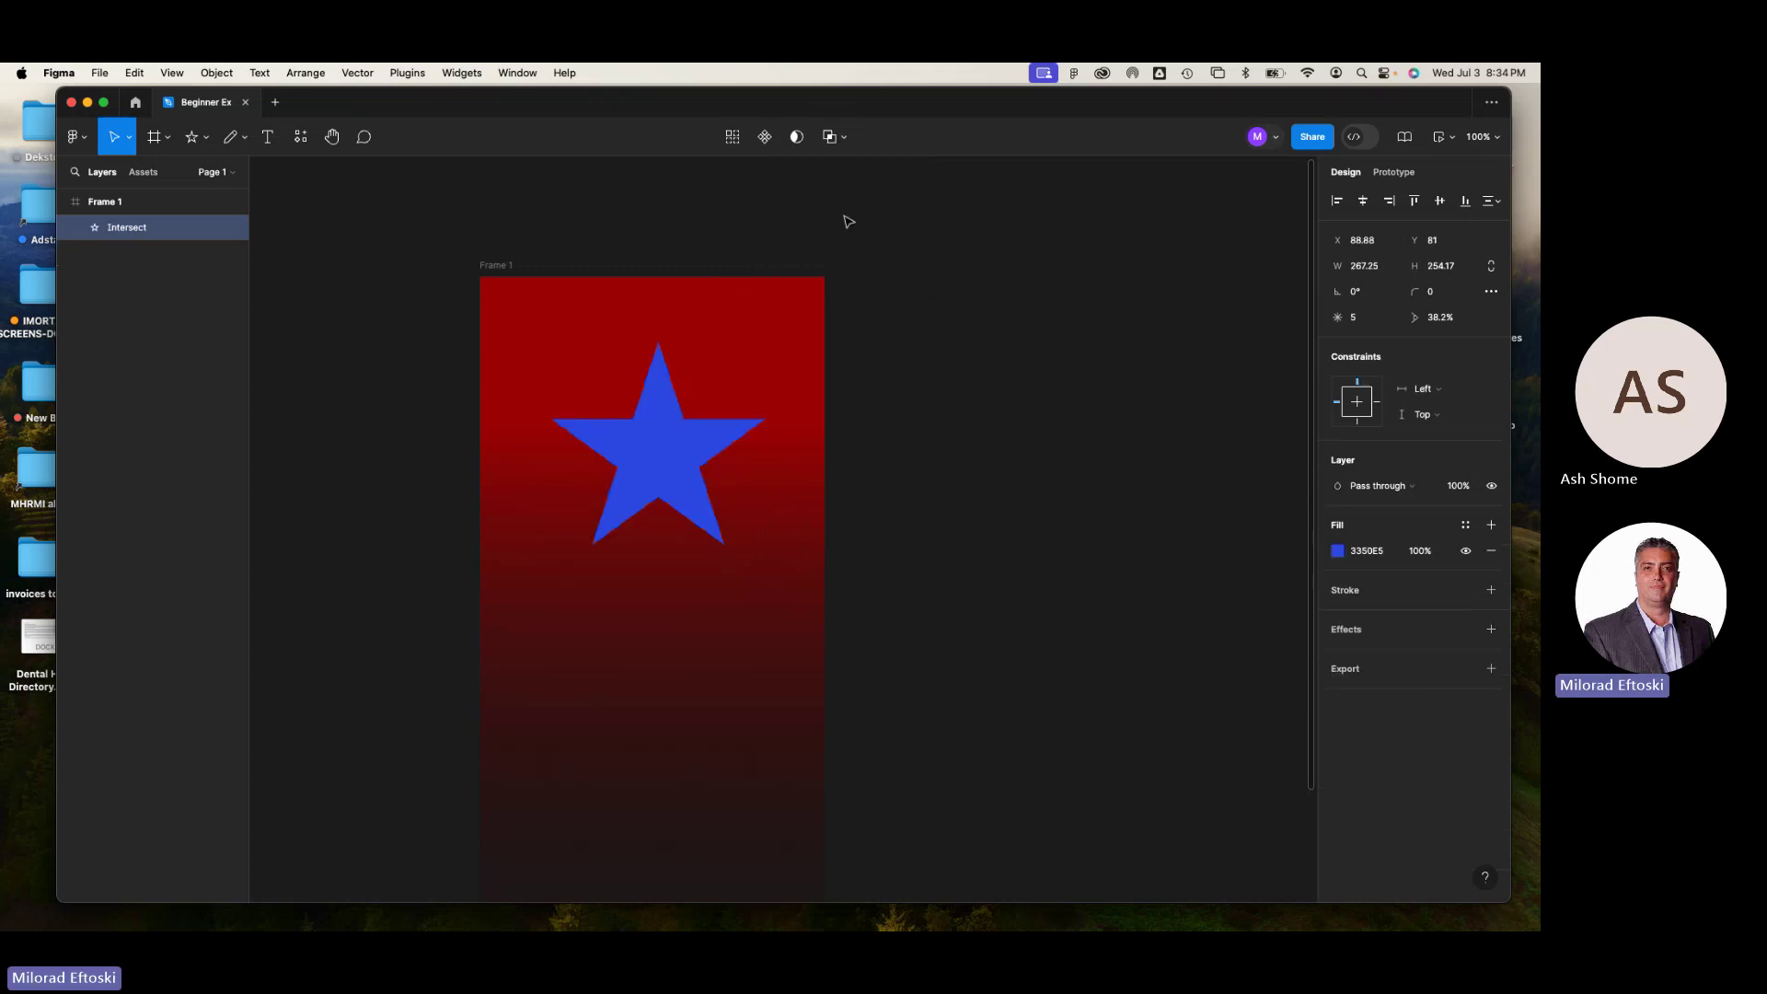
pyautogui.press('super+z')
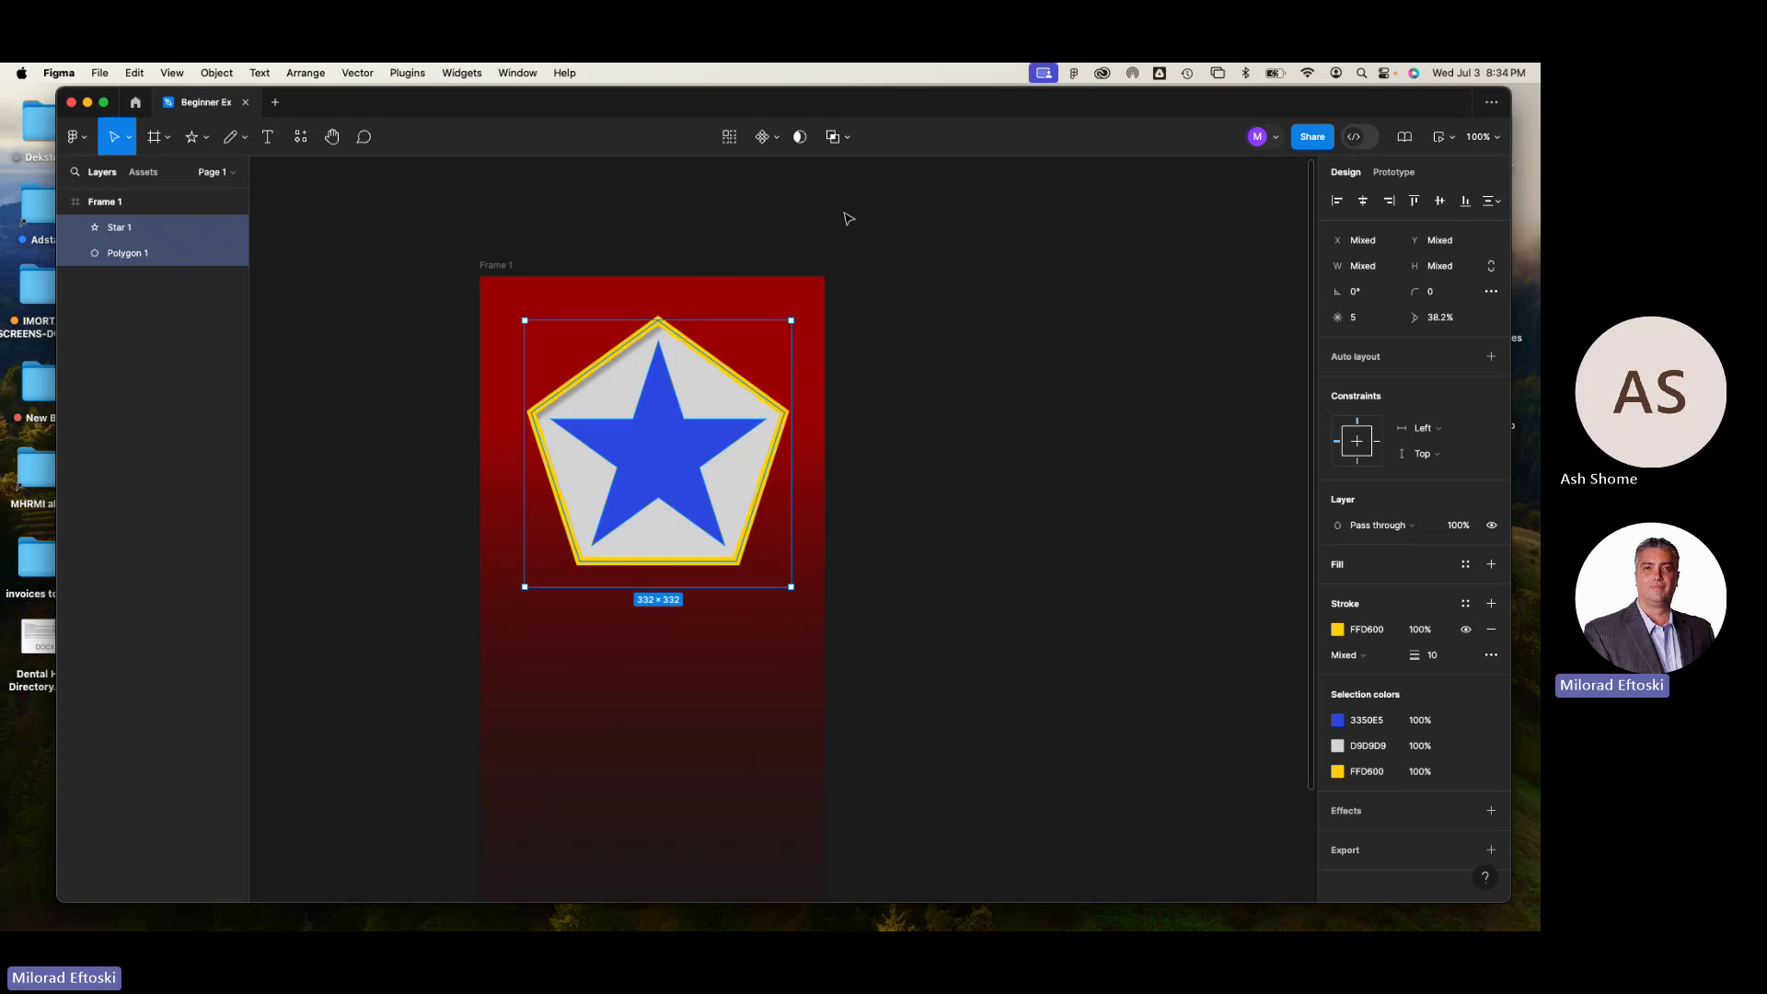
# - Subtract the star from the pentagon using Subtract selection
pyautogui.click(851, 143)
pyautogui.click(828, 194)
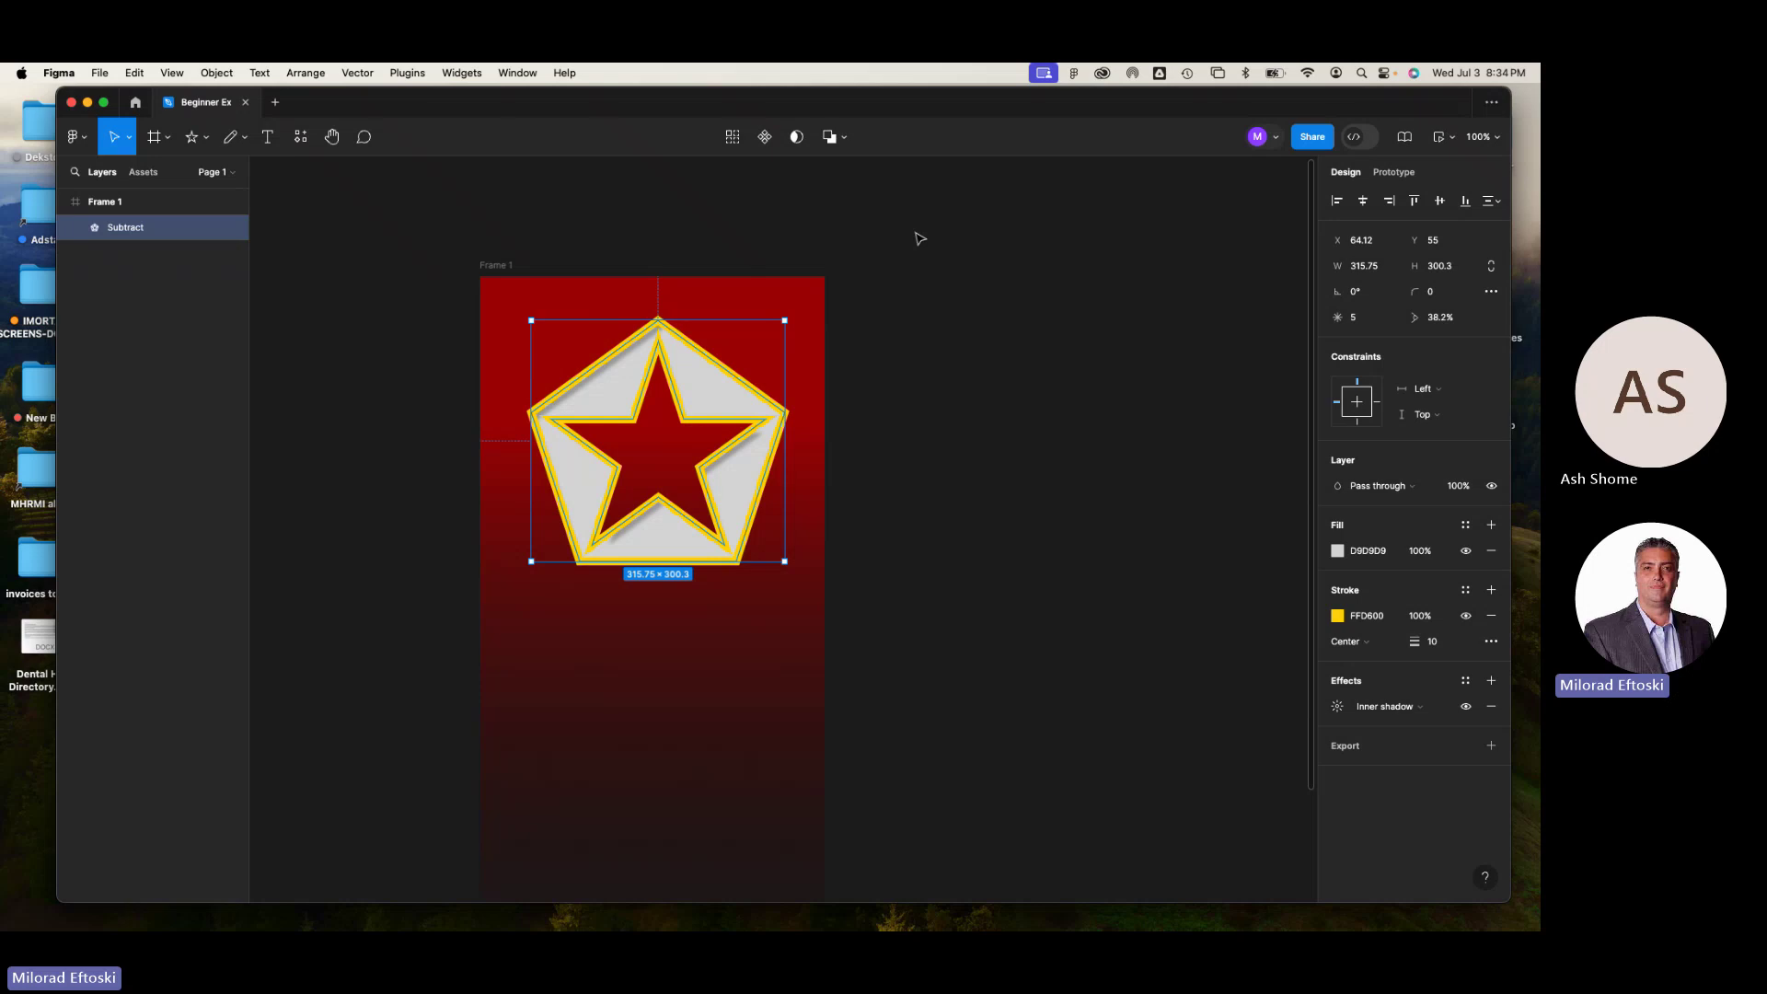
pyautogui.click(970, 312)
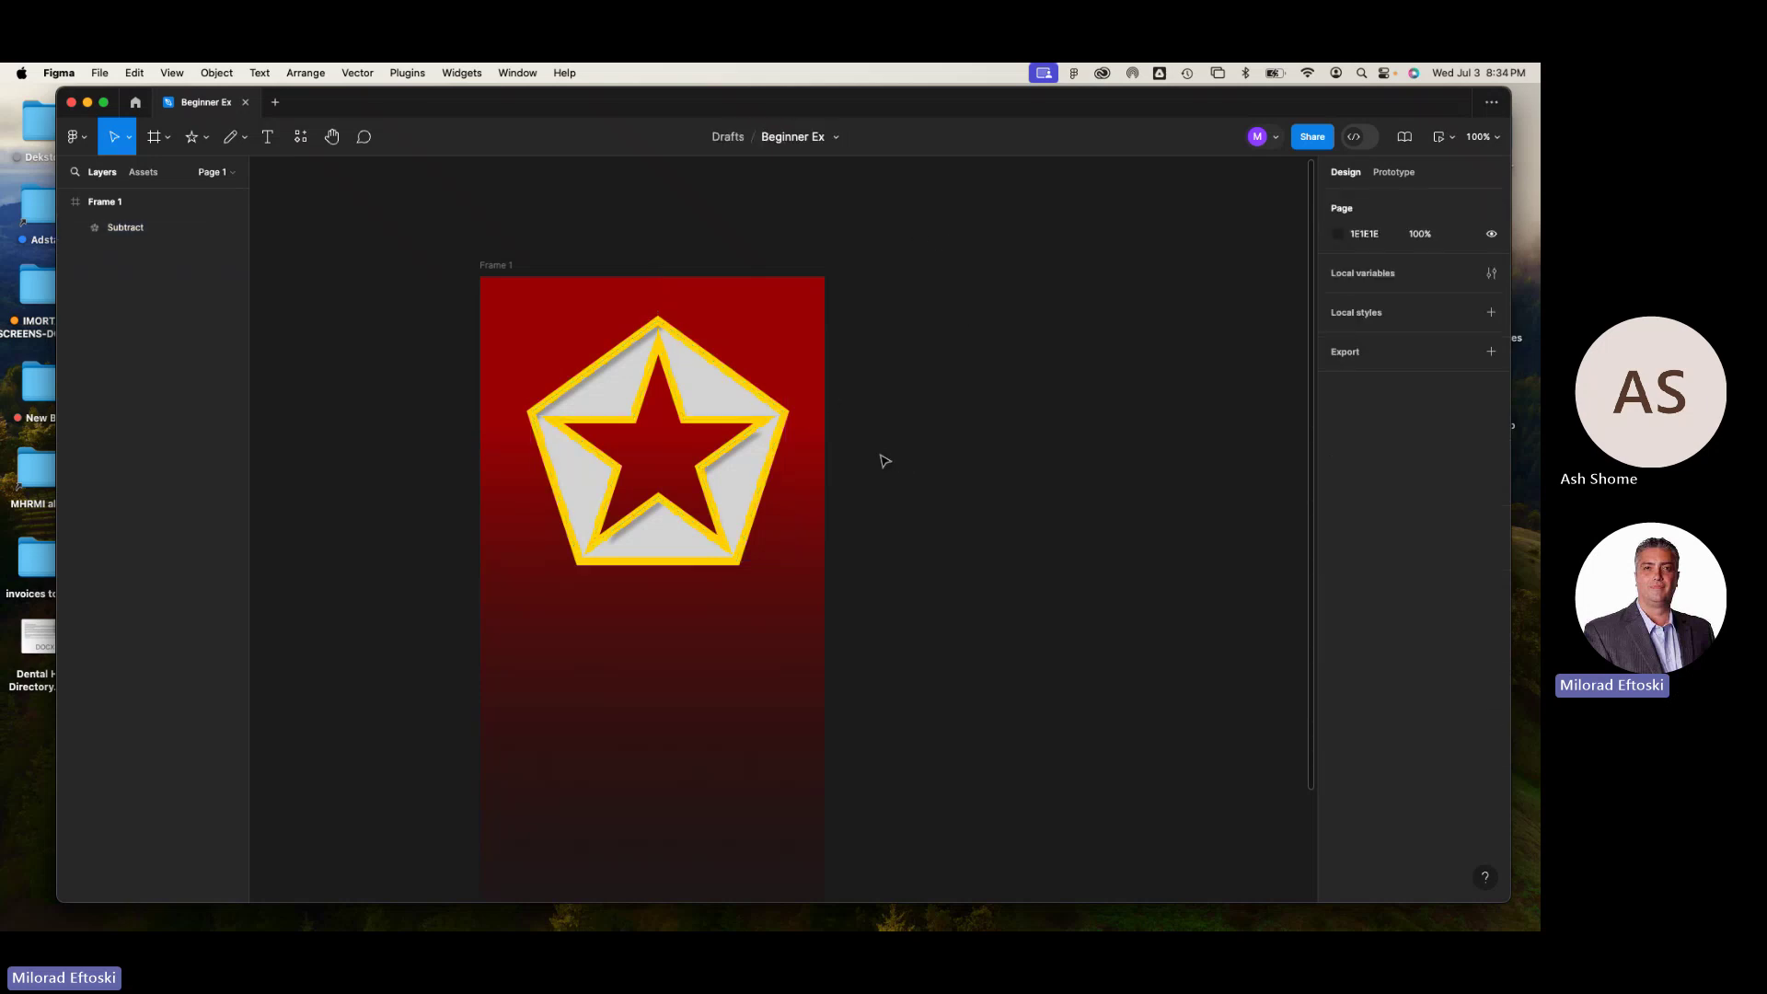
# - Scale the cut-out pentagon down to about 237 × 225 and place it at about X 97, Y 41
pyautogui.press('-')
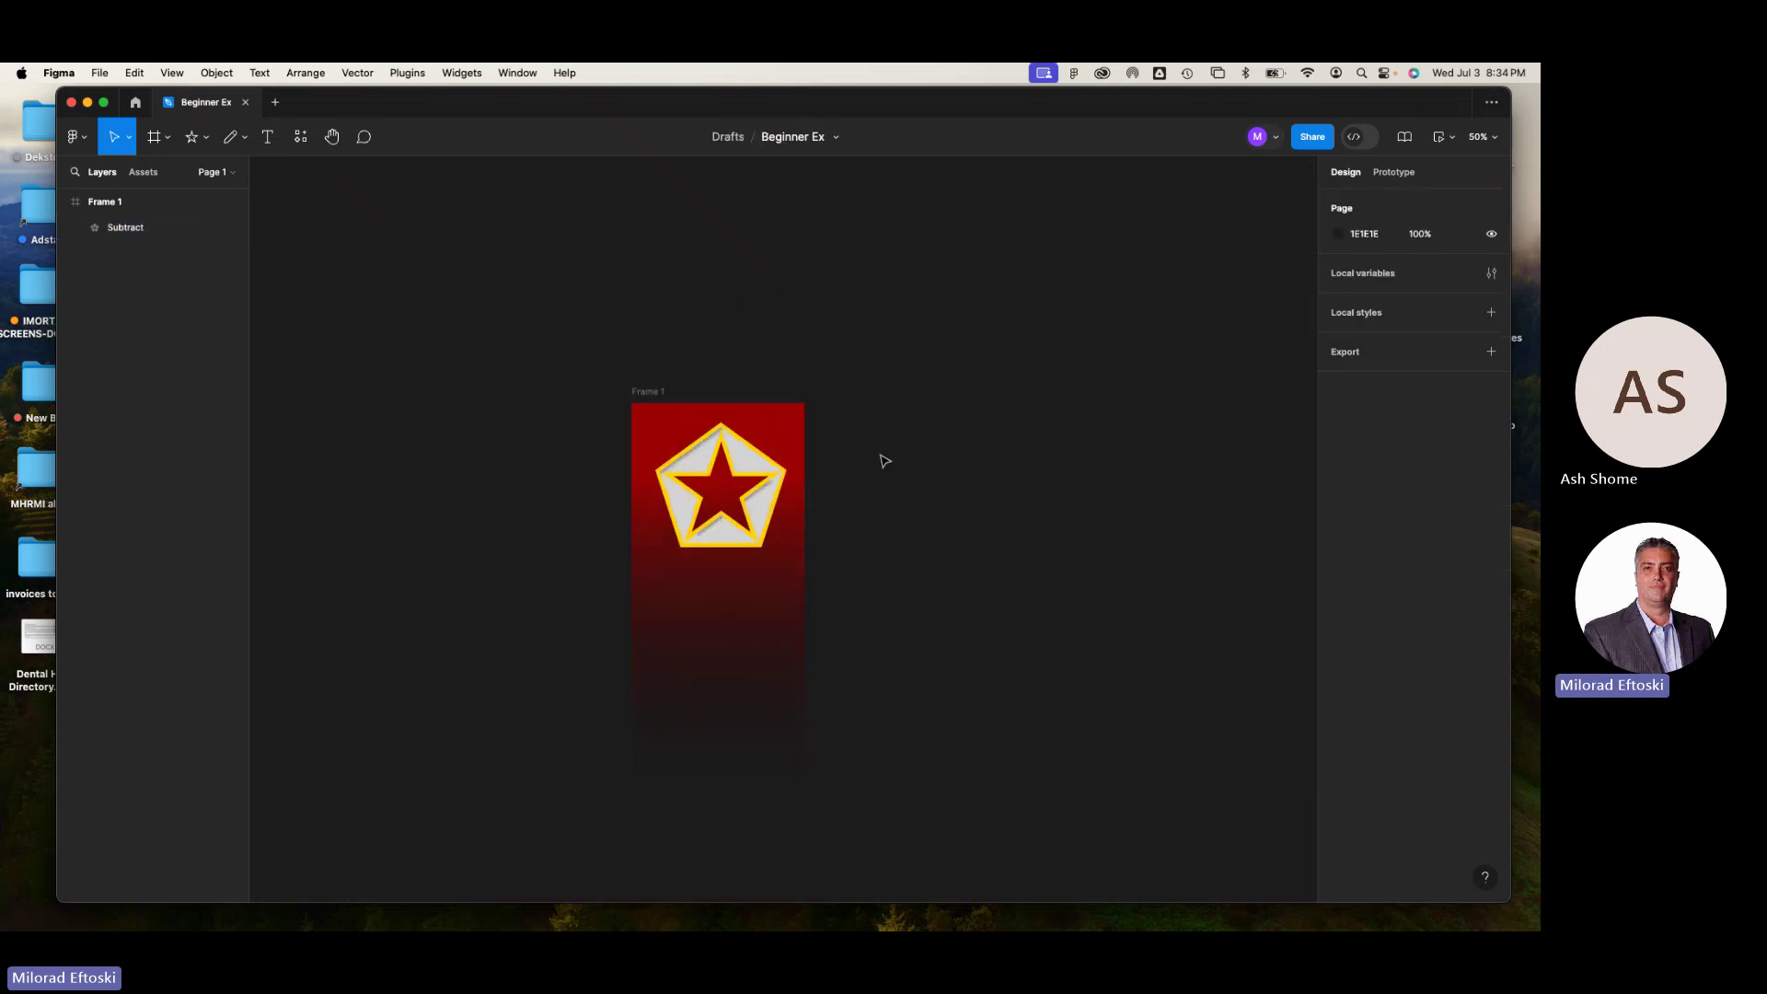
pyautogui.press('+')
pyautogui.press('+')
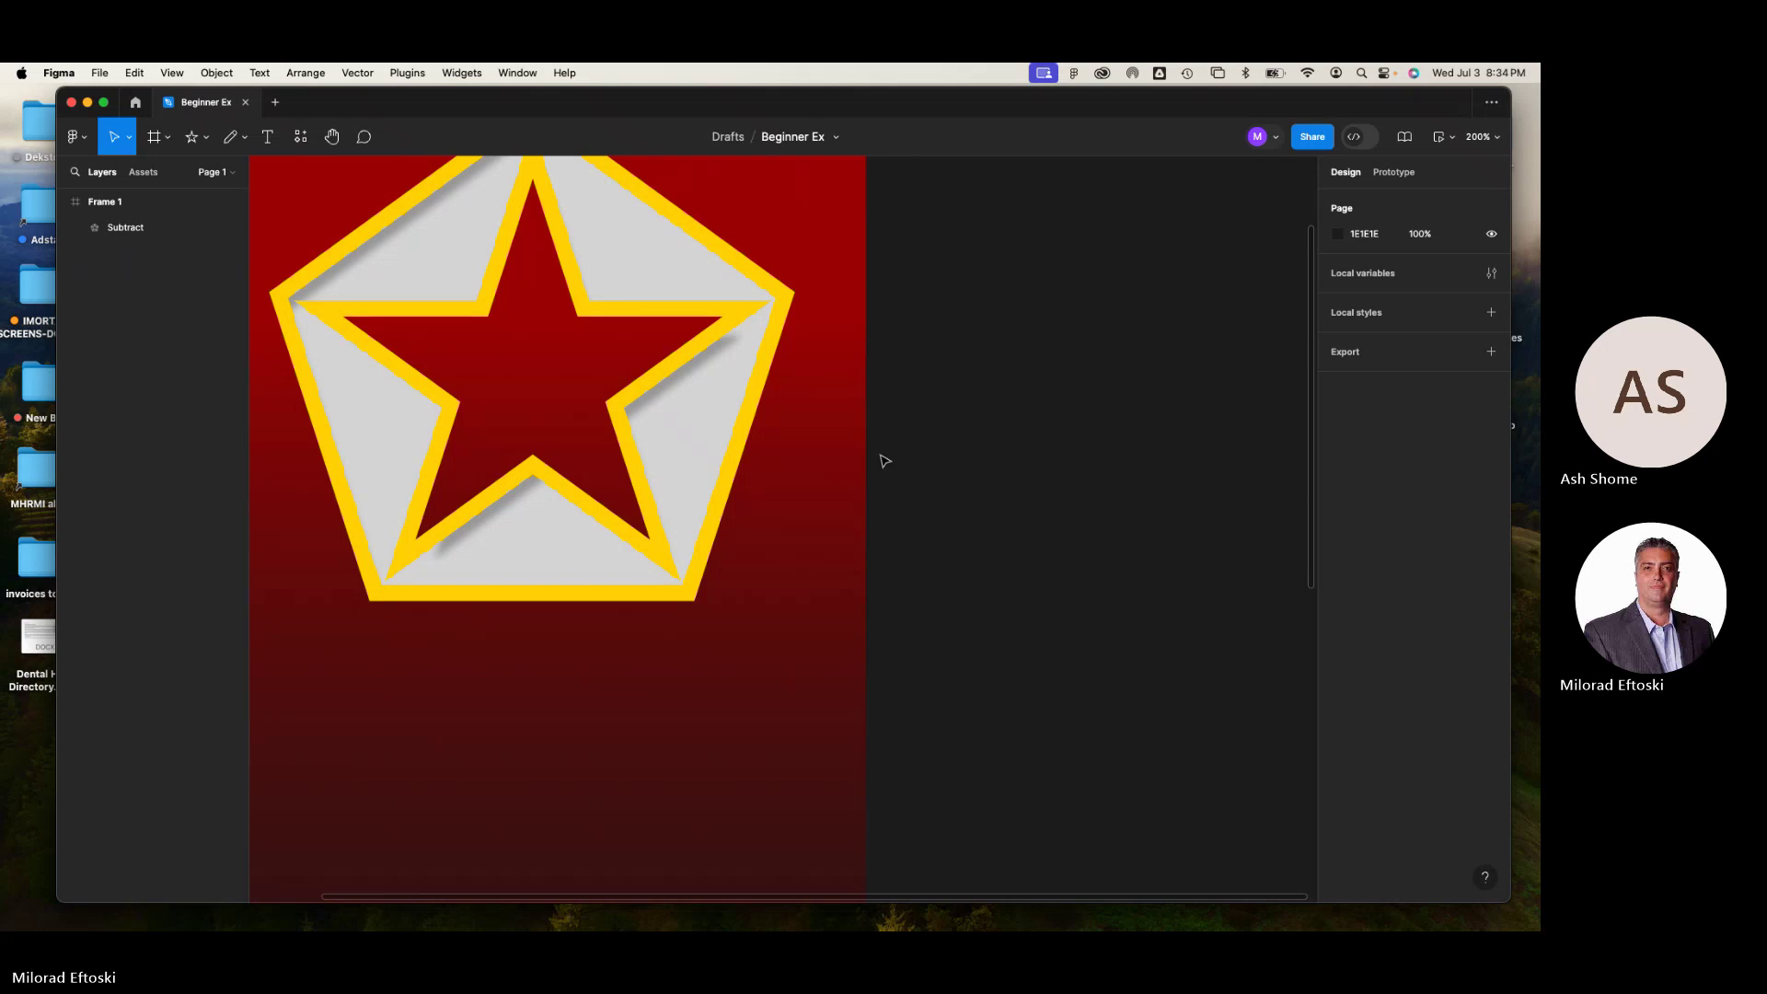
pyautogui.press('-')
pyautogui.click(694, 481)
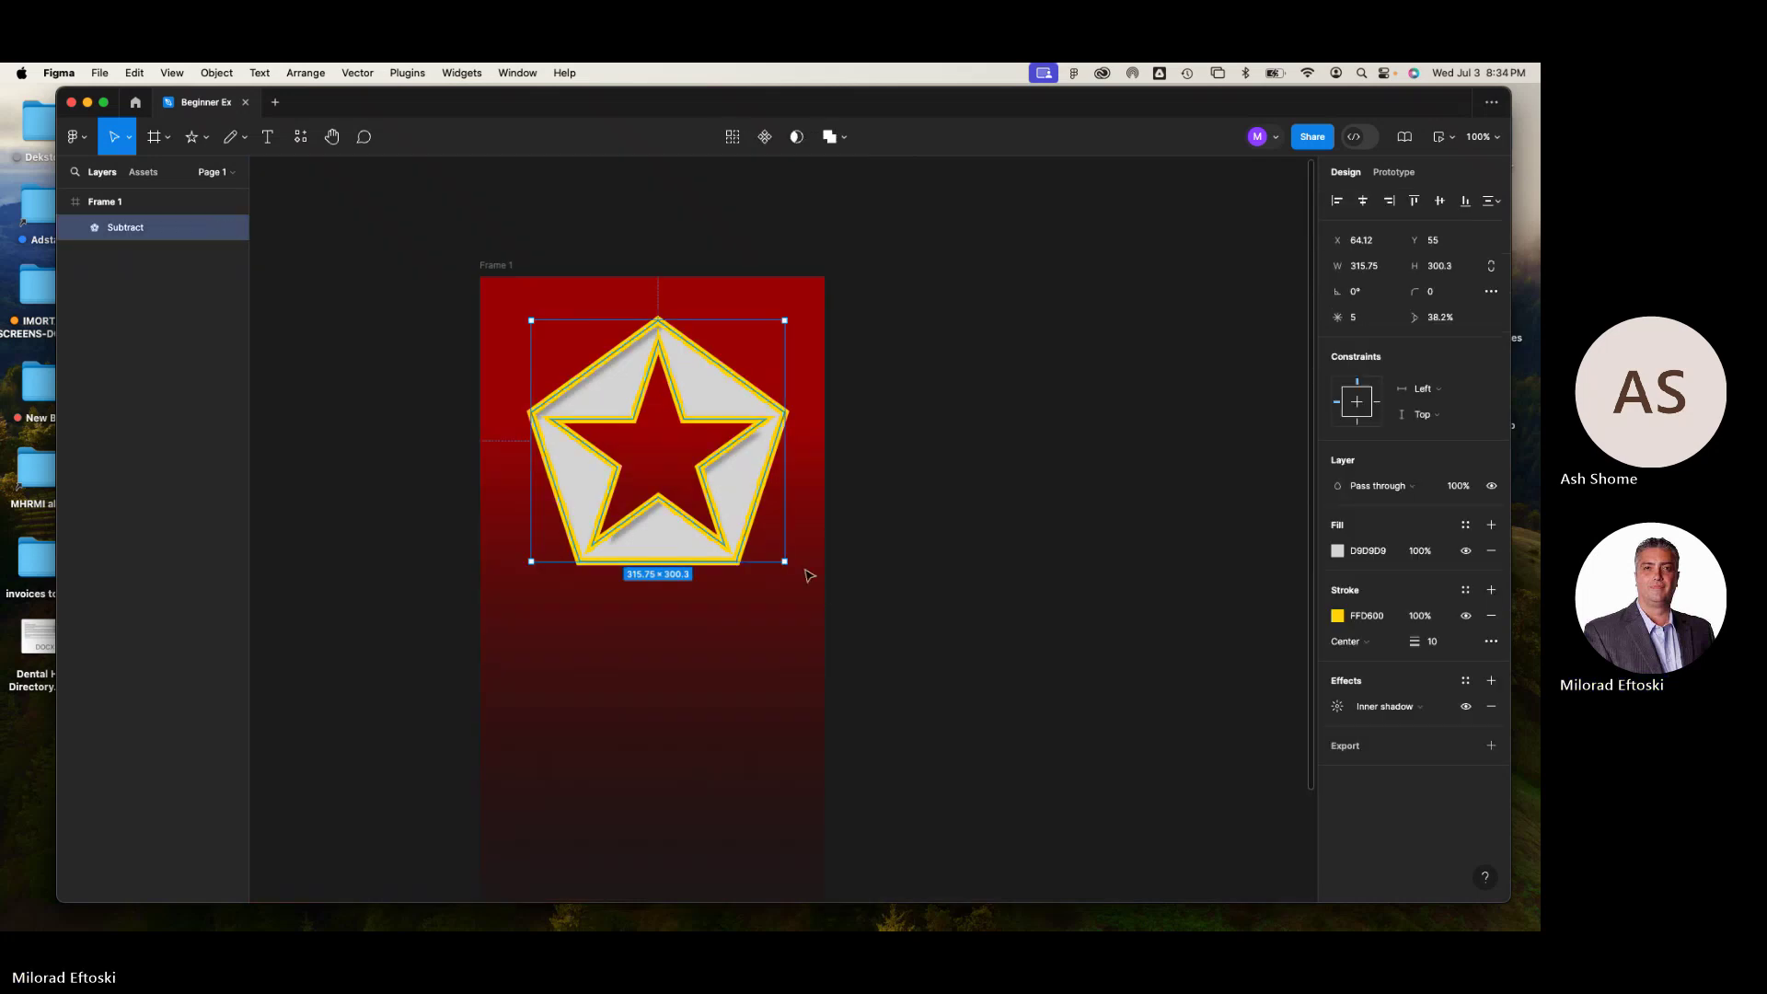
pyautogui.moveTo(785, 561); pyautogui.dragTo(717, 439)
pyautogui.press('Escape')
# - Change the cut-out pentagon's stroke colour to blue 0D6CC5
pyautogui.scroll(-3, 960, 502)
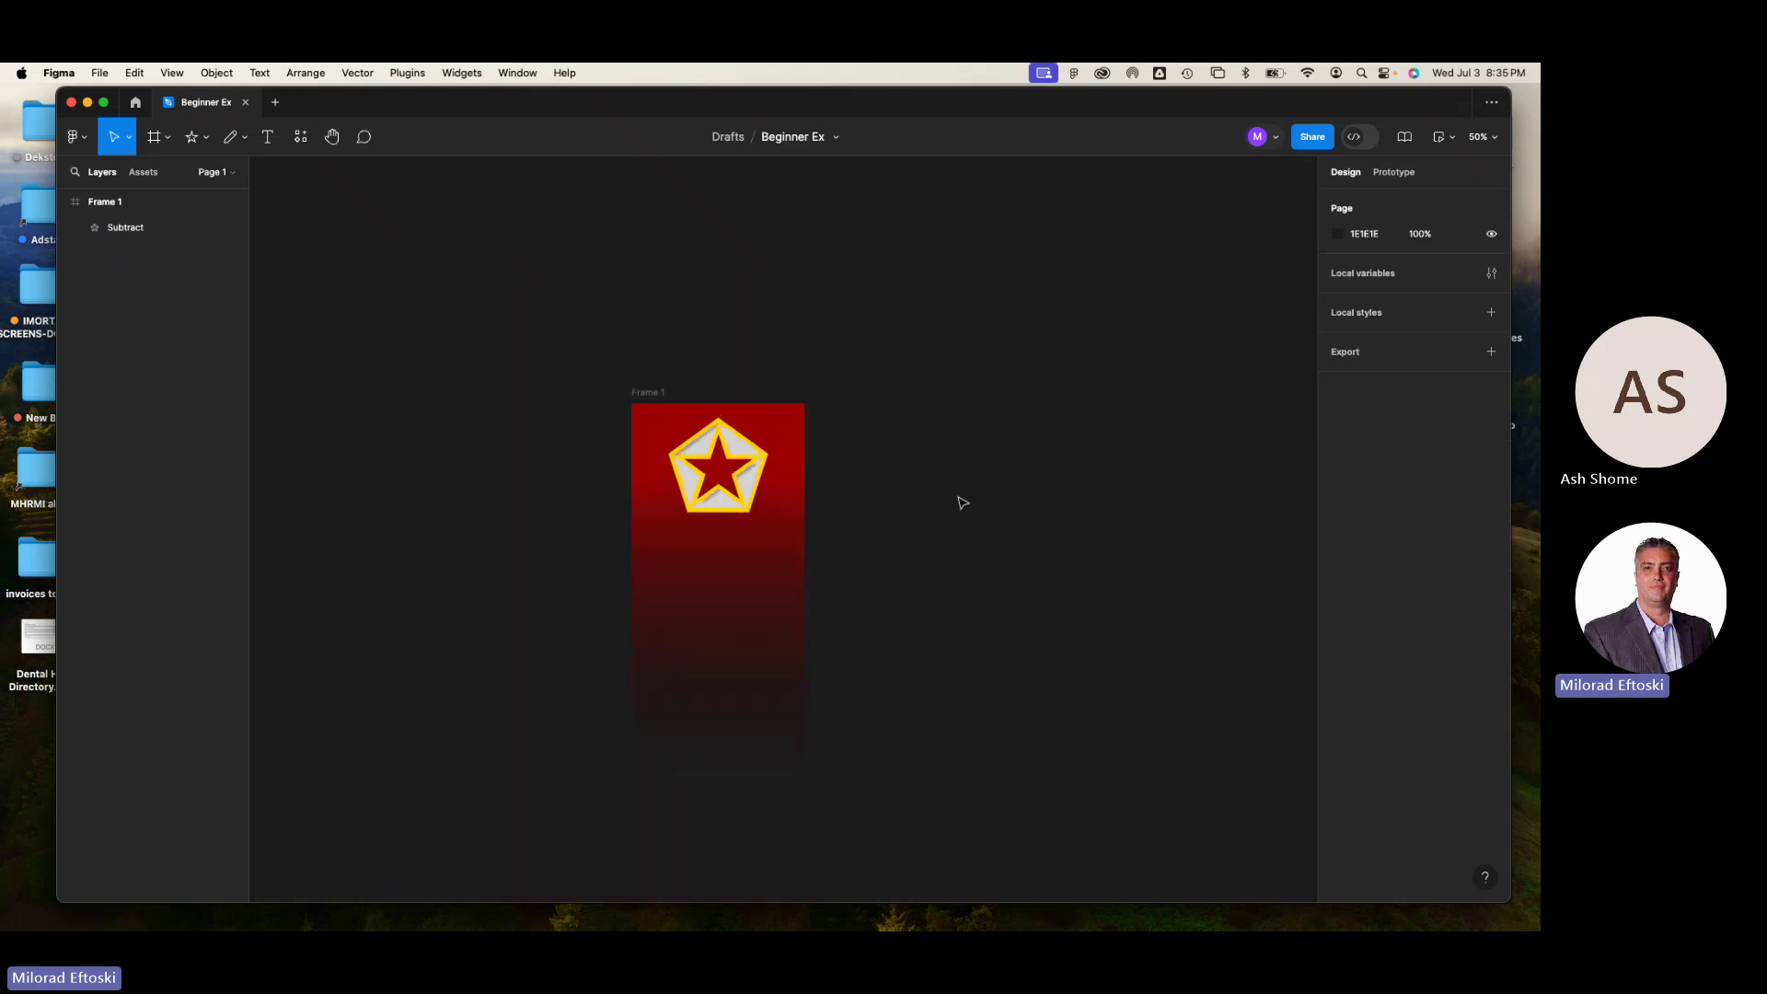
pyautogui.scroll(3, 904, 462)
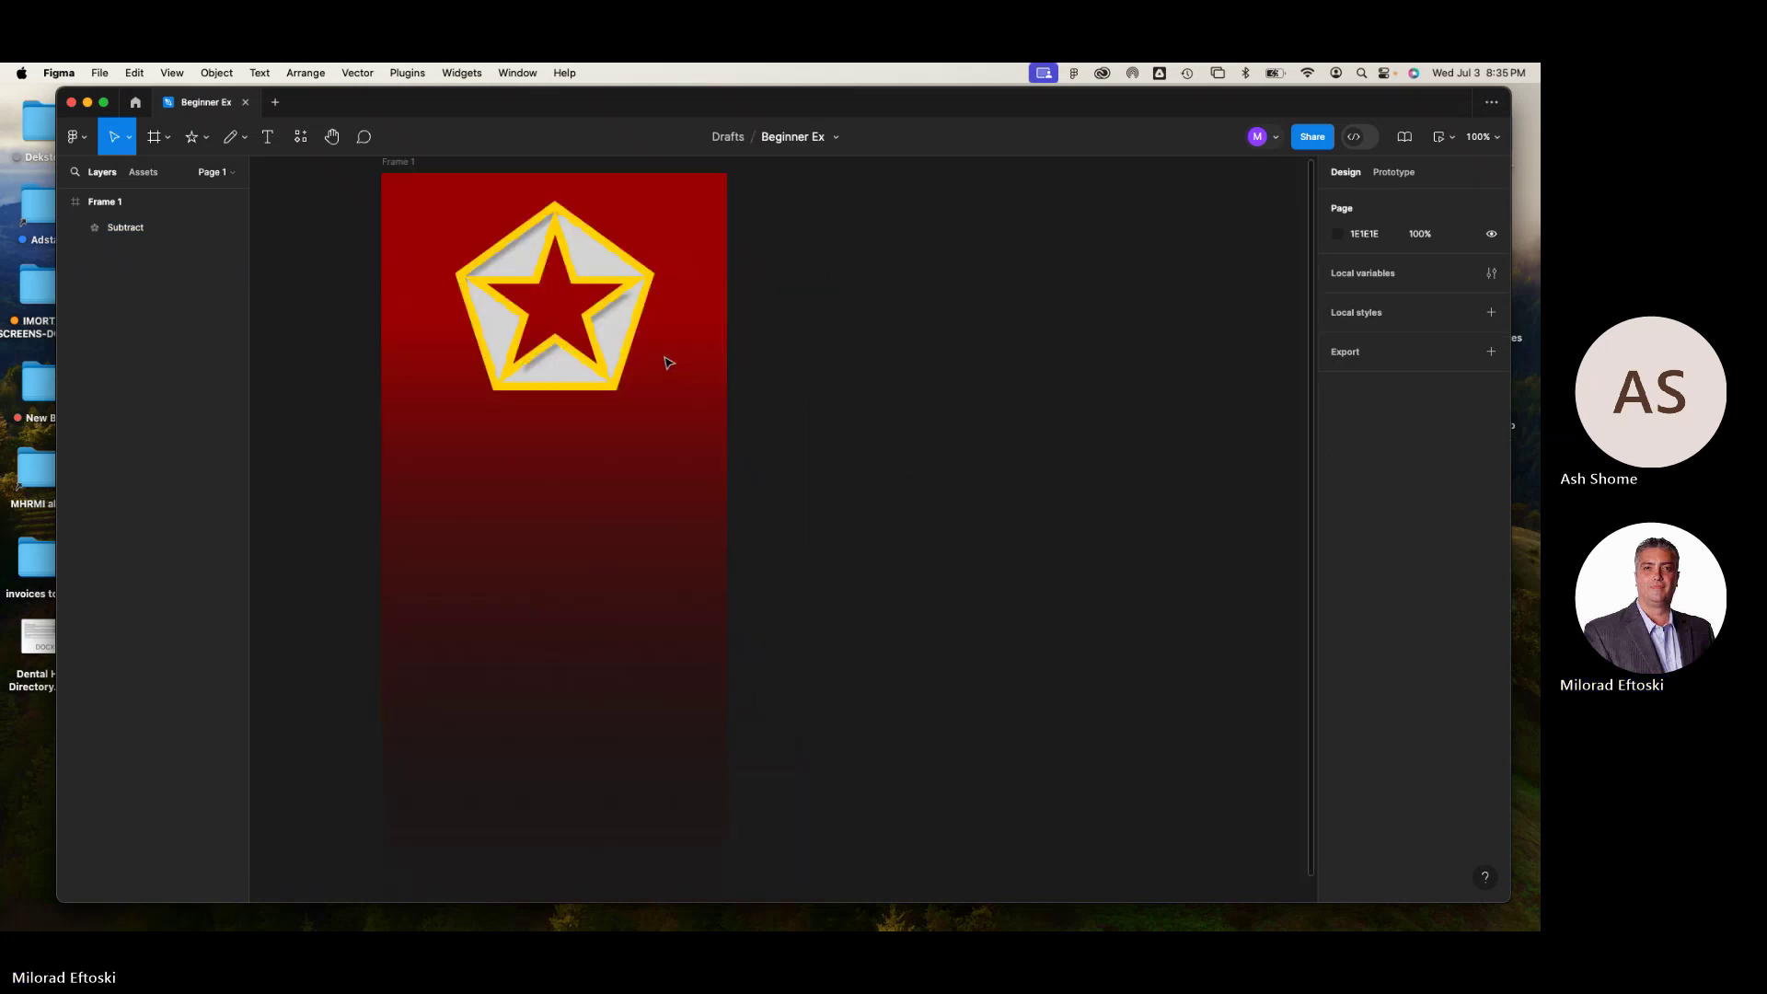
pyautogui.hscroll(-3, 649, 347)
pyautogui.scroll(2, 649, 347)
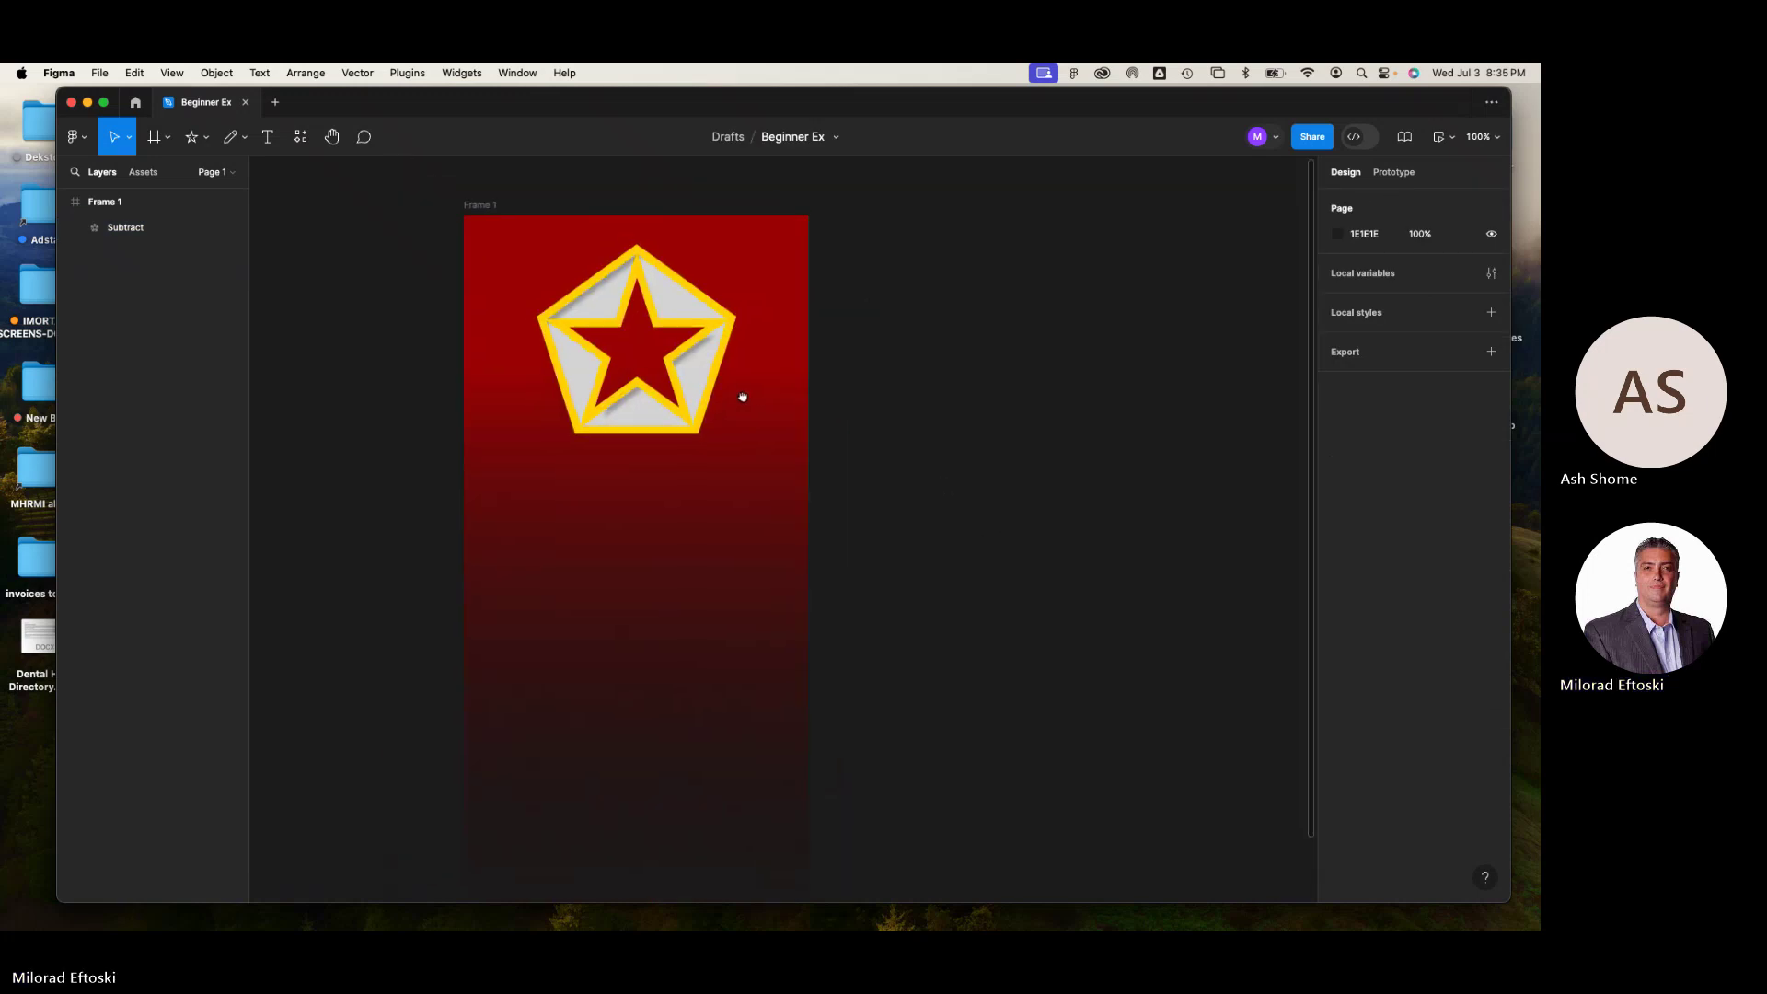
pyautogui.click(682, 309)
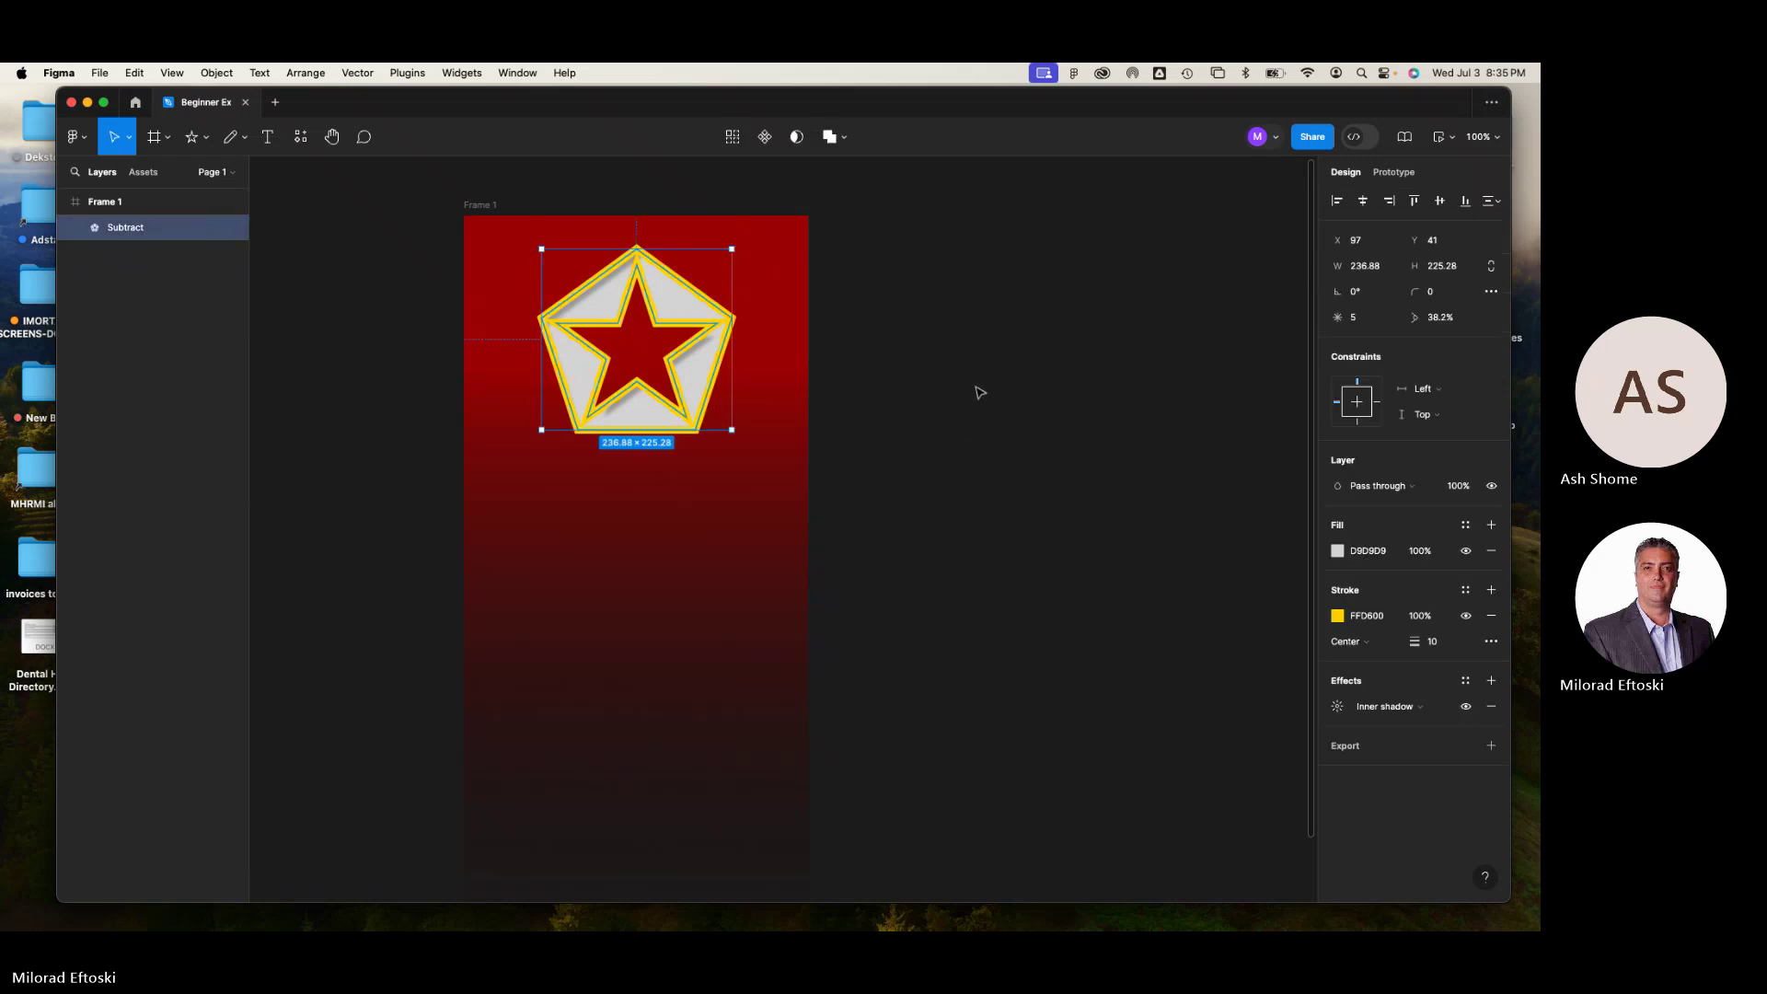
pyautogui.click(1339, 616)
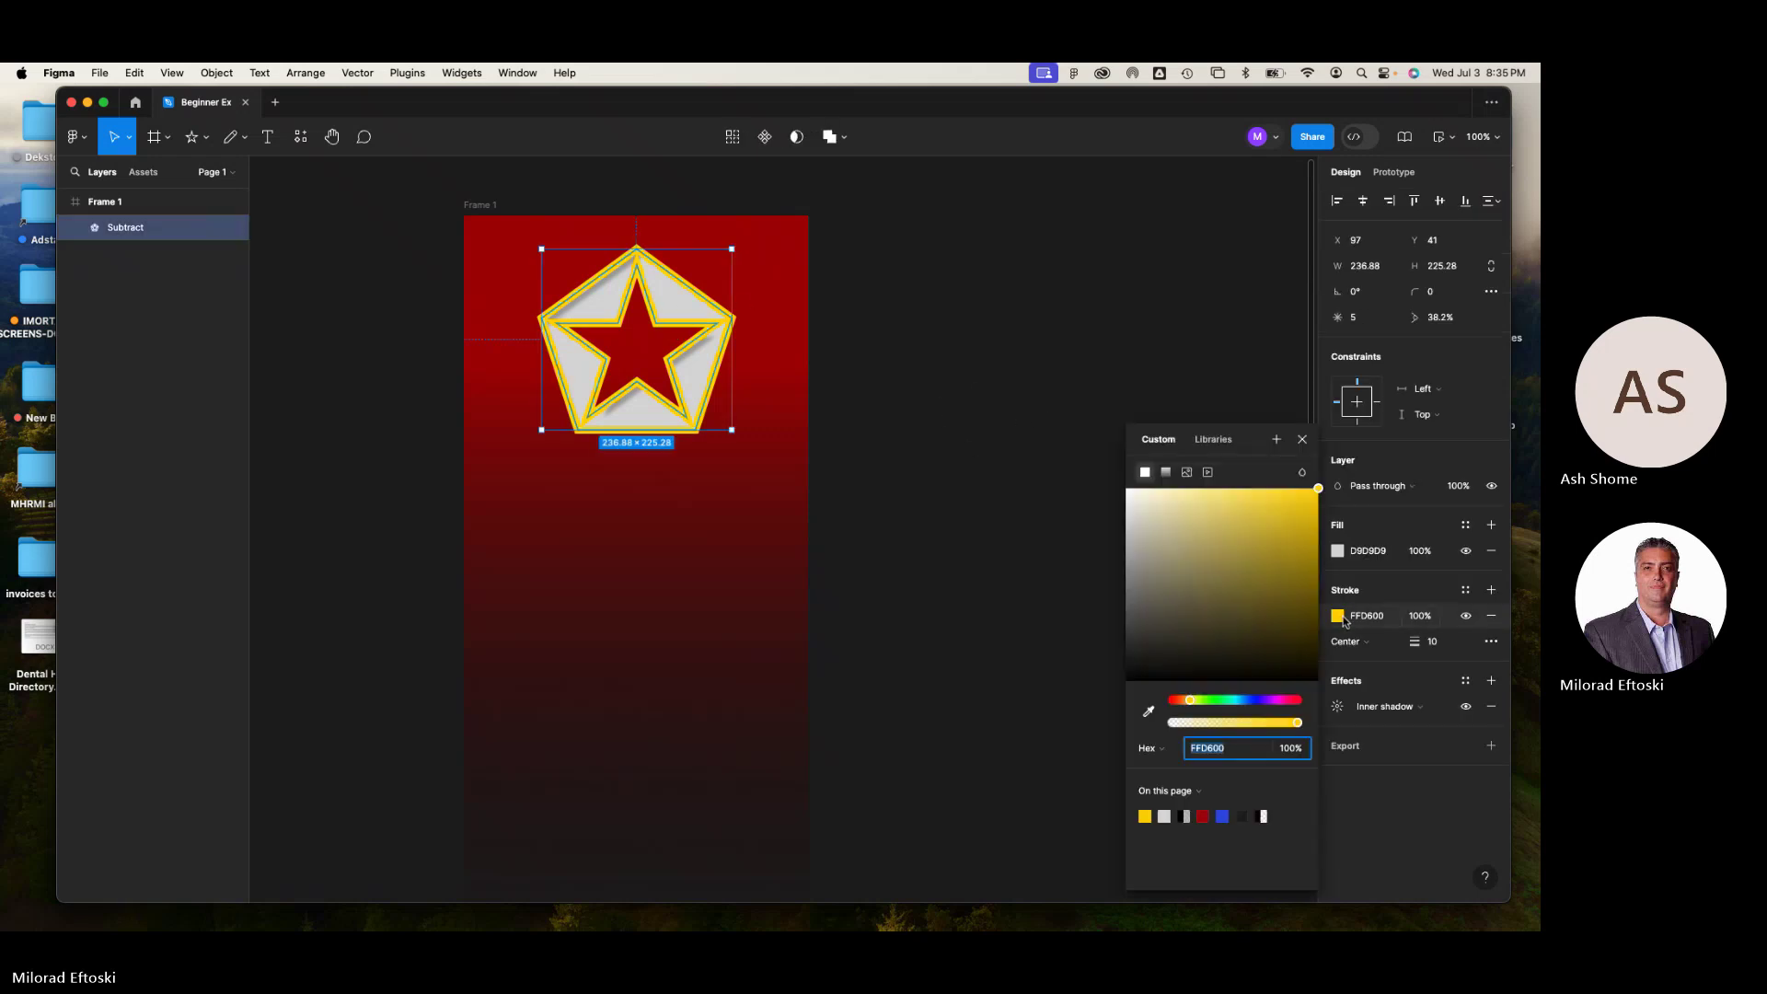
pyautogui.moveTo(1229, 704); pyautogui.dragTo(1245, 703)
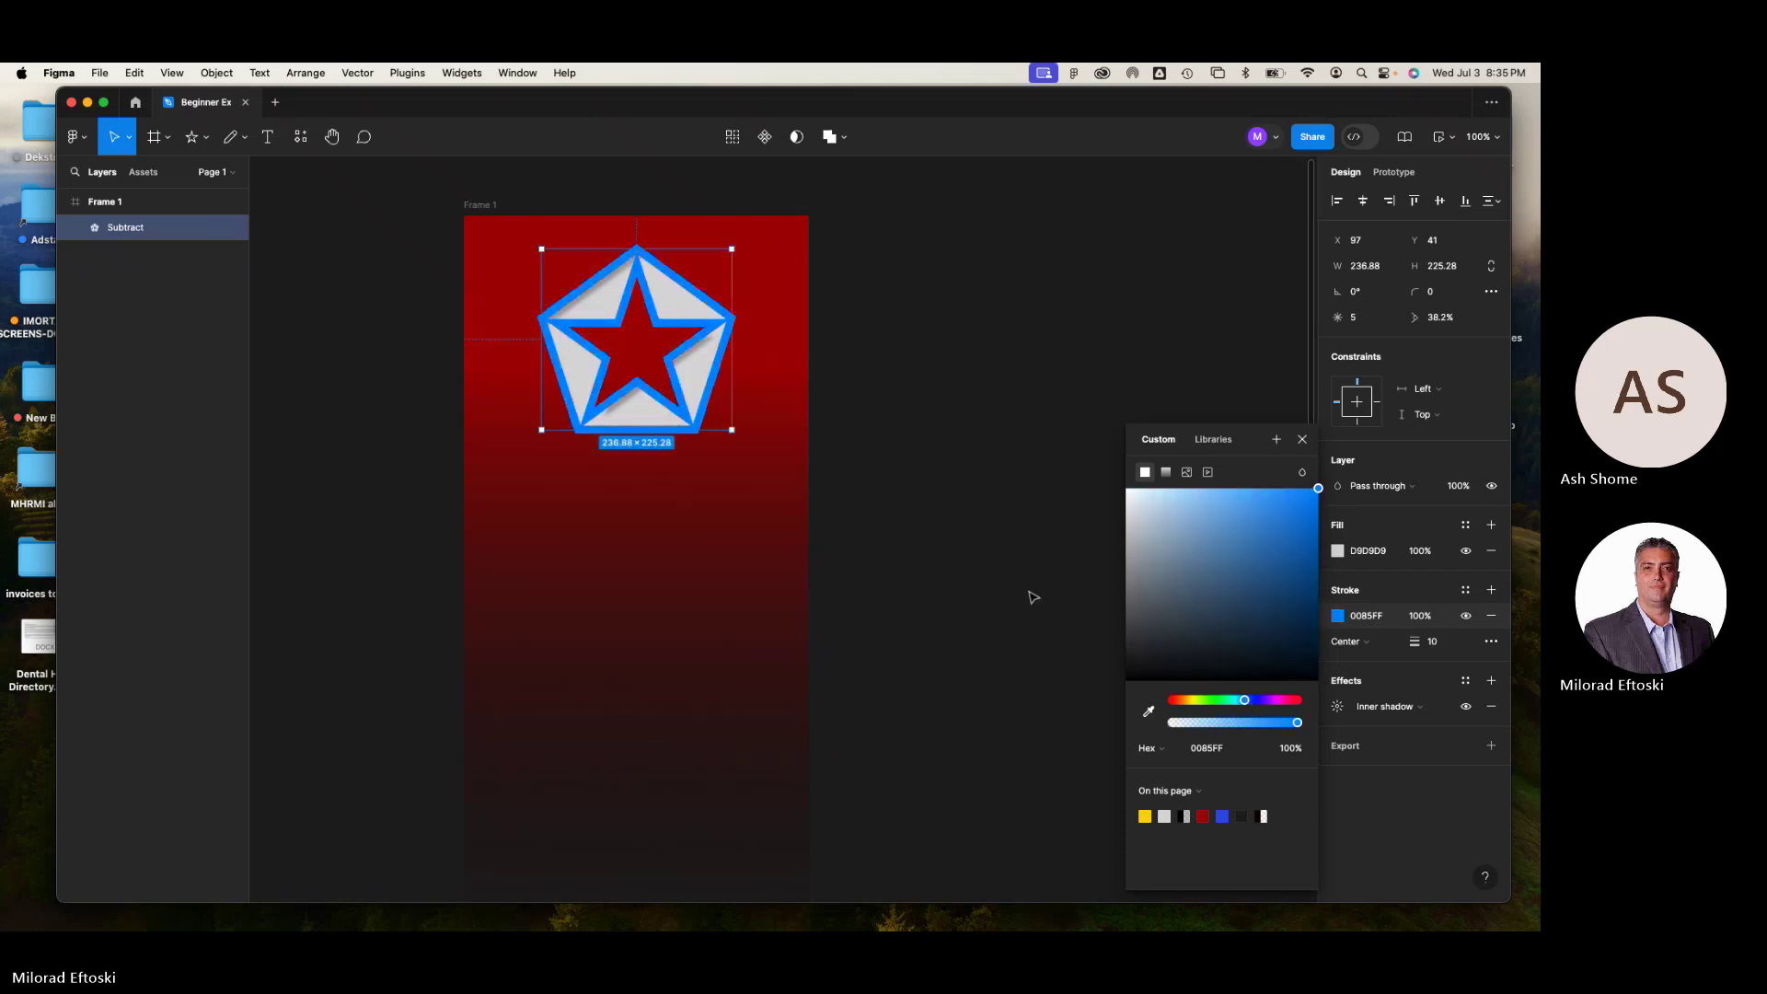
pyautogui.click(1303, 536)
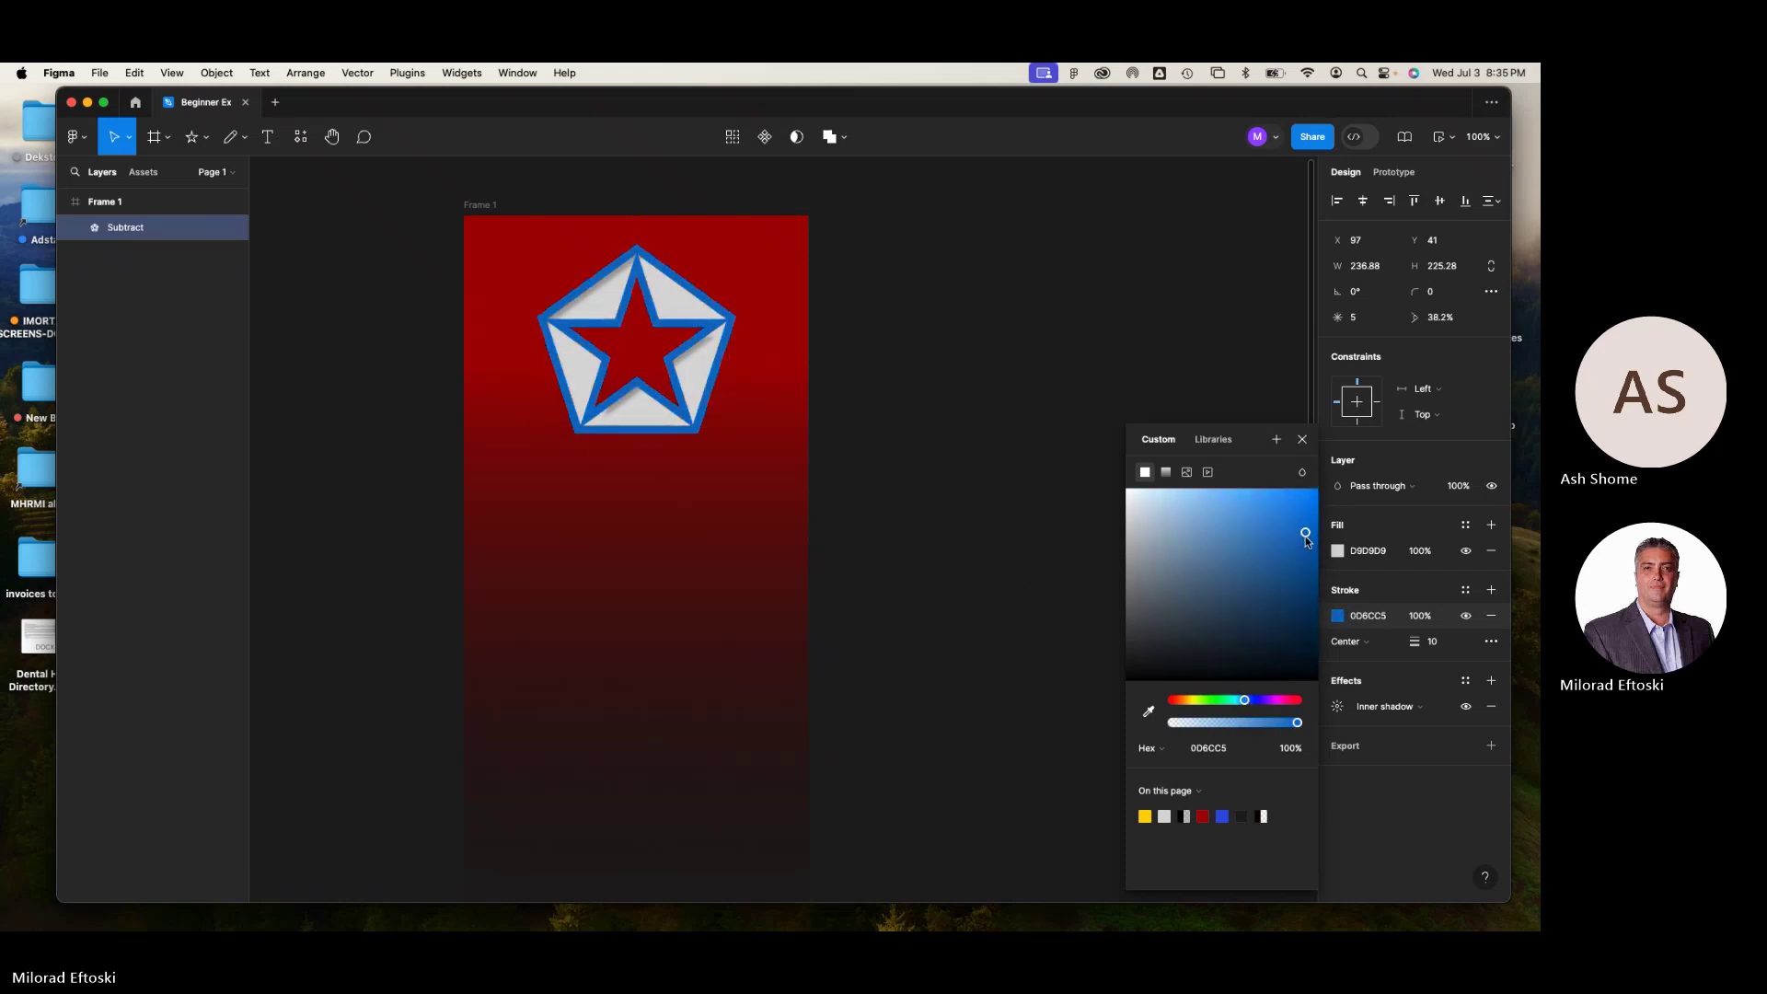
pyautogui.click(757, 426)
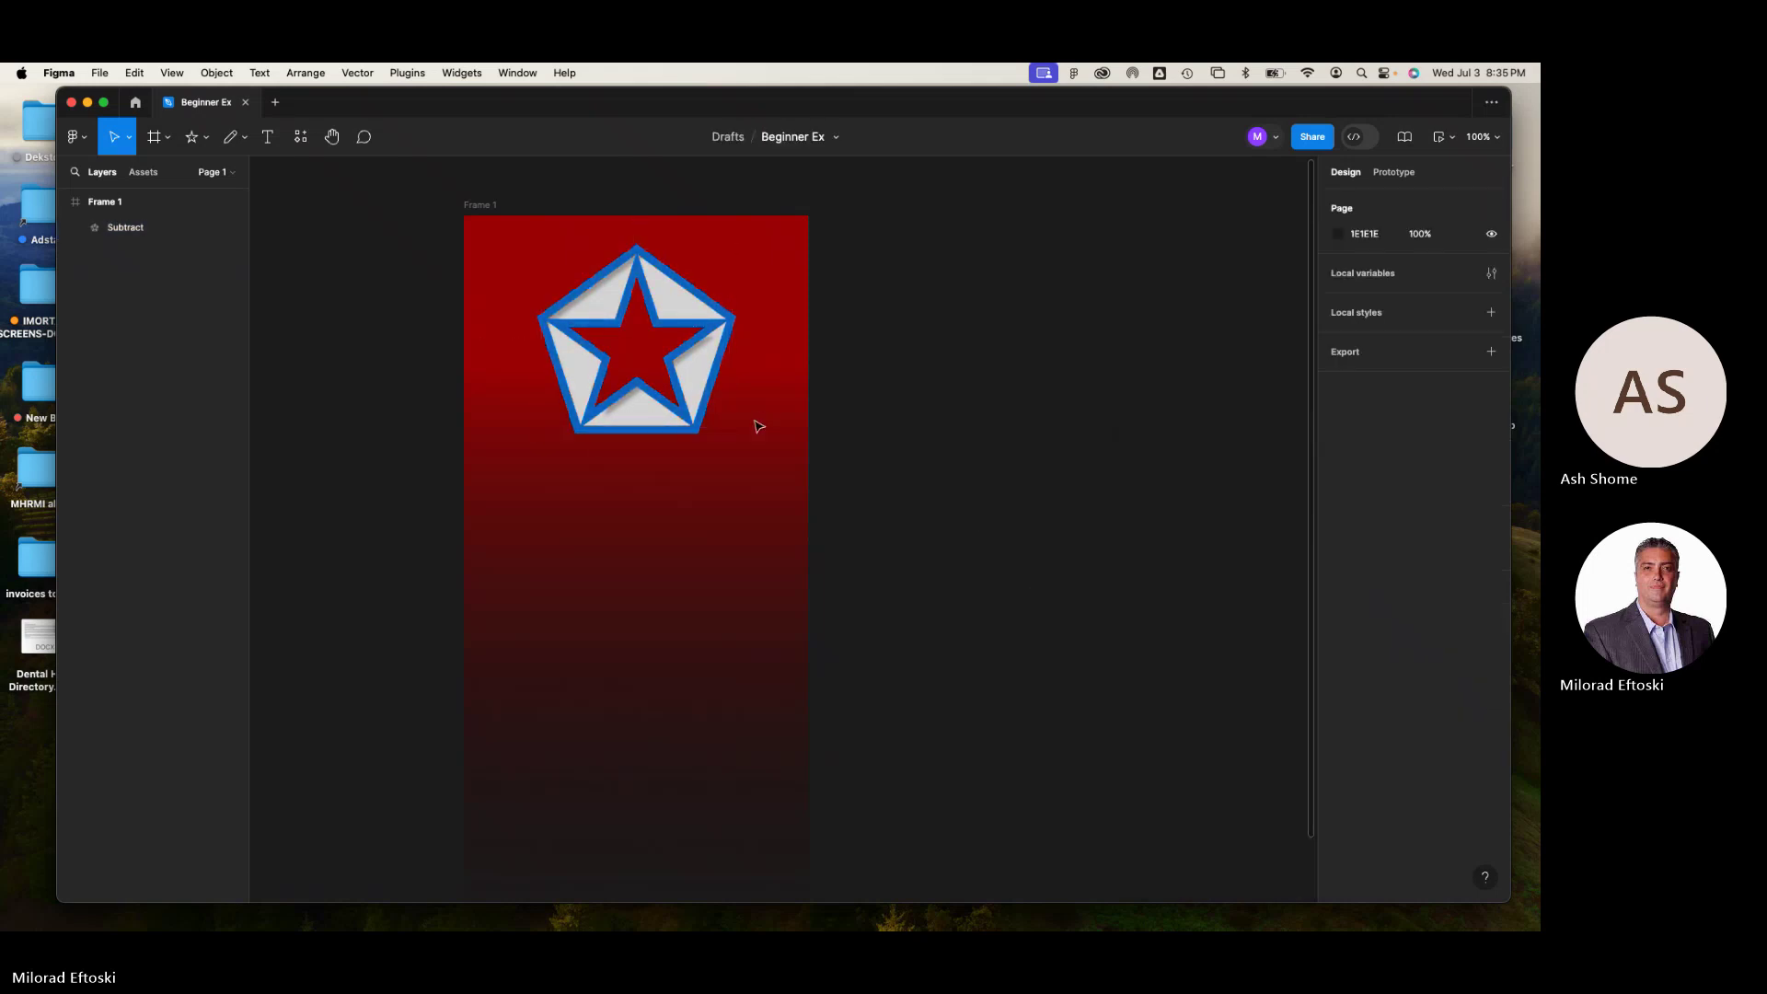
pyautogui.click(707, 377)
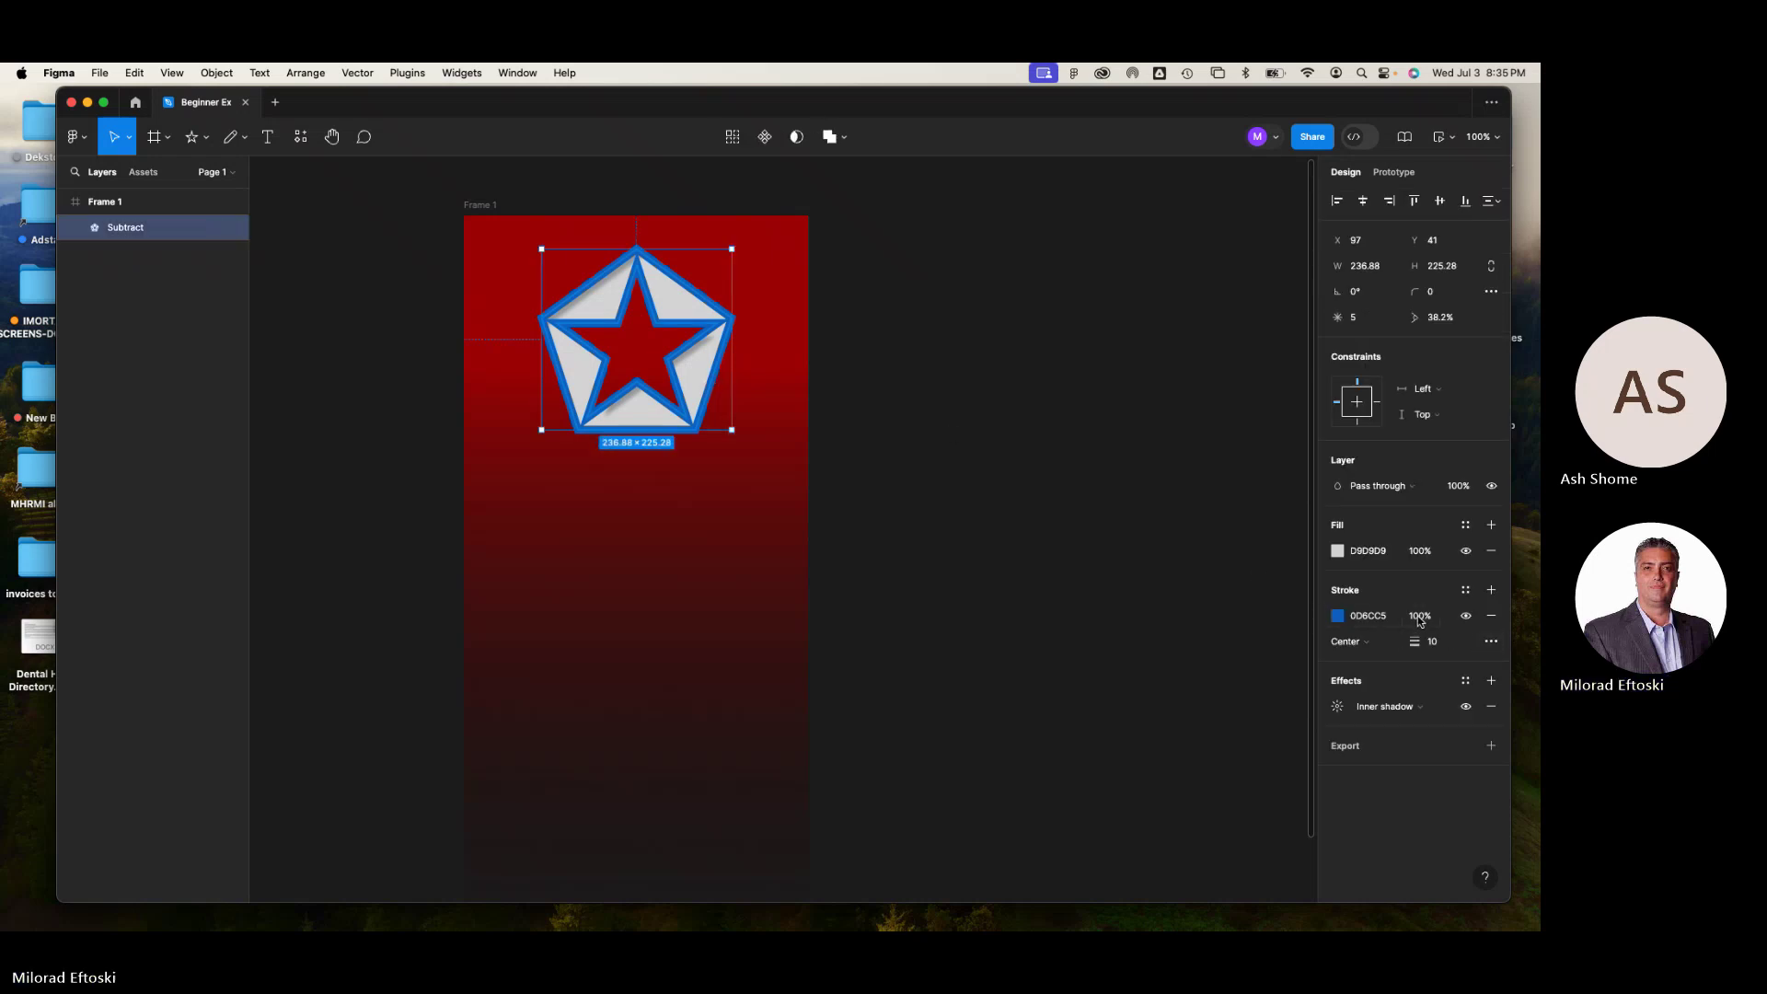
# - Reduce the cut-out pentagon's stroke weight, trying 5 and settling on 7
pyautogui.click(1431, 642)
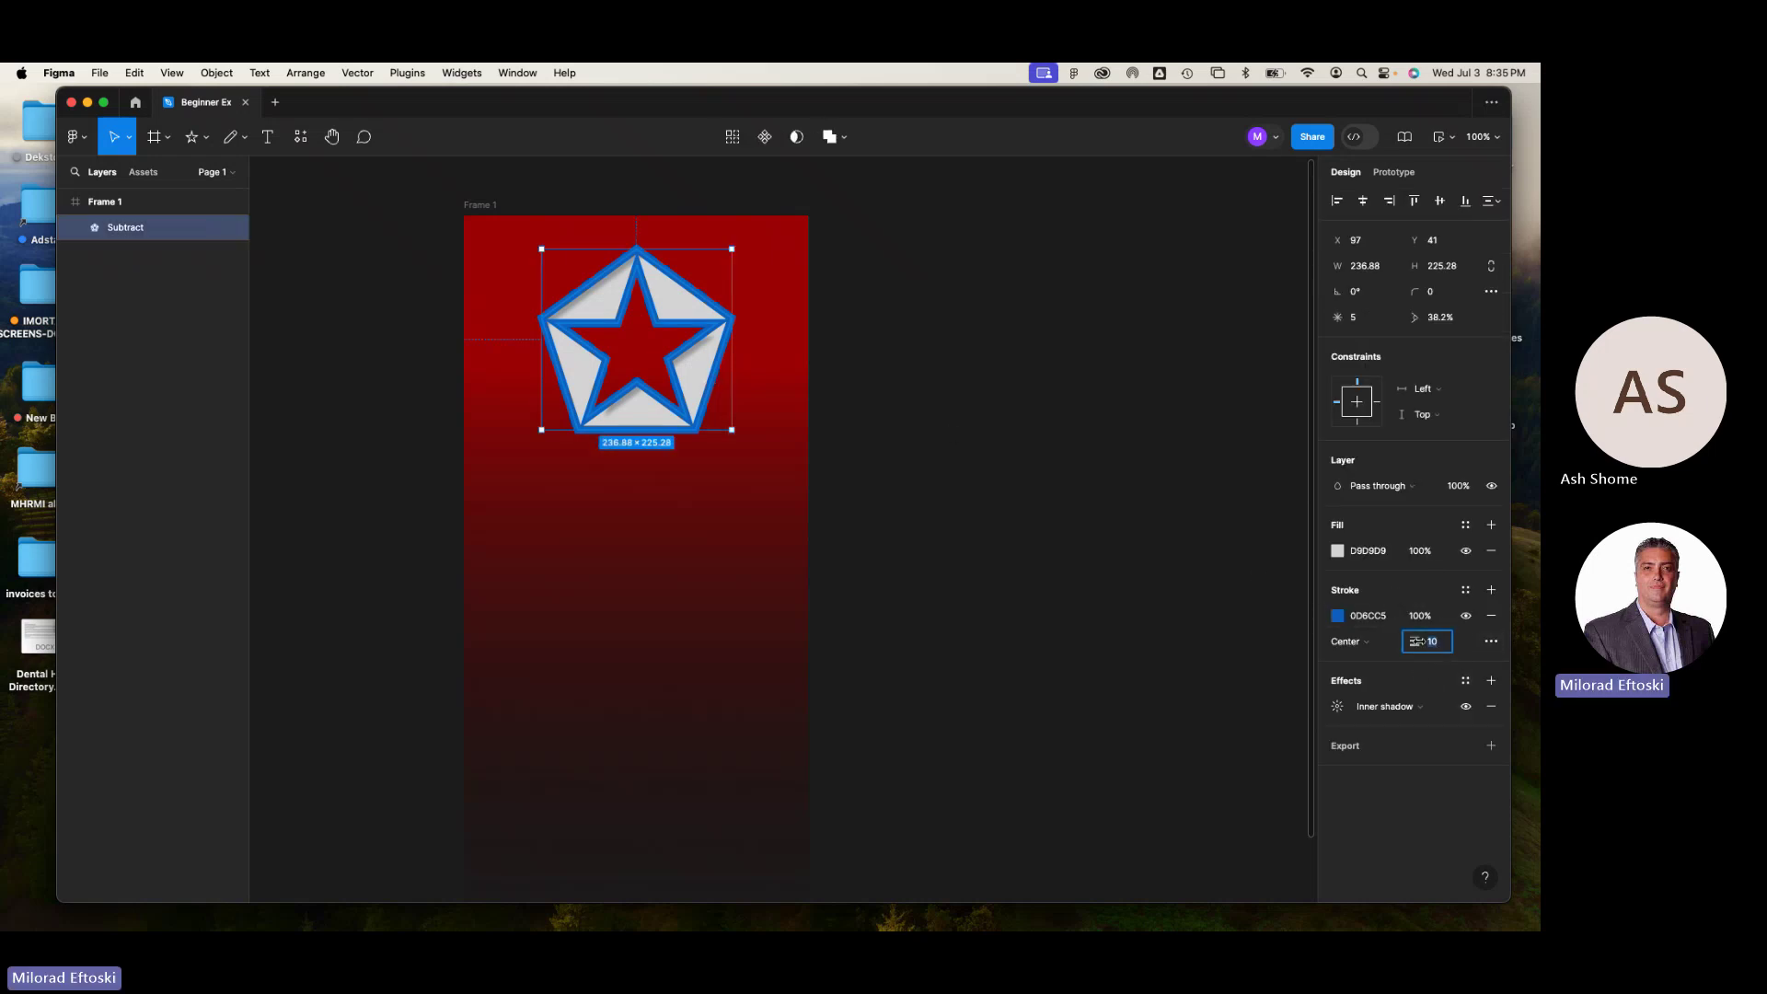
pyautogui.write('5')
pyautogui.press('Return')
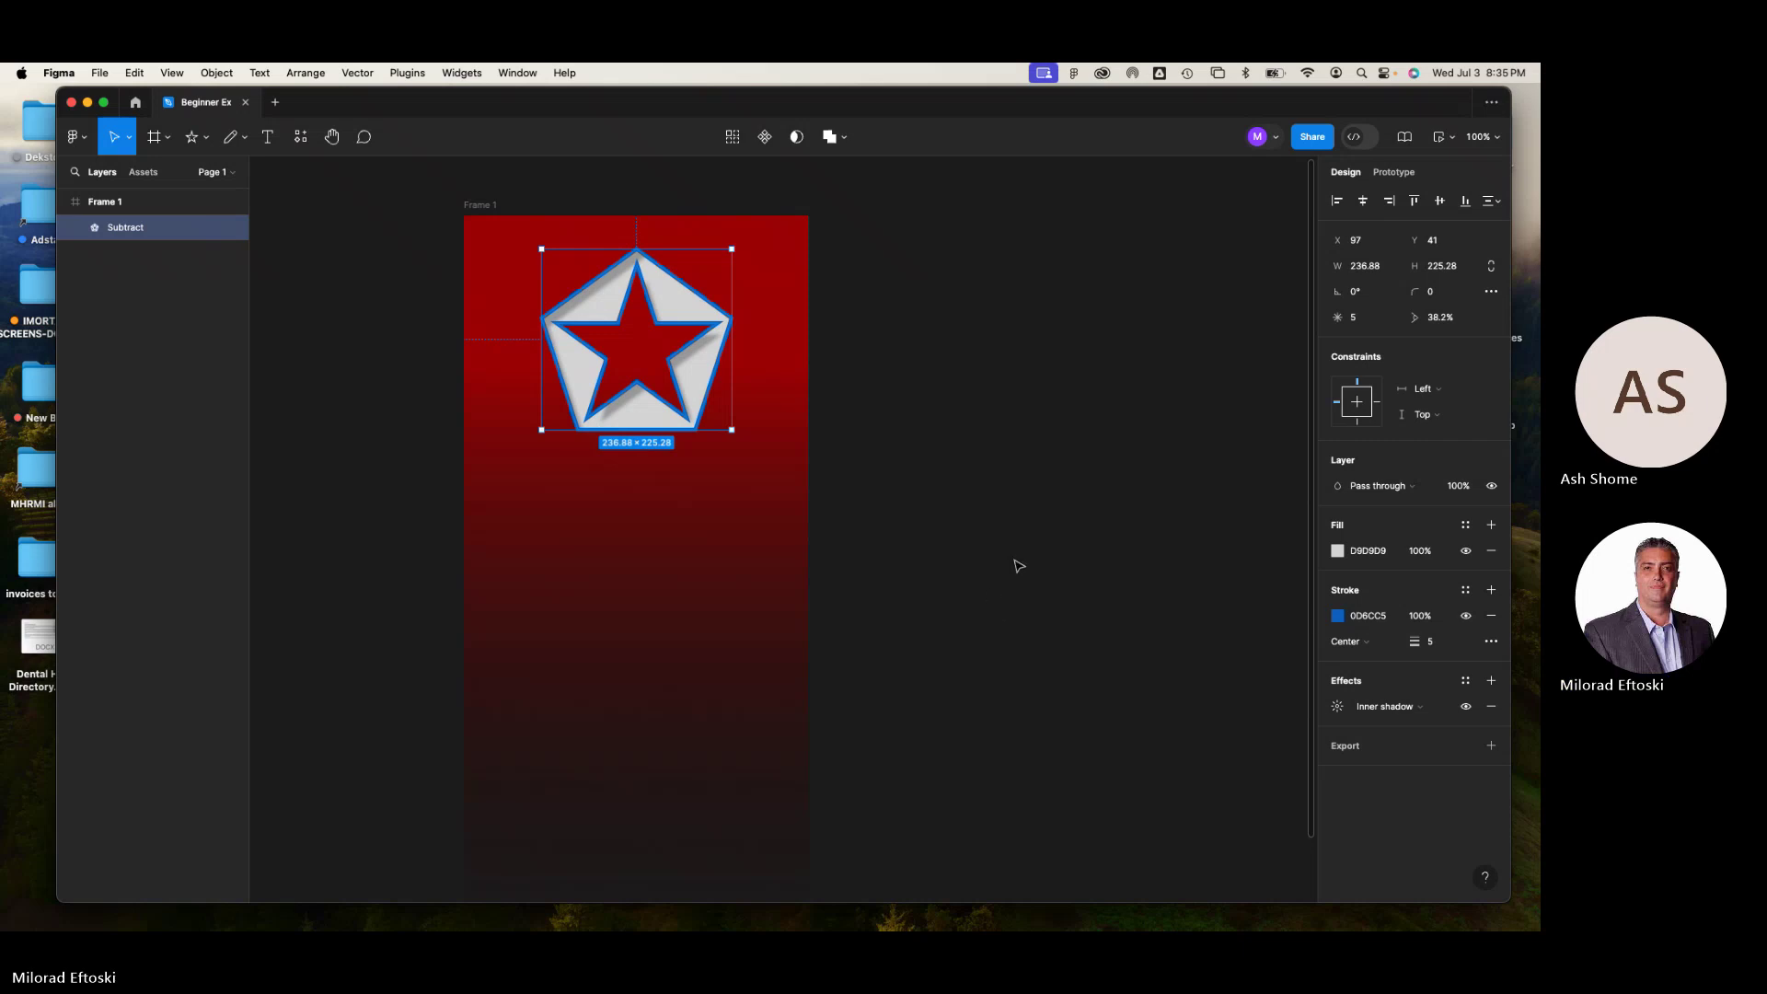
pyautogui.click(1432, 642)
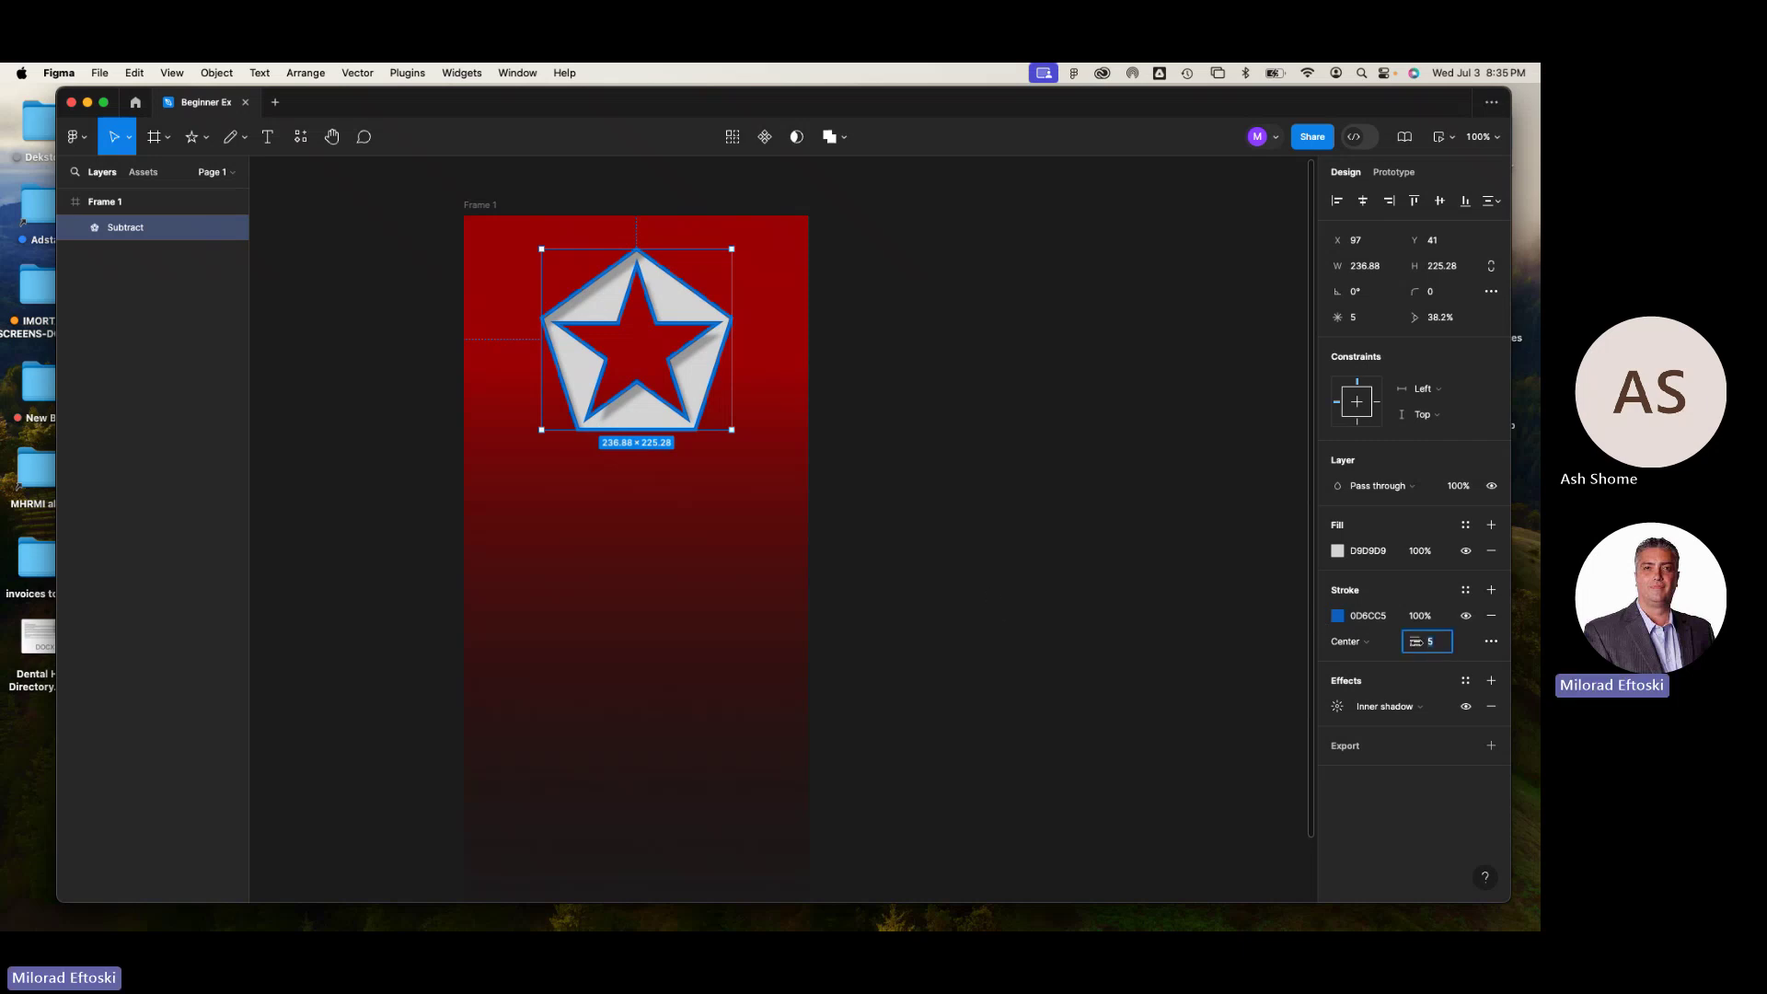
pyautogui.write('7')
pyautogui.press('Return')
pyautogui.click(1194, 672)
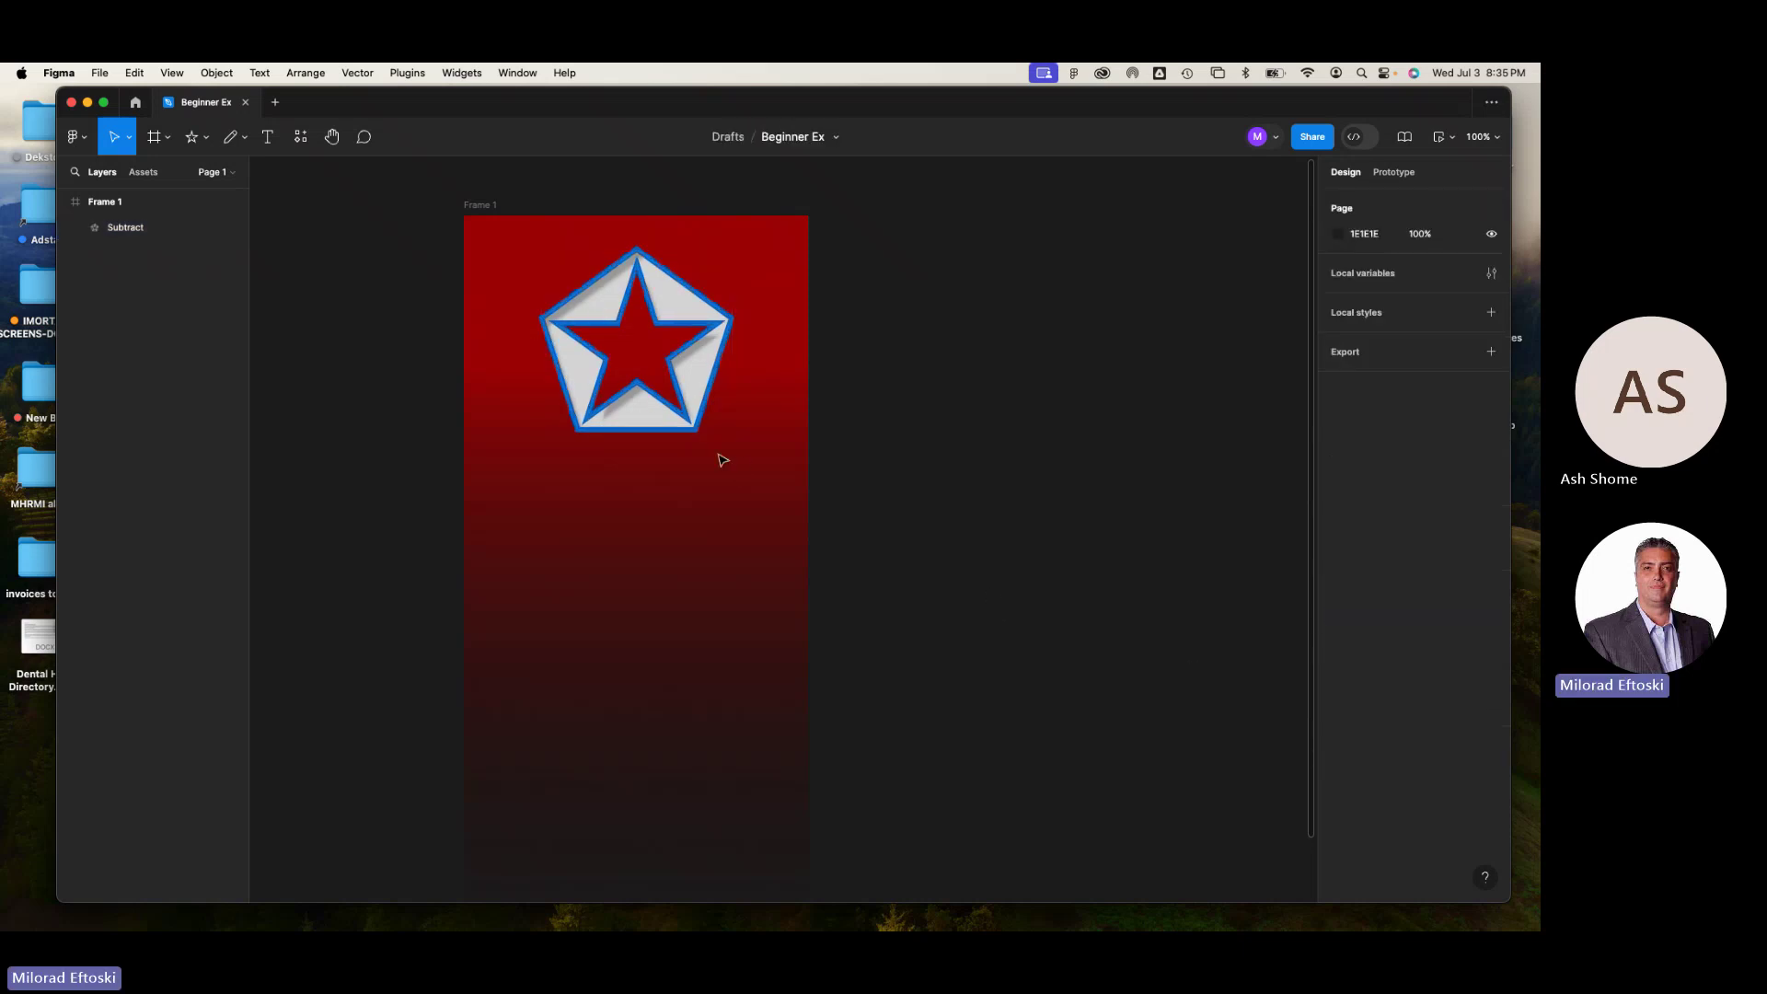
# - Set the X and Y offsets of the cut-out pentagon's inner shadow to 8
pyautogui.click(650, 396)
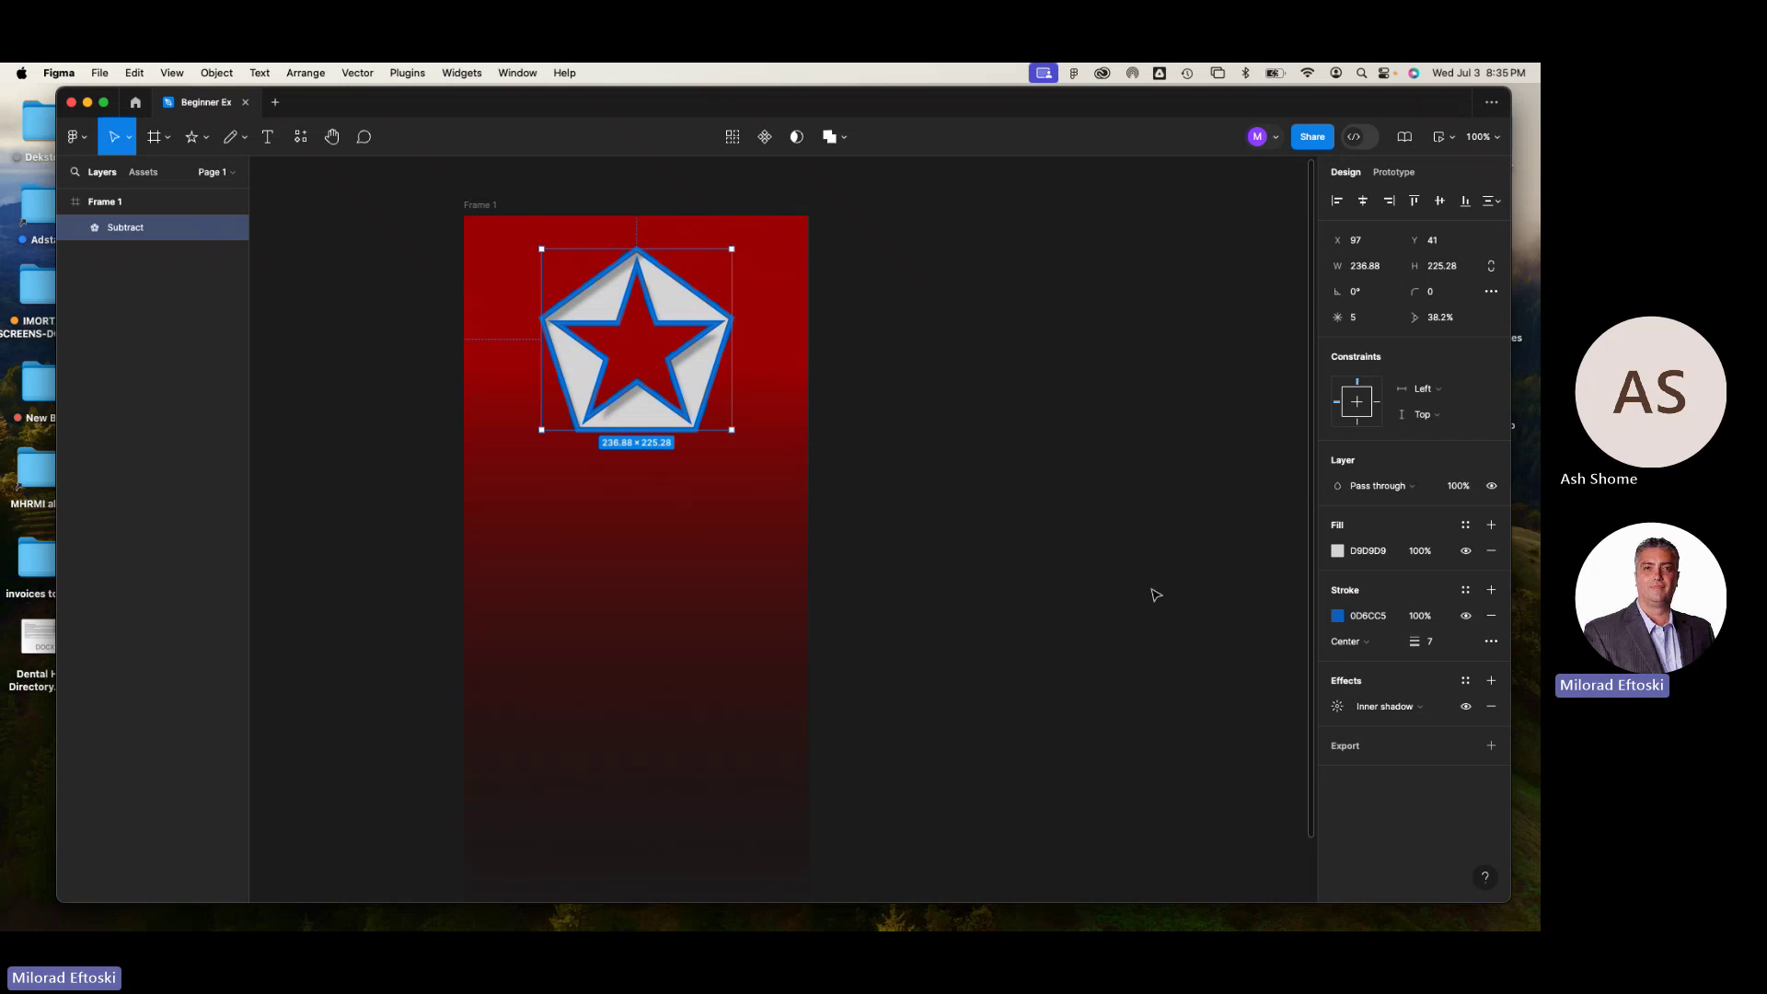
pyautogui.click(1445, 644)
pyautogui.click(1337, 706)
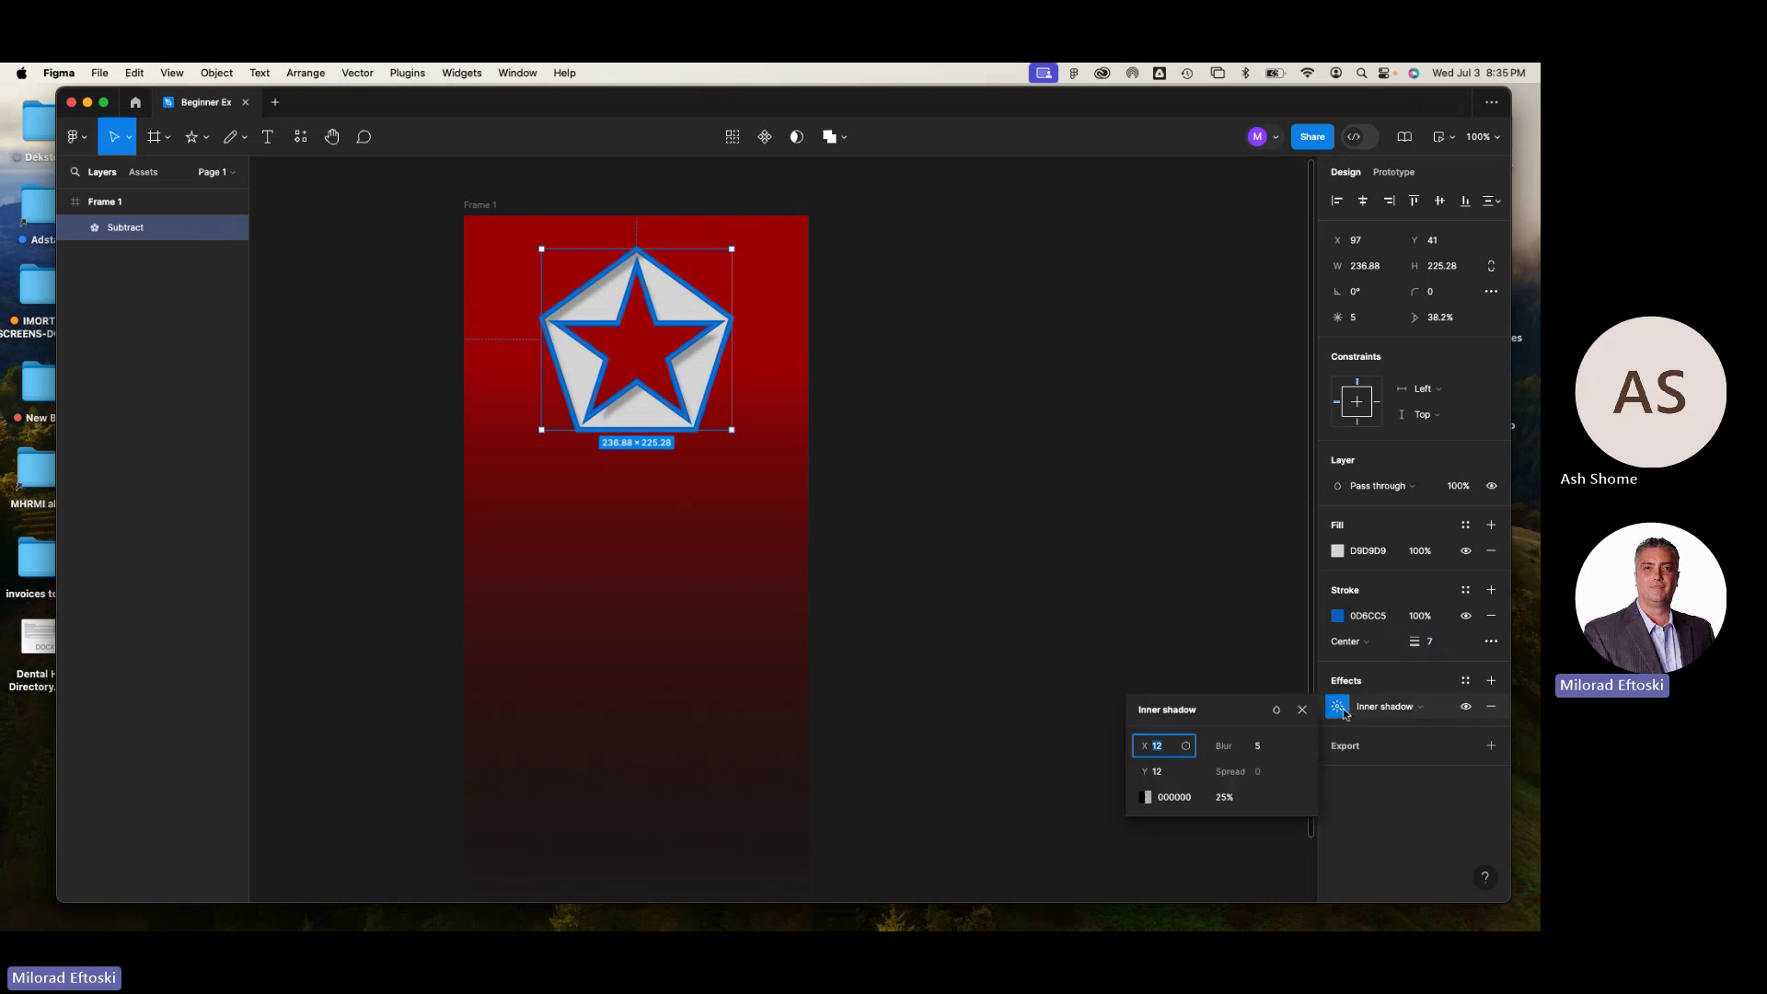
pyautogui.click(1185, 744)
pyautogui.write('8')
pyautogui.press('Tab')
pyautogui.write('8')
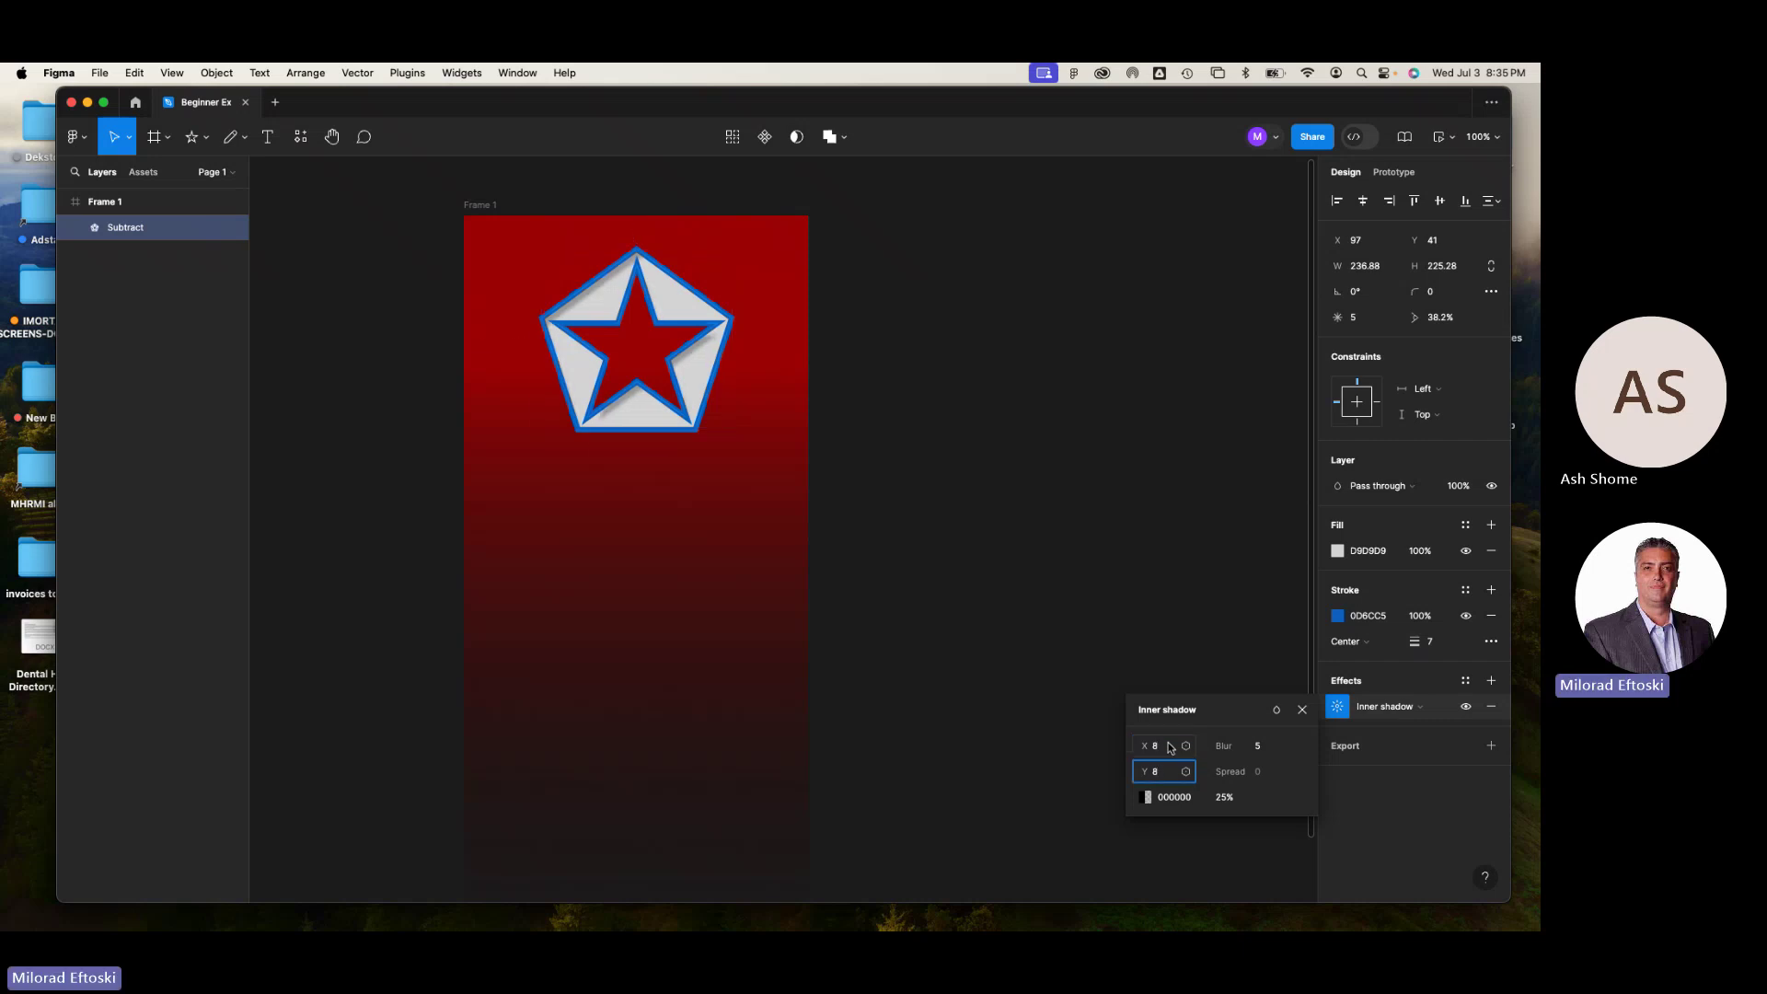
pyautogui.press('Return')
pyautogui.click(950, 583)
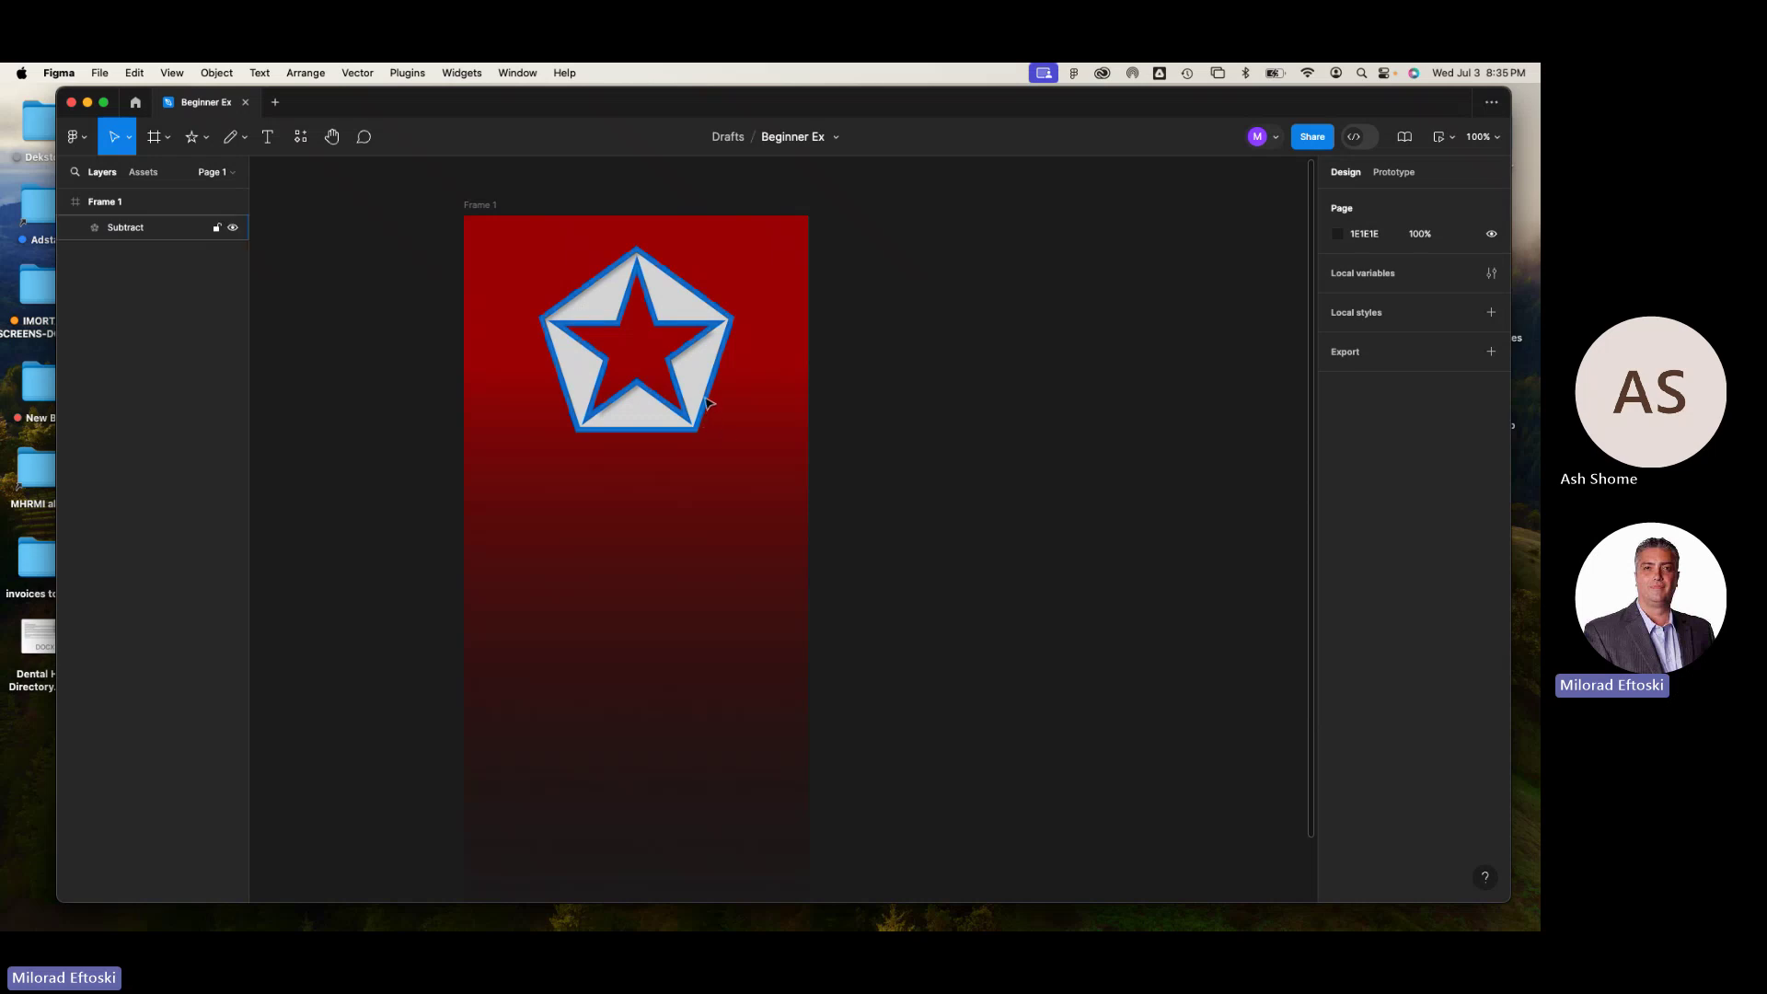
# - Move the cut-out pentagon down to about Y 139, keeping it horizontally centred in Frame 1
pyautogui.moveTo(705, 414); pyautogui.dragTo(708, 477)
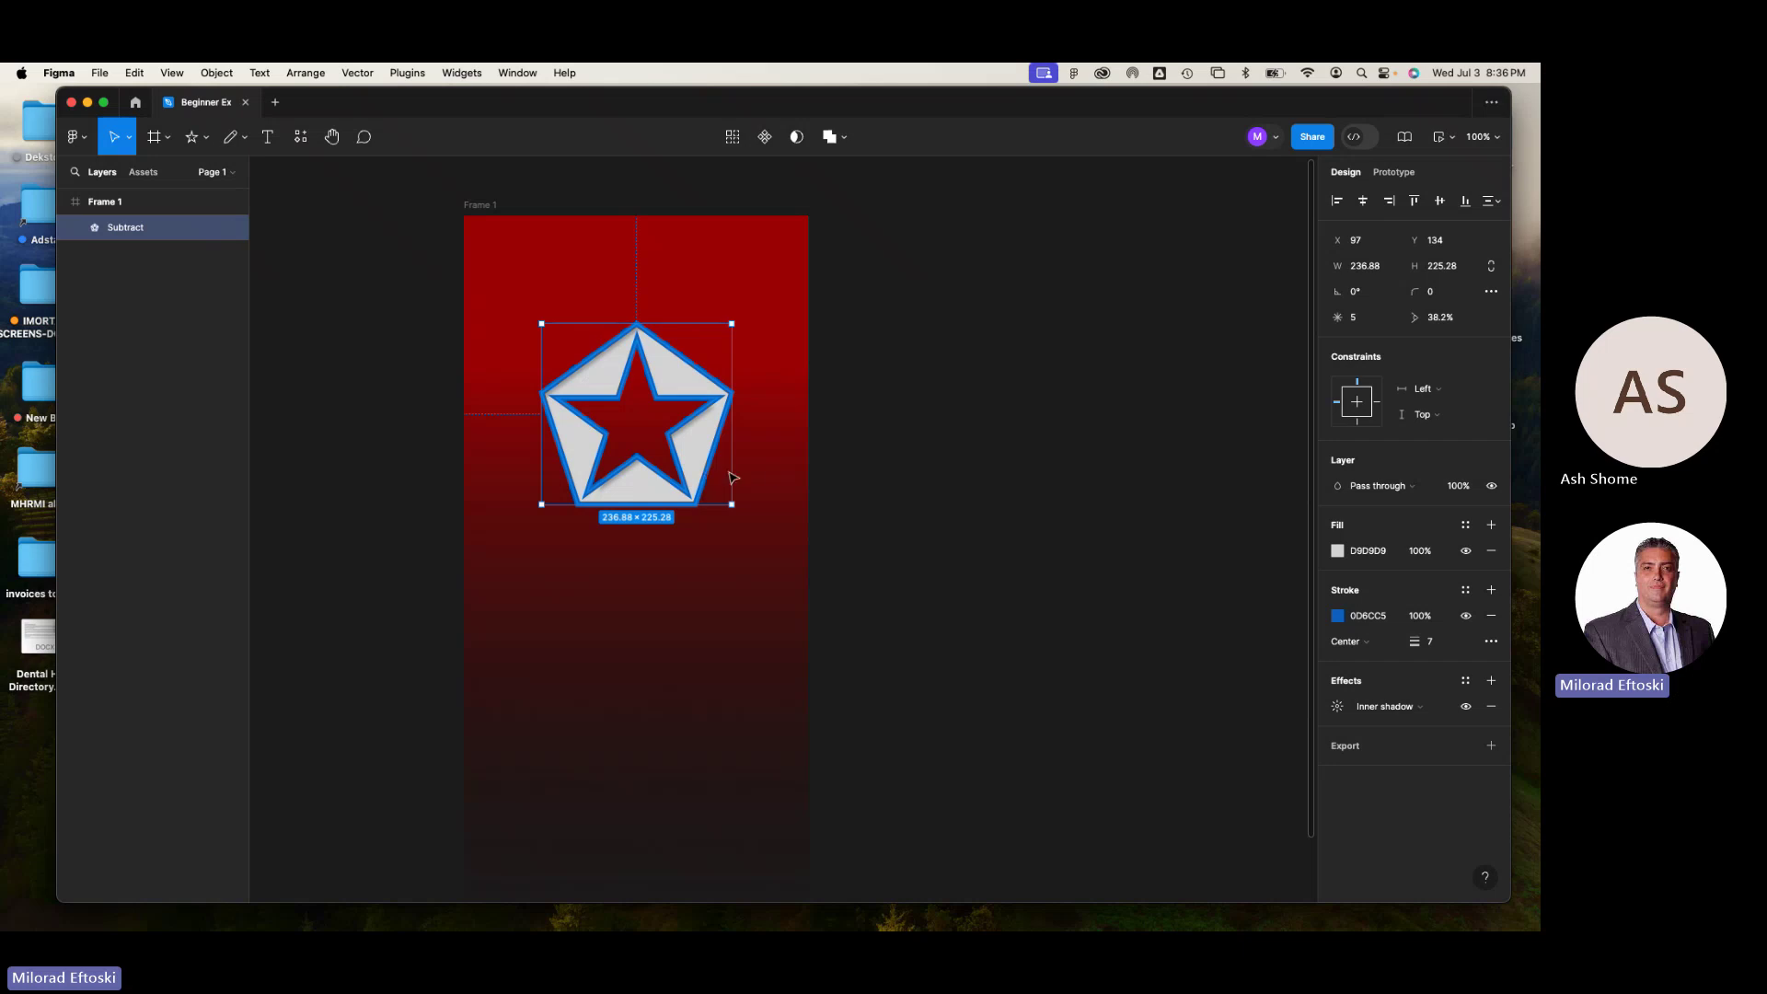
pyautogui.moveTo(703, 466); pyautogui.dragTo(698, 465)
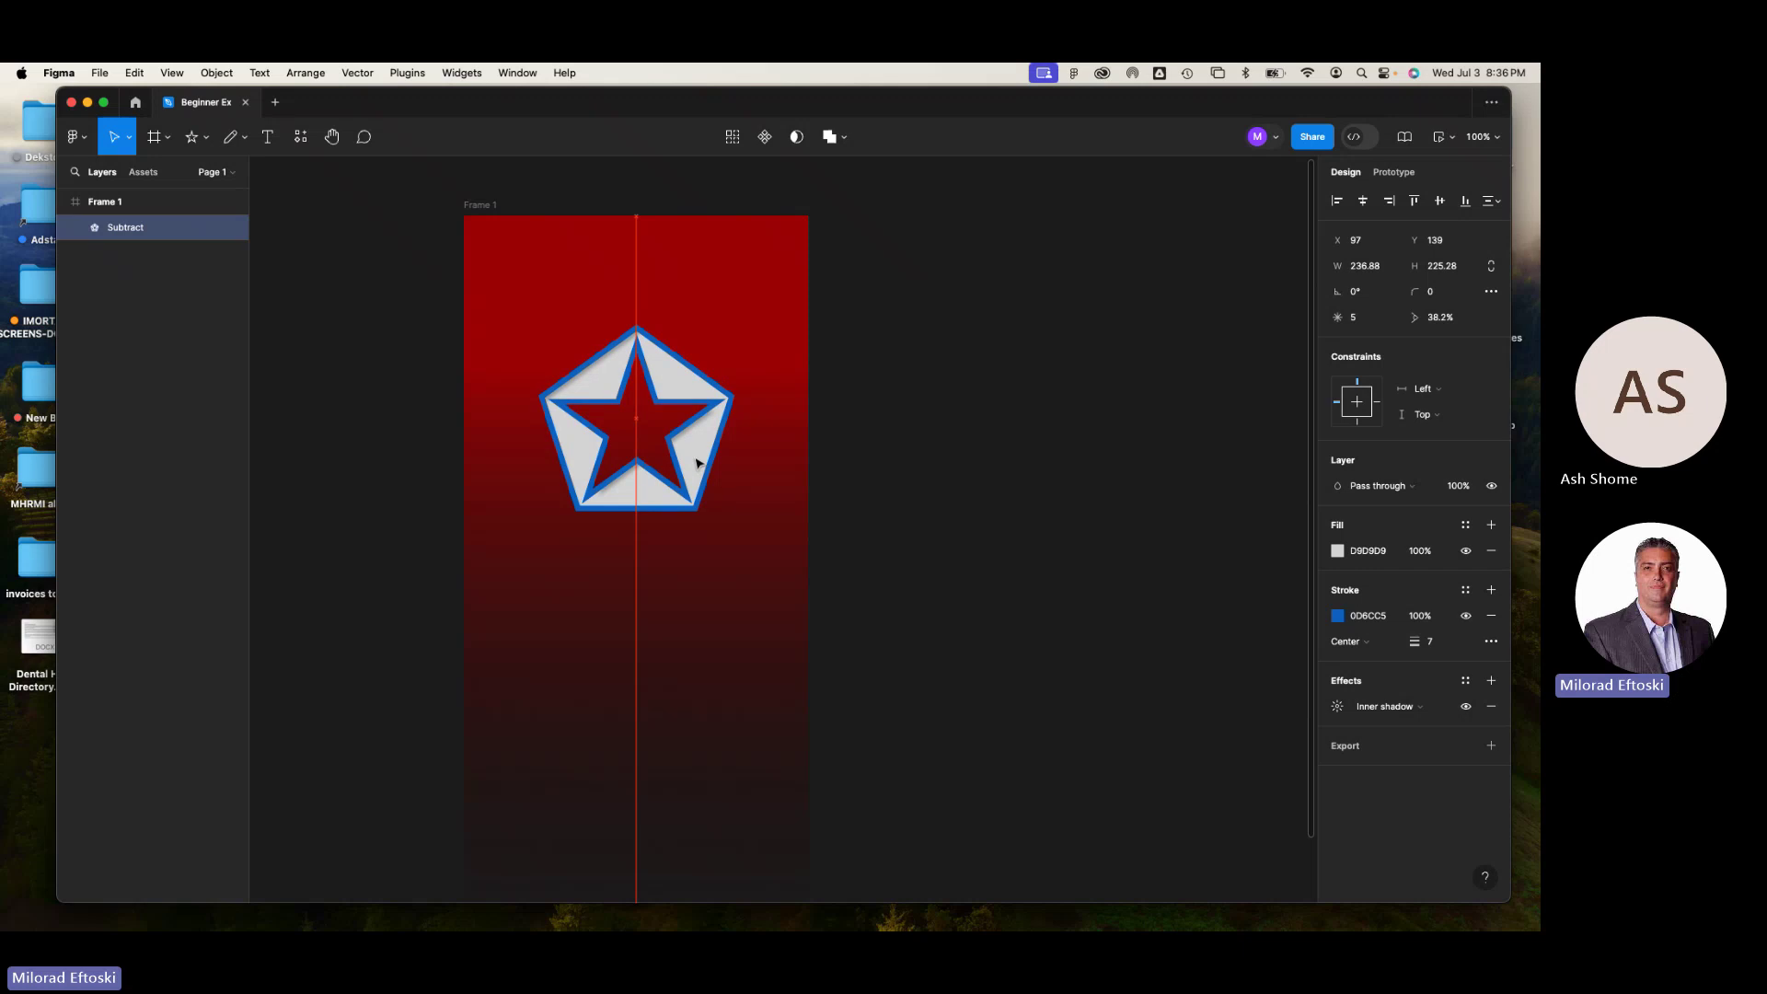
pyautogui.click(1016, 484)
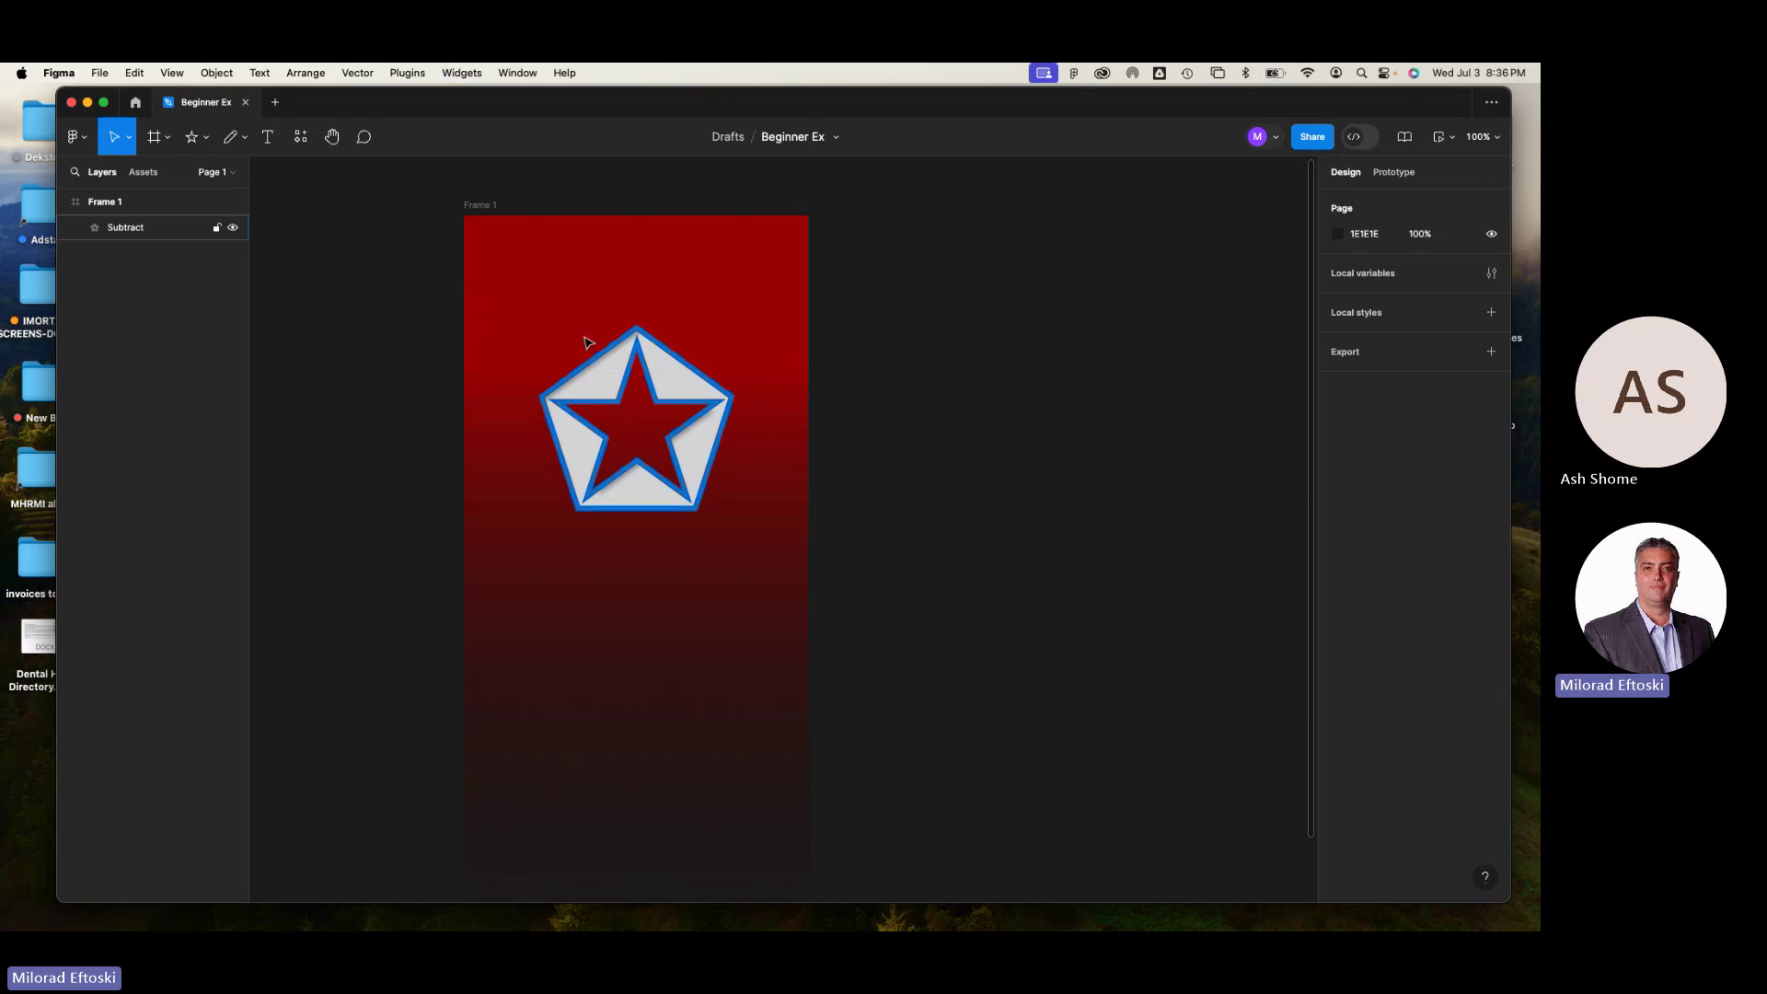
pyautogui.click(479, 206)
pyautogui.click(904, 420)
pyautogui.click(663, 383)
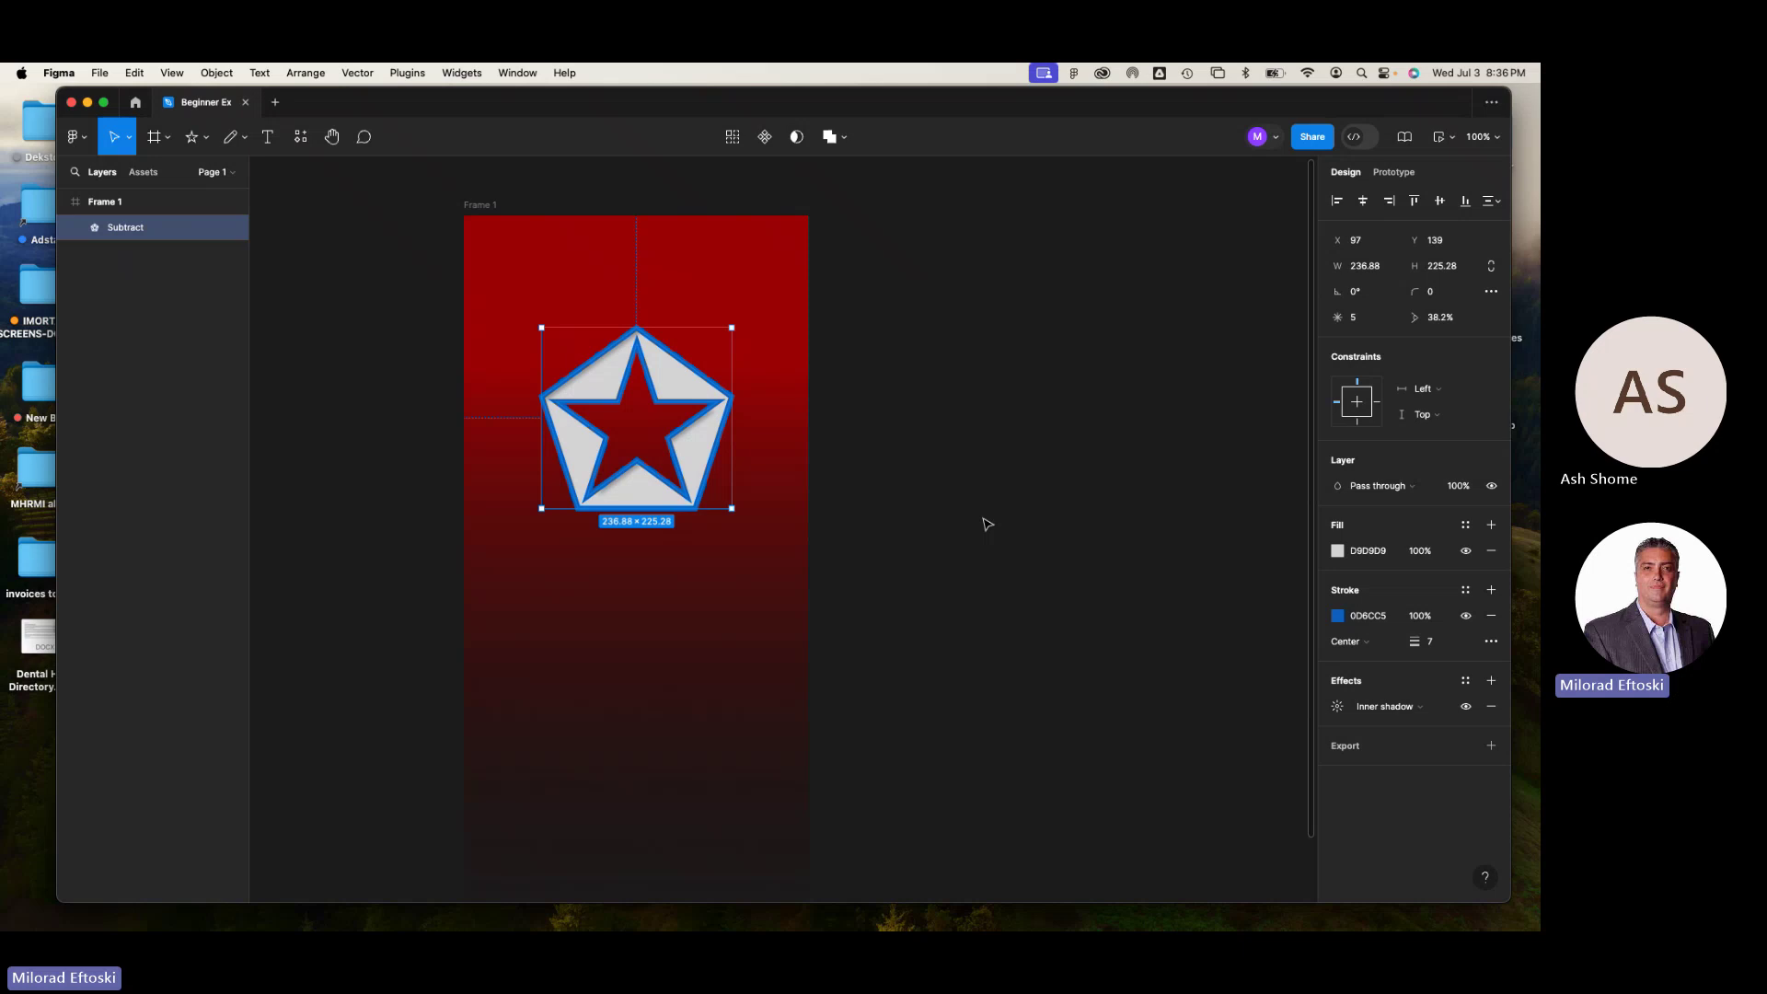
pyautogui.click(985, 523)
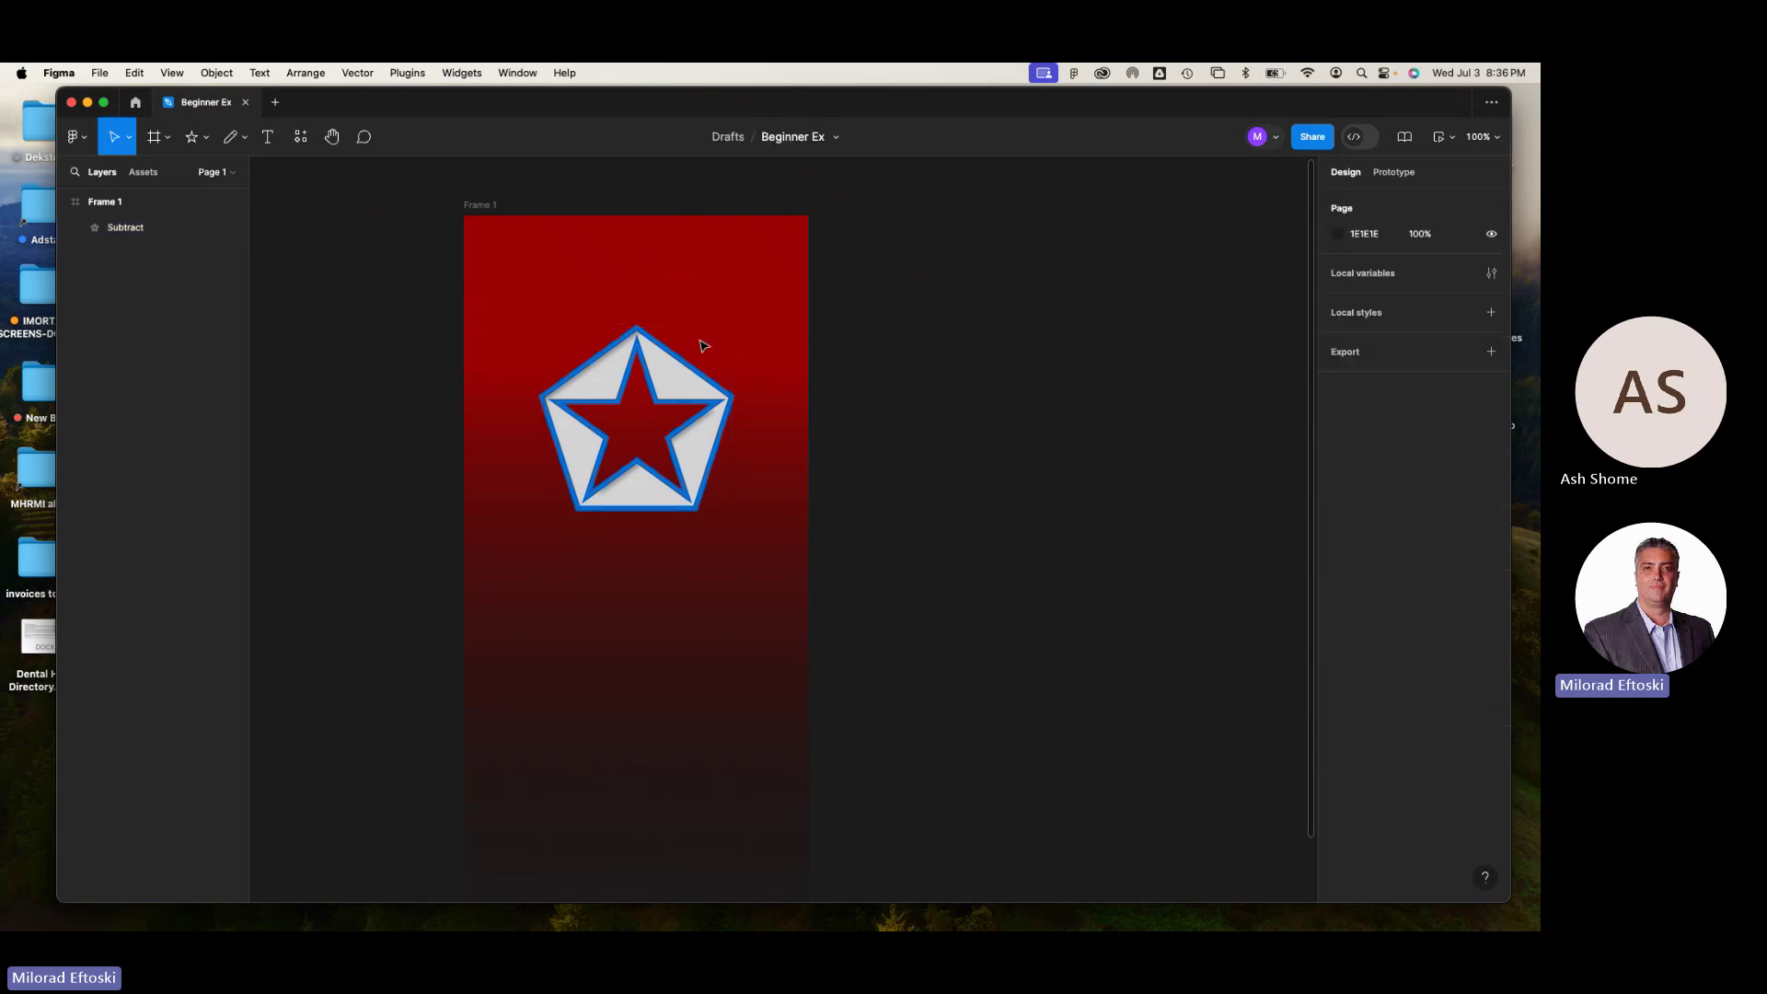
# - Duplicate Frame 1 and undo the duplication
pyautogui.click(485, 209)
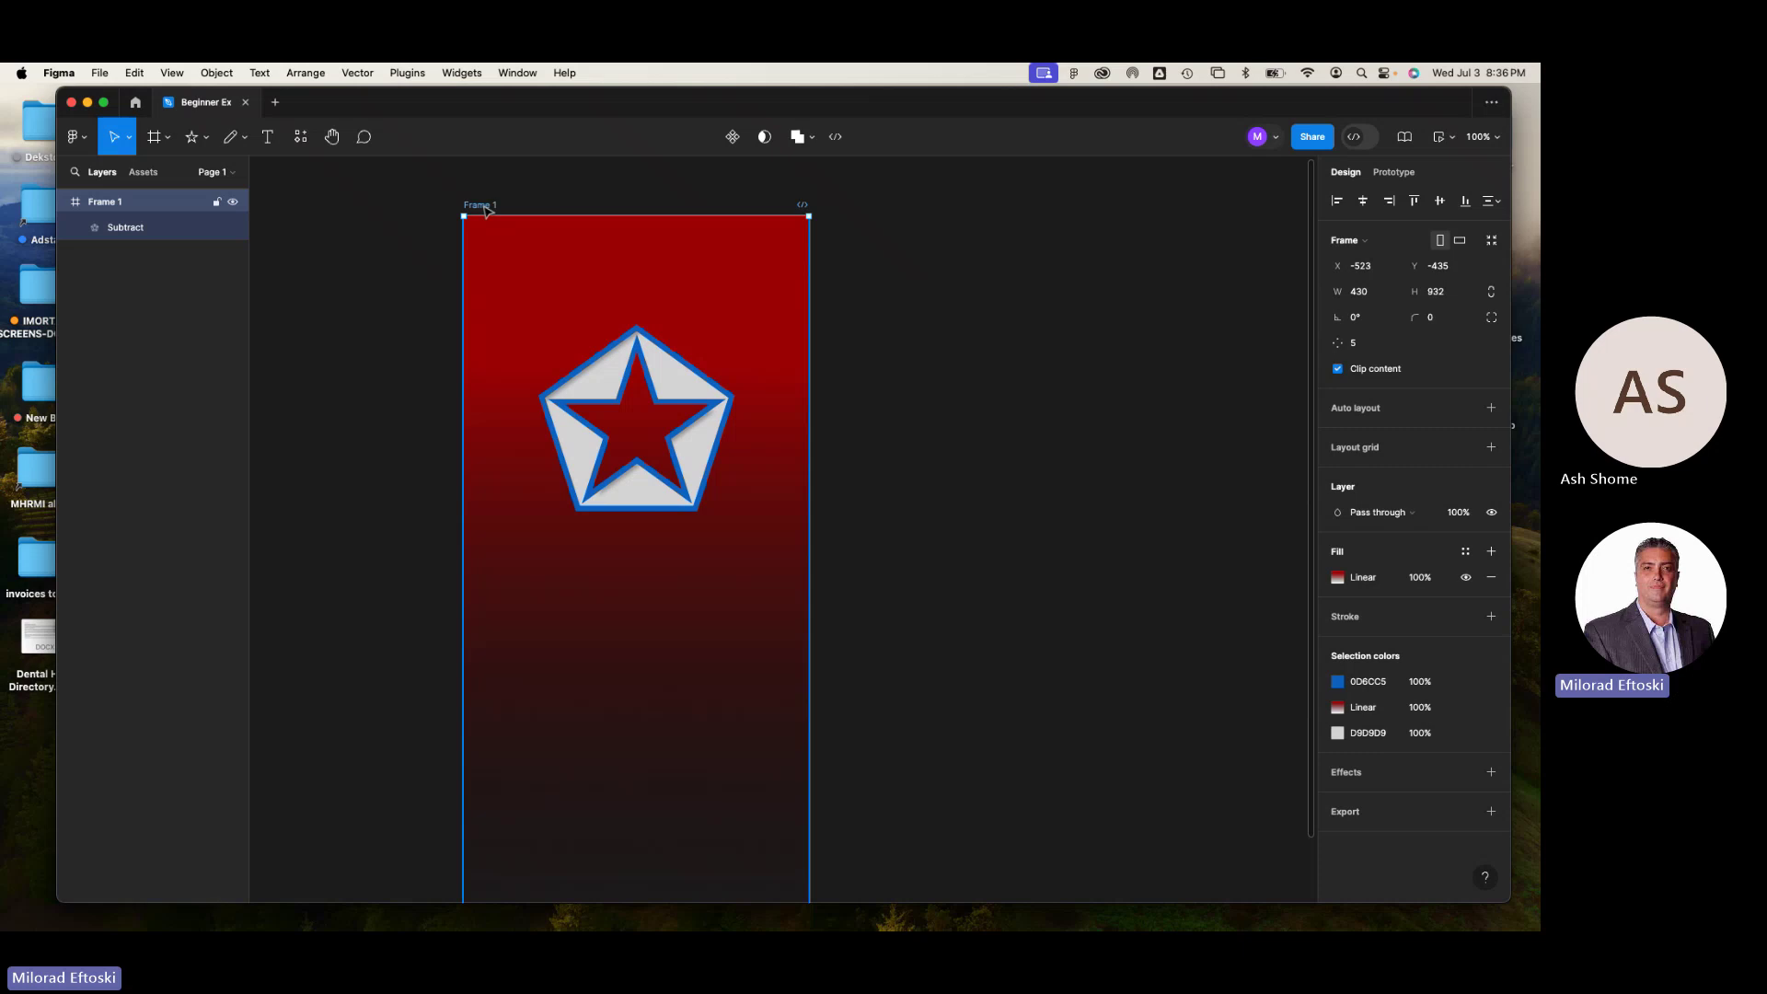
pyautogui.press('super+d')
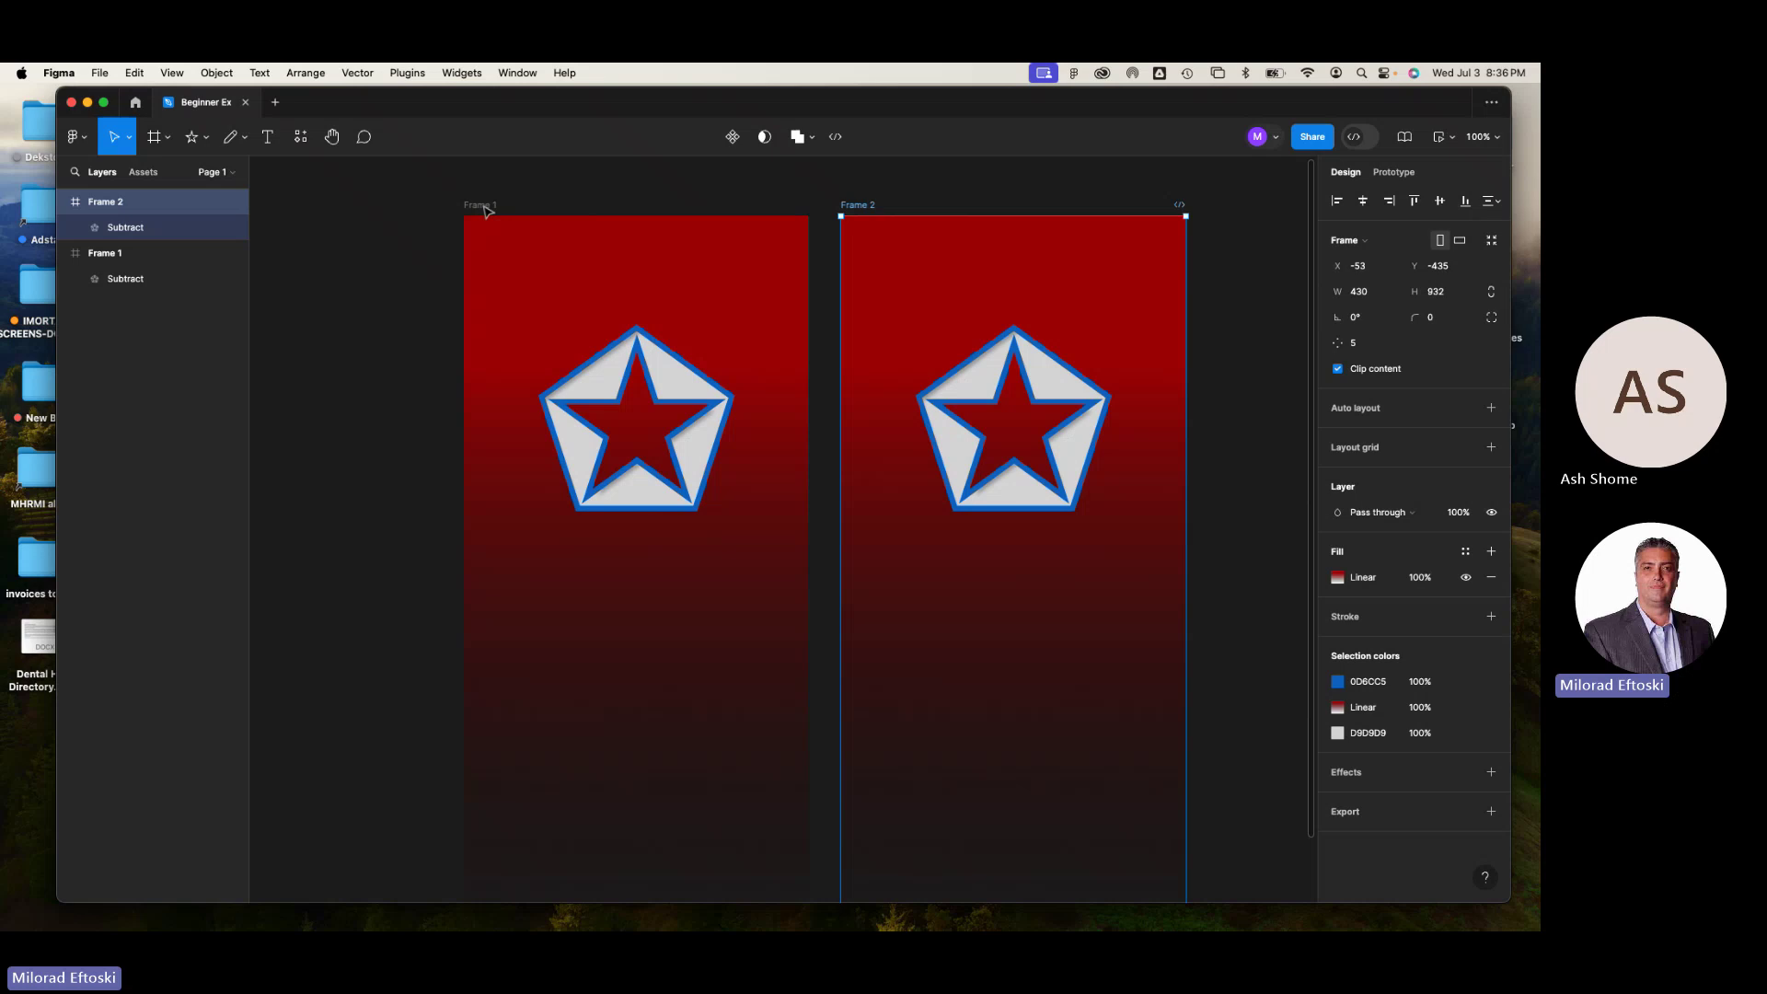
pyautogui.press('super+z')
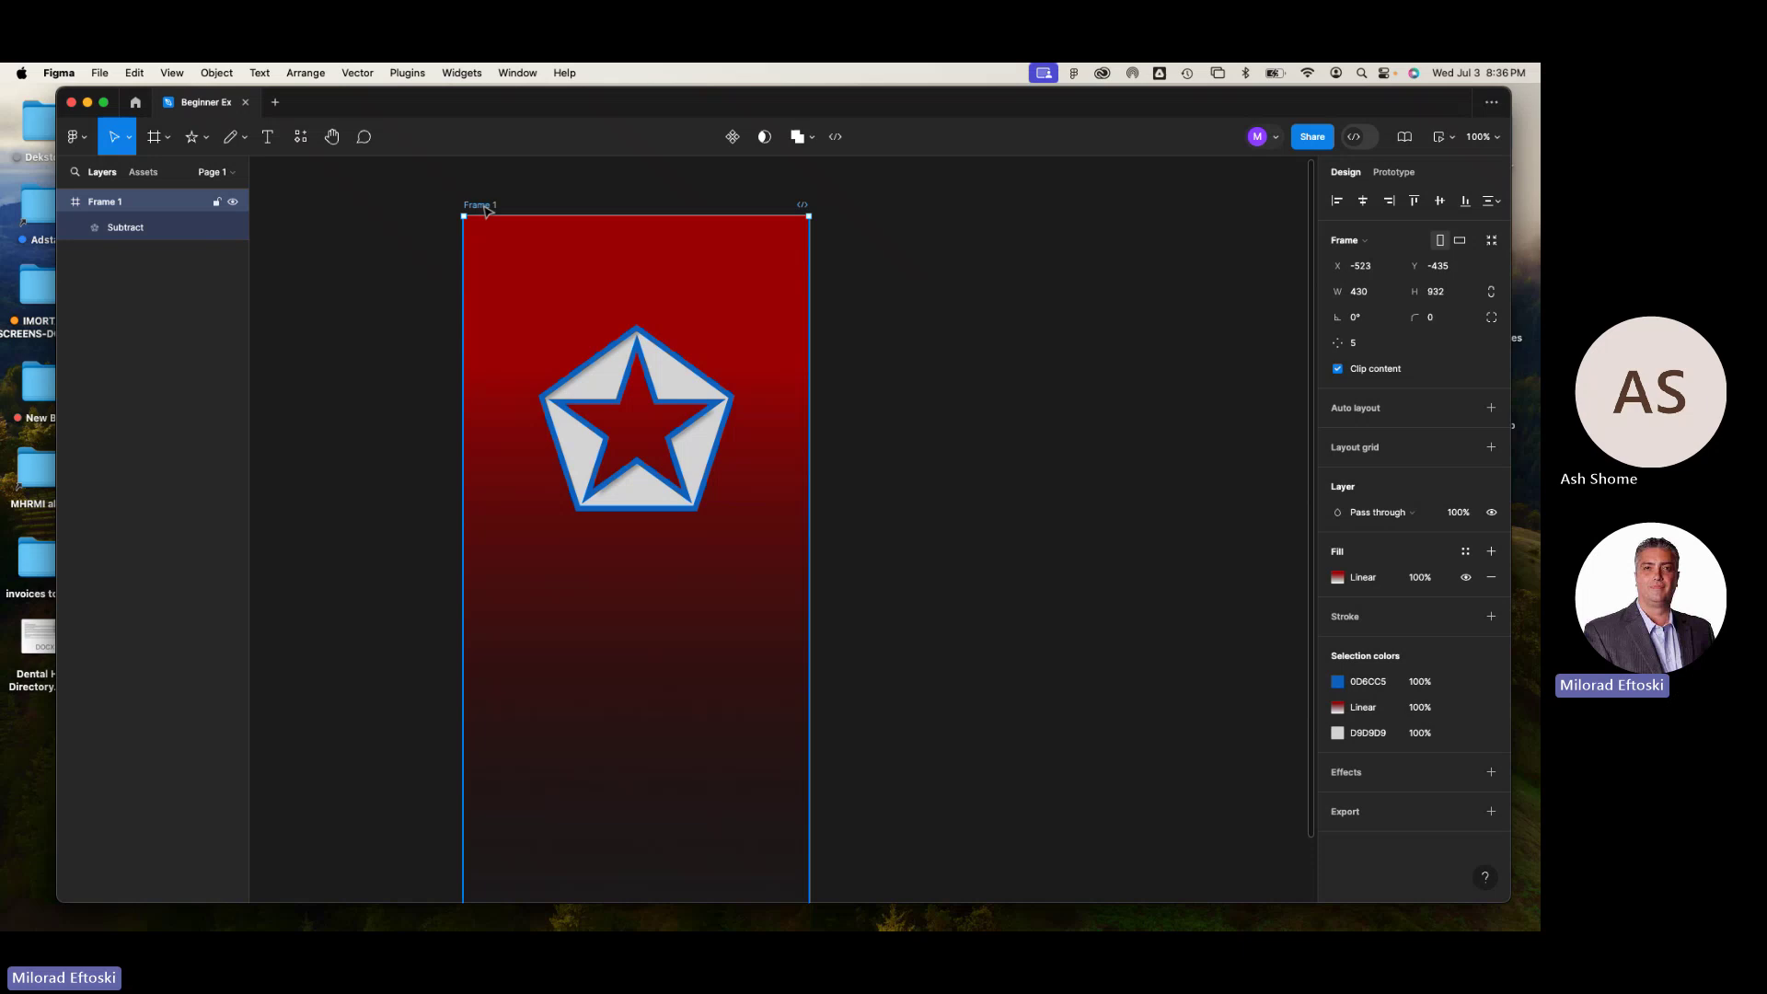
# - Try moving the cut-out pentagon inside a fresh duplicate of Frame 1, undo the move and delete the duplicate
pyautogui.press('super+d')
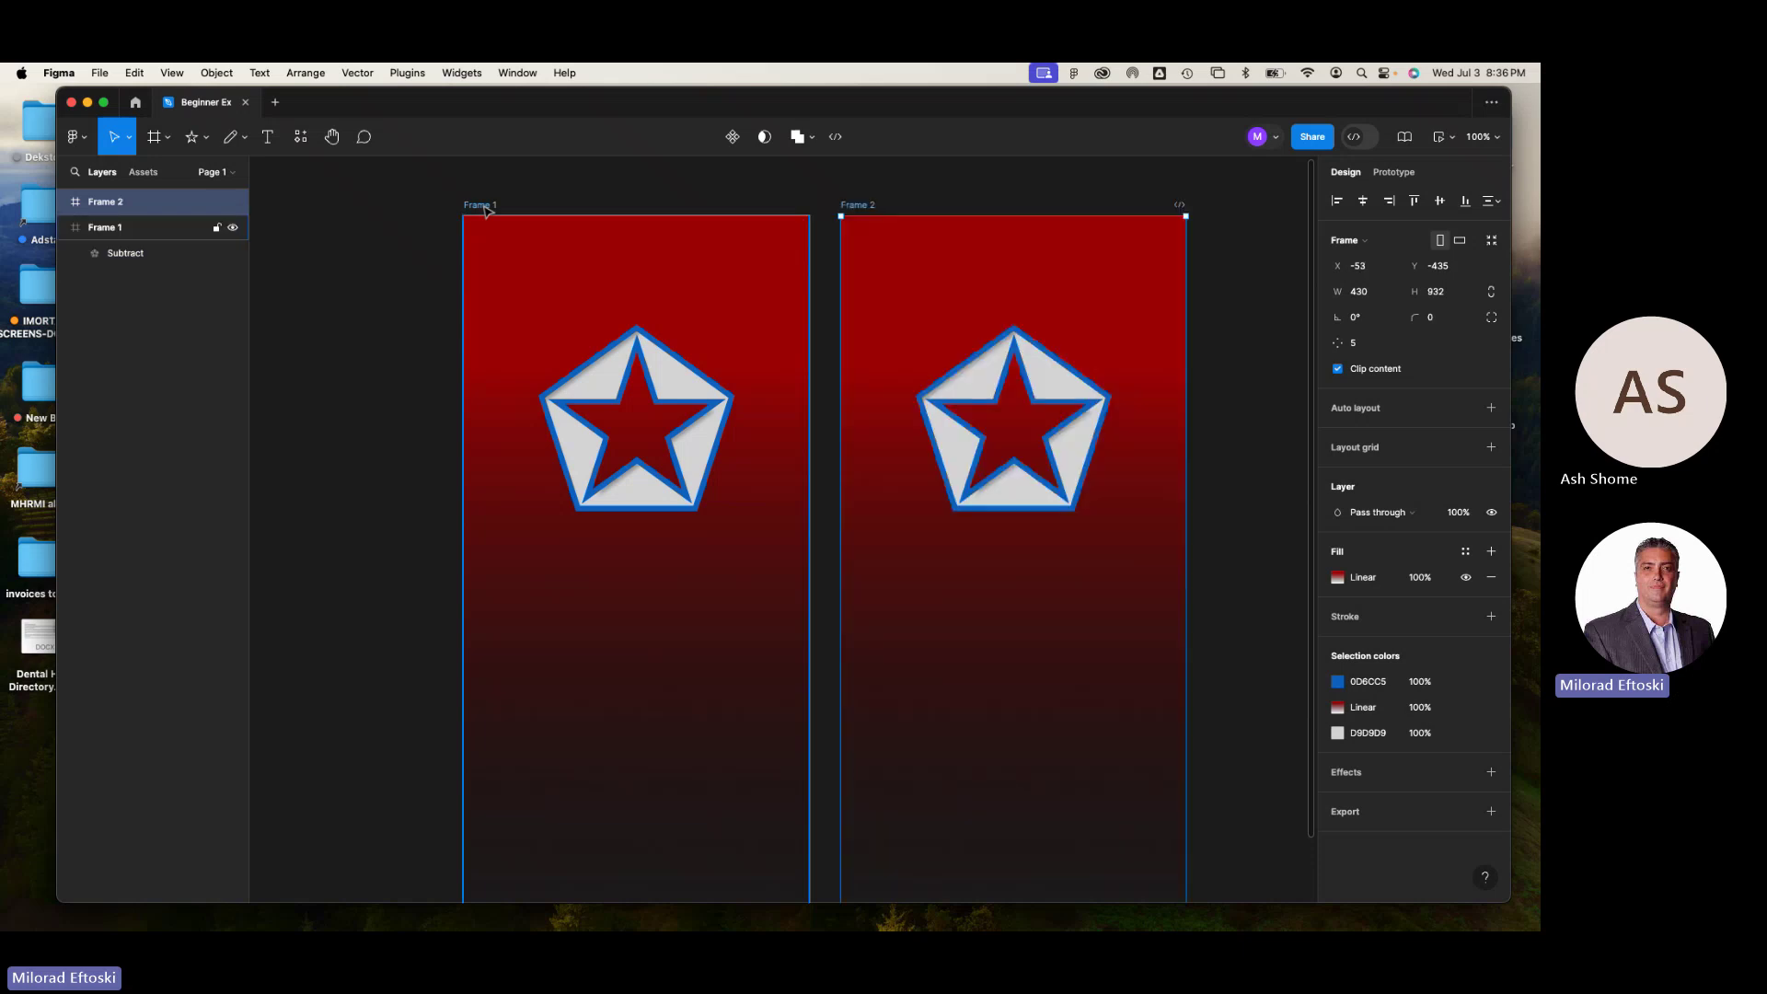
pyautogui.click(957, 451)
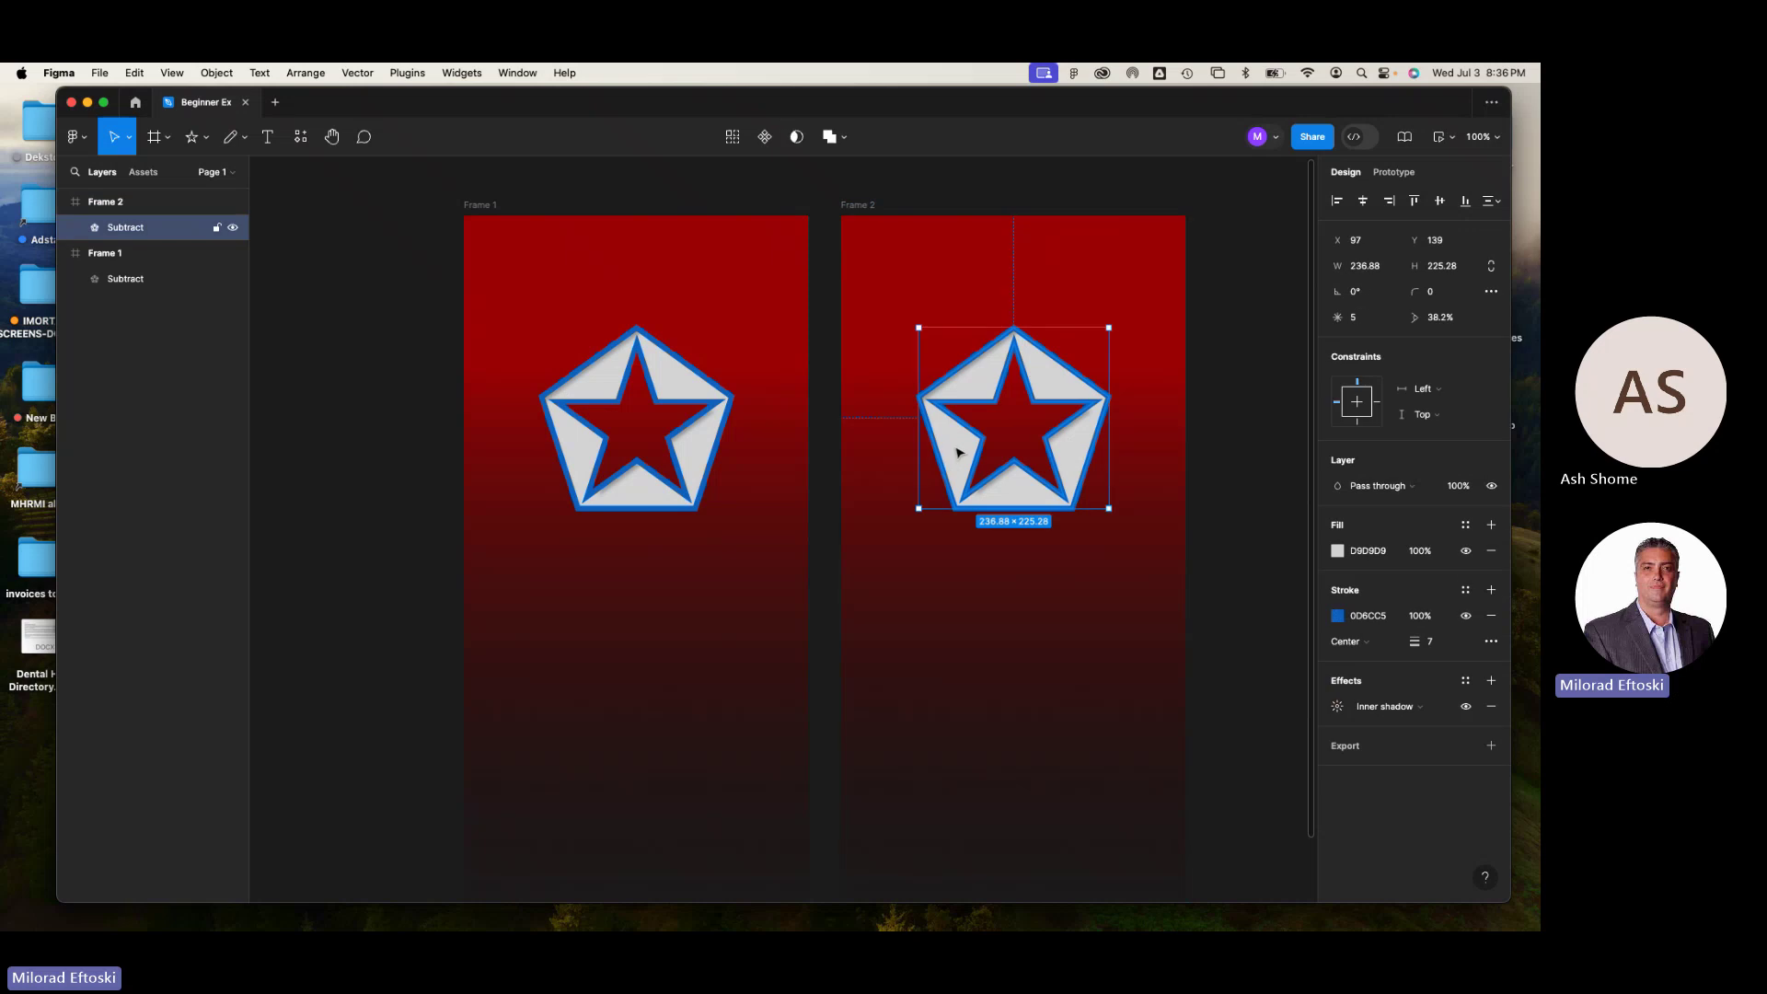
pyautogui.moveTo(957, 451); pyautogui.dragTo(974, 484)
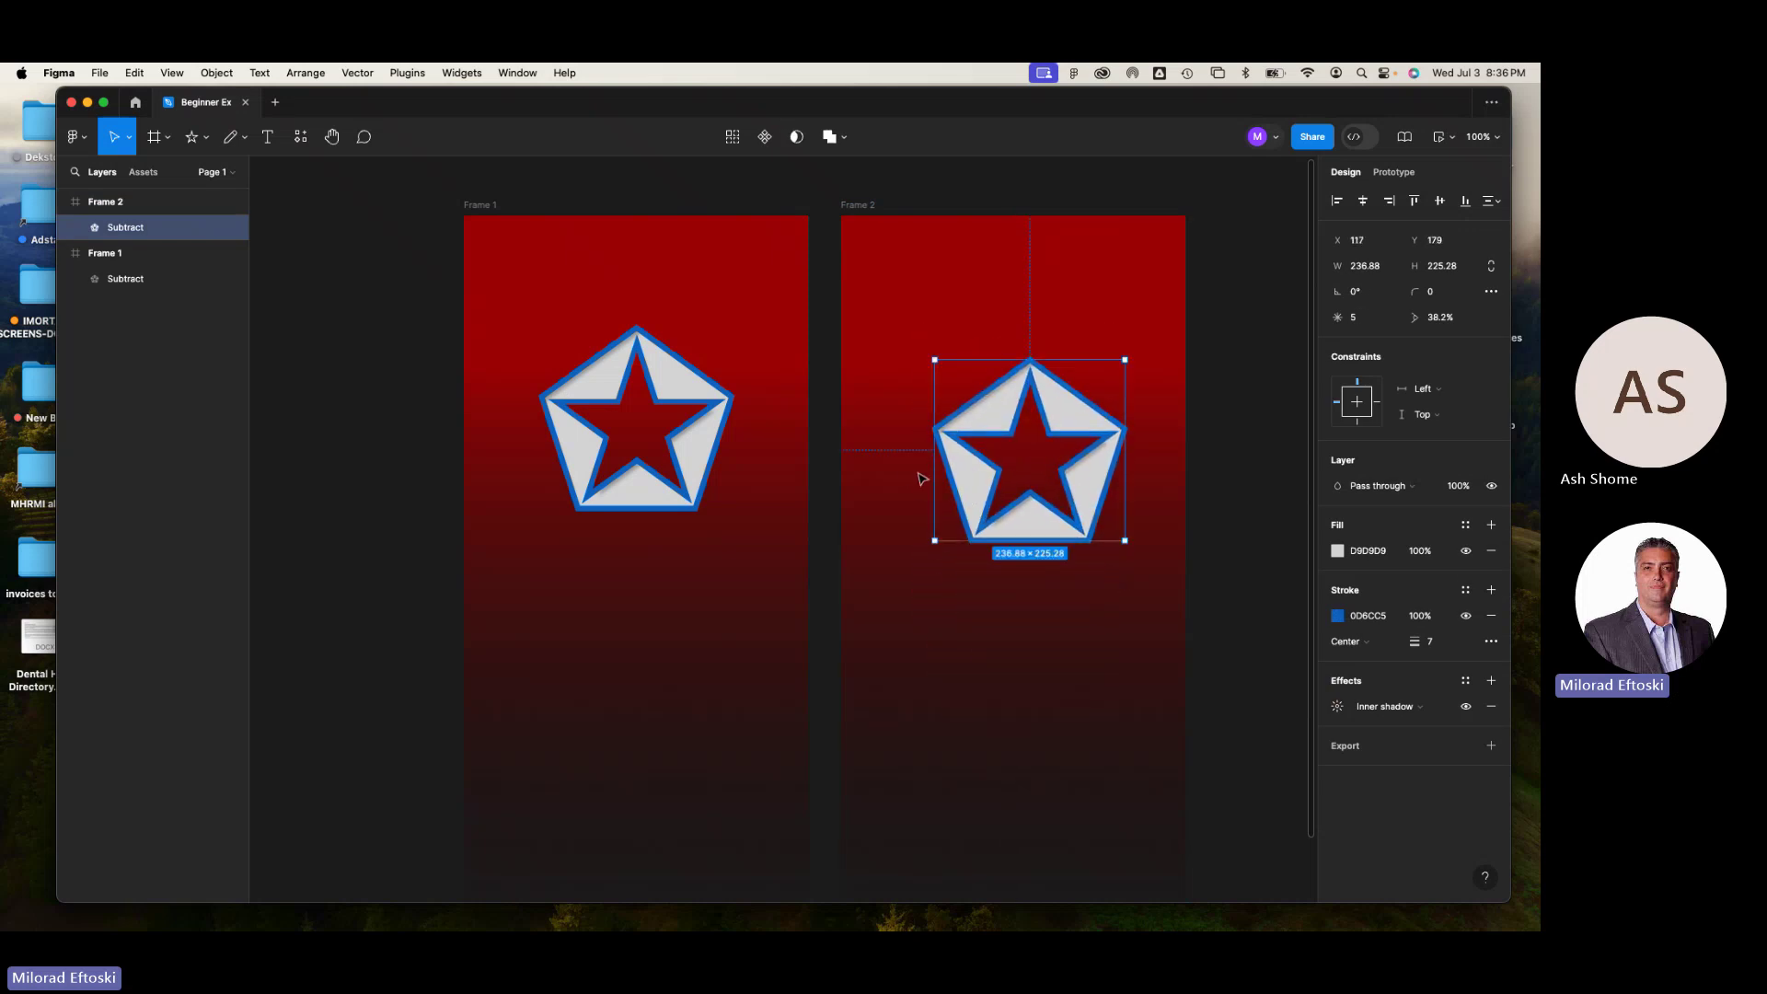
pyautogui.press('super+z')
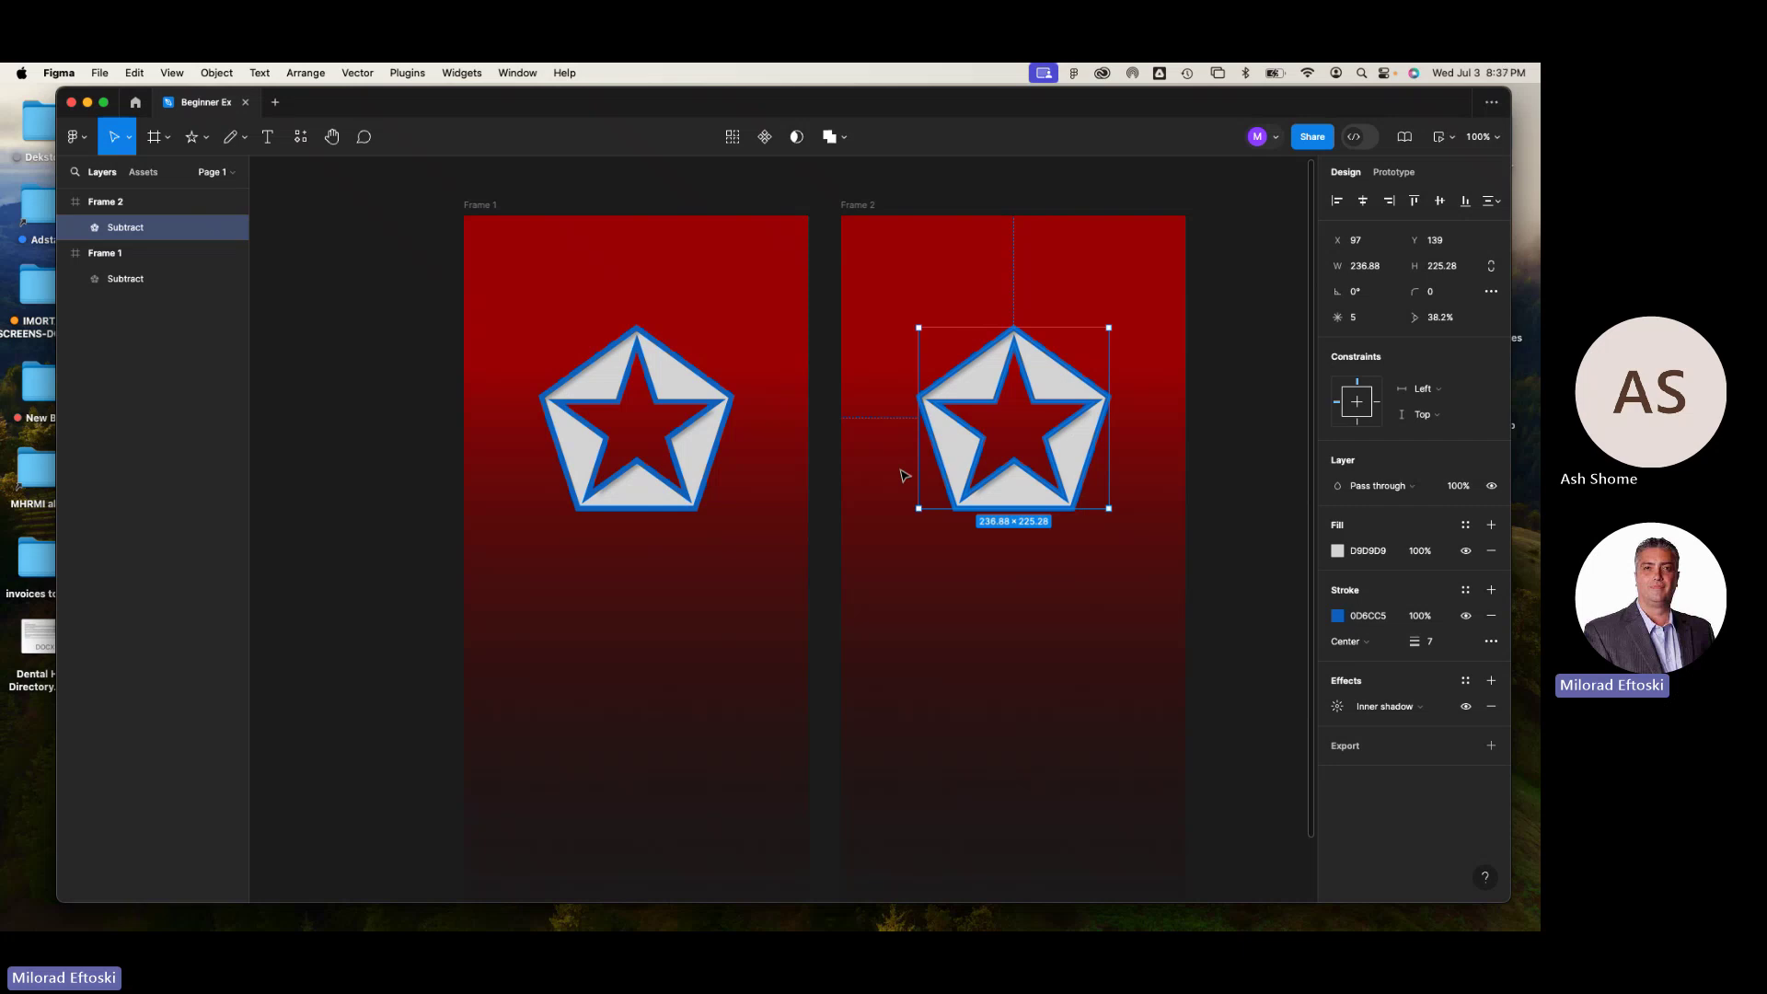
pyautogui.click(902, 474)
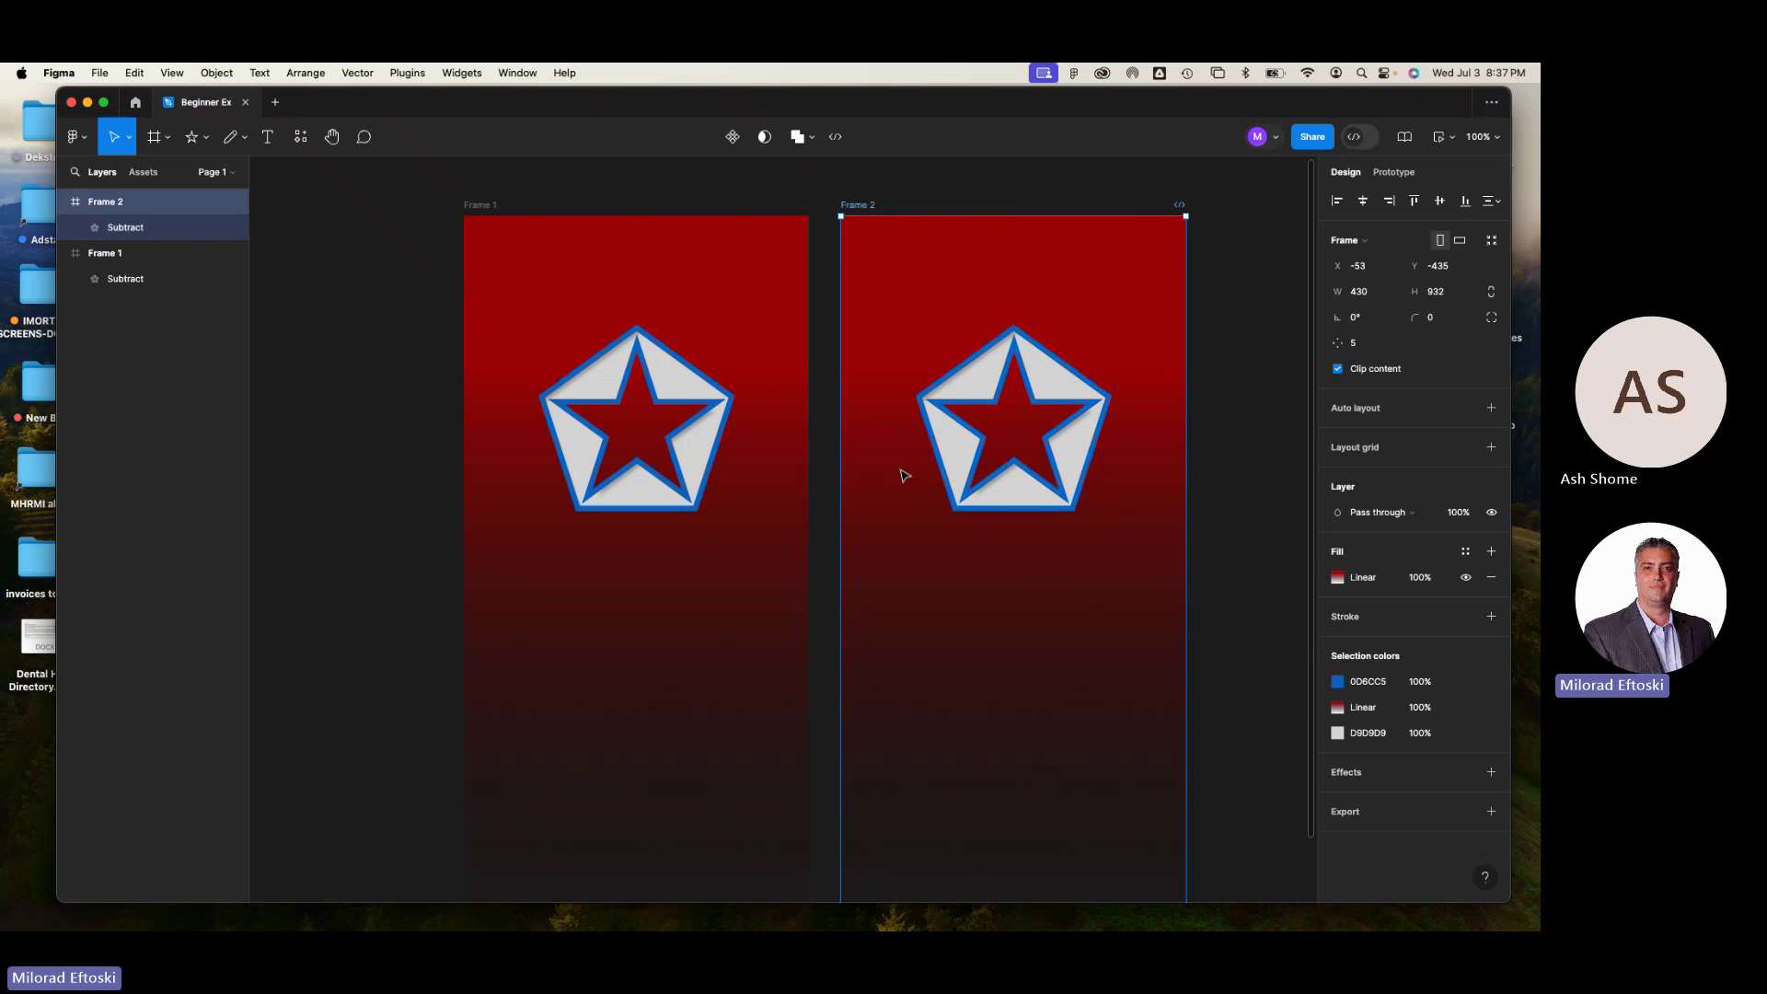
pyautogui.press('Delete')
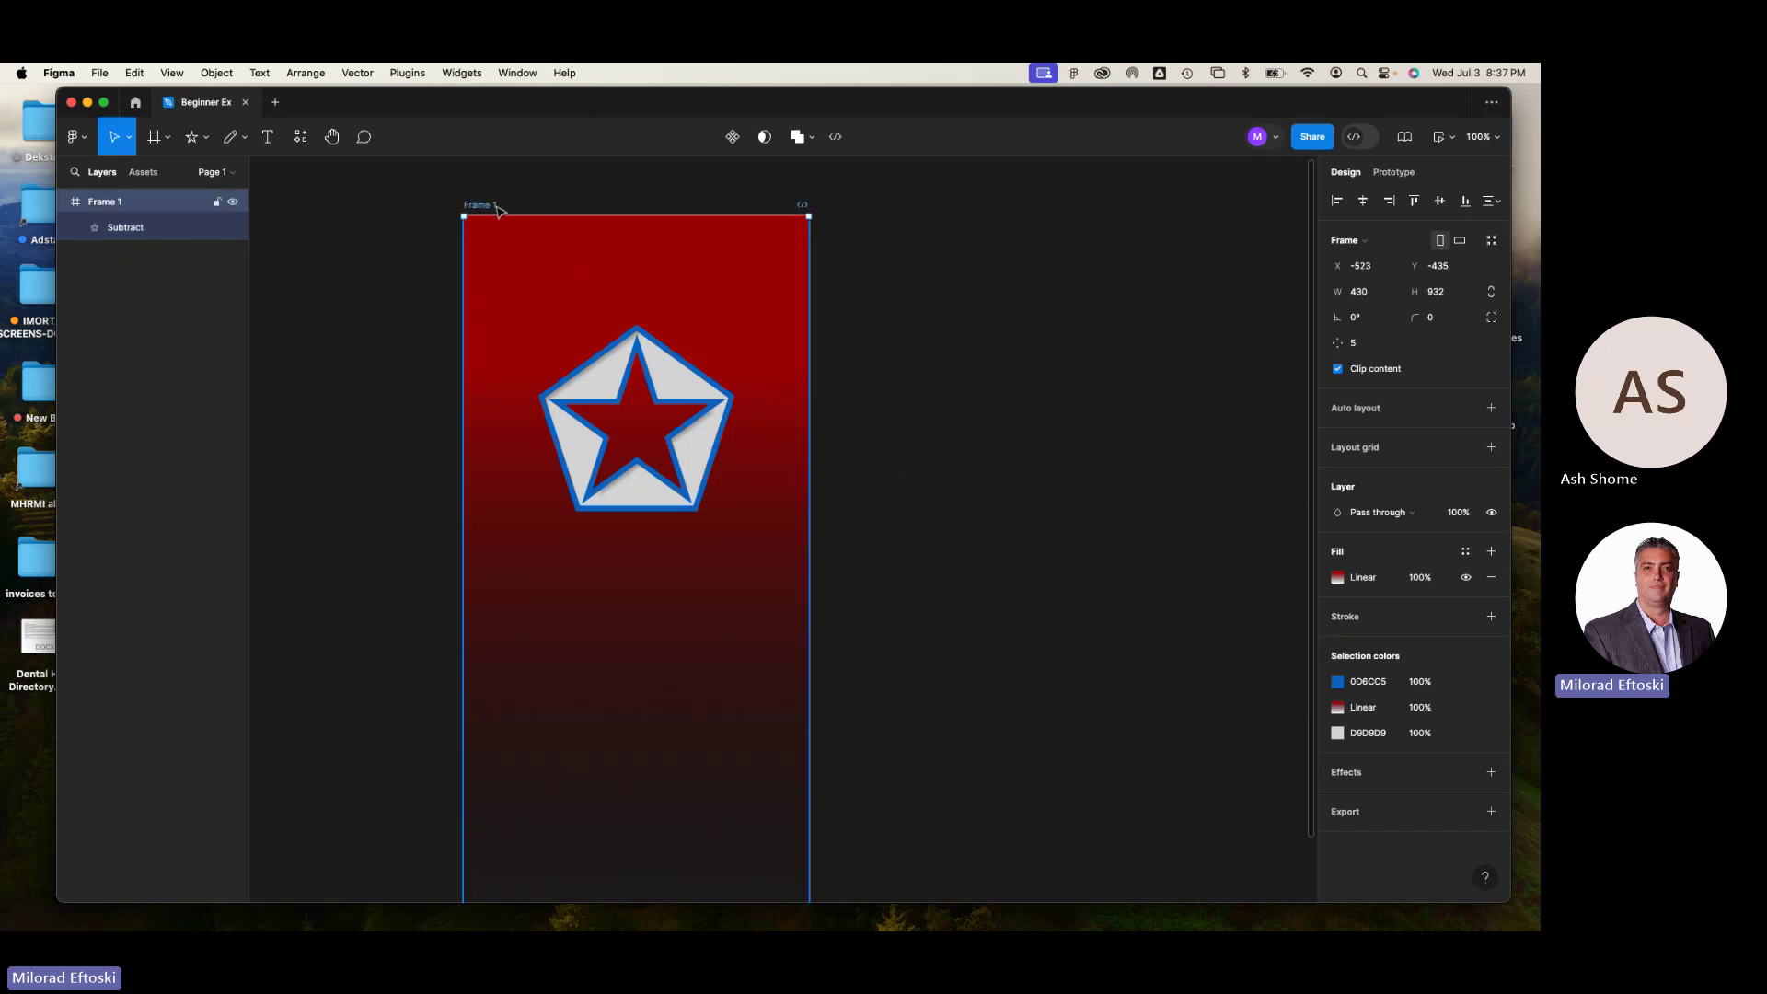
# - Place a copy of Frame 1 beside the original at about X -6 and delete the copy
pyautogui.moveTo(488, 211); pyautogui.dragTo(900, 212)
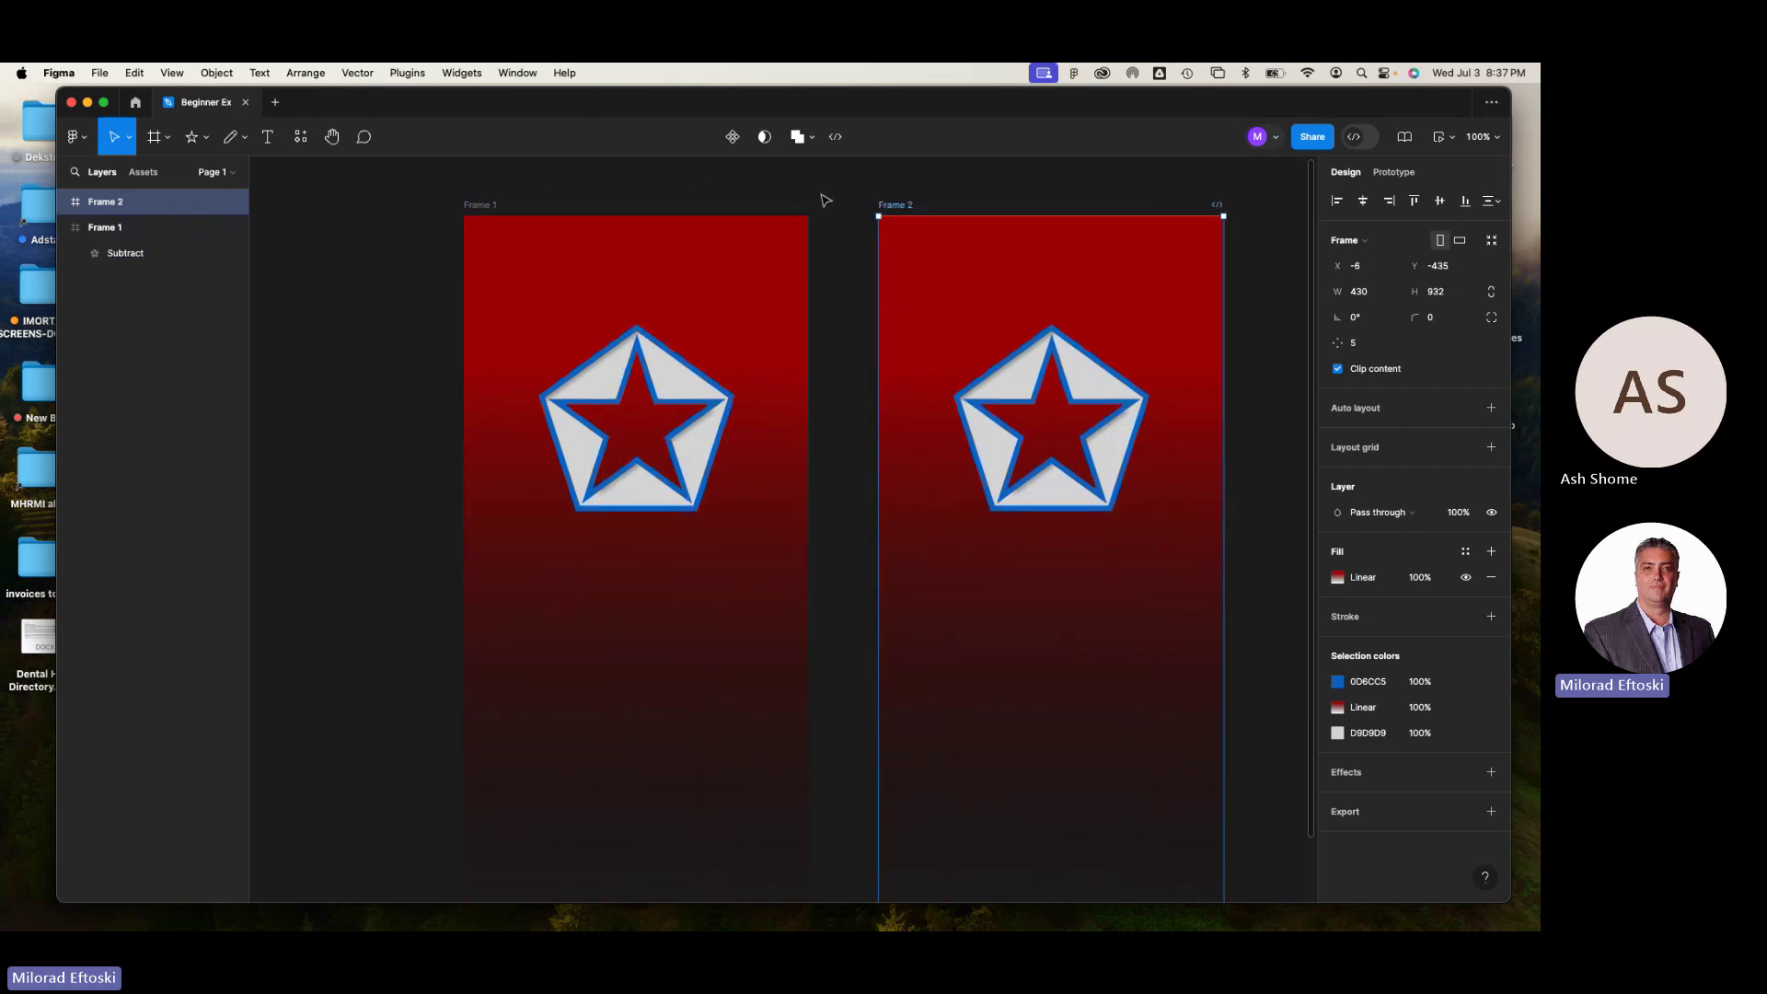
pyautogui.press('Delete')
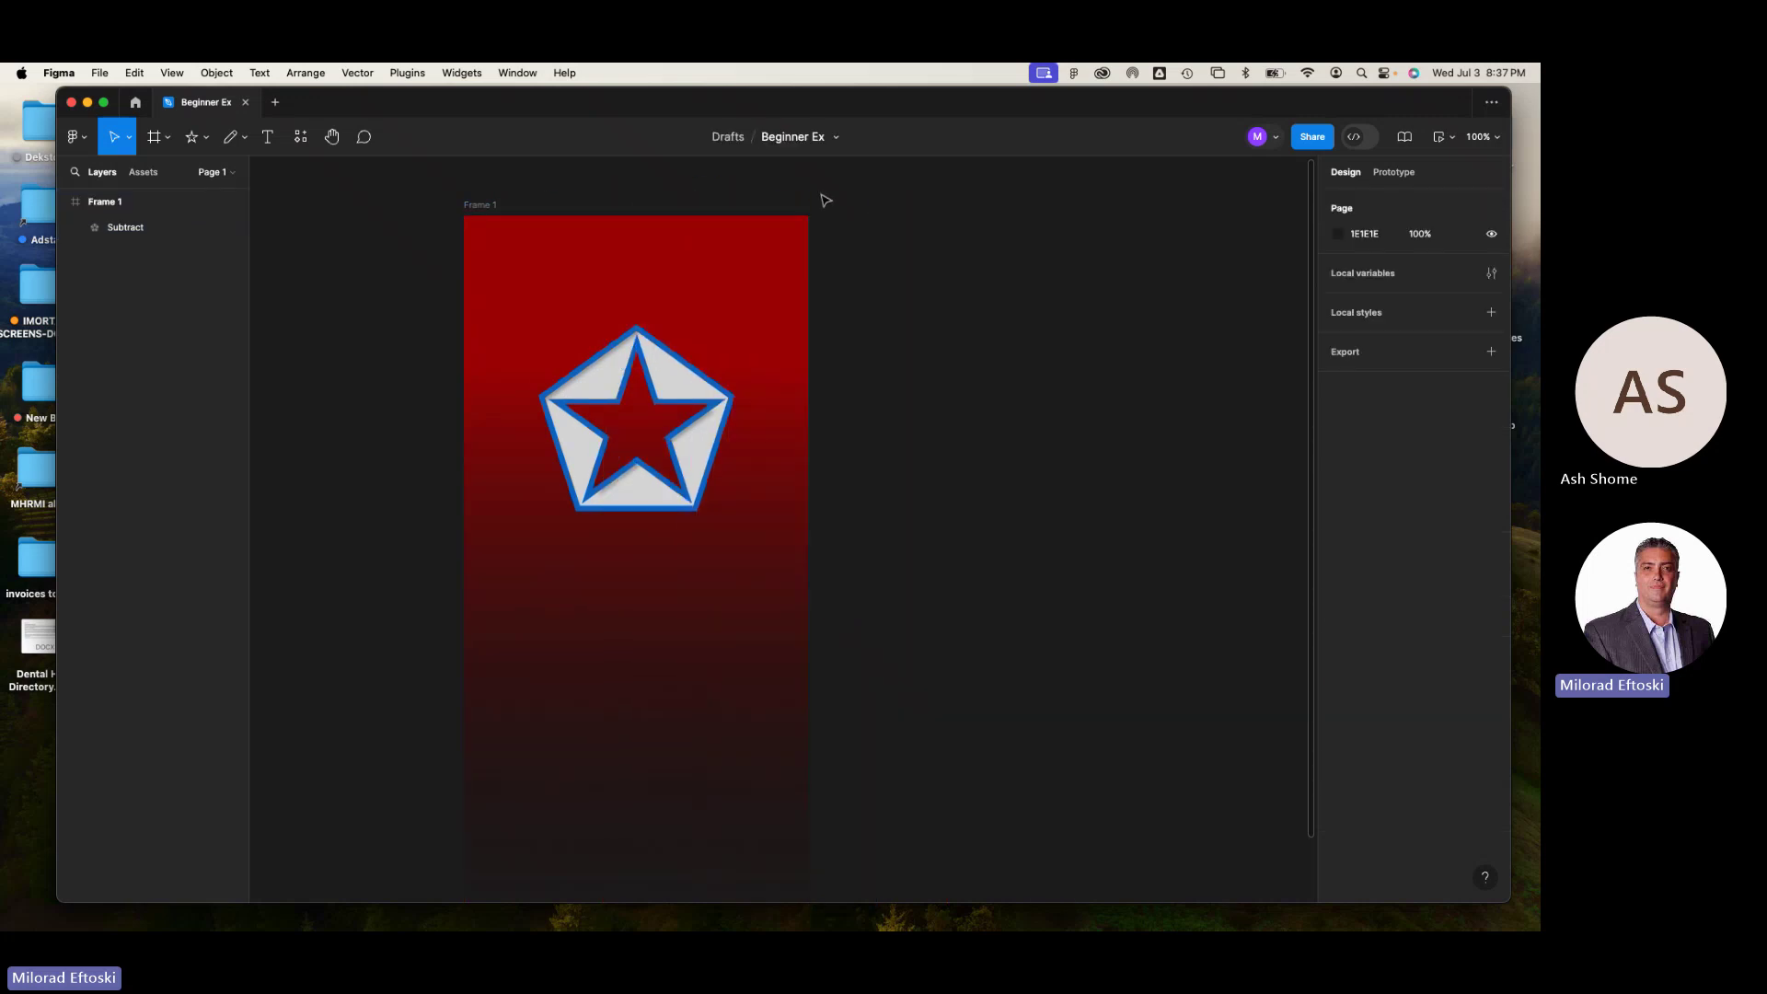
# - Try Paste to replace on Frame 1 and undo the replacement
pyautogui.click(129, 204)
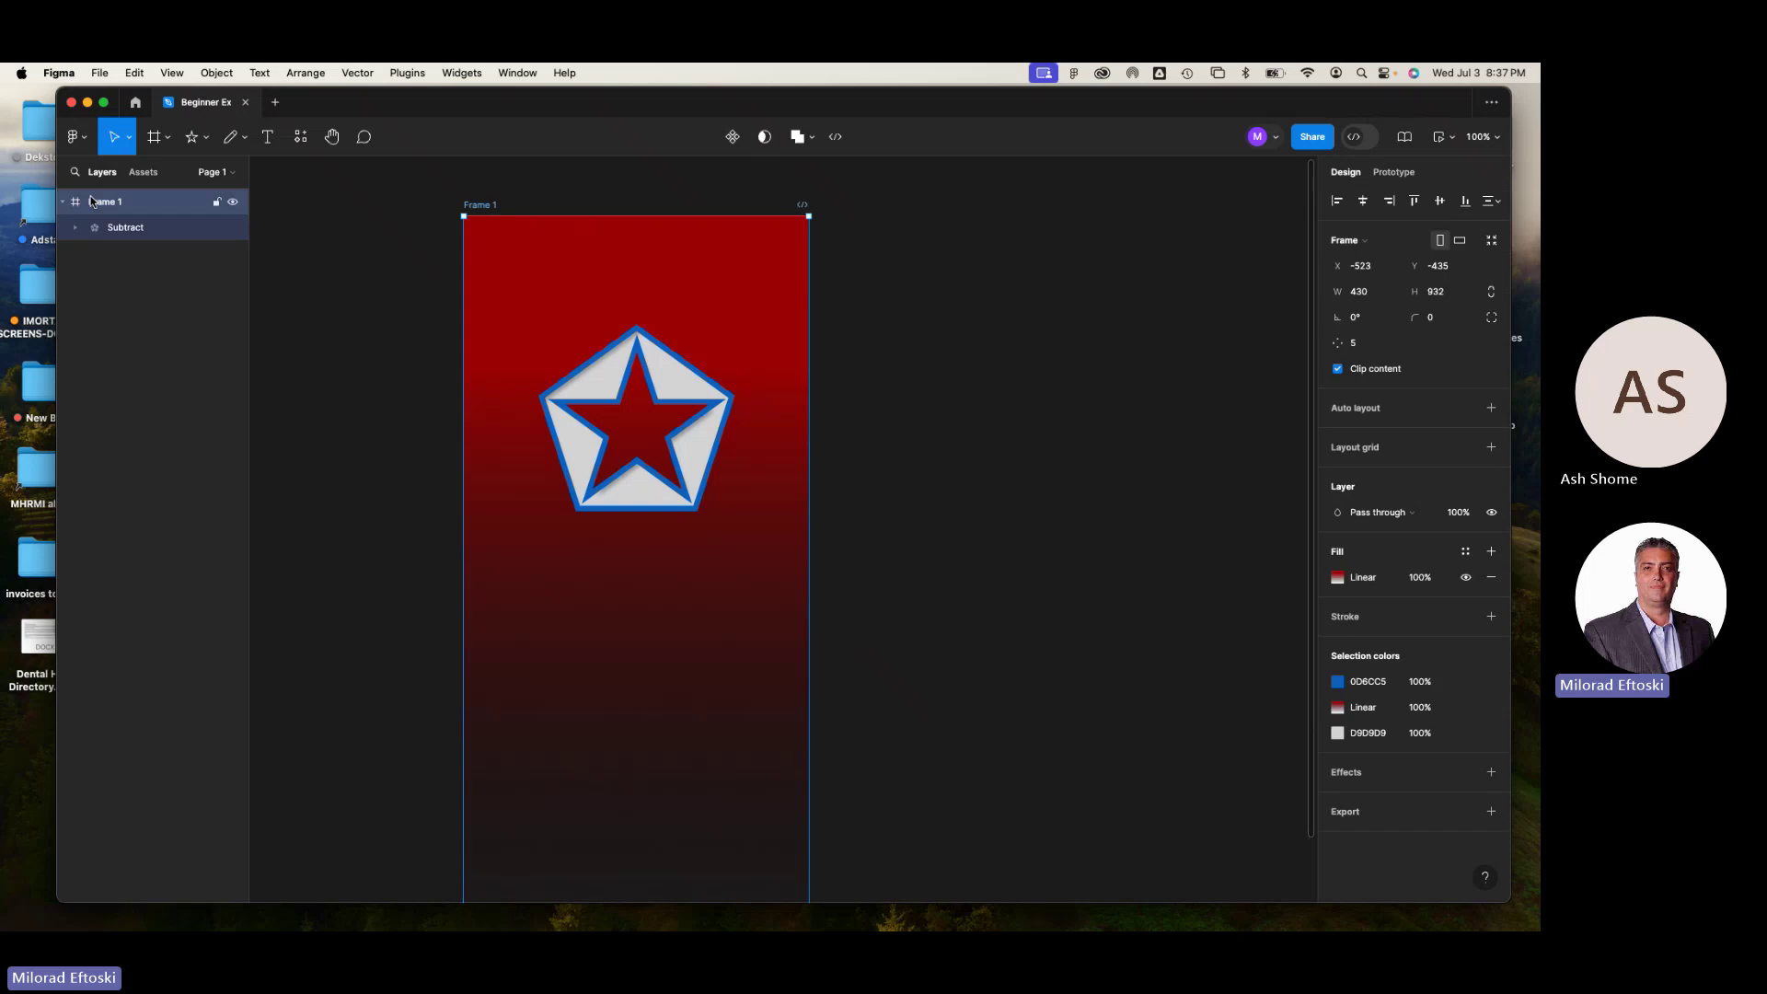
pyautogui.rightClick(131, 206)
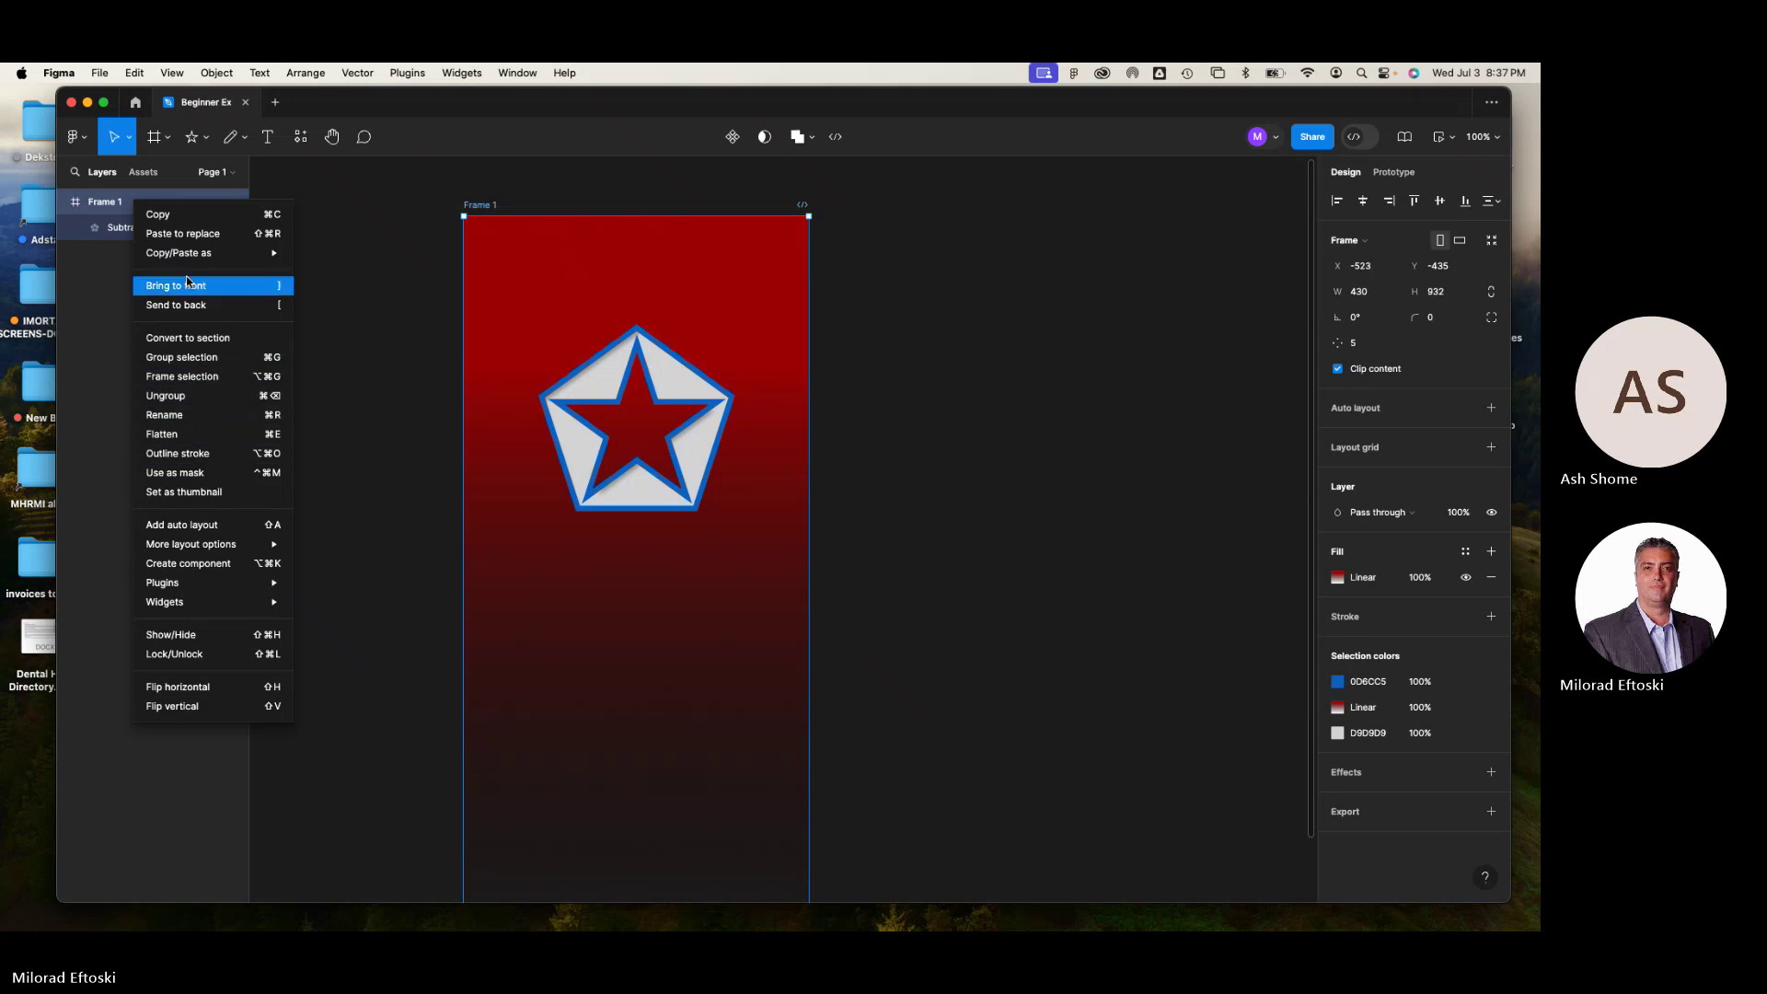
pyautogui.moveTo(193, 261)
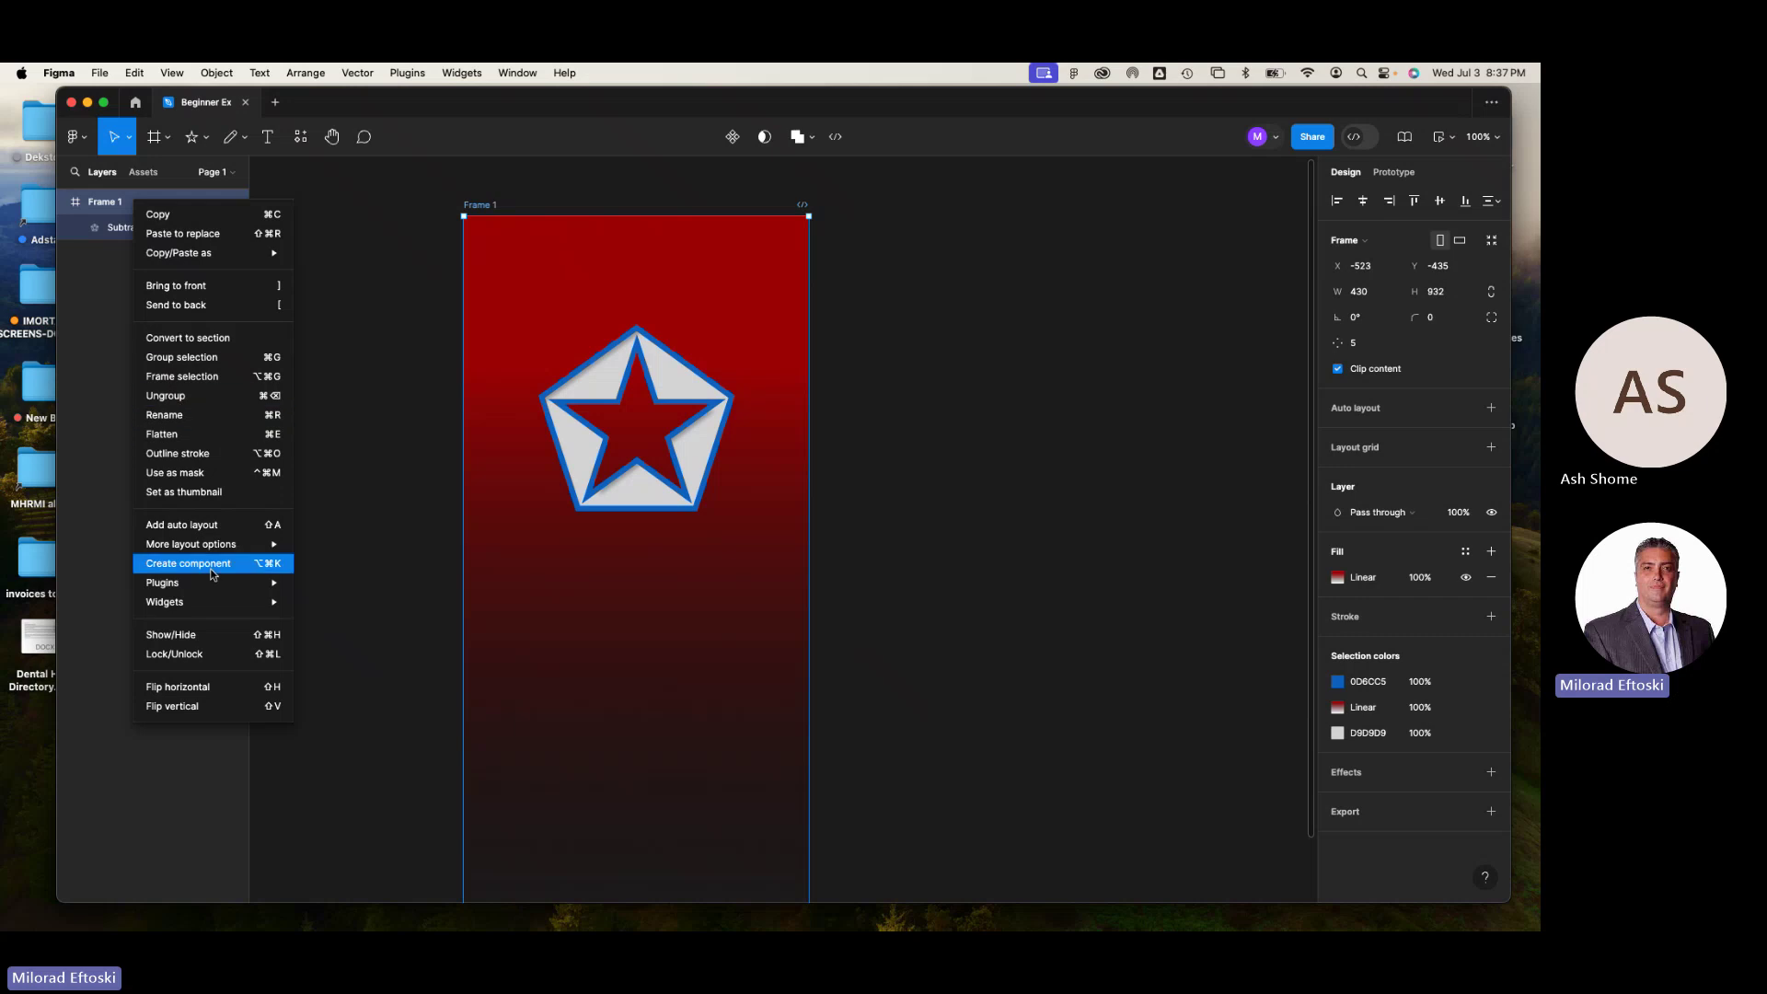
pyautogui.click(201, 237)
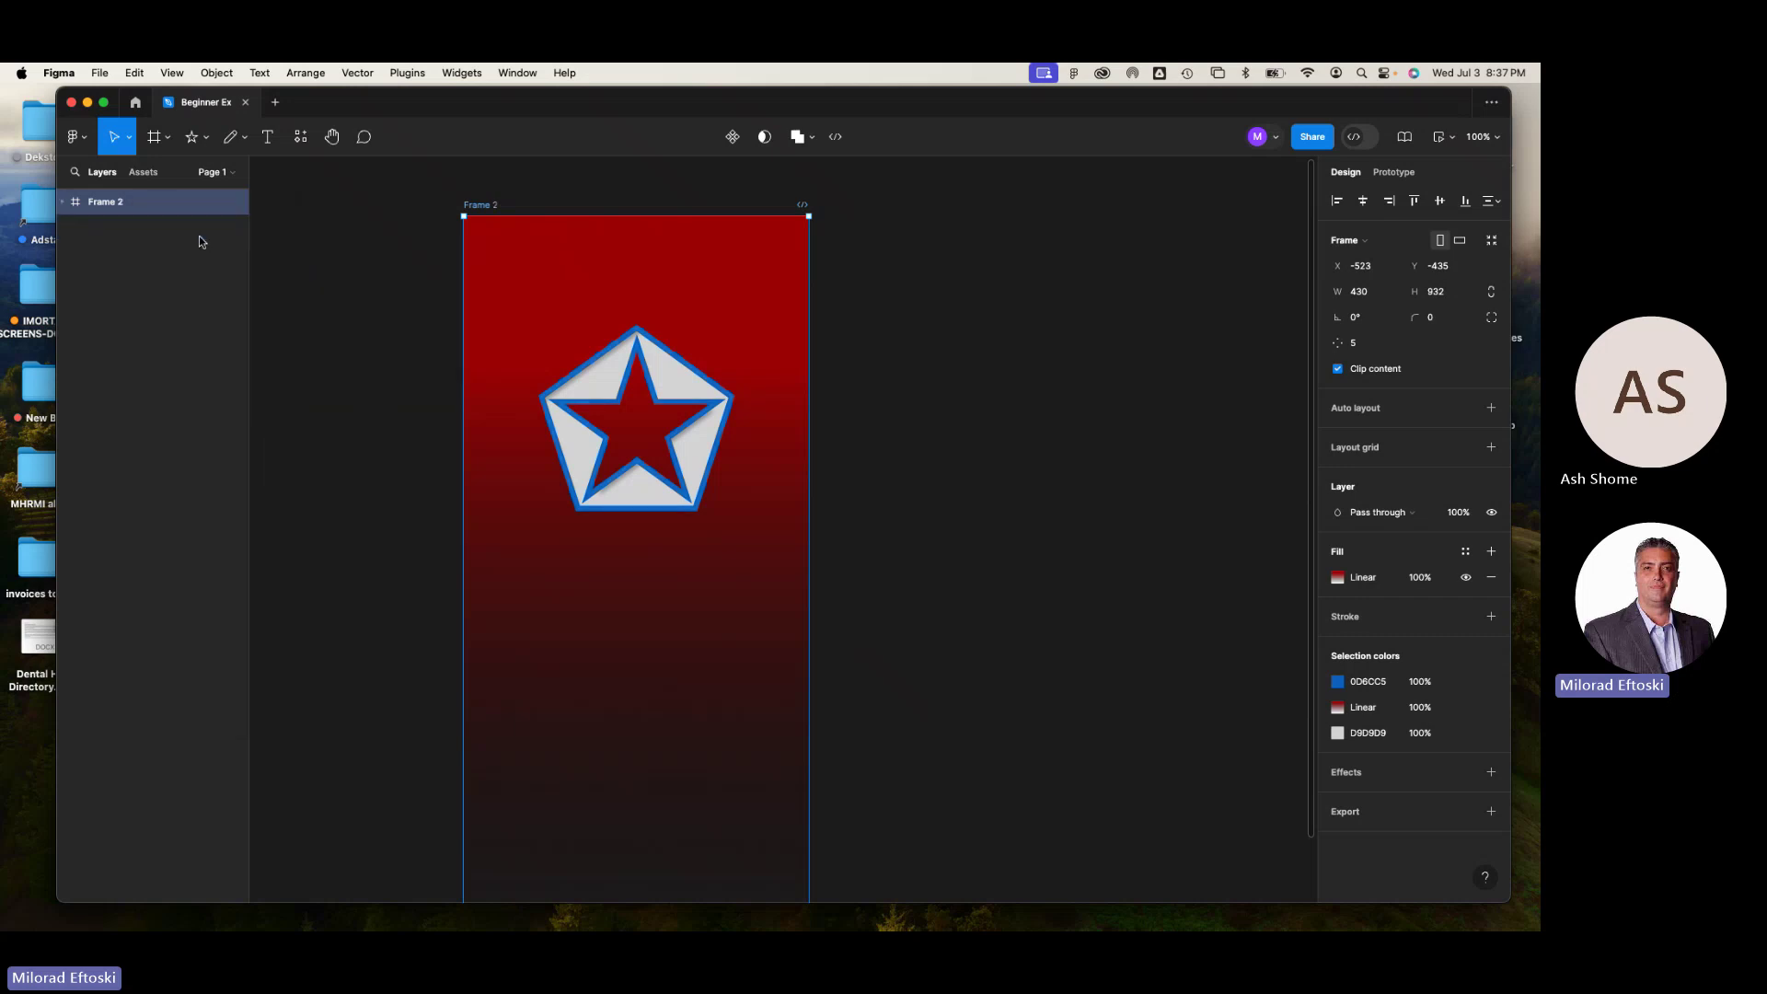
pyautogui.press('super+z')
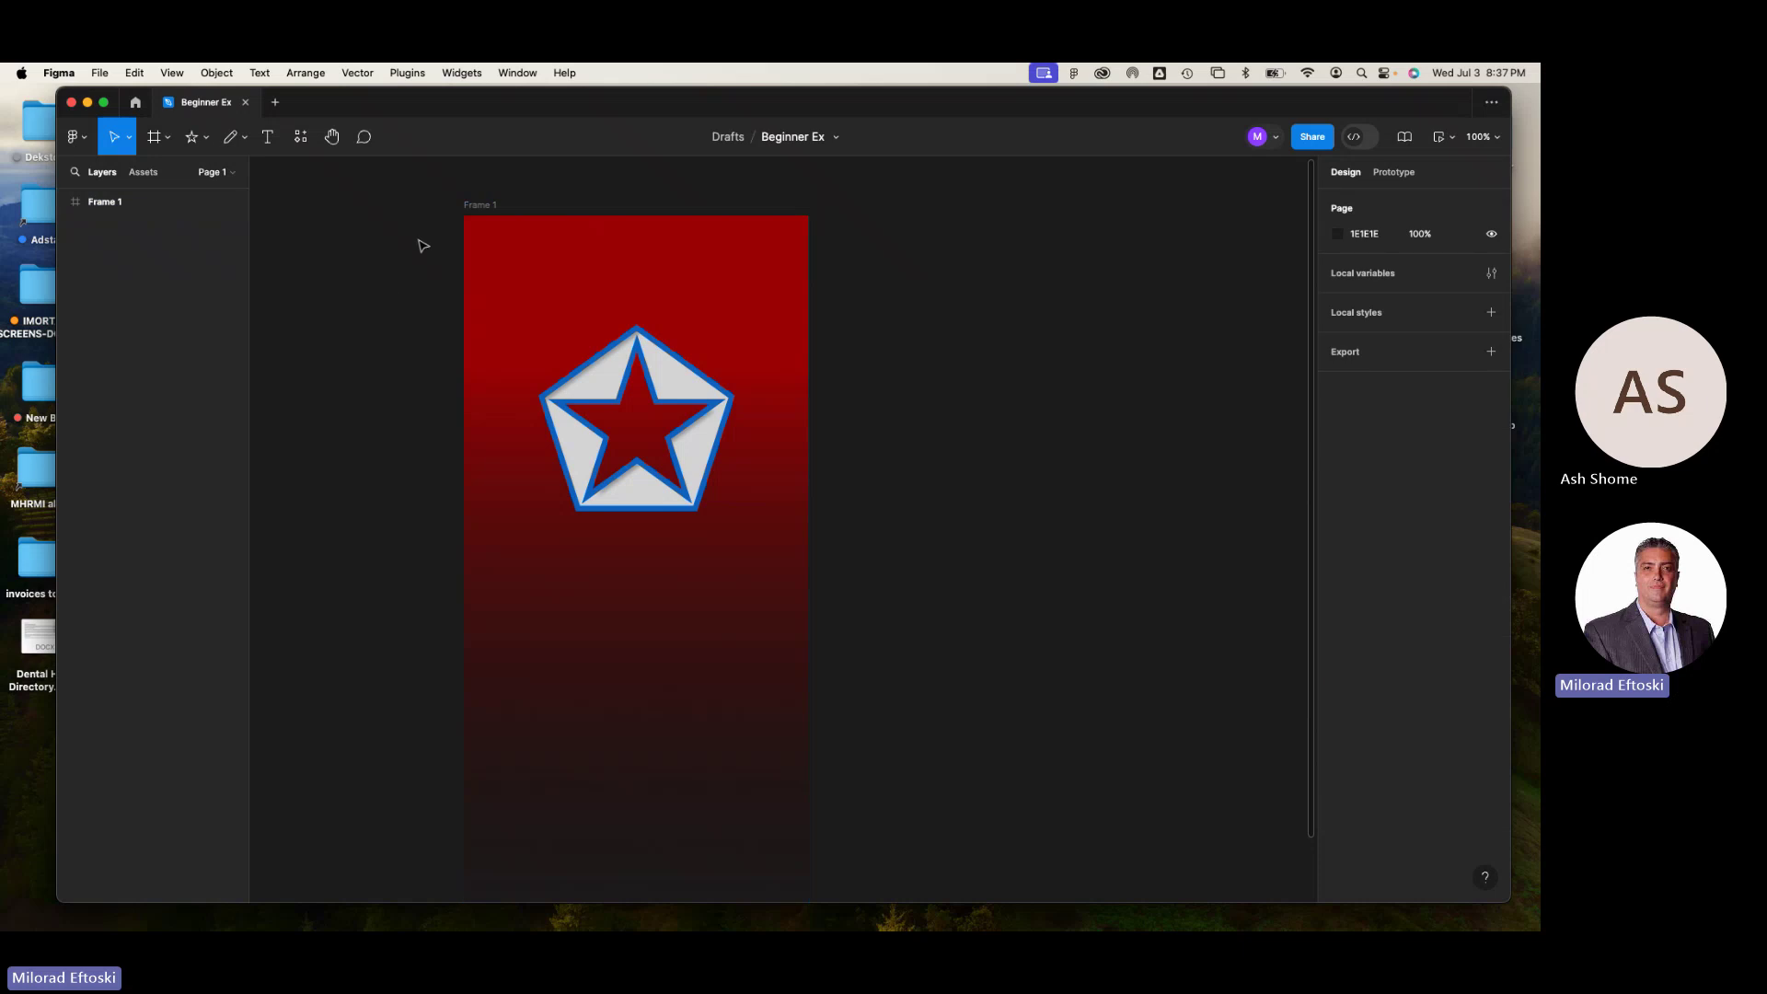
pyautogui.click(488, 210)
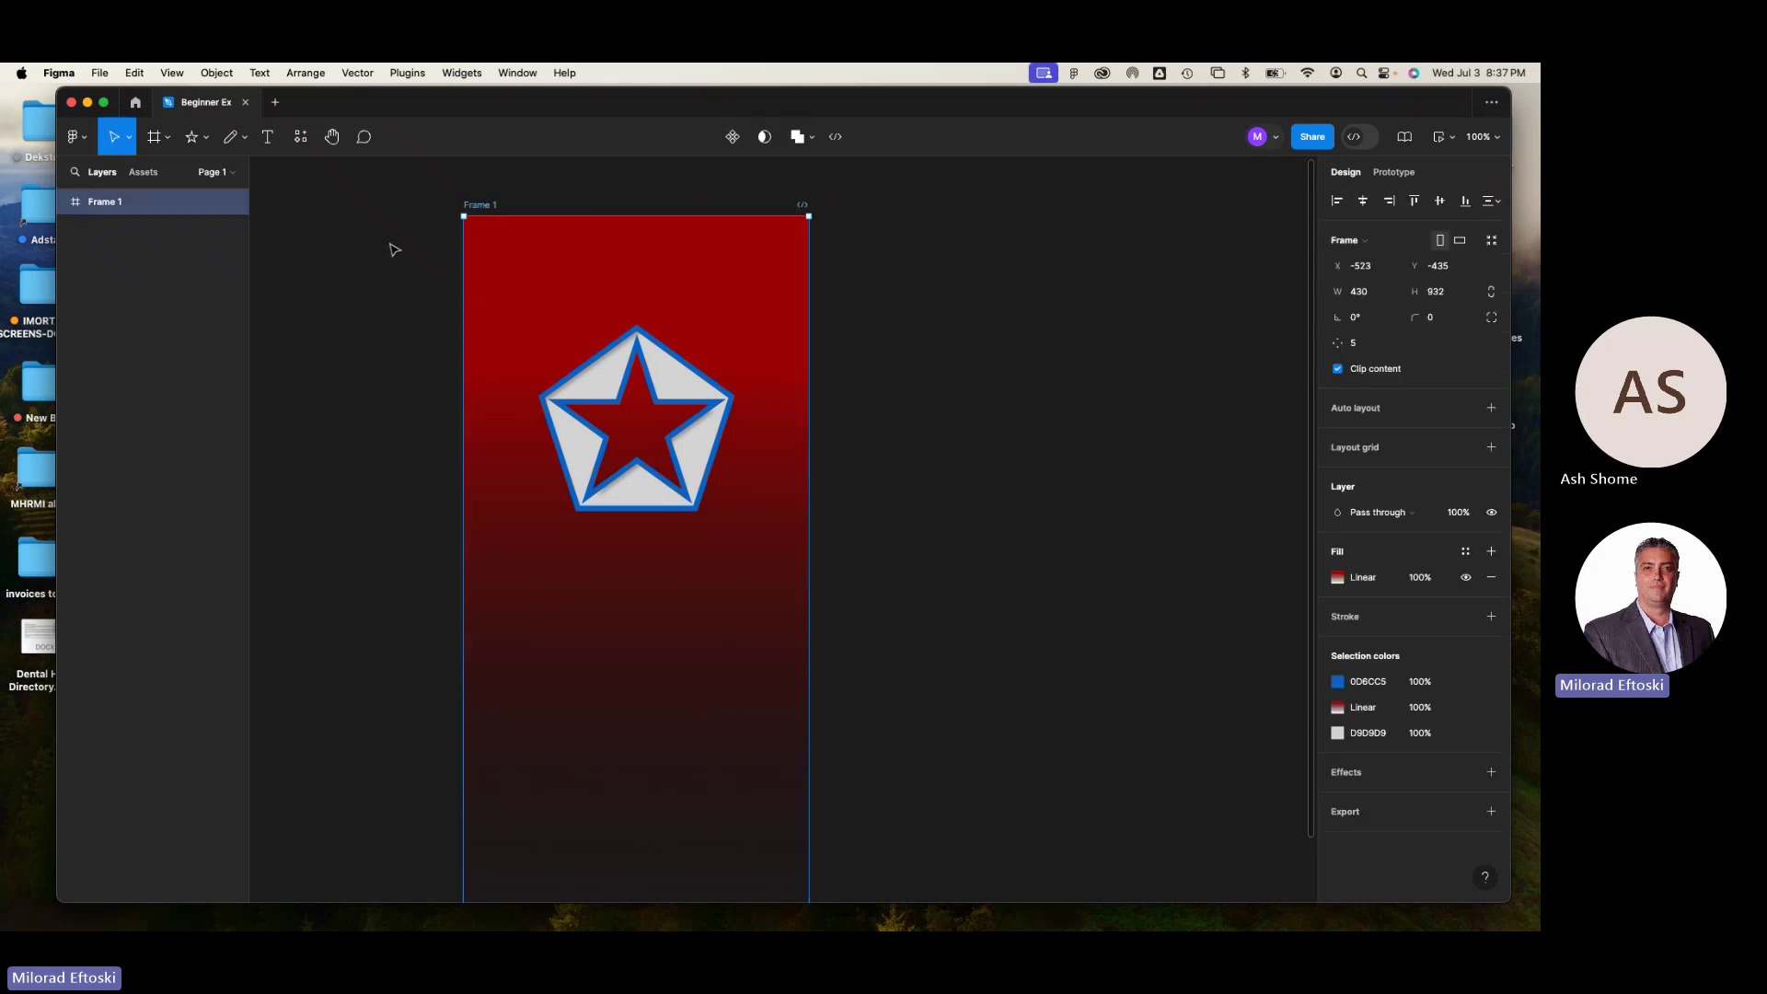
pyautogui.click(392, 249)
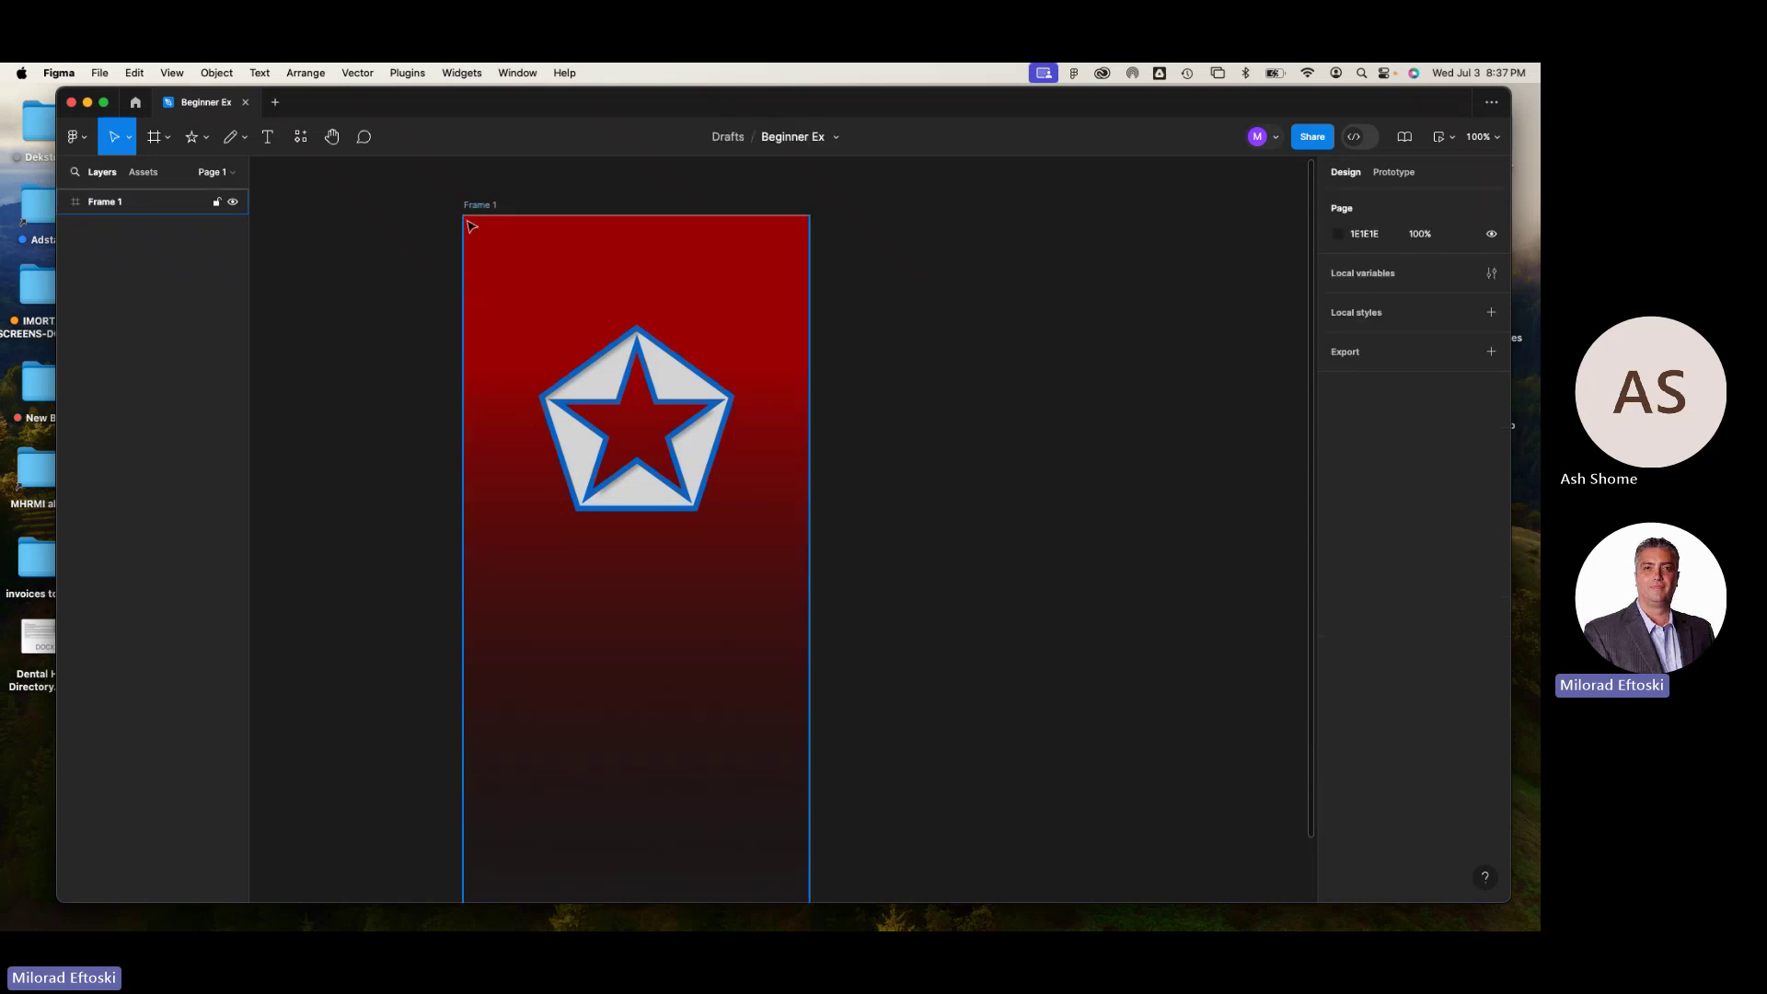
# - Save a local copy of the design as Beginner Ex.fig on the Desktop
pyautogui.click(100, 72)
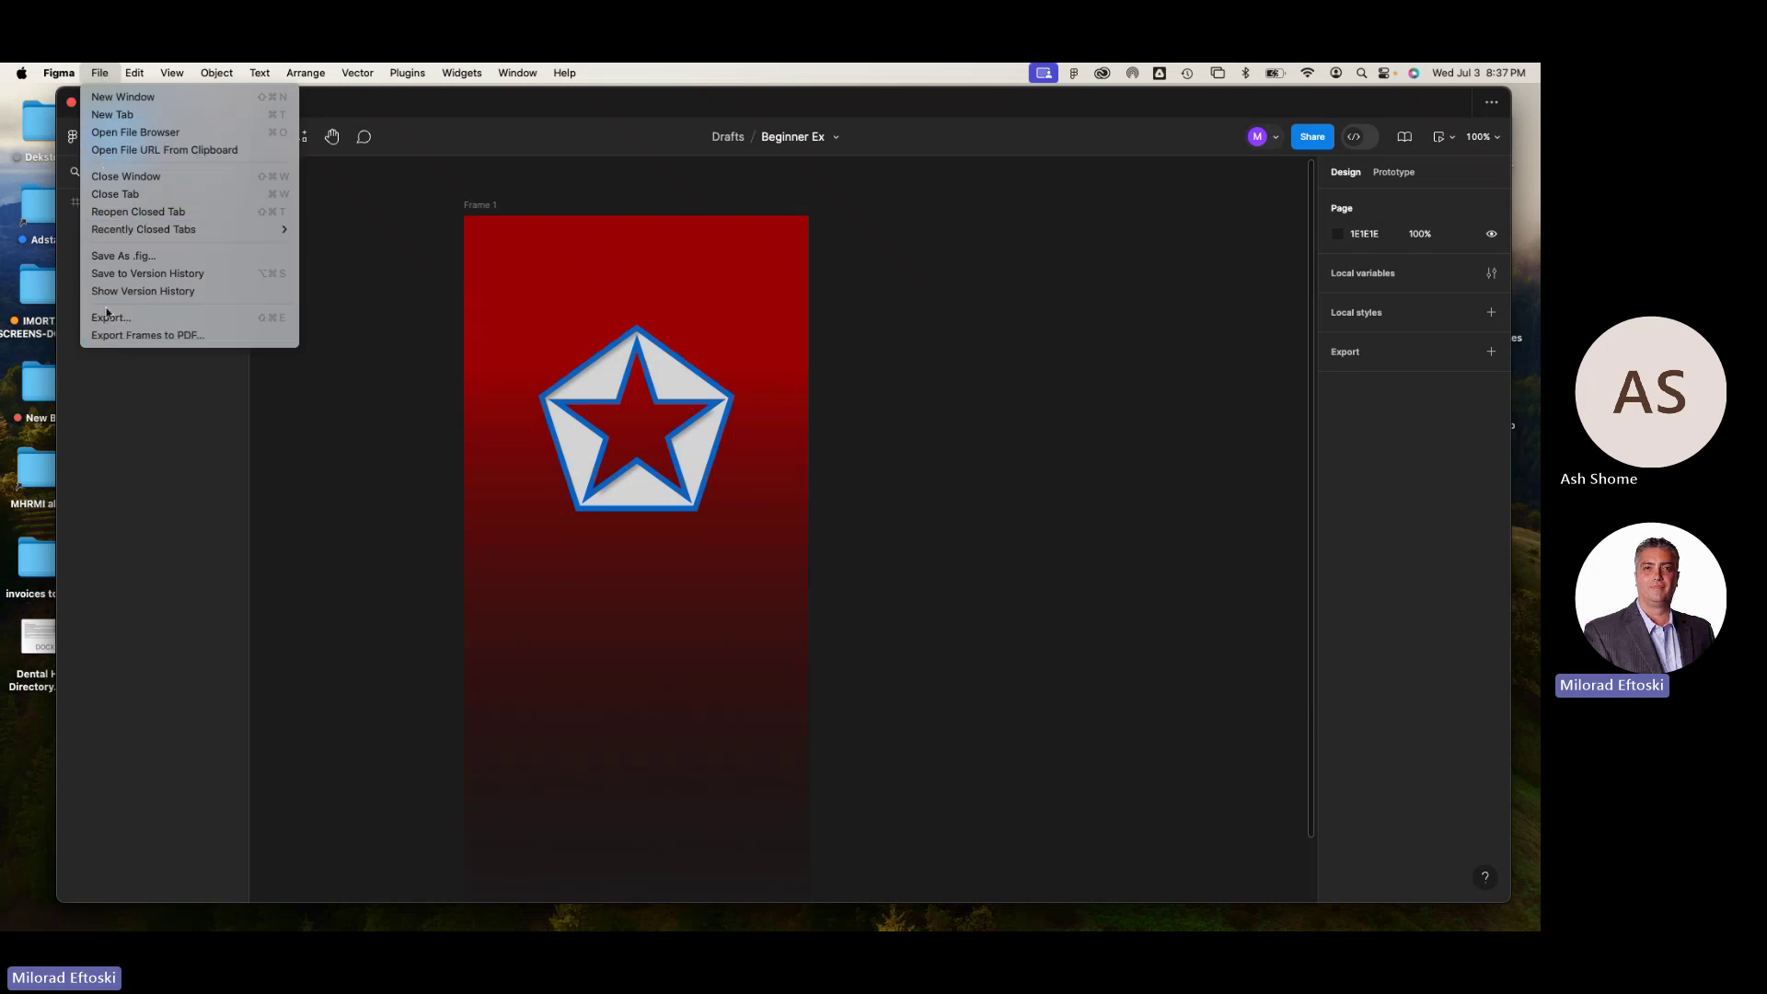
pyautogui.click(160, 258)
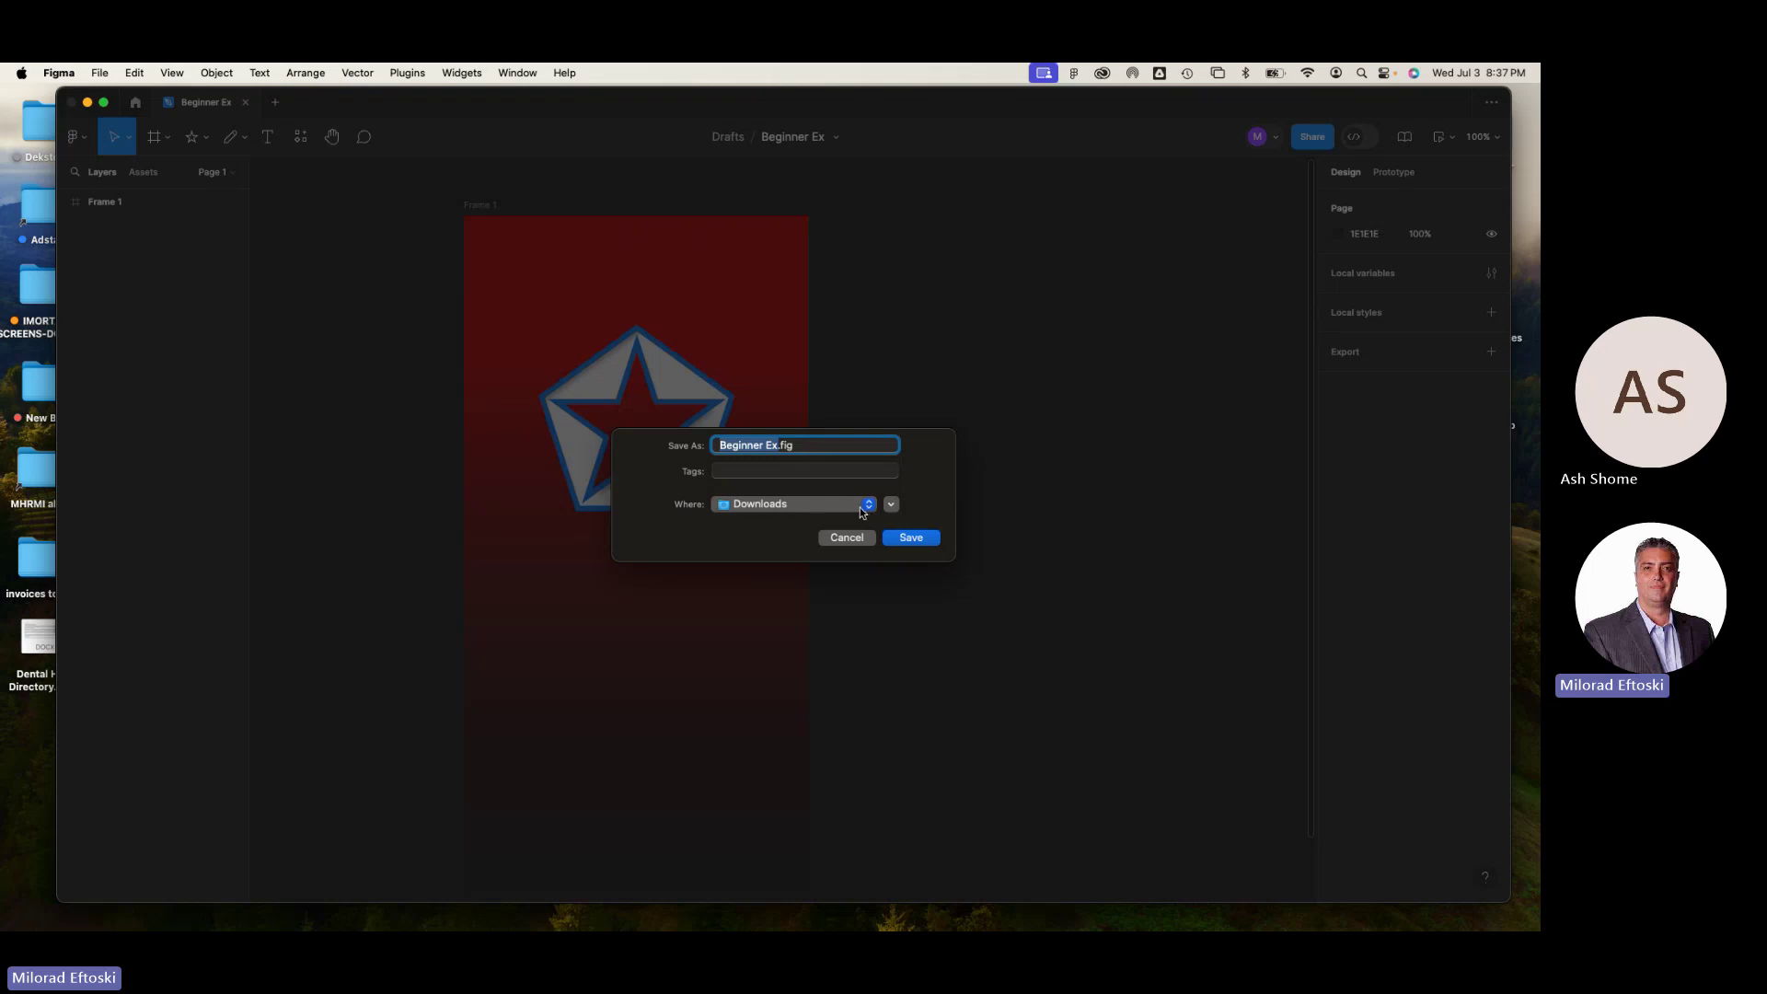
pyautogui.click(890, 504)
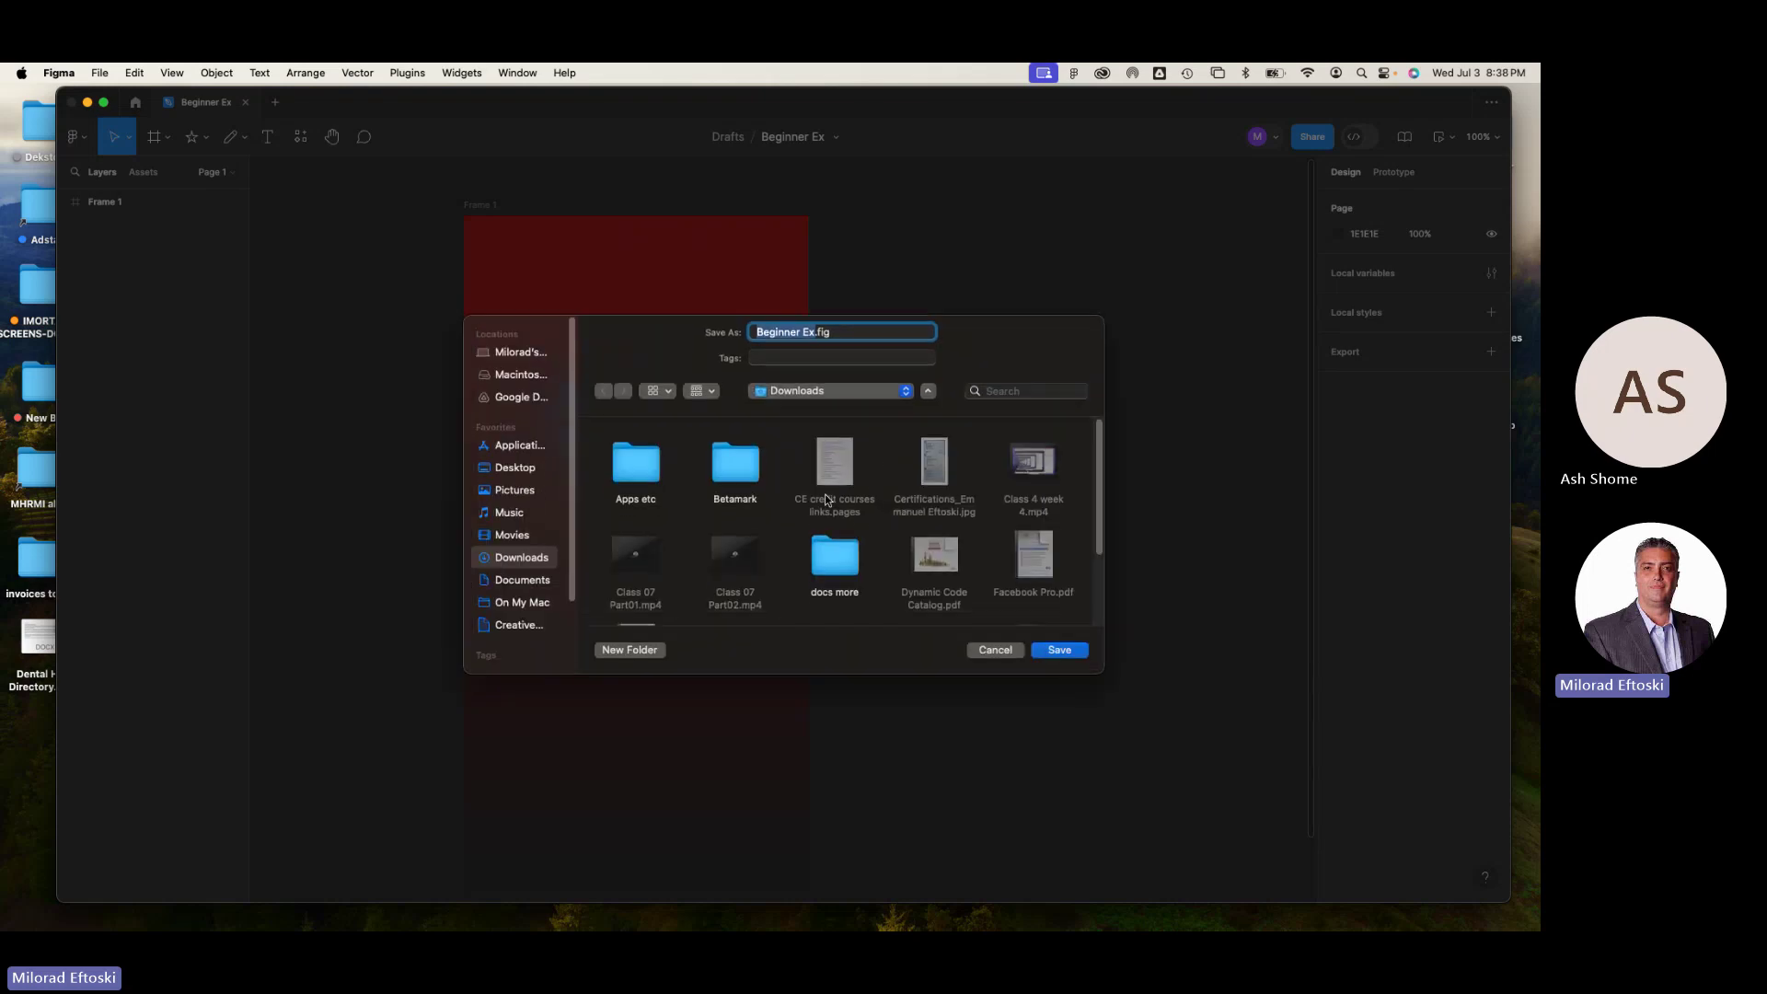
pyautogui.click(521, 471)
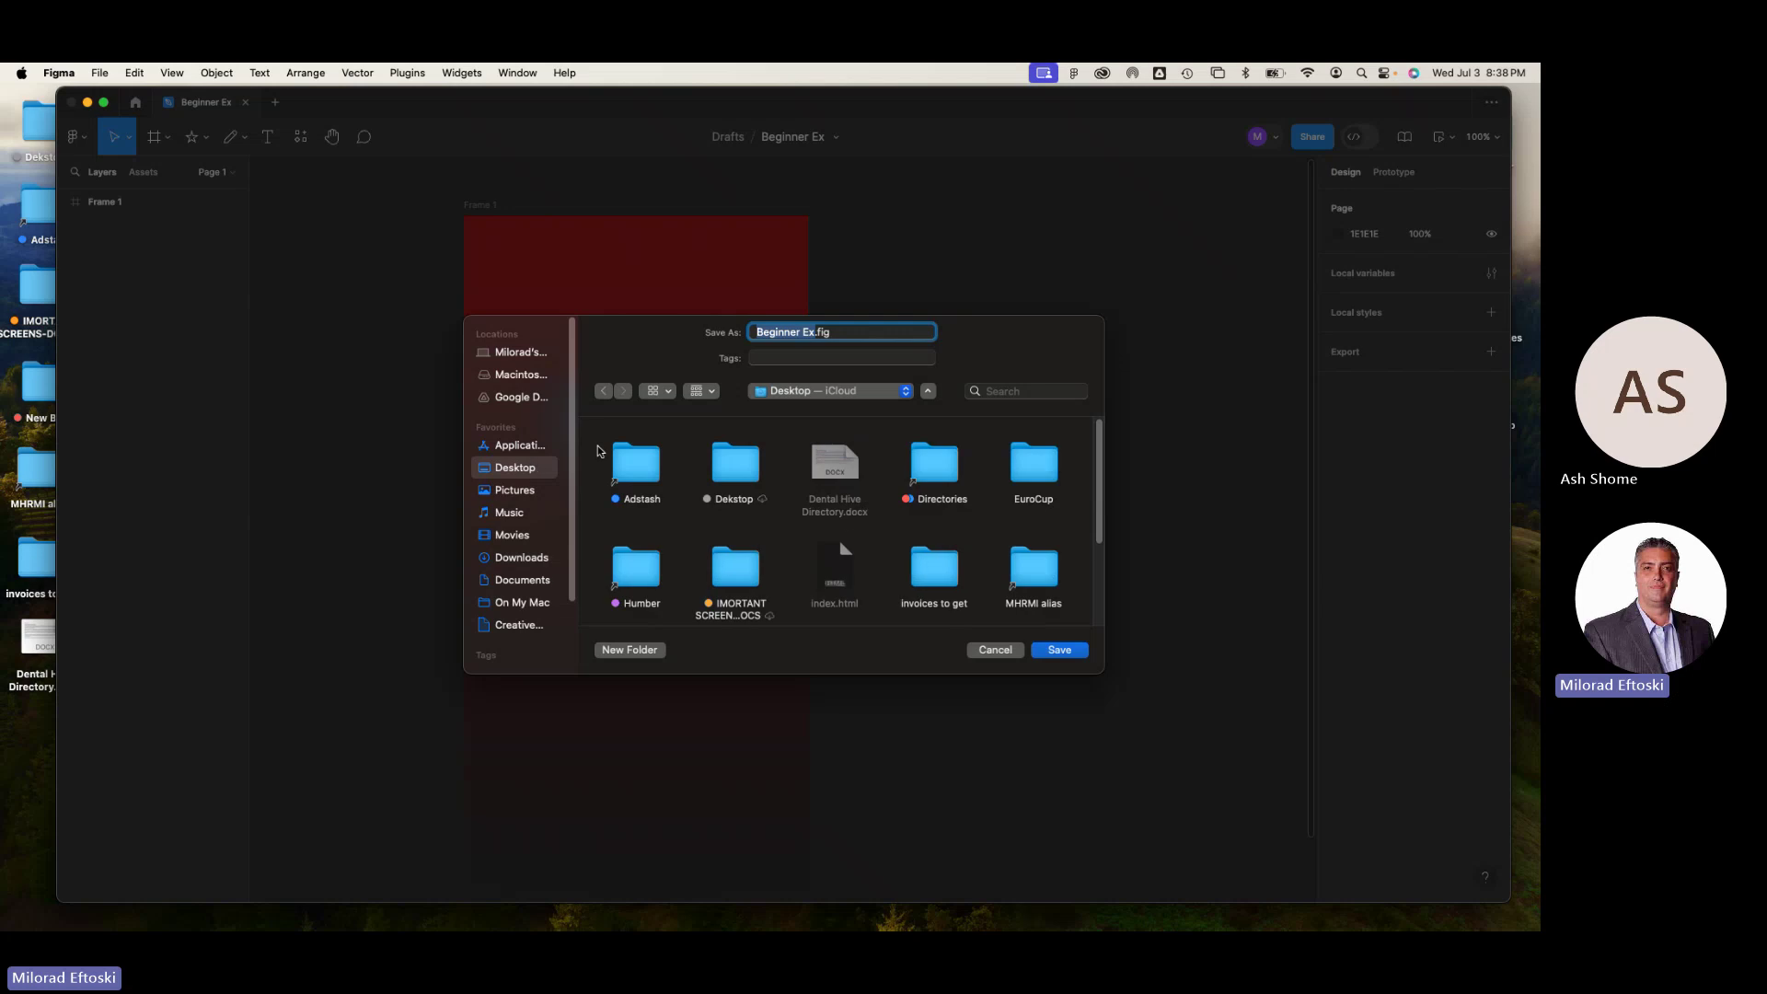
pyautogui.click(1058, 651)
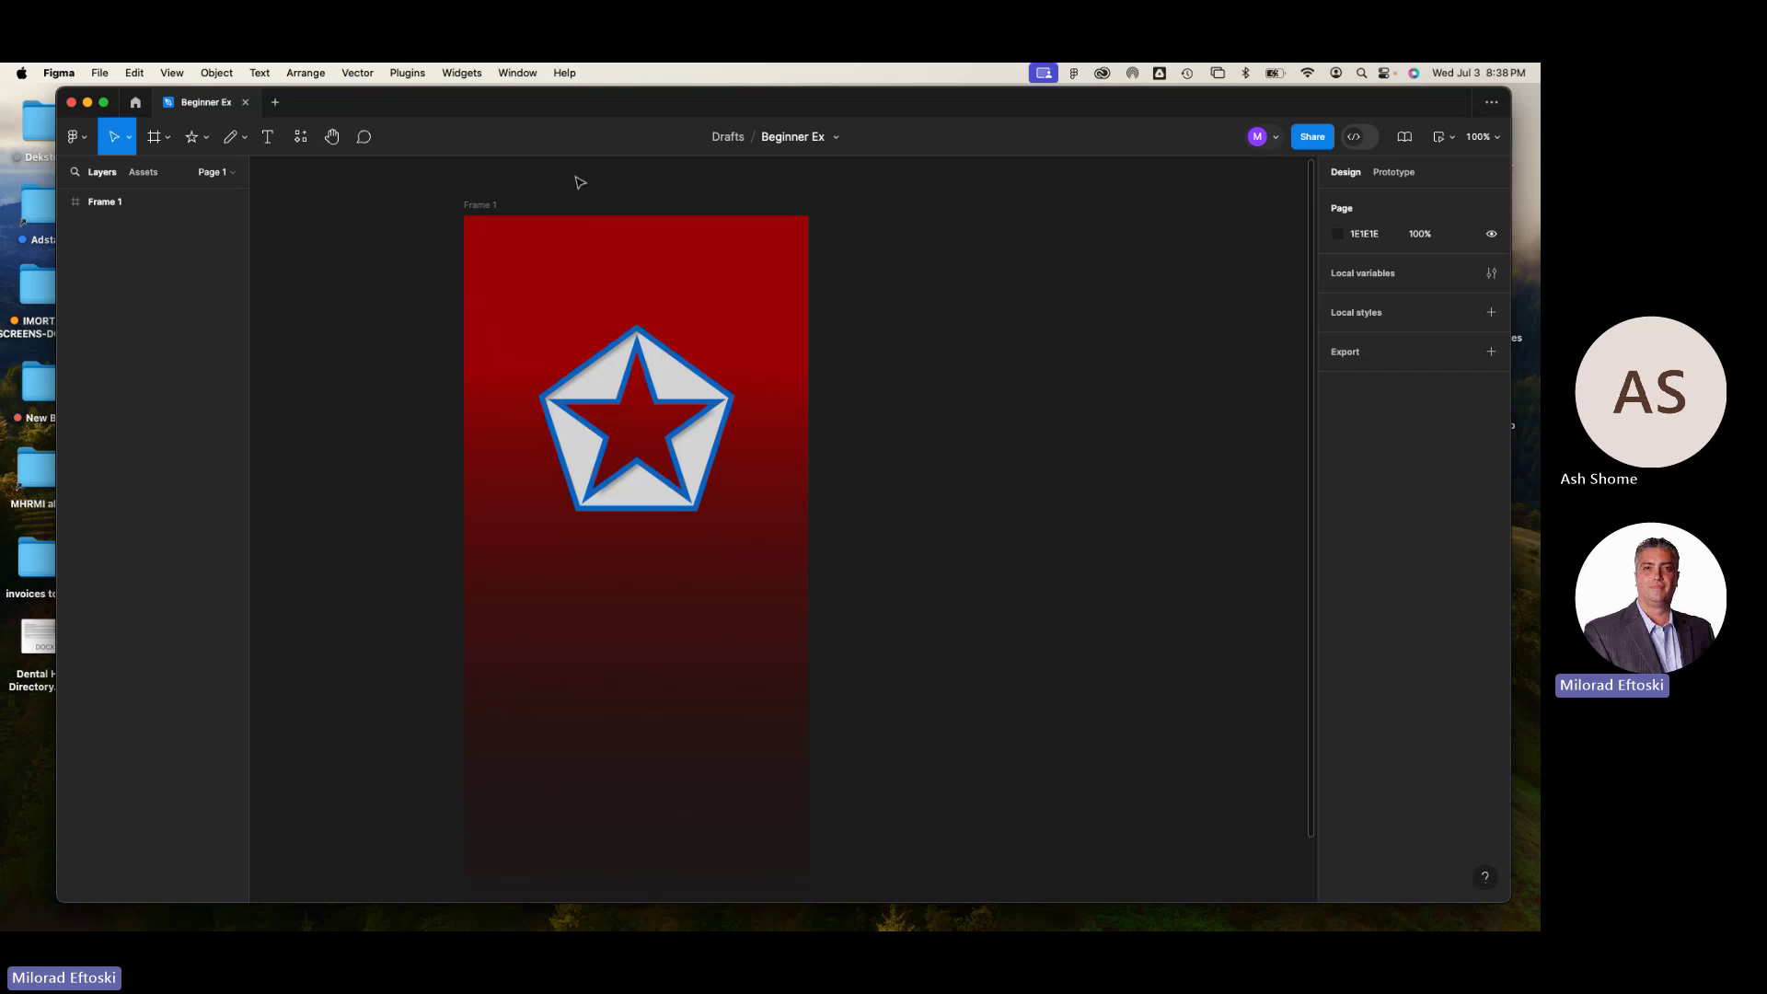
# - Close the Beginner Ex file and reopen it from the recently viewed files
pyautogui.click(246, 103)
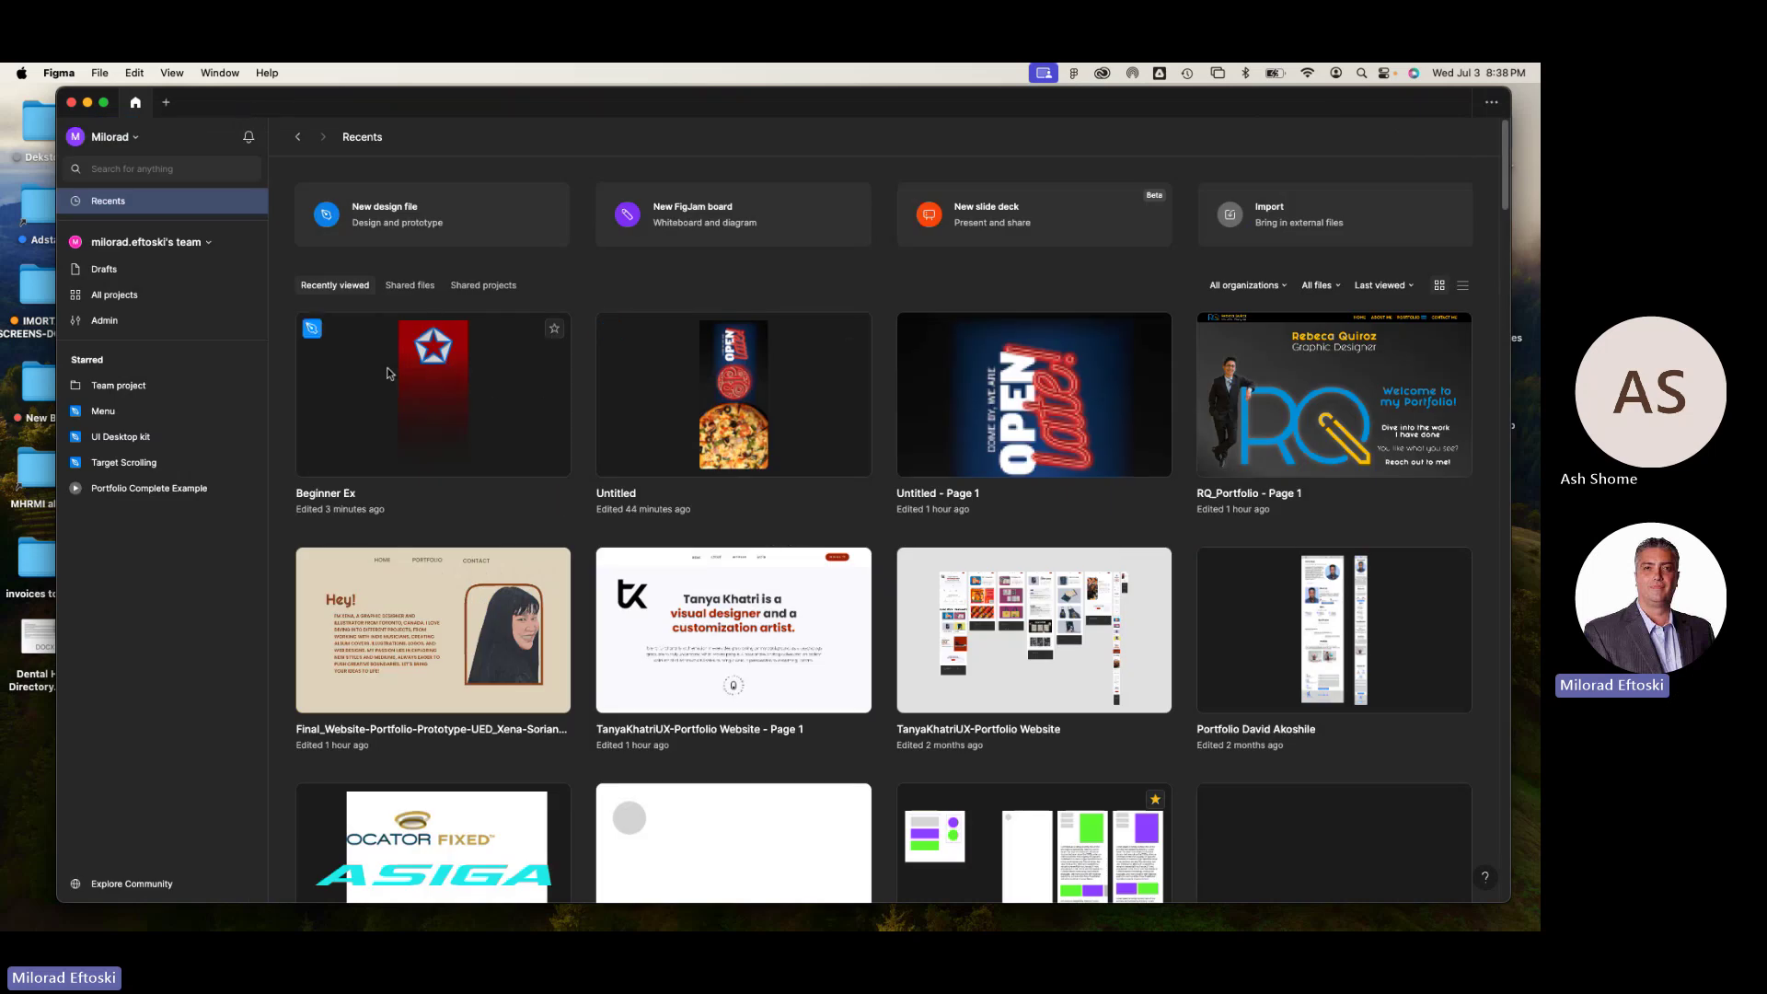
pyautogui.click(421, 384)
pyautogui.click(421, 384)
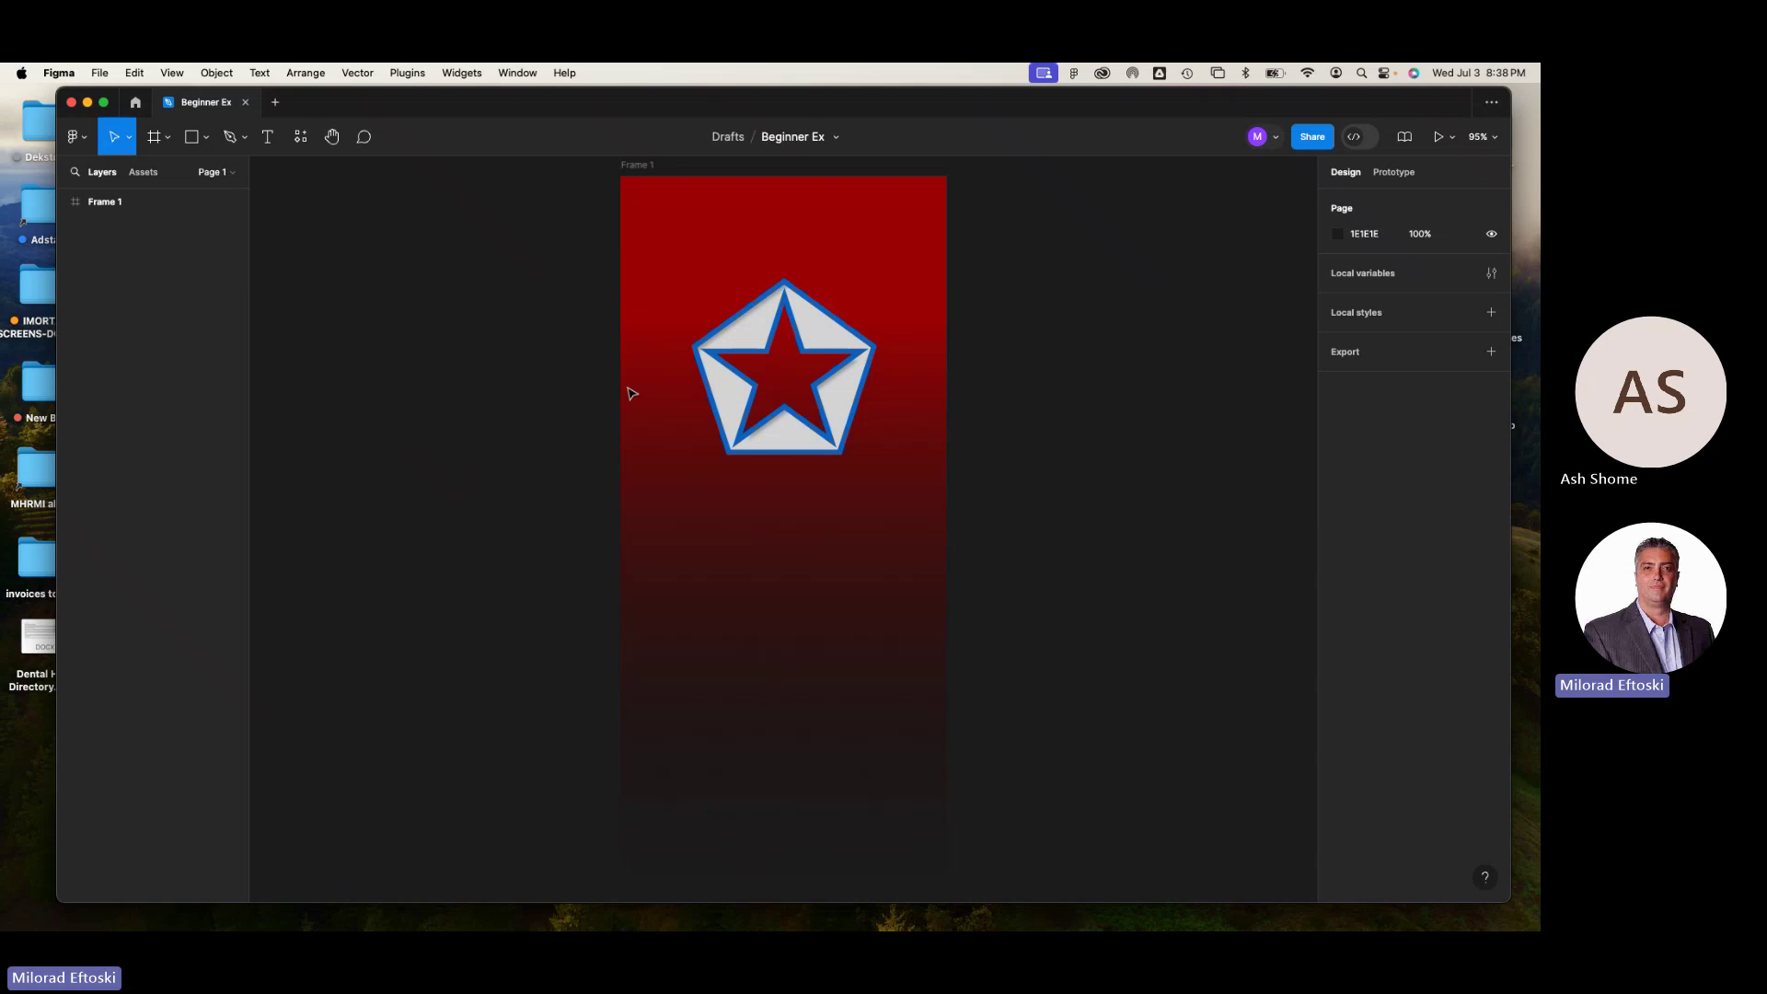
pyautogui.hscroll(3, 626, 388)
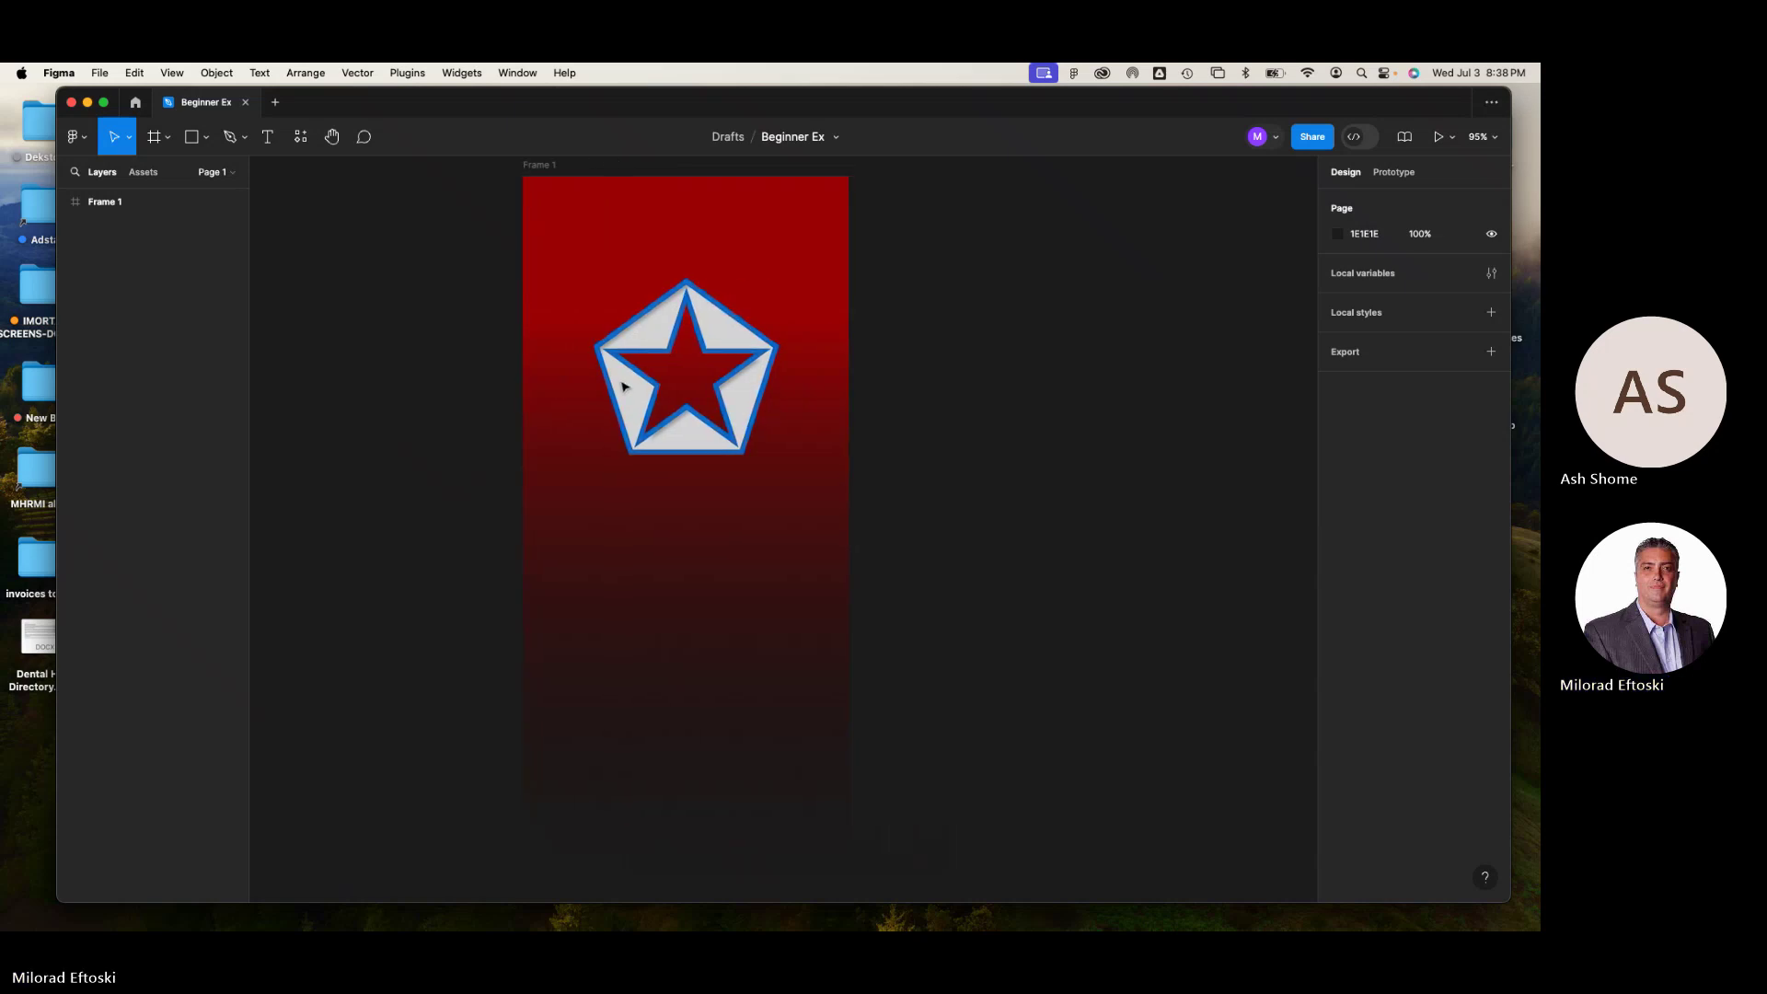
pyautogui.hscroll(5, 617, 383)
pyautogui.scroll(2, 617, 383)
pyautogui.hscroll(-3, 617, 383)
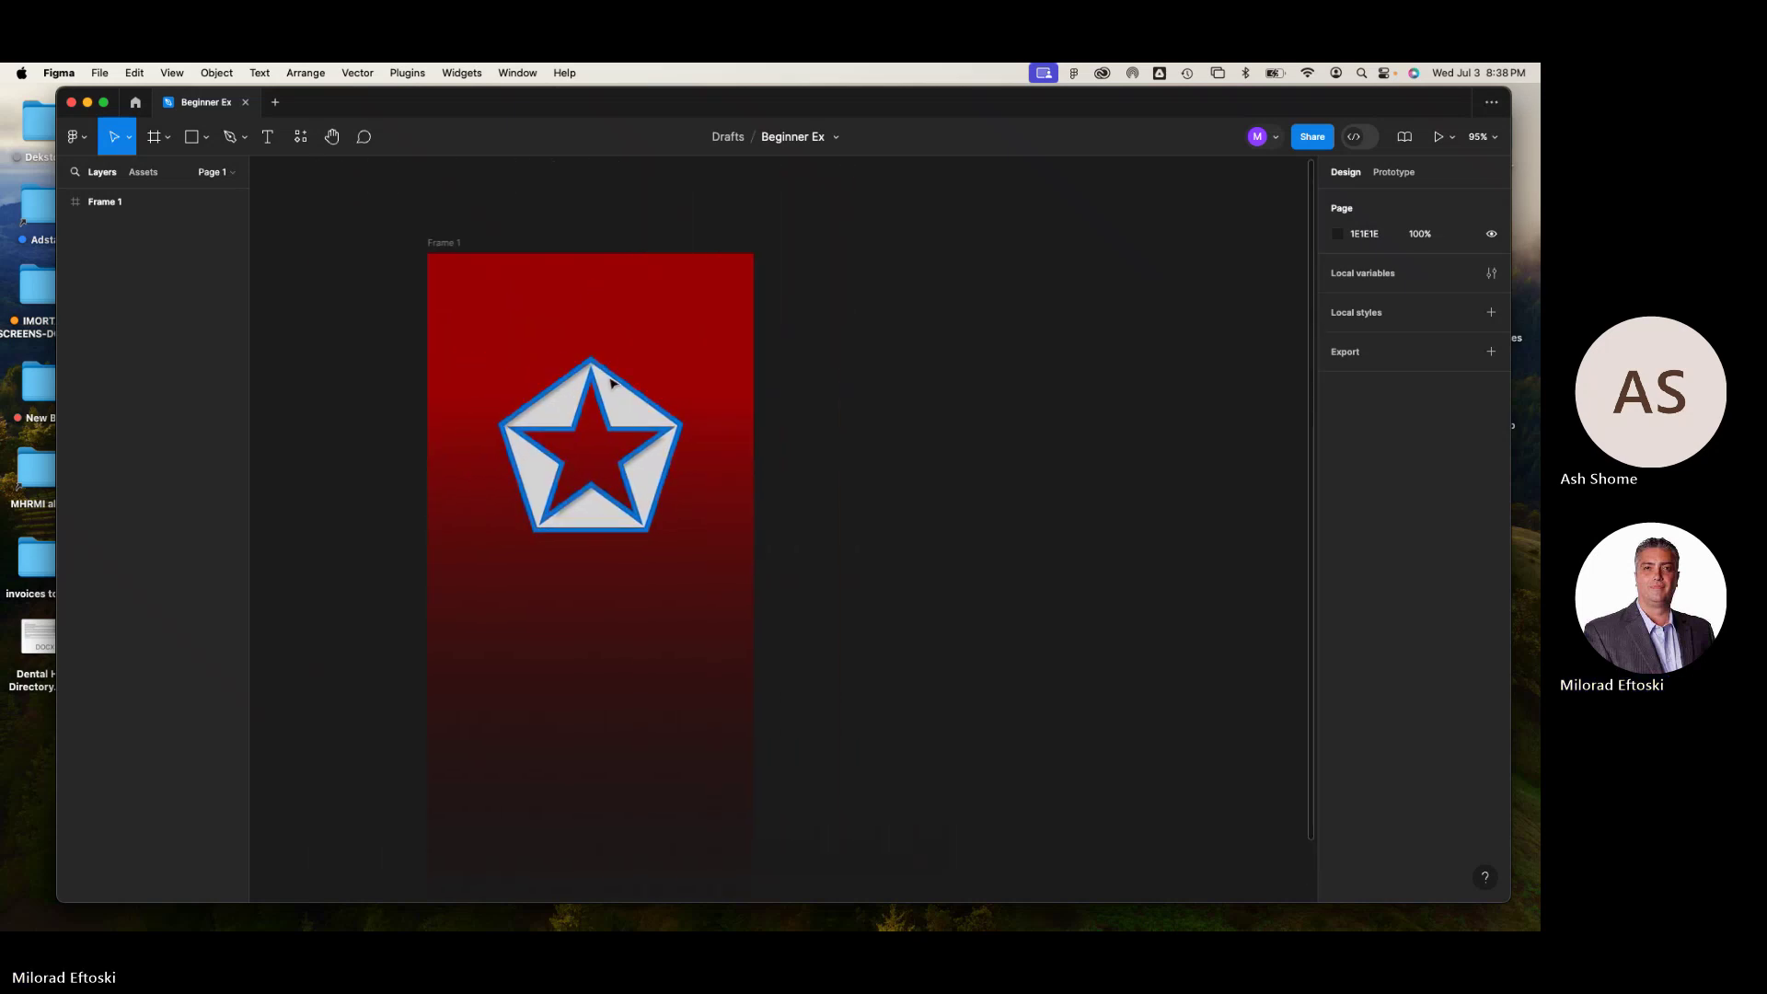
pyautogui.scroll(-3, 612, 383)
pyautogui.scroll(1, 612, 382)
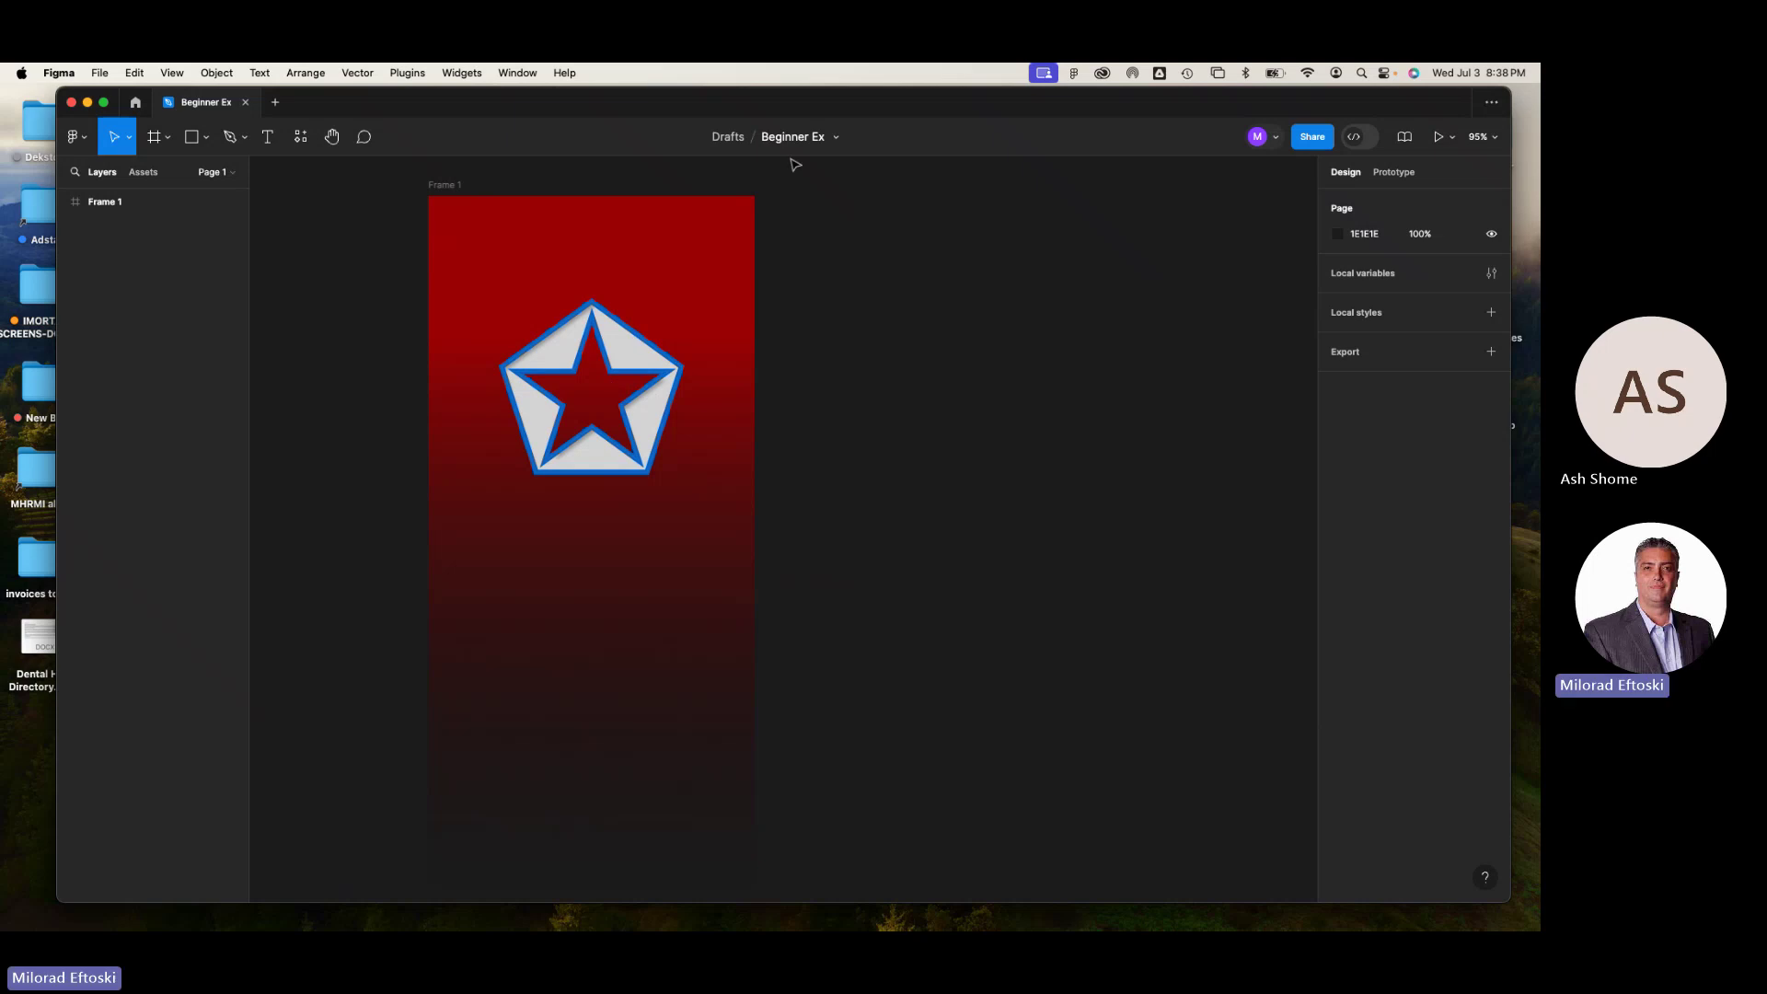
# - Display the files in Drafts and minimise the window to uncover the desktop
pyautogui.click(732, 138)
pyautogui.click(120, 269)
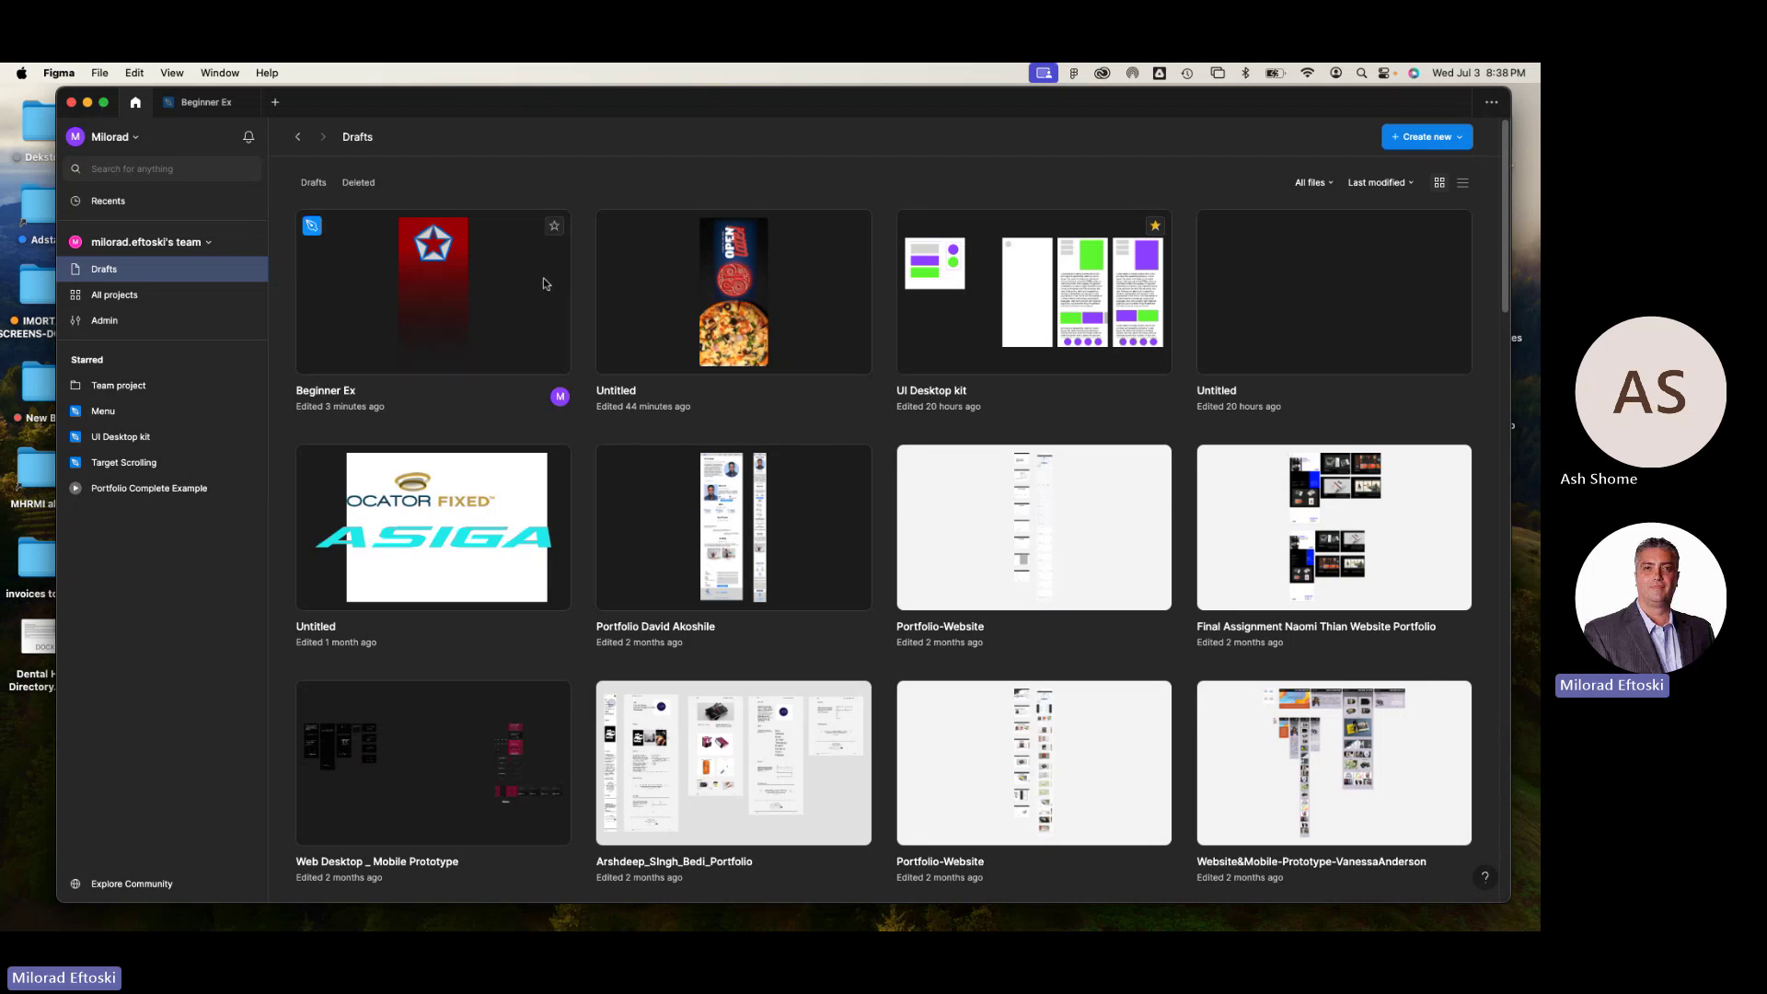
pyautogui.click(88, 102)
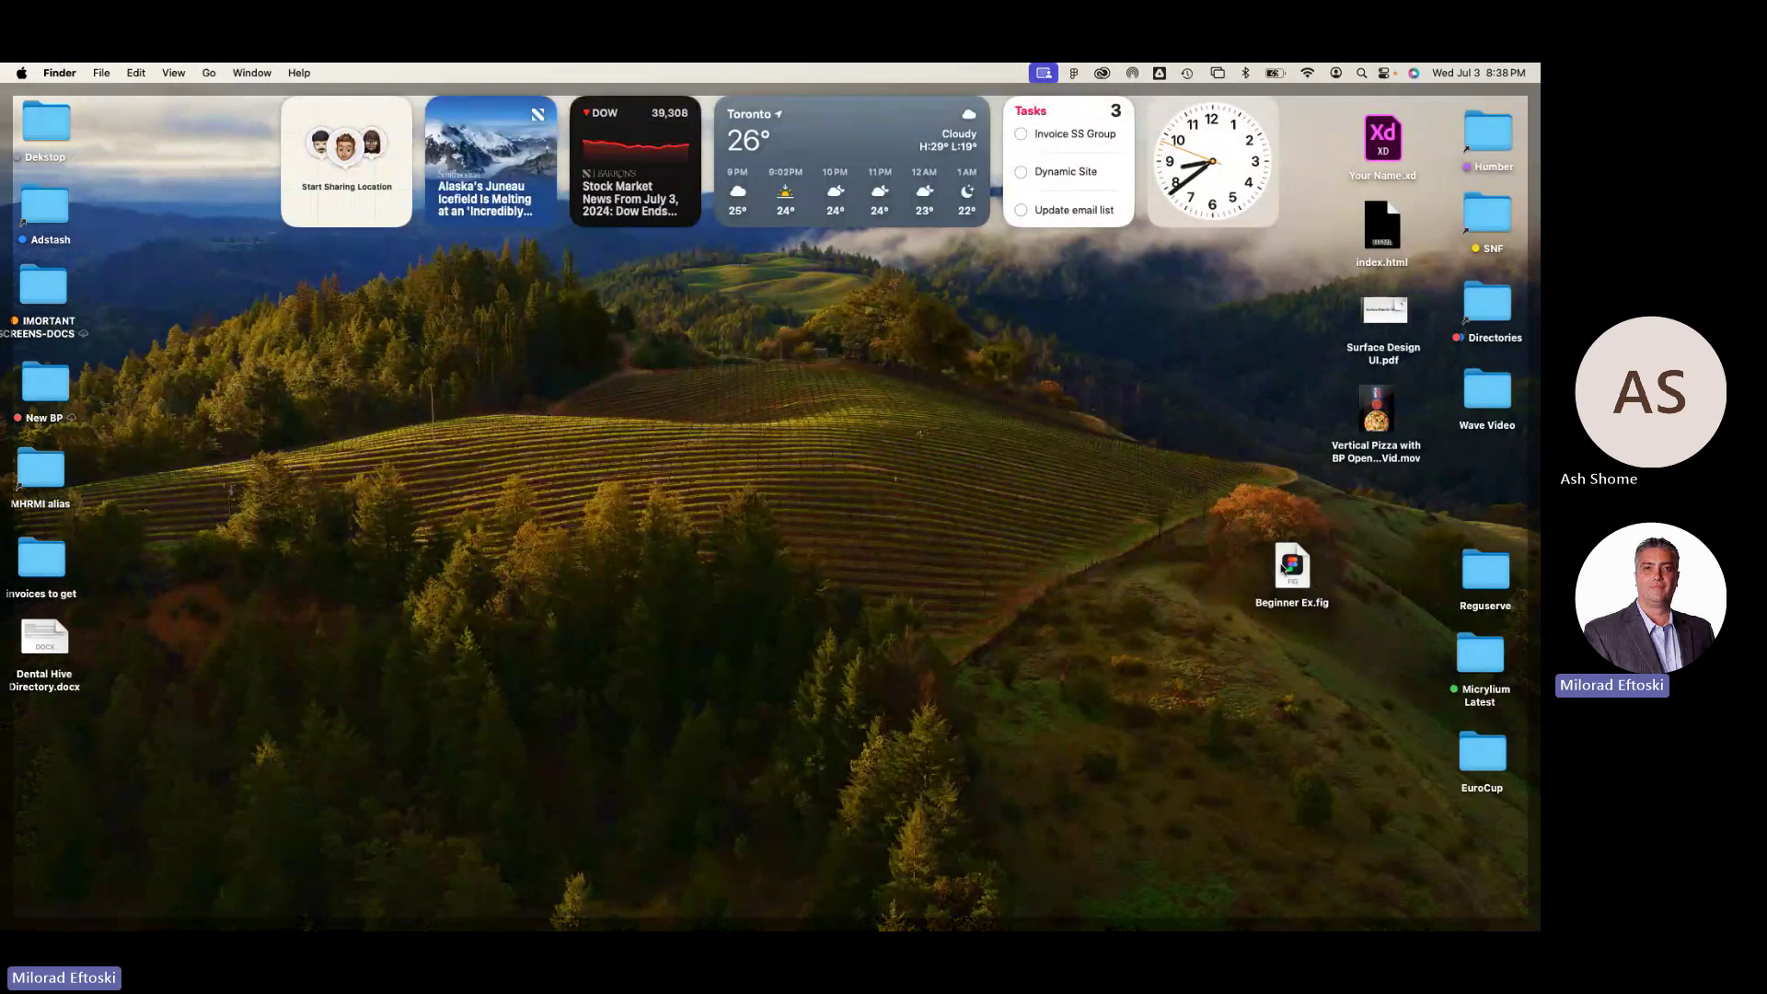
# - Inspect the file information of Beginner Ex.fig on the desktop and place its icon beside Surface Design UI.pdf
pyautogui.moveTo(1284, 568); pyautogui.dragTo(1077, 310)
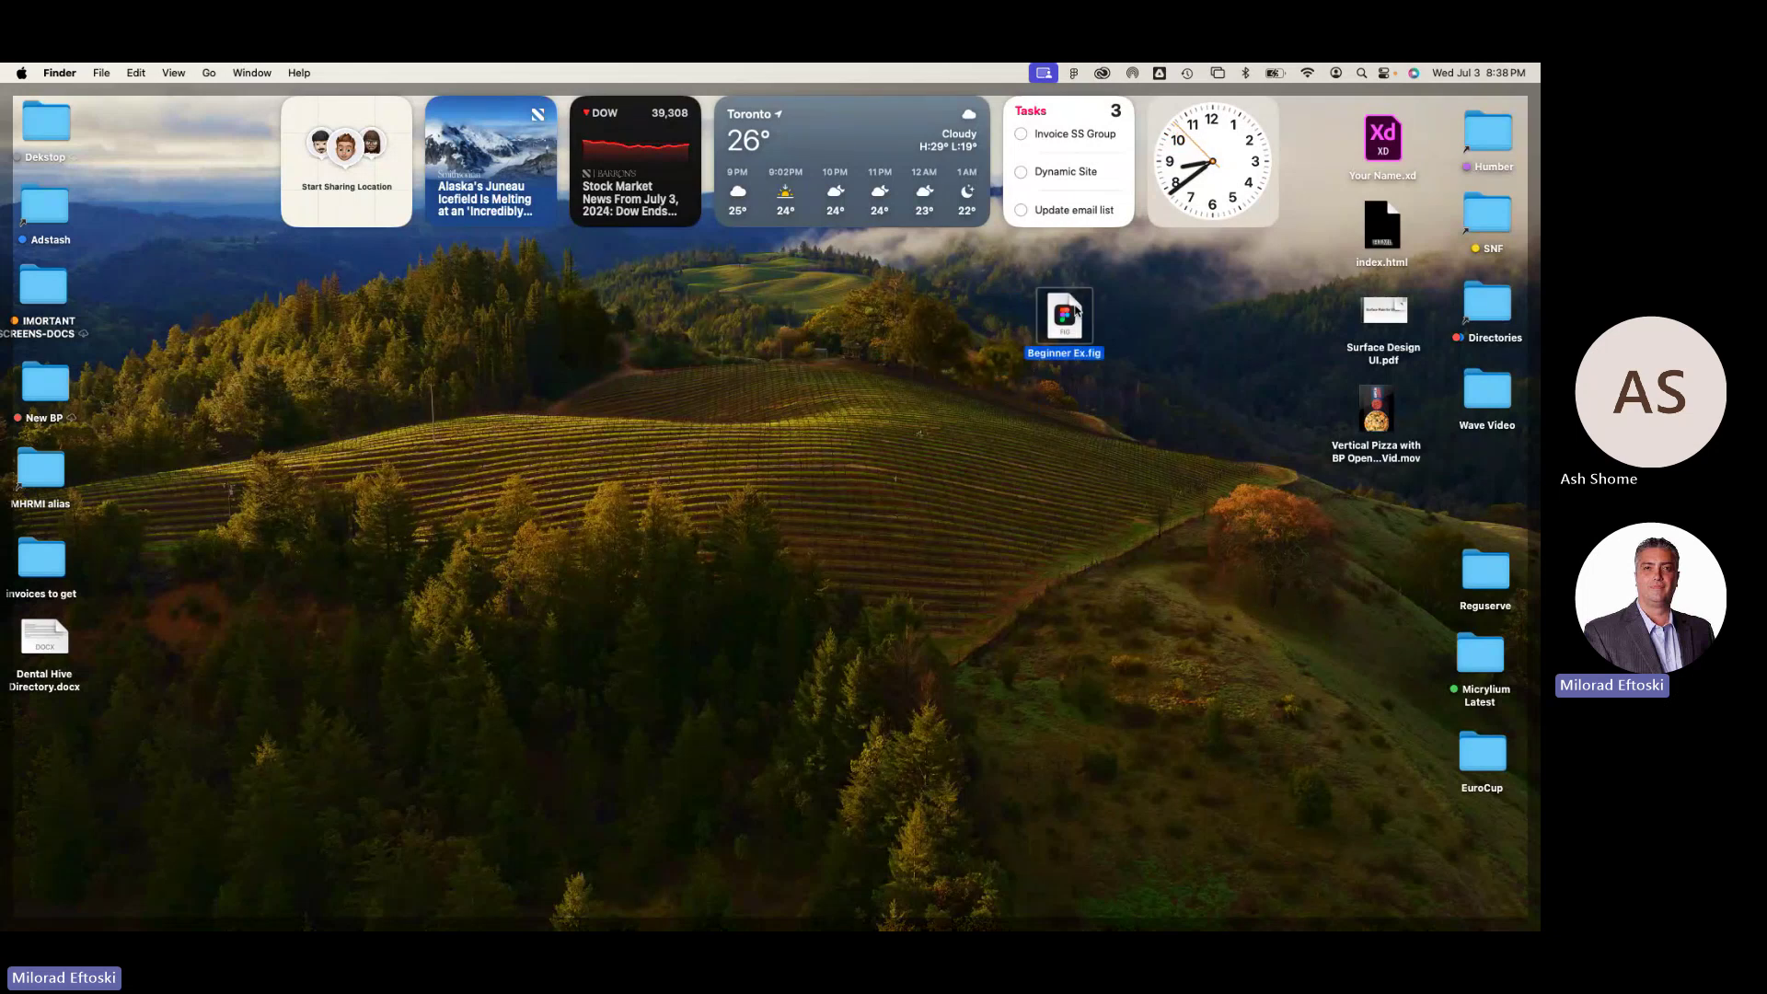
pyautogui.press('super+o')
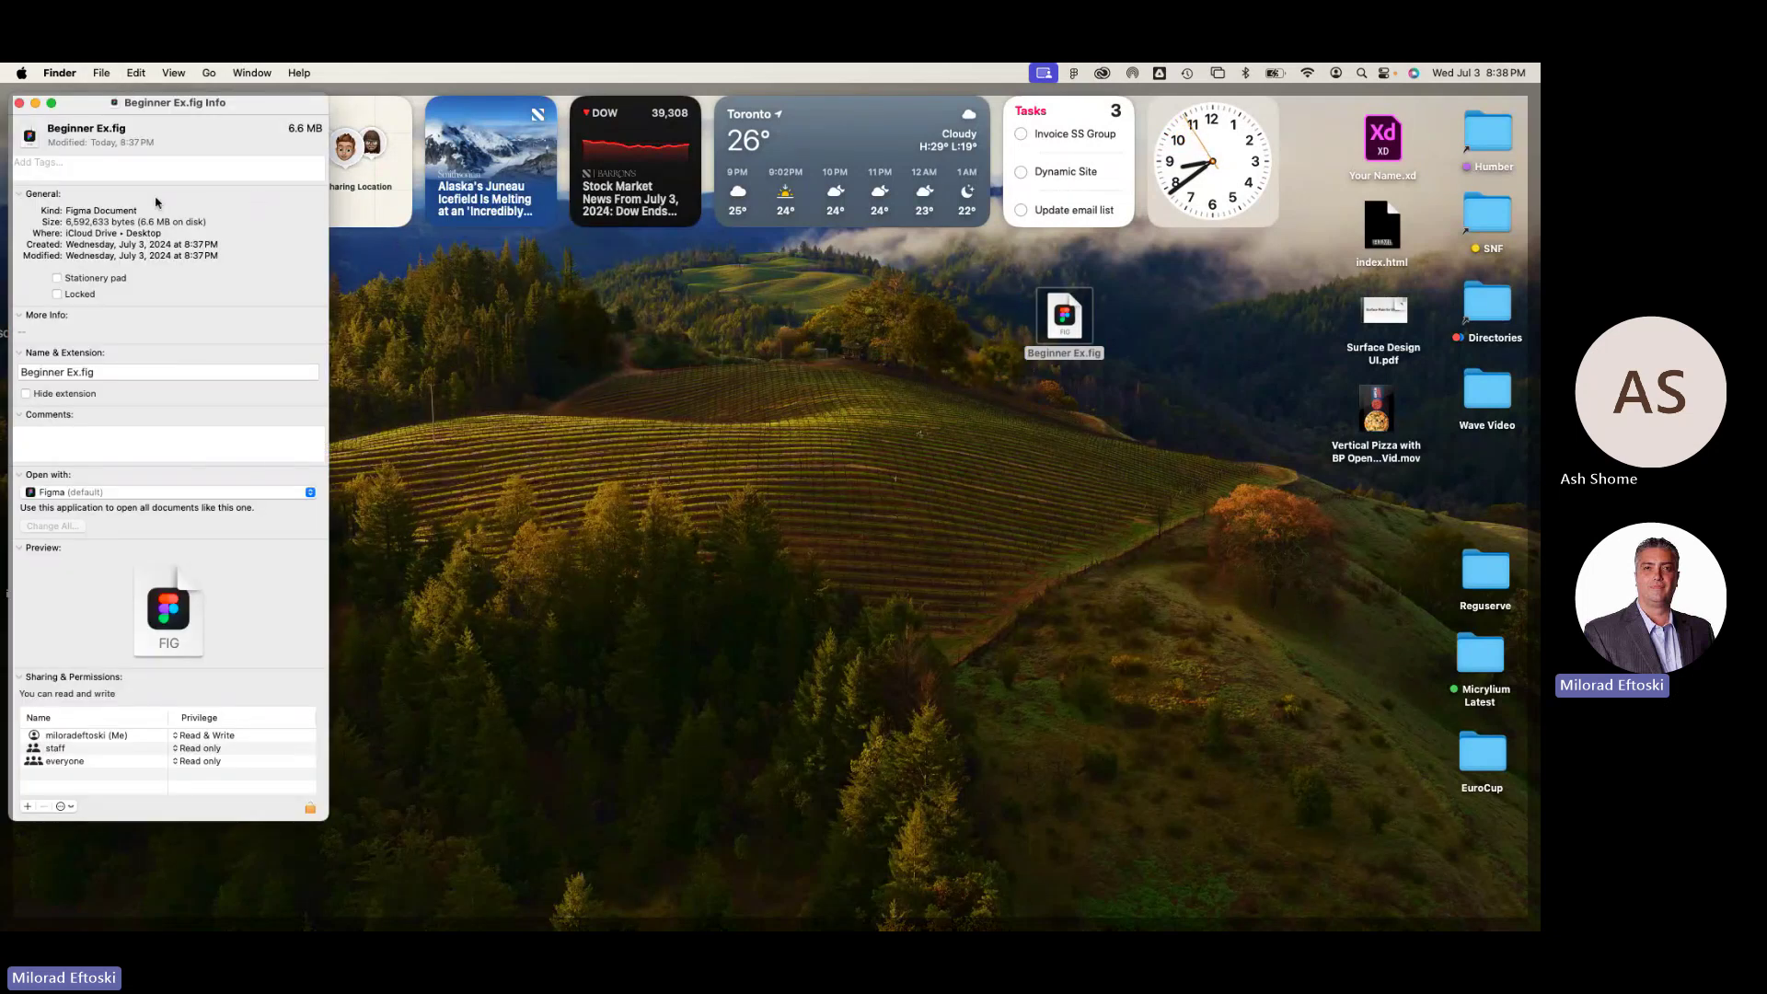
pyautogui.click(20, 103)
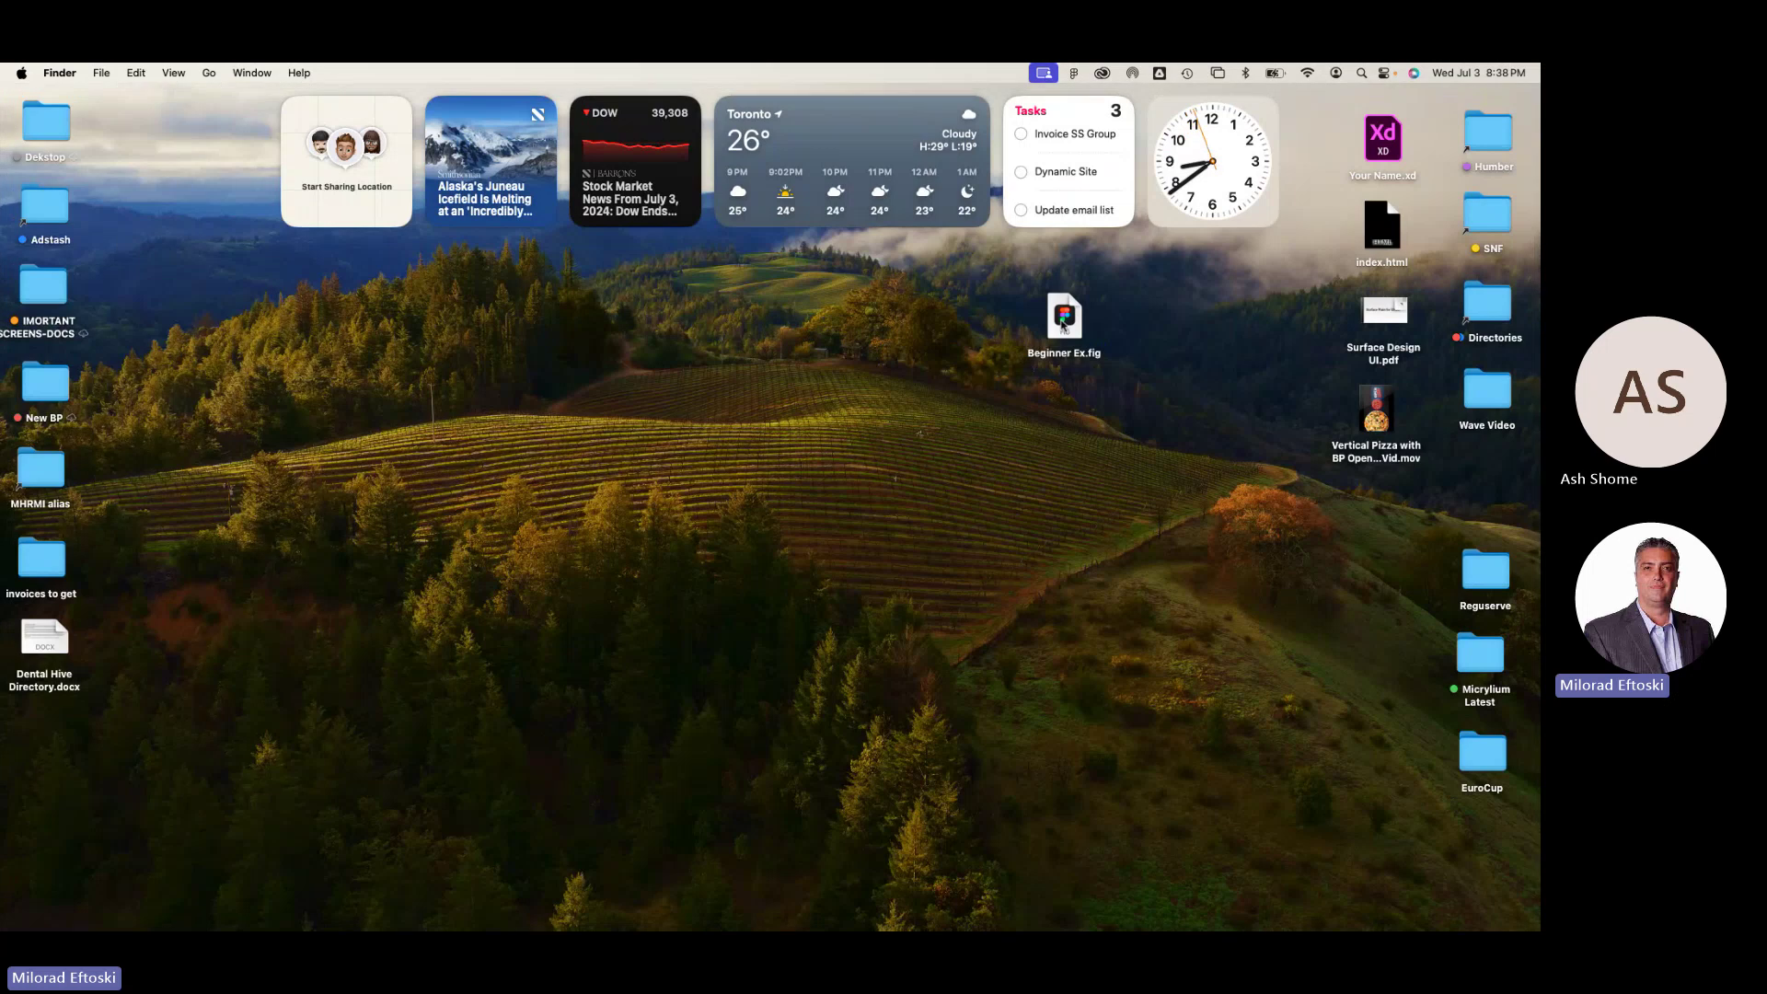
pyautogui.moveTo(1064, 320); pyautogui.dragTo(1272, 300)
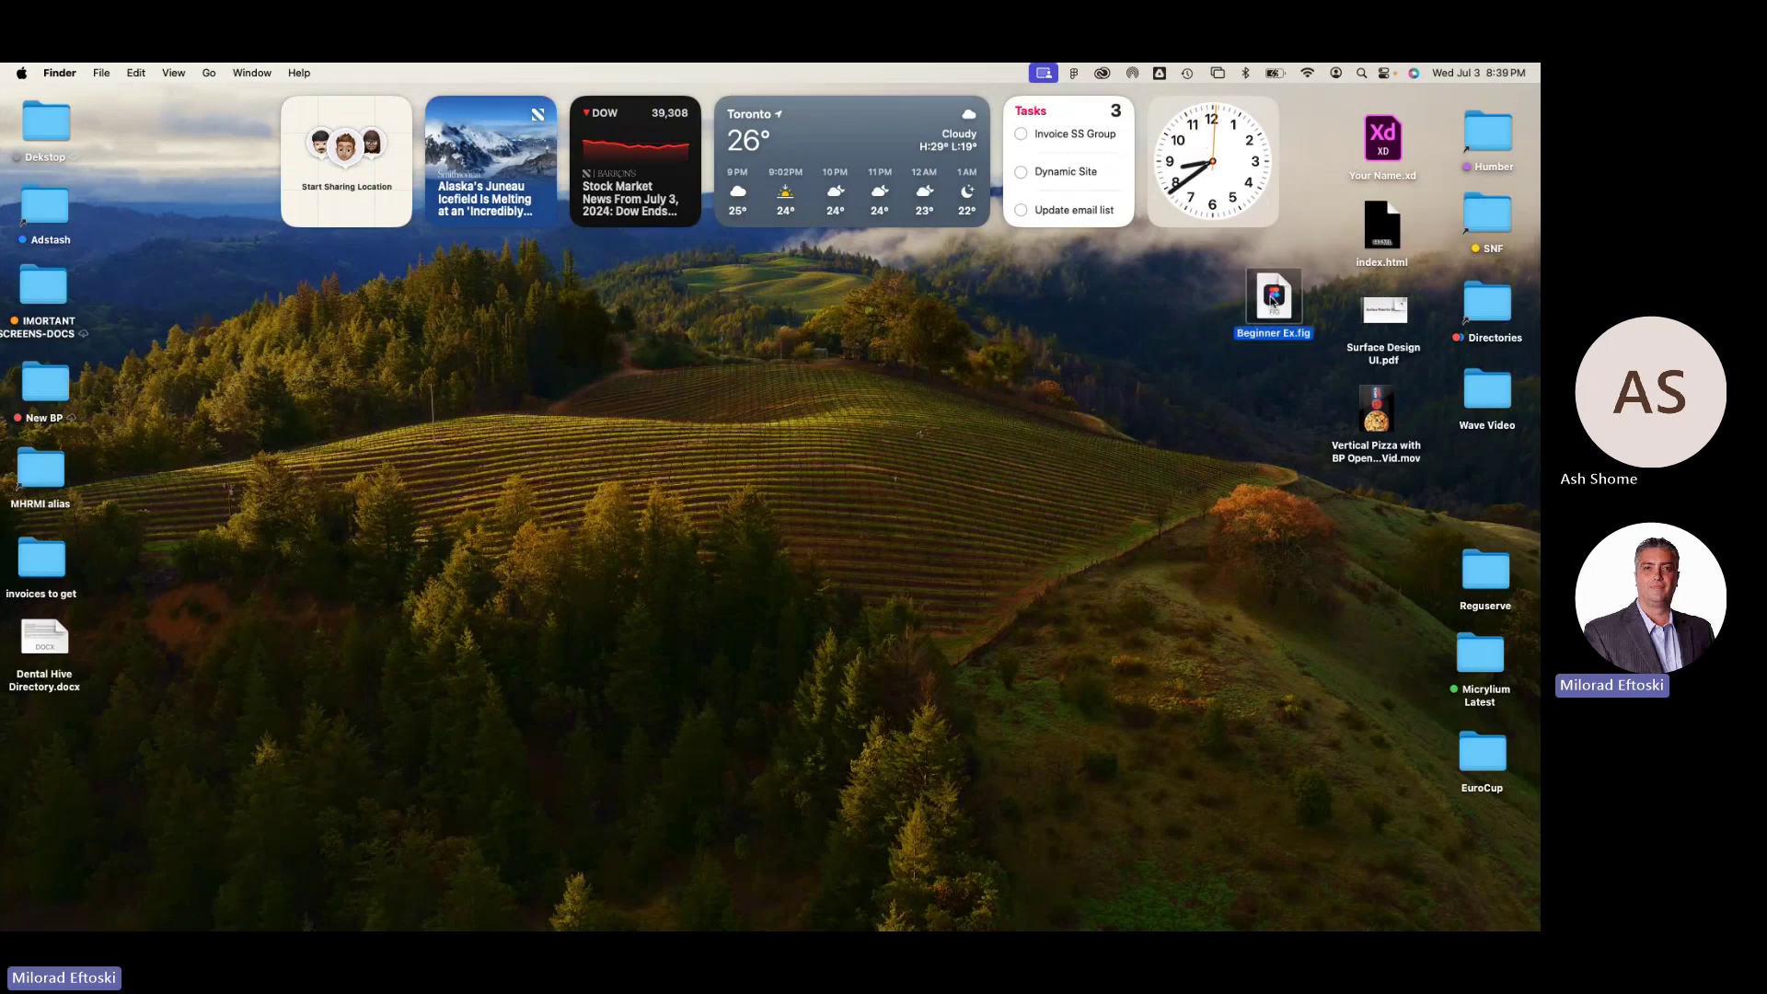
pyautogui.doubleClick(1274, 299)
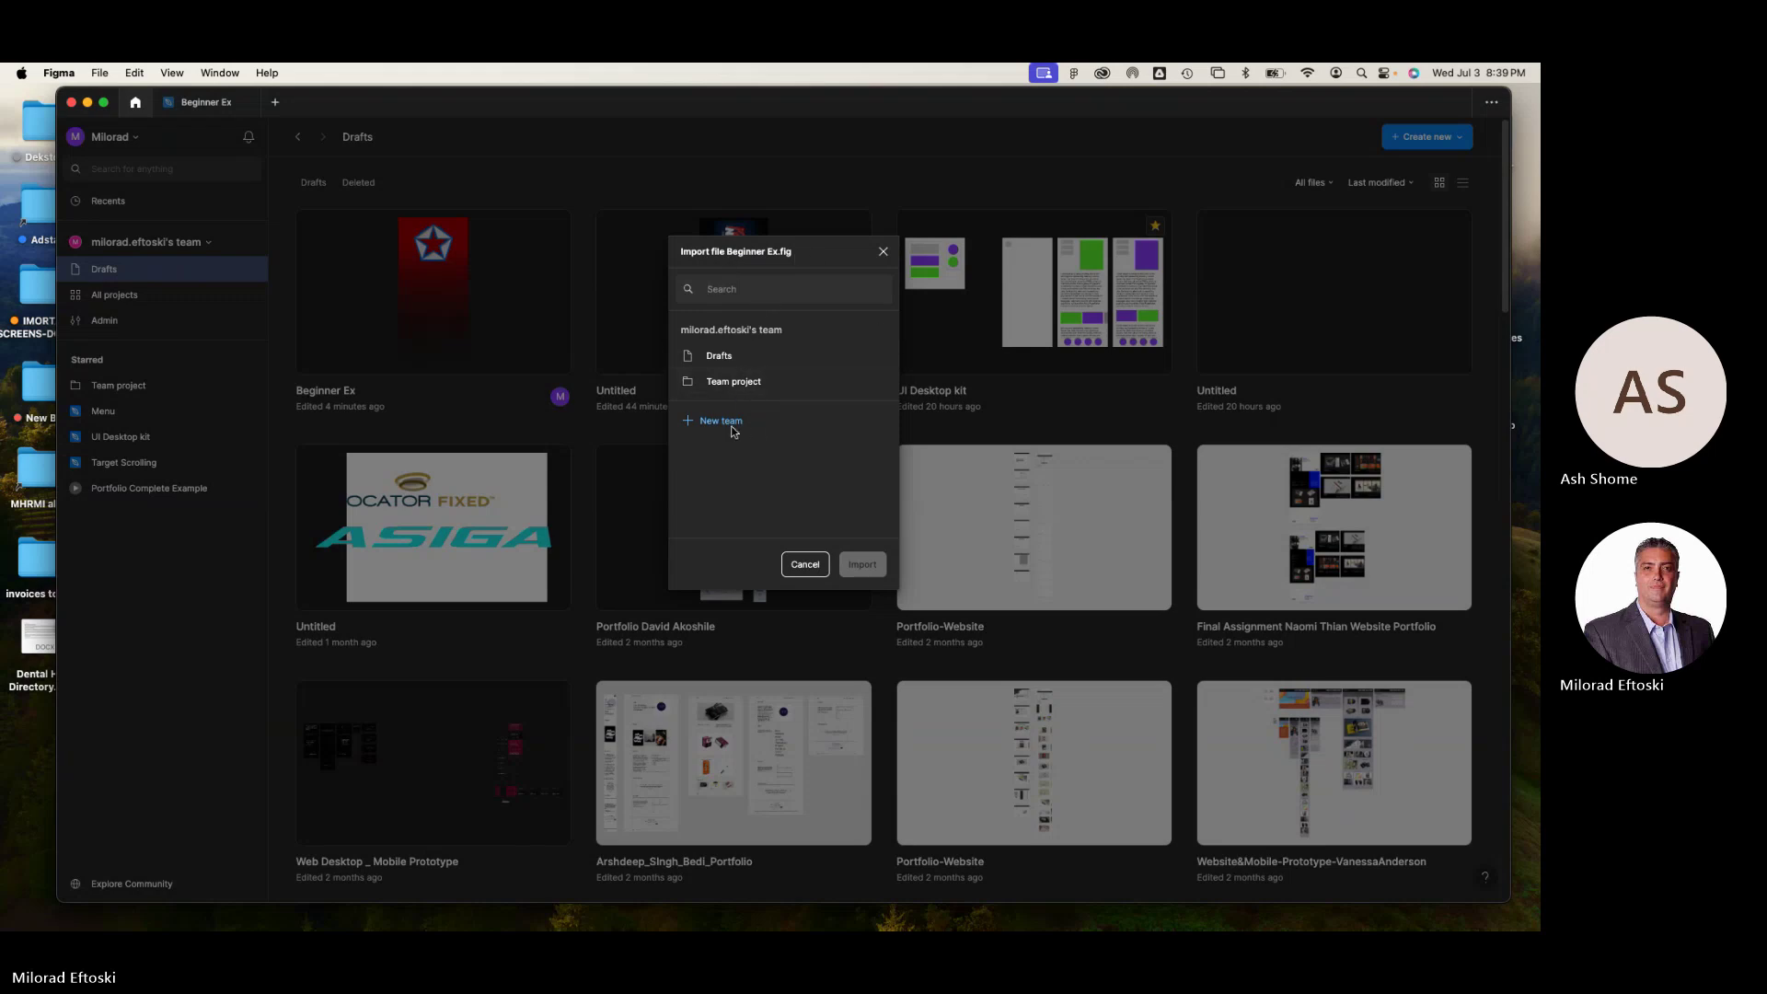
pyautogui.click(805, 564)
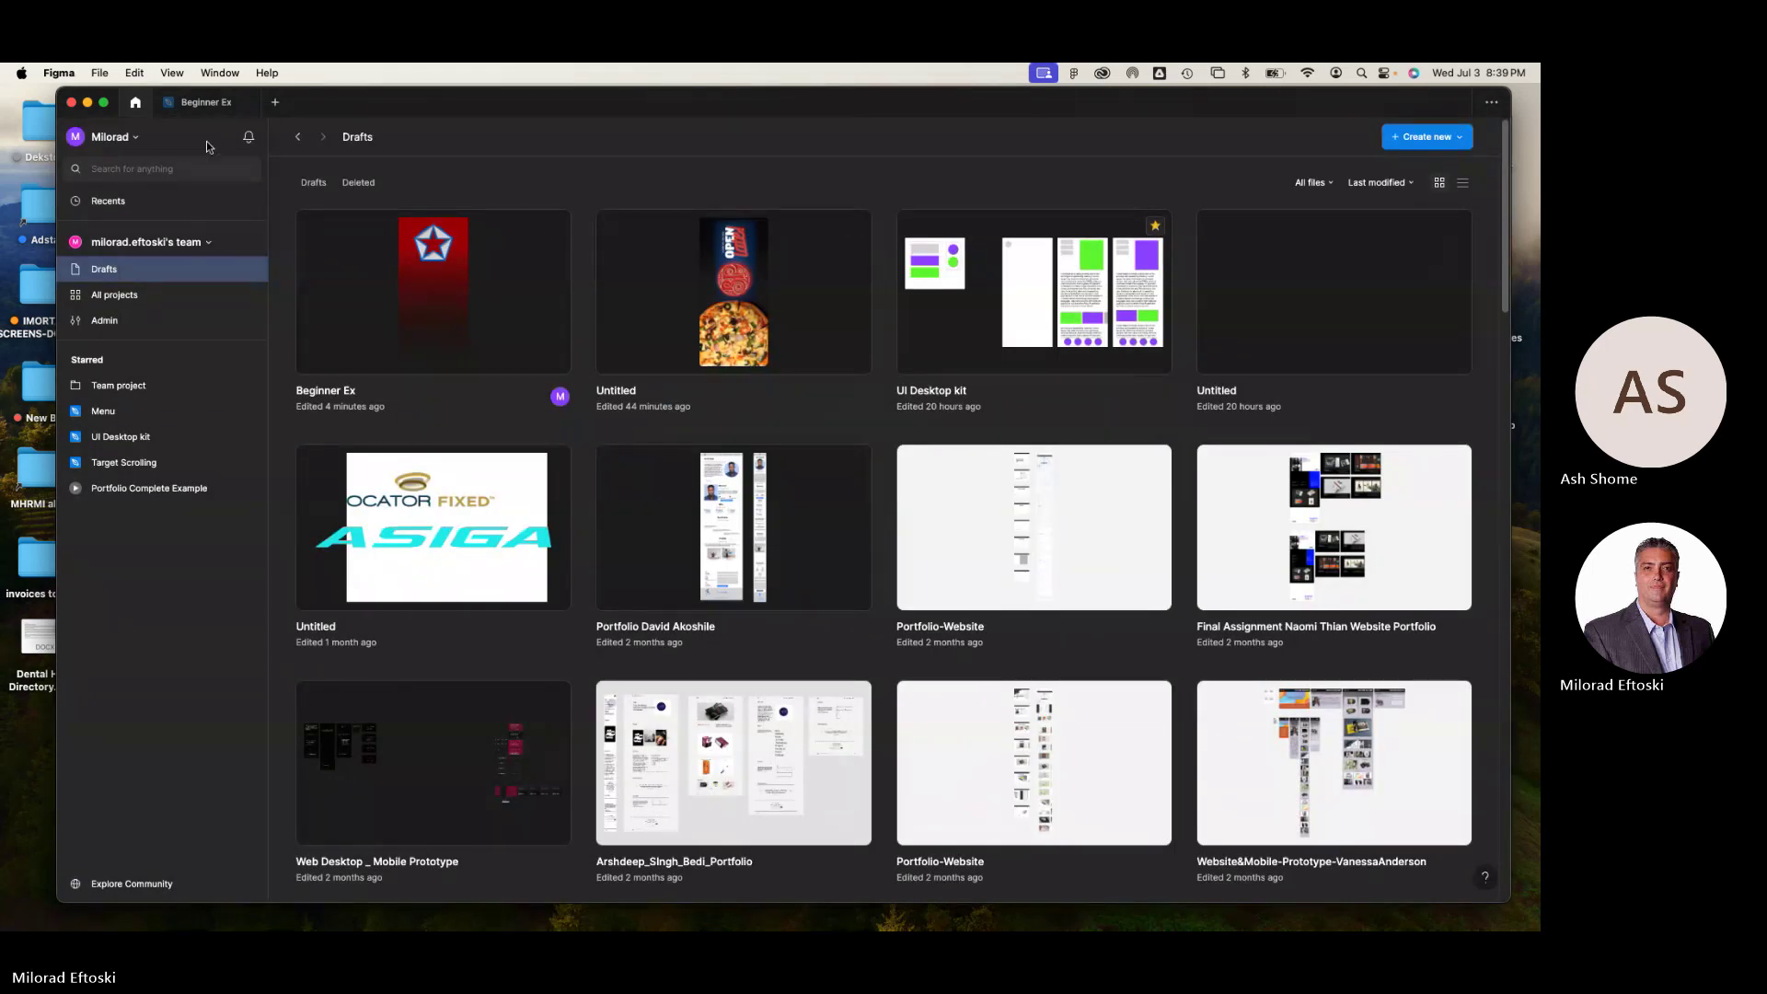
pyautogui.click(88, 102)
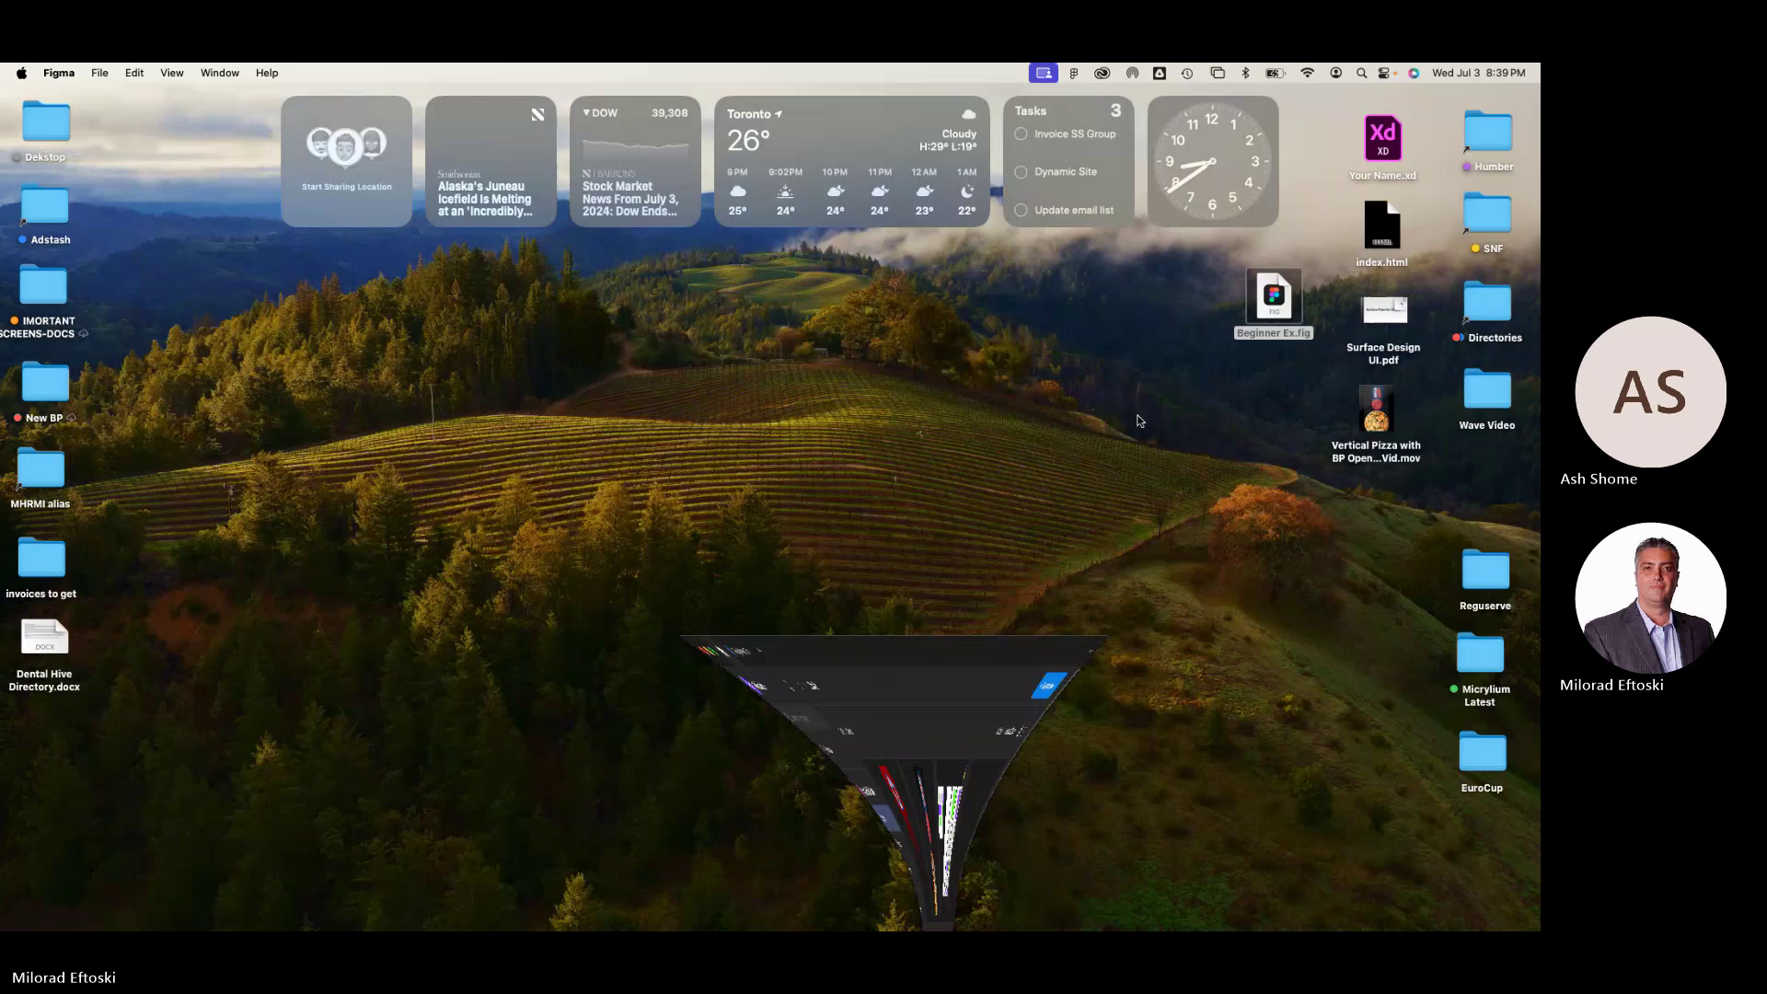
# - Open Beginner Ex.fig from the desktop and import it into Drafts
pyautogui.doubleClick(1265, 316)
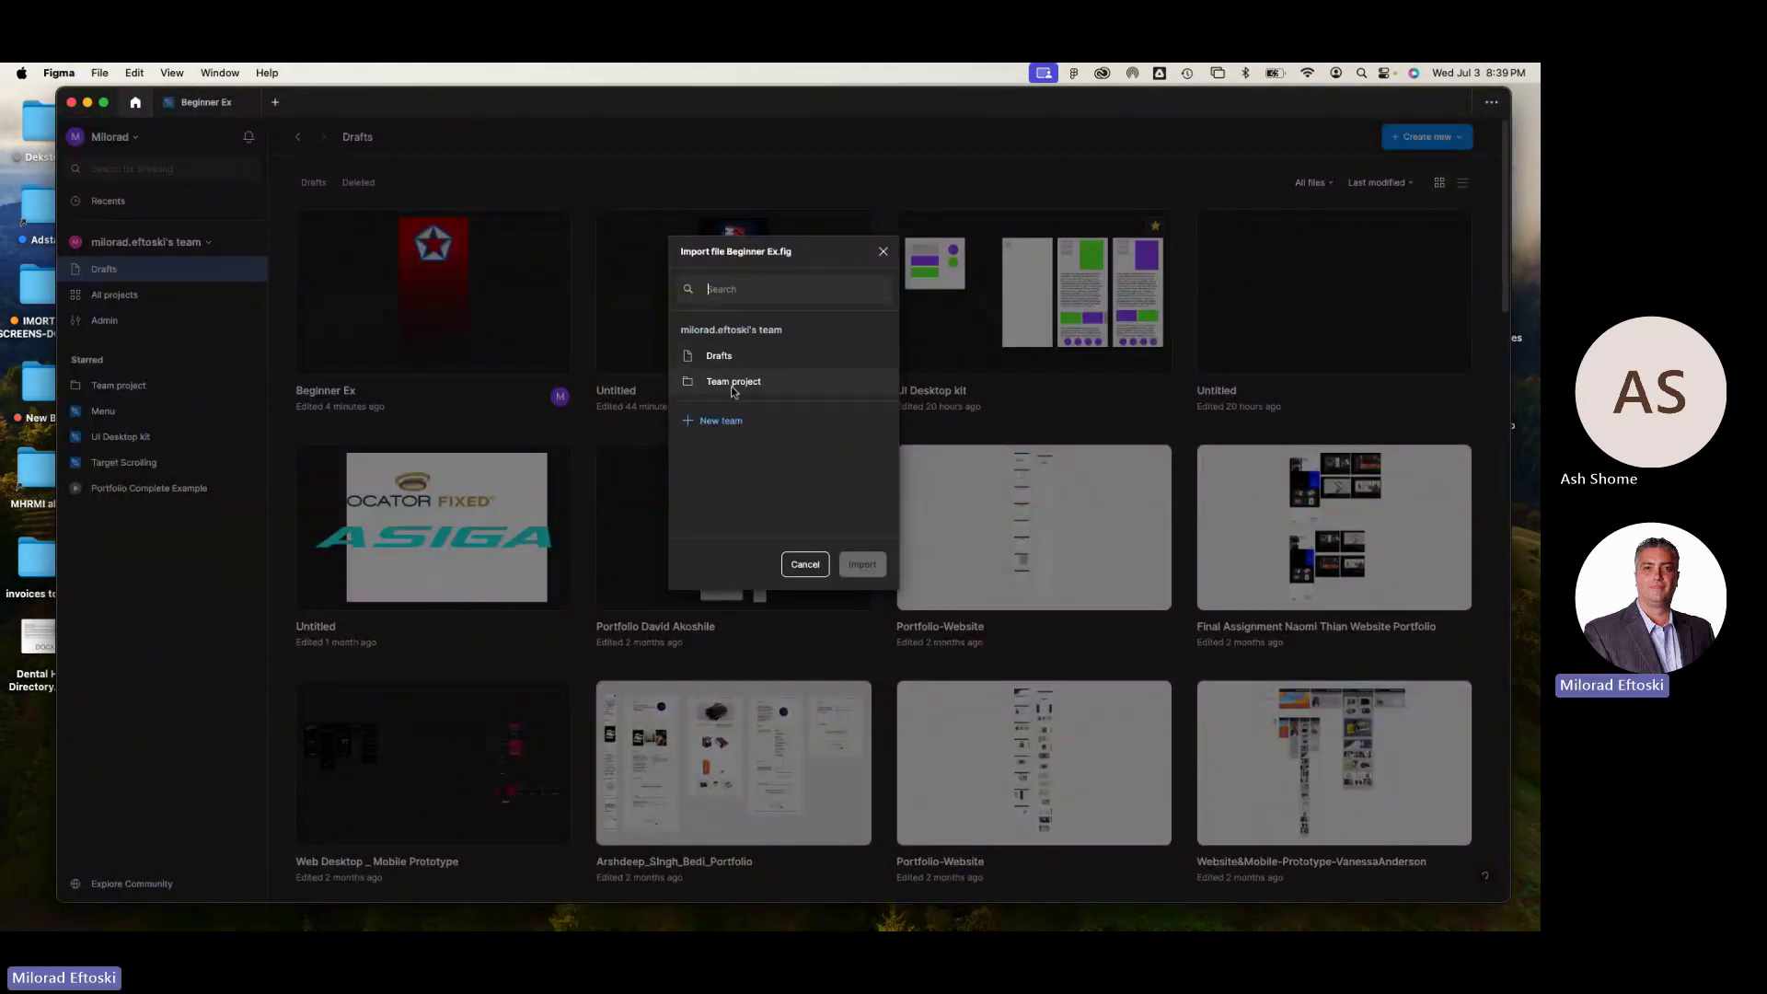
pyautogui.click(721, 357)
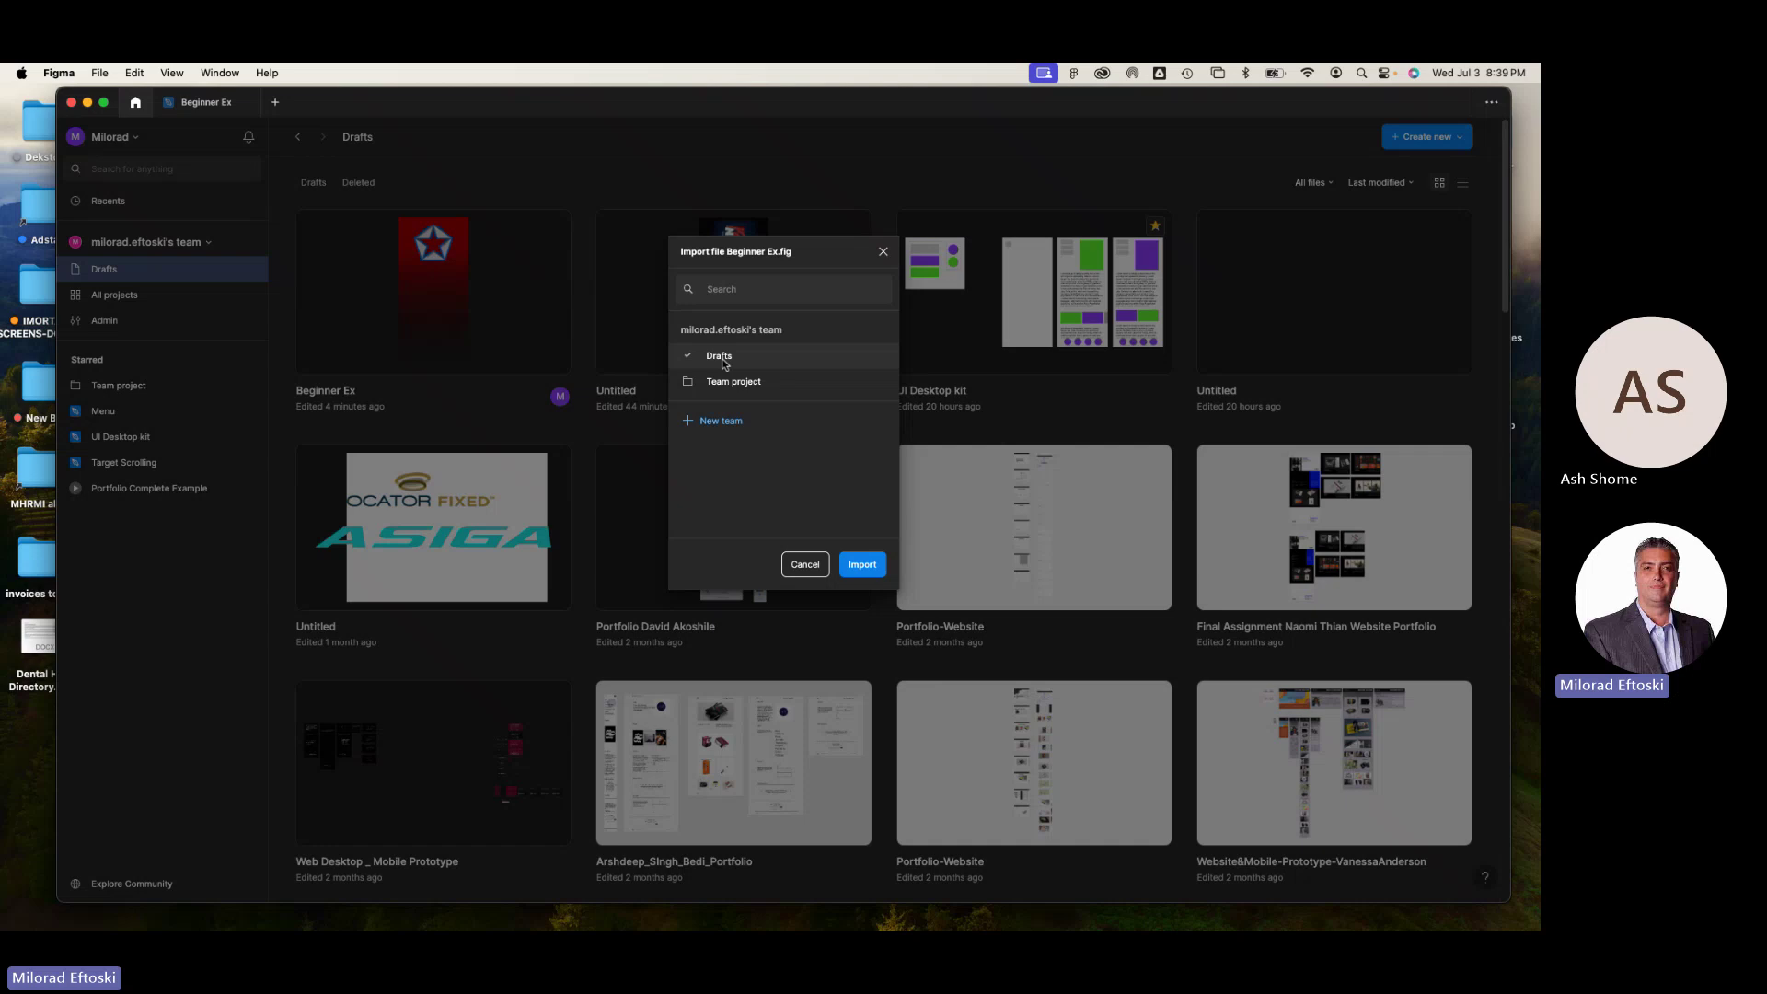
pyautogui.click(874, 566)
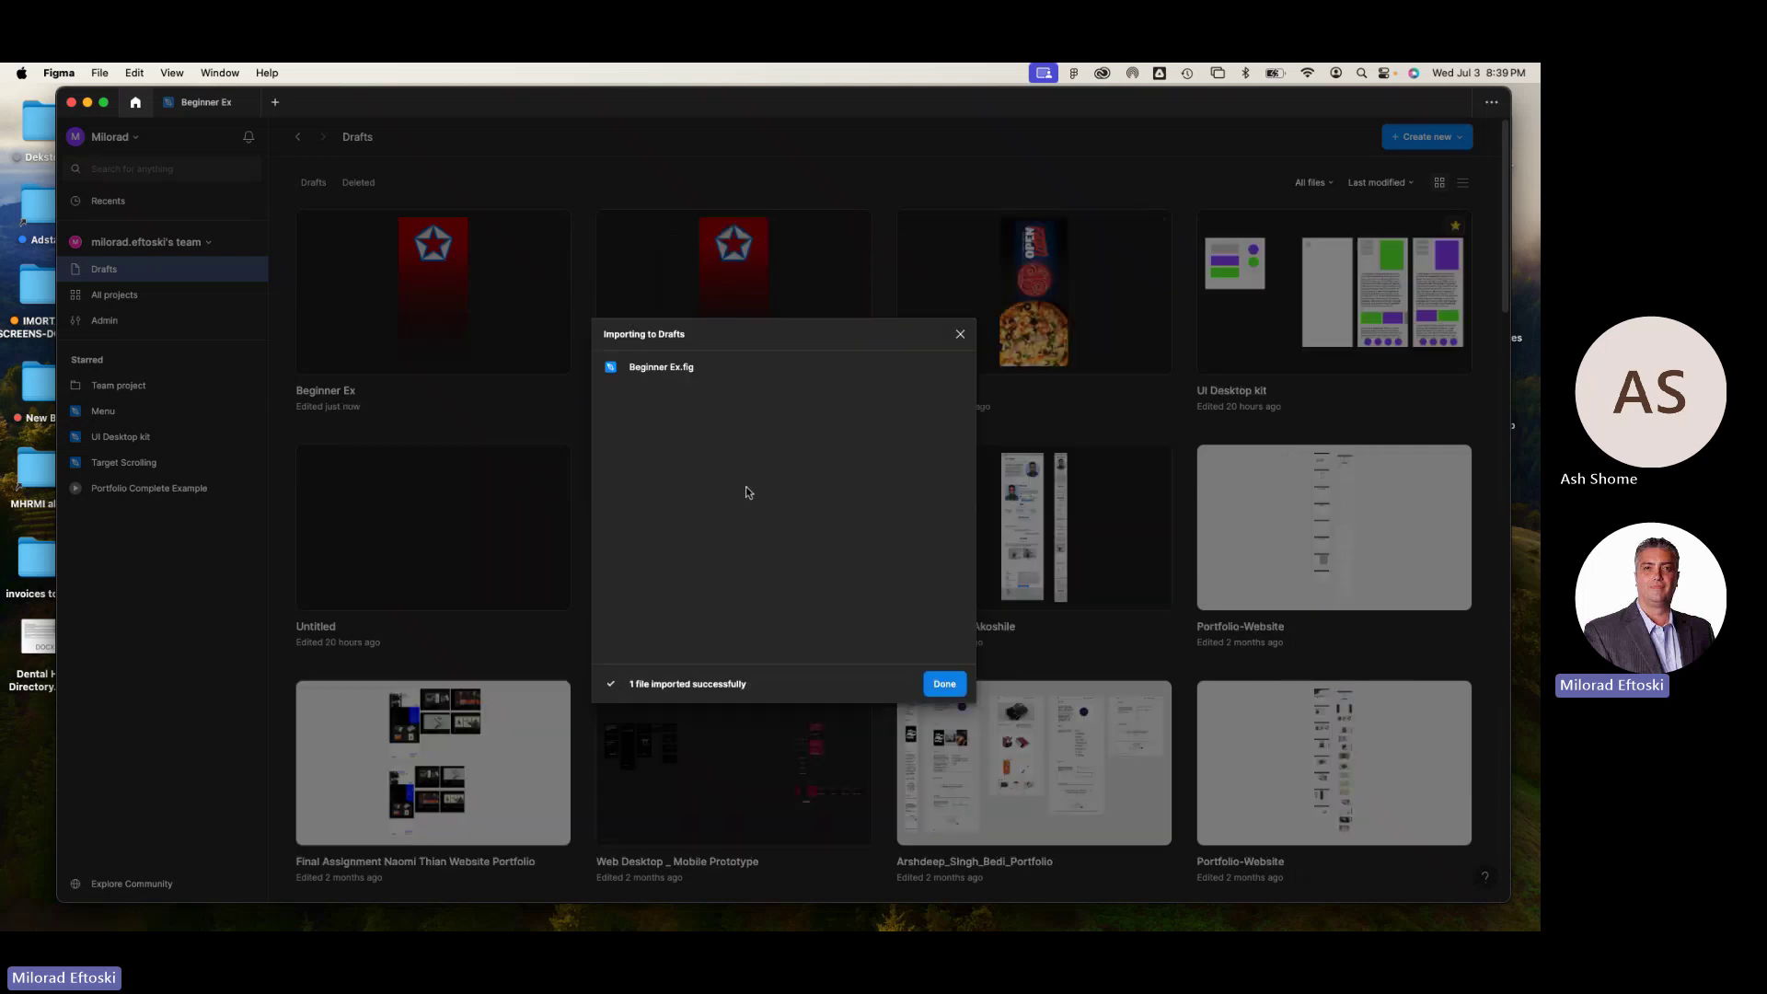
pyautogui.click(948, 686)
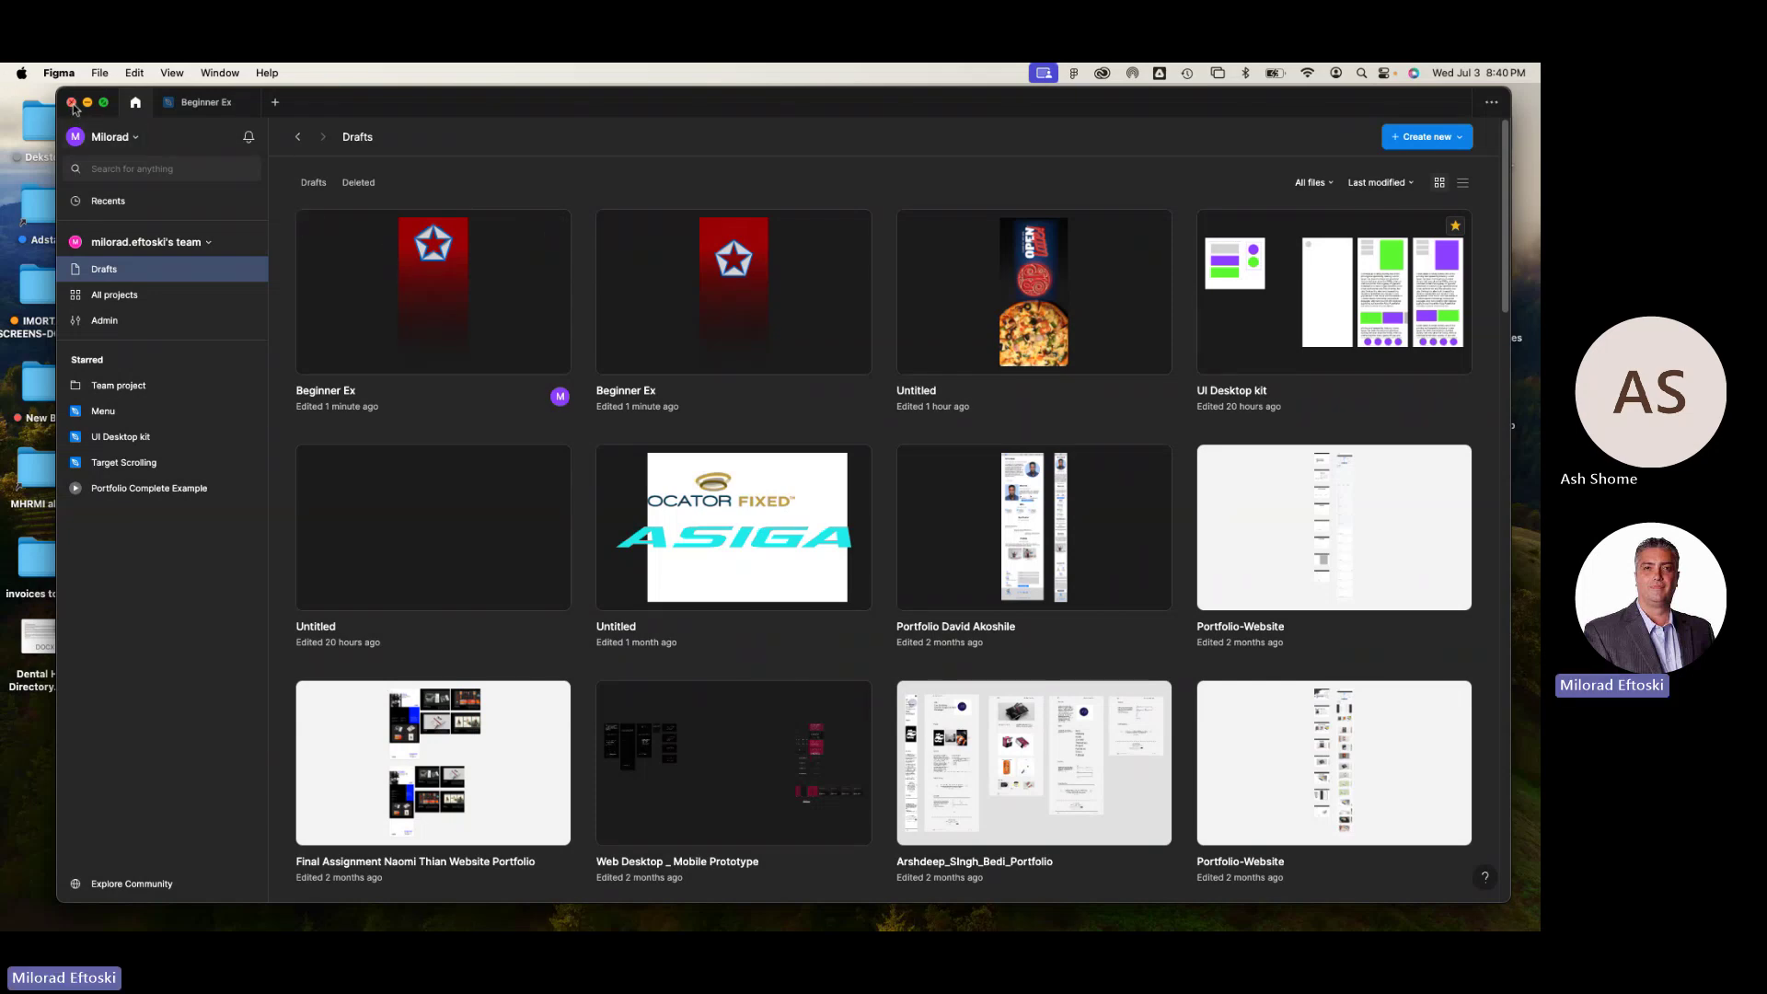
# - Close the Figma window and switch to the General meeting window in Microsoft Teams
pyautogui.click(72, 103)
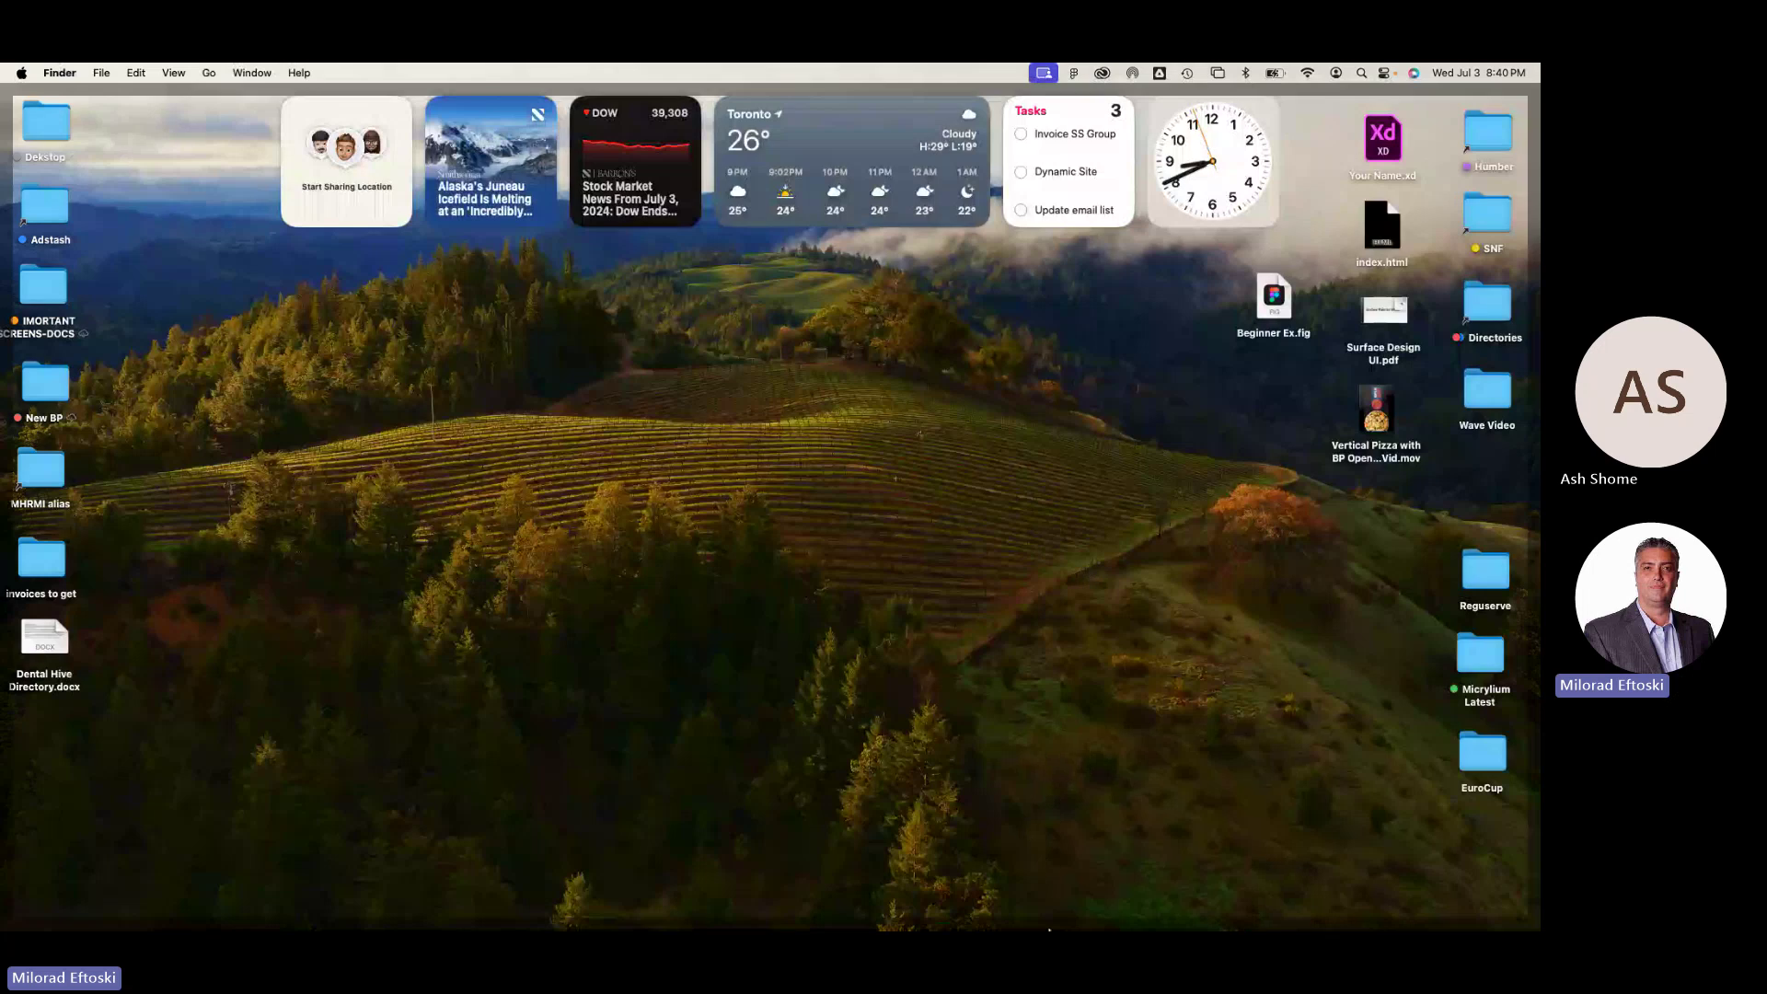
pyautogui.moveTo(1049, 923)
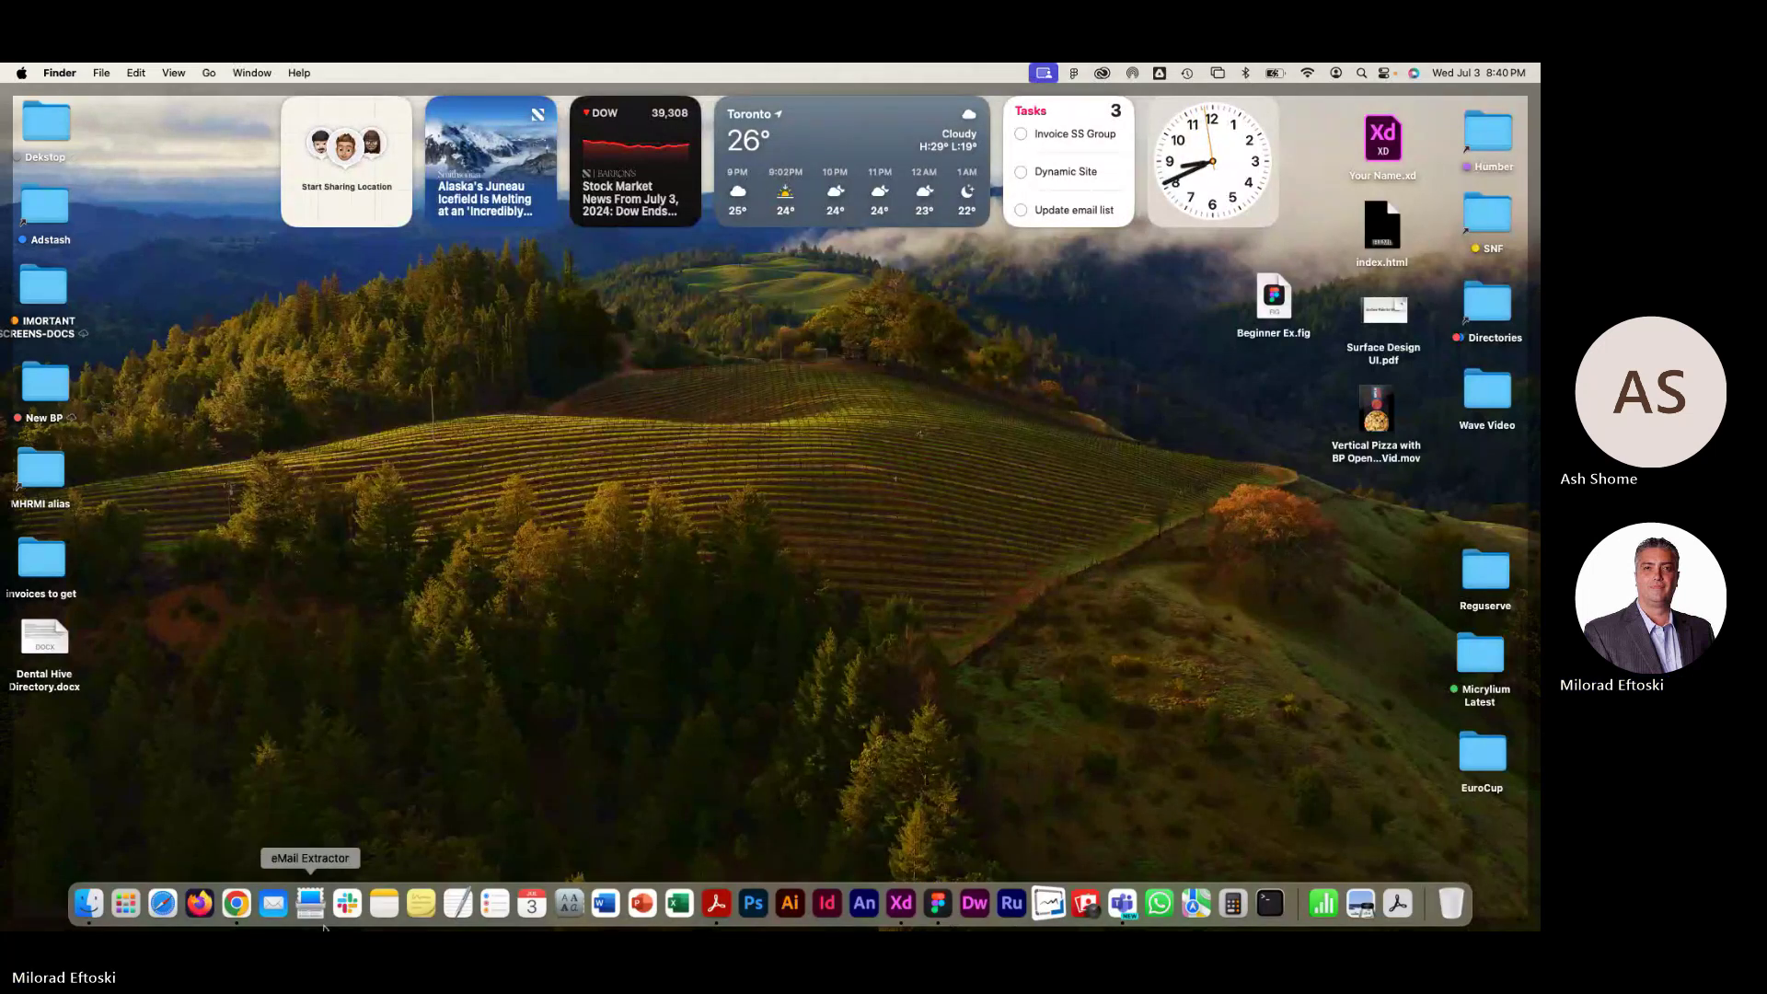
pyautogui.click(1124, 905)
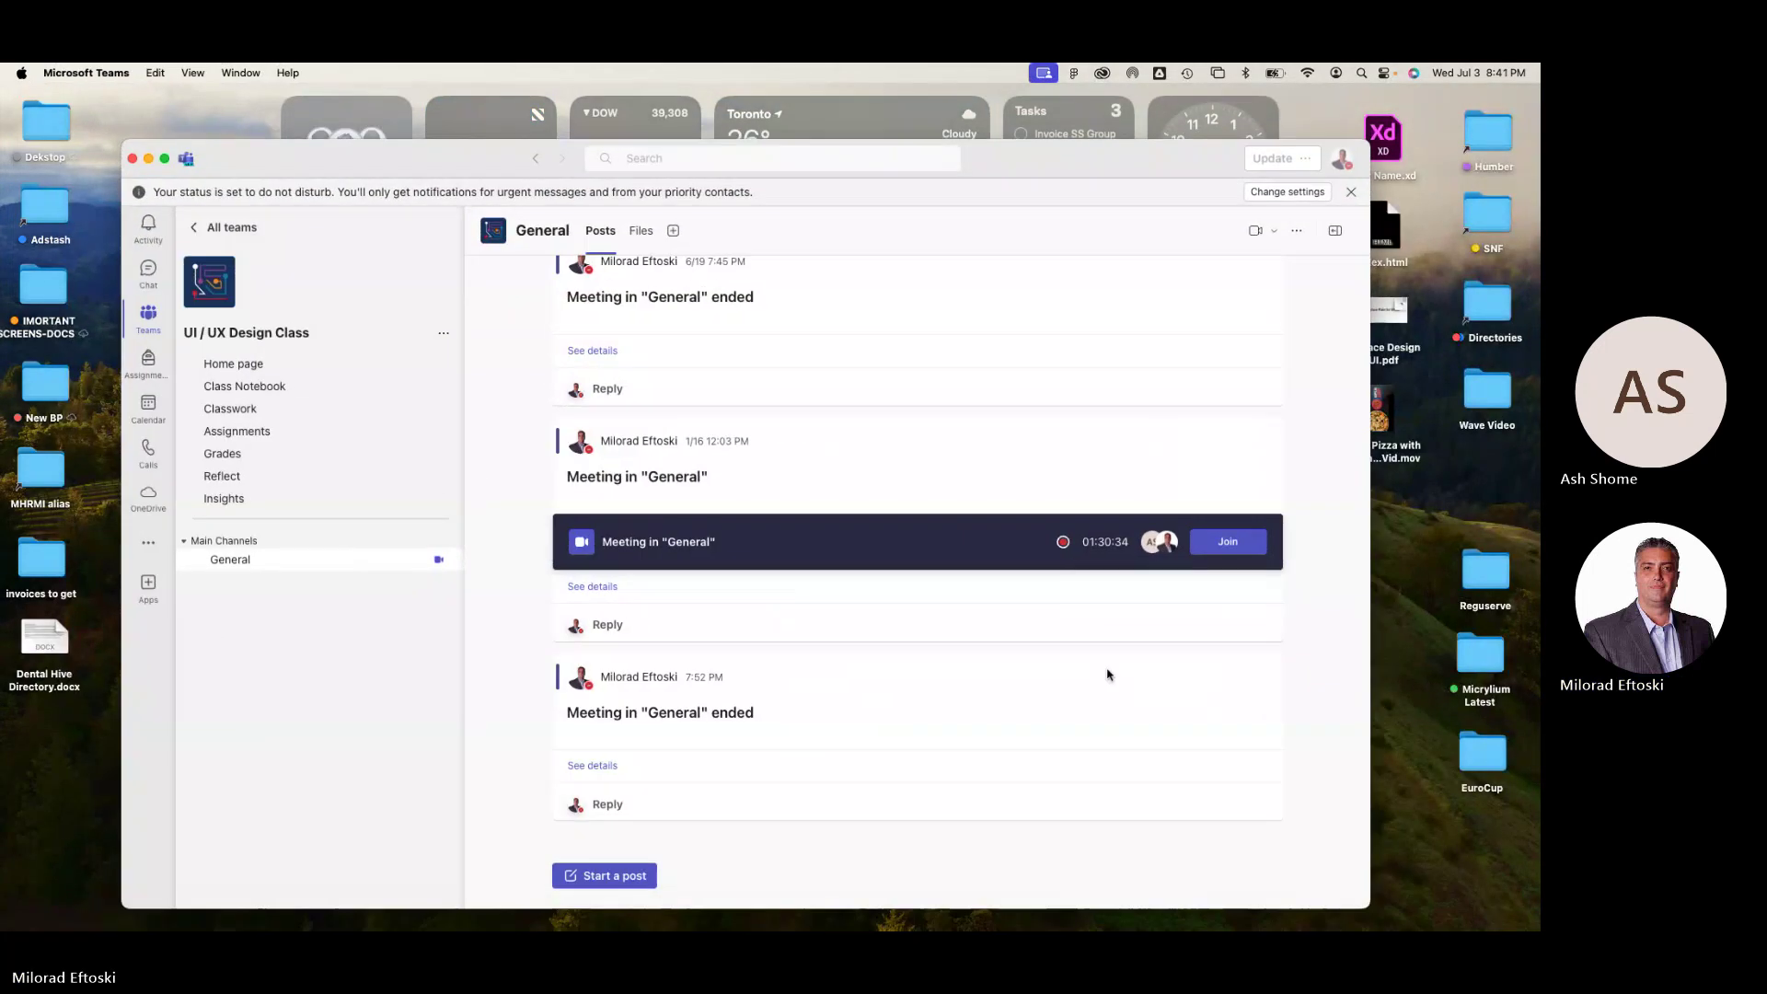
pyautogui.click(241, 73)
pyautogui.click(276, 276)
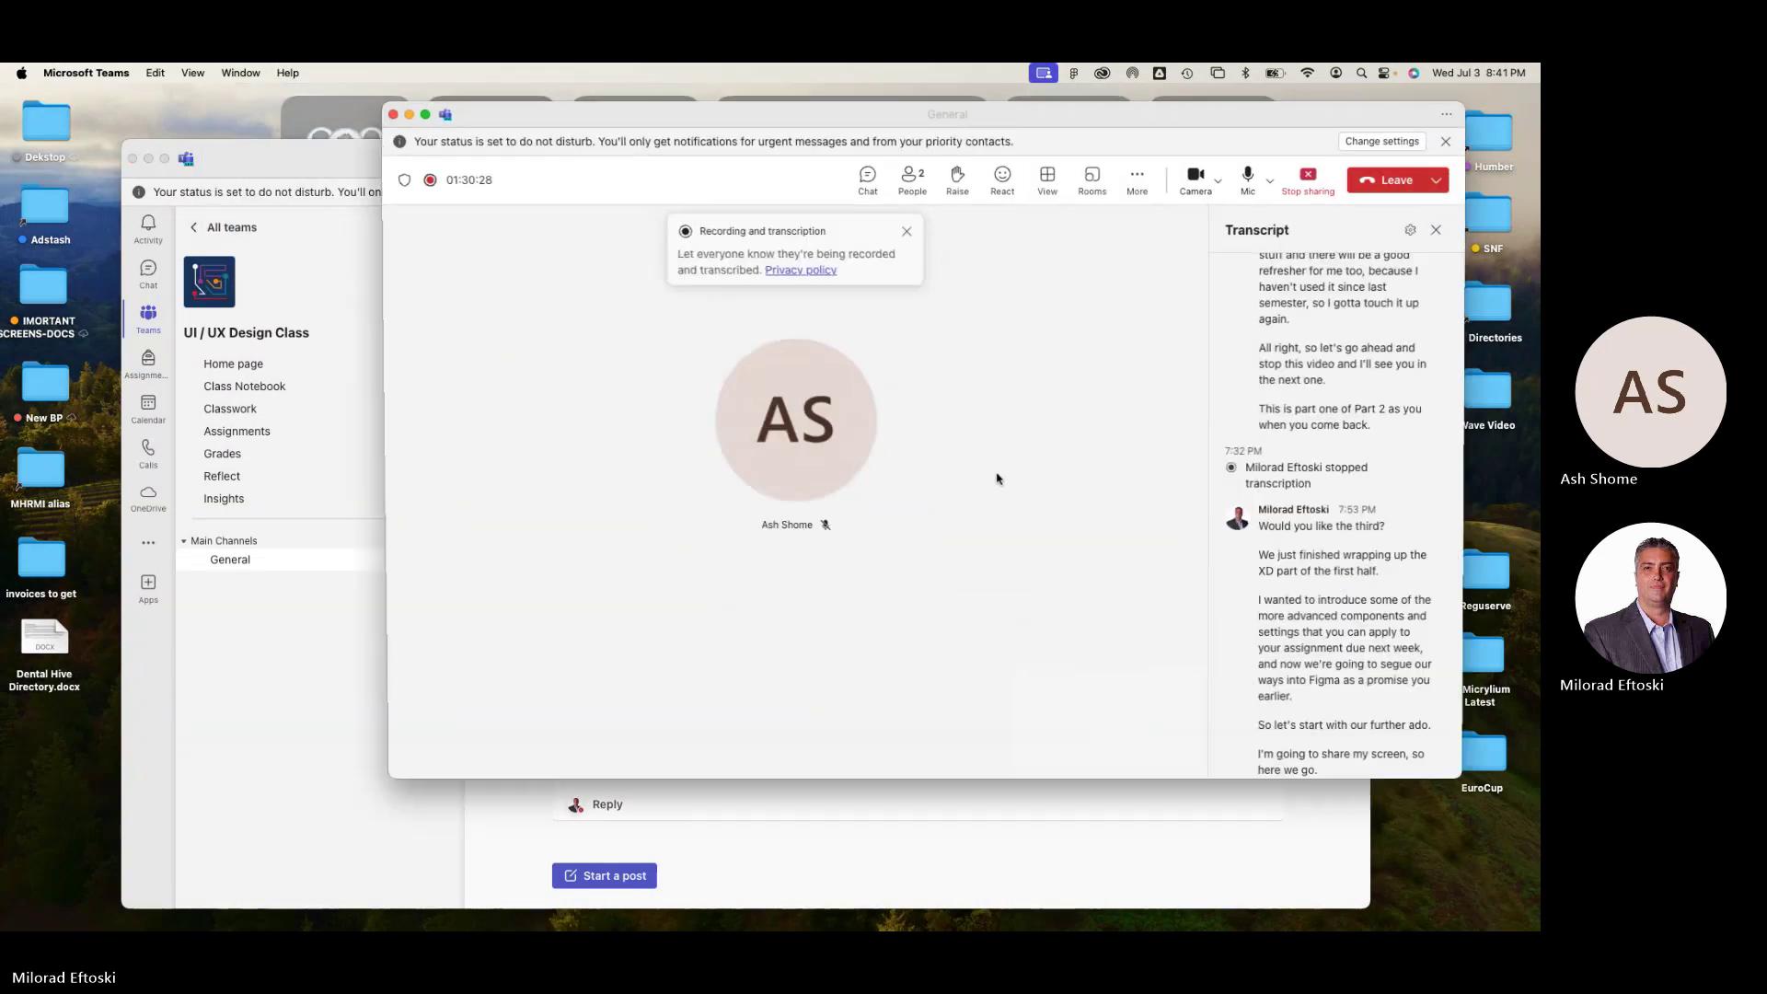
# - Dismiss the do-not-disturb notice and close the main Teams window, leaving the General meeting window open
pyautogui.click(1305, 183)
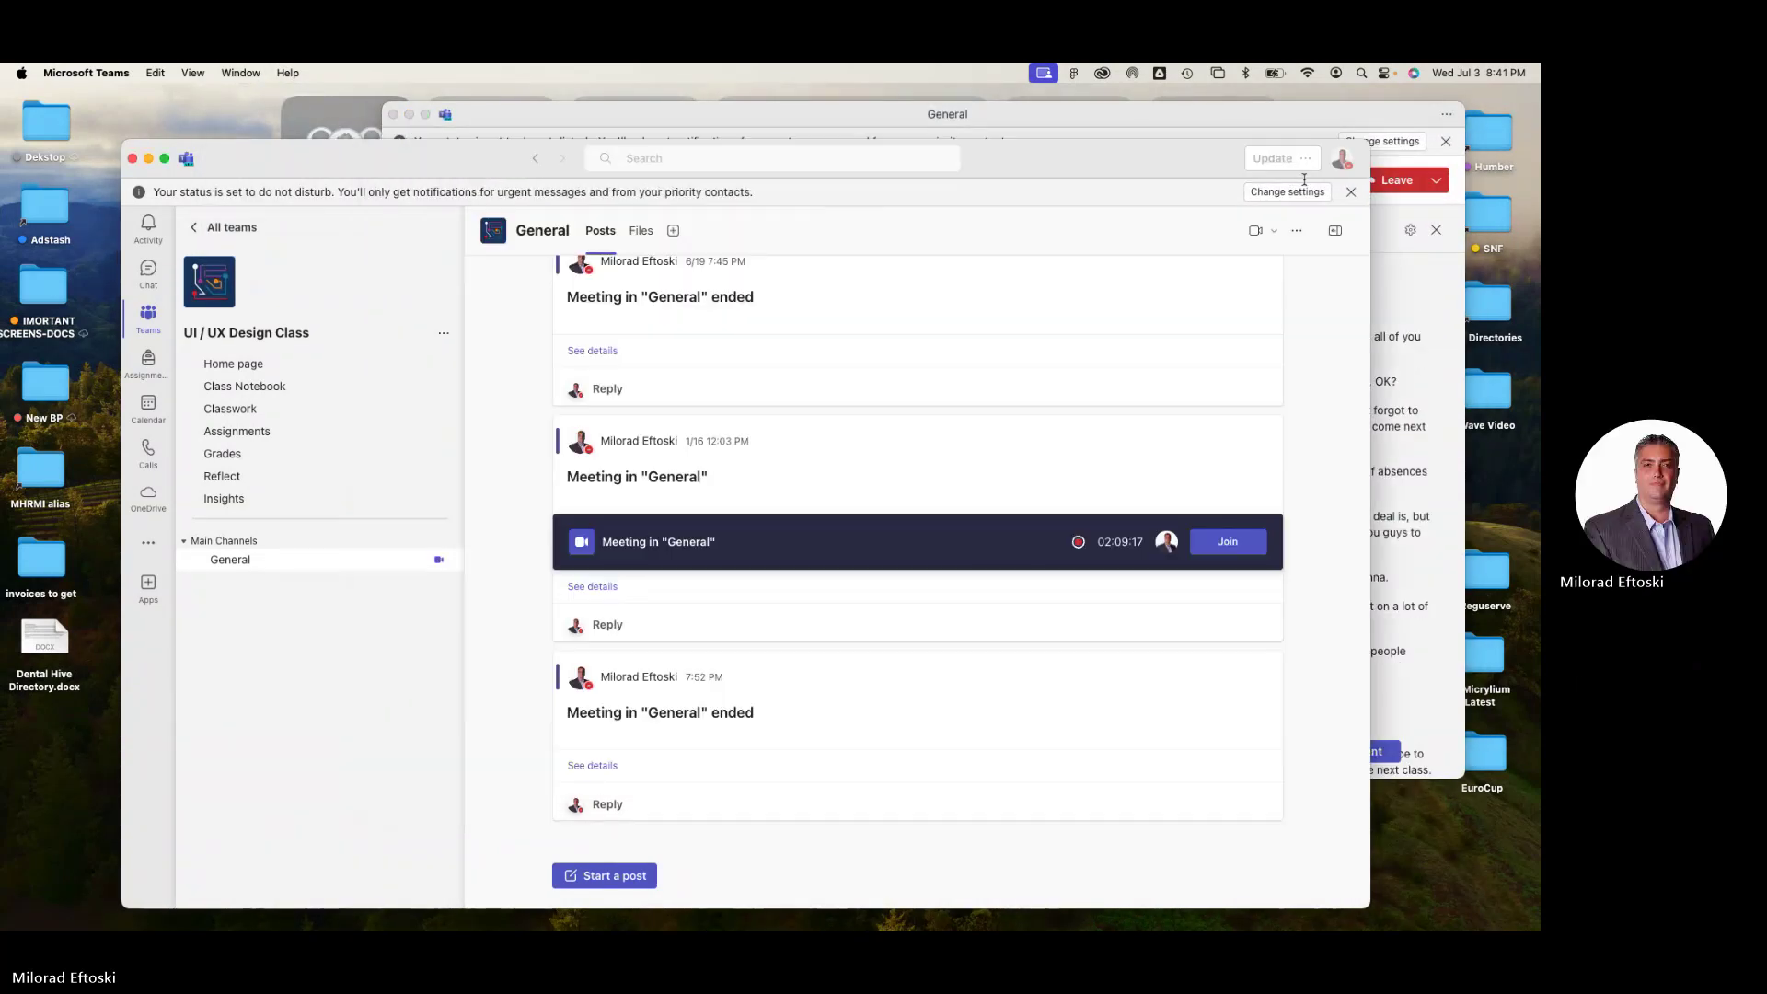
pyautogui.click(1350, 195)
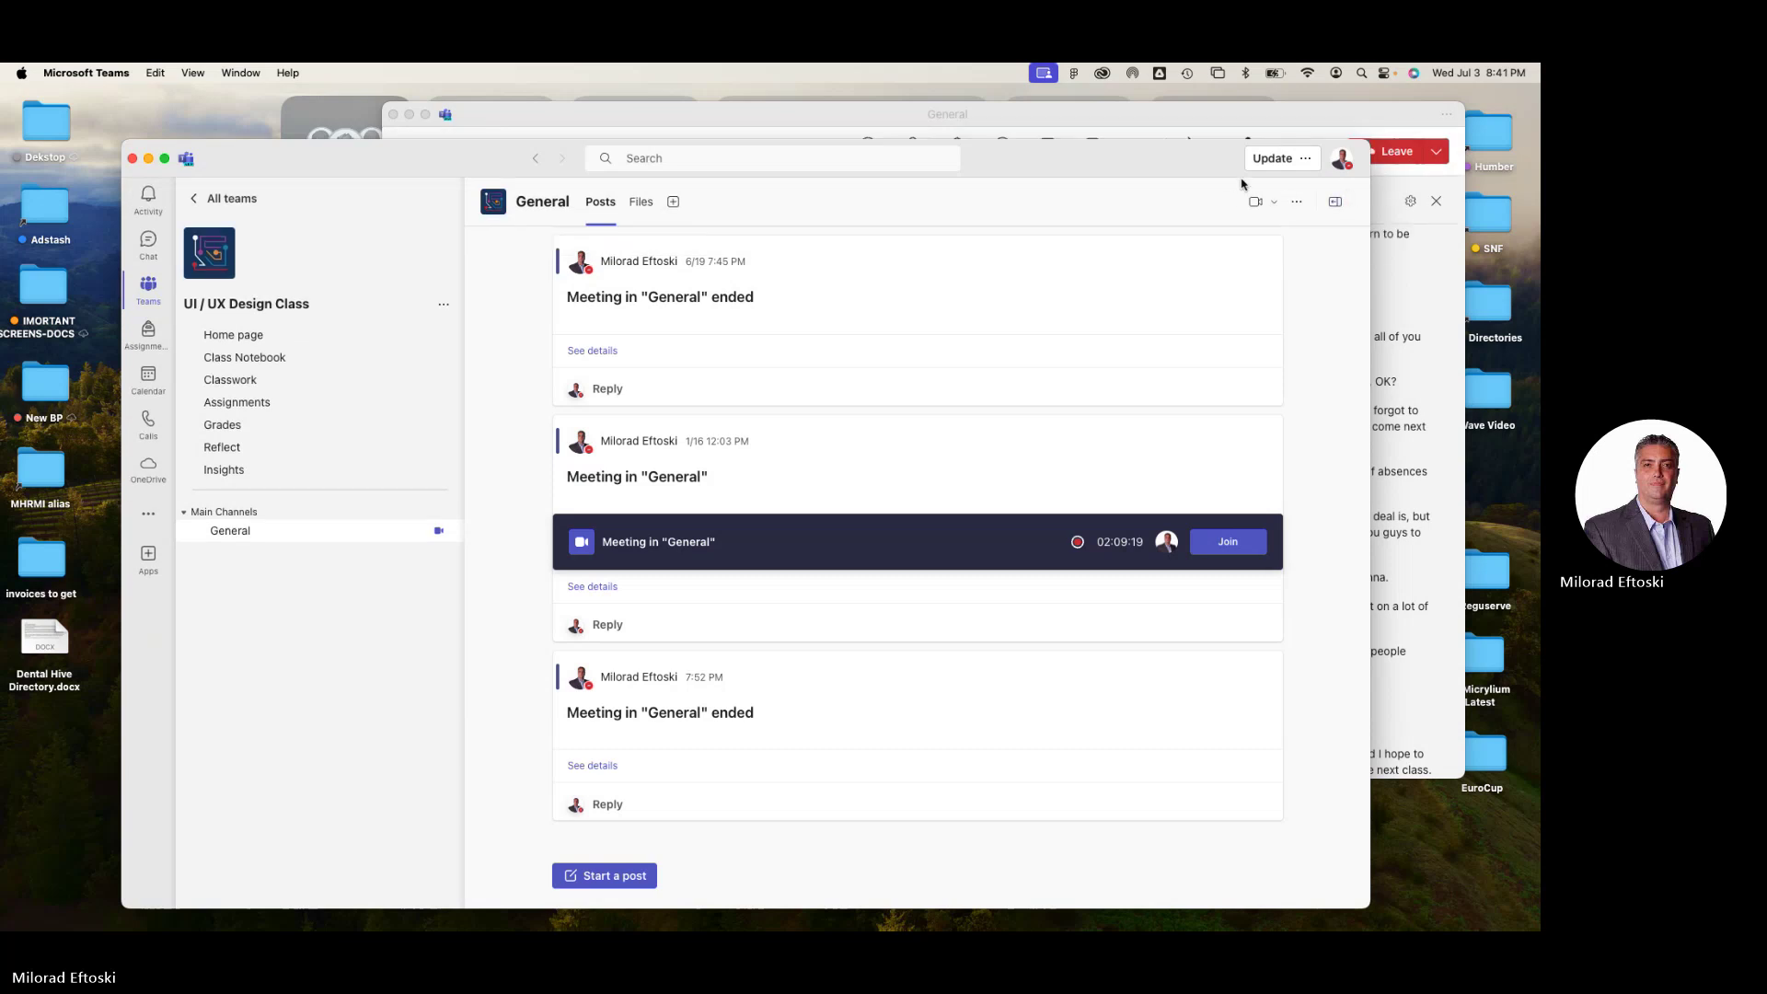
pyautogui.click(134, 160)
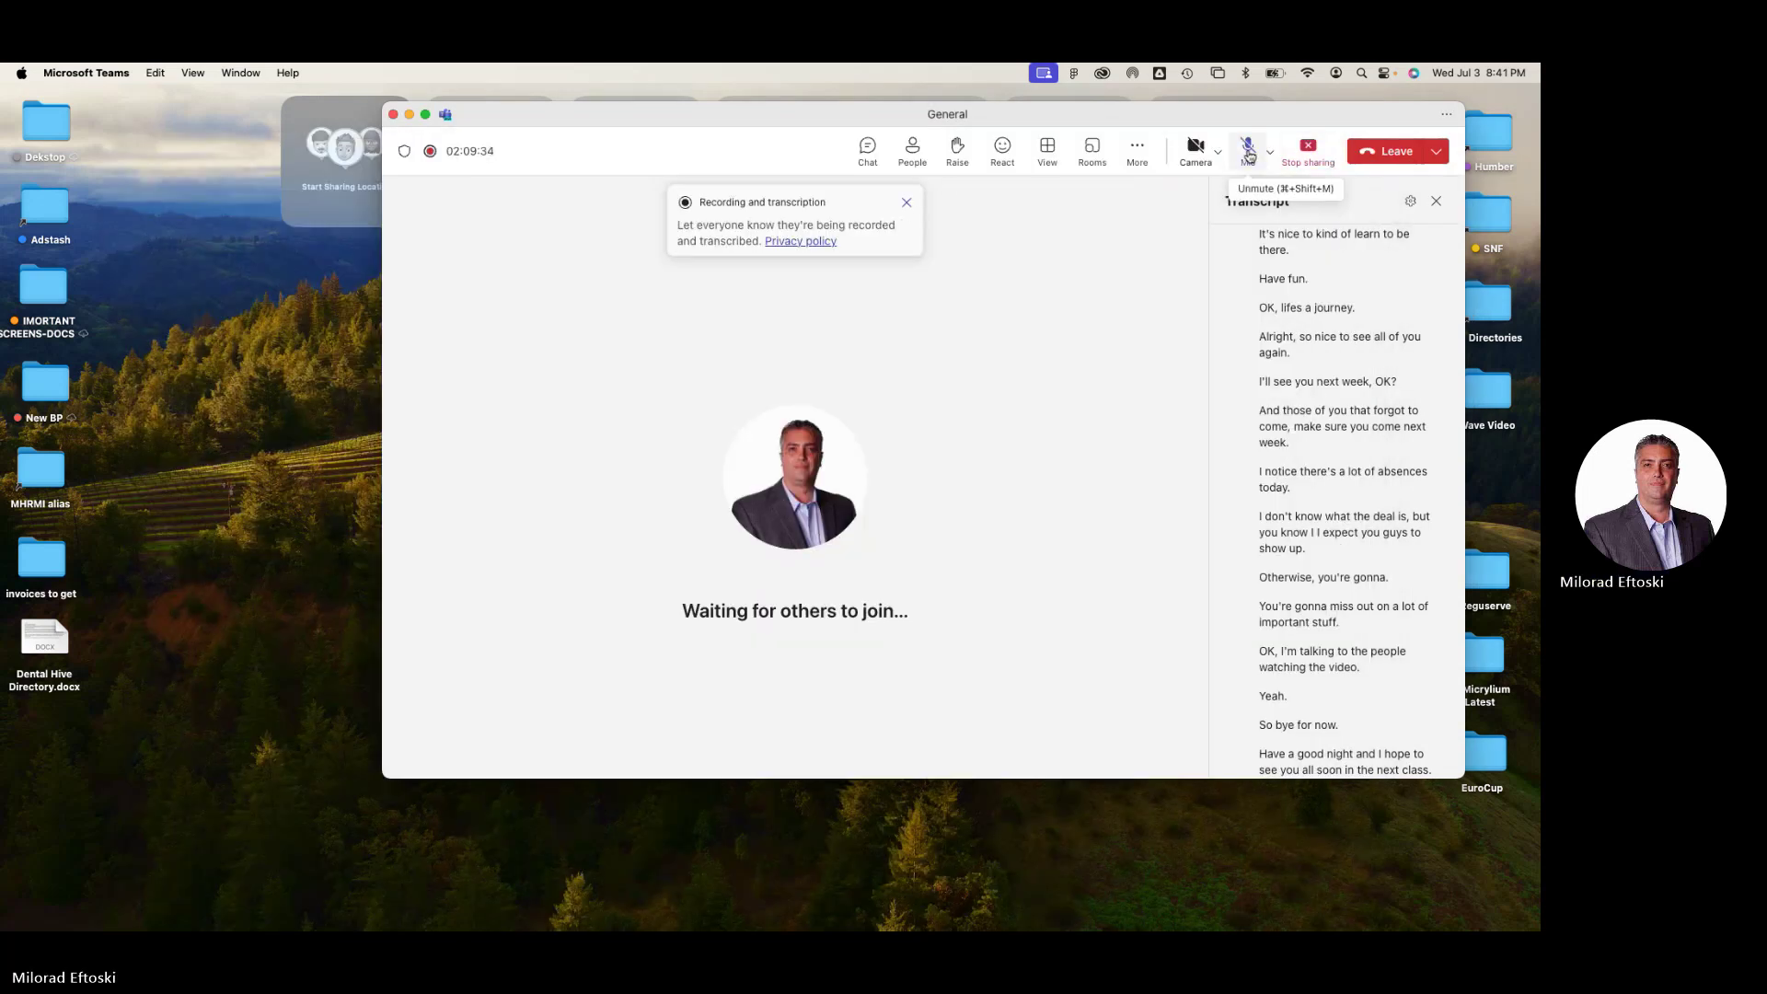
# - Open the meeting's Record and transcribe options
pyautogui.click(1138, 152)
pyautogui.moveTo(1187, 195)
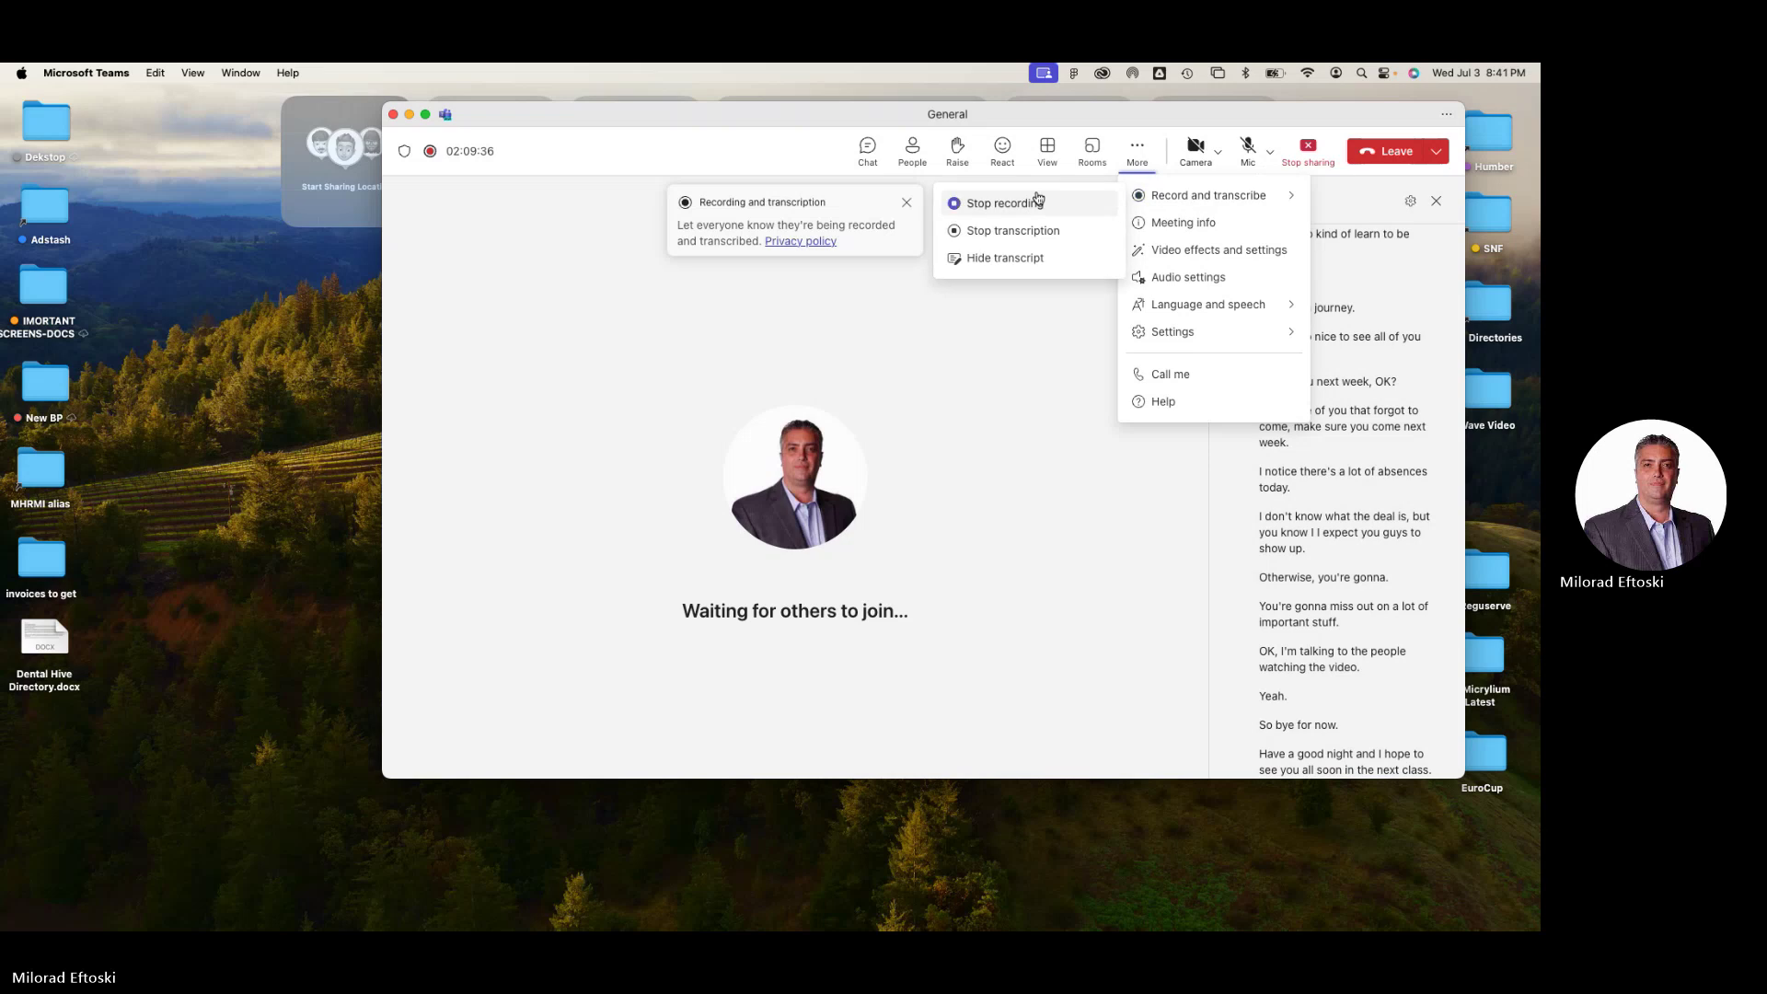